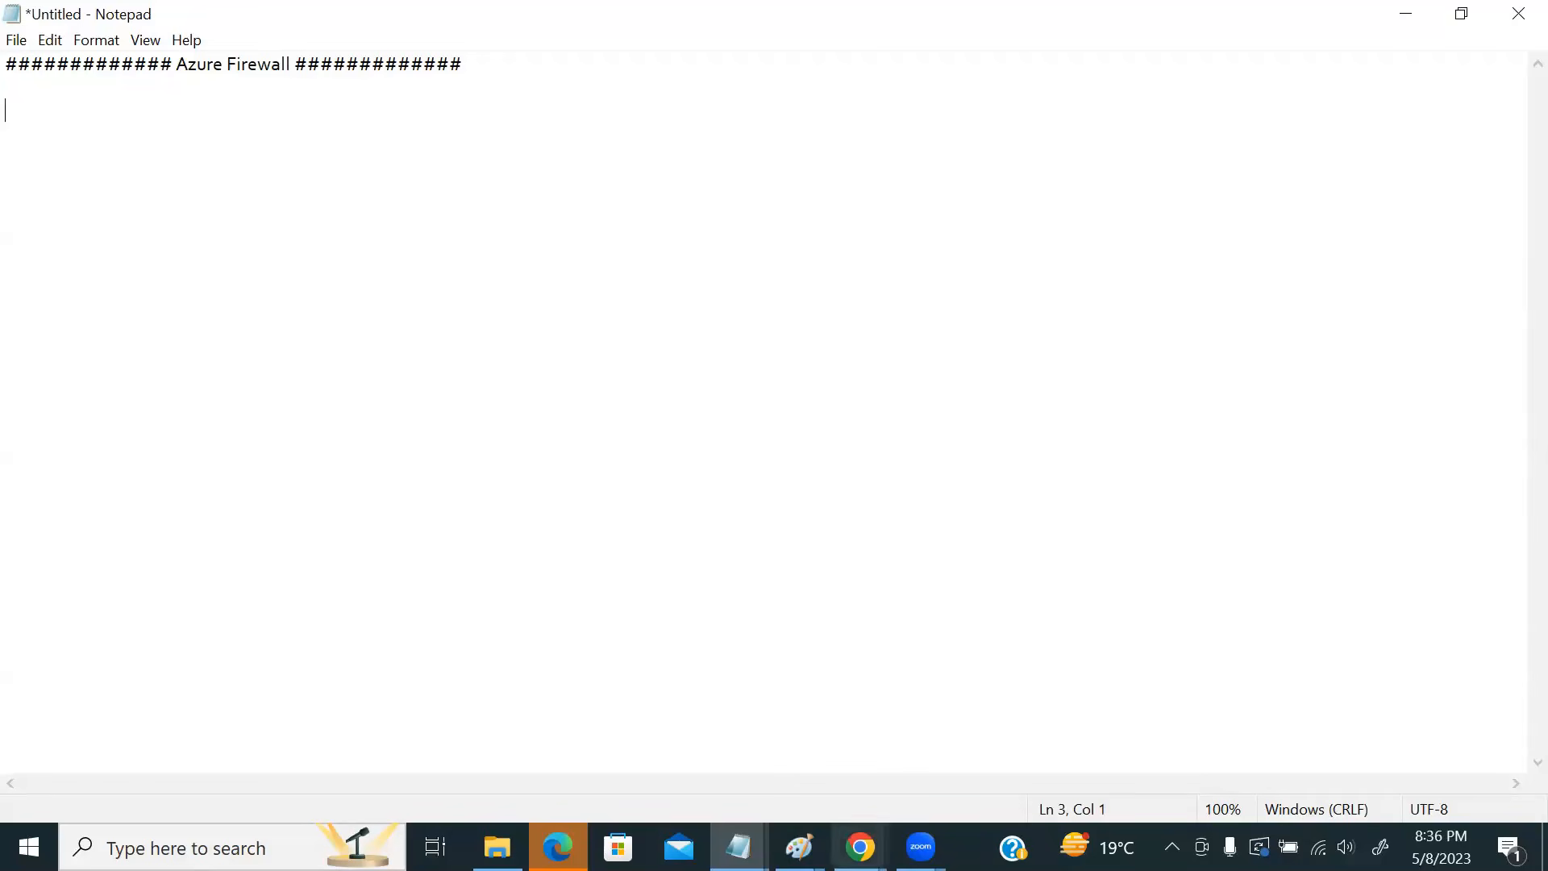
Bring the 'What is Azure Firewall?' browser window to the front from the taskbar.
mouse_move(867, 831)
click(764, 736)
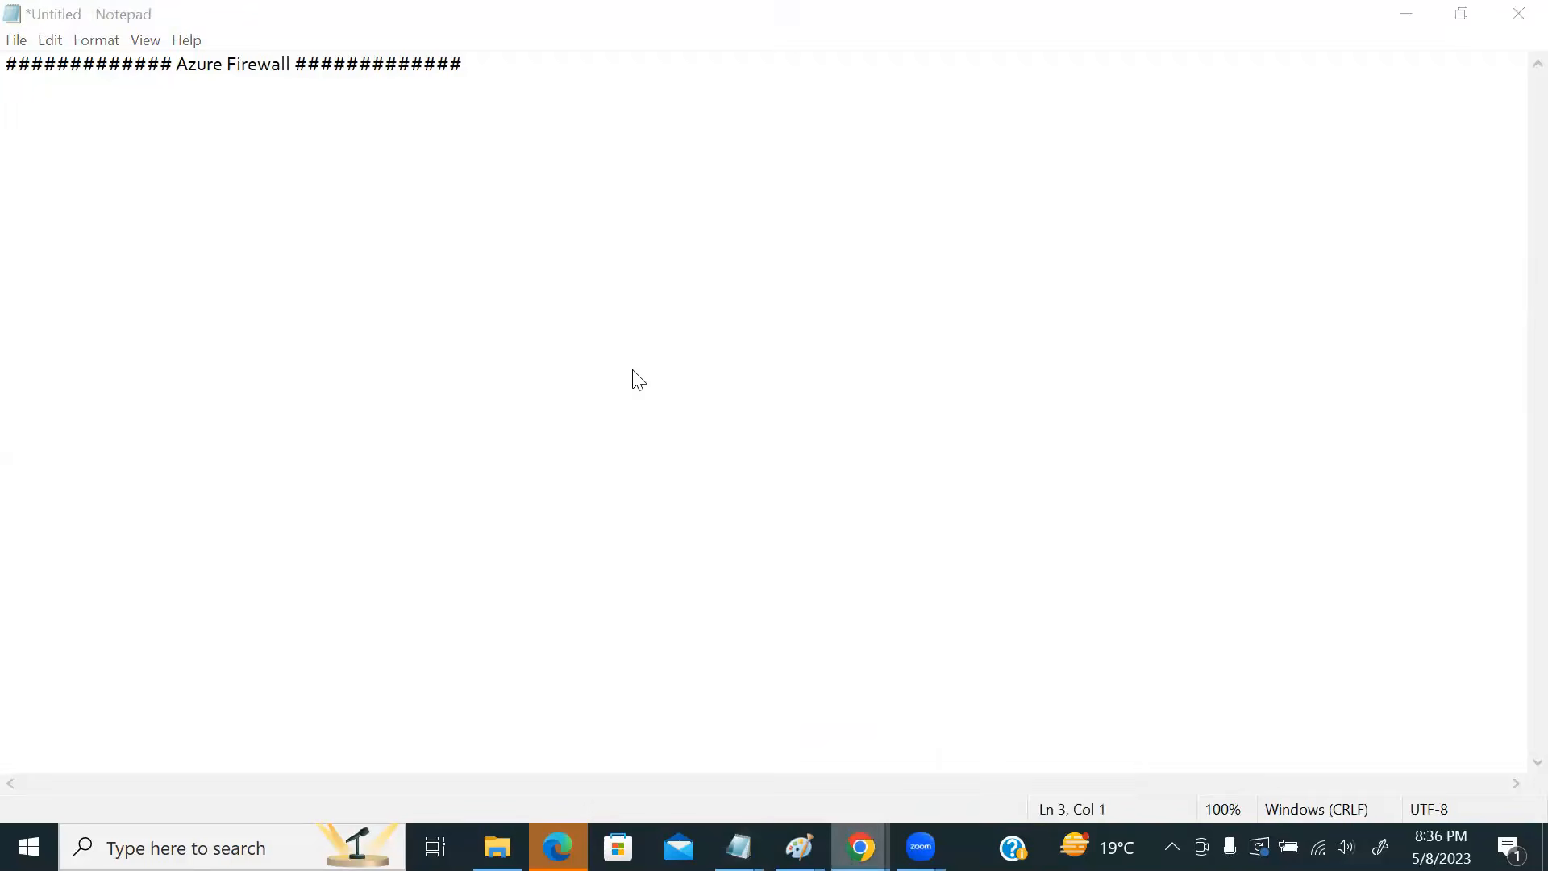
Scroll the article to the Azure Firewall Standard section and its hub-and-spoke diagram.
scroll(615, 406, up, 5)
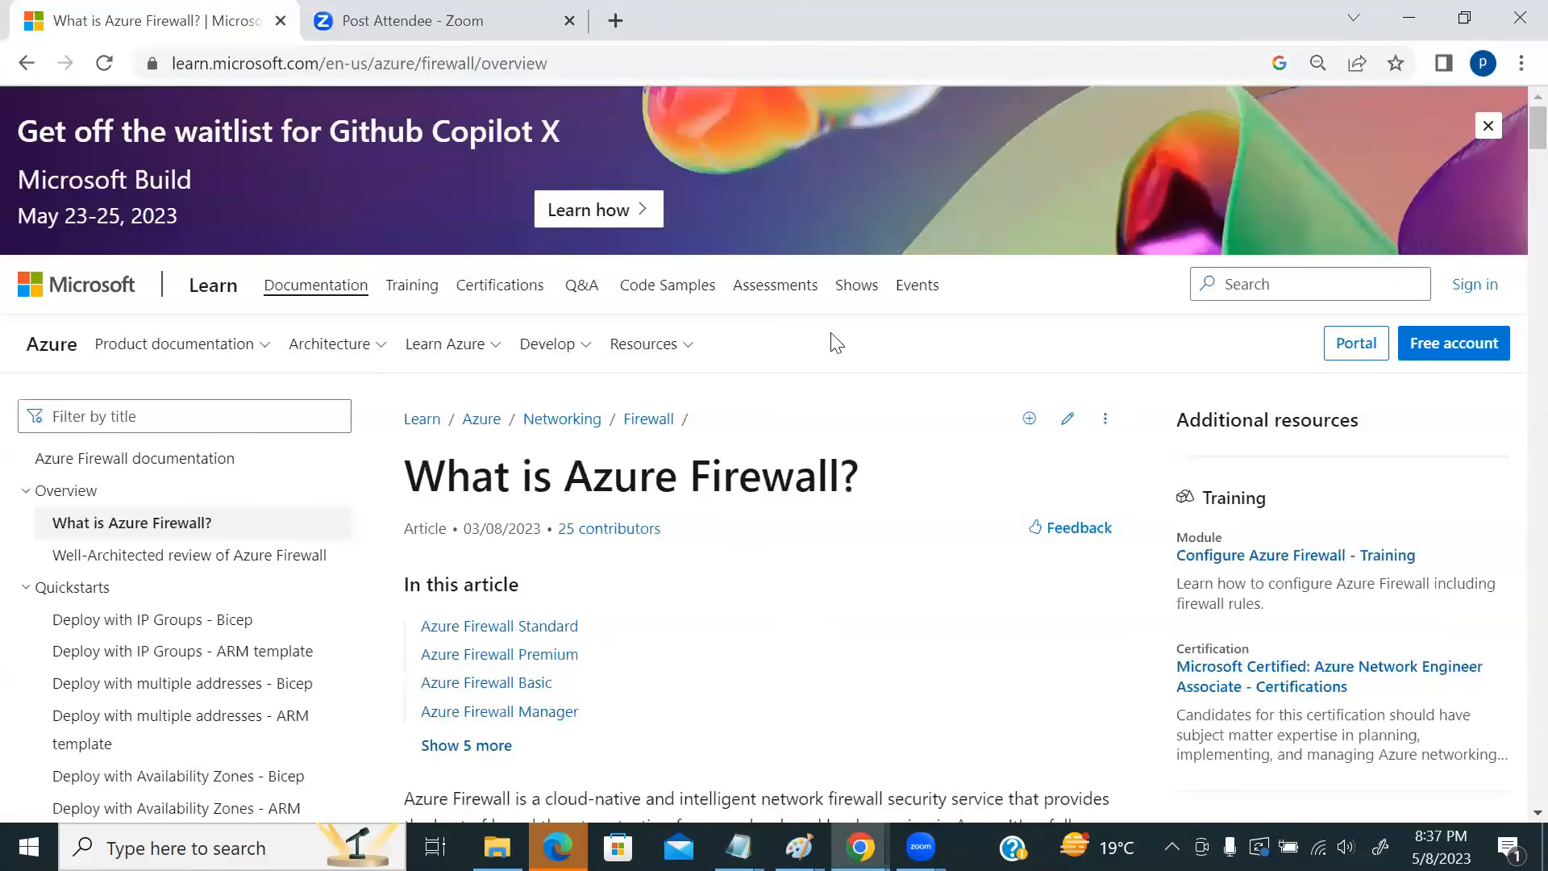
scroll(856, 525, down, 1)
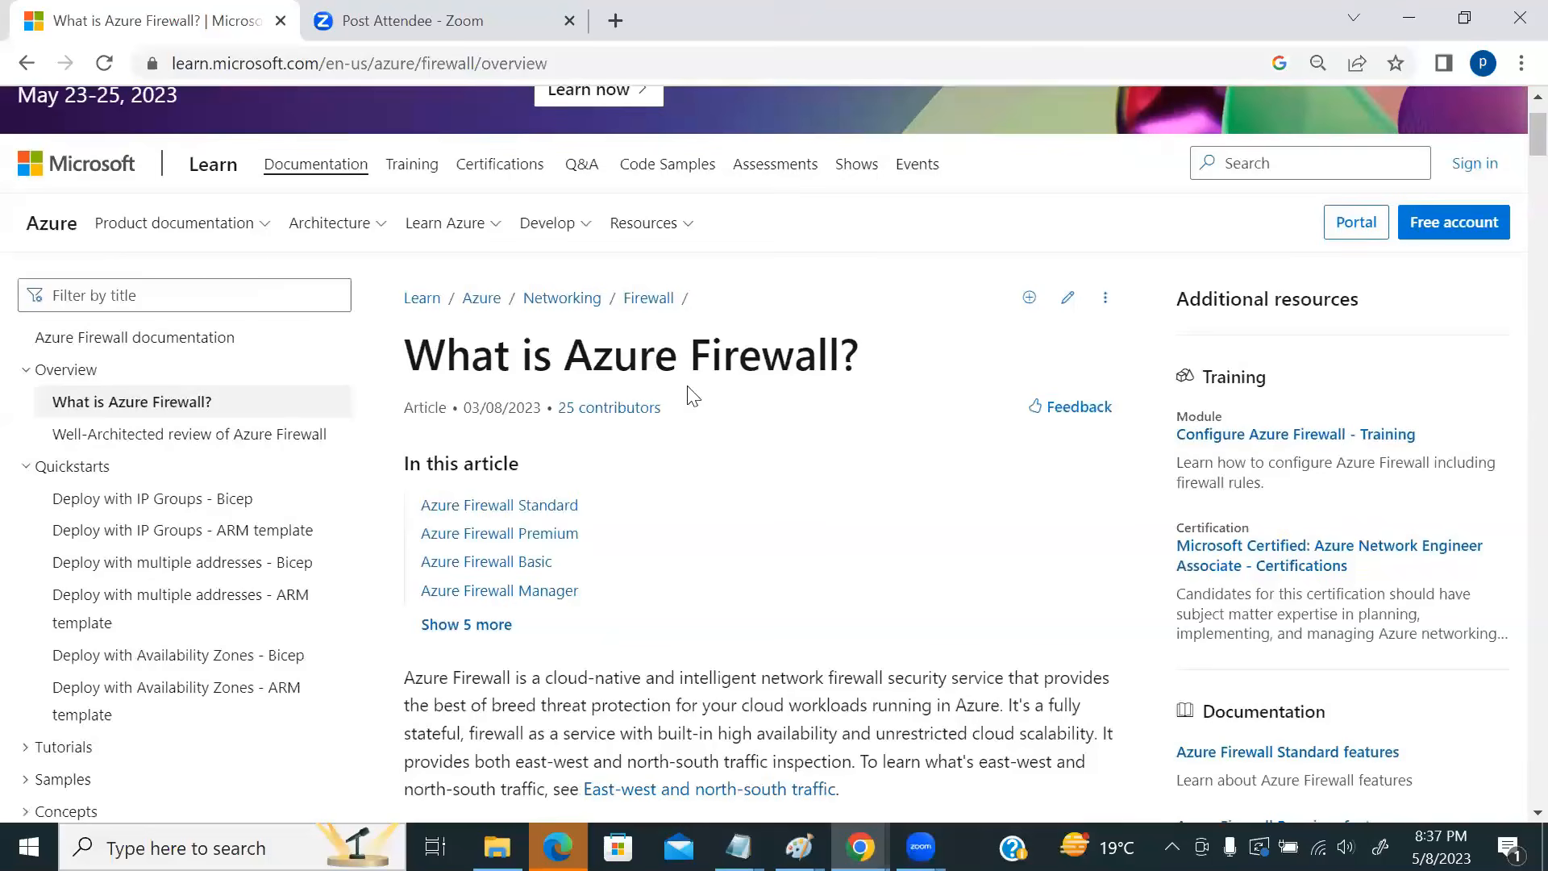
scroll(856, 440, down, 2)
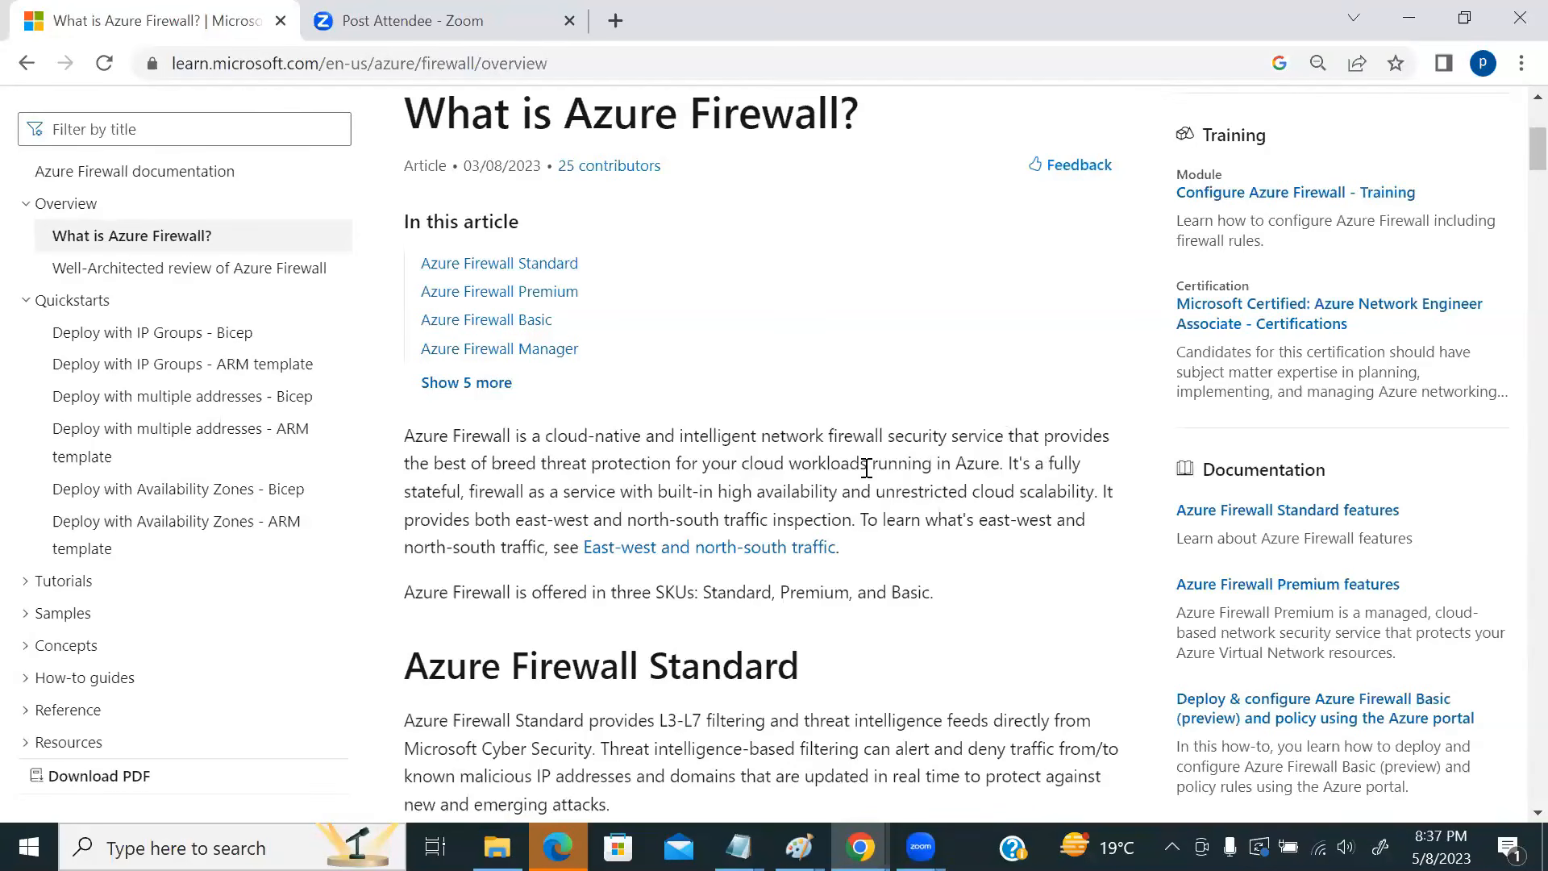
scroll(873, 471, down, 3)
scroll(794, 481, up, 3)
scroll(736, 594, down, 3)
scroll(784, 581, down, 1)
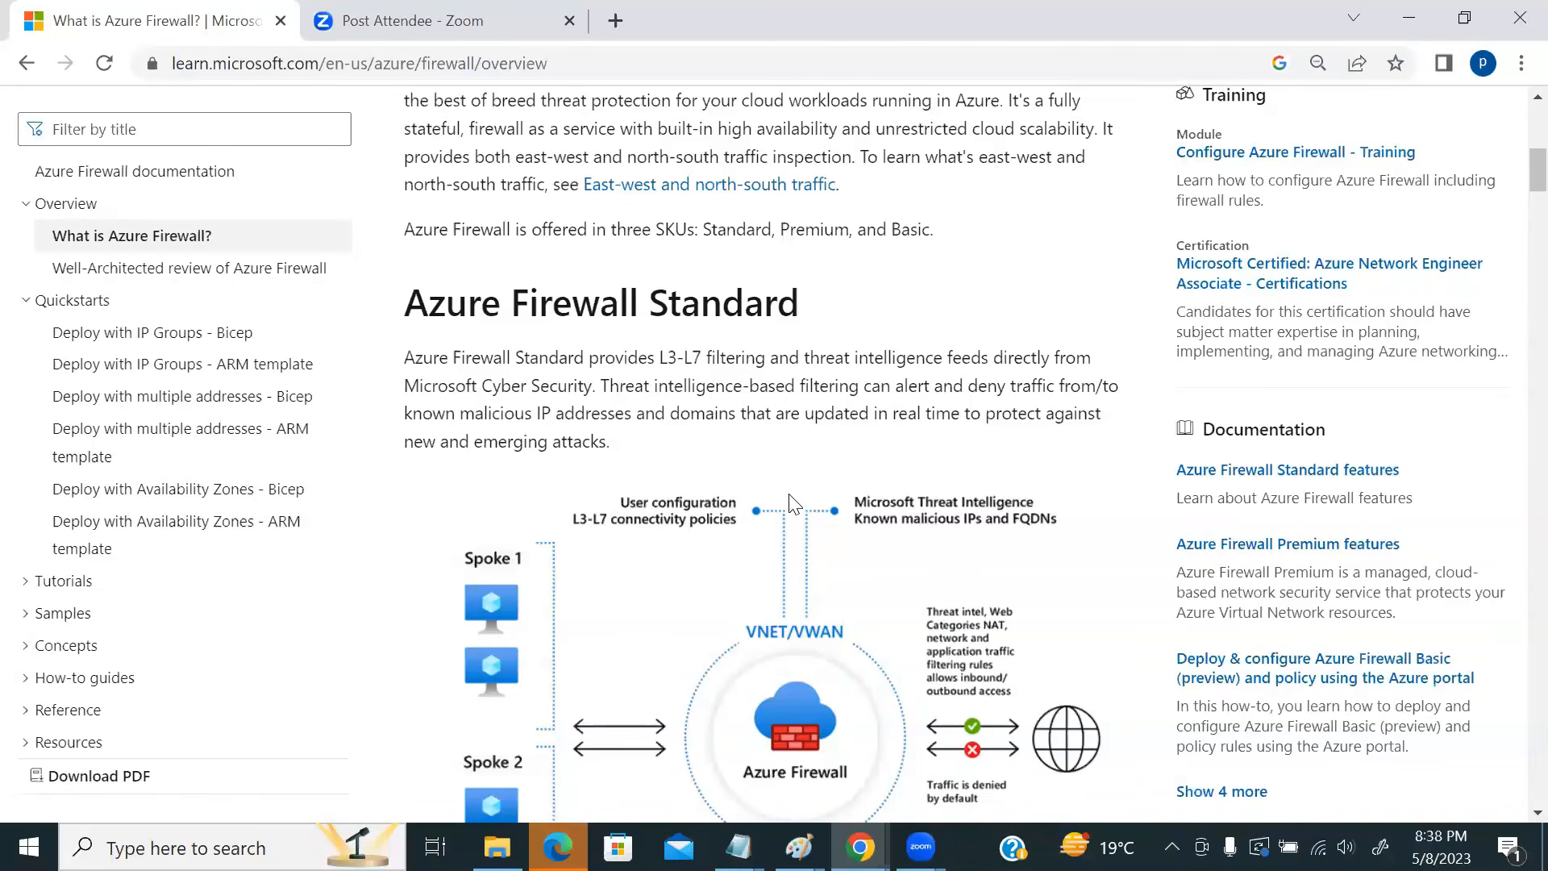
Scroll down through the Premium and Basic sections and their diagrams.
scroll(802, 485, down, 3)
scroll(802, 485, down, 7)
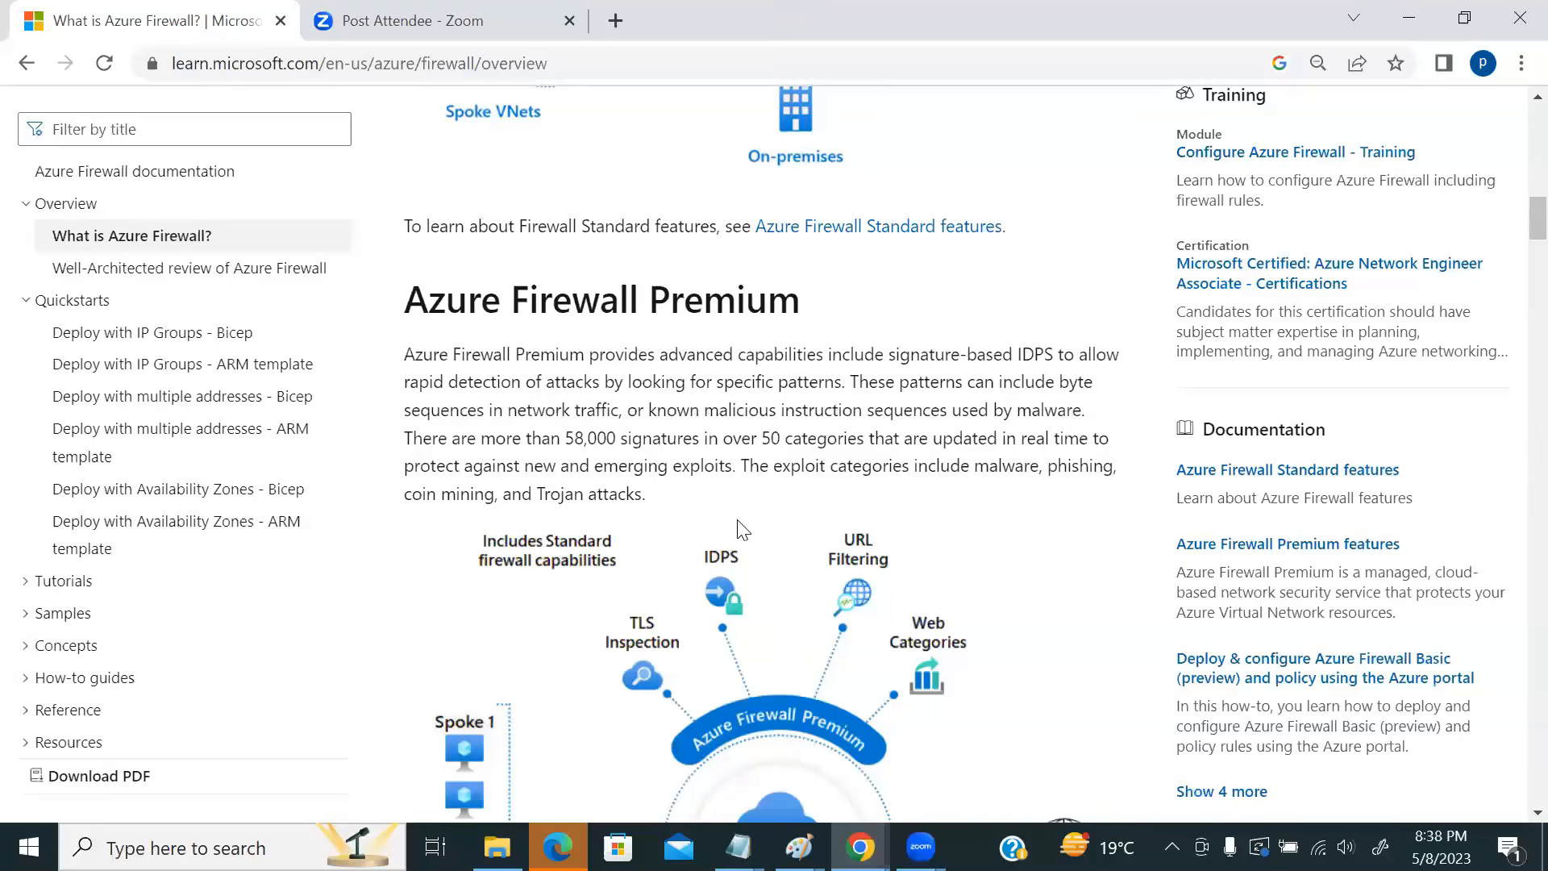
scroll(660, 423, down, 3)
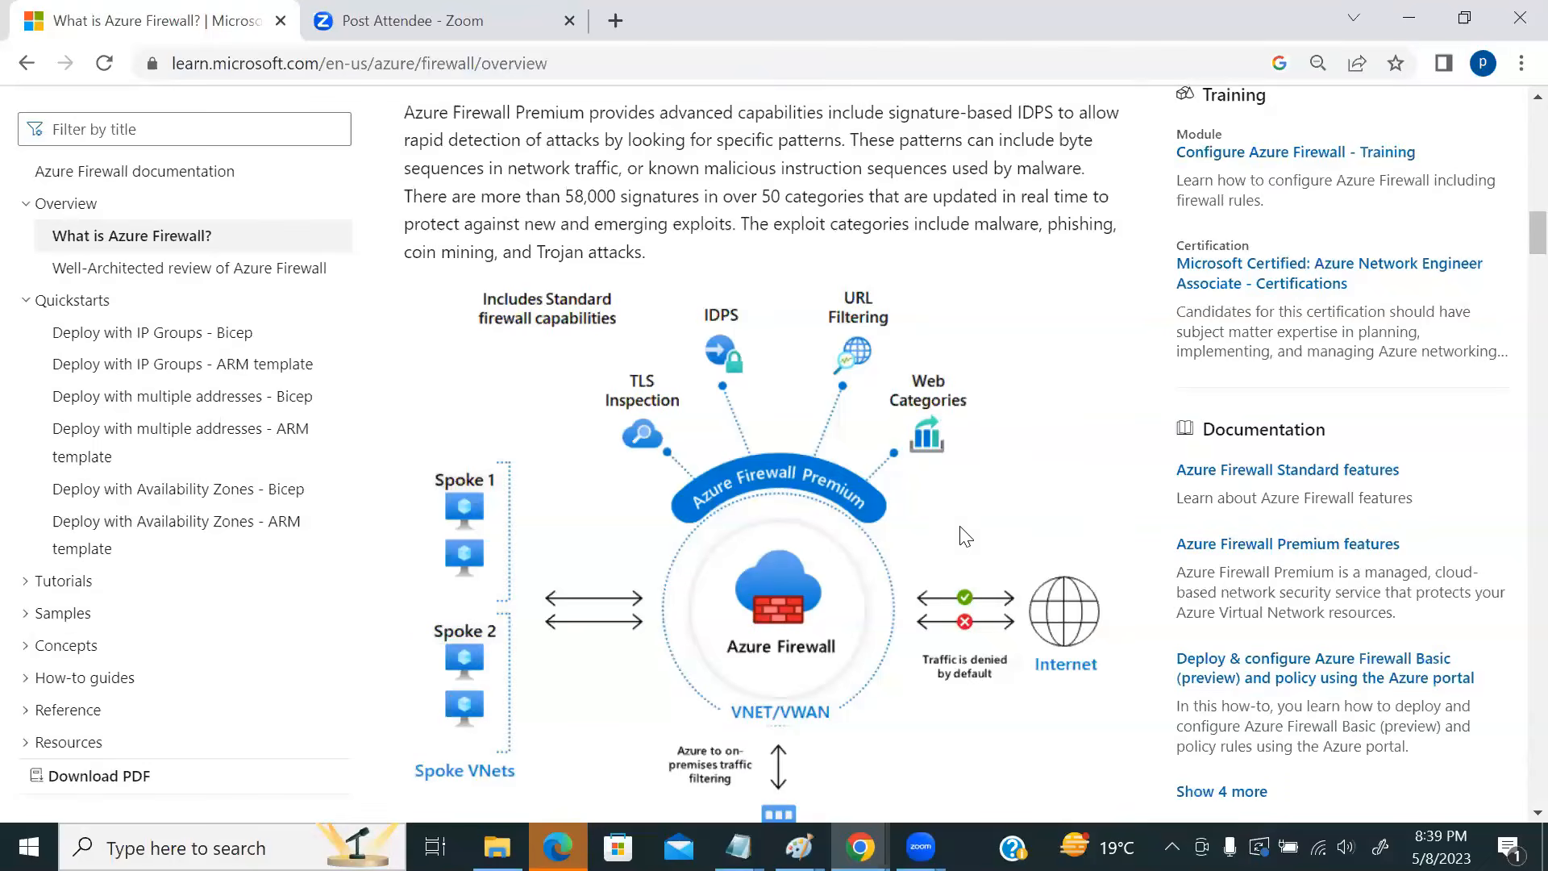
scroll(963, 525, down, 1)
scroll(857, 531, down, 4)
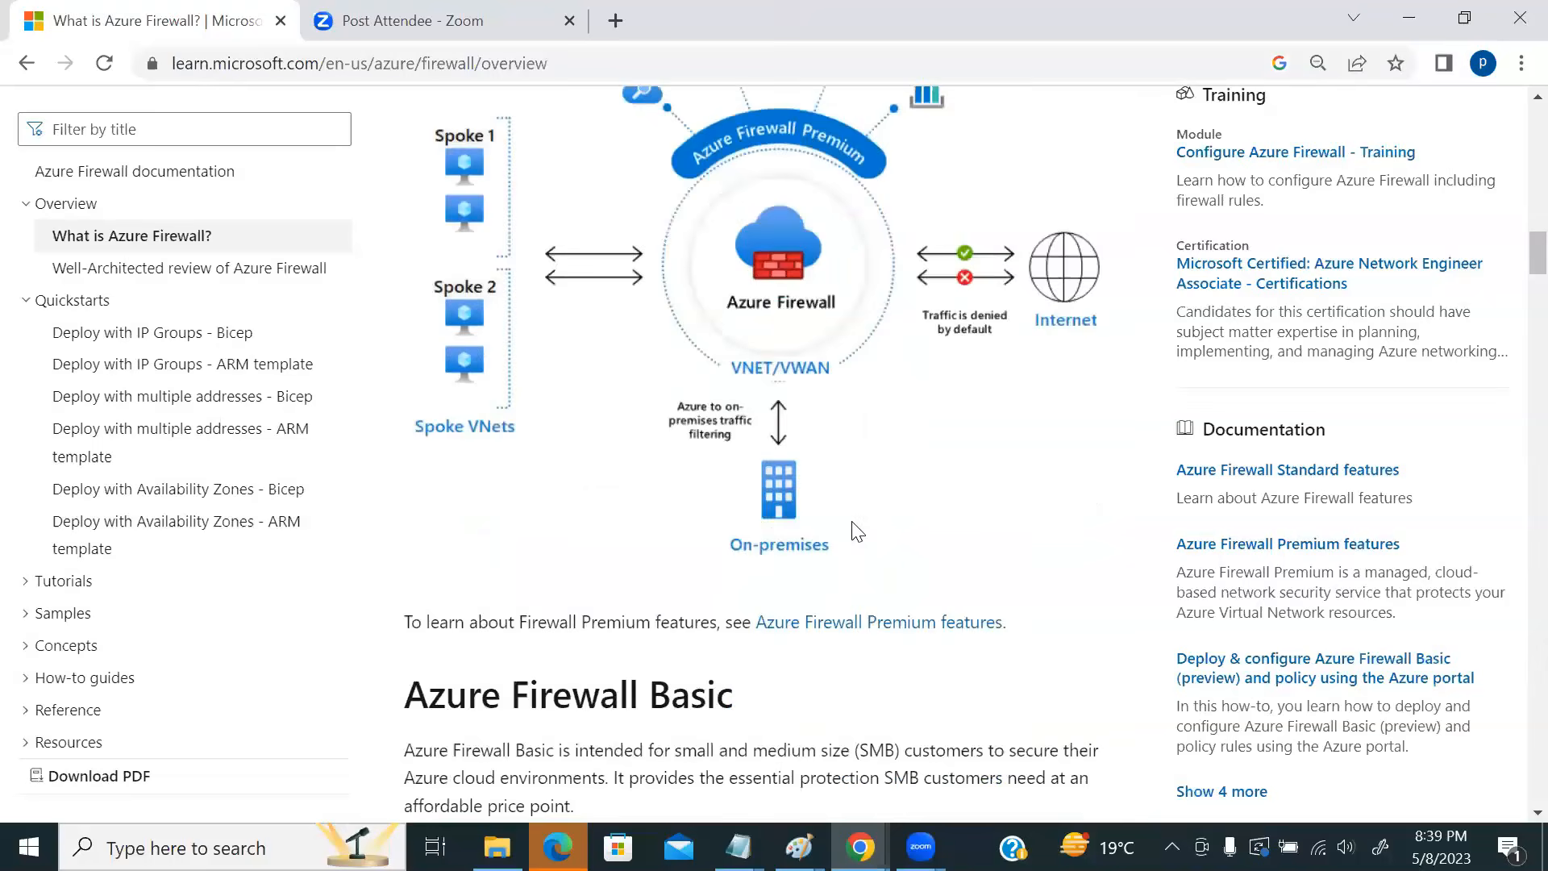
scroll(857, 531, down, 2)
scroll(846, 556, up, 6)
scroll(839, 573, down, 6)
Scroll back up to the 'What is Azure Firewall?' title at the top of the article.
scroll(823, 605, up, 7)
scroll(823, 605, up, 6)
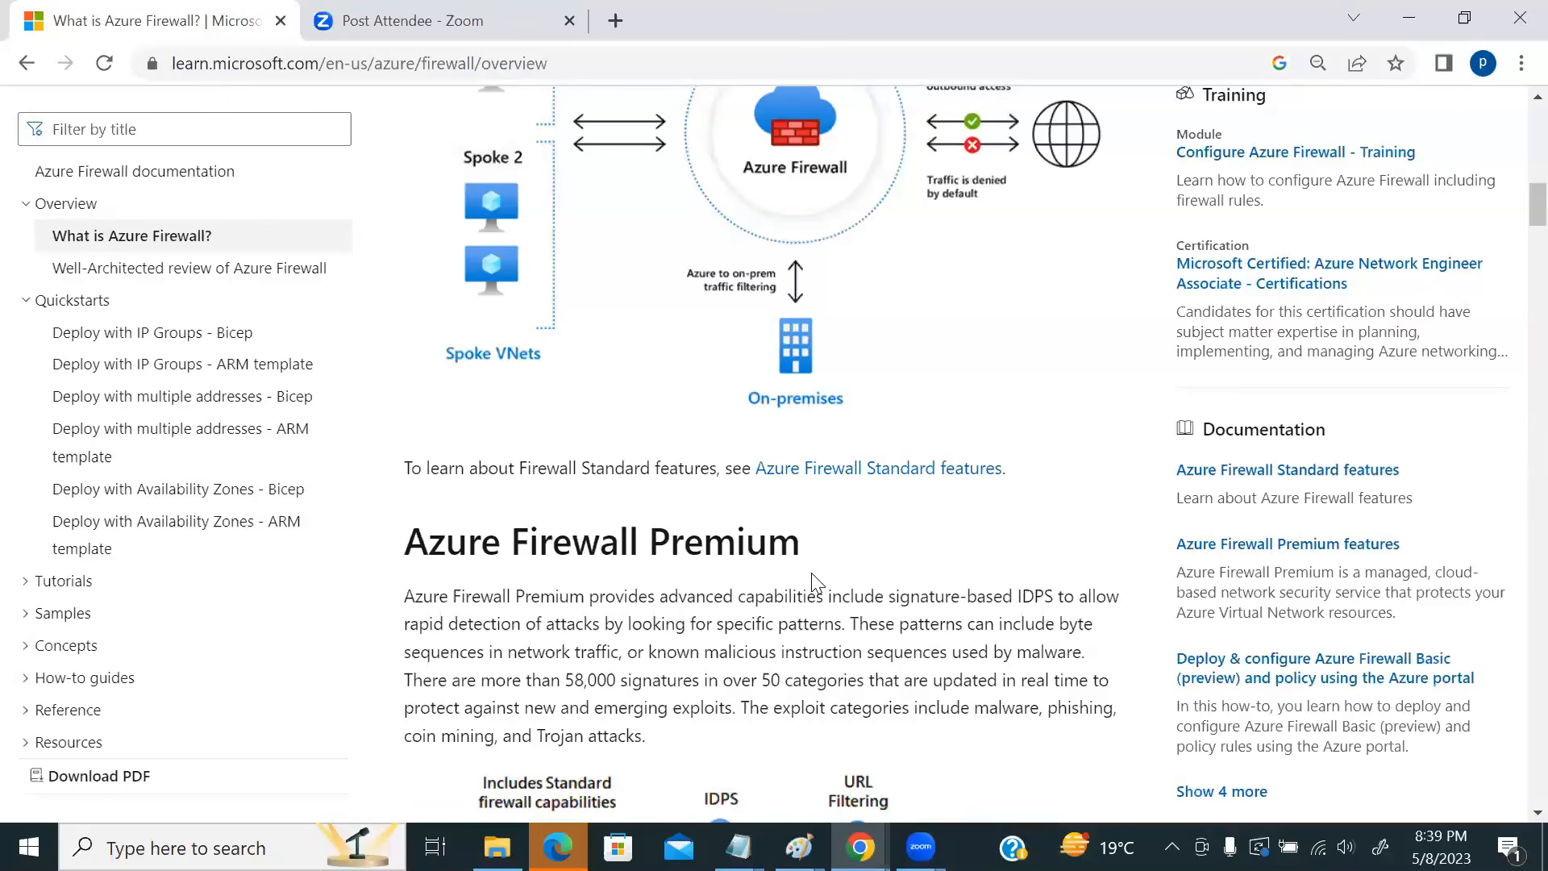
scroll(814, 580, up, 8)
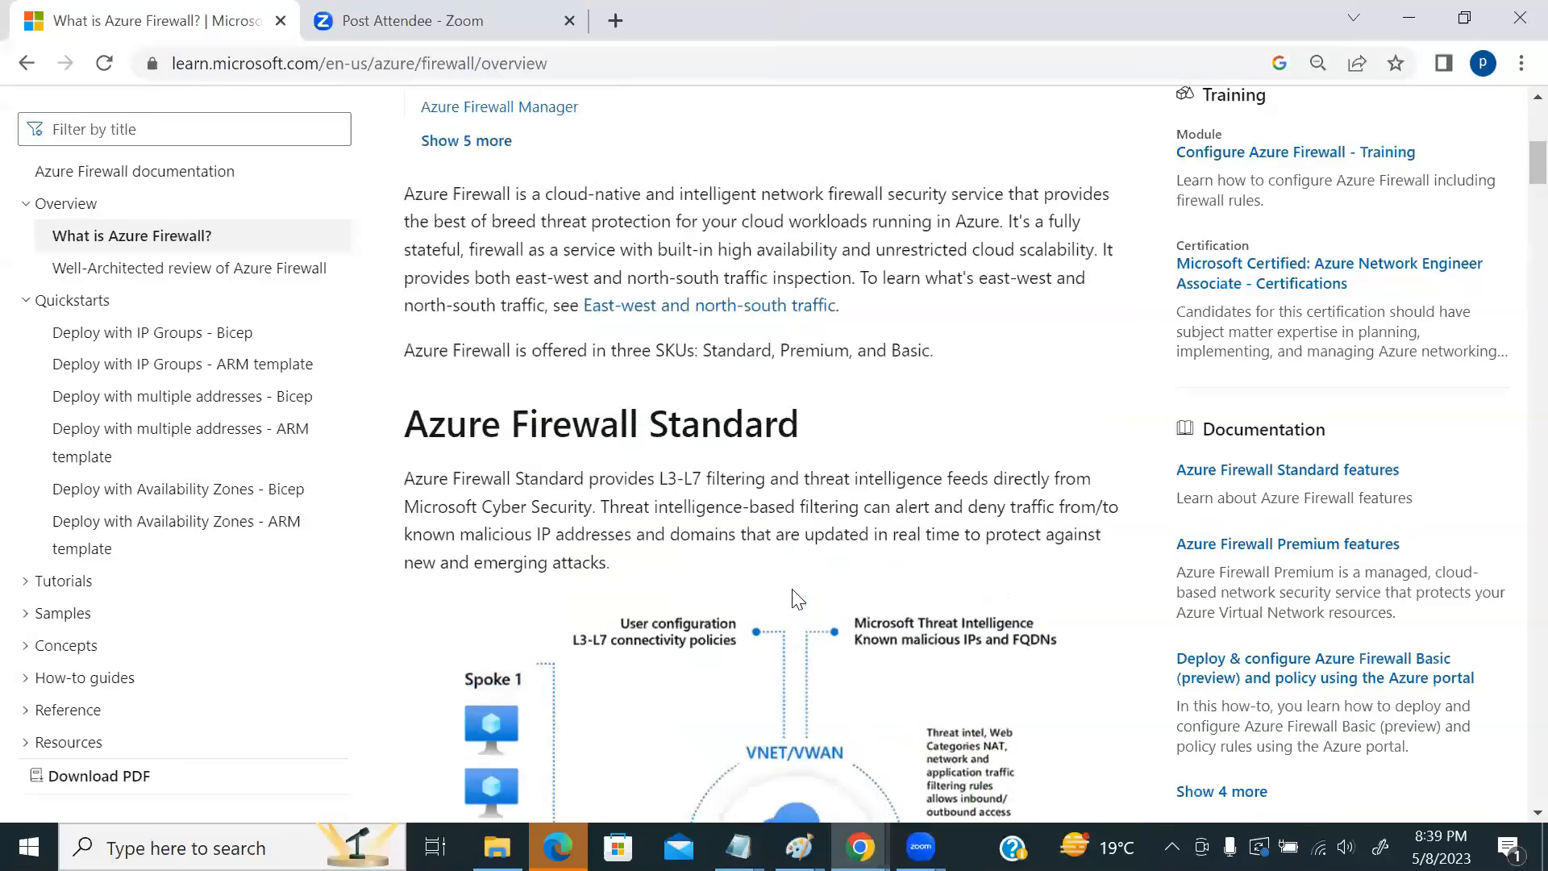
scroll(799, 595, up, 2)
scroll(801, 590, up, 3)
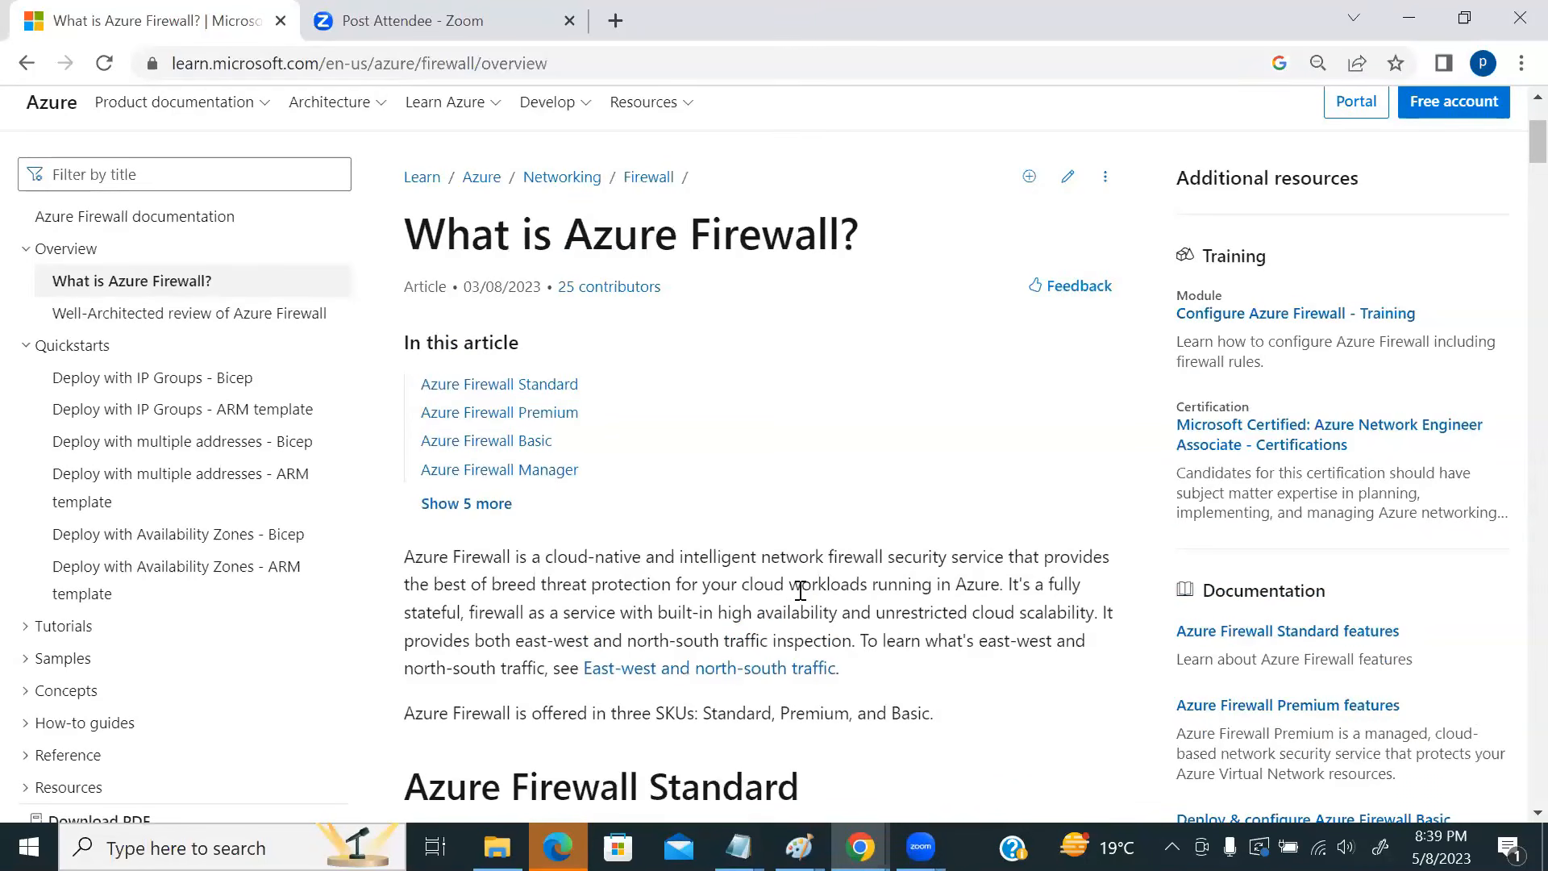
Compare the Standard and Premium firewall diagrams in the article.
scroll(801, 589, down, 4)
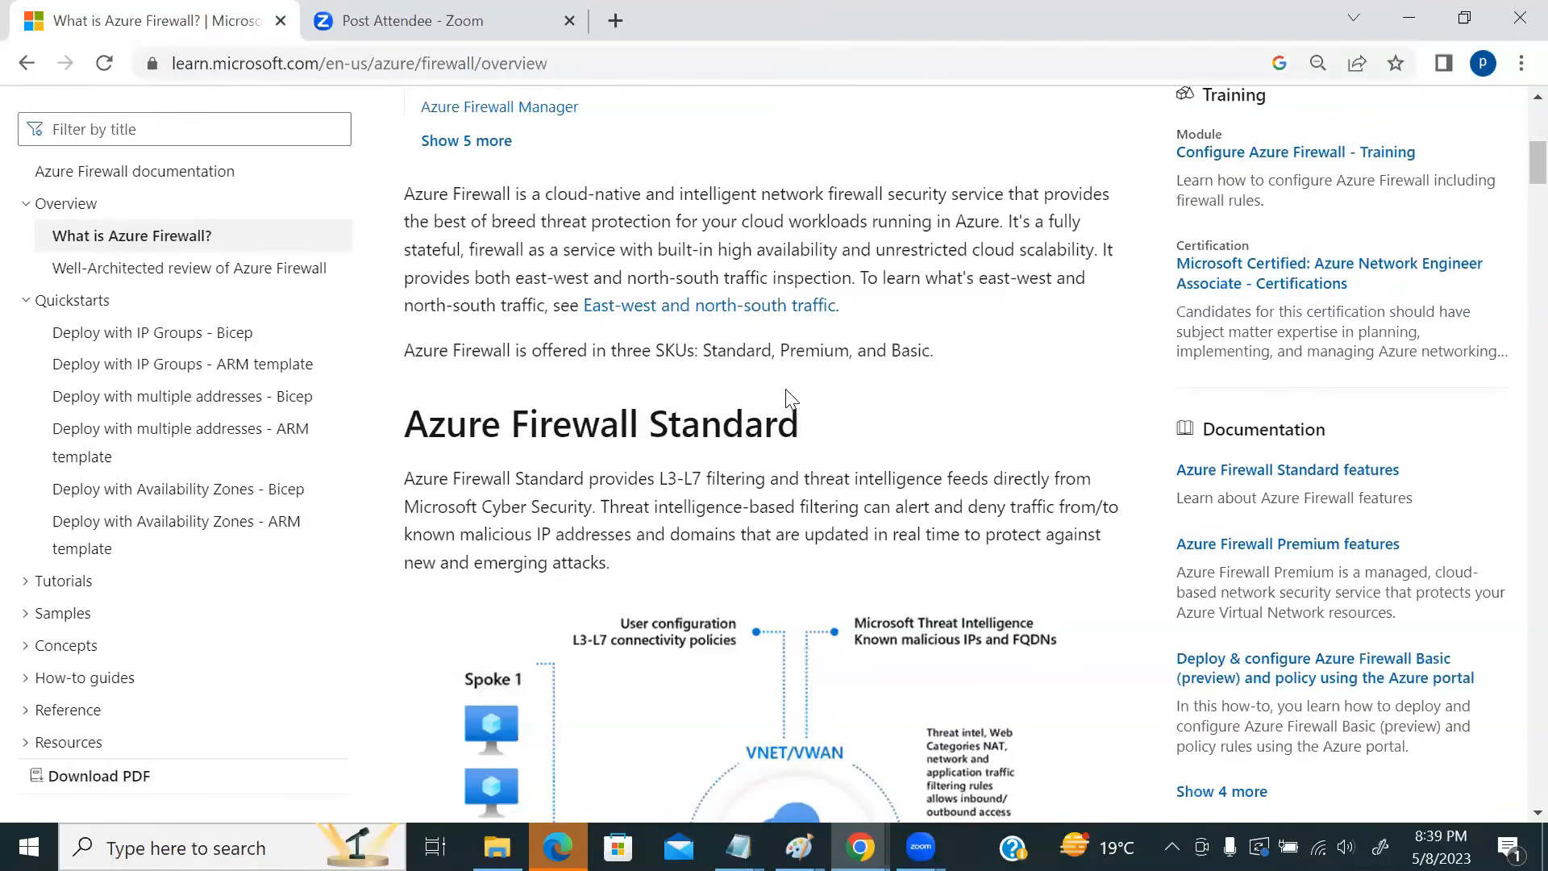
scroll(863, 460, down, 9)
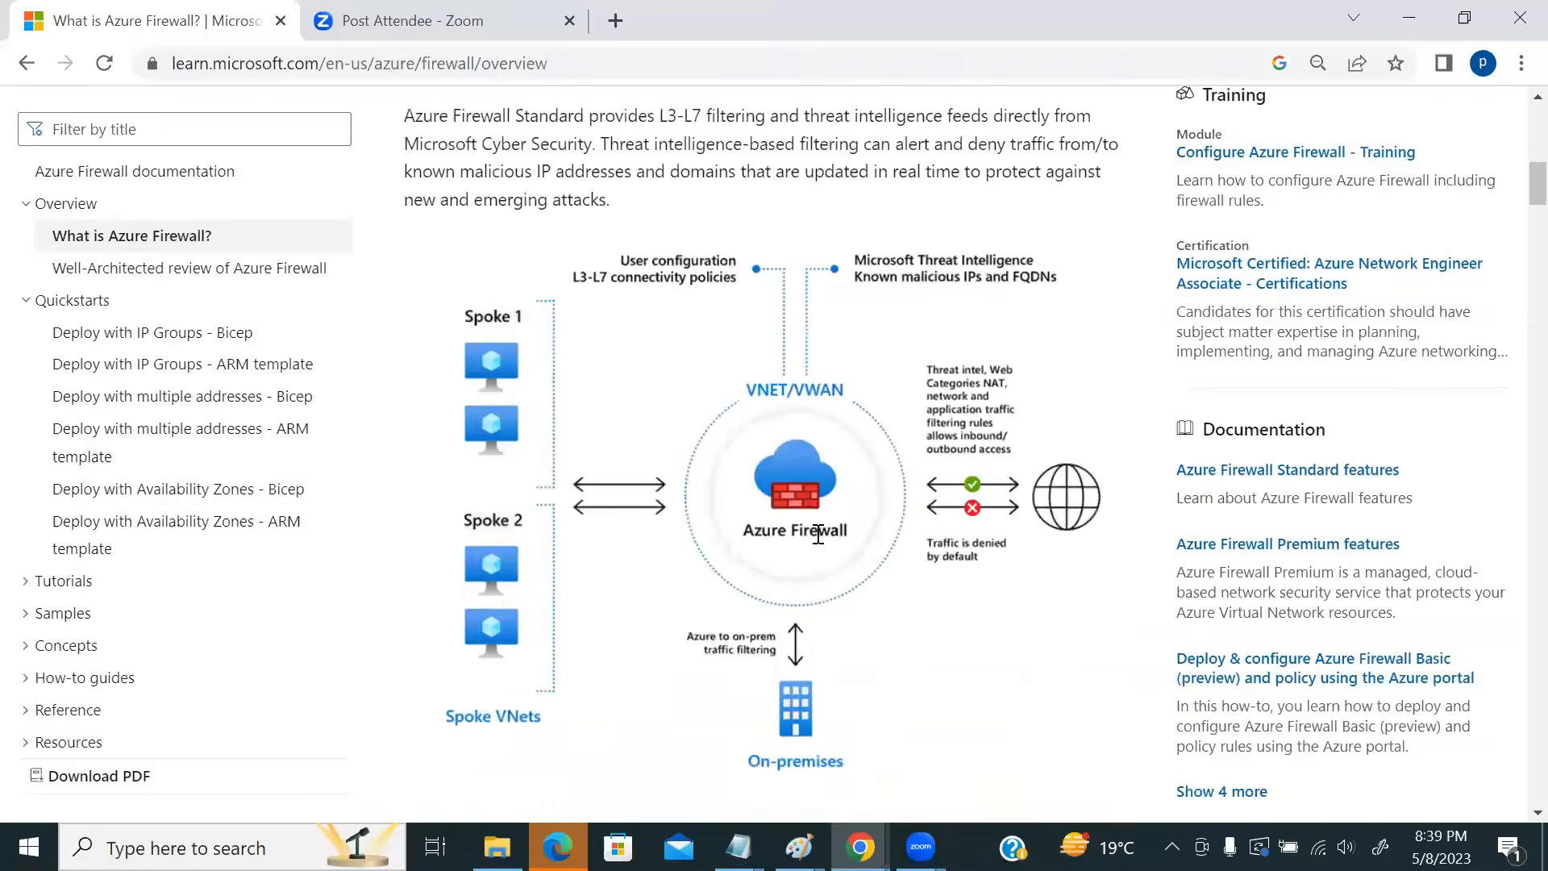
scroll(815, 568, down, 3)
scroll(813, 565, up, 9)
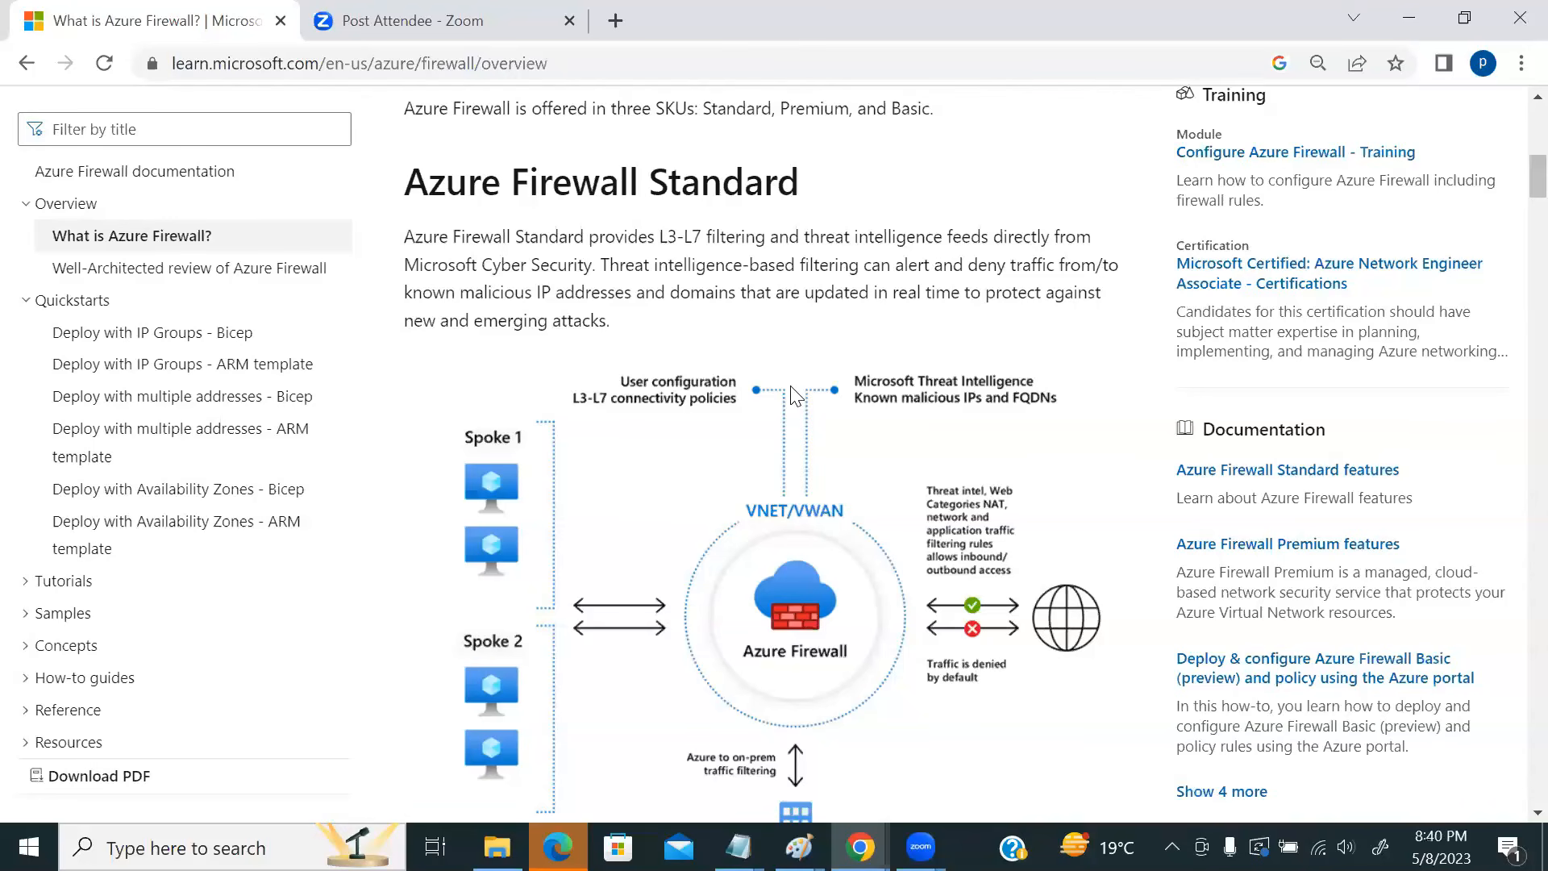
scroll(786, 407, up, 2)
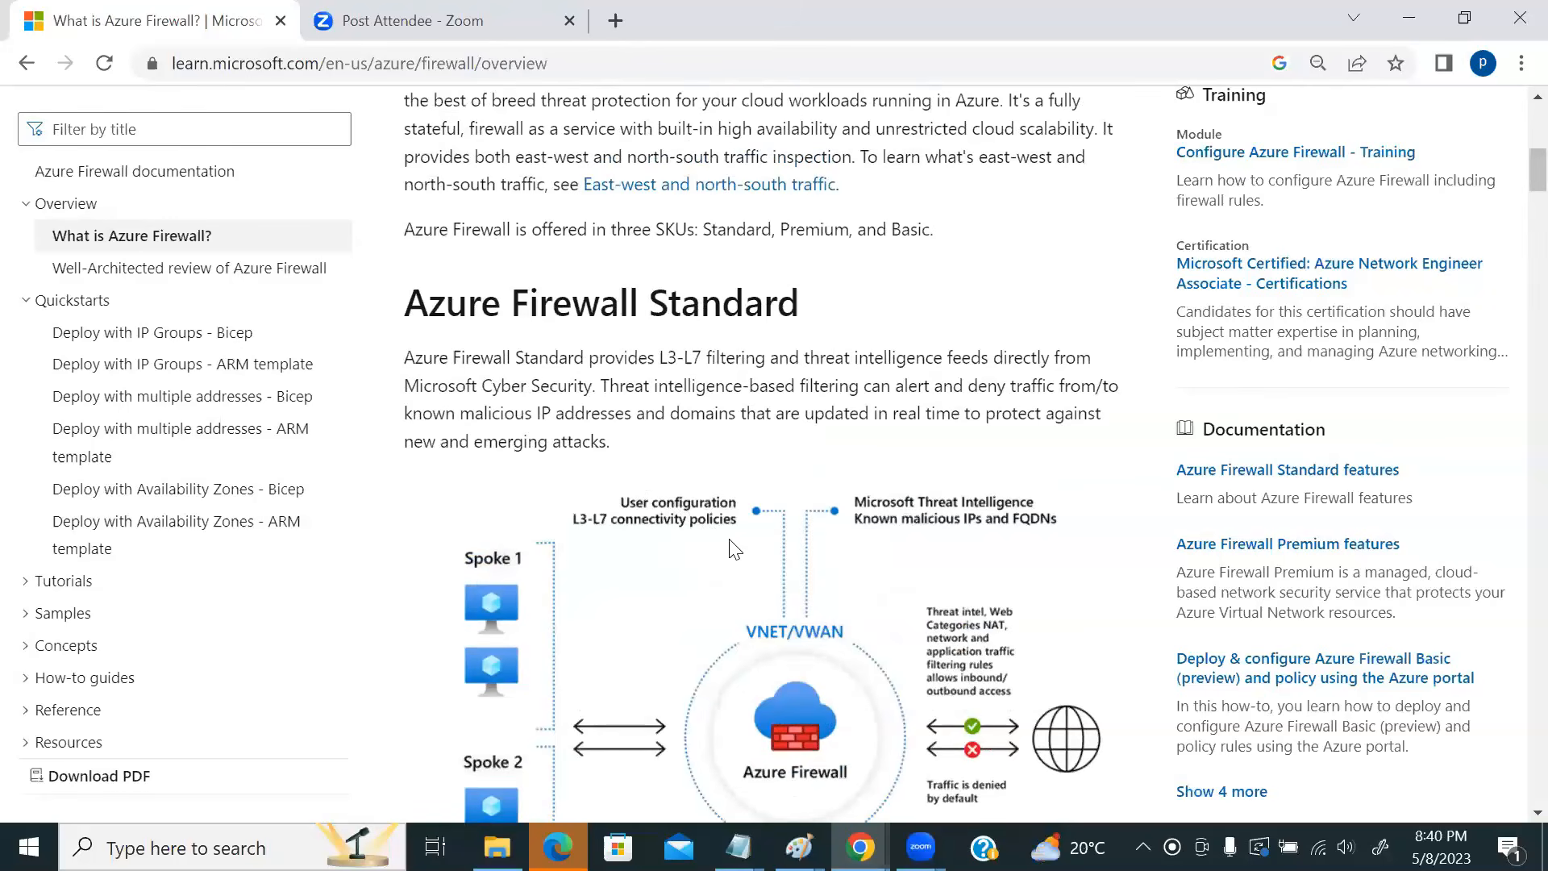
scroll(734, 549, down, 10)
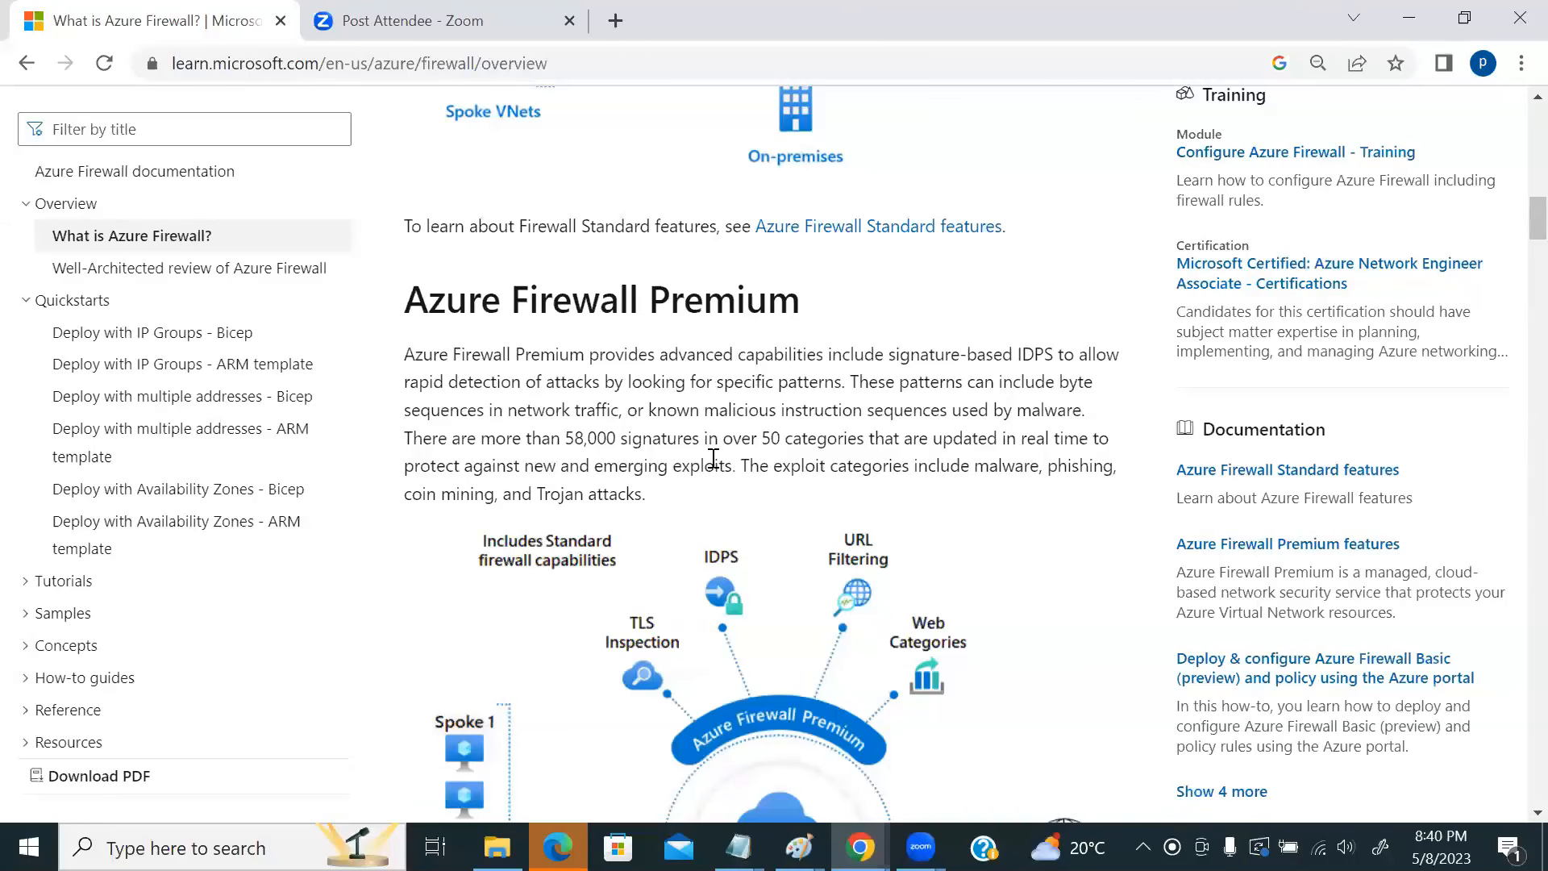
scroll(699, 528, up, 3)
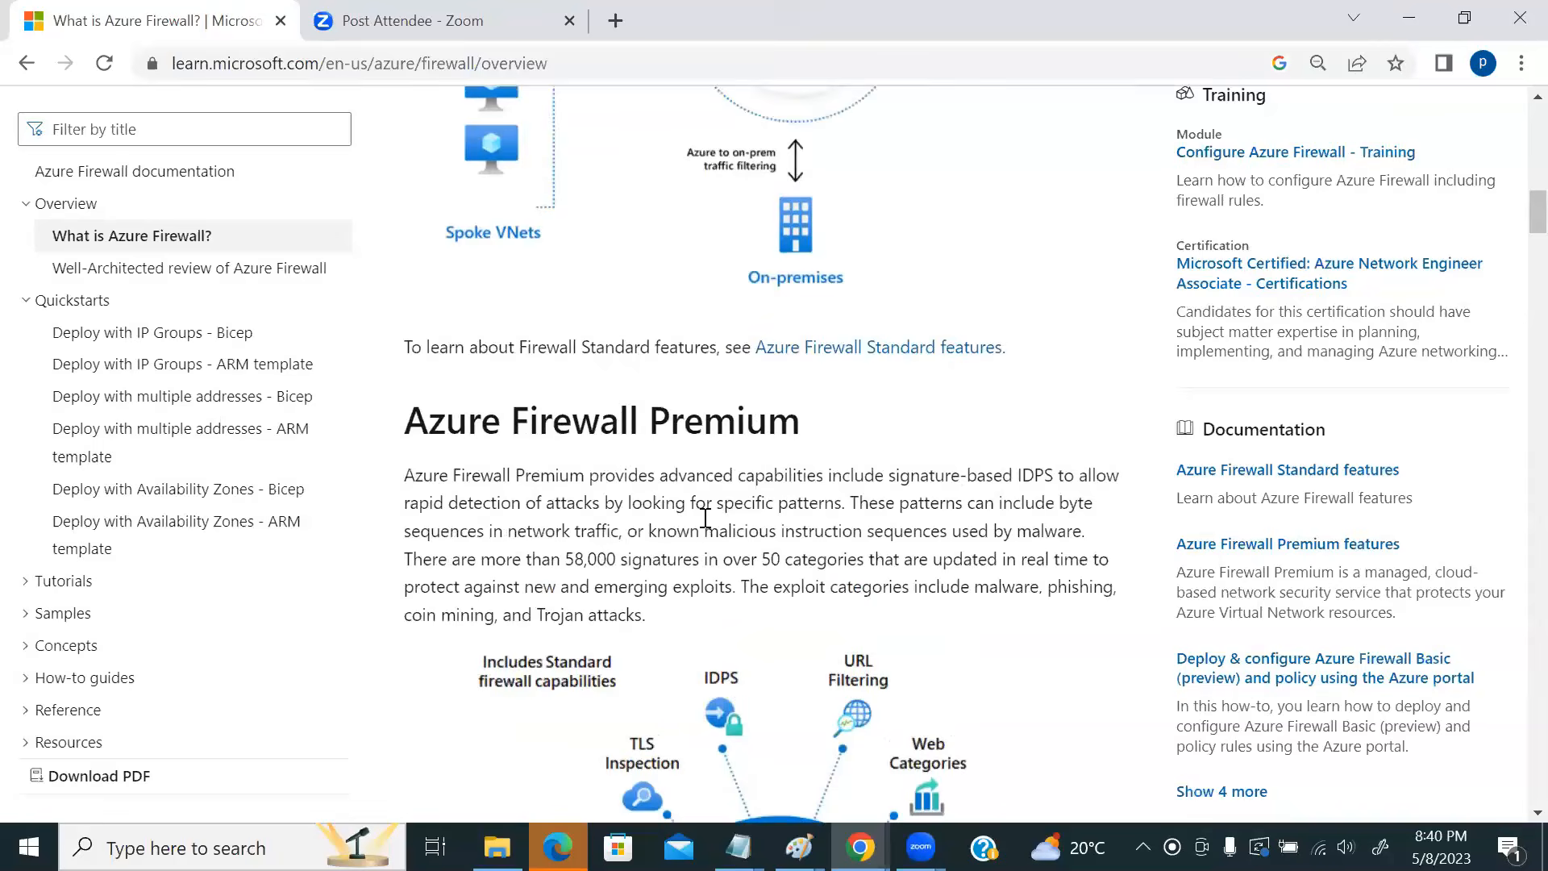
scroll(707, 517, up, 2)
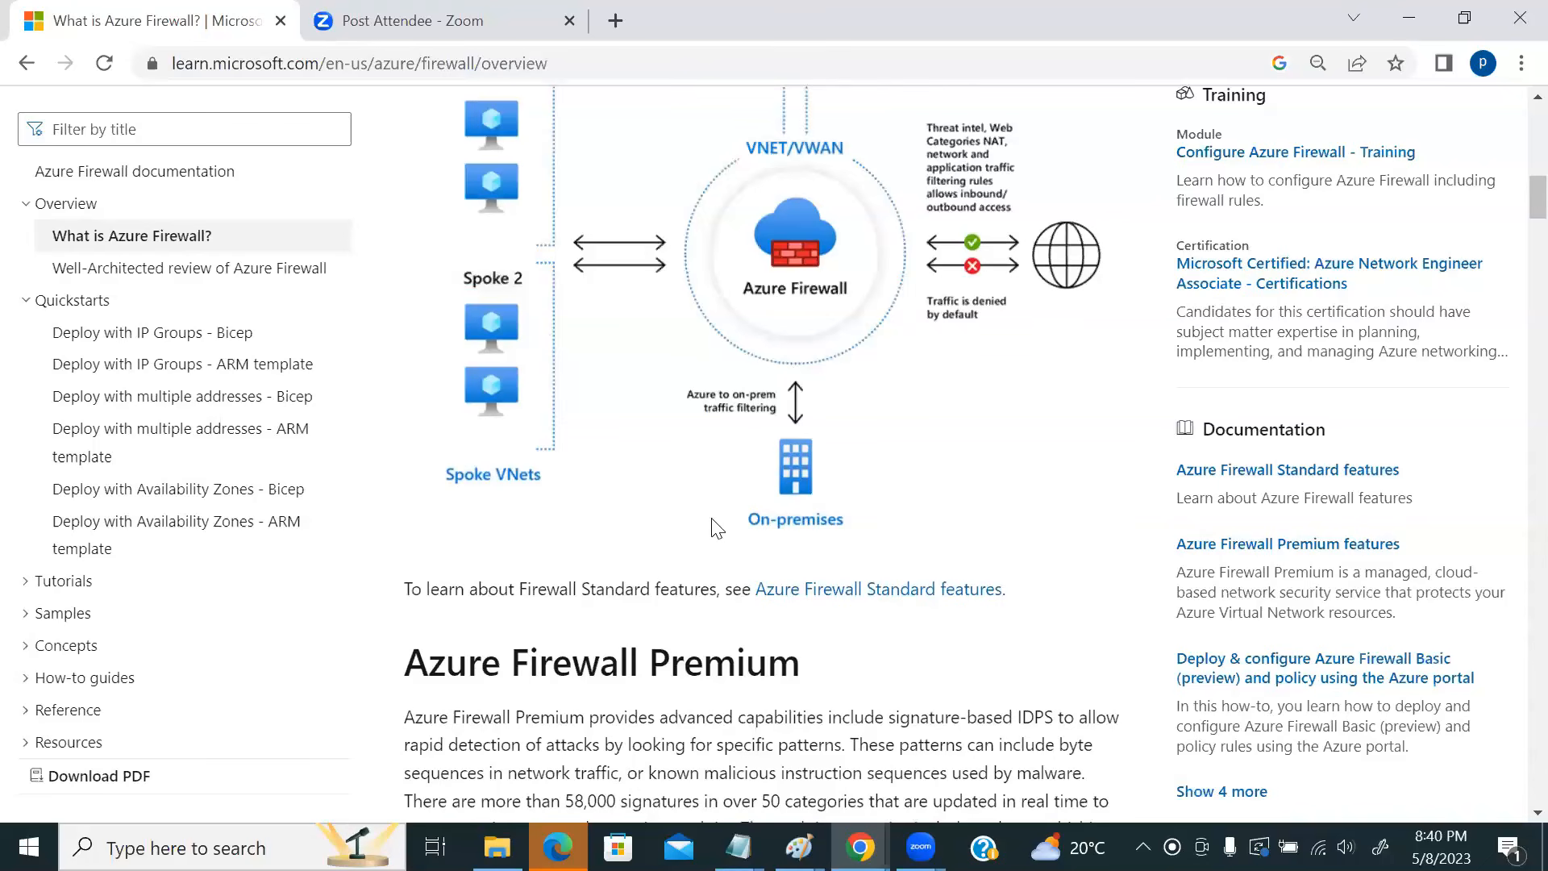
scroll(714, 540, down, 1)
scroll(742, 555, down, 2)
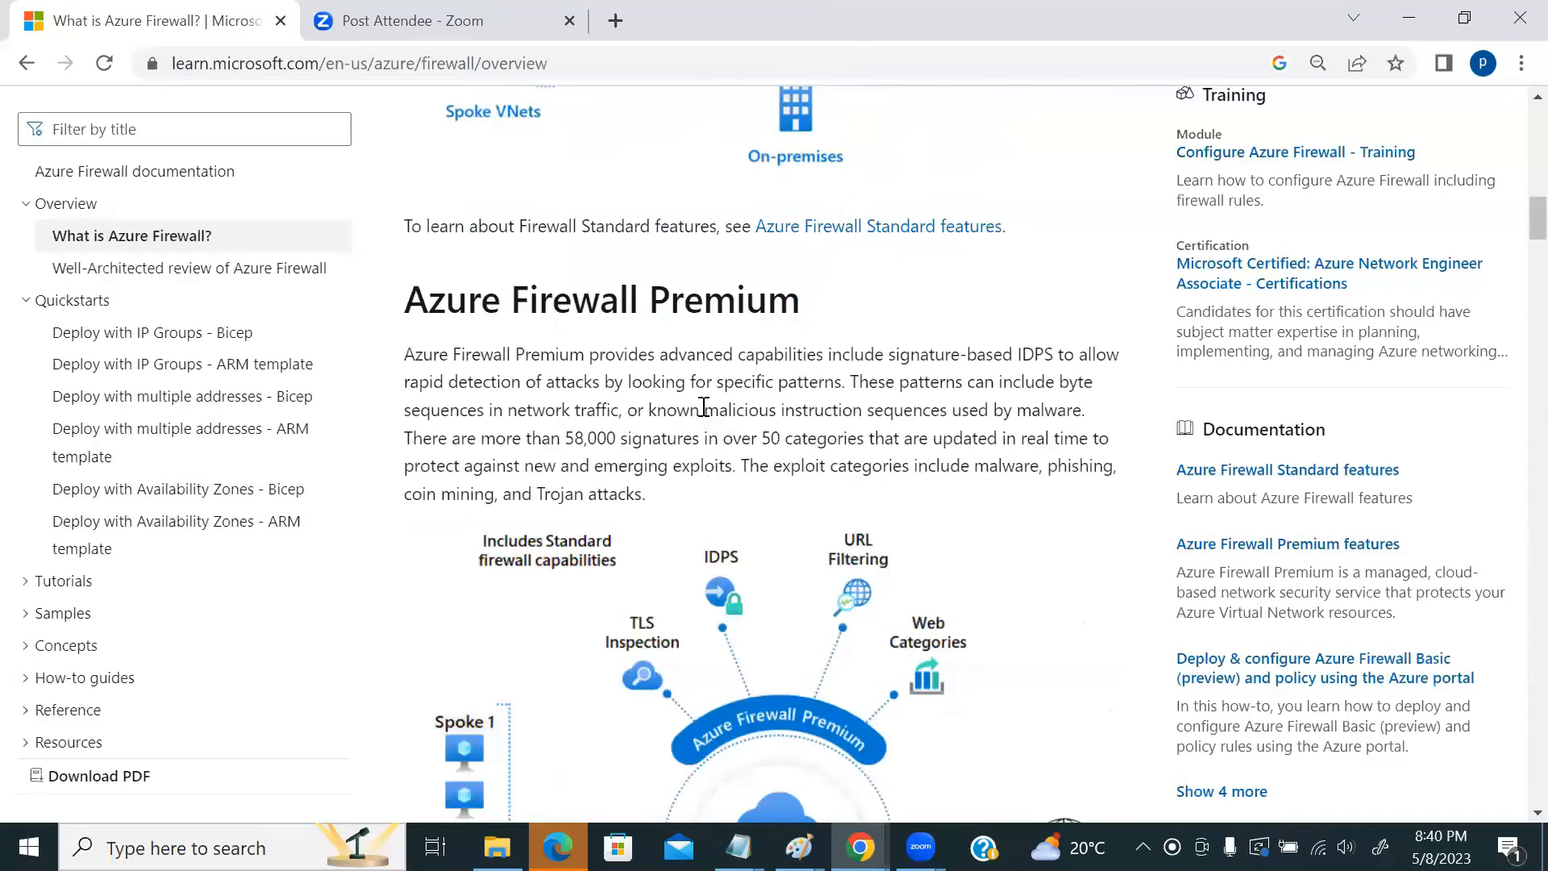
scroll(701, 407, up, 3)
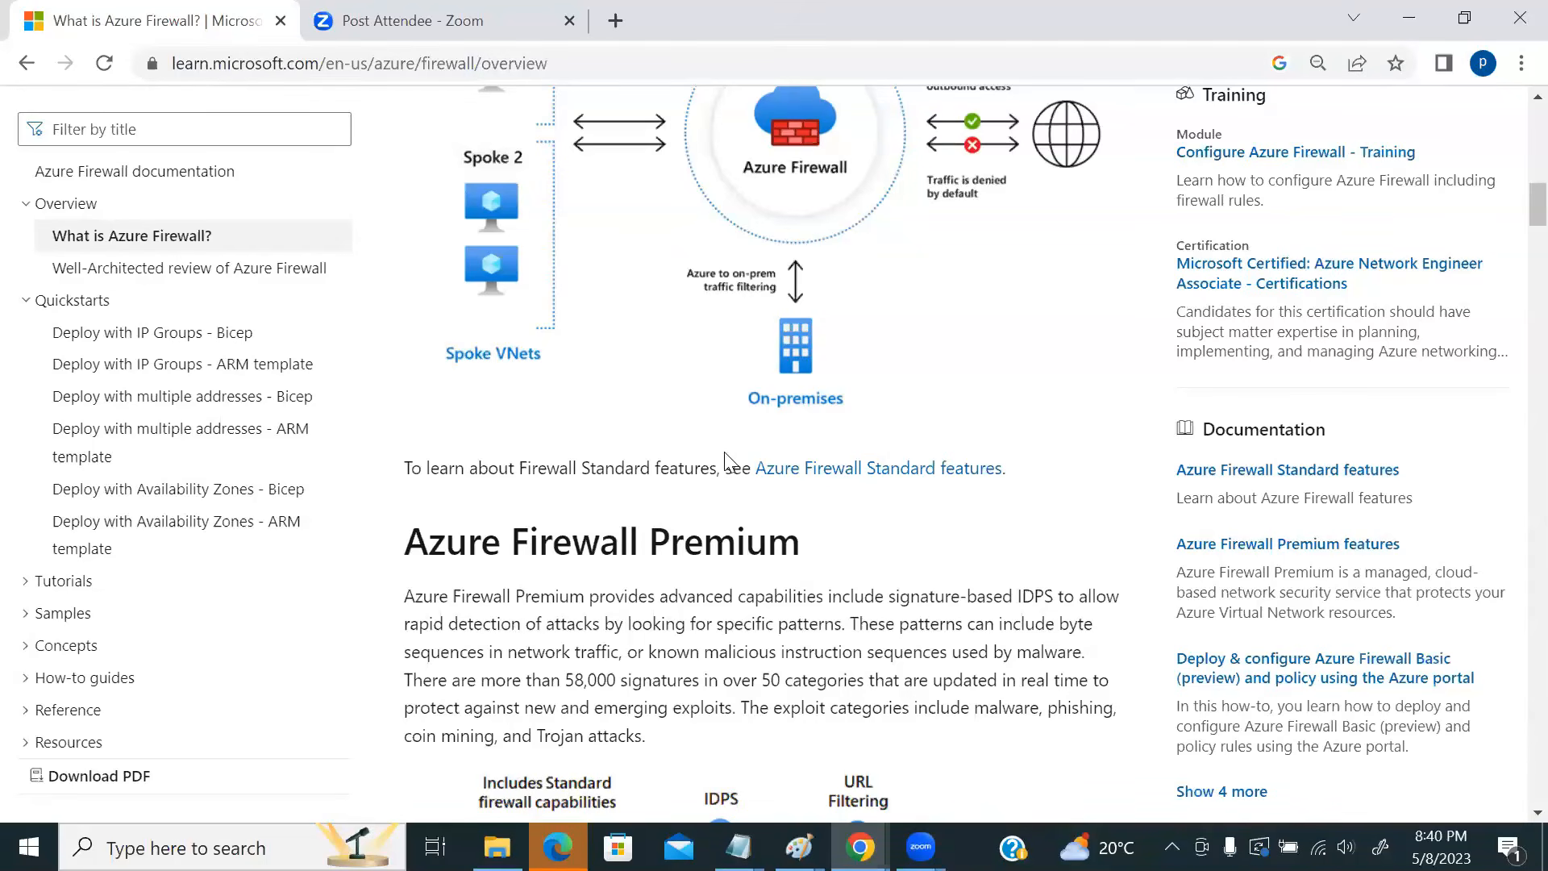
scroll(726, 460, up, 5)
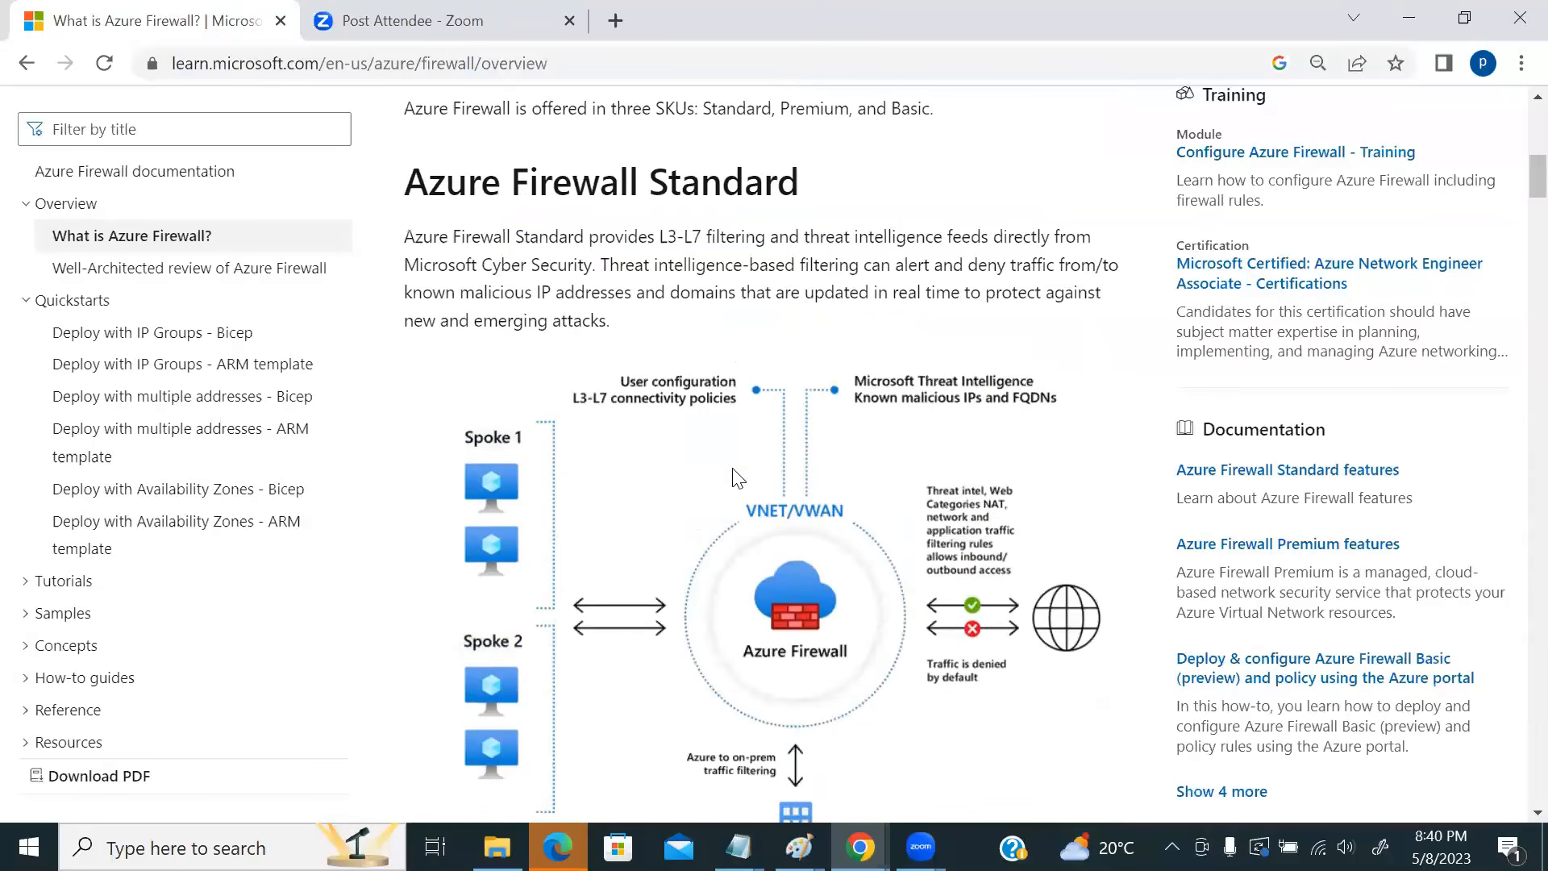
scroll(735, 476, up, 5)
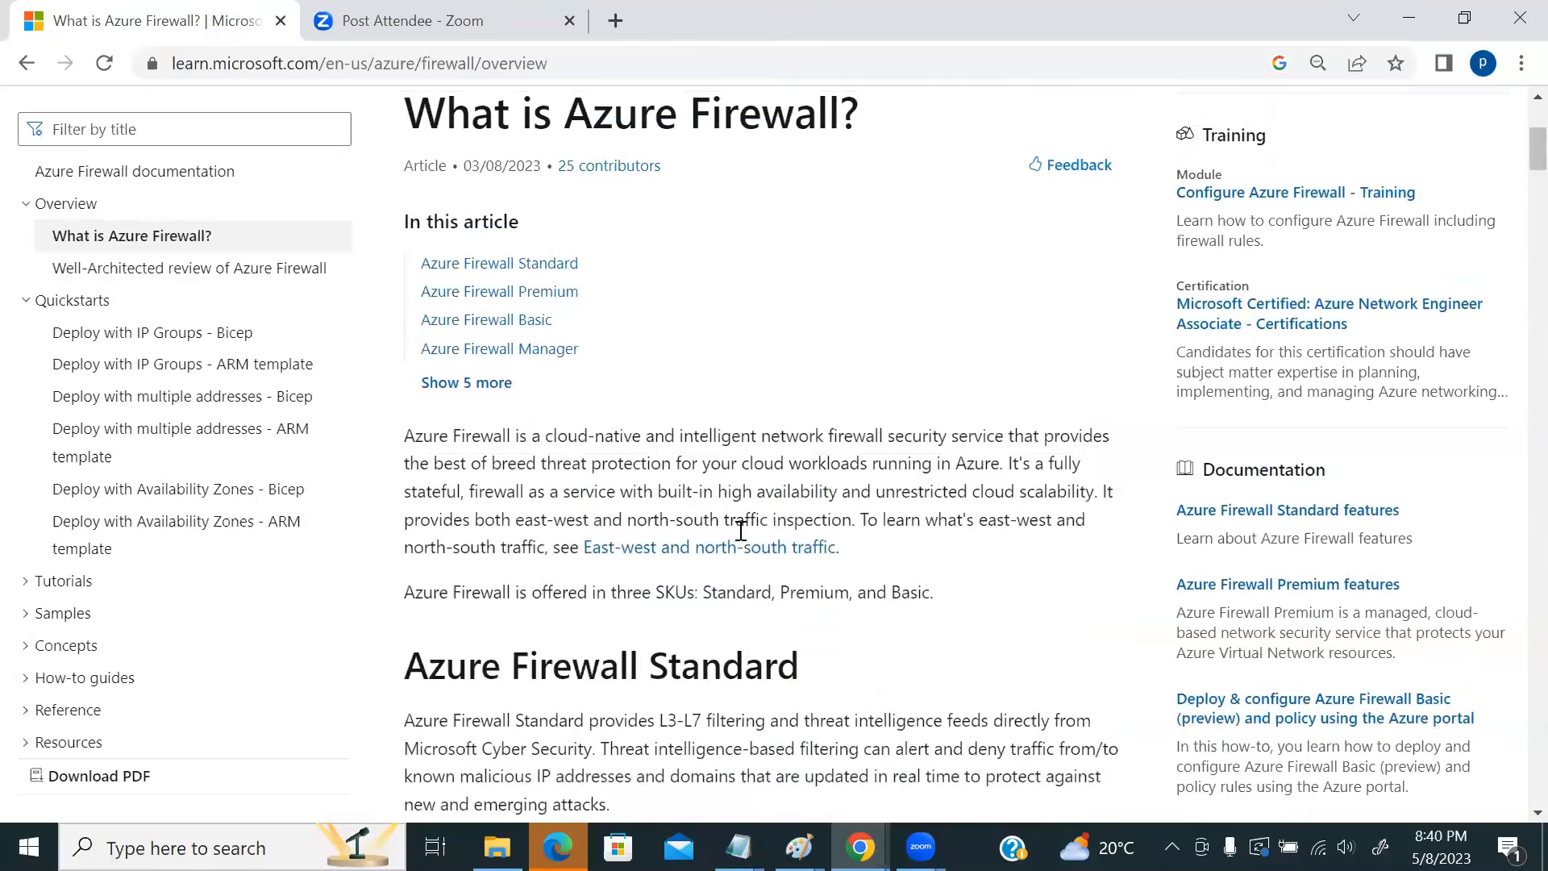
Launch Paint from the taskbar search with 'paint'.
click(338, 838)
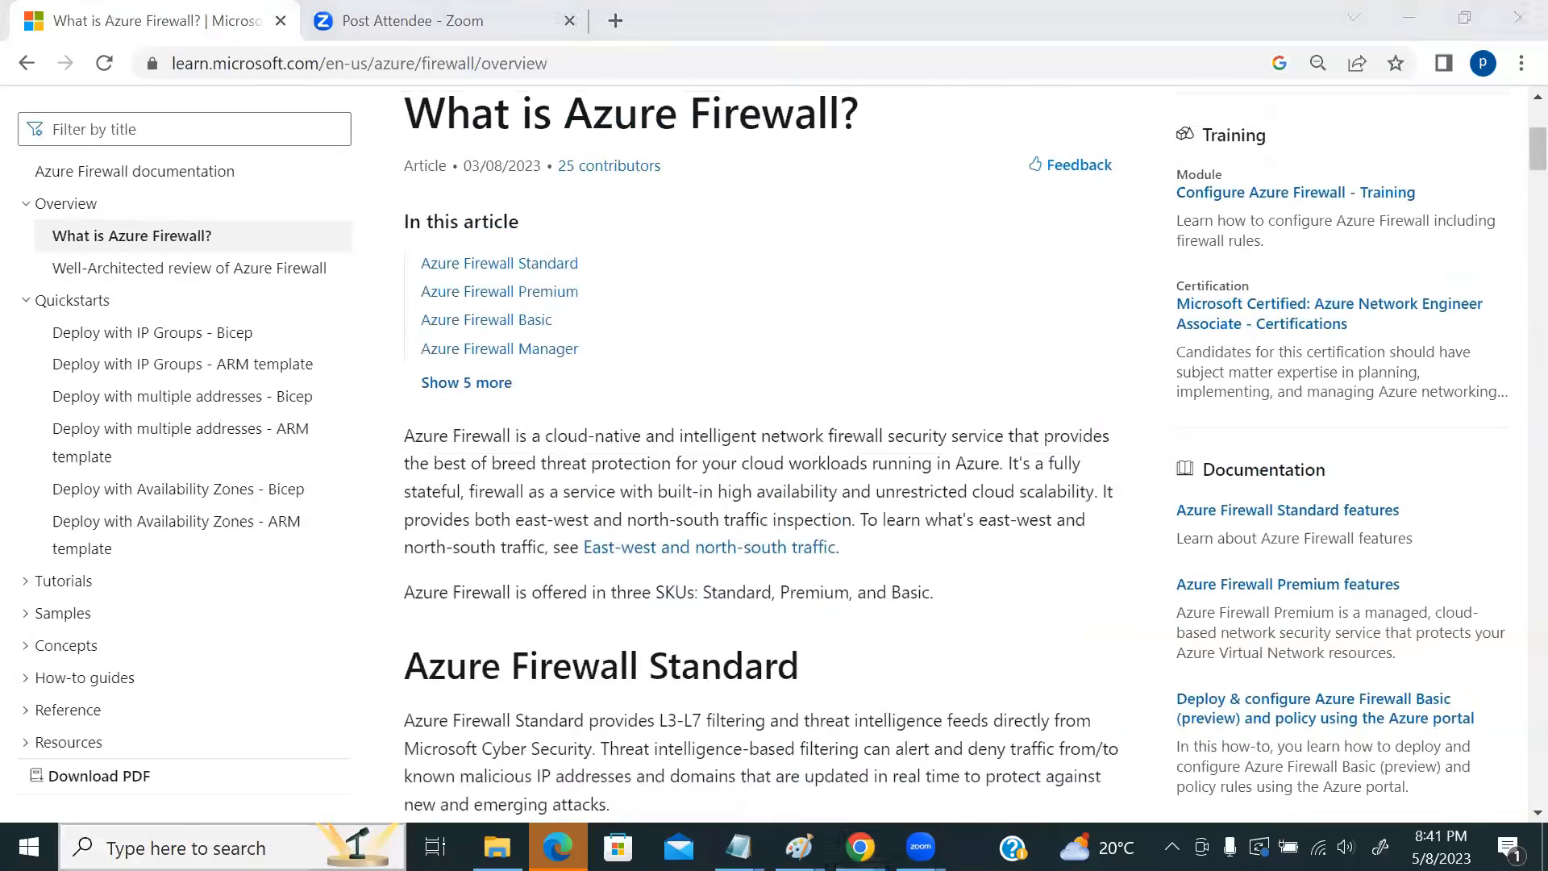
text(paint)
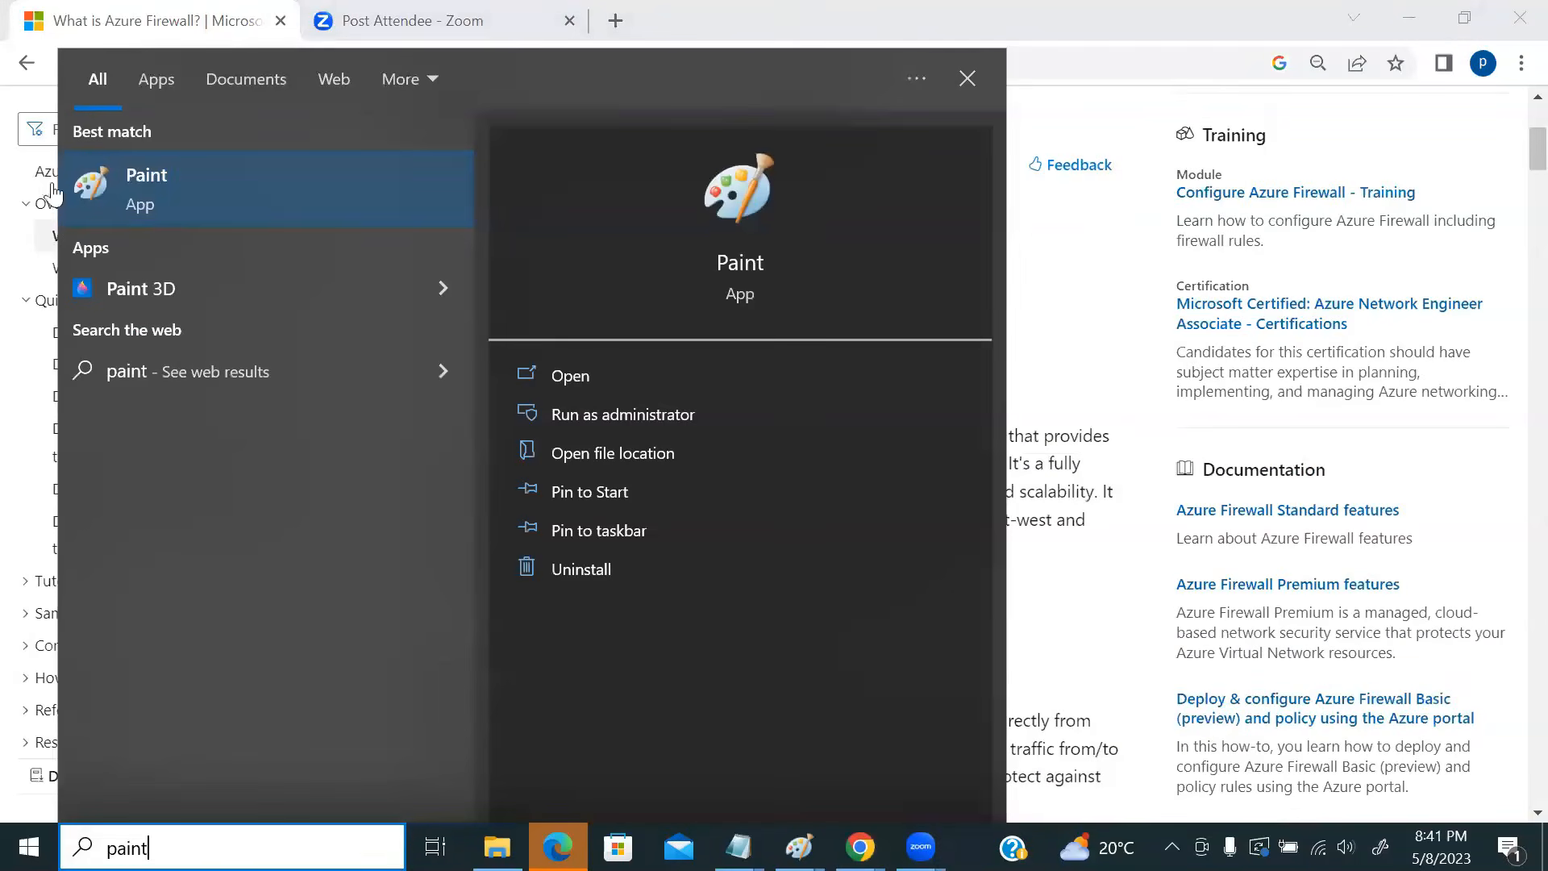
click(154, 198)
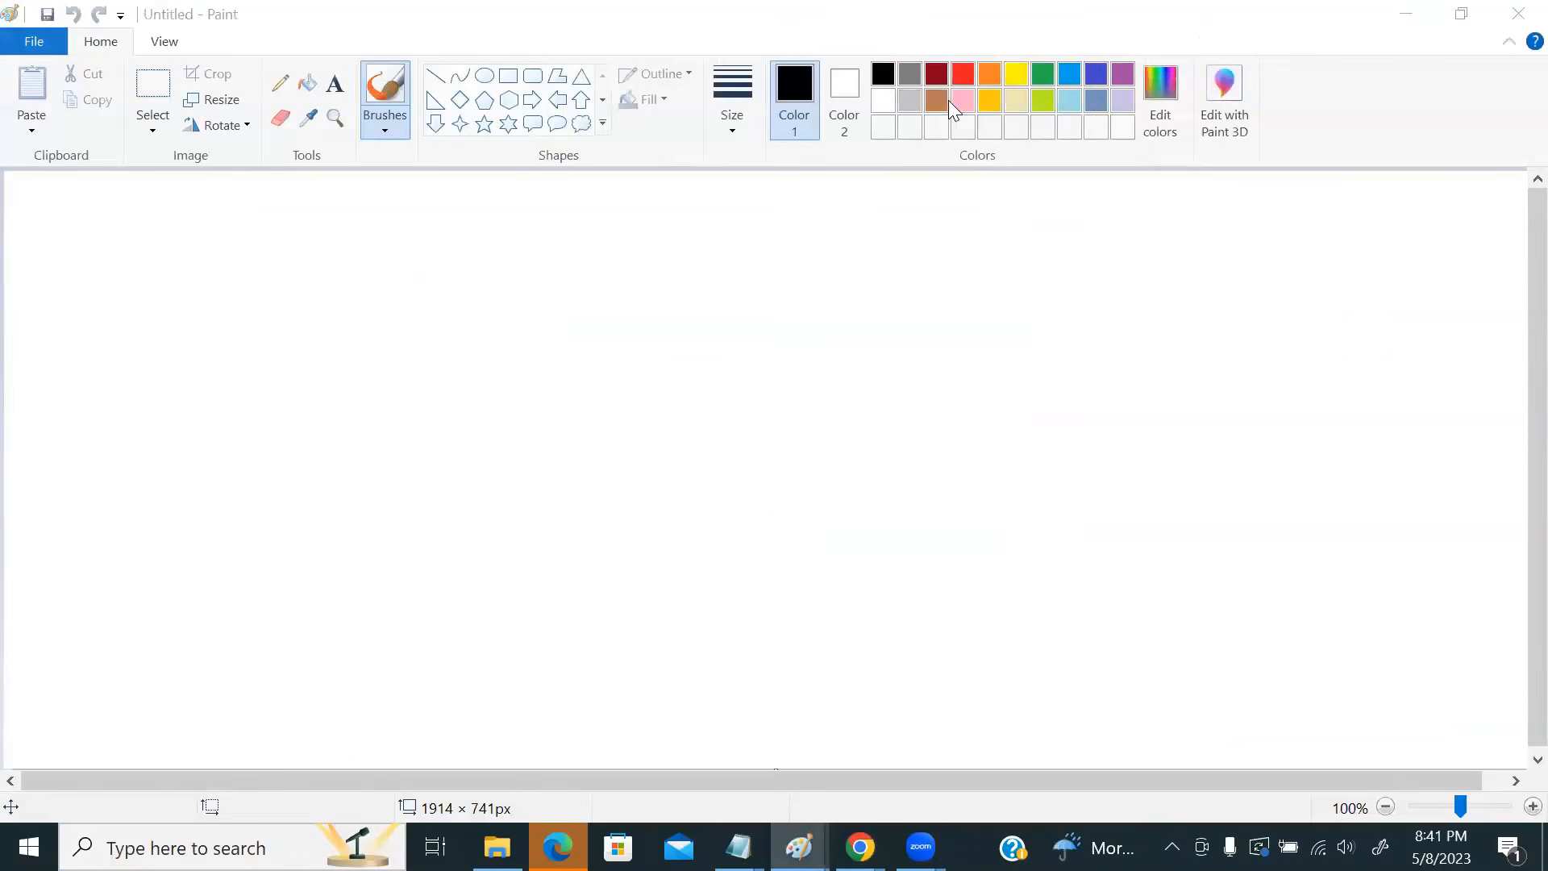
Draw a large blue rounded rectangle near the top right of the canvas.
click(1069, 73)
click(532, 75)
drag(1215, 211, 1412, 370)
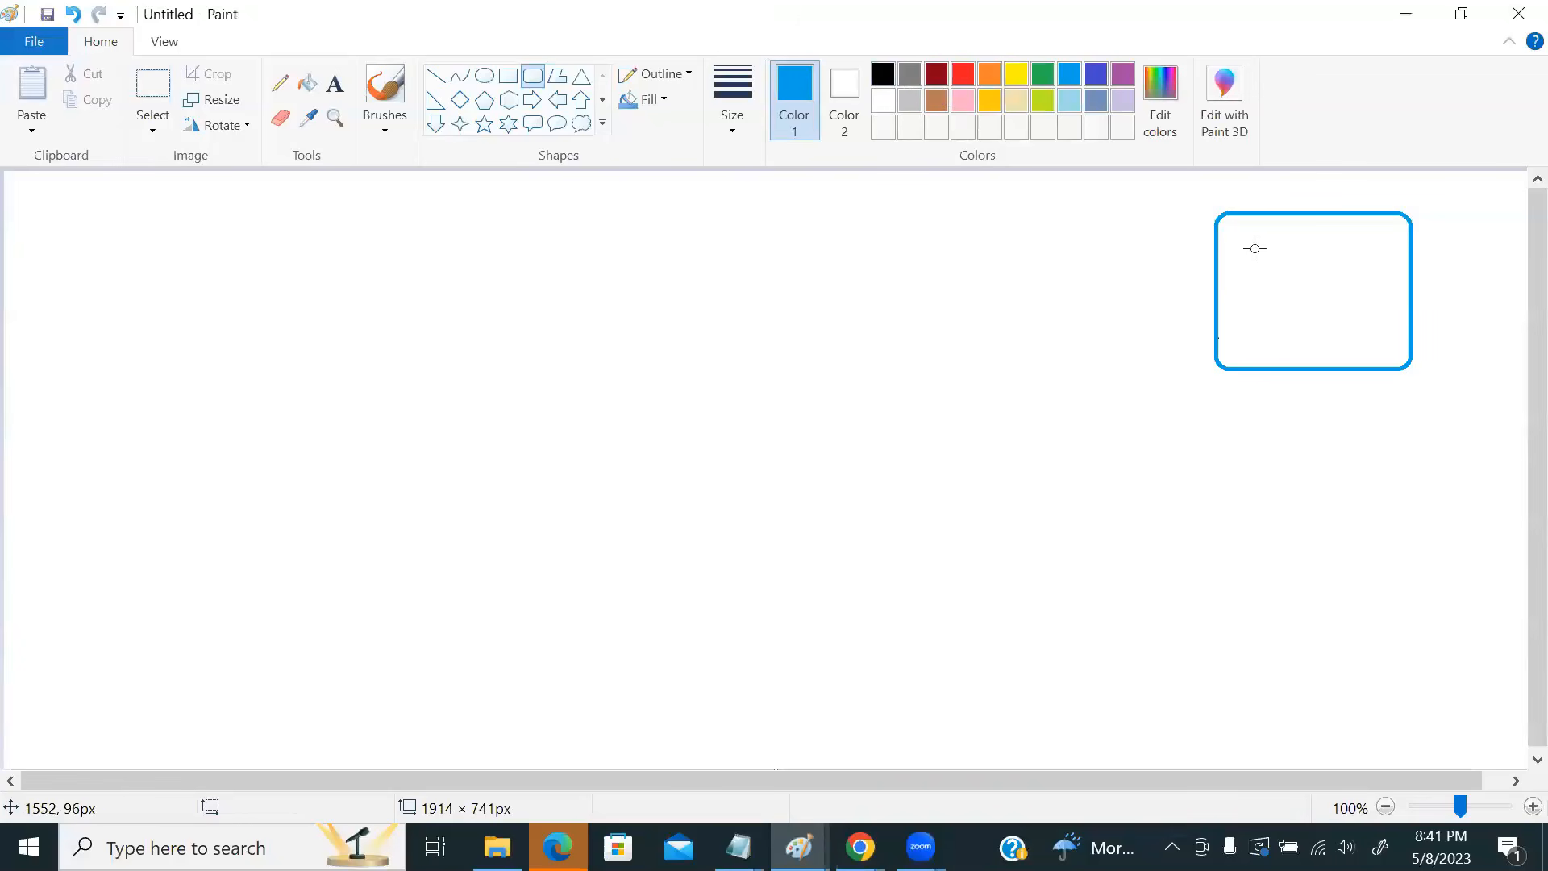
Draw a black rounded rectangle inside the blue frame.
drag(1256, 247, 1343, 305)
key(ctrl+z)
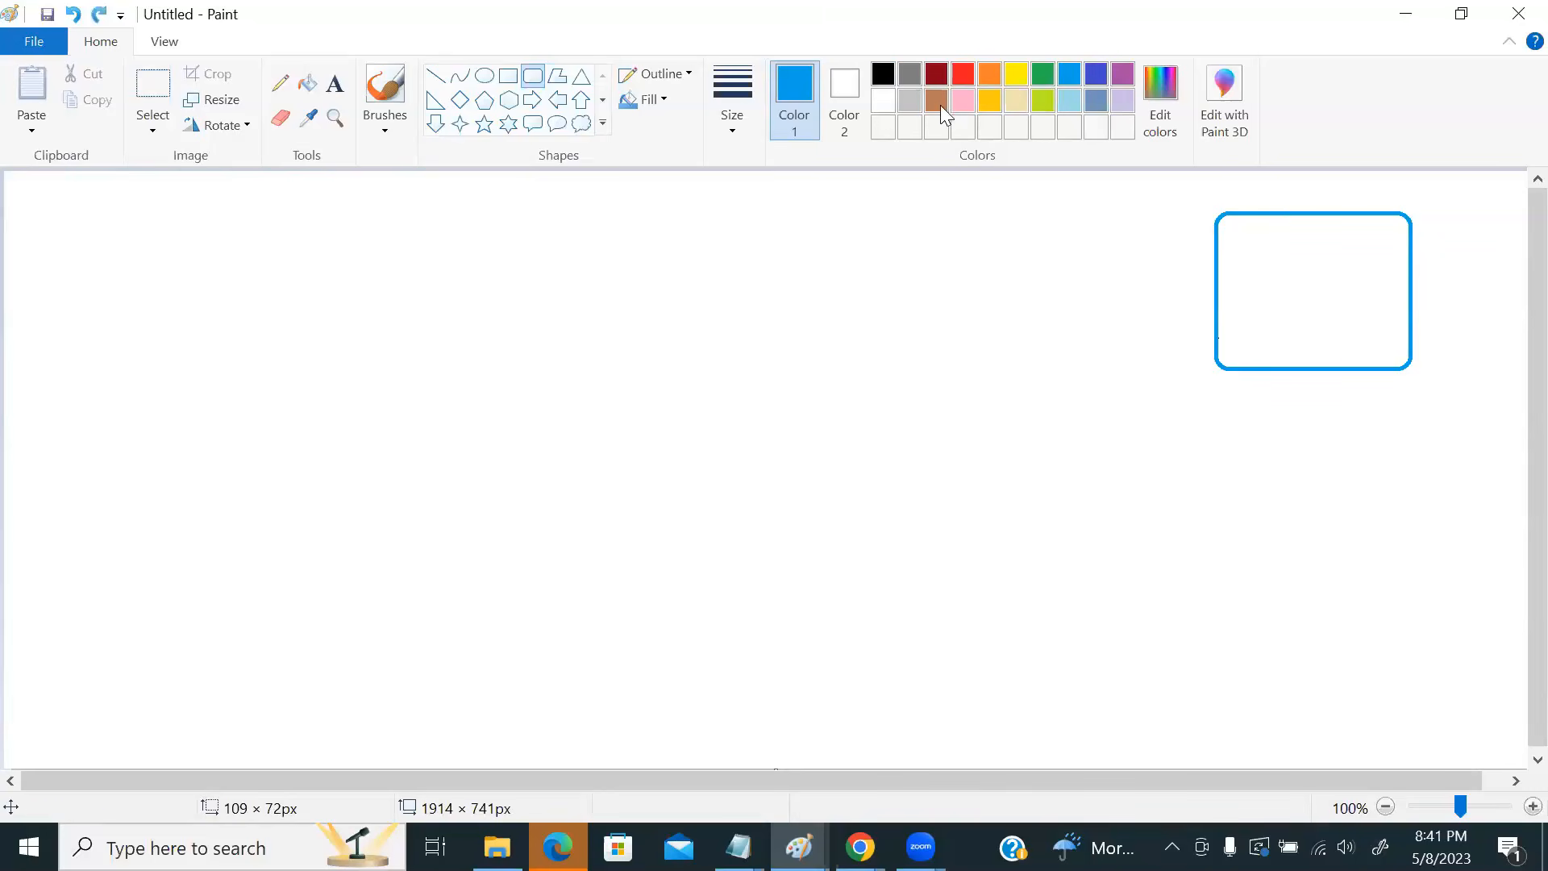
click(892, 74)
drag(1255, 252, 1366, 329)
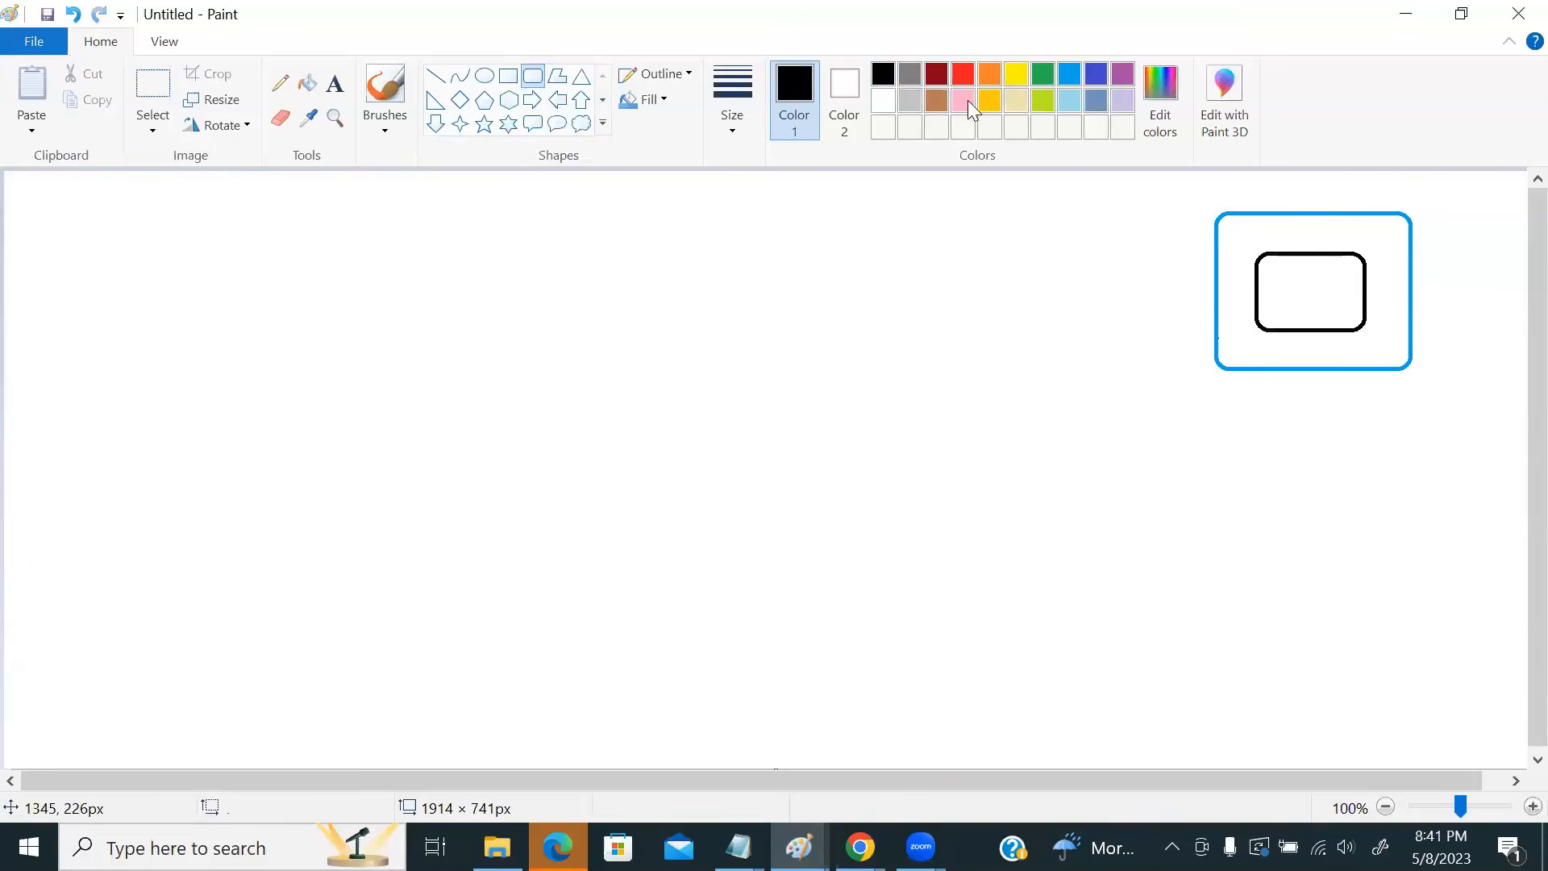
Draw a small orange square outline inside the black box.
click(508, 76)
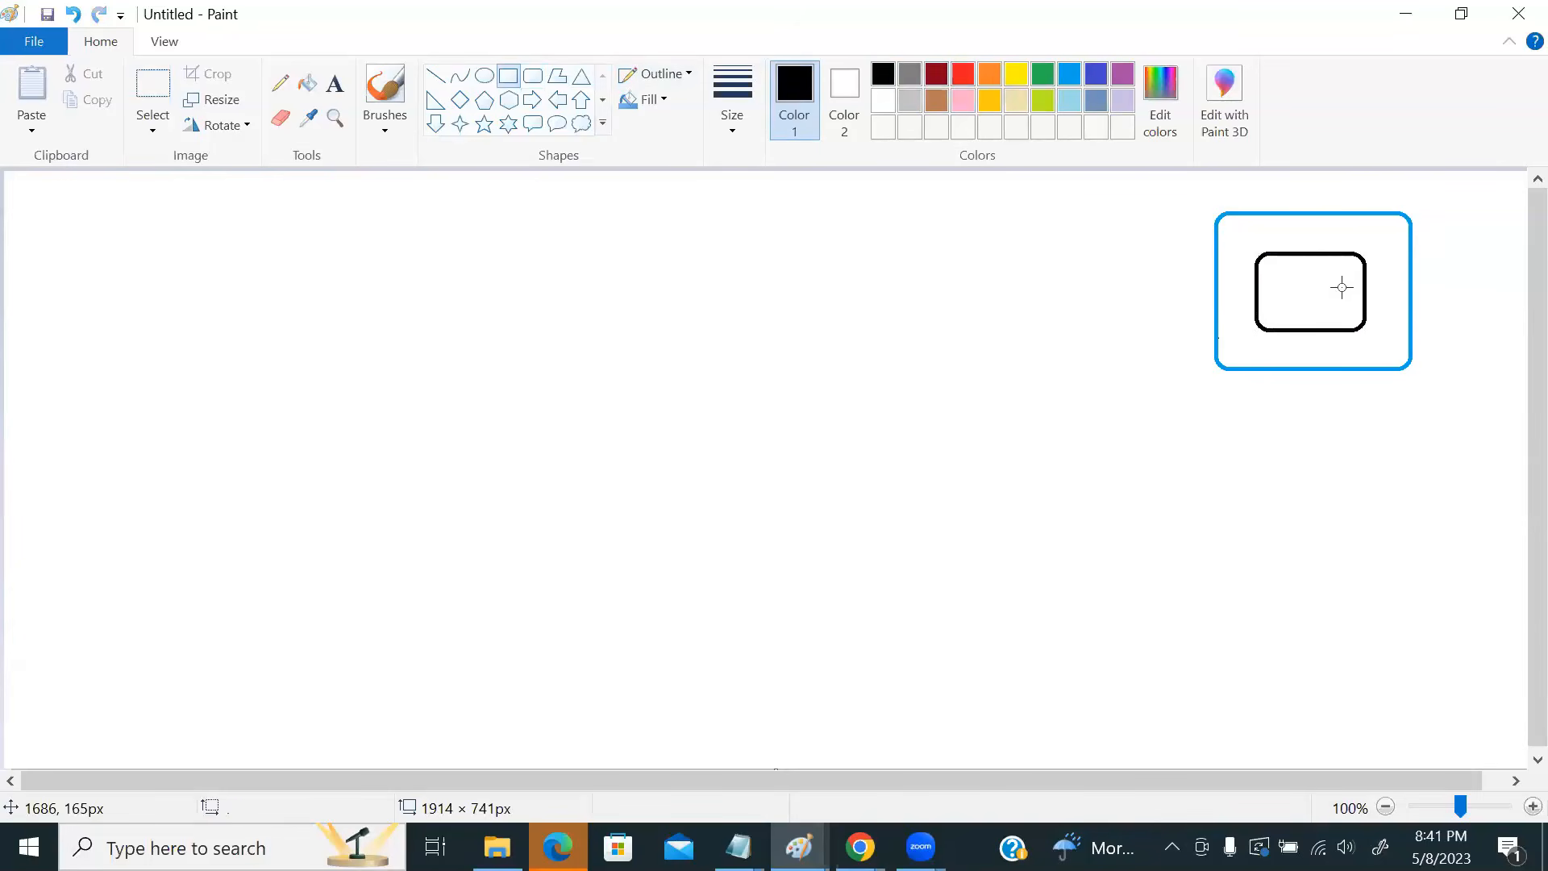
click(989, 74)
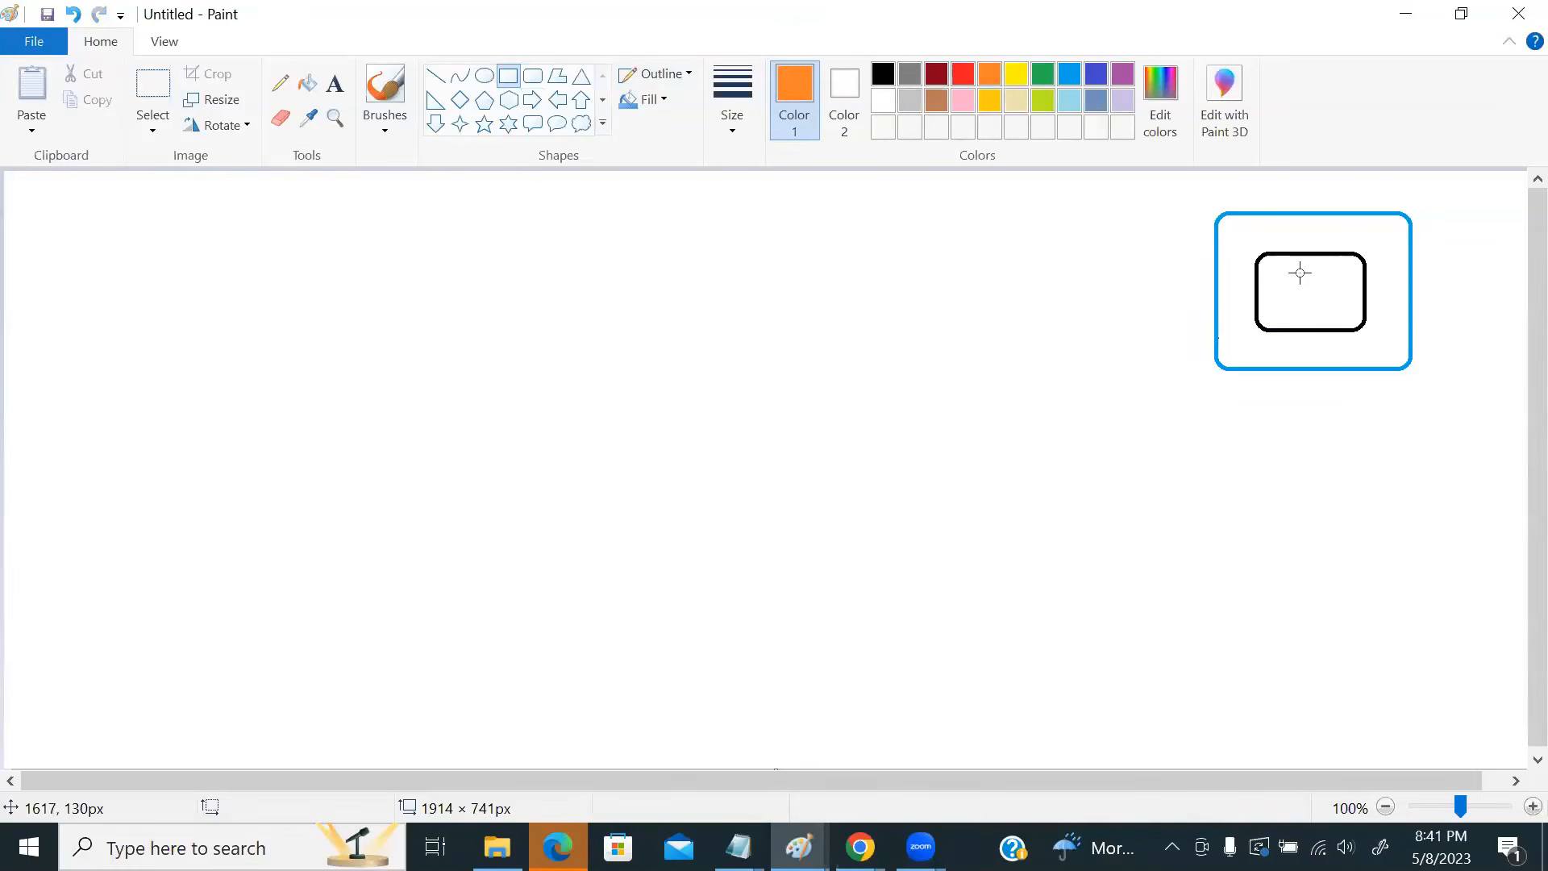
drag(1293, 274, 1331, 308)
Draw a light turquoise cloud callout at the lower left.
click(582, 124)
click(1070, 100)
drag(93, 591, 264, 726)
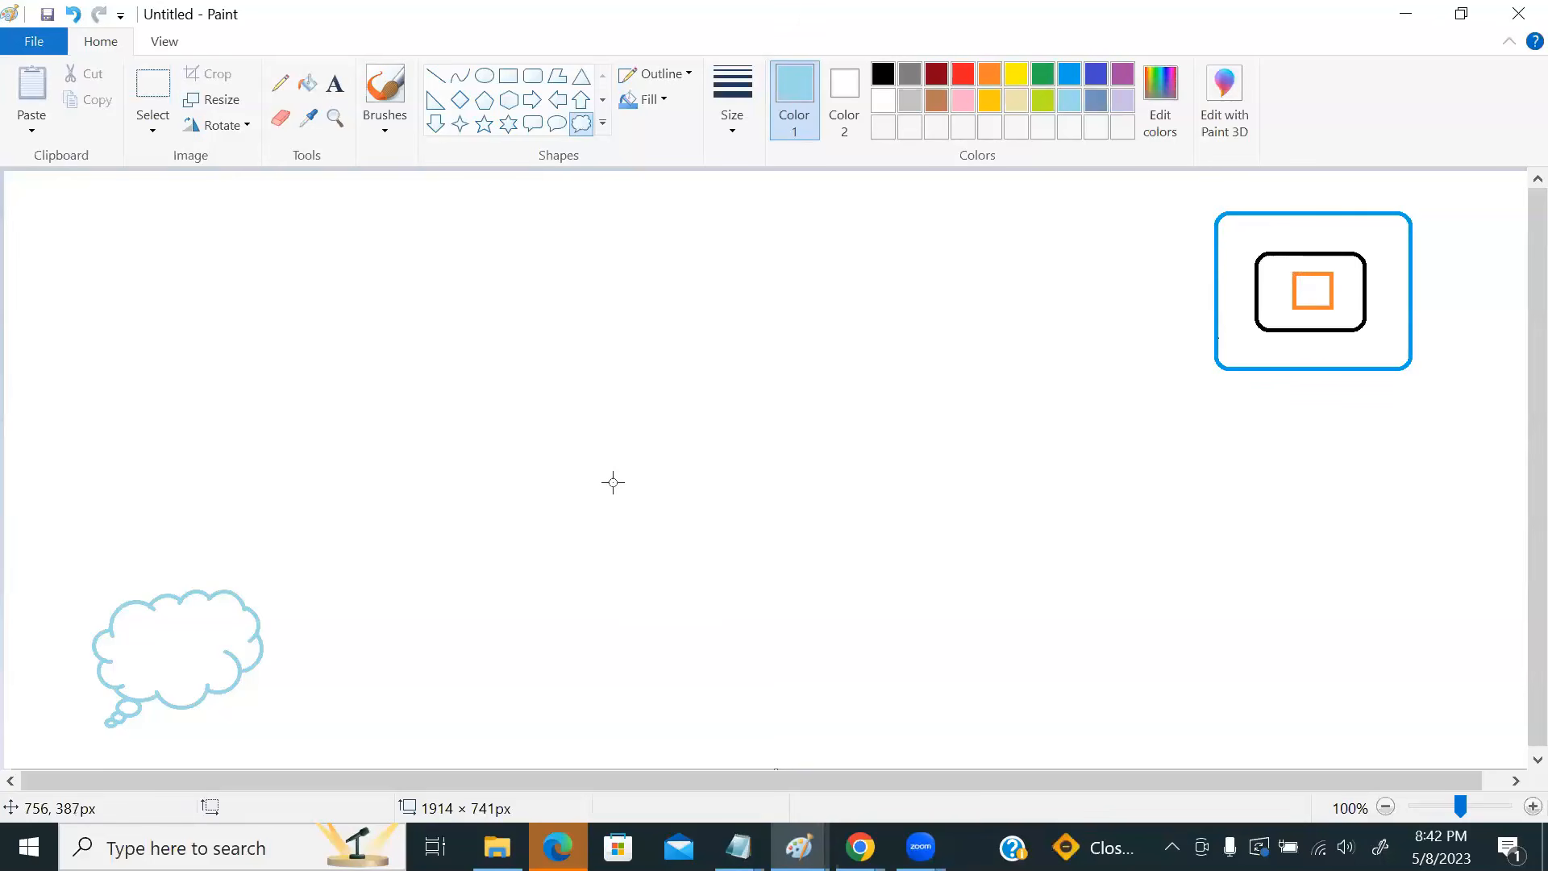
Draw a thin pencil line from the cloud up to the black box.
click(280, 83)
mouse_move(270, 601)
mouse_down()
mouse_move(778, 369)
mouse_move(1268, 297)
mouse_up()
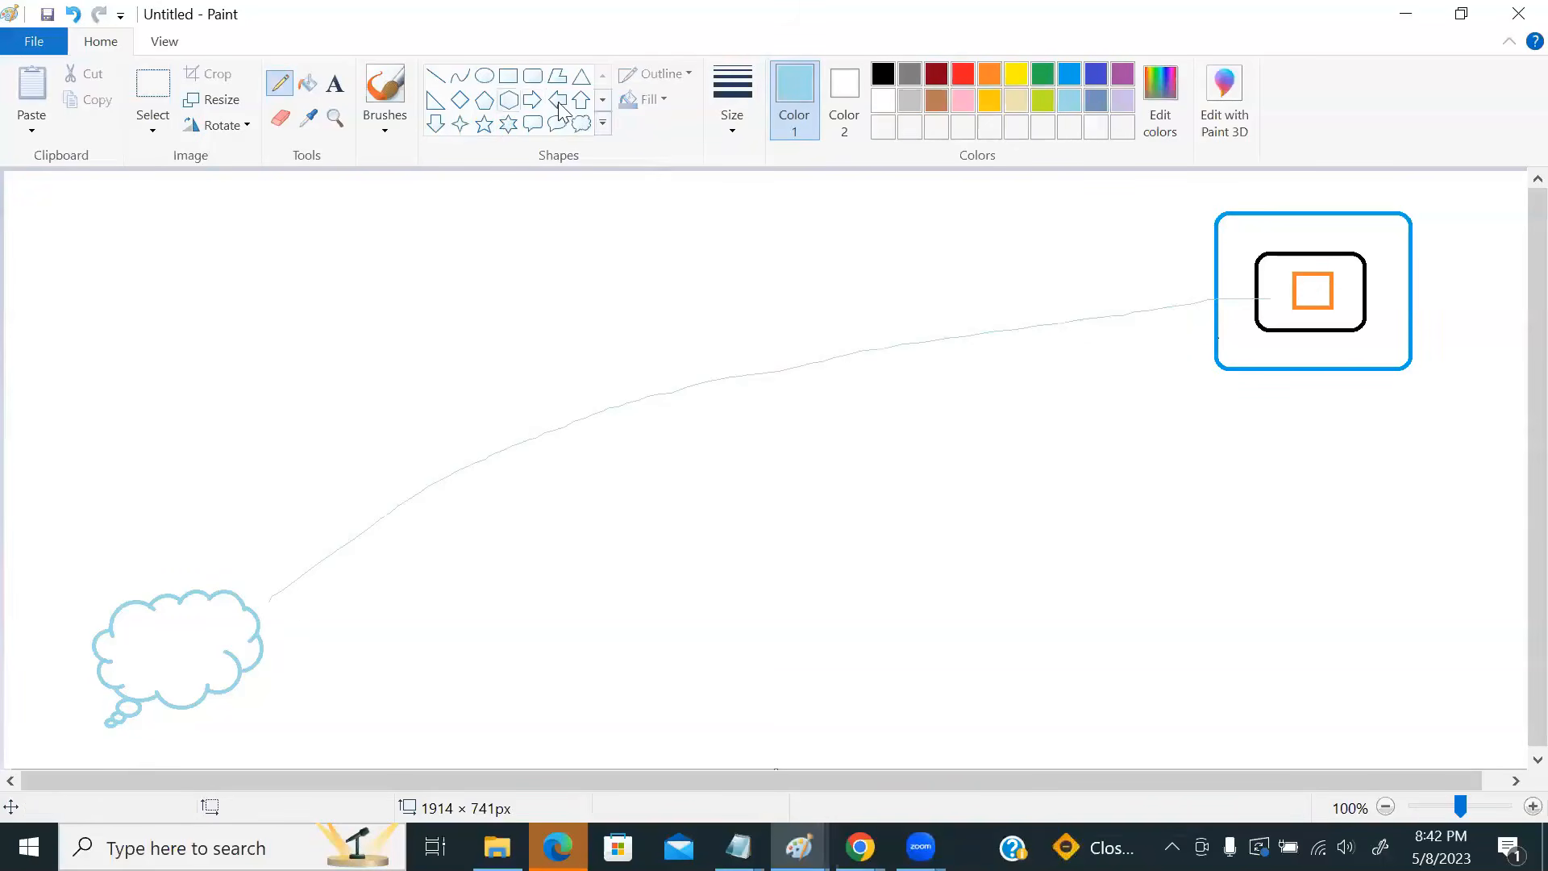
click(937, 76)
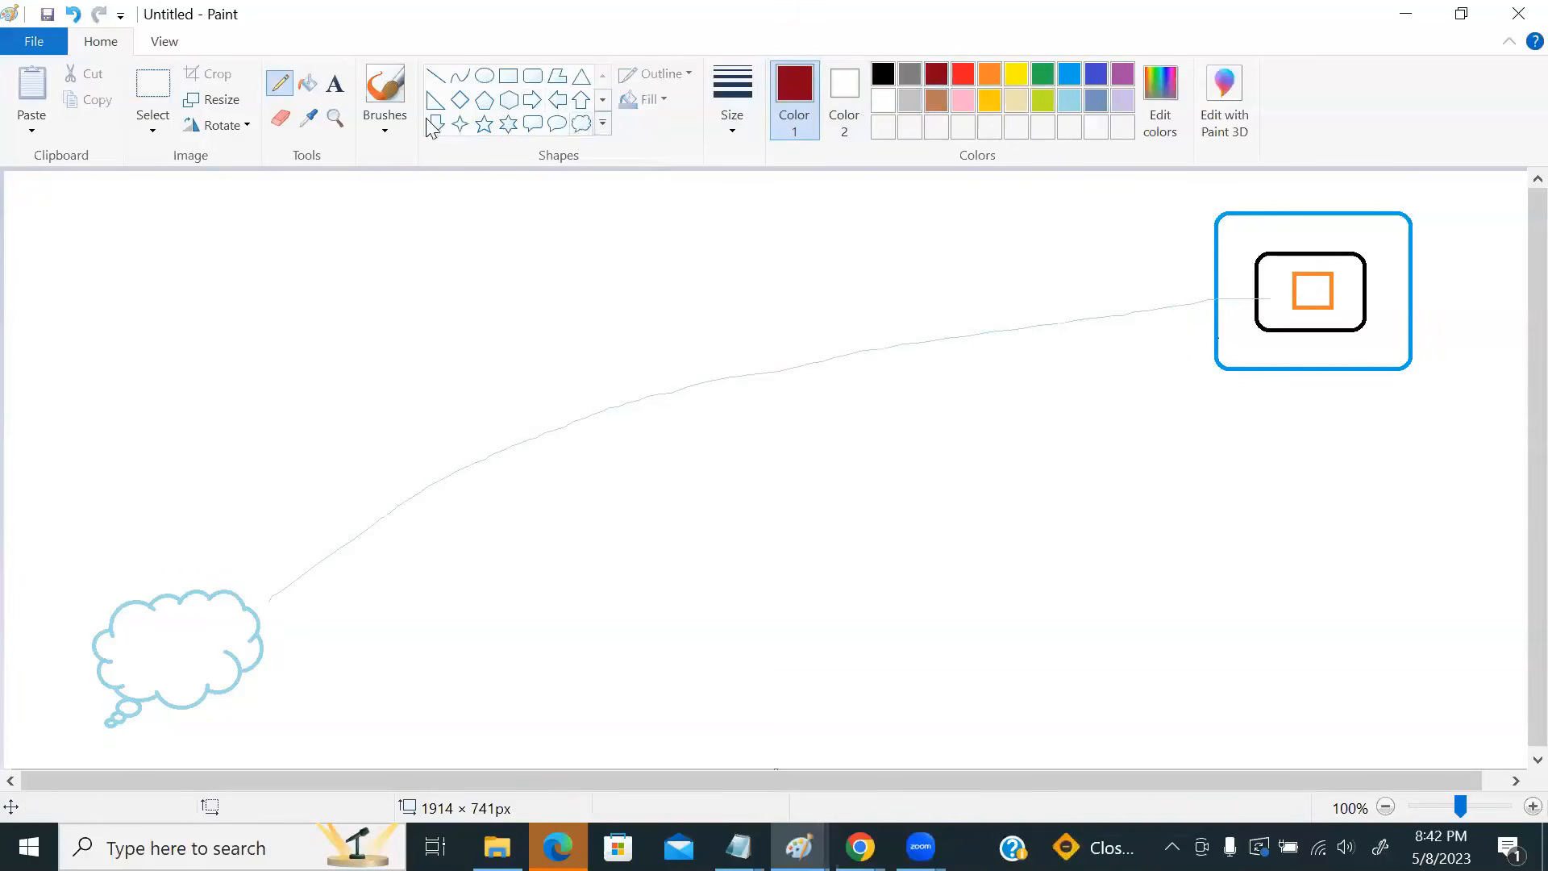
click(530, 77)
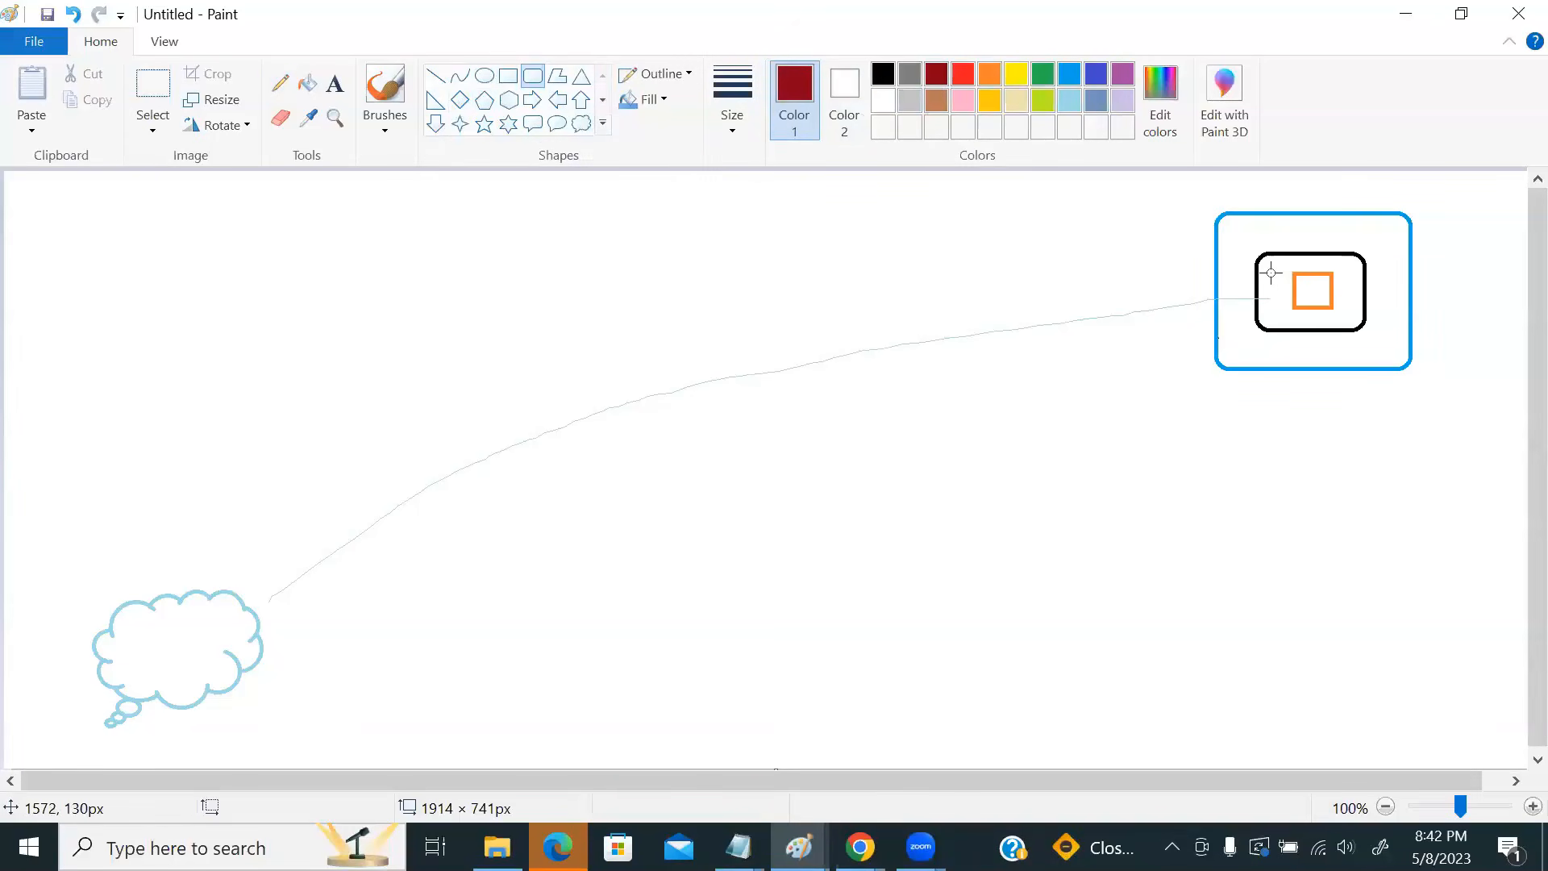
Draw a narrow dark-red rounded bar left of the orange square in the black box.
drag(1271, 273, 1282, 300)
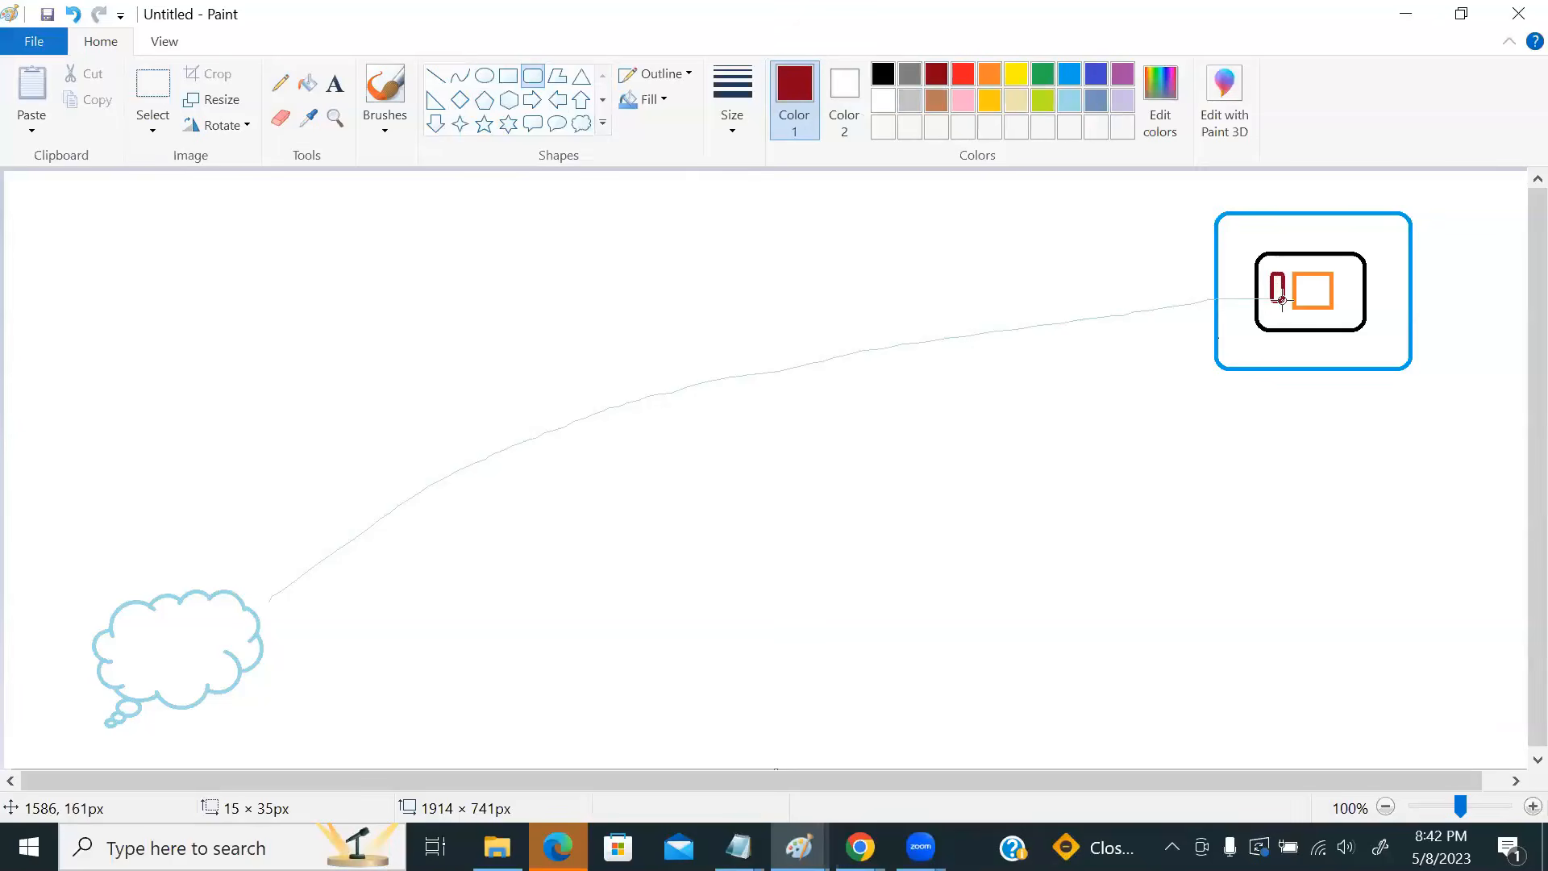
click(1274, 421)
click(334, 83)
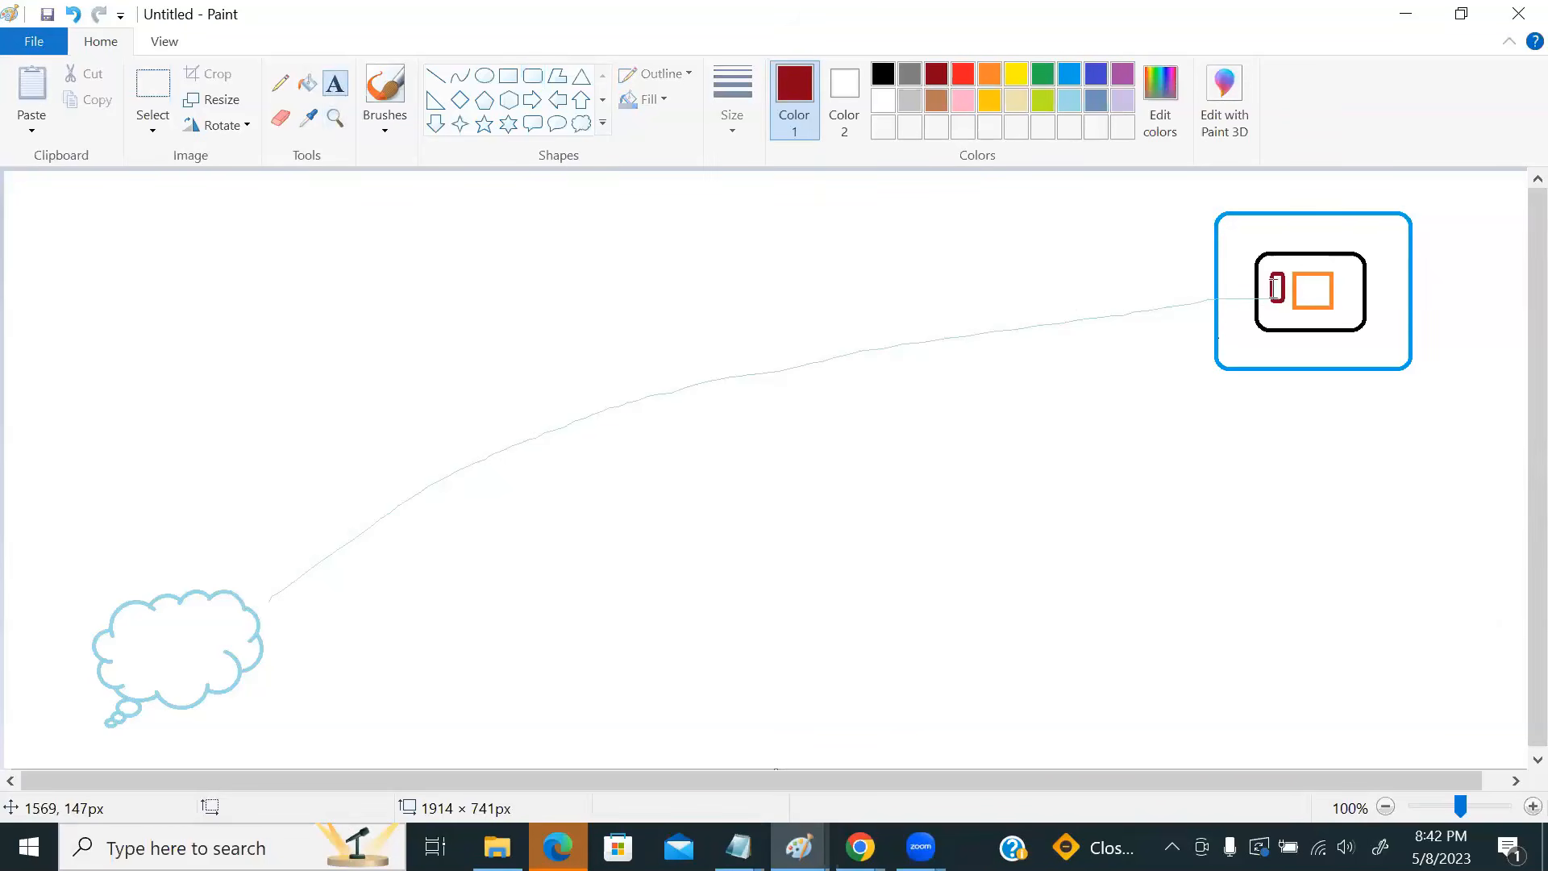
click(154, 562)
text(www.google.com)
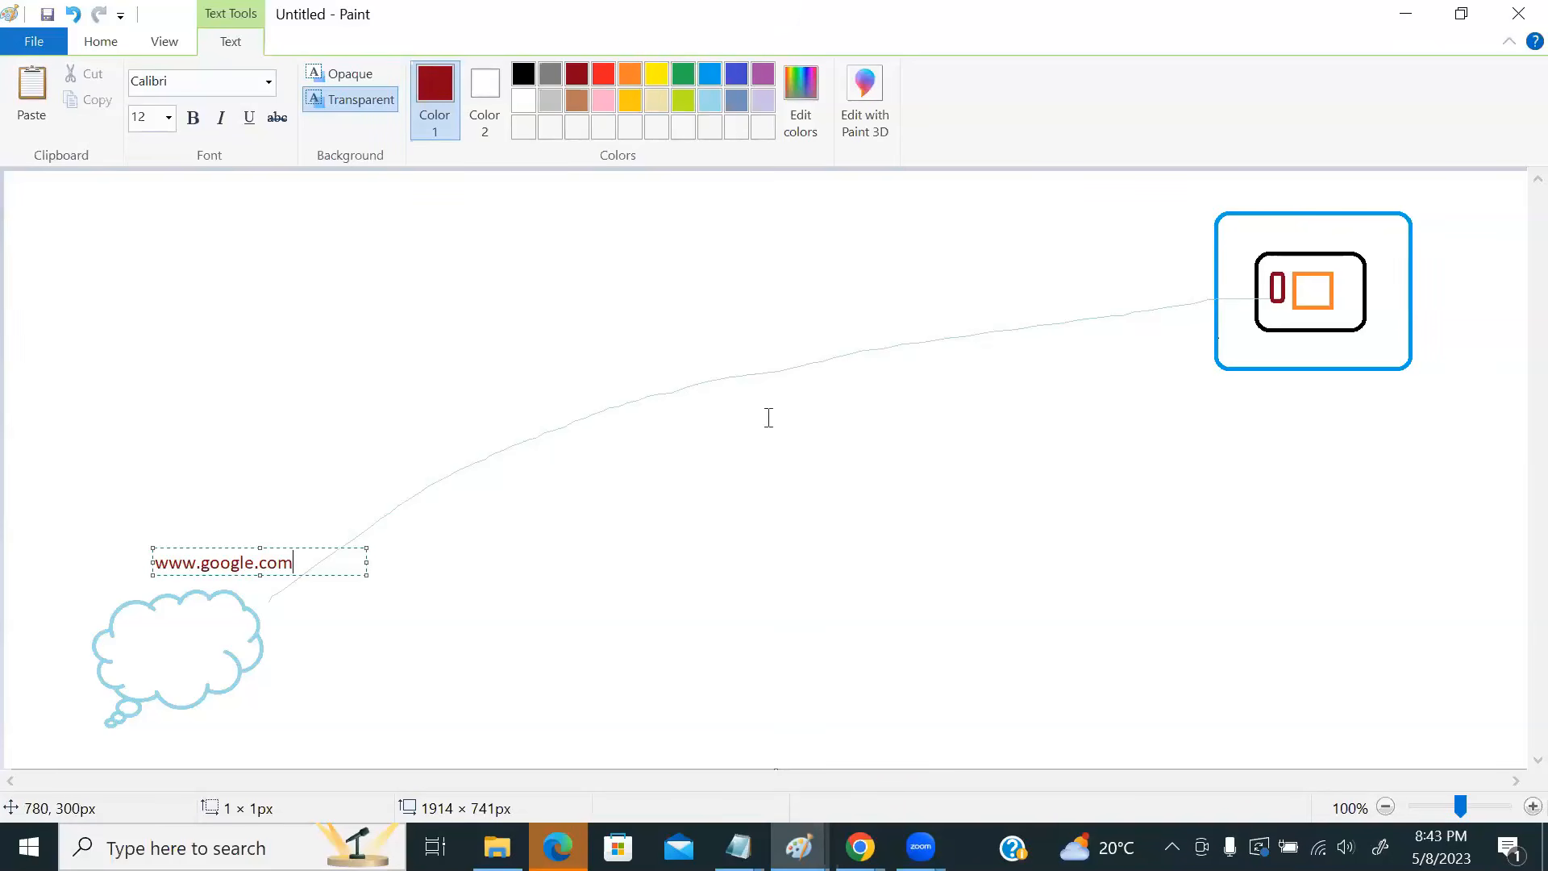
click(94, 41)
Draw a dark-red hexagon outline at the canvas centre on the connecting line.
click(508, 103)
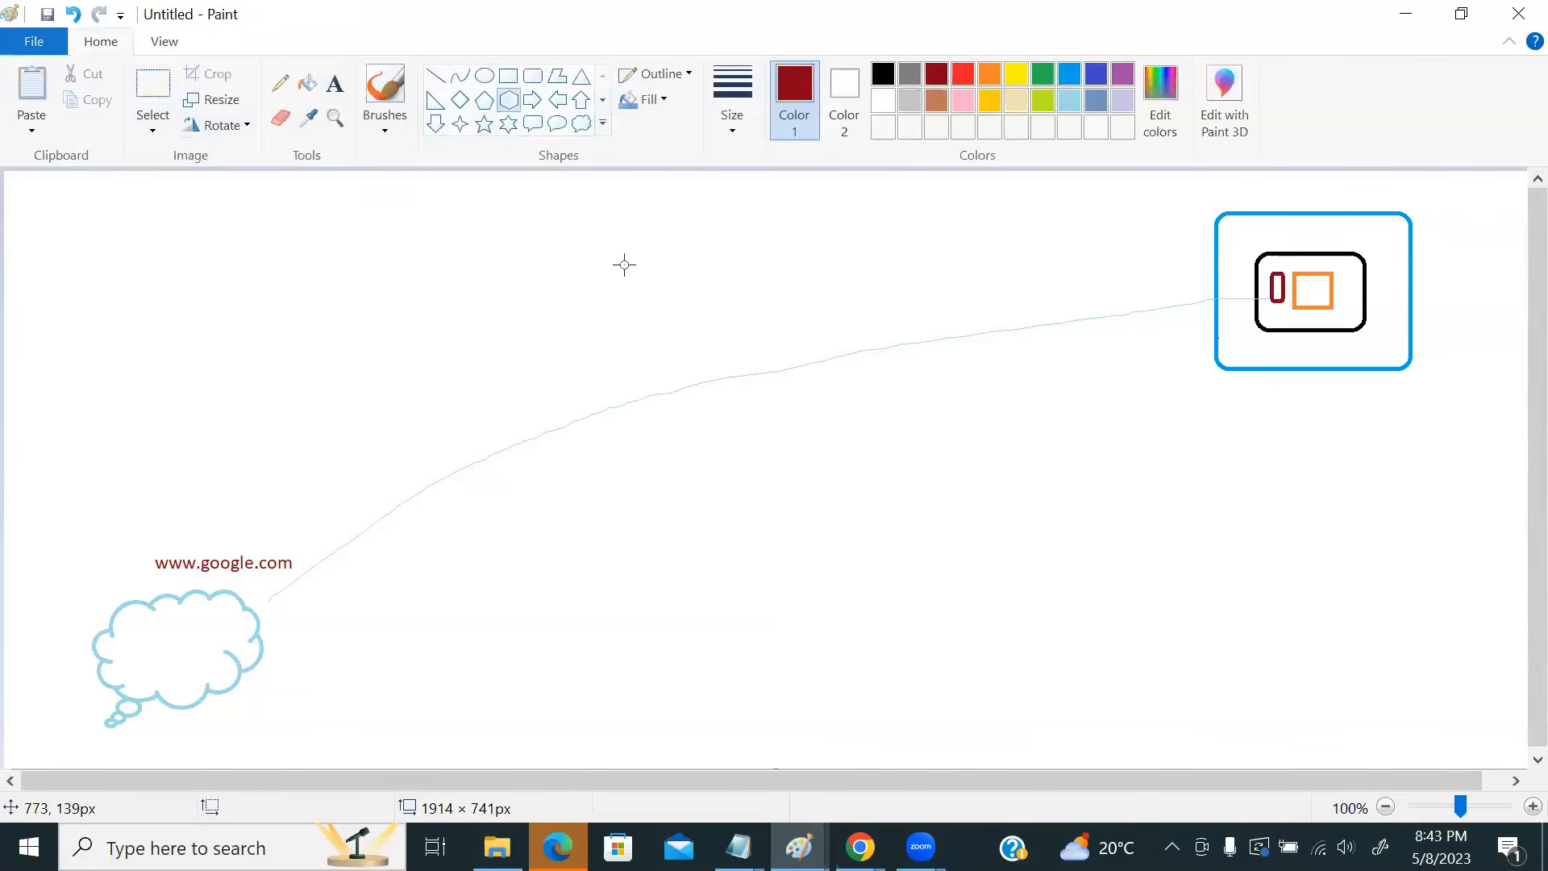
drag(641, 289, 790, 476)
click(781, 546)
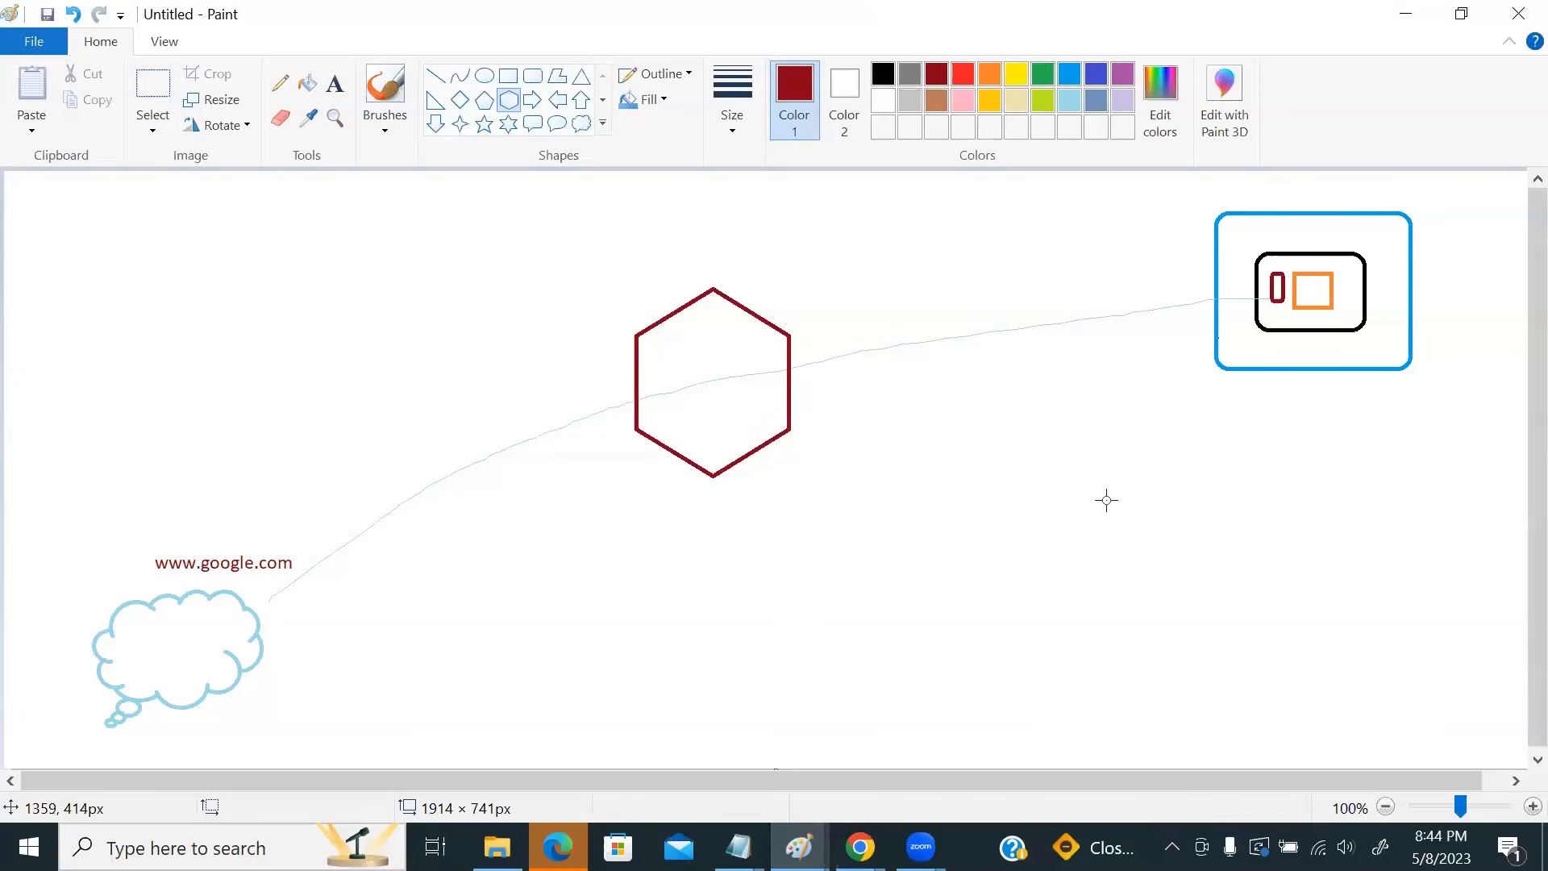
Select the whole drawing and delete it to clear the canvas.
click(153, 87)
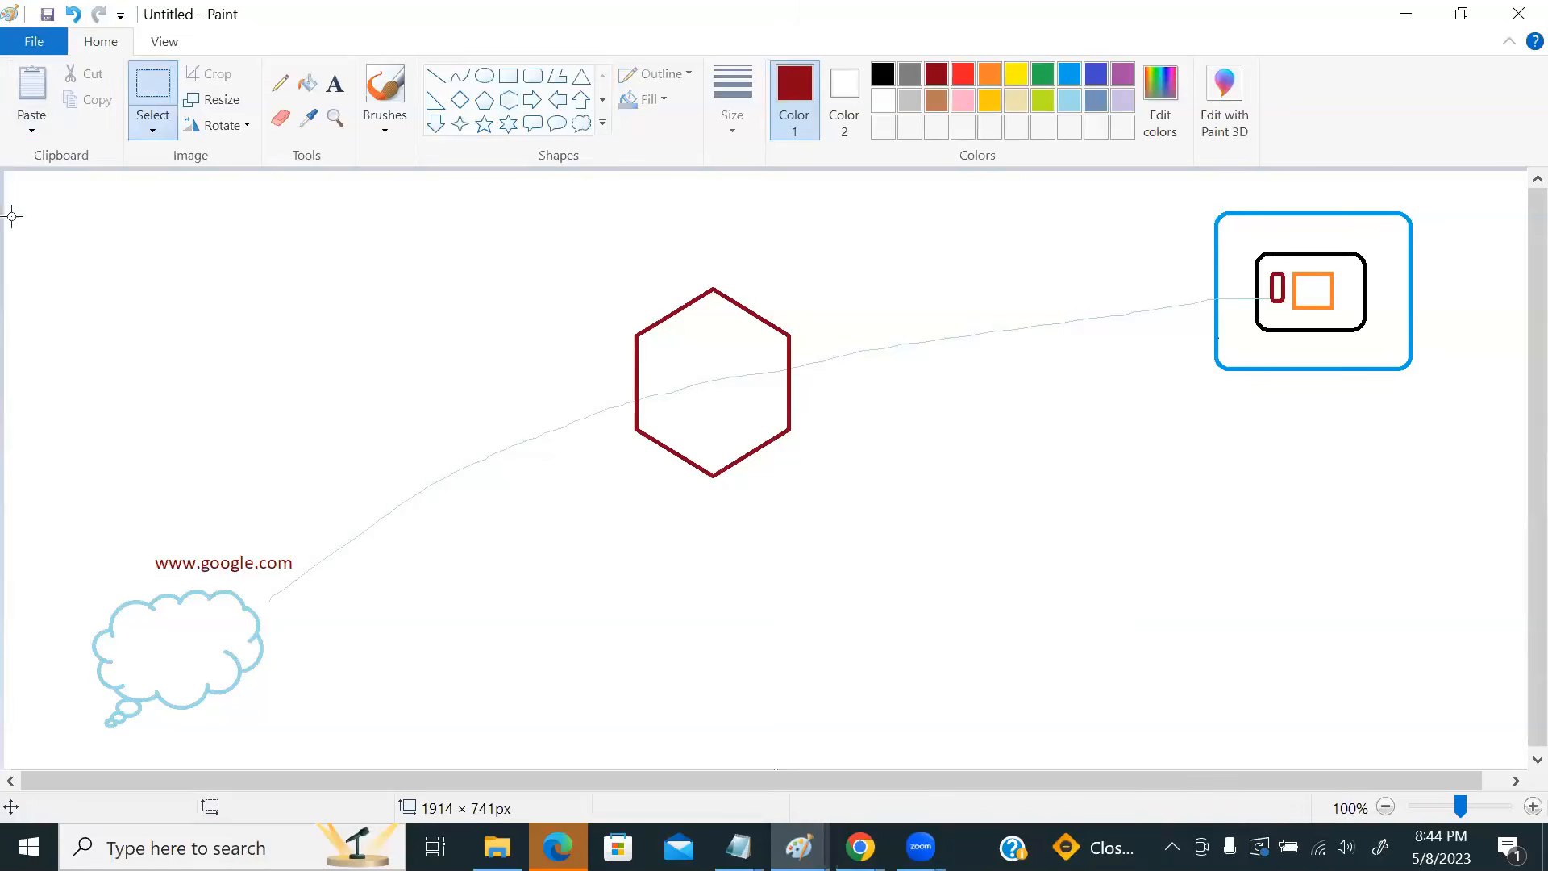
drag(14, 196, 1477, 755)
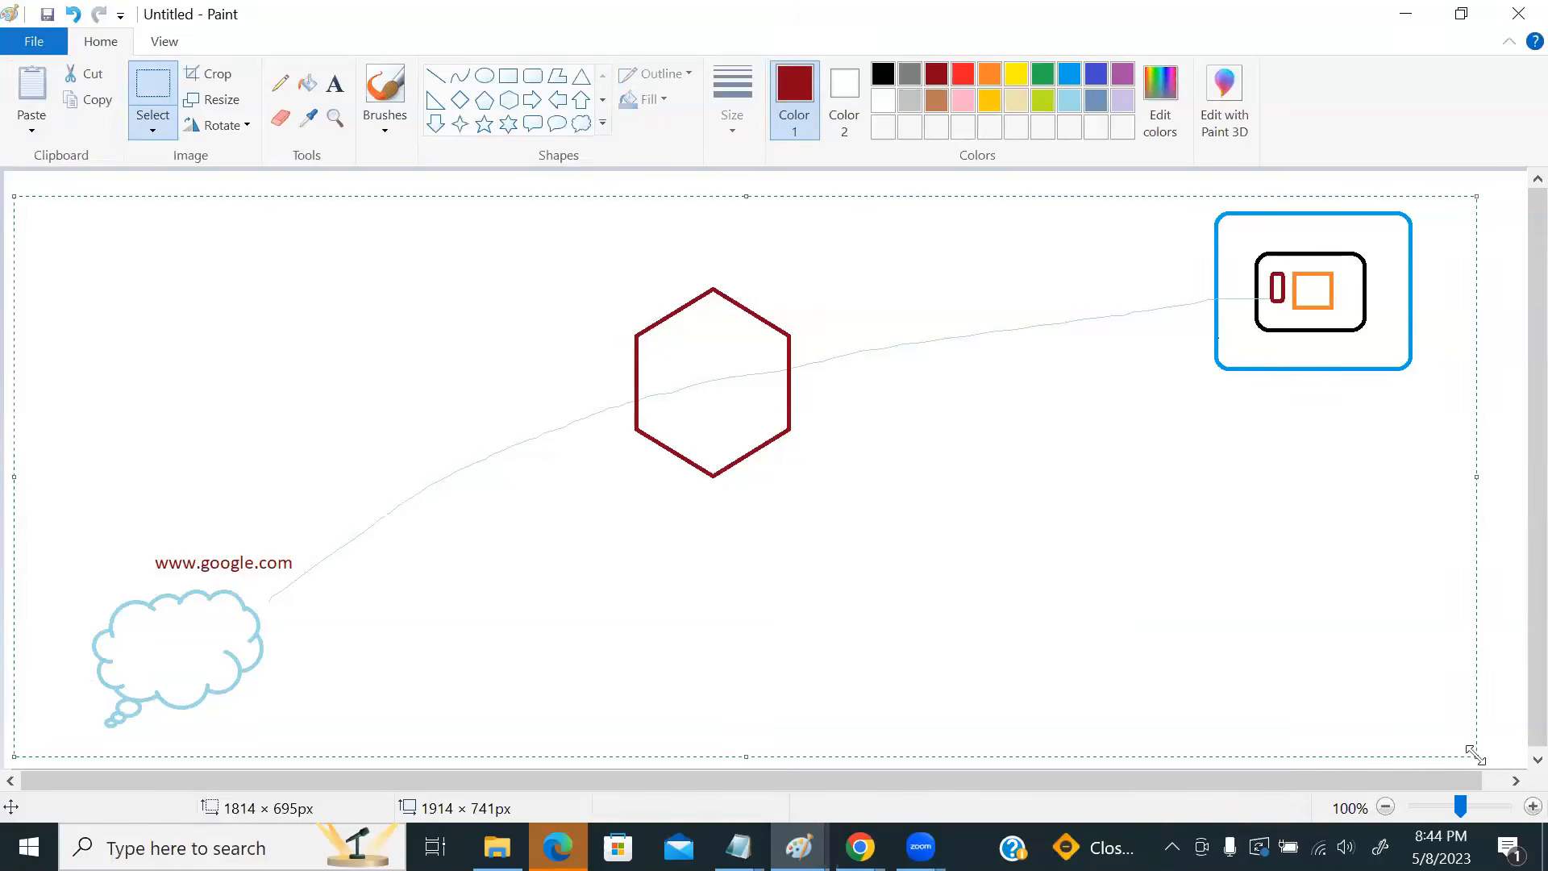
key(Delete)
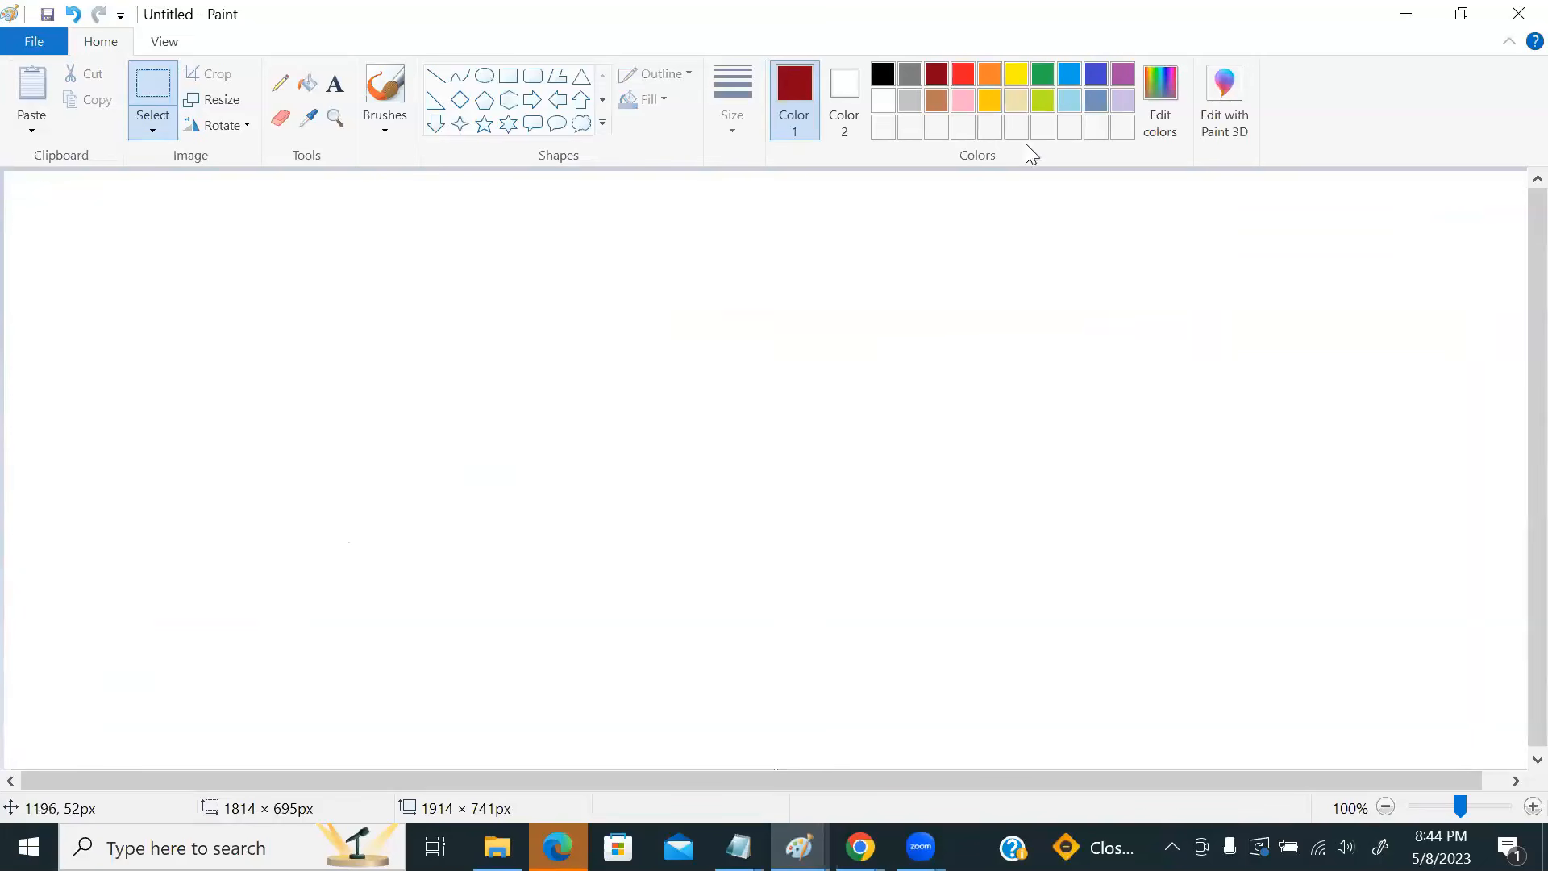
Draw a green rectangle frame at the top right.
click(1043, 74)
drag(1267, 243, 1389, 338)
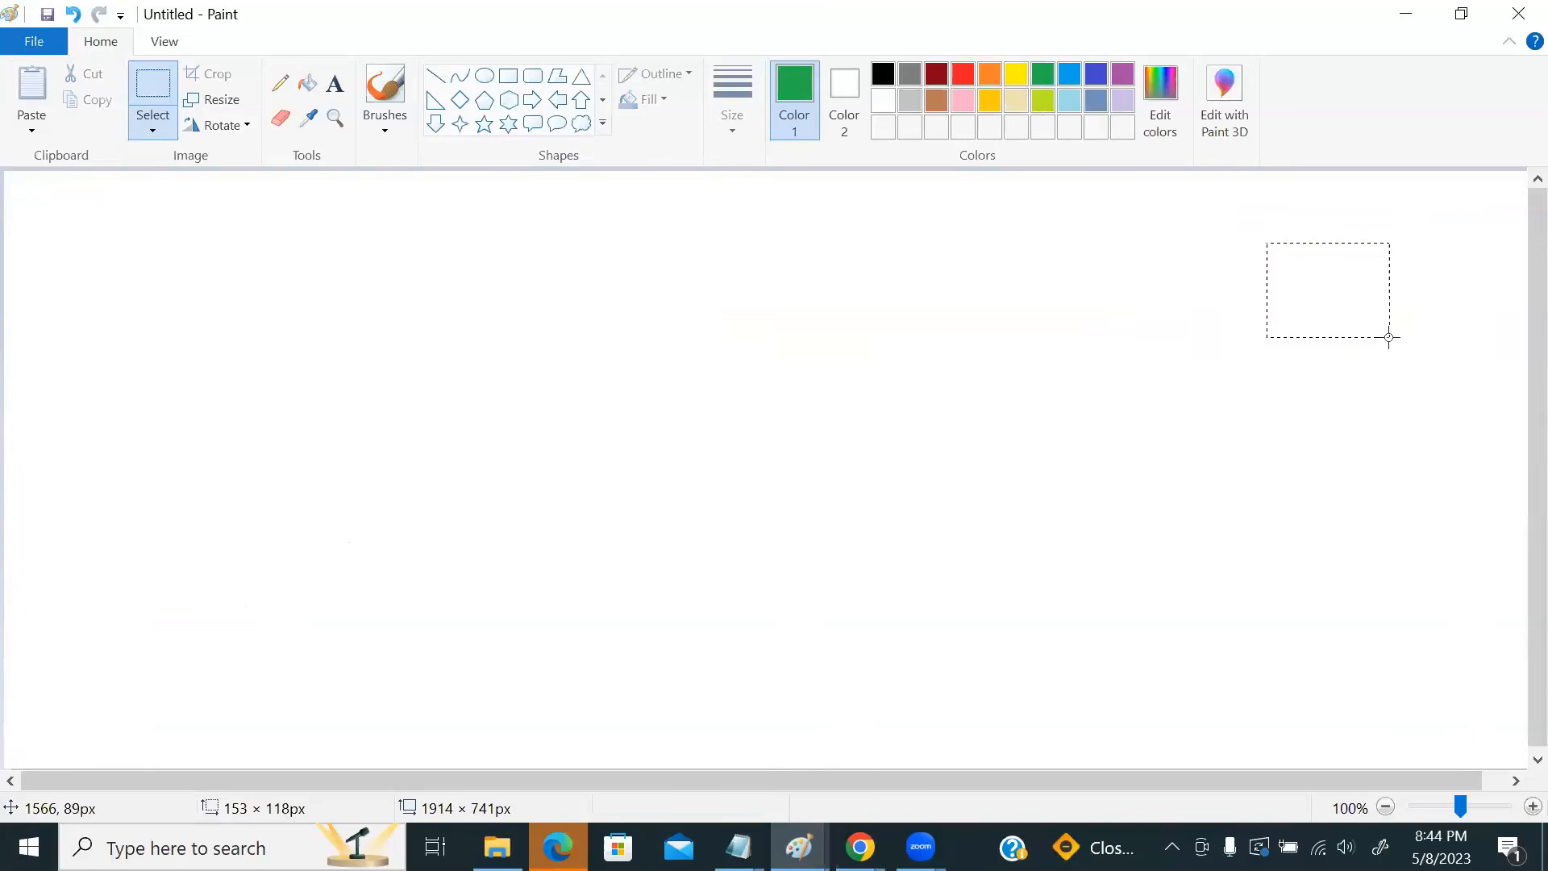
click(508, 75)
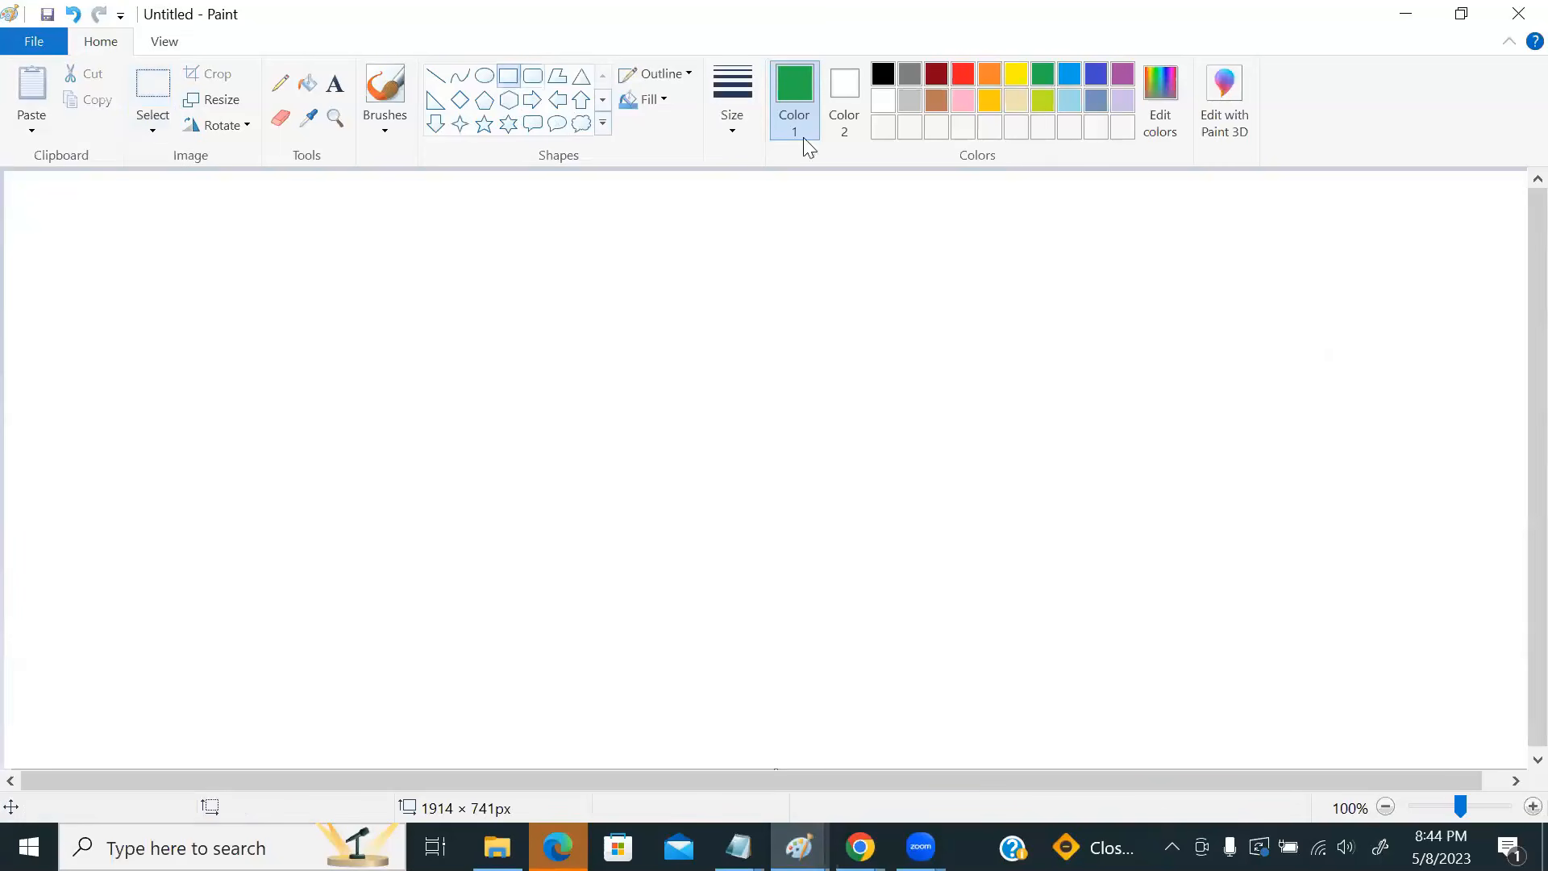
drag(1265, 233, 1446, 370)
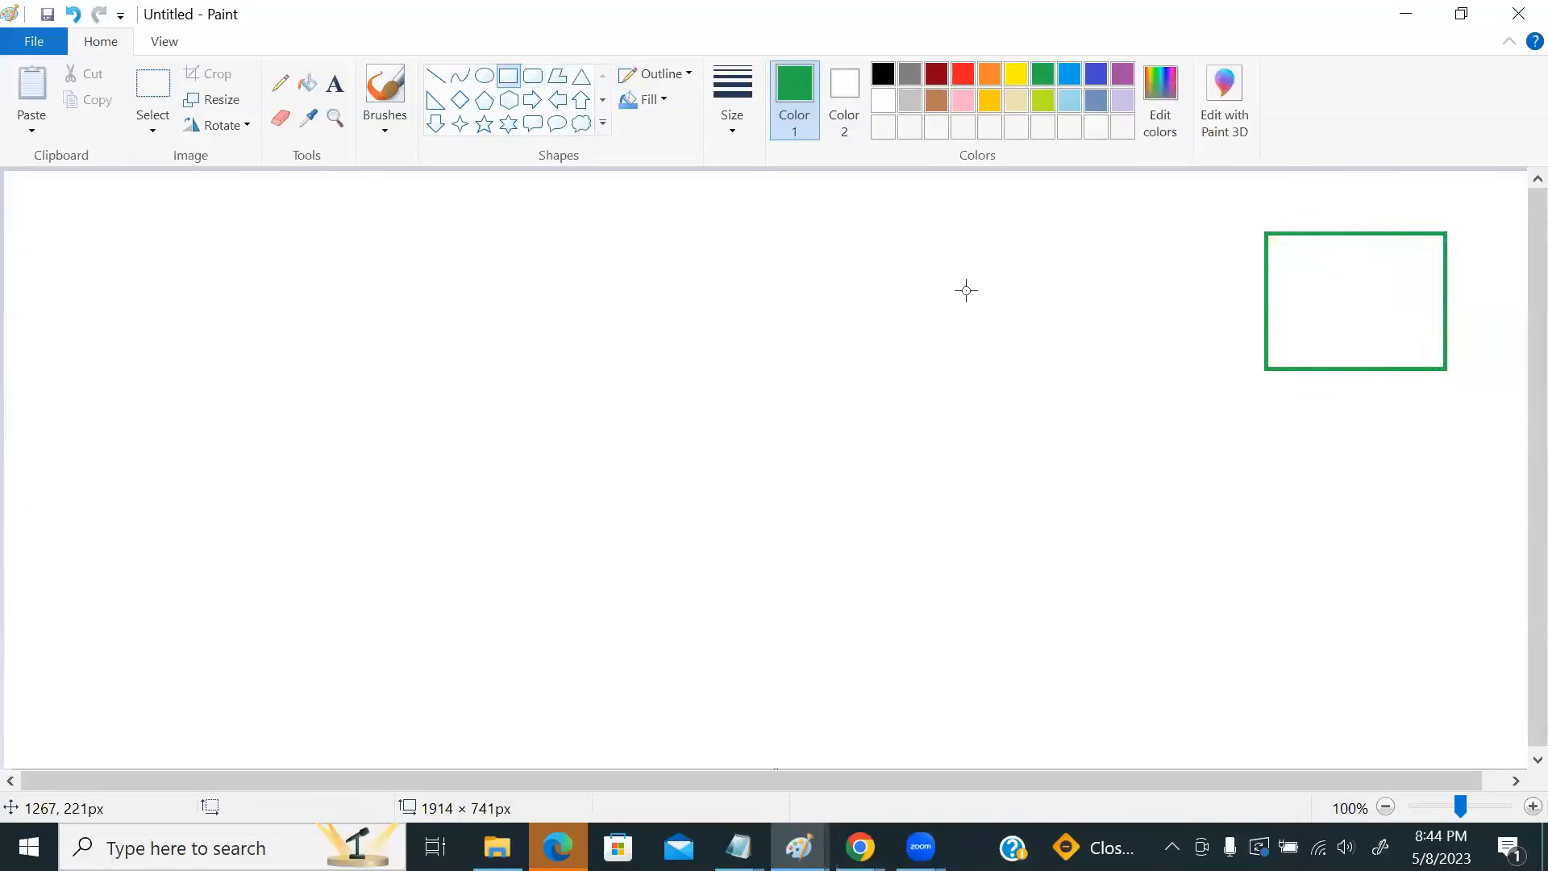
Draw an orange rectangle inside the green frame holding a small orange rounded square.
click(989, 73)
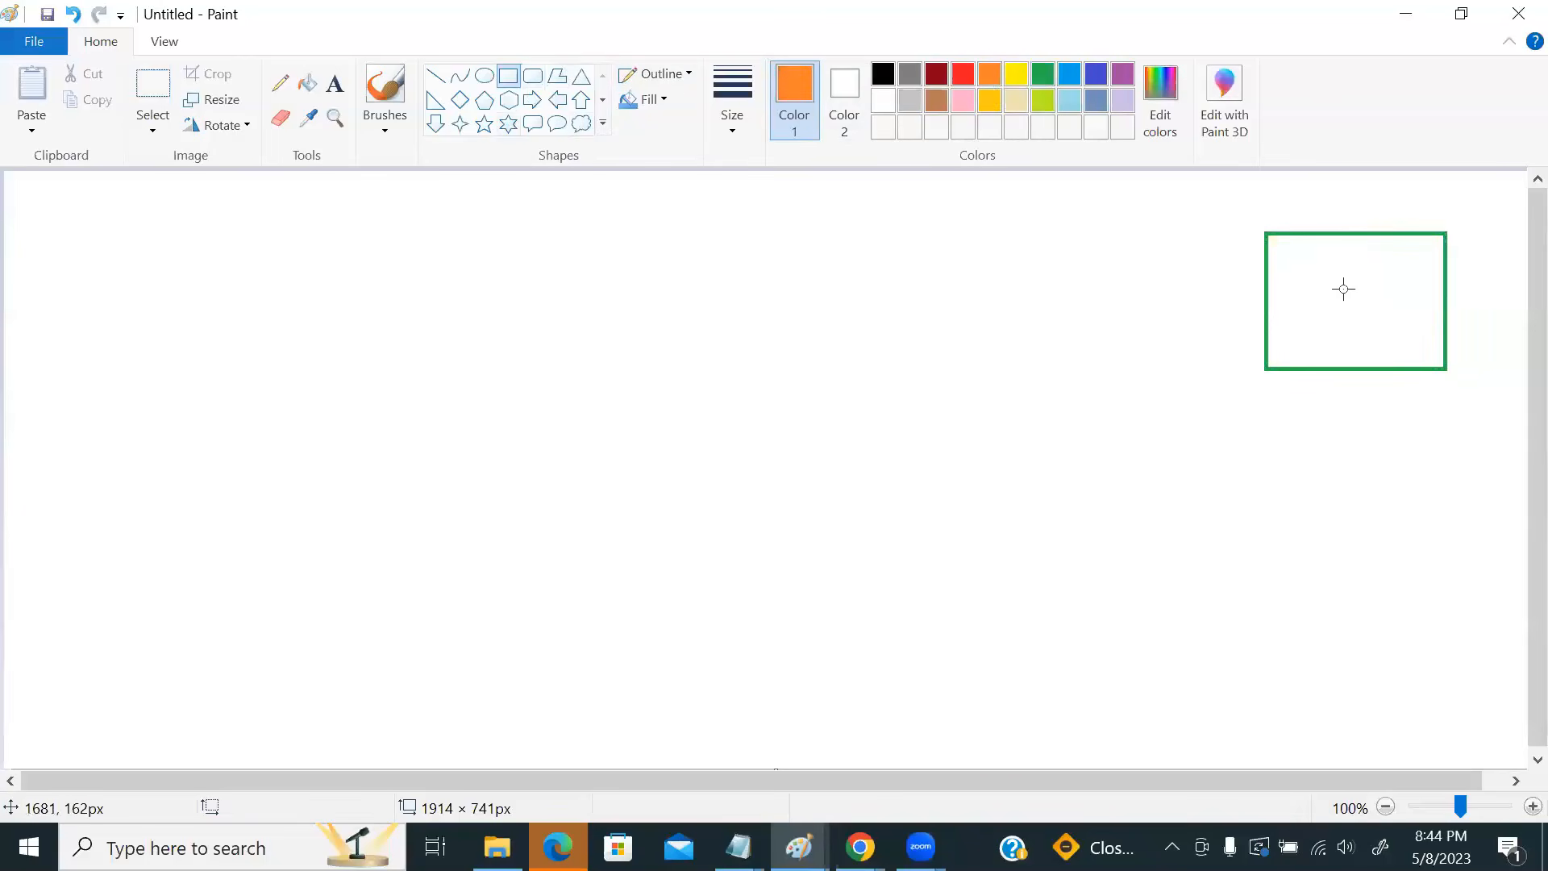
drag(1300, 256, 1413, 341)
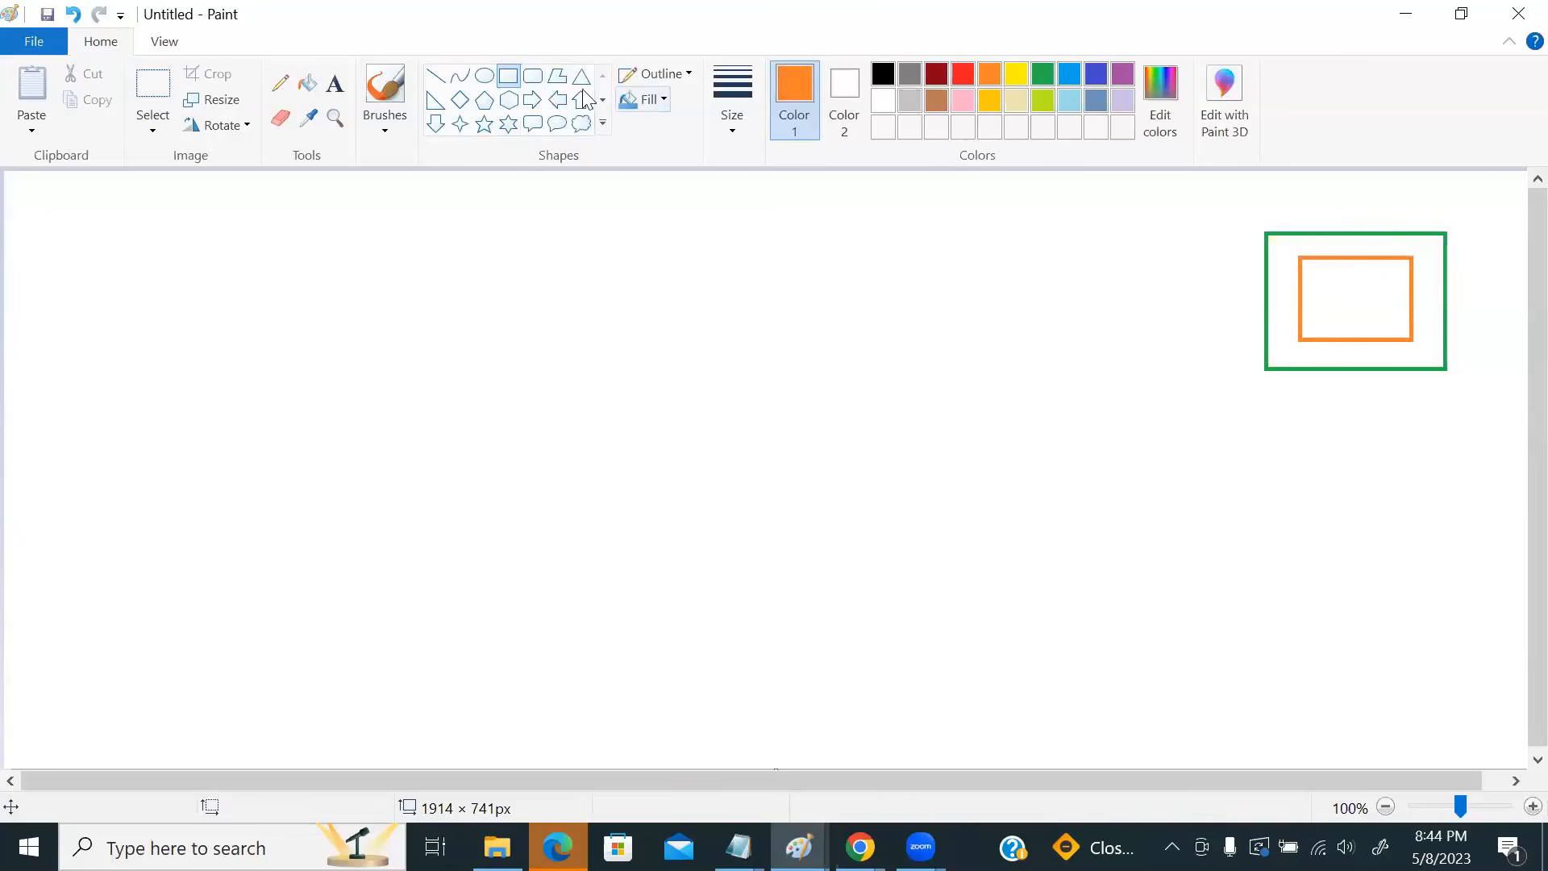
click(533, 76)
drag(1340, 276, 1381, 320)
click(1377, 469)
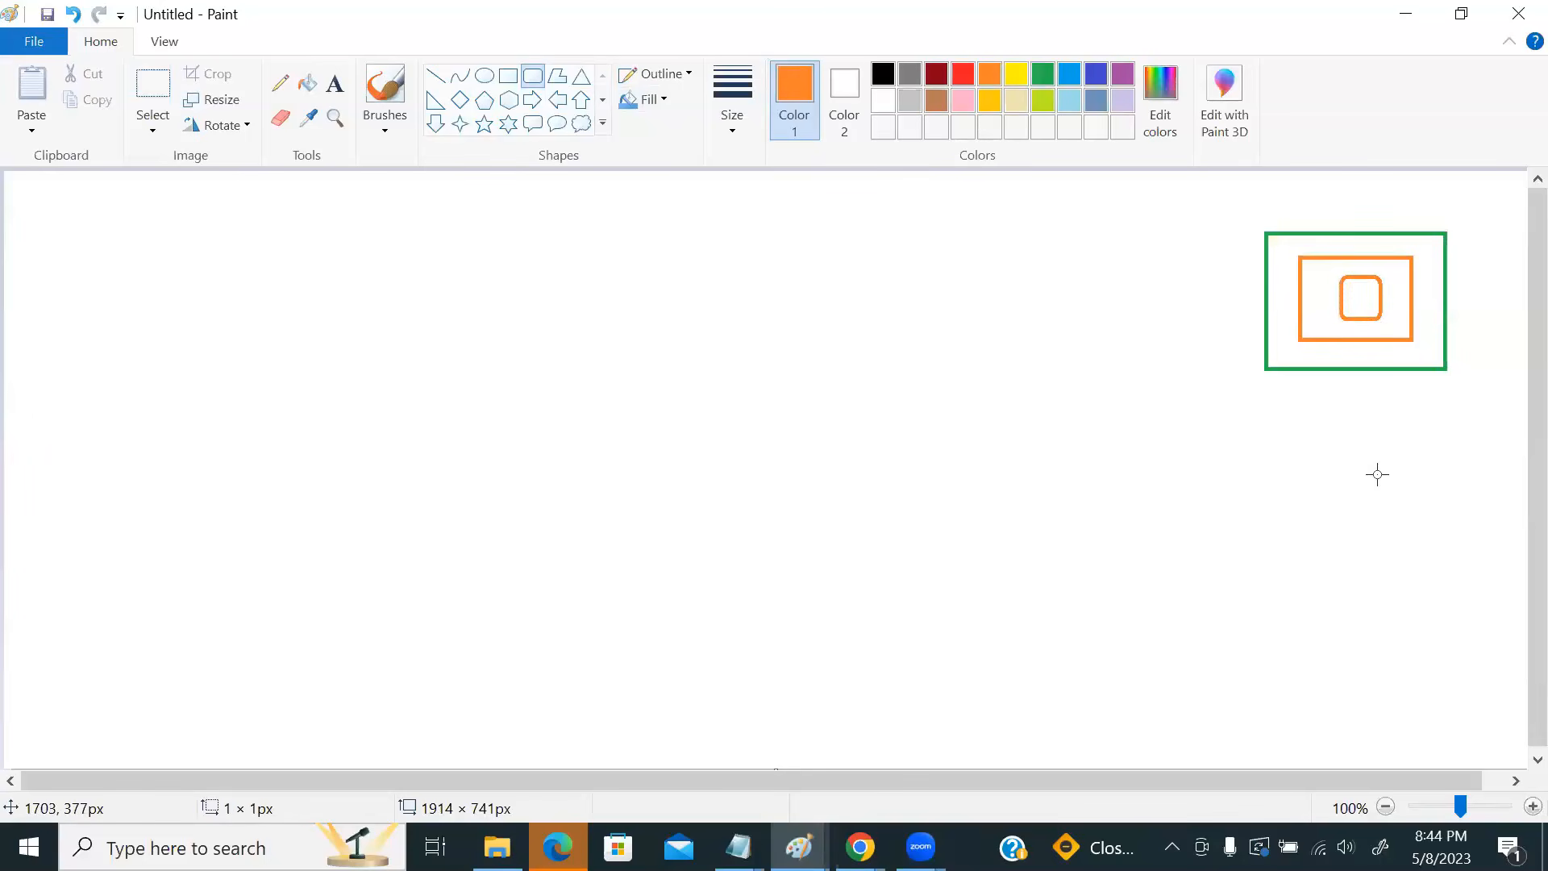
Add a dark-red rounded bar left of the orange rounded square.
click(935, 74)
drag(1316, 279, 1339, 323)
click(978, 435)
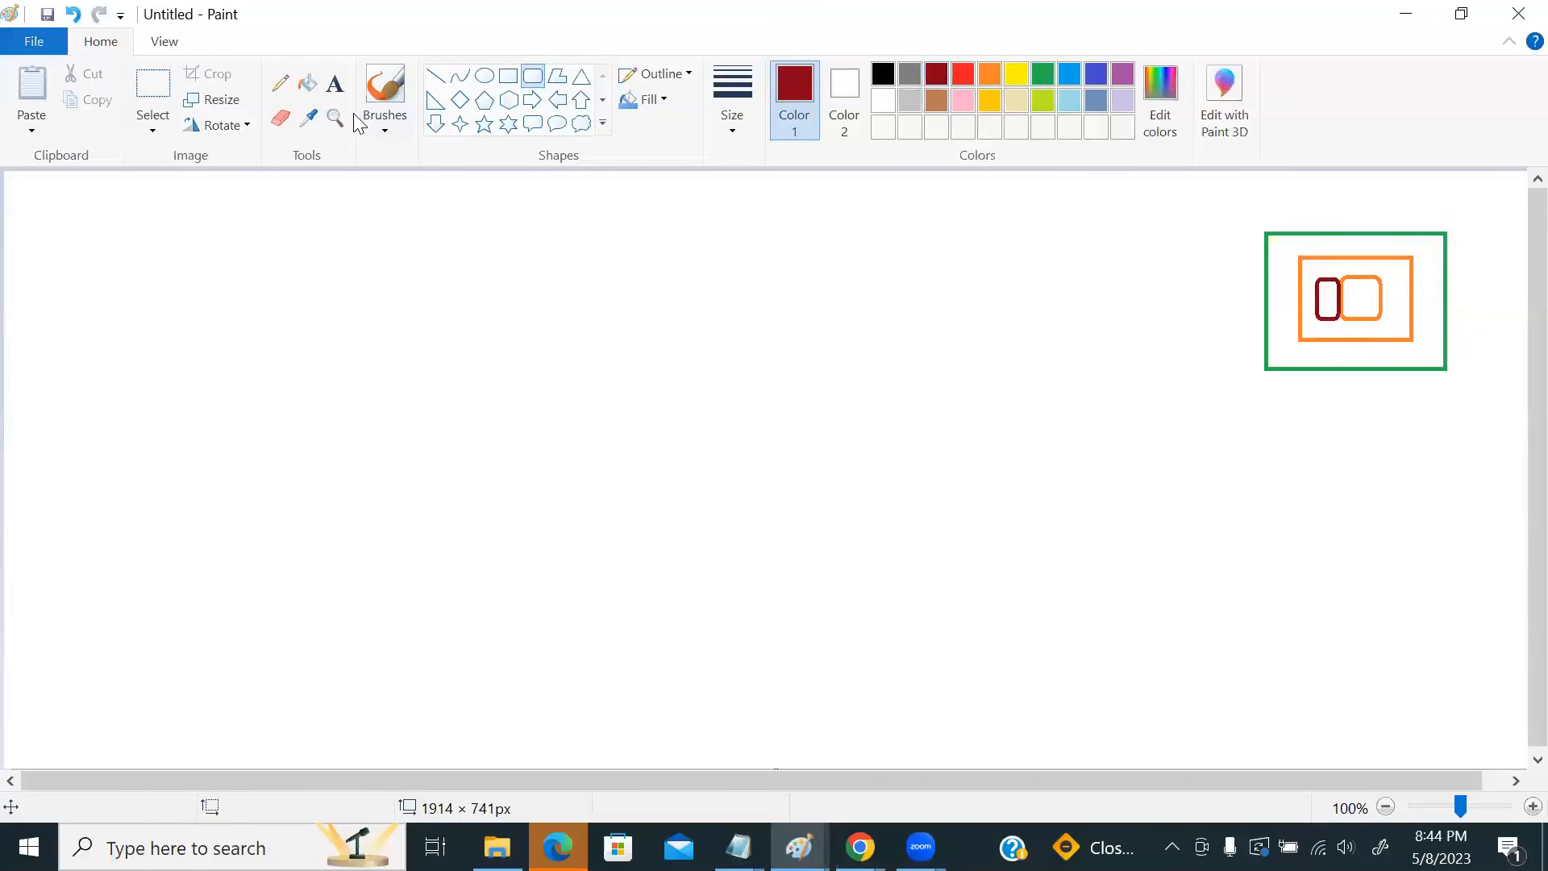
key(ctrl+z)
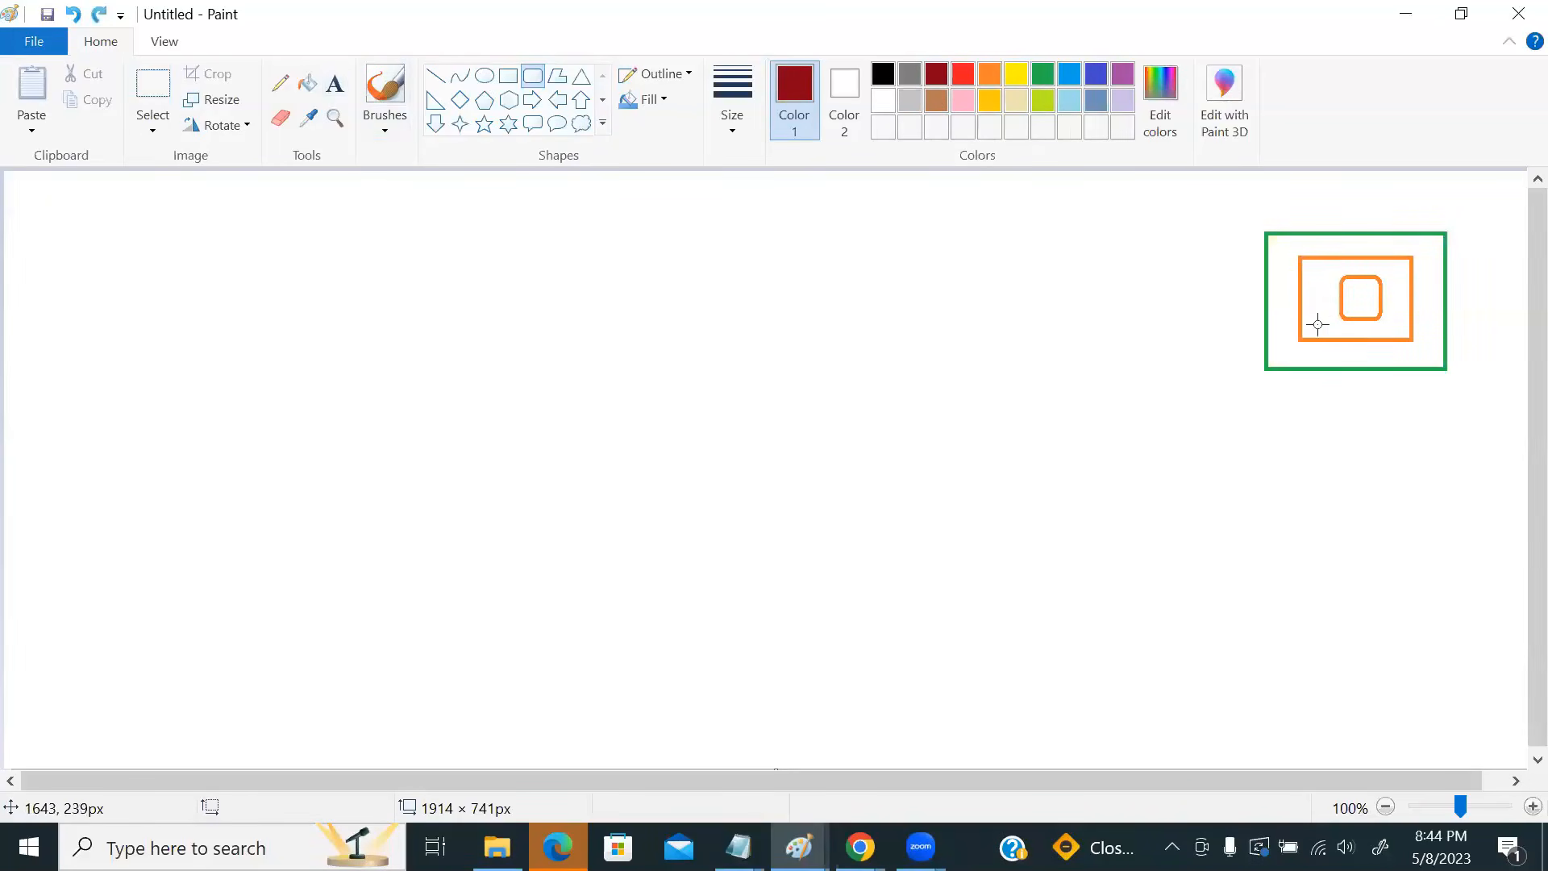
drag(1324, 285, 1336, 317)
click(1217, 418)
click(334, 83)
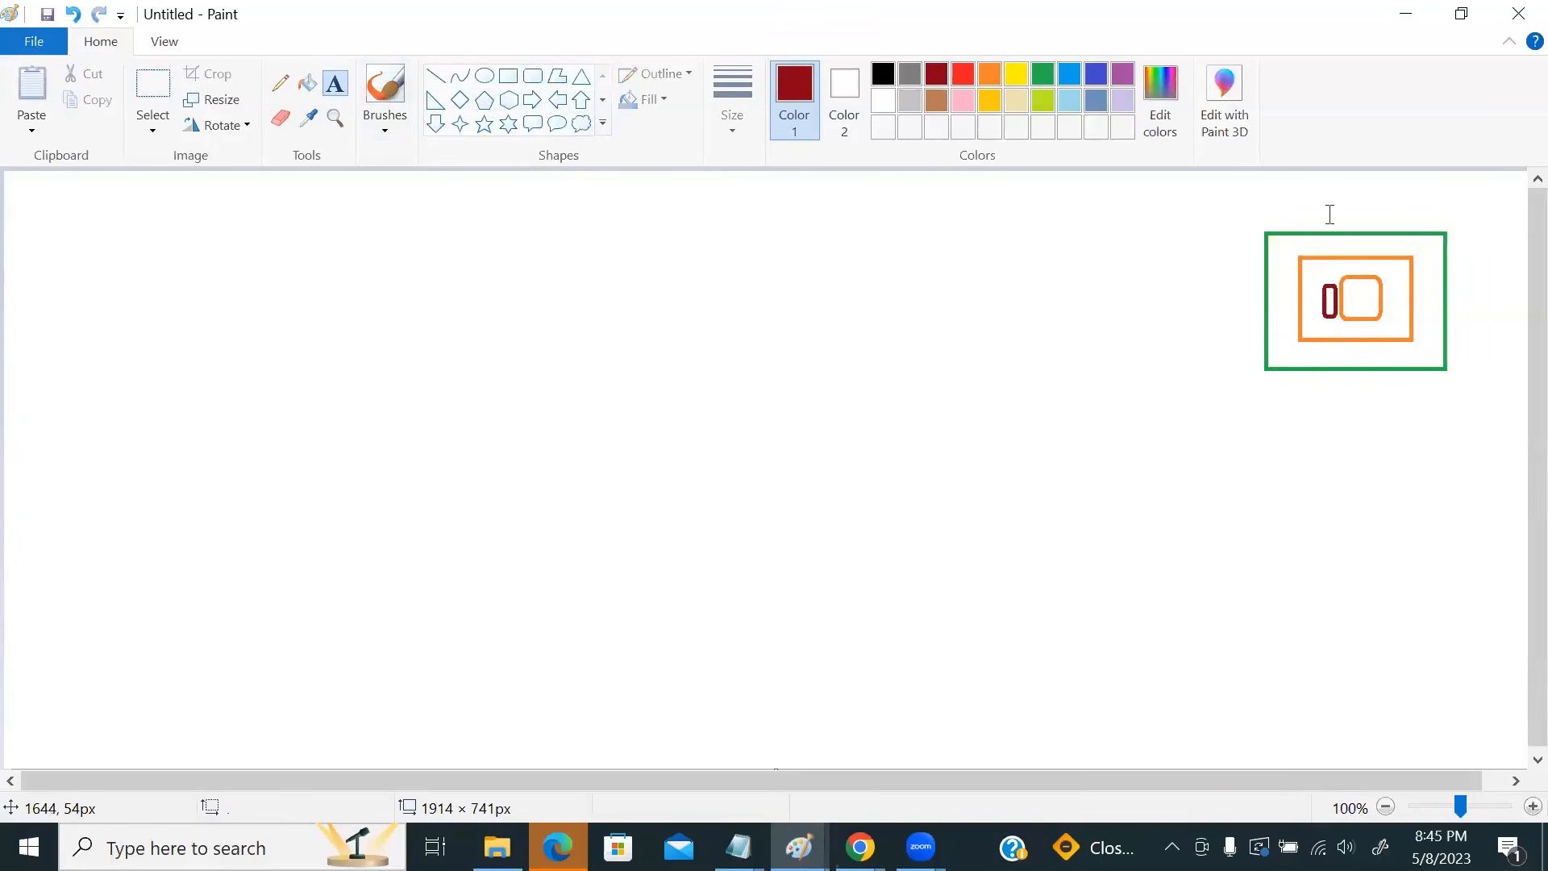
Label the green box VNET above it and SUBNET inside, and the rounded square VM, in dark red.
click(1329, 202)
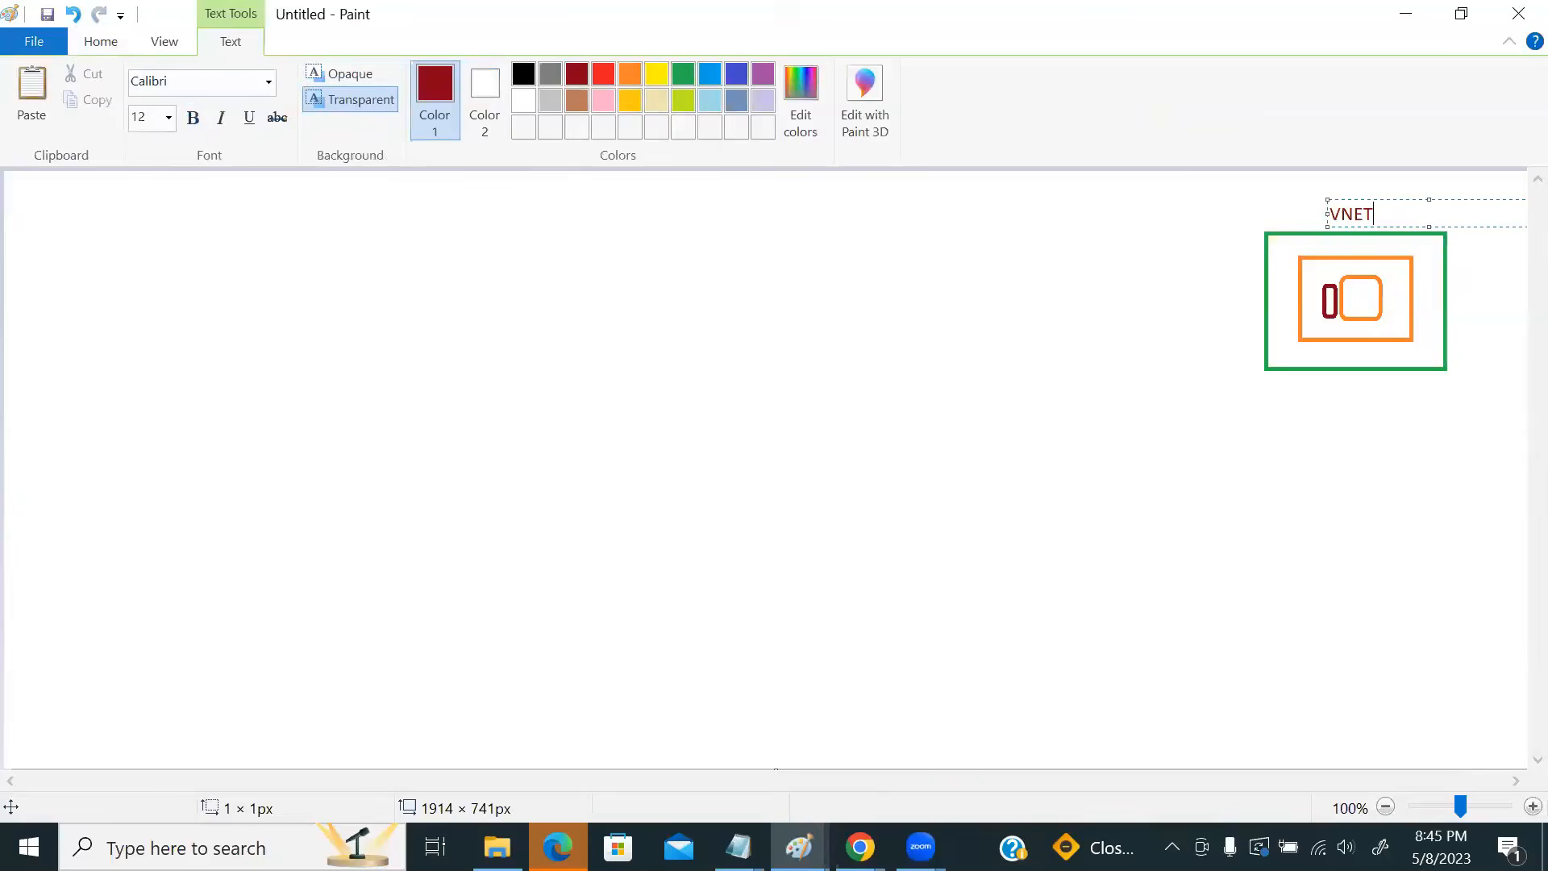
click(1336, 263)
click(1338, 250)
click(1338, 543)
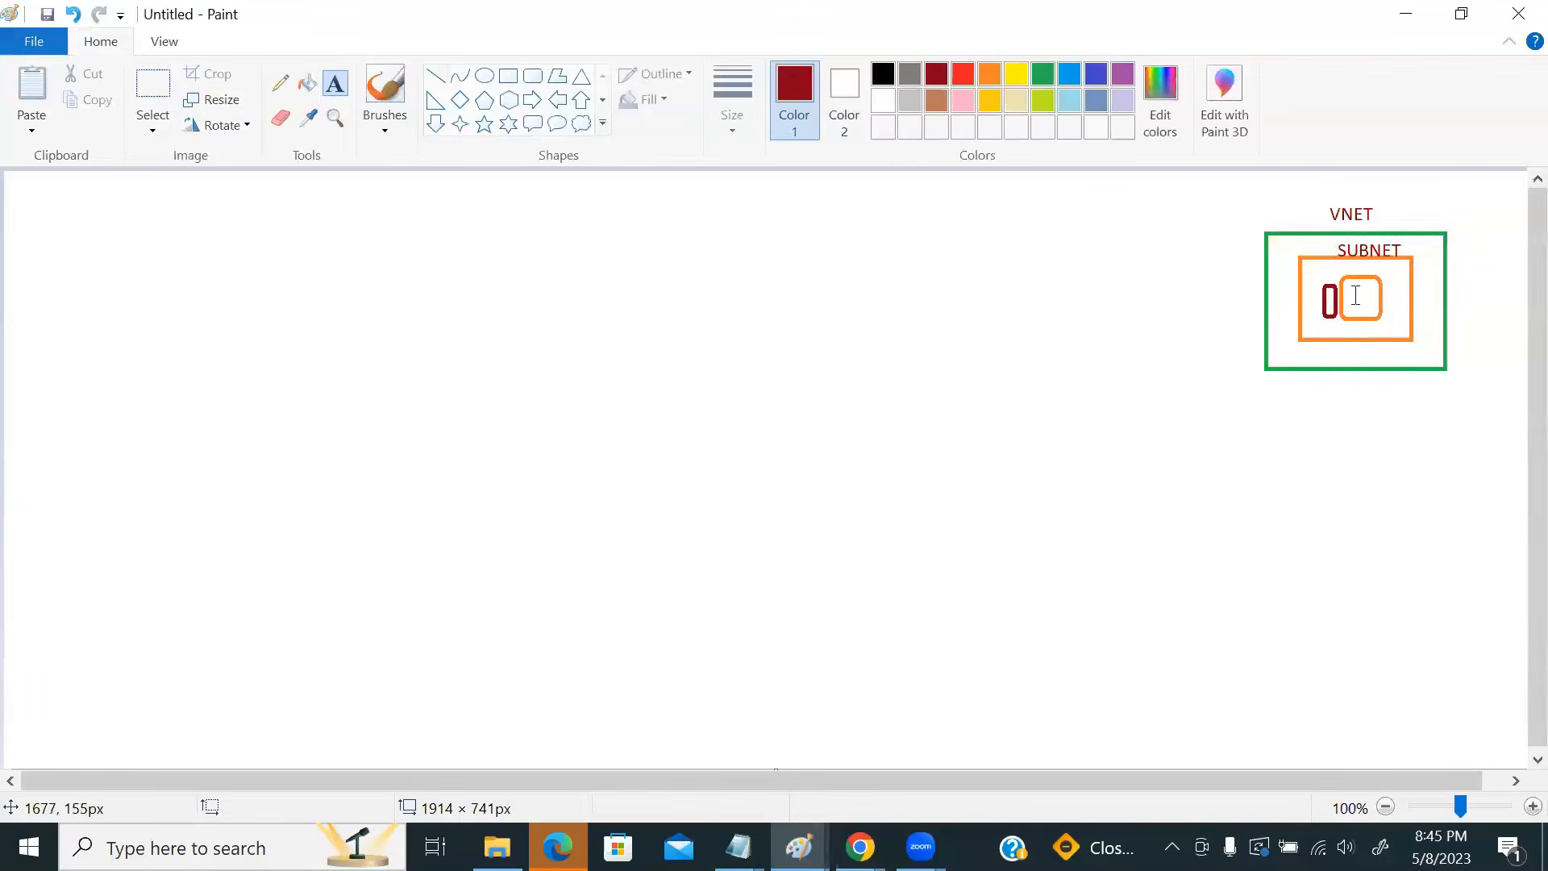
click(1351, 295)
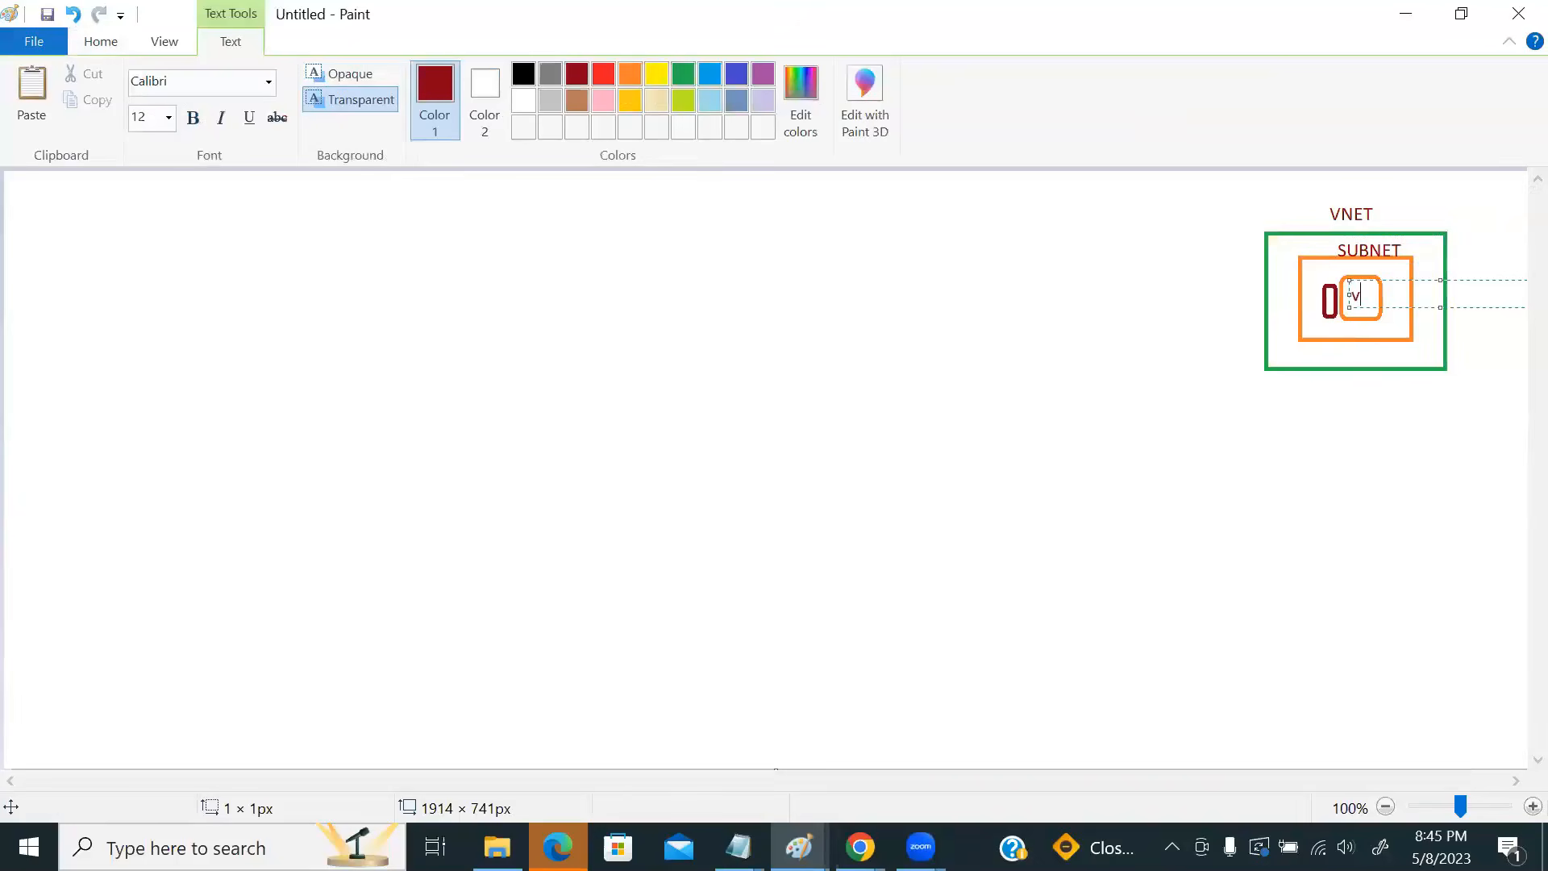
text(VM)
click(863, 189)
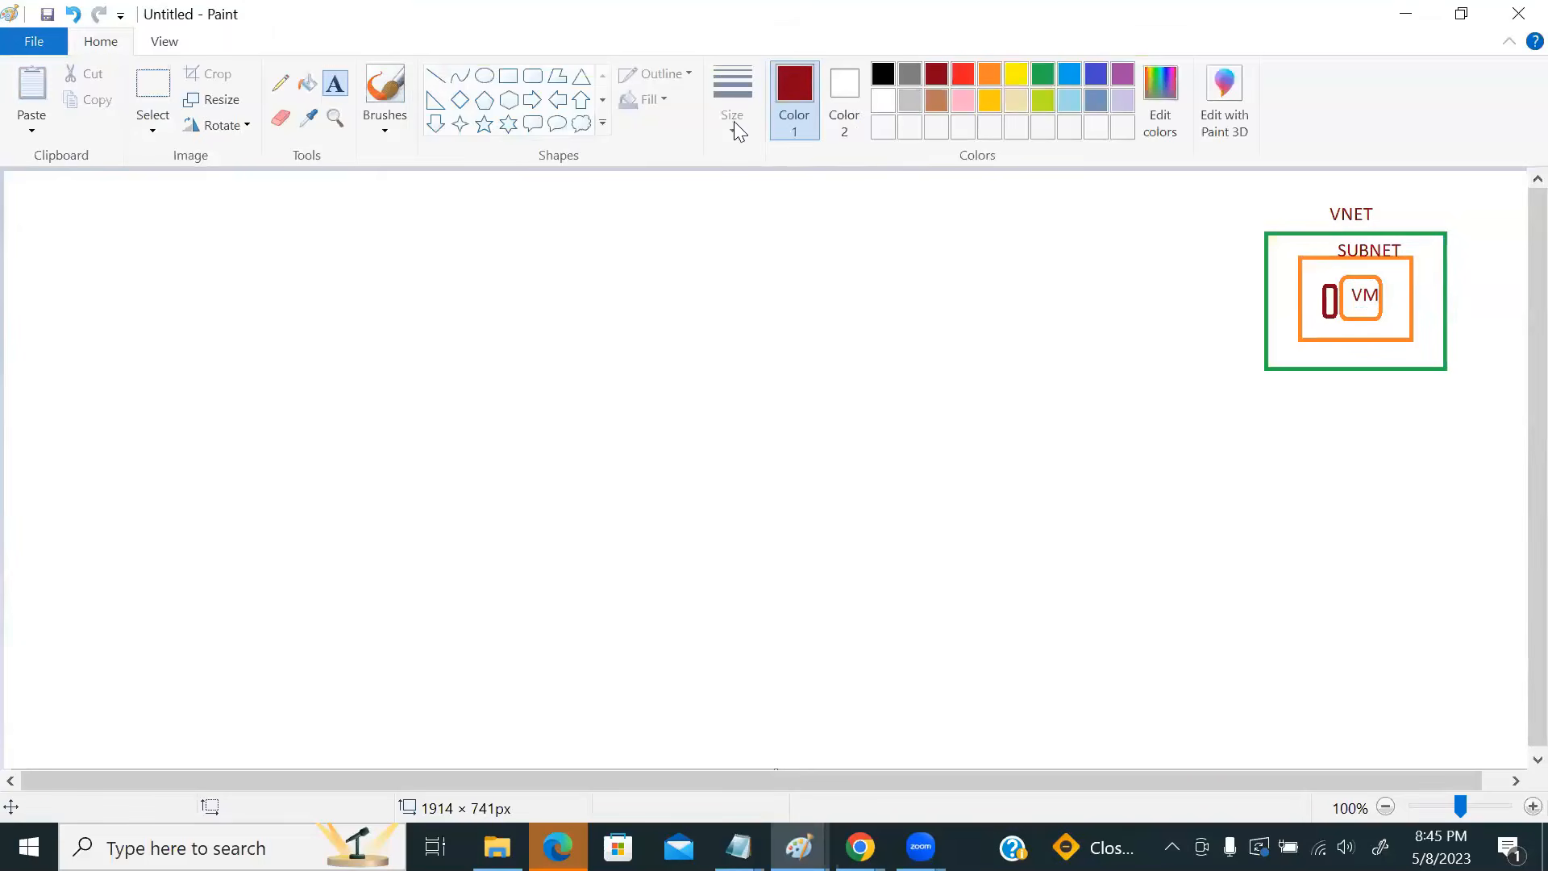
click(883, 74)
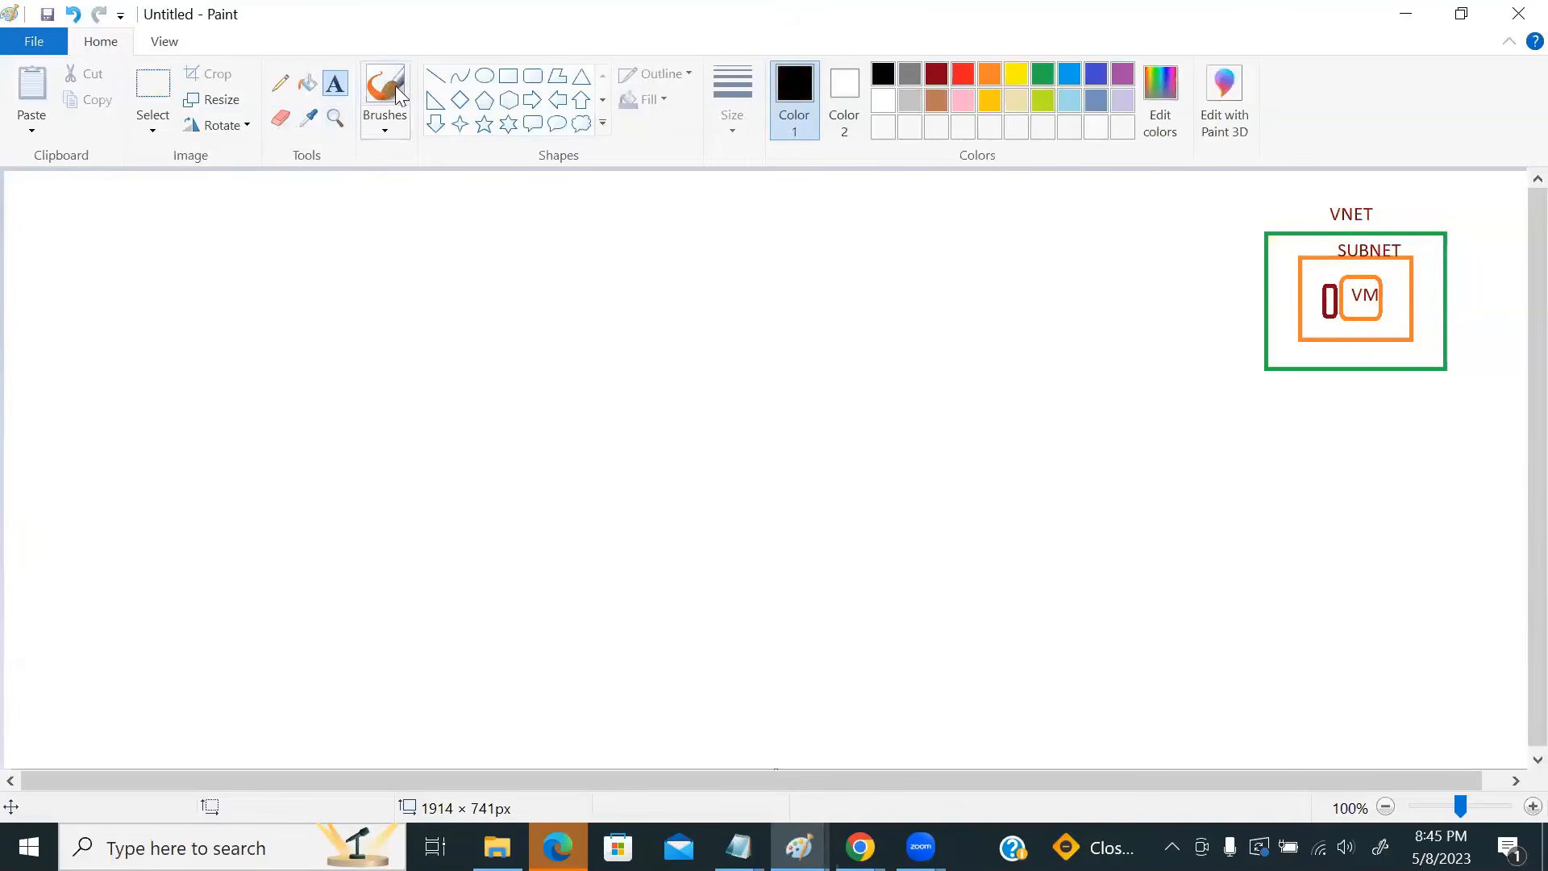
Draw a black line up-left from the dark-red bar and label its end NSG.
click(435, 76)
drag(1331, 290, 1207, 234)
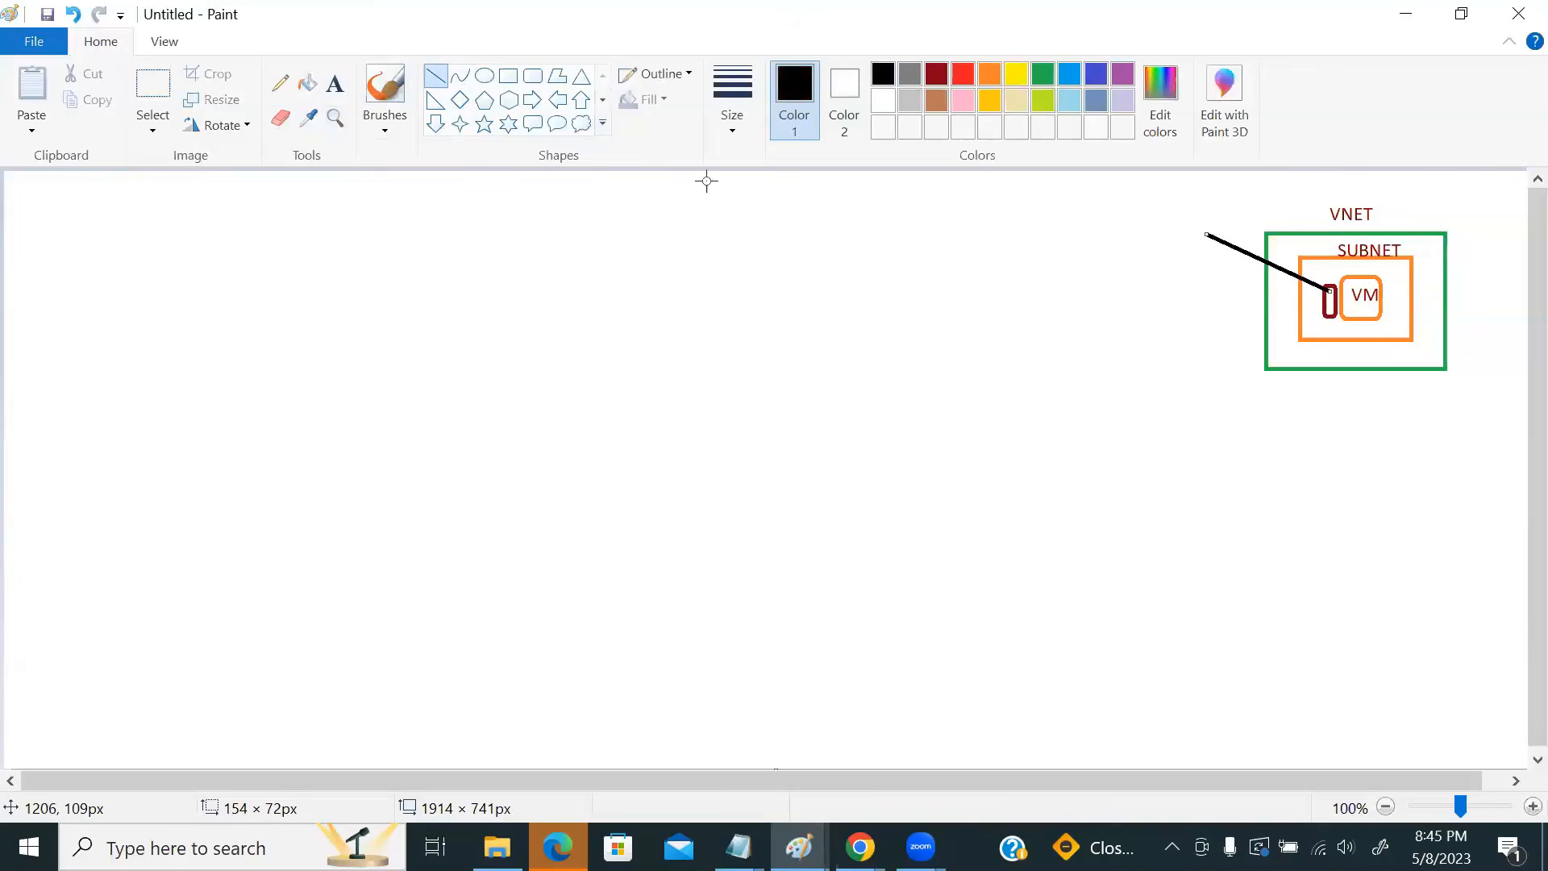
click(335, 83)
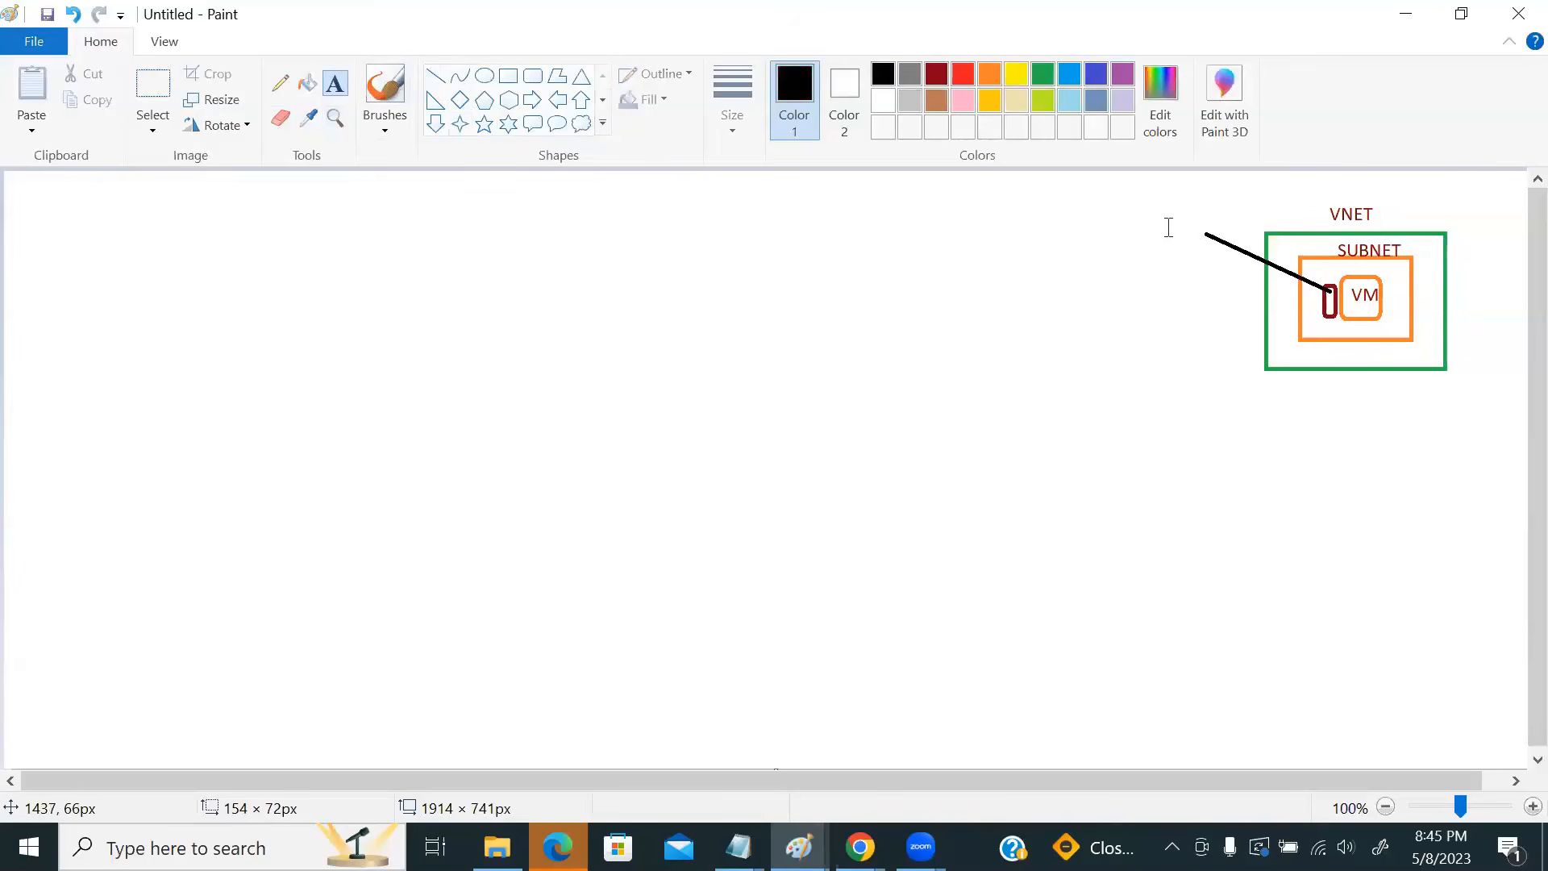
click(1170, 229)
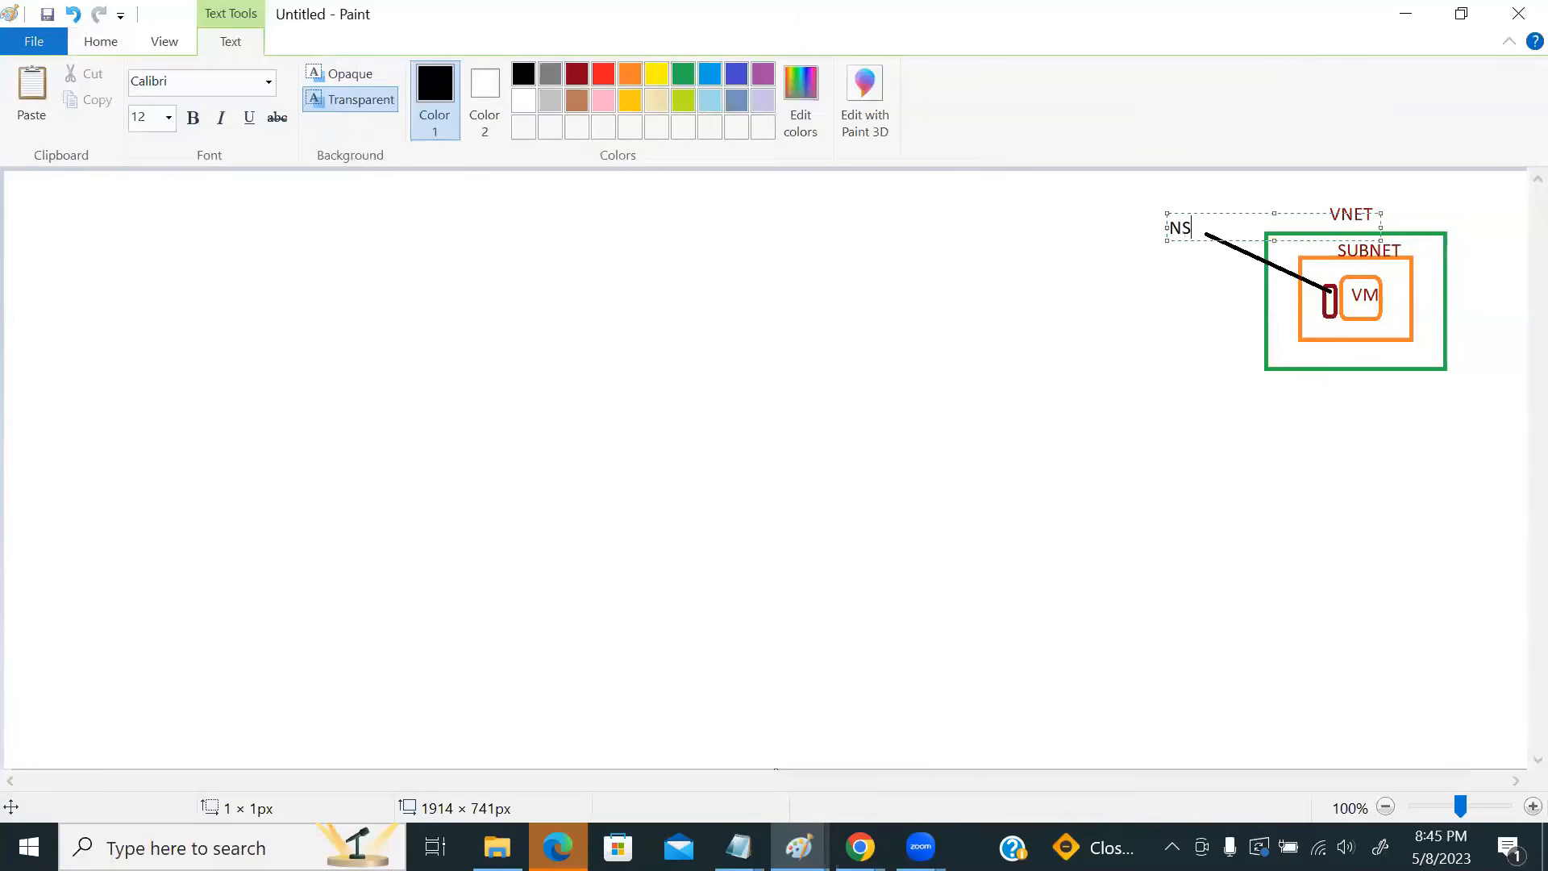
click(1126, 359)
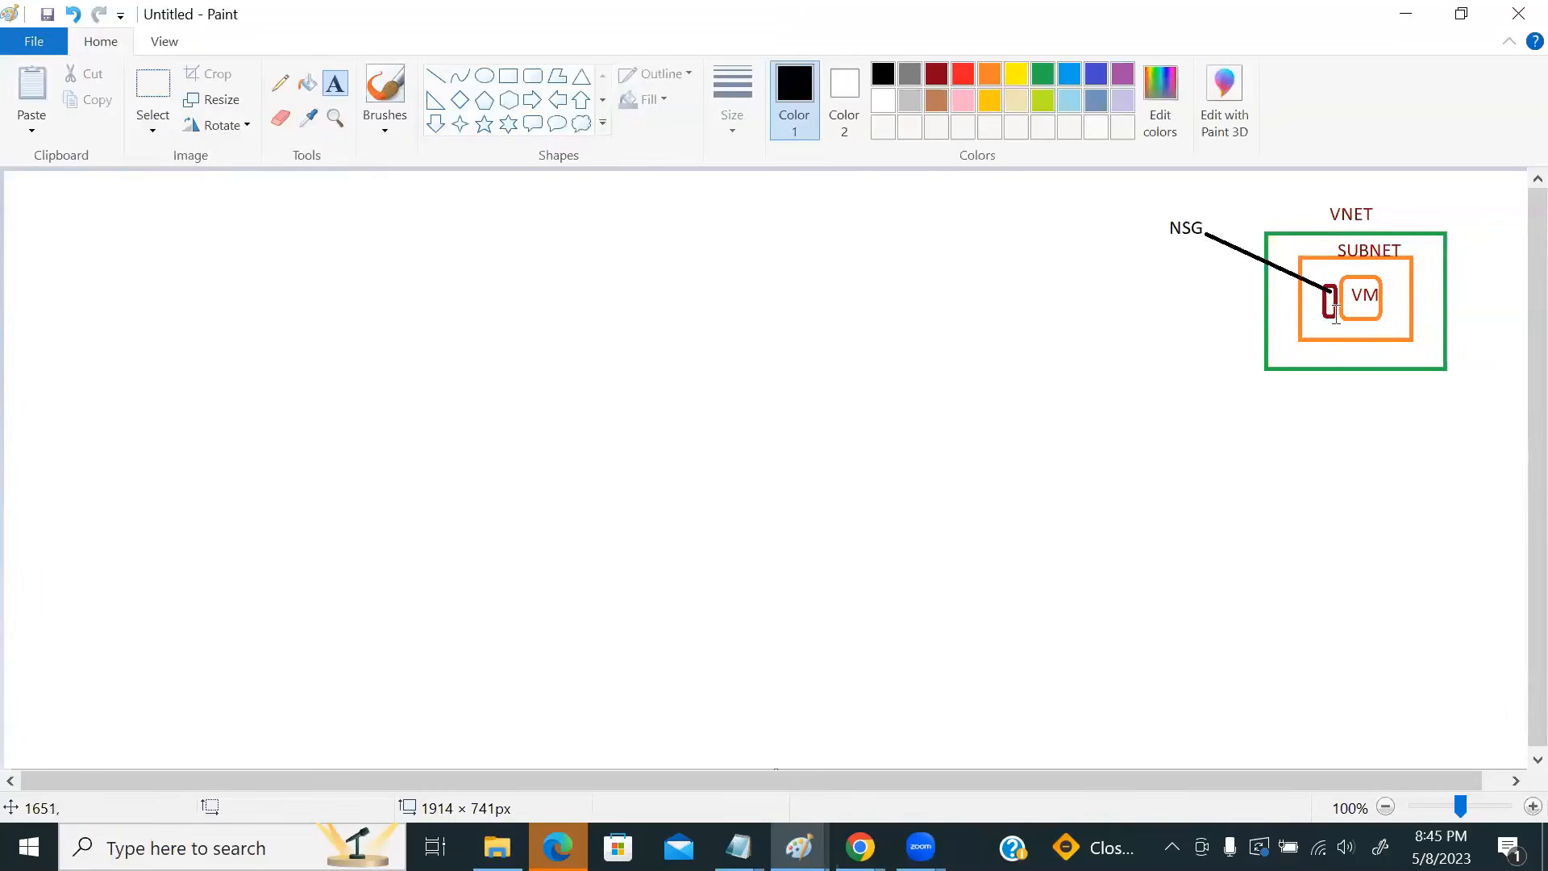
Copy the VNET/SUBNET/VM diagram with its NSG label and paste the duplicate below the original.
click(165, 93)
drag(1148, 192, 1479, 403)
key(ctrl+c)
key(ctrl+v)
drag(175, 277, 1336, 574)
click(1029, 583)
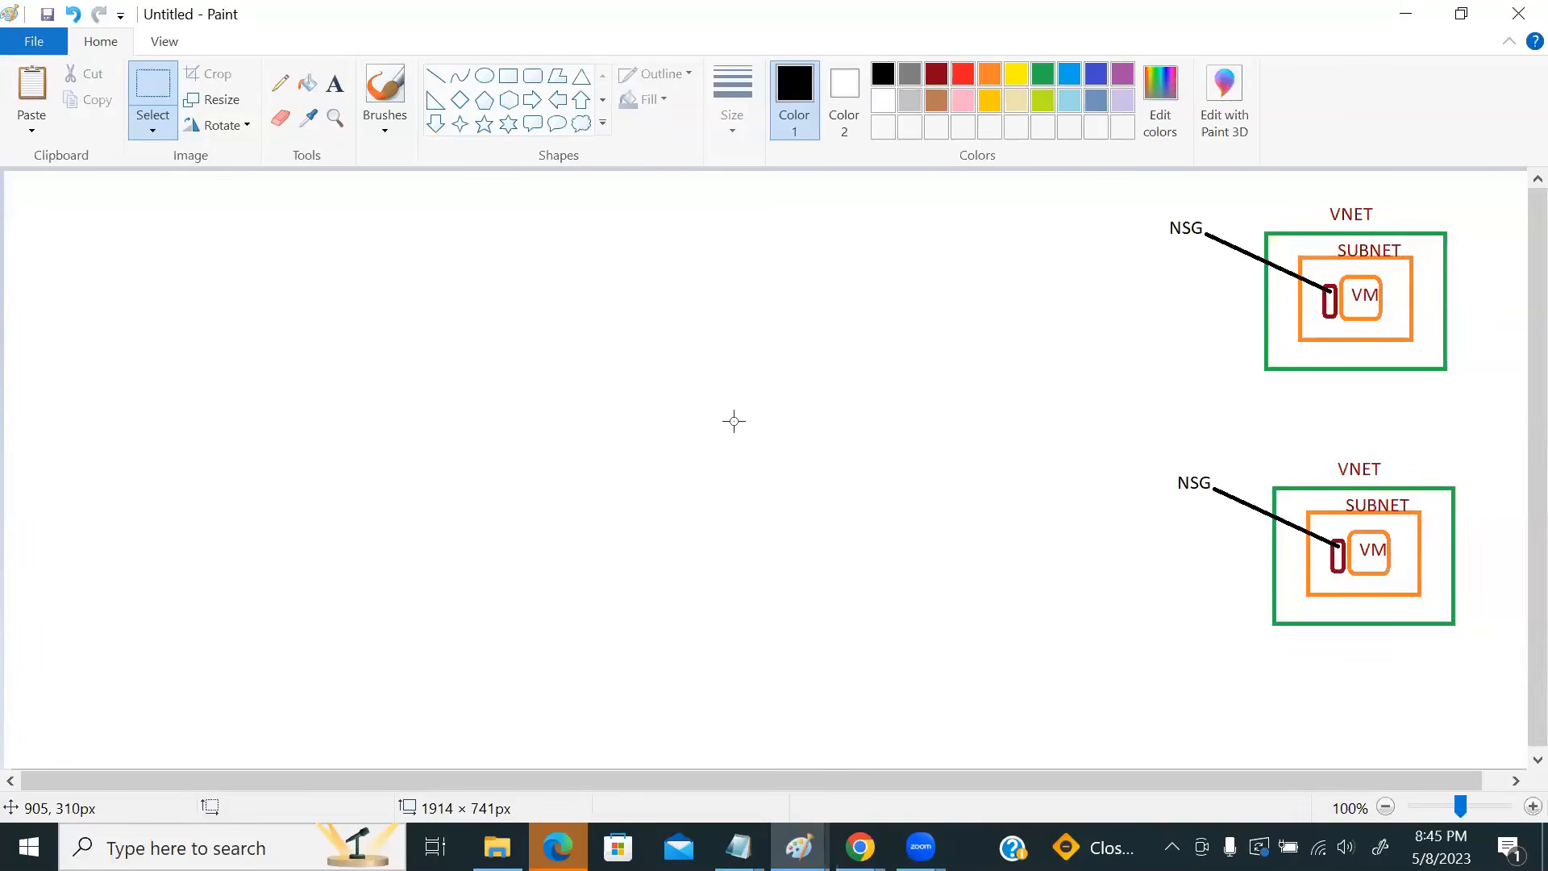
Draw a blue hexagon at the canvas centre with a VNET label above it.
click(510, 101)
click(1070, 75)
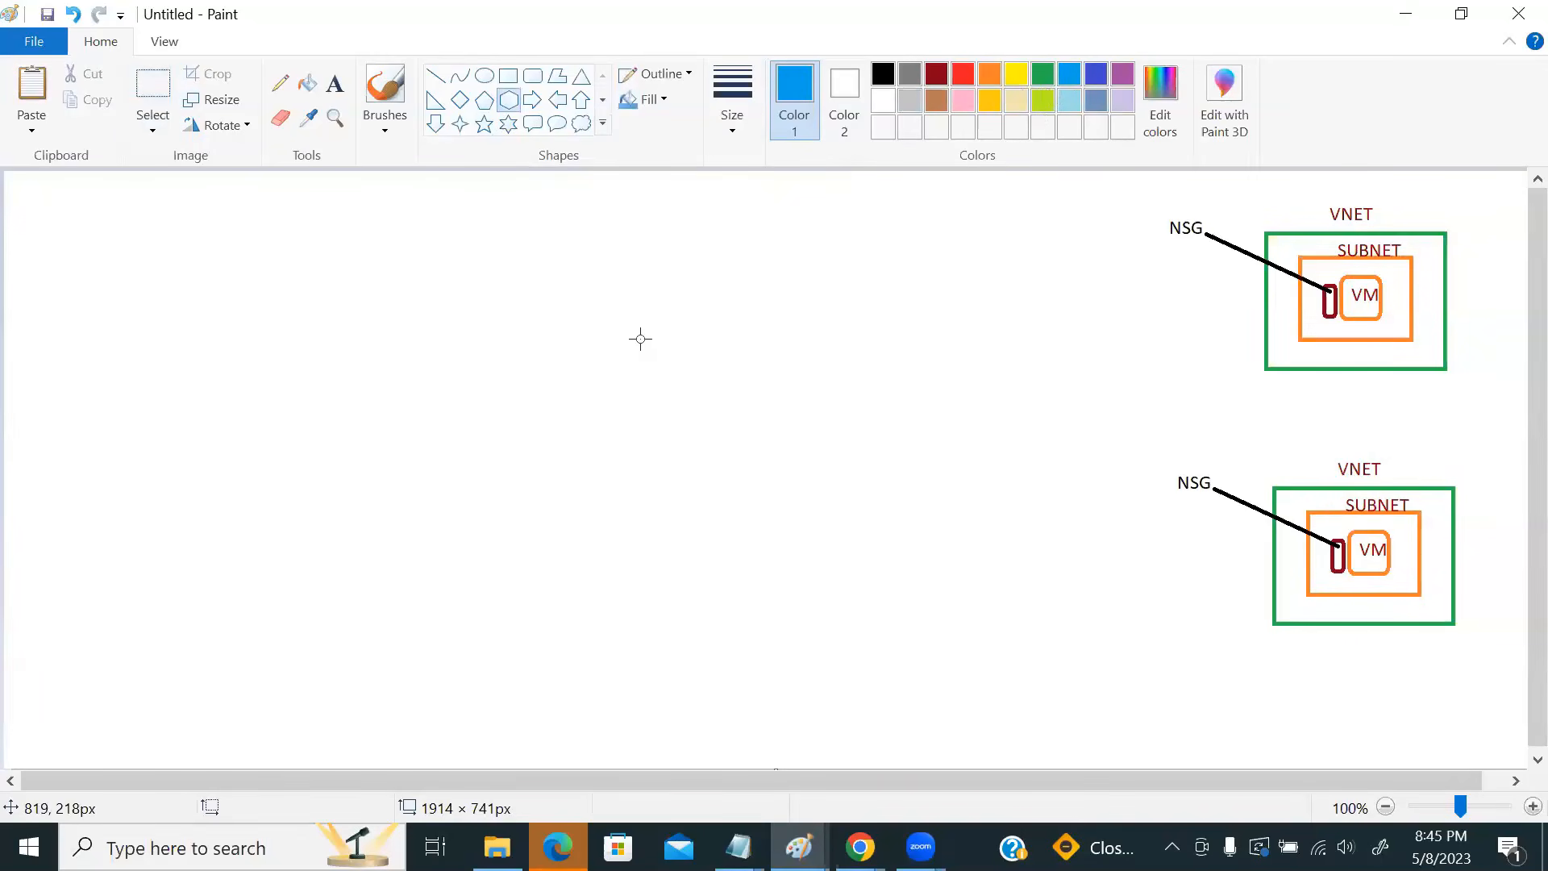
drag(671, 294, 827, 487)
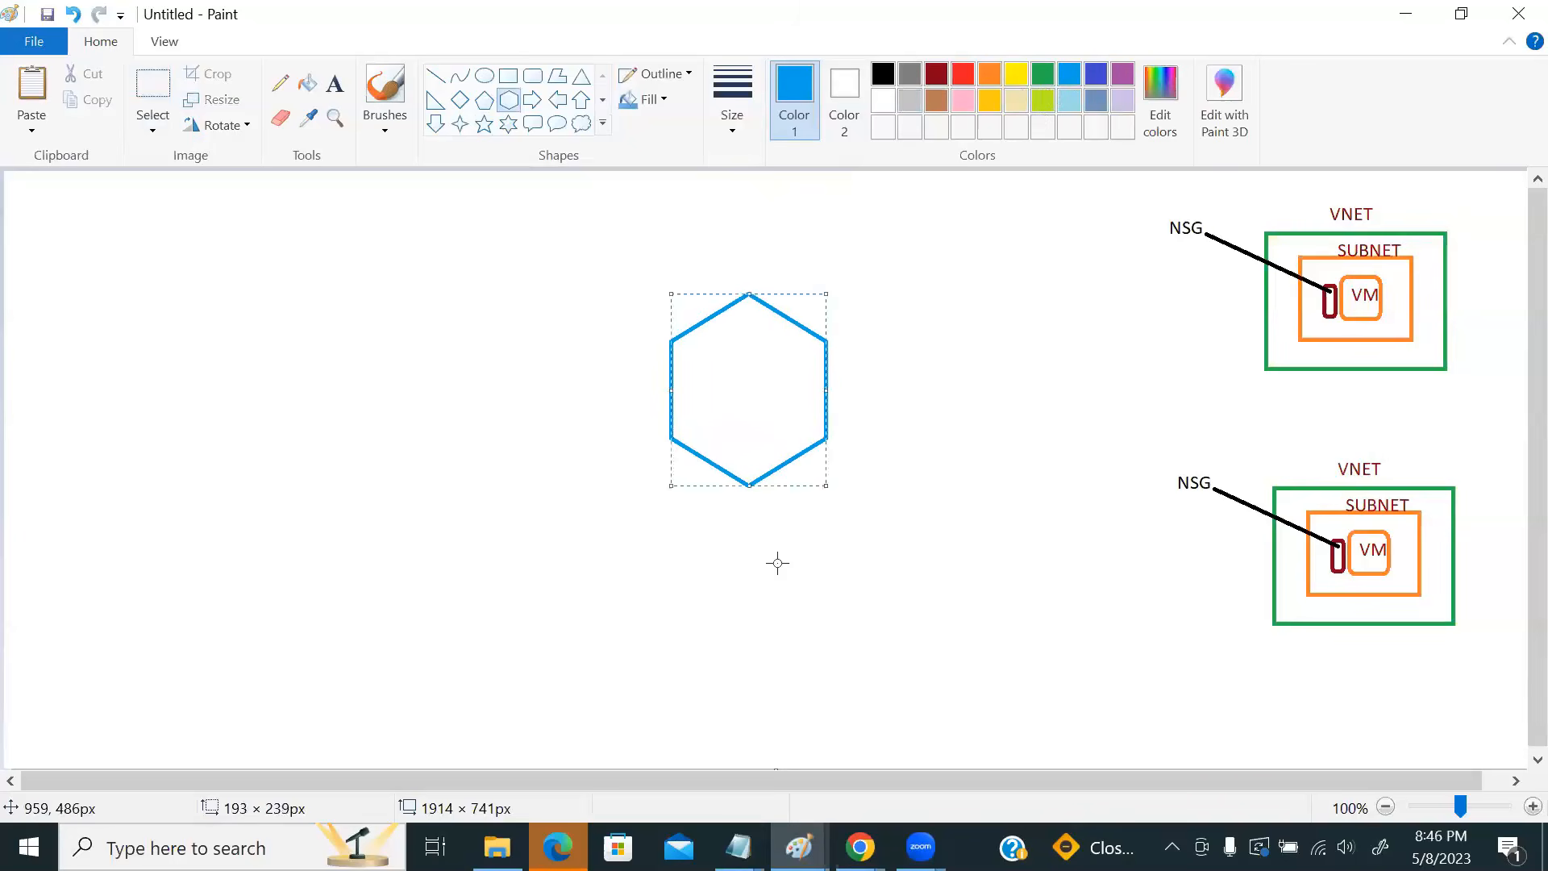
click(335, 83)
click(726, 261)
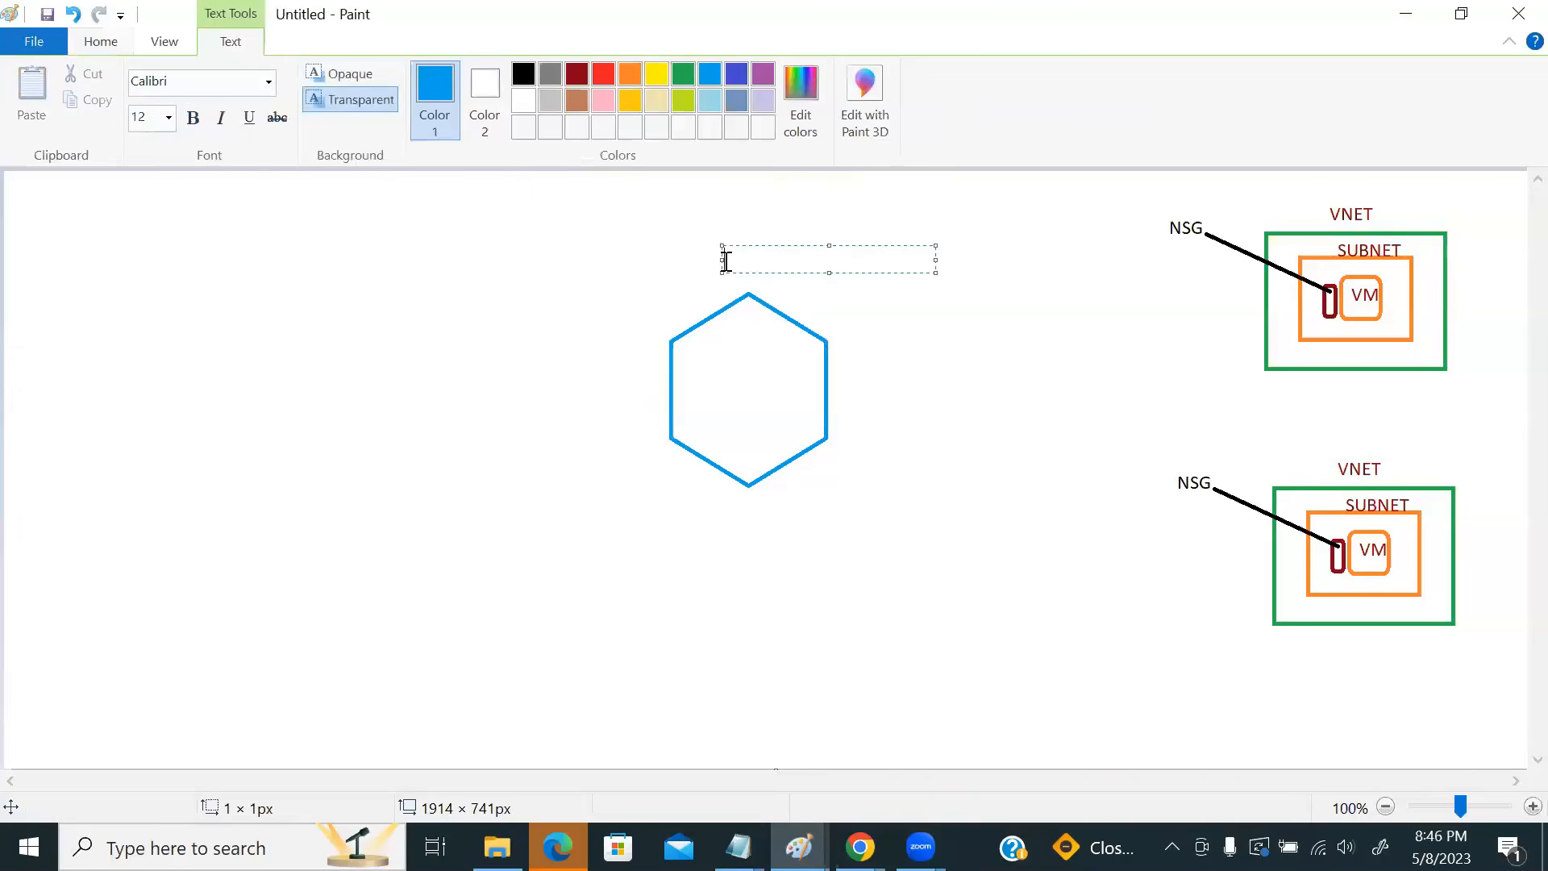
text(VNET)
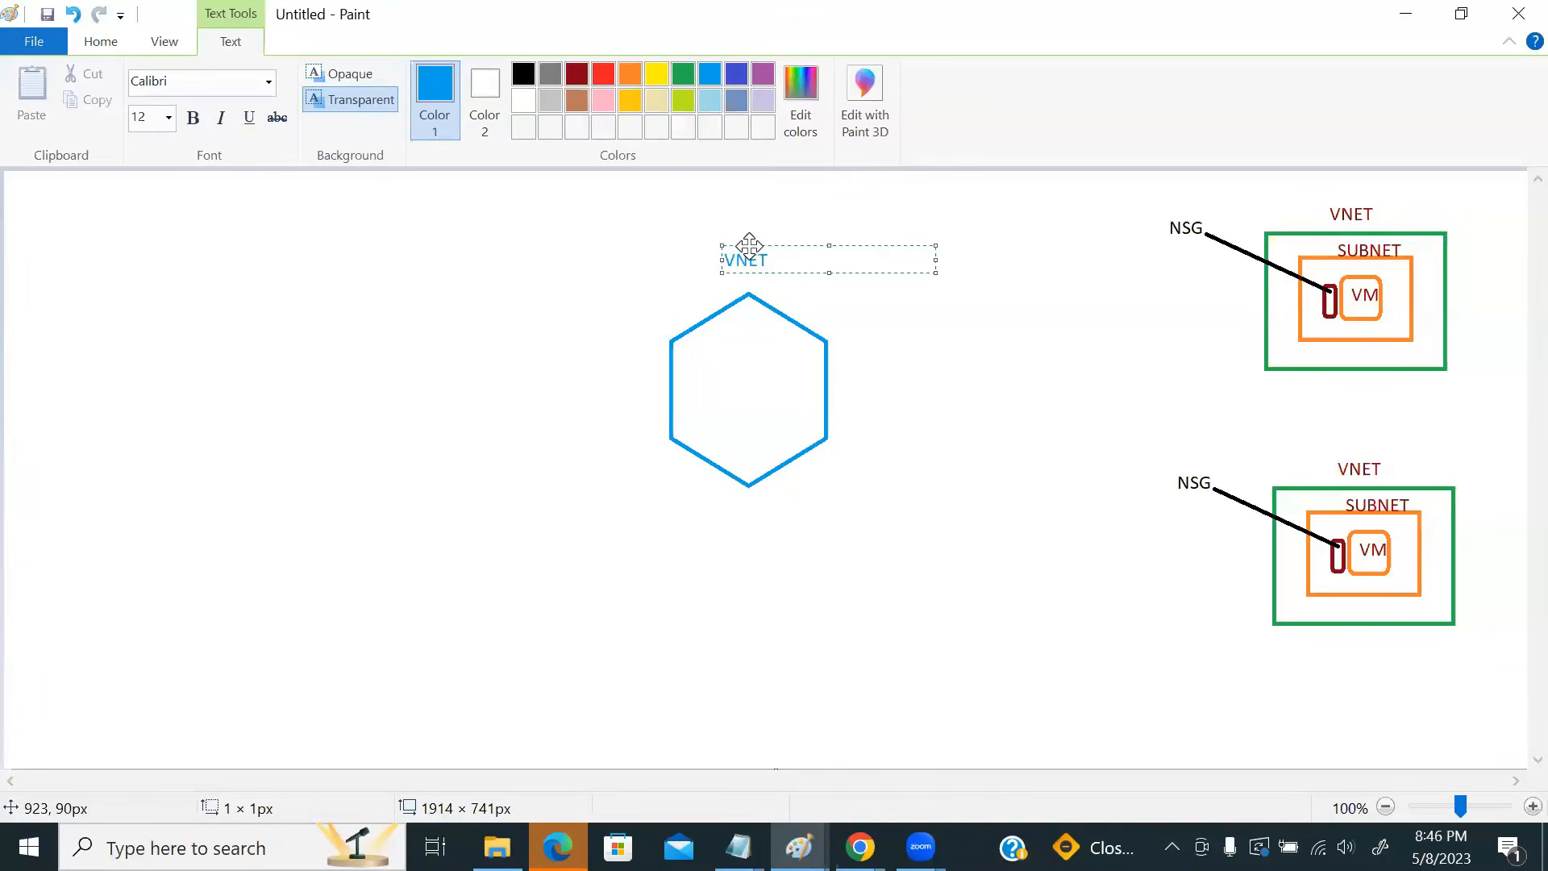
drag(750, 245, 750, 255)
click(791, 608)
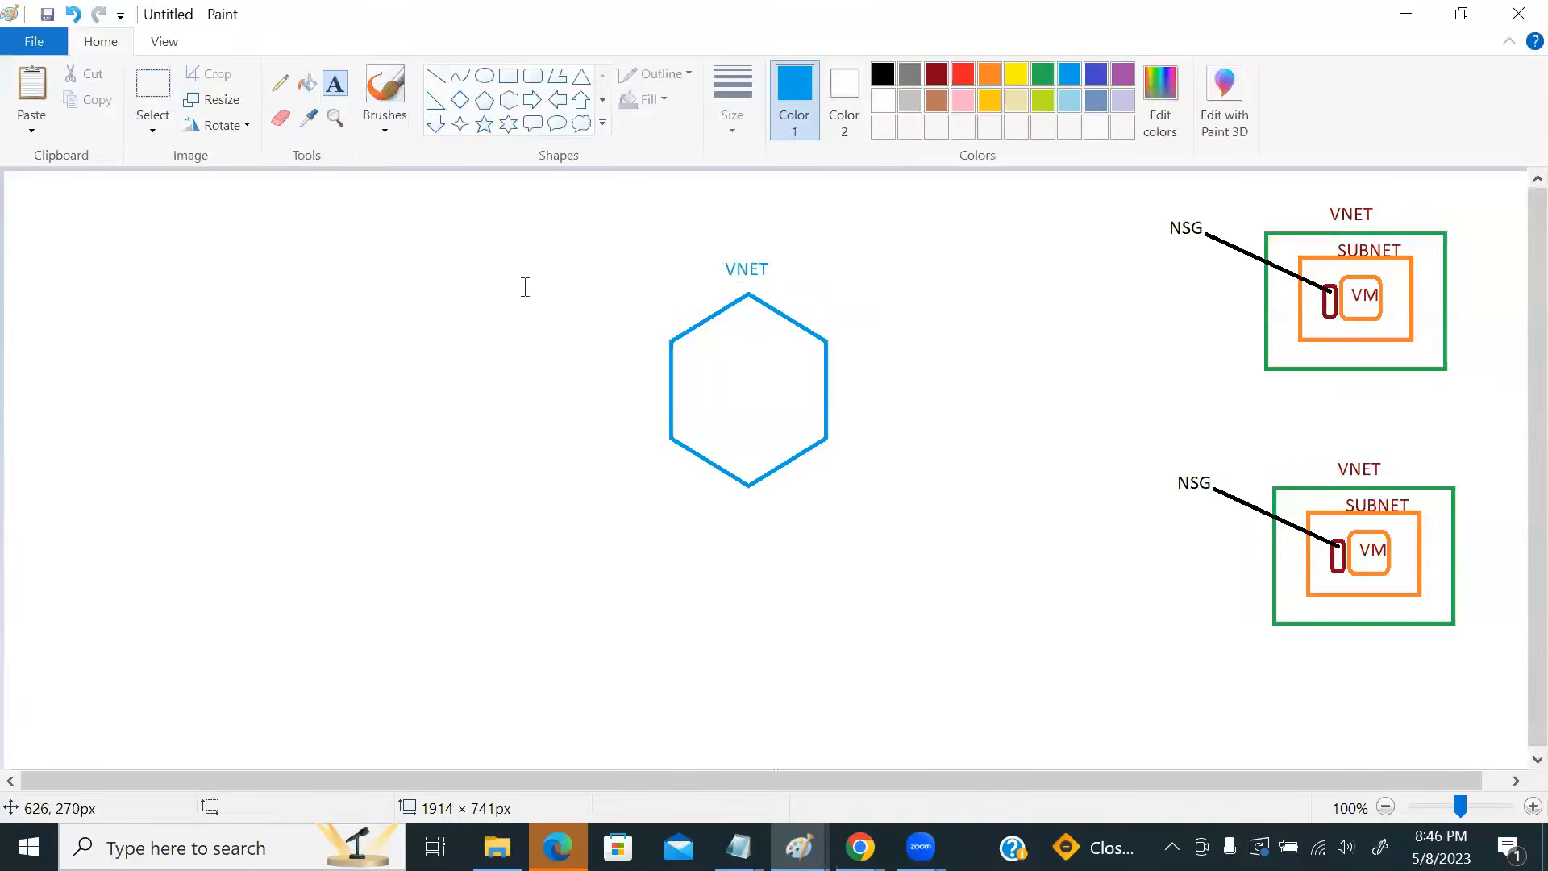
Draw a dark red rectangle inside the hexagon.
click(507, 76)
click(937, 73)
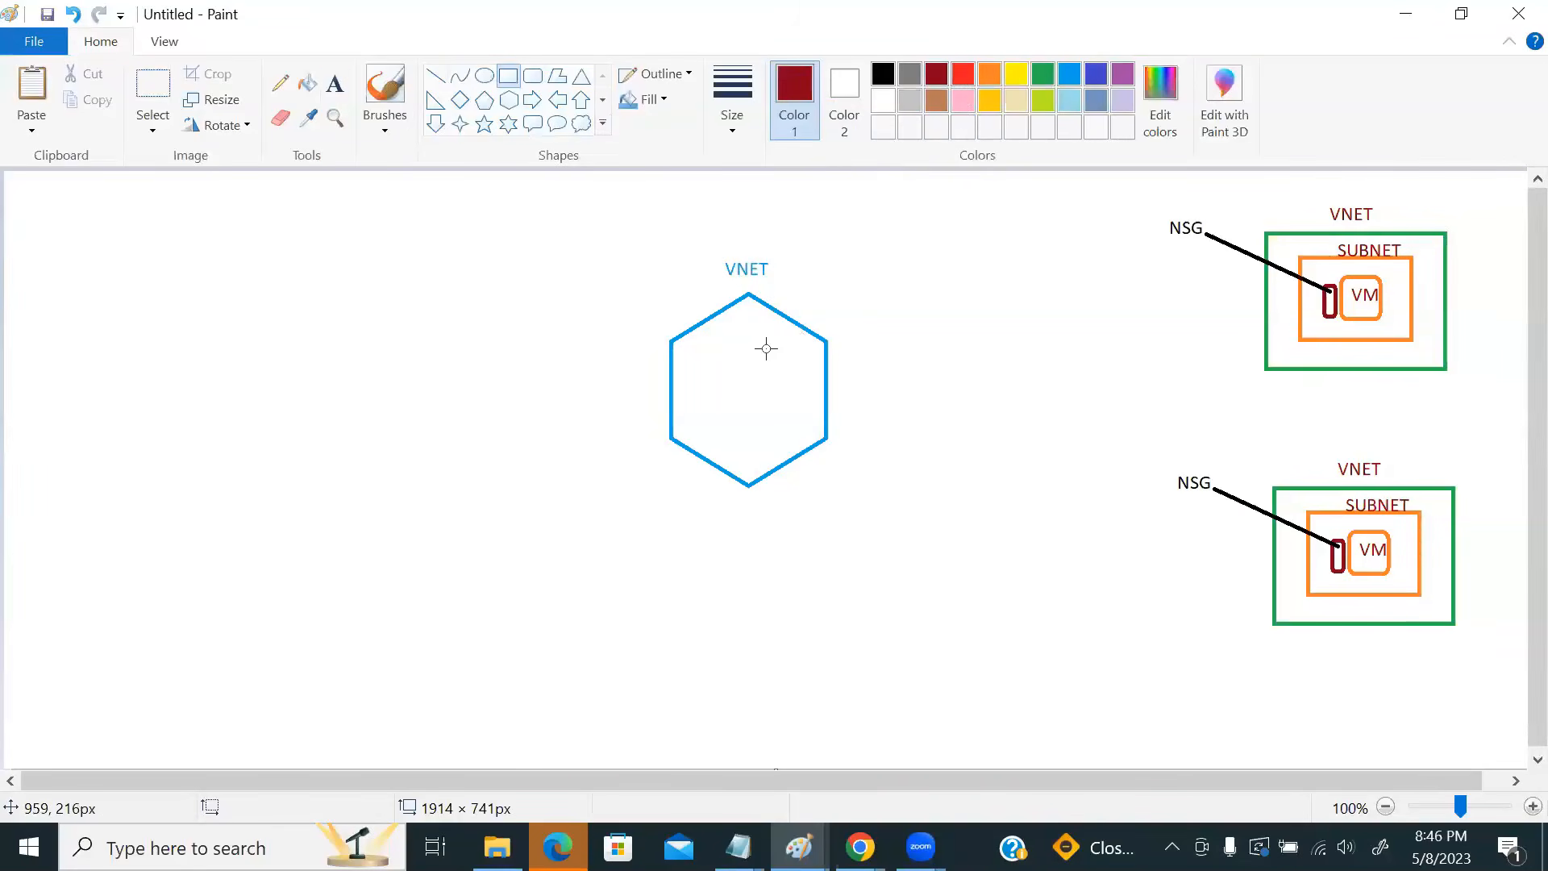
drag(701, 339, 801, 449)
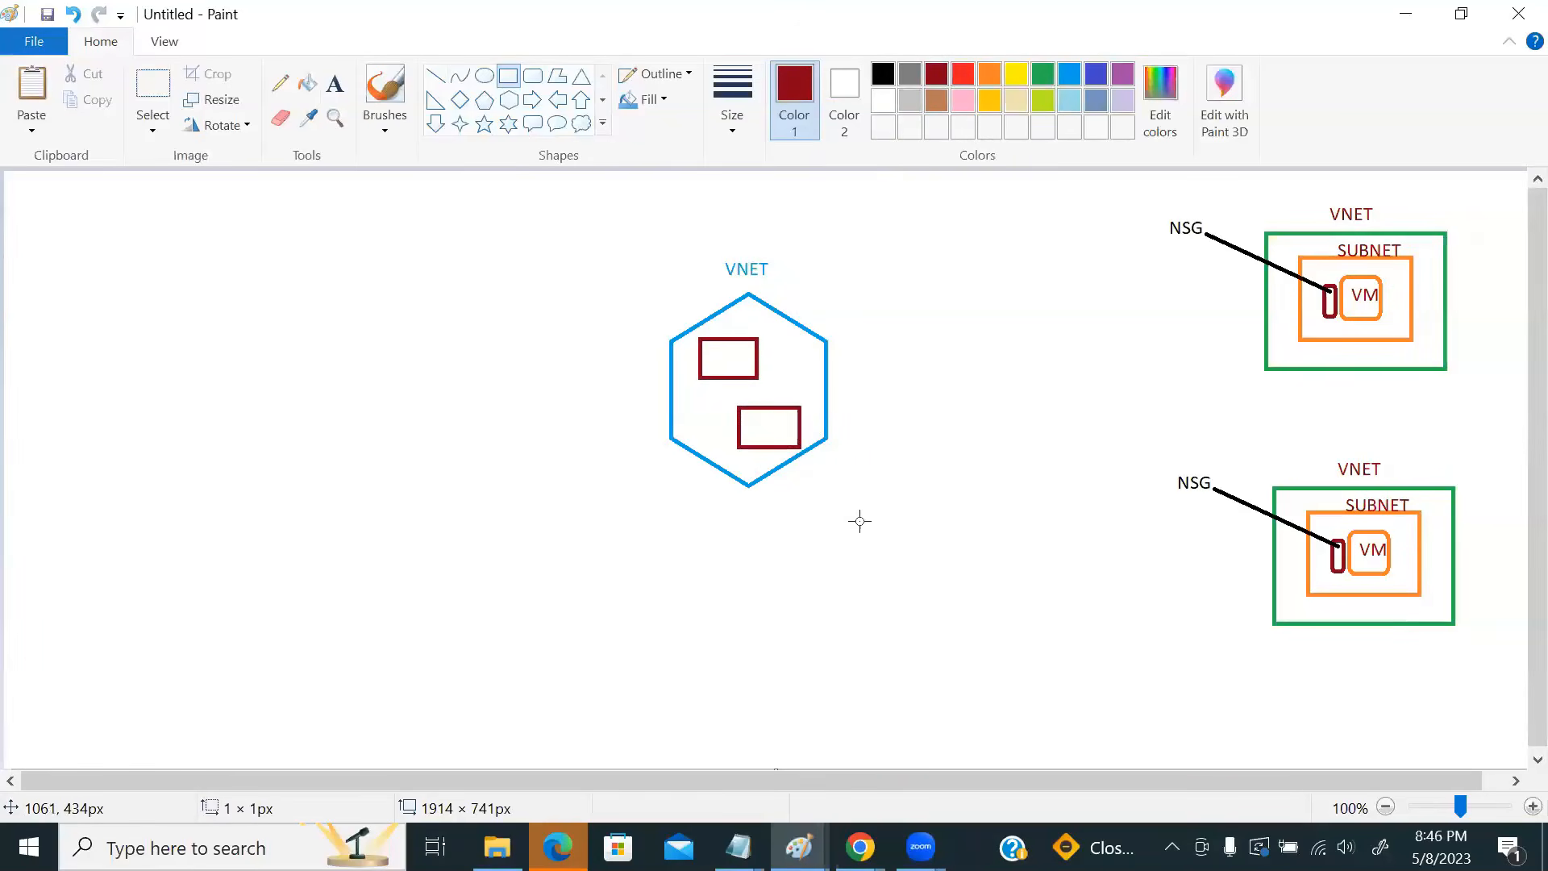
Draw a small rounded square in the upper box and a small pentagon in the lower box.
click(336, 83)
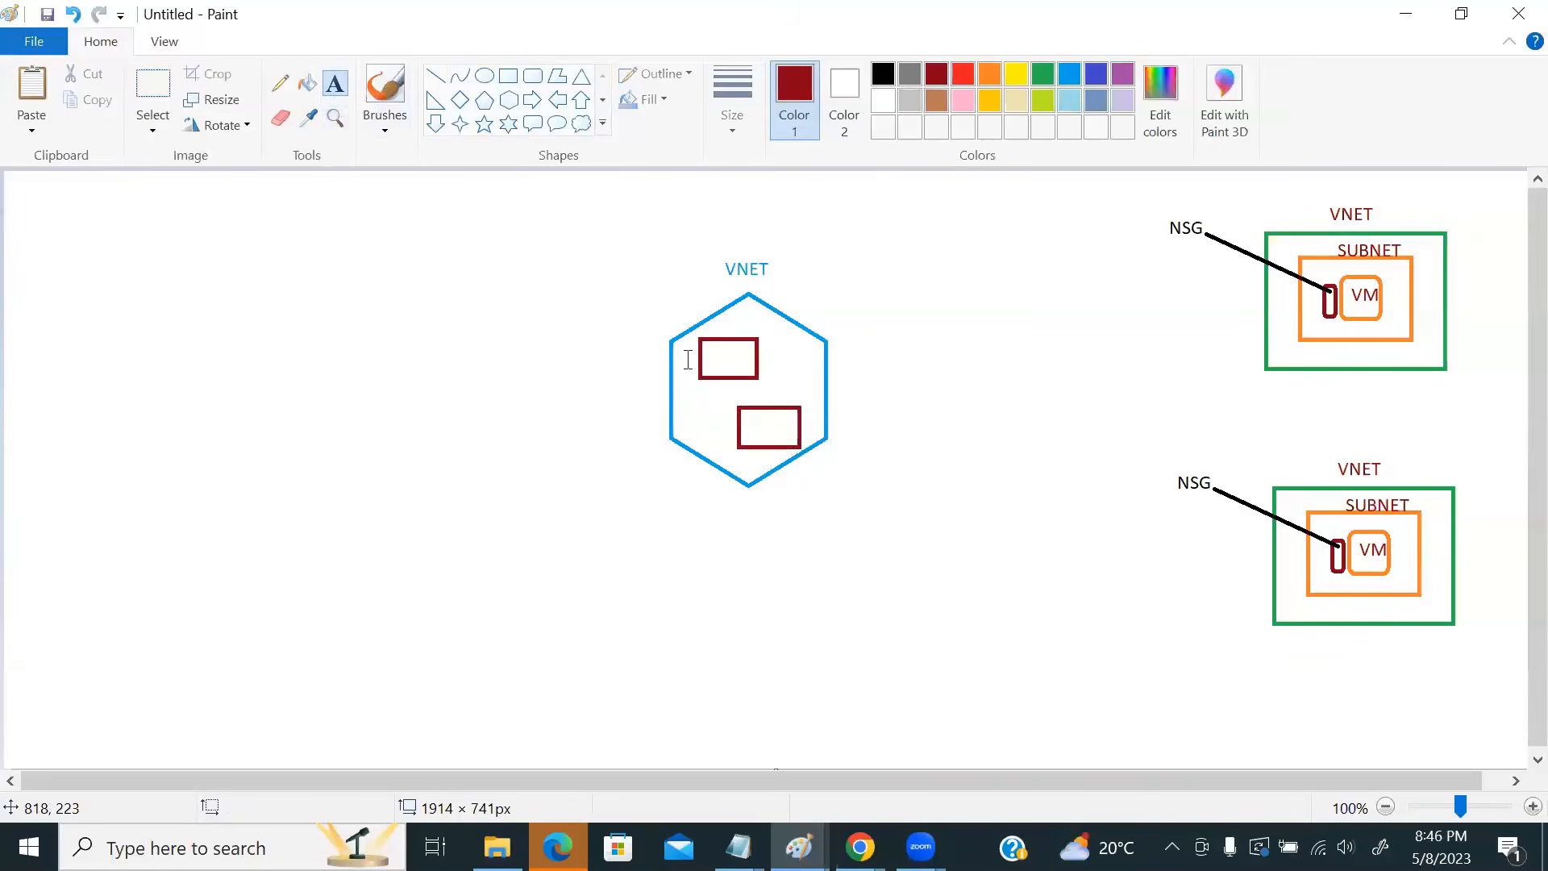
click(533, 76)
drag(719, 349, 738, 369)
click(598, 453)
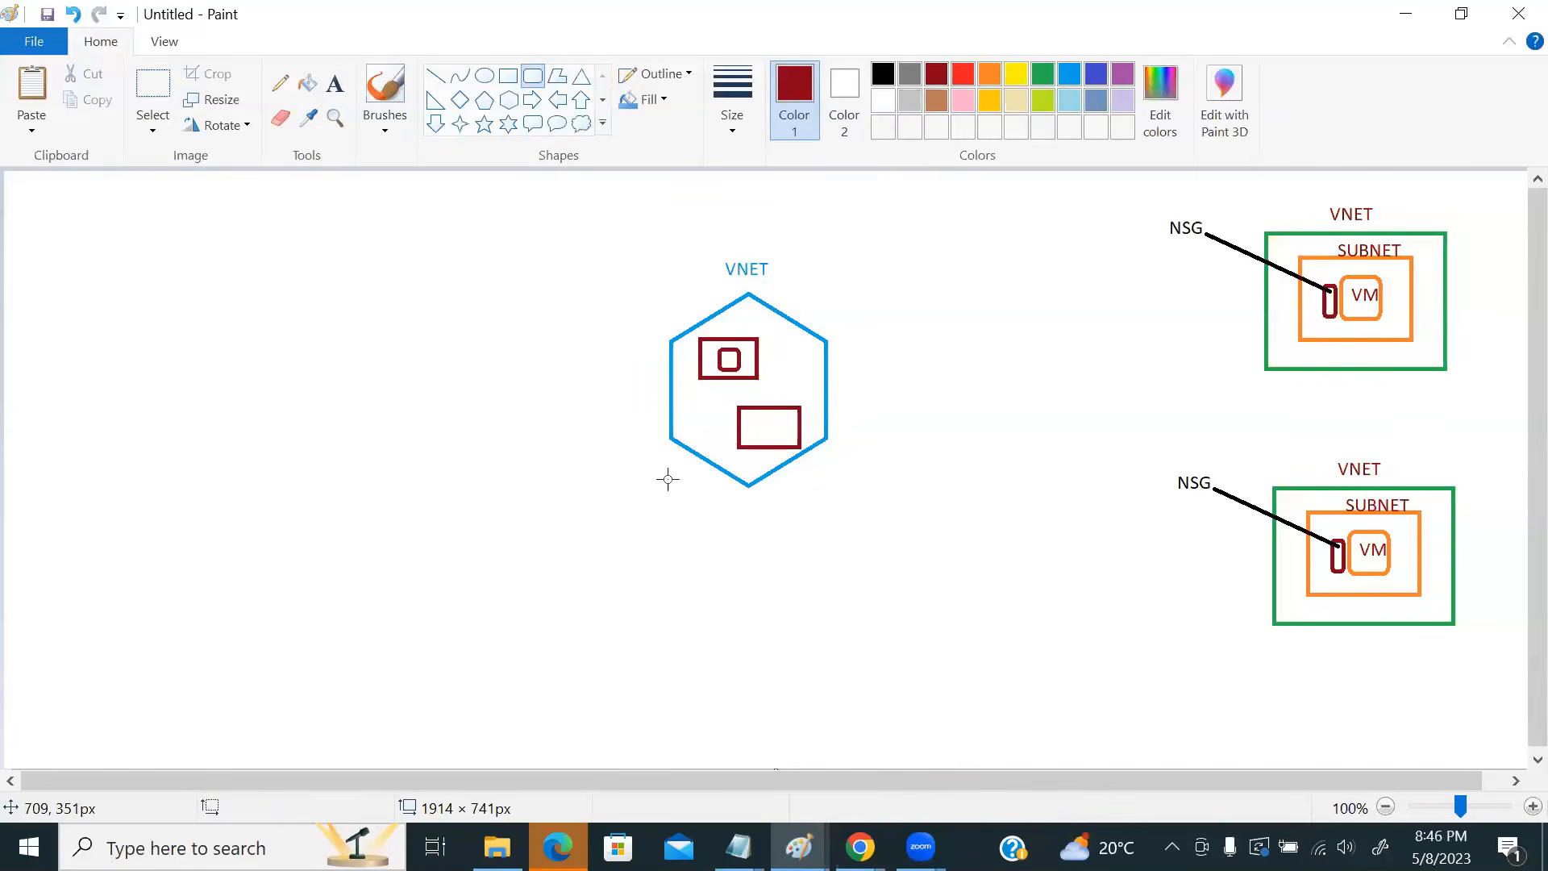
click(484, 100)
drag(762, 415, 781, 434)
Draw an orange line running up-left from the upper box.
click(436, 76)
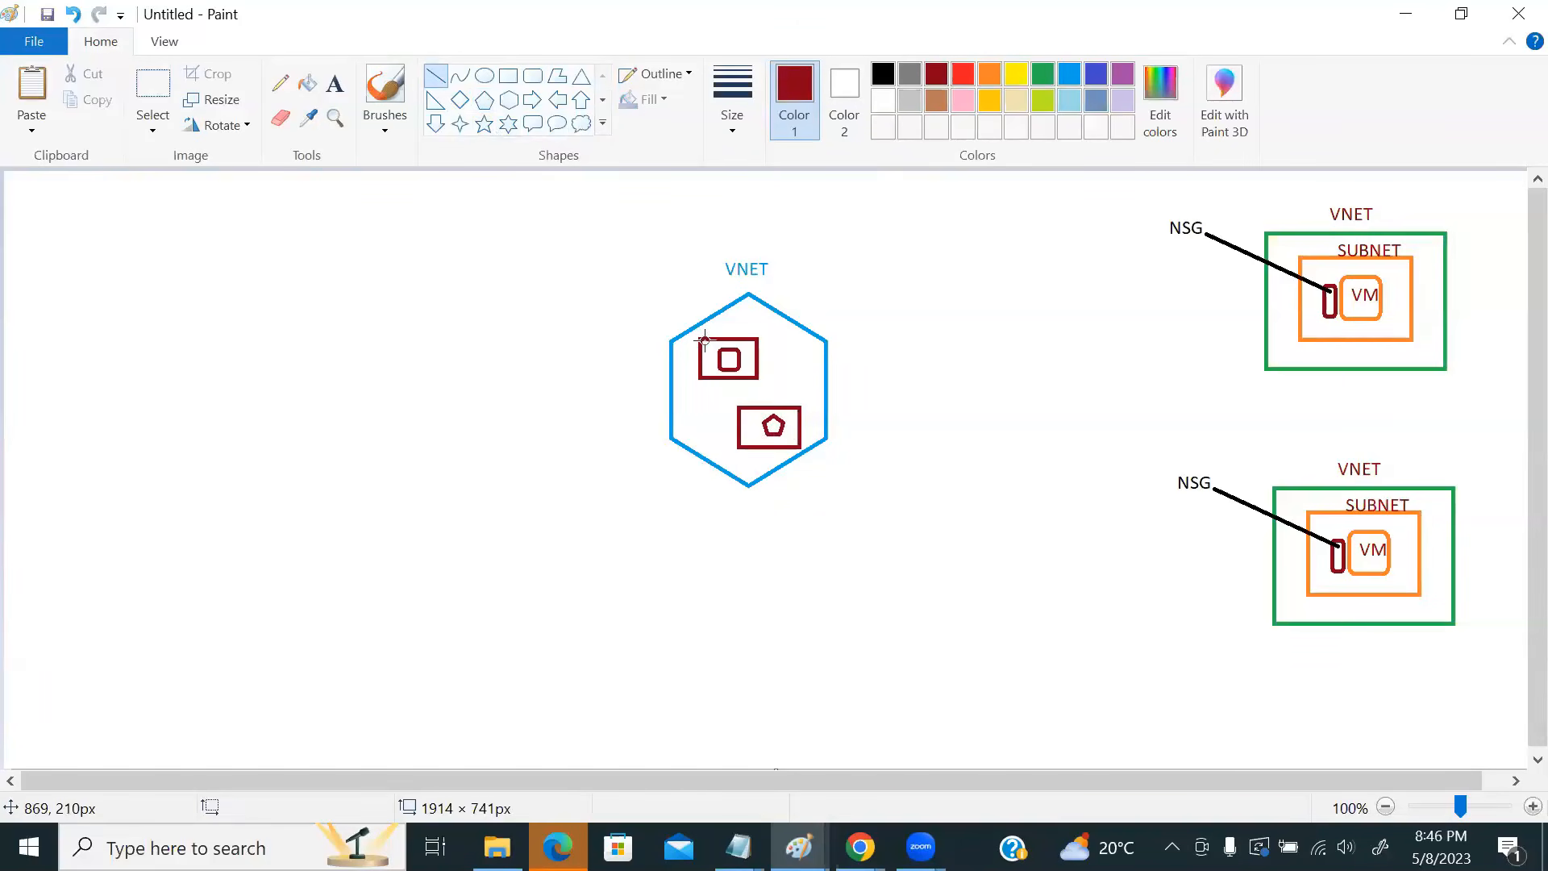
click(992, 76)
drag(709, 333, 660, 268)
Add orange 'subnet' callouts to the upper and lower boxes in the hexagon.
click(334, 83)
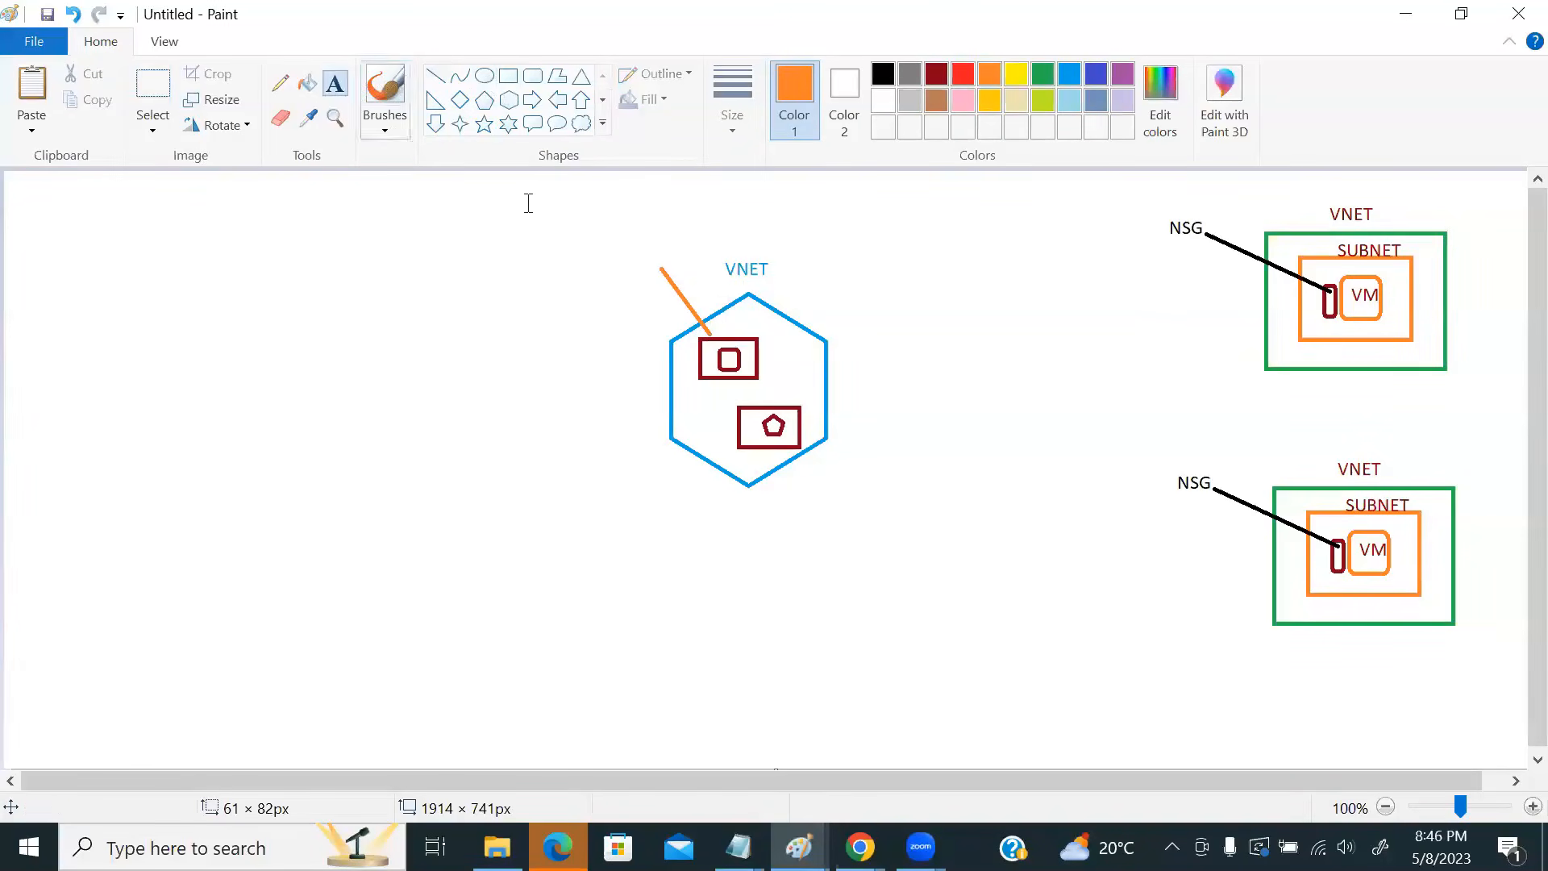
click(629, 242)
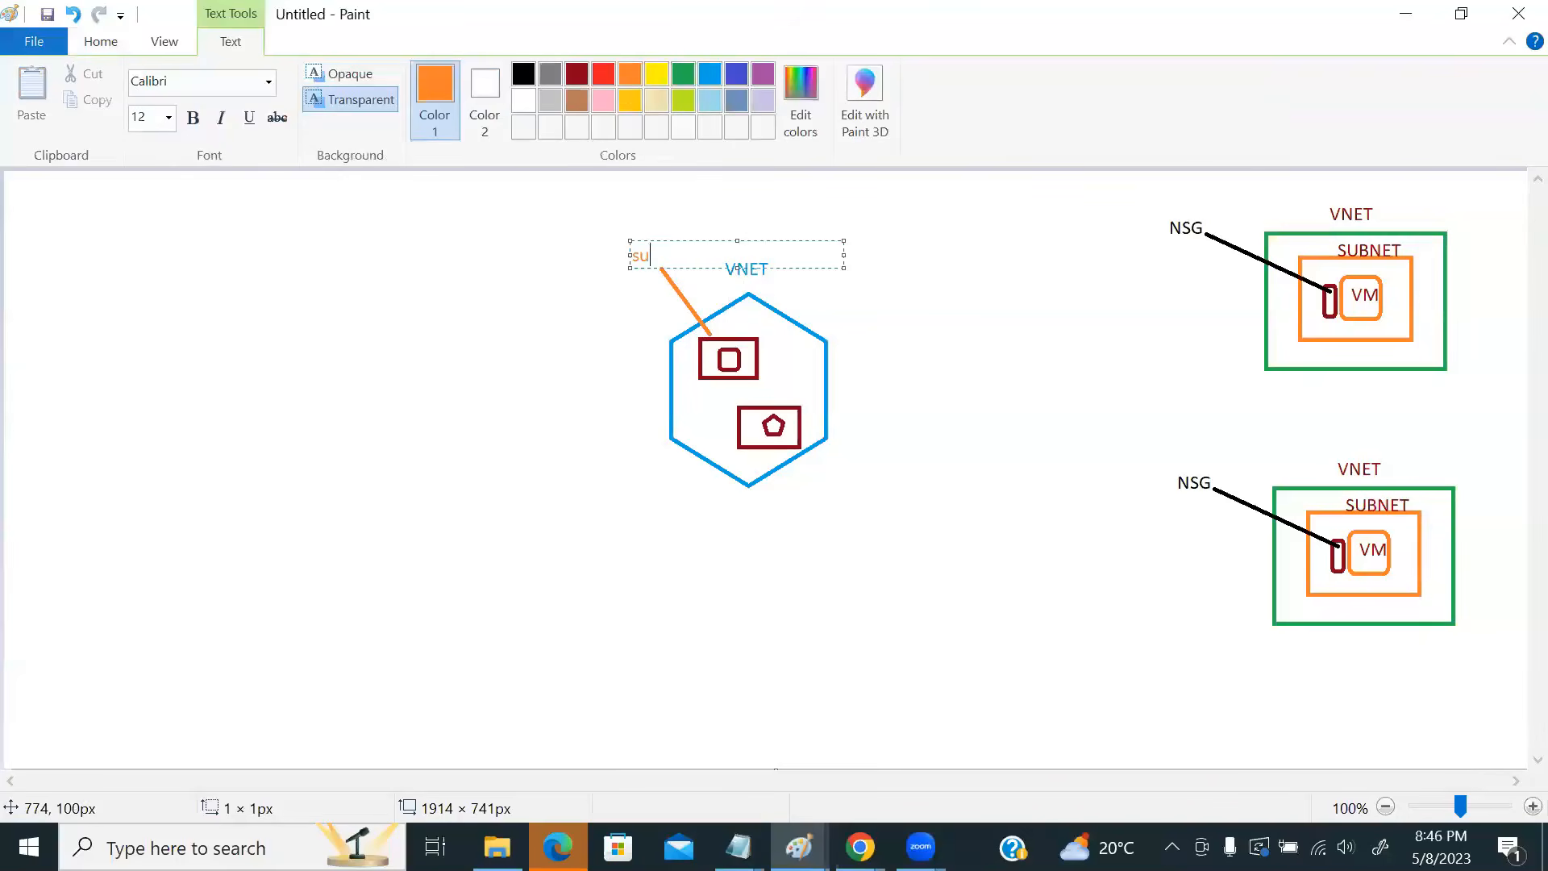
click(495, 361)
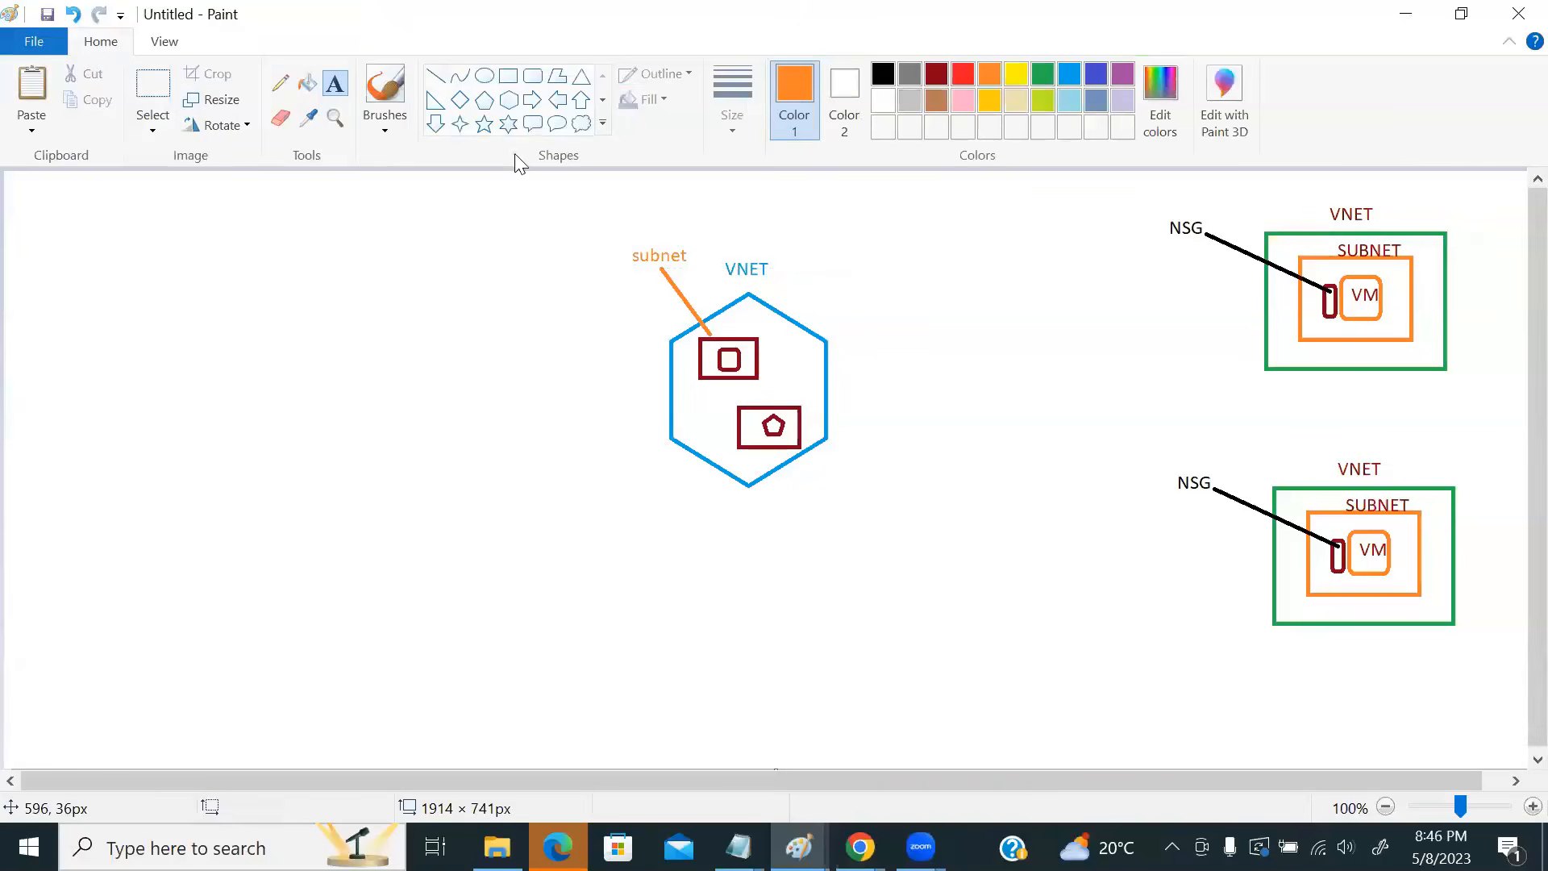
click(436, 77)
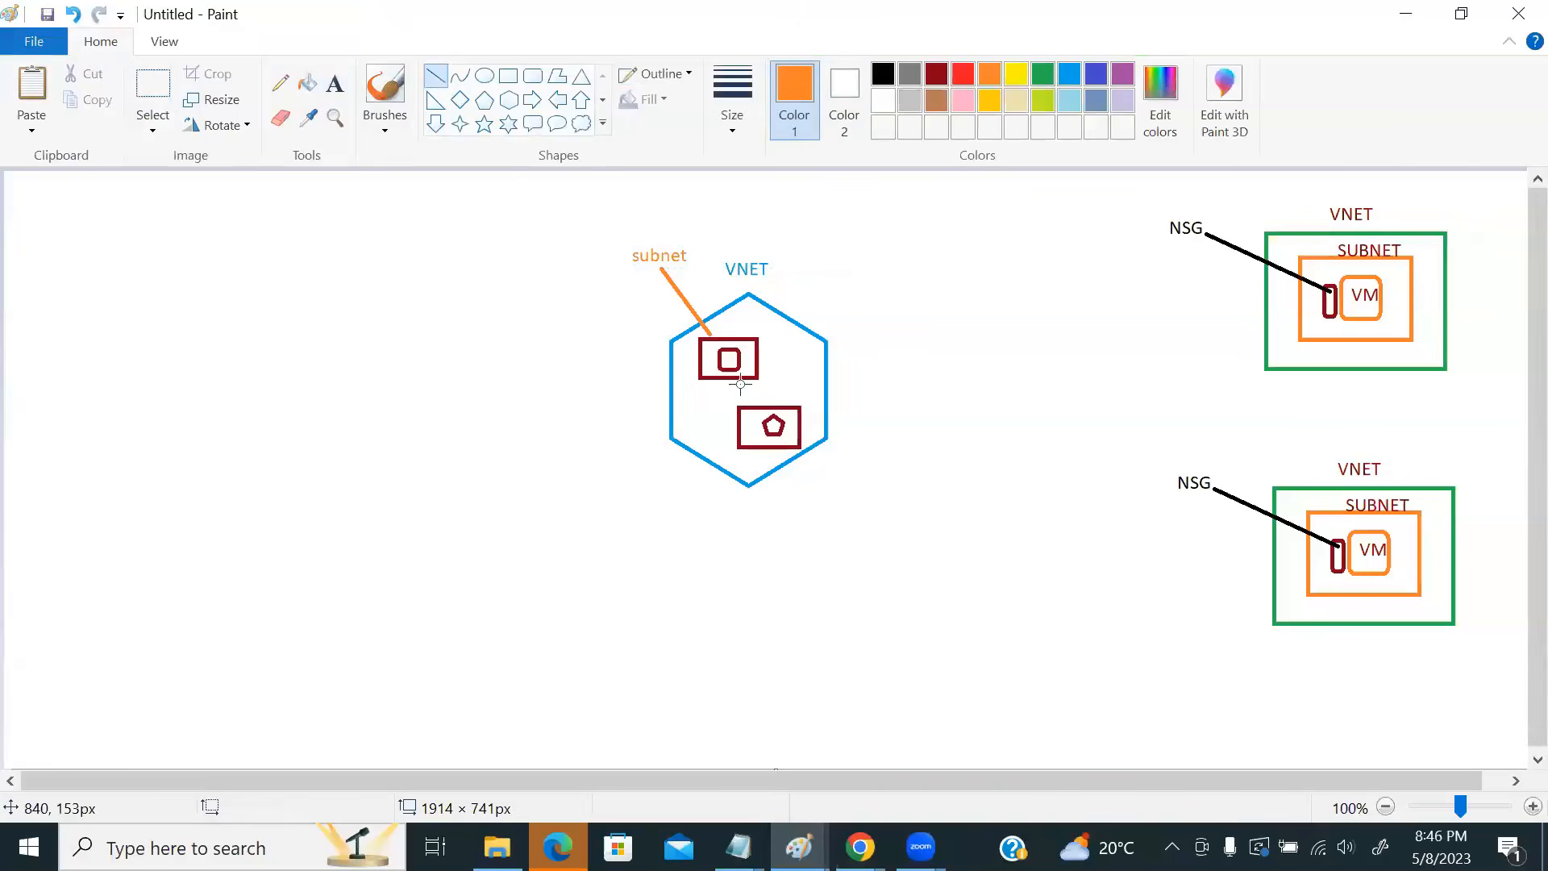
drag(794, 450, 862, 501)
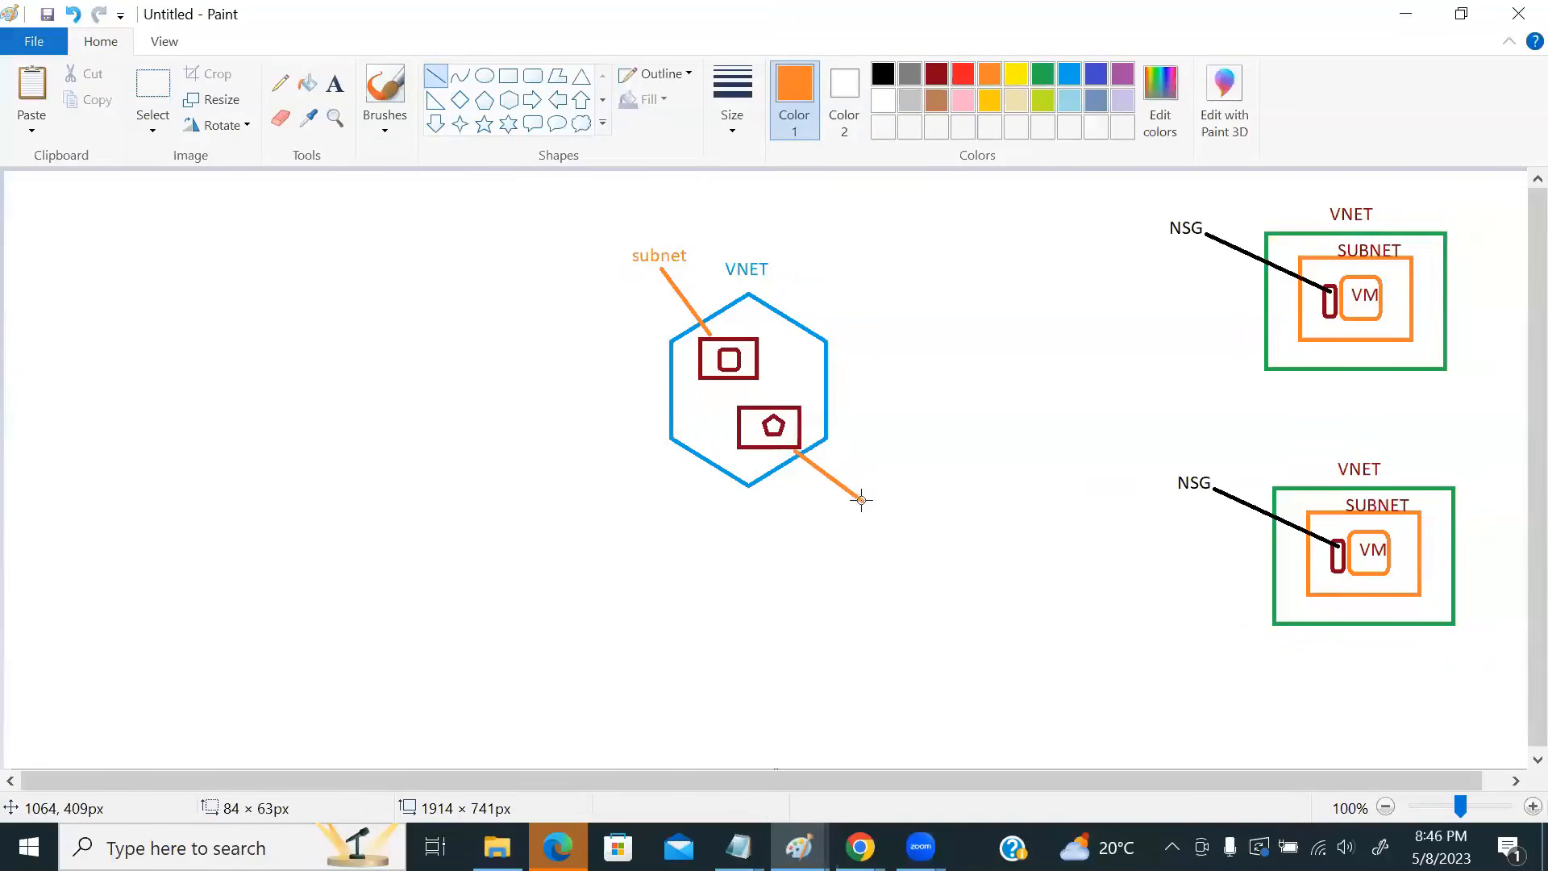
click(336, 89)
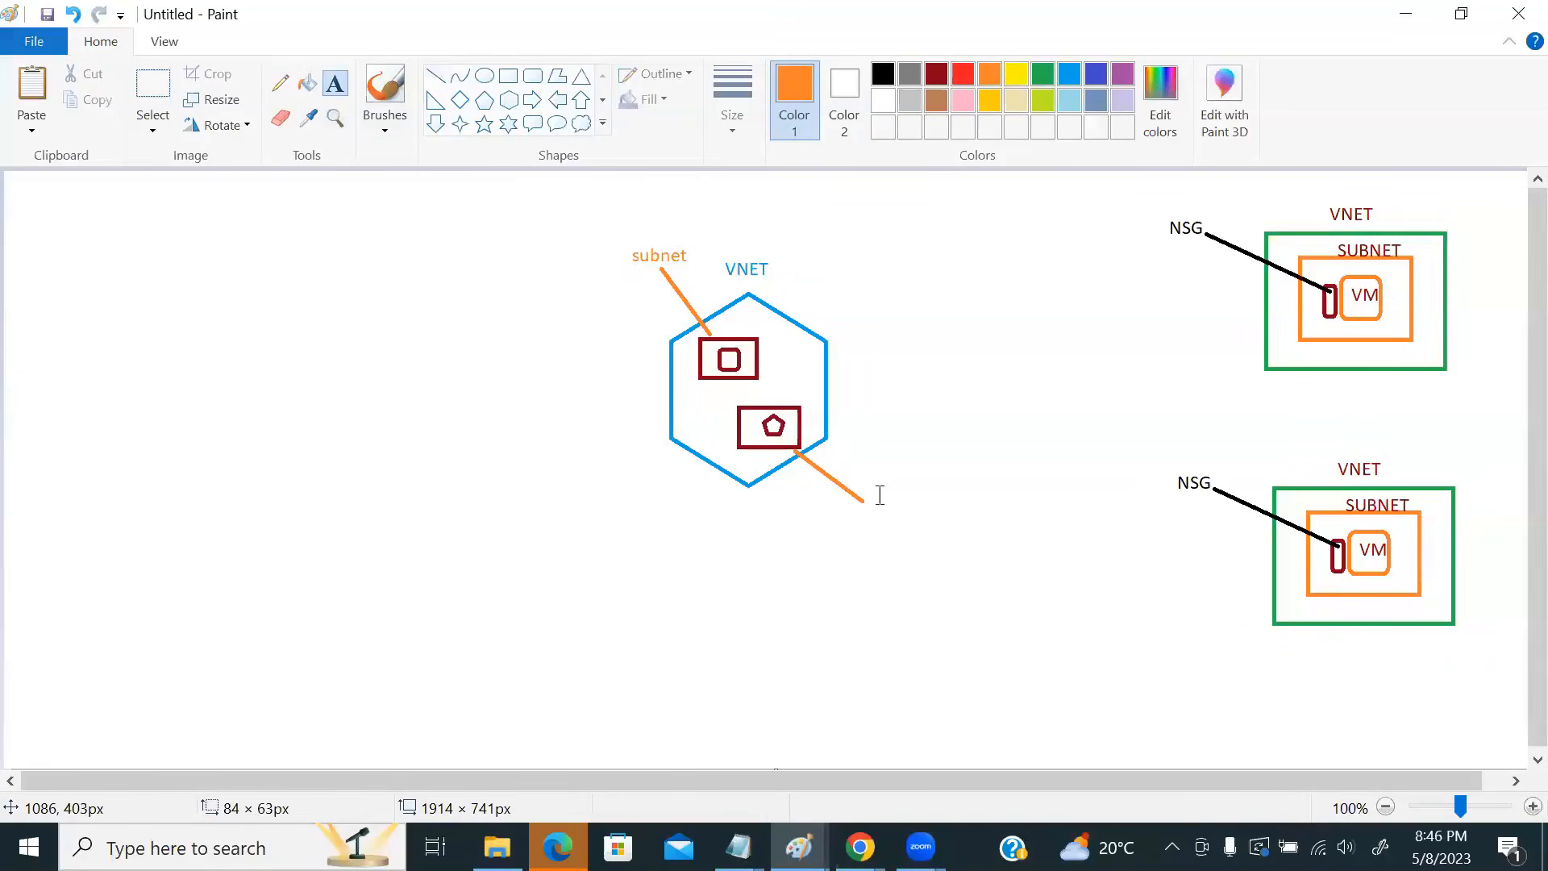
click(880, 495)
text(subnet)
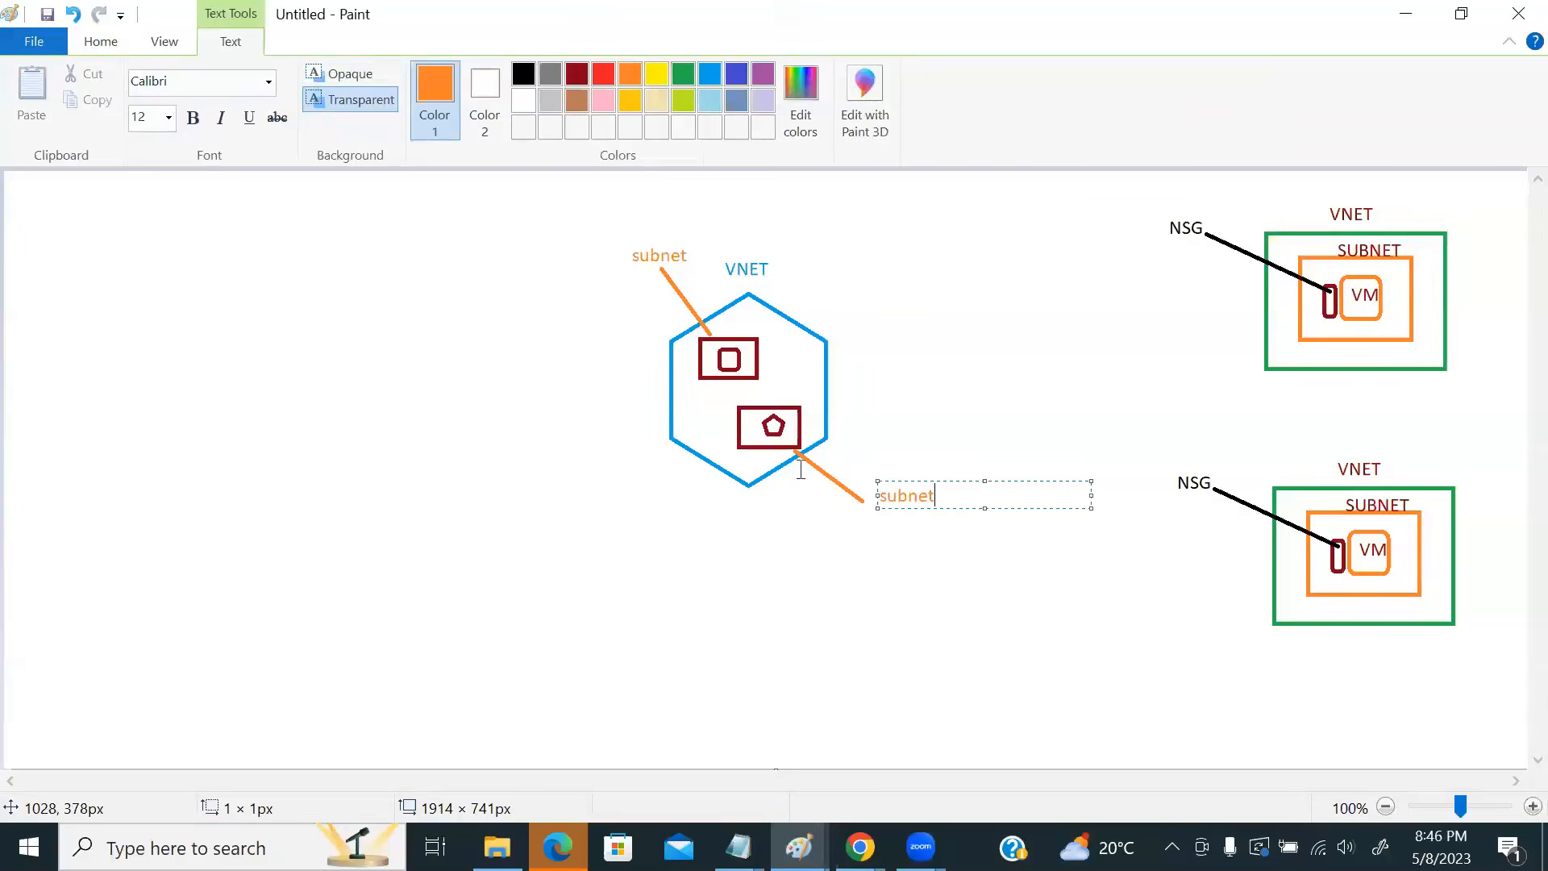
click(708, 543)
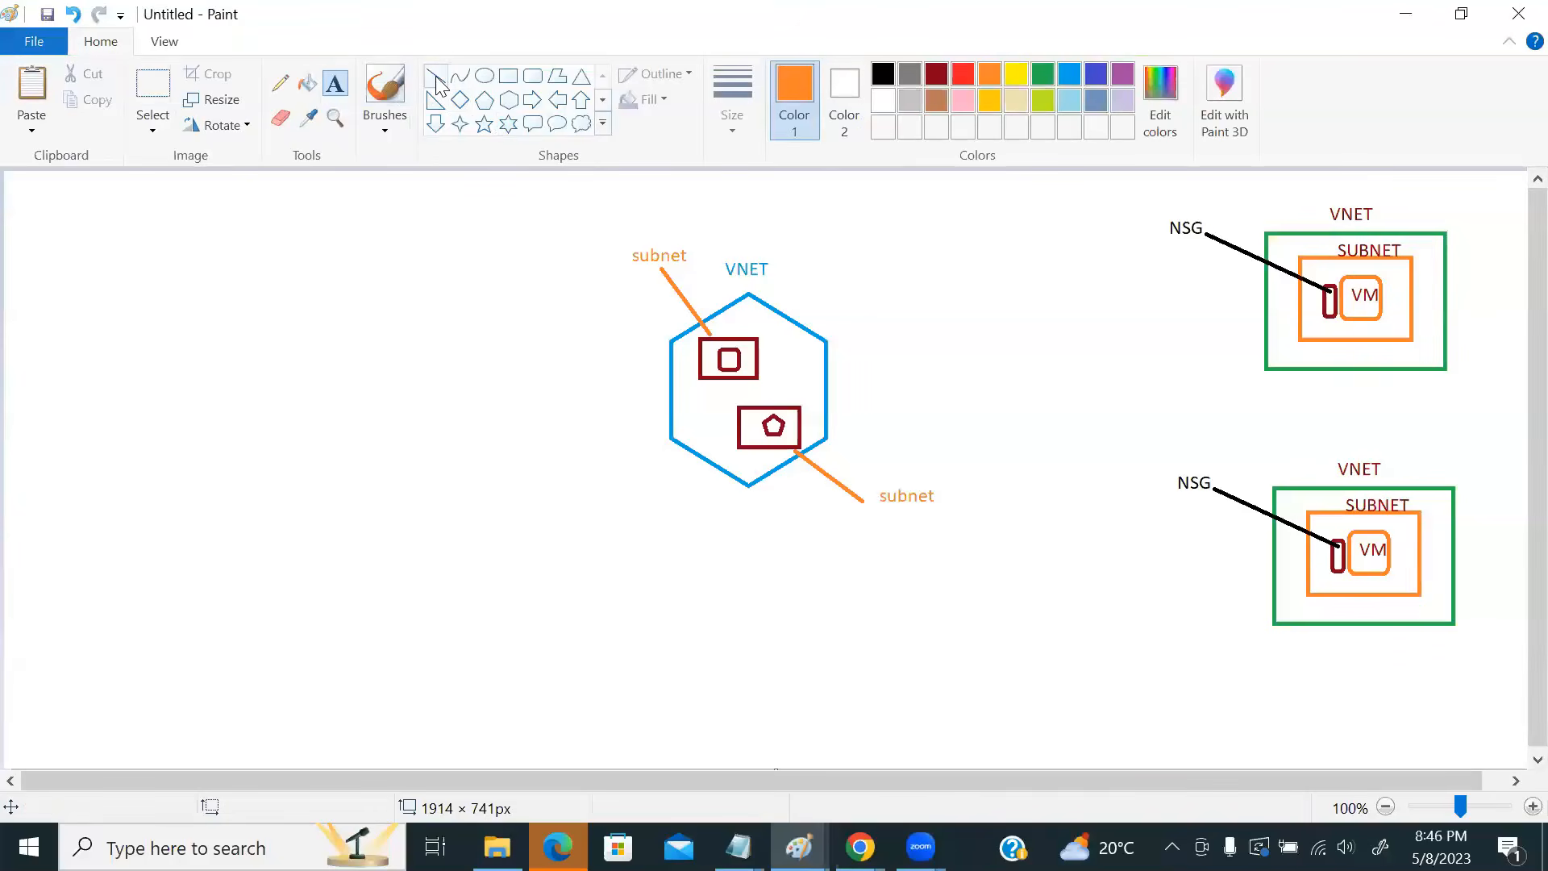
Draw a red line left from the upper box and label it VM.
click(435, 77)
click(963, 74)
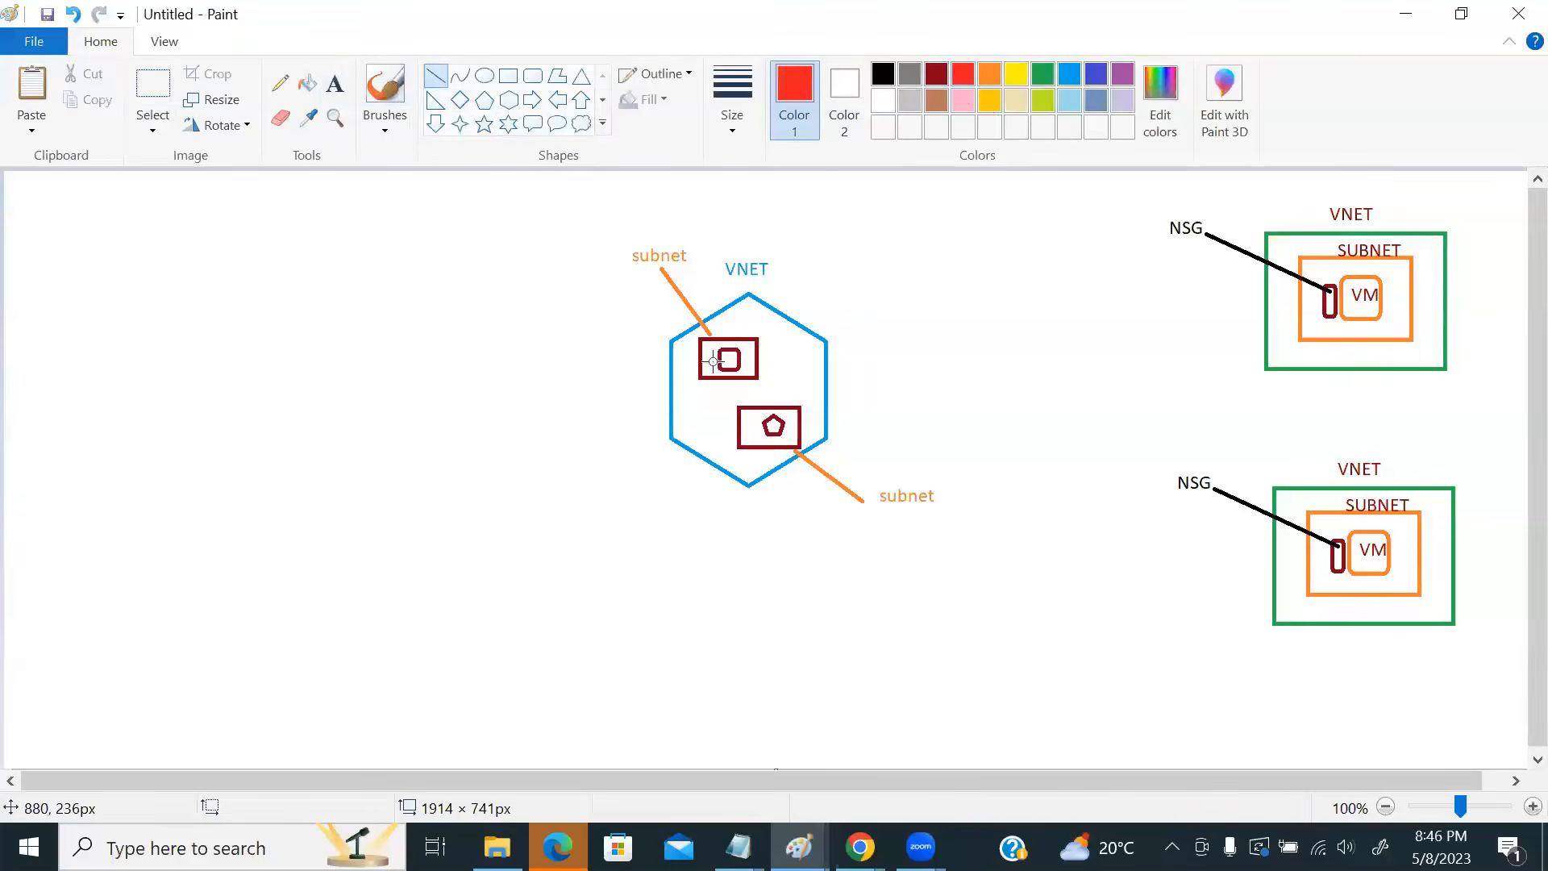
drag(720, 365, 600, 354)
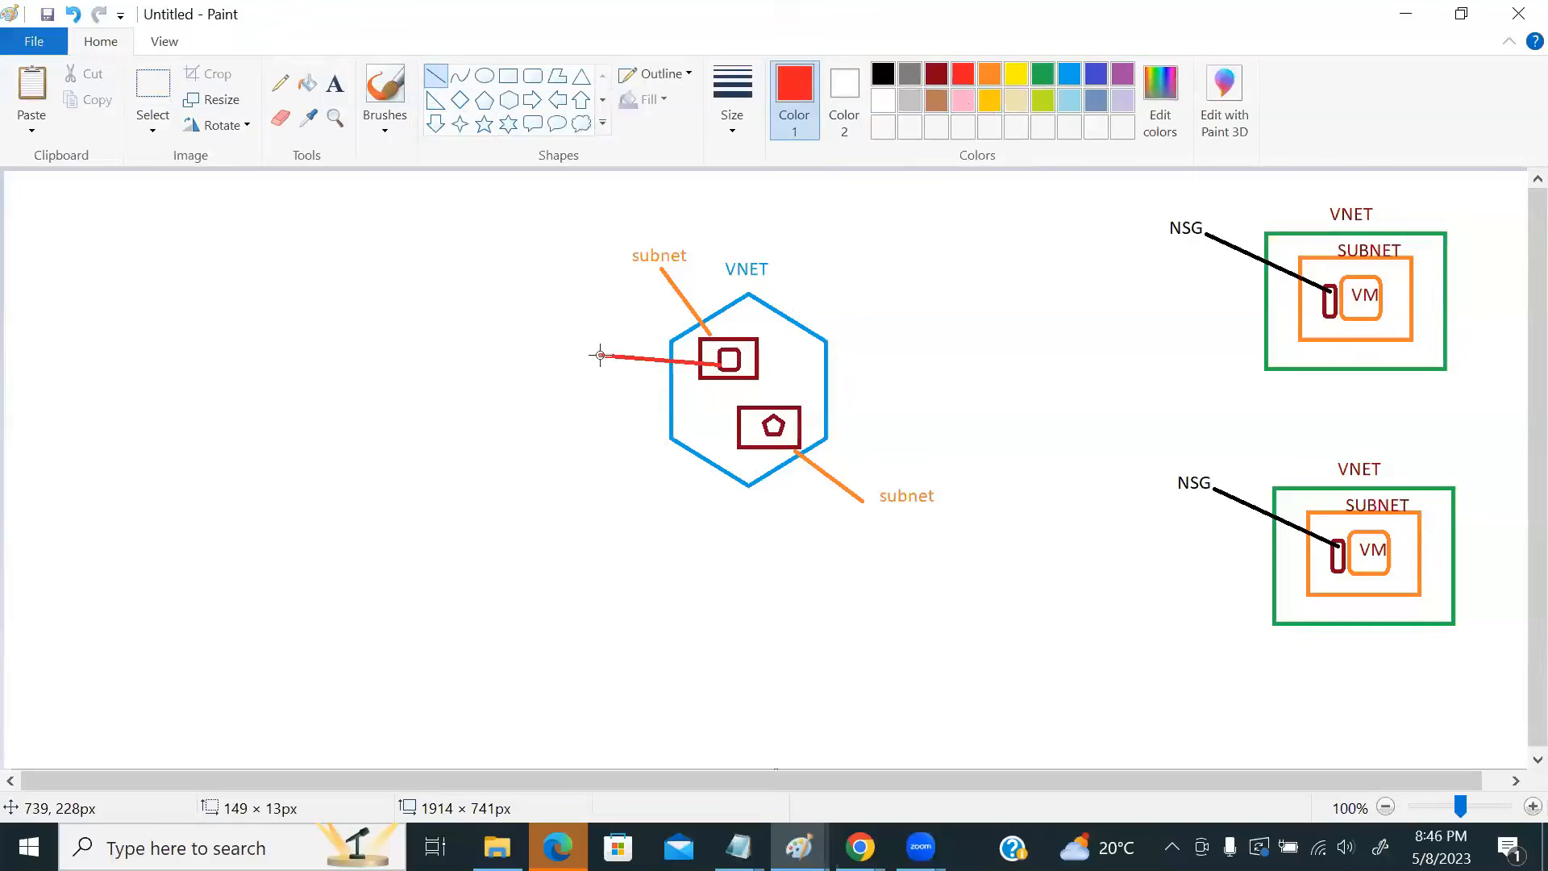
click(335, 83)
click(554, 358)
text(VM)
click(623, 578)
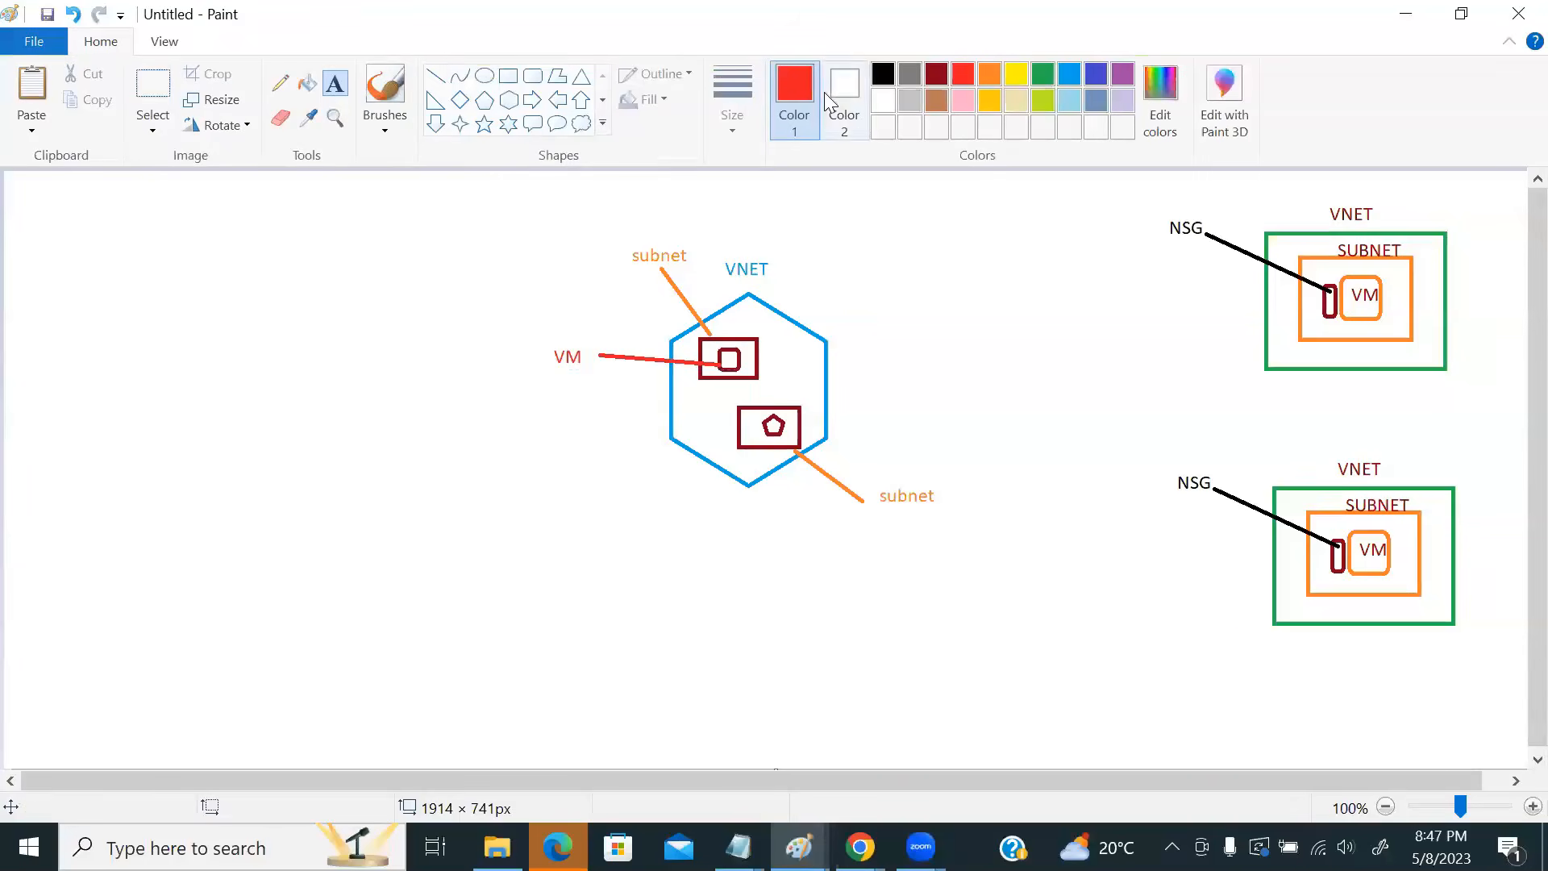
Draw a red line right from the pentagon box and label it Firewall.
click(435, 76)
drag(783, 424, 887, 404)
click(342, 84)
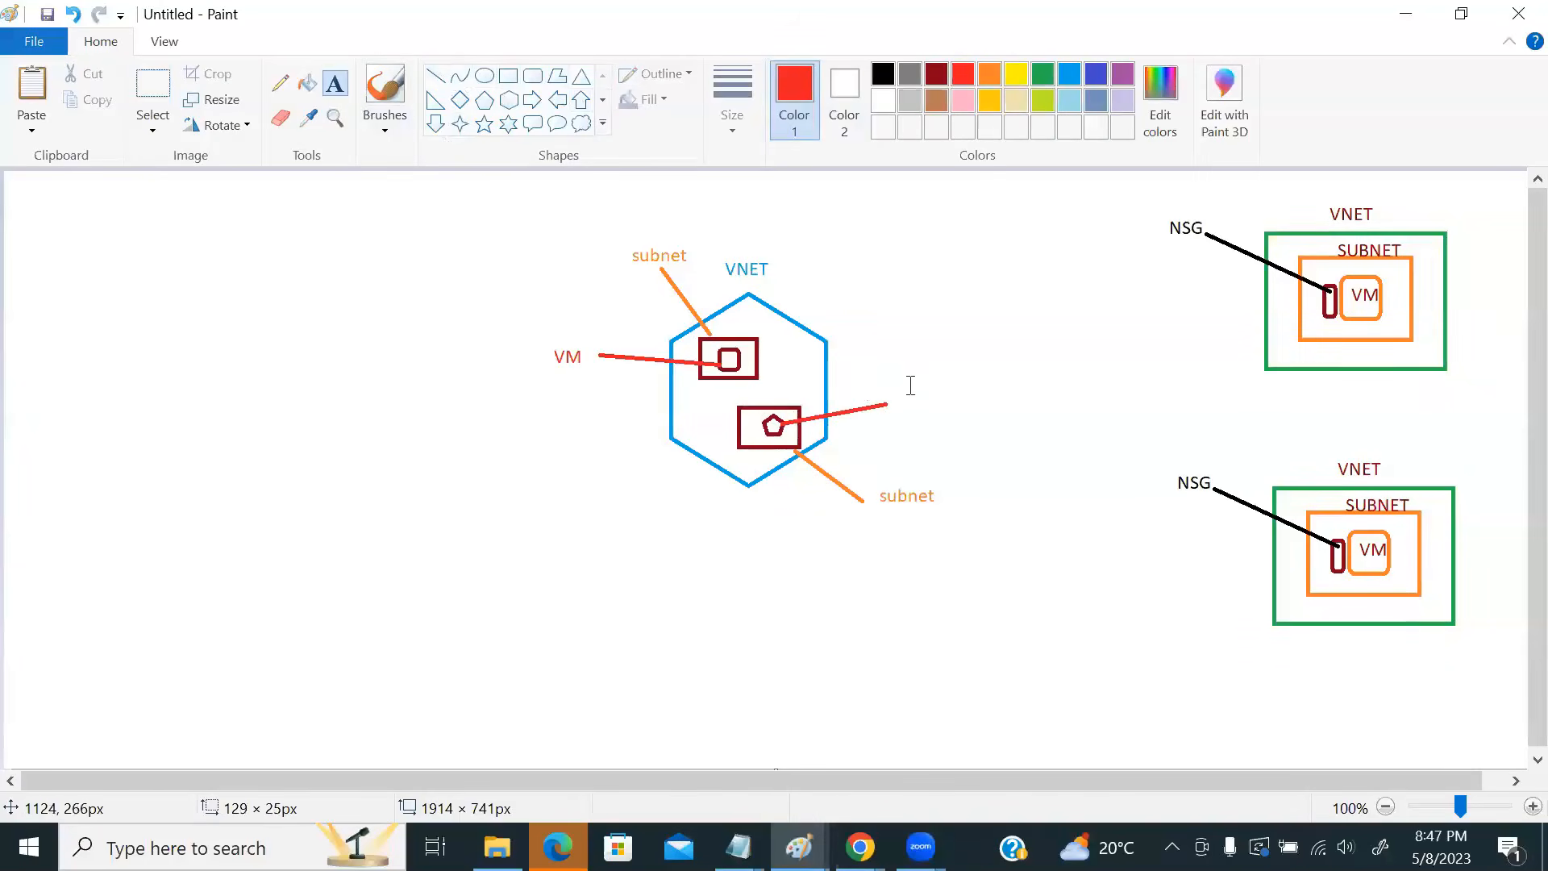
click(902, 400)
text(Azure)
key(BackSpace)
key(BackSpace)
key(BackSpace)
key(BackSpace)
text(fIREWALL)
key(BackSpace)
key(BackSpace)
key(BackSpace)
key(BackSpace)
key(BackSpace)
key(BackSpace)
key(BackSpace)
key(BackSpace)
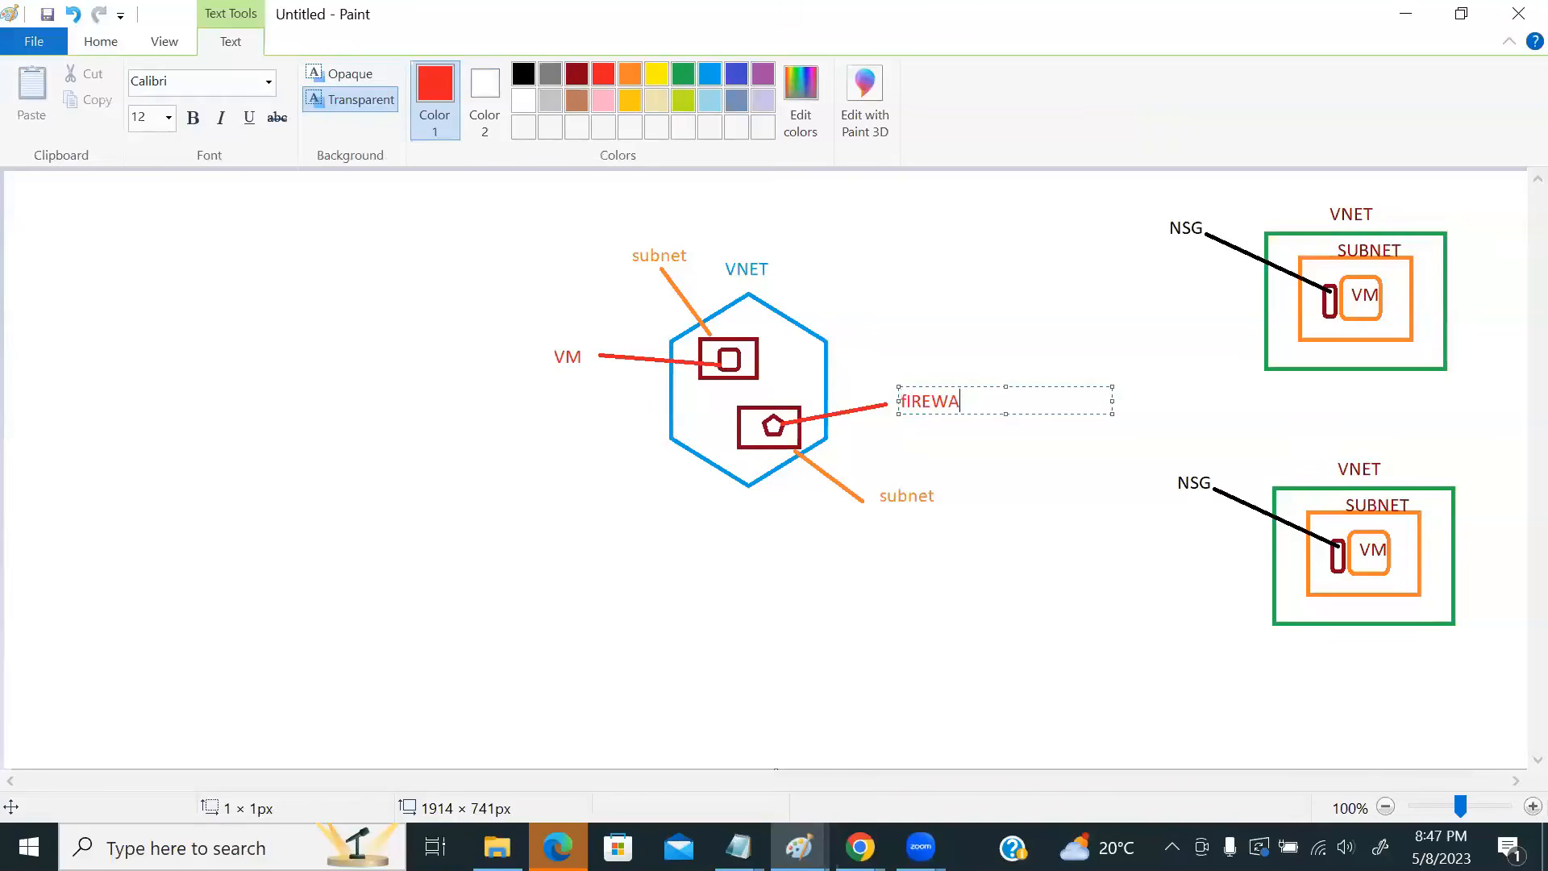
text(Firewall)
click(708, 549)
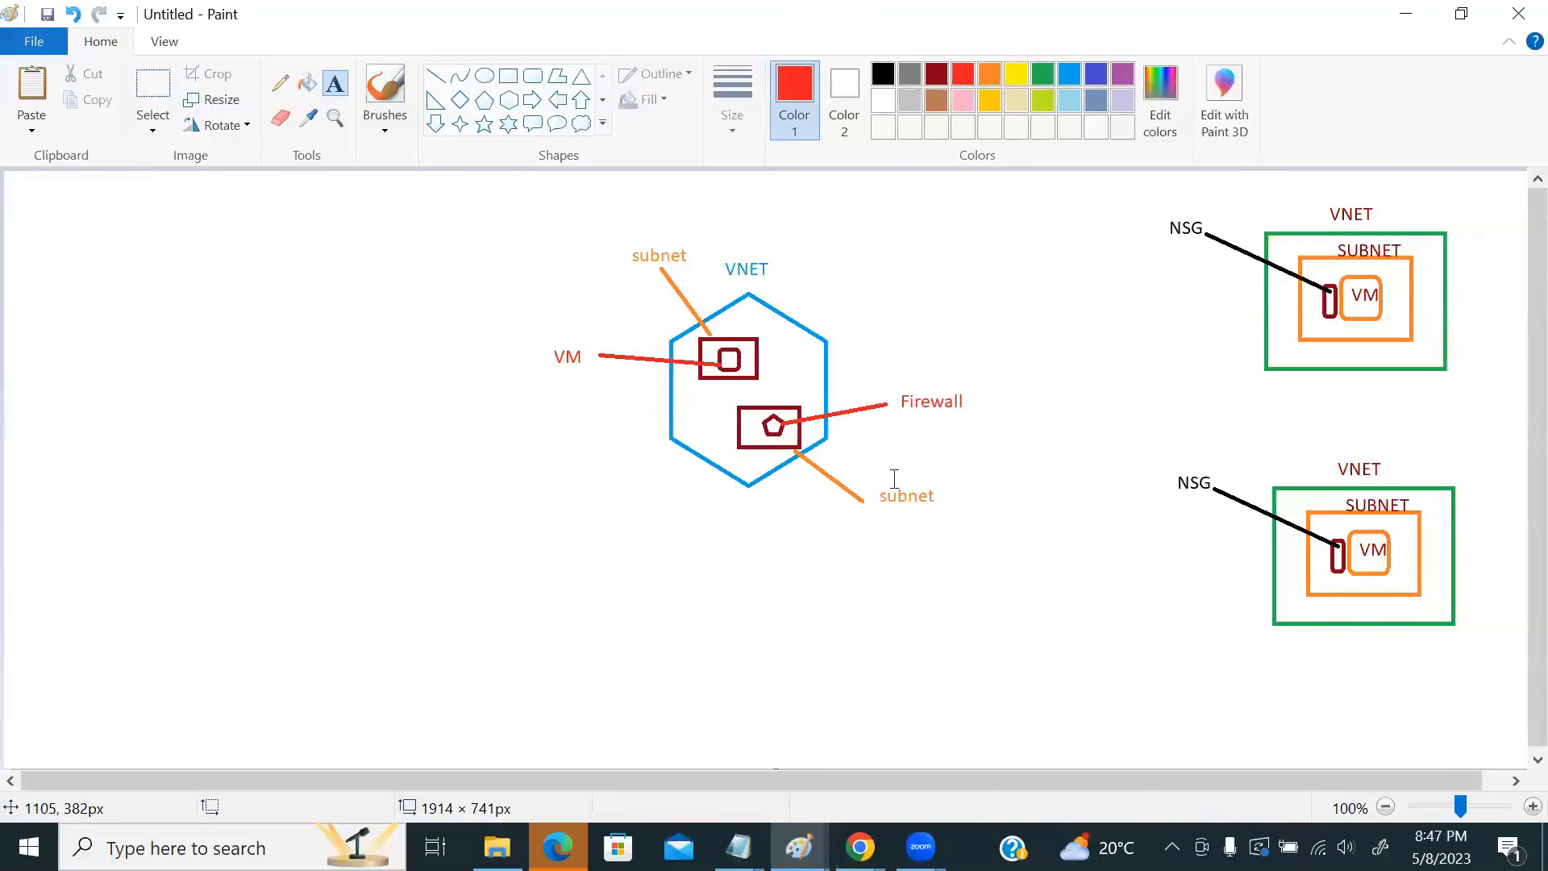
Draw a light turquoise cloud callout at the lower left of the canvas.
click(581, 124)
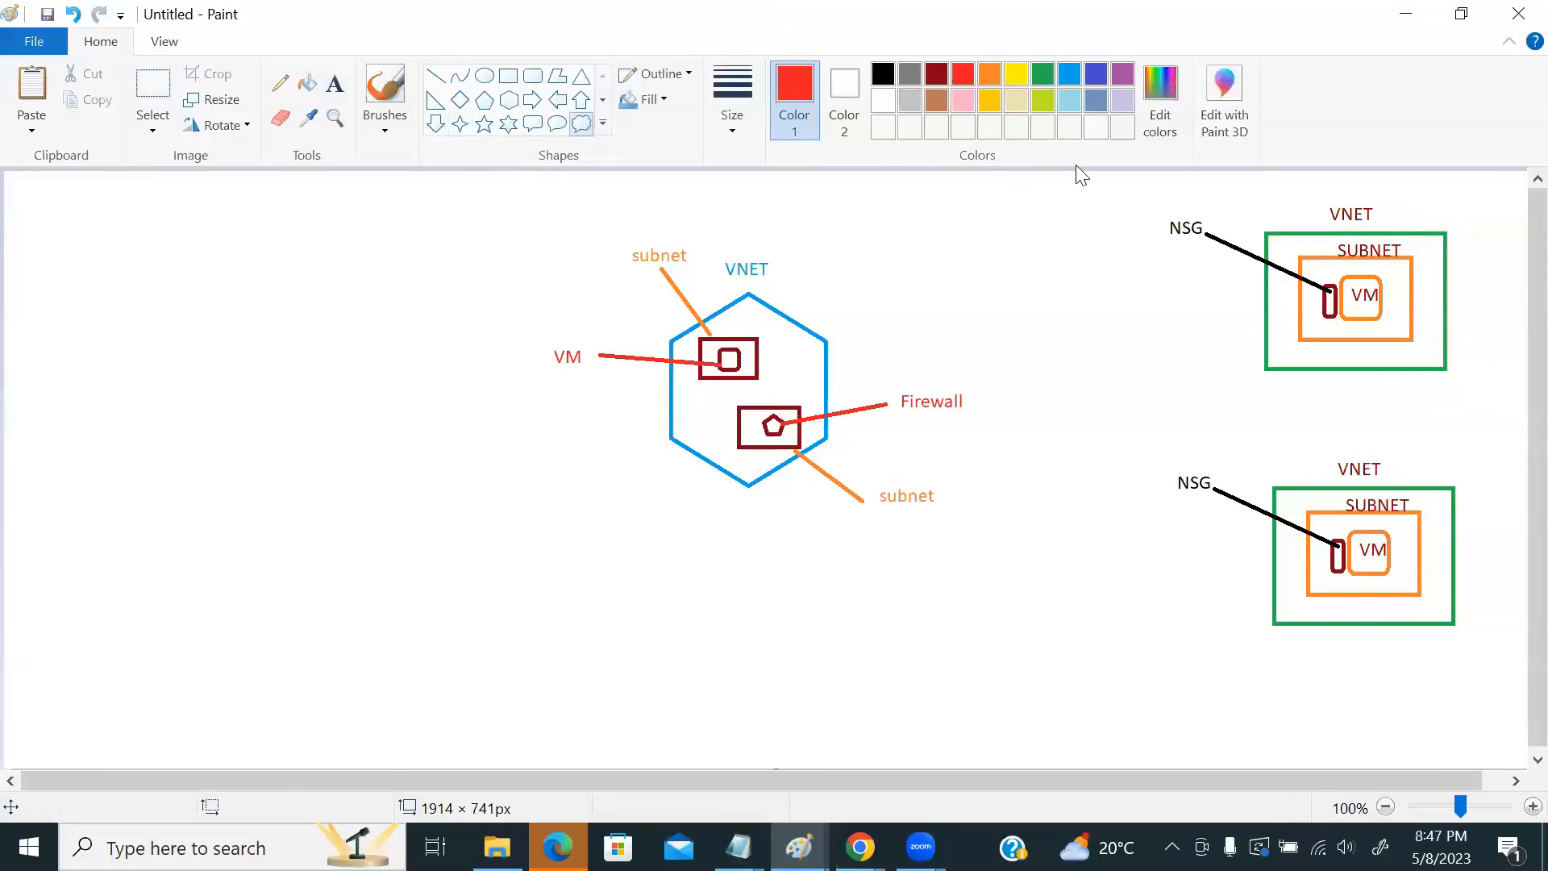
click(1070, 100)
drag(98, 587, 235, 734)
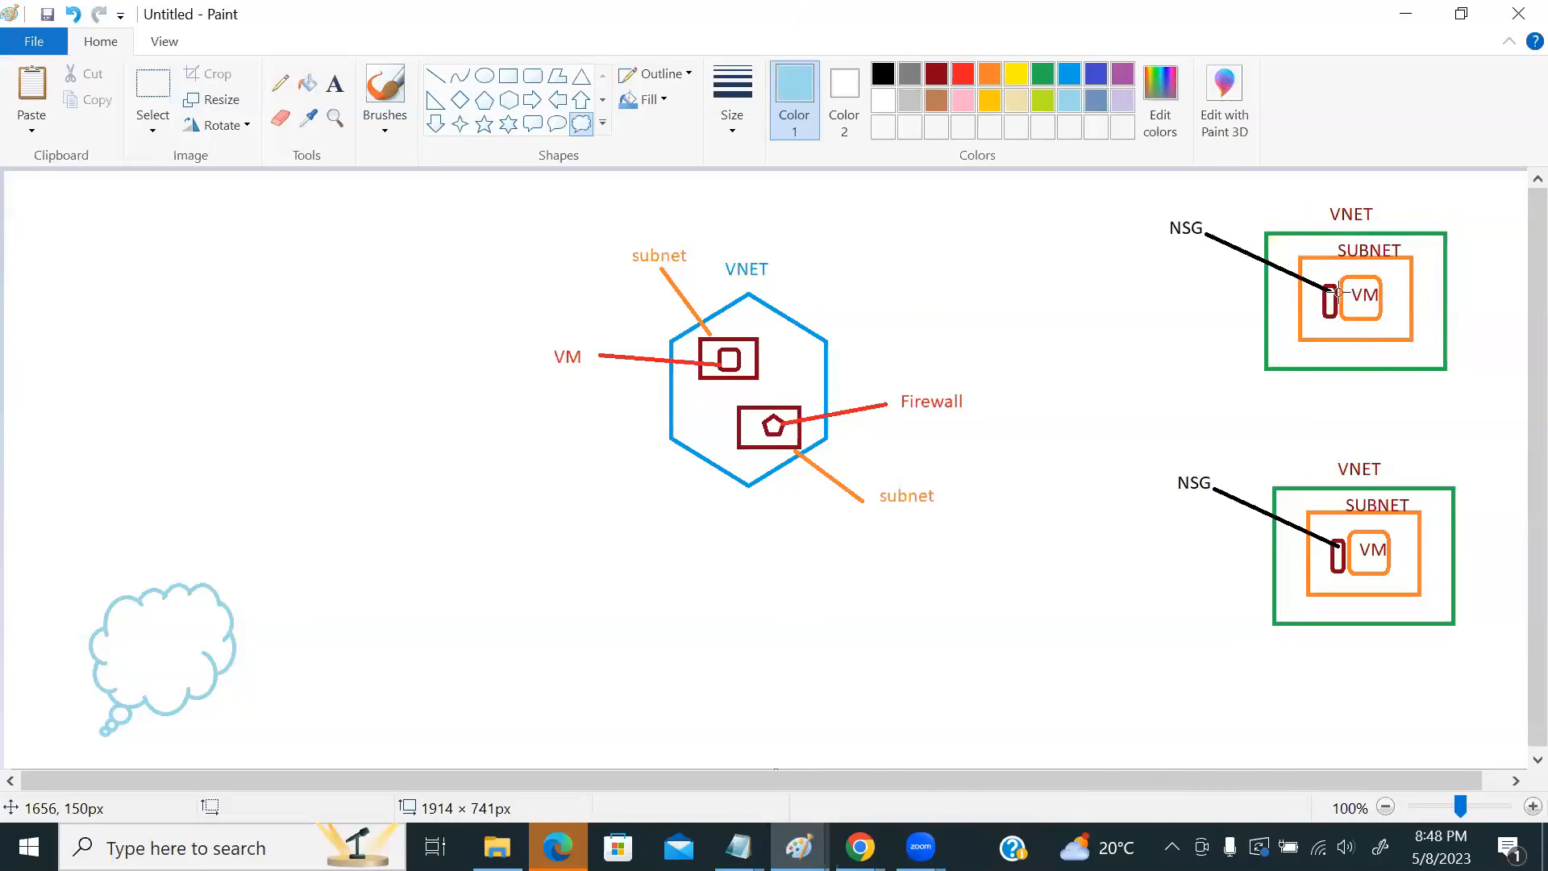
Sketch pencil strokes from the upper NSG box to the cloud and to the firewall box.
click(280, 82)
mouse_move(1319, 297)
mouse_down()
mouse_move(1110, 242)
mouse_move(681, 196)
mouse_move(288, 369)
mouse_move(162, 526)
mouse_up()
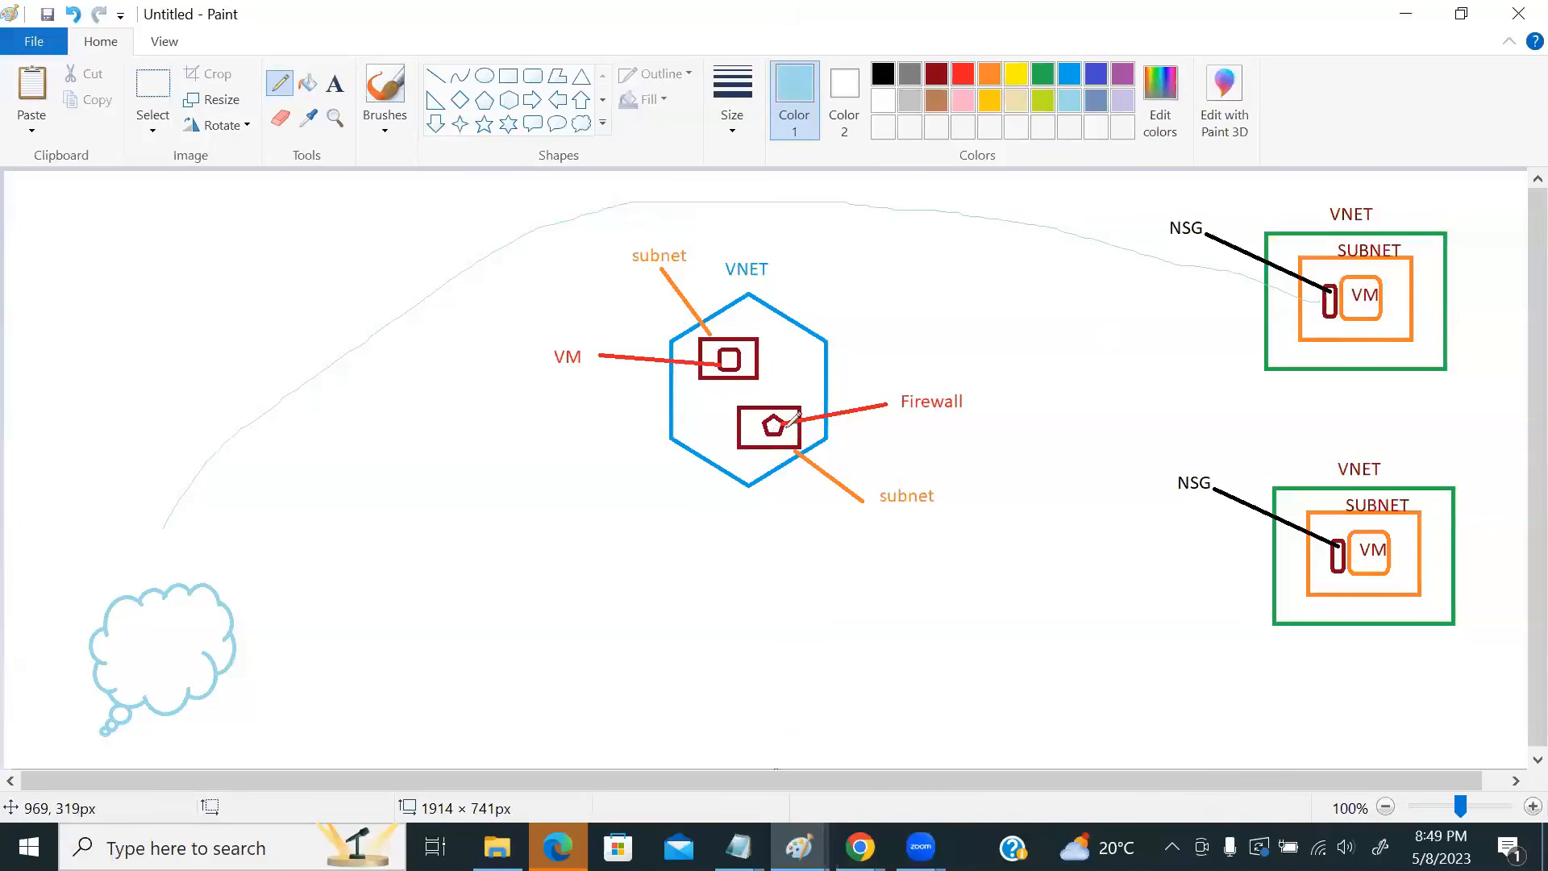
mouse_move(1262, 292)
mouse_down()
mouse_move(1088, 321)
mouse_move(774, 429)
mouse_up()
Undo the freehand strokes and draw indigo lines from the hexagon to both VNET boxes.
key(ctrl+z)
key(ctrl+z)
click(436, 76)
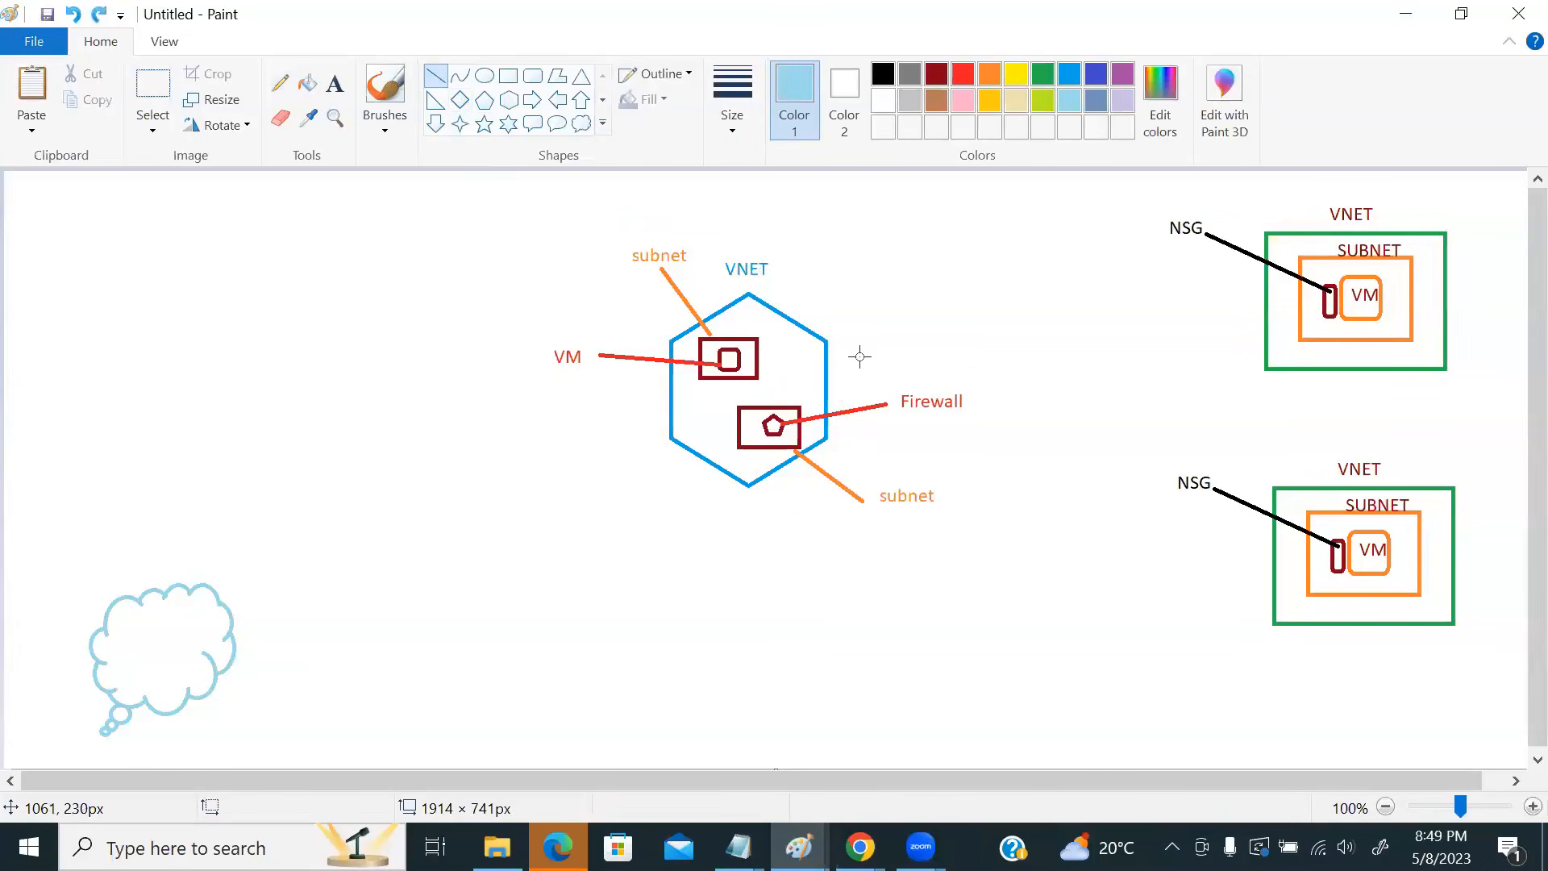
click(1097, 75)
drag(851, 364, 1194, 275)
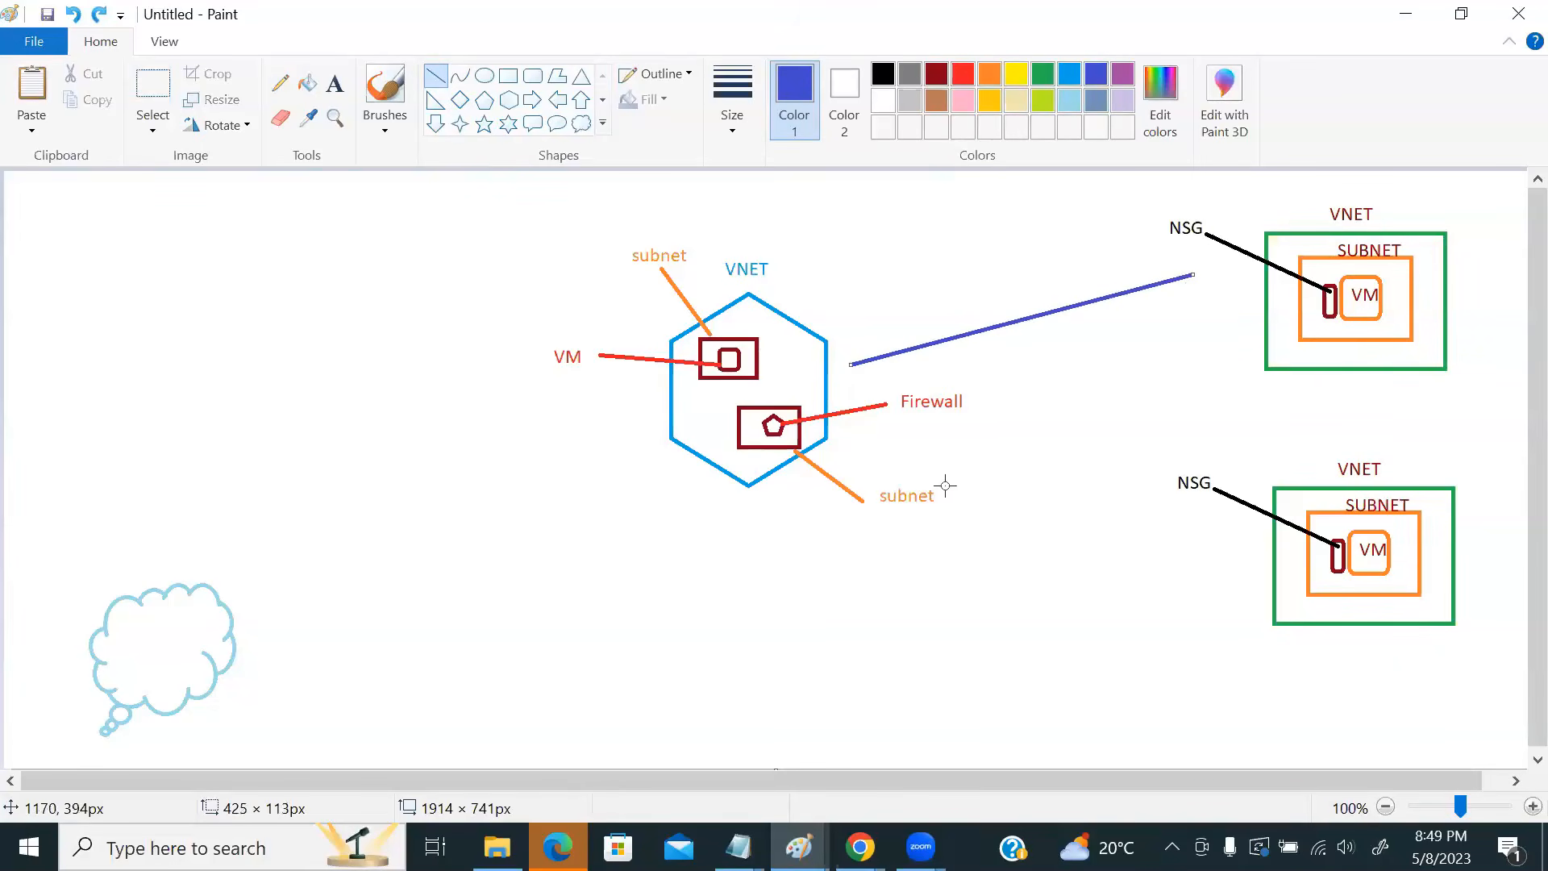
drag(864, 445, 1218, 556)
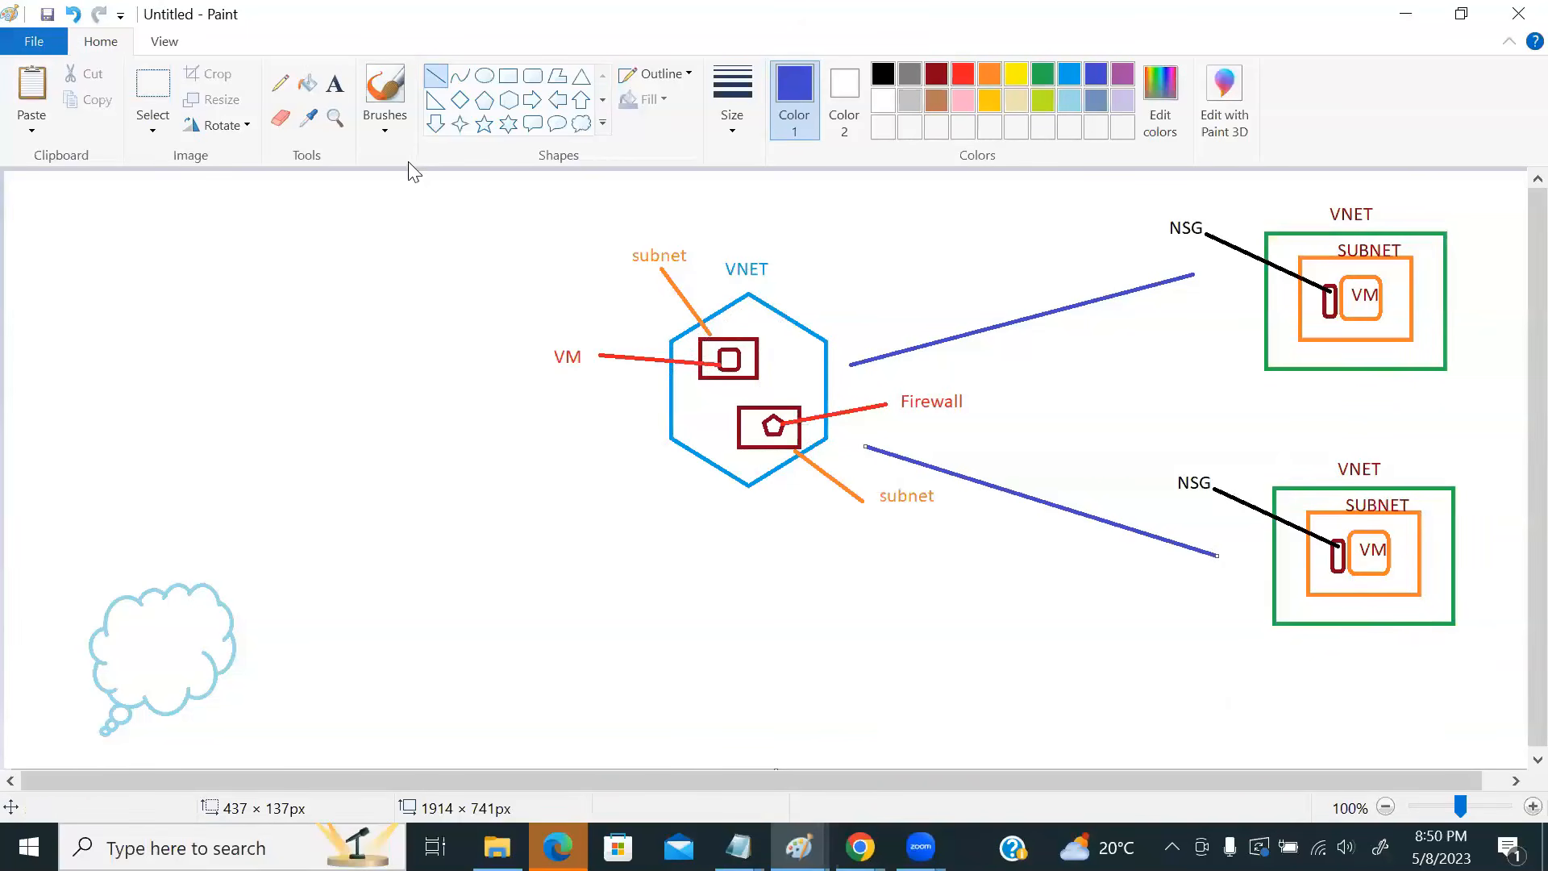
Label the hexagon HUB and the upper and lower VNET boxes SPOKE.
click(335, 83)
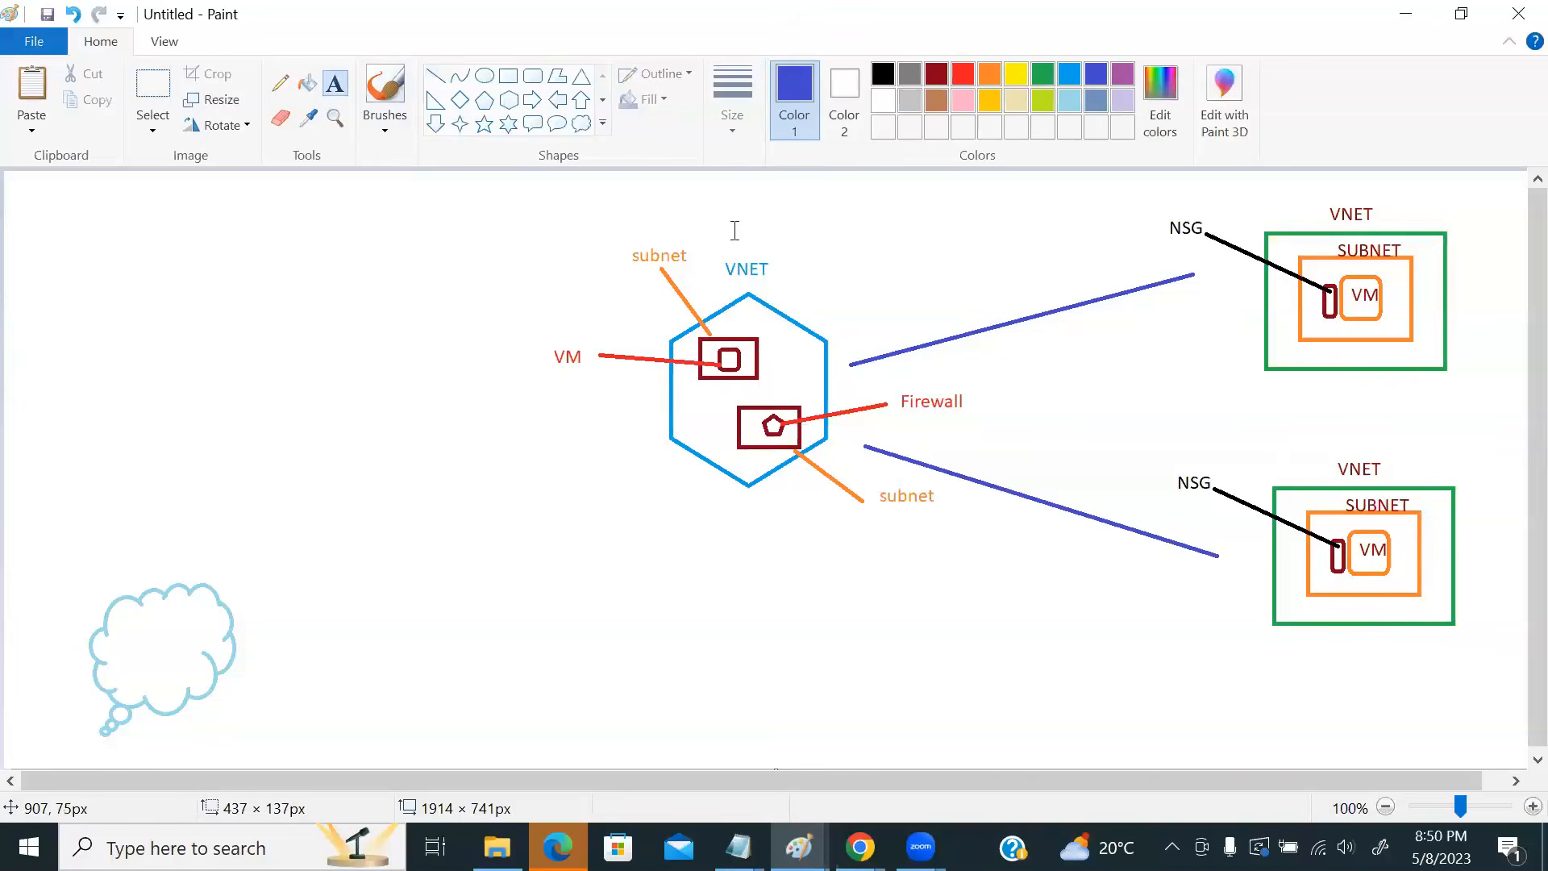
click(737, 232)
text(HUB)
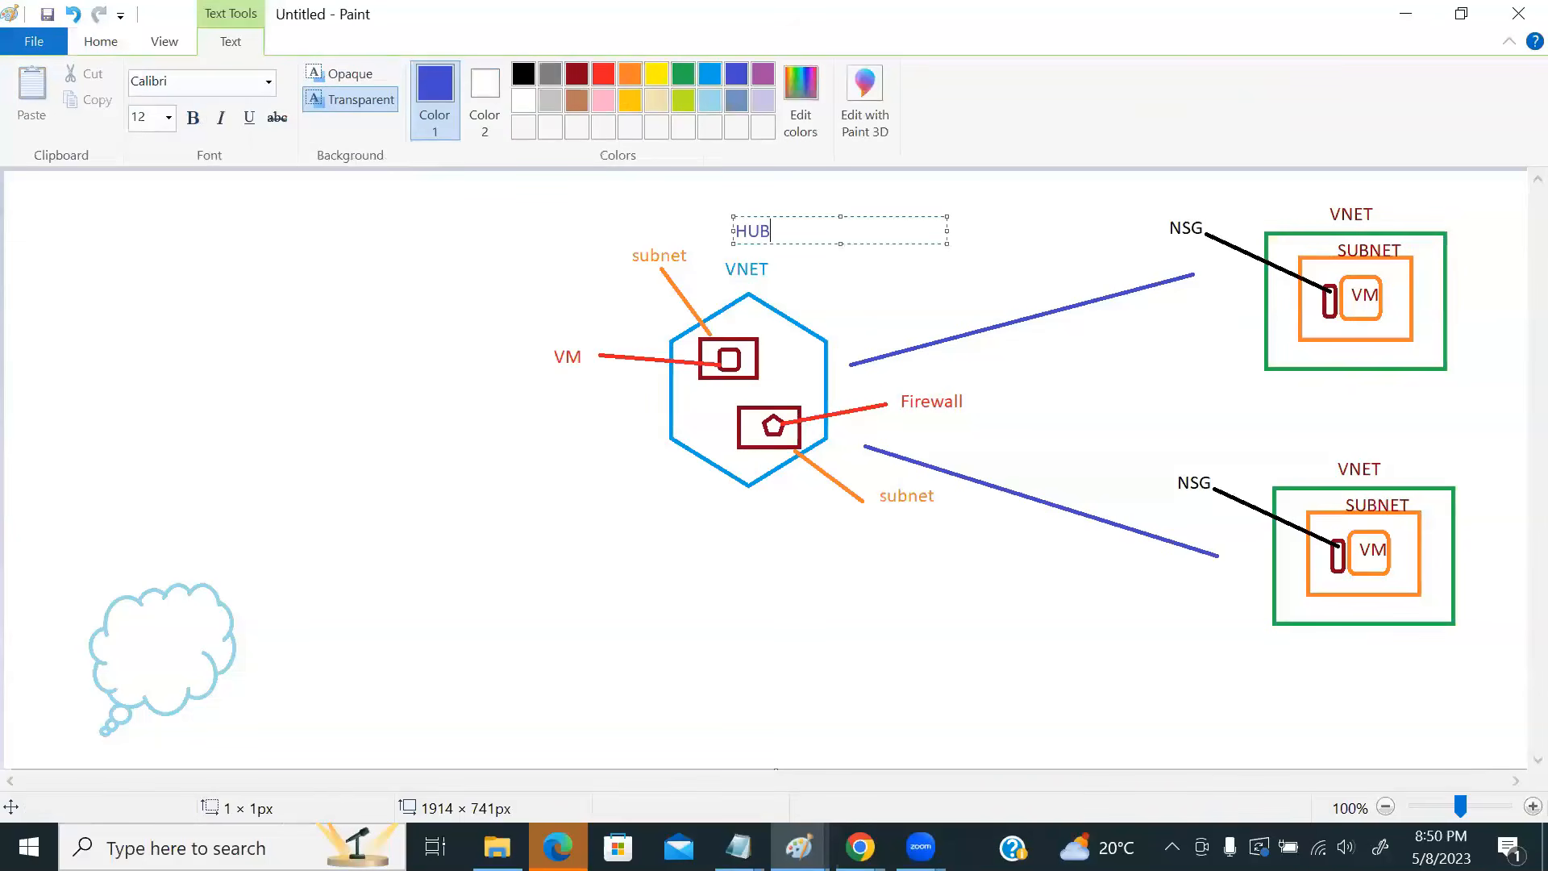
click(1328, 184)
click(1328, 184)
text(SPOKE)
click(1342, 641)
click(1343, 642)
text(SPOKE)
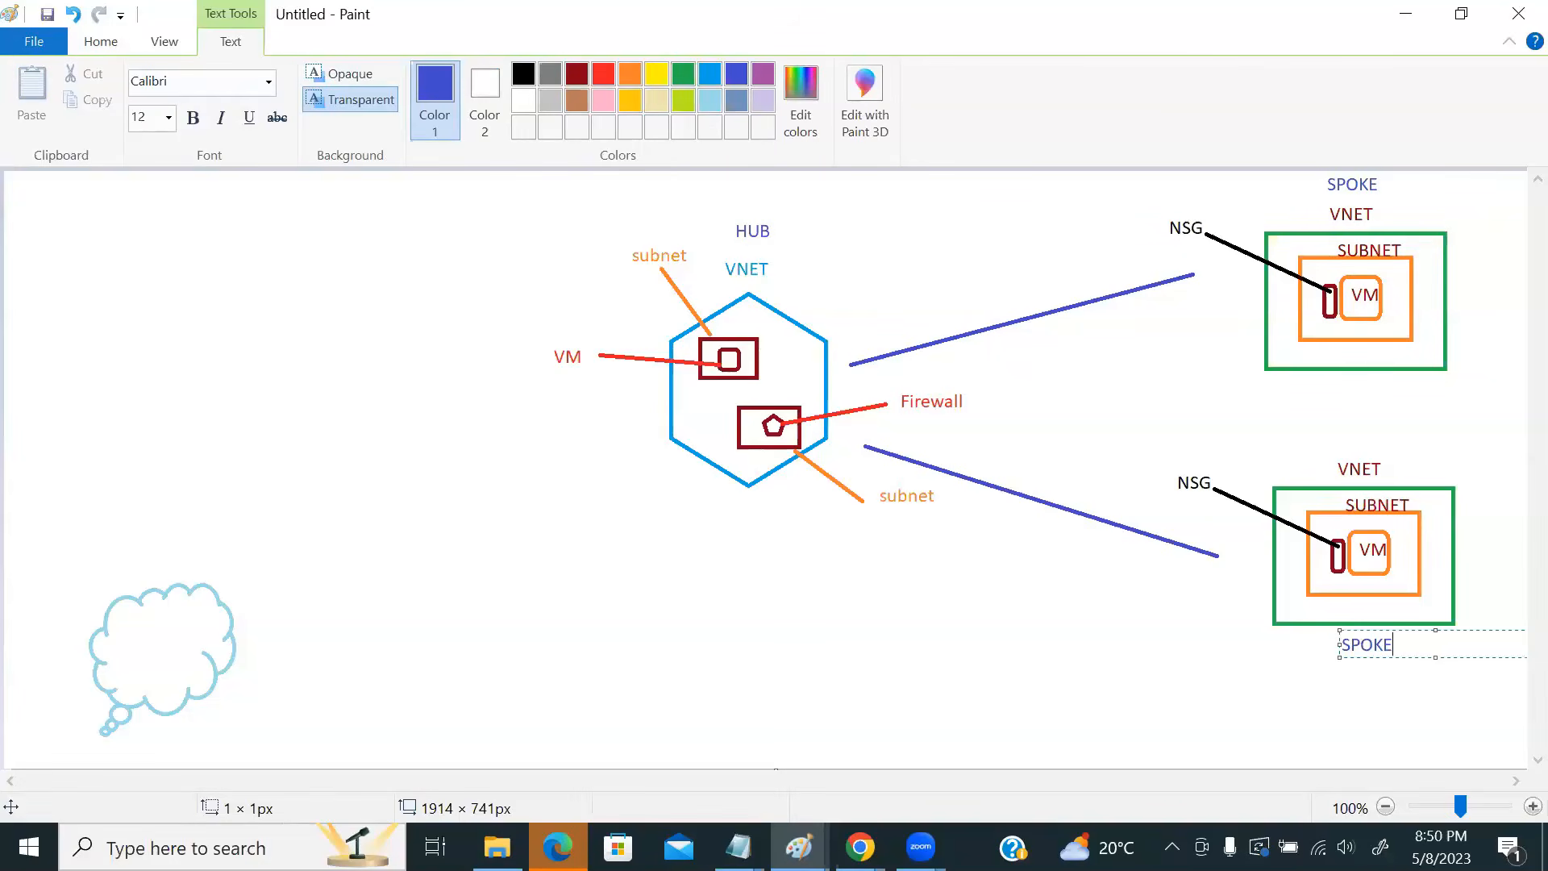
click(1108, 662)
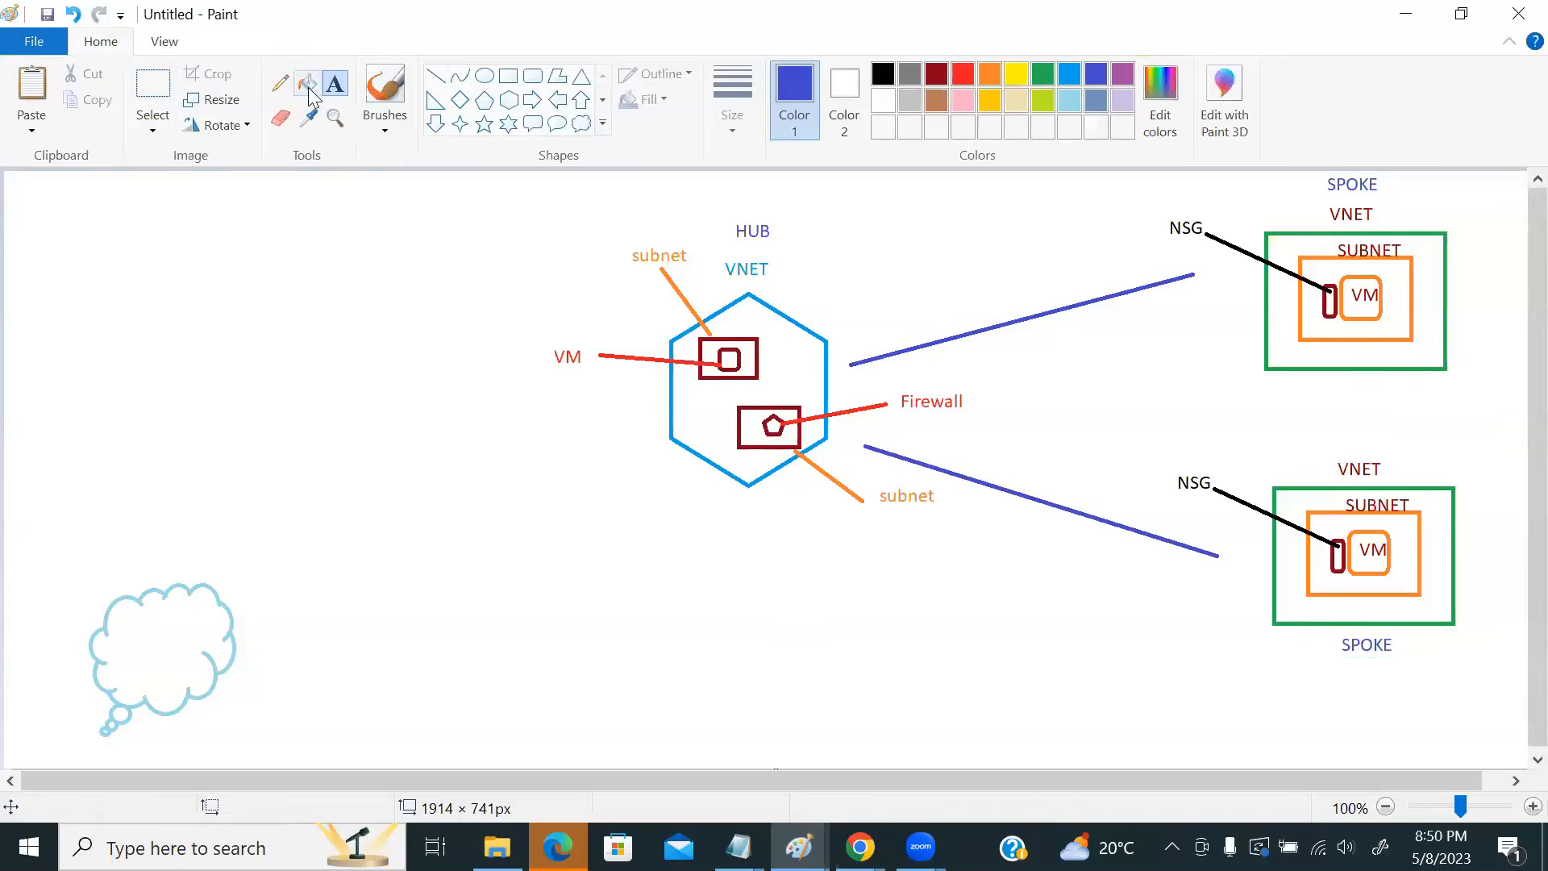
Add dark-red 'VNET Peering' labels beside both indigo connecting lines.
click(937, 74)
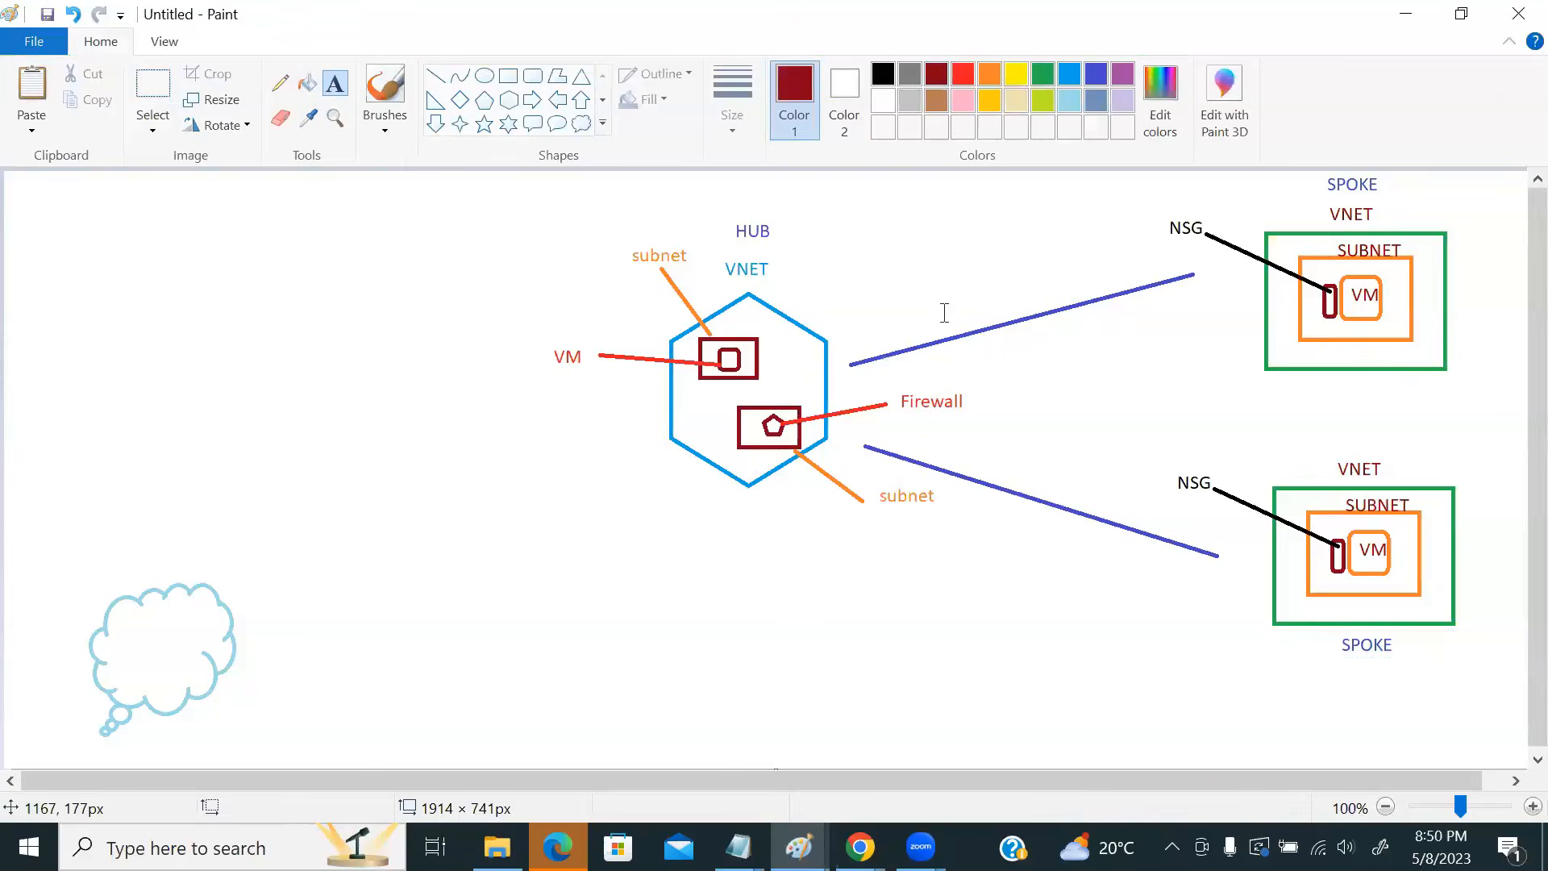
click(921, 313)
text(VNE)
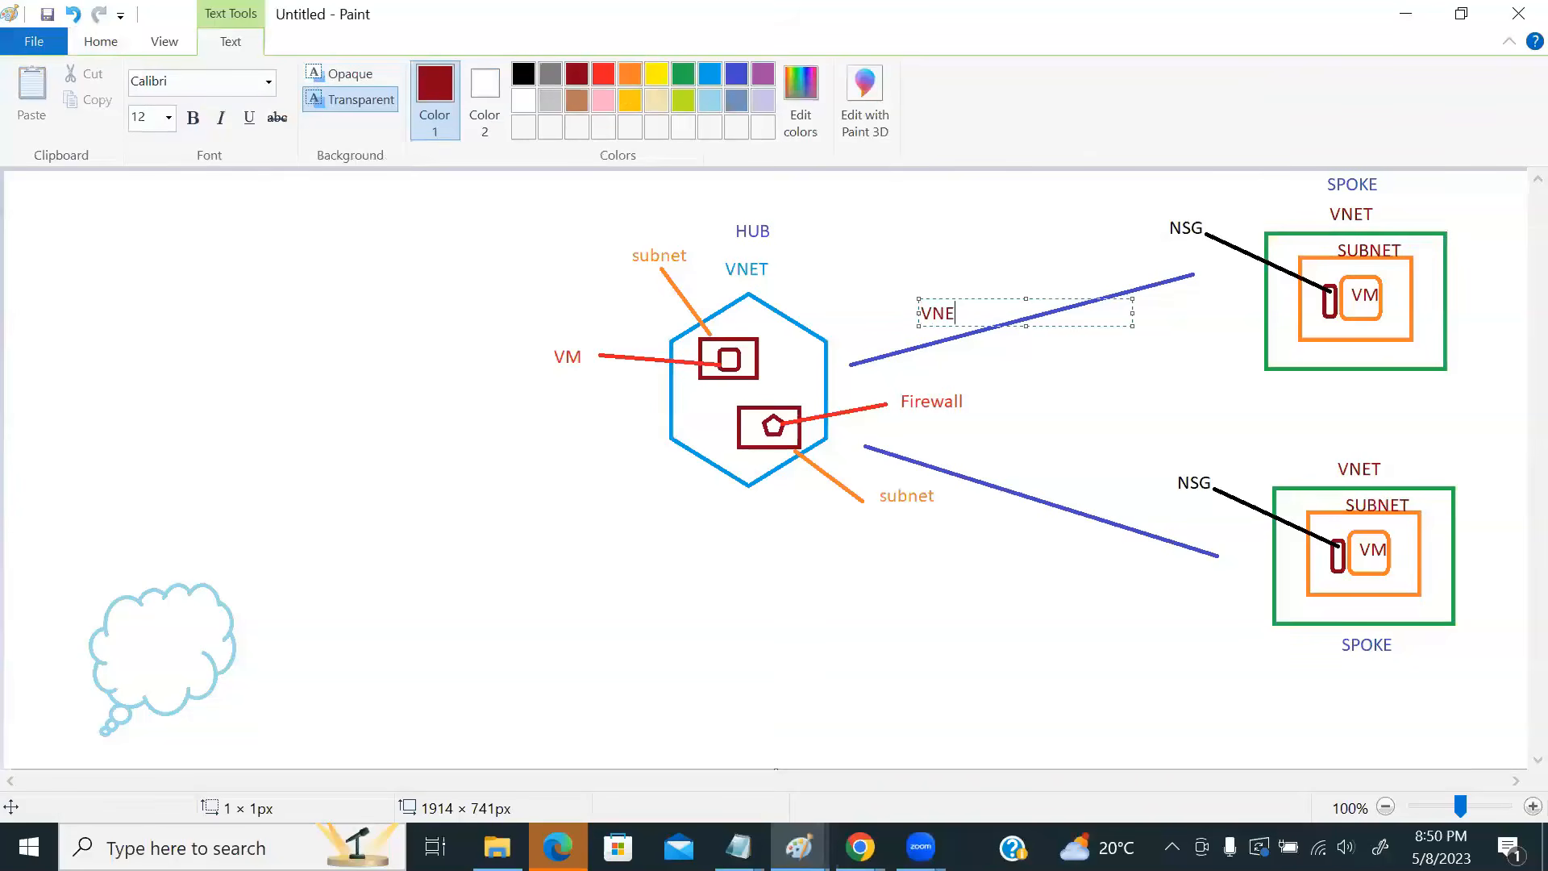
text(T Peering)
drag(977, 297, 971, 283)
click(943, 547)
text(vnee)
key(BackSpace)
key(BackSpace)
text(VNET Peering)
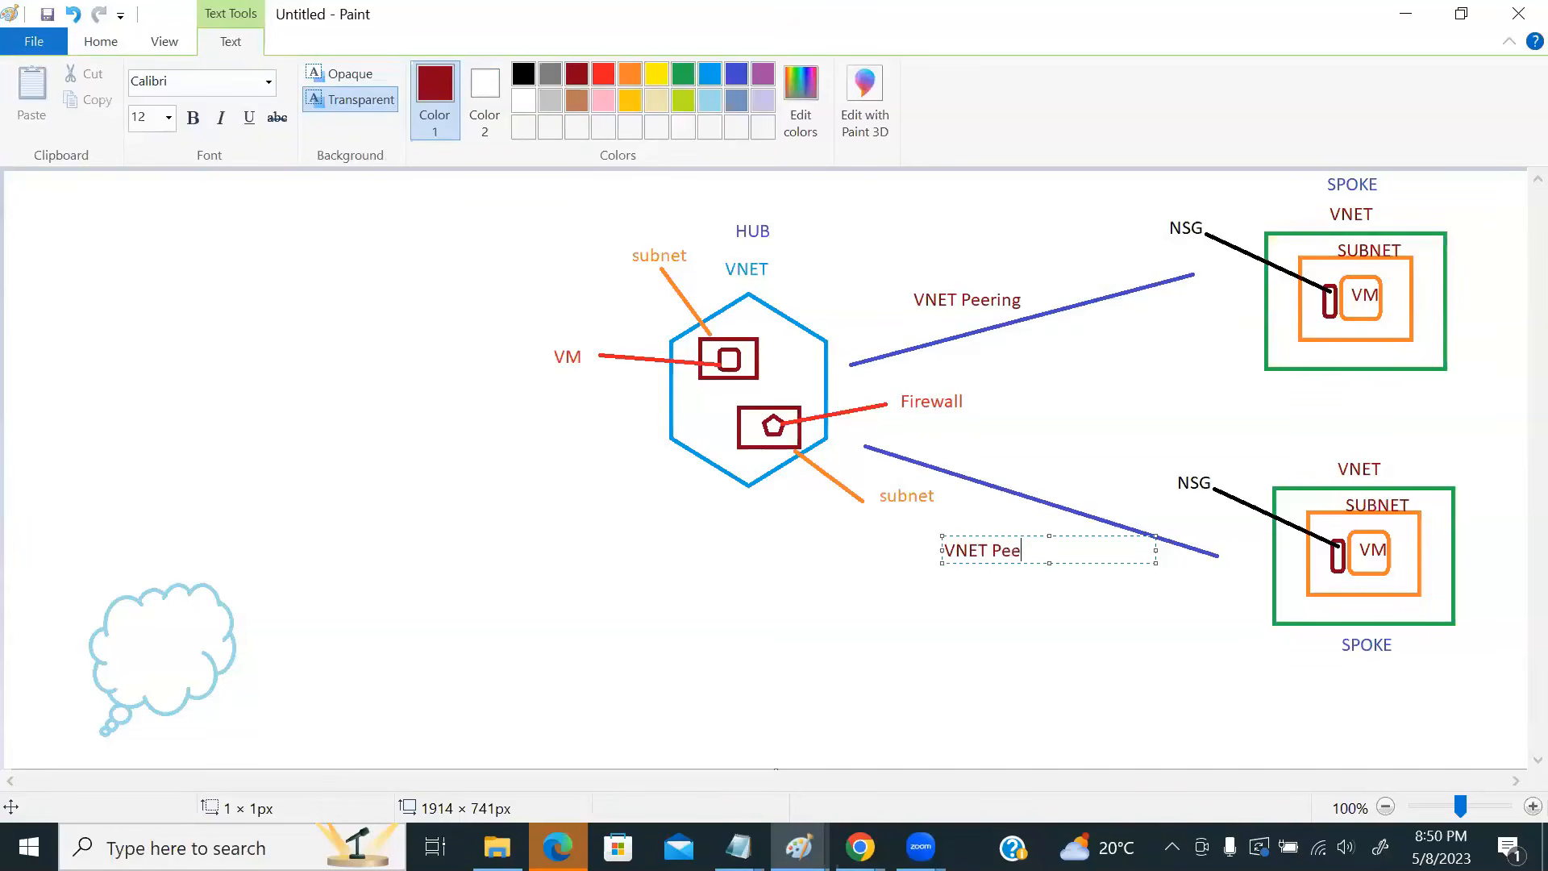
drag(1013, 535, 1060, 530)
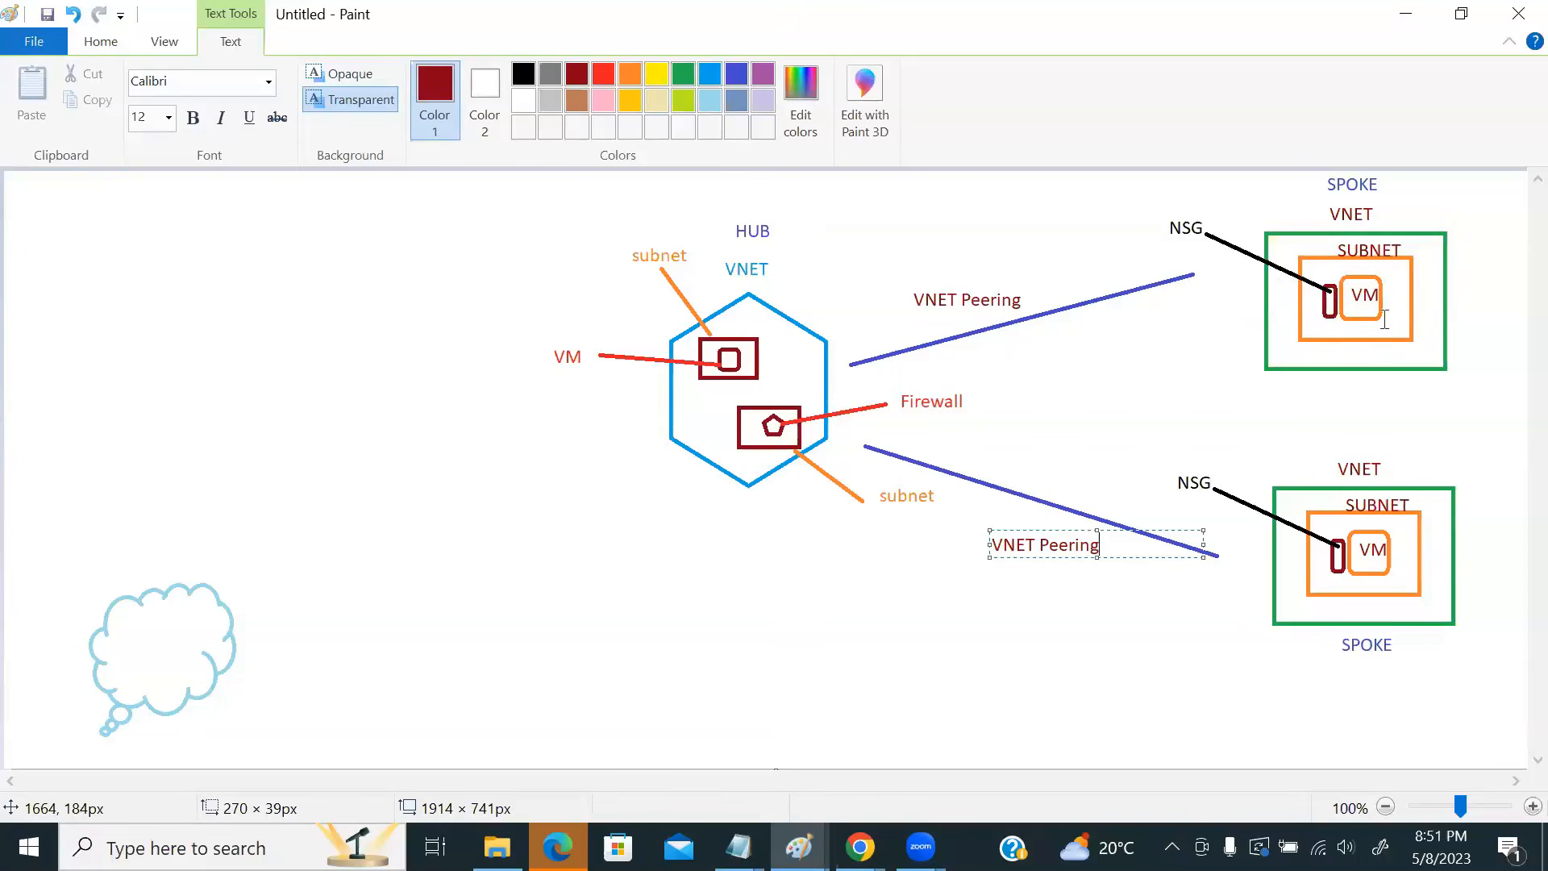
Label the upper spoke VNET with 172.16.0.0/16 and its subnet with 172.16.1.0/24.
click(1303, 385)
text(1)
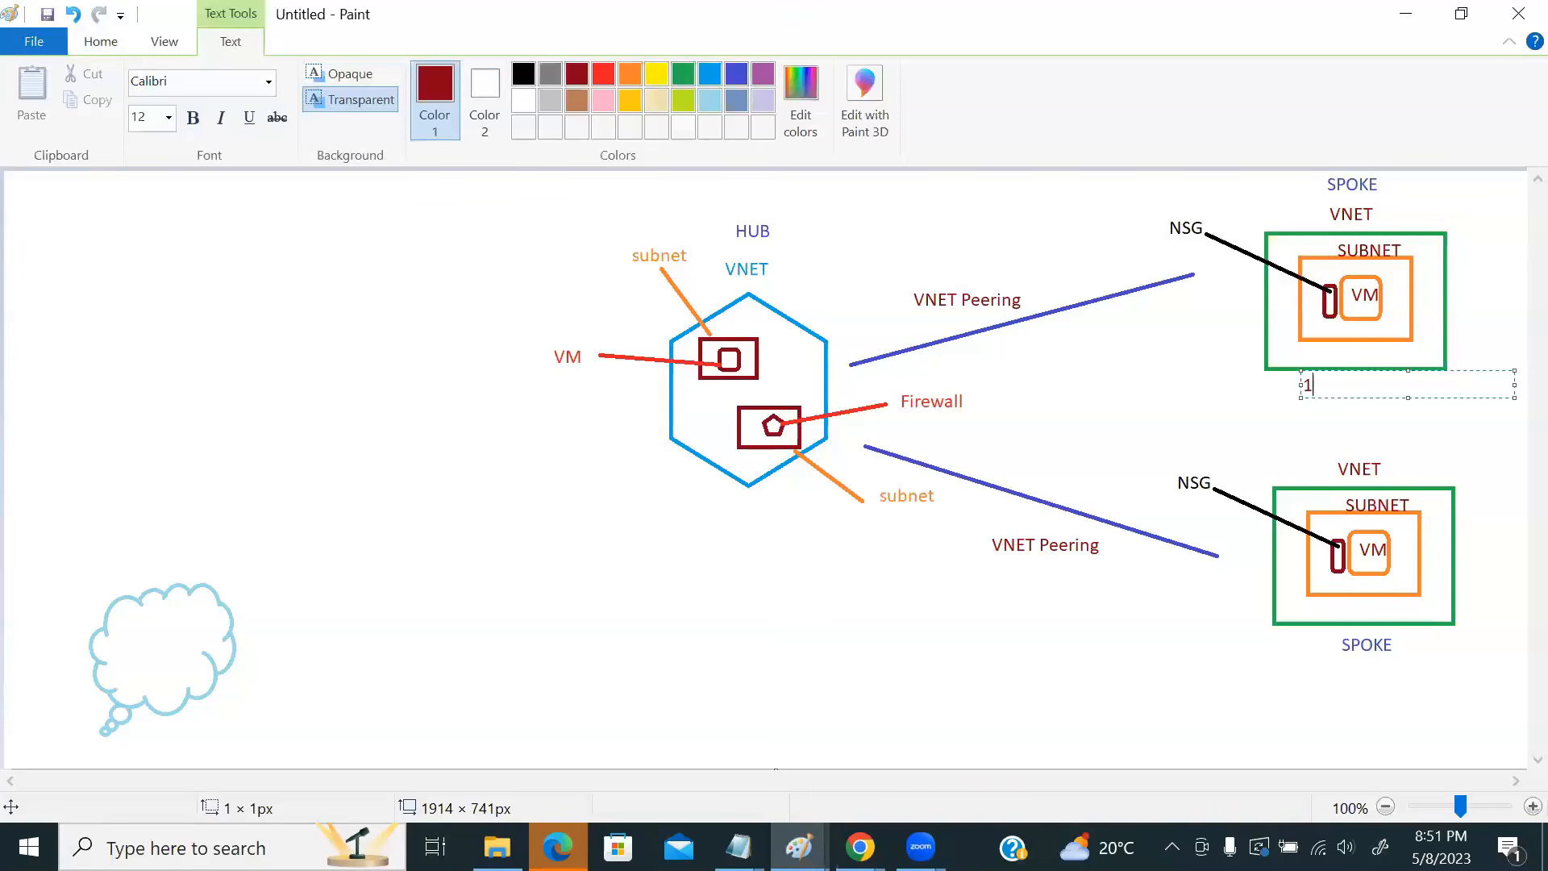
text(72.16.0.0/16)
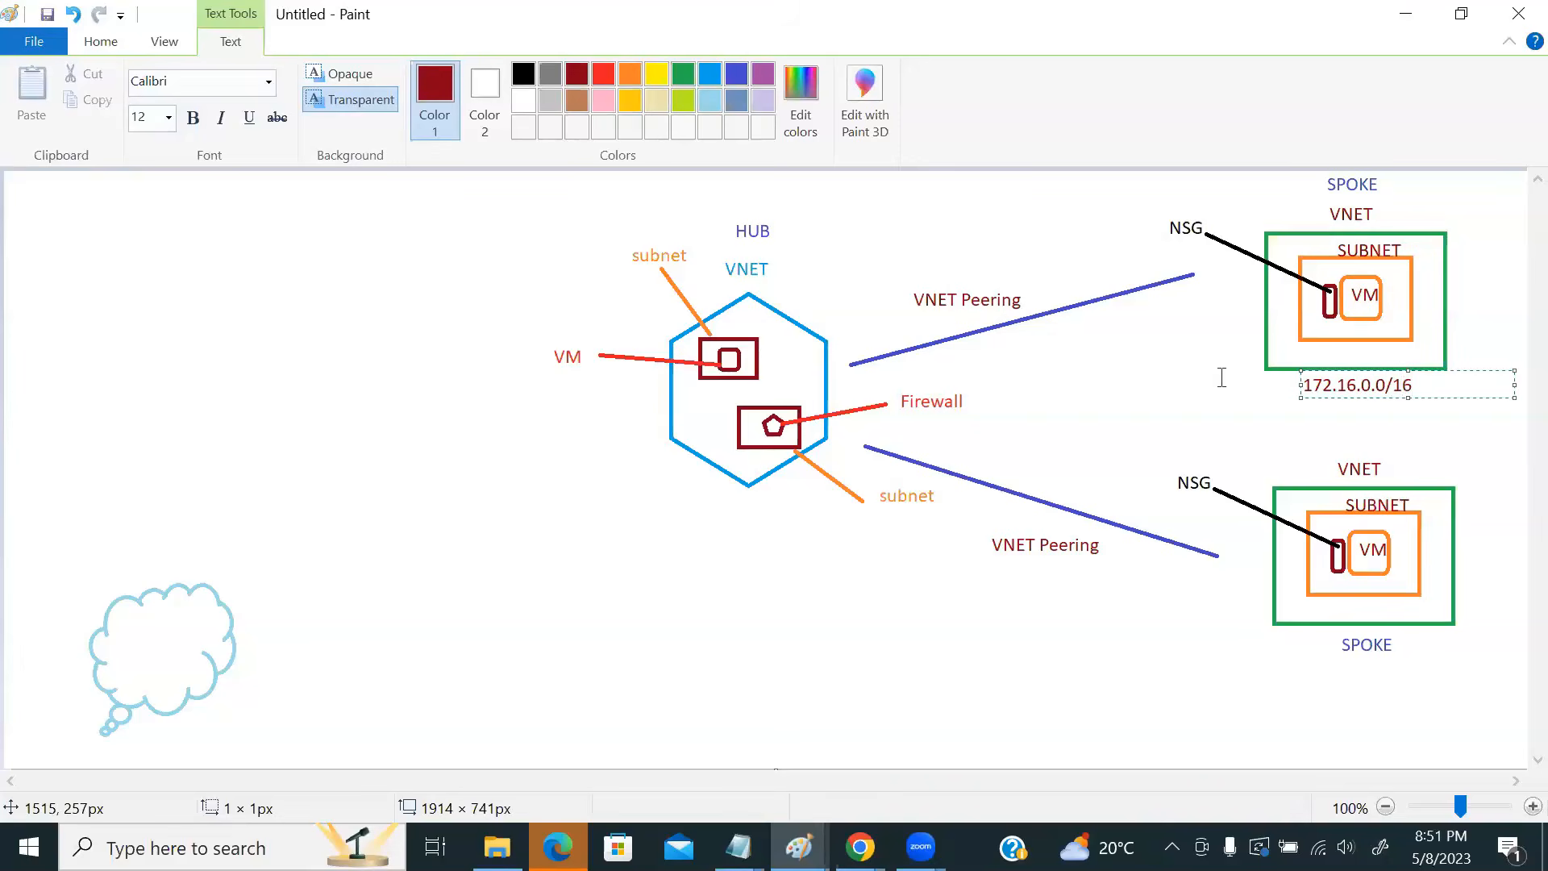
click(1228, 404)
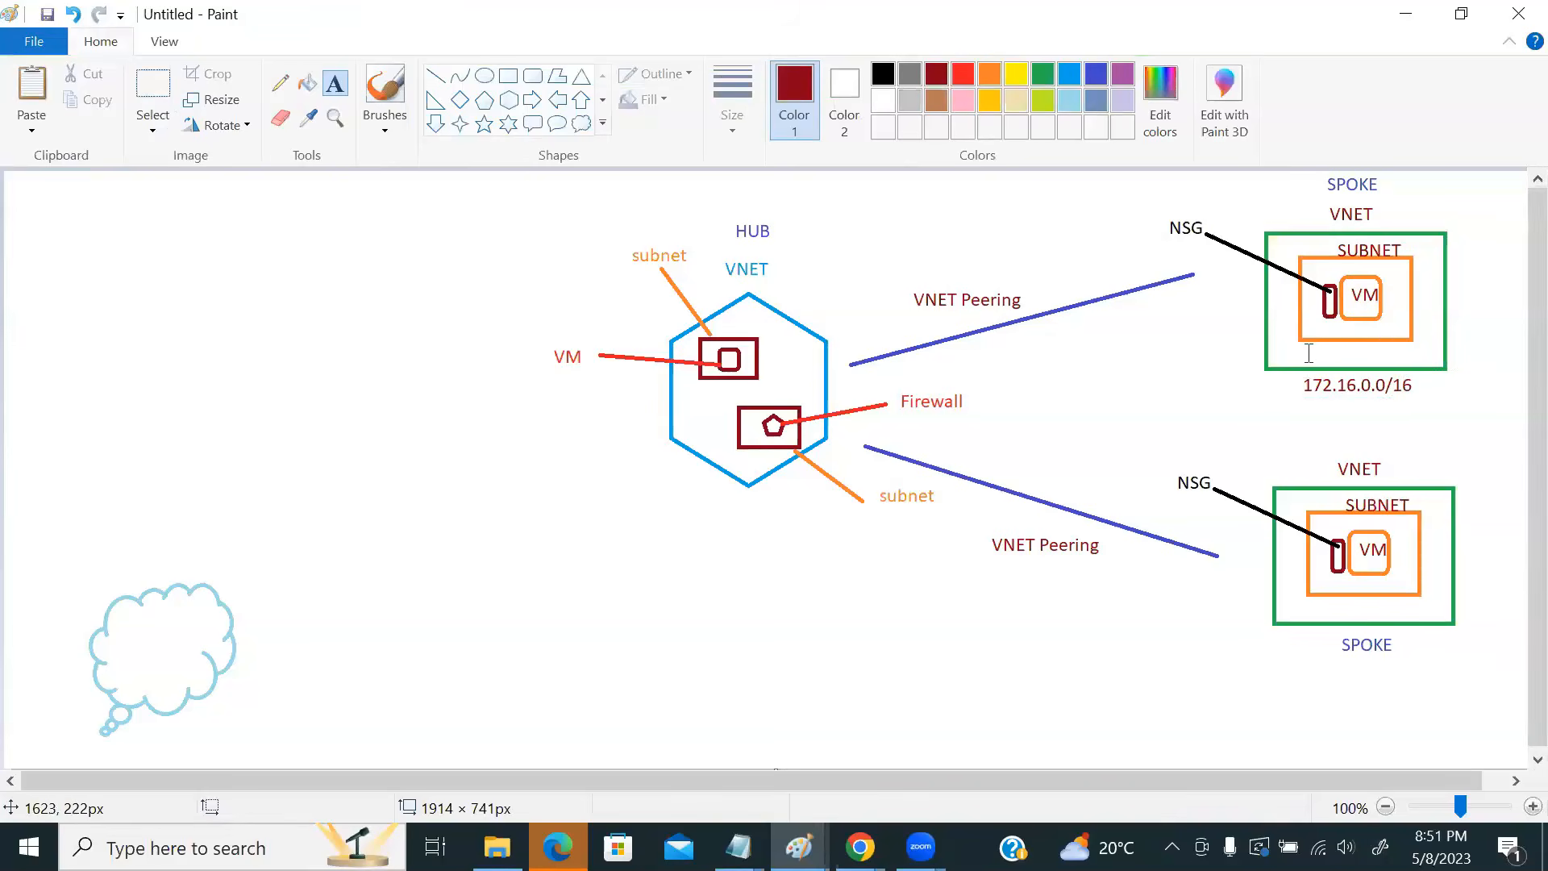
click(1310, 350)
text(172.16.1.0/2)
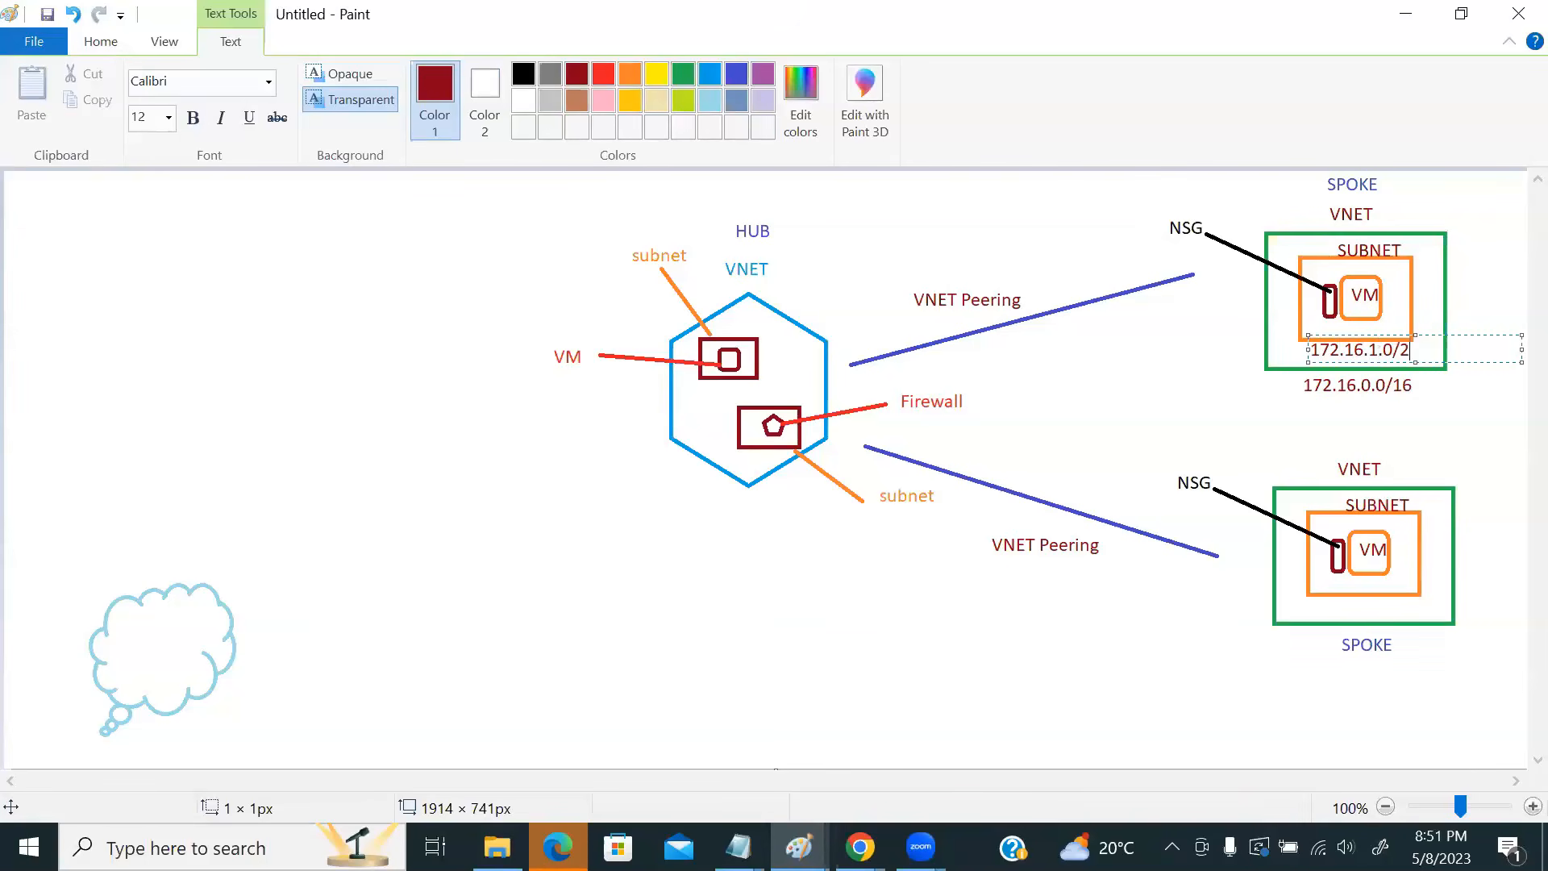
text(4)
click(1250, 661)
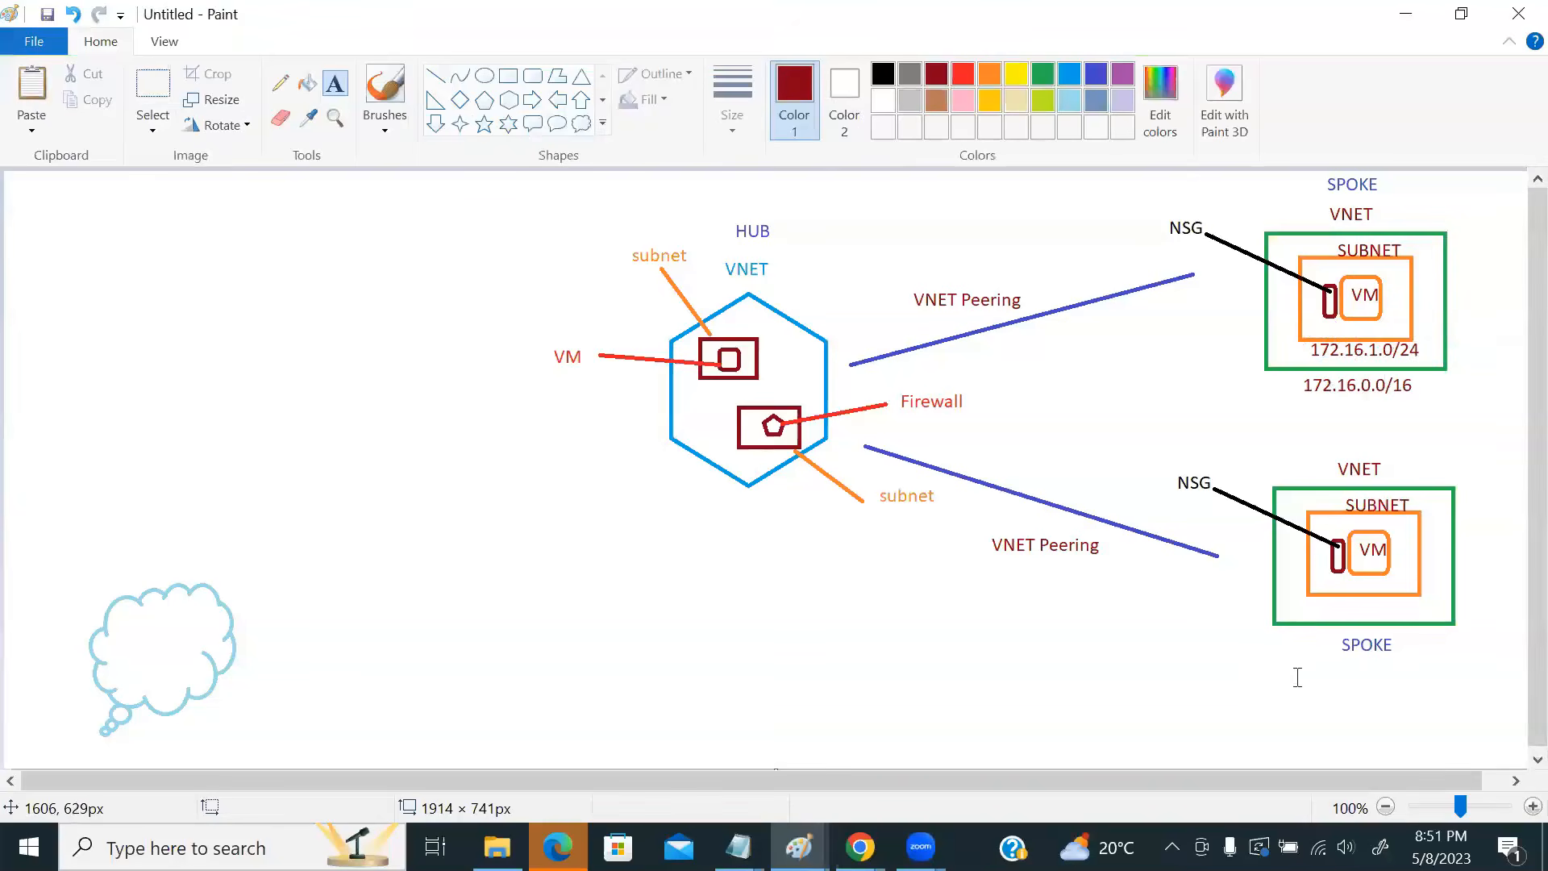
Label the lower spoke with 172.17.0.0/16 and 172.17.1.0/24, and start 10.0.0.0/16 below the hexagon.
click(1297, 675)
text(172.17.)
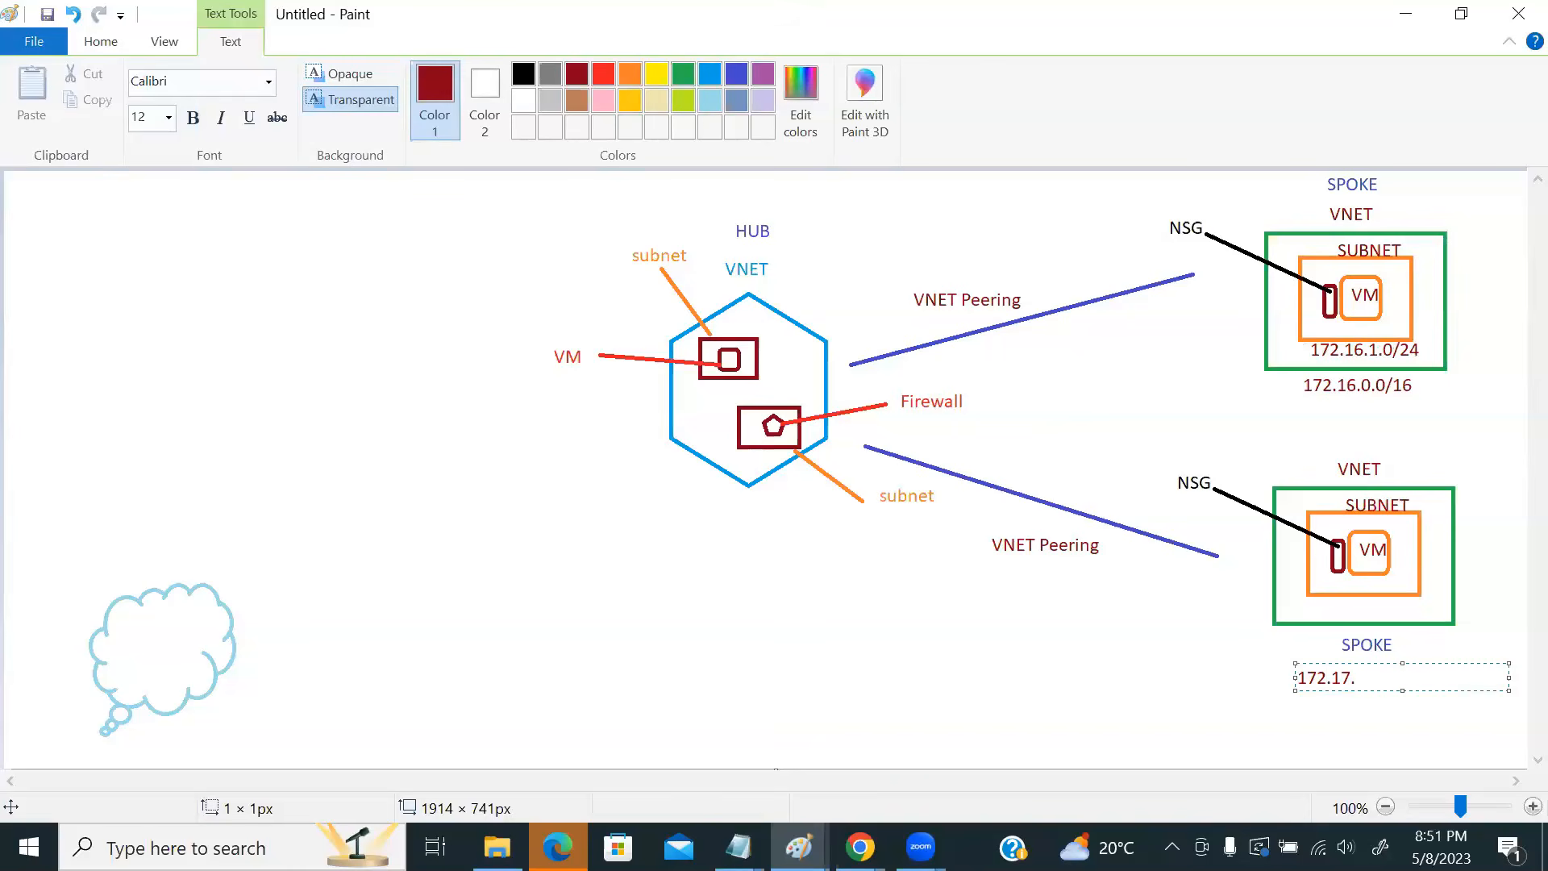
key(BackSpace)
key(BackSpace)
text(0.0/16)
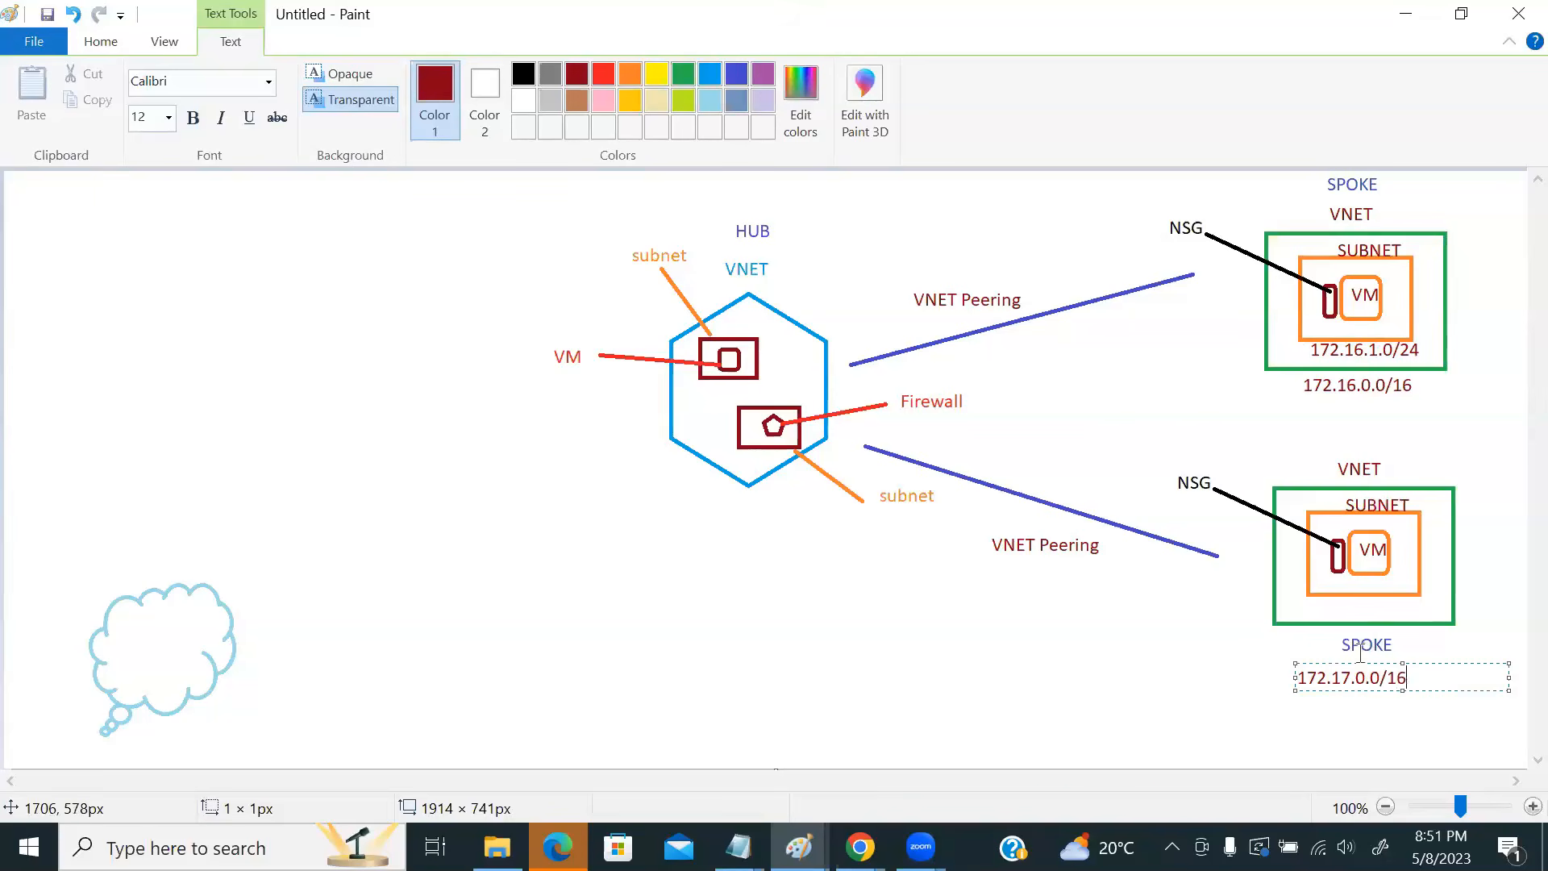
drag(1375, 662, 1395, 662)
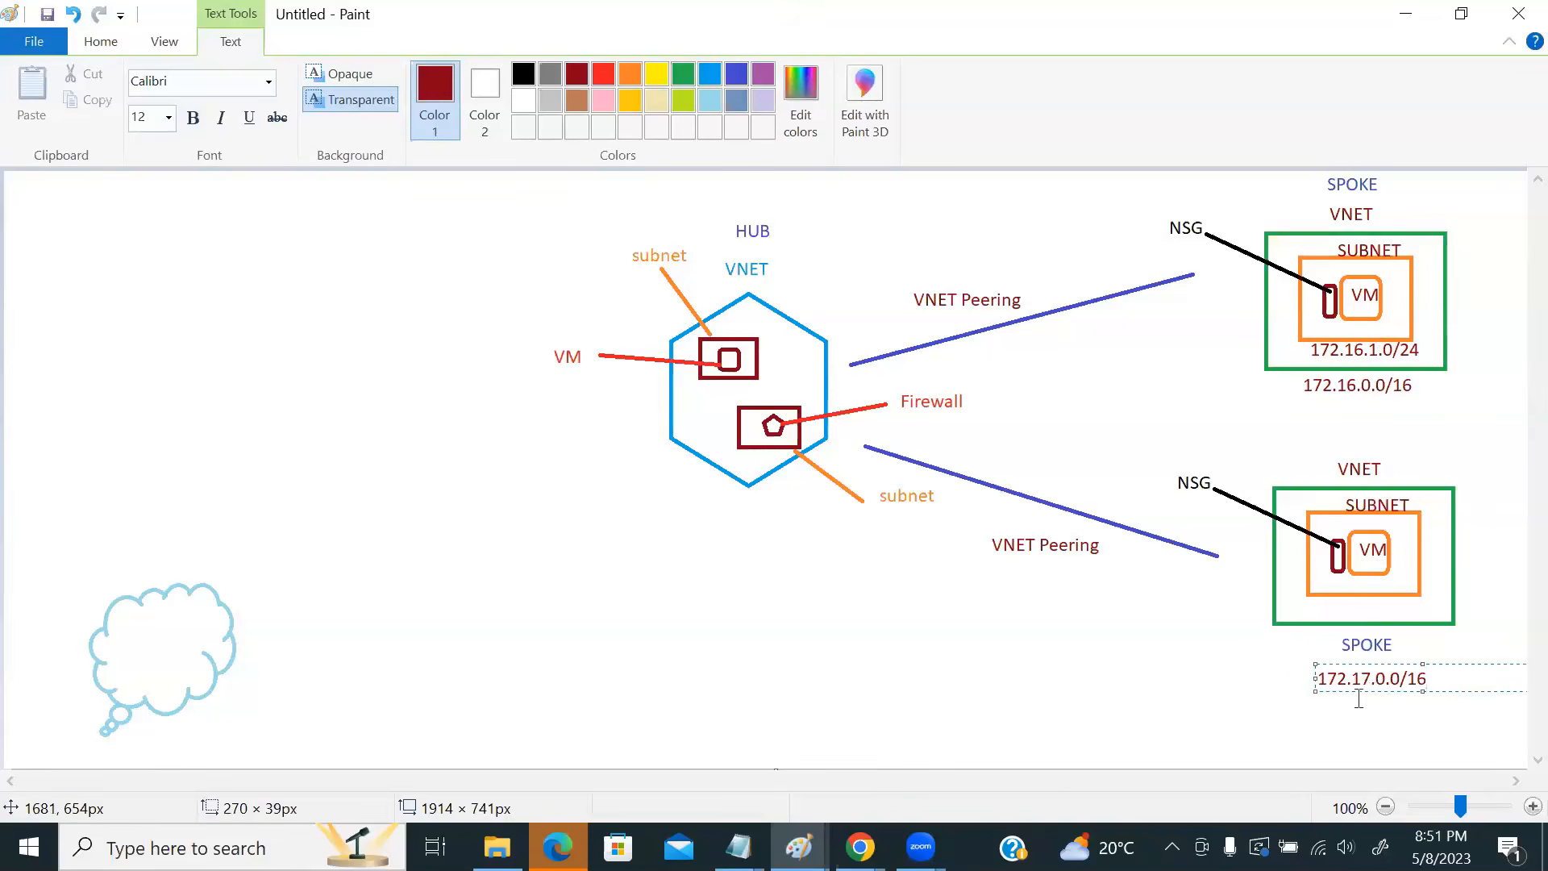
click(1362, 699)
click(1325, 613)
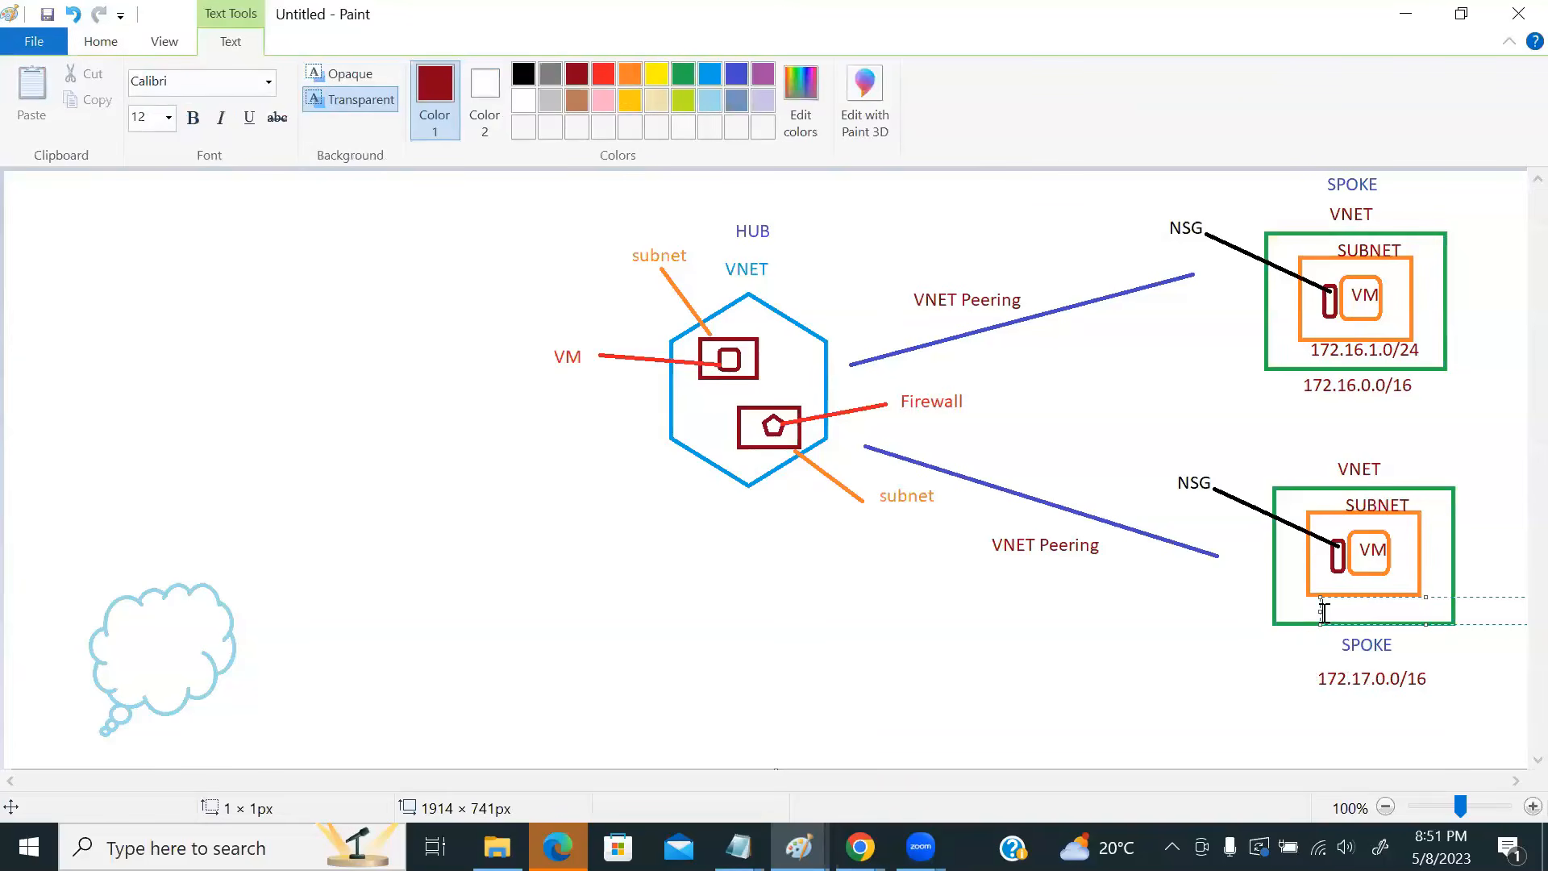
text(172.17.1.0/24)
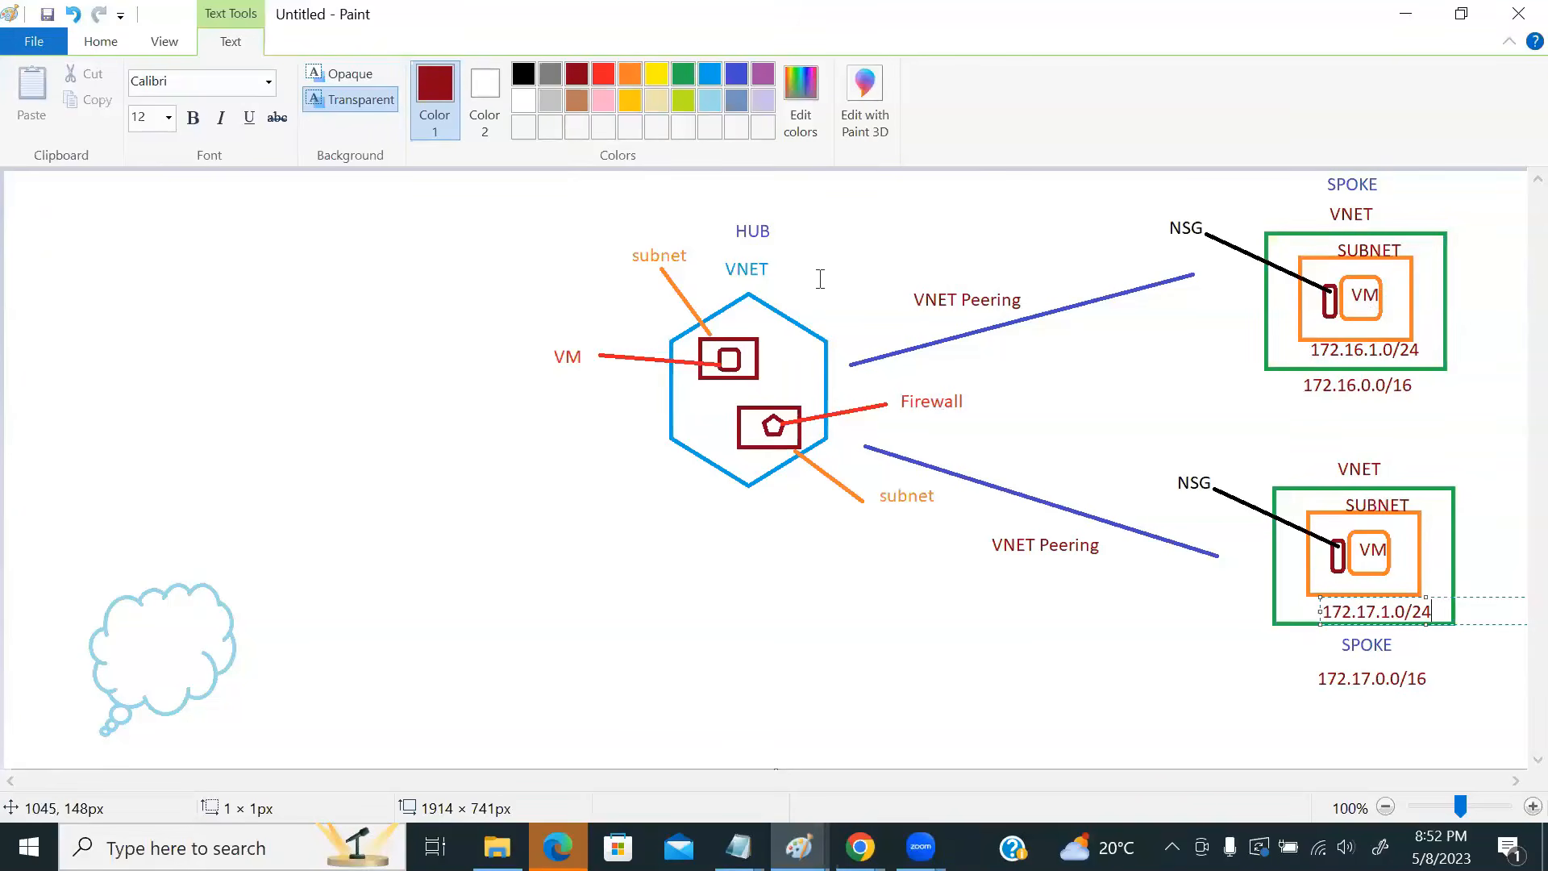
click(681, 516)
text(10.0.0.0/16)
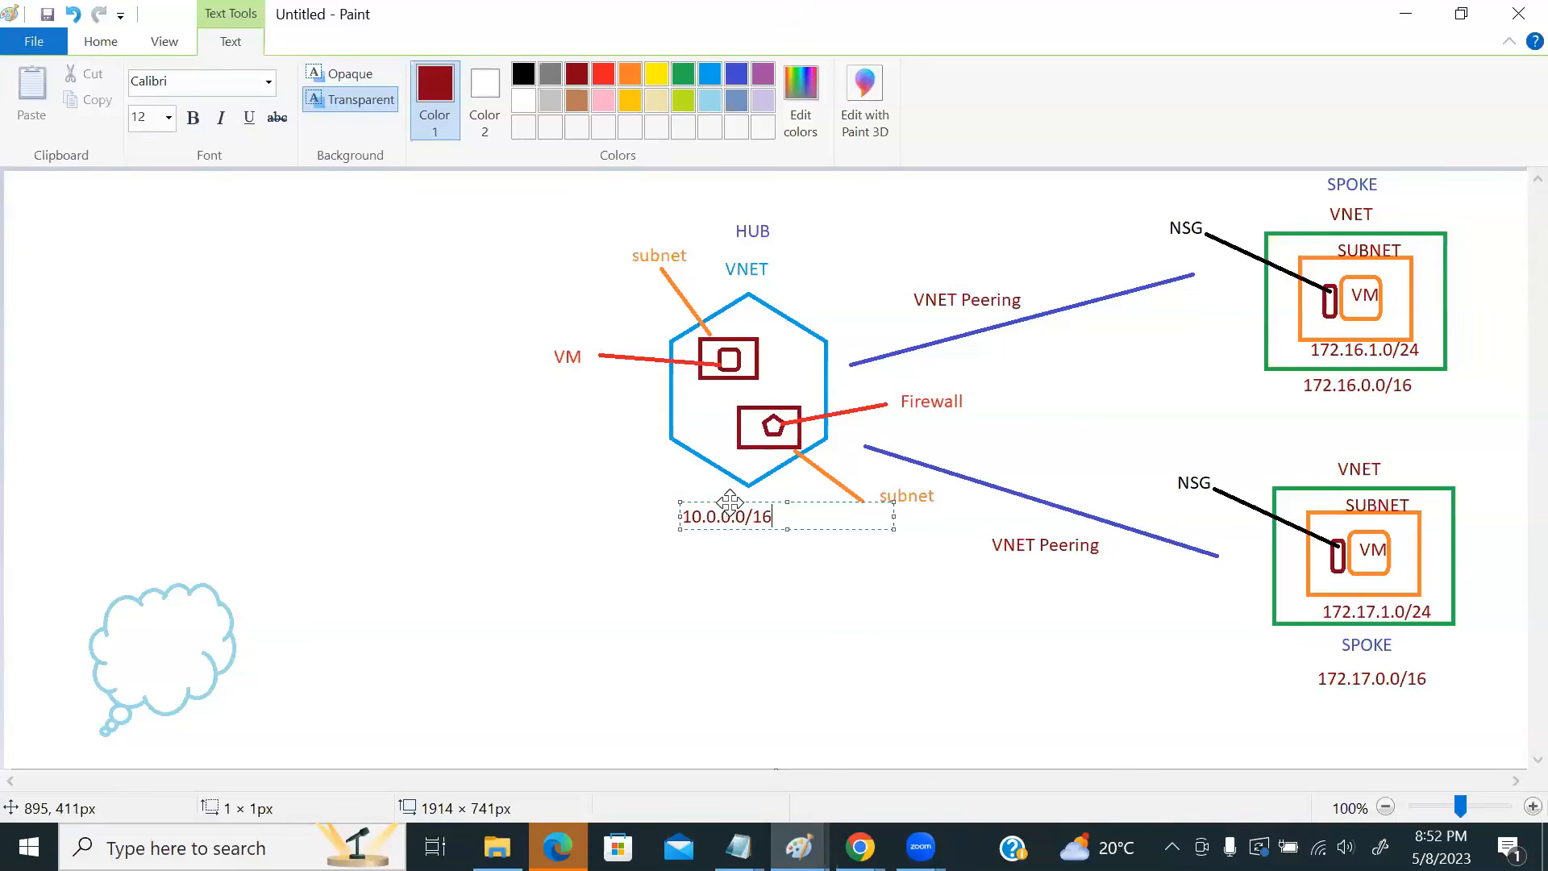
Position the 10.0.0.0/16 label and add 10.0.1.0/24 and 10.0.2.0/24 subnet labels inside the hexagon.
drag(746, 500, 767, 499)
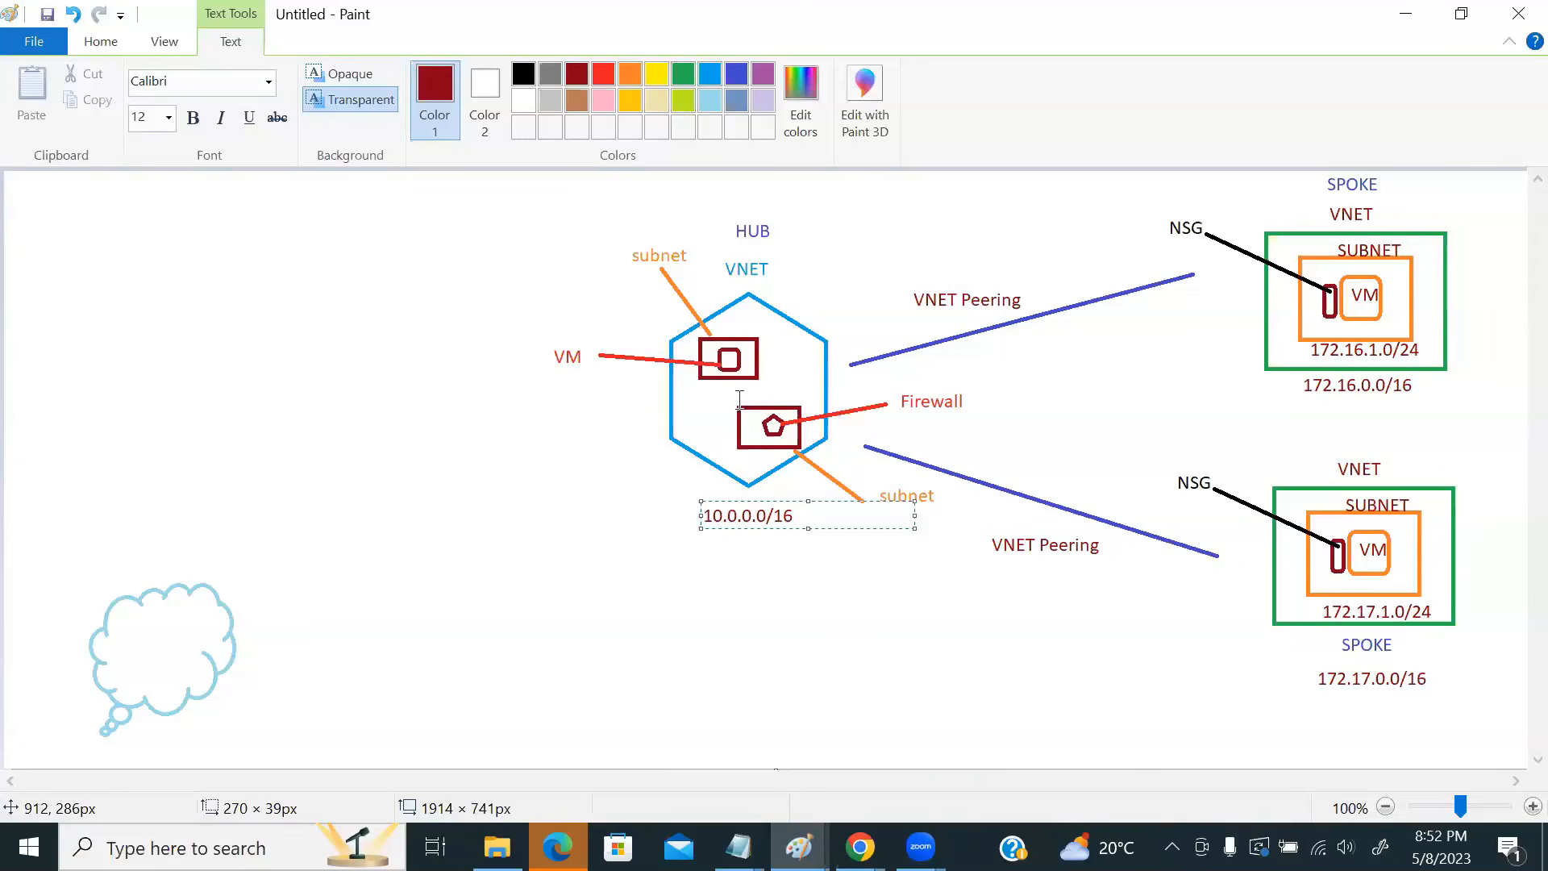
click(720, 321)
click(718, 315)
text(10.0.1.0/24)
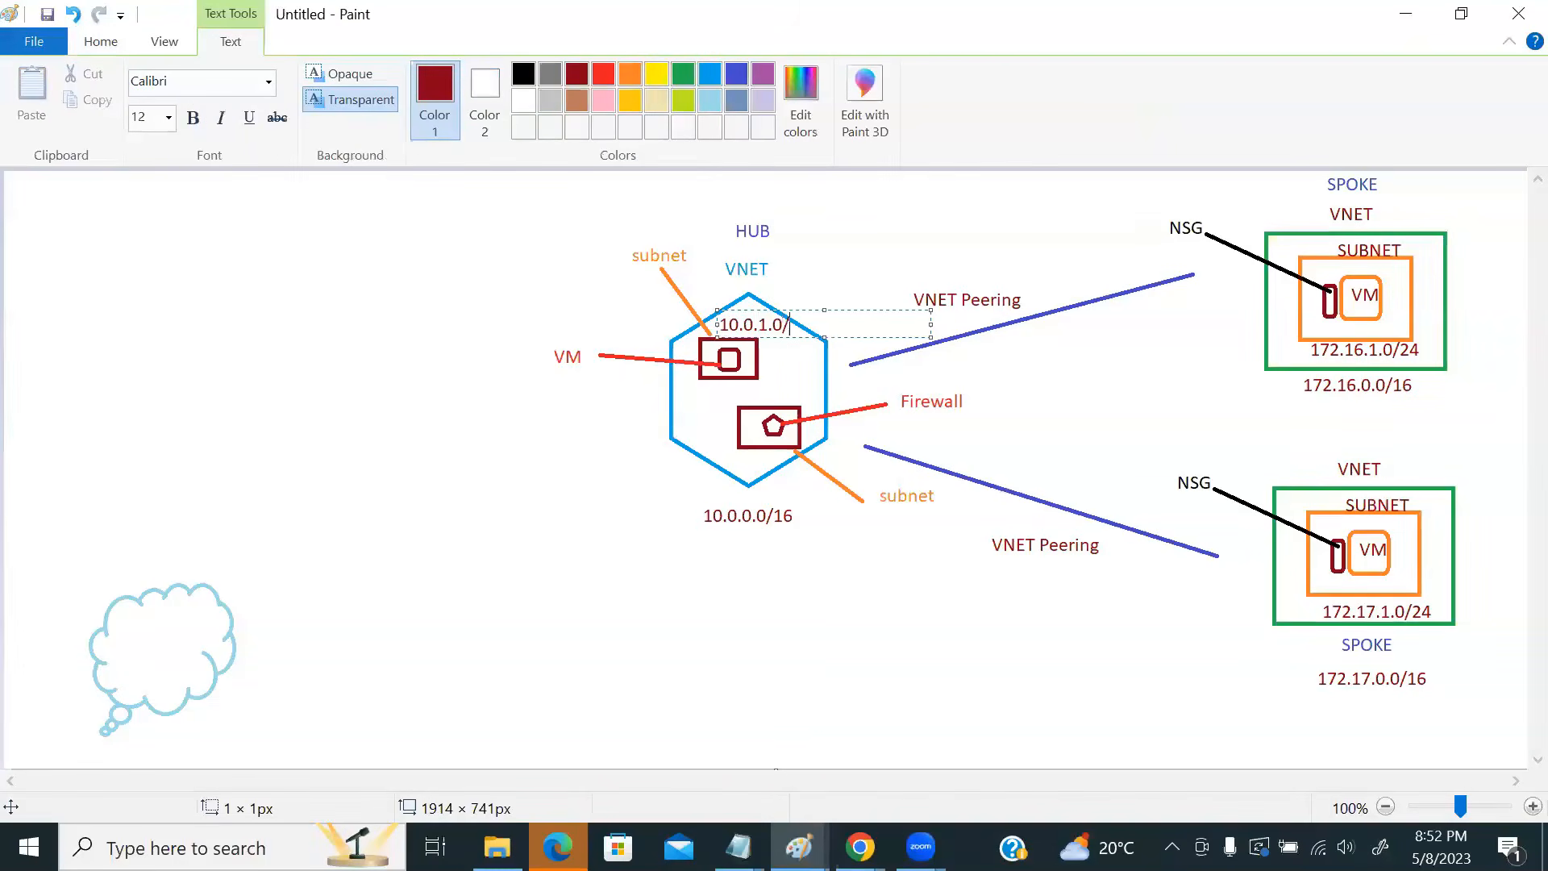
click(676, 423)
click(676, 411)
text(10.0.2.0/24)
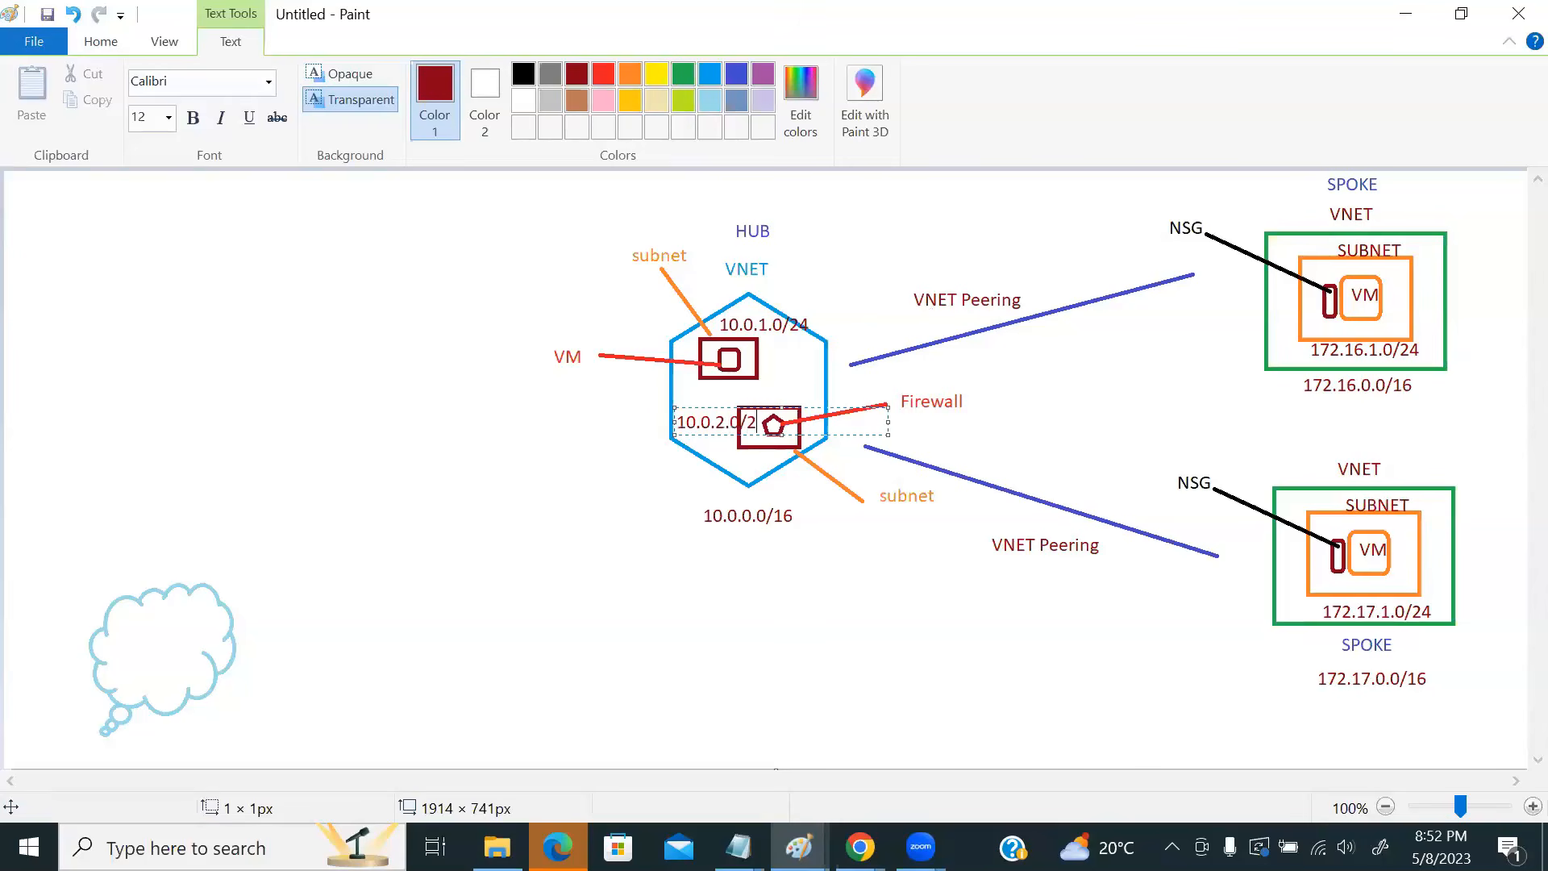
click(698, 391)
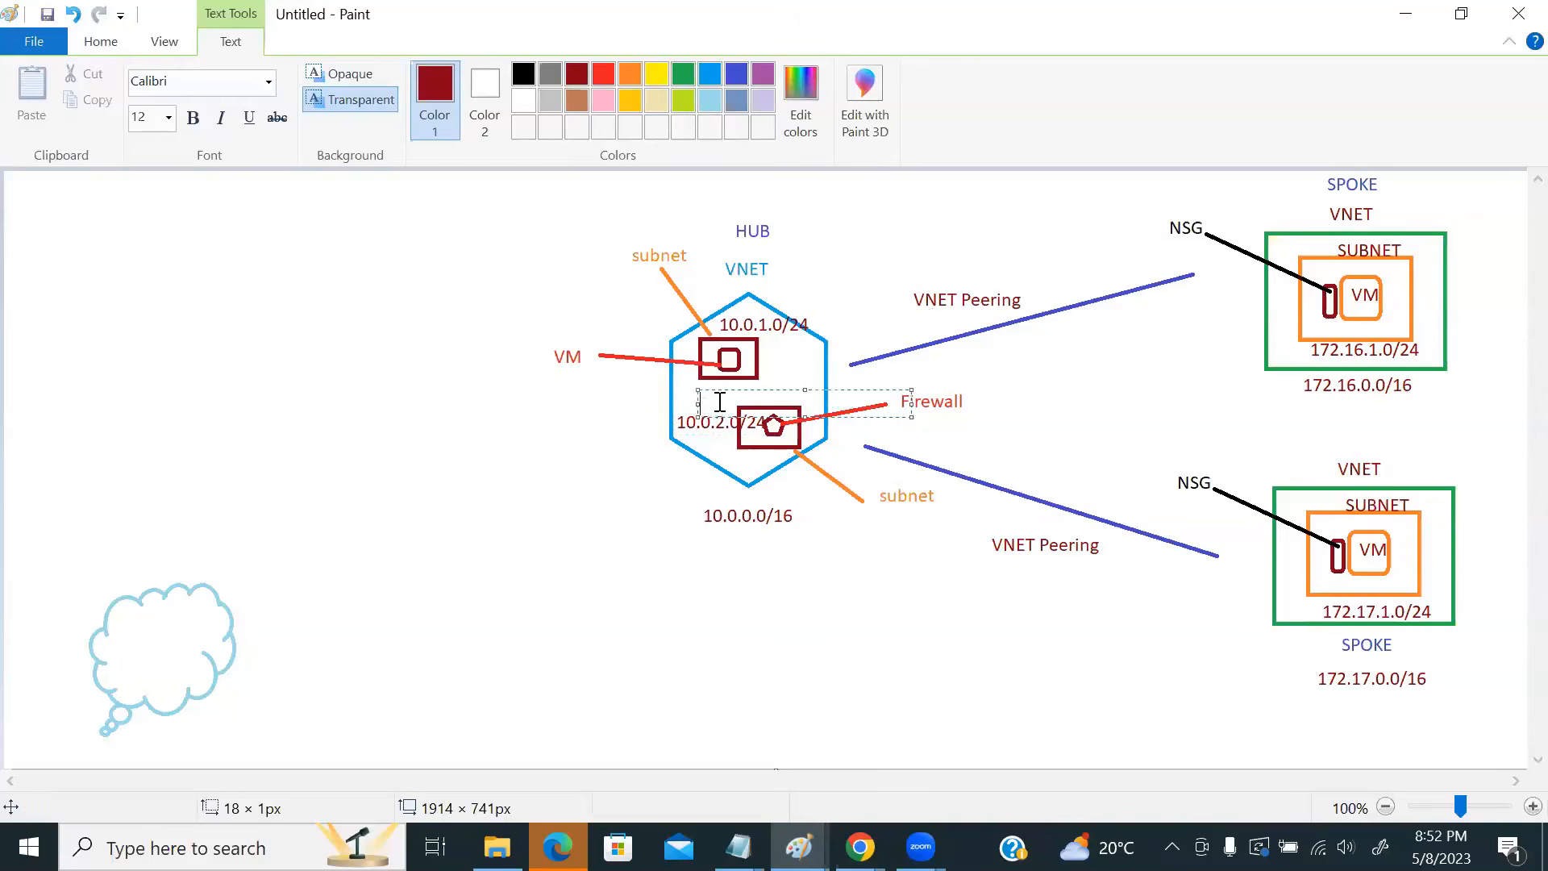
Undo the misplaced label and retype 10.0.2.0/24 just left of the firewall subnet box.
drag(716, 391, 706, 394)
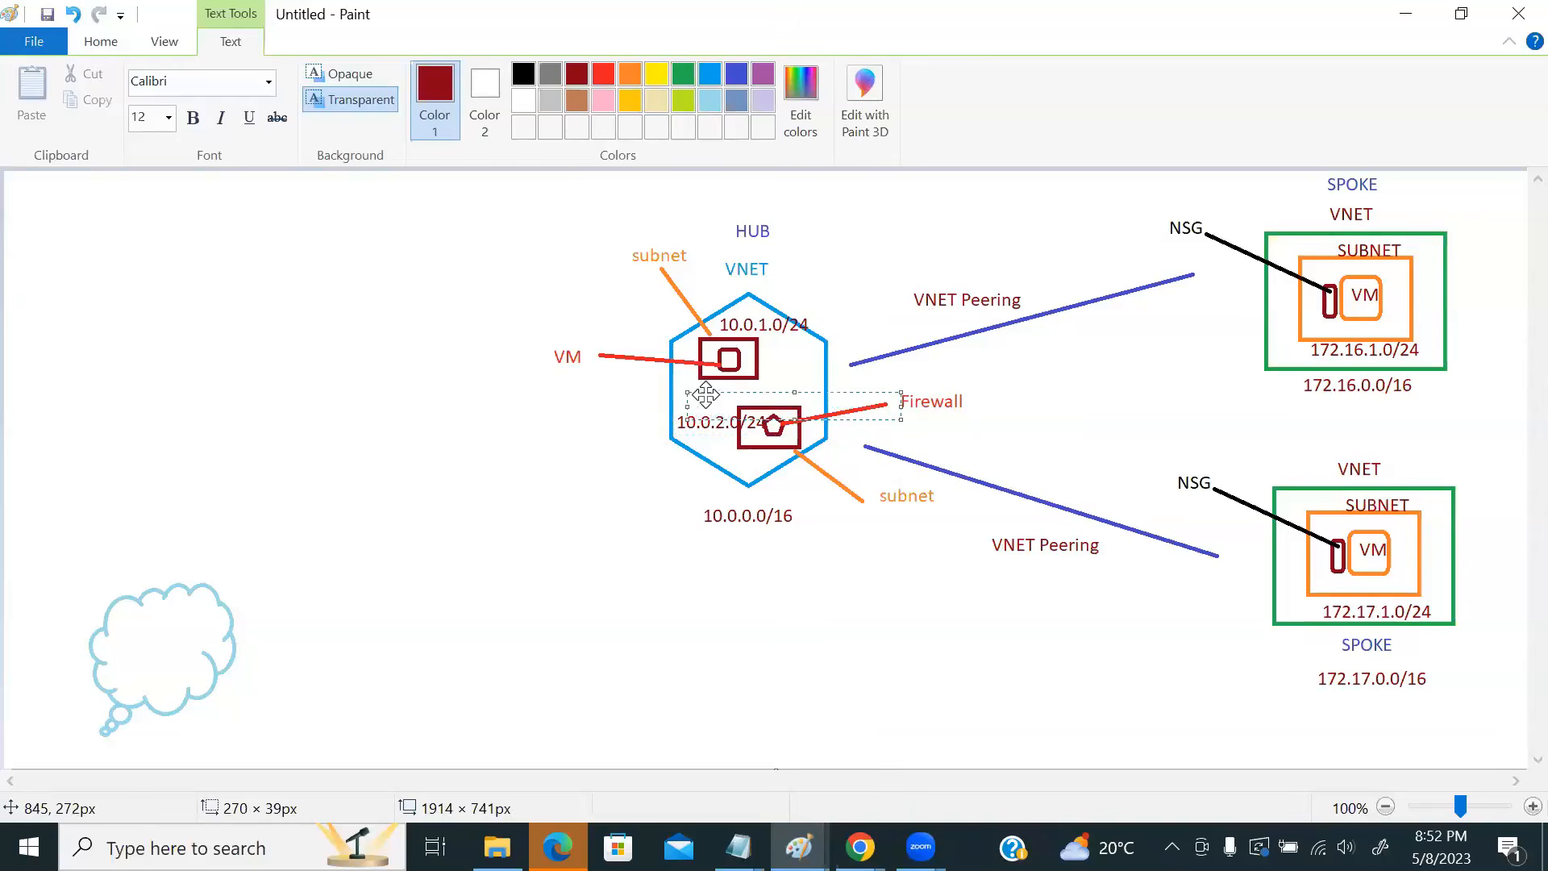
click(656, 500)
click(712, 406)
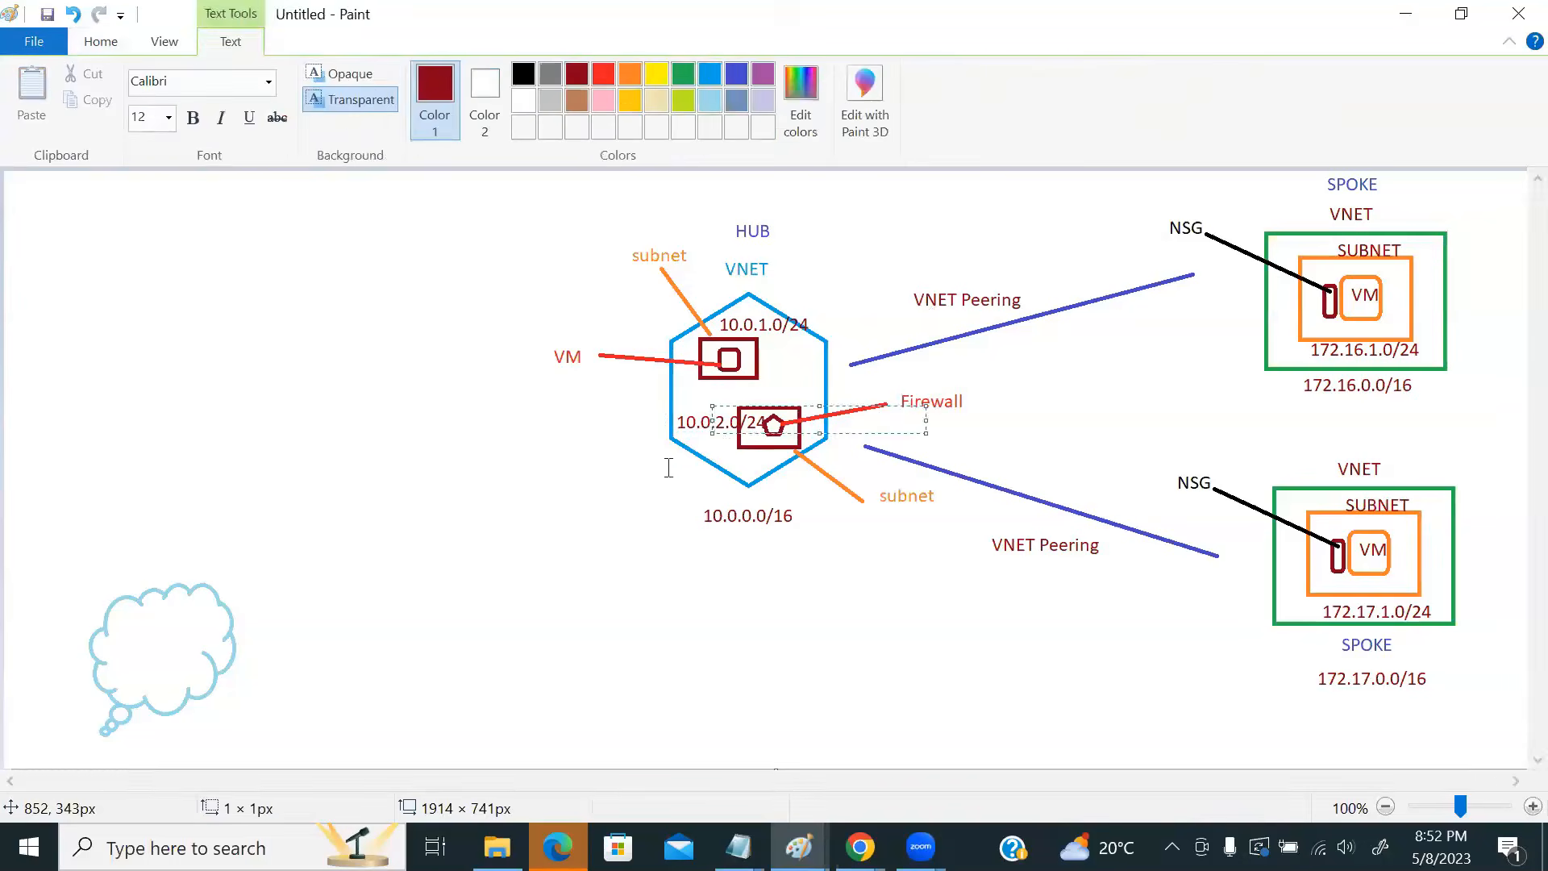
click(704, 460)
key(ctrl+z)
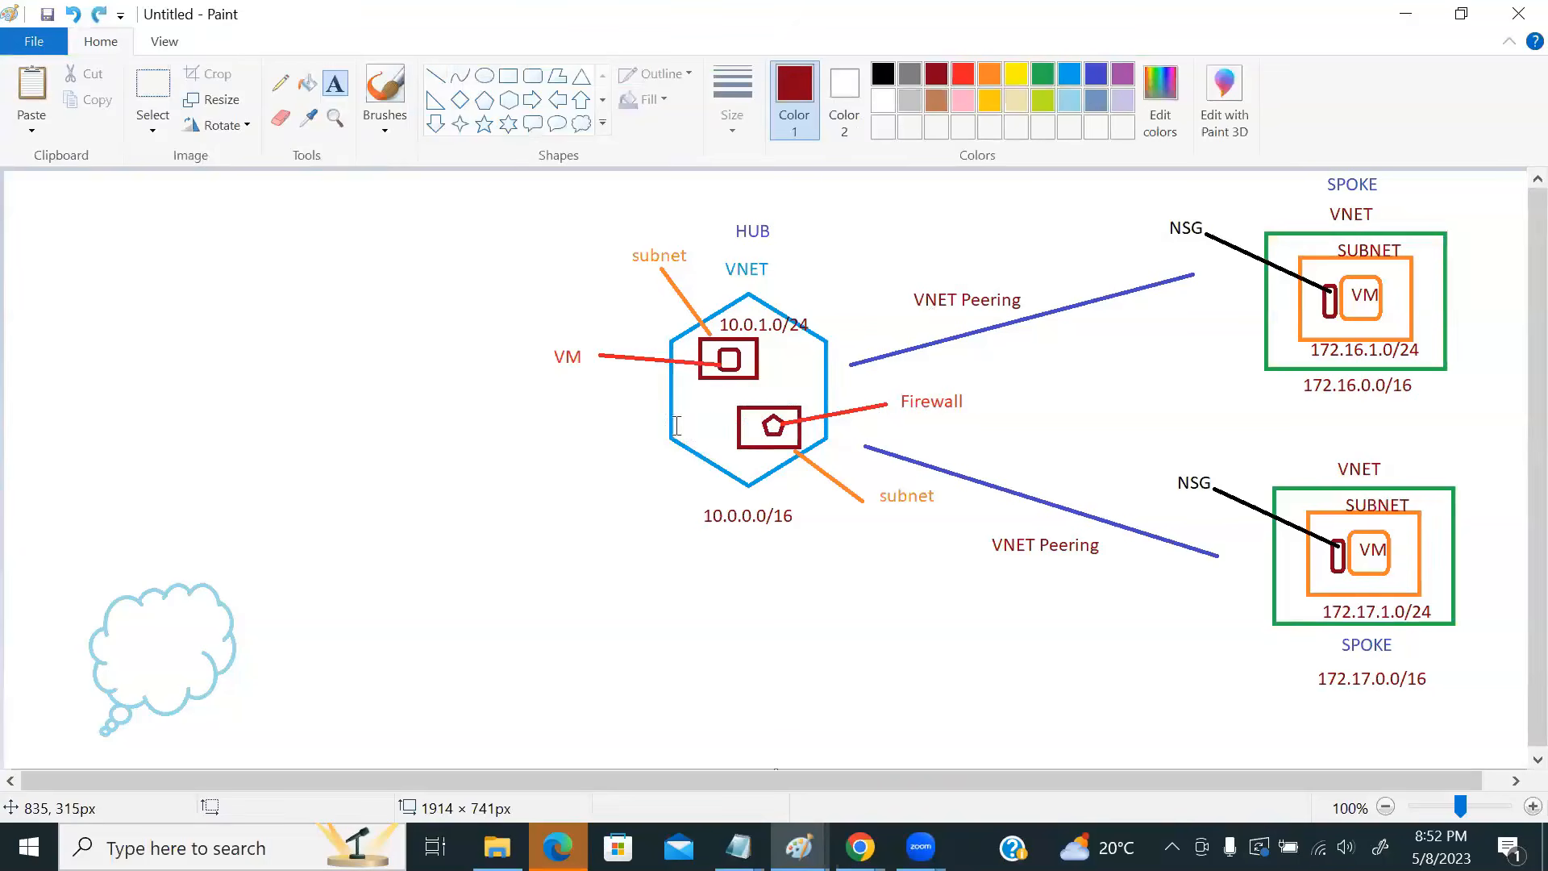
click(676, 425)
text(10.)
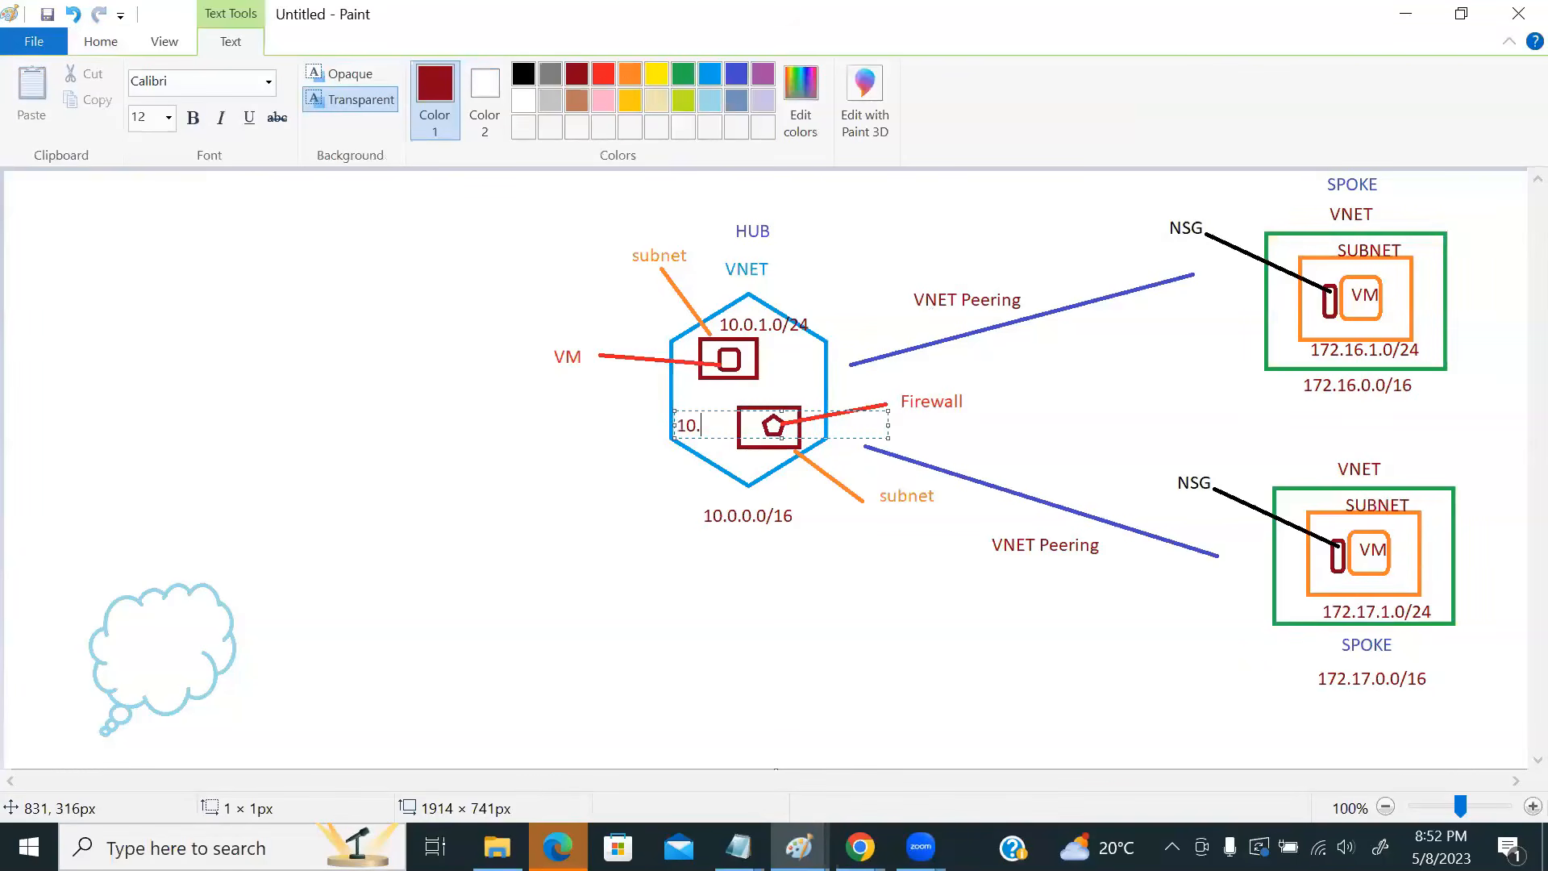
text(0.2.0/24)
drag(711, 412, 684, 409)
click(645, 528)
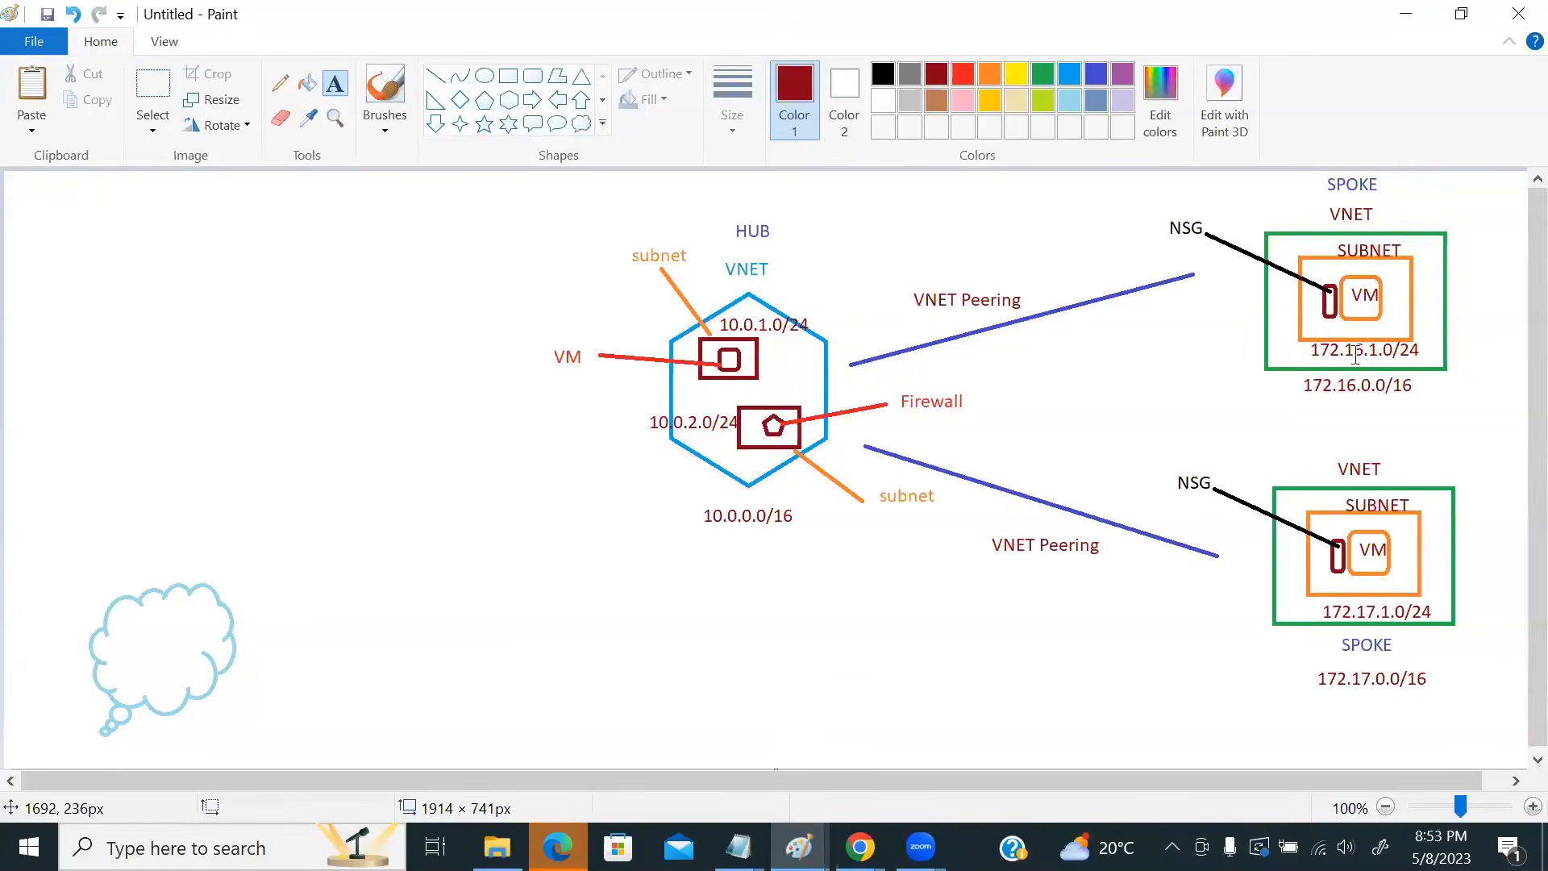
Add the 172.16.1.4 label beside the top spoke VNET on a single line.
click(1454, 296)
text(172)
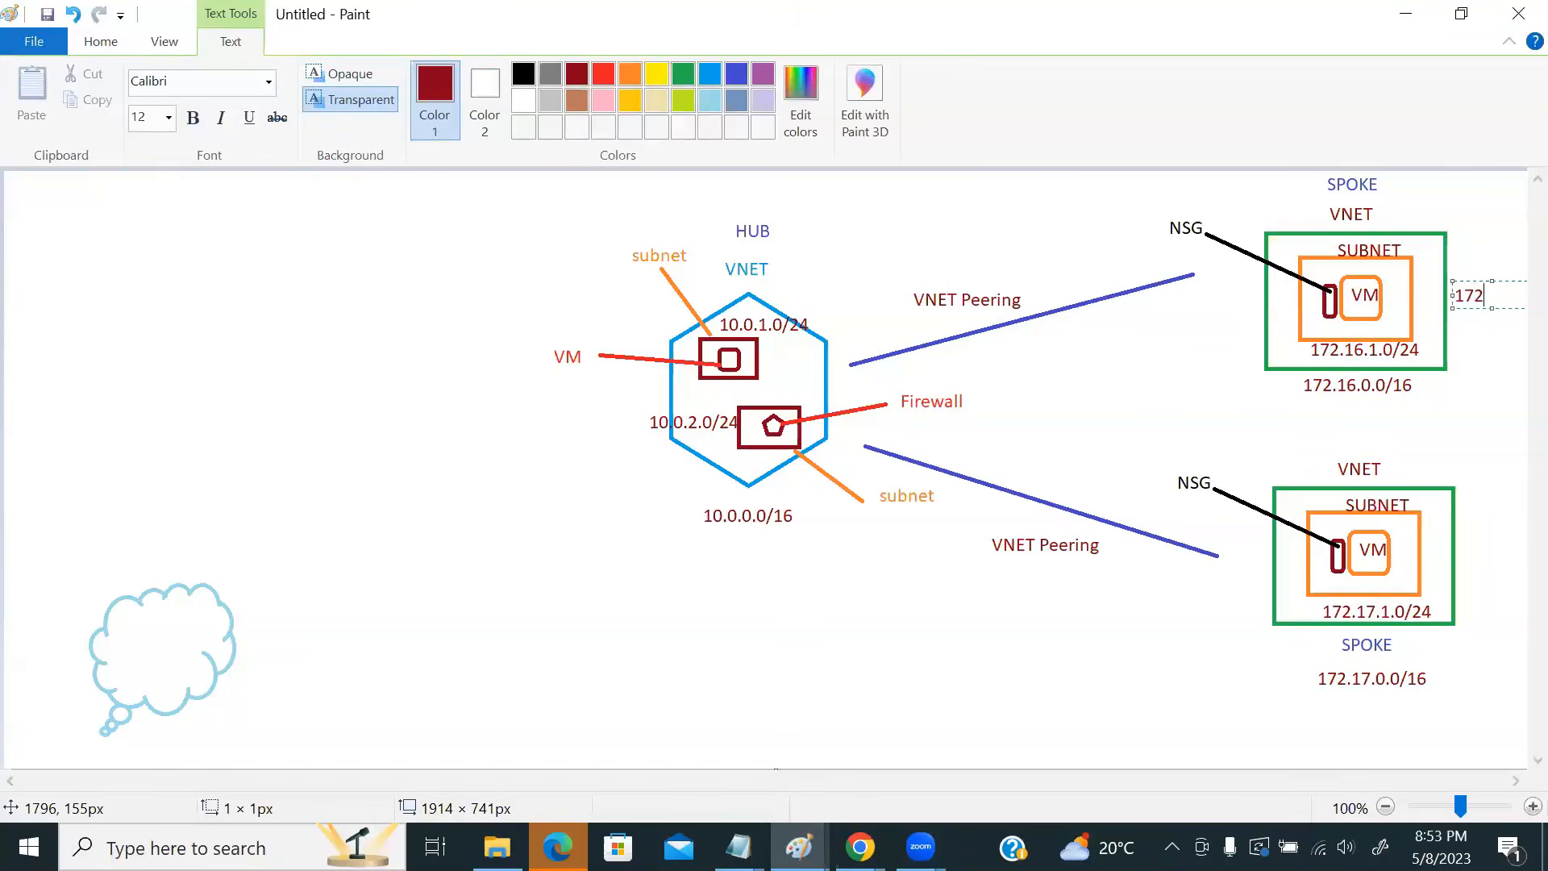
text(.16.1.4)
drag(1447, 298, 1438, 299)
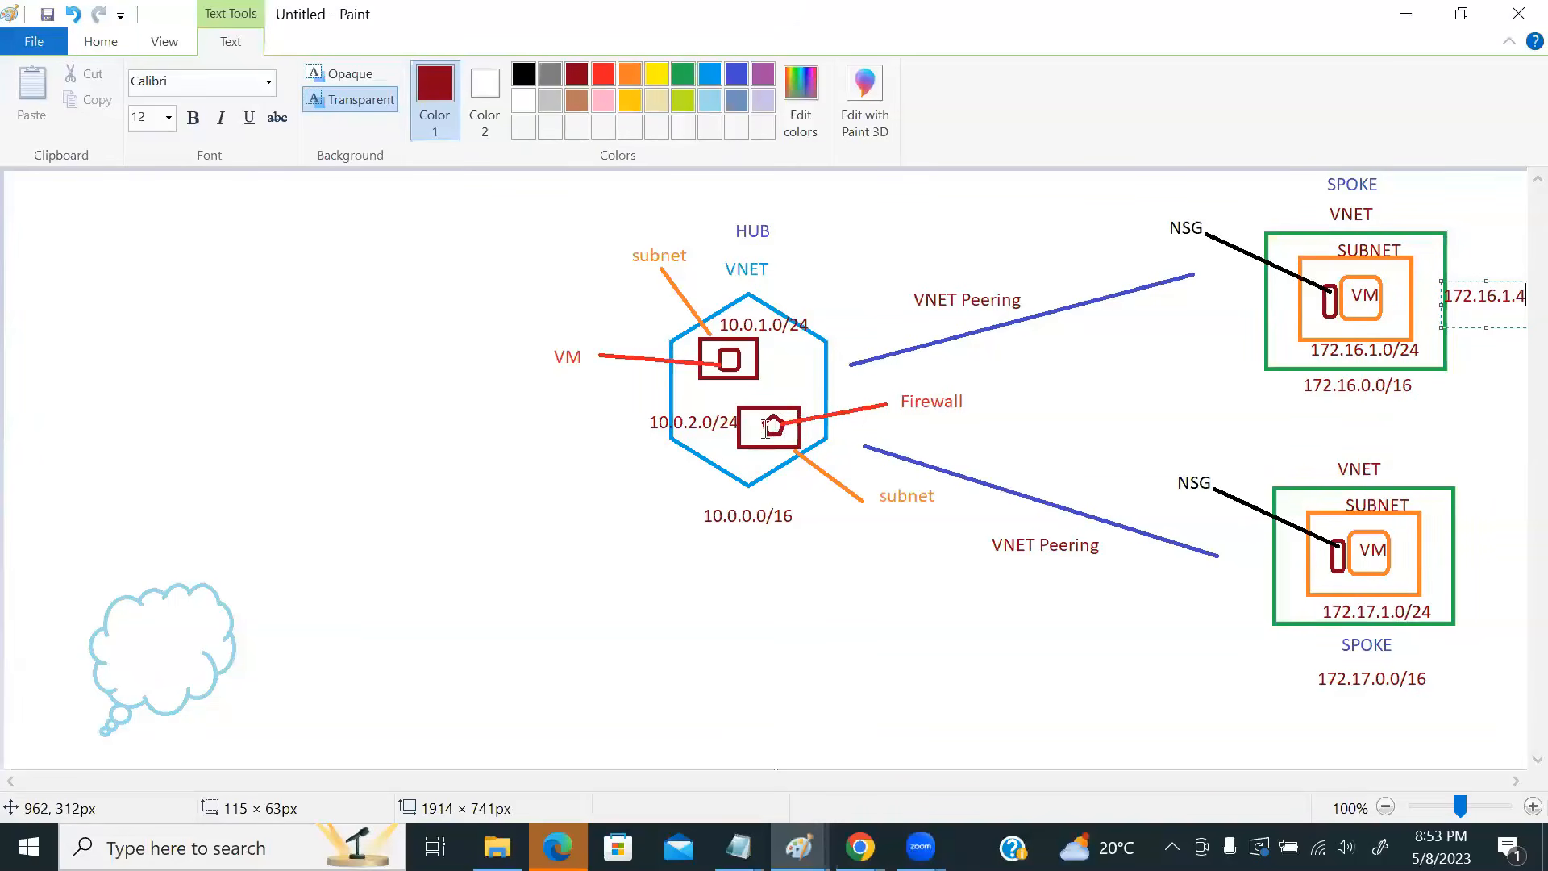
click(555, 472)
Add the 20.16.18.39 label below-left of the hub hexagon.
click(556, 472)
text(20.)
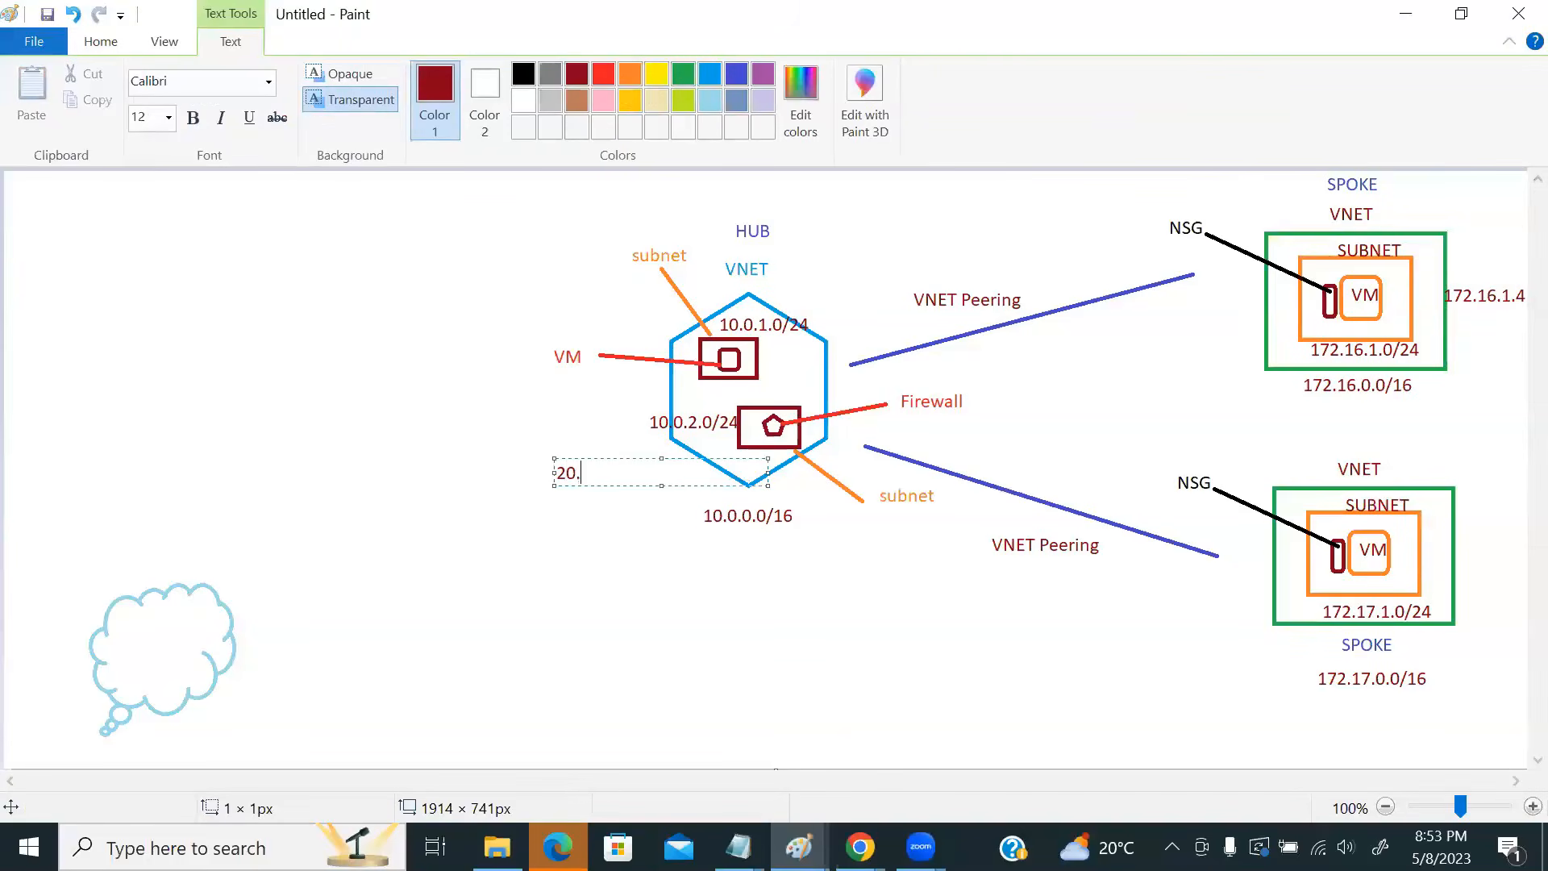
text(16.18.39)
click(730, 450)
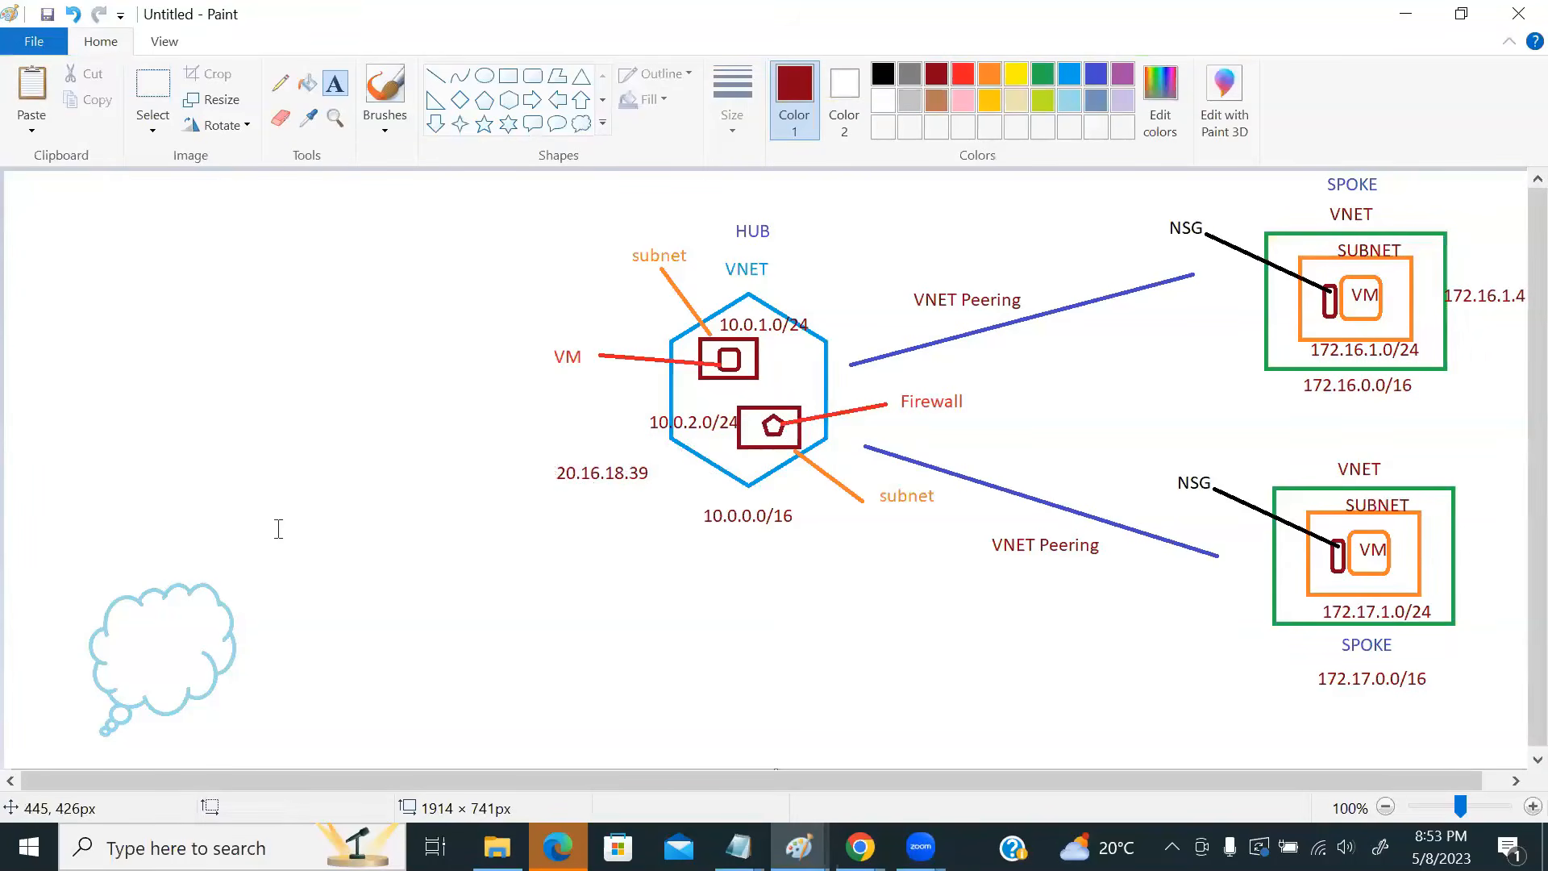
Label the cloud with 'google.com' and place '20.16.18.39' directly above it.
click(129, 568)
text(google.com)
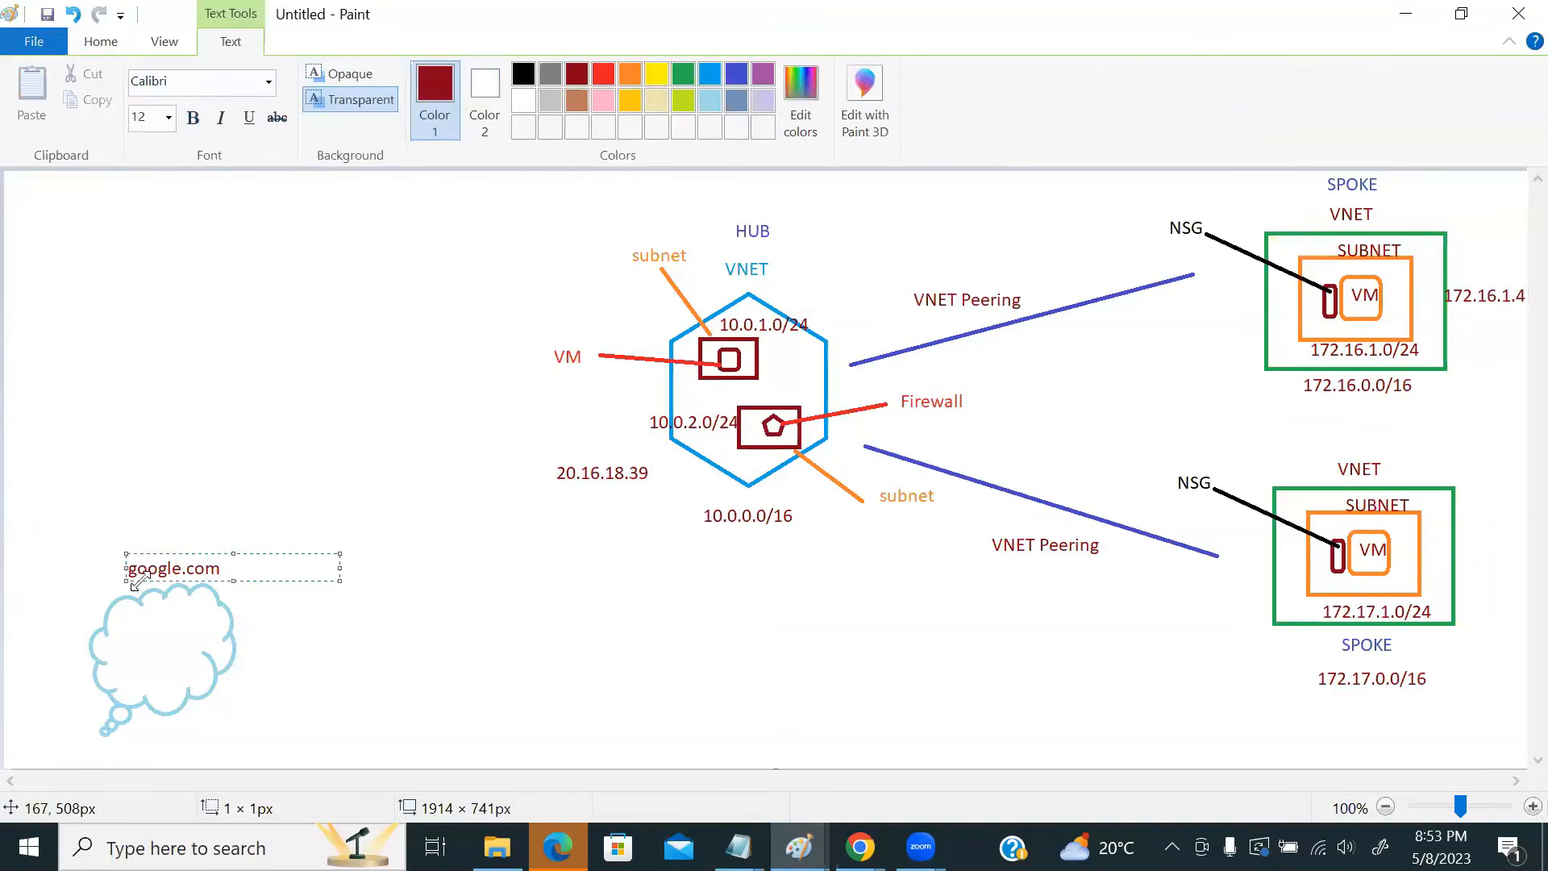
click(139, 536)
click(138, 537)
text(20.16.18.39)
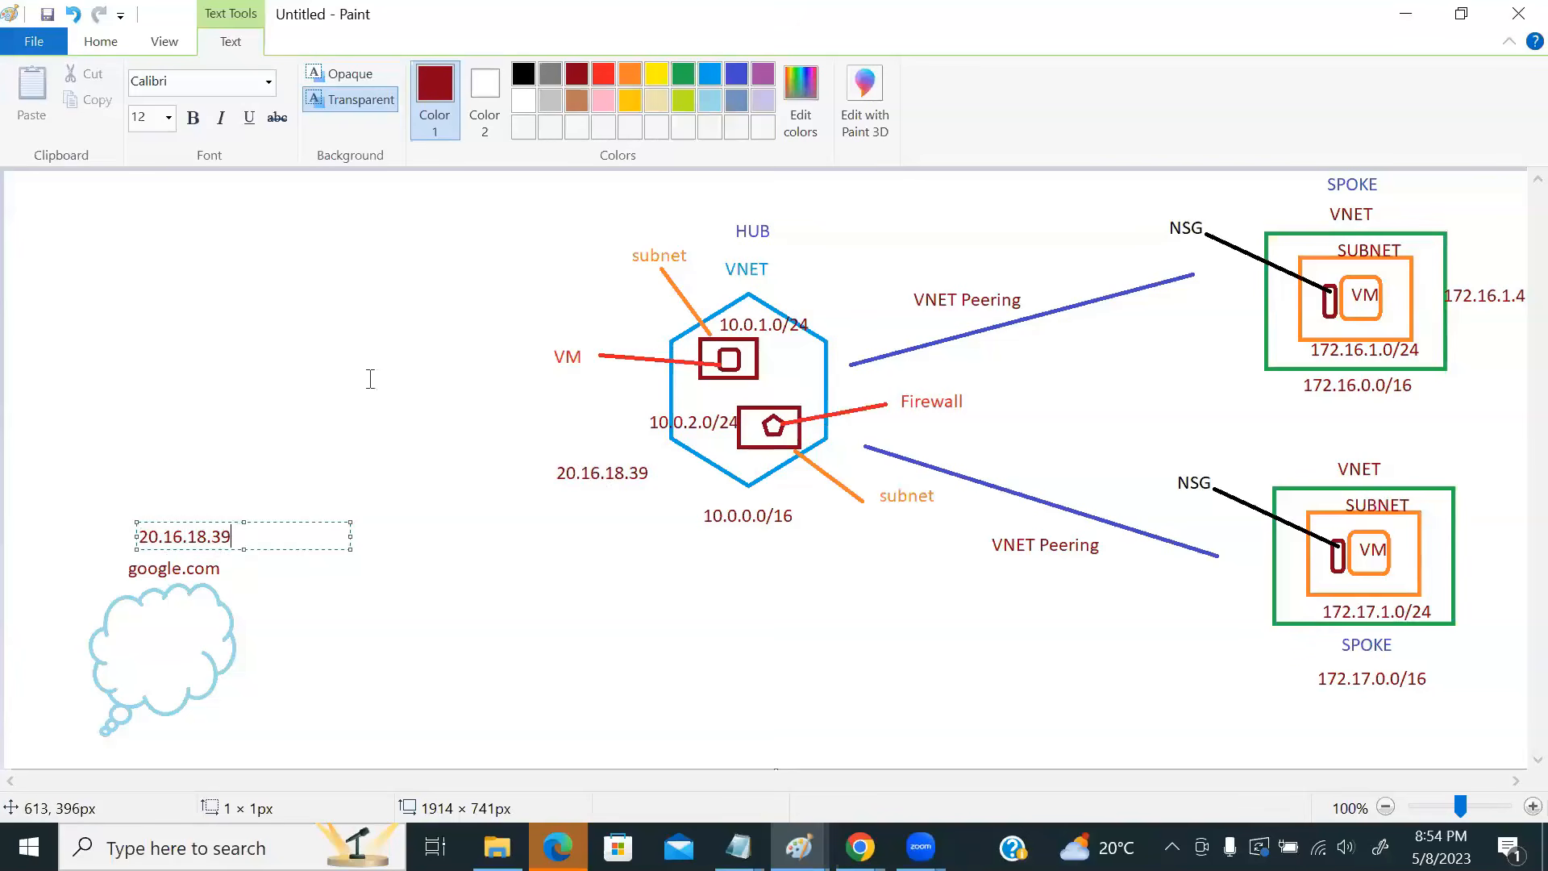
click(100, 42)
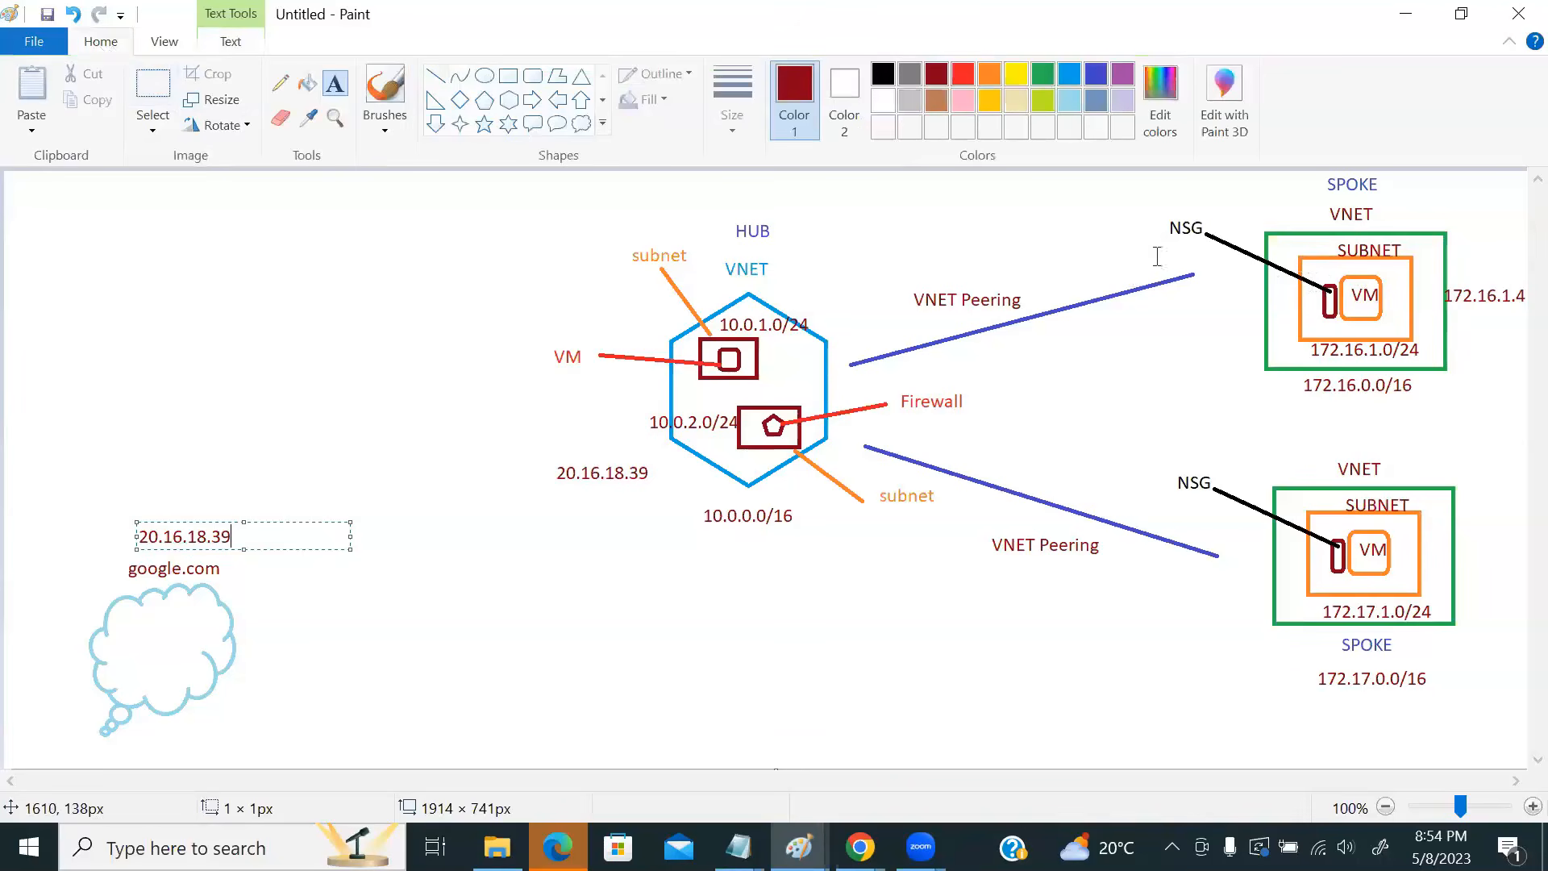
click(280, 83)
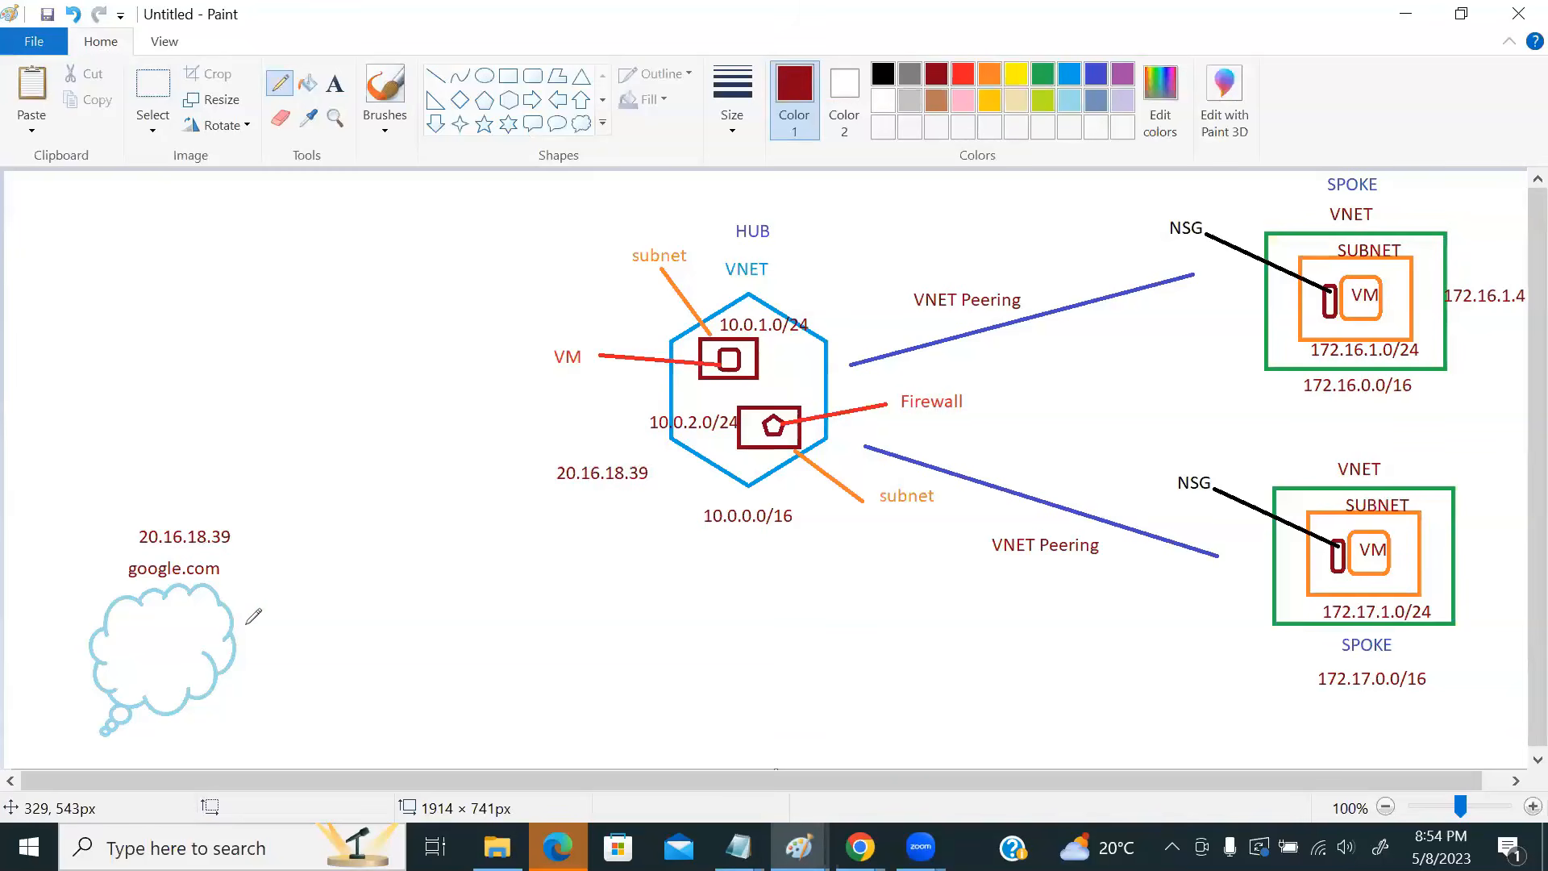
Draw pencil lines from the cloud to the hub's 20.16.18.39 and from the top spoke VM to google.com.
mouse_move(218, 647)
mouse_down()
mouse_move(308, 573)
mouse_move(613, 444)
mouse_up()
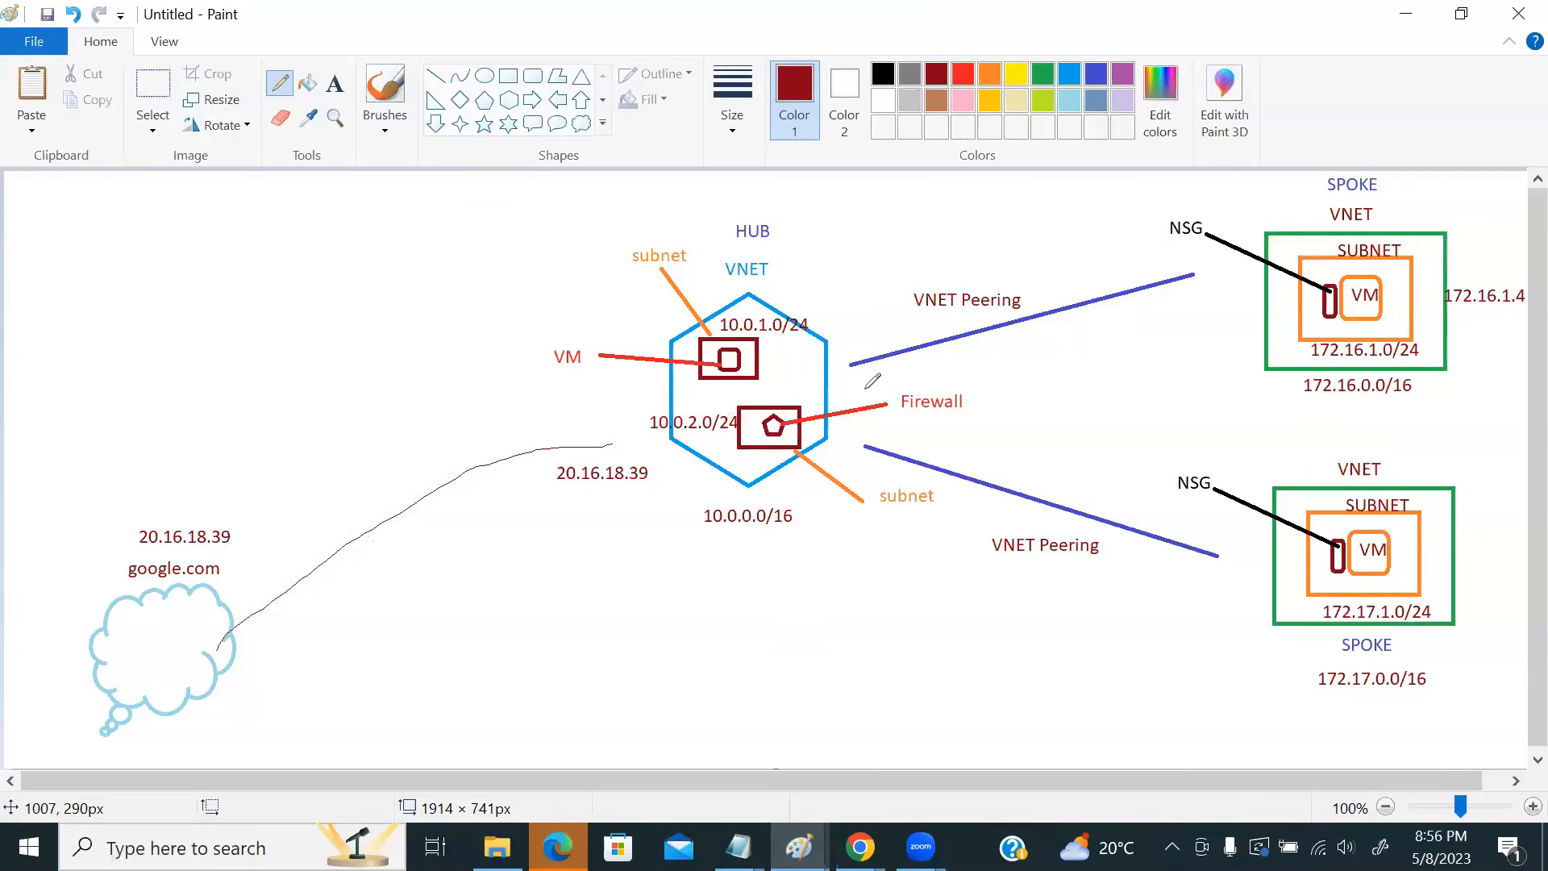
mouse_move(1333, 298)
mouse_down()
mouse_move(1219, 210)
mouse_move(496, 235)
mouse_move(211, 593)
mouse_up()
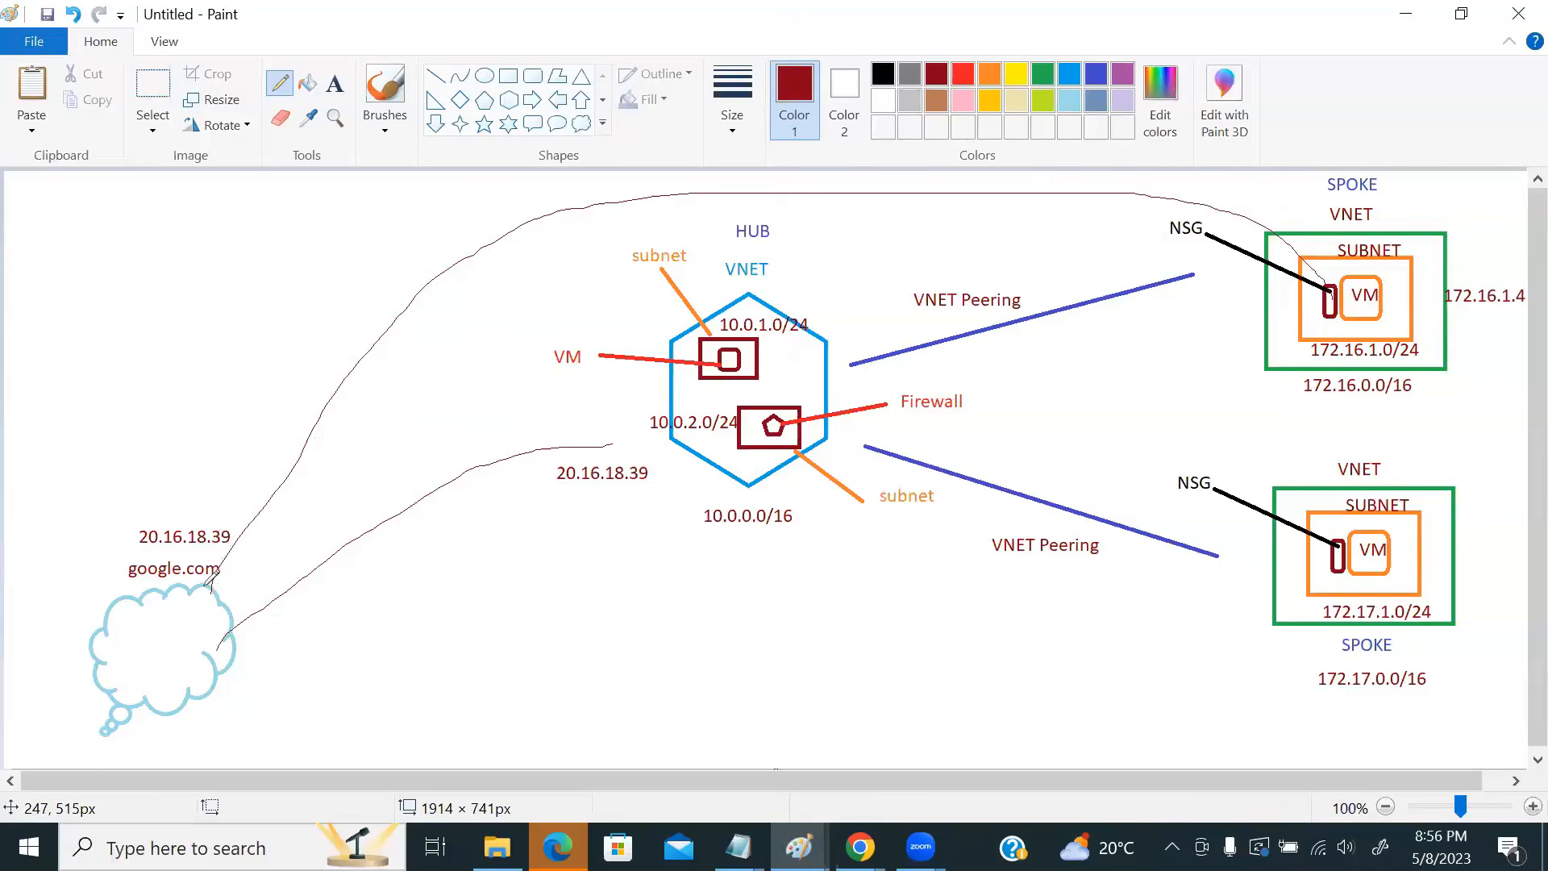
mouse_move(1347, 295)
mouse_down()
mouse_move(1084, 203)
mouse_move(490, 234)
mouse_move(200, 567)
mouse_up()
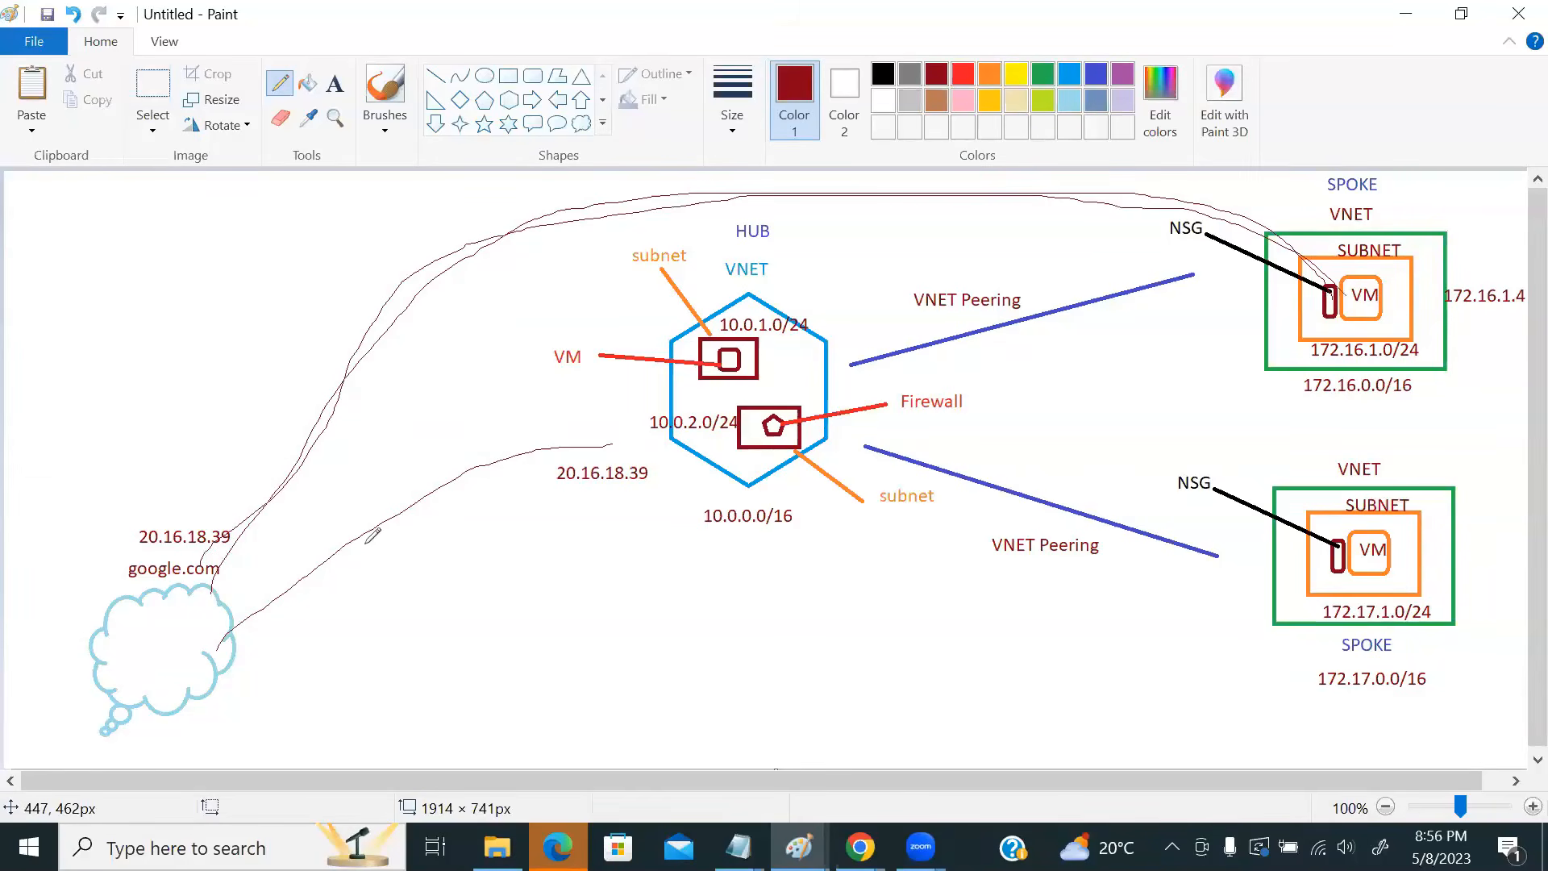
Add the note 'UDR -- User defined routes' on one line below the hub's 10.0.0.0/16 label.
click(326, 90)
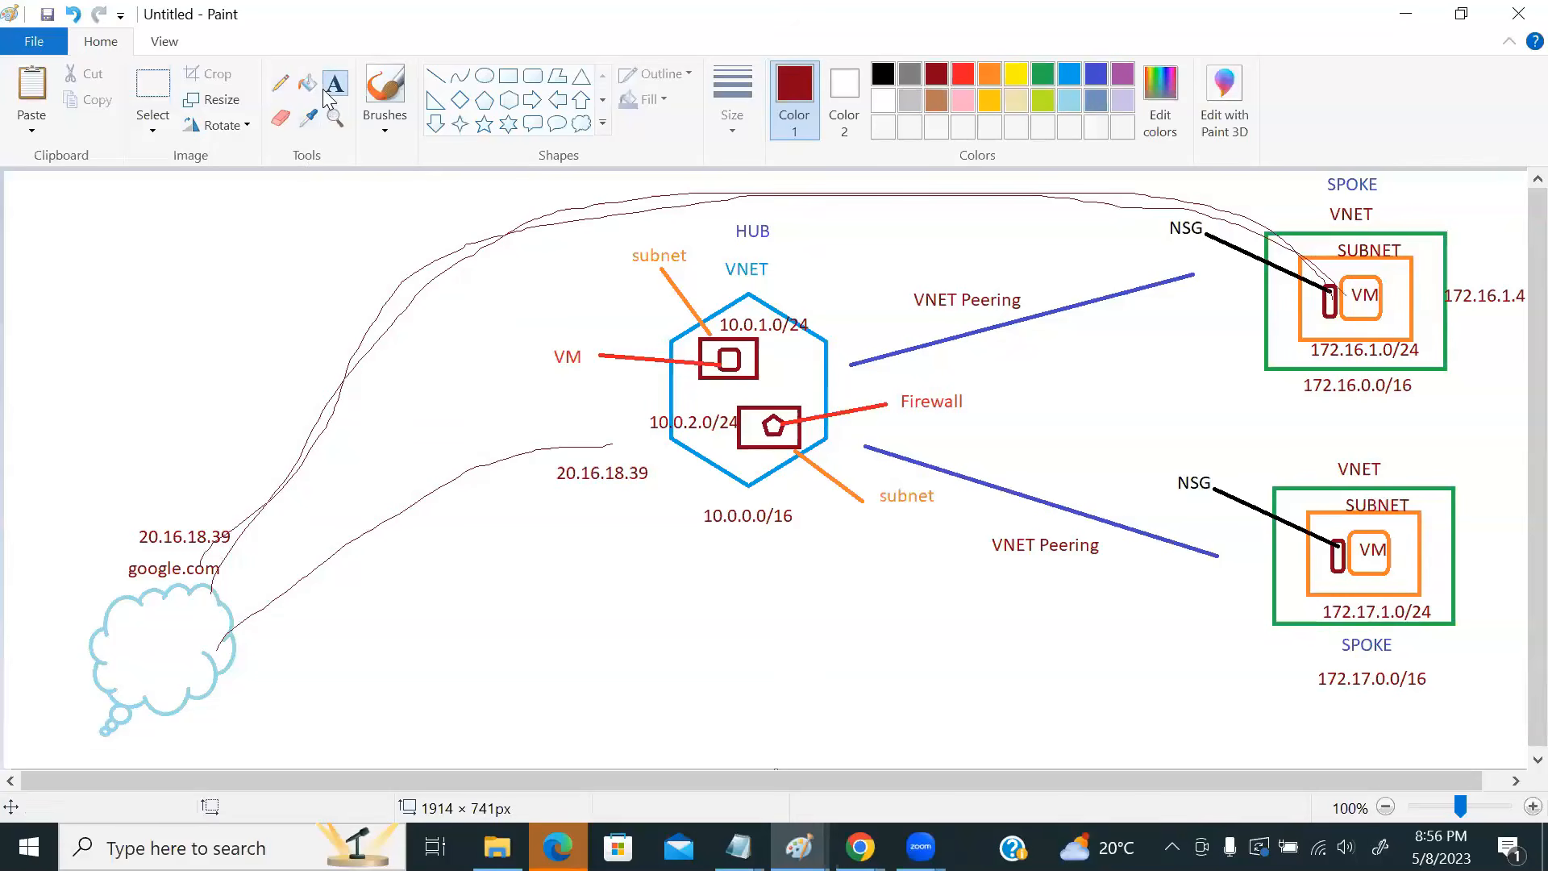
click(730, 538)
text(UDR --)
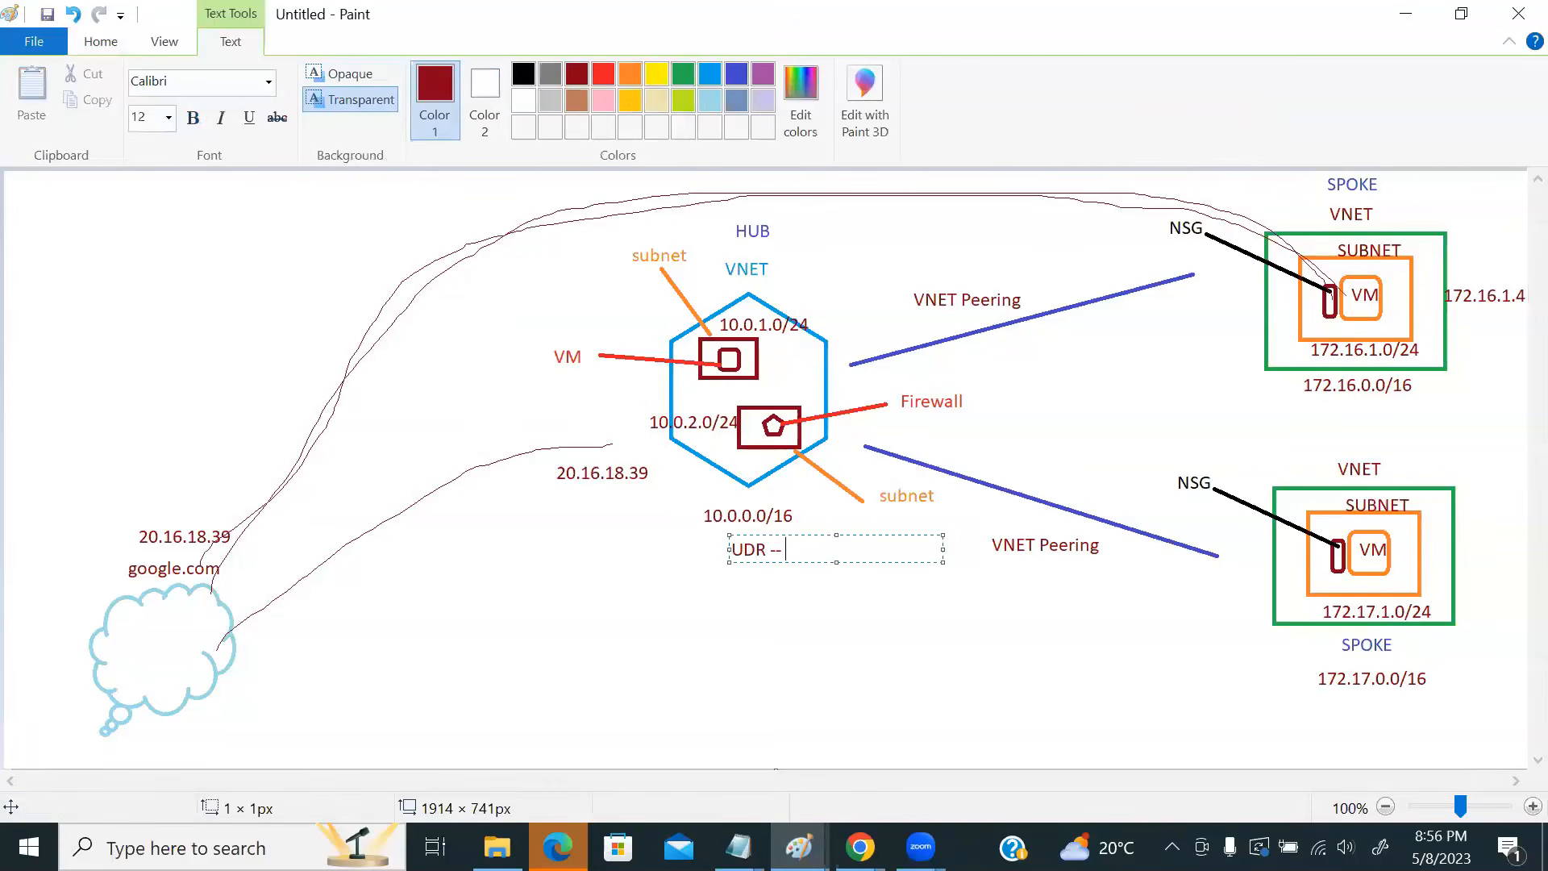
text( User defined routes)
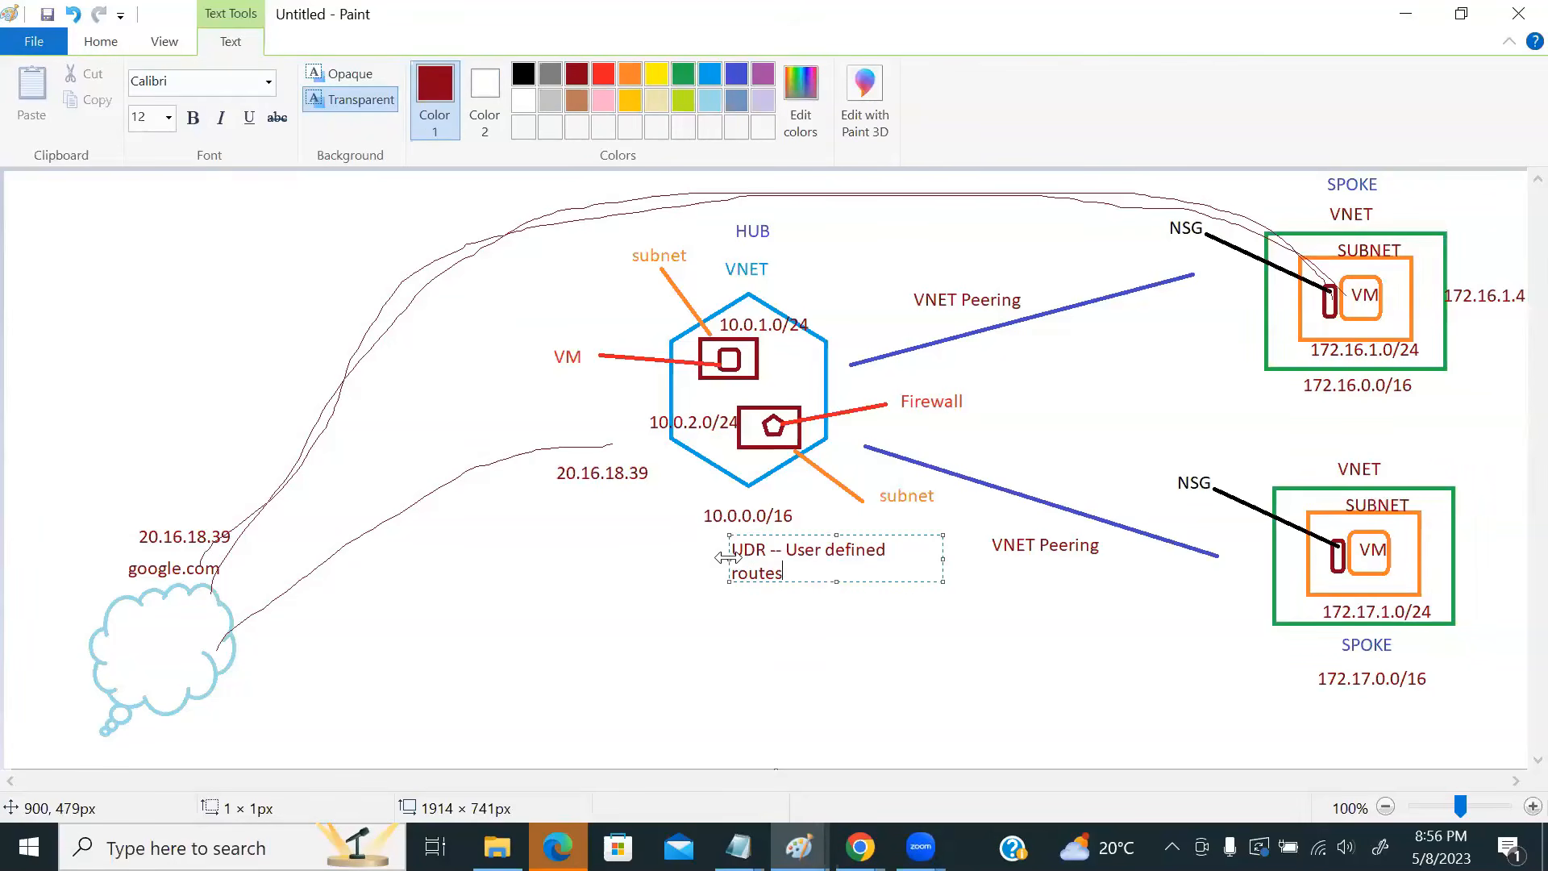
drag(729, 557, 665, 556)
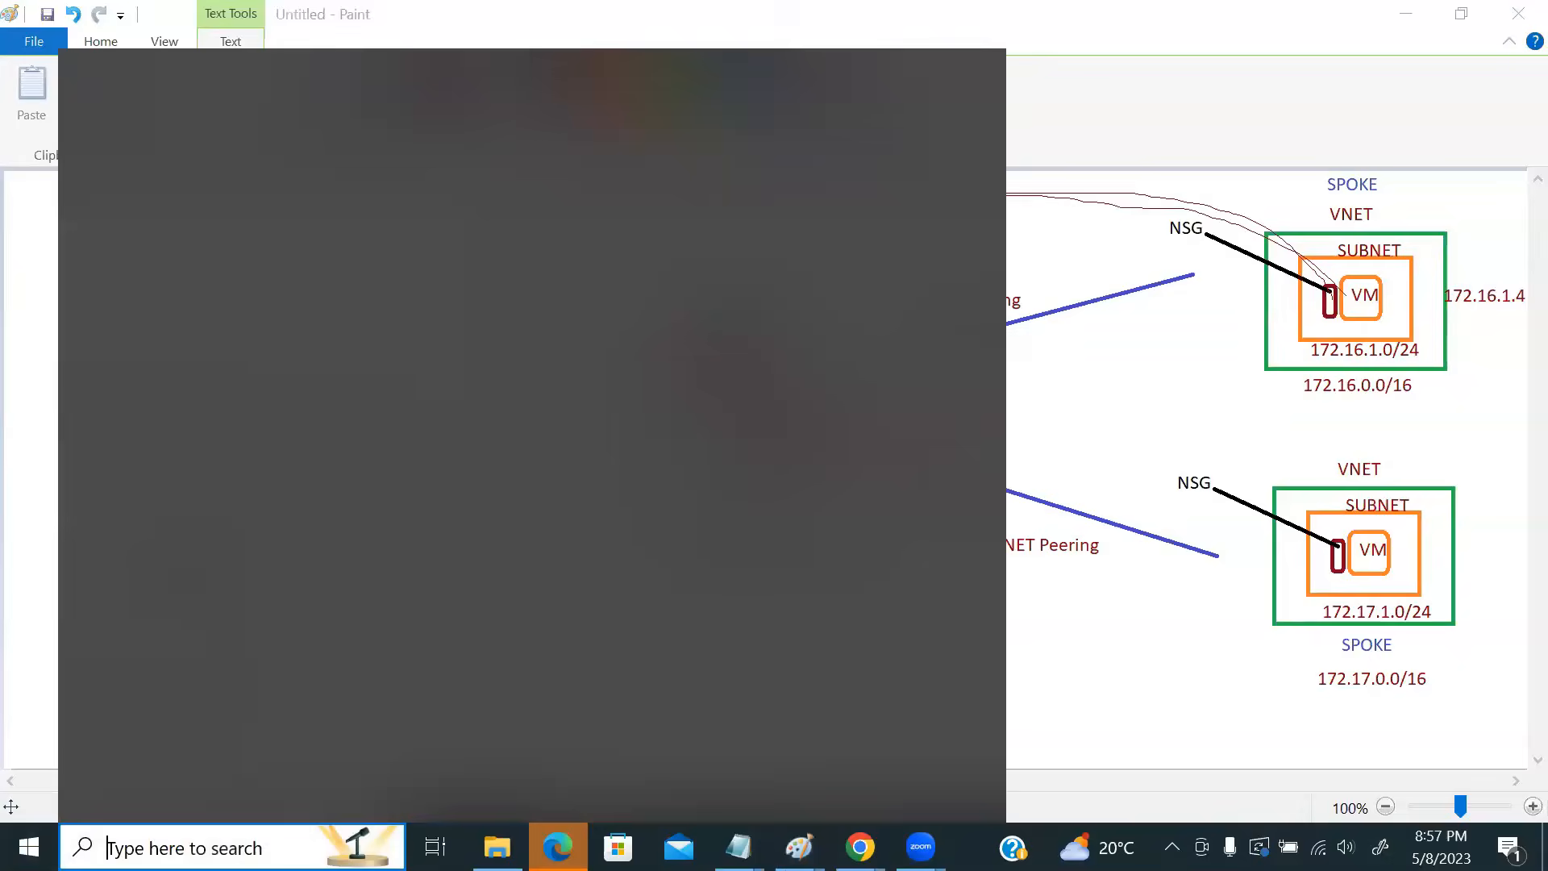
Launch a new Paint window from the taskbar search.
click(185, 848)
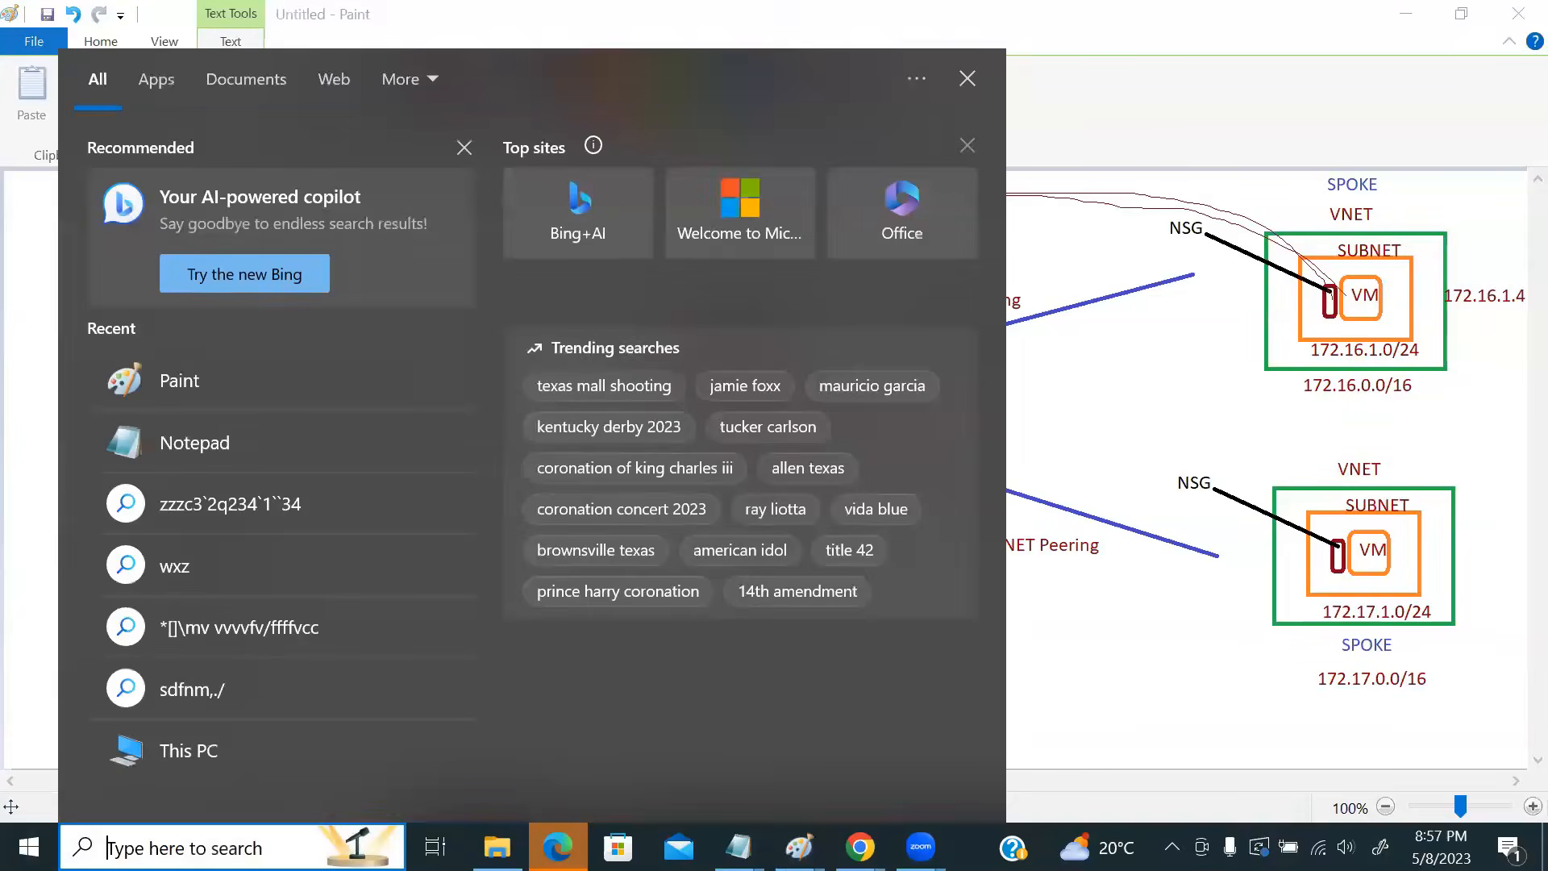
text(note)
key(BackSpace)
key(BackSpace)
key(BackSpace)
key(BackSpace)
key(BackSpace)
text(paint)
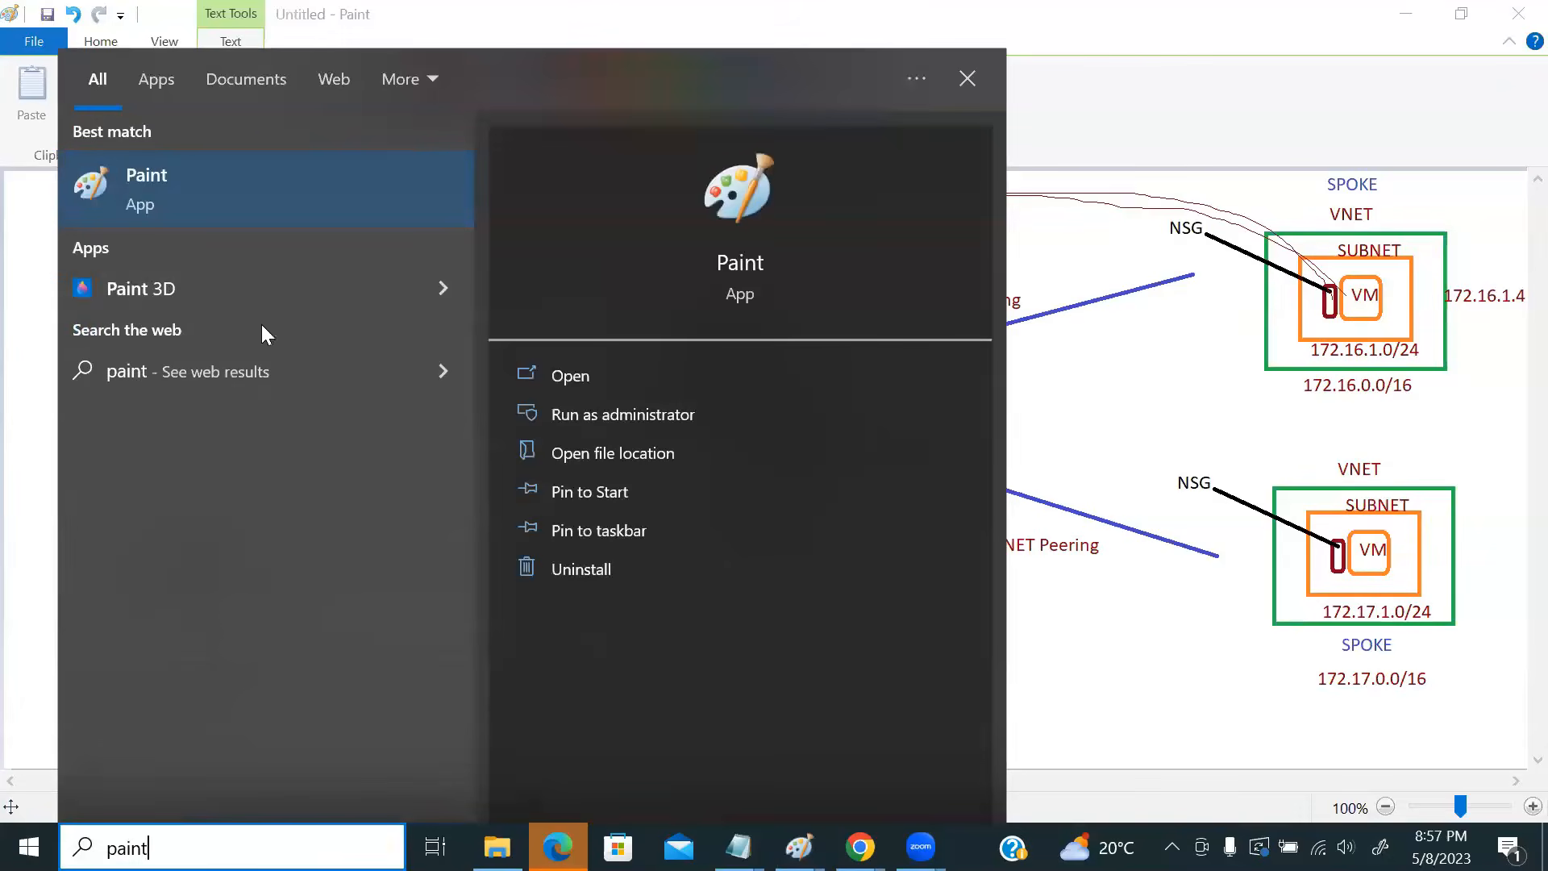
click(163, 190)
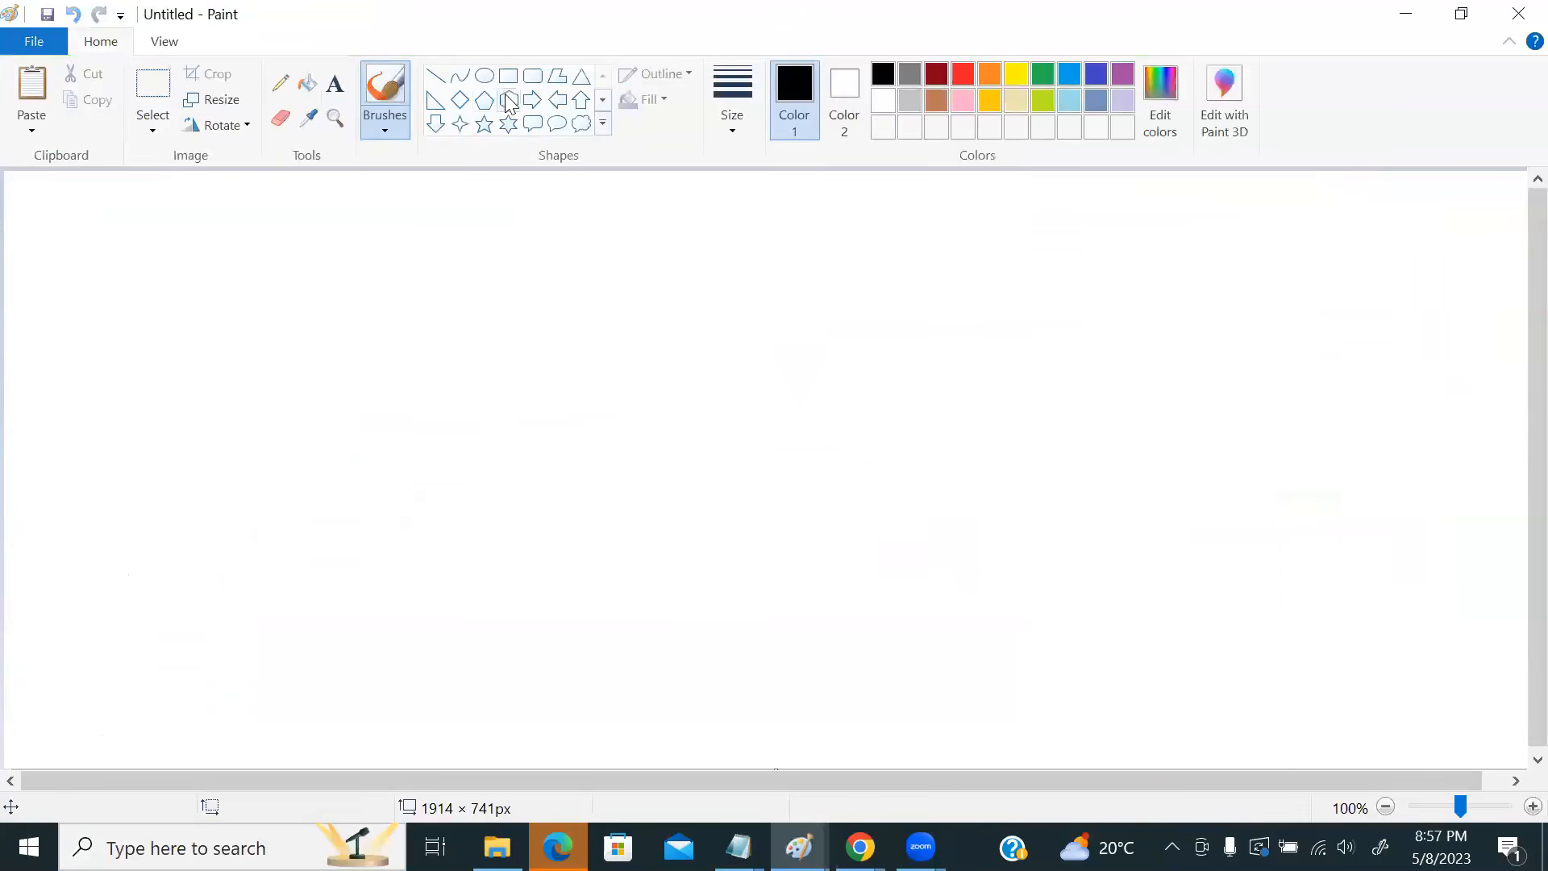
Draw a rounded rectangle on the right of the canvas with a hexagon inside it.
click(533, 76)
drag(1113, 277, 1244, 426)
click(1187, 470)
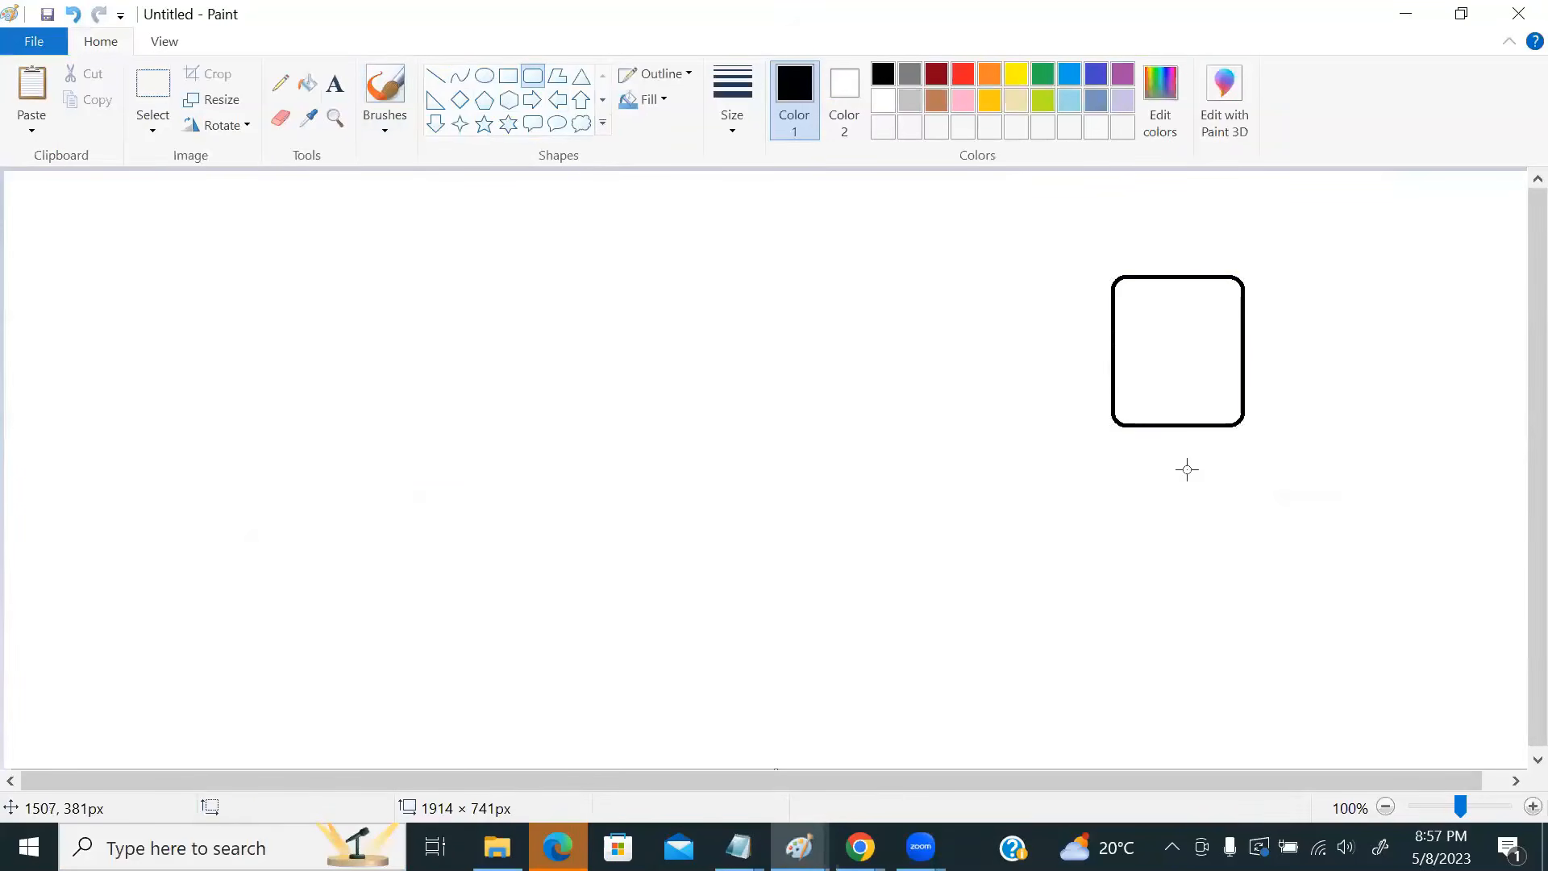
click(509, 100)
drag(1145, 316, 1207, 382)
click(1174, 469)
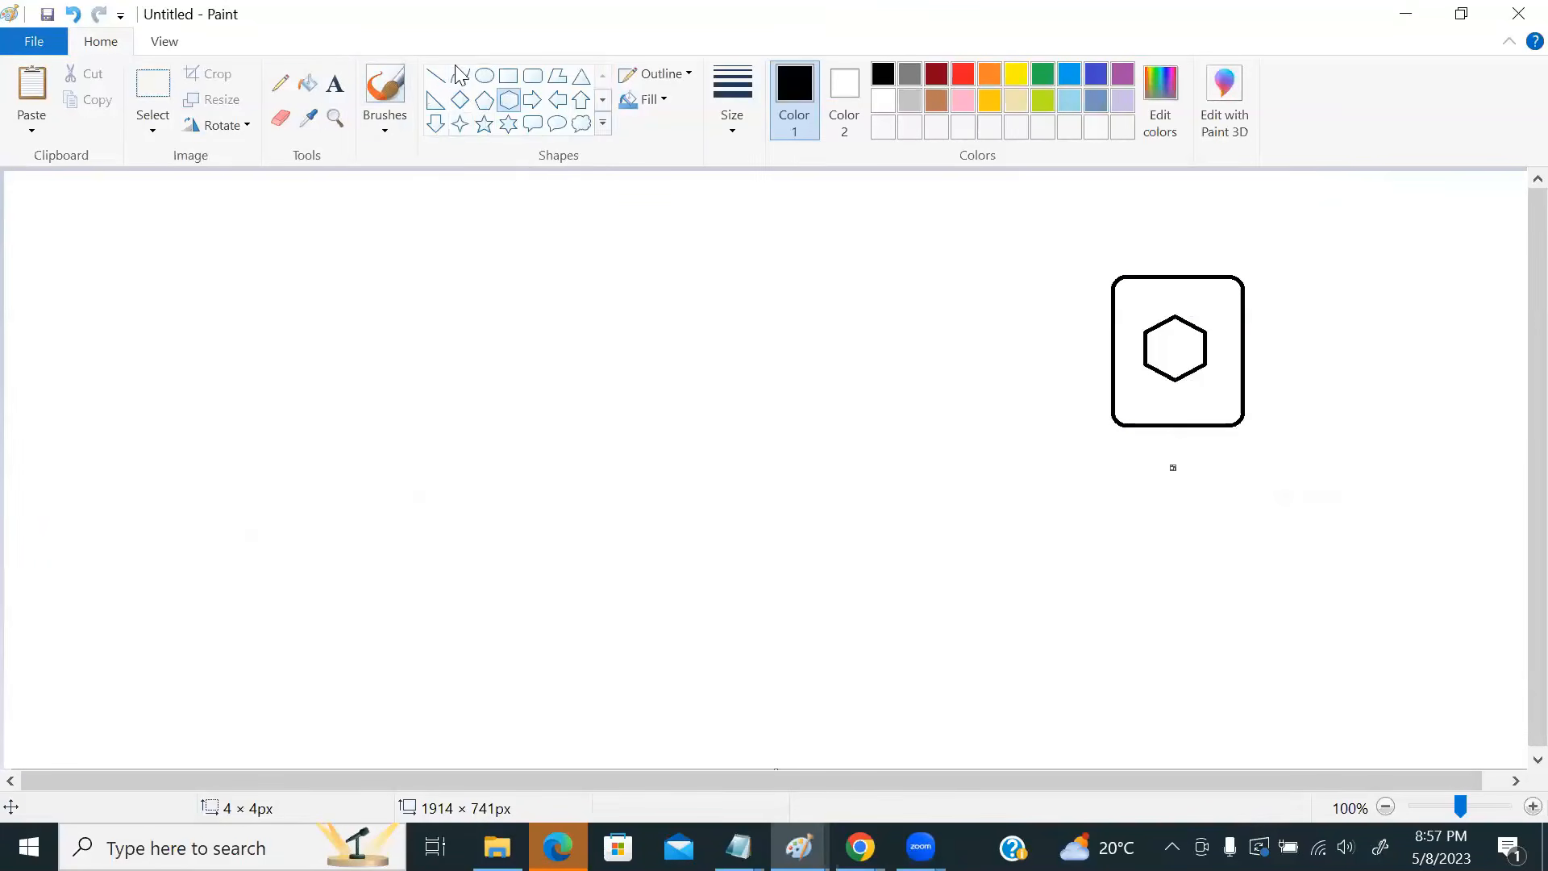
Draw a line leftward from the box ending in a cloud at the lower left.
click(279, 83)
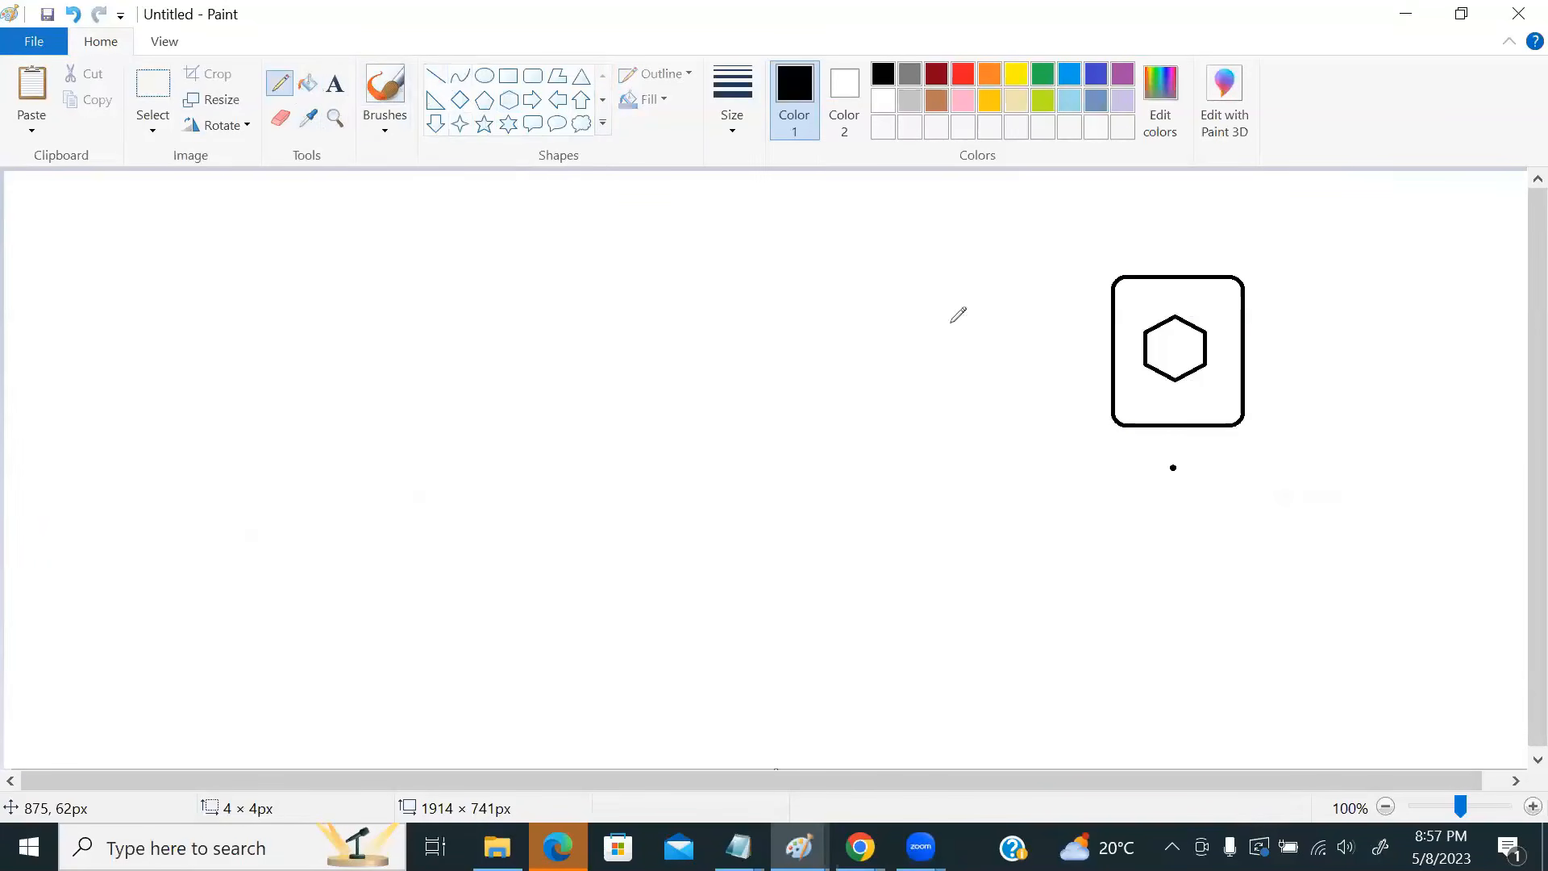
mouse_move(1101, 359)
mouse_down()
mouse_move(864, 356)
mouse_move(132, 618)
mouse_up()
click(582, 124)
drag(111, 558, 235, 686)
click(321, 204)
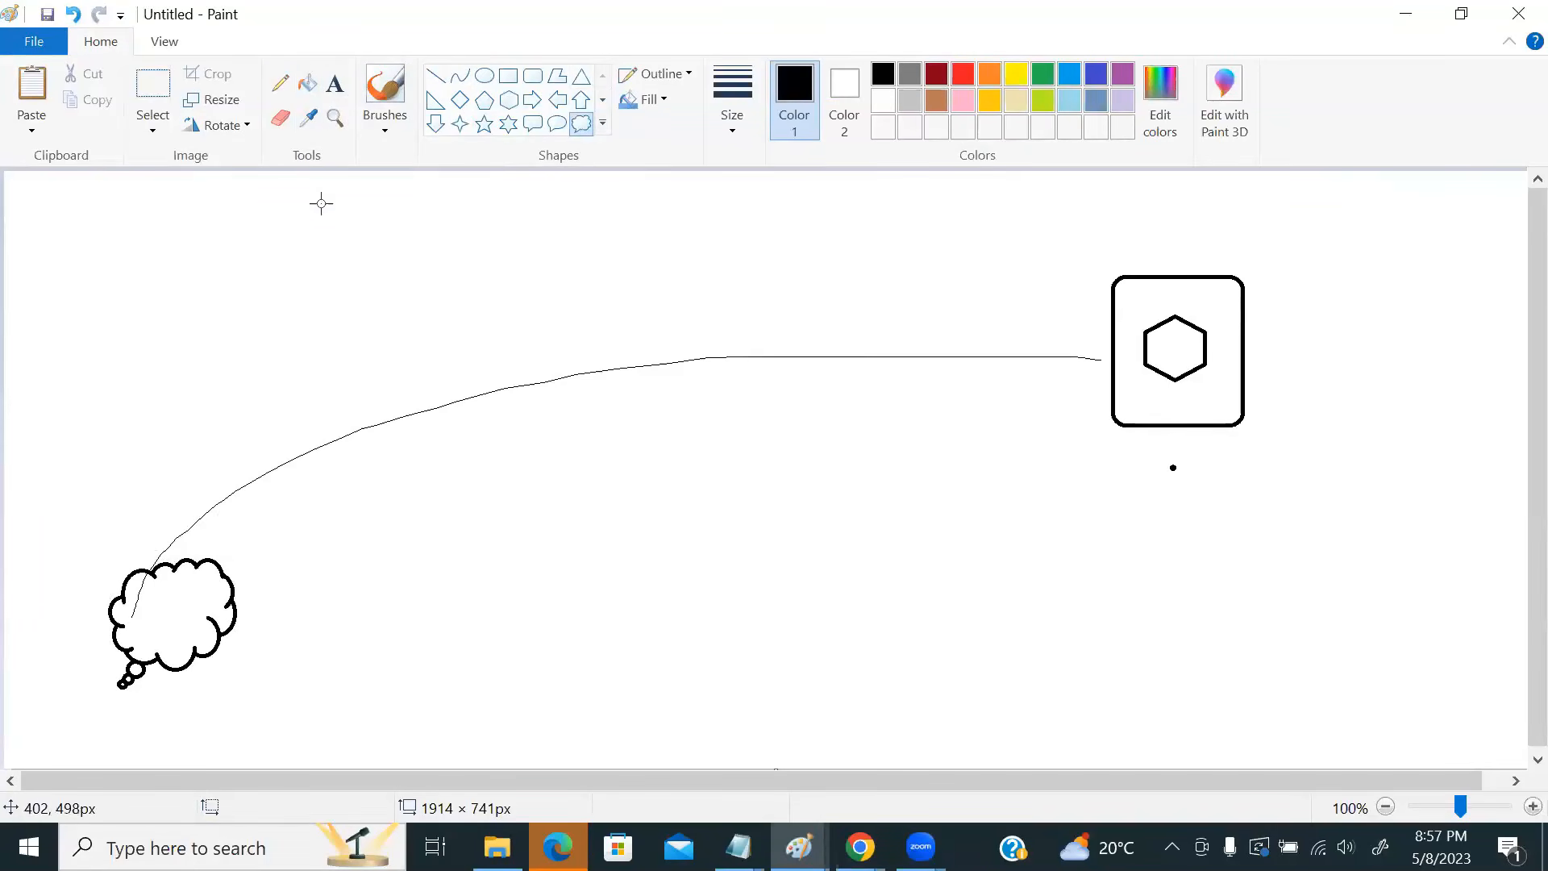
Draw a second curve to an upper-left rounded box and a line from the hexagon box to the lower middle.
click(280, 83)
mouse_move(1107, 312)
mouse_down()
mouse_move(442, 279)
mouse_move(282, 327)
mouse_up()
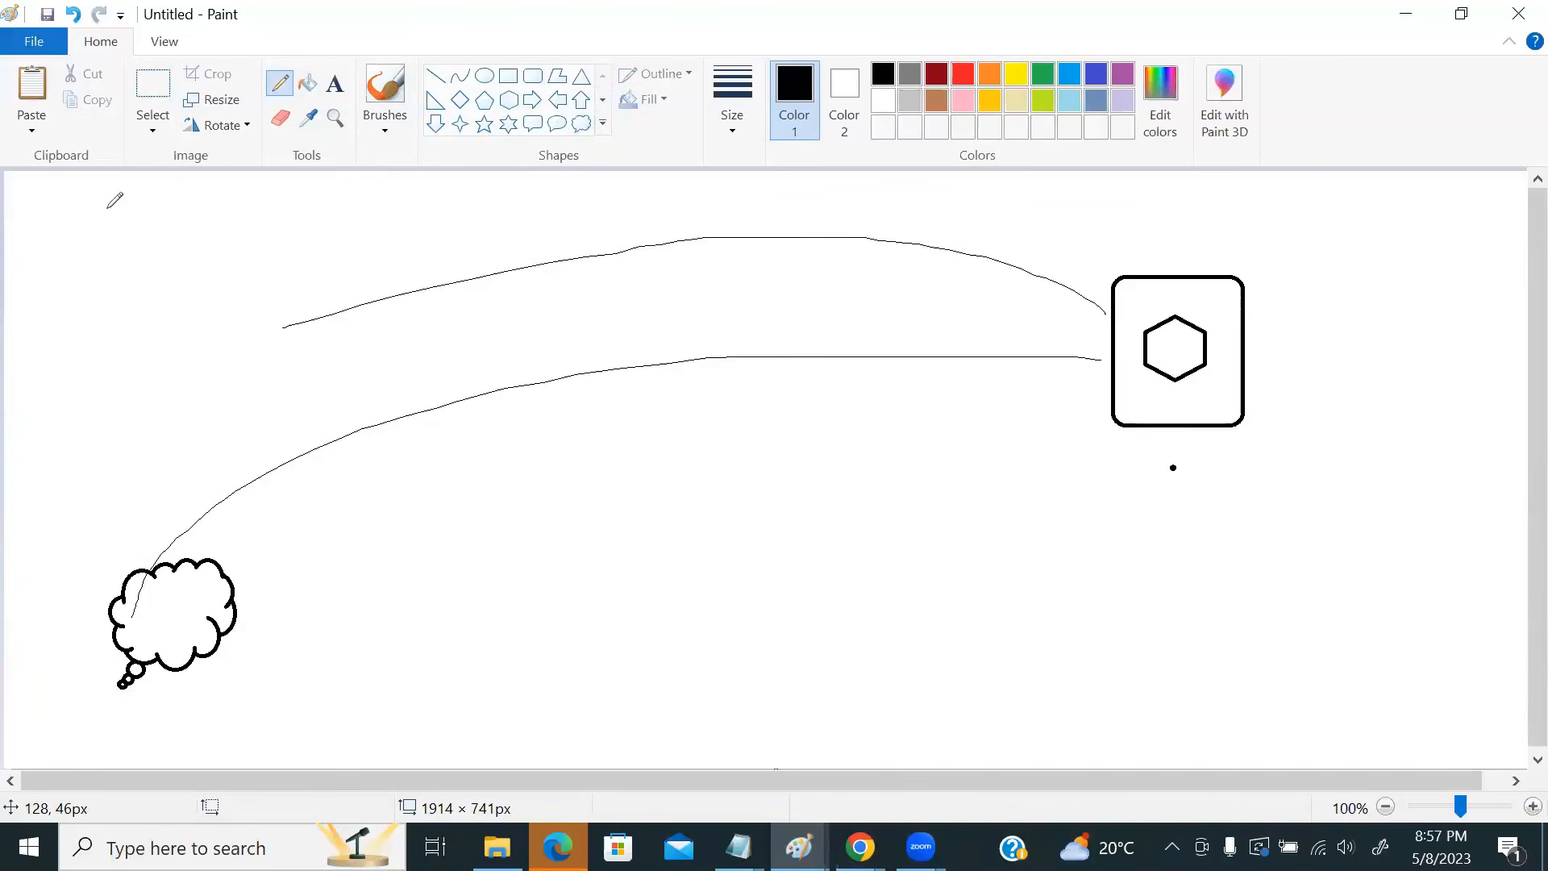
drag(90, 215, 212, 281)
click(533, 75)
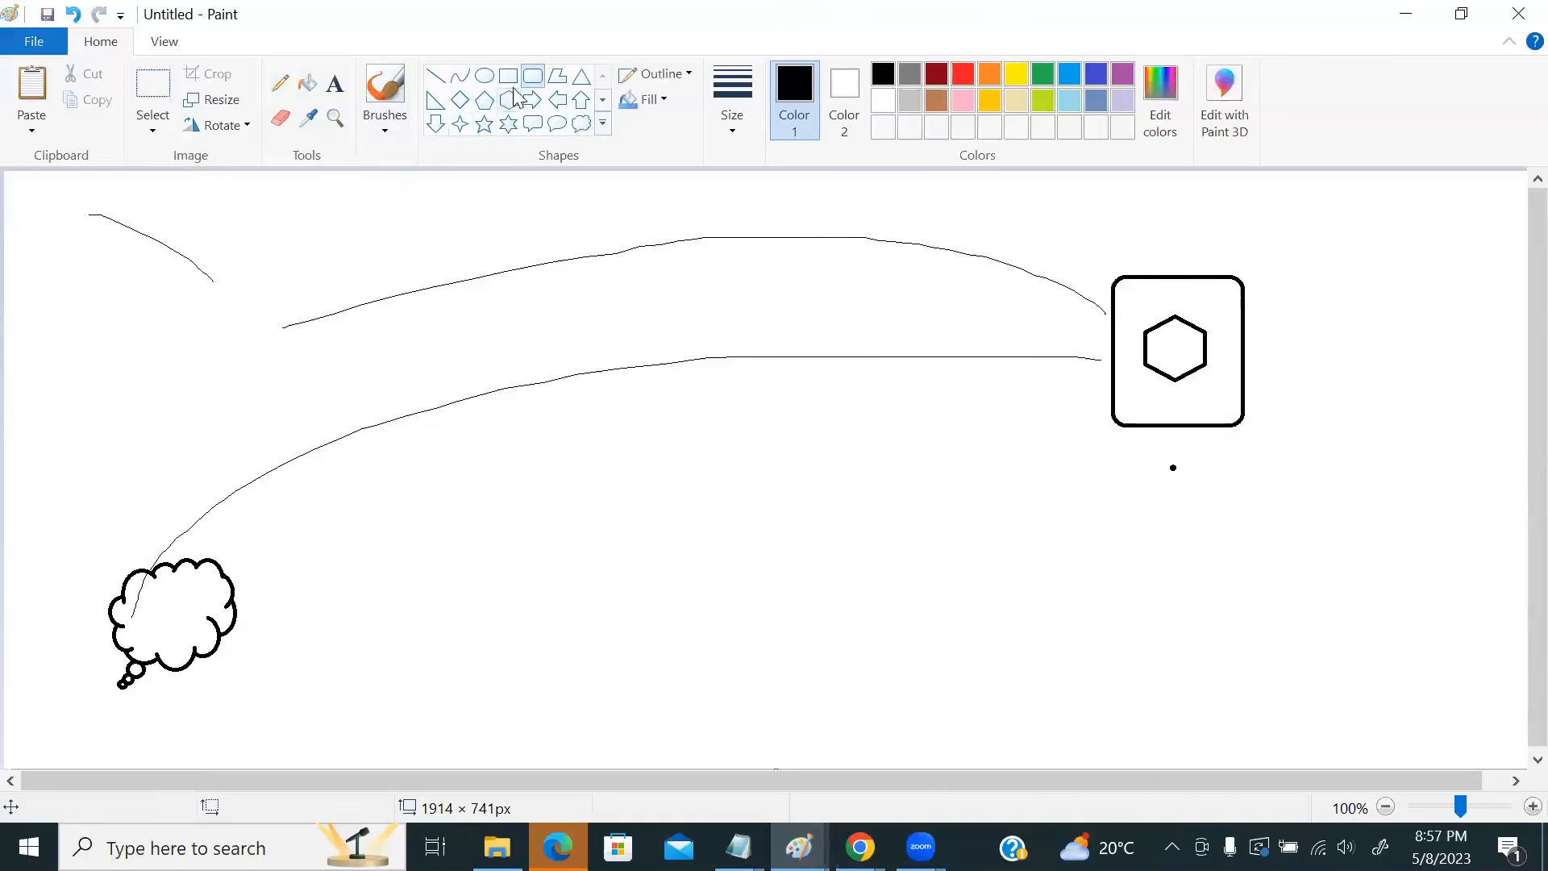
drag(94, 208, 276, 347)
click(276, 468)
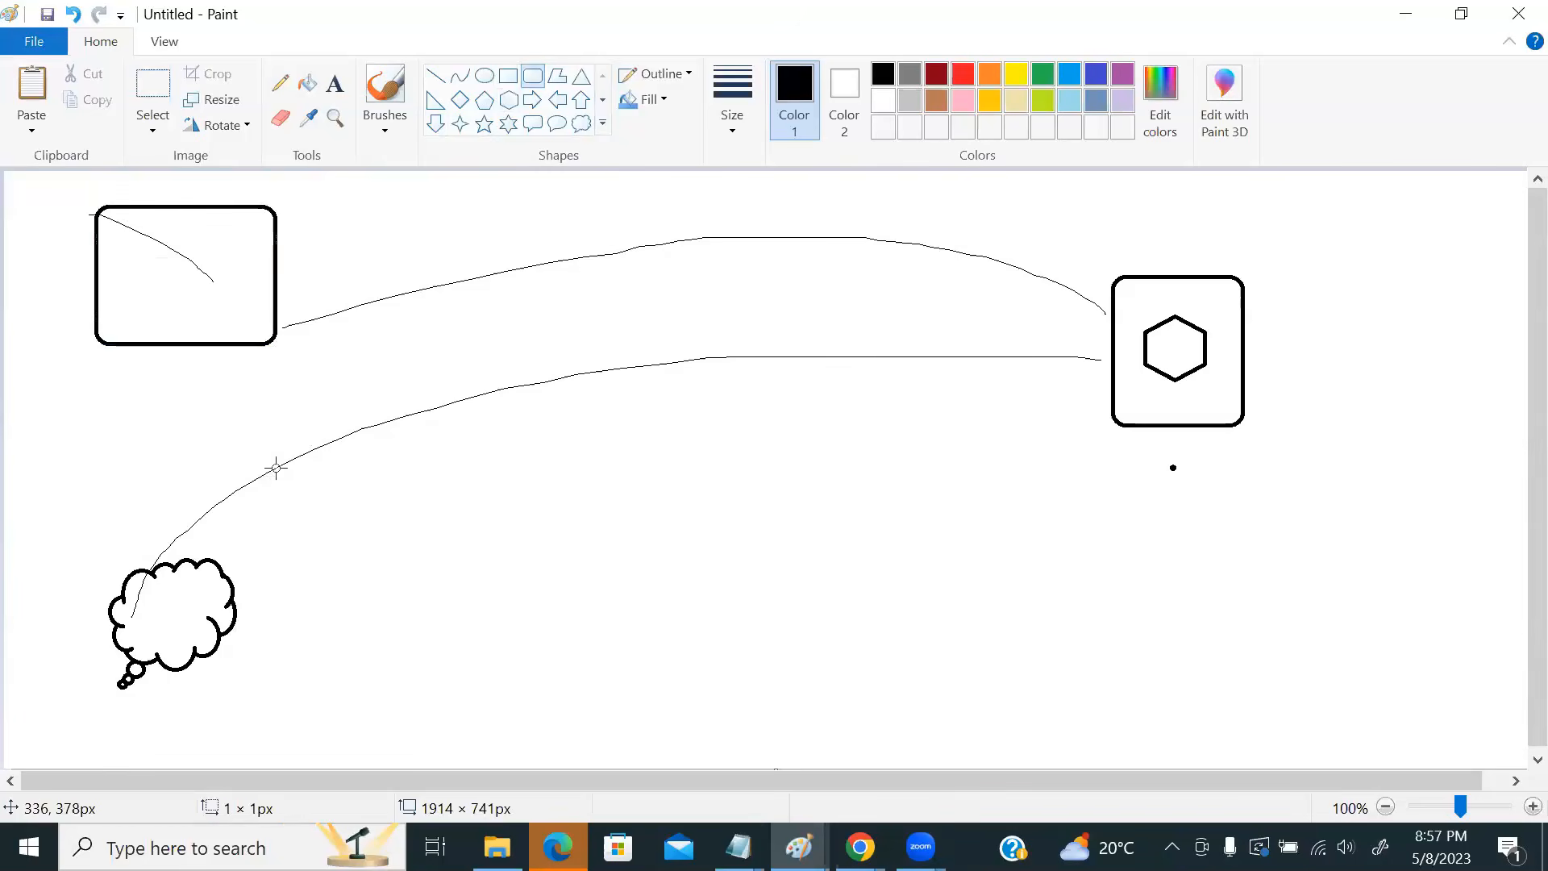
click(280, 83)
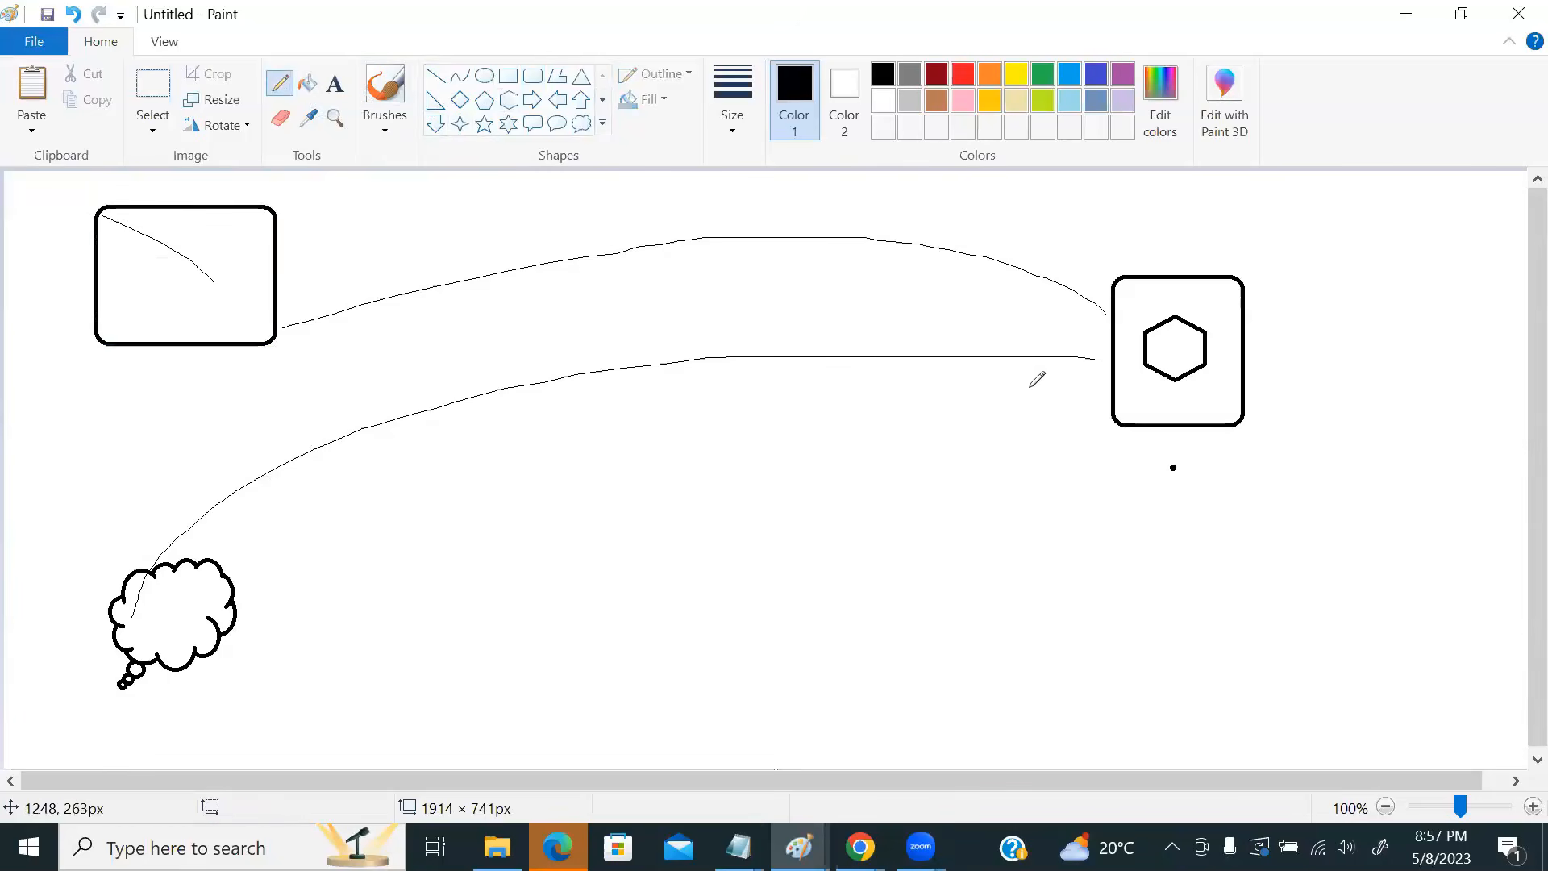
mouse_move(1155, 348)
mouse_down()
mouse_move(1000, 308)
mouse_move(431, 601)
mouse_move(421, 637)
mouse_up()
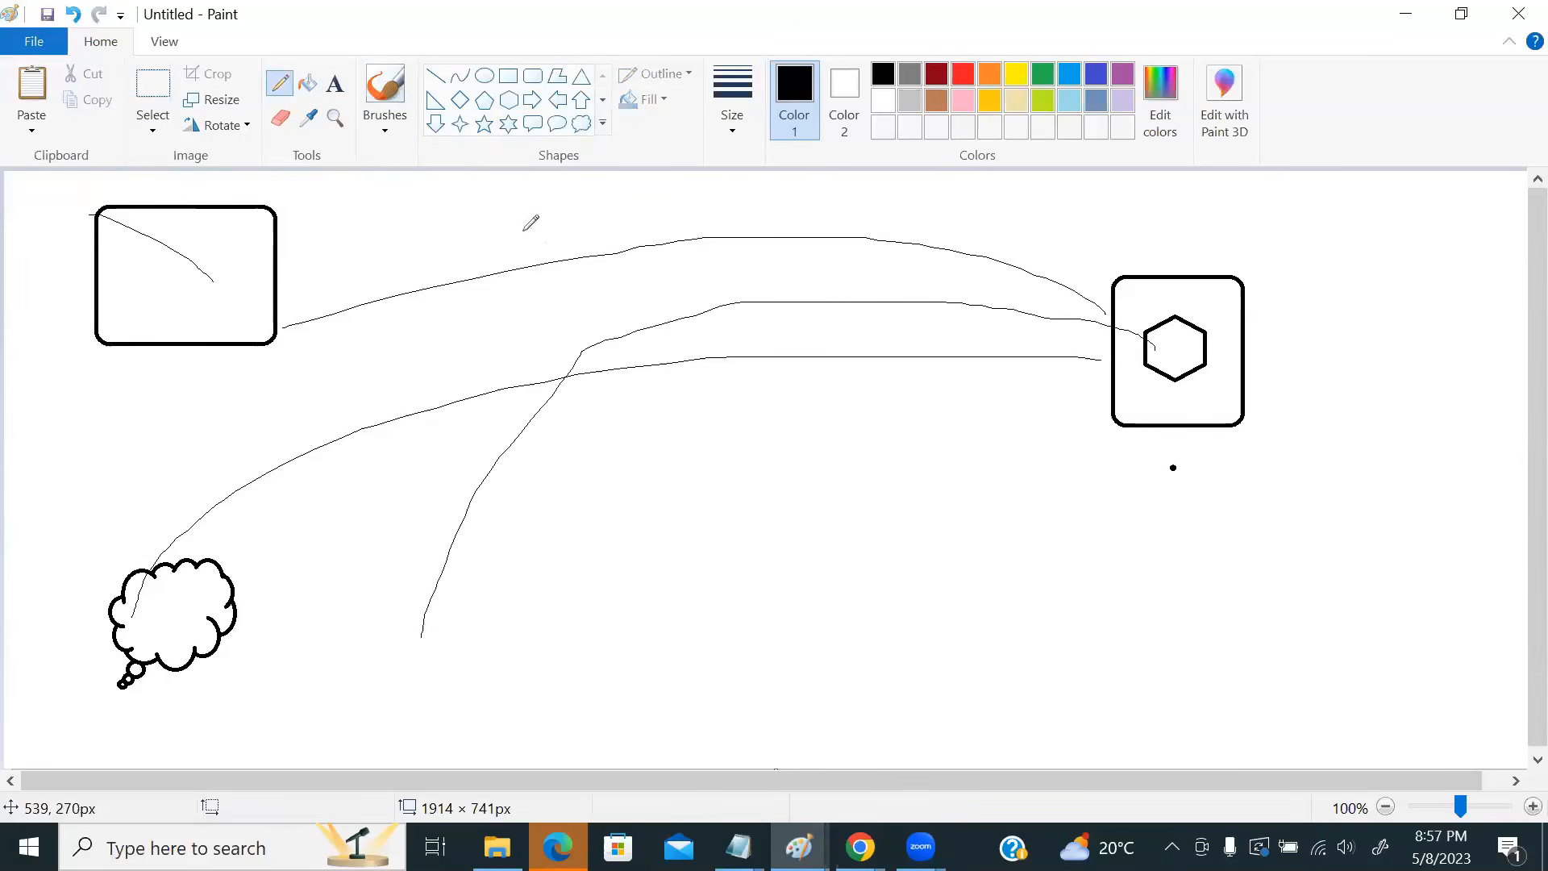
click(335, 83)
Add the 'client machines -- azure' label and draw another line from the hexagon box to it.
click(468, 592)
text(cleint ma)
key(BackSpace)
key(BackSpace)
key(BackSpace)
key(BackSpace)
key(BackSpace)
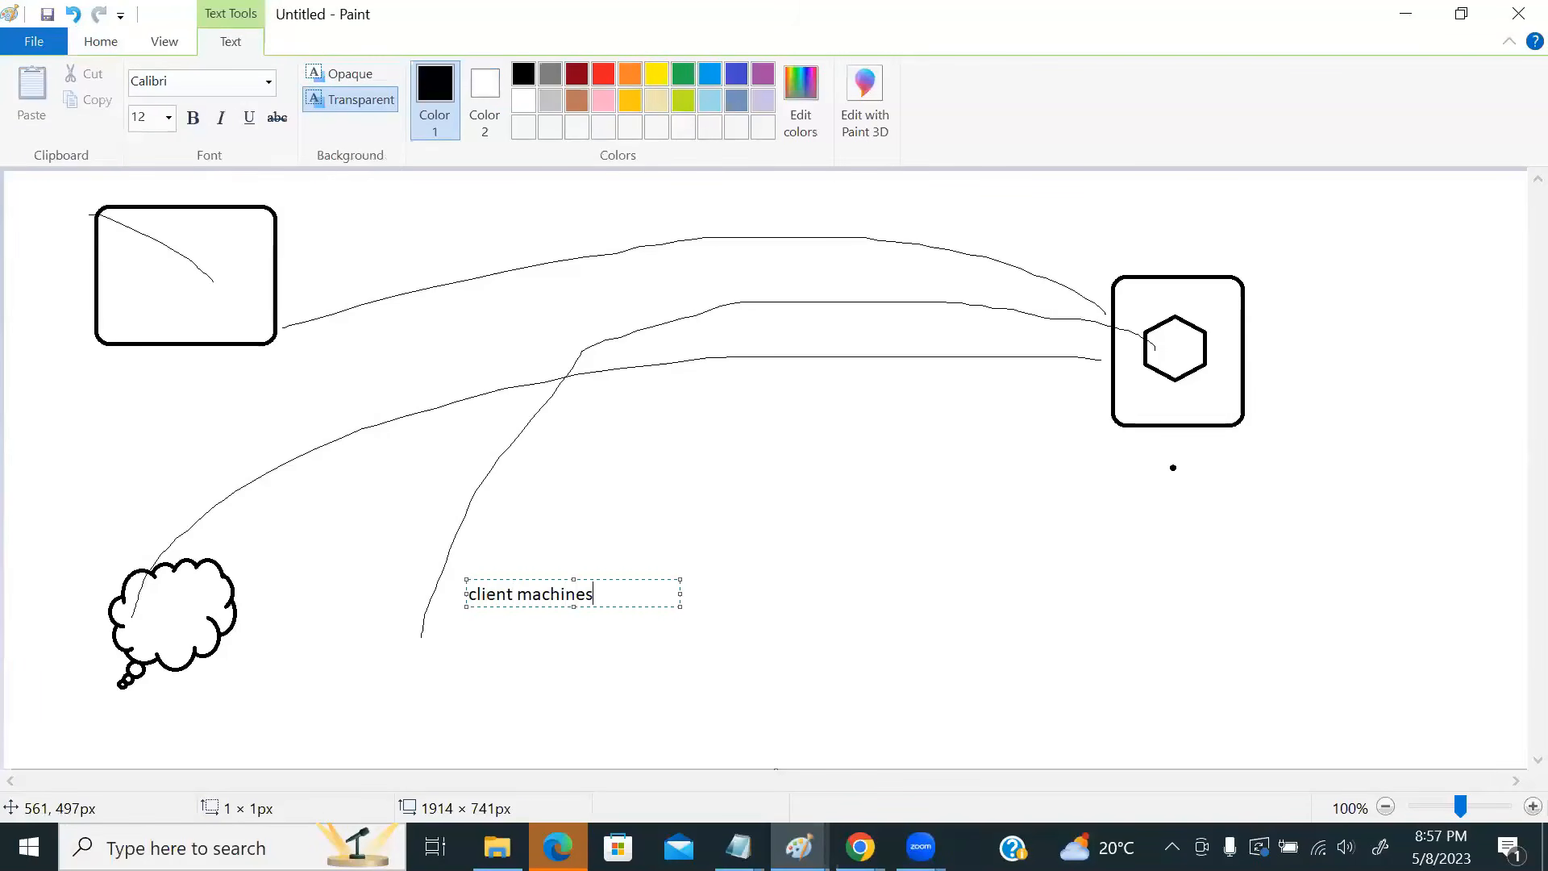
text(-- azure)
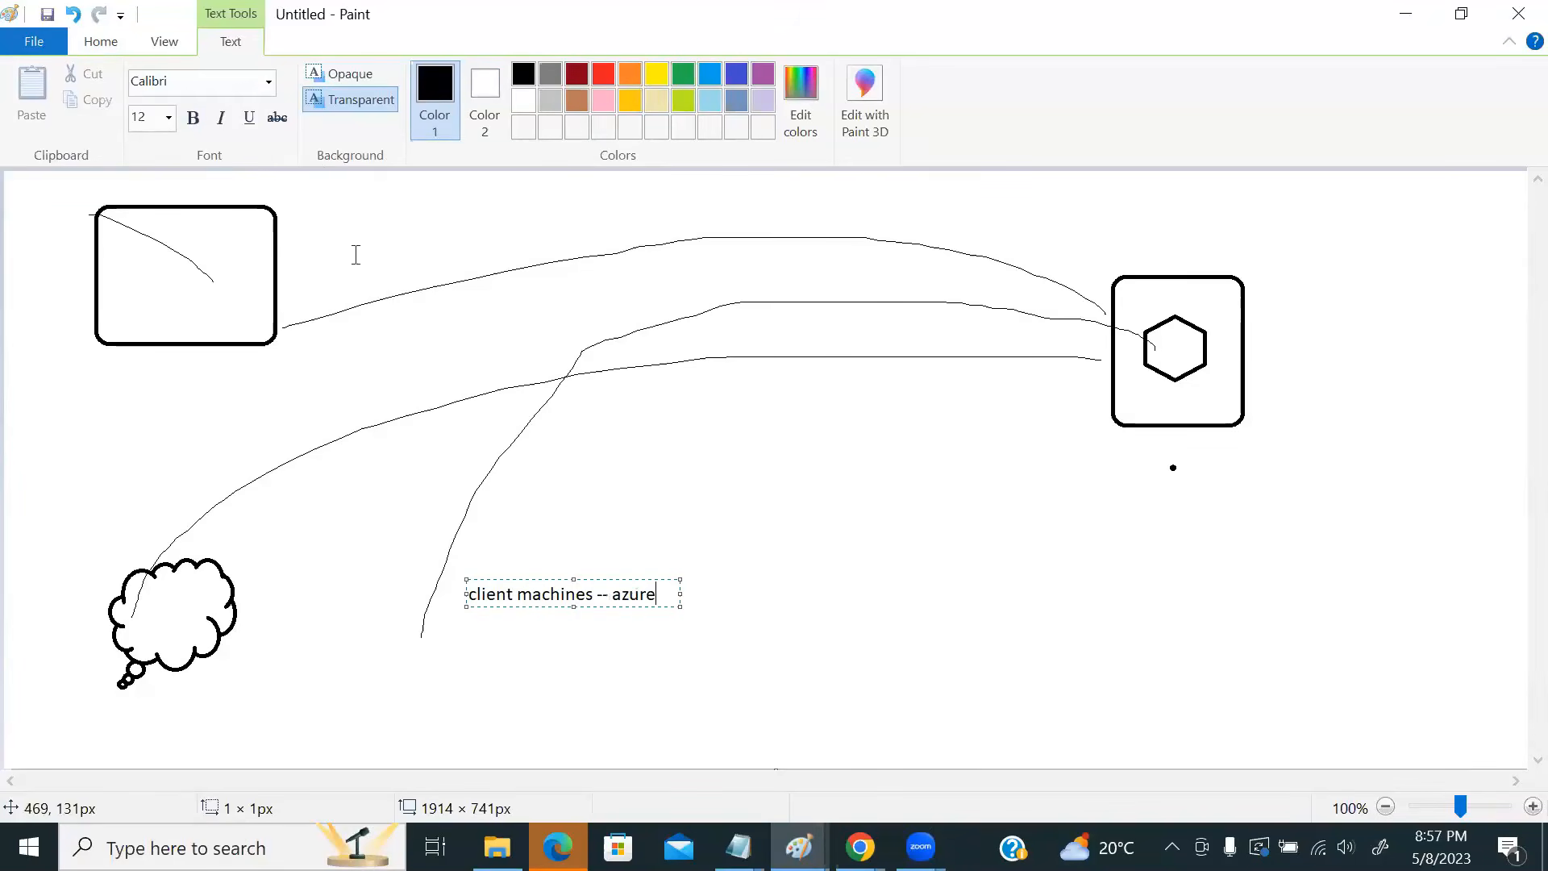
click(101, 43)
click(280, 83)
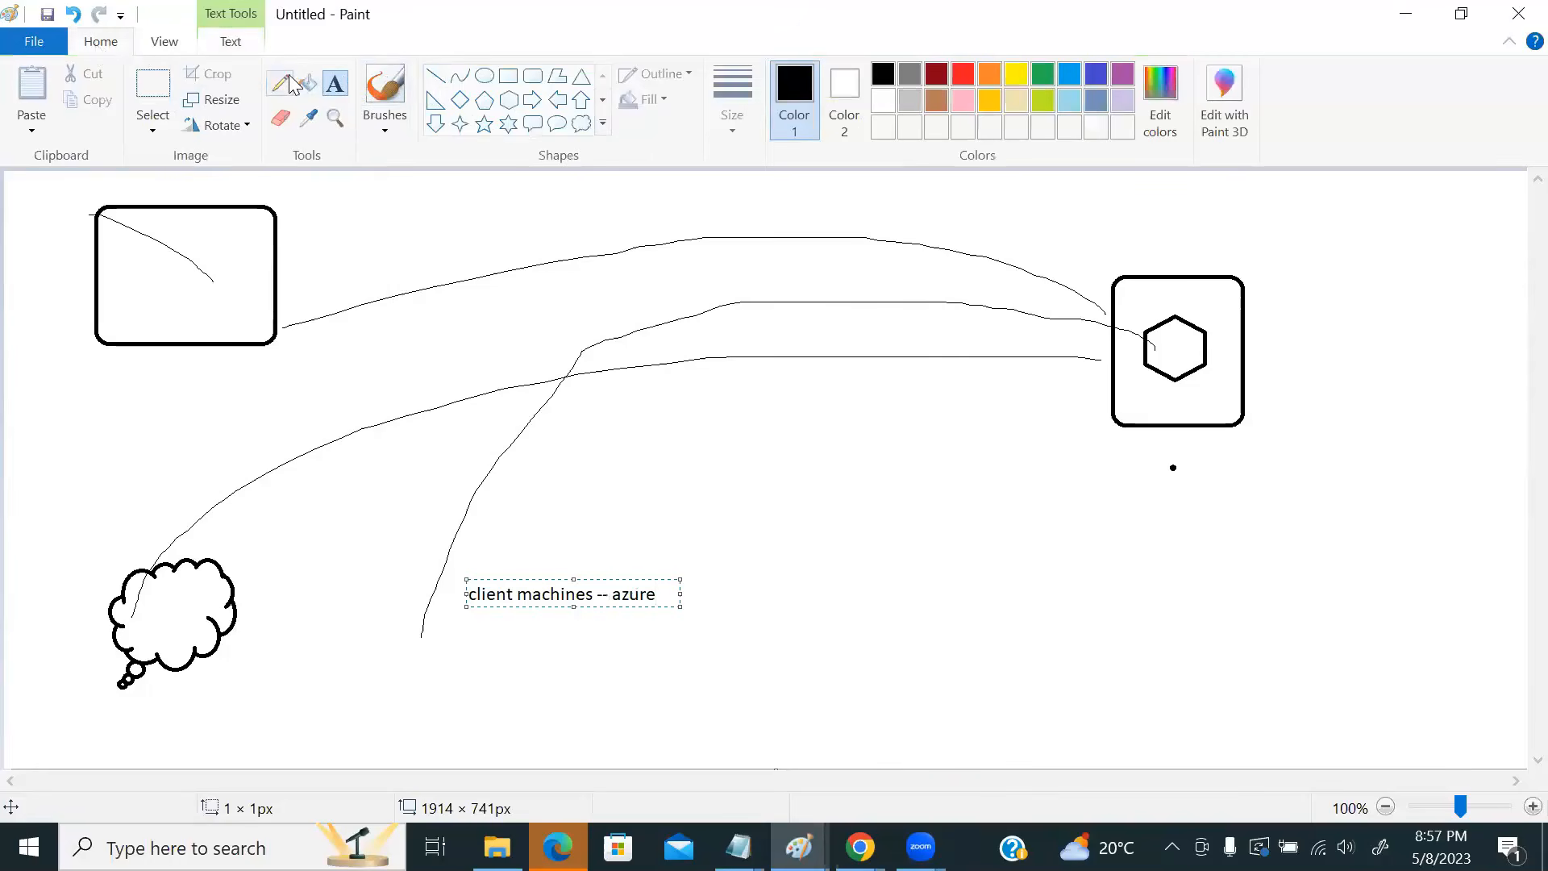
mouse_move(1170, 368)
mouse_down()
mouse_move(1057, 343)
mouse_move(569, 593)
mouse_up()
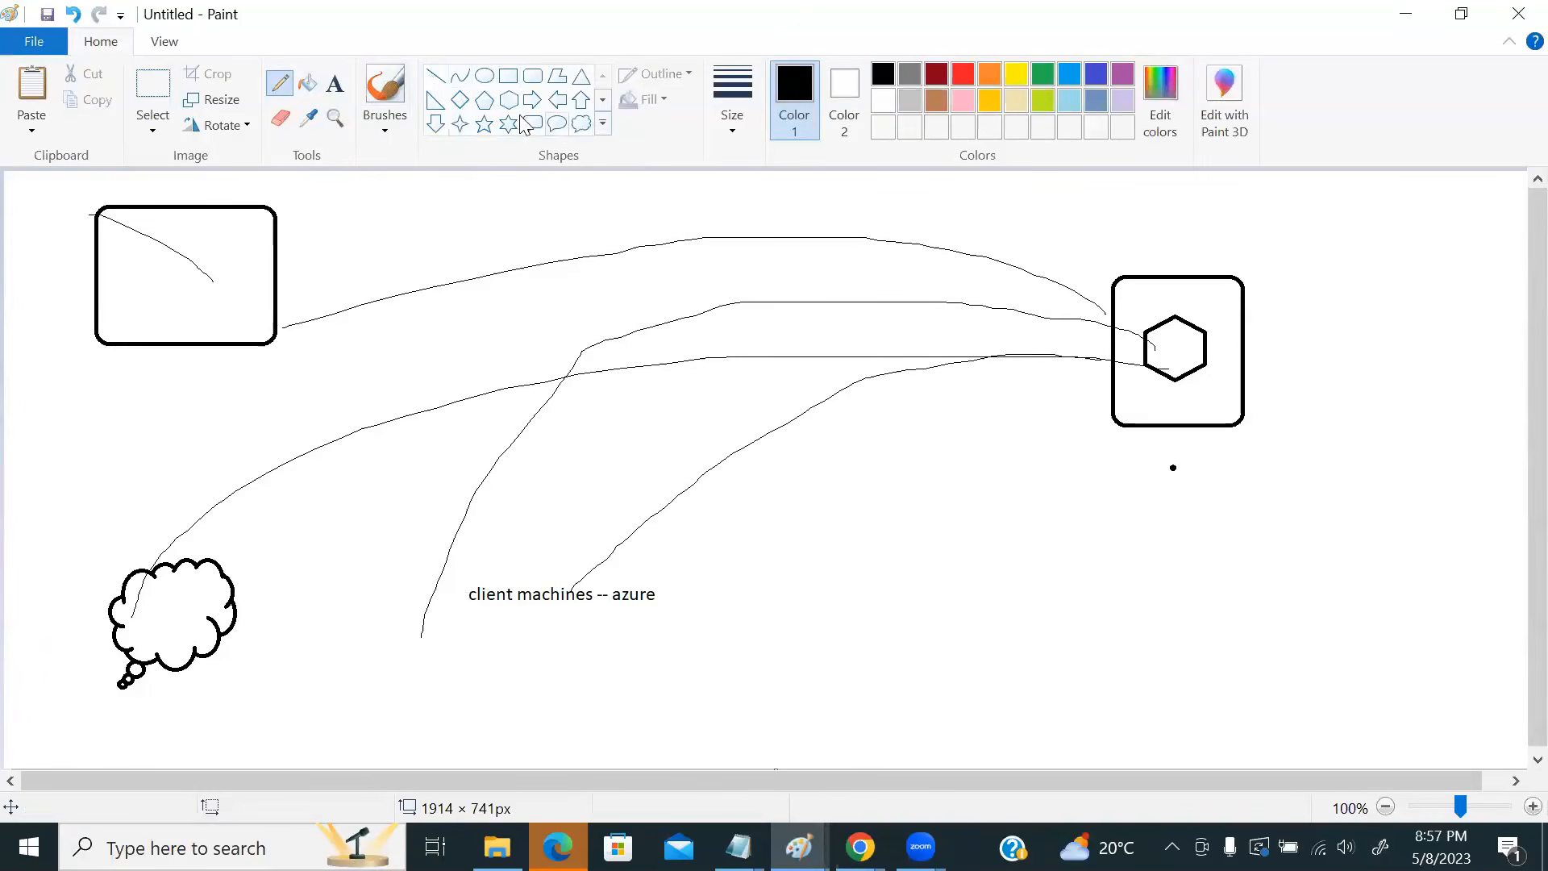
Add the 'Azure cloud' label below the end of the first line.
click(335, 83)
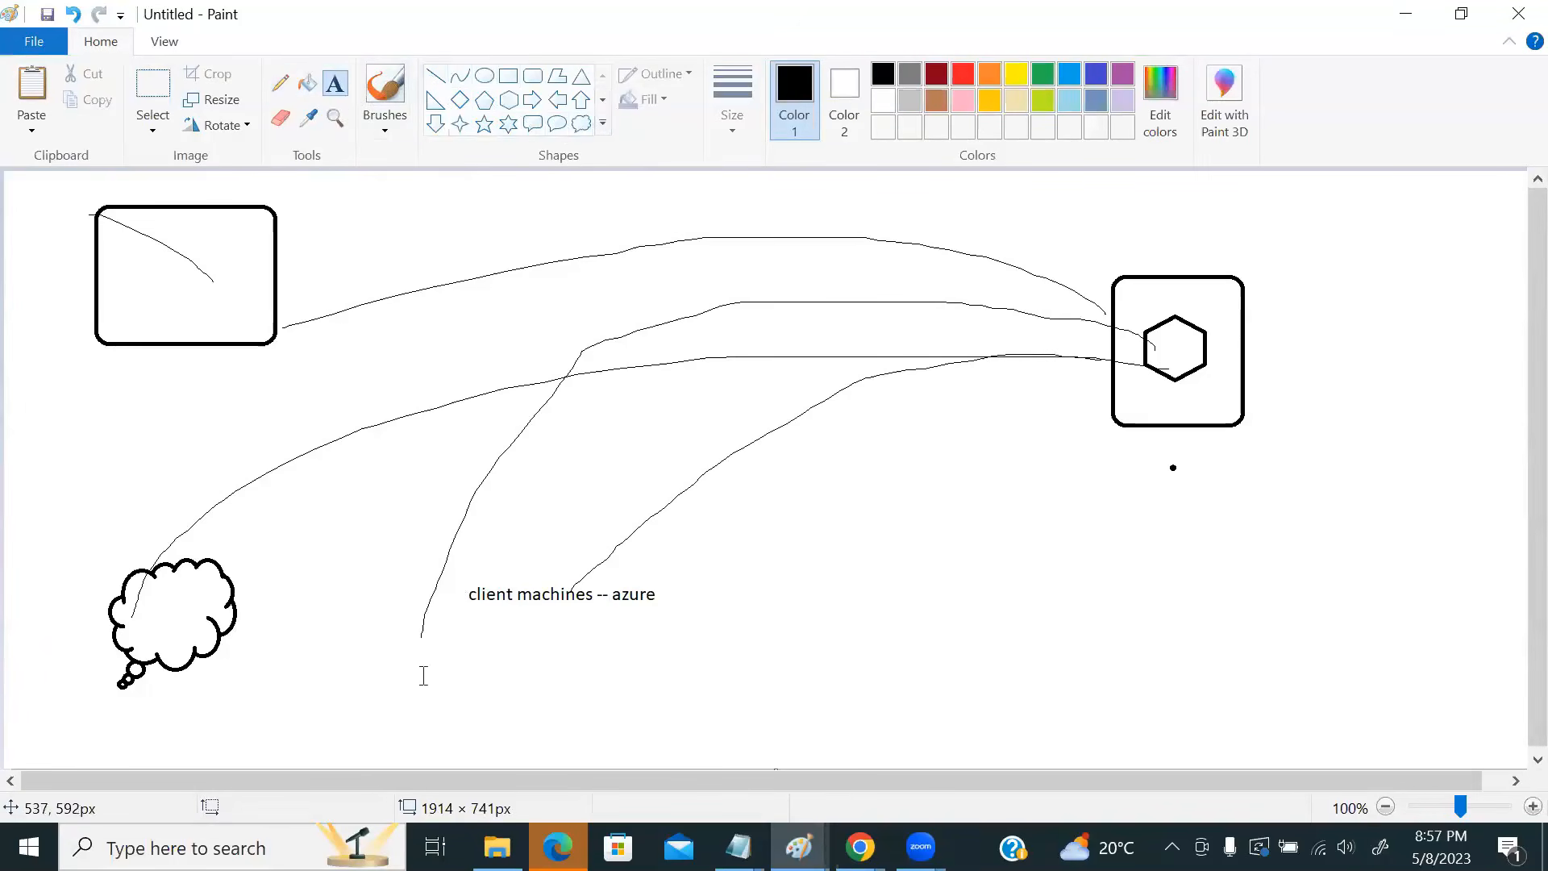
click(409, 677)
text(Azure cloud)
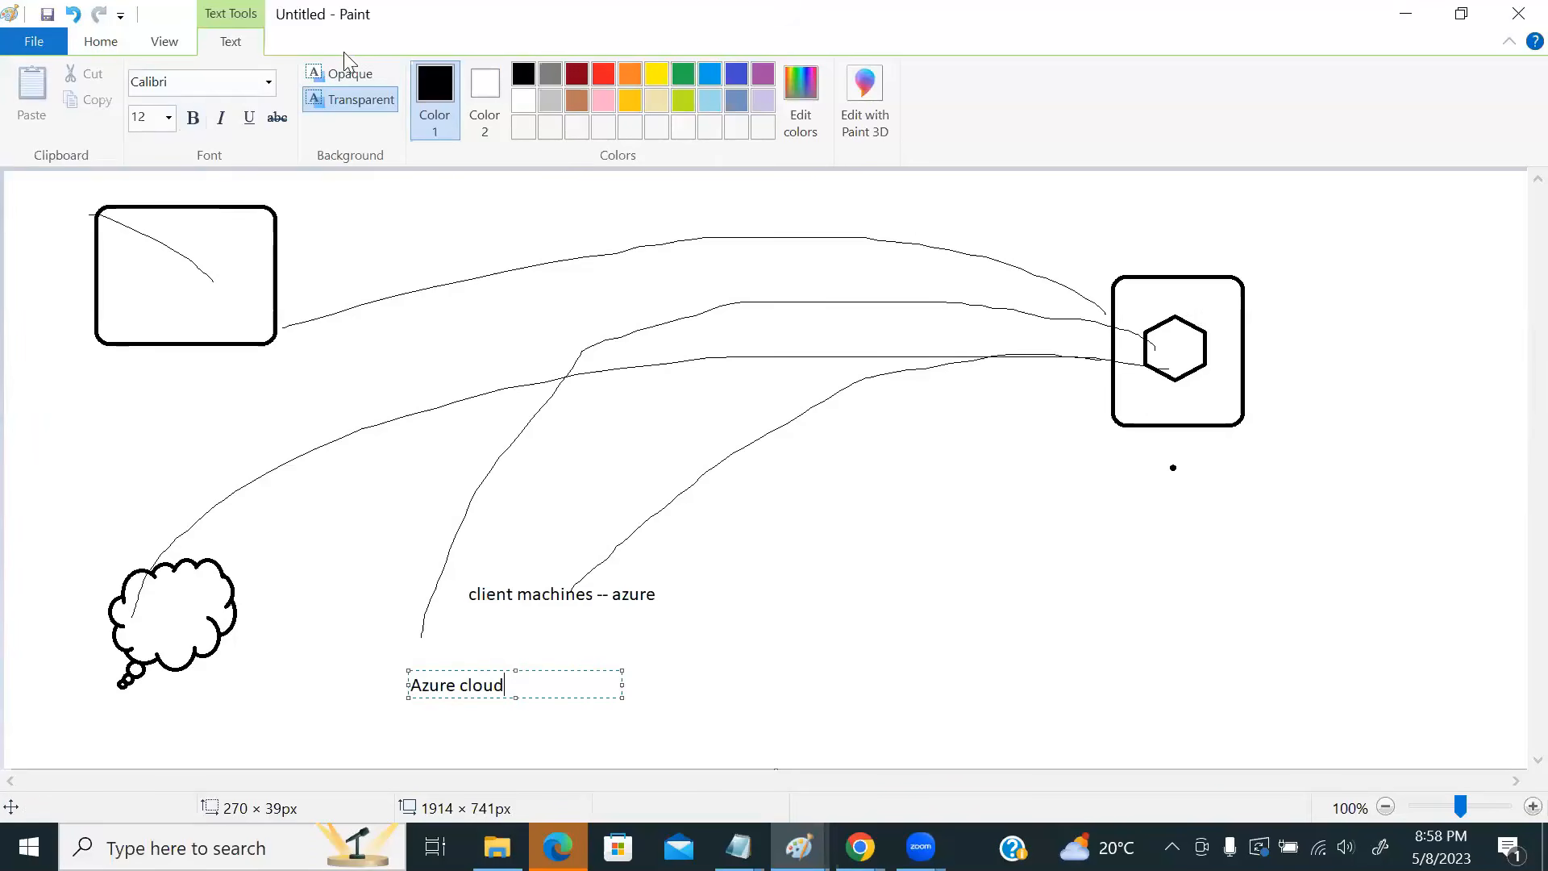
click(95, 45)
Draw a hexagon left of the centre lines and label it 'firewall'.
click(511, 101)
drag(281, 432, 350, 514)
click(333, 82)
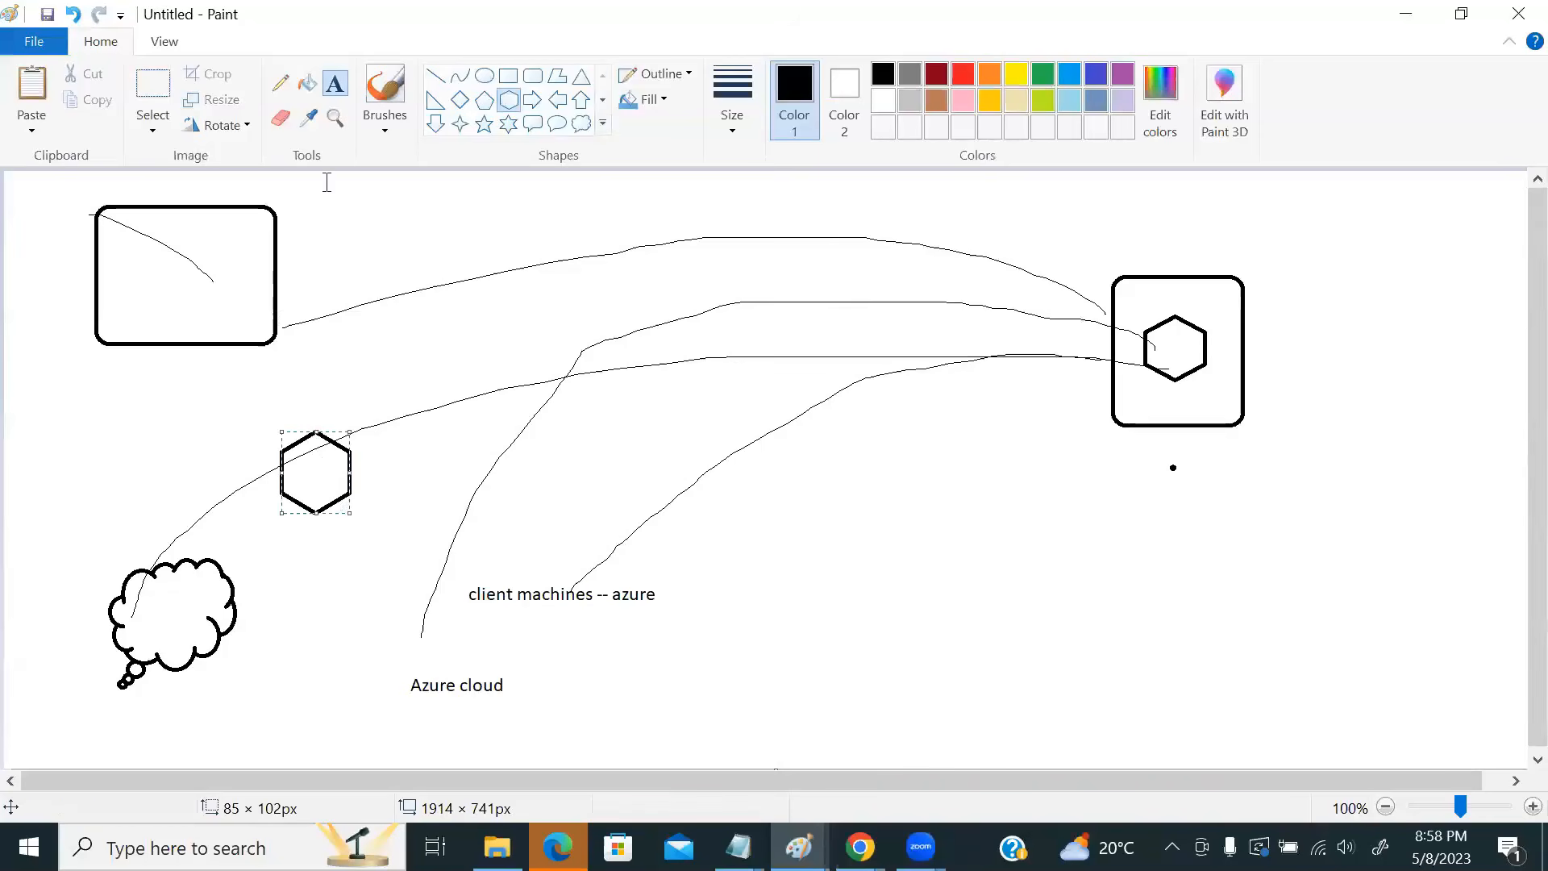
click(298, 455)
text(firewall)
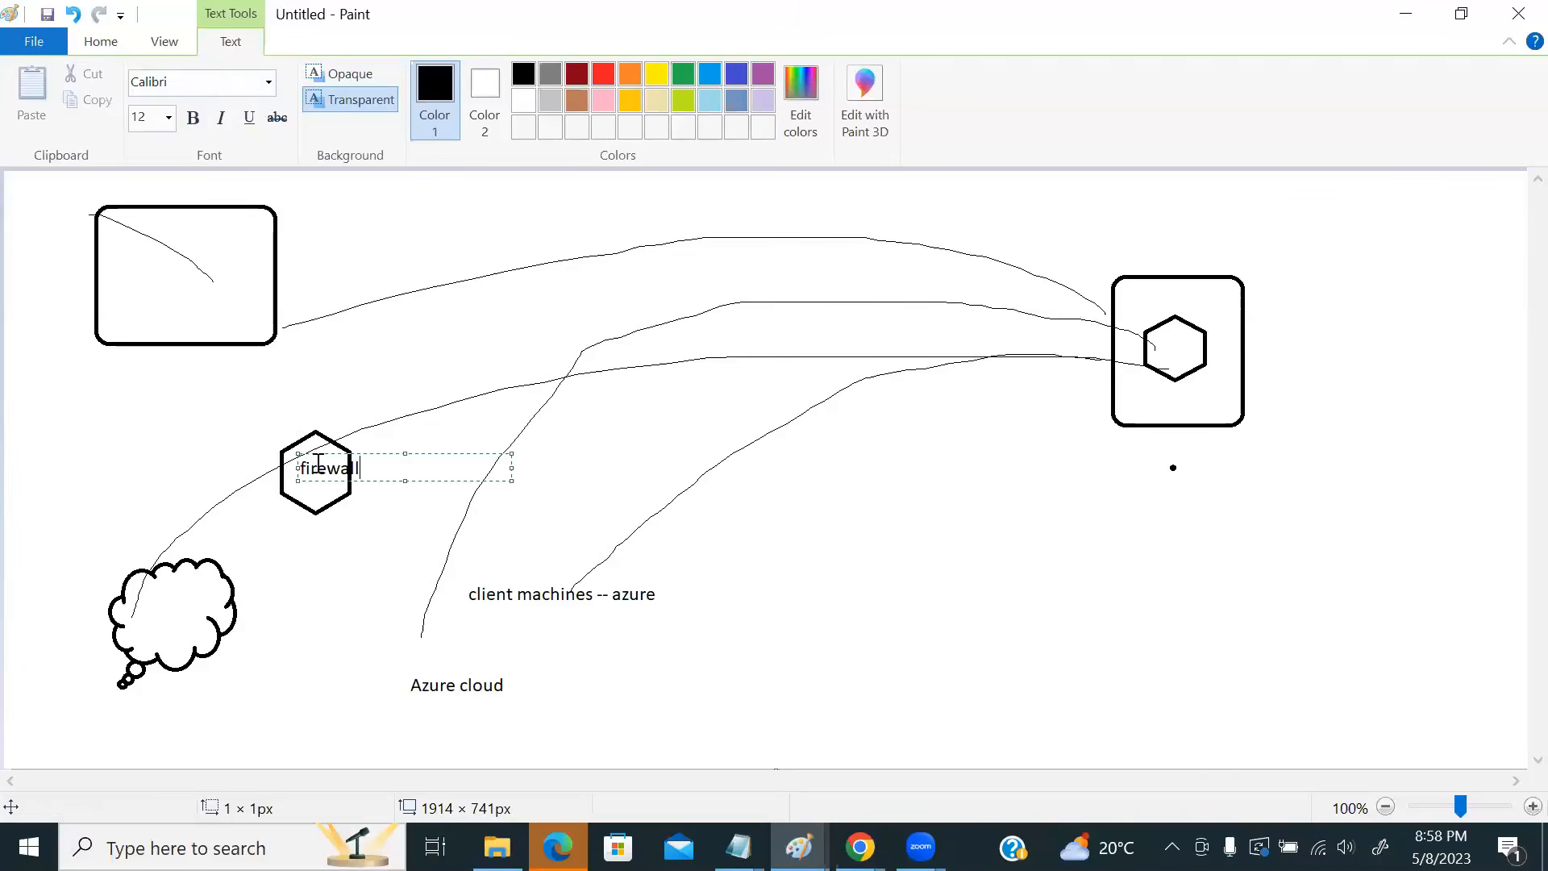
click(101, 42)
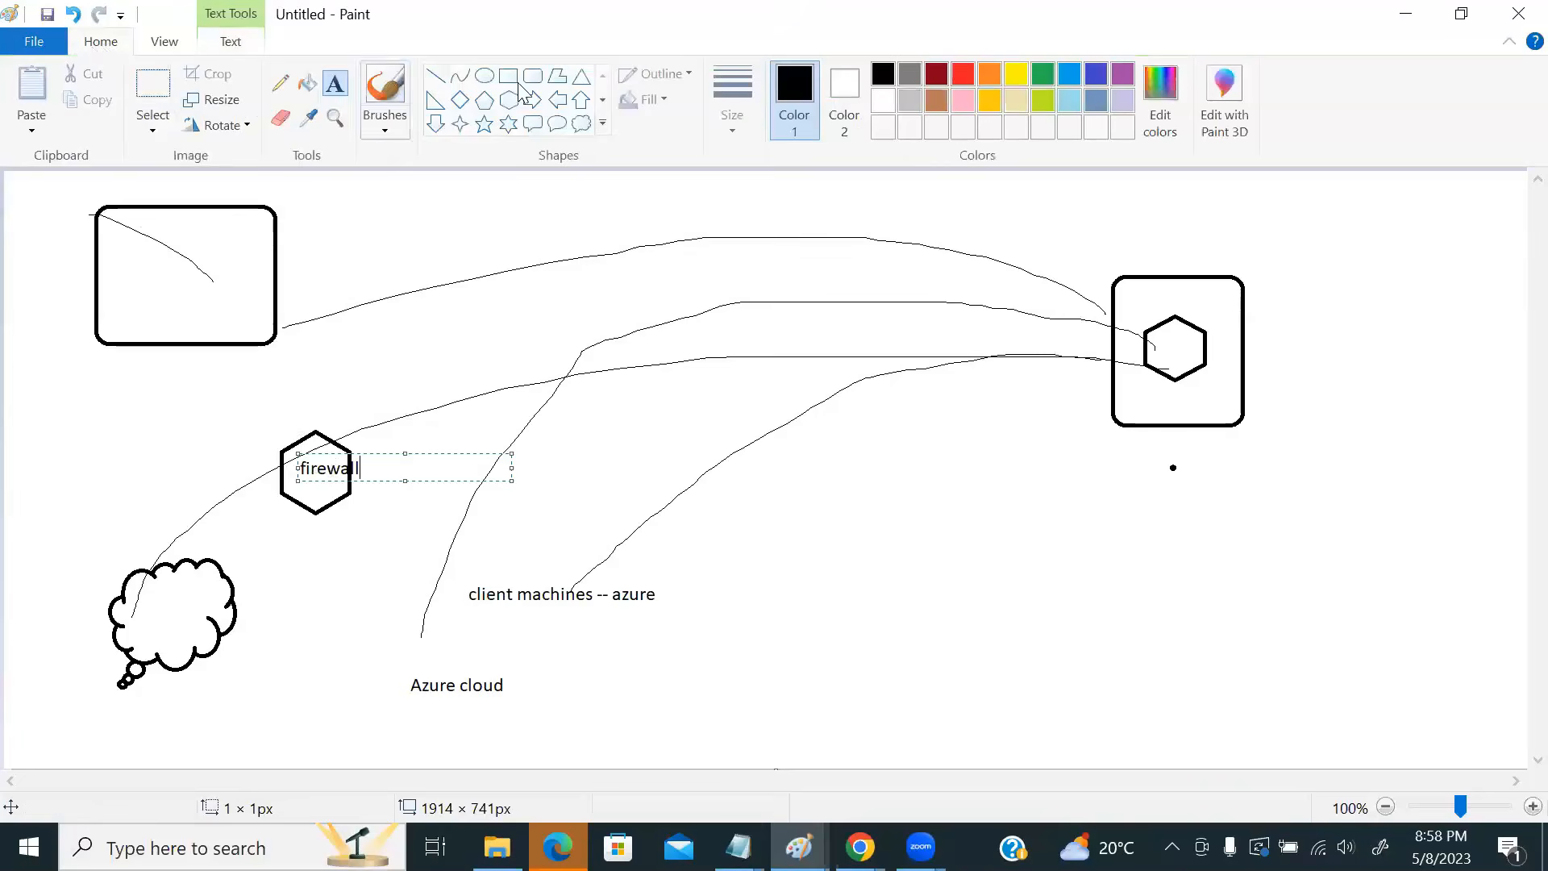
Add a 'VPN' label above the top line and 'VNET PEERING' near the bottom centre.
click(335, 83)
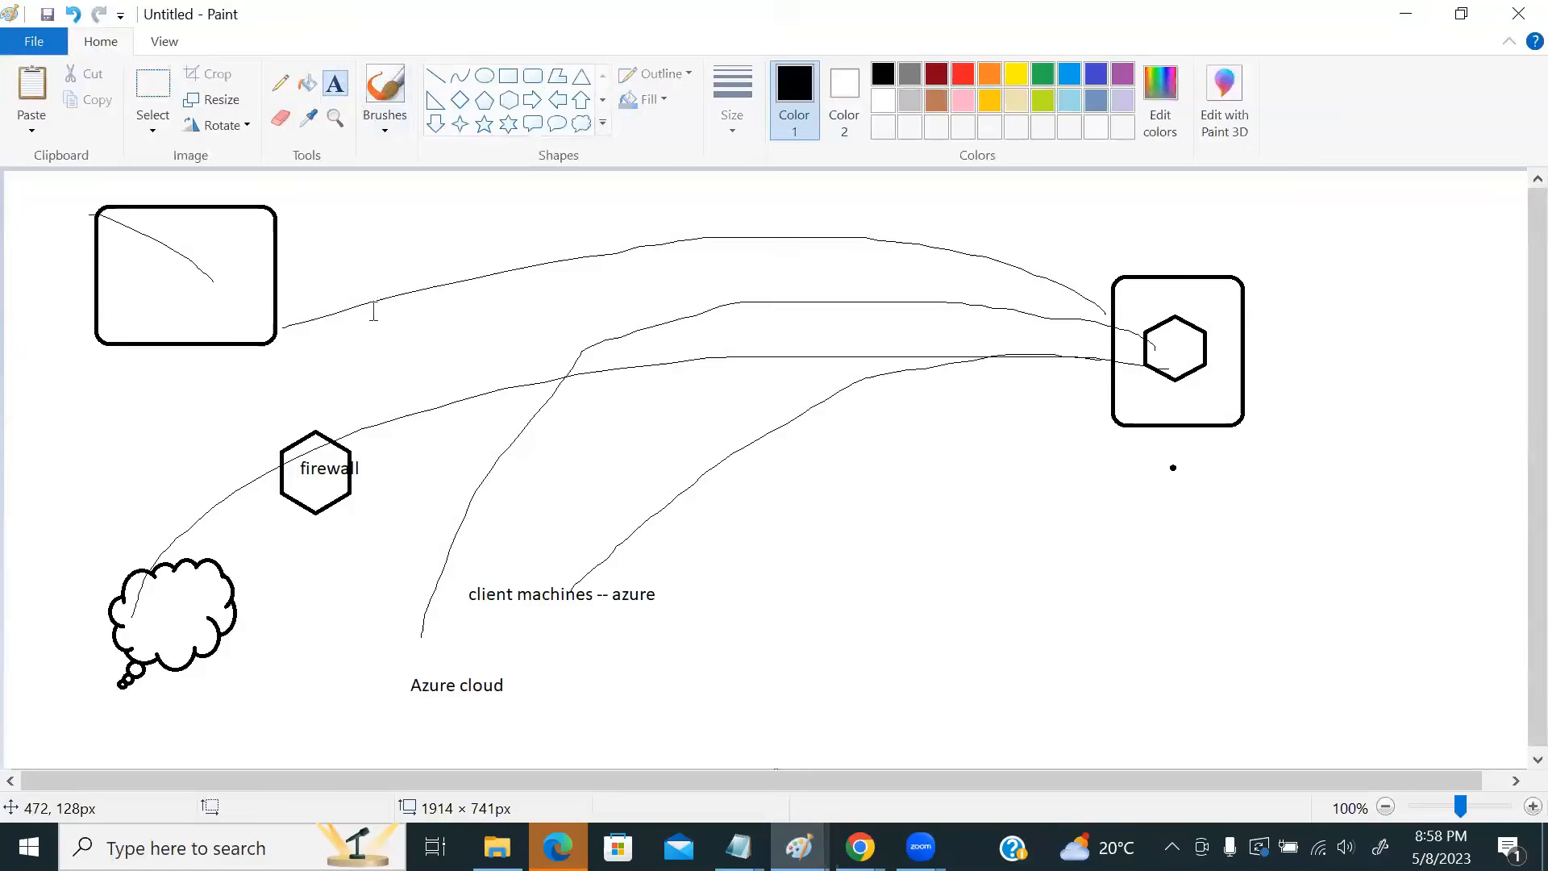
click(373, 268)
text(VPN)
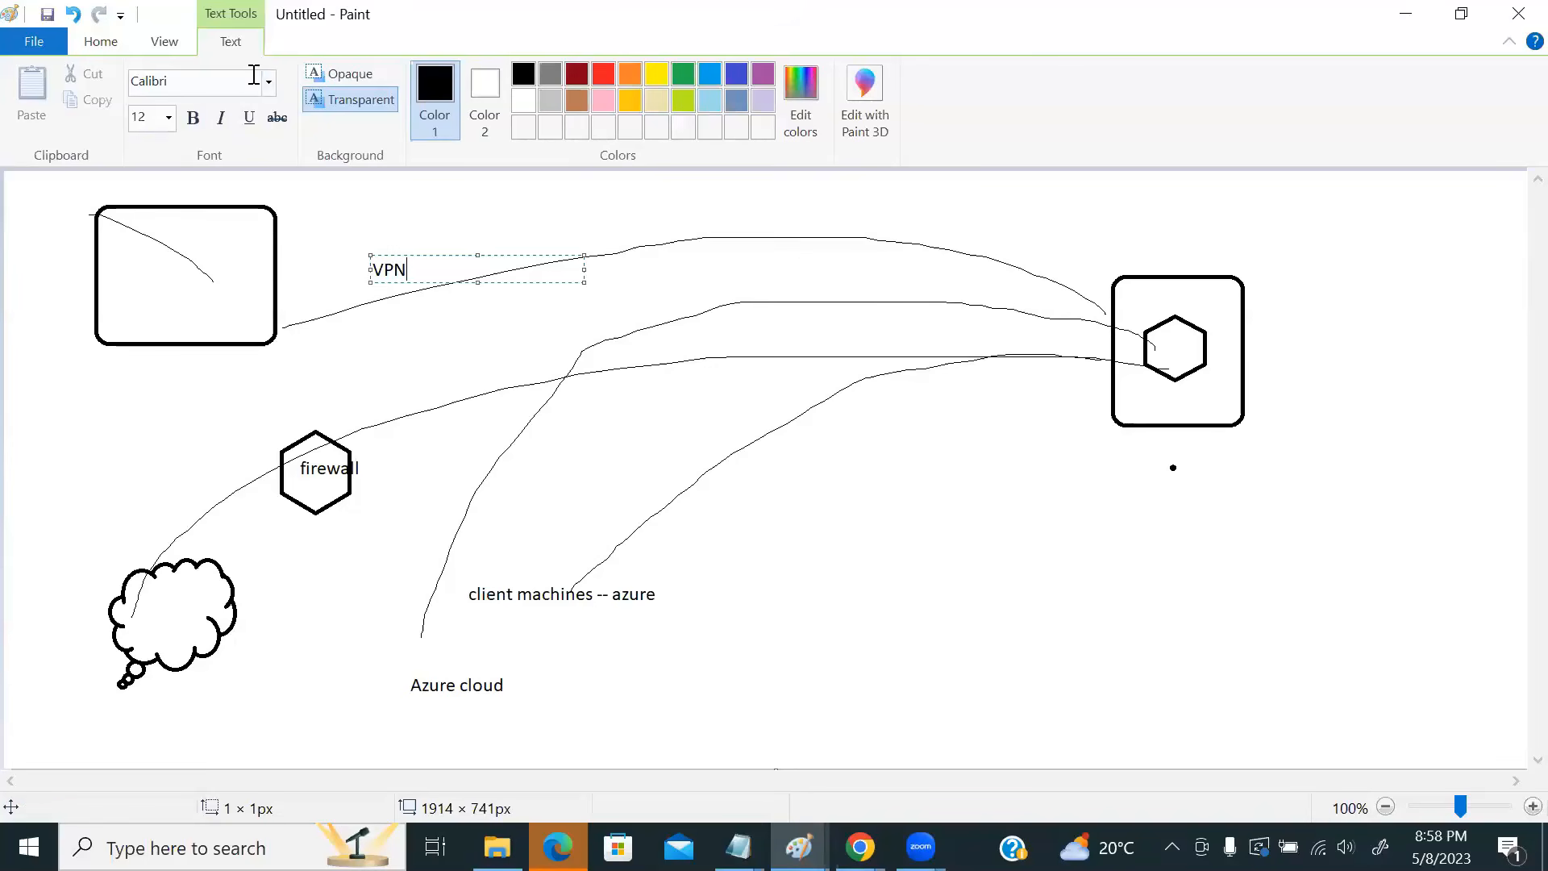
click(109, 44)
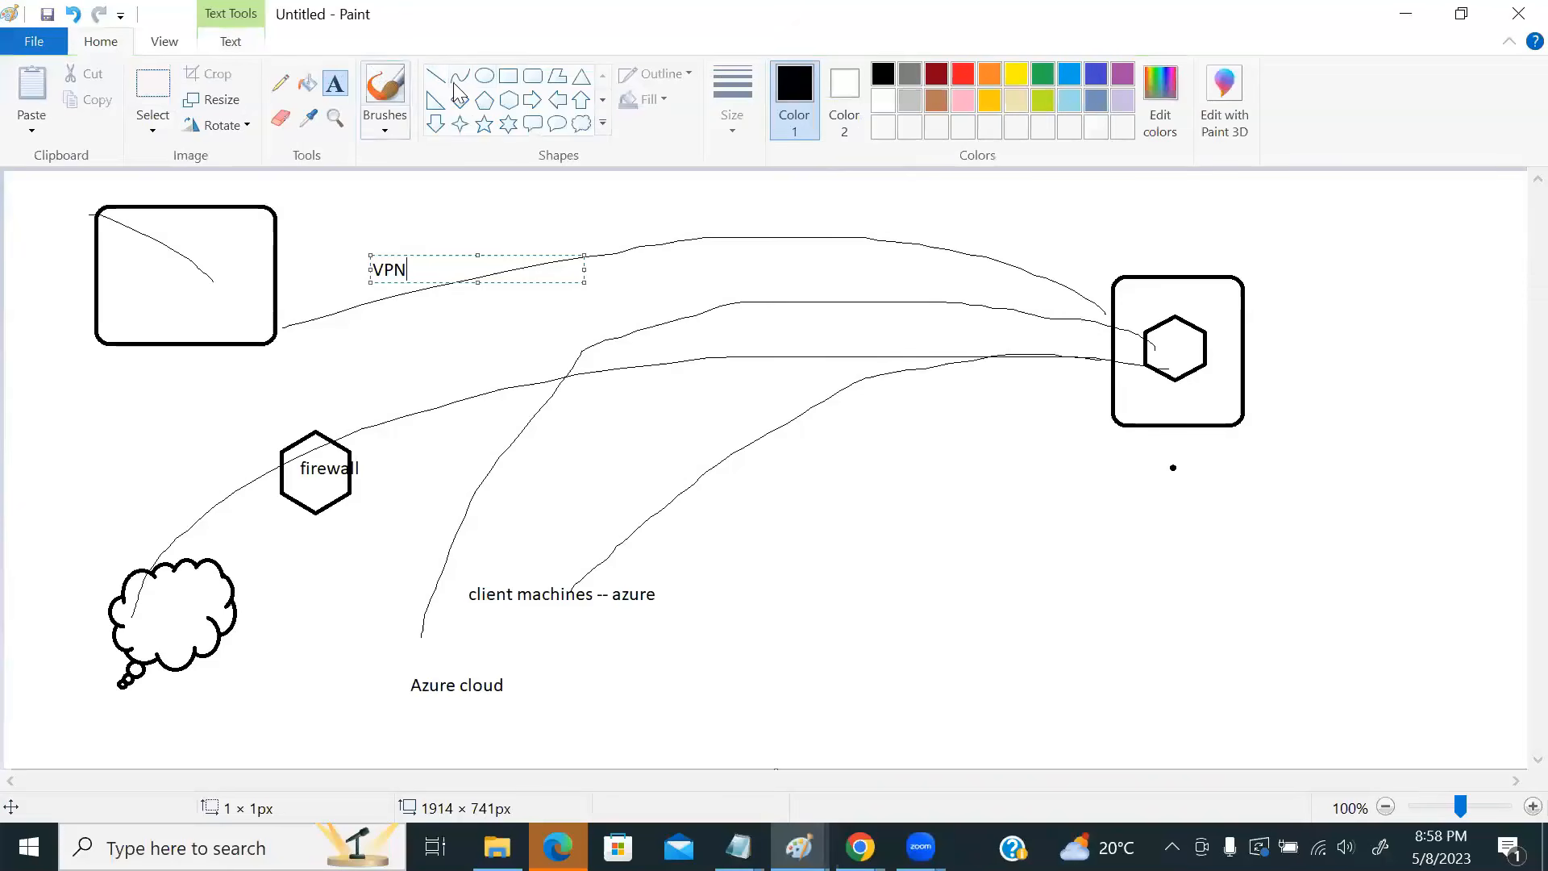
click(585, 664)
text(VNET PE)
key(BackSpace)
text(T PEERING)
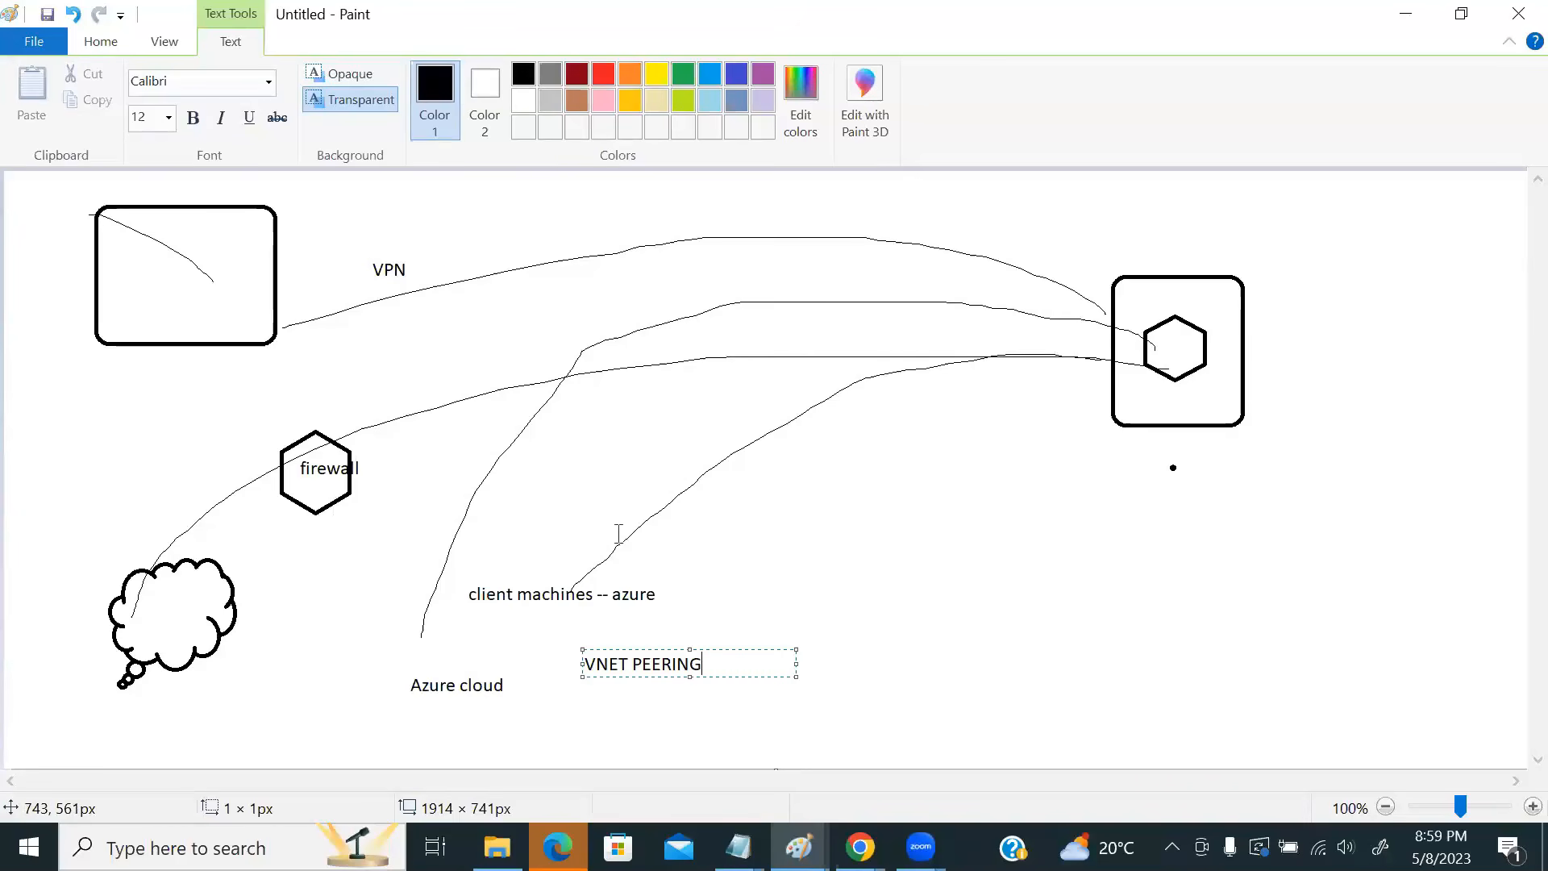
Draw a small rounded rectangle in the lower middle of the canvas.
click(101, 44)
click(533, 75)
drag(796, 455, 1022, 534)
Commit the rounded rectangle and minimize the sketch window to reveal the finished diagram.
click(994, 589)
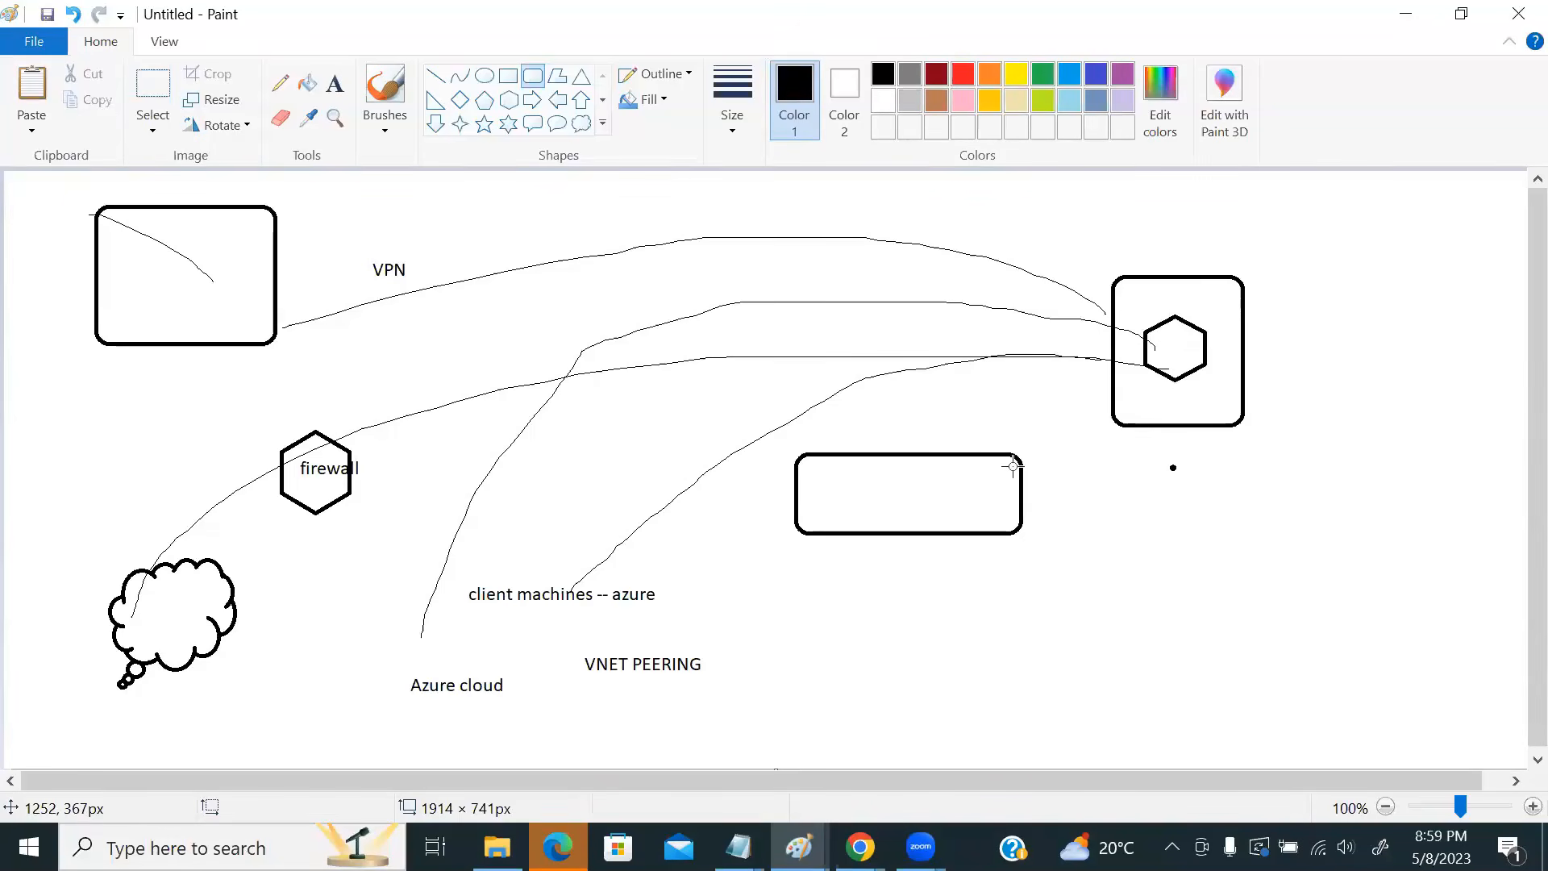
click(1382, 22)
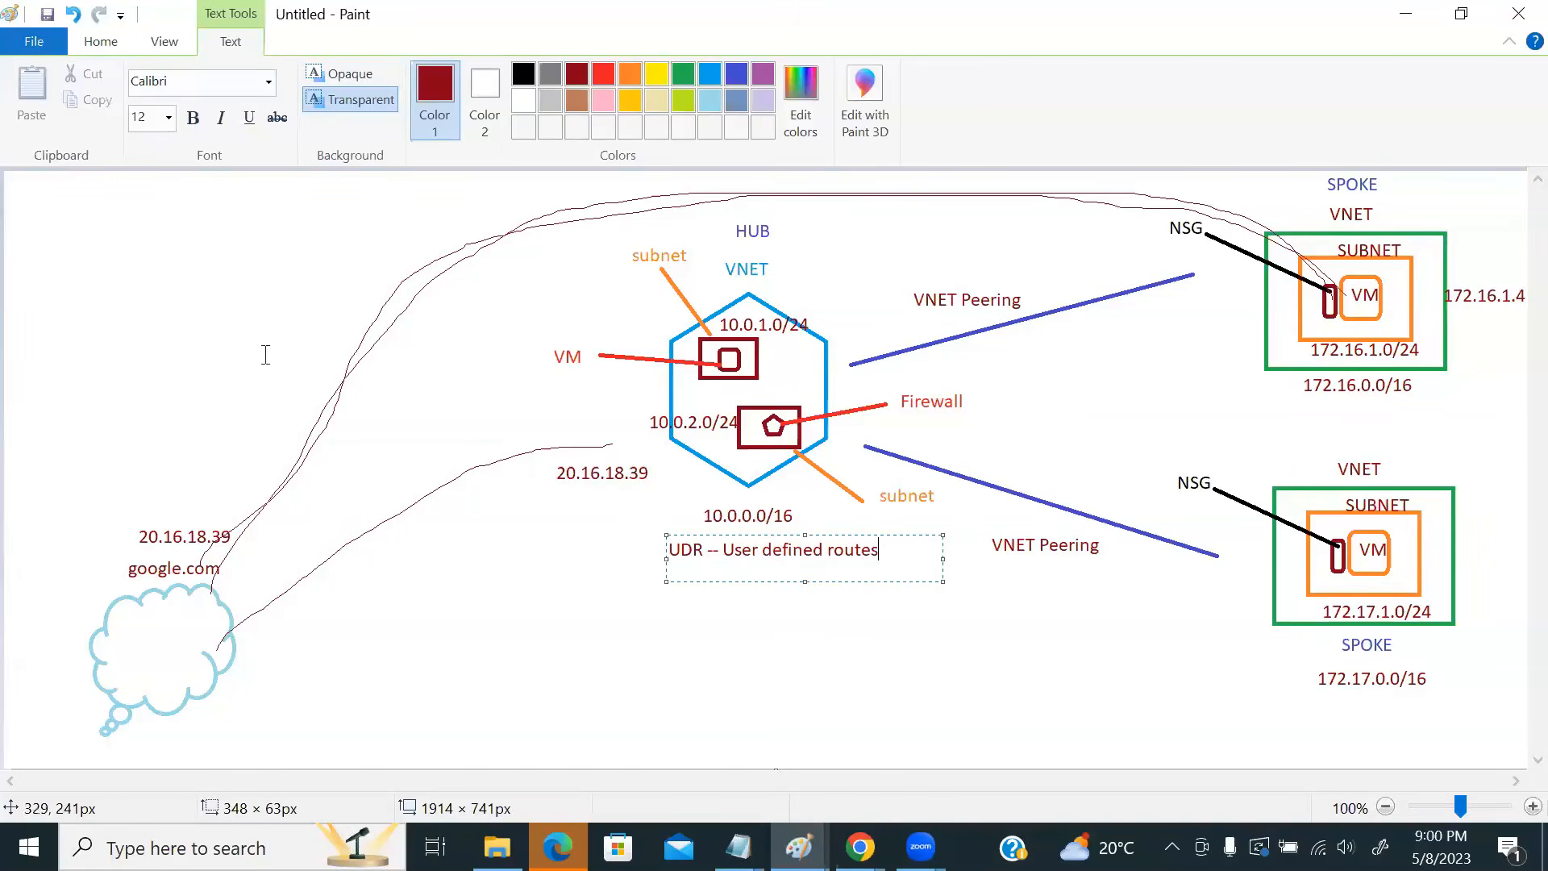
Start a top-left checklist text box with the lines '3 RGs' and '3 VNETs'.
click(33, 207)
click(34, 205)
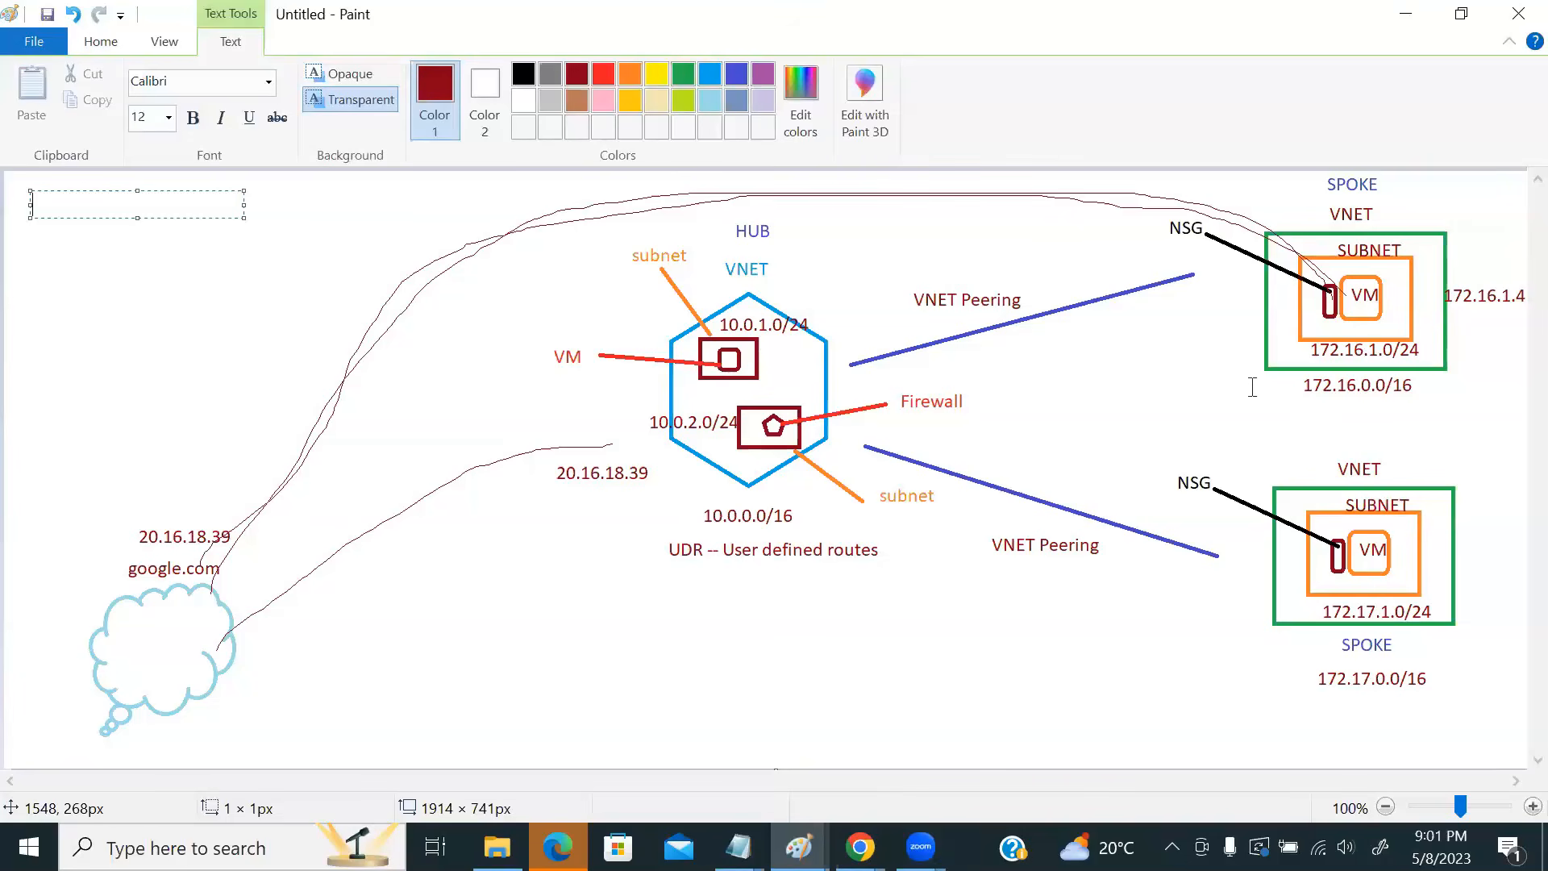
text(2)
key(BackSpace)
text(3 RGs)
key(Return)
text(3)
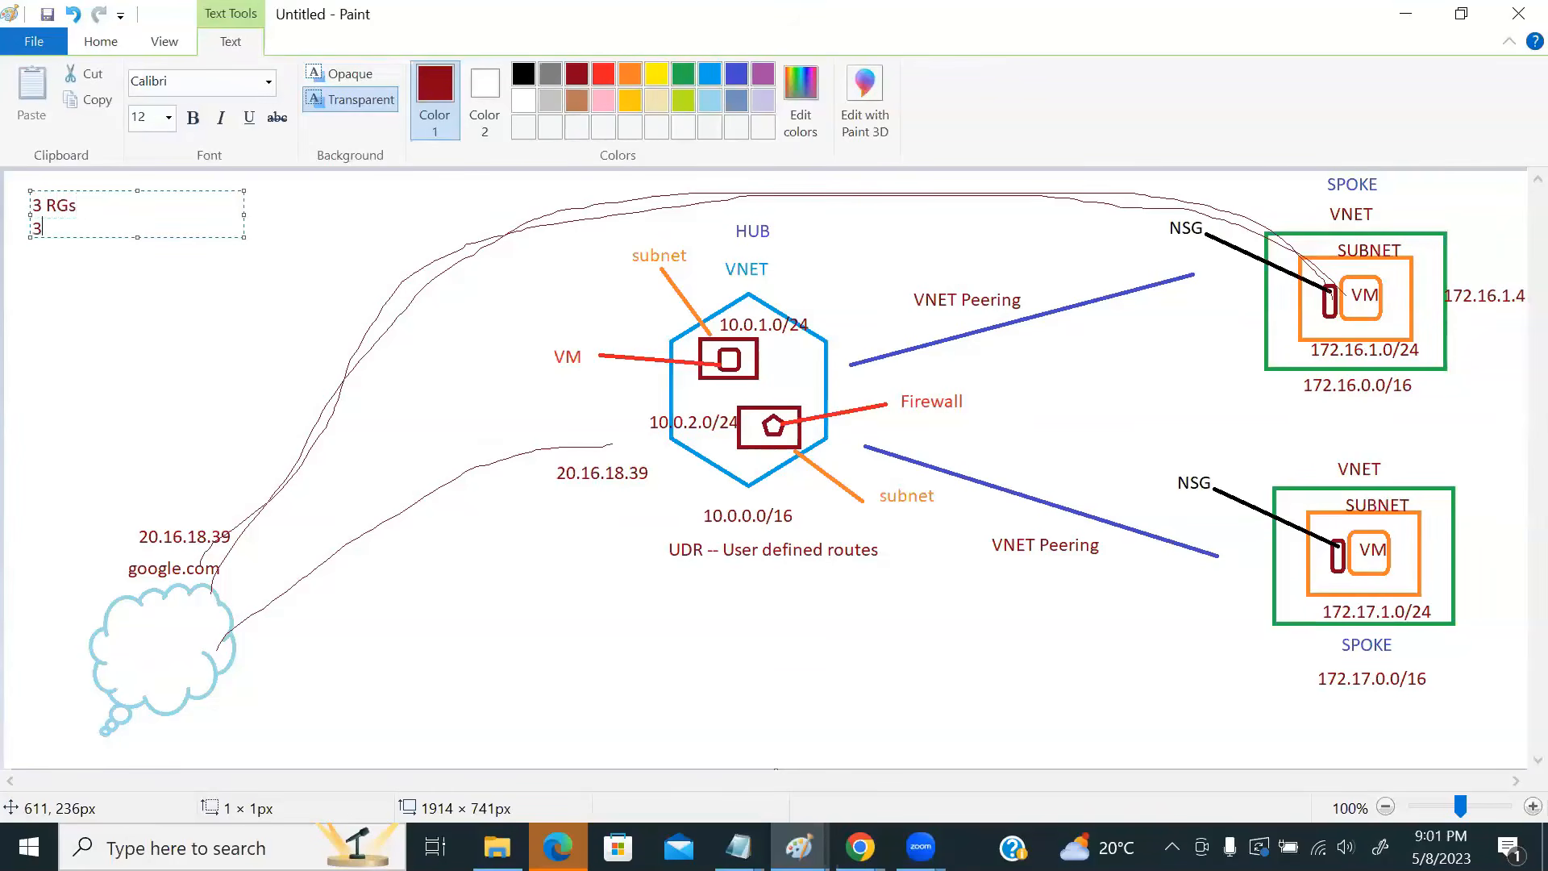
text( vn)
key(BackSpace)
key(BackSpace)
text(VNETs)
key(Return)
Add '3 Subnets ( One in each VNET' and '3 VM's', widening the box to fit.
text(3 Subnets)
key(Return)
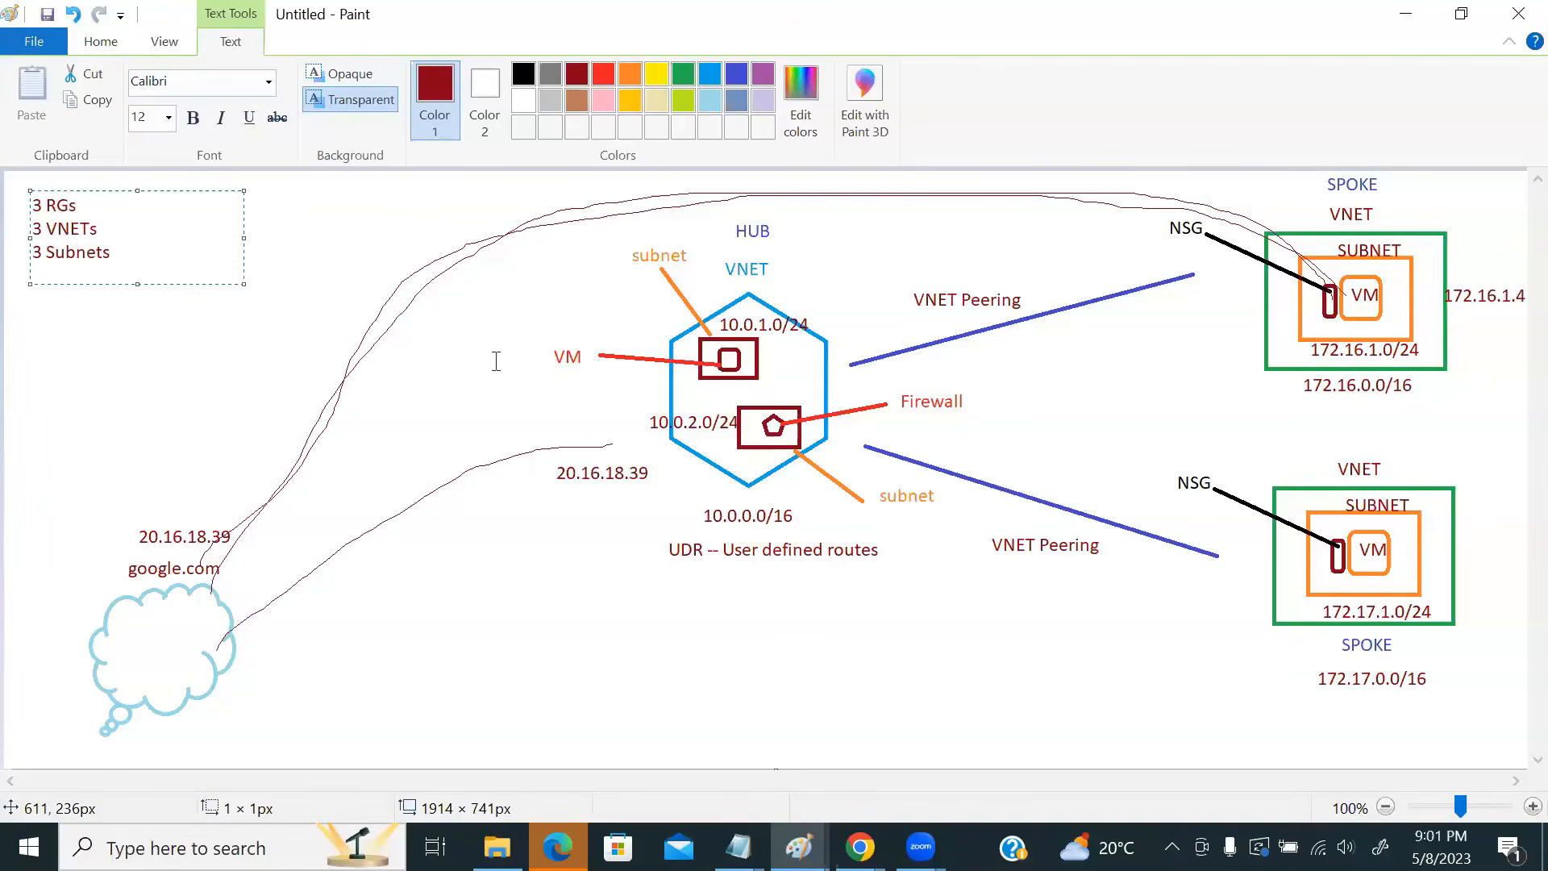
text(( One in each VNET)
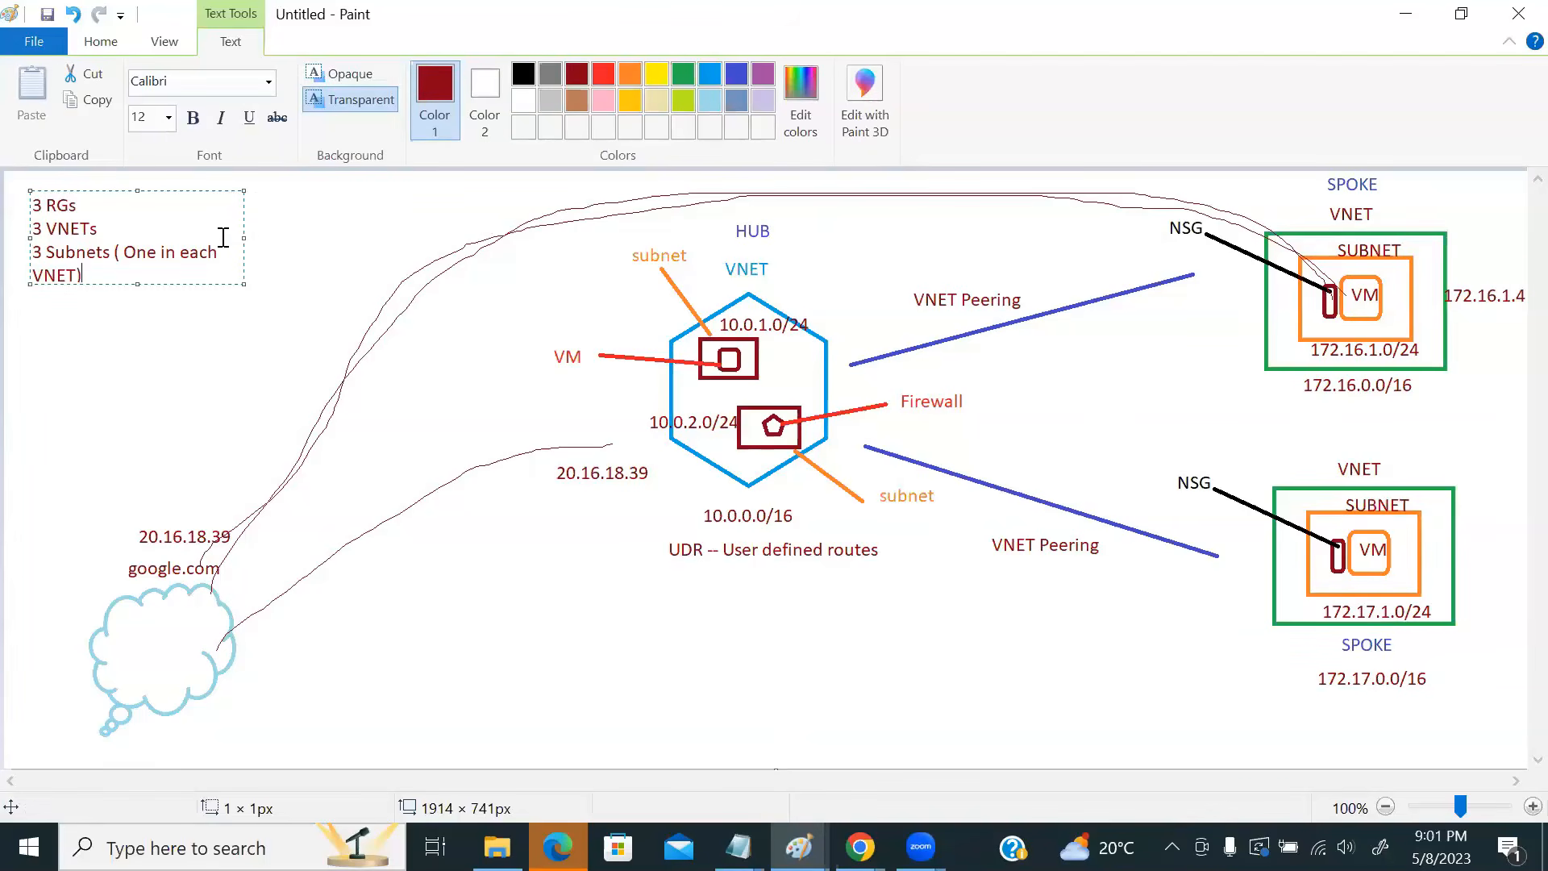
drag(241, 238, 319, 237)
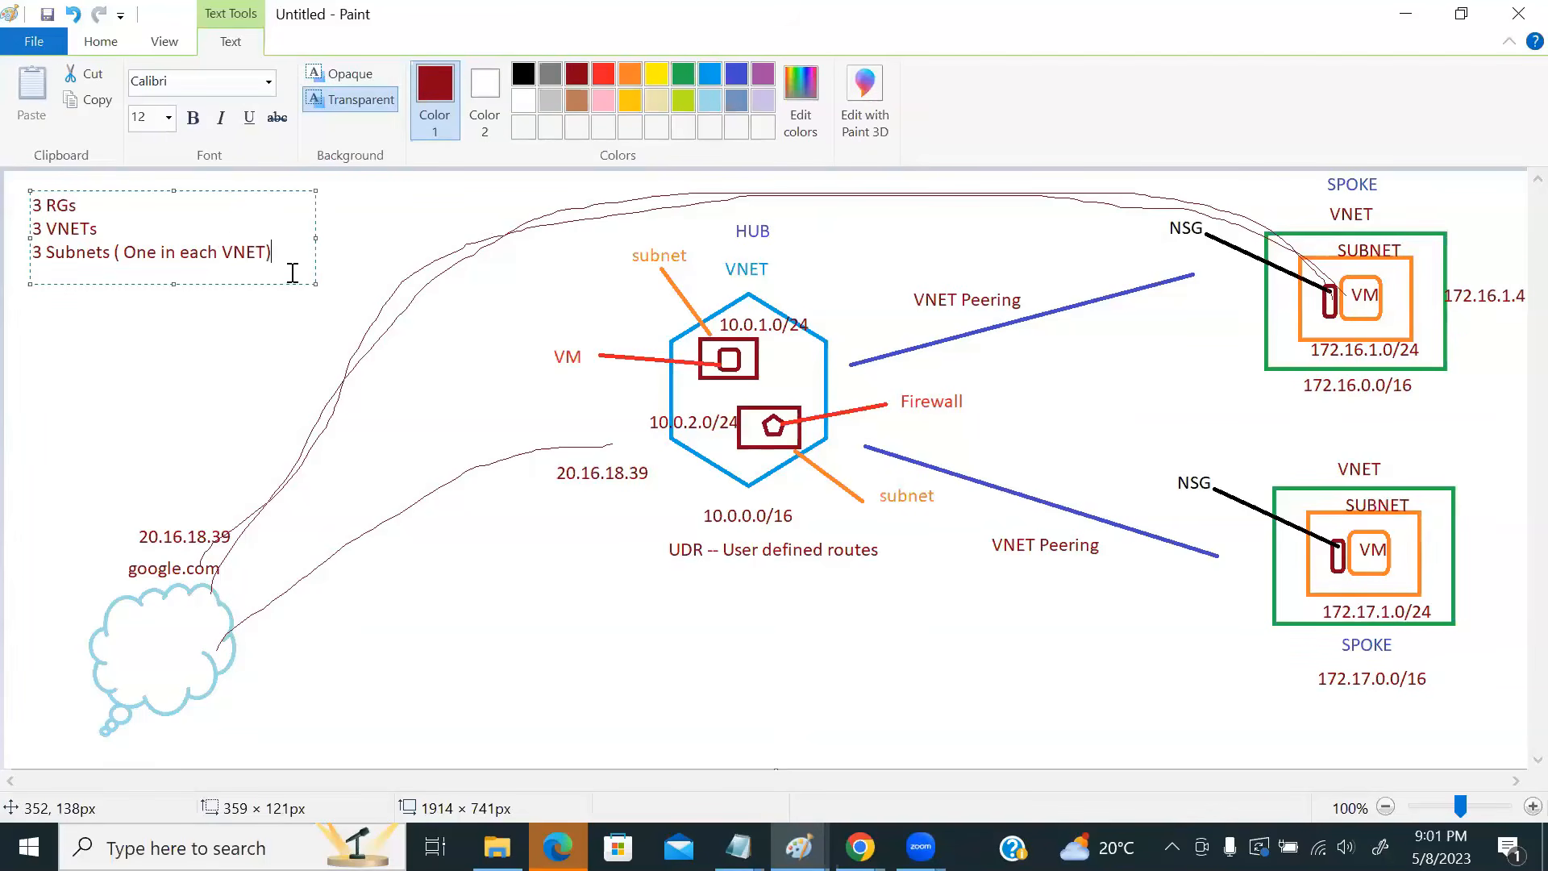
key(Return)
text(3 vm)
key(BackSpace)
key(BackSpace)
text(vm)
key(BackSpace)
key(BackSpace)
text(VM's)
key(Return)
Add checklist lines '3 NSGs', 'VNET Peering', 'Firewall' and 'User defined routes'.
text(3 NSG)
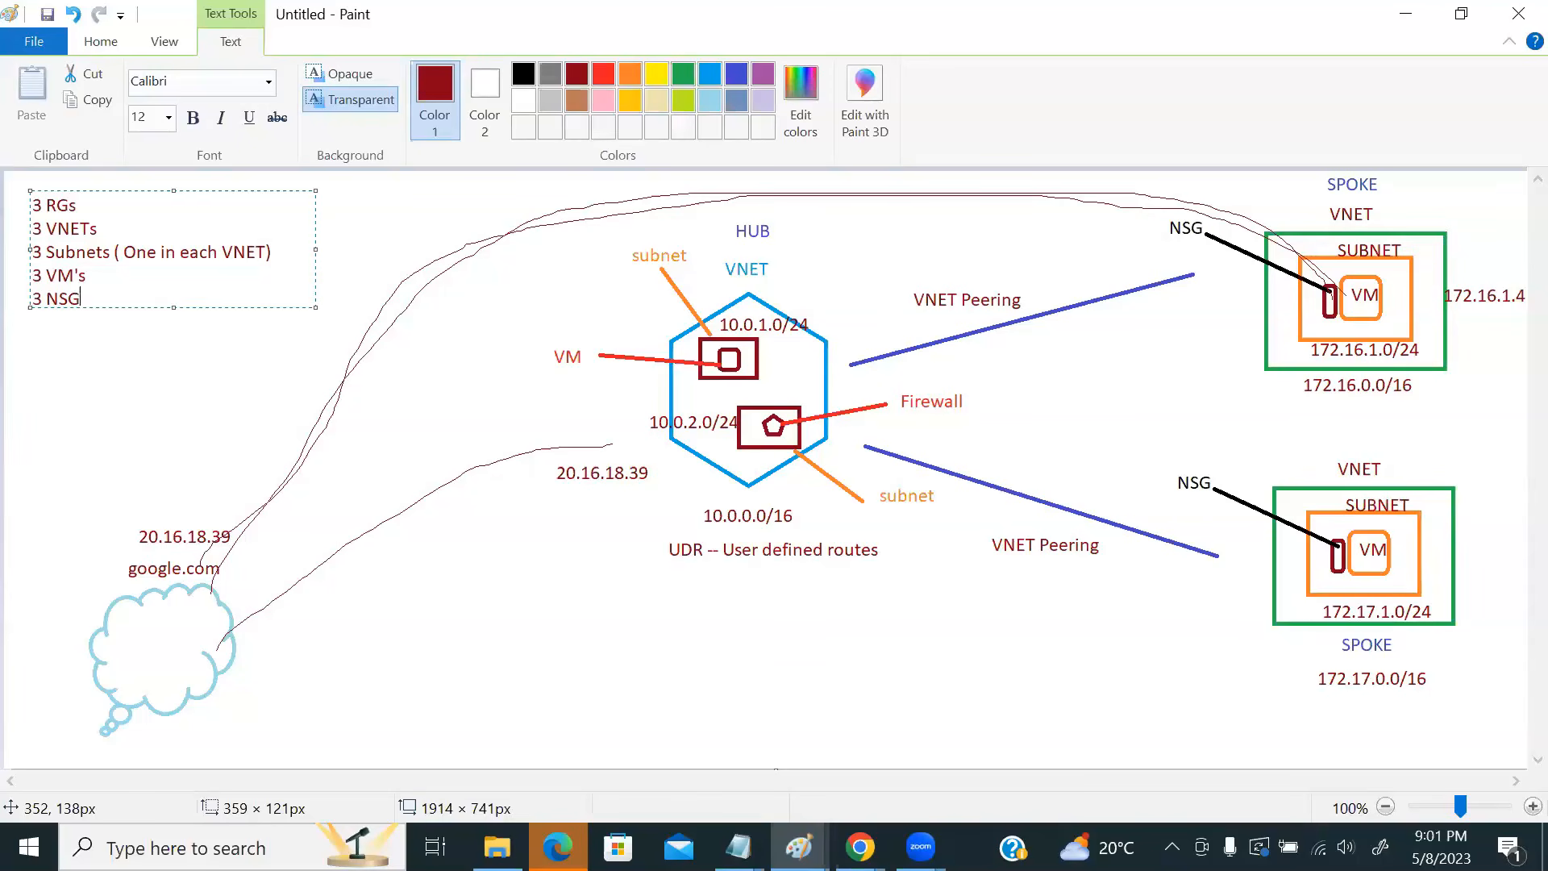
text(s)
key(Return)
text(VNET PER)
key(BackSpace)
text(eering)
key(Return)
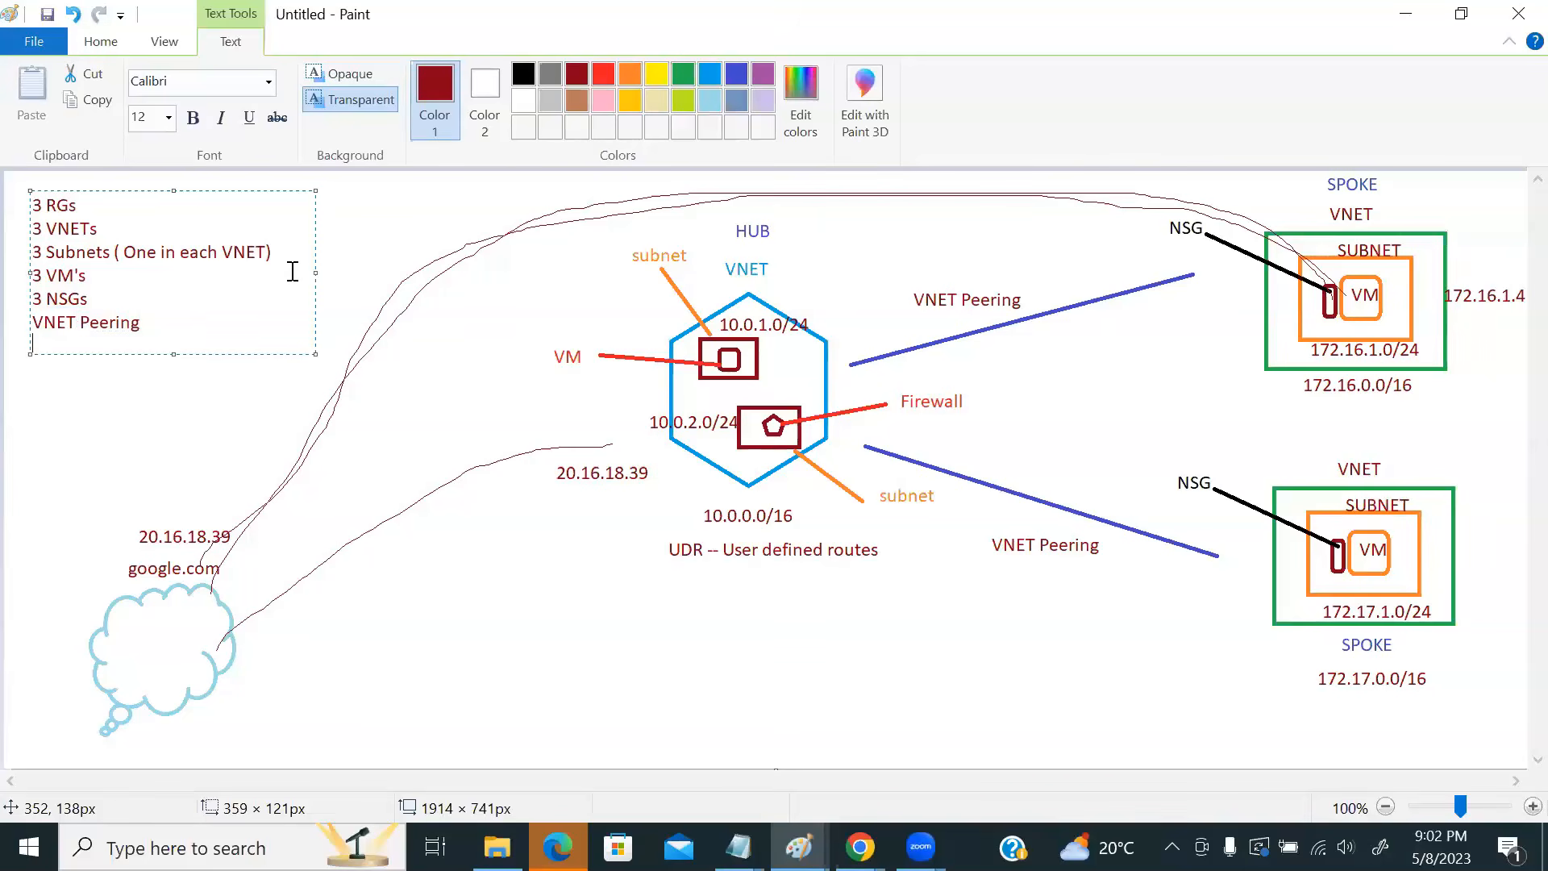
text(Firewall)
key(Return)
text(User defined routes)
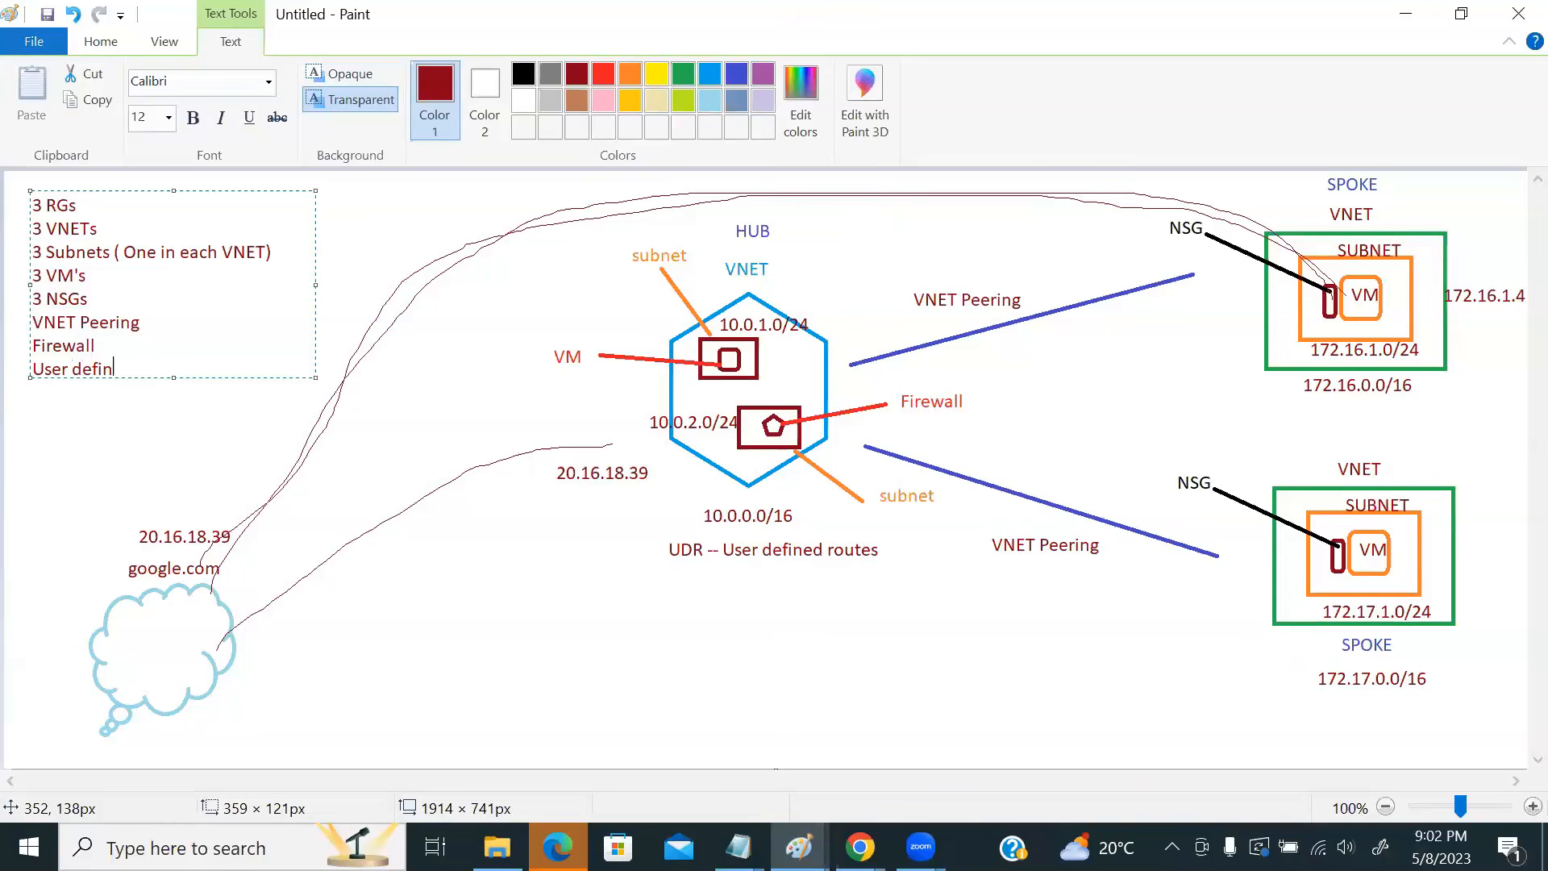
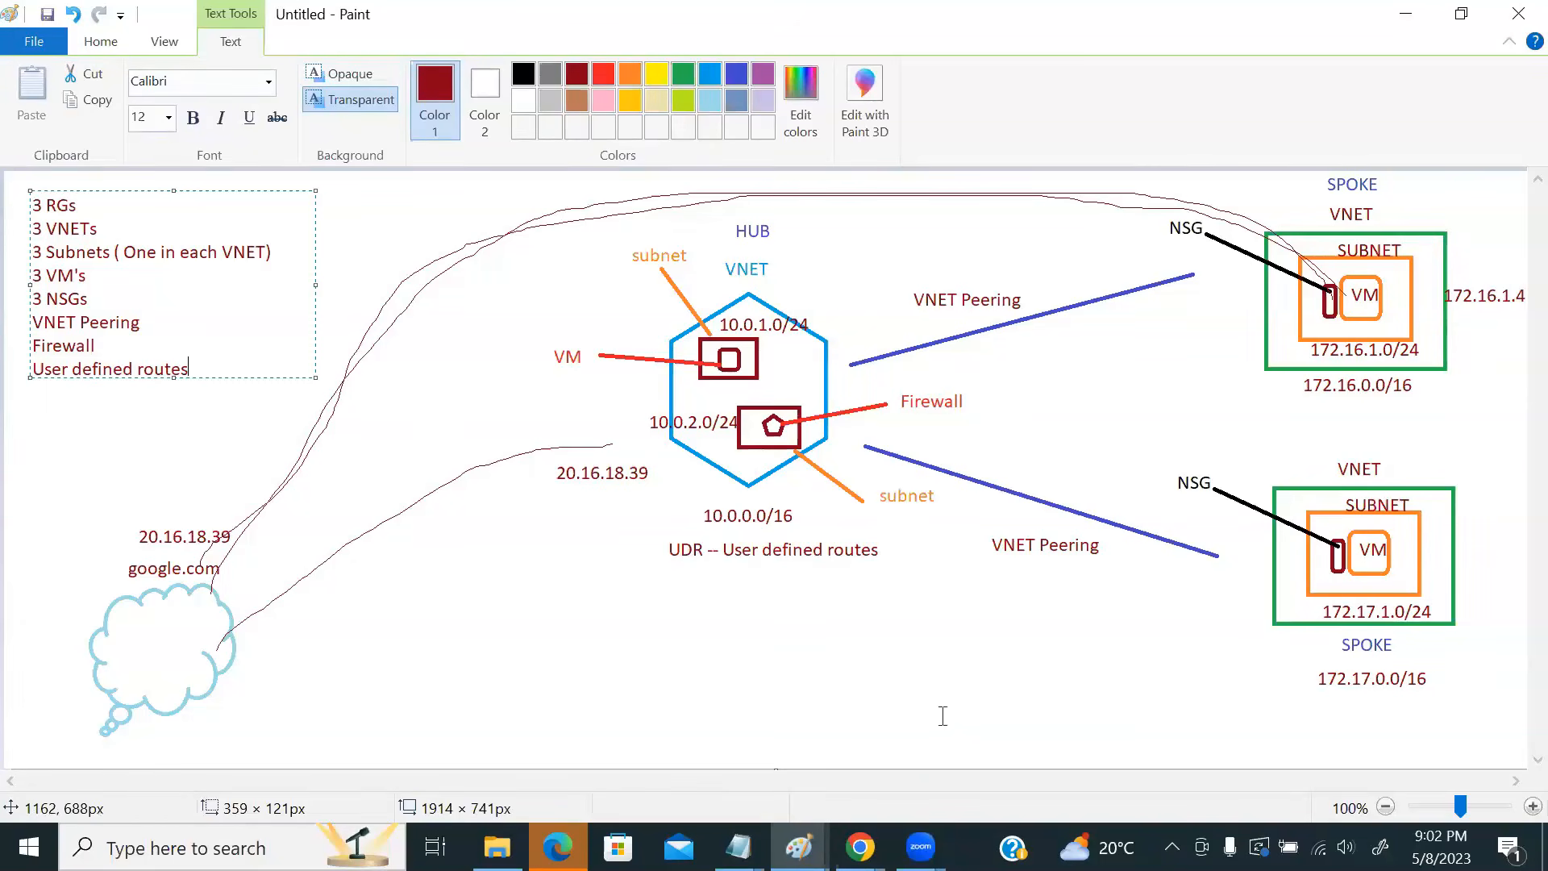
Leave the Paint diagram and bring Chrome's blank New Tab page to the front.
click(860, 847)
click(758, 754)
click(616, 18)
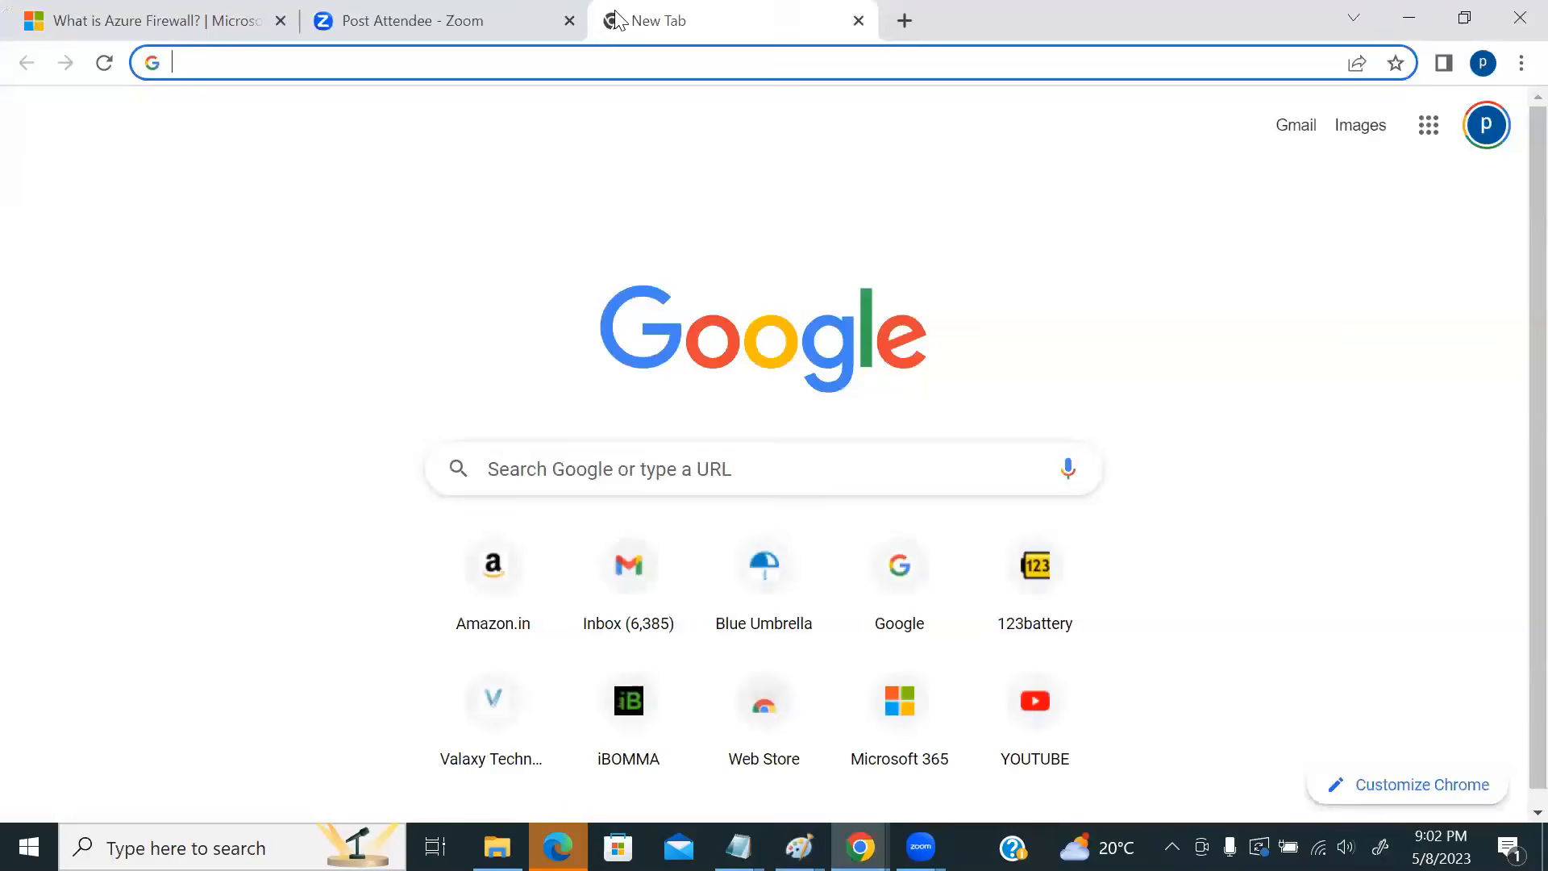
Open the ValaxyTech/azure Azure-Firewall script on GitHub and select Proj-01 on line 4.
text(git)
key(Return)
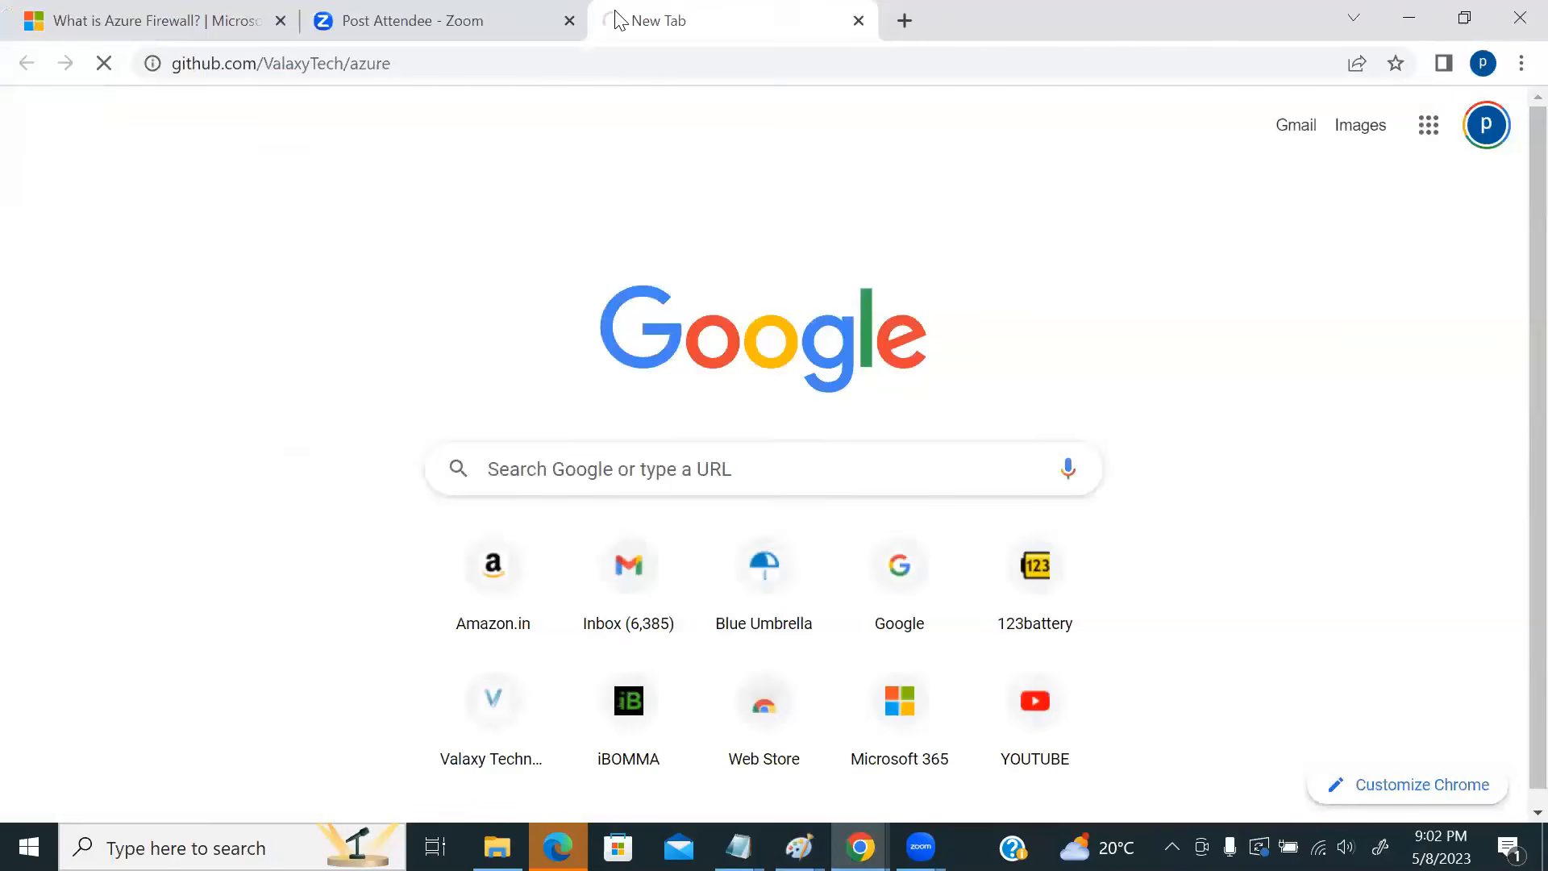
scroll(1038, 300, down, 2)
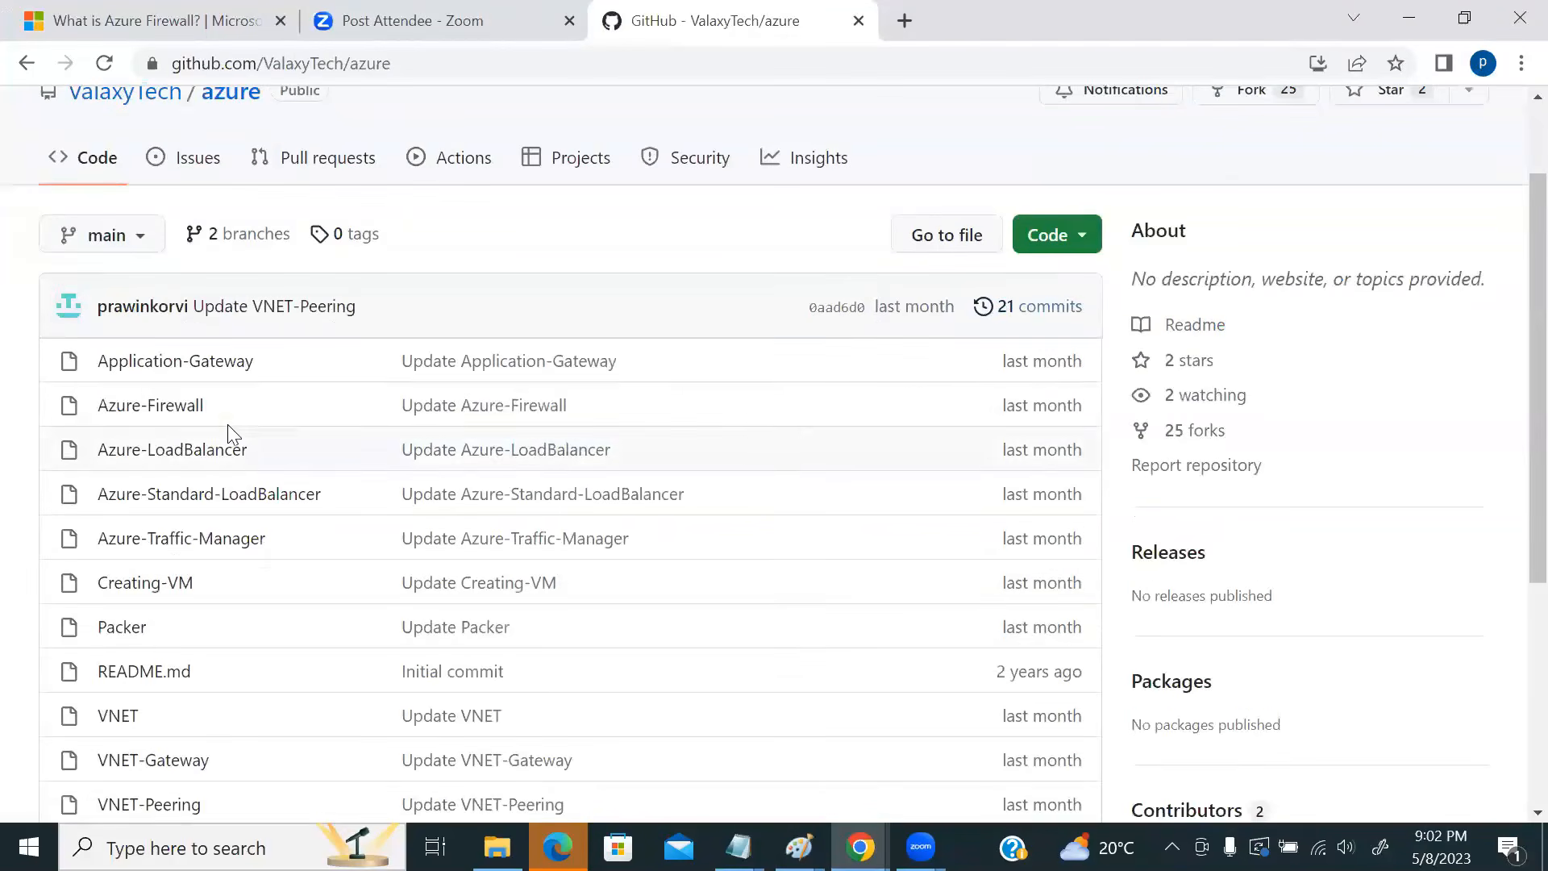
click(169, 407)
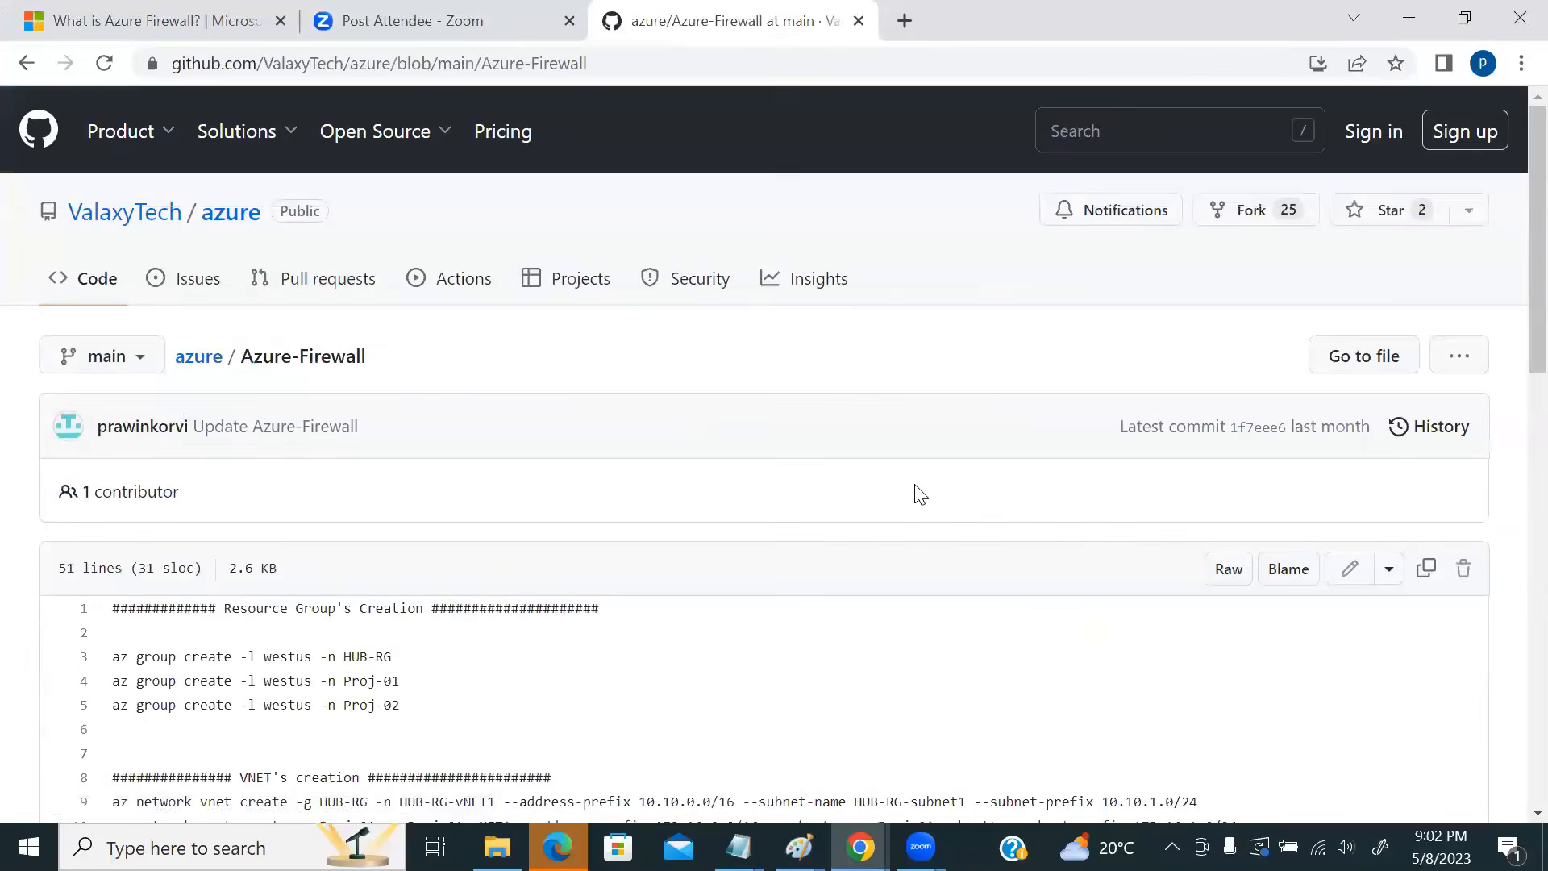
scroll(913, 488, down, 1)
scroll(912, 484, down, 3)
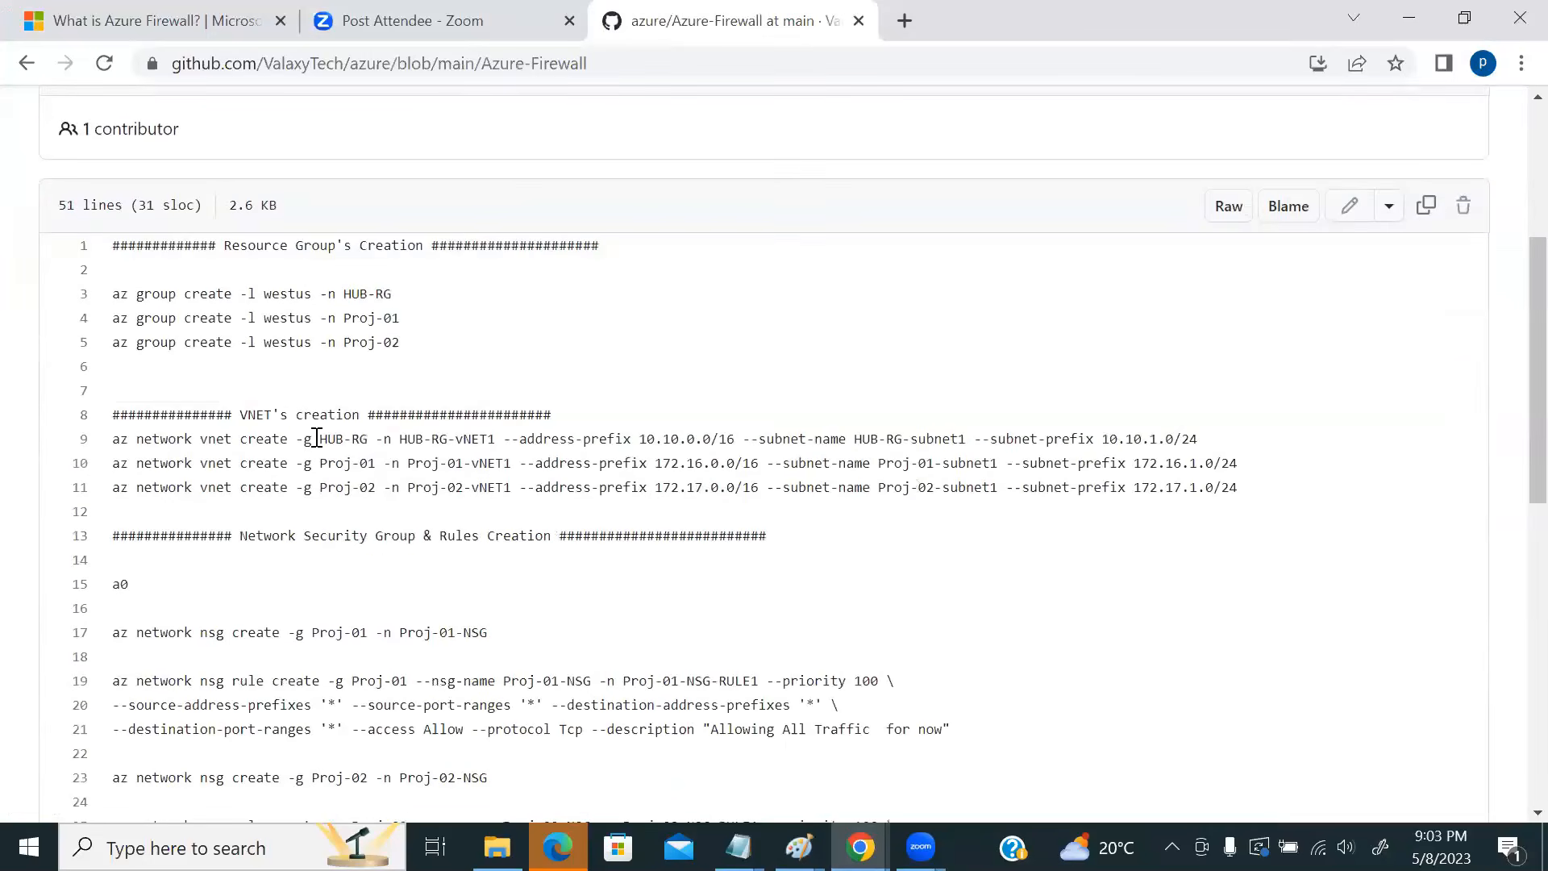
drag(343, 318, 408, 331)
key(ctrl+c)
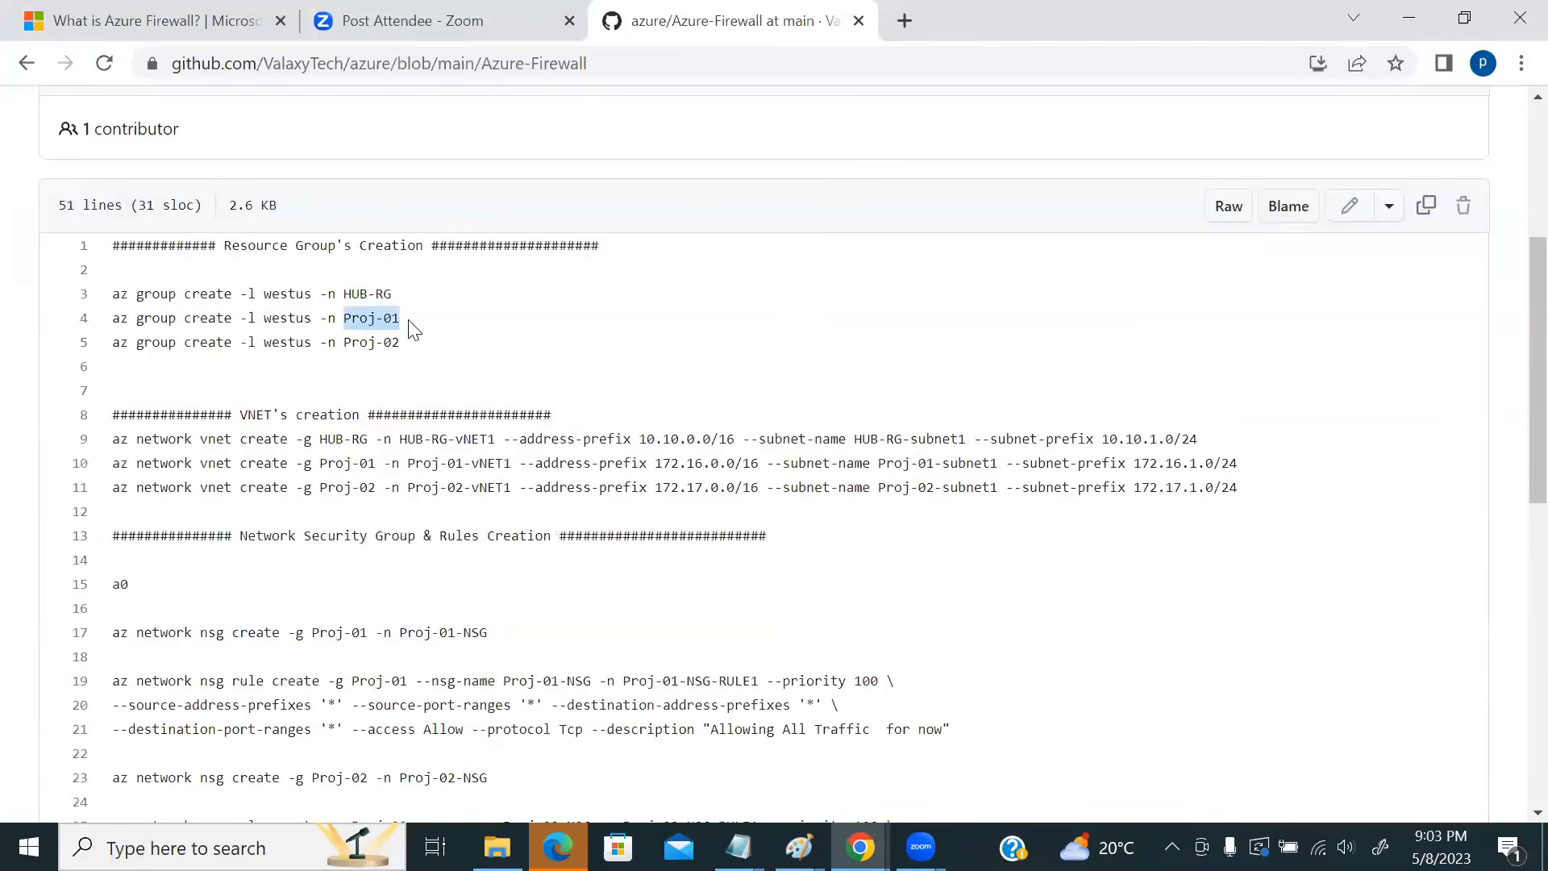
Paste Proj-01 beside the upper spoke VNET and Proj-02 beside the lower spoke VNET.
key(alt+Tab)
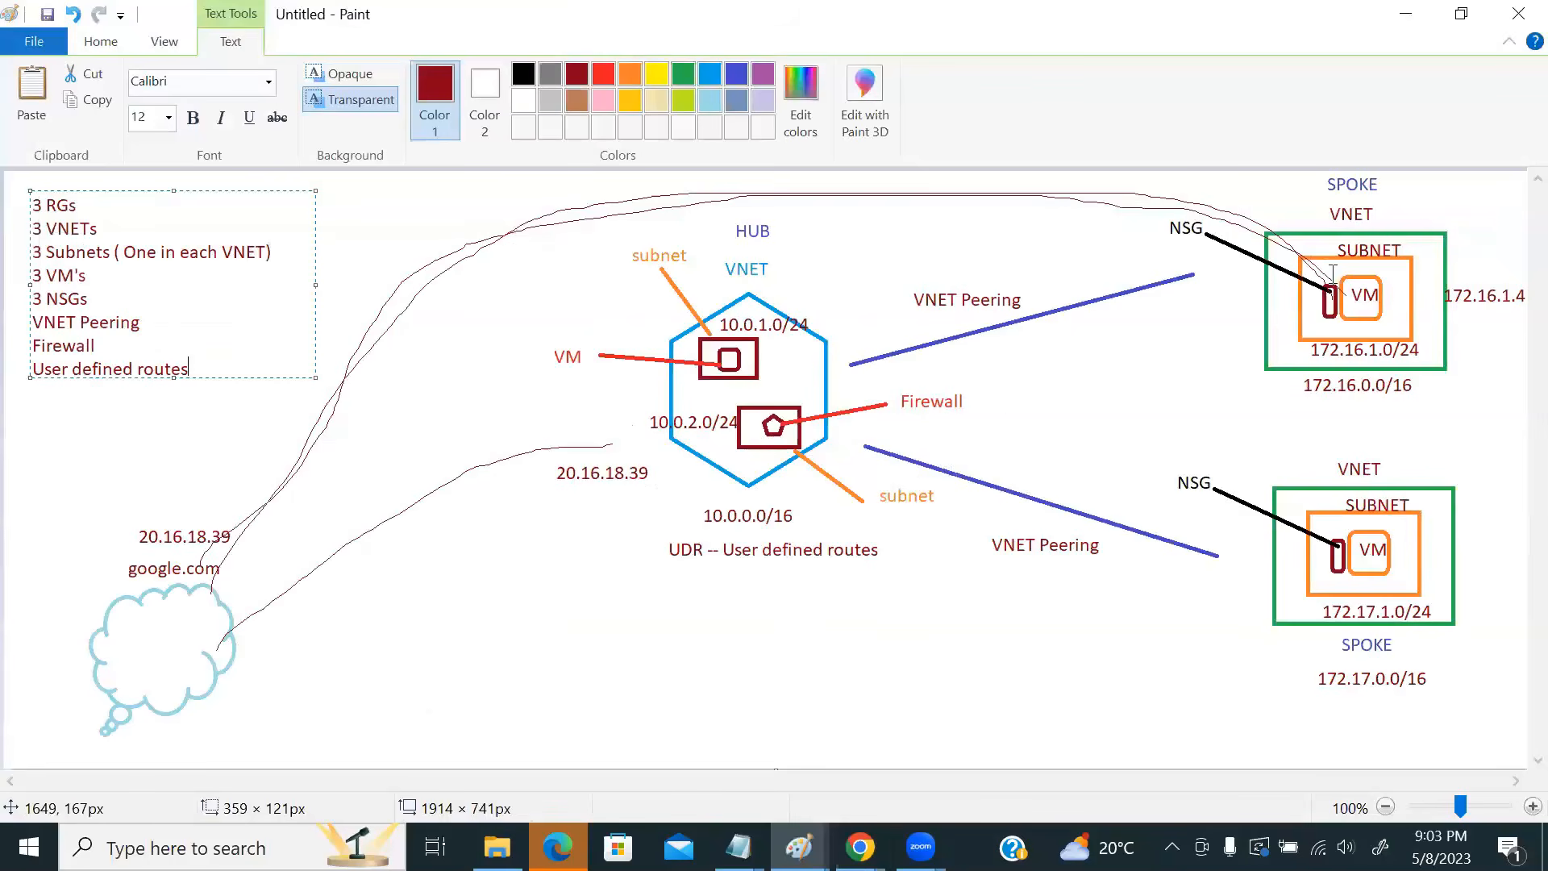
click(1394, 213)
key(ctrl+v)
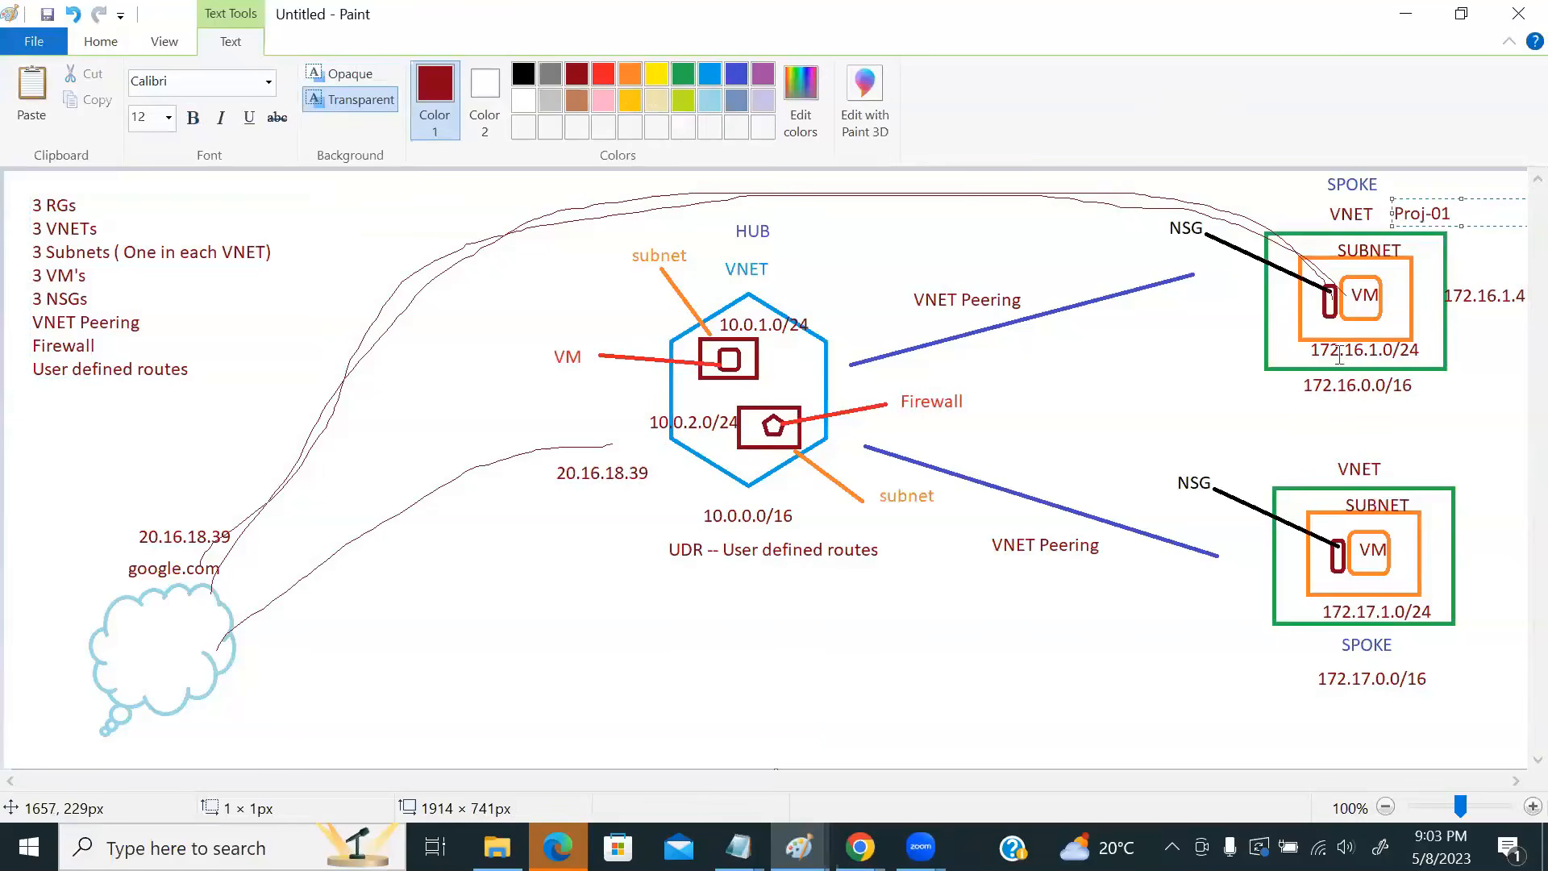
key(alt+Tab)
drag(344, 342, 399, 342)
key(ctrl+c)
key(alt+Tab)
click(1411, 466)
key(ctrl+v)
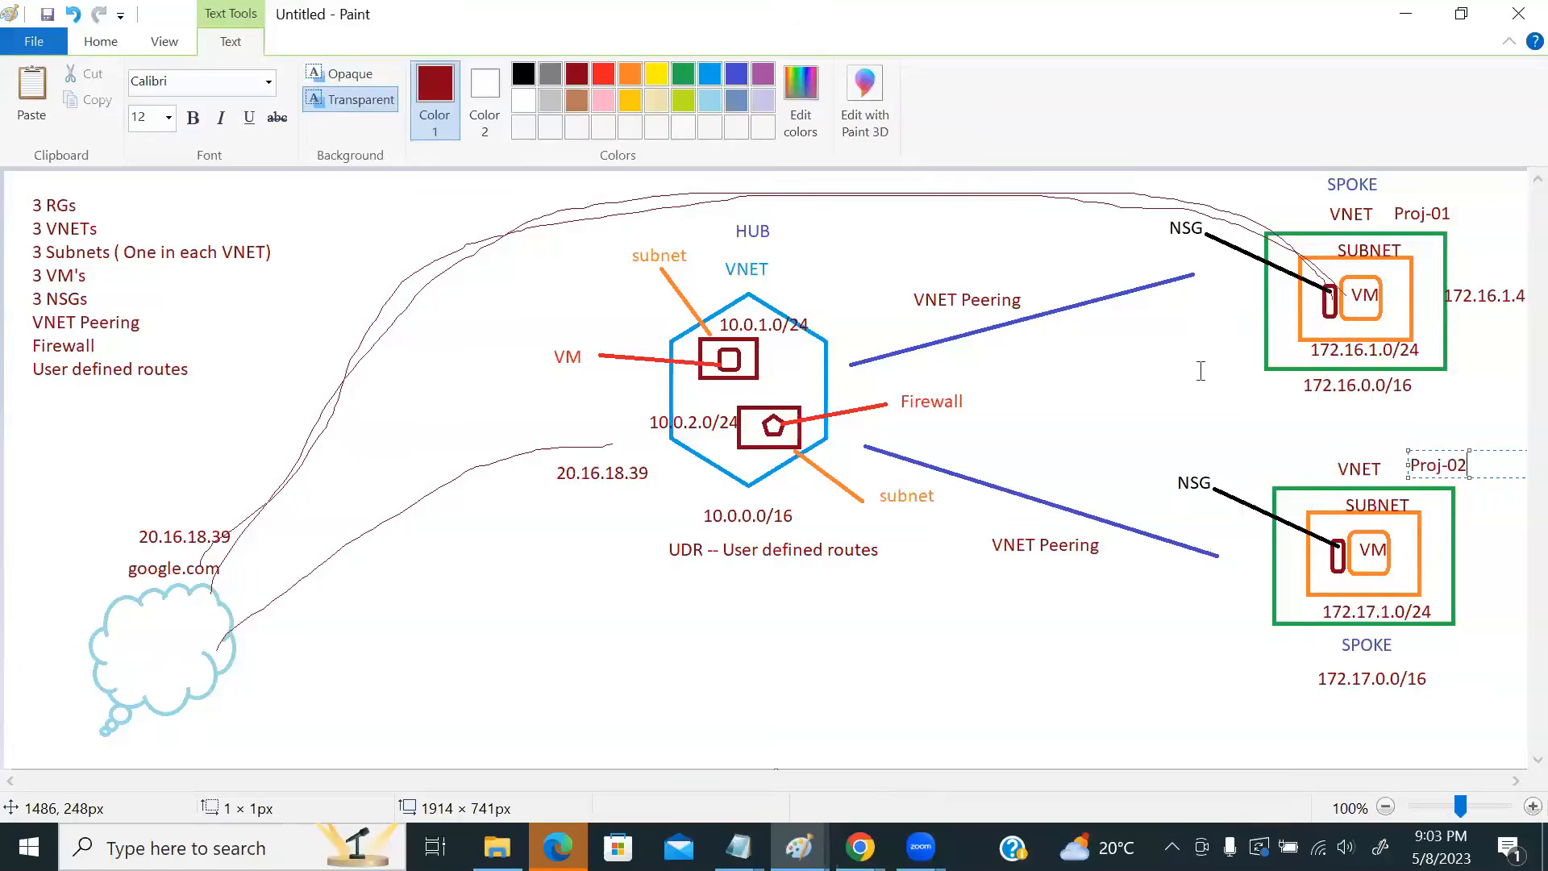
Compare the GitHub script against the Paint diagram, switching back and forth between them.
key(alt+Tab)
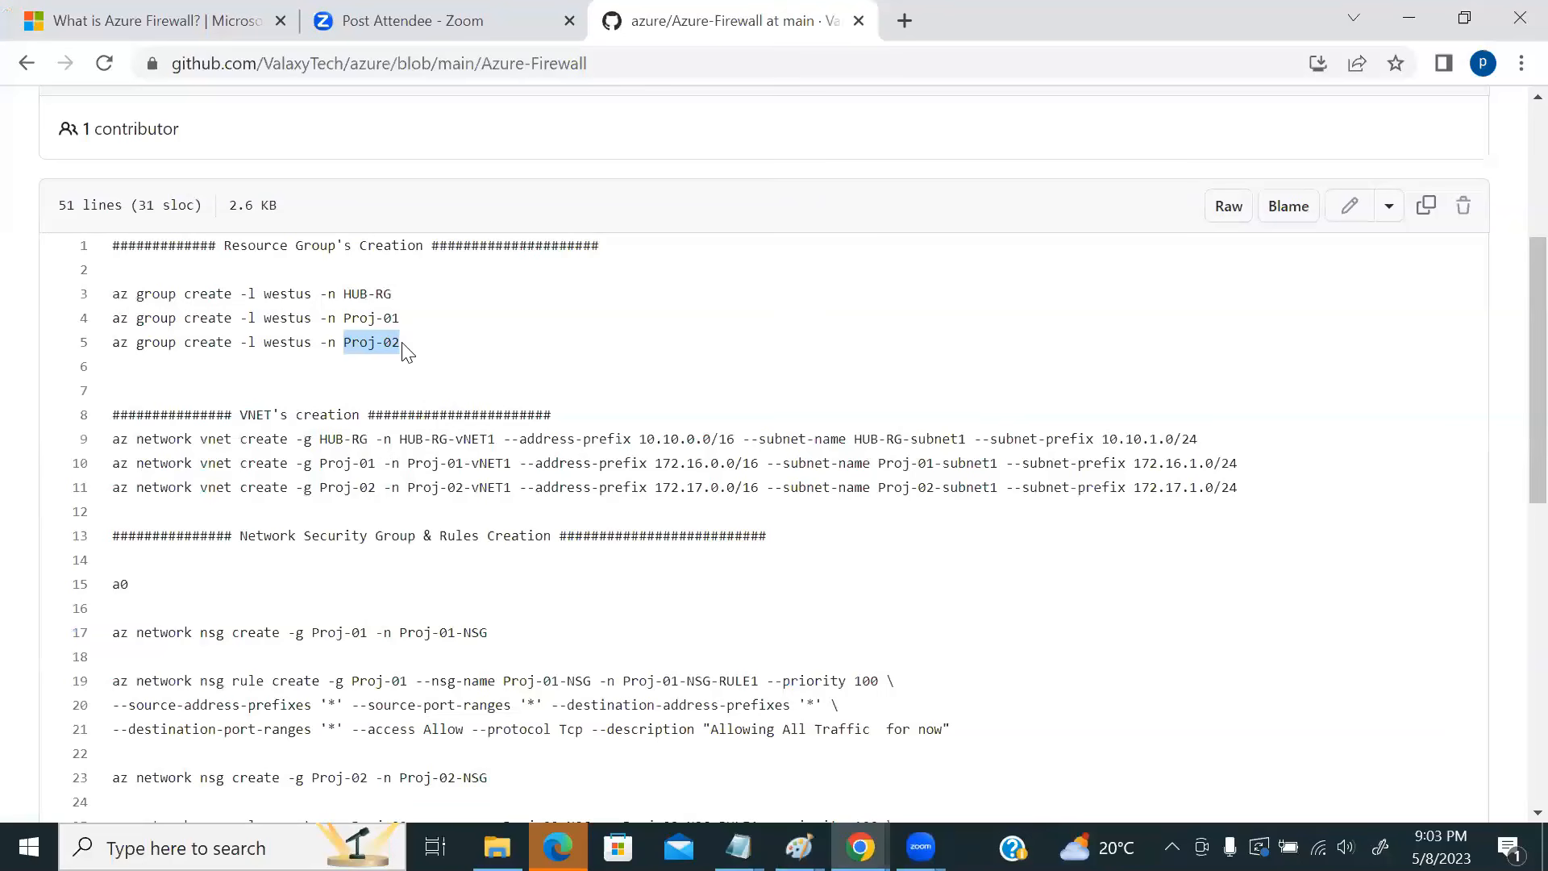
key(alt+Tab)
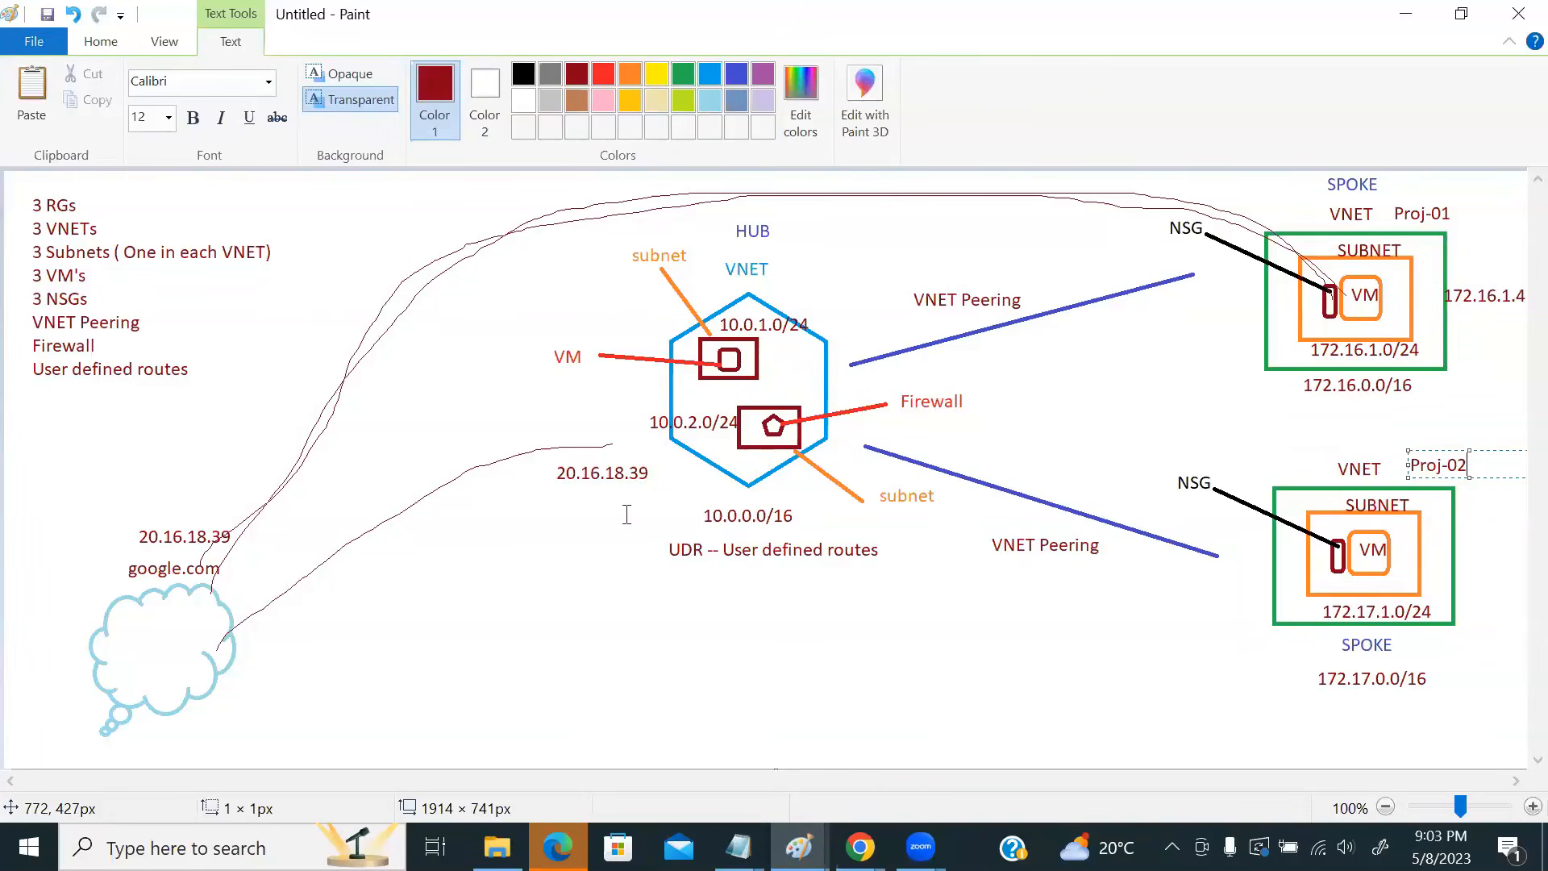
key(alt+Tab)
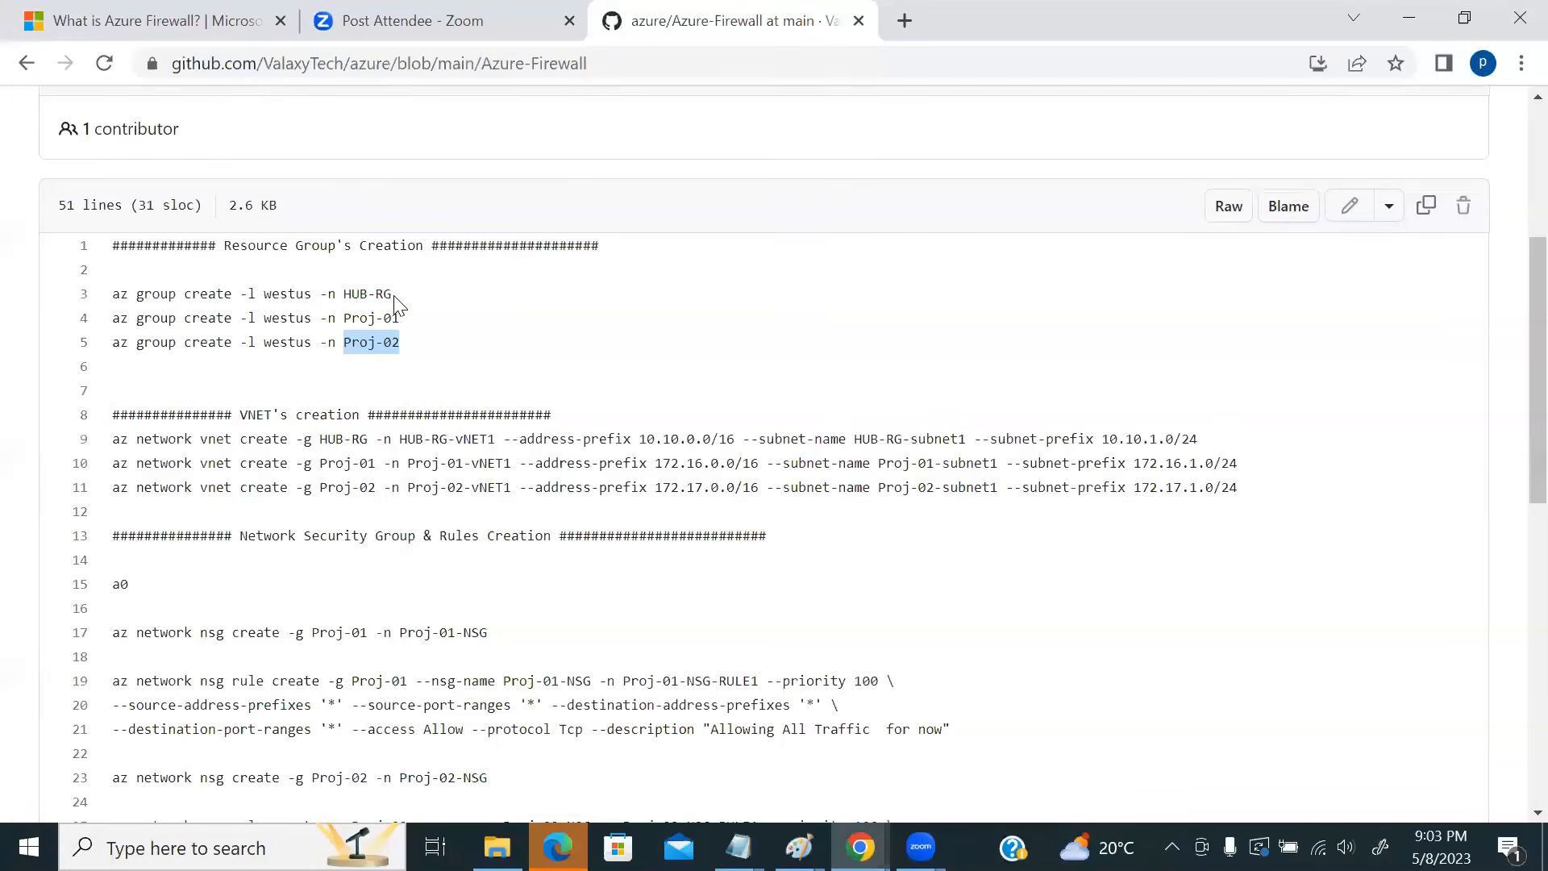
key(alt+Tab)
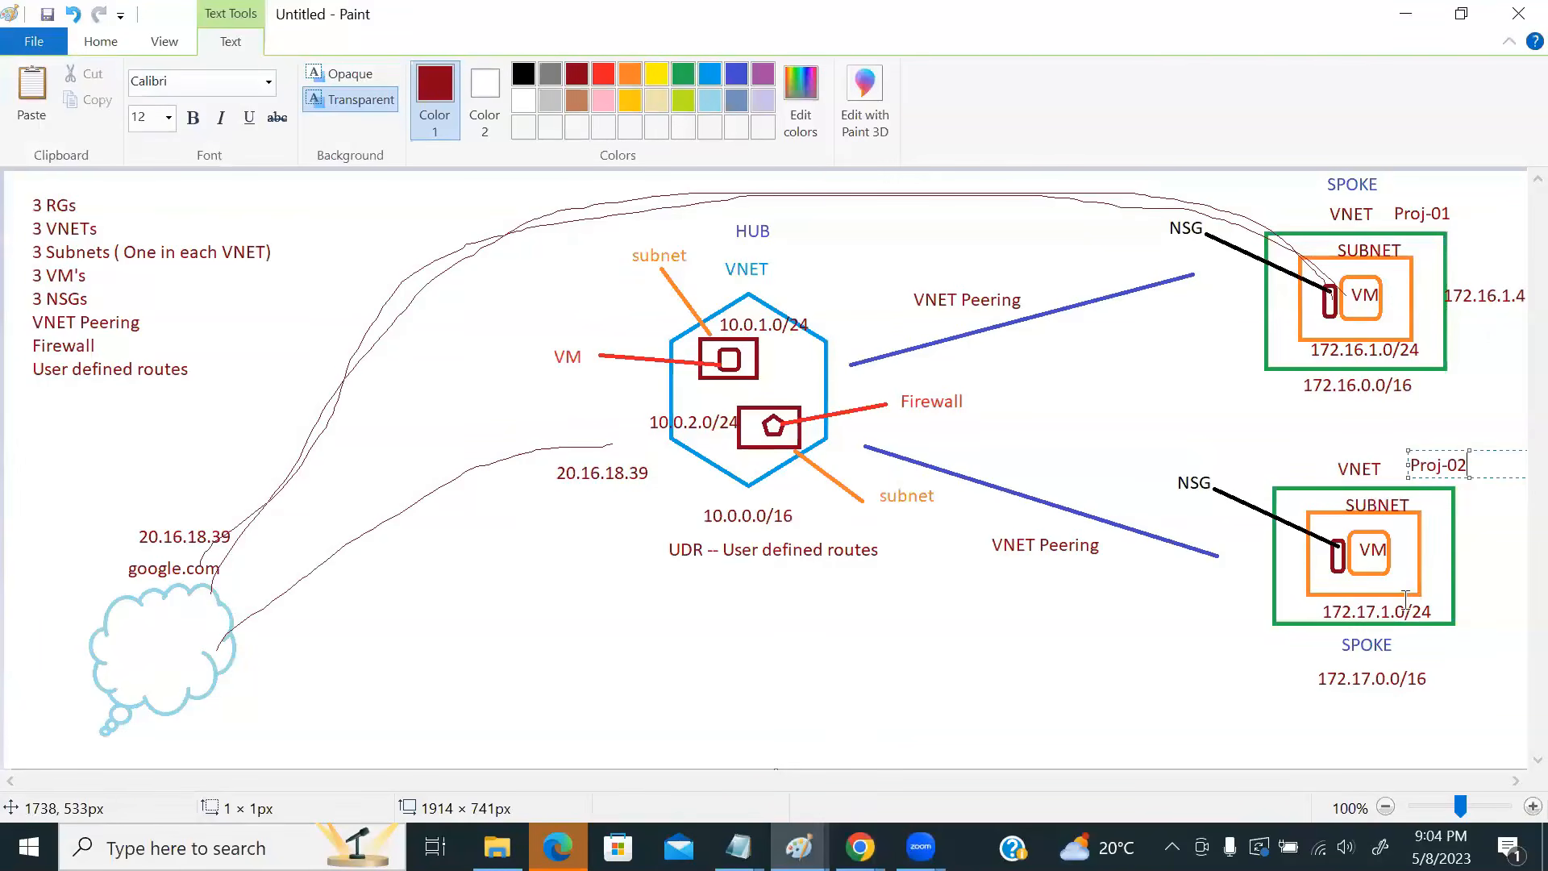
key(alt+Tab)
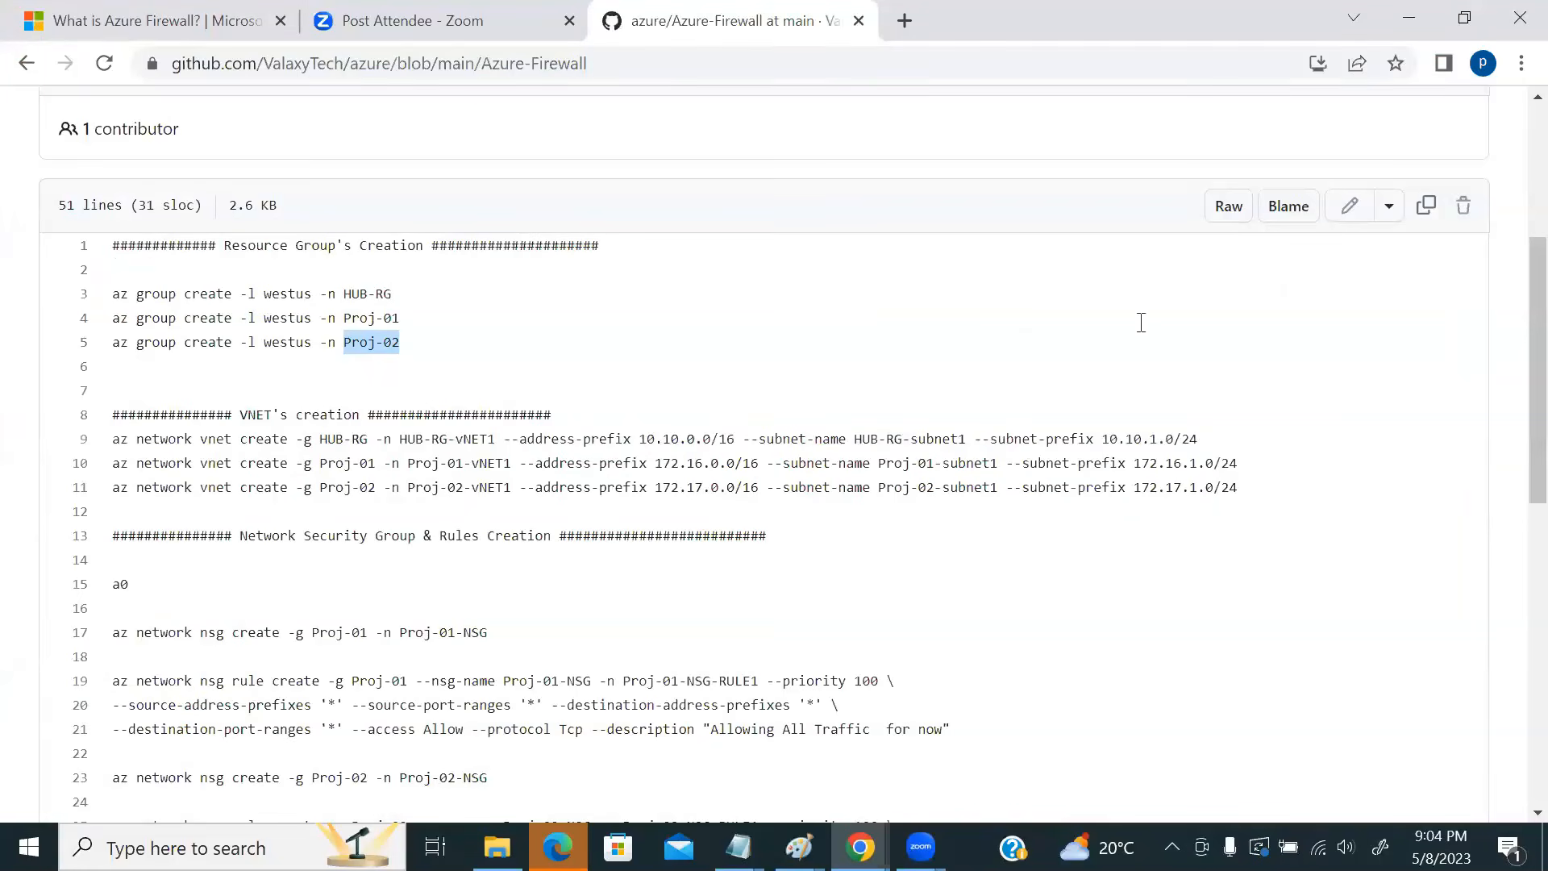
key(alt+Tab)
key(ctrl+v)
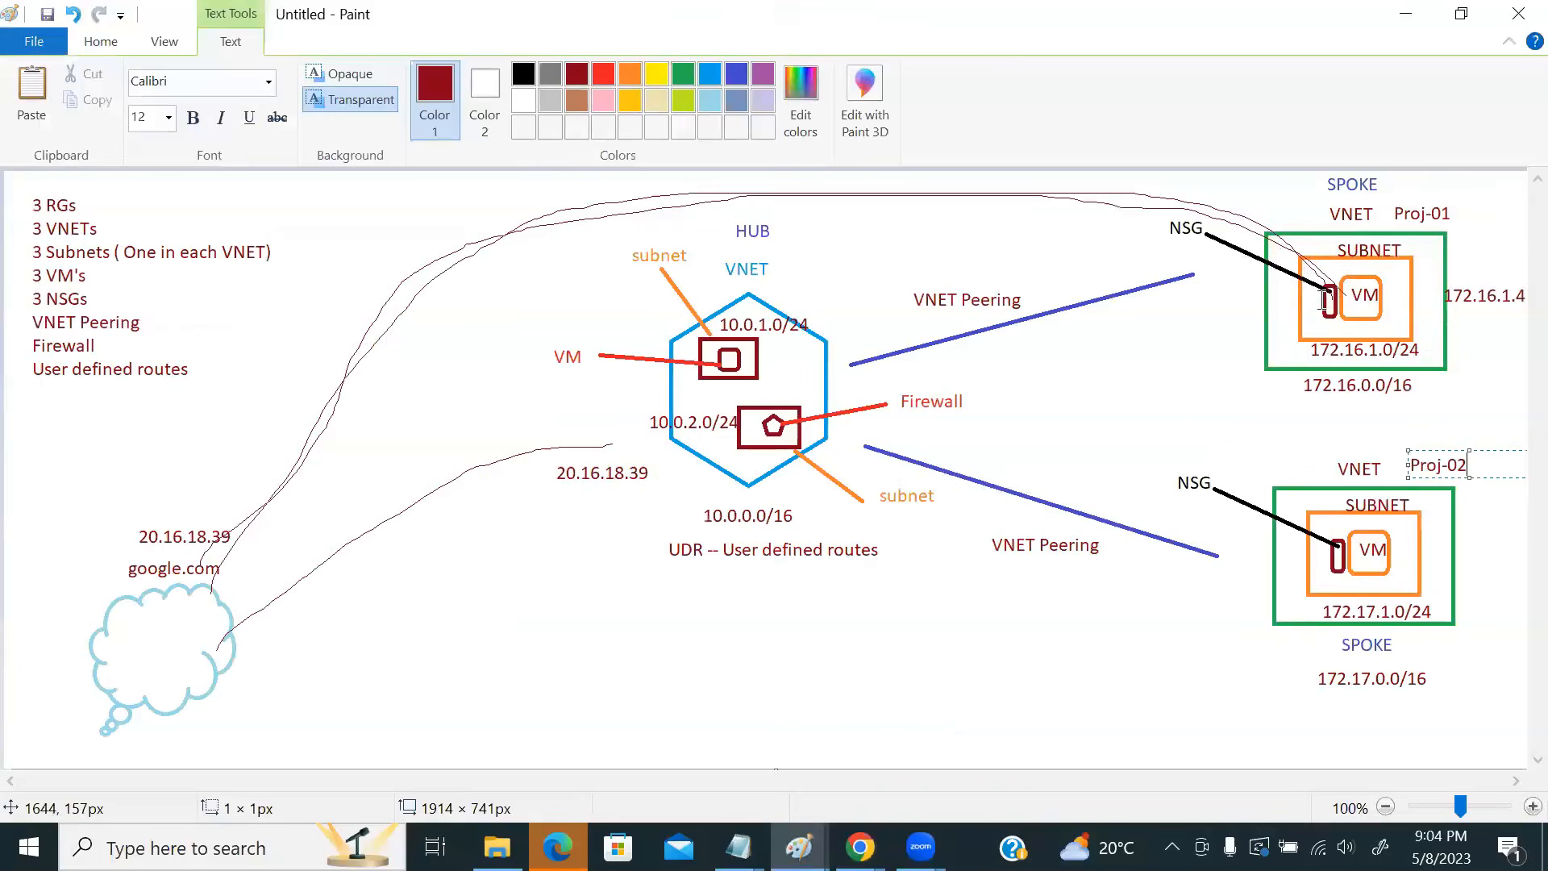
key(alt+Tab)
Review the three VNET creation commands in the script against the diagram.
drag(115, 436, 1270, 504)
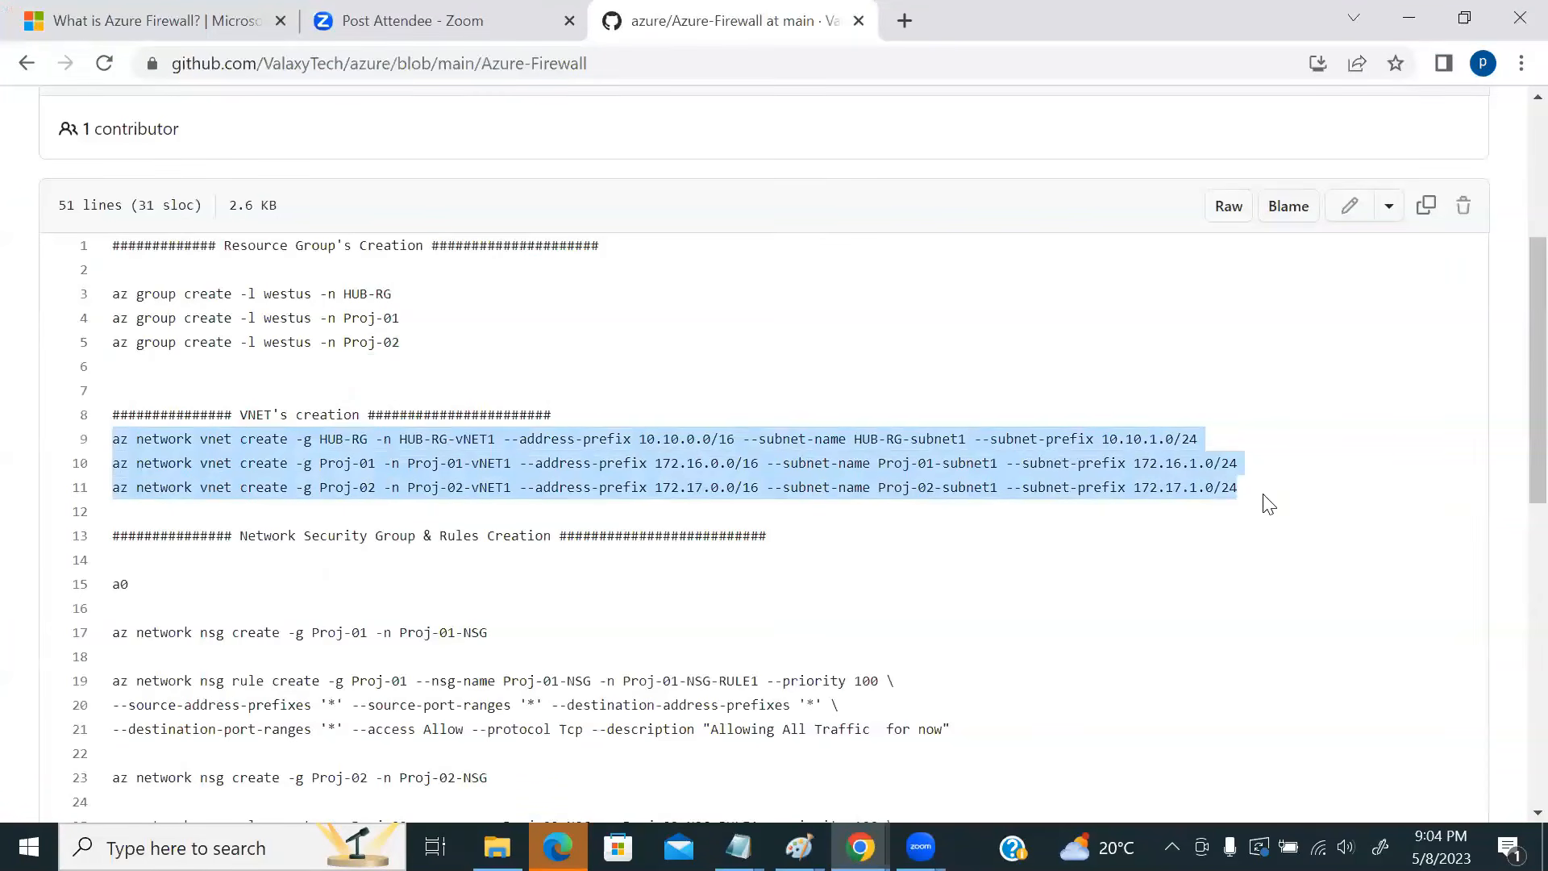
click(676, 440)
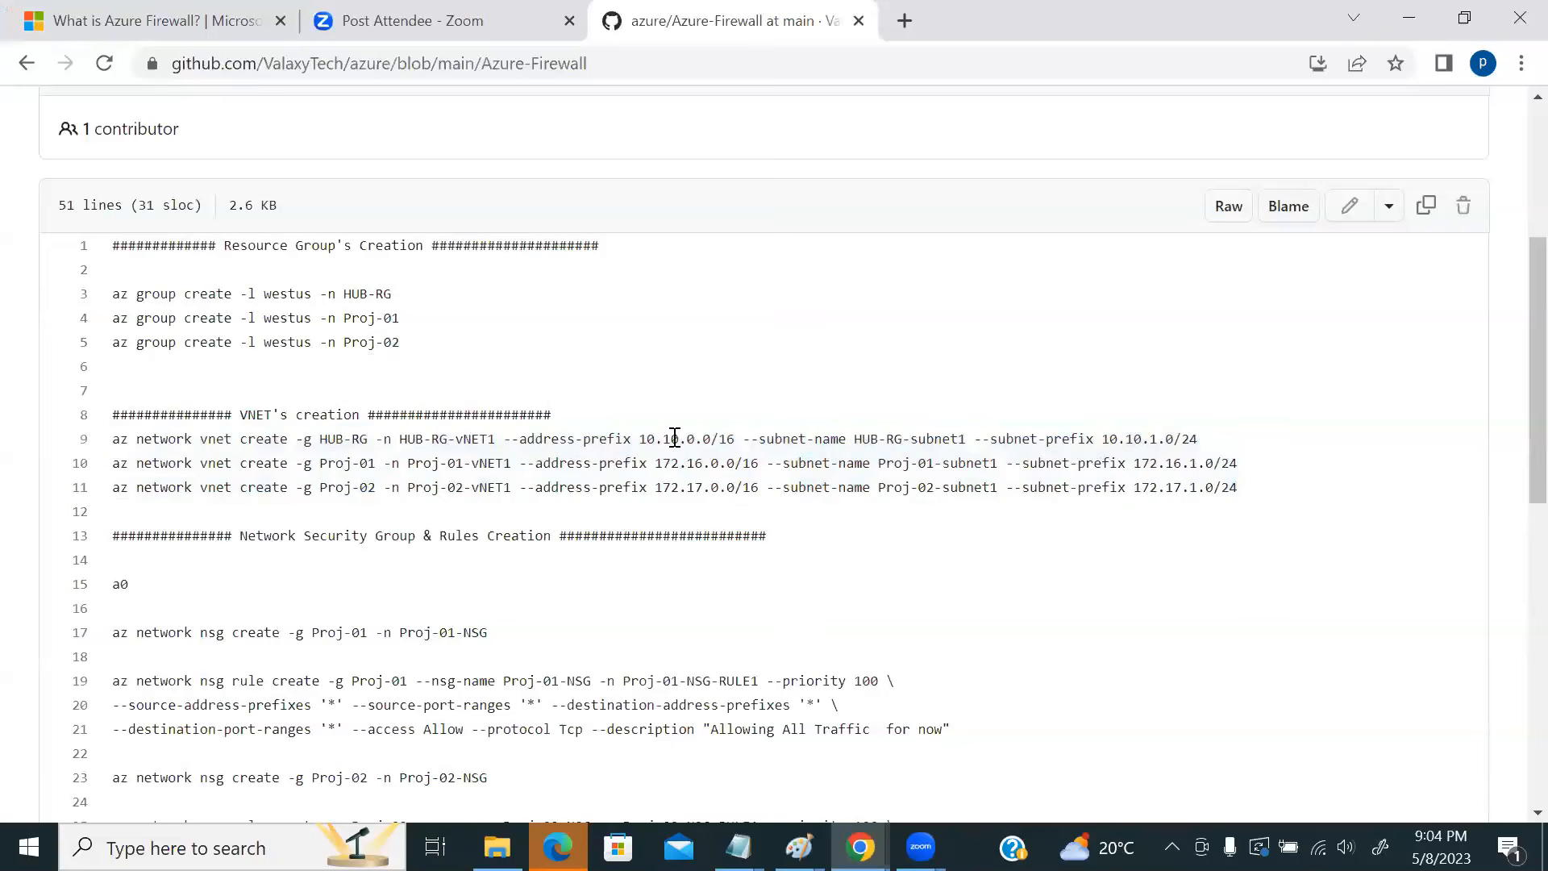
key(alt+Tab)
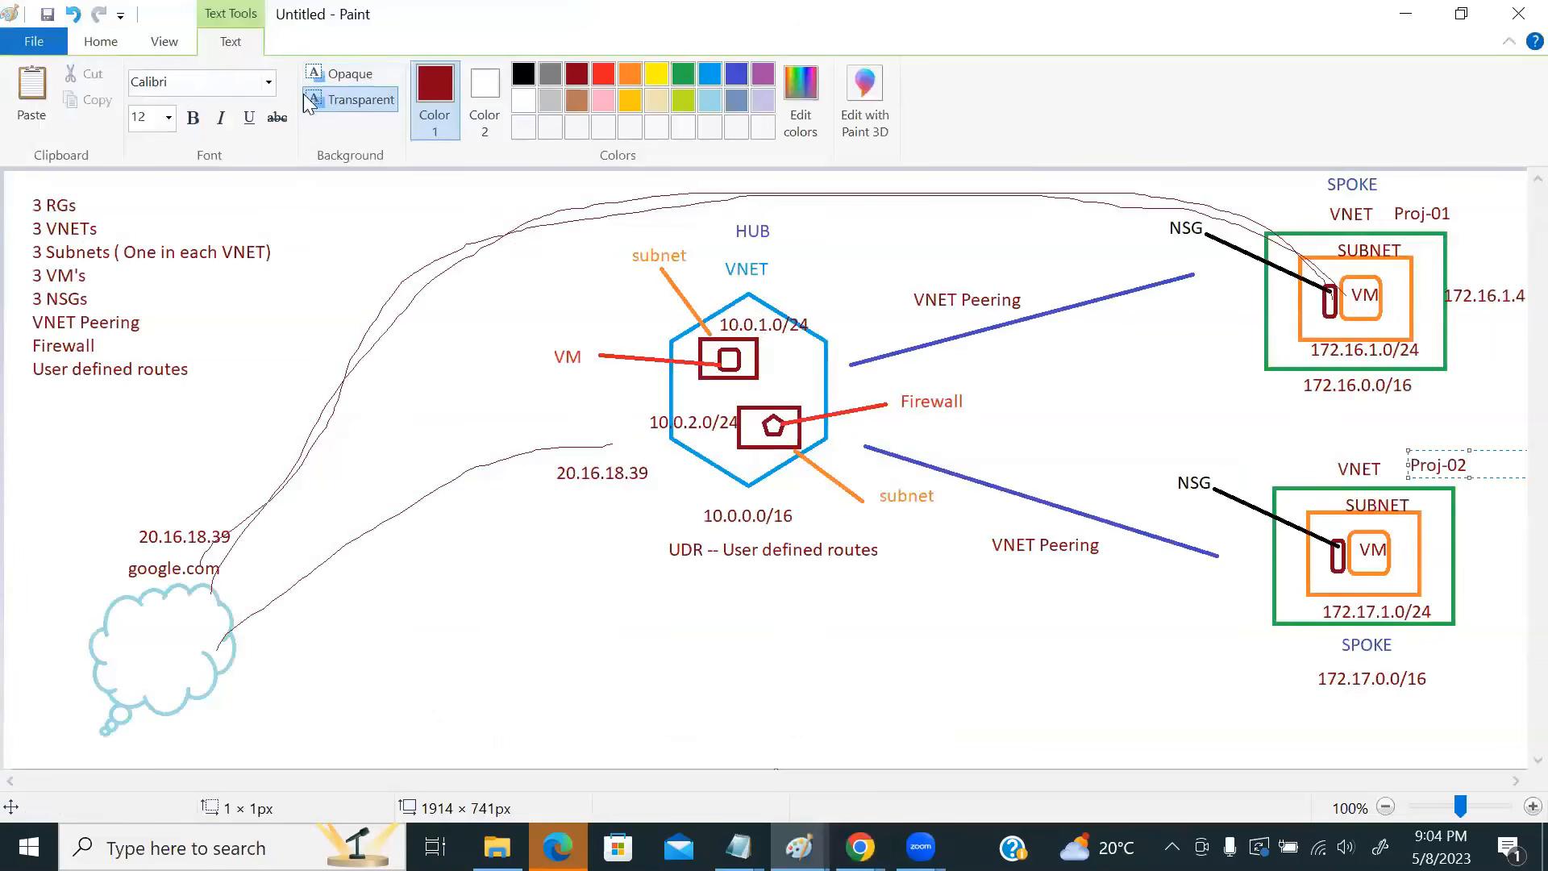
key(alt+Tab)
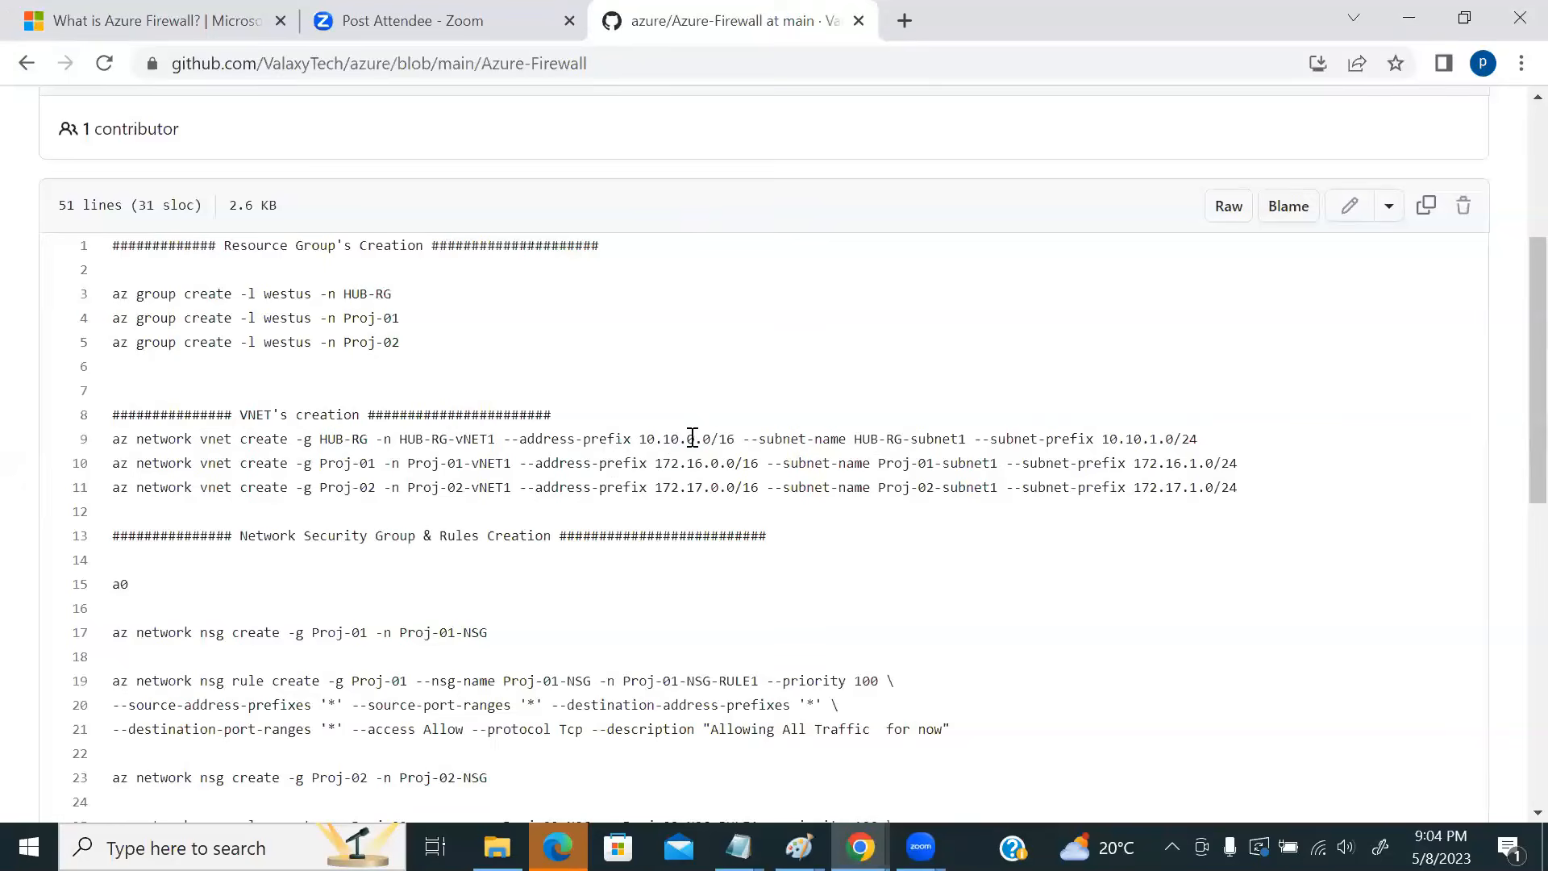
key(alt+Tab)
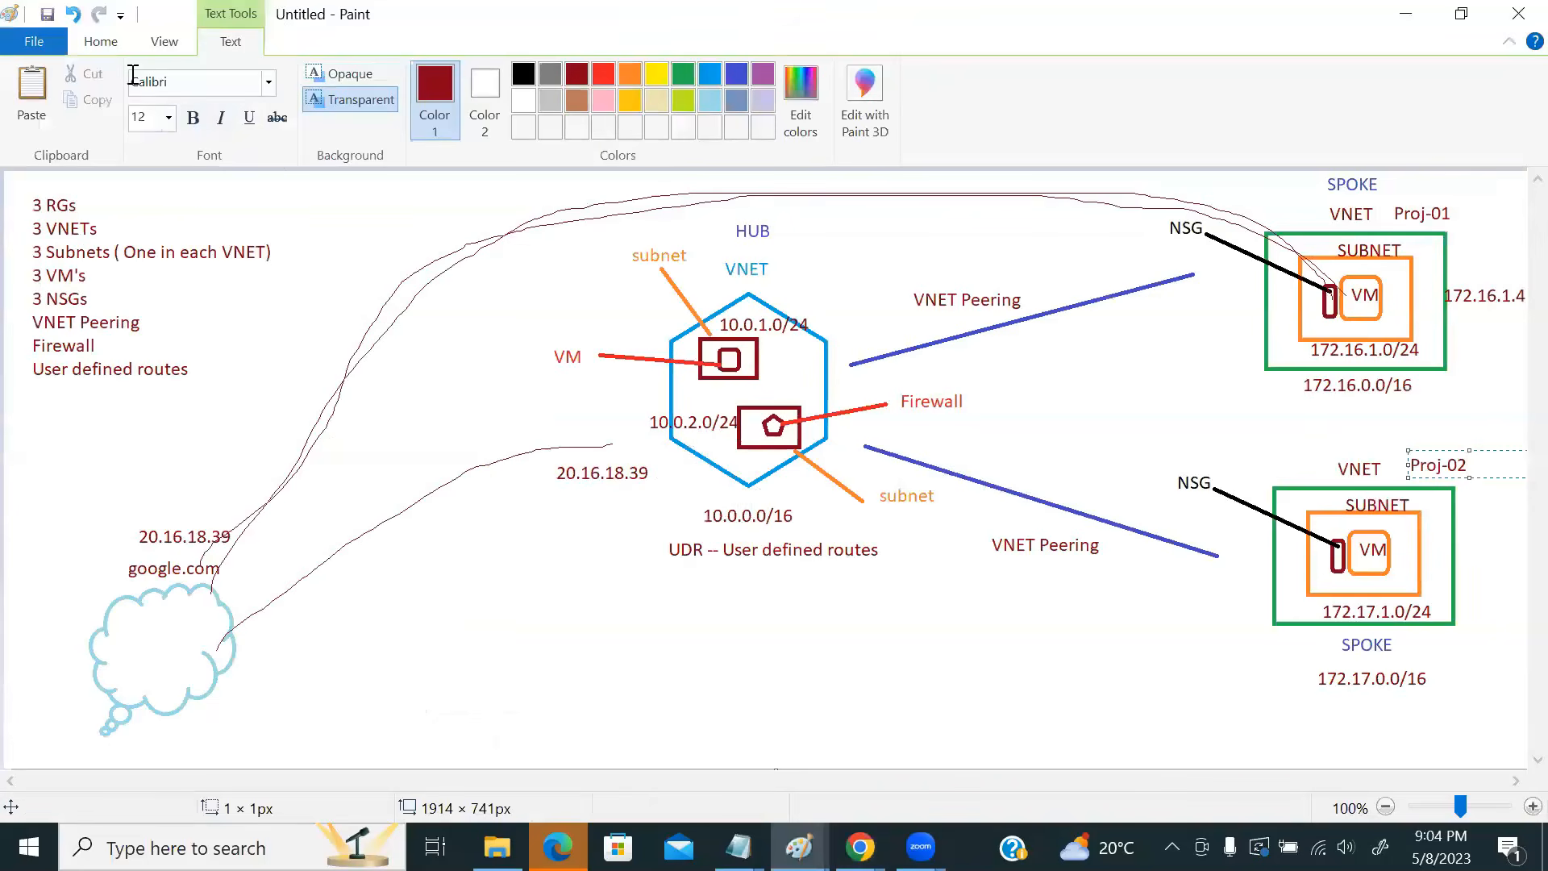
Replace the hub's 10.0.0.0/16 label with 10.10.0.0/16.
click(103, 41)
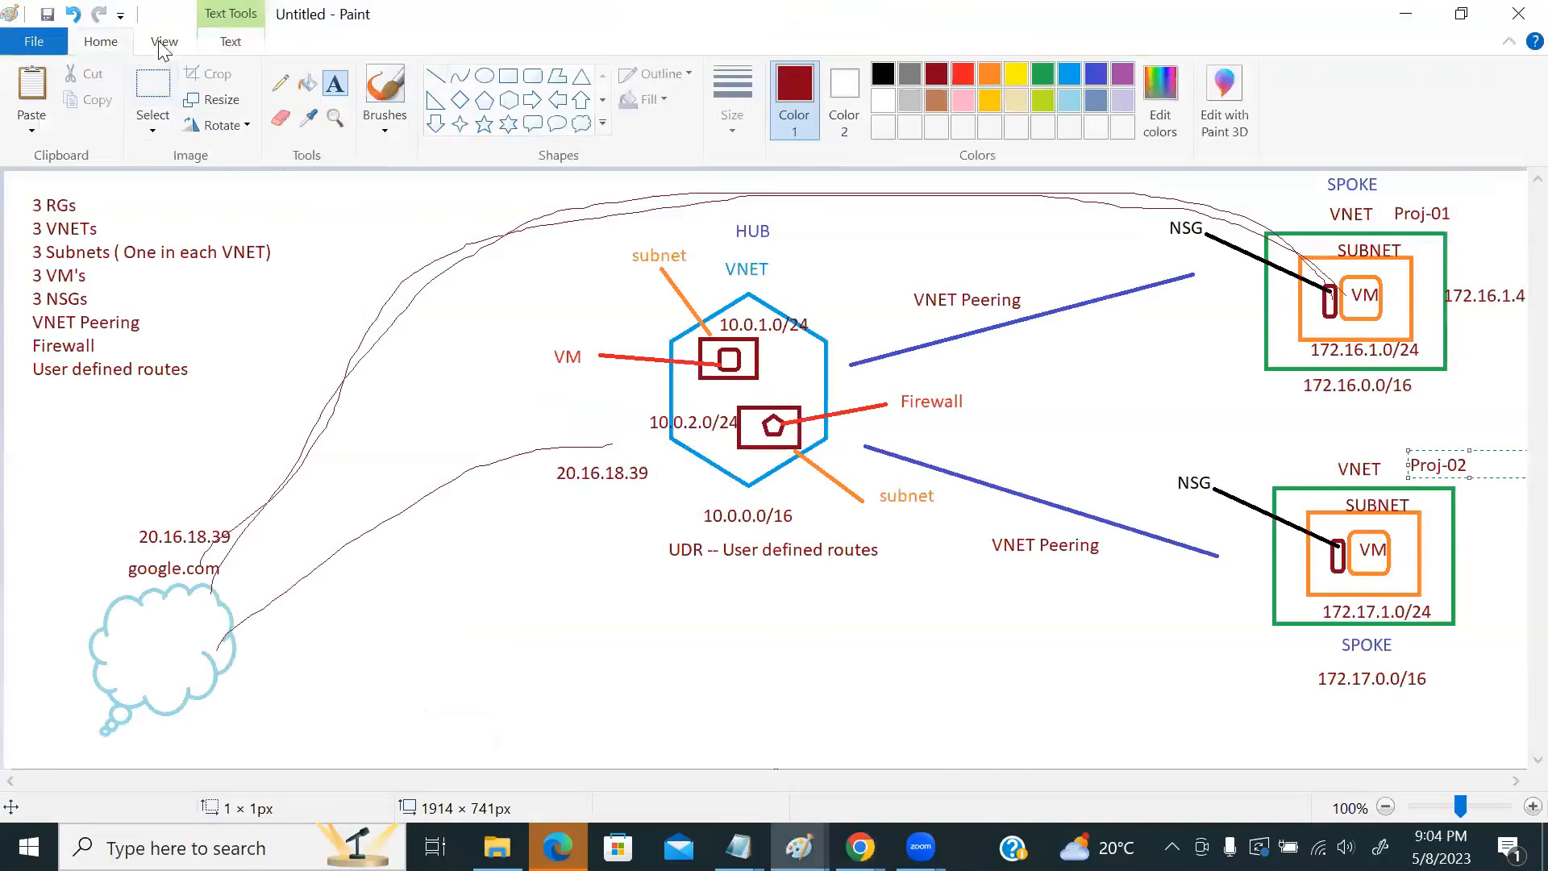
click(152, 85)
drag(693, 502, 808, 523)
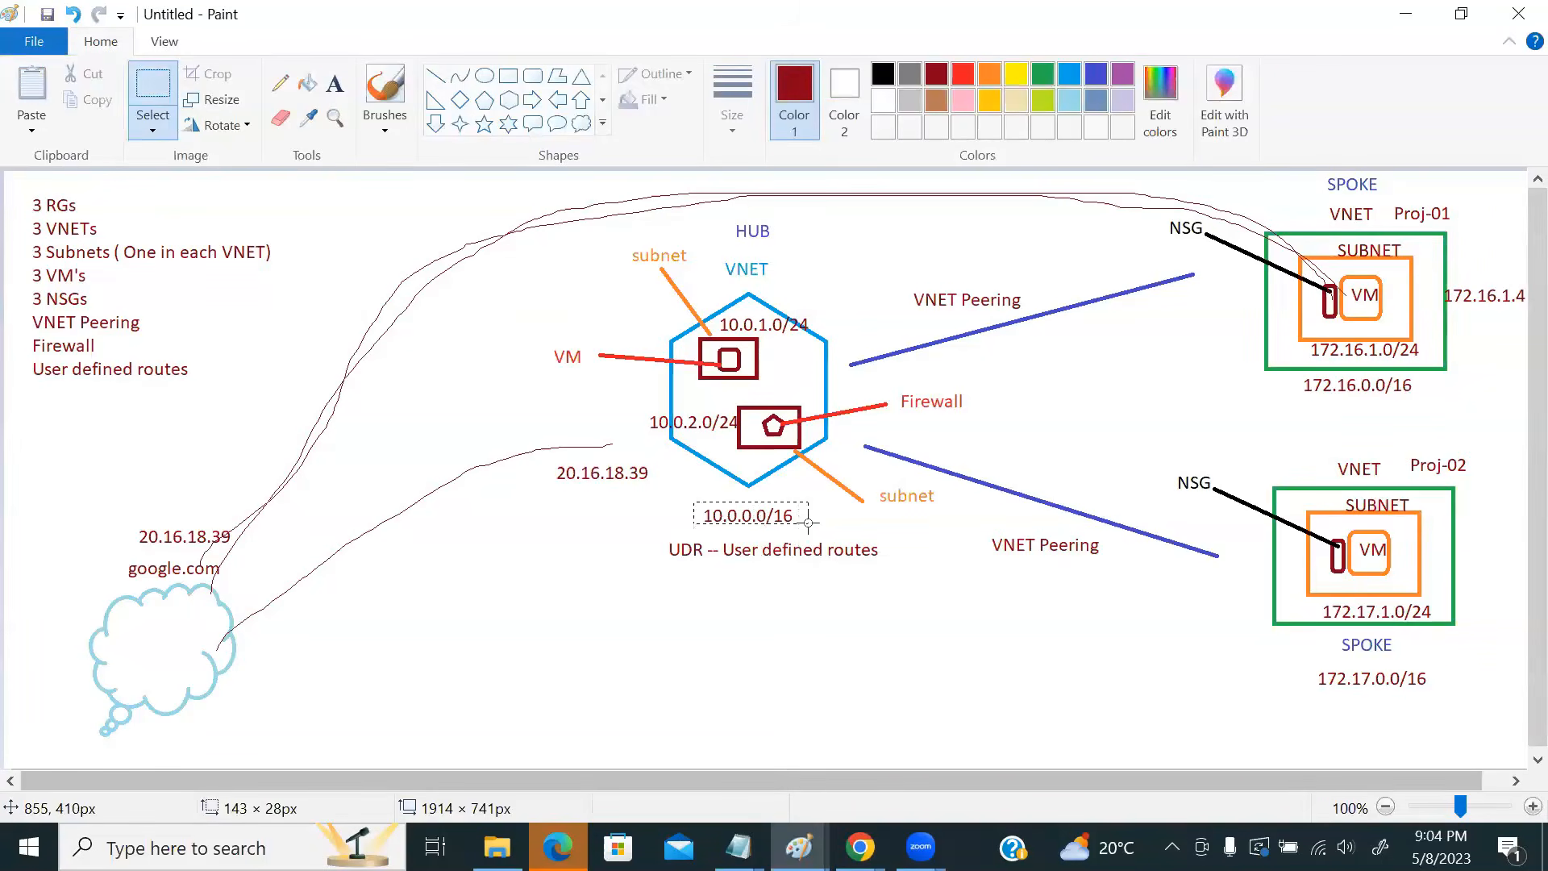
key(Delete)
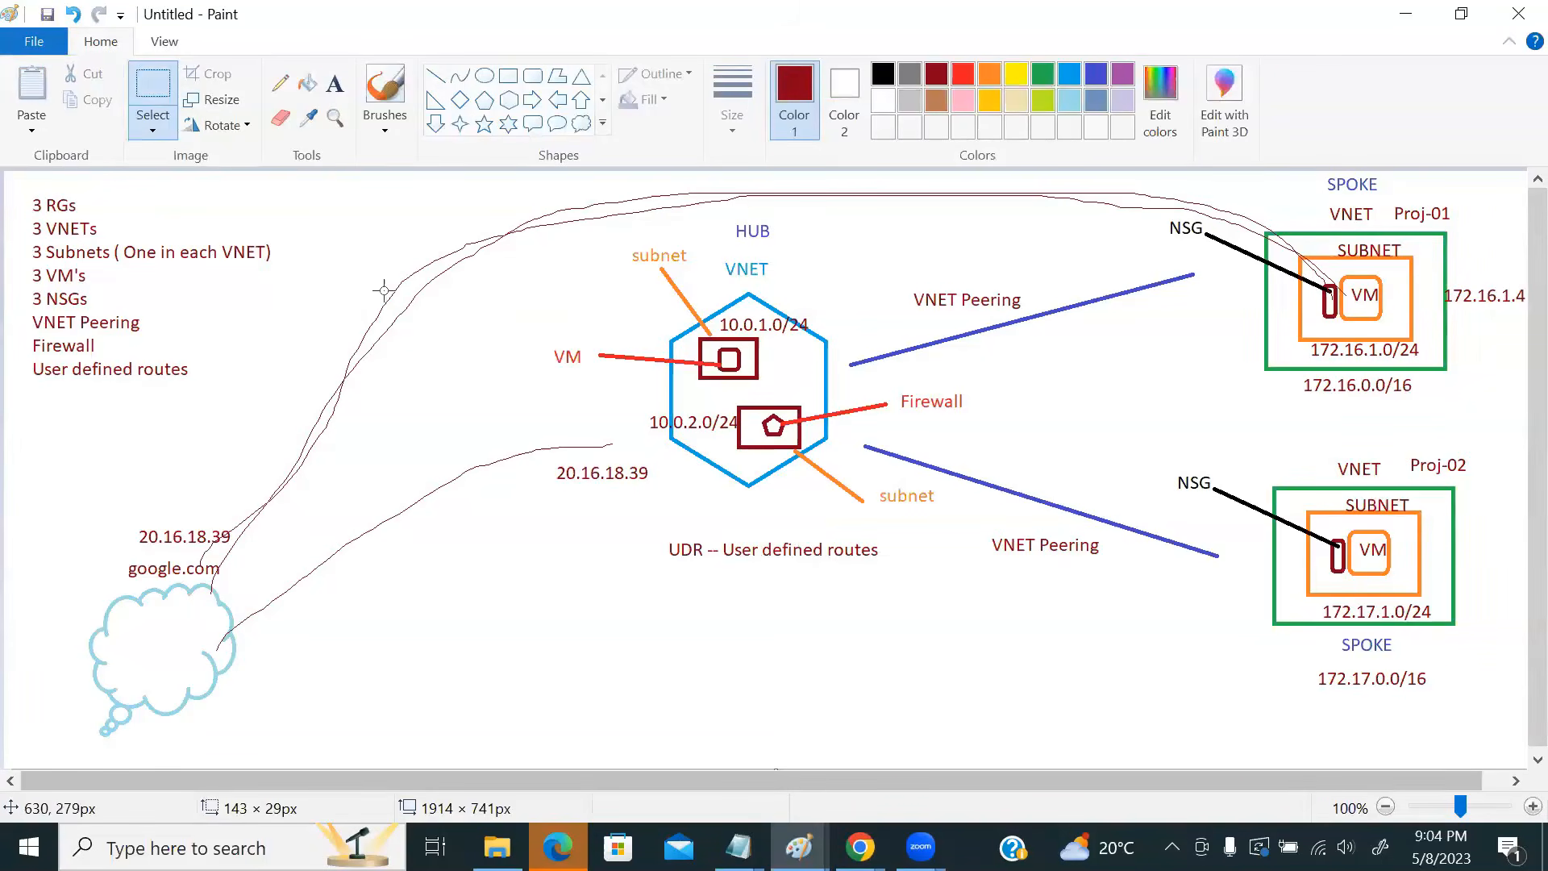
click(334, 84)
click(695, 502)
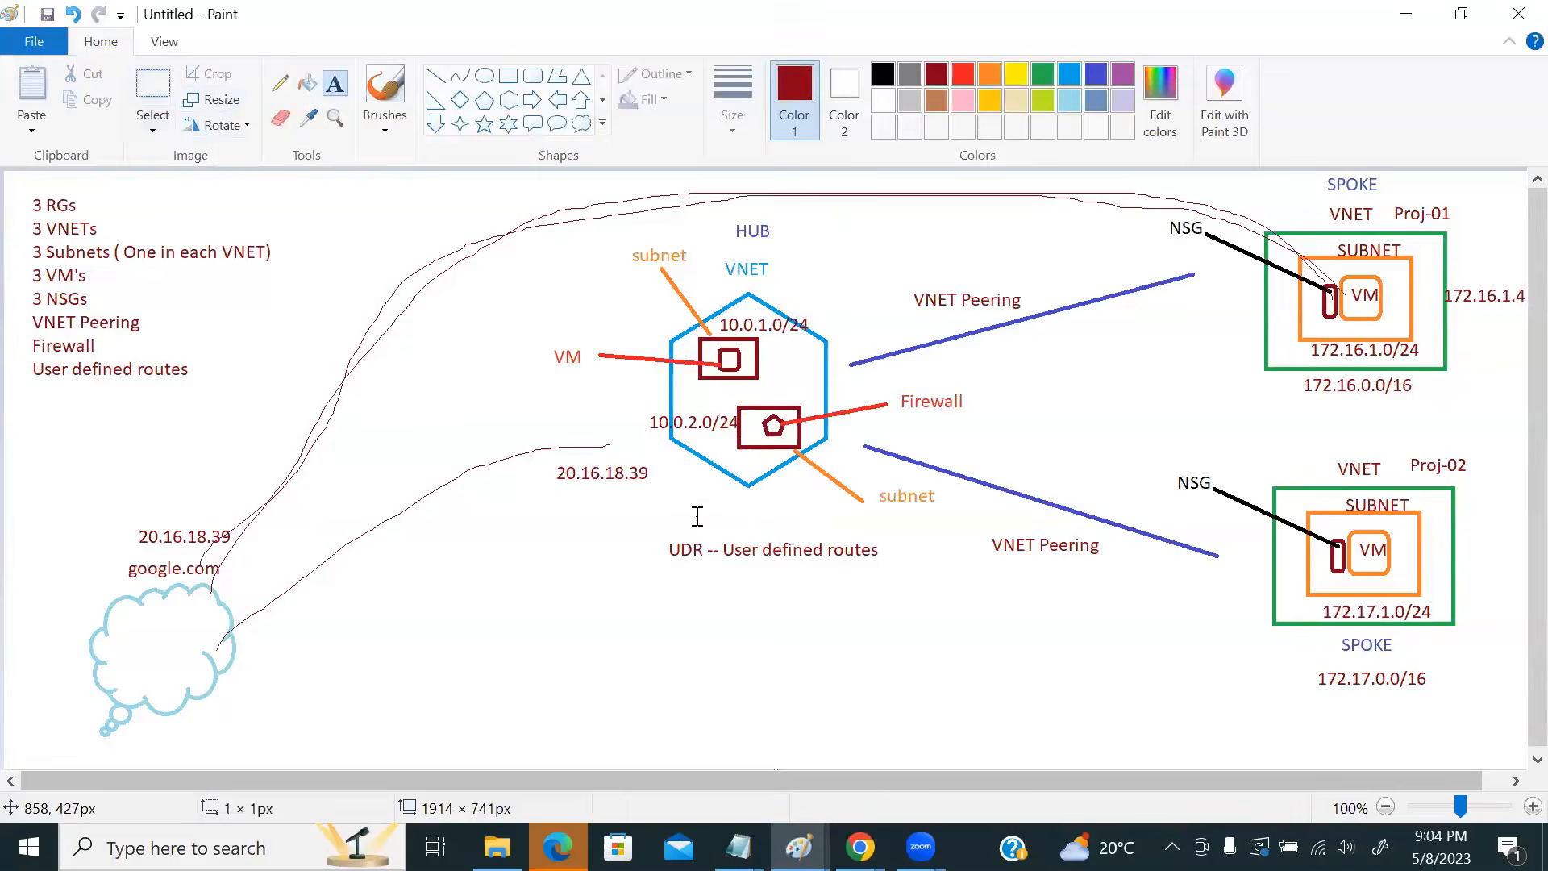
text(10.10.0.0/16)
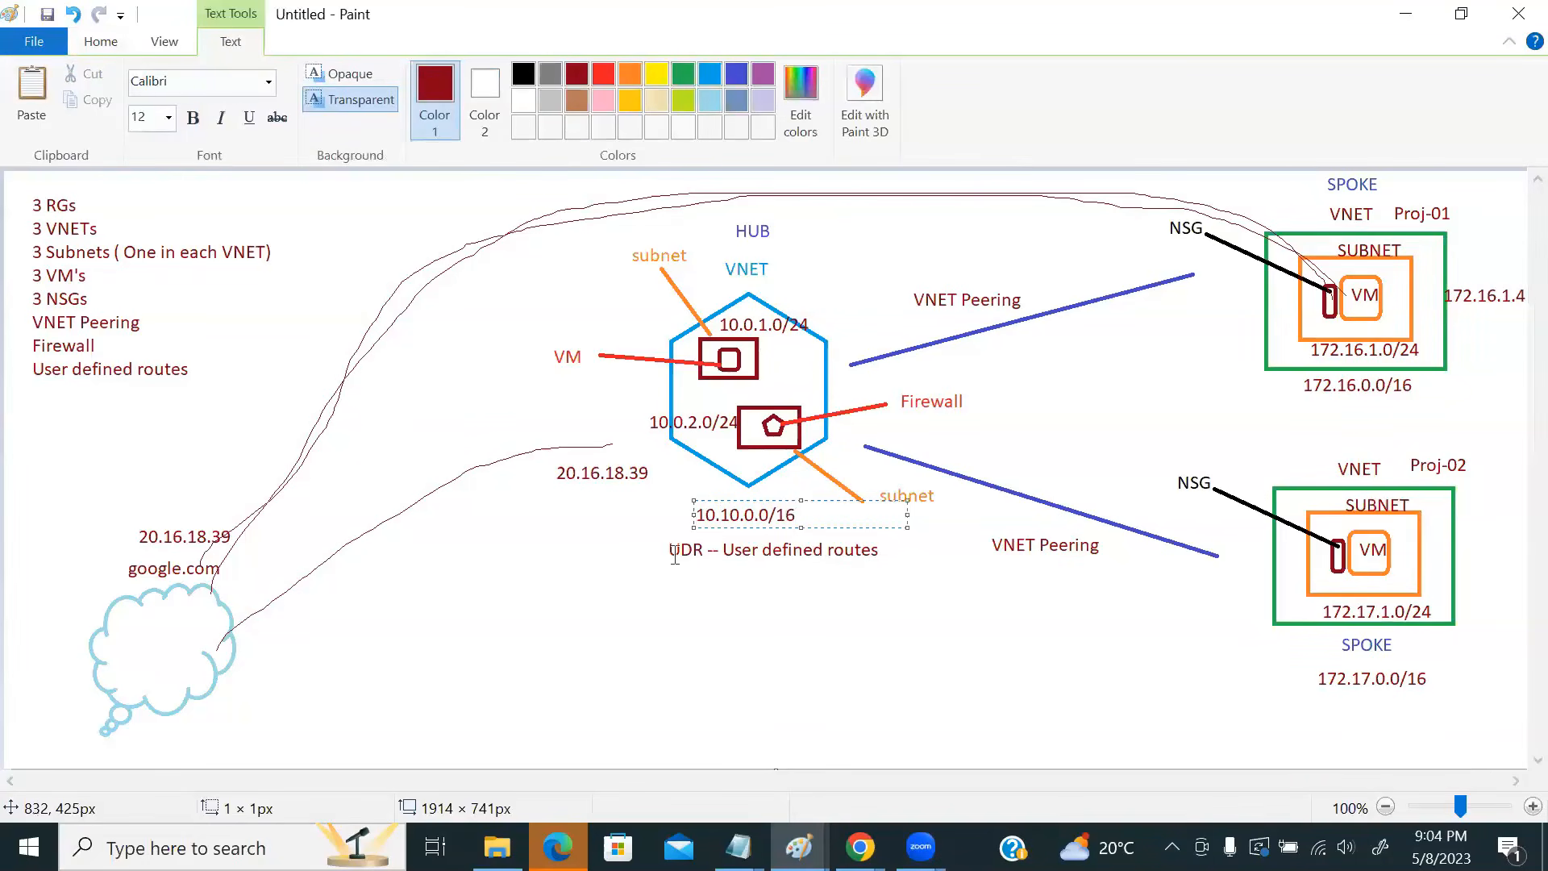
click(629, 573)
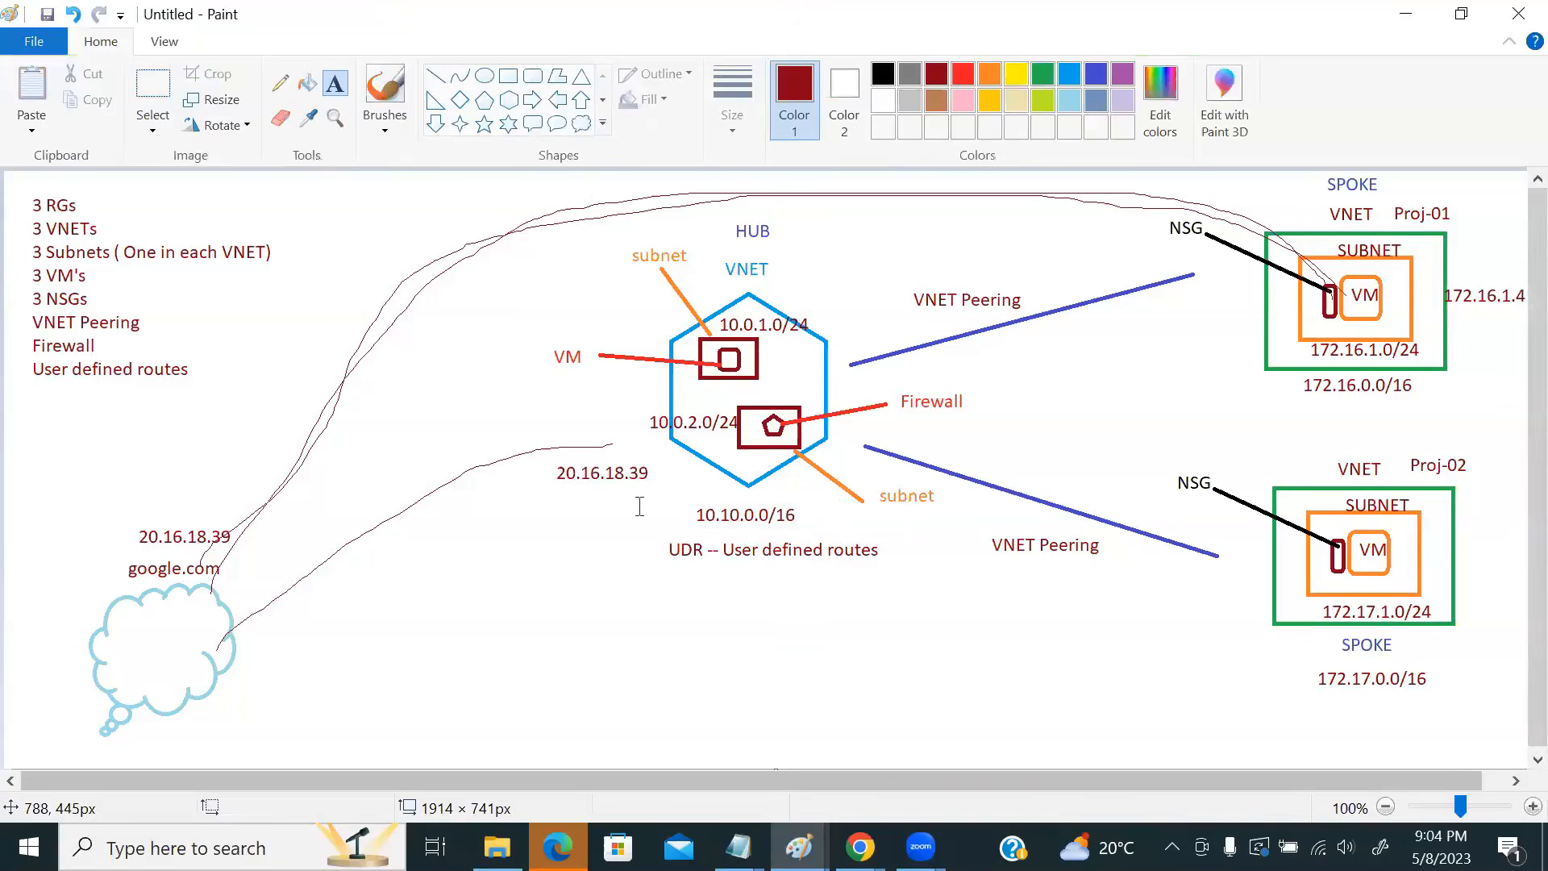
Replace the 10.0.2.0/24 firewall subnet label with a 10.10.2.0 label.
click(153, 85)
drag(640, 401, 739, 441)
key(Delete)
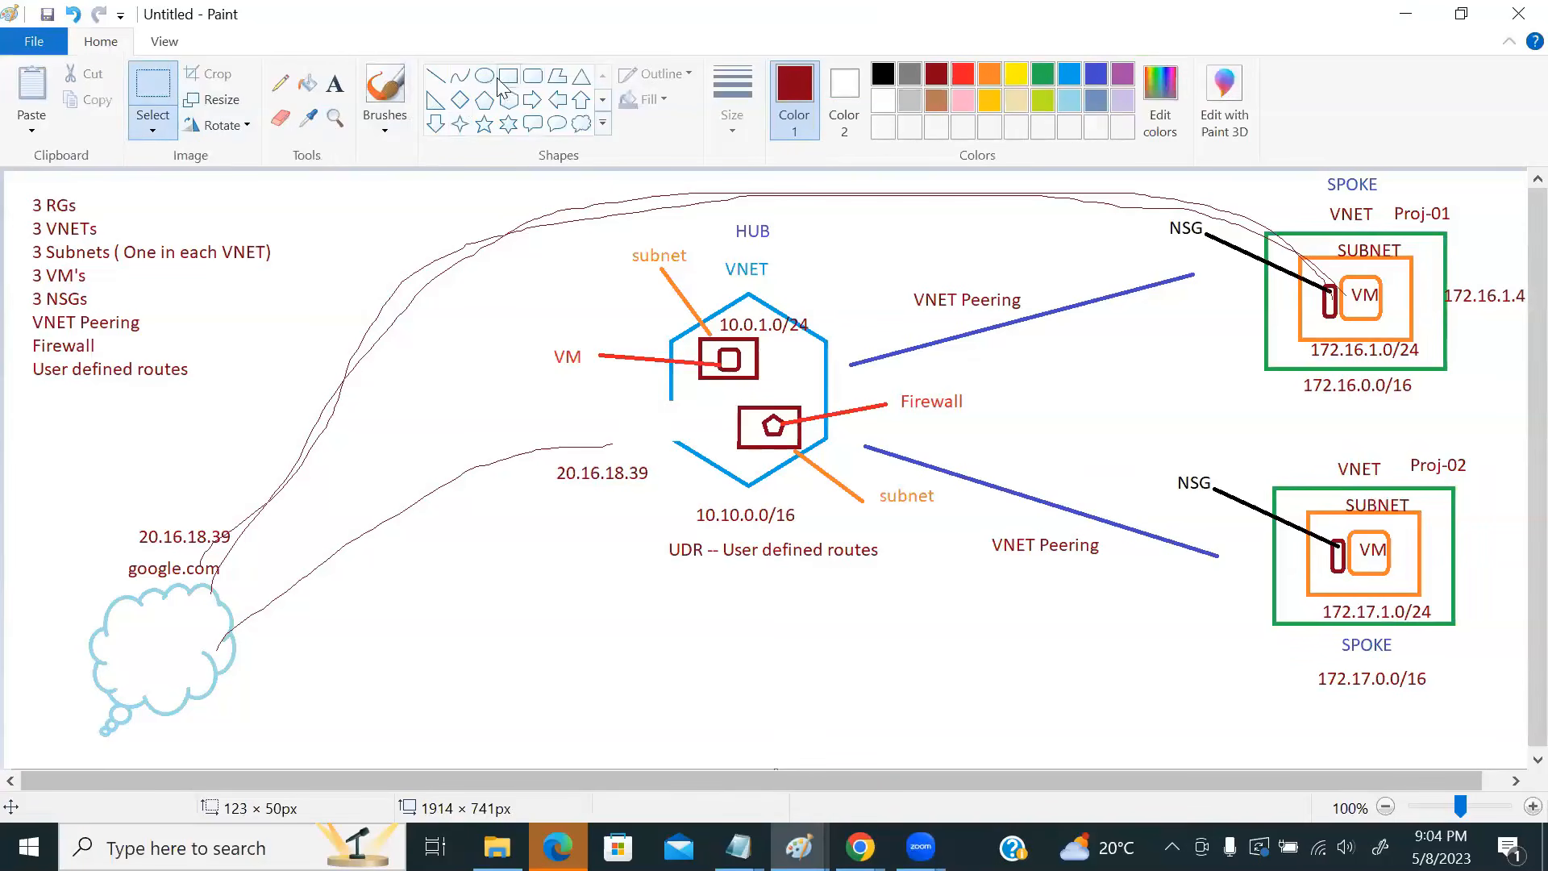
click(335, 83)
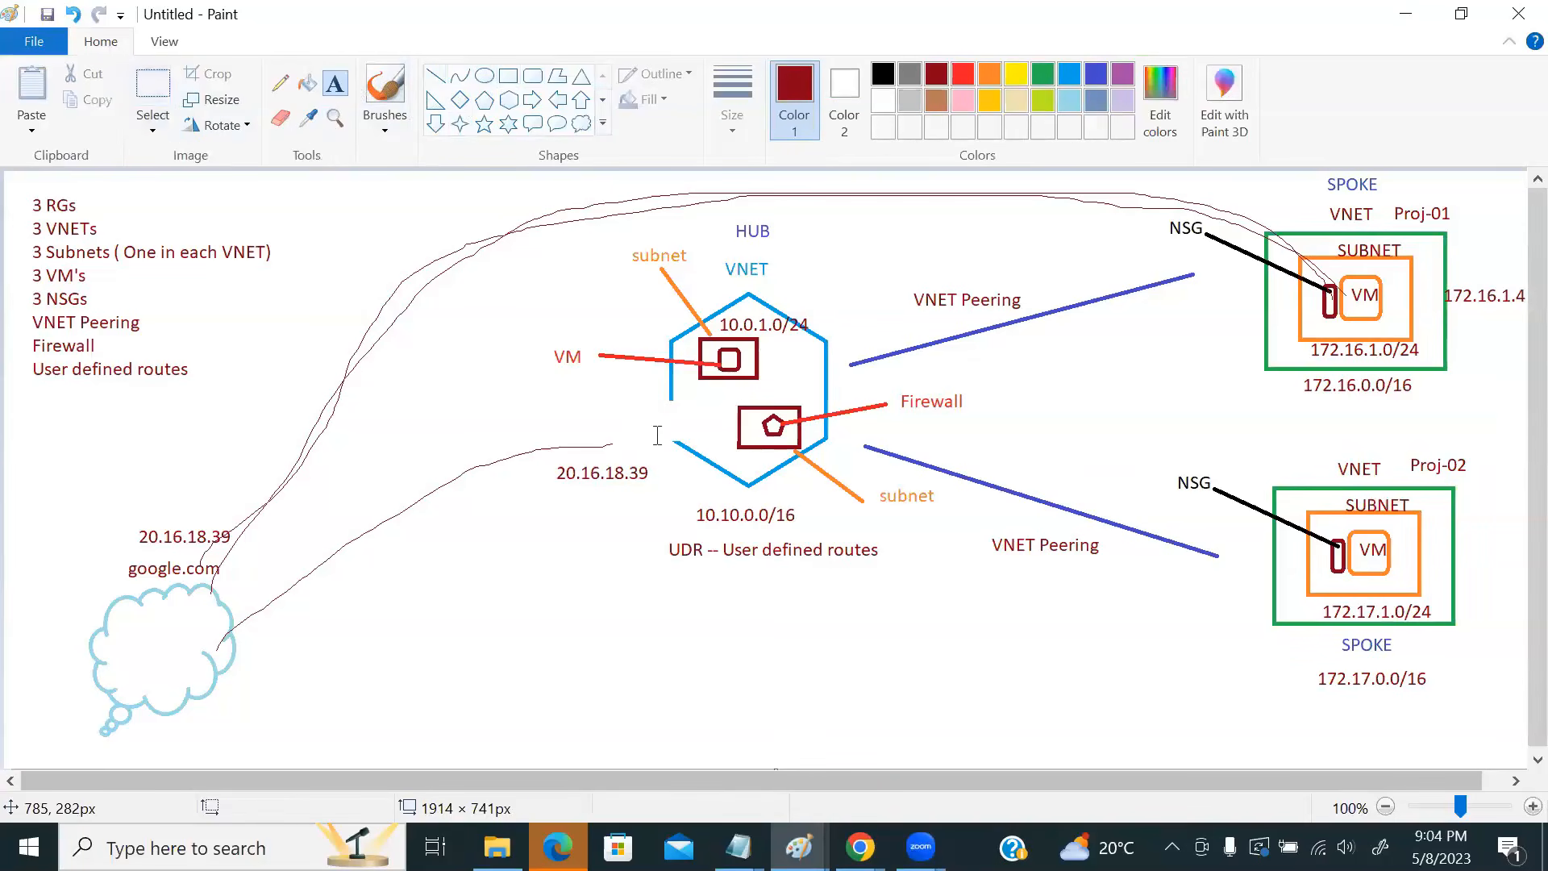
click(664, 426)
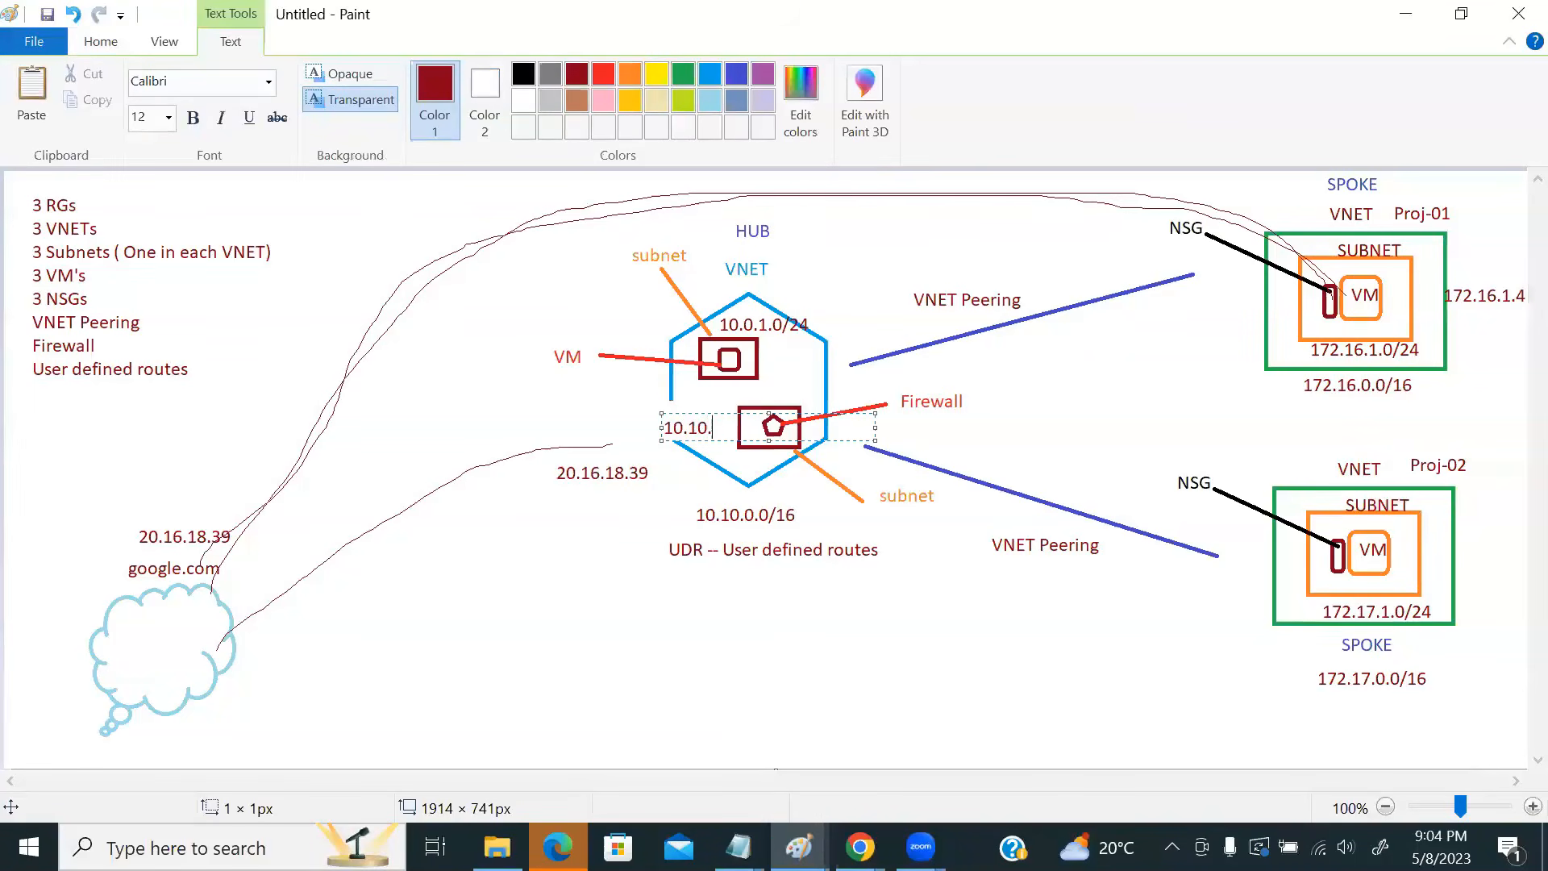
text(10.10.1)
key(BackSpace)
click(802, 235)
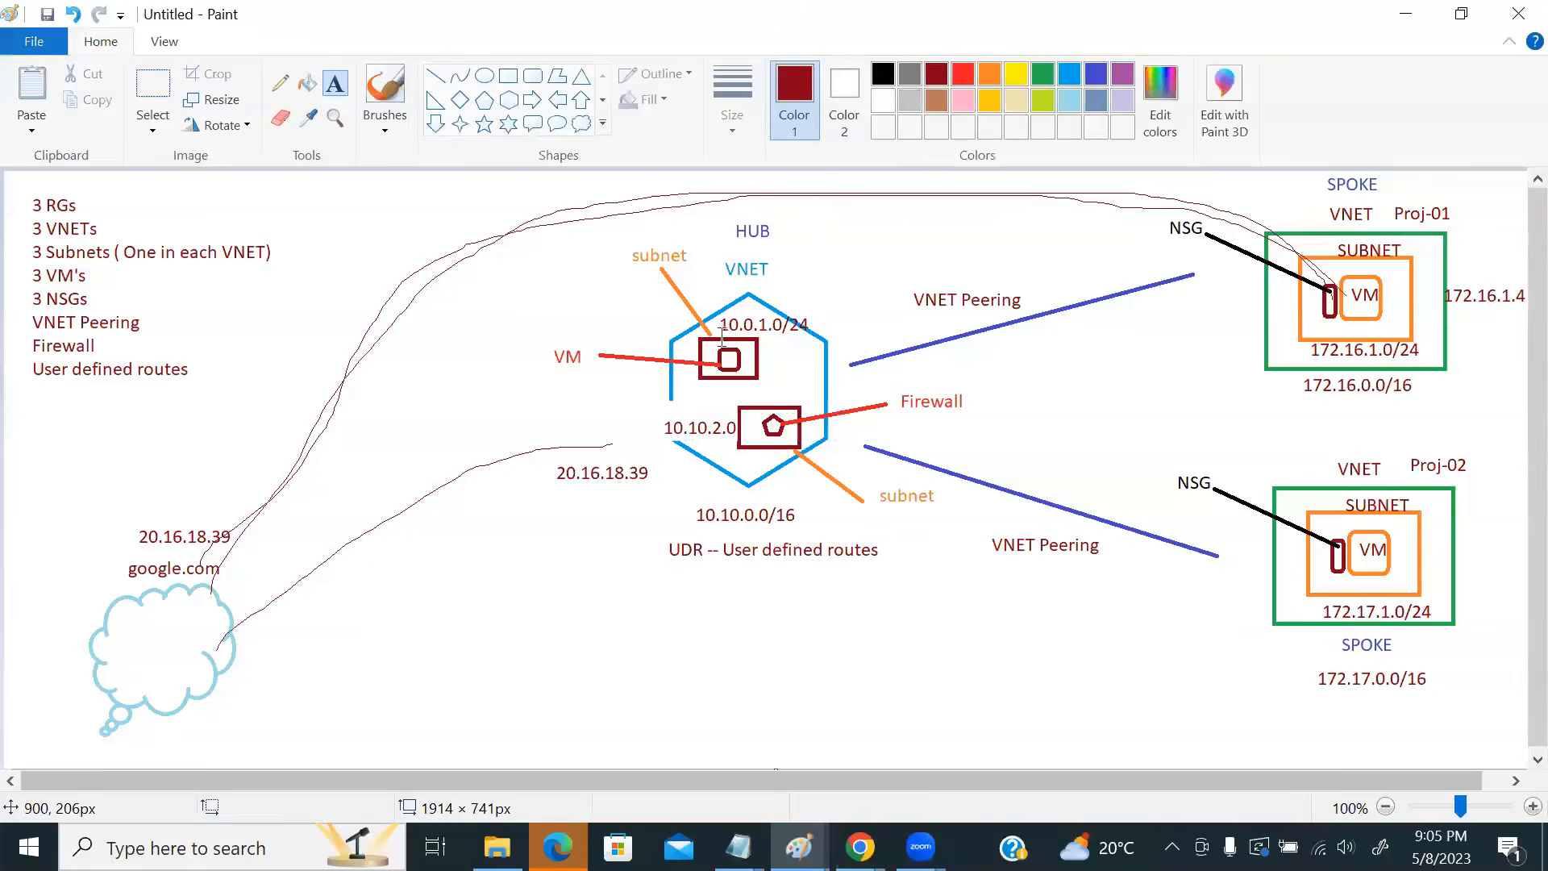
Replace the hub VM subnet's 10.0.1.0/24 label with 10.10.1.0/24.
click(153, 87)
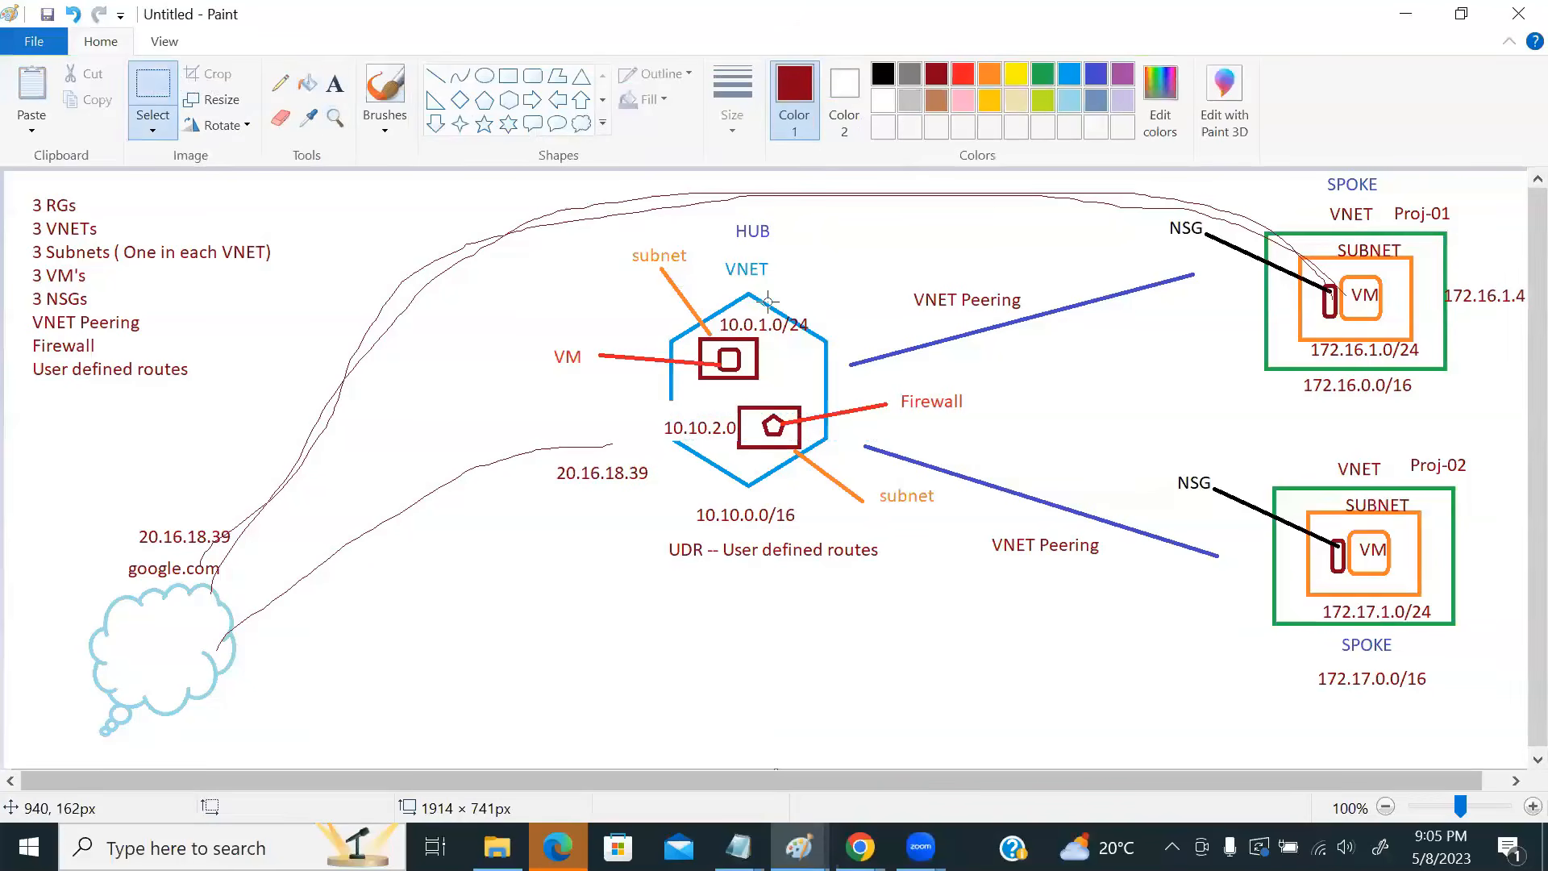
drag(721, 313, 816, 334)
key(Delete)
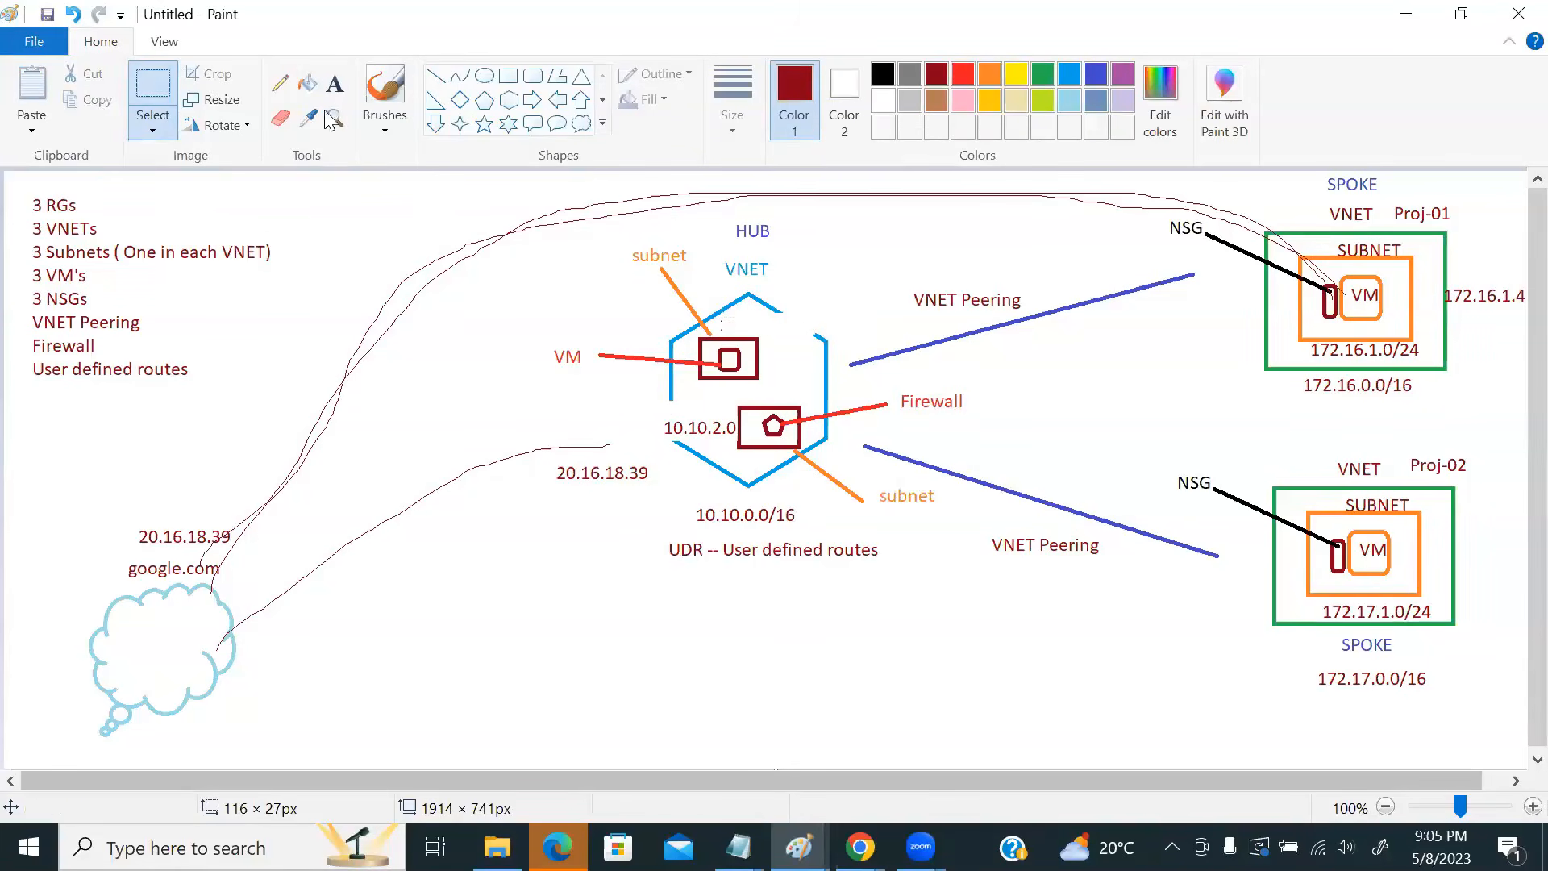
click(335, 83)
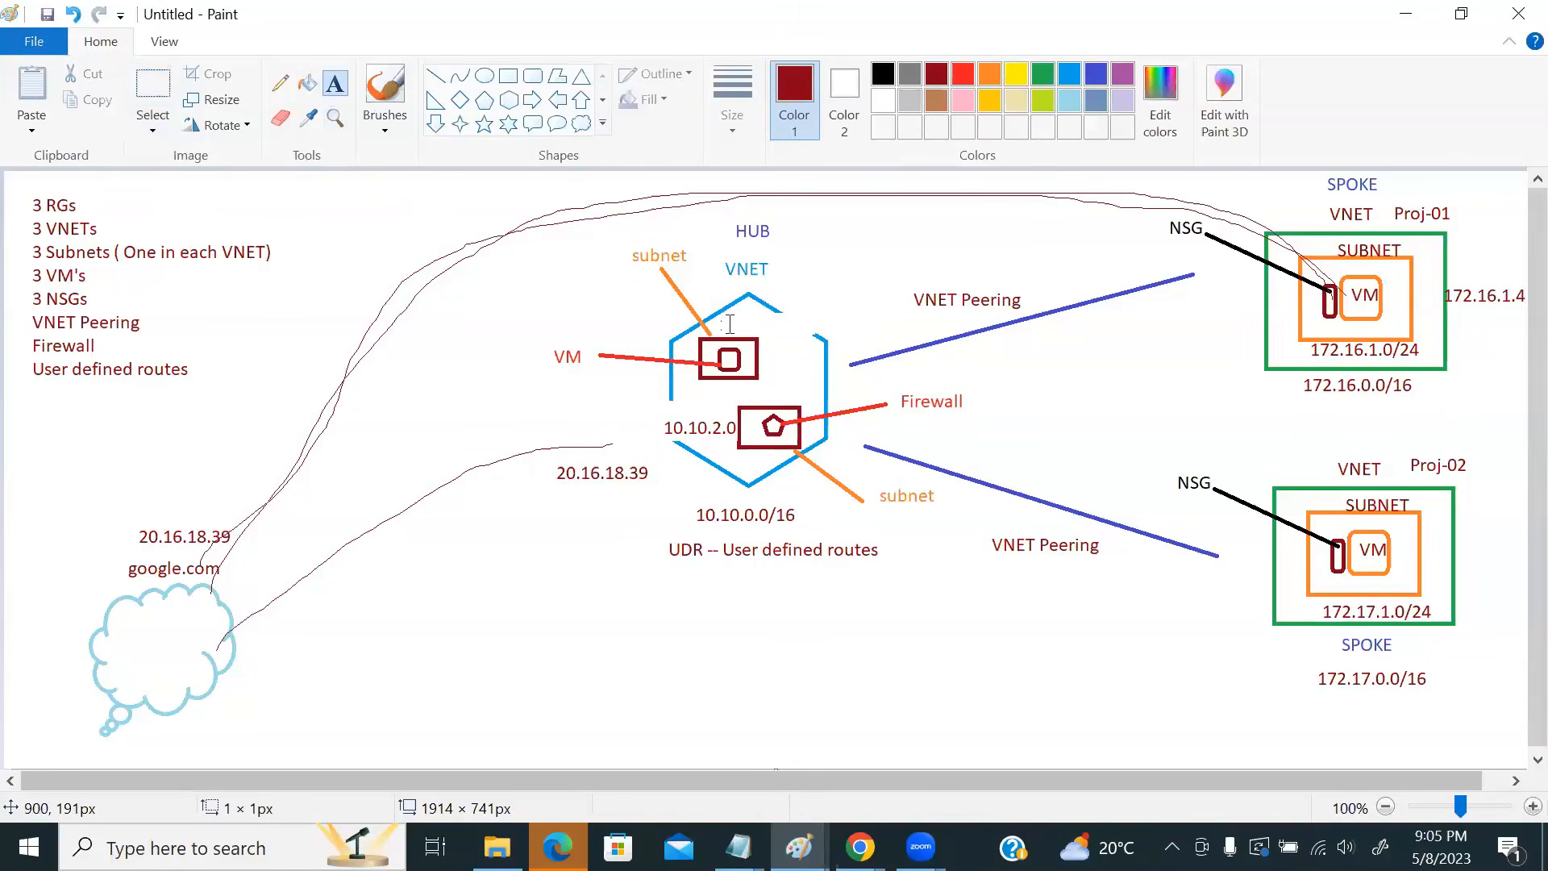
click(729, 324)
text(10.10.1.0/24)
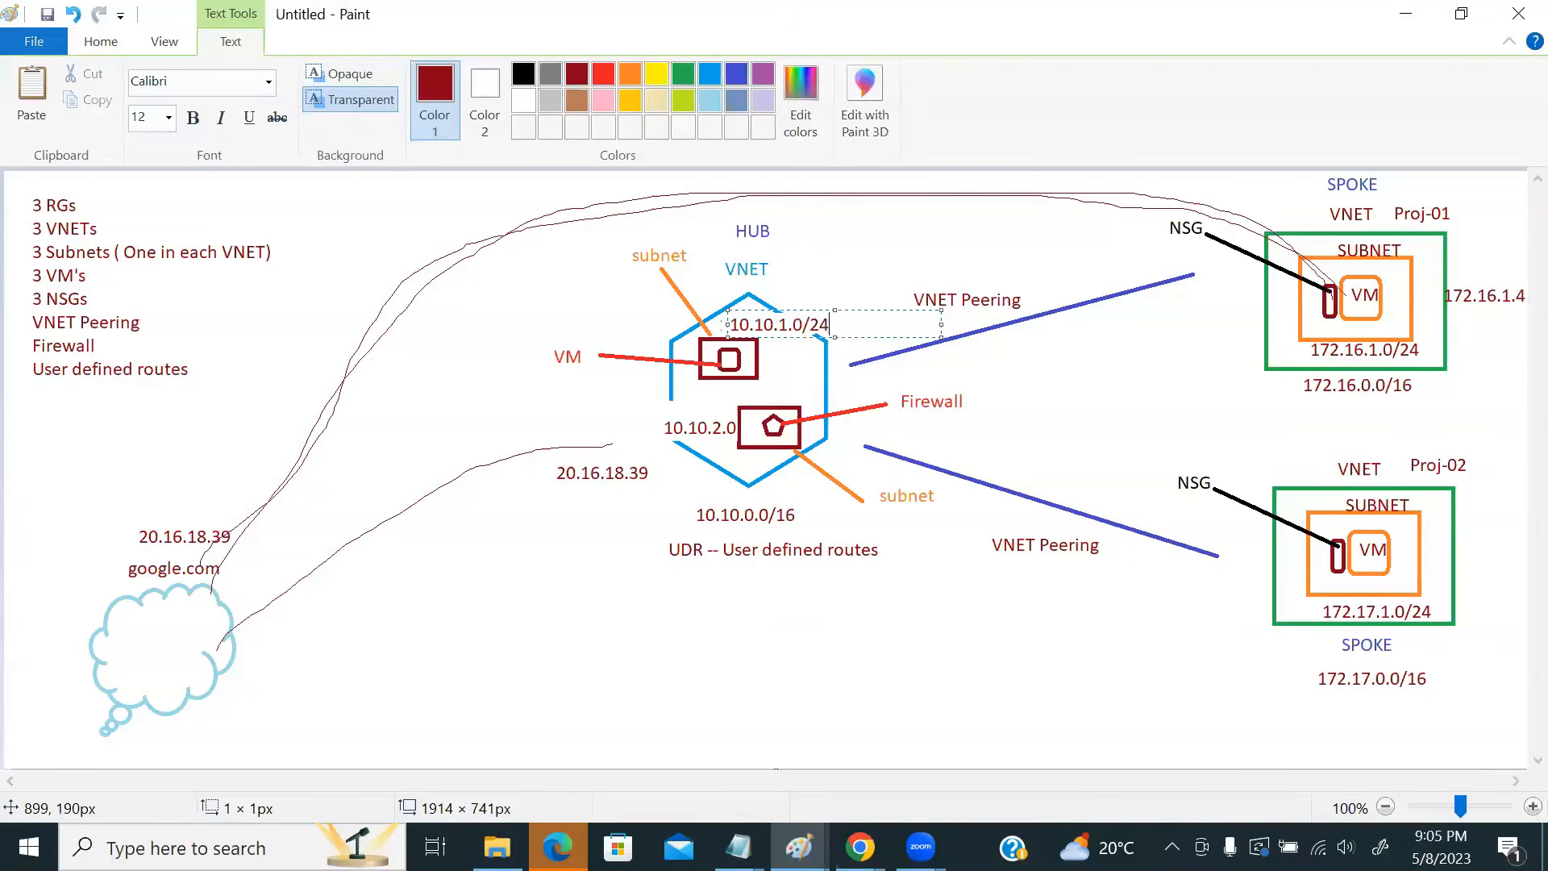
click(498, 558)
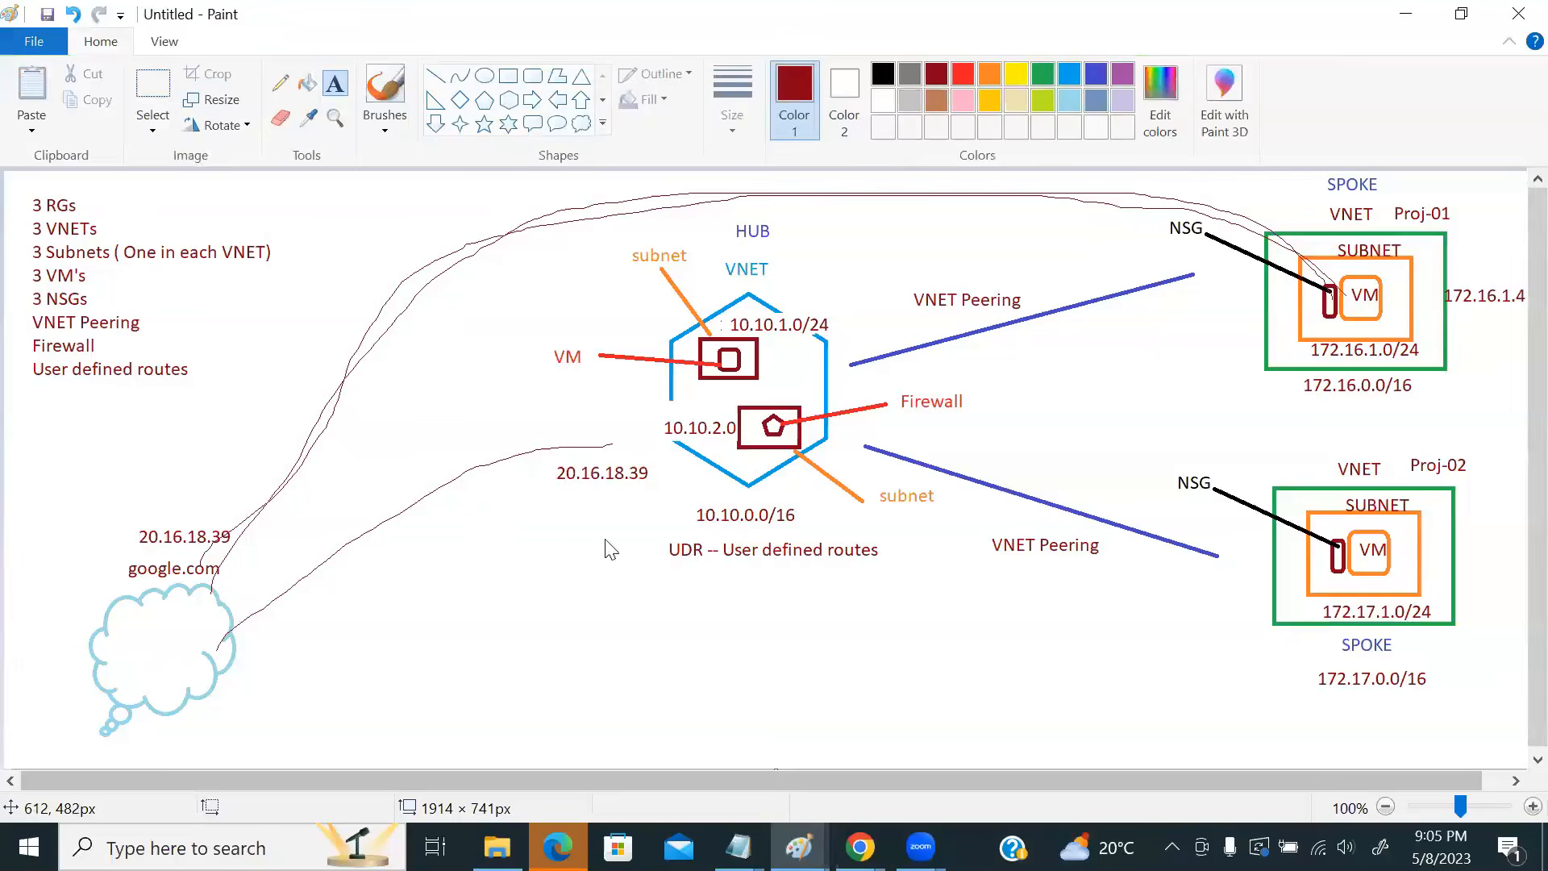
key(alt+Tab)
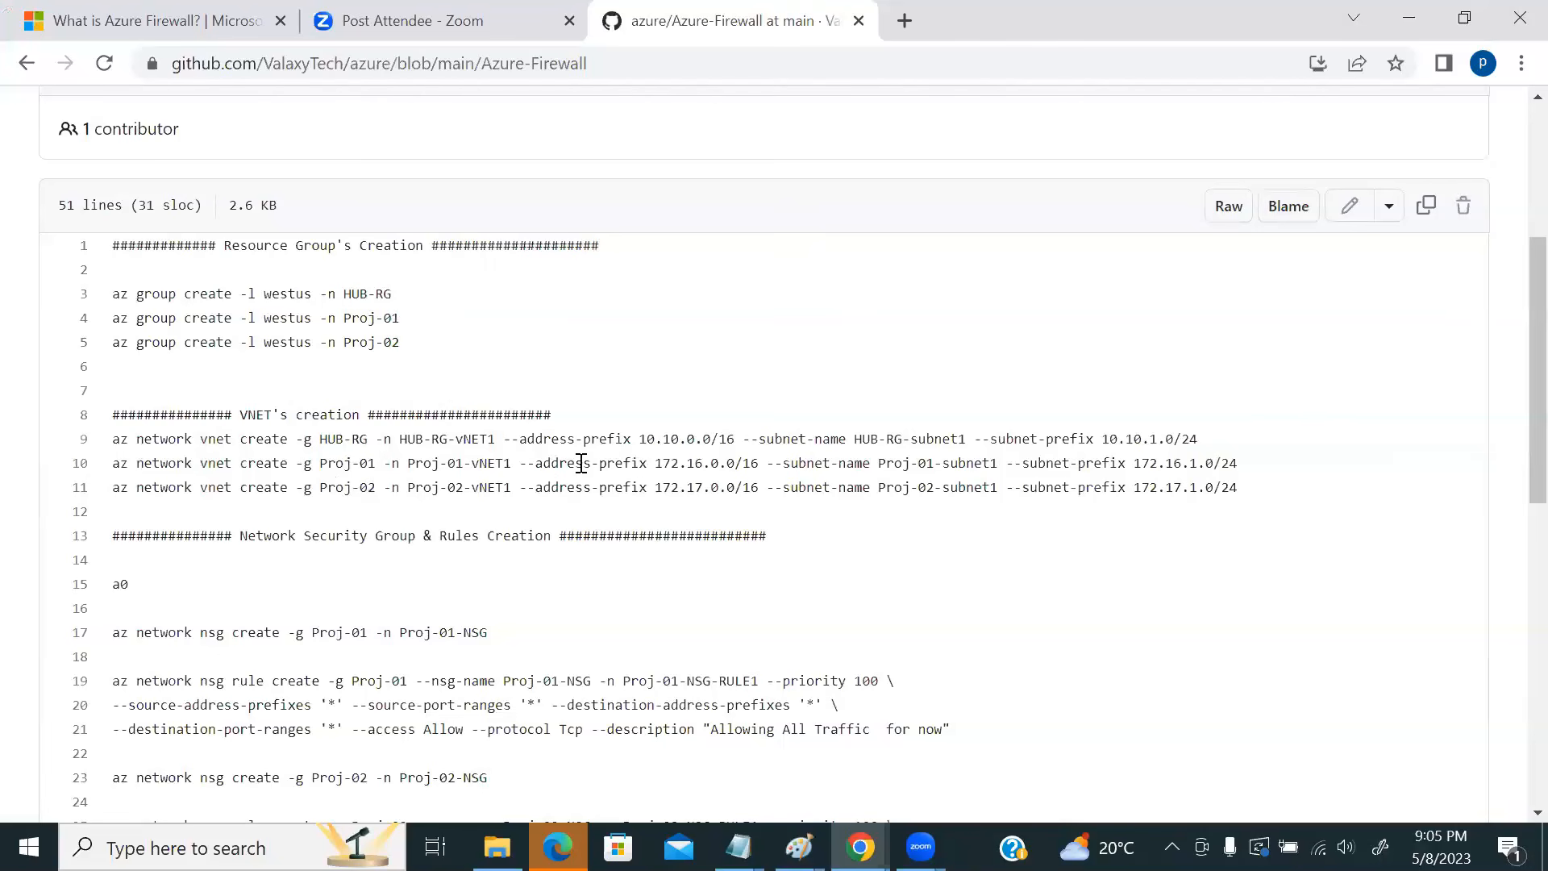
key(alt+Tab)
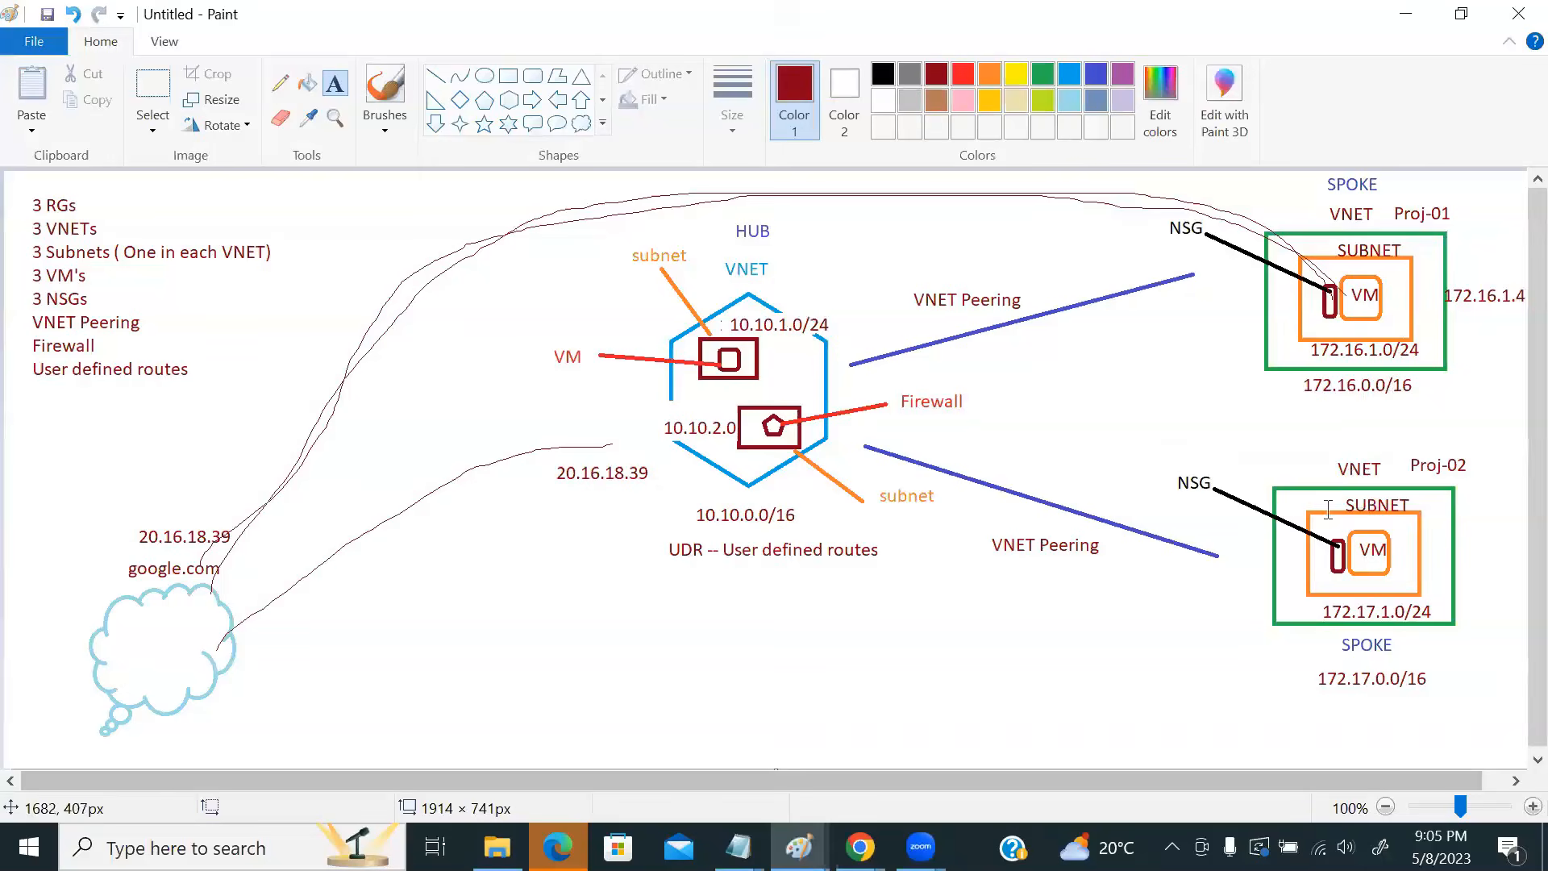
key(alt+Tab)
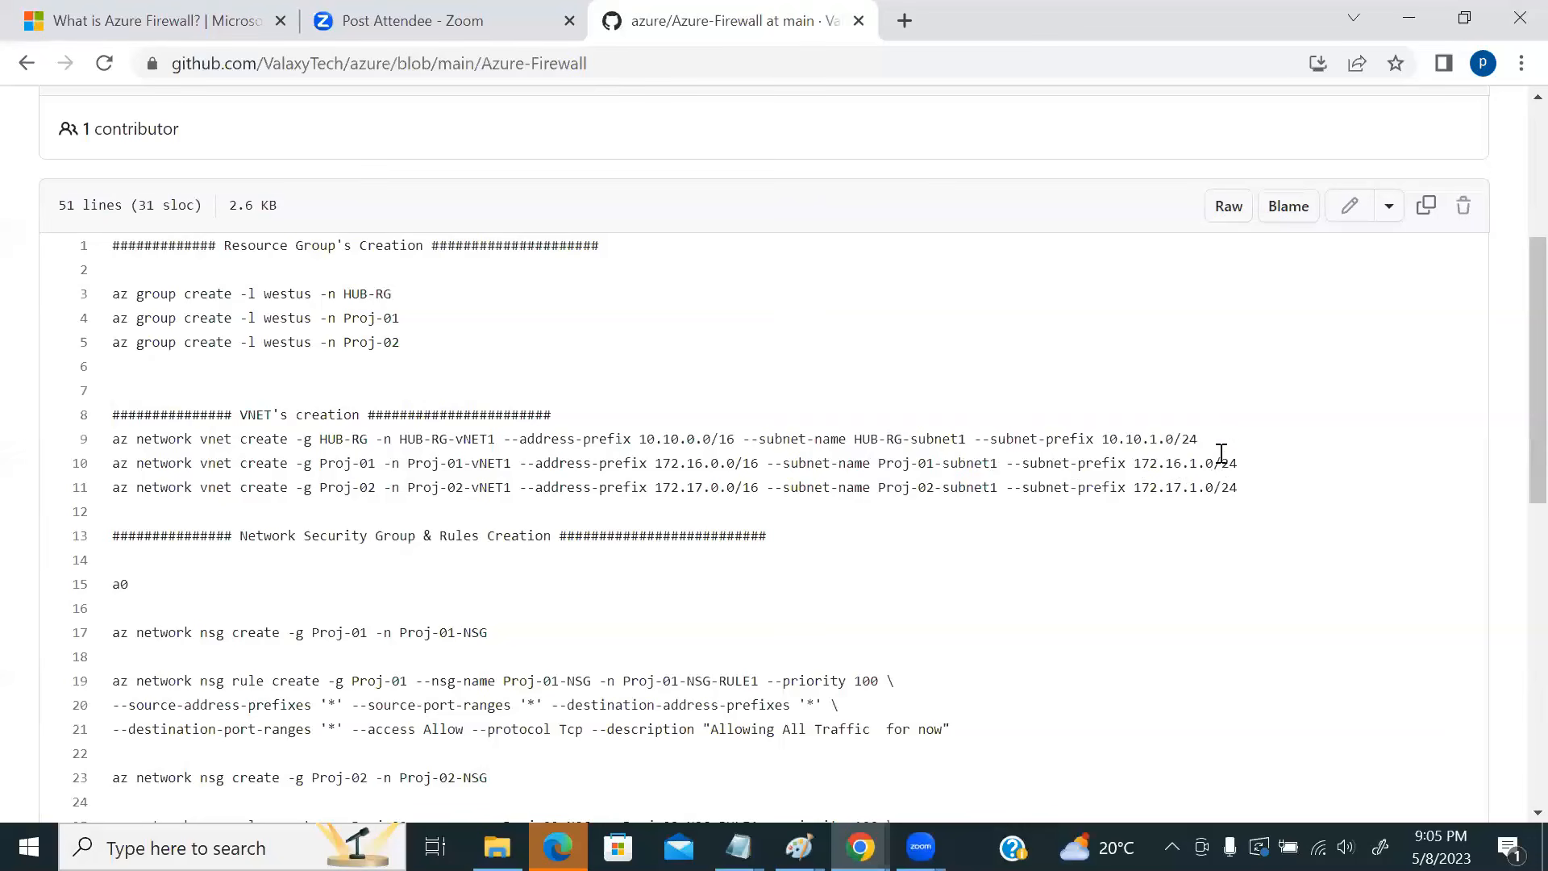
drag(1242, 489, 95, 448)
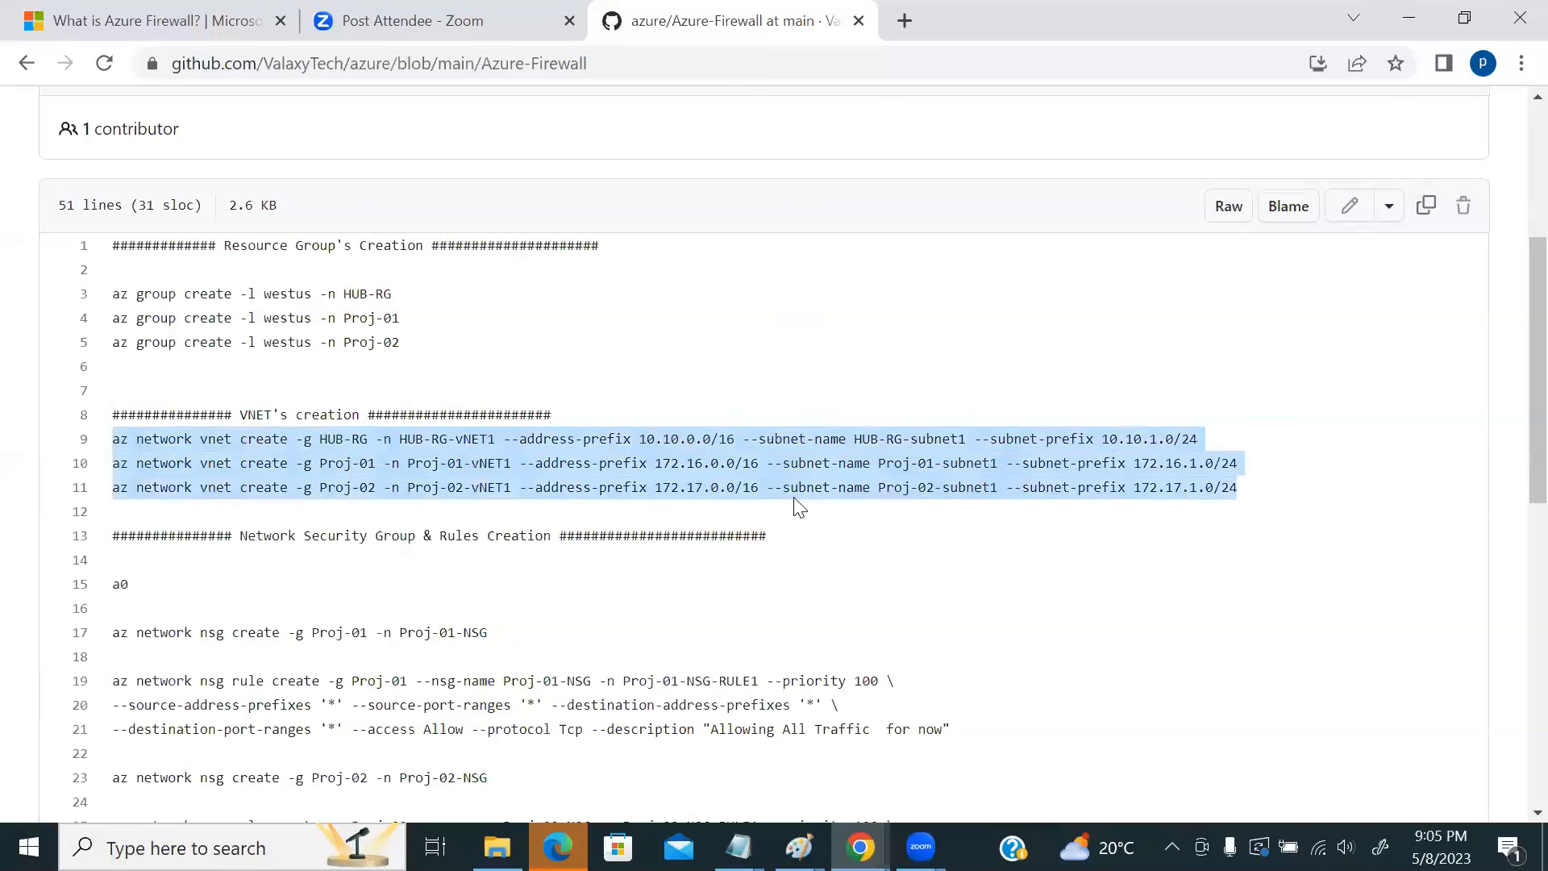
scroll(1218, 470, down, 3)
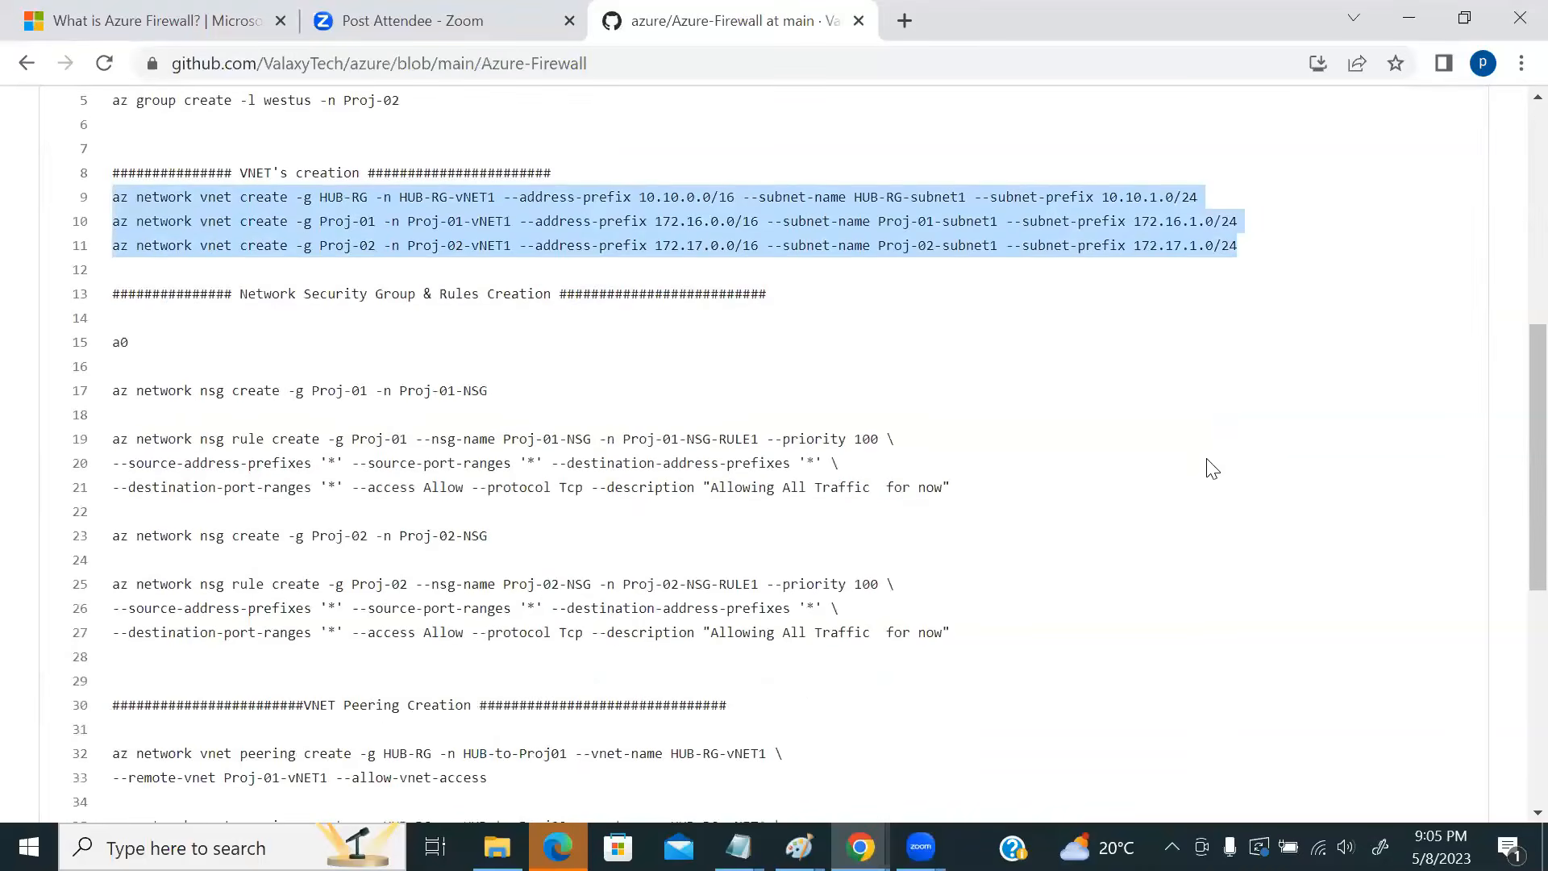
scroll(1212, 469, down, 2)
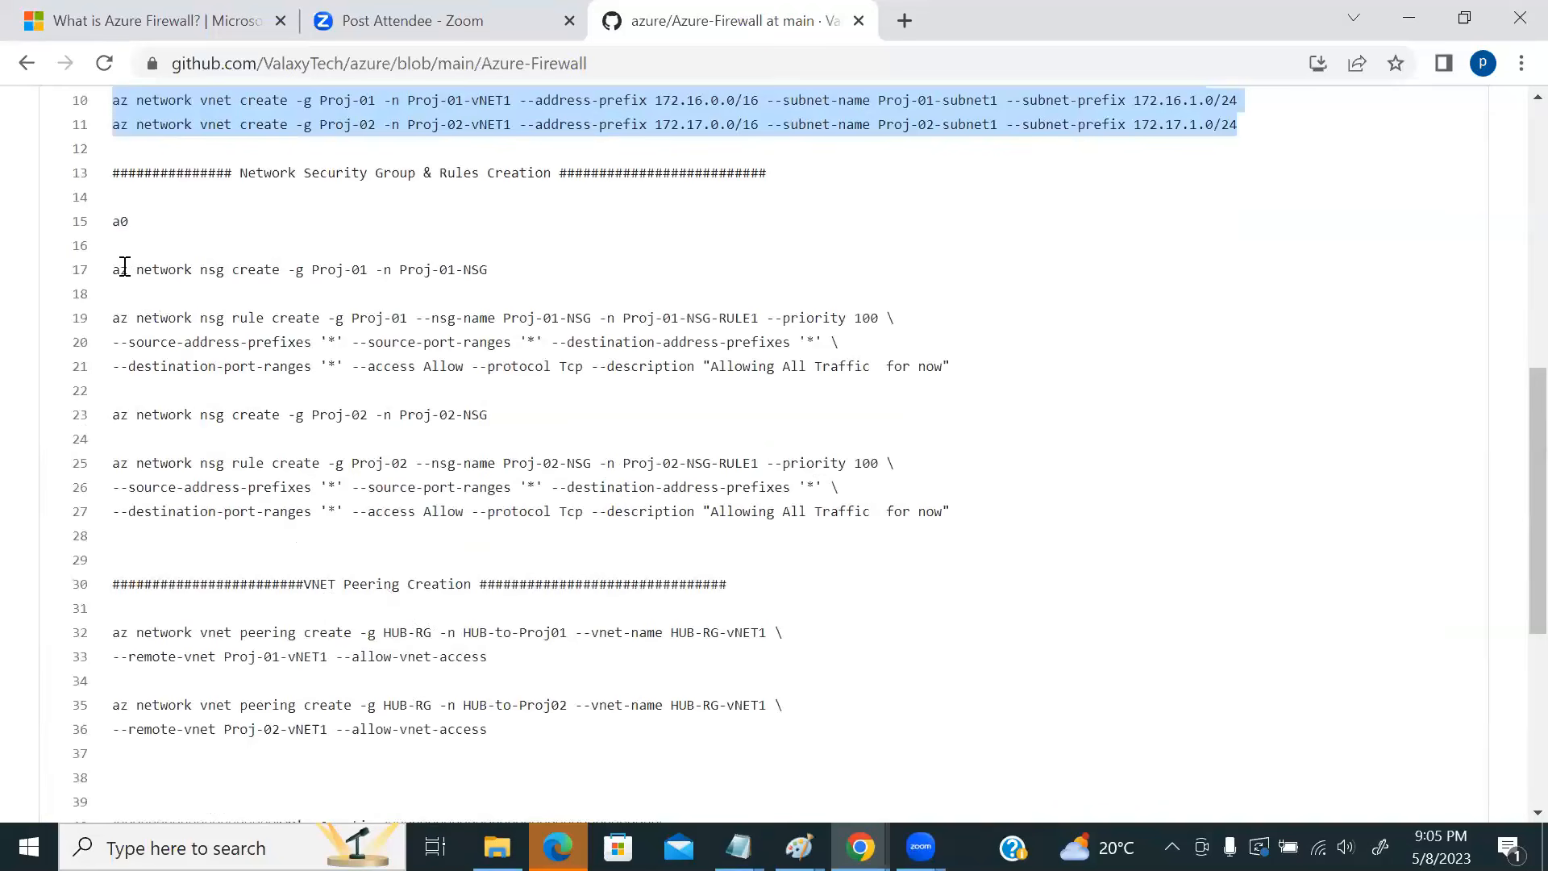
drag(119, 266, 968, 516)
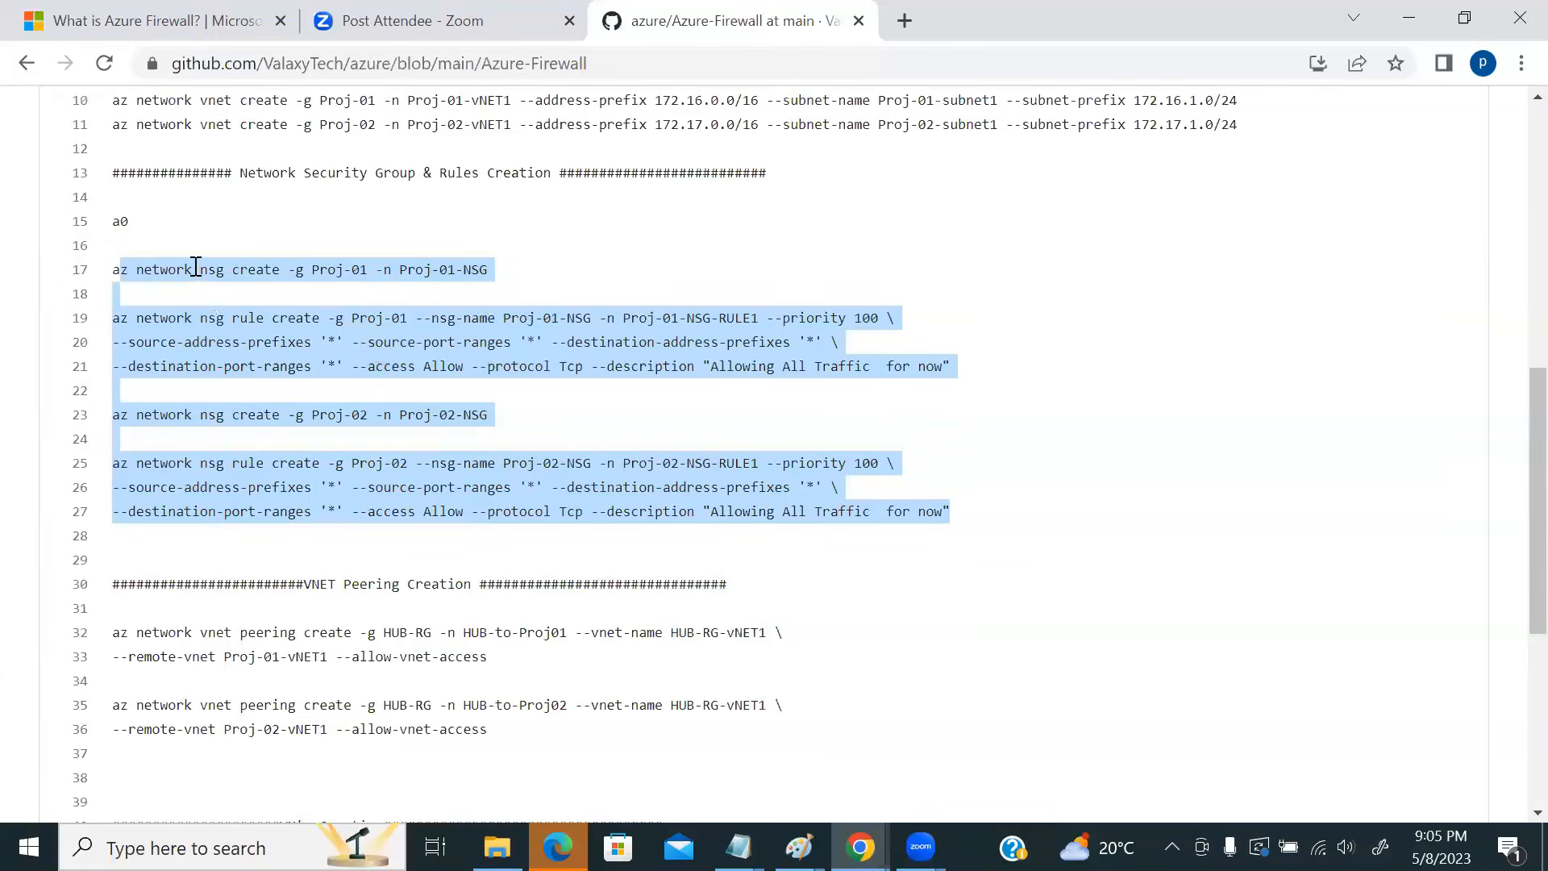
click(154, 269)
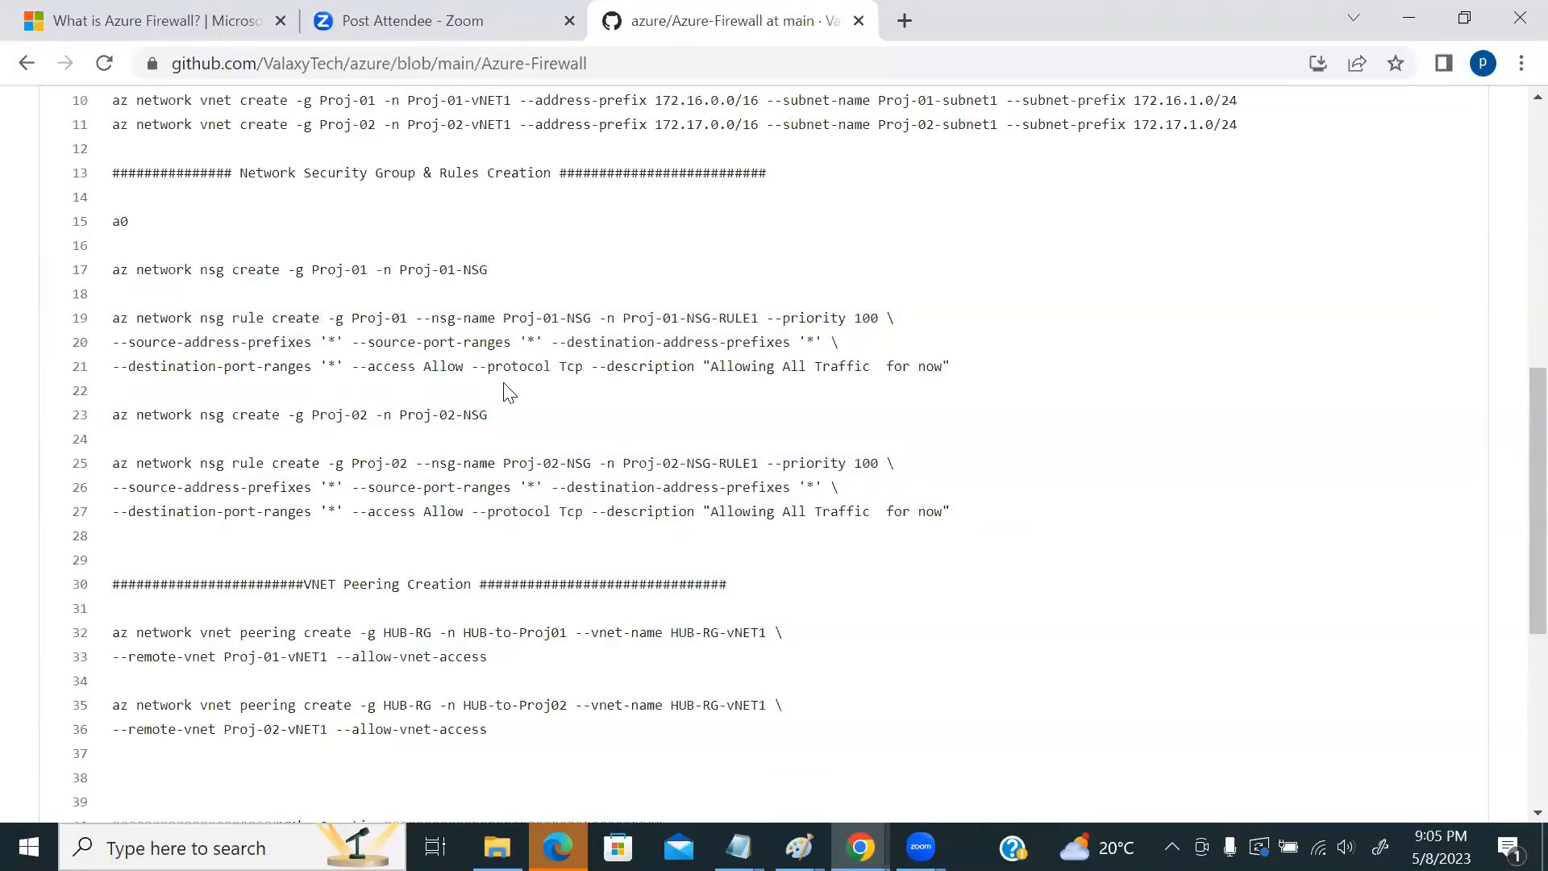
scroll(508, 392, up, 9)
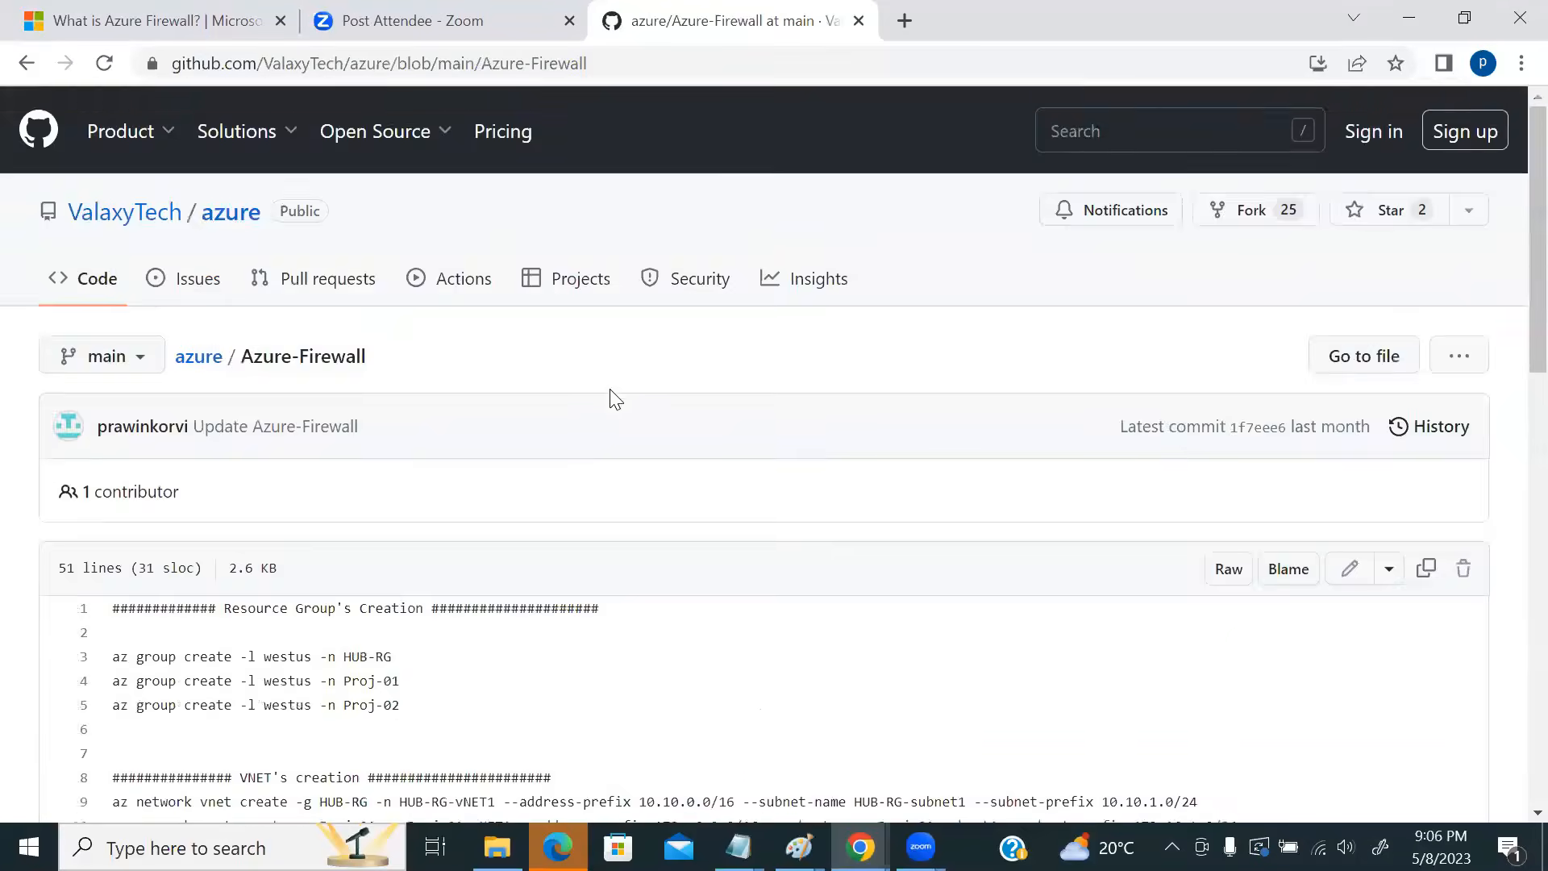
scroll(615, 399, down, 4)
drag(319, 438, 1054, 442)
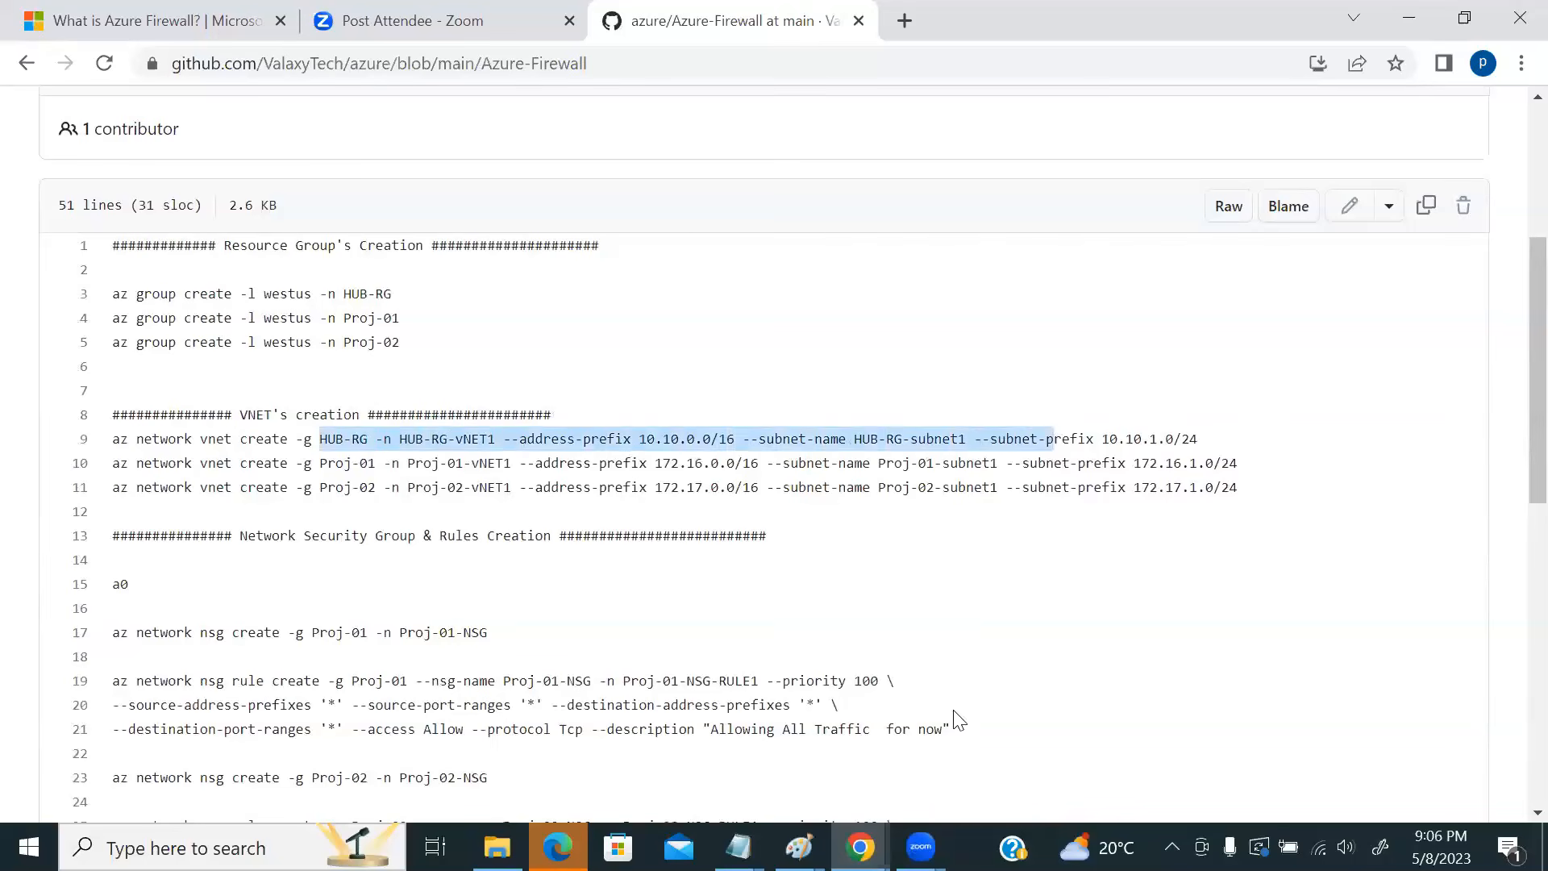
key(shift+Down)
mouse_move(800, 847)
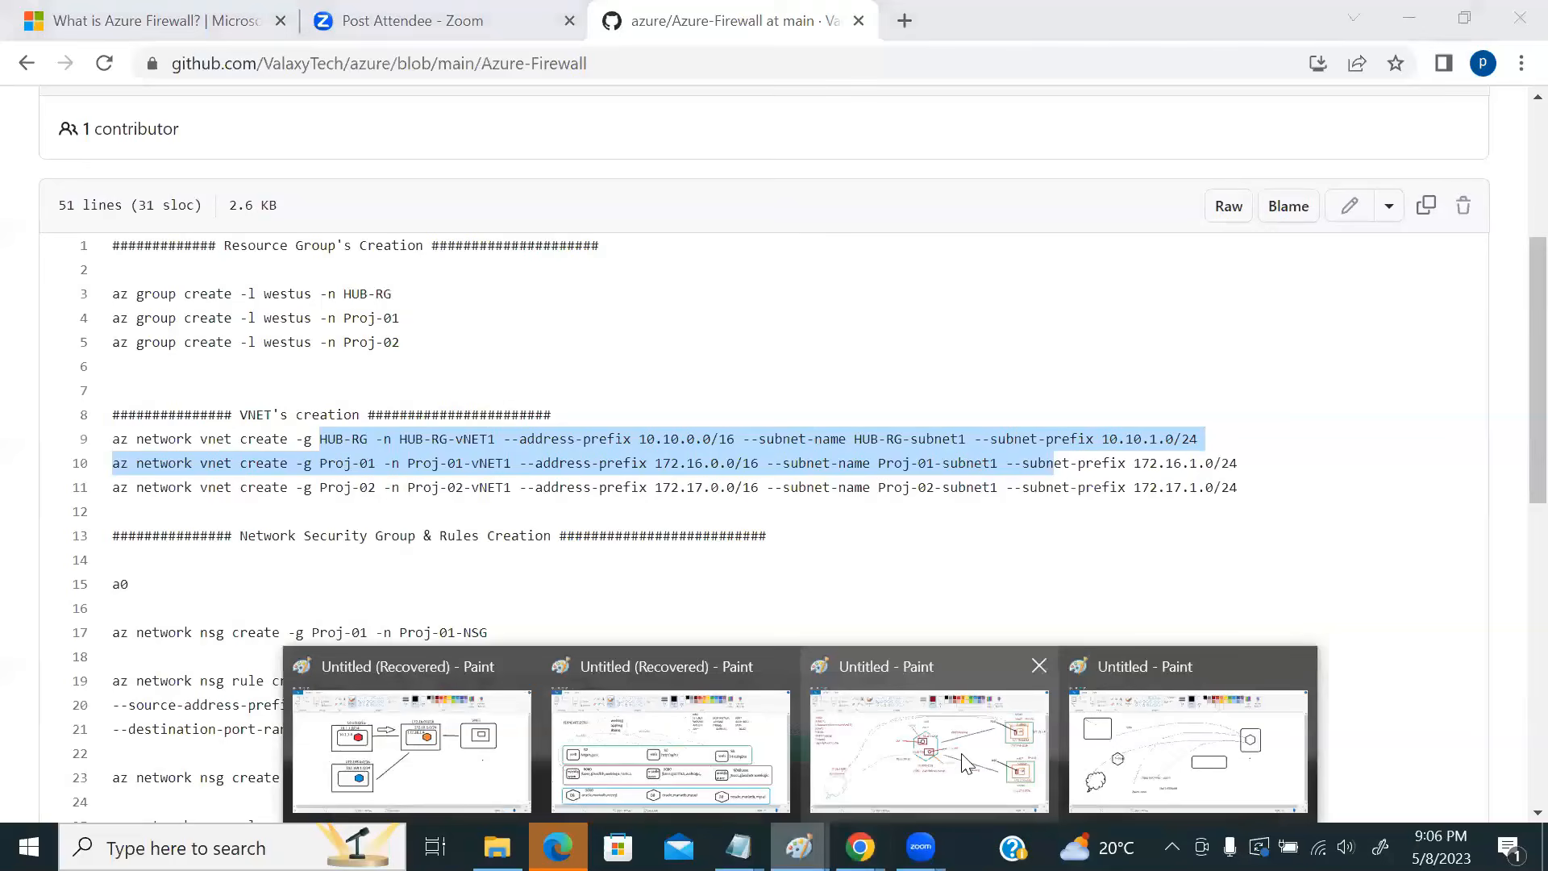
click(961, 757)
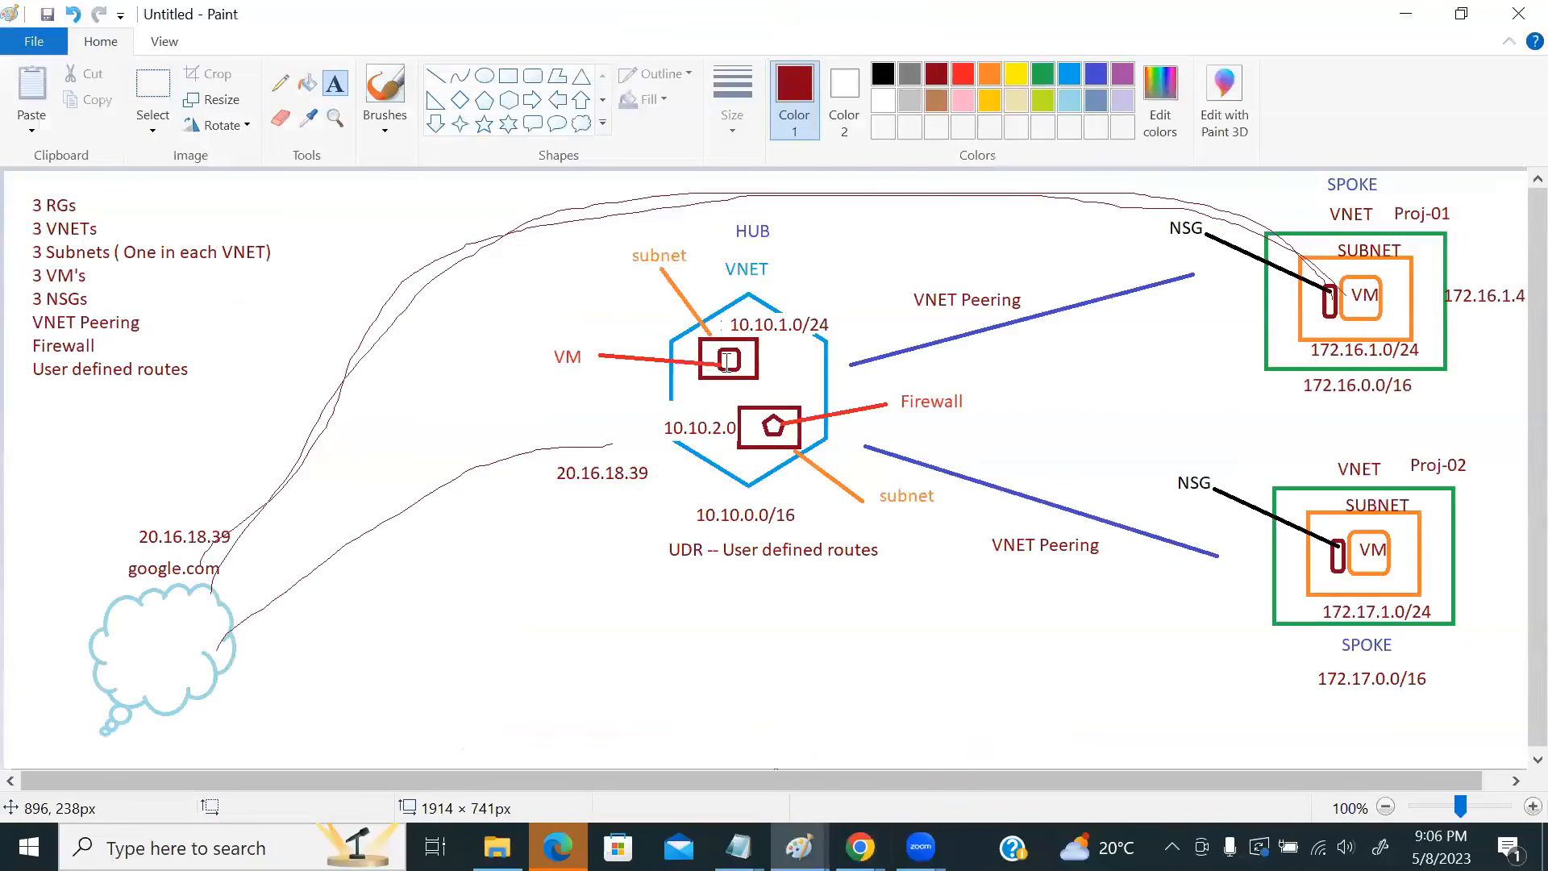
key(alt+Tab)
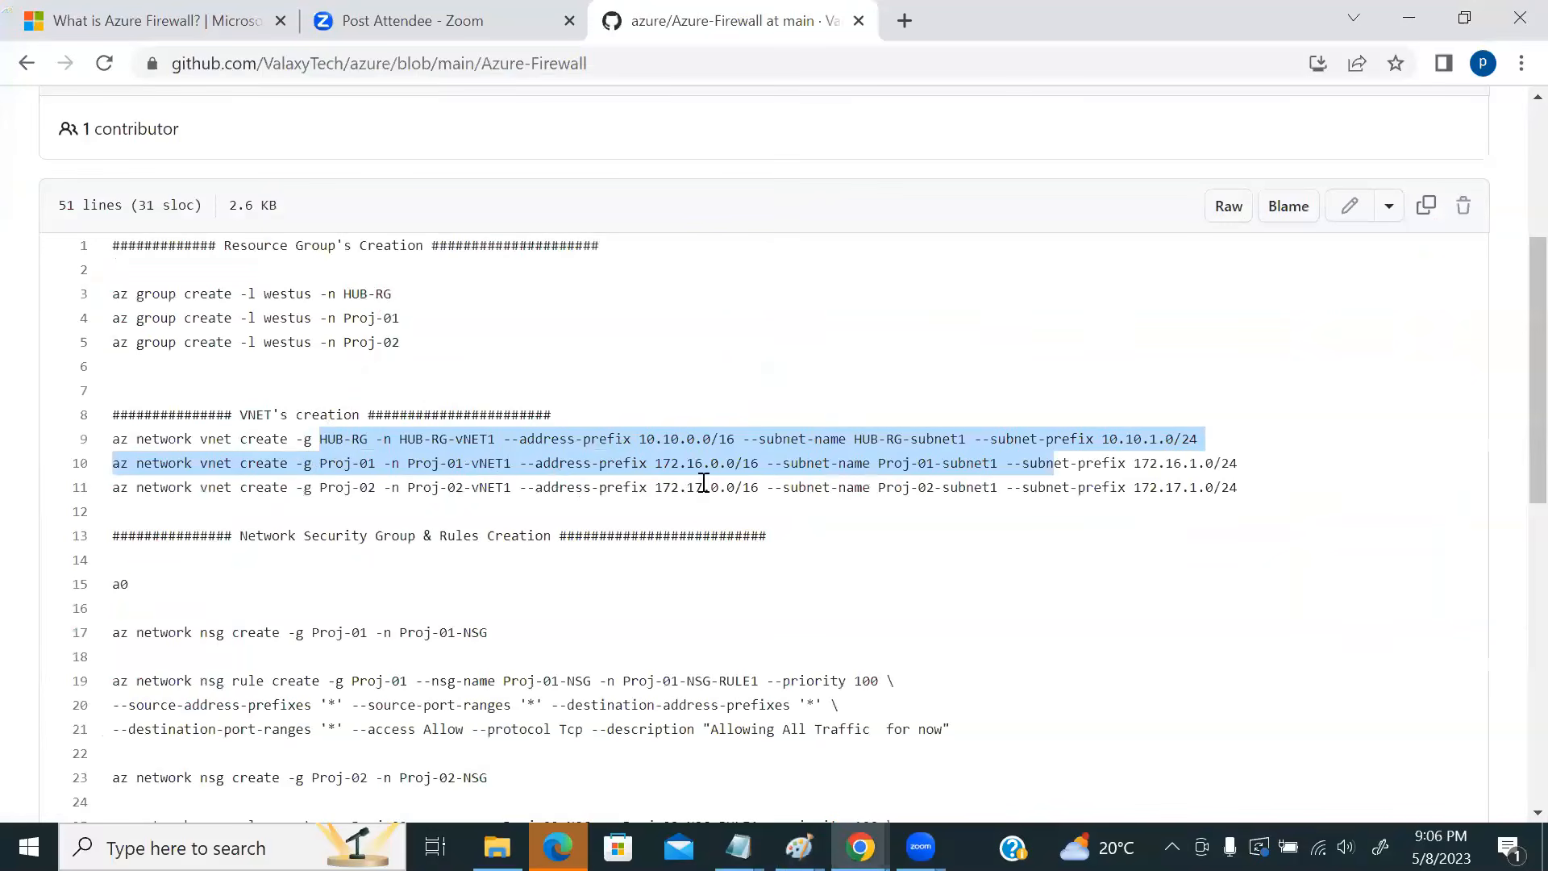
scroll(553, 466, down, 3)
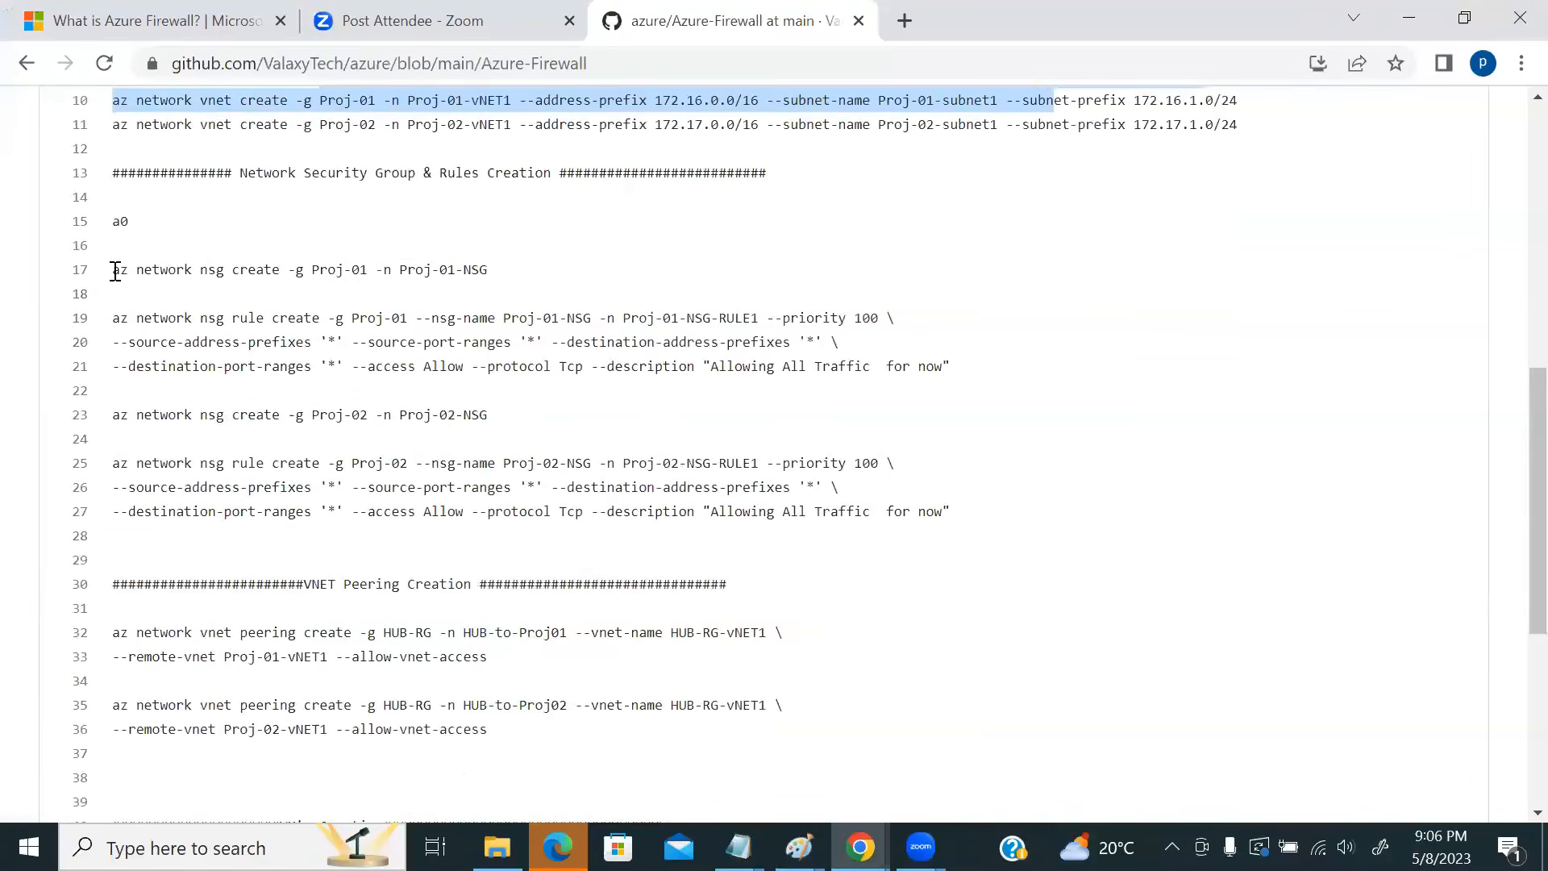
drag(116, 271, 256, 300)
click(230, 269)
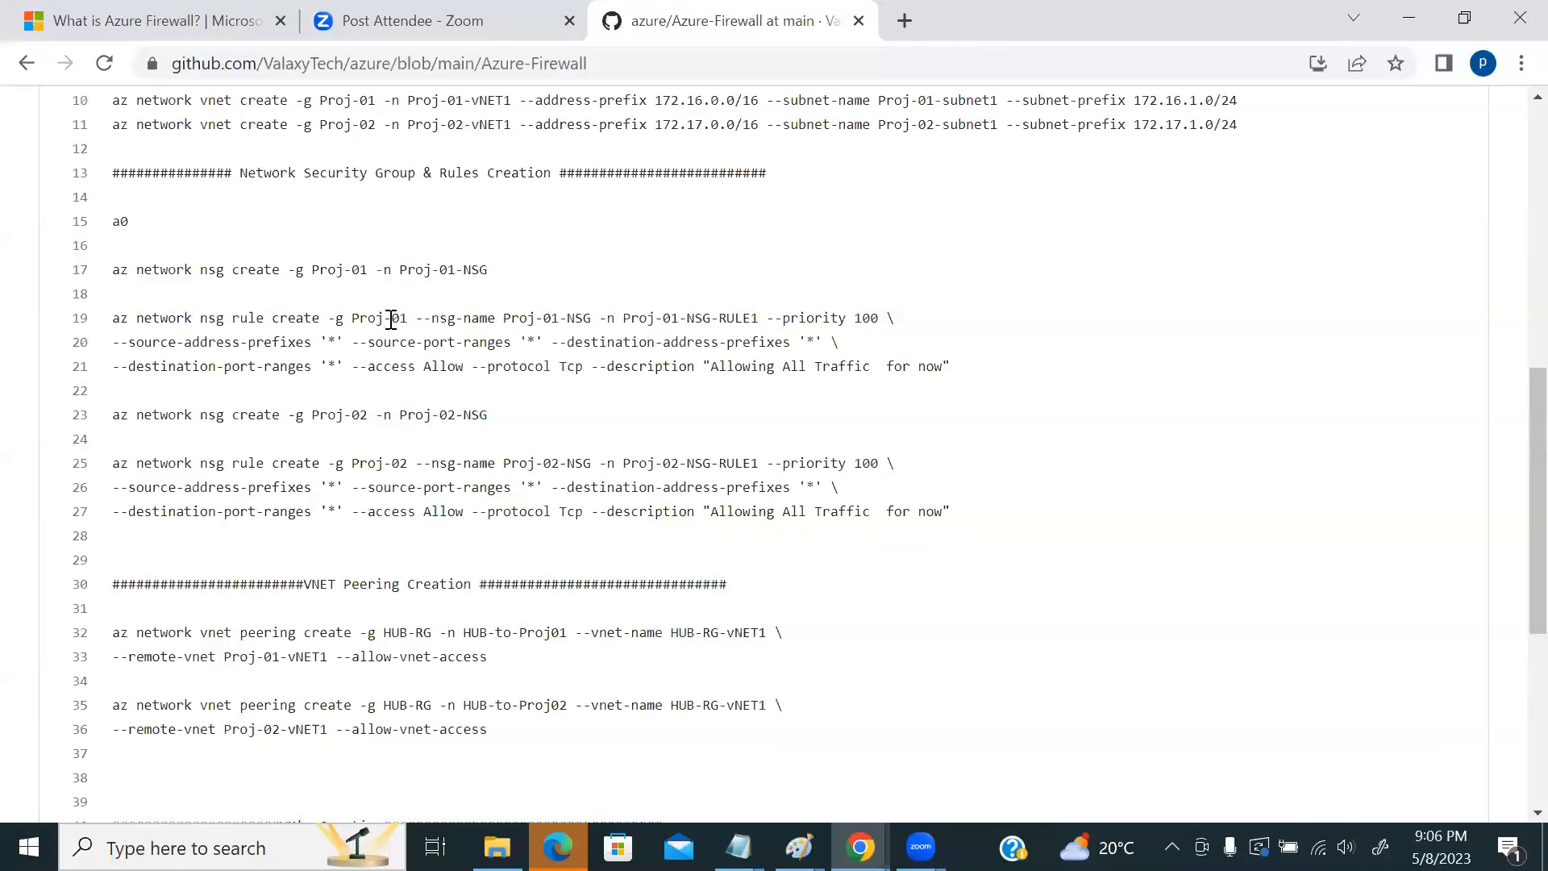
drag(416, 318, 590, 314)
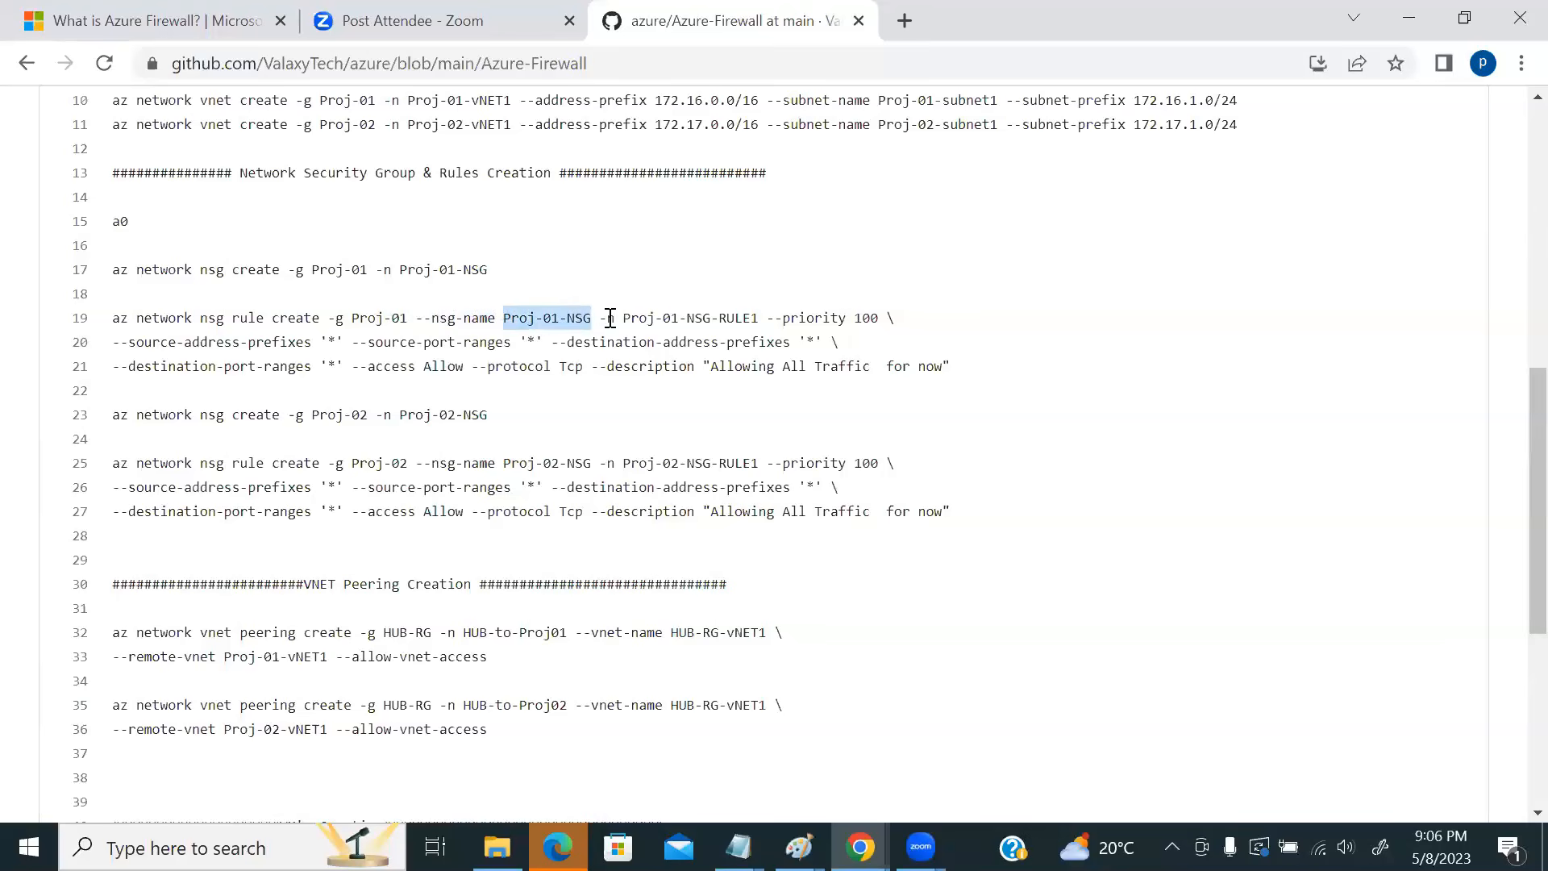
drag(623, 318, 759, 317)
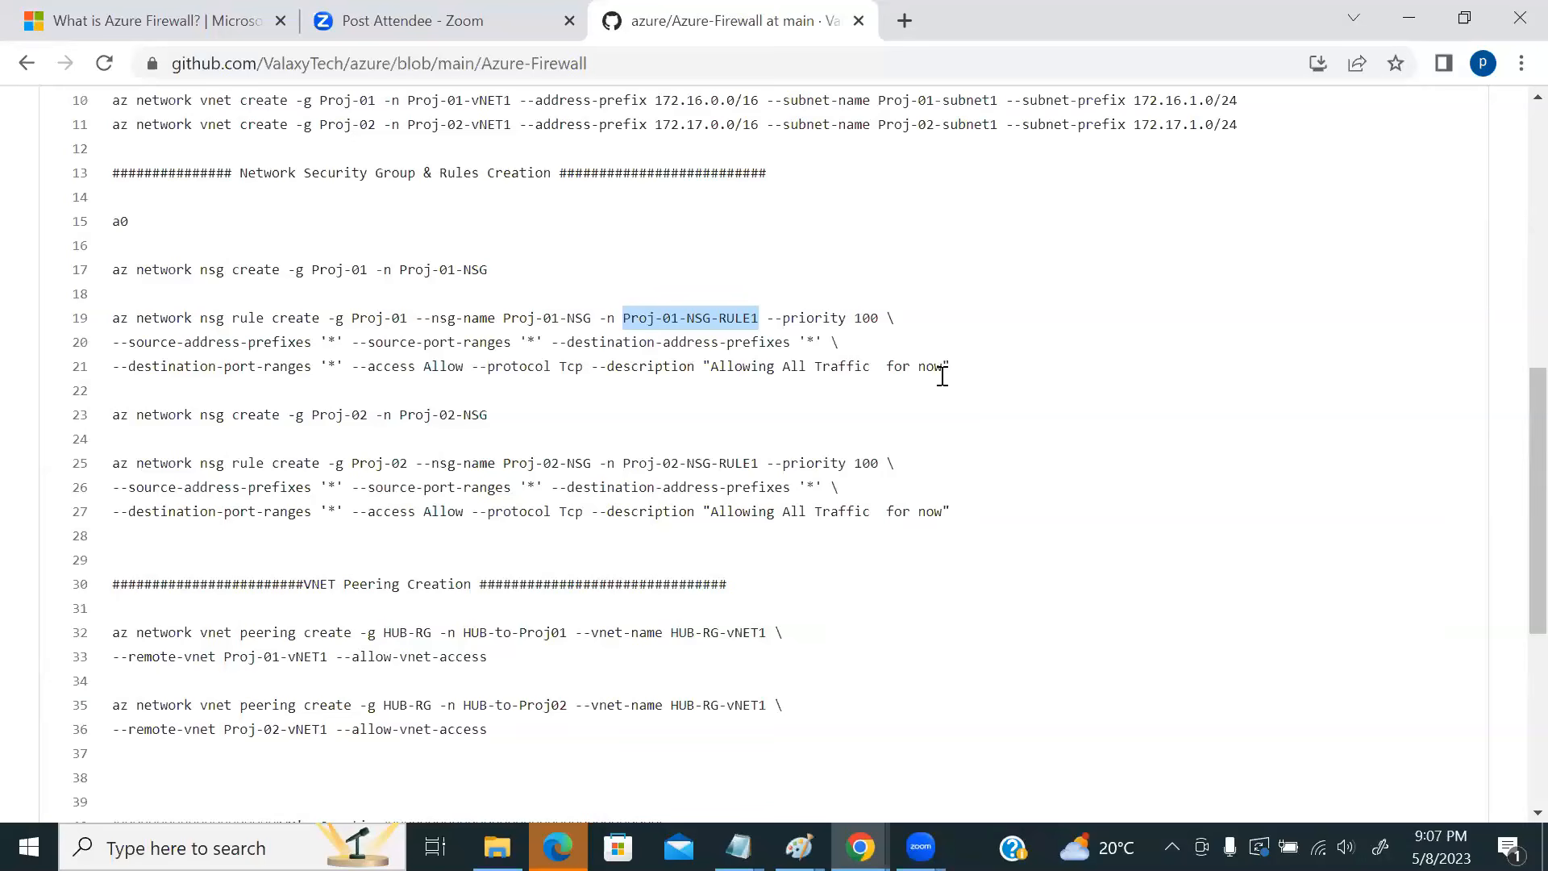
scroll(684, 419, down, 1)
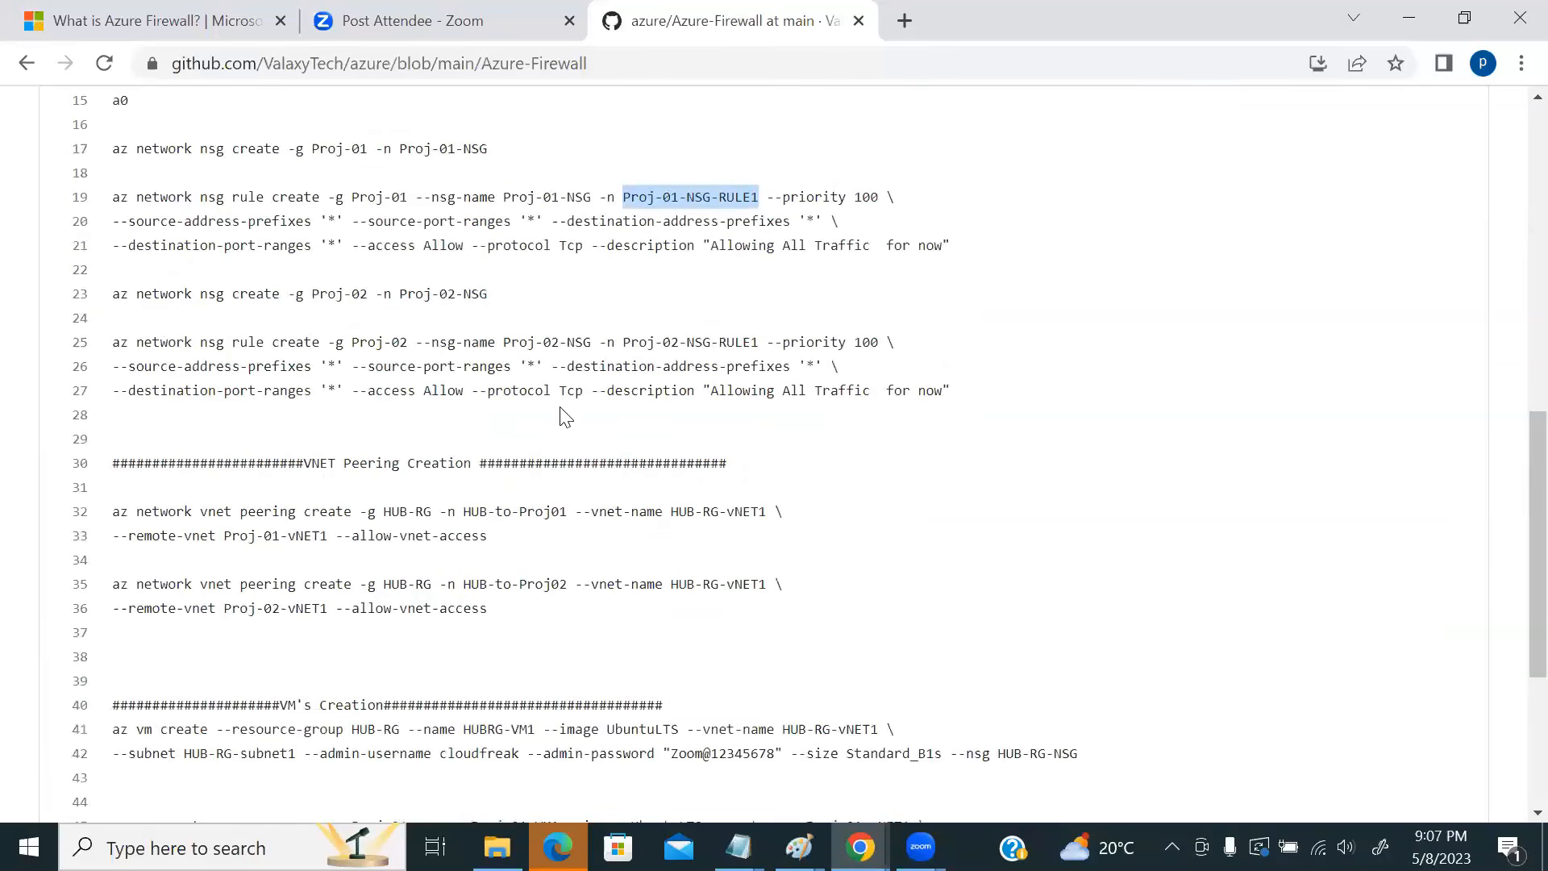
drag(116, 342, 950, 395)
mouse_move(799, 847)
click(1036, 766)
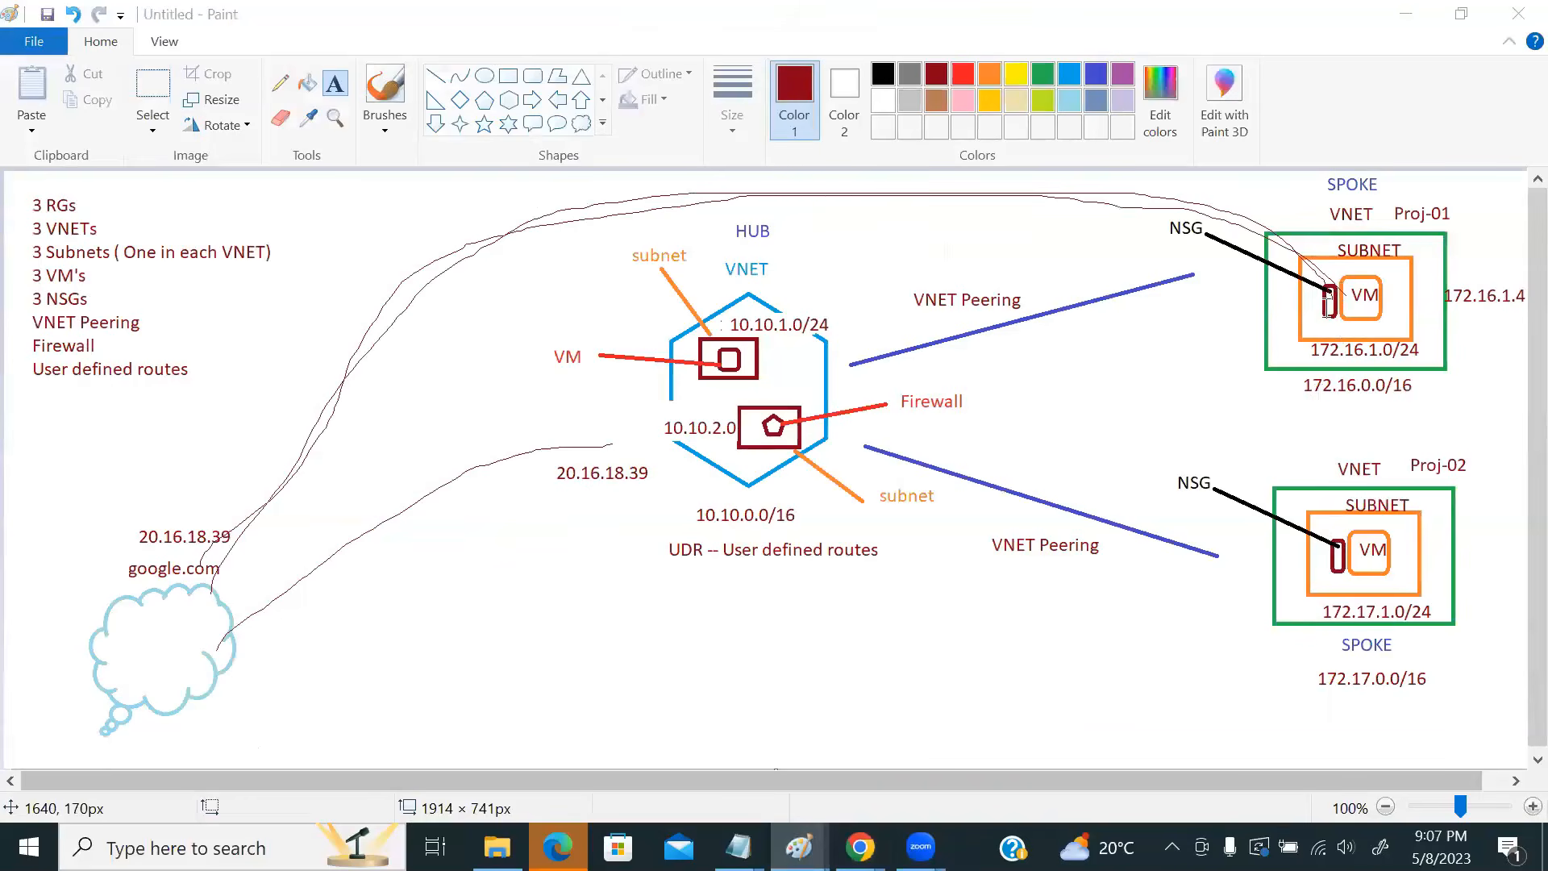
key(alt+Tab)
scroll(449, 432, down, 3)
drag(489, 368, 121, 227)
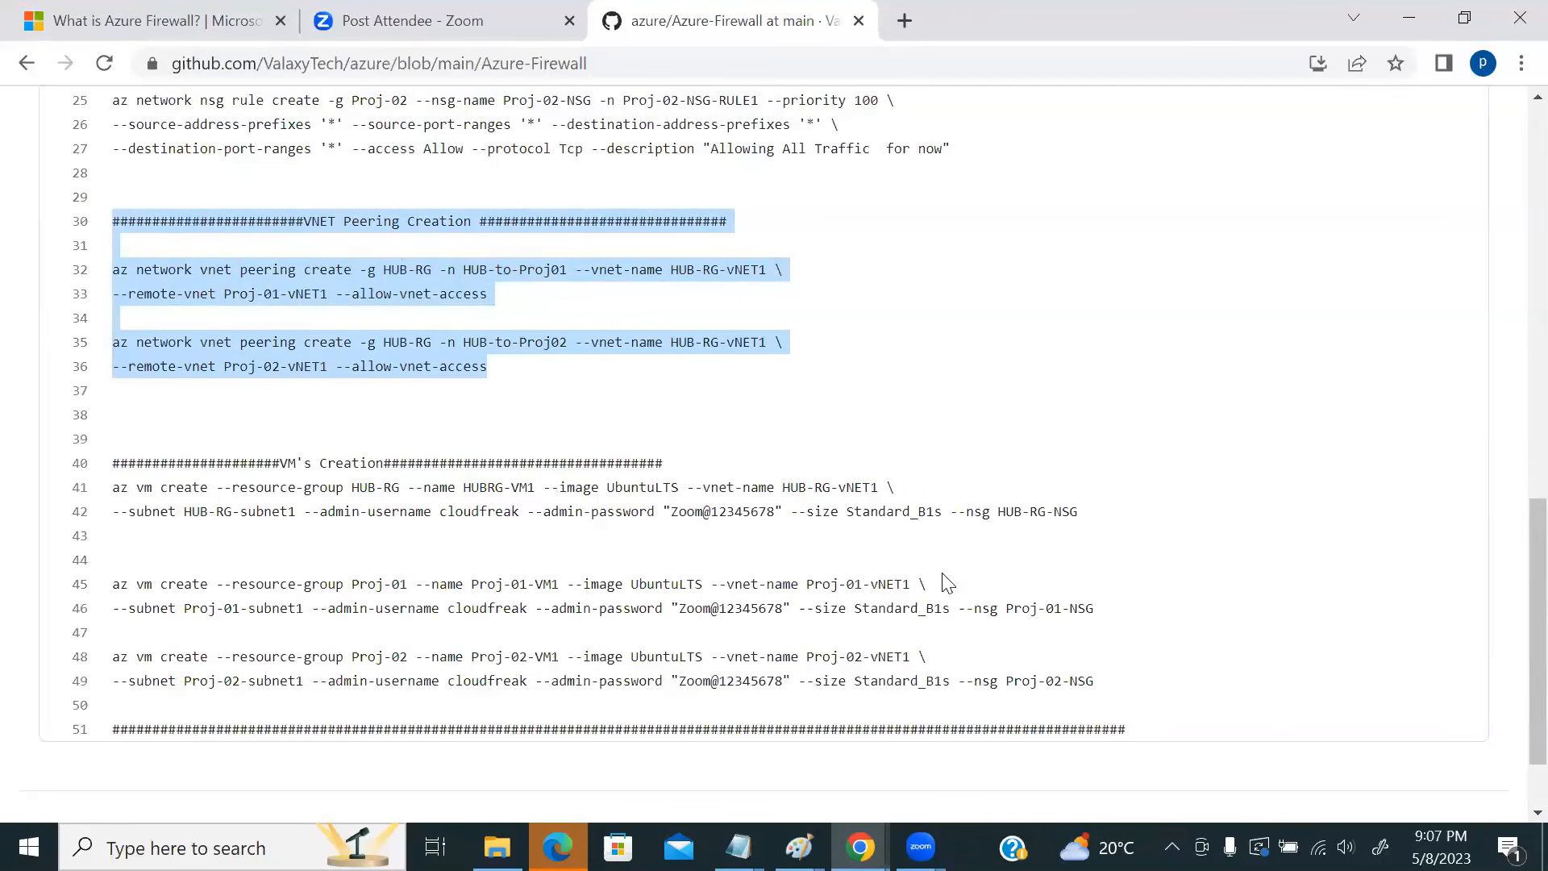
key(alt+Tab)
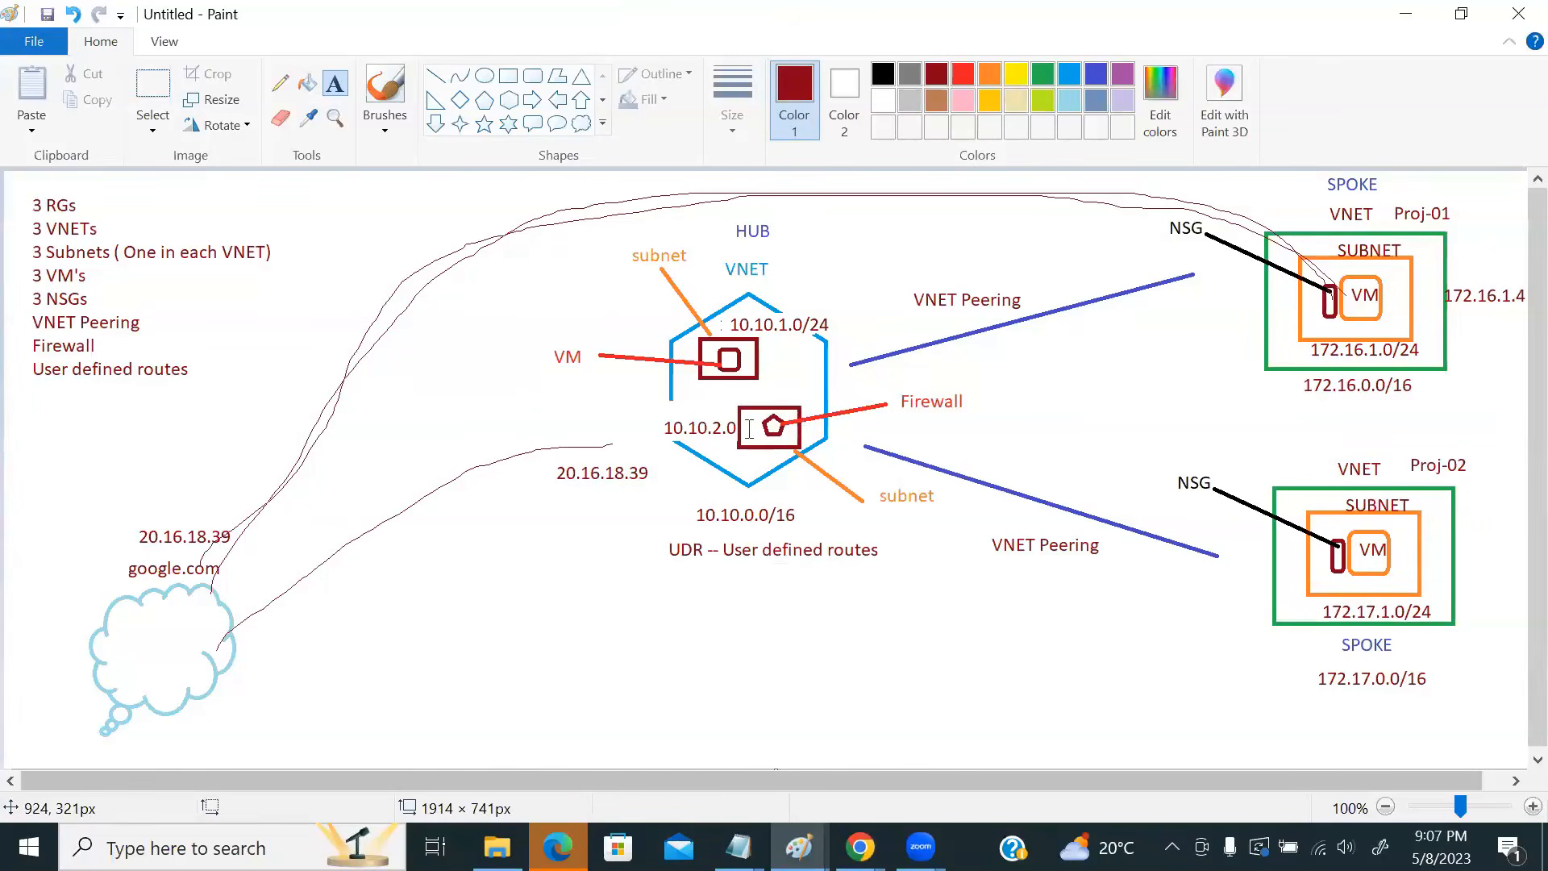
key(alt+Tab)
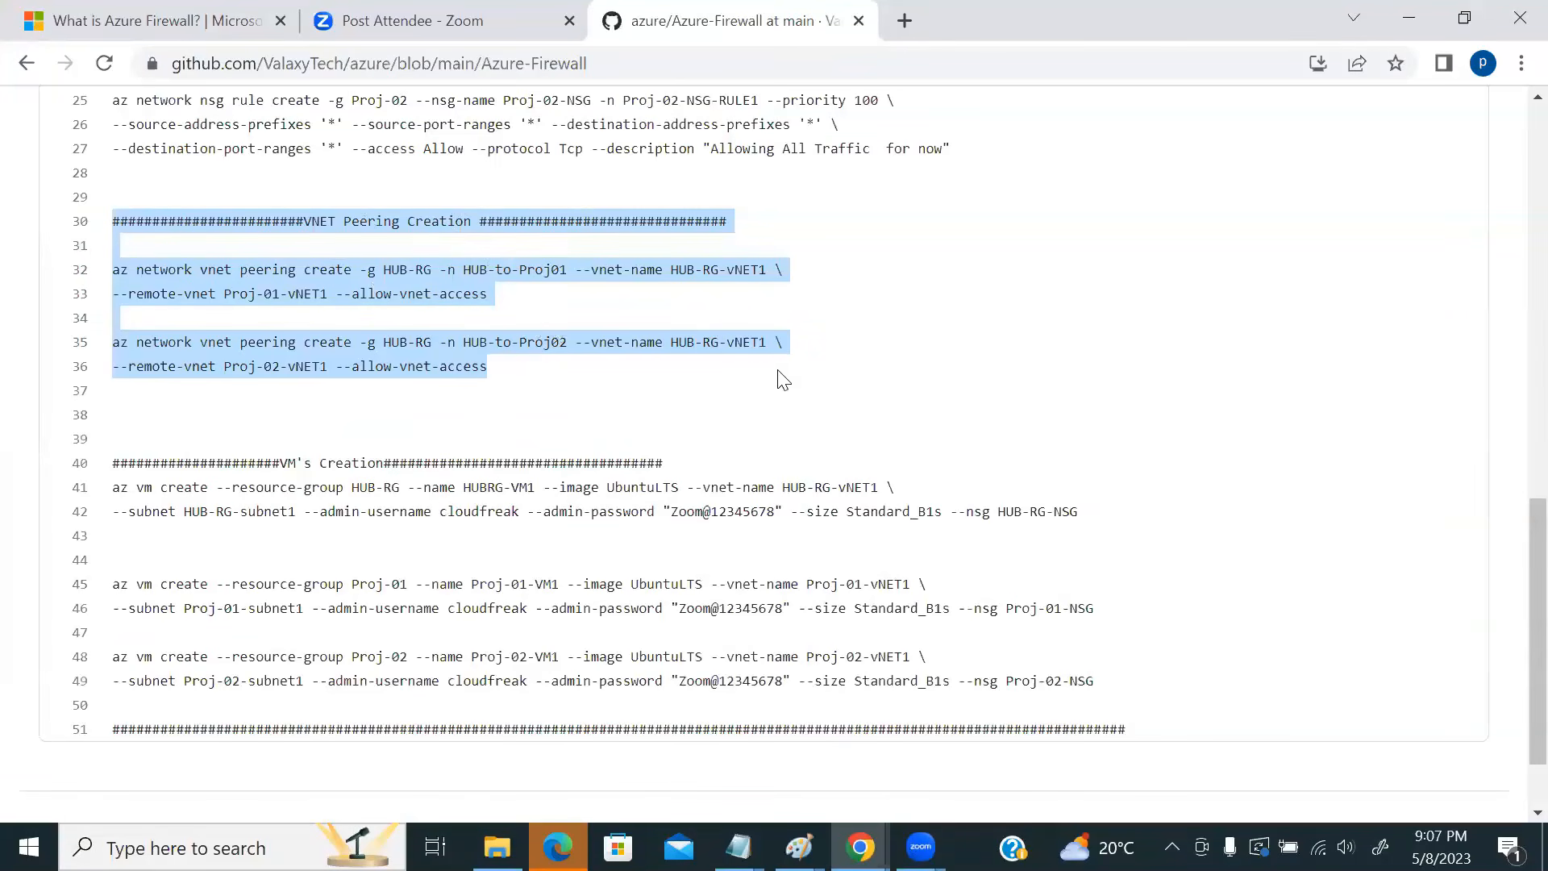
scroll(709, 399, down, 2)
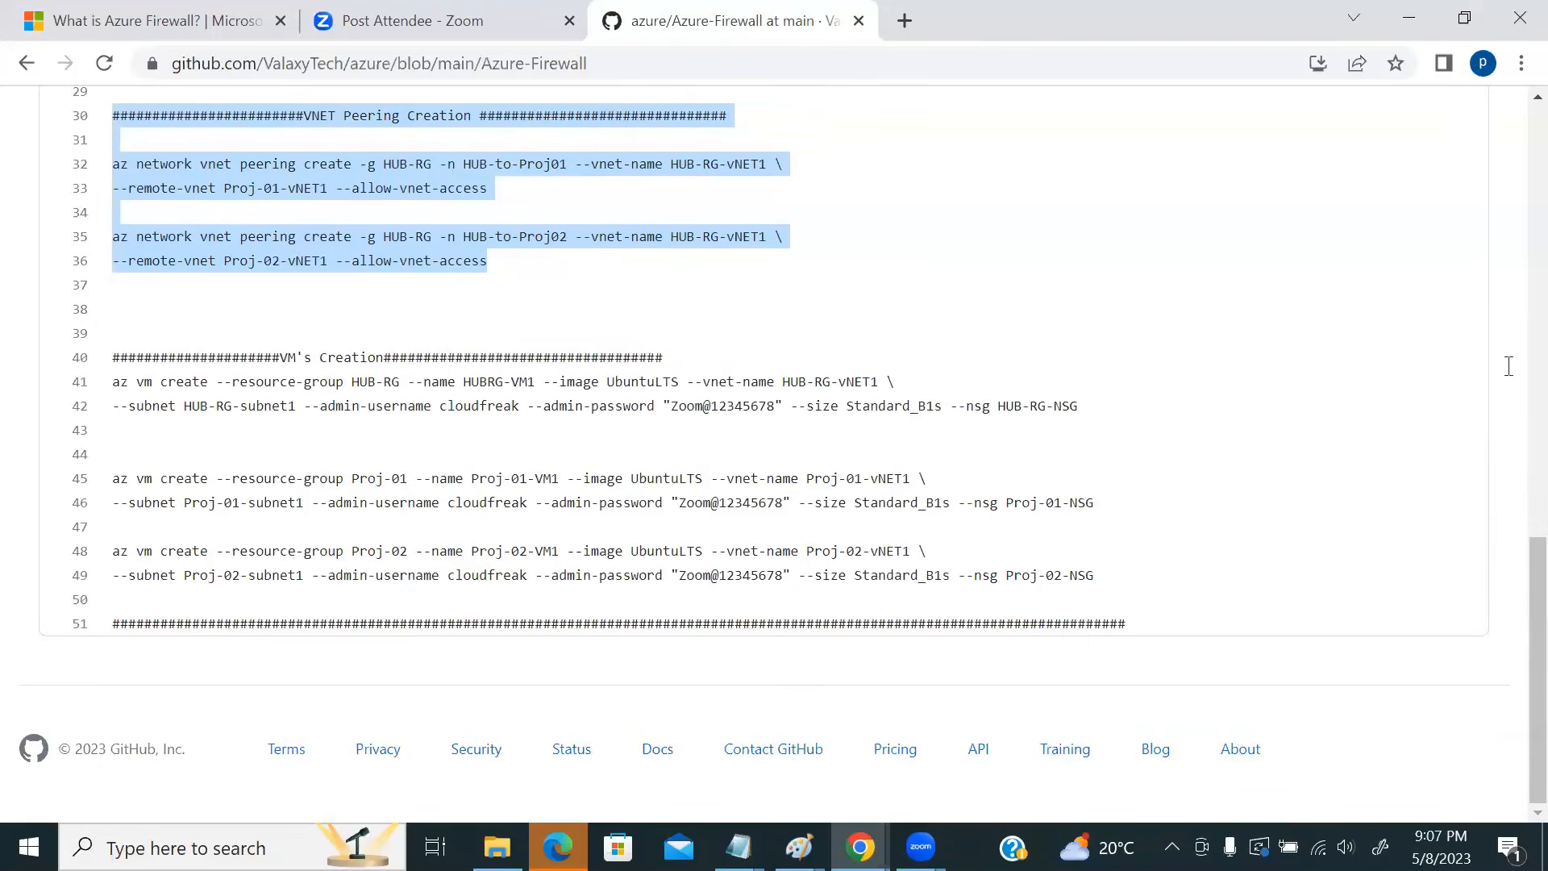
key(alt+Tab)
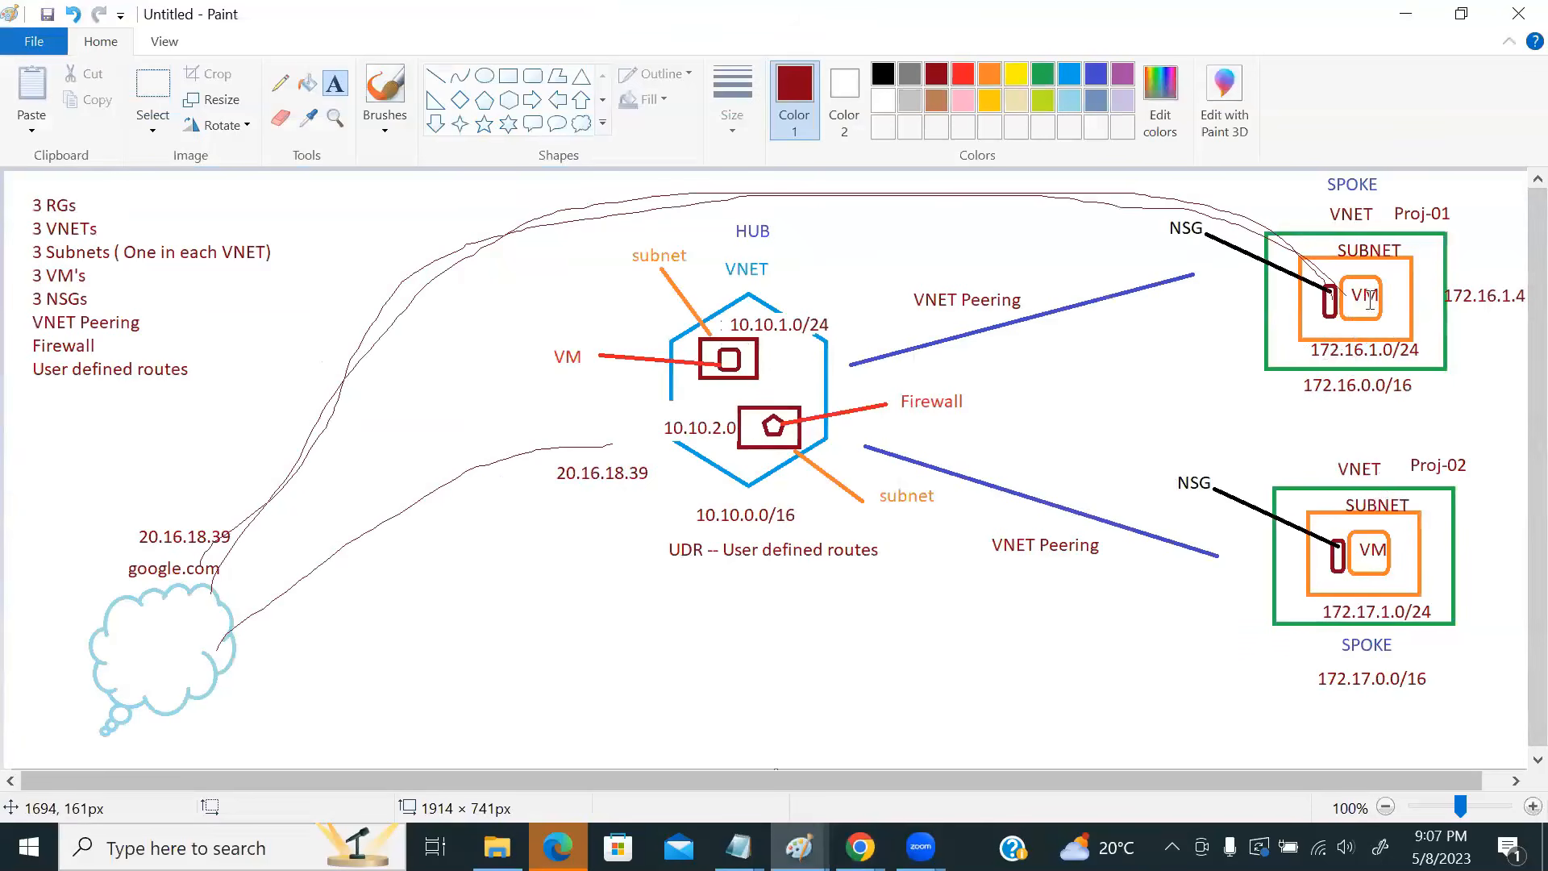
key(alt+Tab)
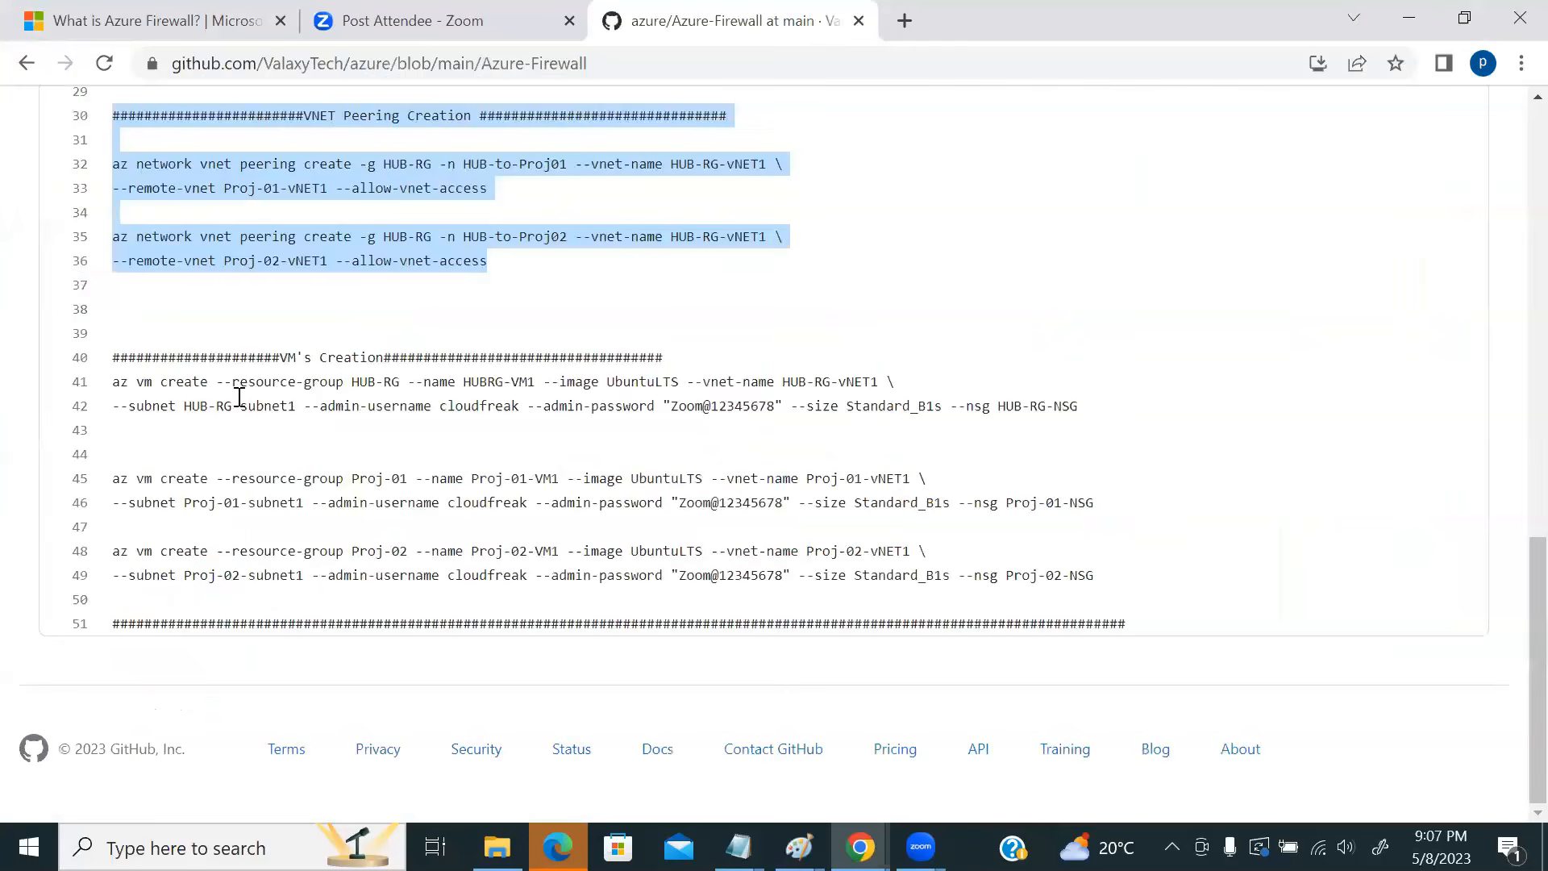
drag(116, 384, 598, 408)
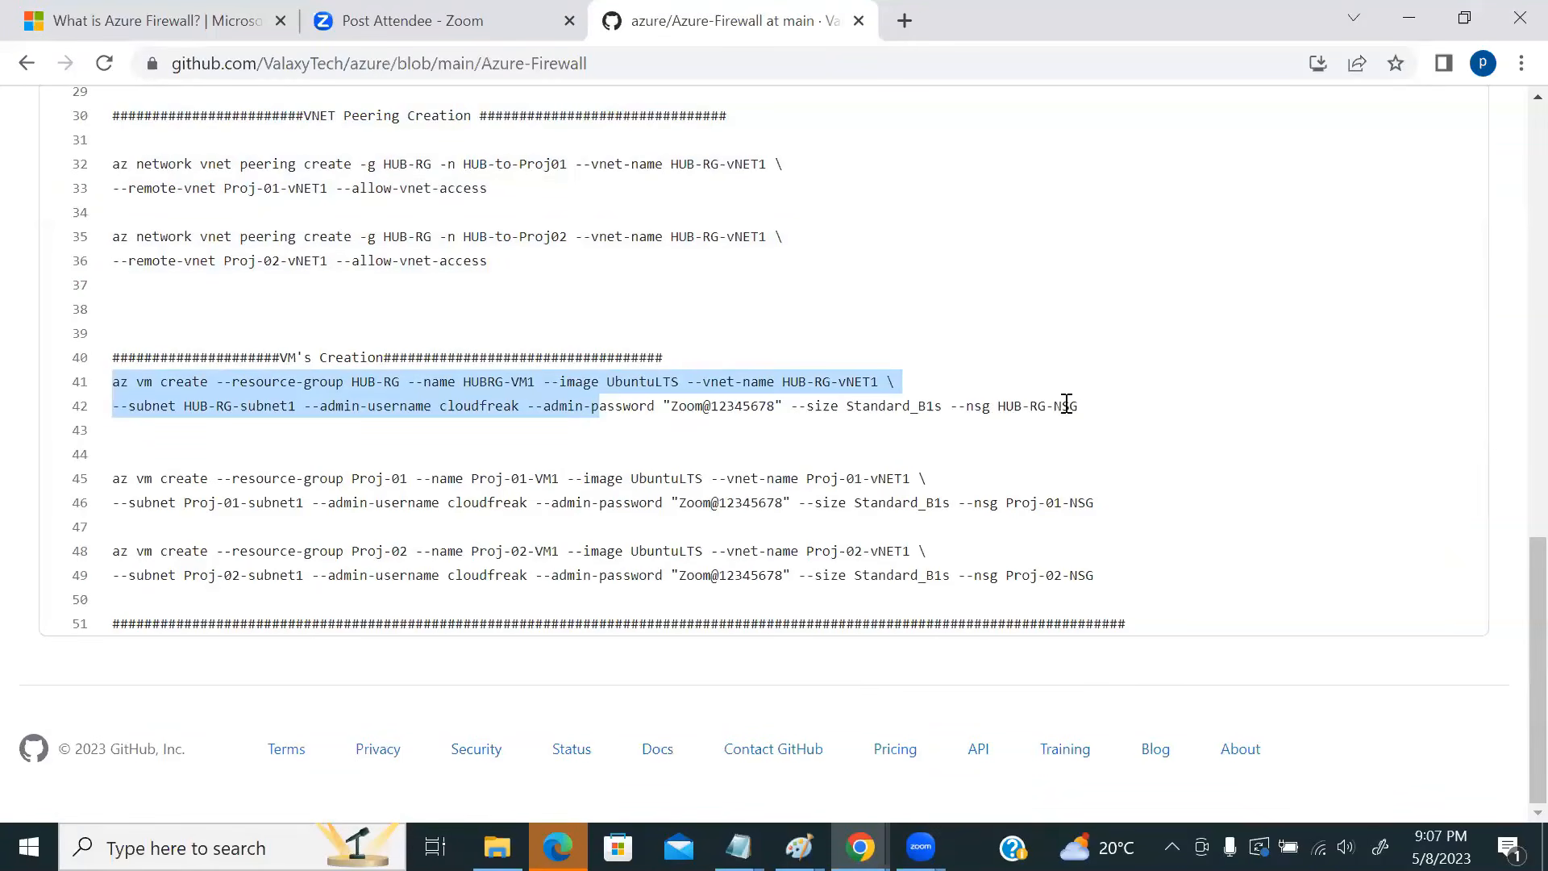
scroll(1090, 440, up, 2)
scroll(1090, 440, up, 5)
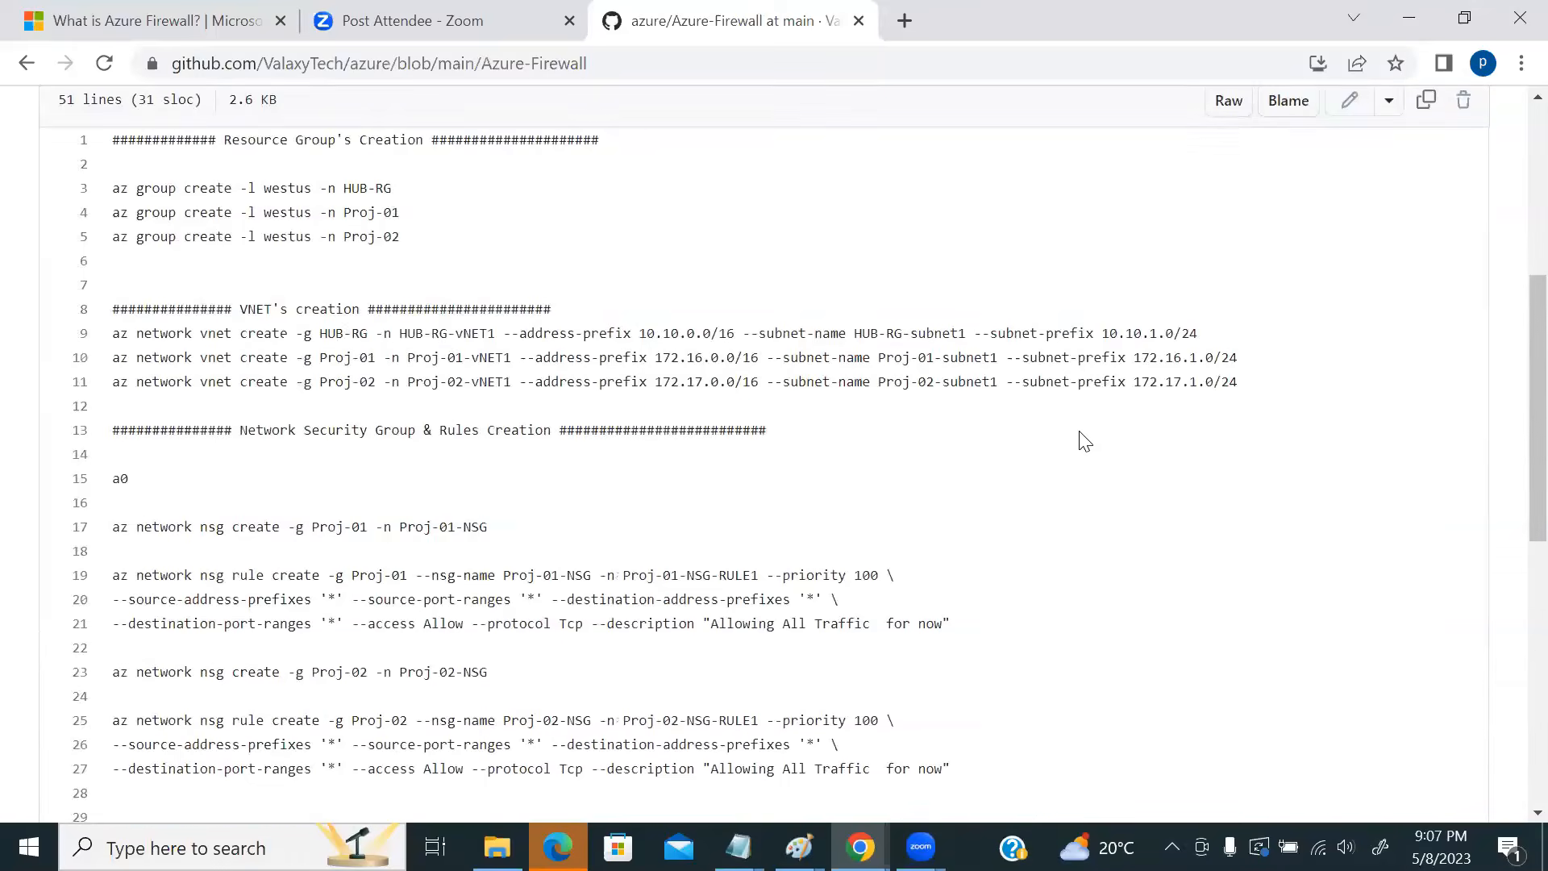
scroll(928, 443, down, 3)
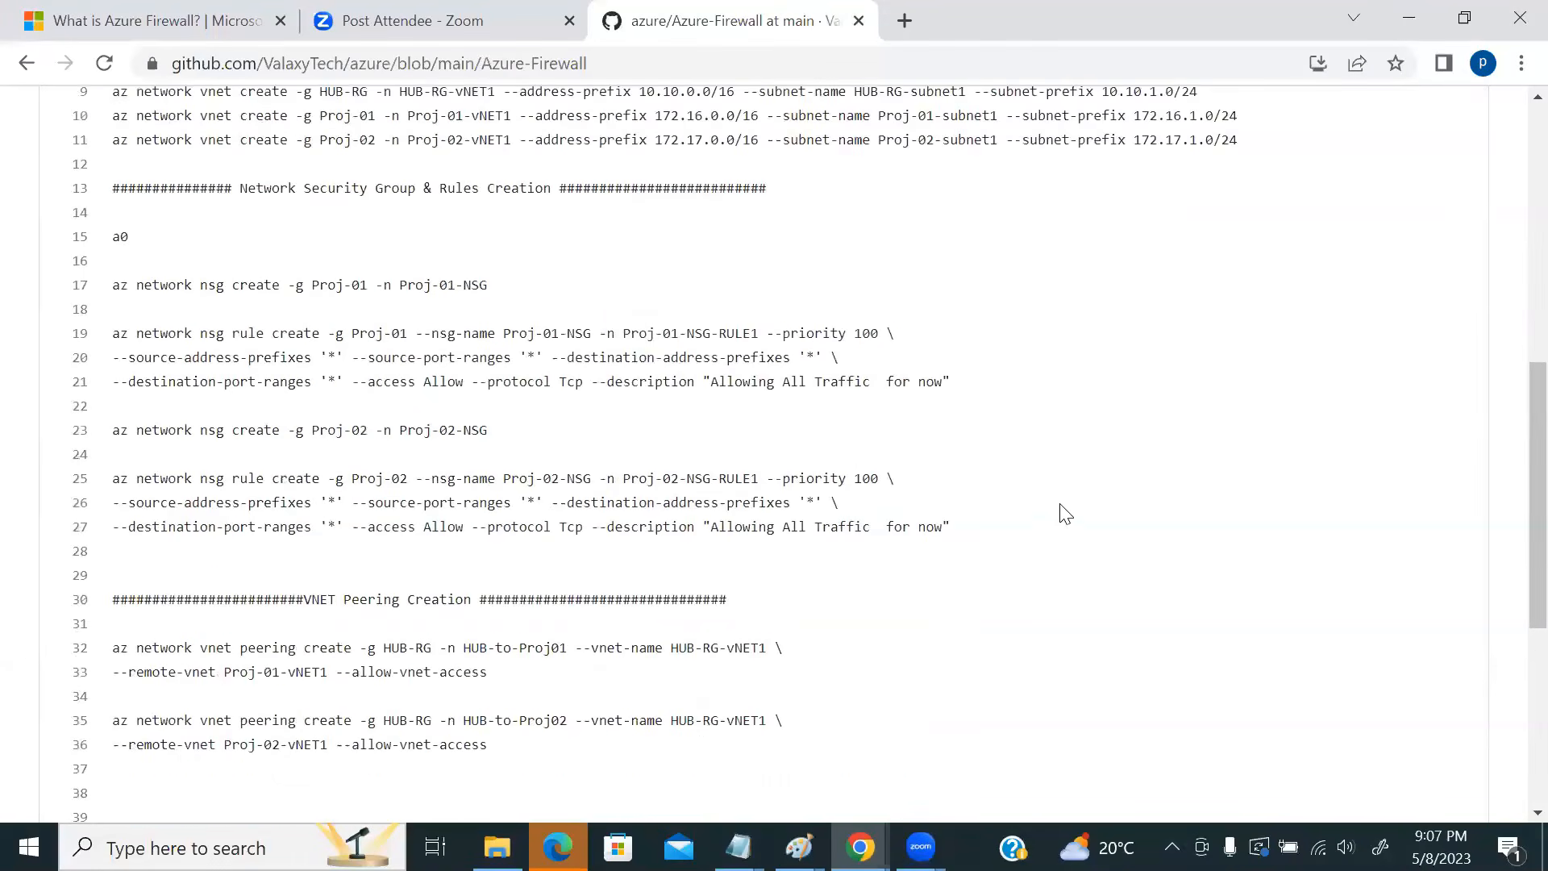
scroll(1061, 512, down, 4)
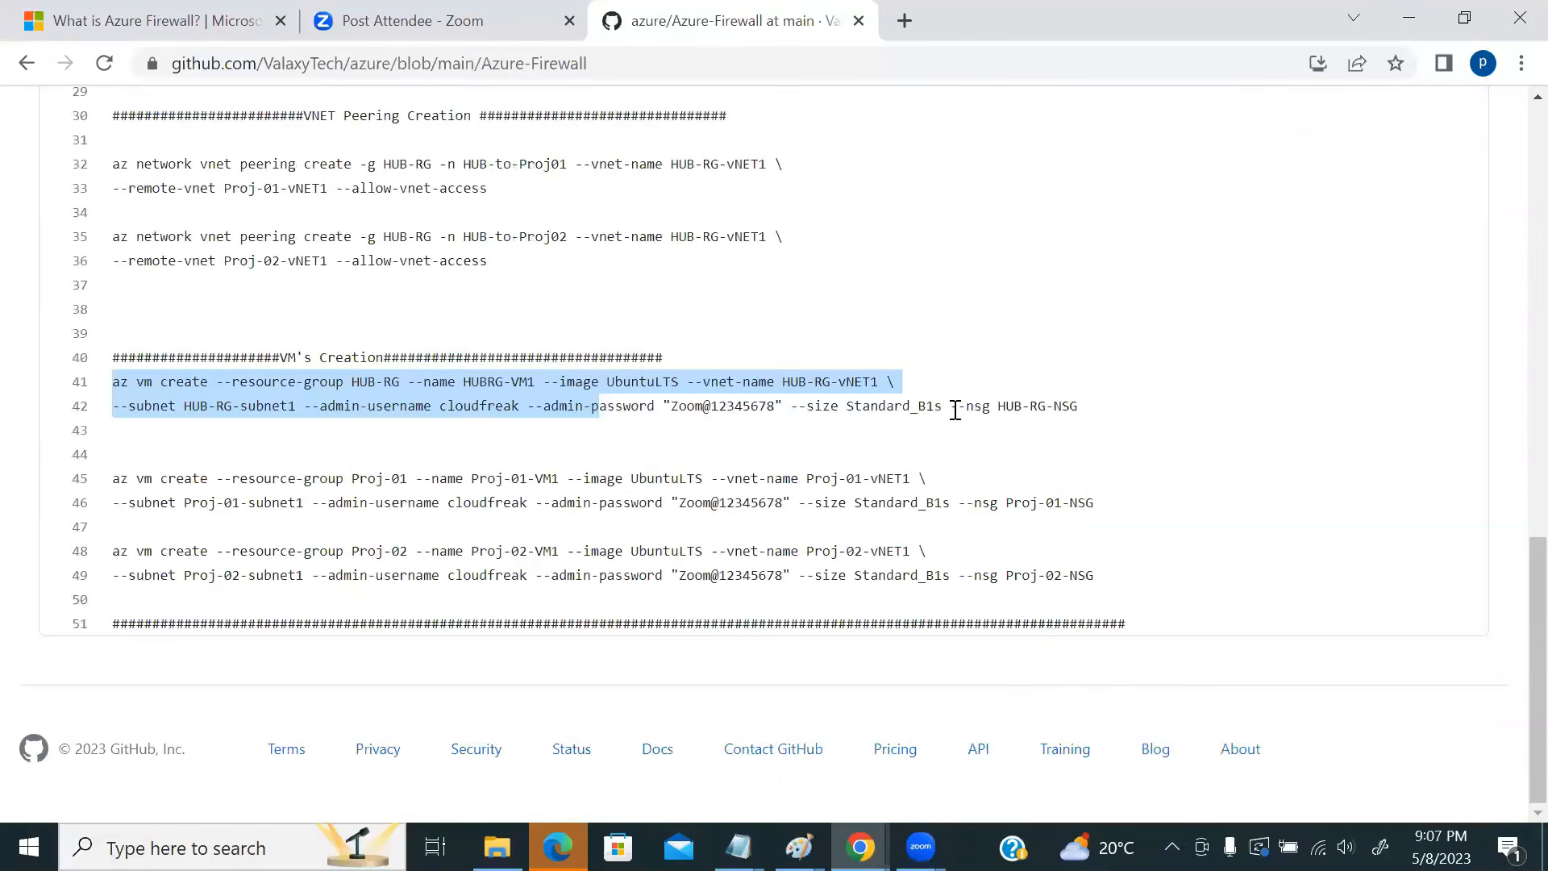
drag(999, 406, 1078, 405)
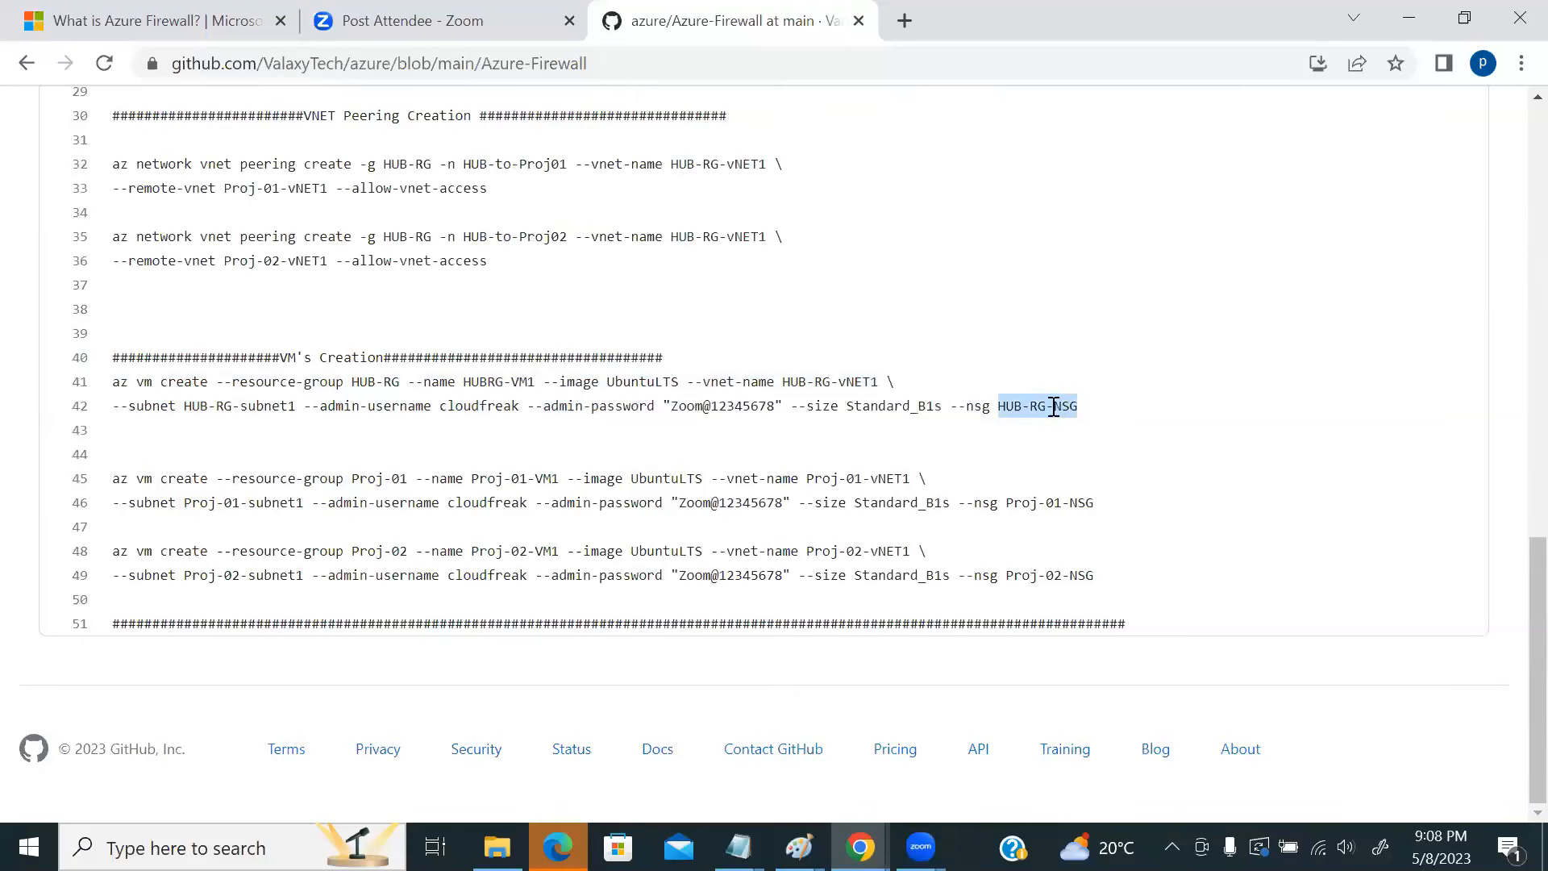
scroll(812, 442, up, 4)
scroll(812, 442, down, 4)
drag(1006, 502, 1083, 502)
drag(1006, 575, 1093, 575)
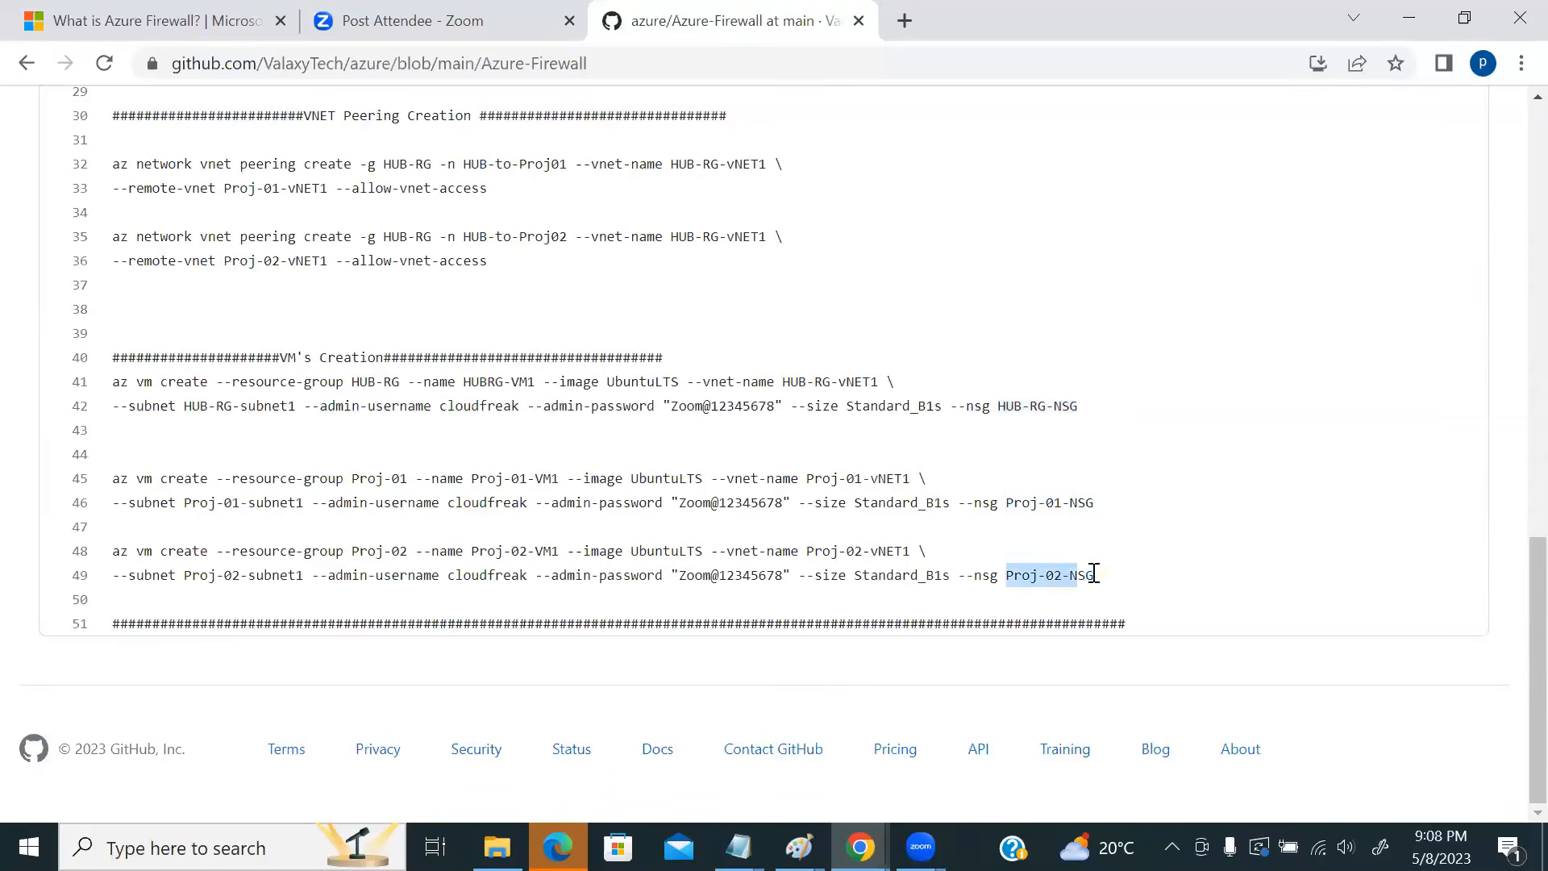
scroll(347, 488, up, 10)
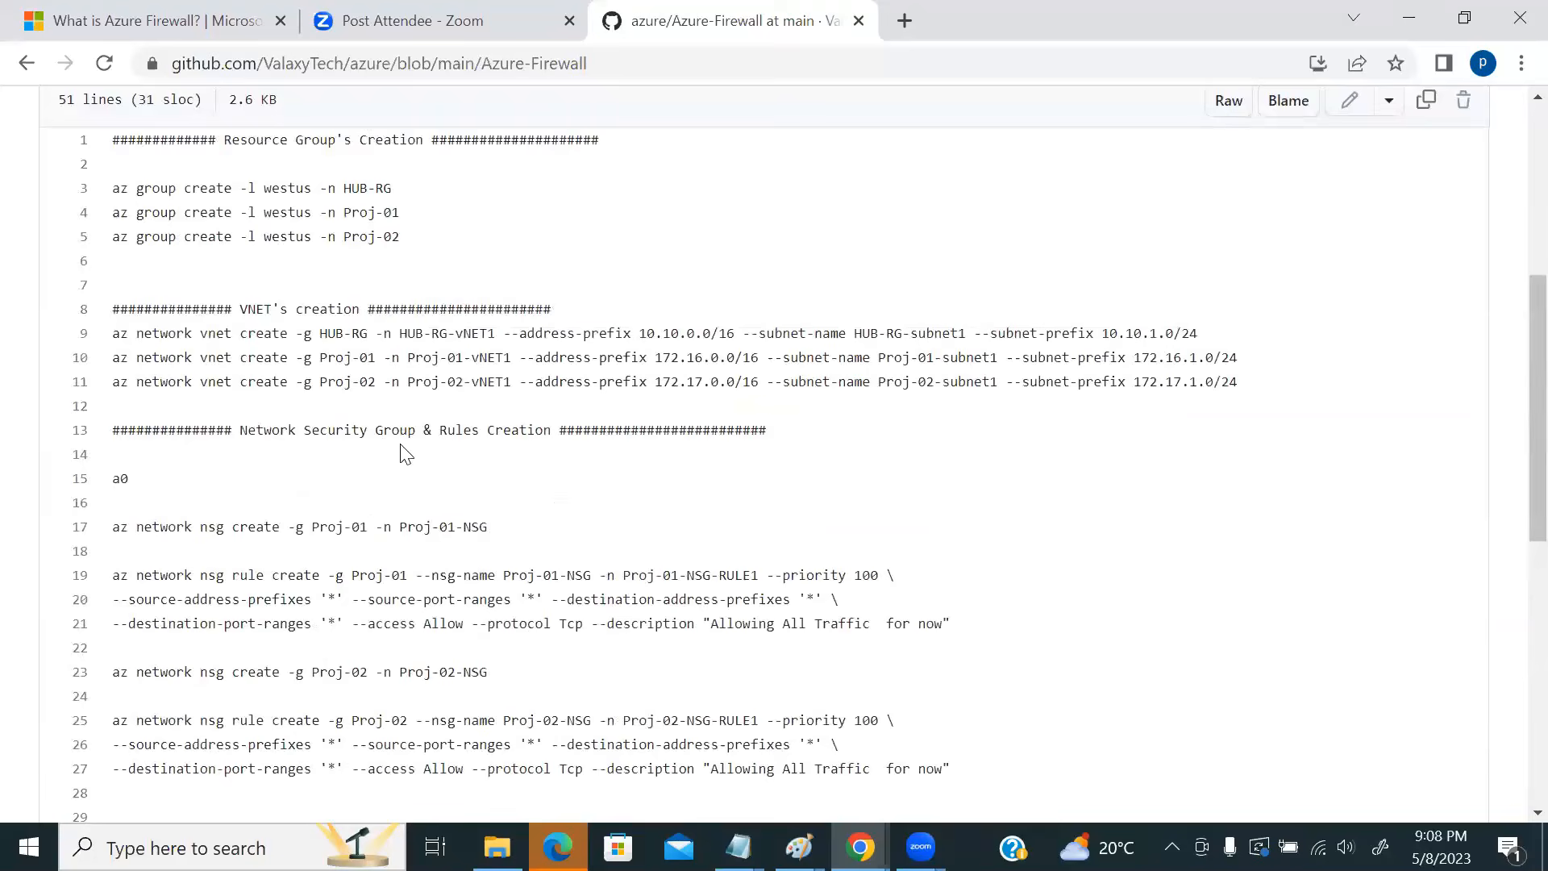
scroll(406, 456, down, 3)
drag(121, 287, 965, 532)
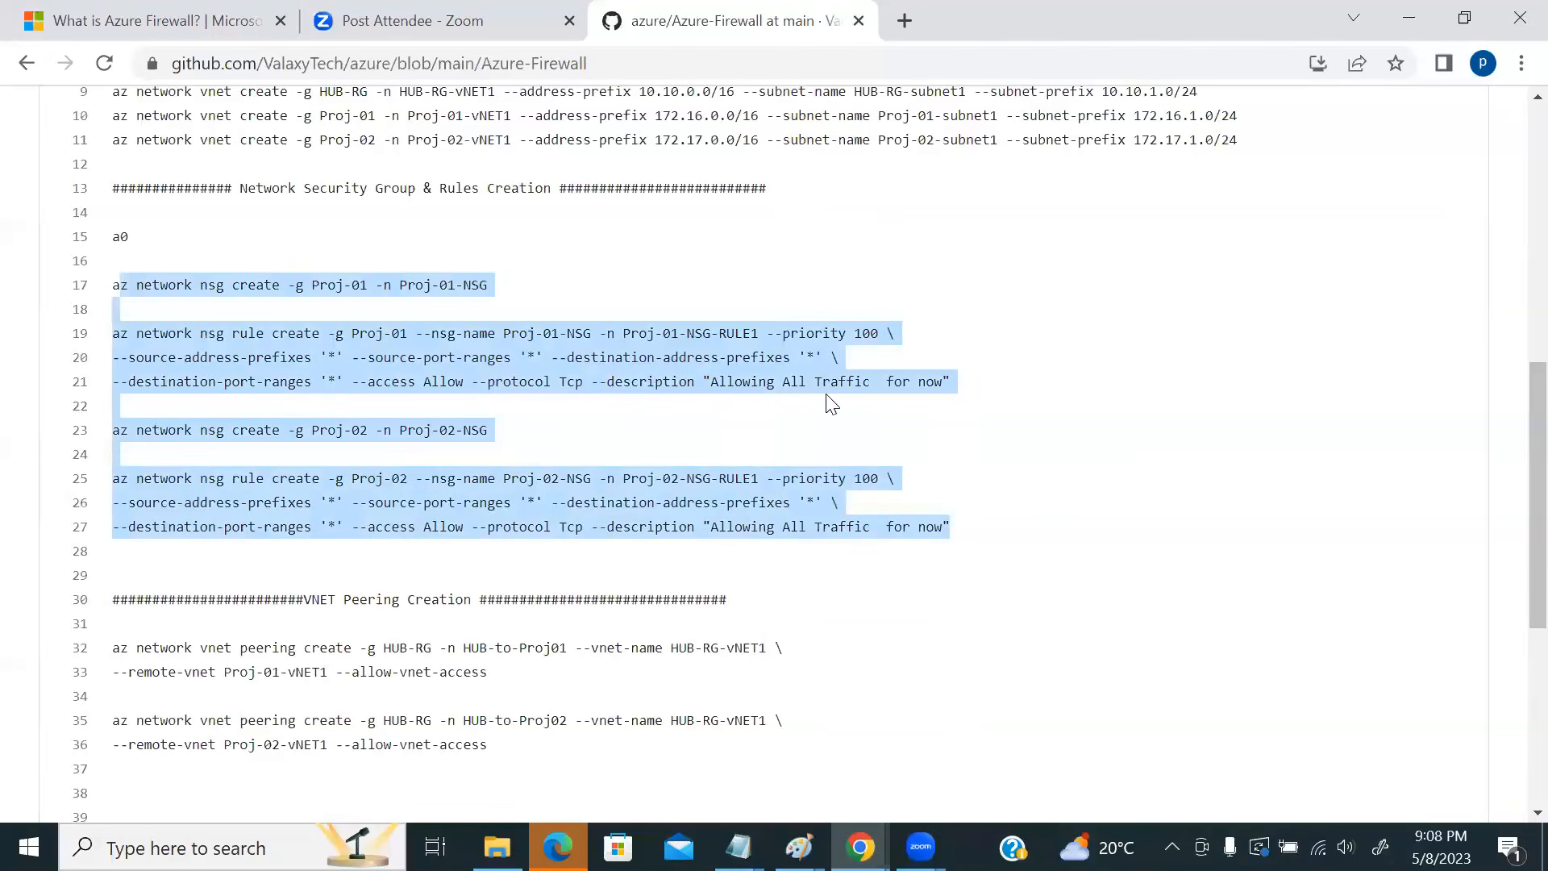
scroll(829, 399, down, 6)
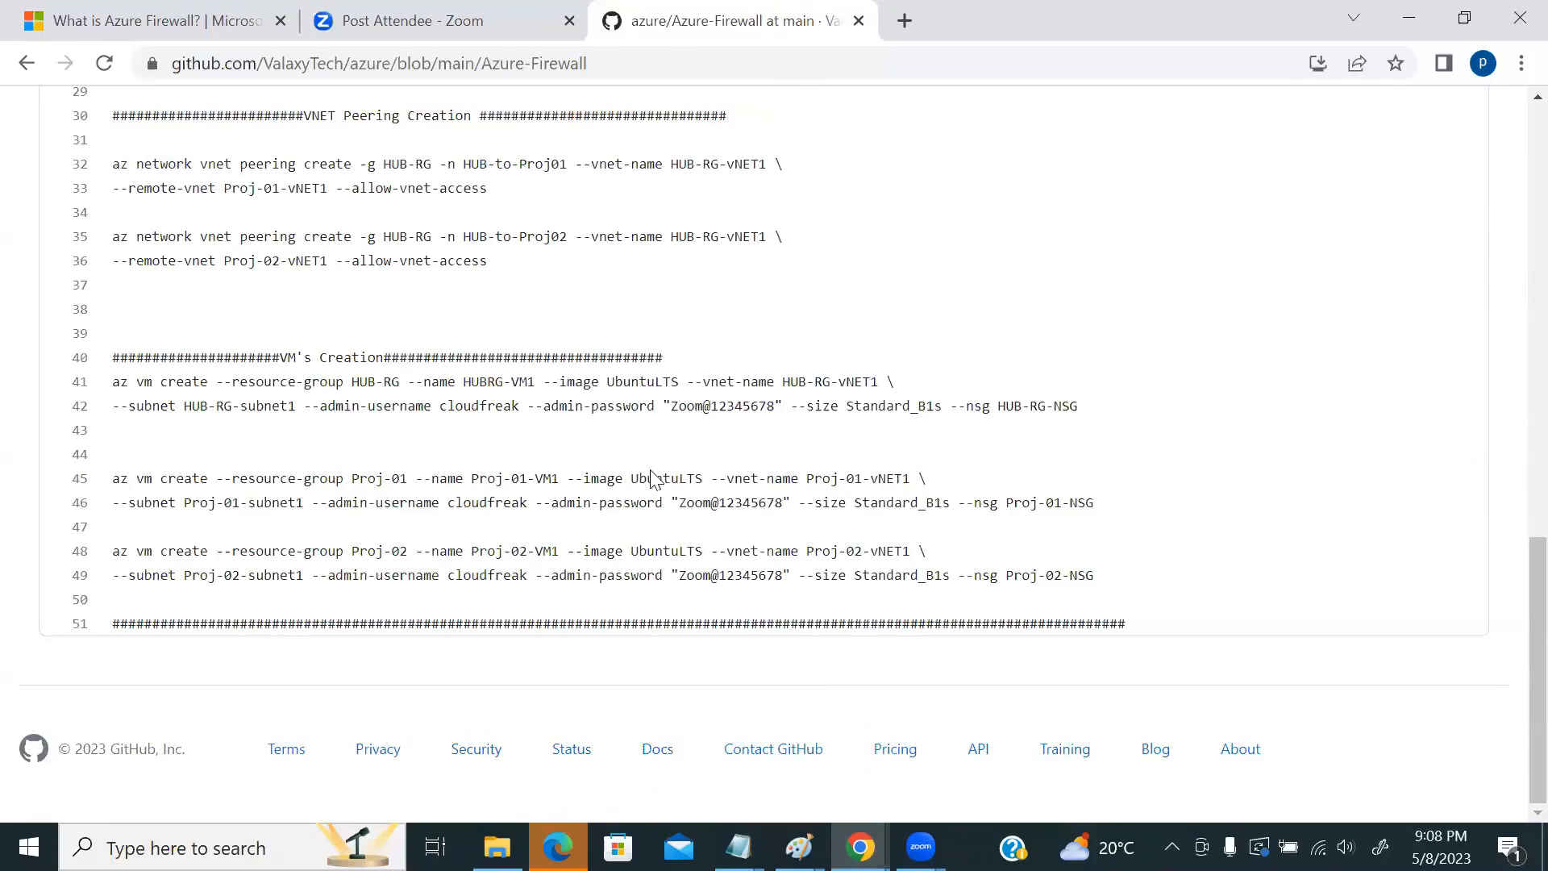
scroll(657, 384, up, 4)
drag(118, 162, 857, 411)
scroll(1096, 513, down, 5)
drag(1116, 574, 957, 575)
drag(1092, 500, 975, 502)
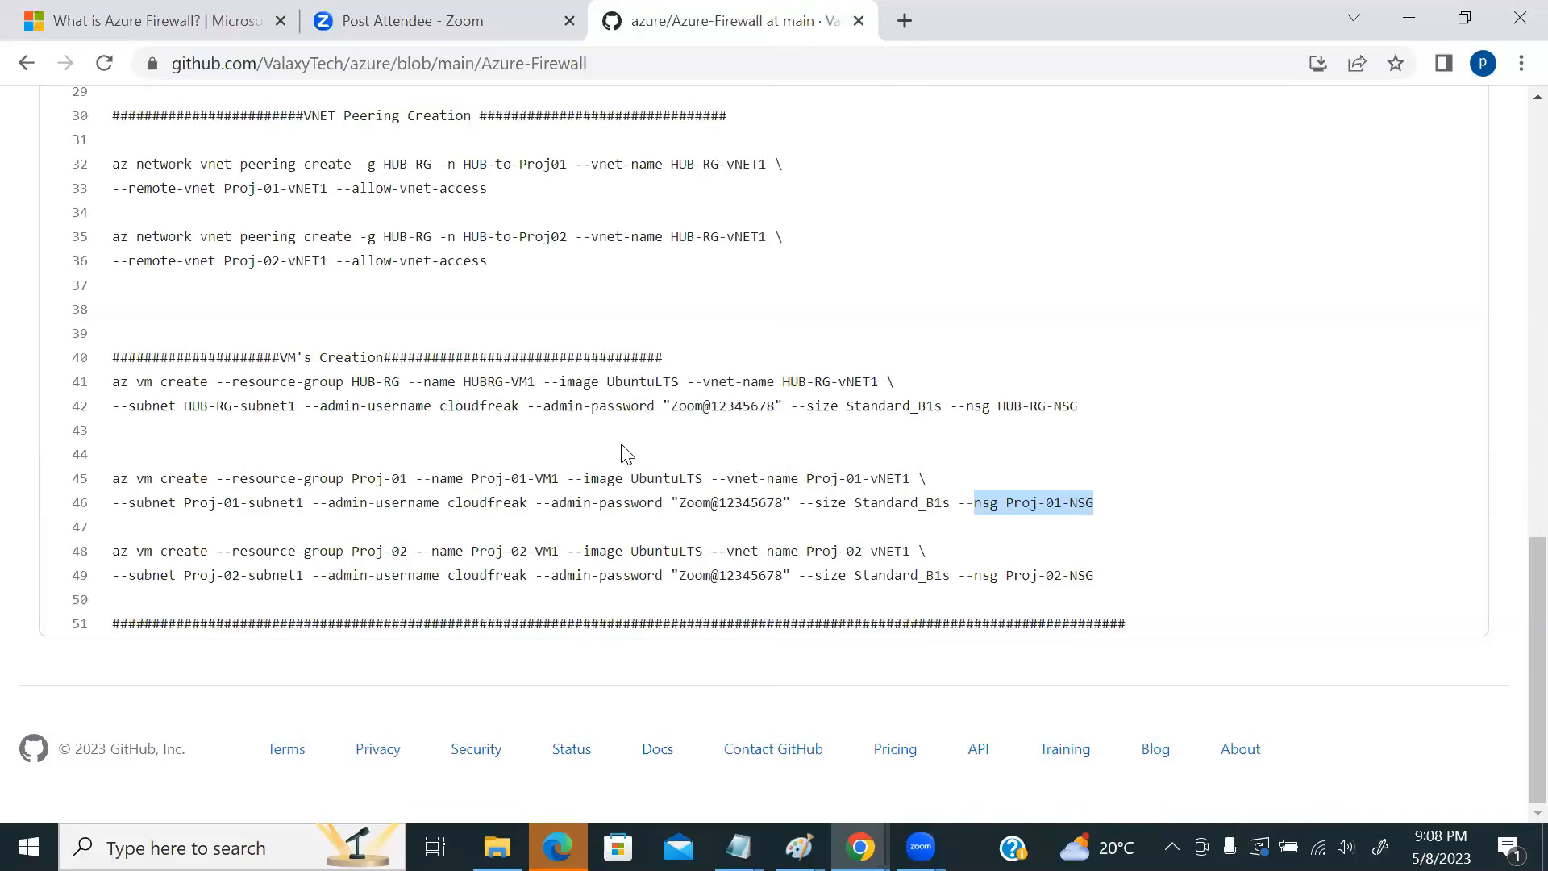
scroll(621, 456, up, 8)
scroll(621, 473, up, 3)
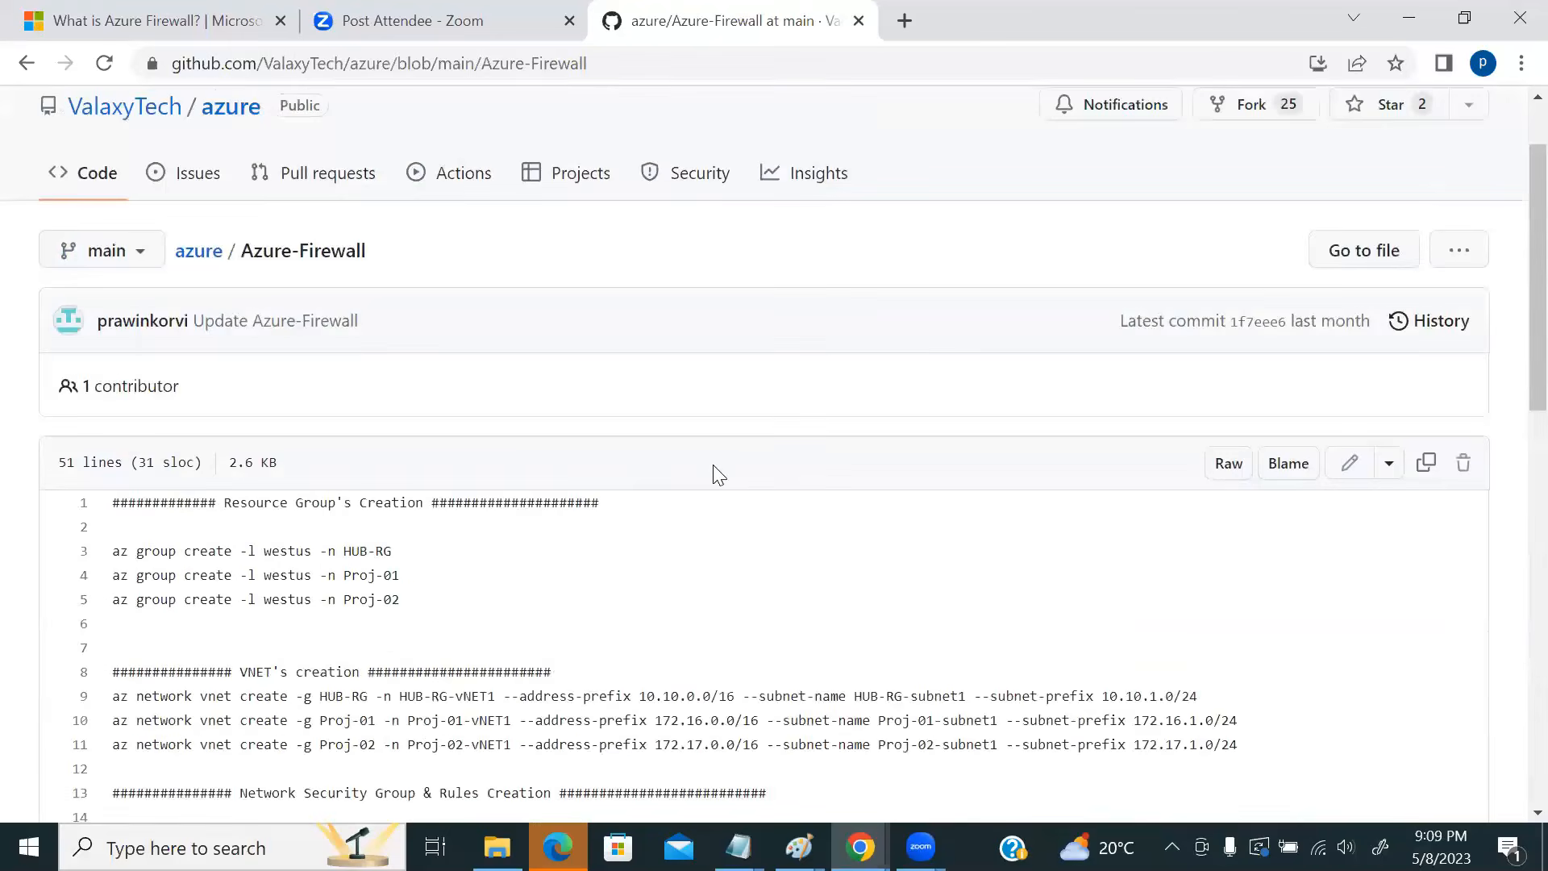
Switch from the script back to the Paint diagram and bring up the Notepad windows.
scroll(731, 458, down, 10)
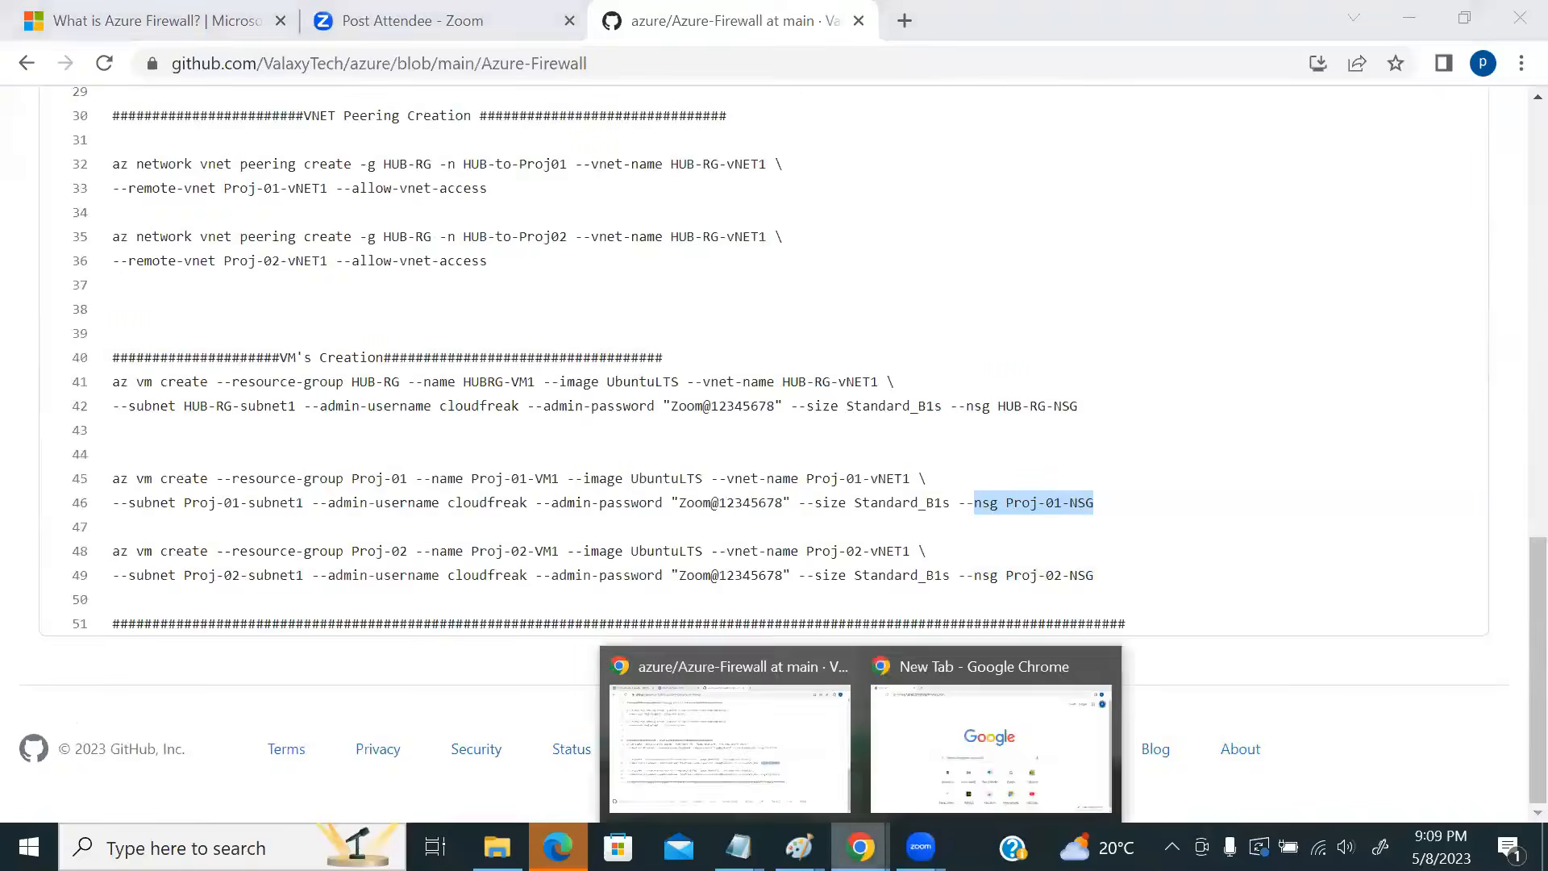
key(alt+Tab)
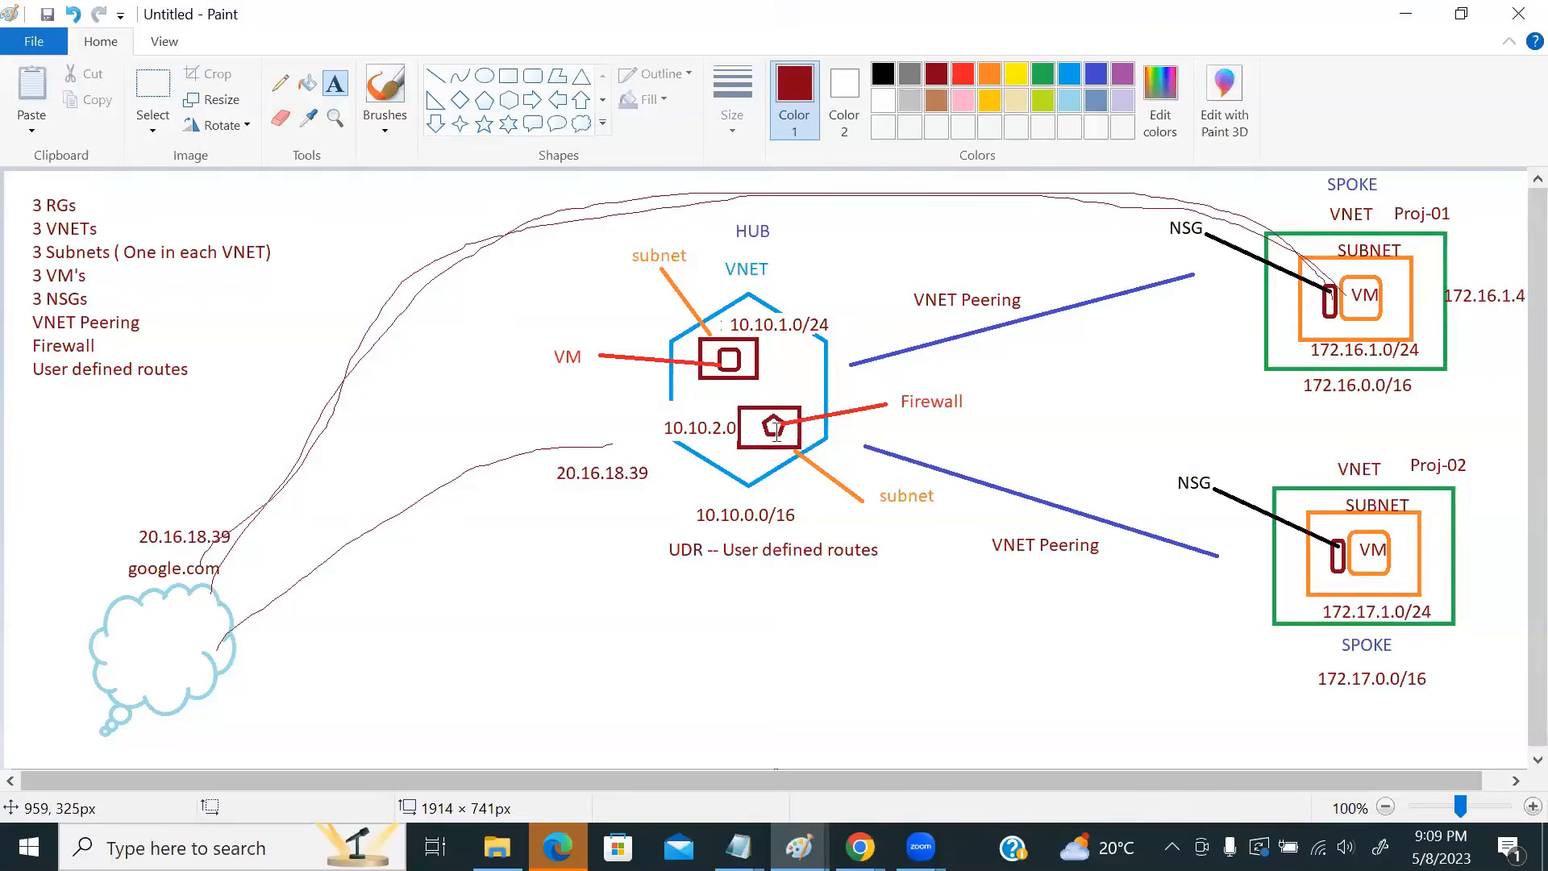
key(alt+Tab)
key(alt+Tab)
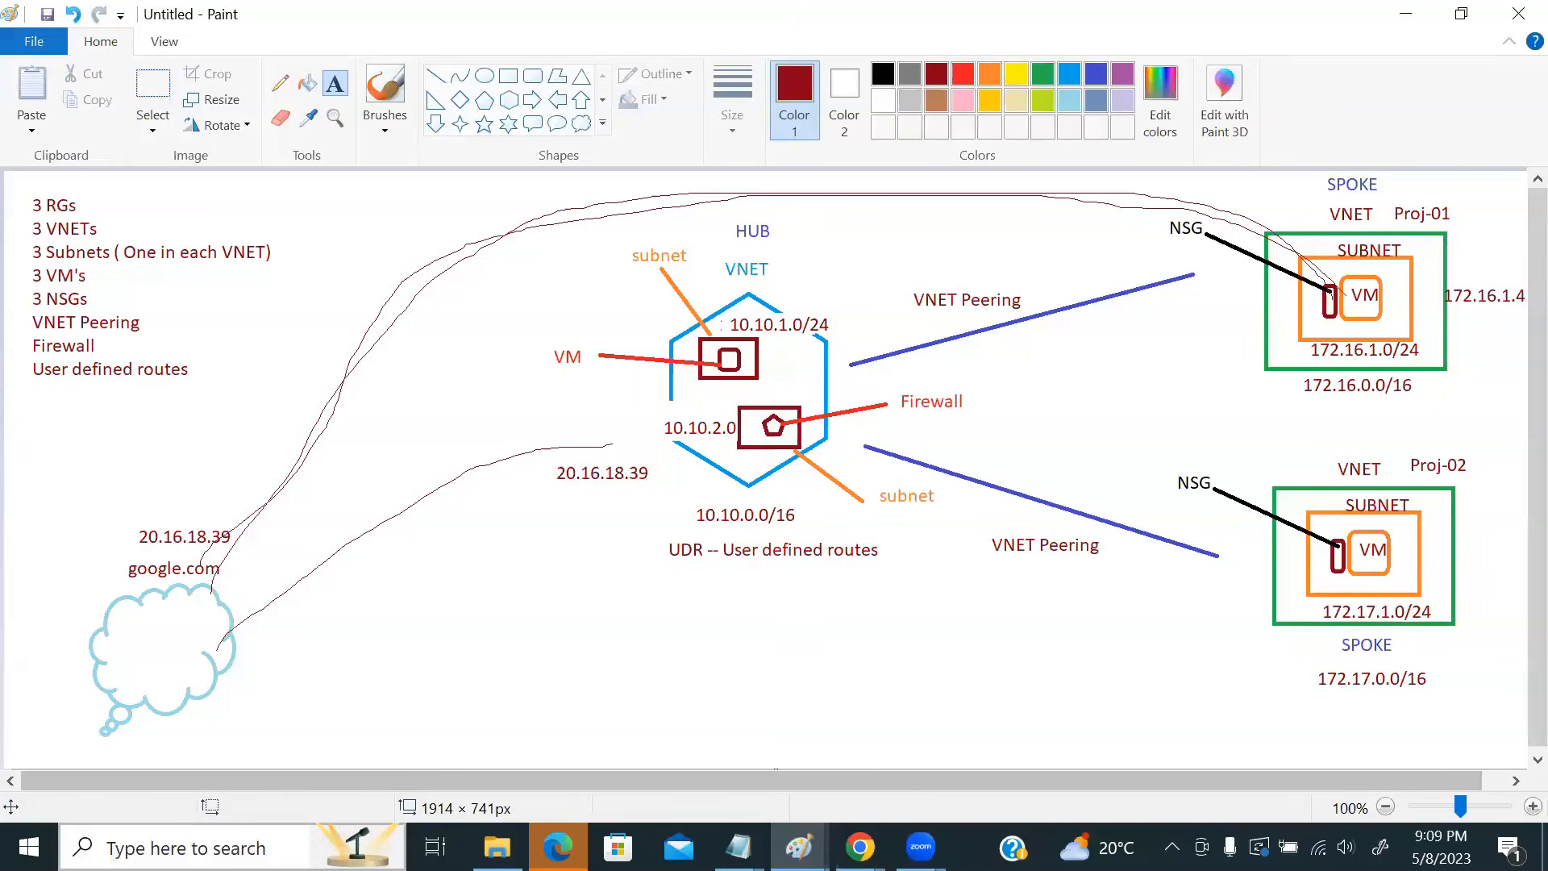
click(193, 834)
text(n)
key(BackSpace)
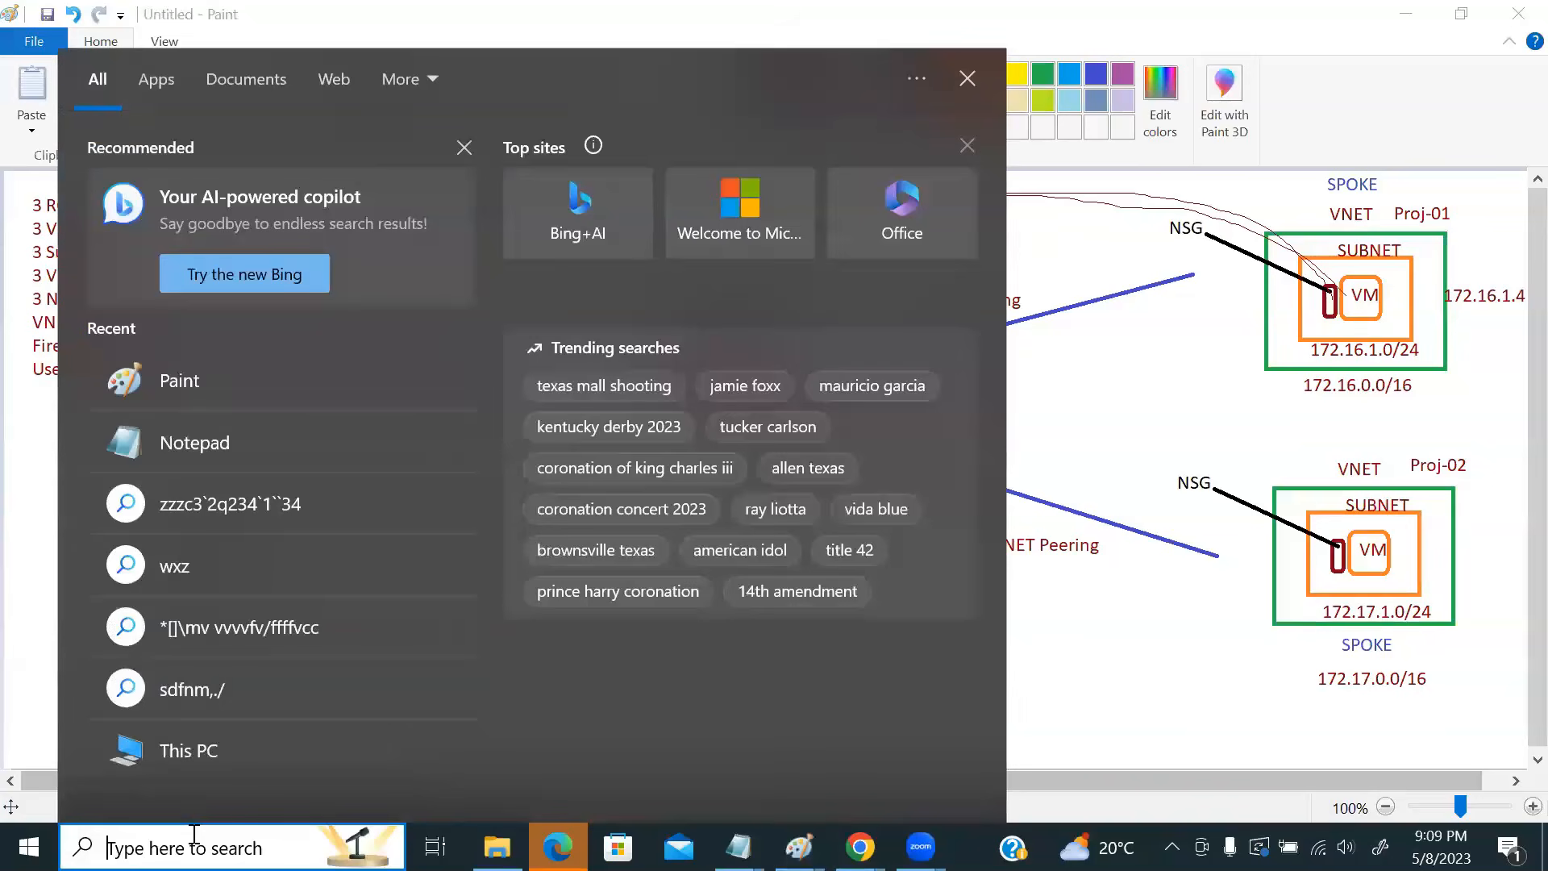
click(739, 847)
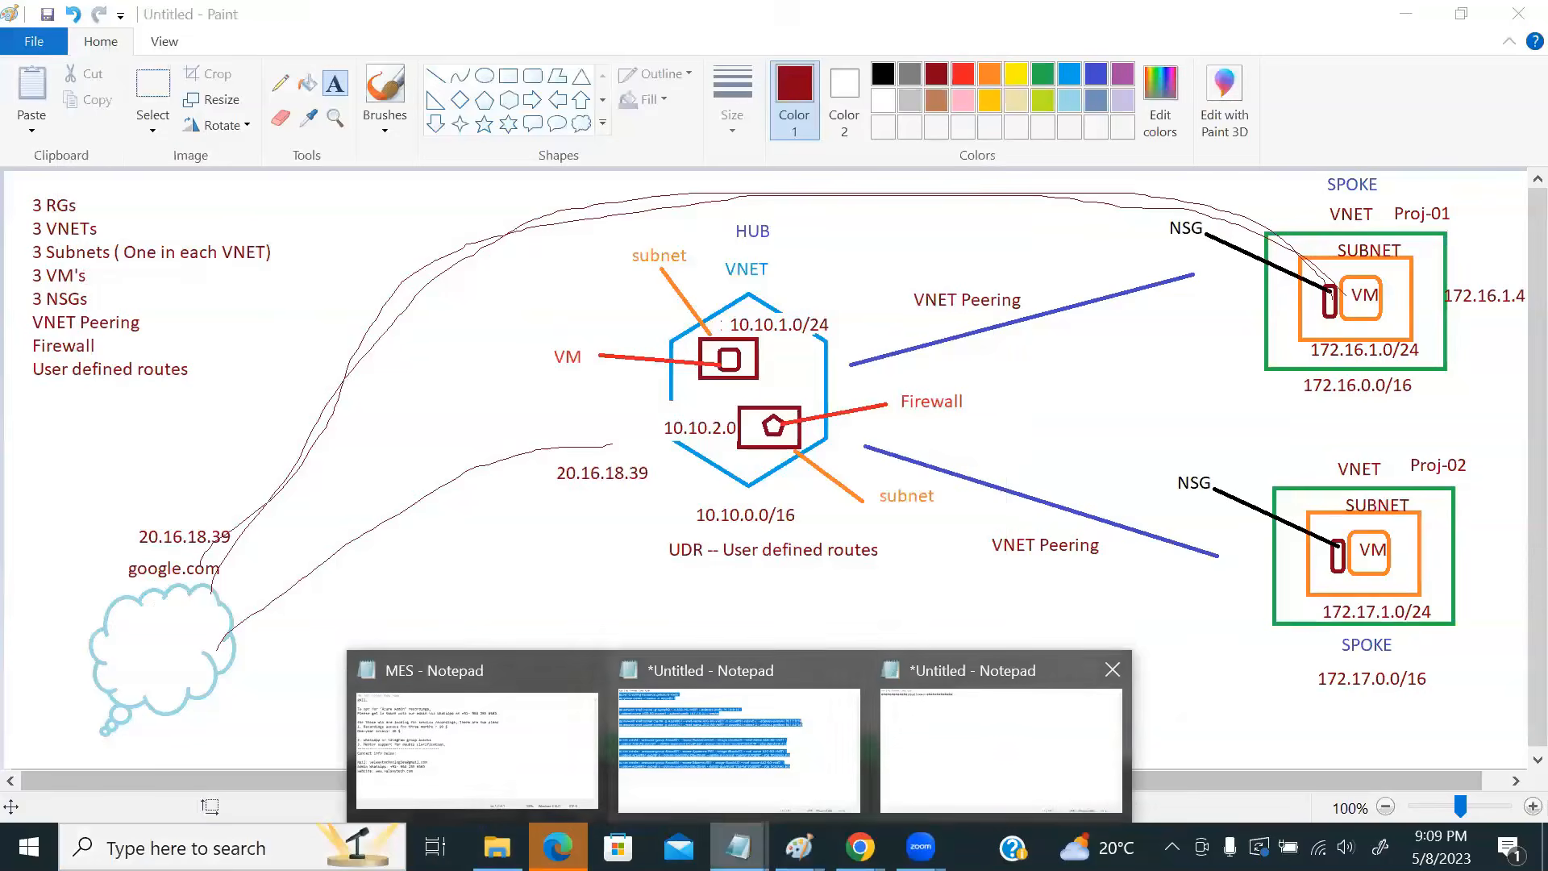
List Create RGs, Create VNETs & Subnets, Create NSGs, Peering through console, Create VMs with CLI.
click(1000, 746)
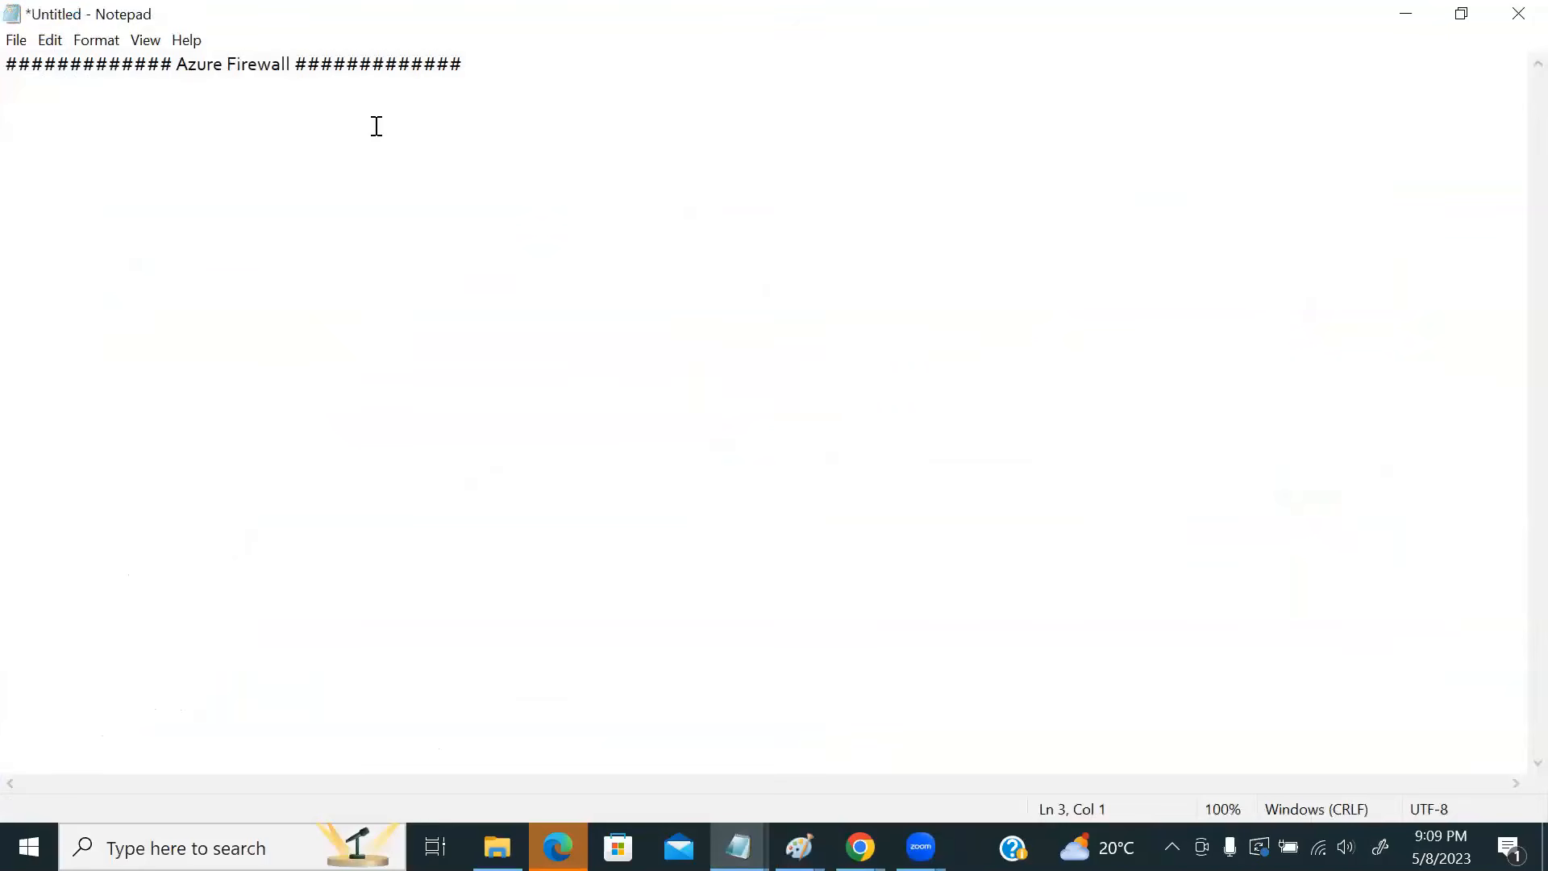
text(Crea)
text(te RGs)
text(Create)
key(BackSpace)
key(BackSpace)
text(te VNETs & Au)
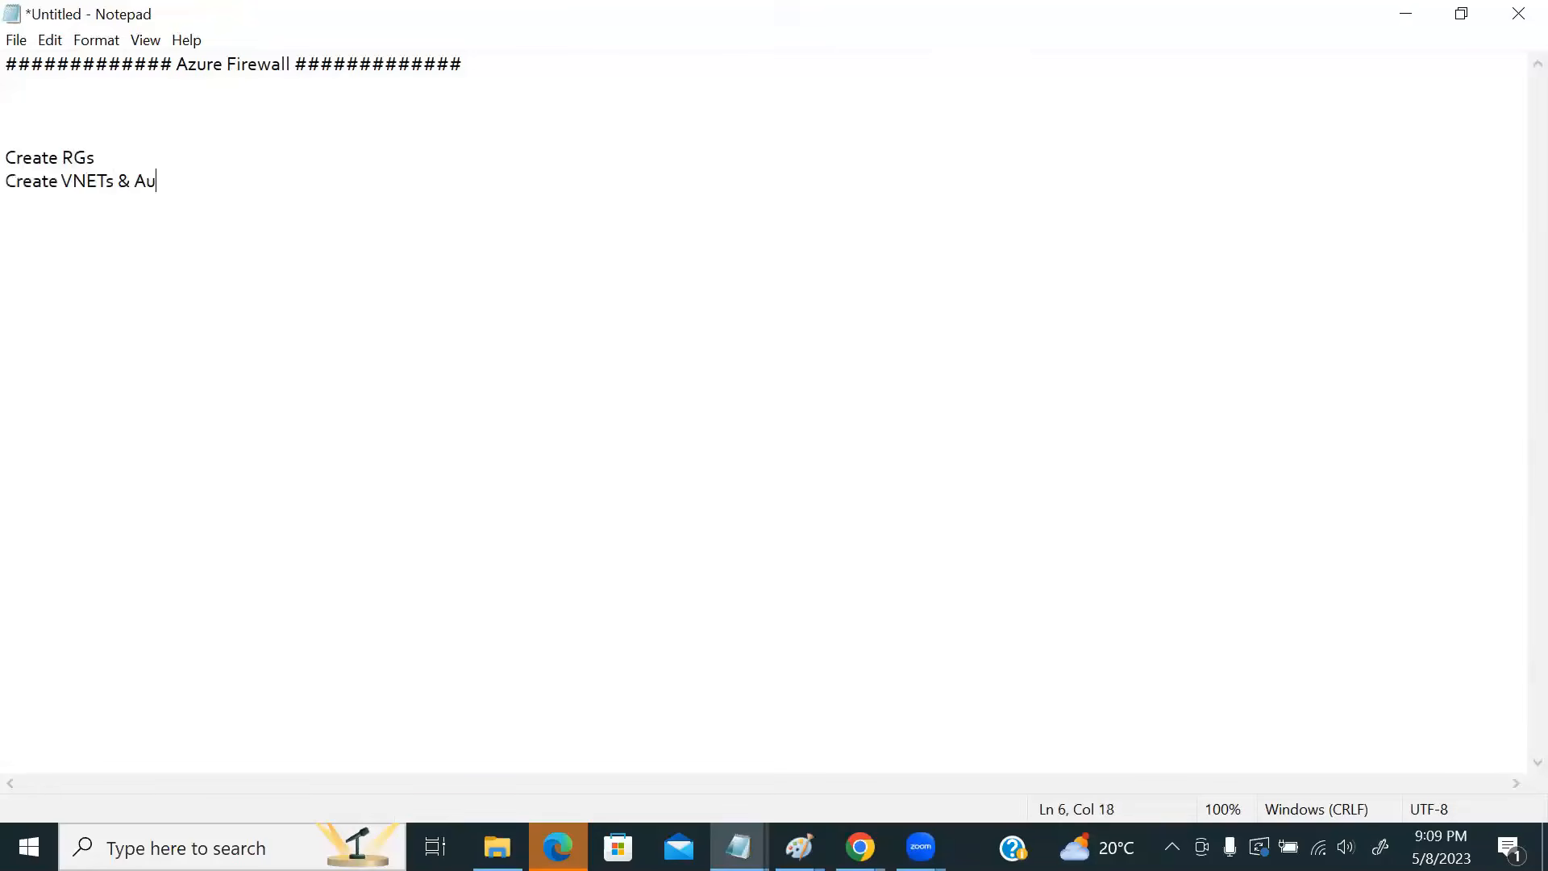
key(BackSpace)
text(Subnetreate)
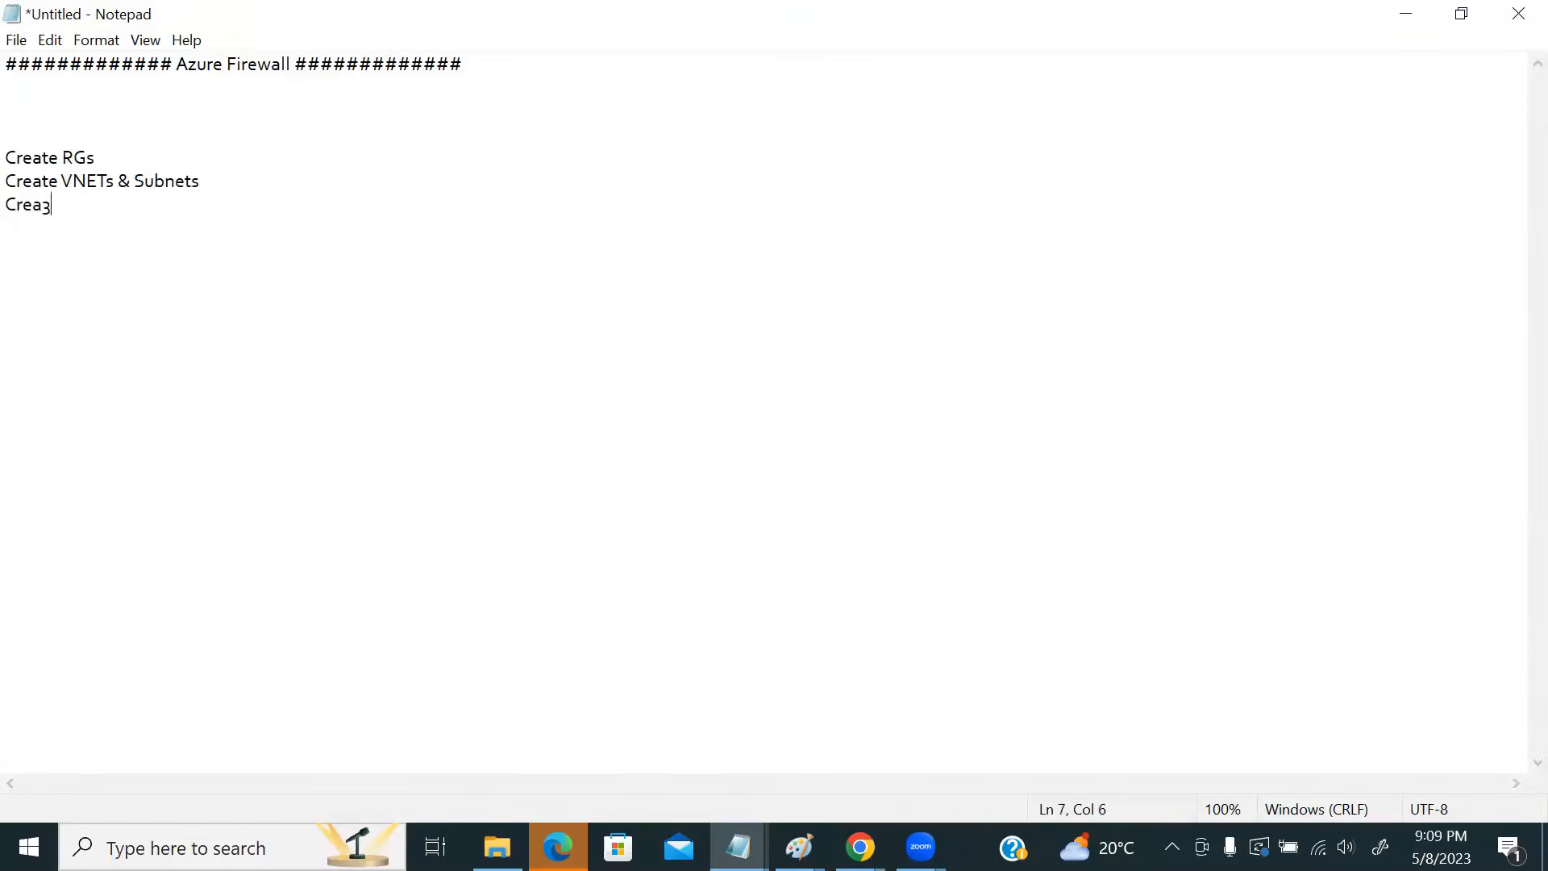
text( NSG)
text(eate)
text( Peerring)
key(BackSpace)
key(BackSpace)
key(BackSpace)
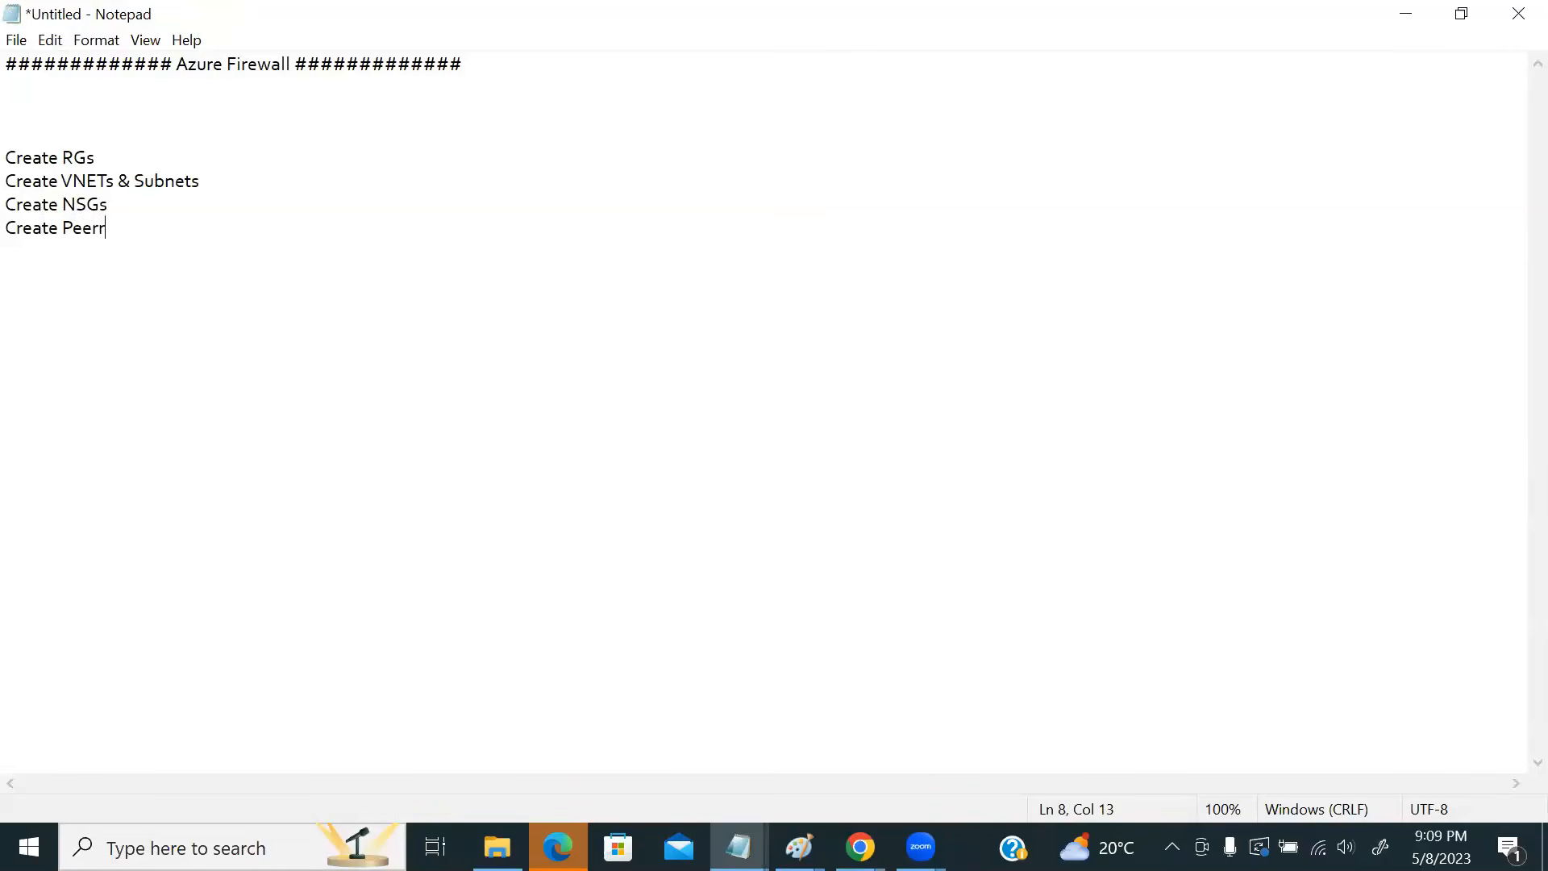
key(BackSpace)
key(BackSpace)
key(BackSpace)
text(ing through console)
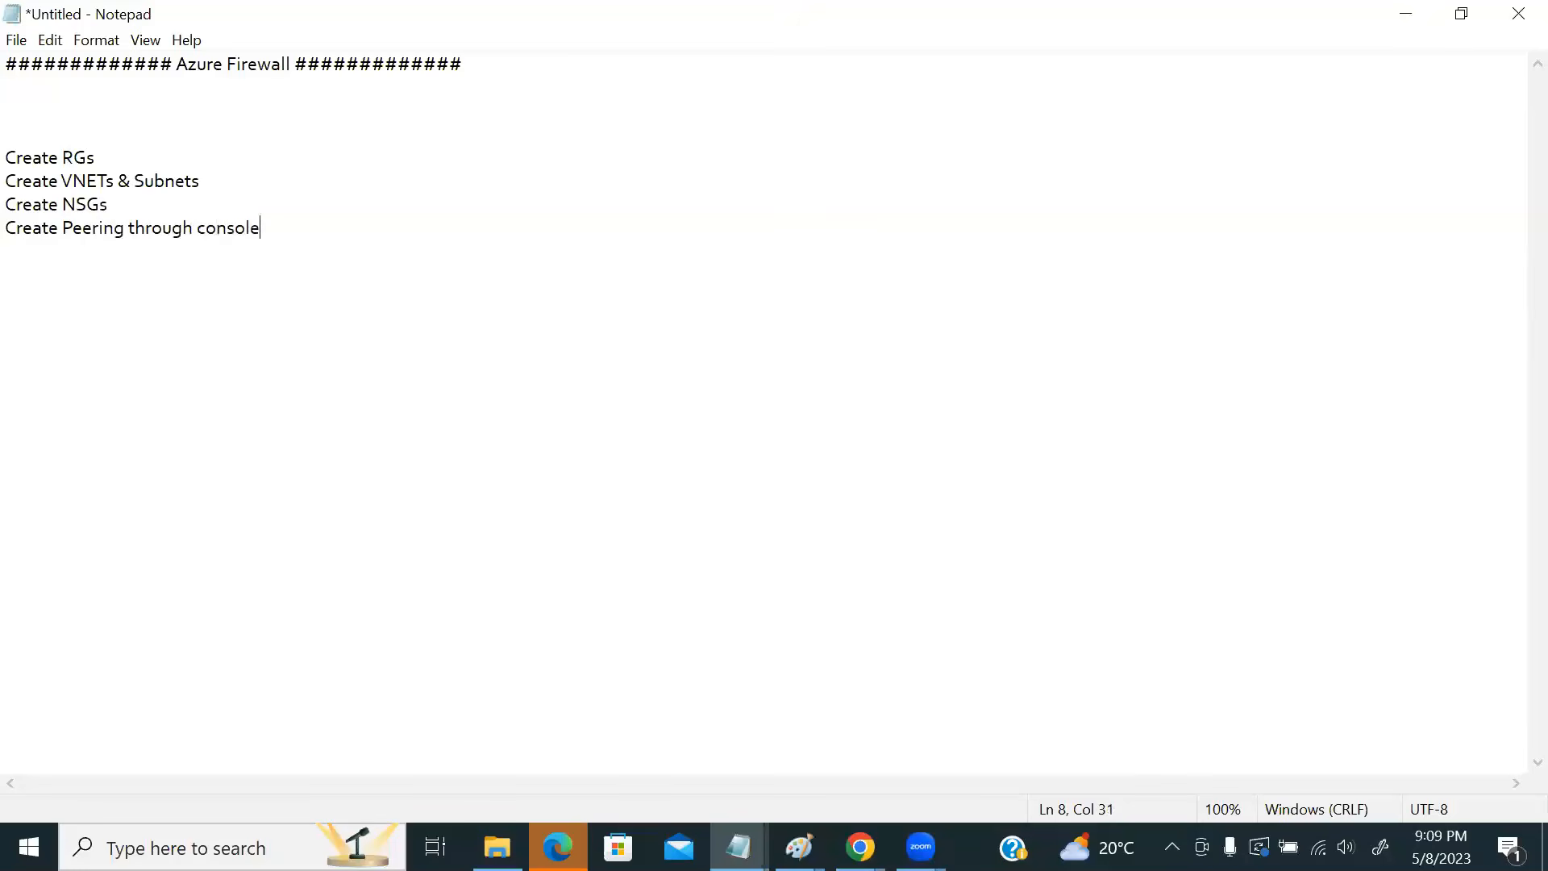
text(Create)
text( VM)
text(s with co)
text(CLI)
key(Return)
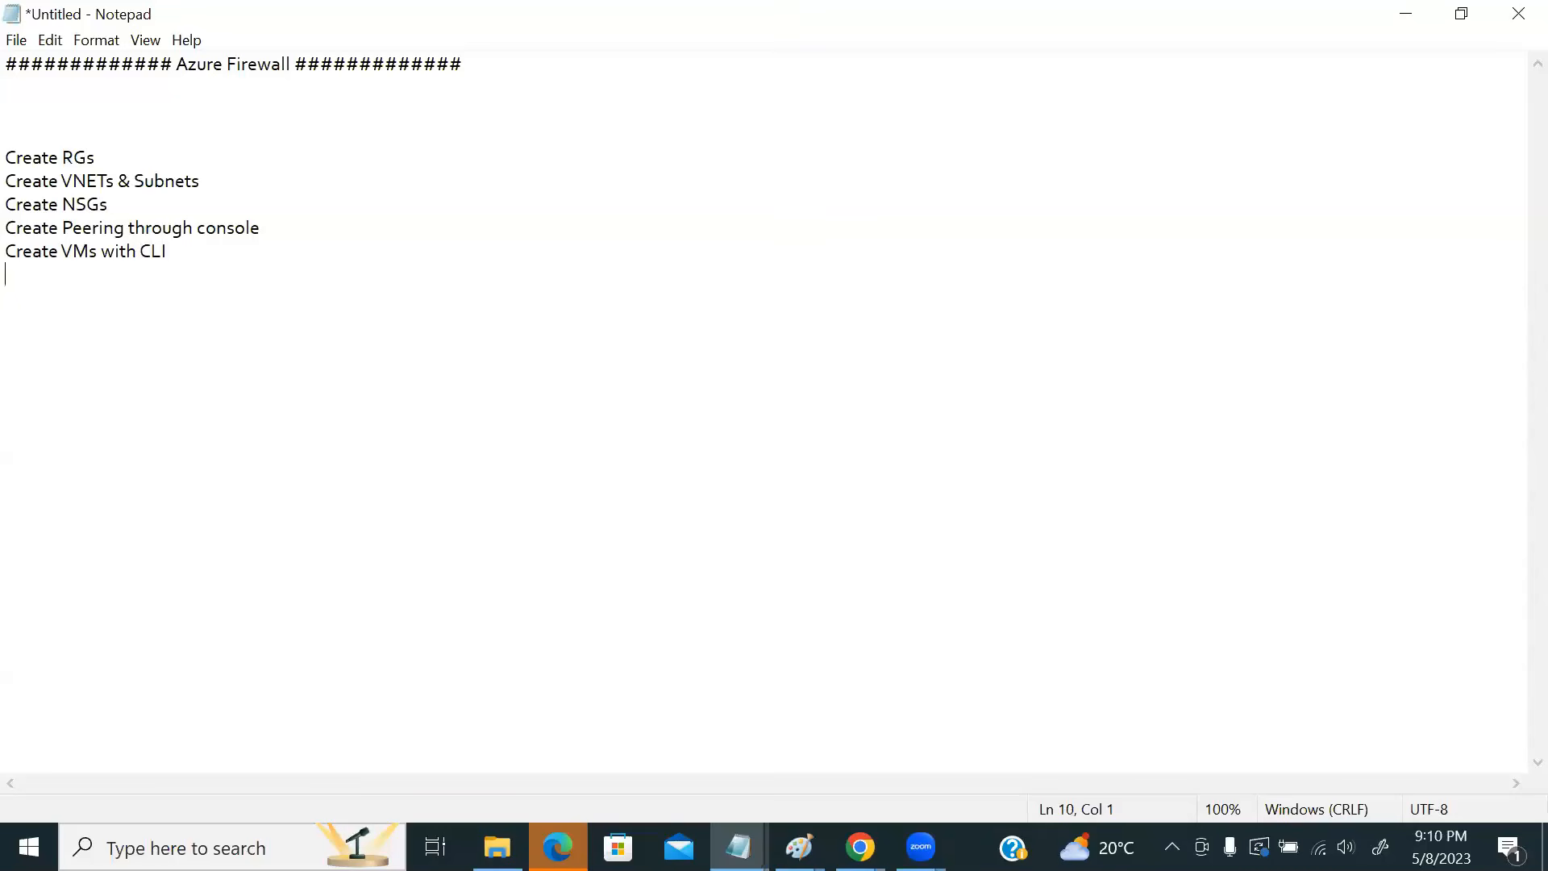
Add firewall, user defined routes, Proj01/Proj02 route association and VM internet-check lines, then minimize.
text(Create Firewall )
text(Create)
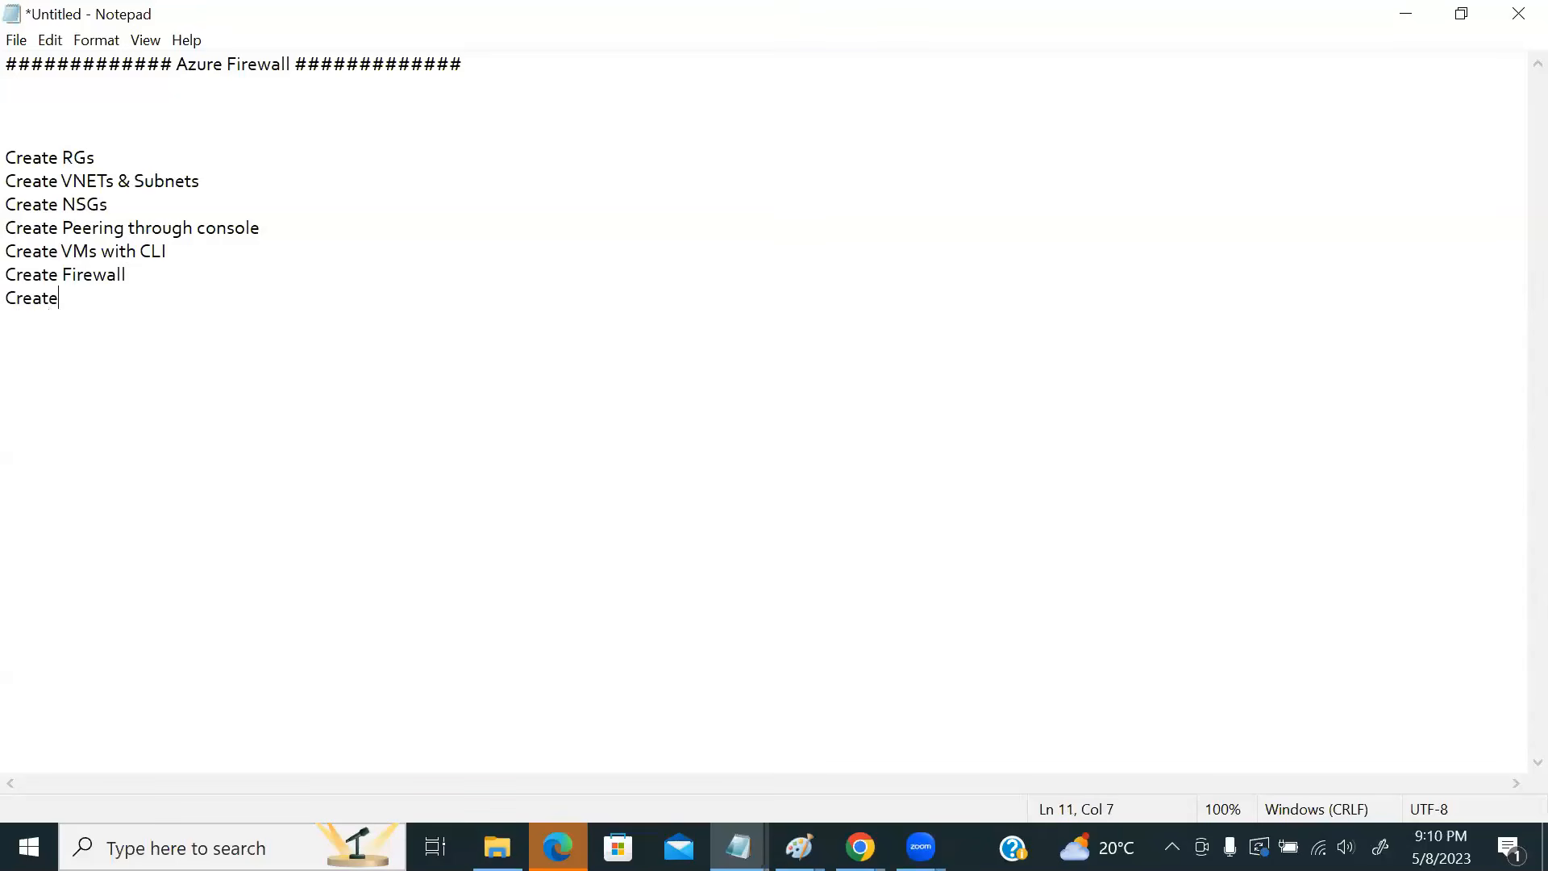
text( U)
text(ser defined routes)
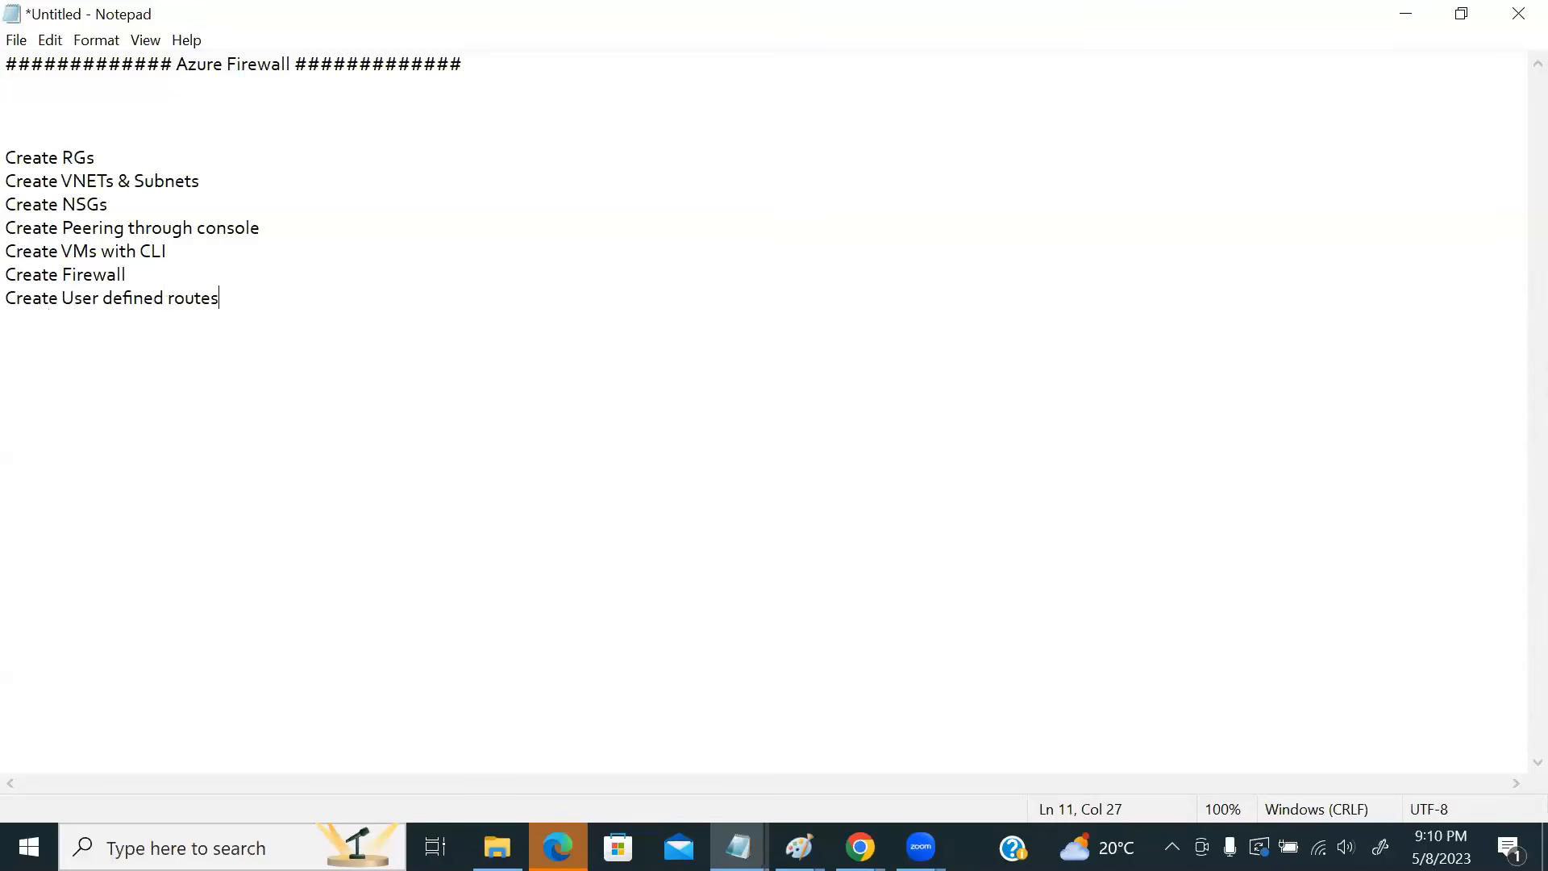
text(ociate Routes to )
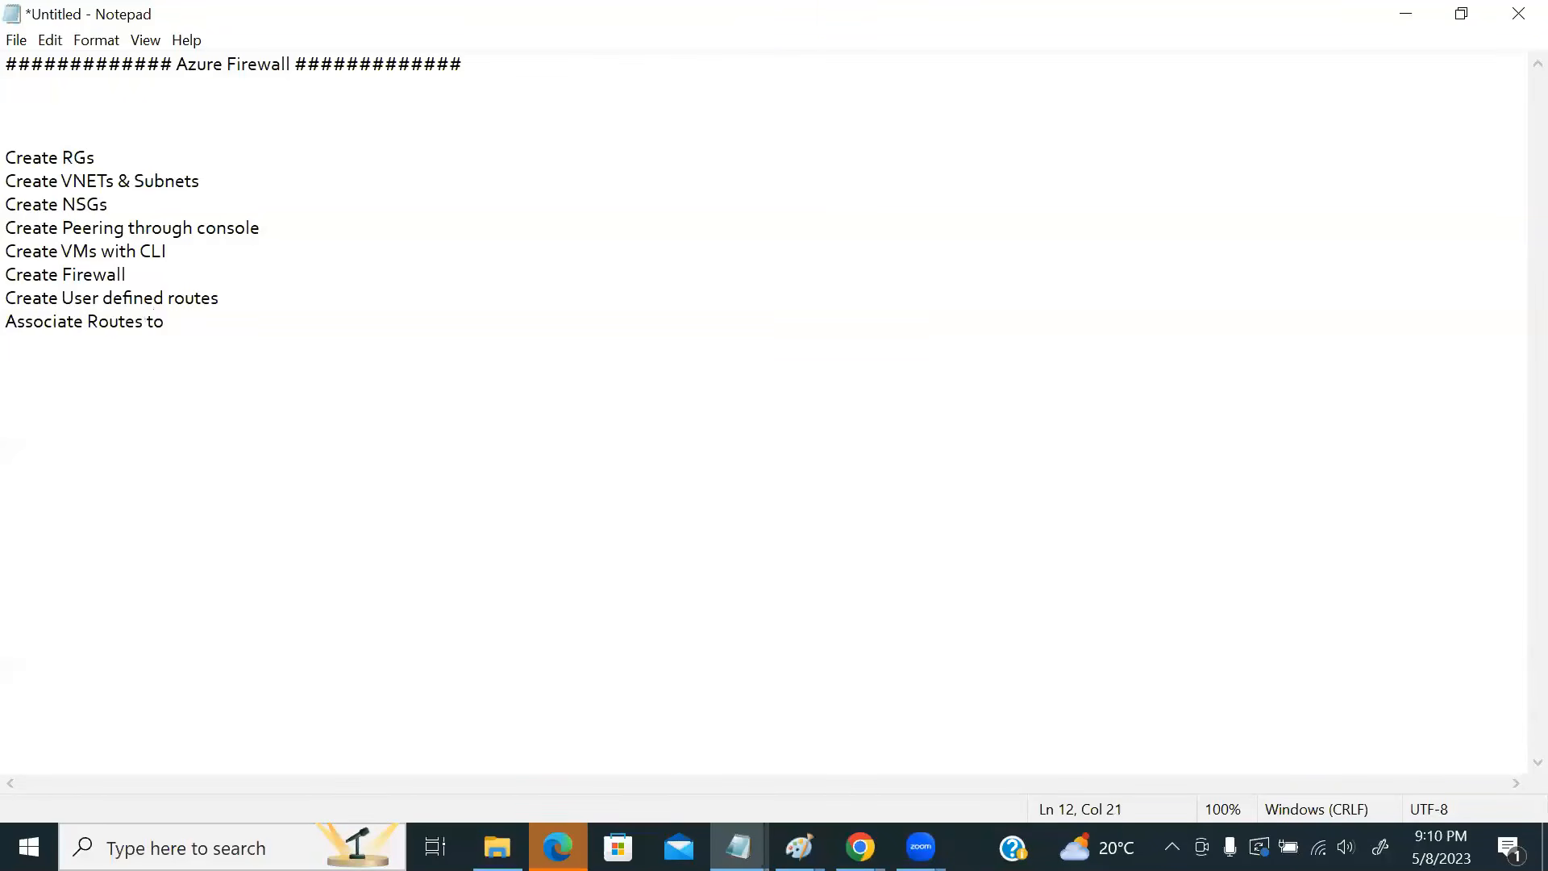
text(Pro)
text(j01)
text(01 & P)
text(rojo2 subnets)
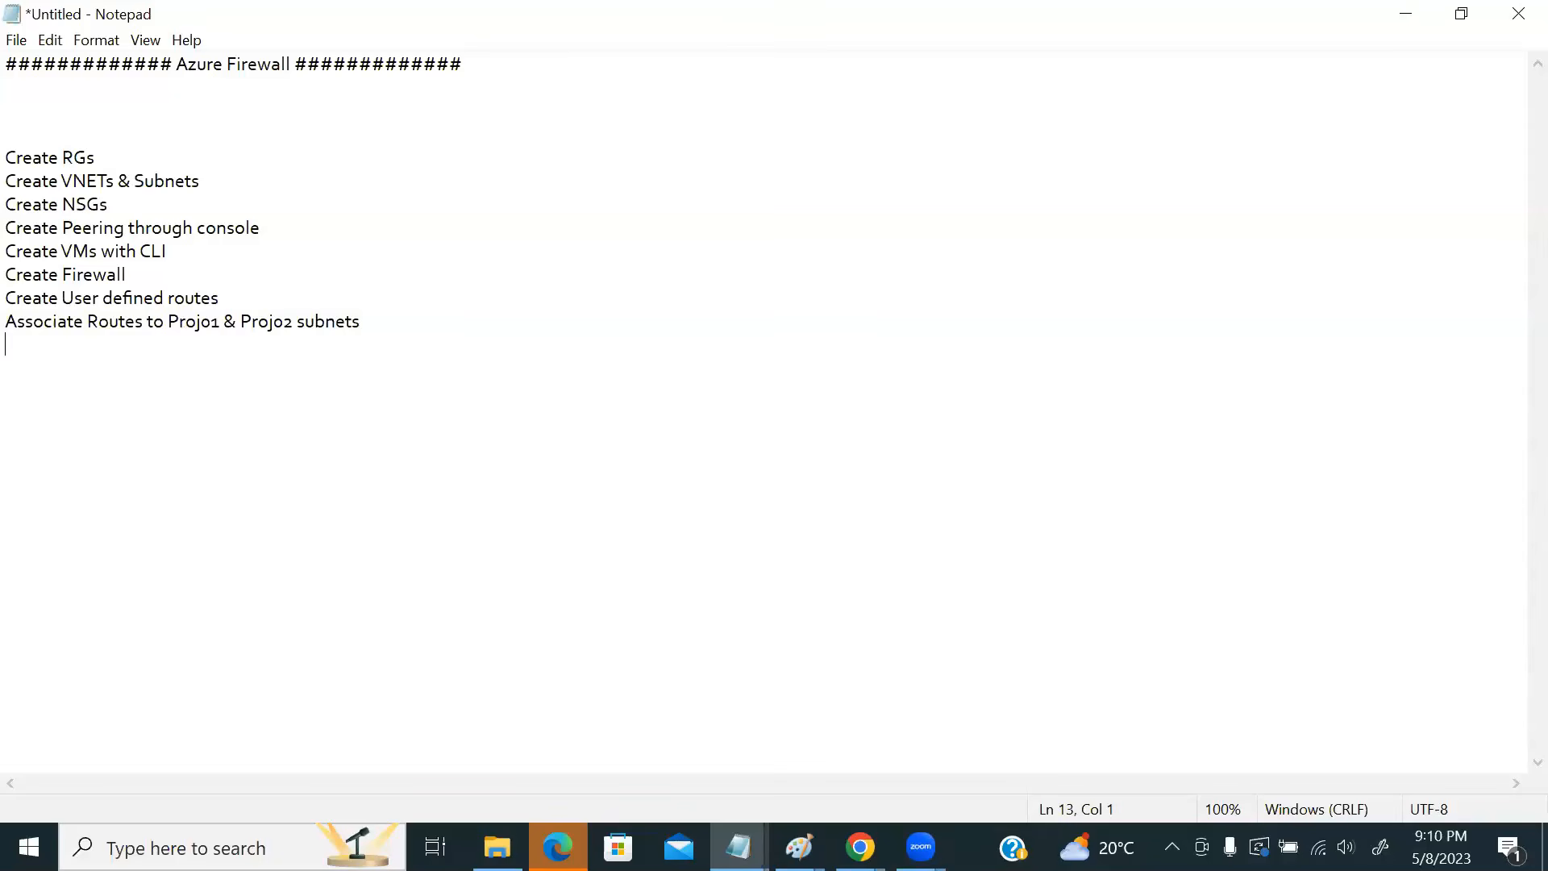
key(alt+Tab)
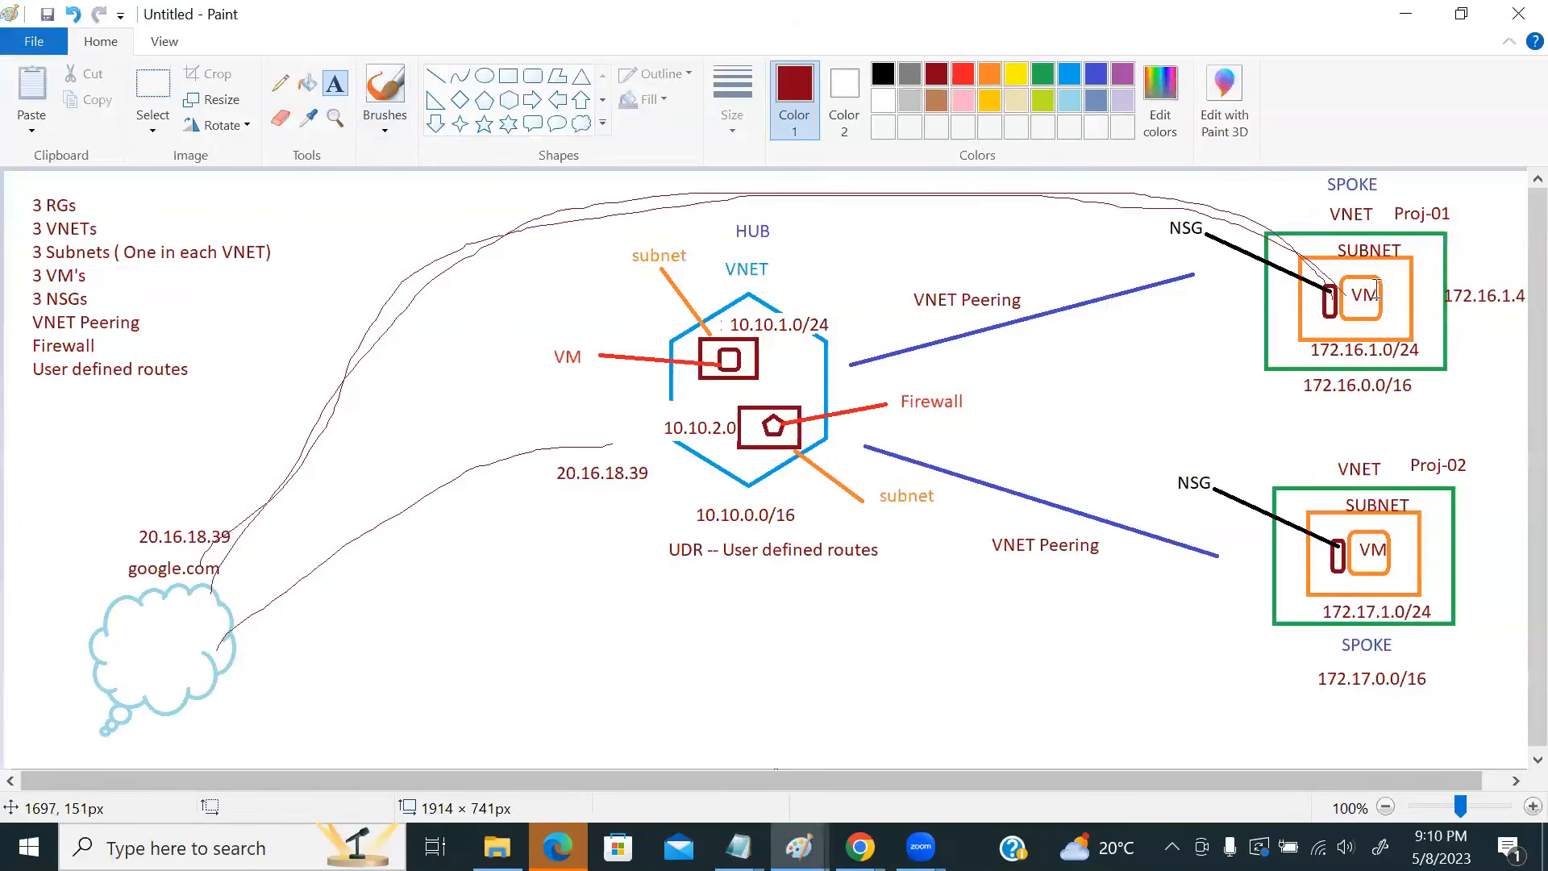
key(alt+Tab)
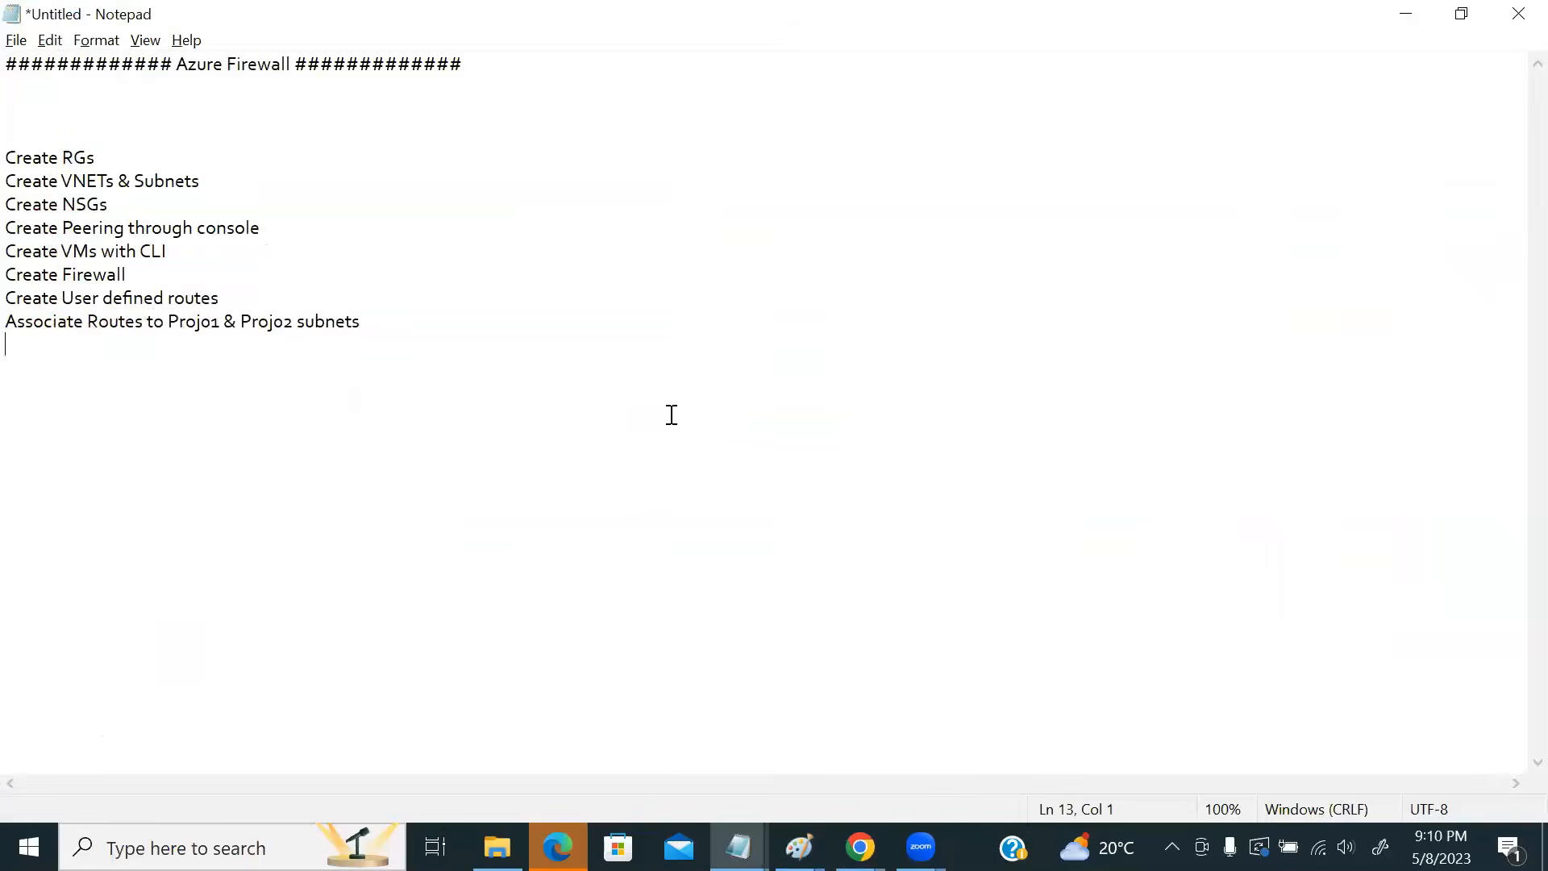
text(Login to VMs and check the internet access)
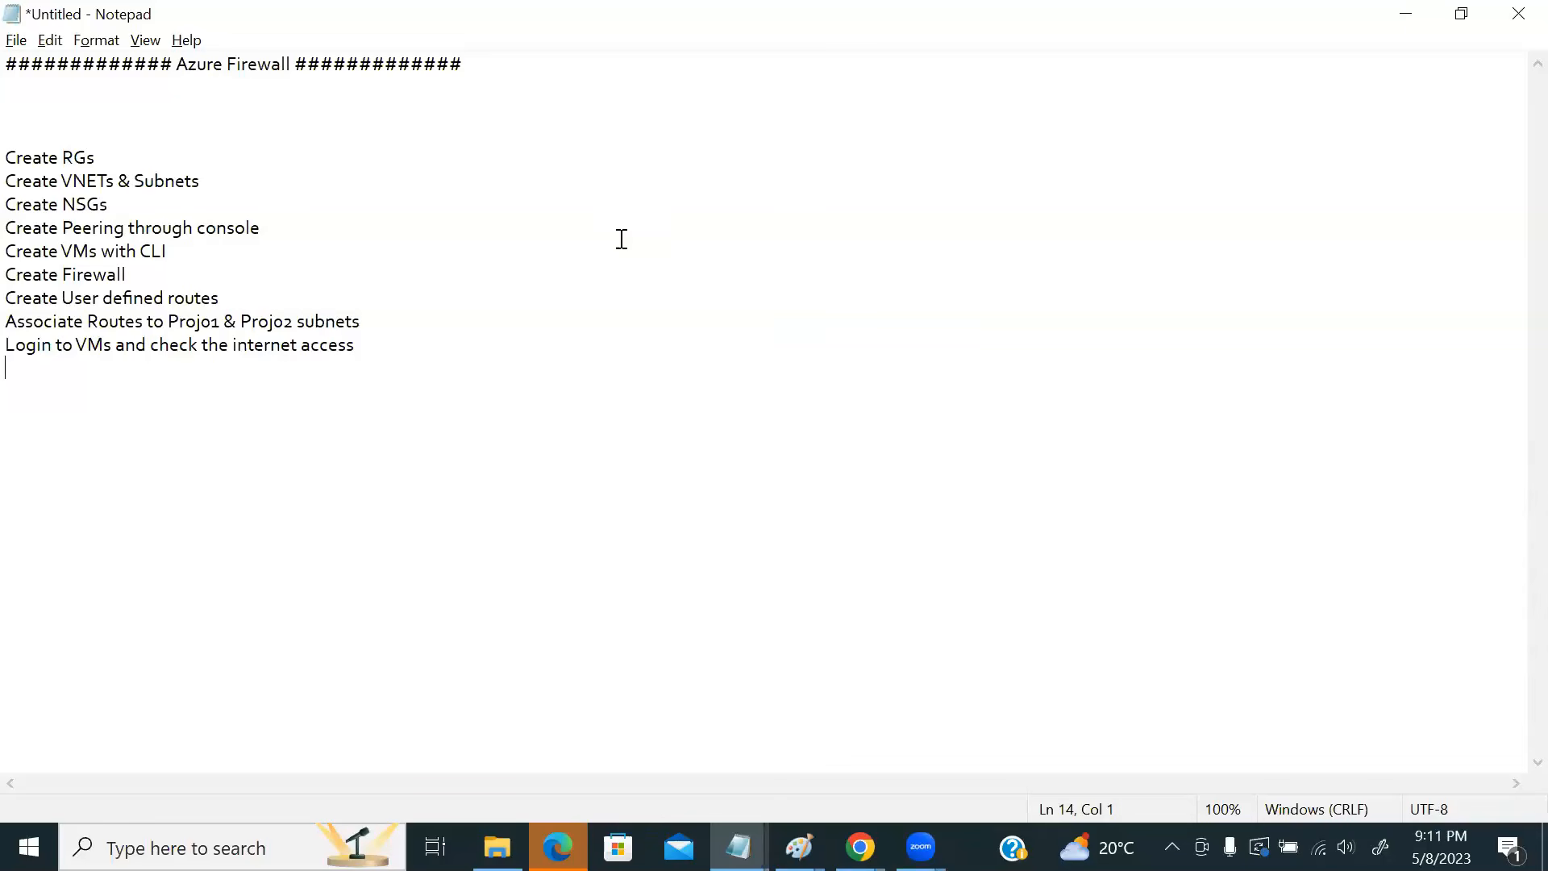
click(1410, 21)
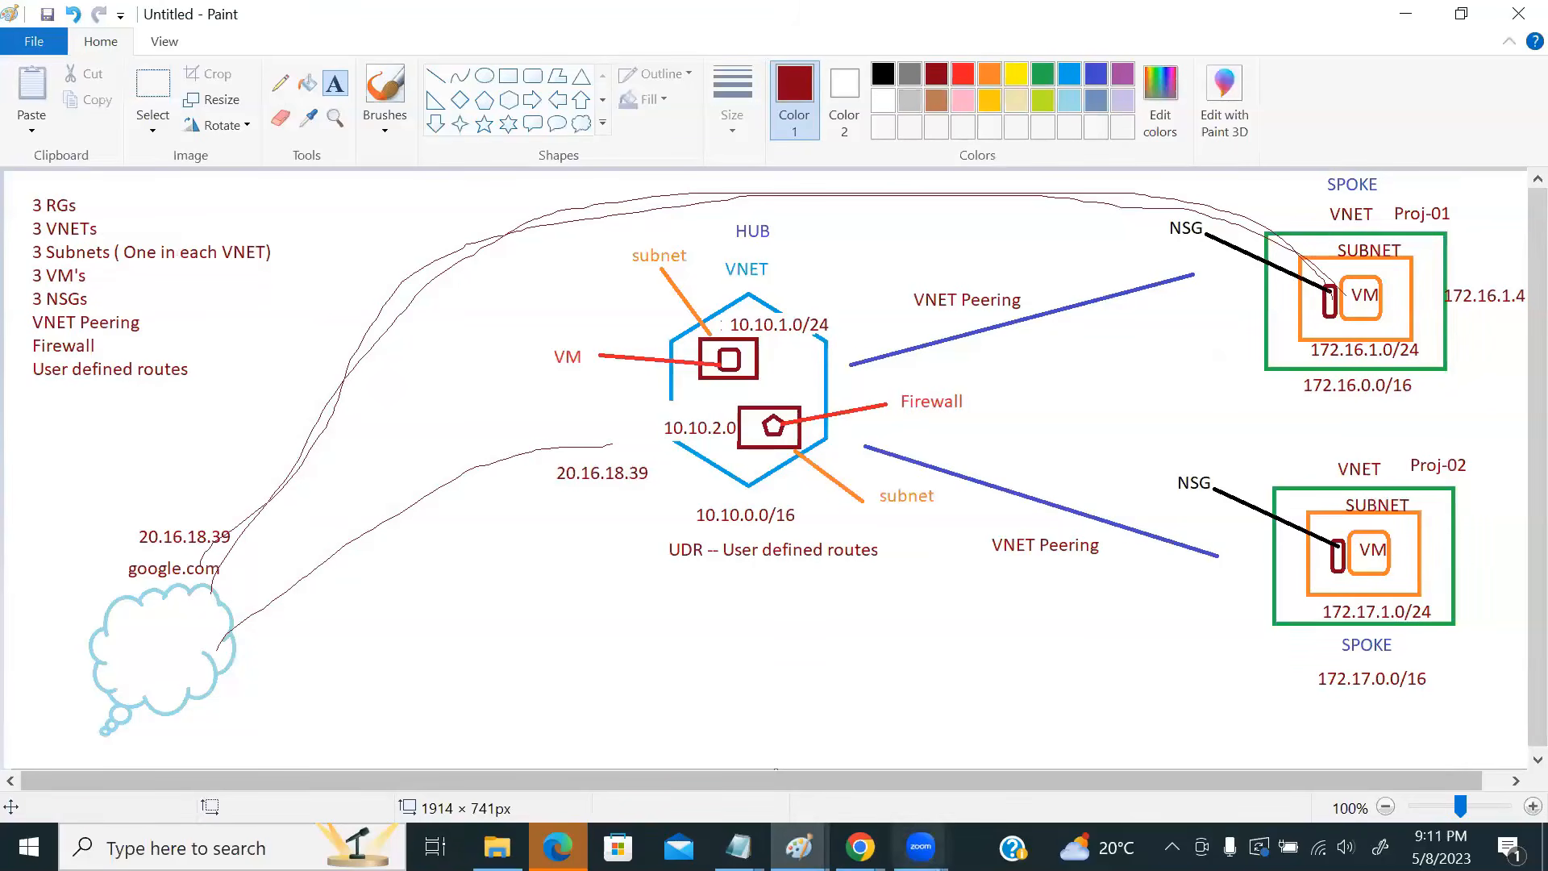
Sign in to portal.azure.com in a new Chrome tab, requesting an emailed verification code.
mouse_move(860, 846)
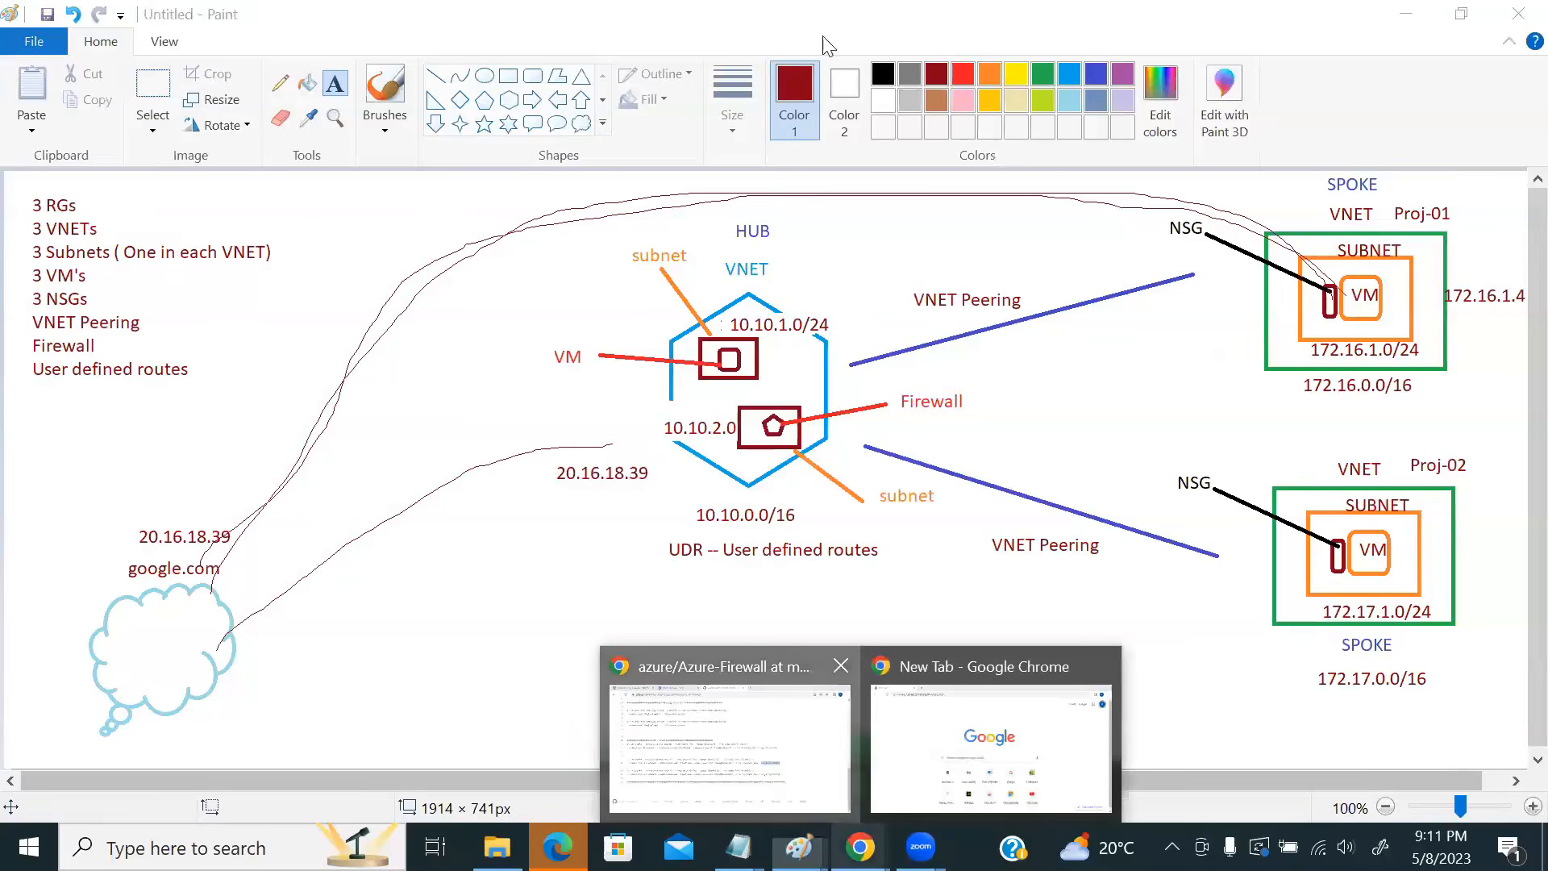
click(725, 766)
click(905, 20)
text(port)
key(Return)
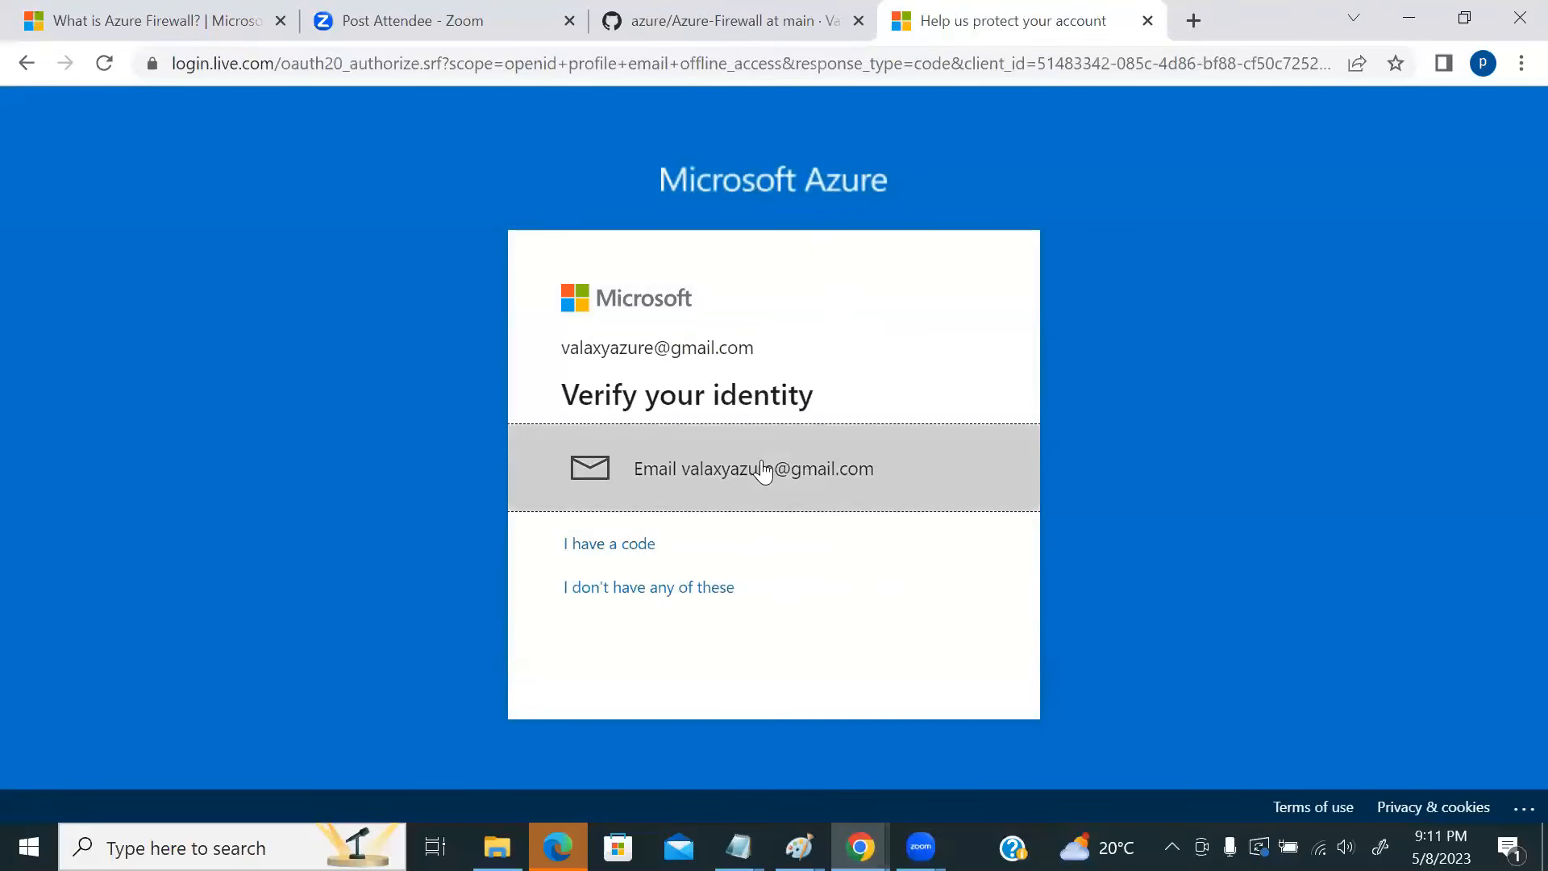
click(756, 448)
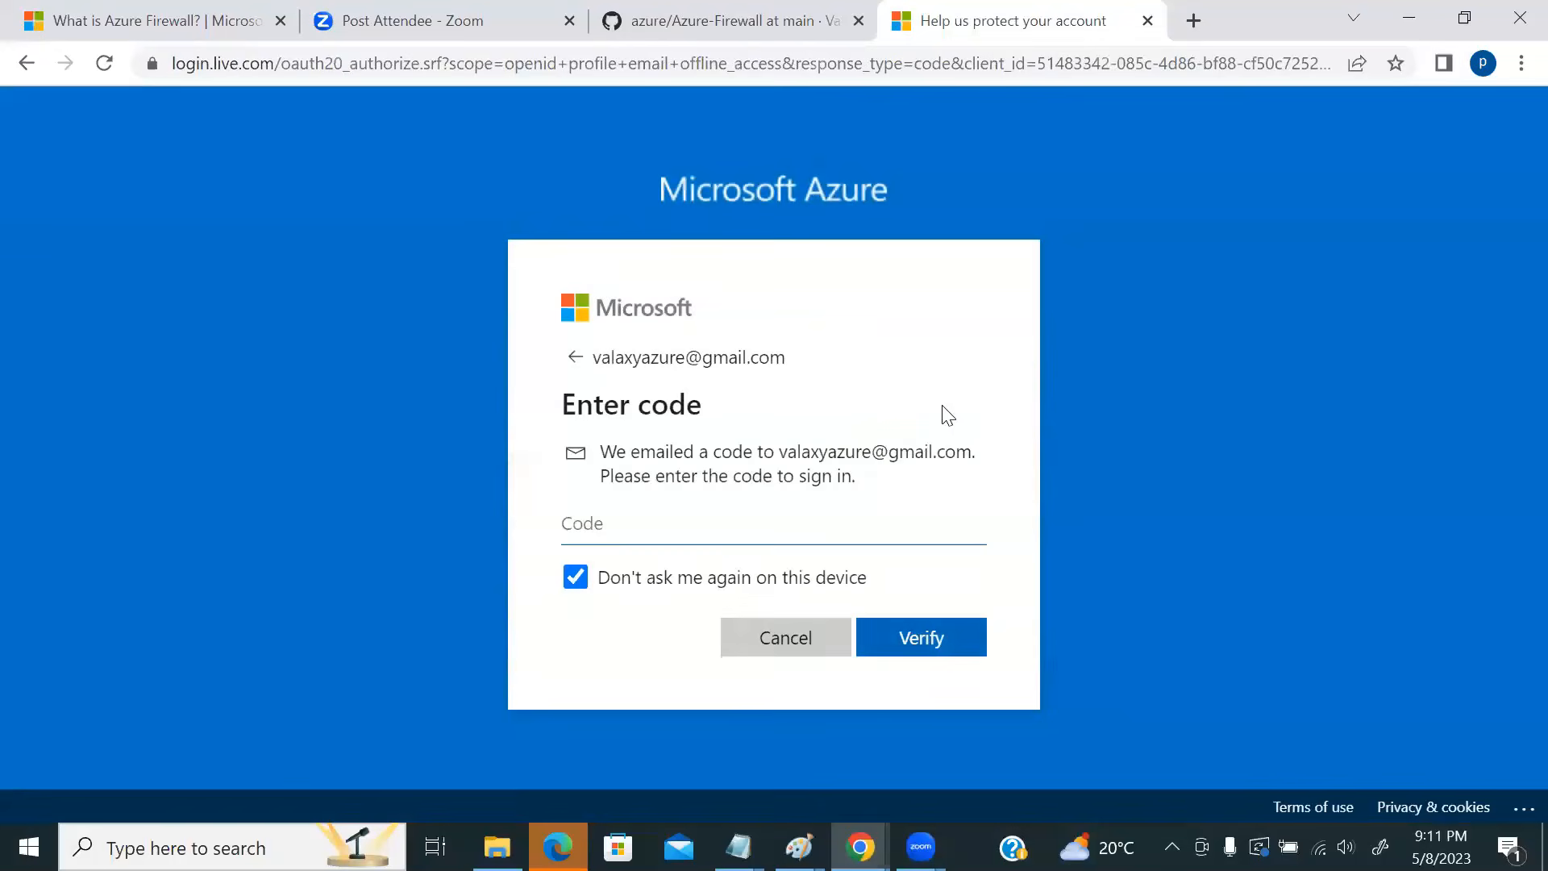
Load gmail.com in another new tab.
click(1193, 23)
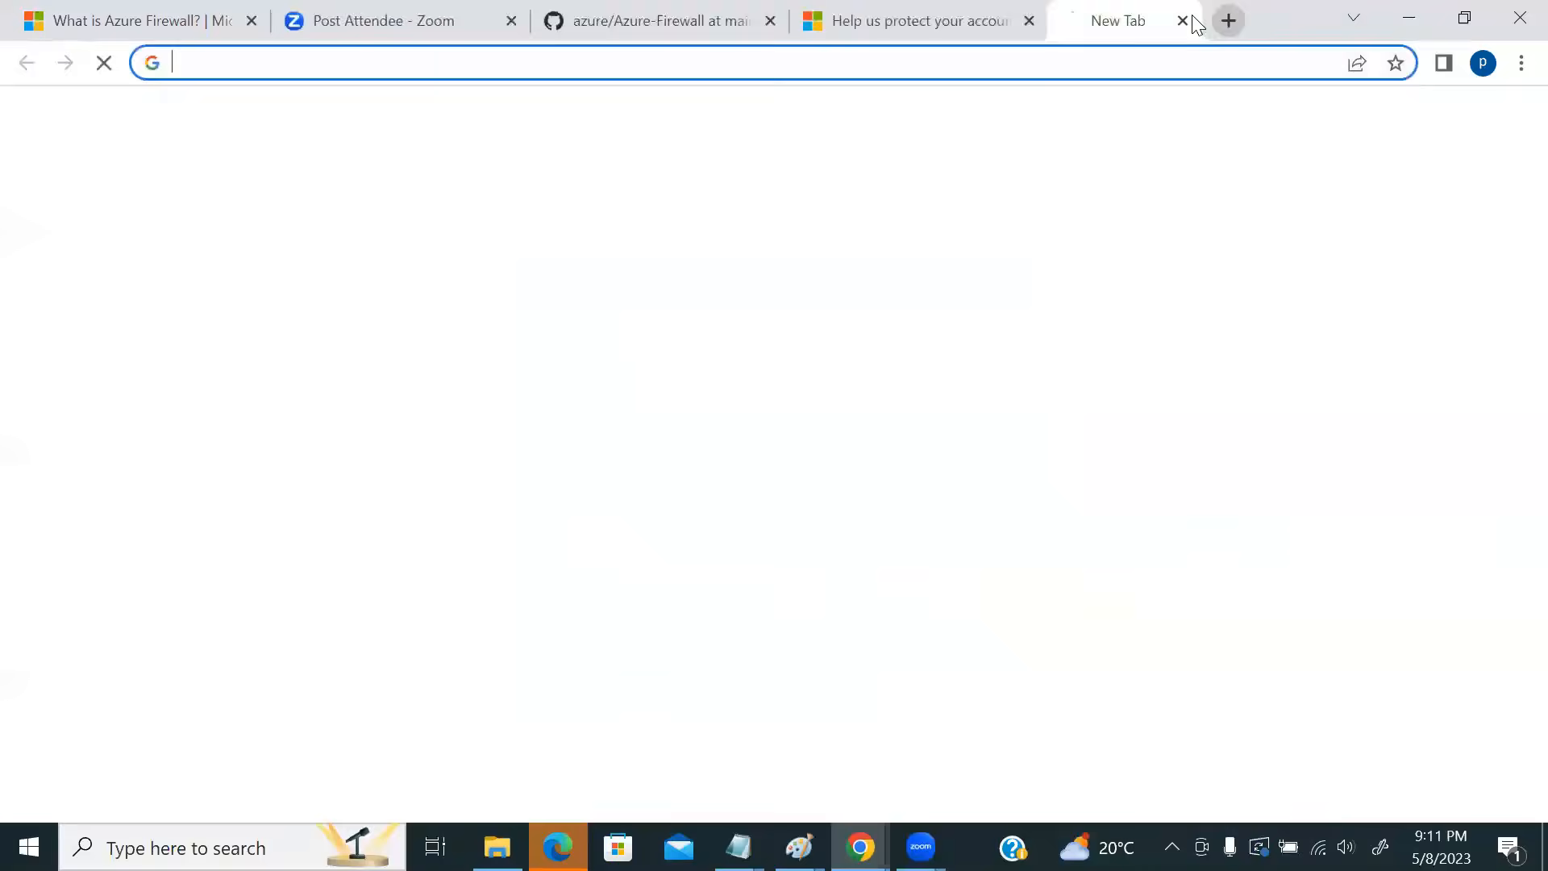
text(gmail.com)
key(Return)
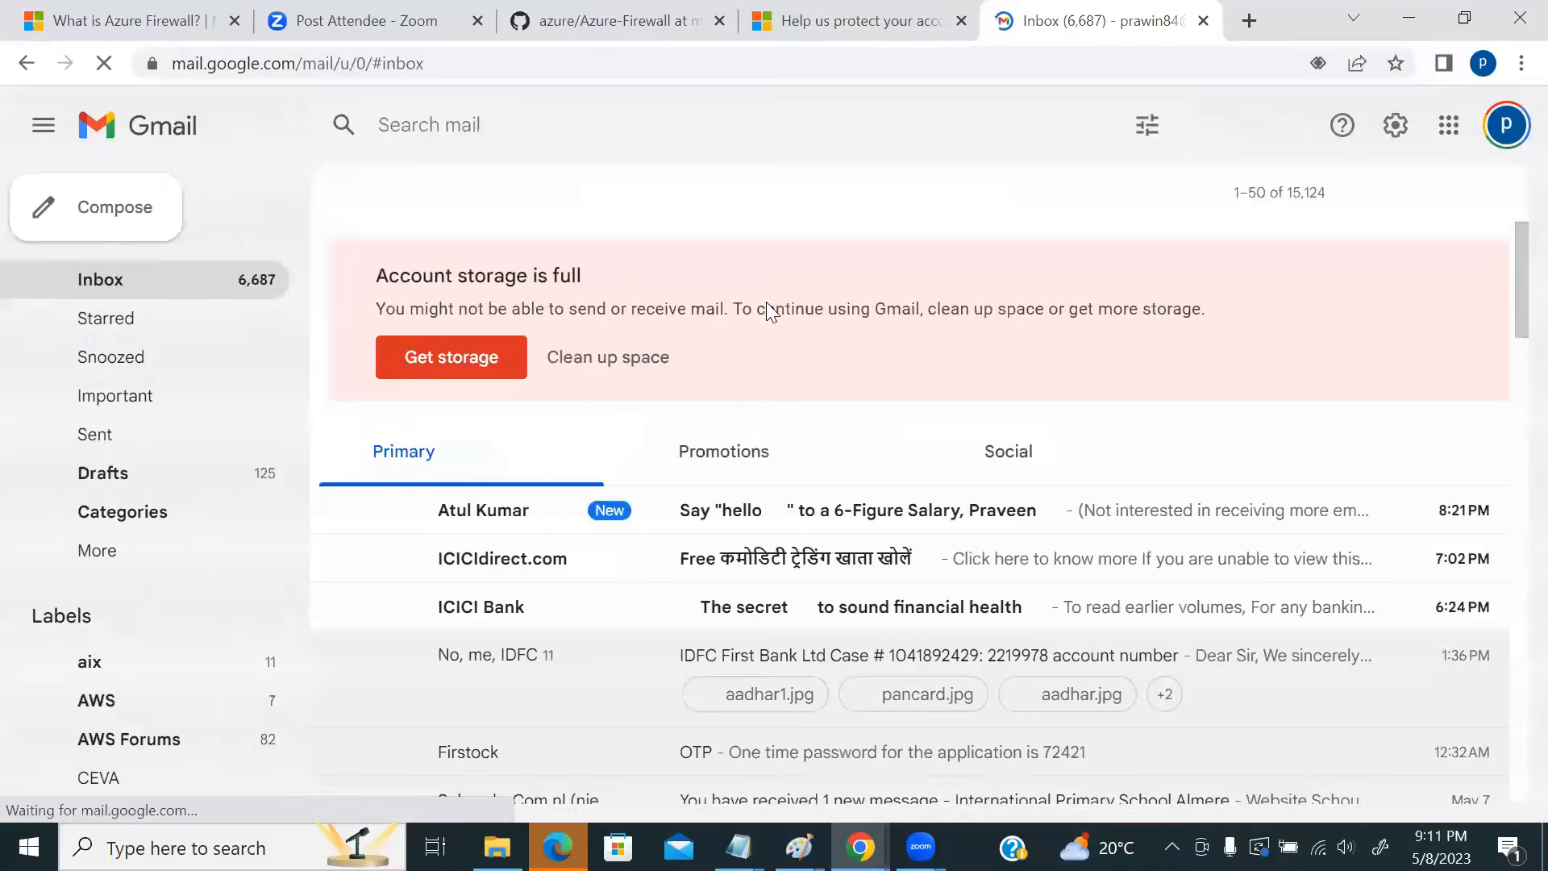
Switch Gmail accounts to find the inbox that receives the Microsoft code.
click(1514, 123)
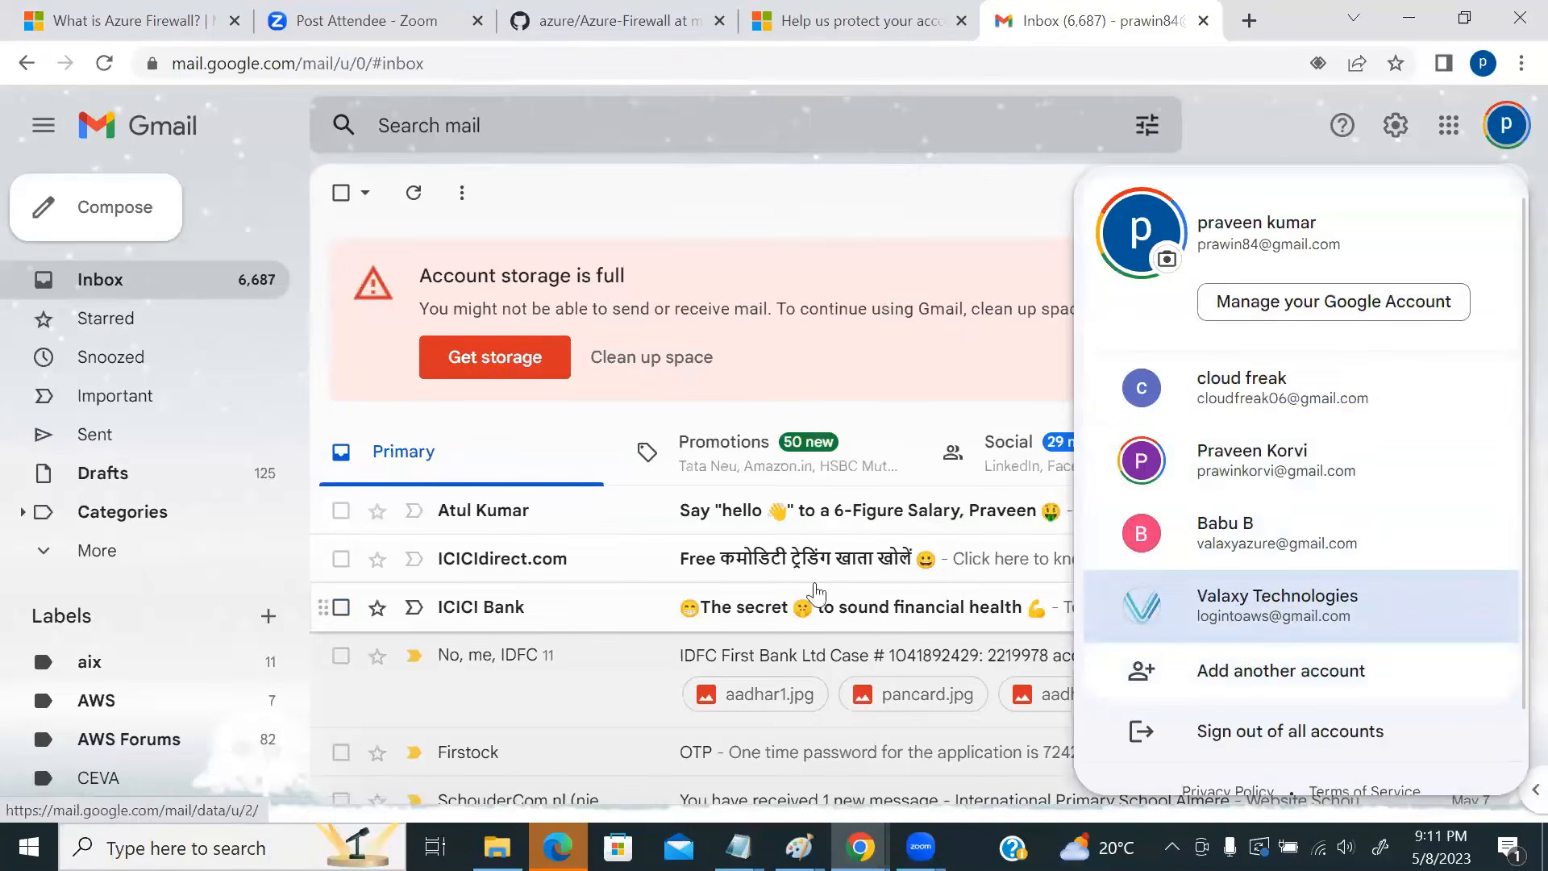
click(1214, 691)
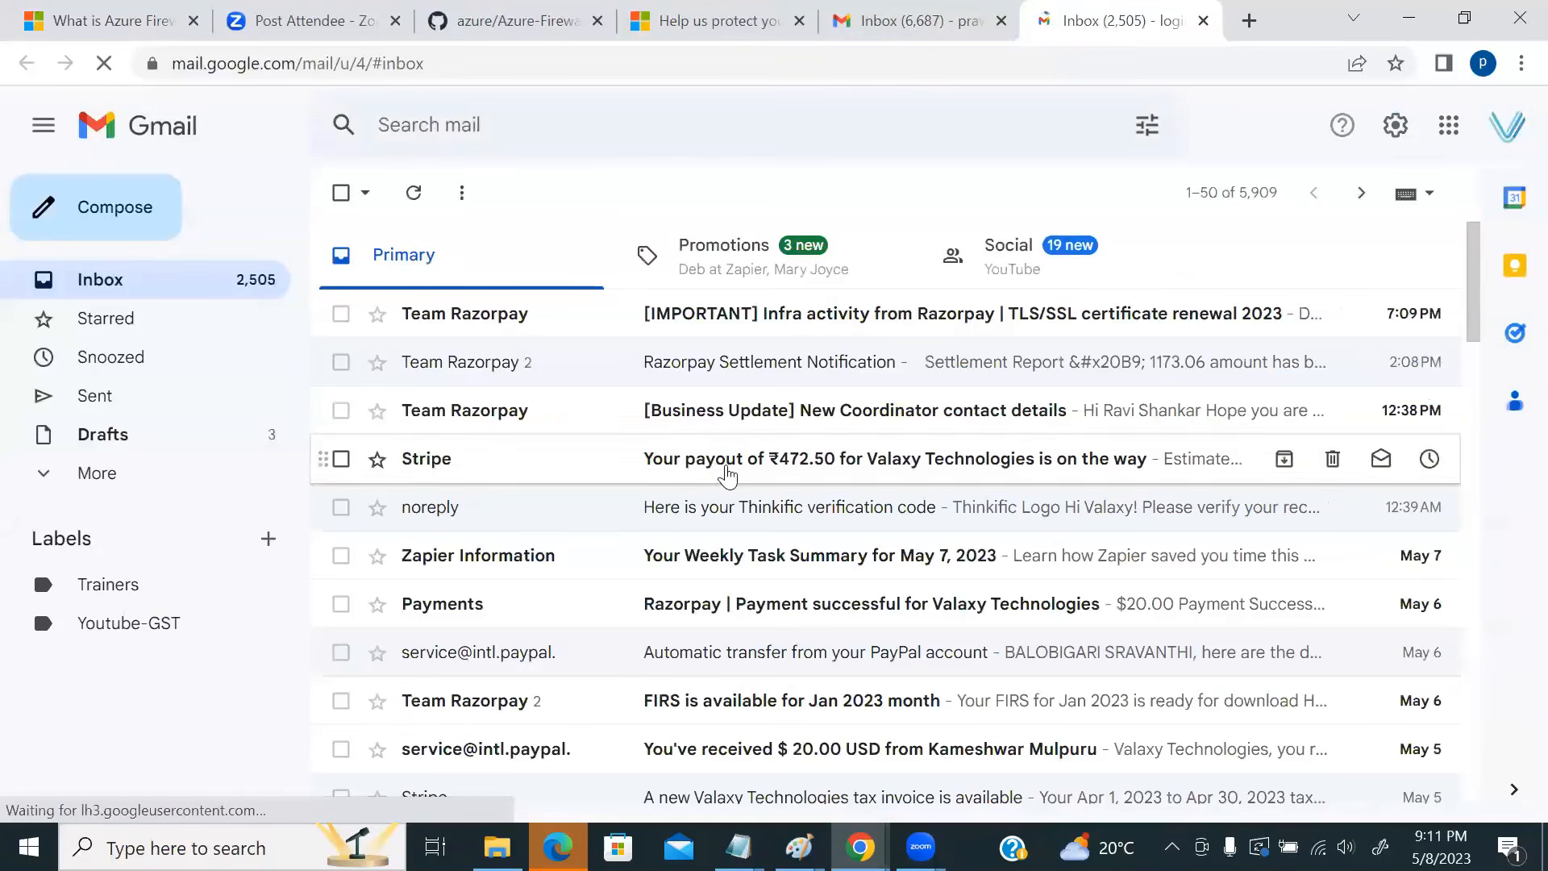
click(93, 278)
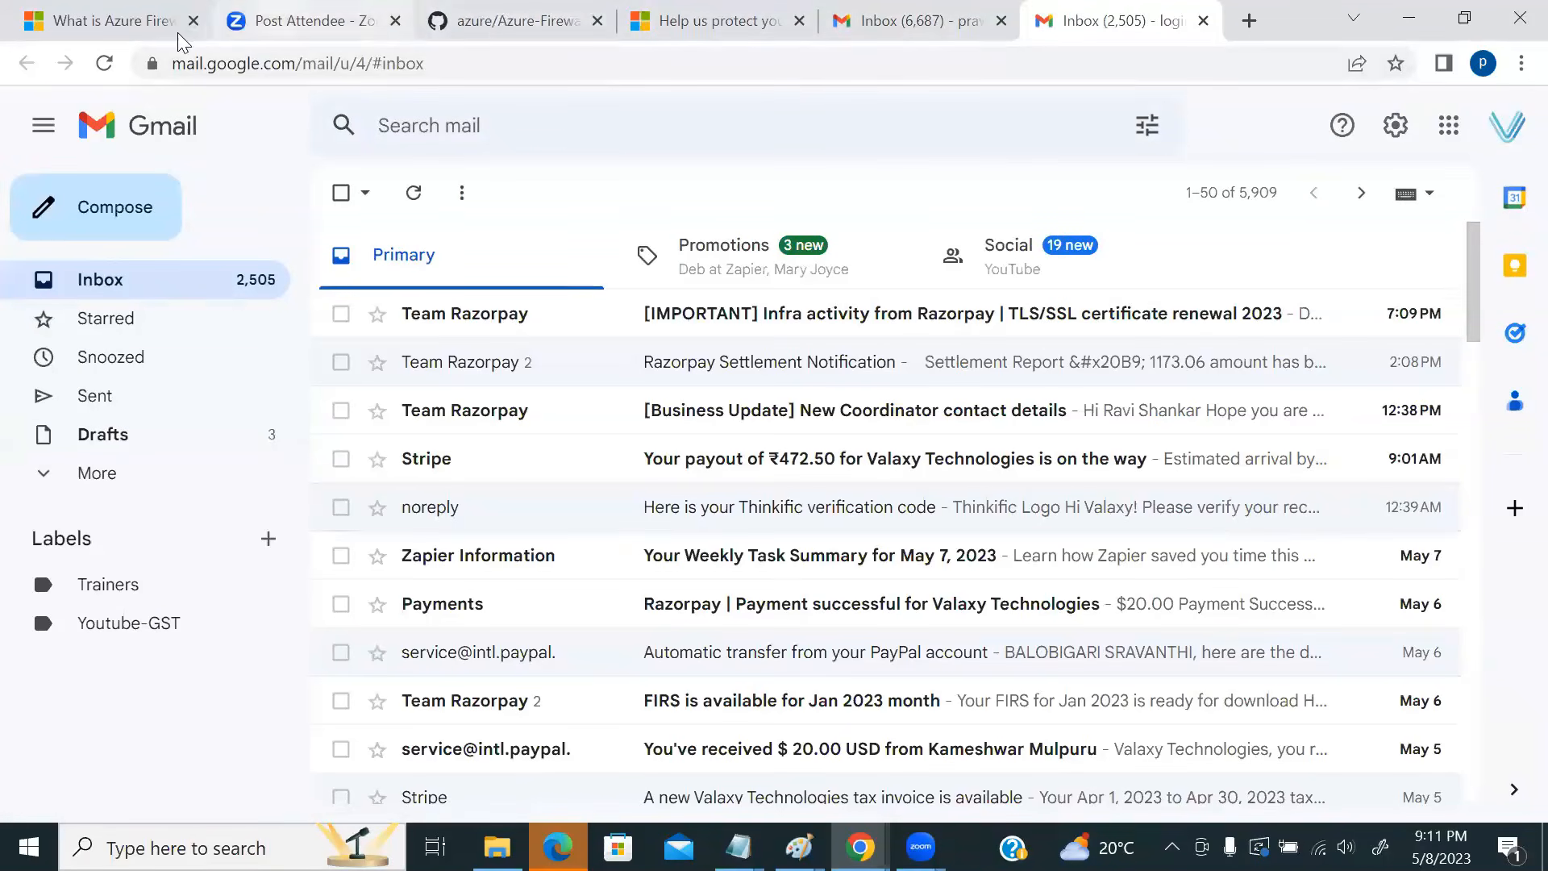
click(713, 18)
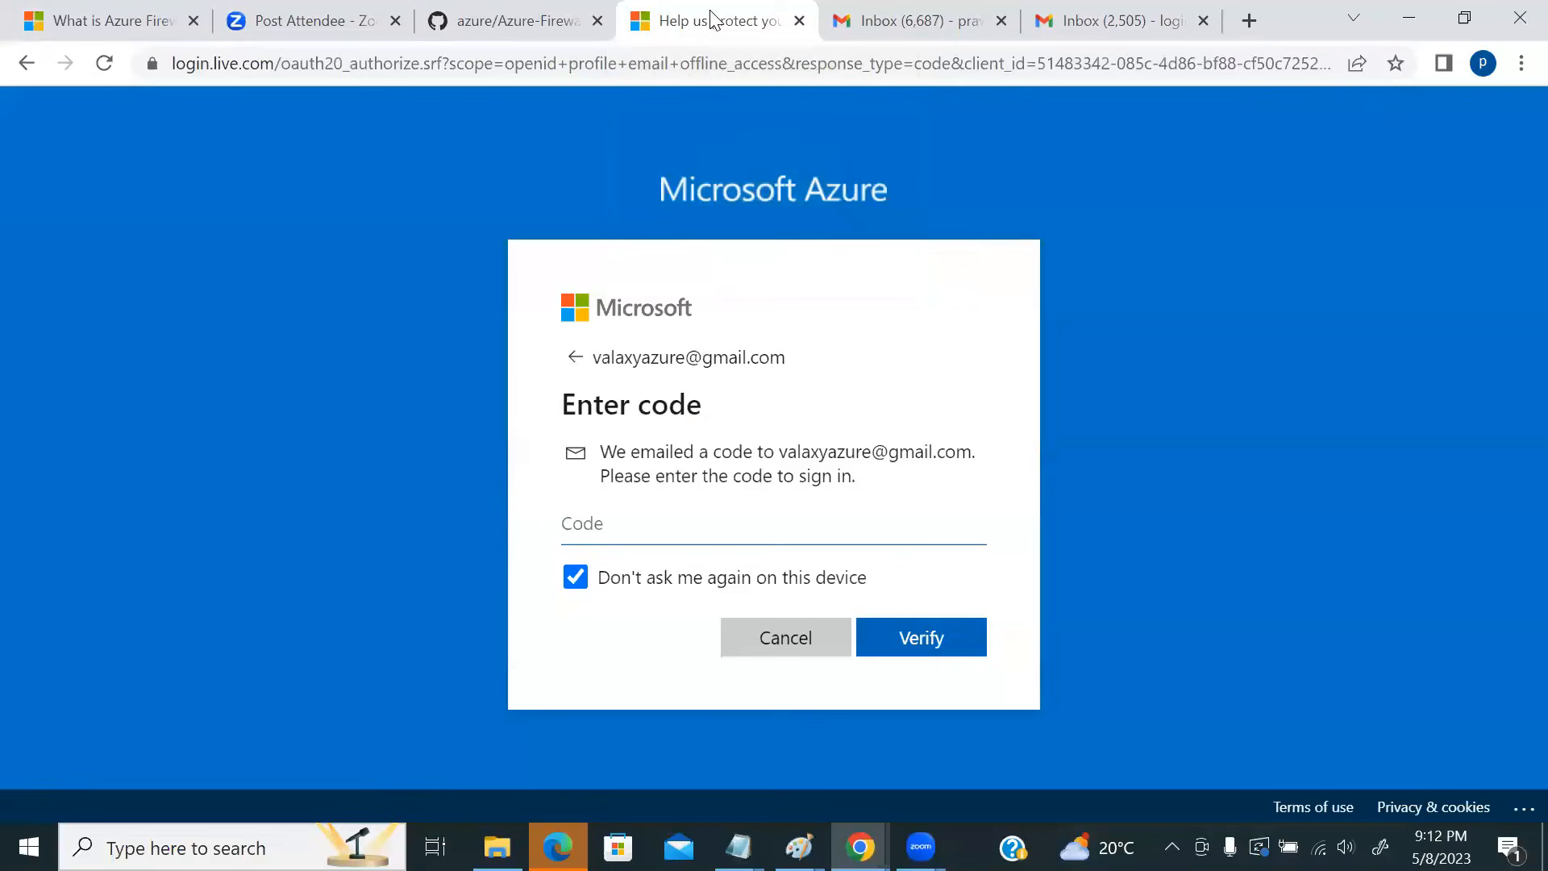
click(1106, 20)
click(1508, 126)
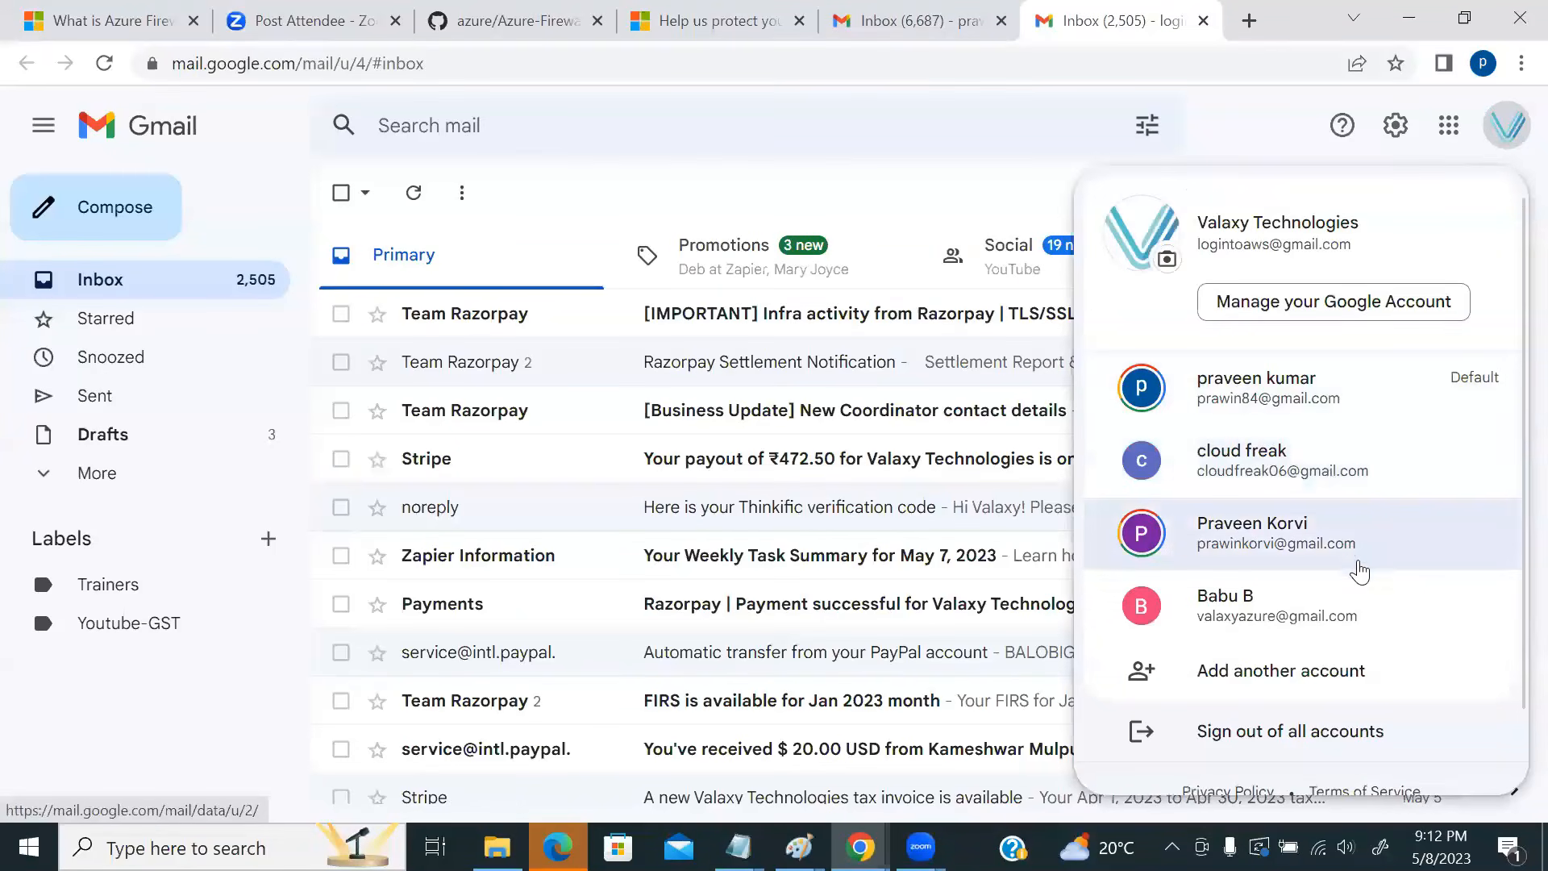
click(1342, 605)
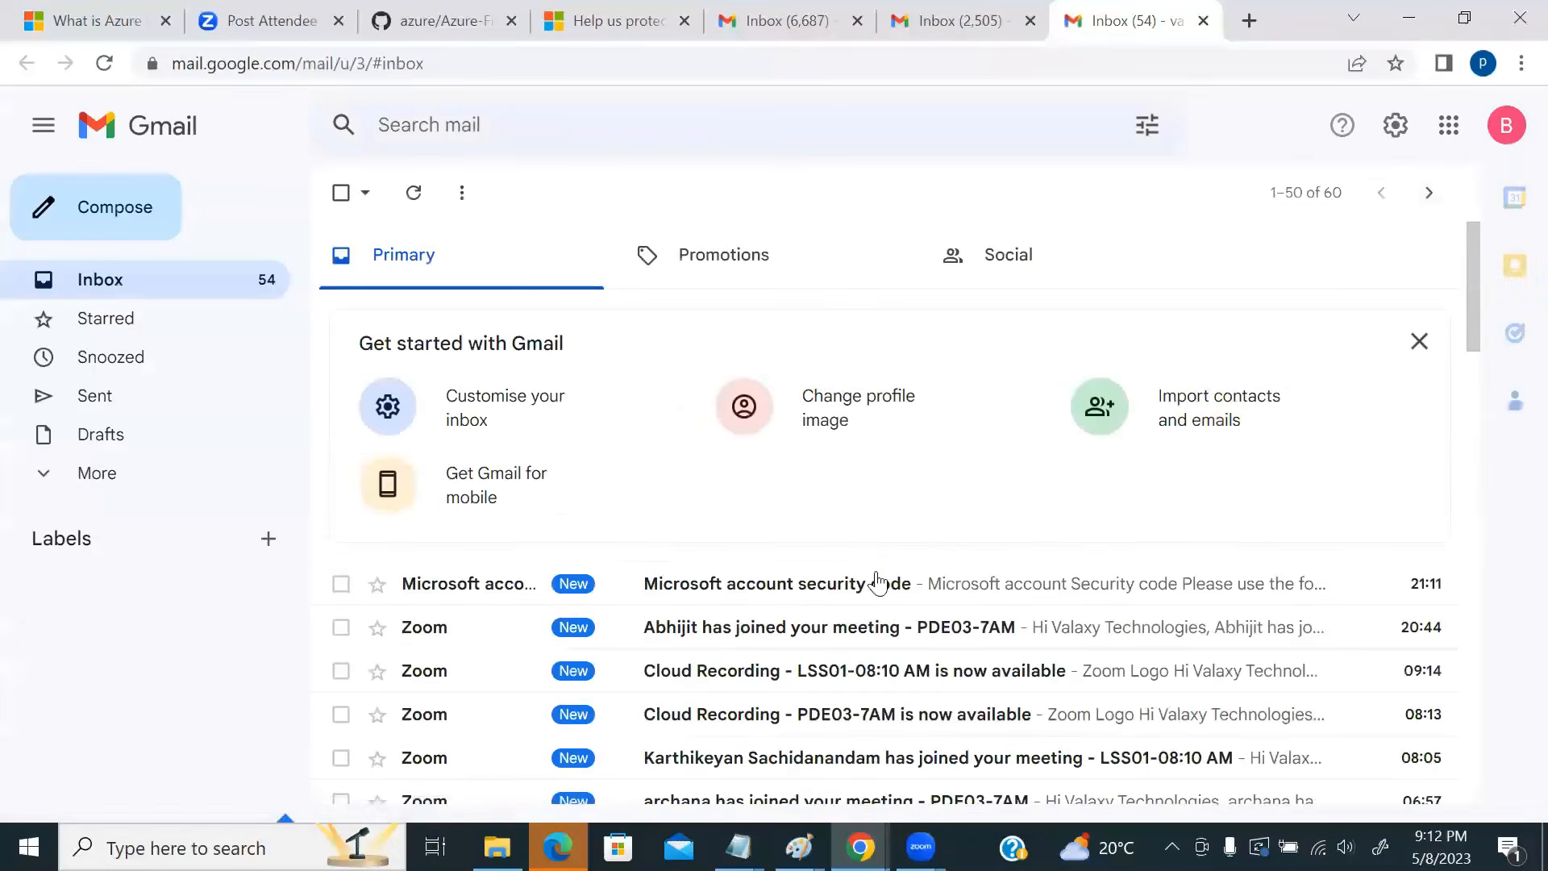
Read the Microsoft security code email and submit that code on the Enter code page.
click(805, 588)
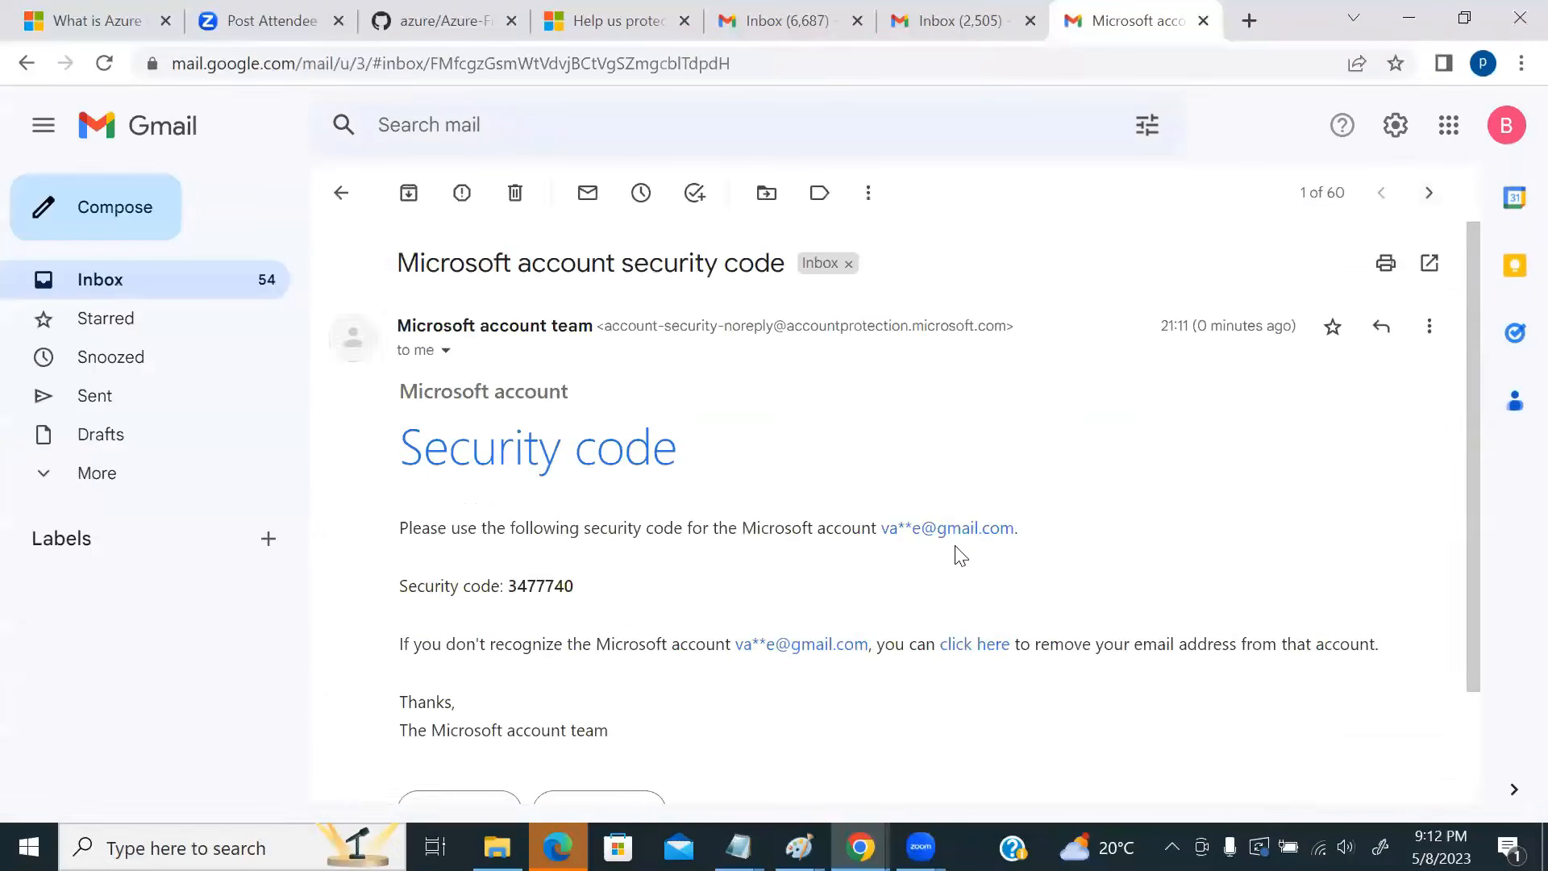
double_click(542, 587)
click(750, 594)
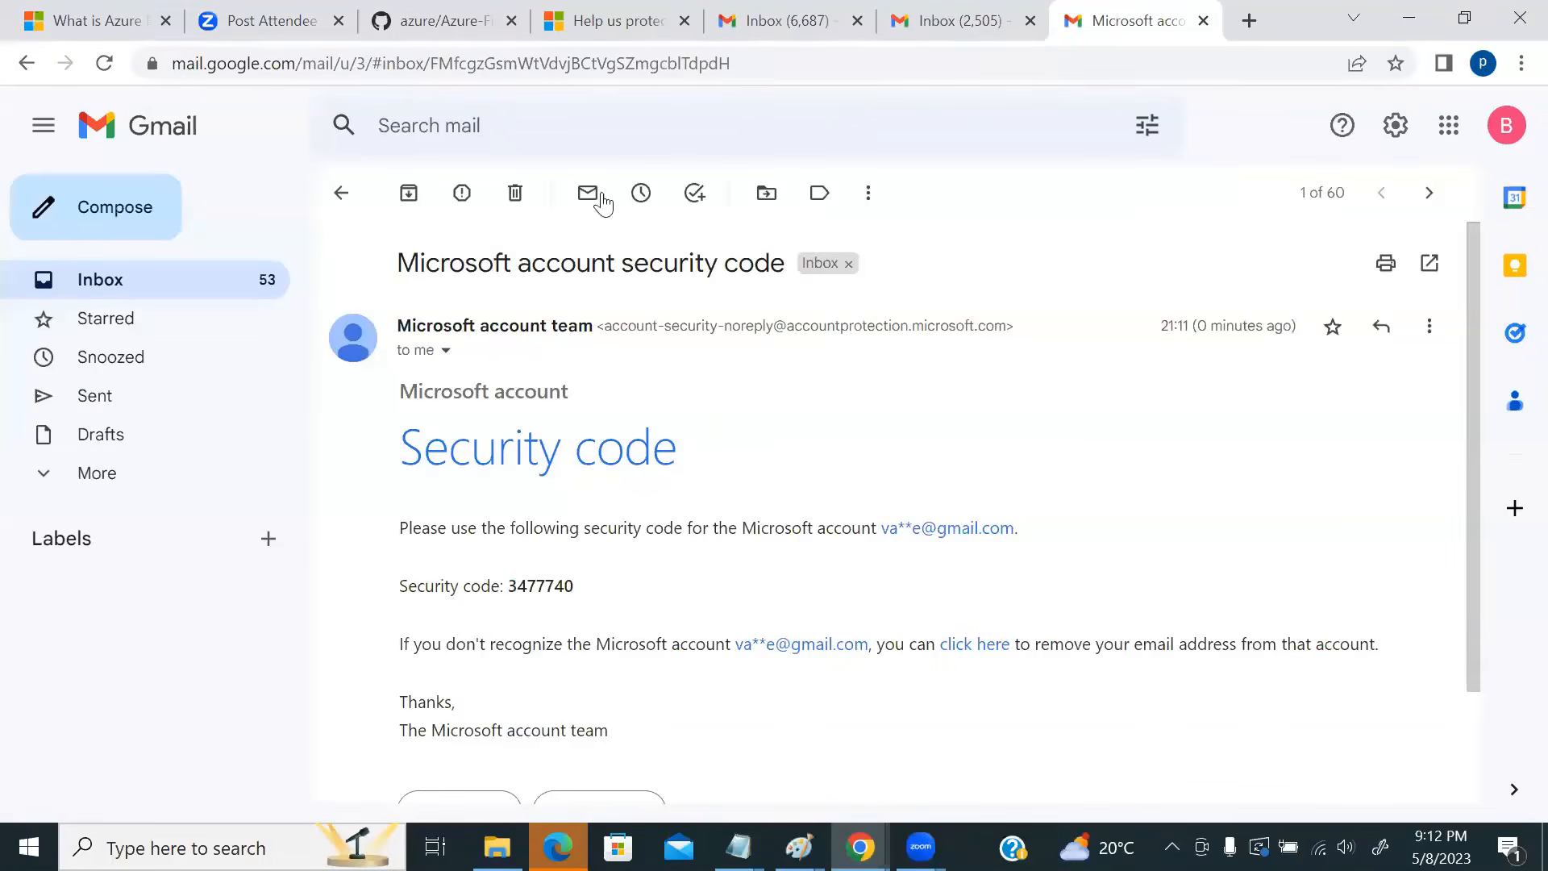
click(597, 21)
text(Proj-02)
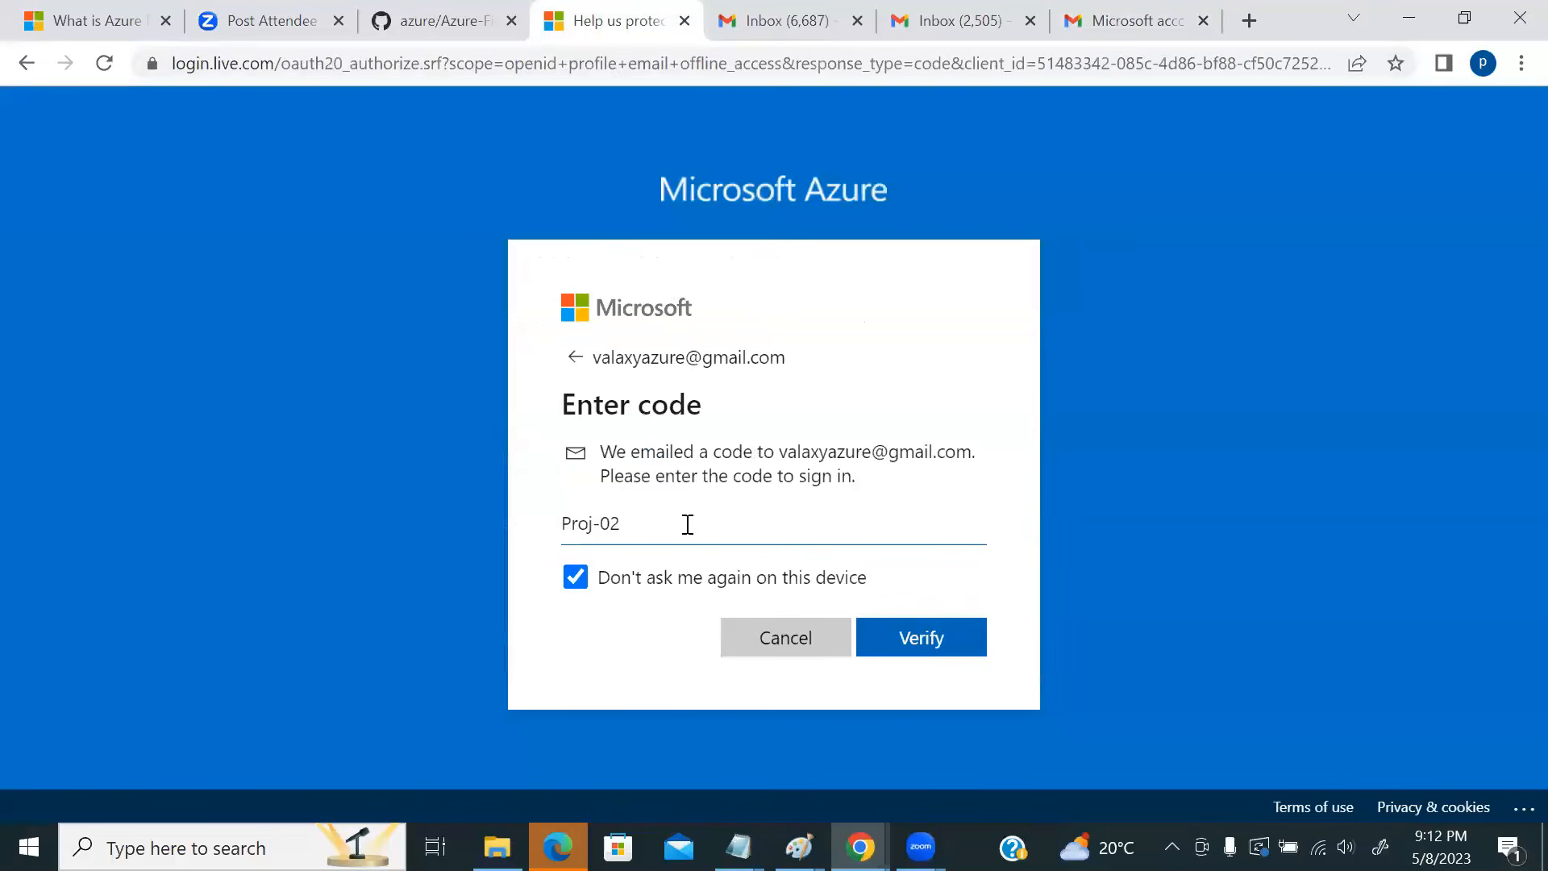
key(BackSpace)
key(BackSpace)
key(BackSpace)
key(BackSpace)
key(BackSpace)
key(BackSpace)
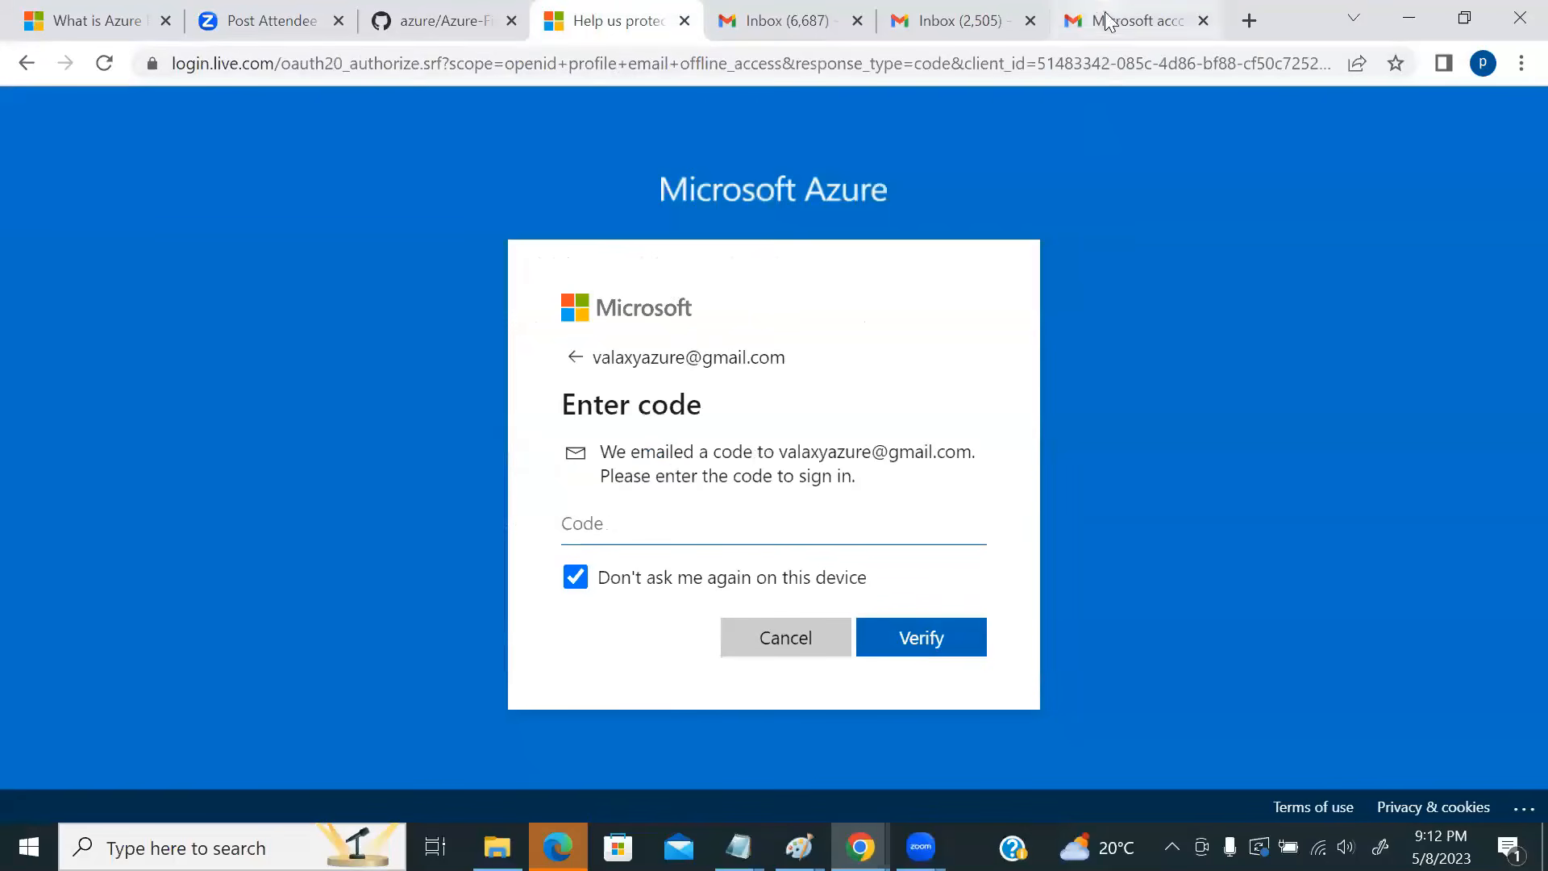
click(1105, 24)
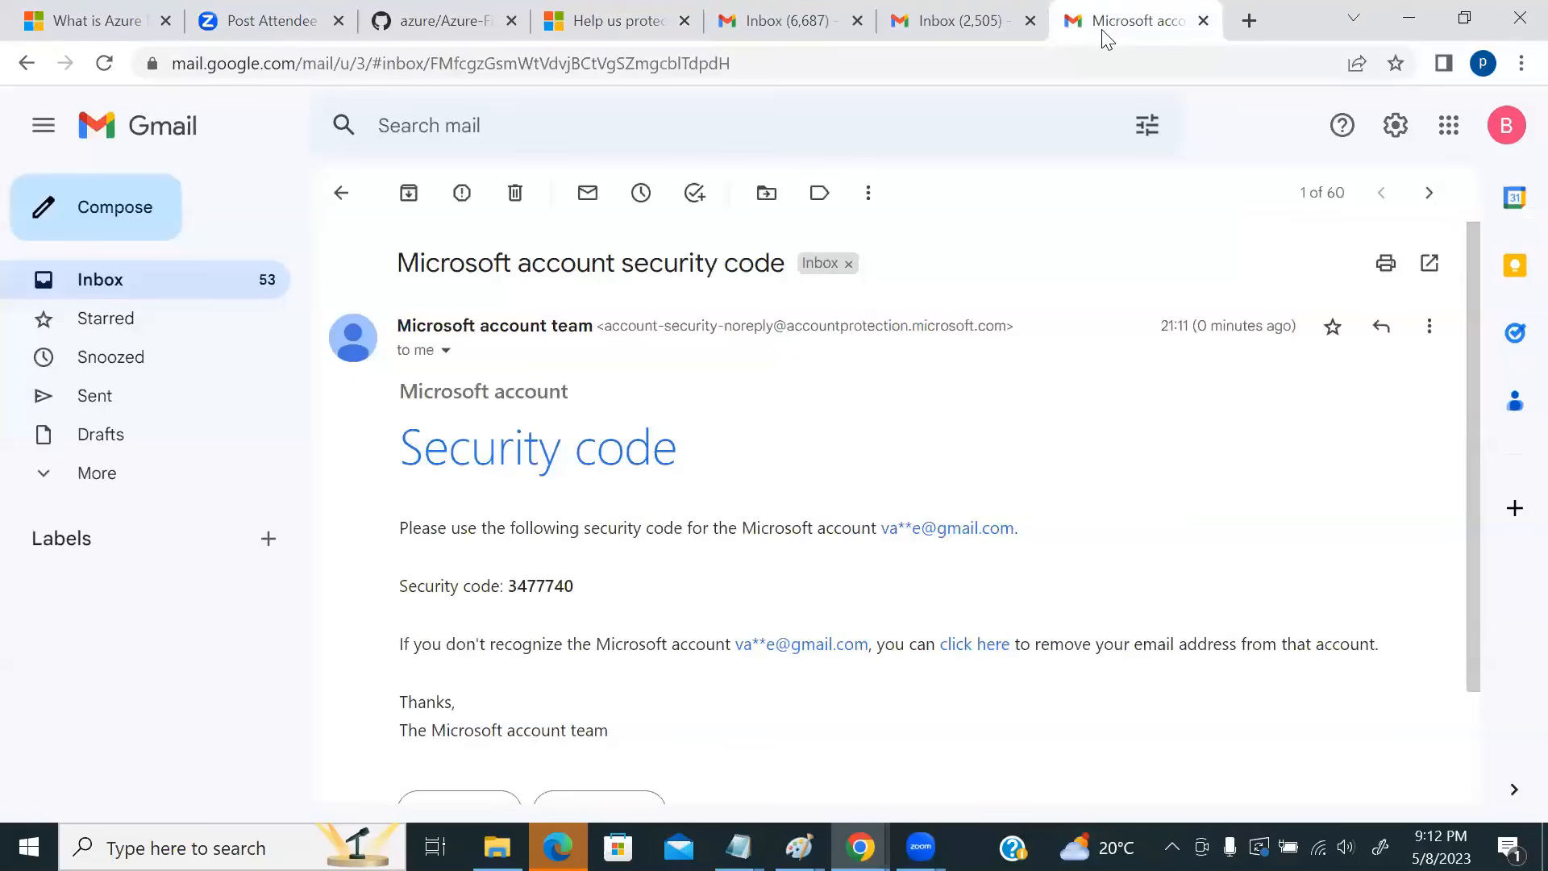
click(627, 22)
key(Return)
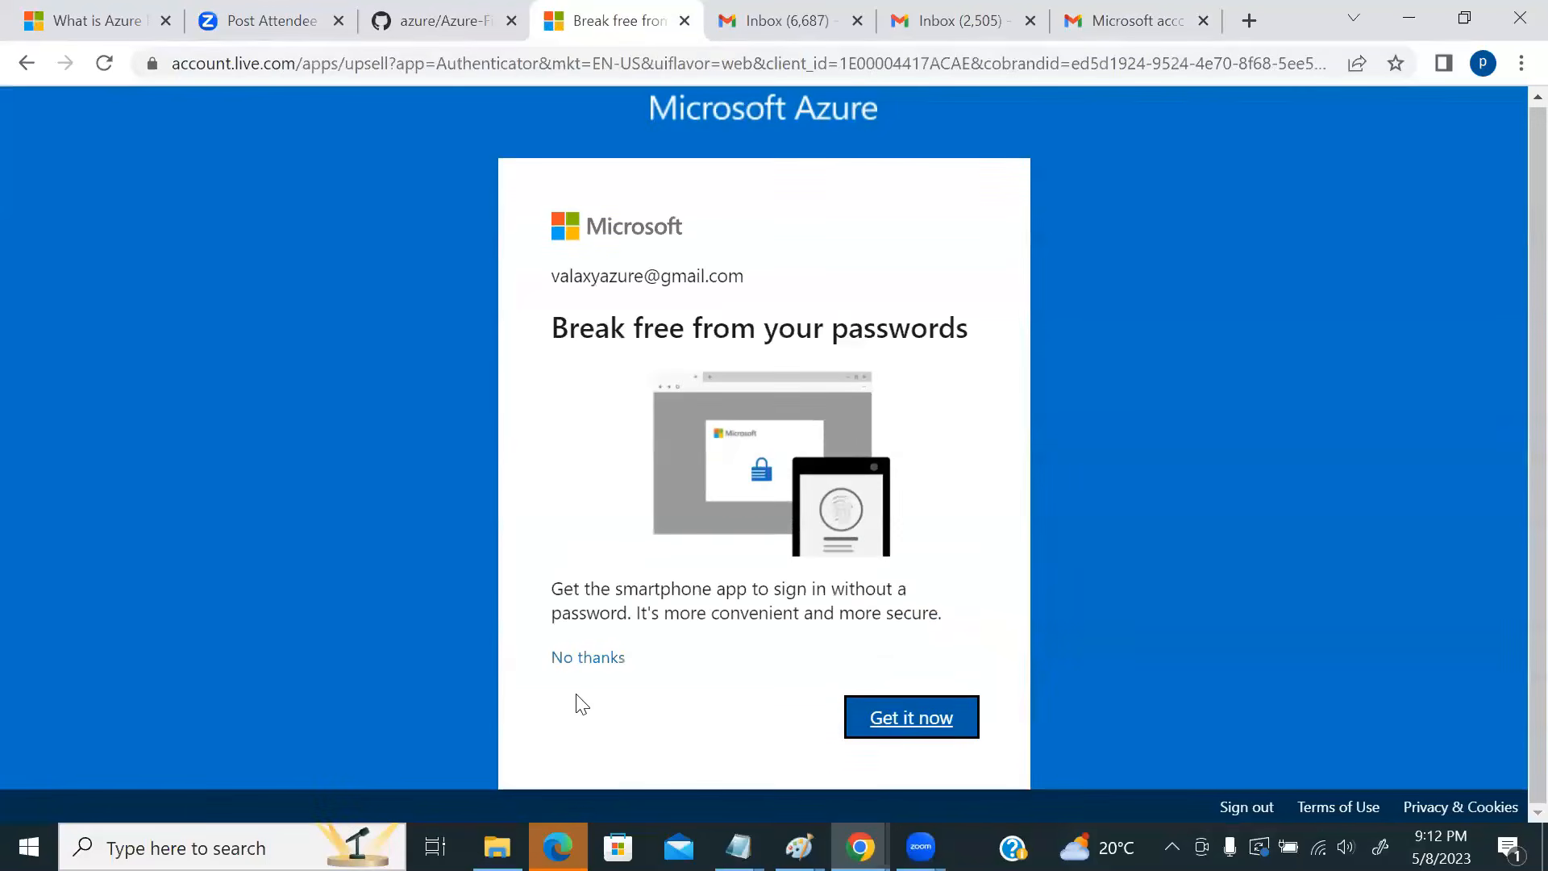
Decline the passwordless sign-in offer and launch Cloud Shell from the Azure Home page.
click(582, 667)
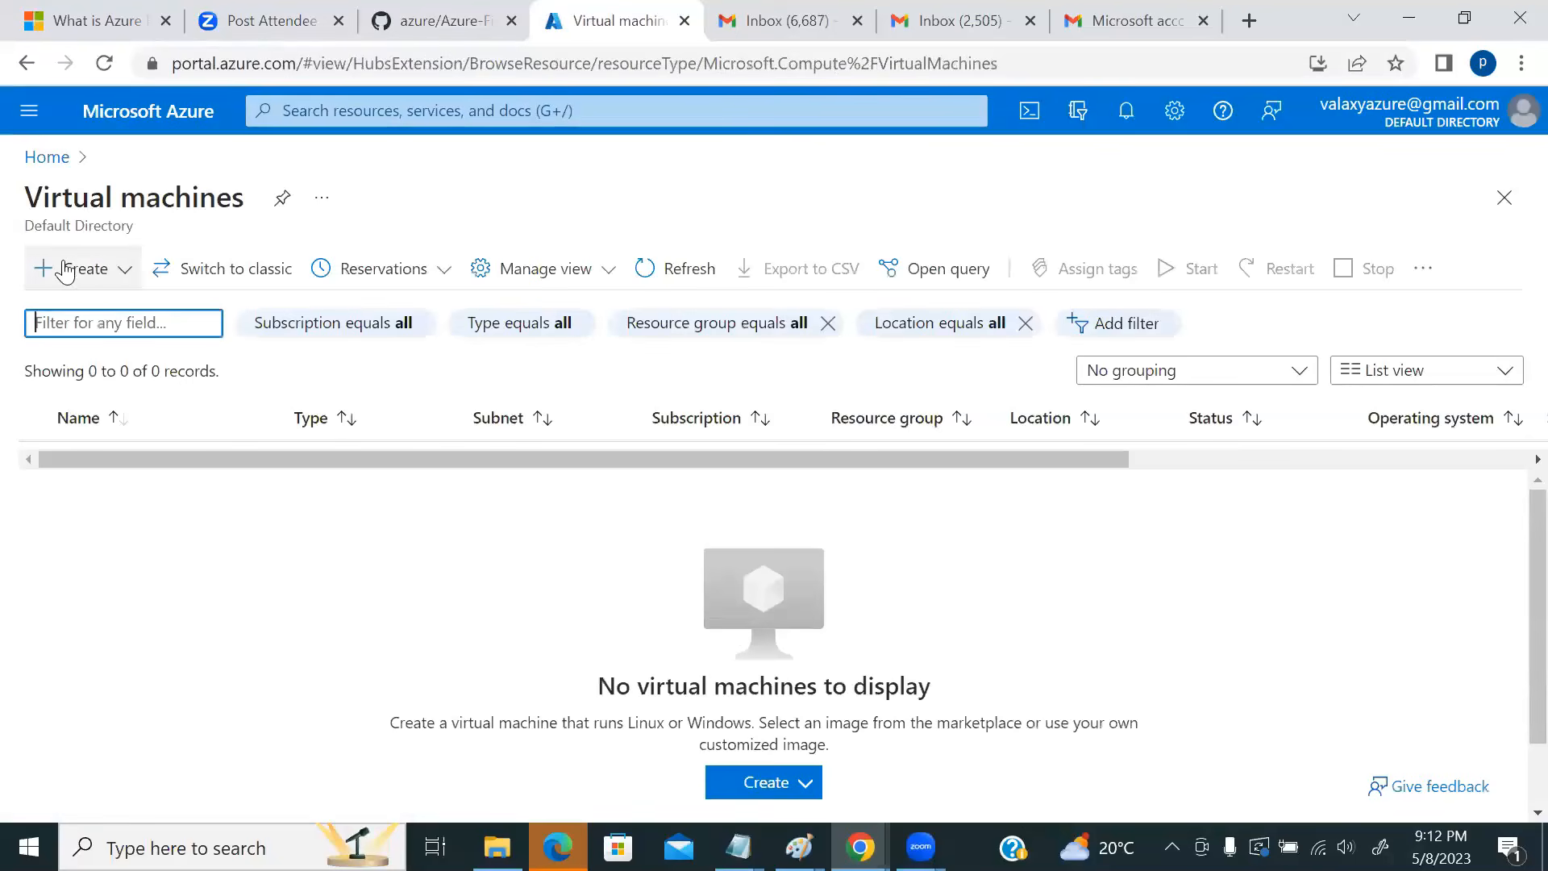
click(47, 158)
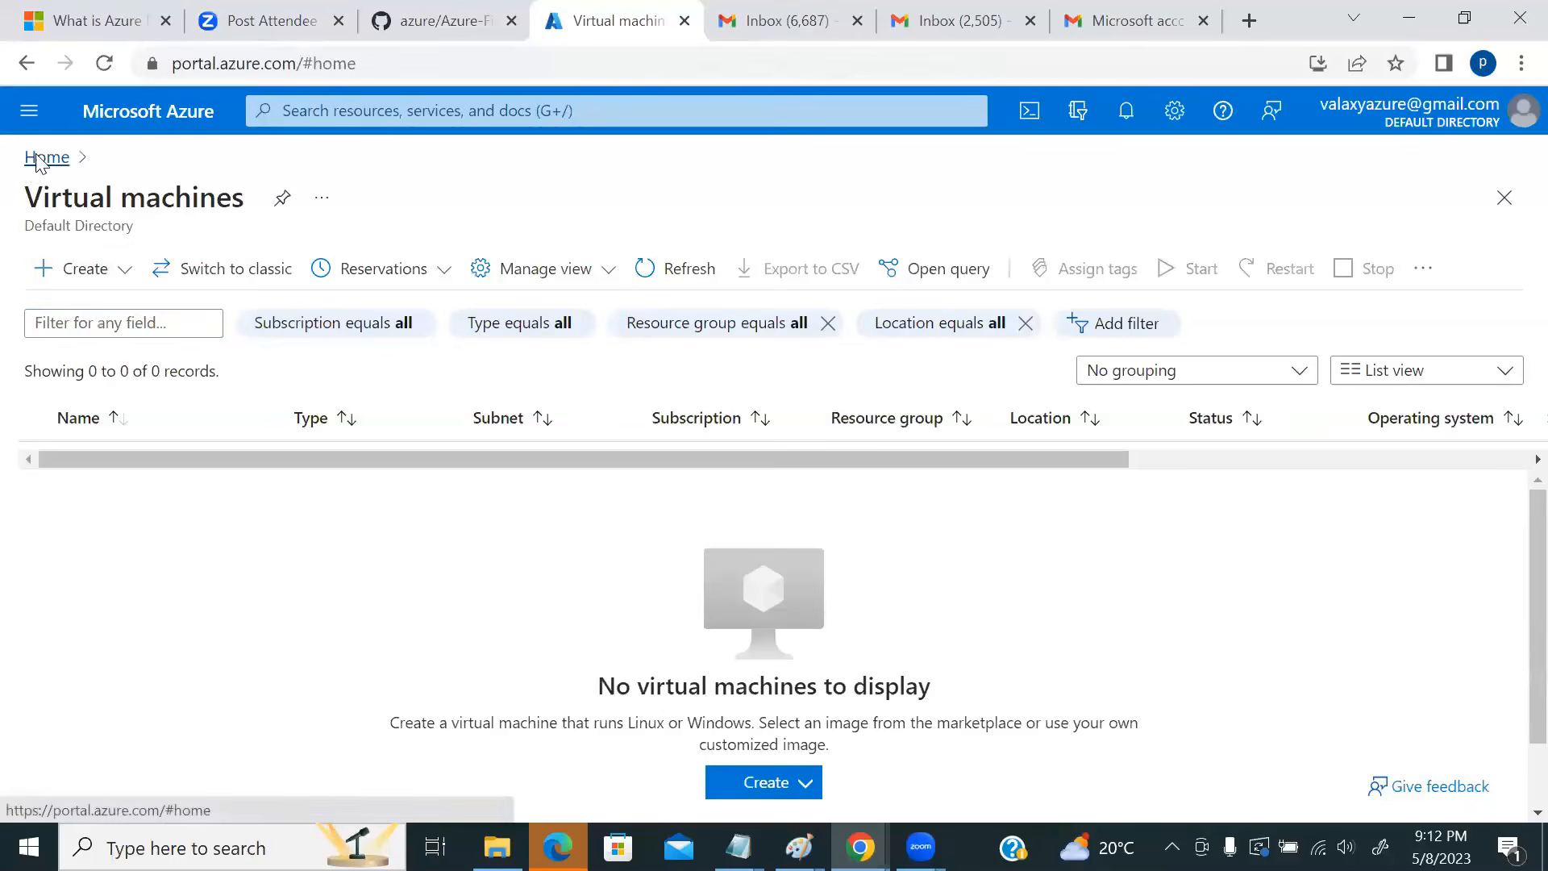
click(1046, 121)
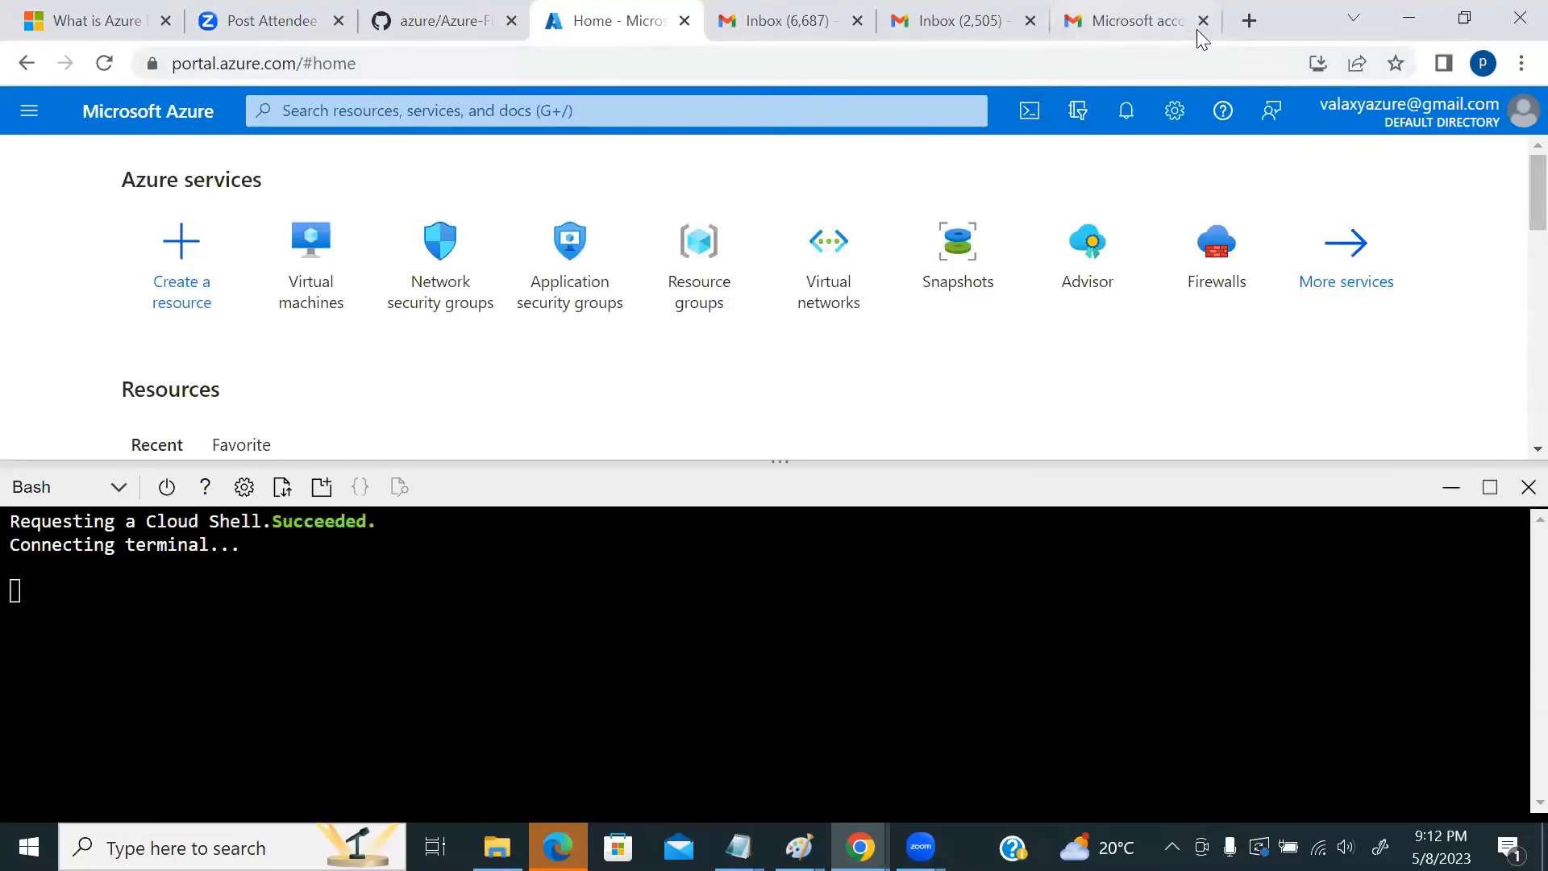
Open shell.azure.com in a new tab and dismiss the remaining-credit notification.
click(1249, 21)
text(shell)
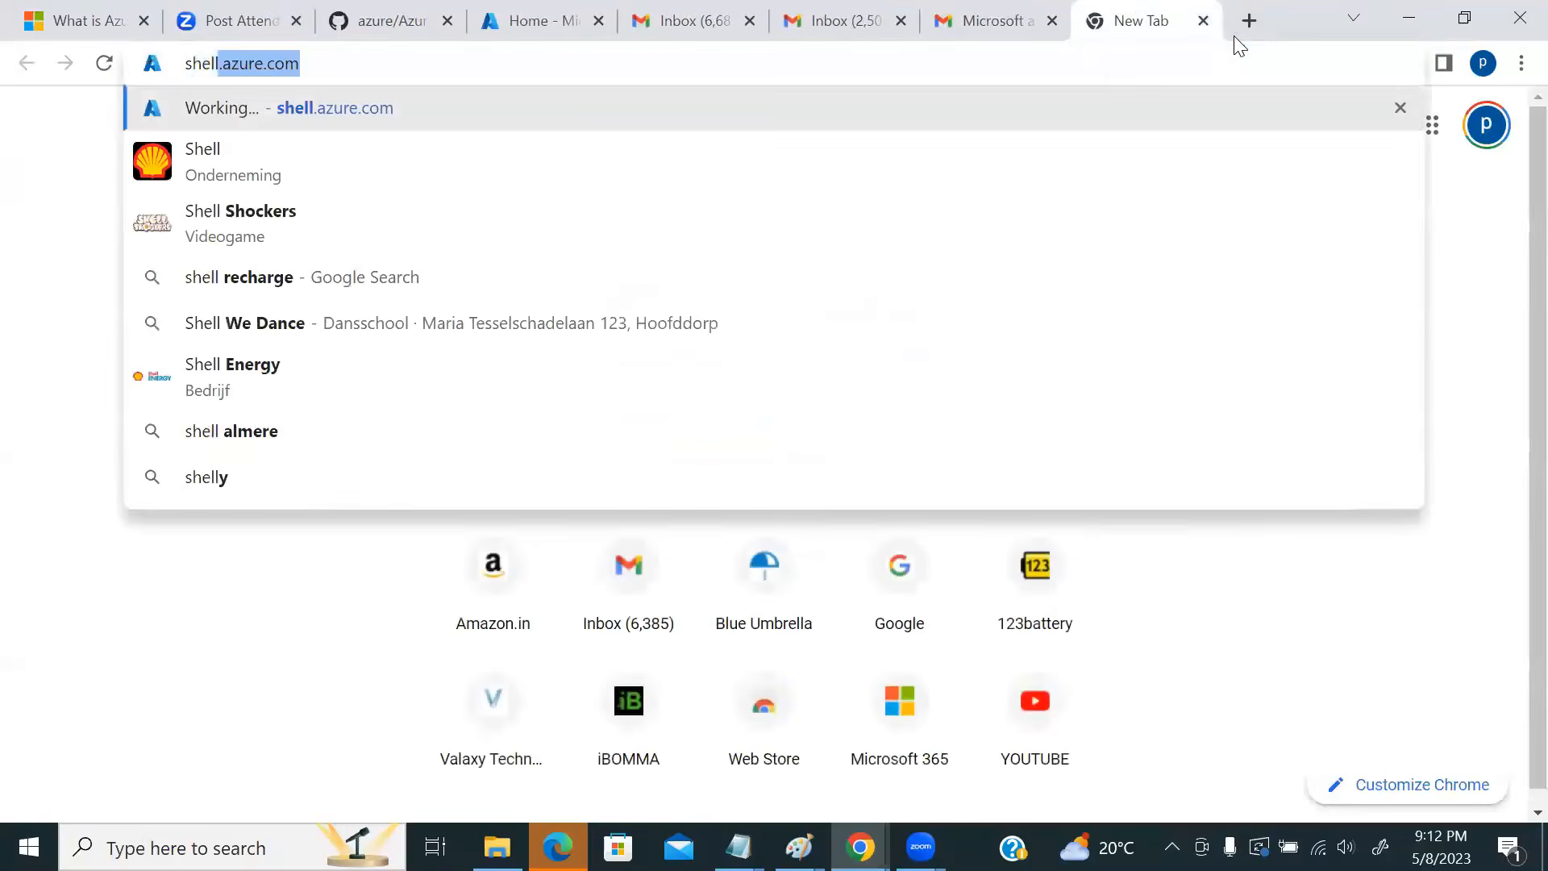
key(Return)
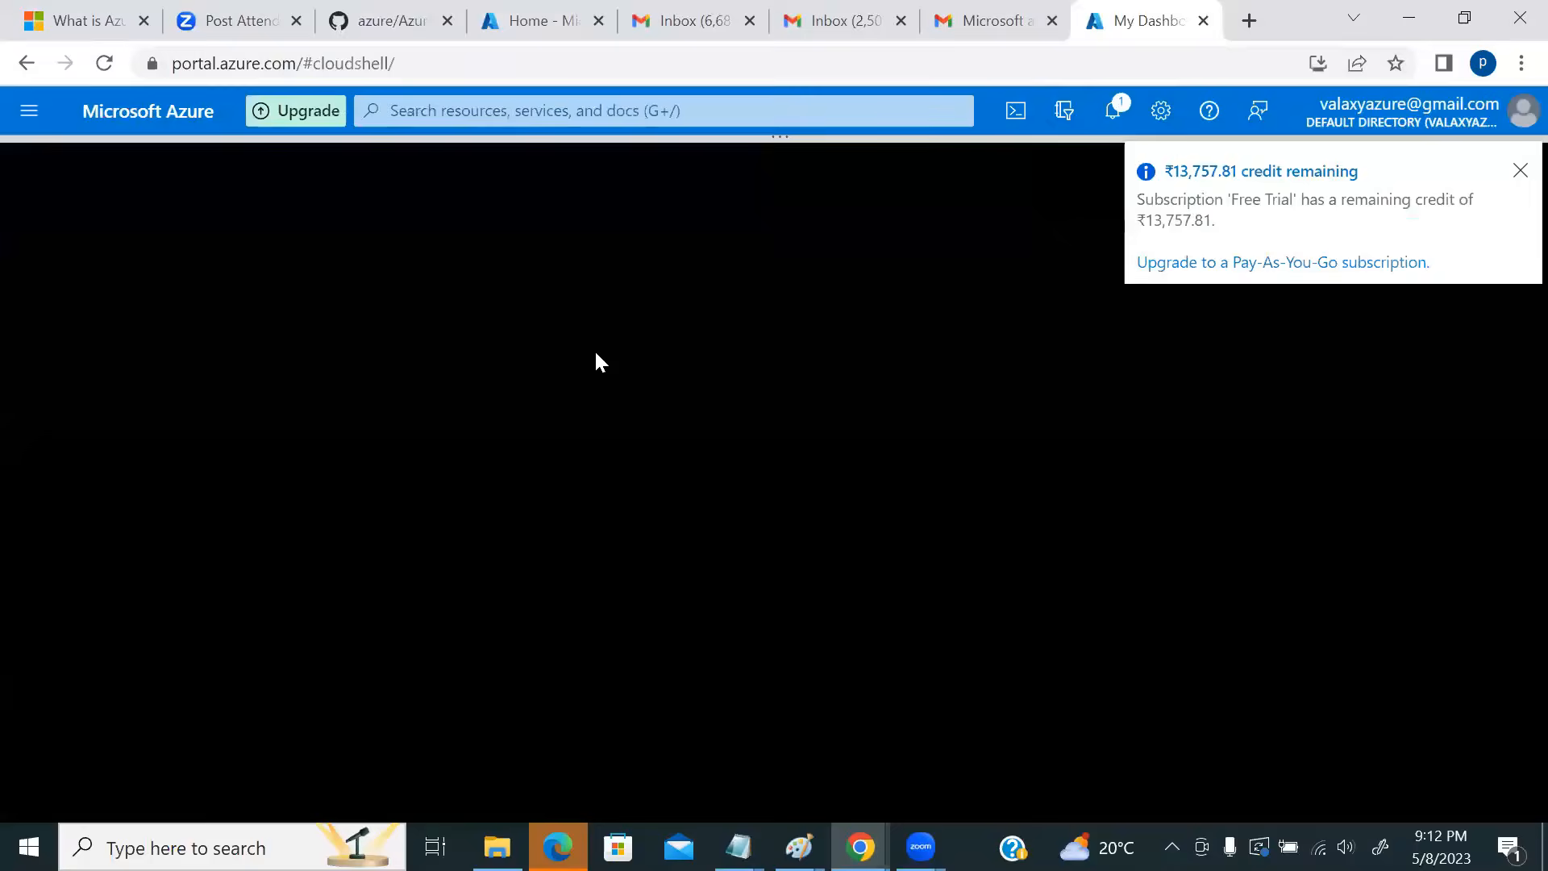
click(1519, 172)
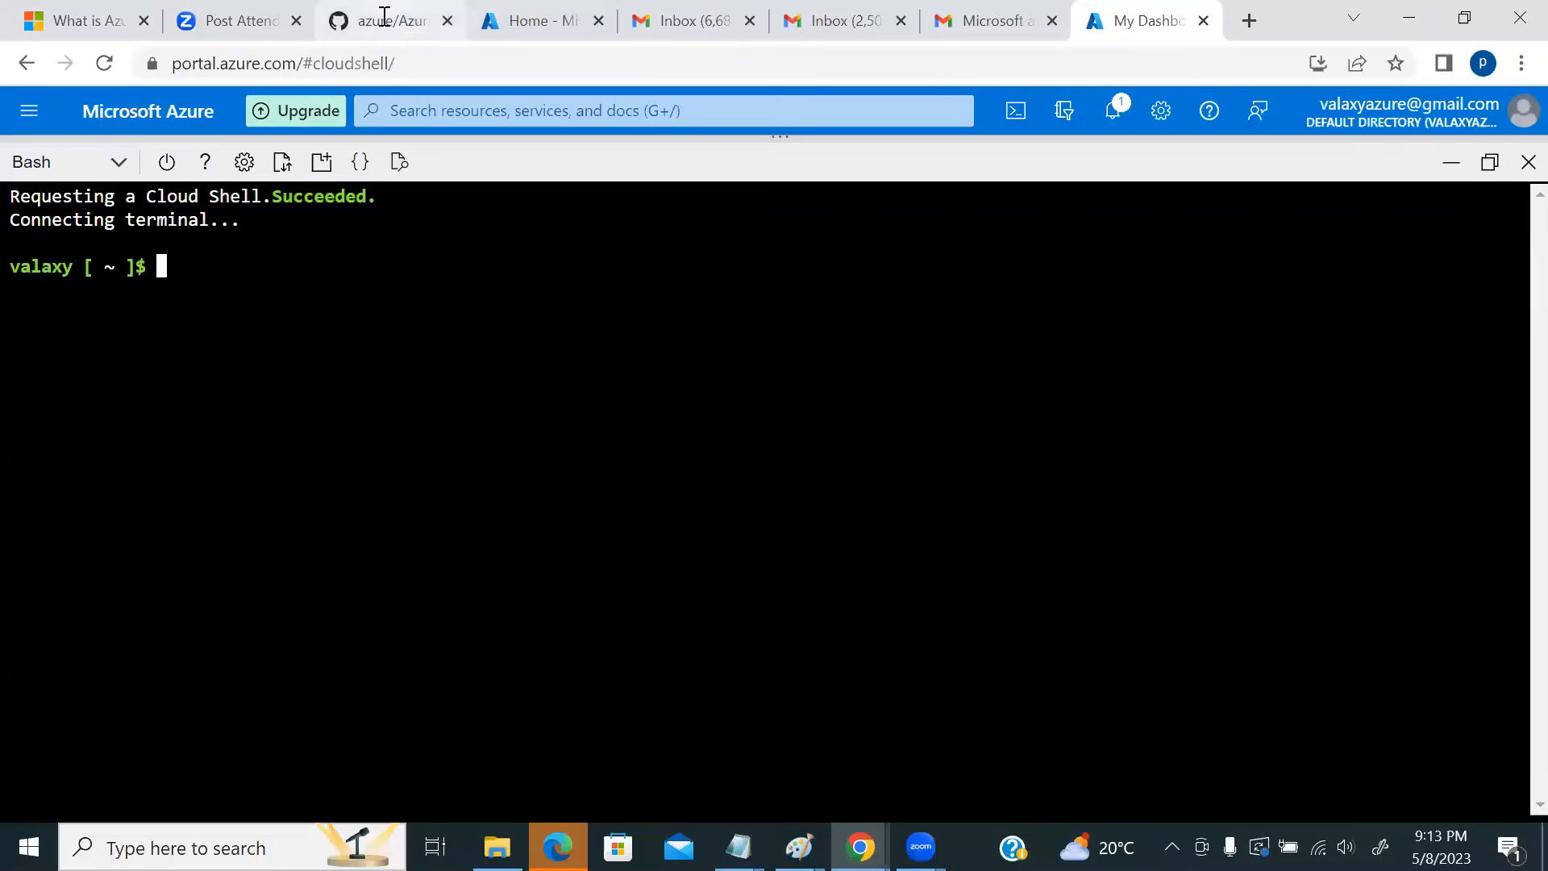
Paste the GitHub resource group commands into Cloud Shell to create Proj-01 and Proj-02 in westus.
click(384, 16)
scroll(375, 524, up, 3)
scroll(379, 460, down, 3)
mouse_move(401, 359)
mouse_down()
mouse_move(115, 295)
mouse_move(113, 317)
mouse_move(407, 362)
mouse_up()
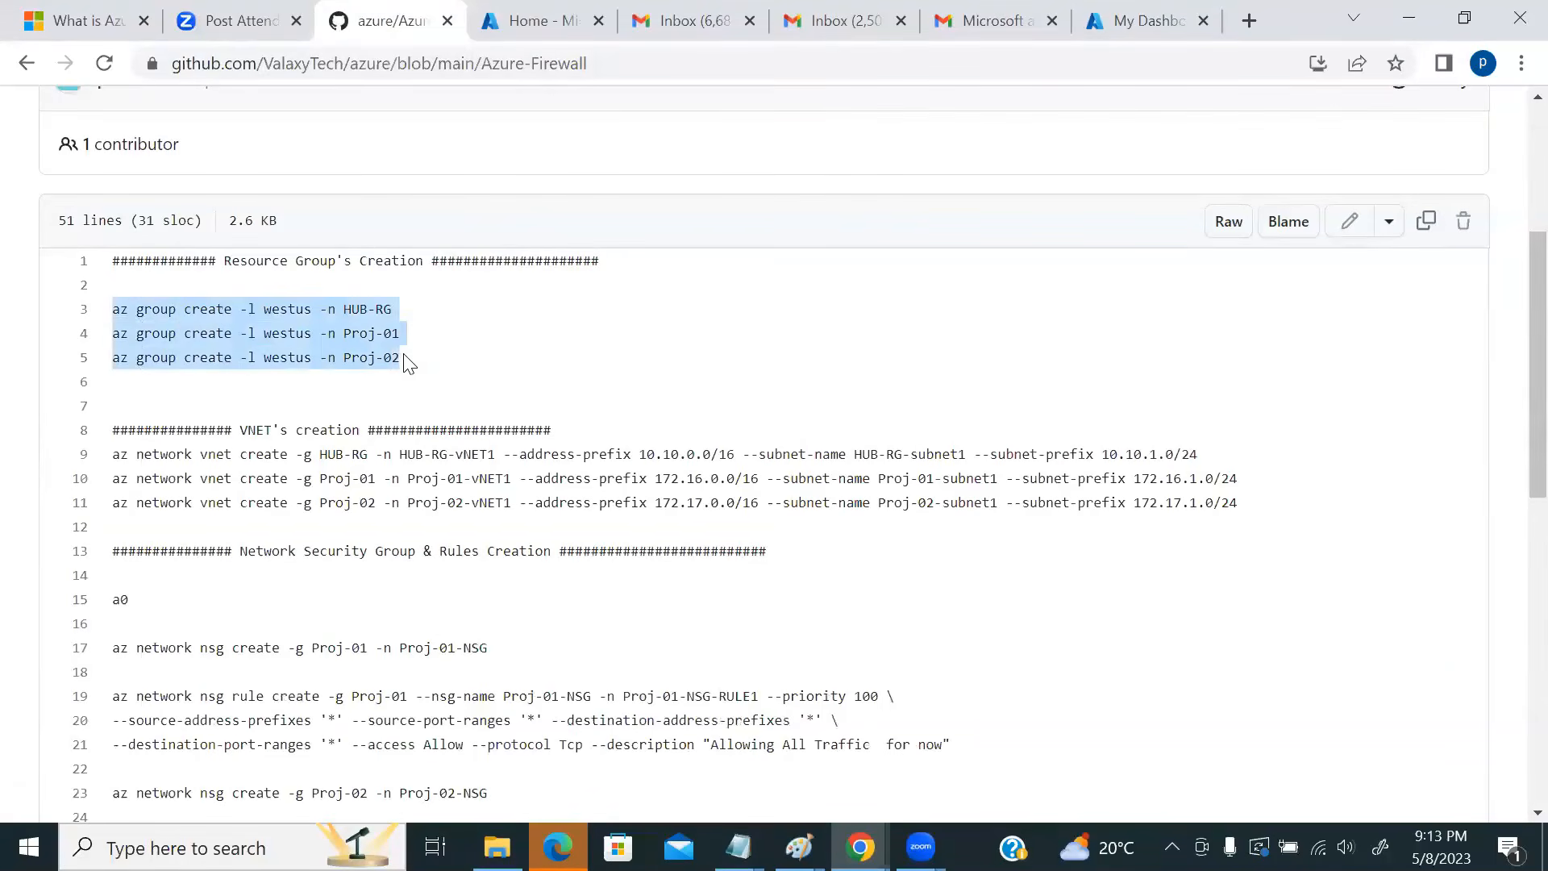
click(1145, 21)
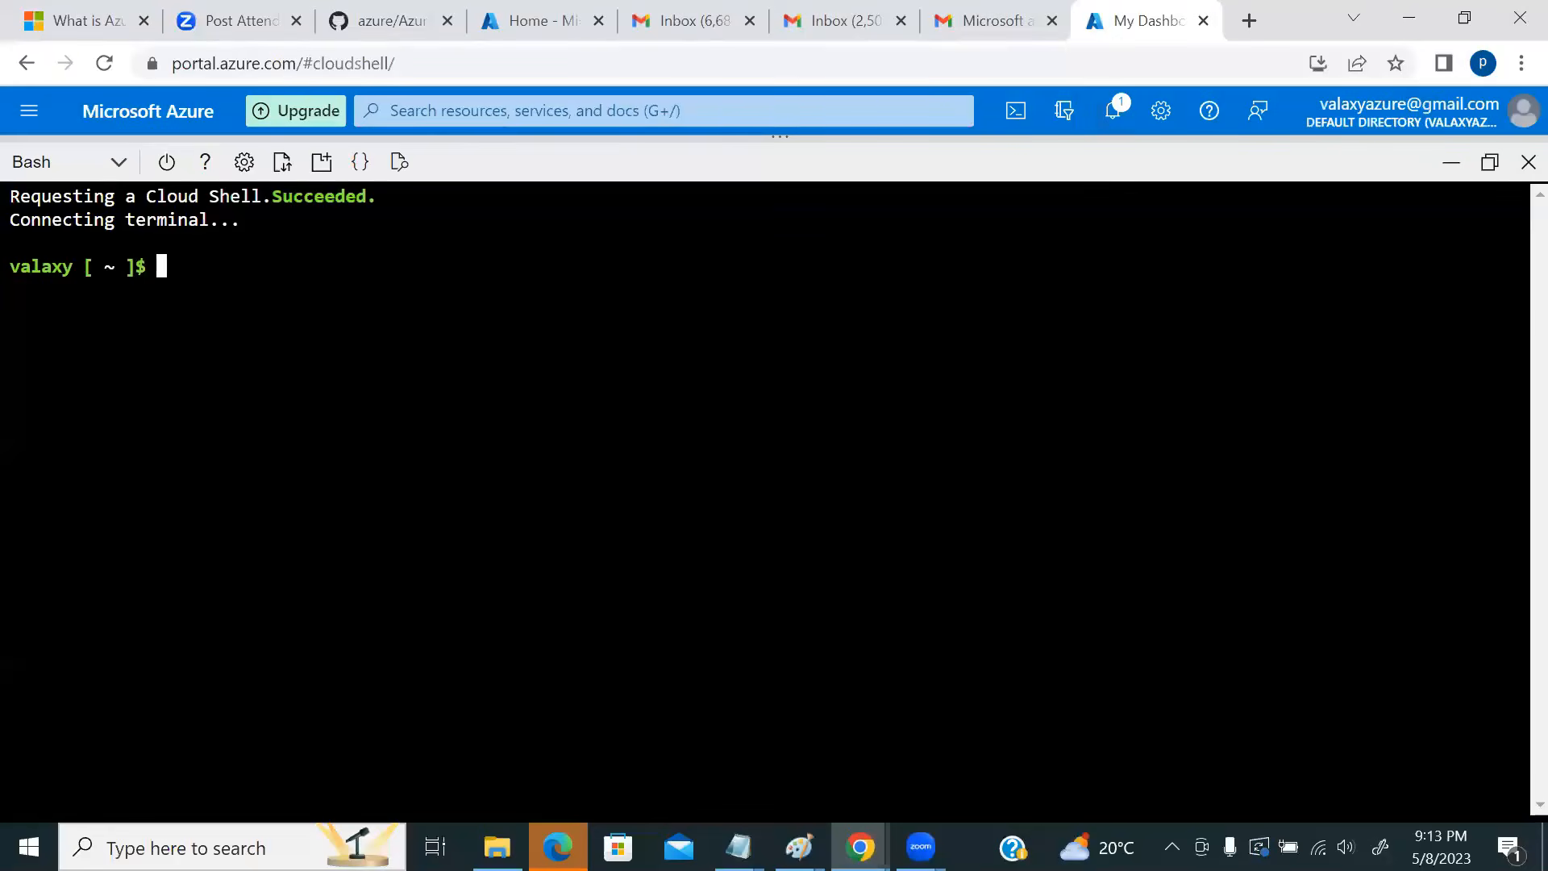
right_click(549, 323)
click(627, 512)
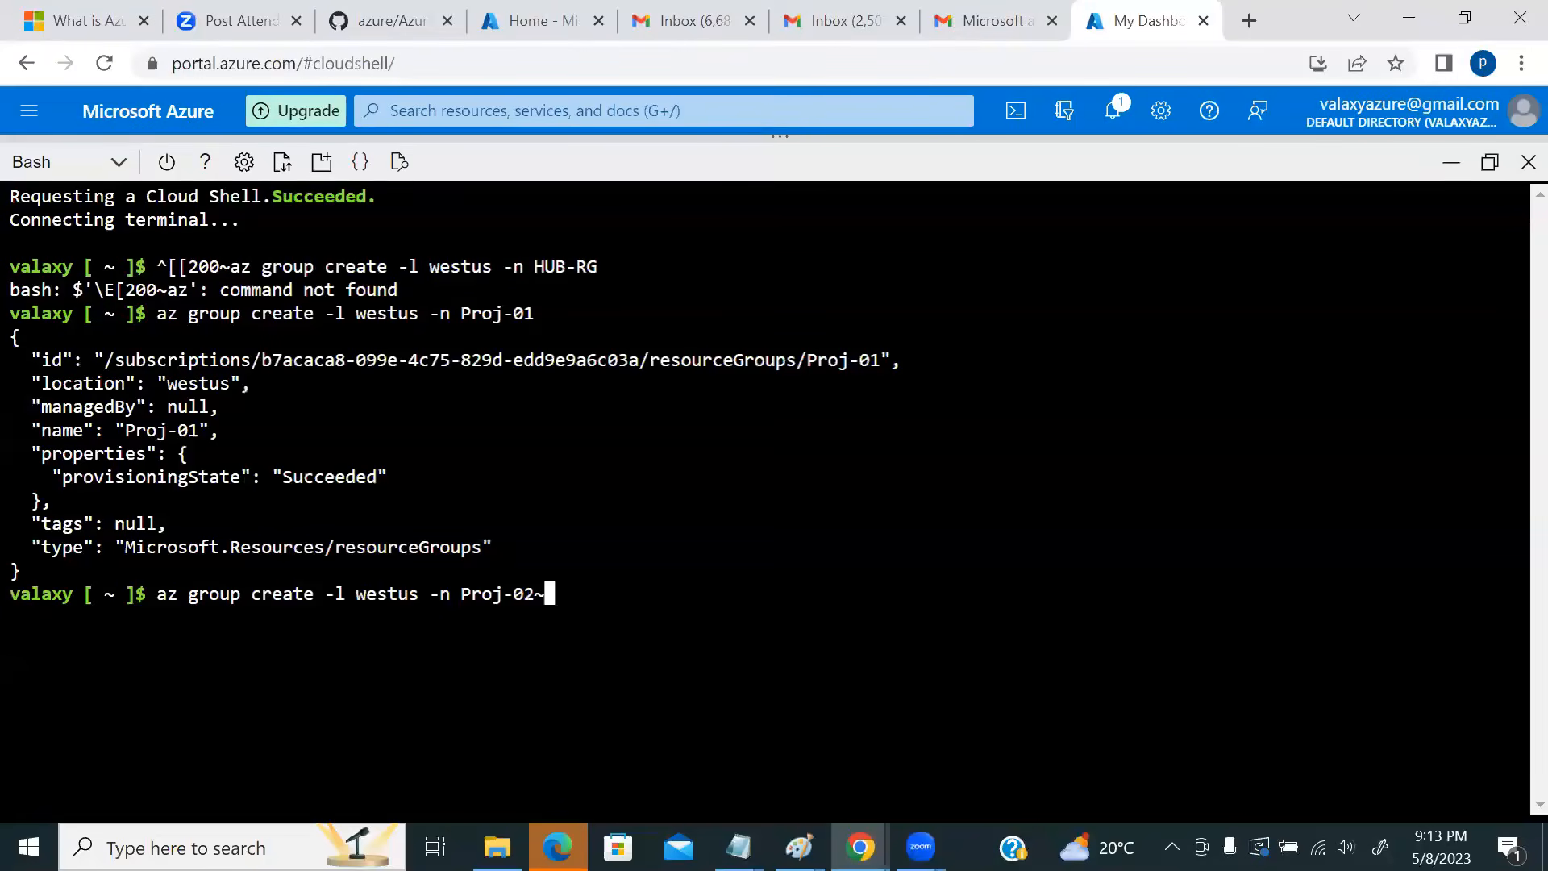
key(BackSpace)
key(Return)
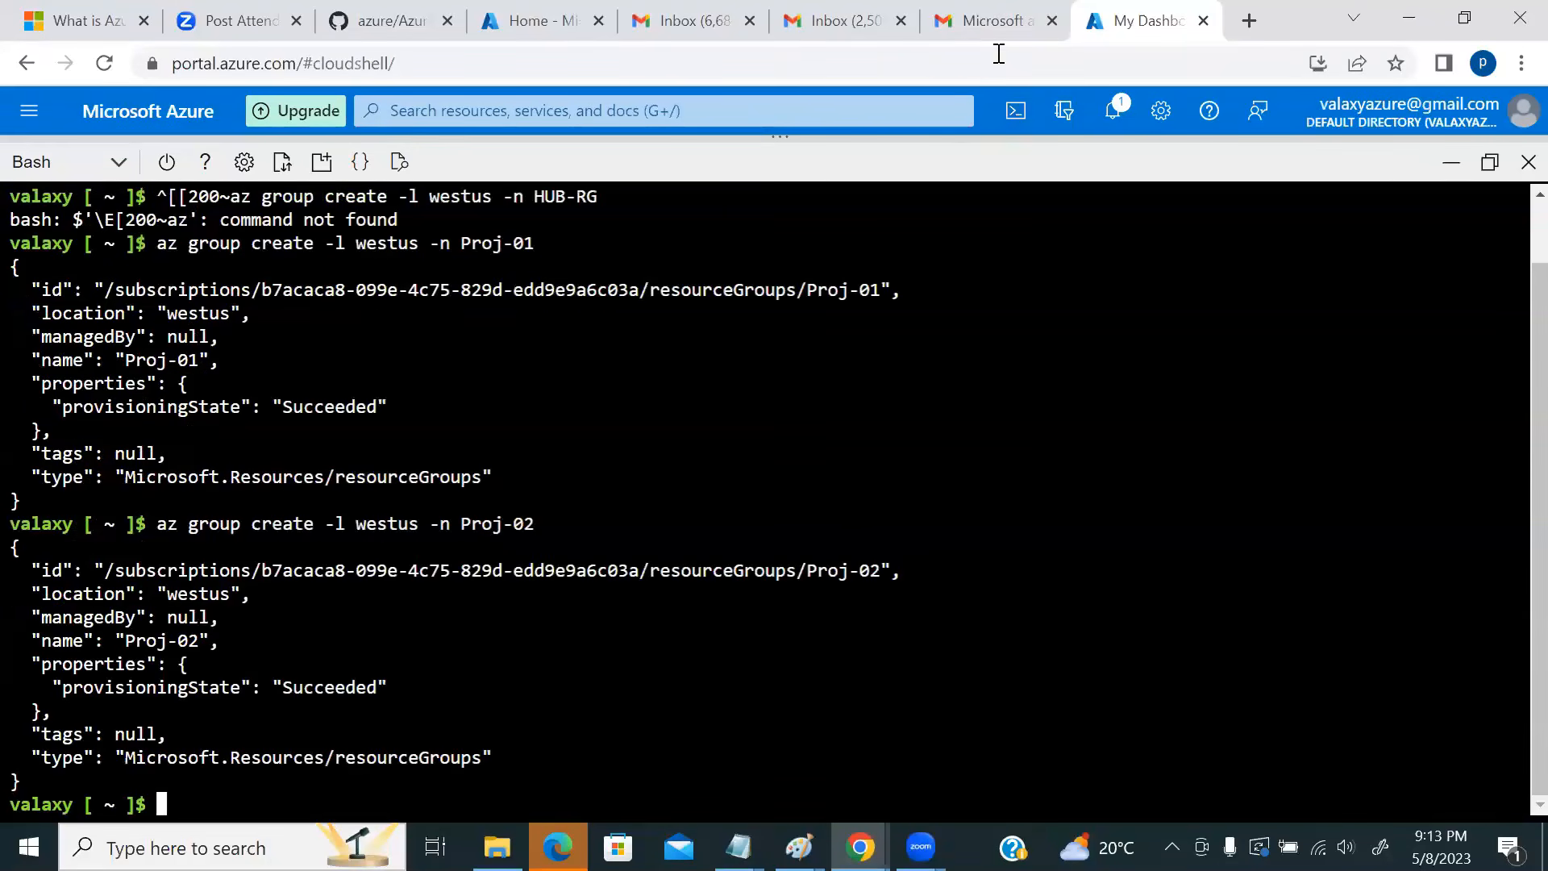
Copy the line 3 HUB-RG command from GitHub and rerun it in Cloud Shell to create HUB-RG.
click(395, 20)
click(387, 385)
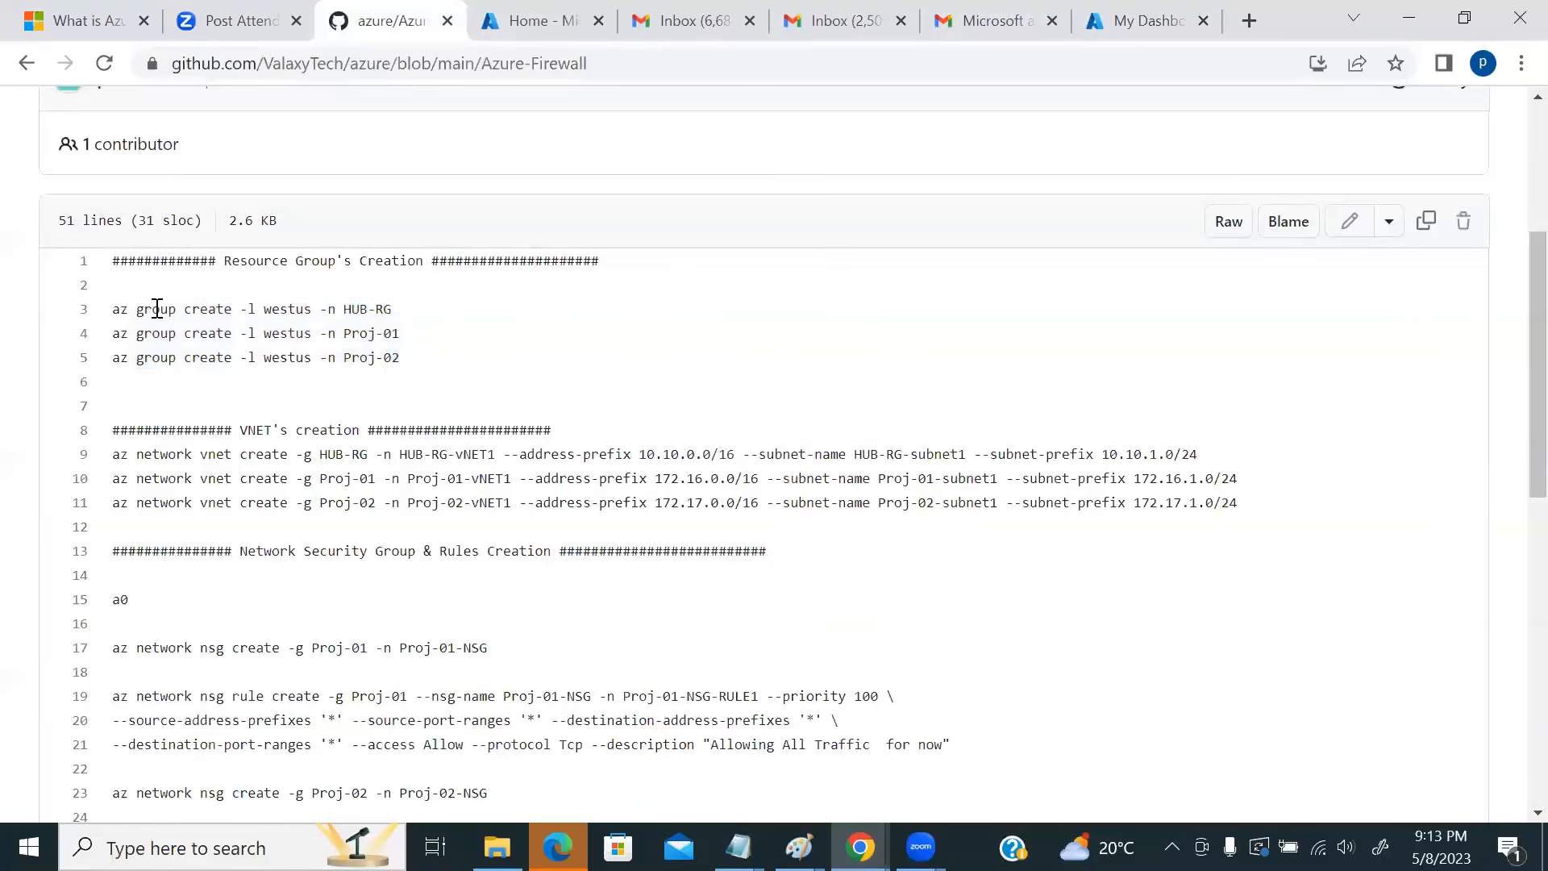
drag(114, 309, 394, 316)
key(super+c)
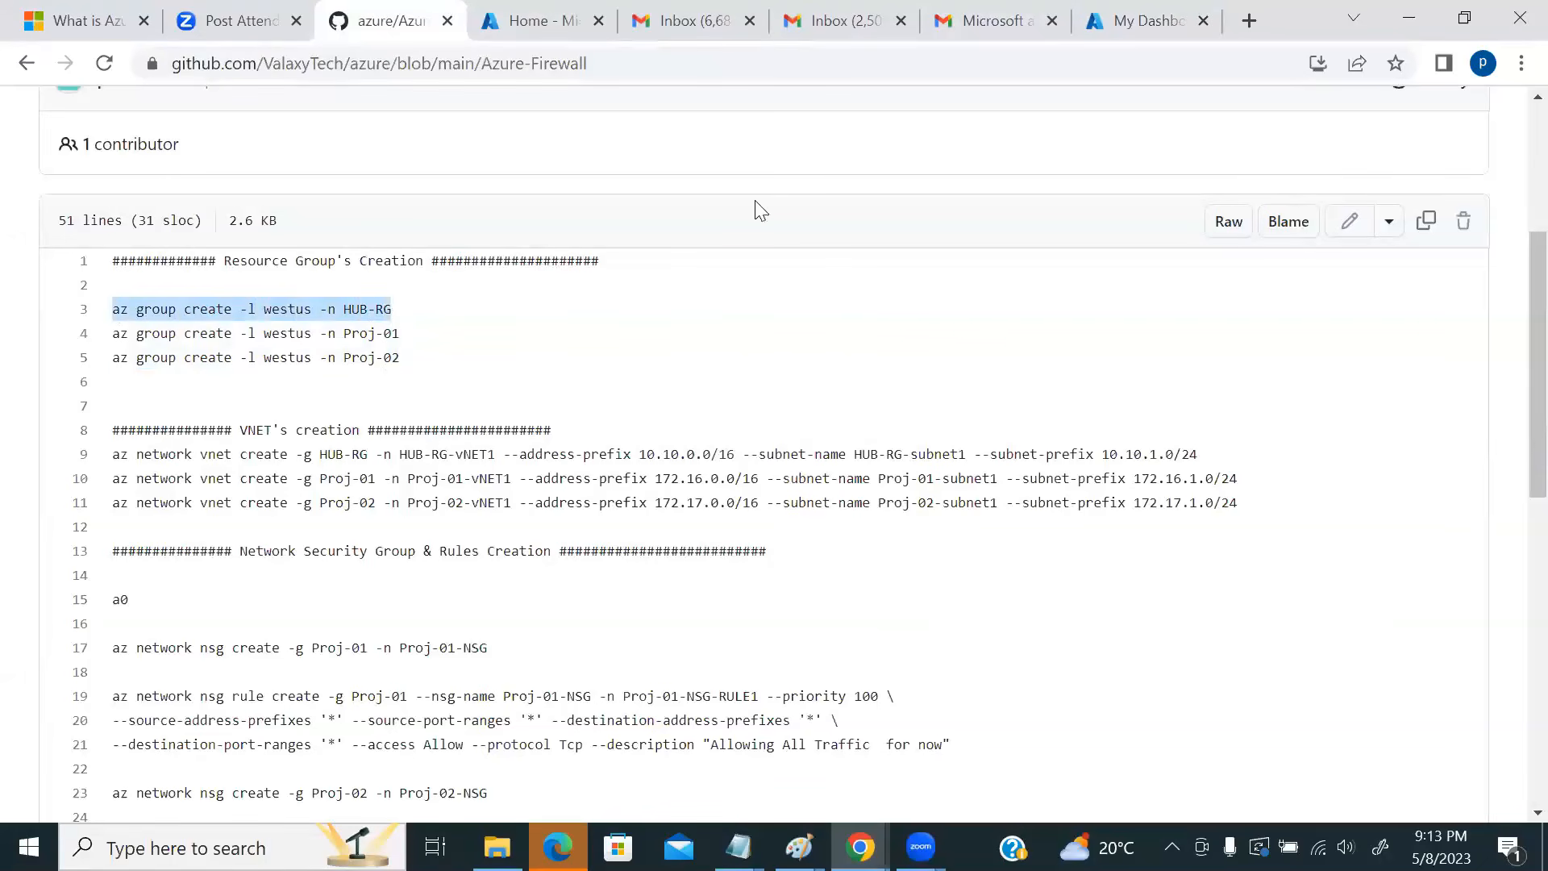
click(1129, 20)
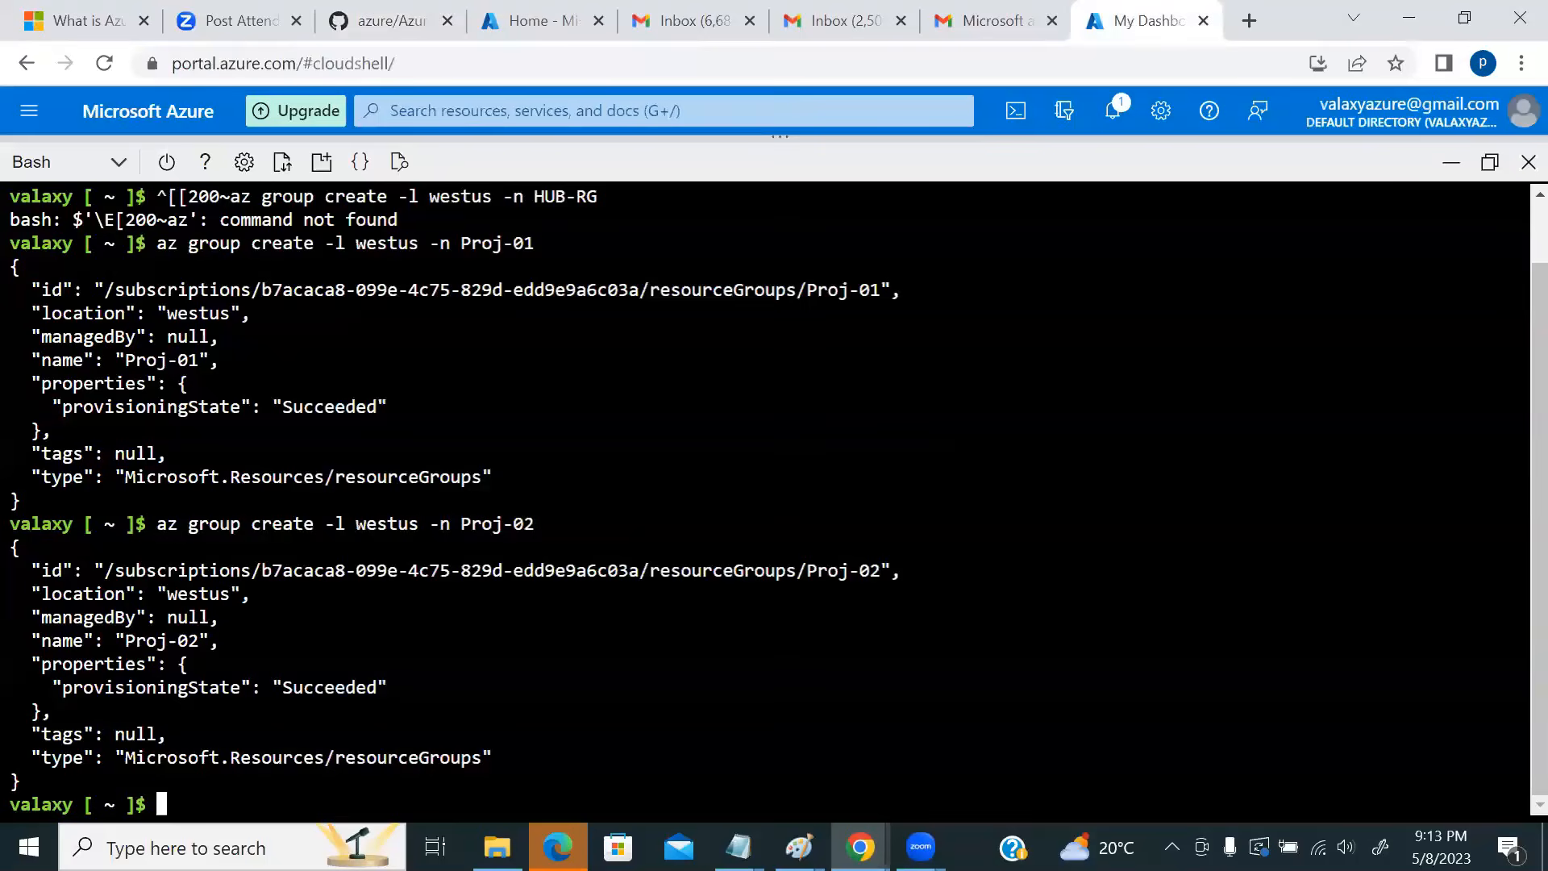
right_click(940, 467)
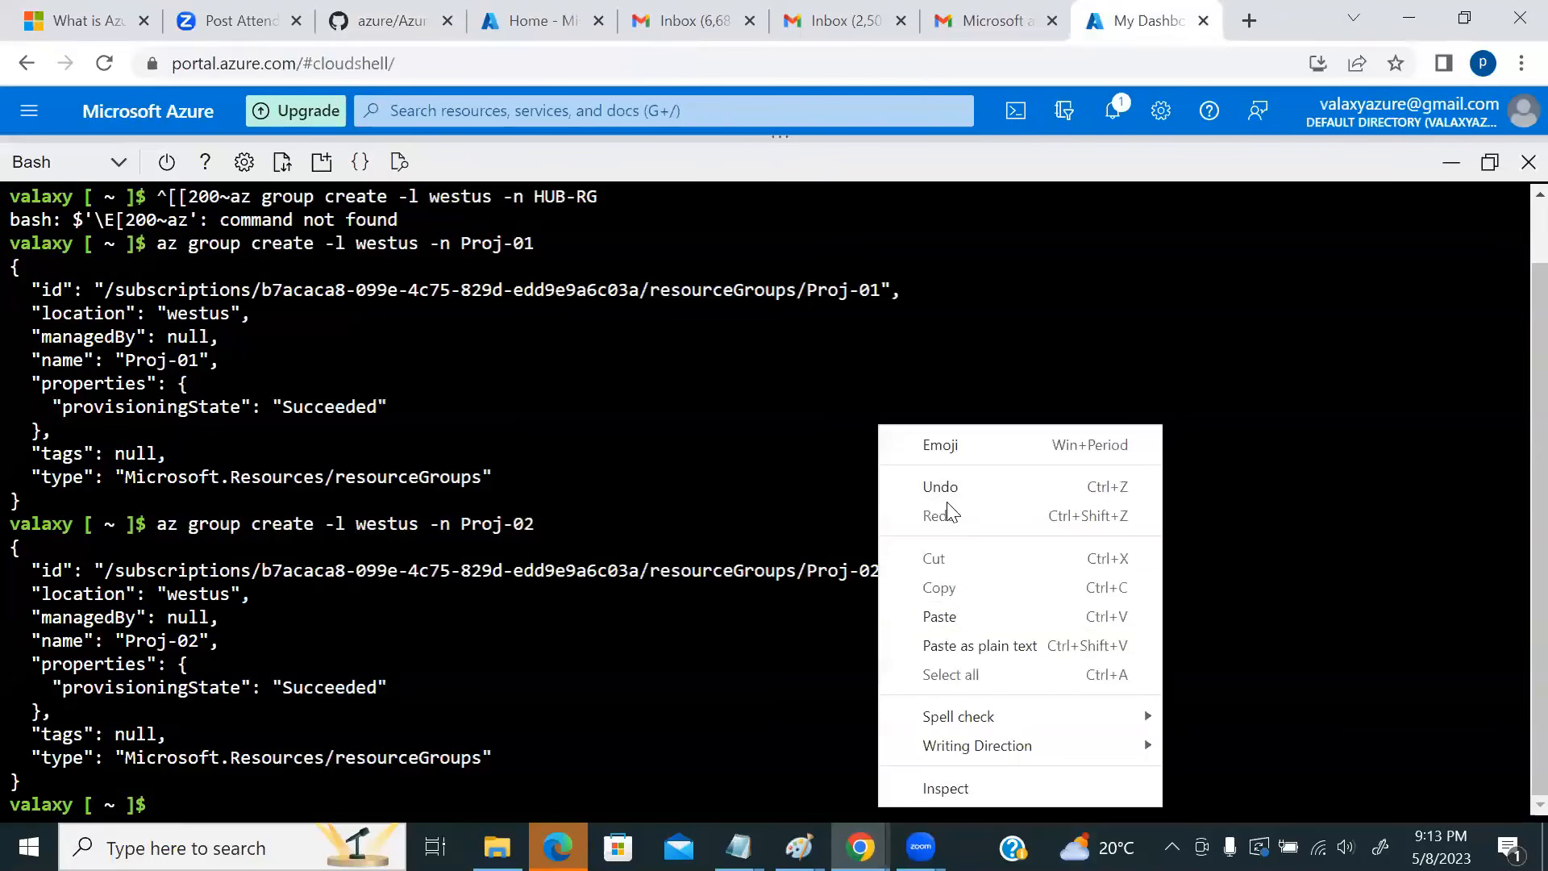
click(940, 617)
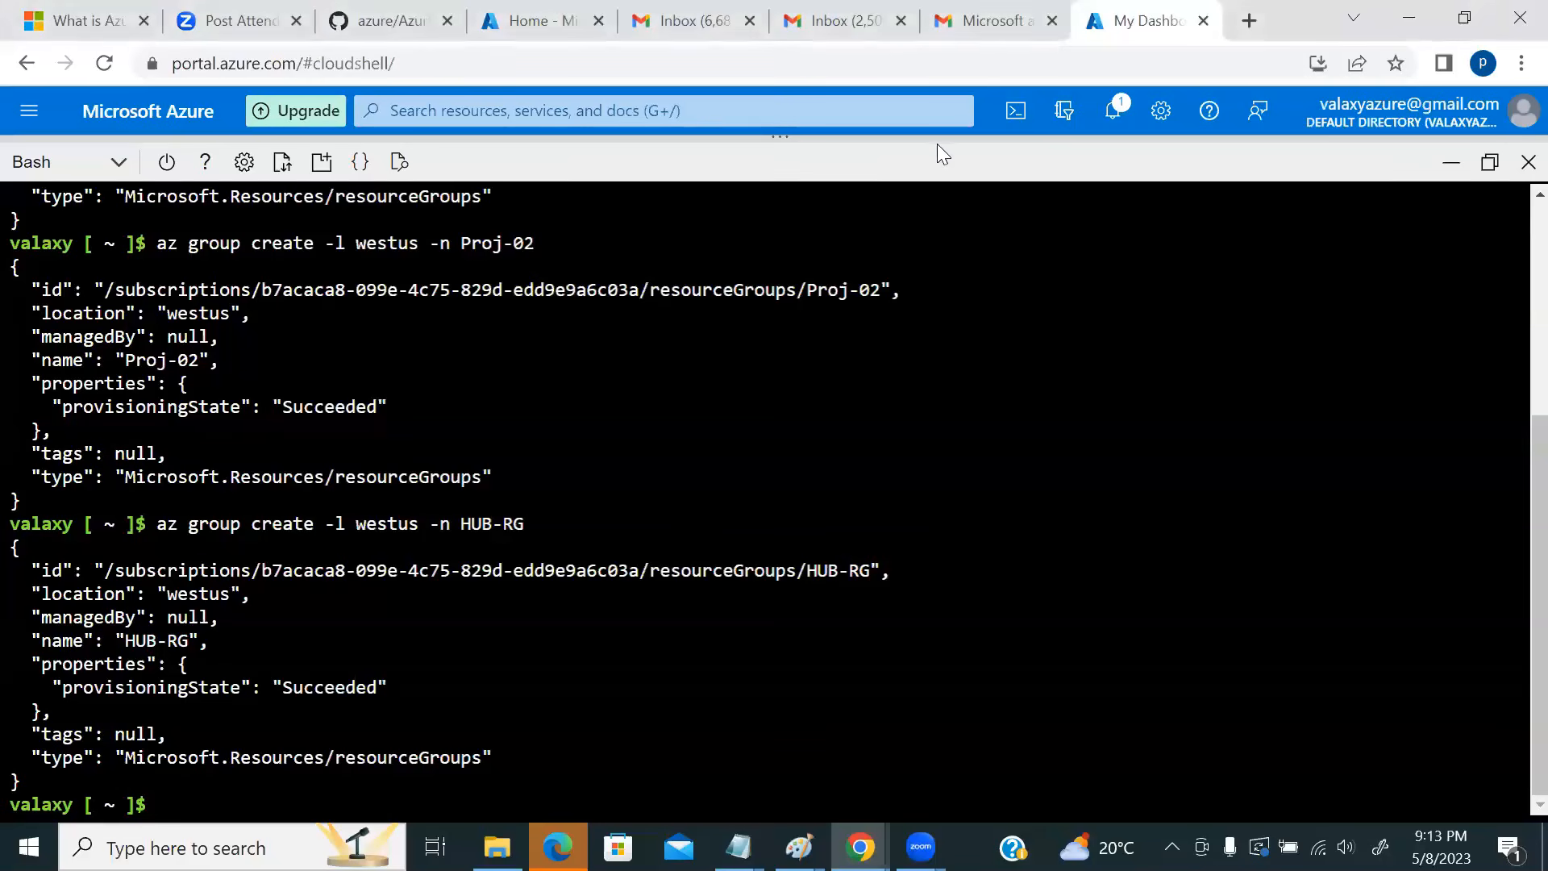
Copy the hub VNet creation command from line 9 of the GitHub script.
click(383, 20)
scroll(552, 451, down, 2)
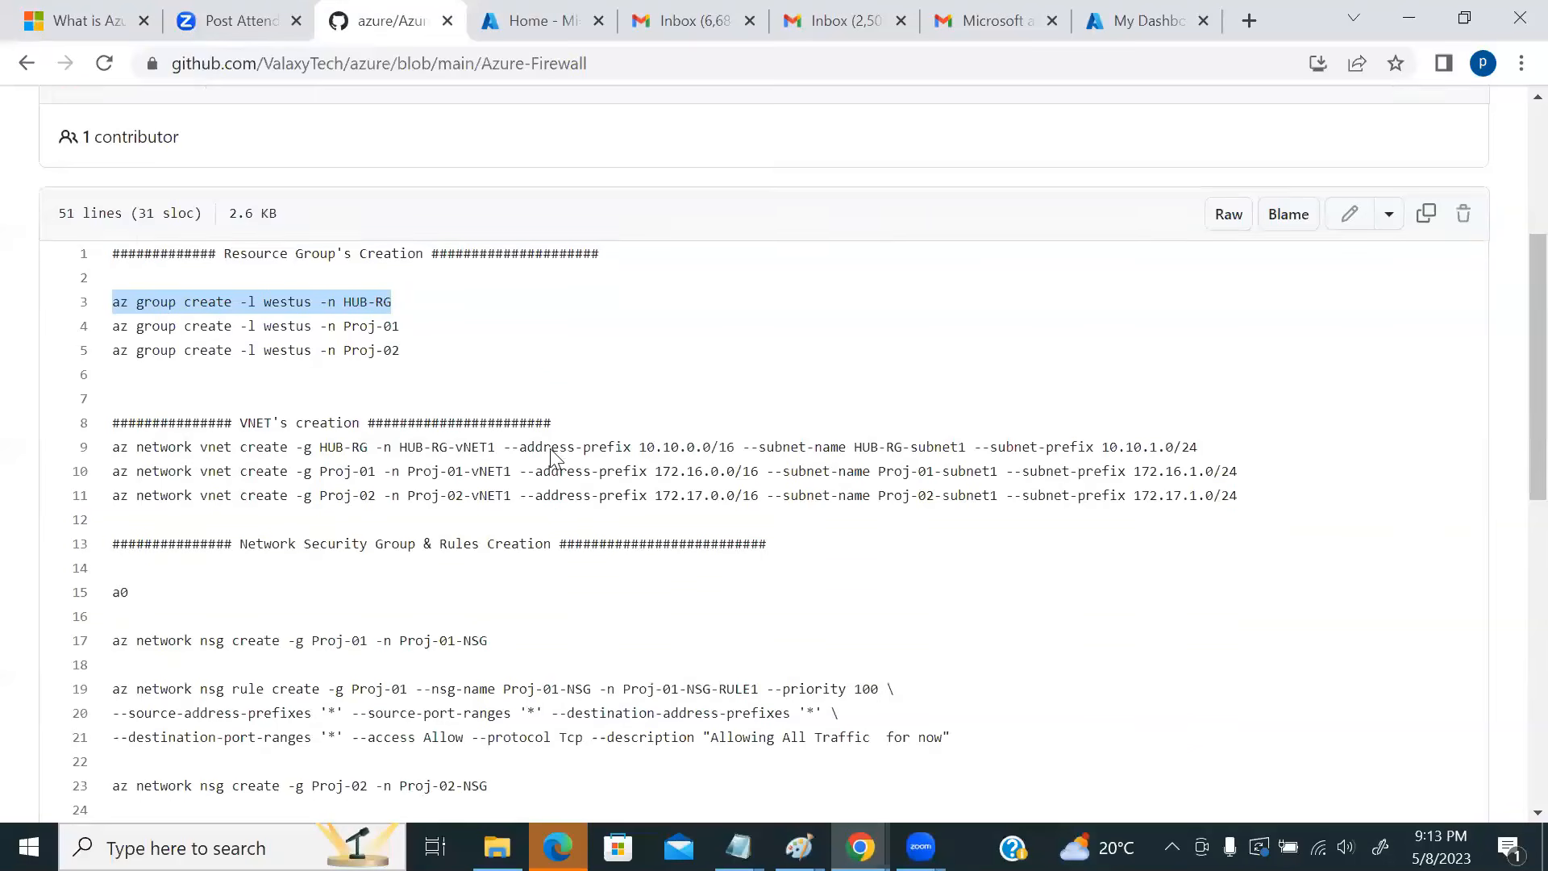
drag(114, 335, 1203, 335)
key(super+c)
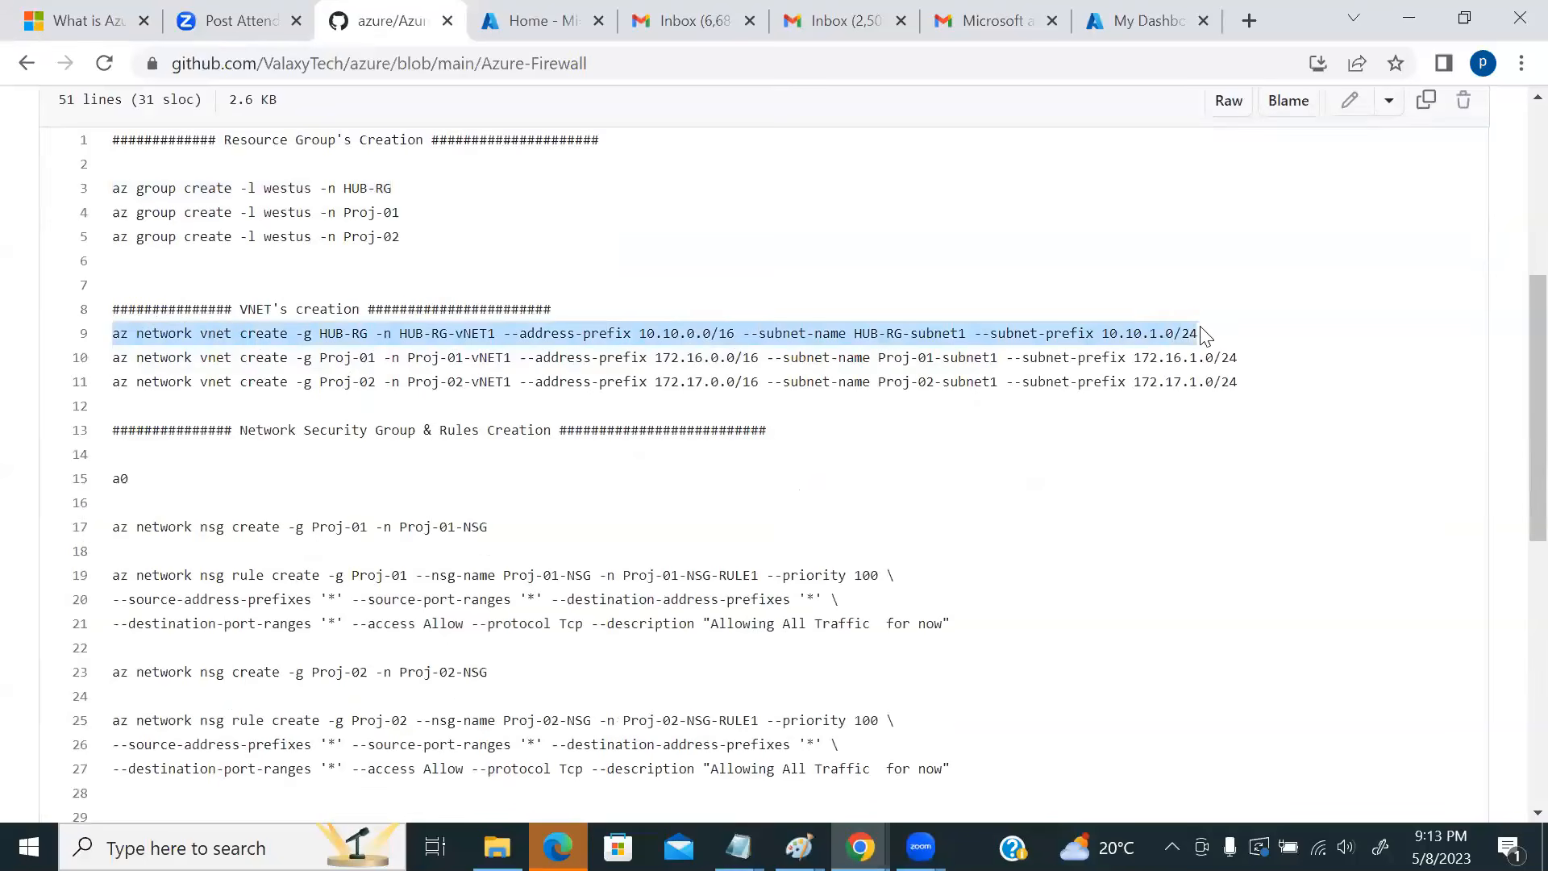
Paste and run the hub VNet creation command in Cloud Shell.
click(1138, 17)
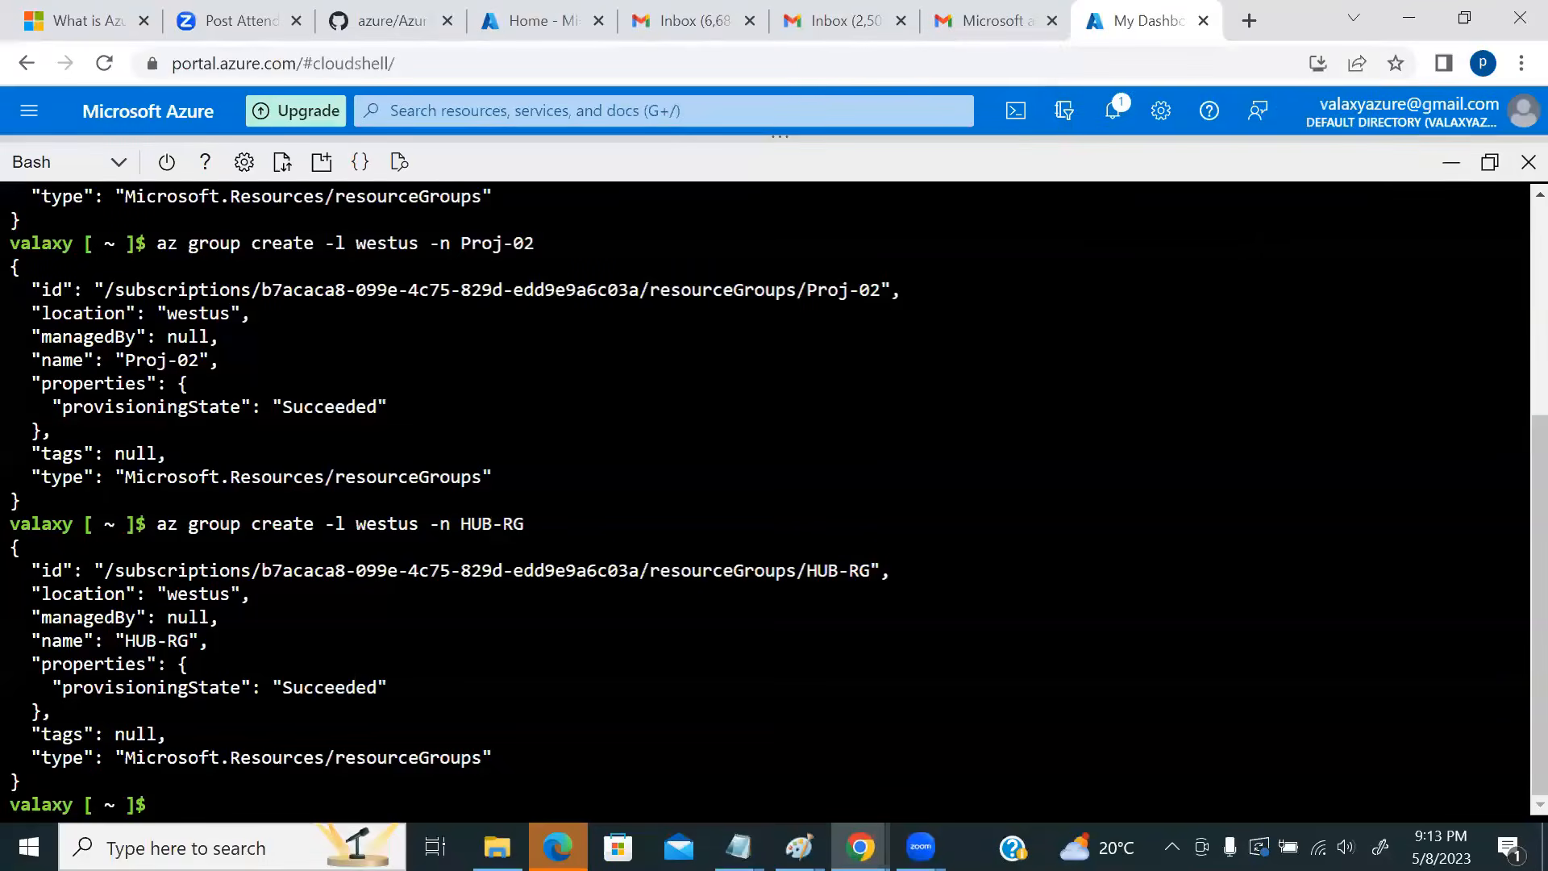
right_click(936, 597)
click(936, 597)
key(Return)
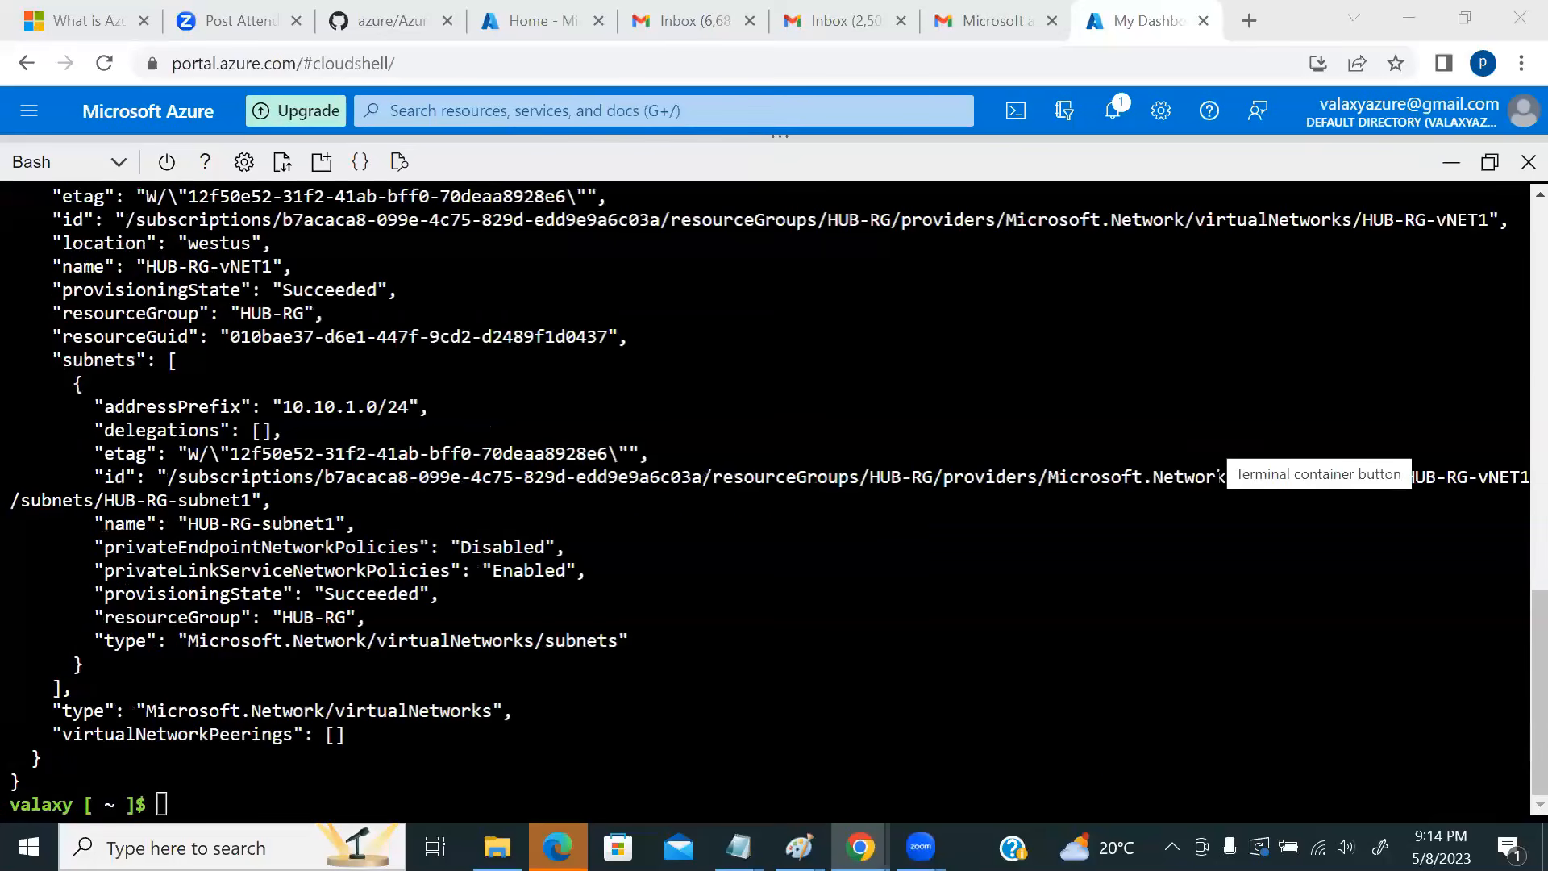
key(alt+Tab)
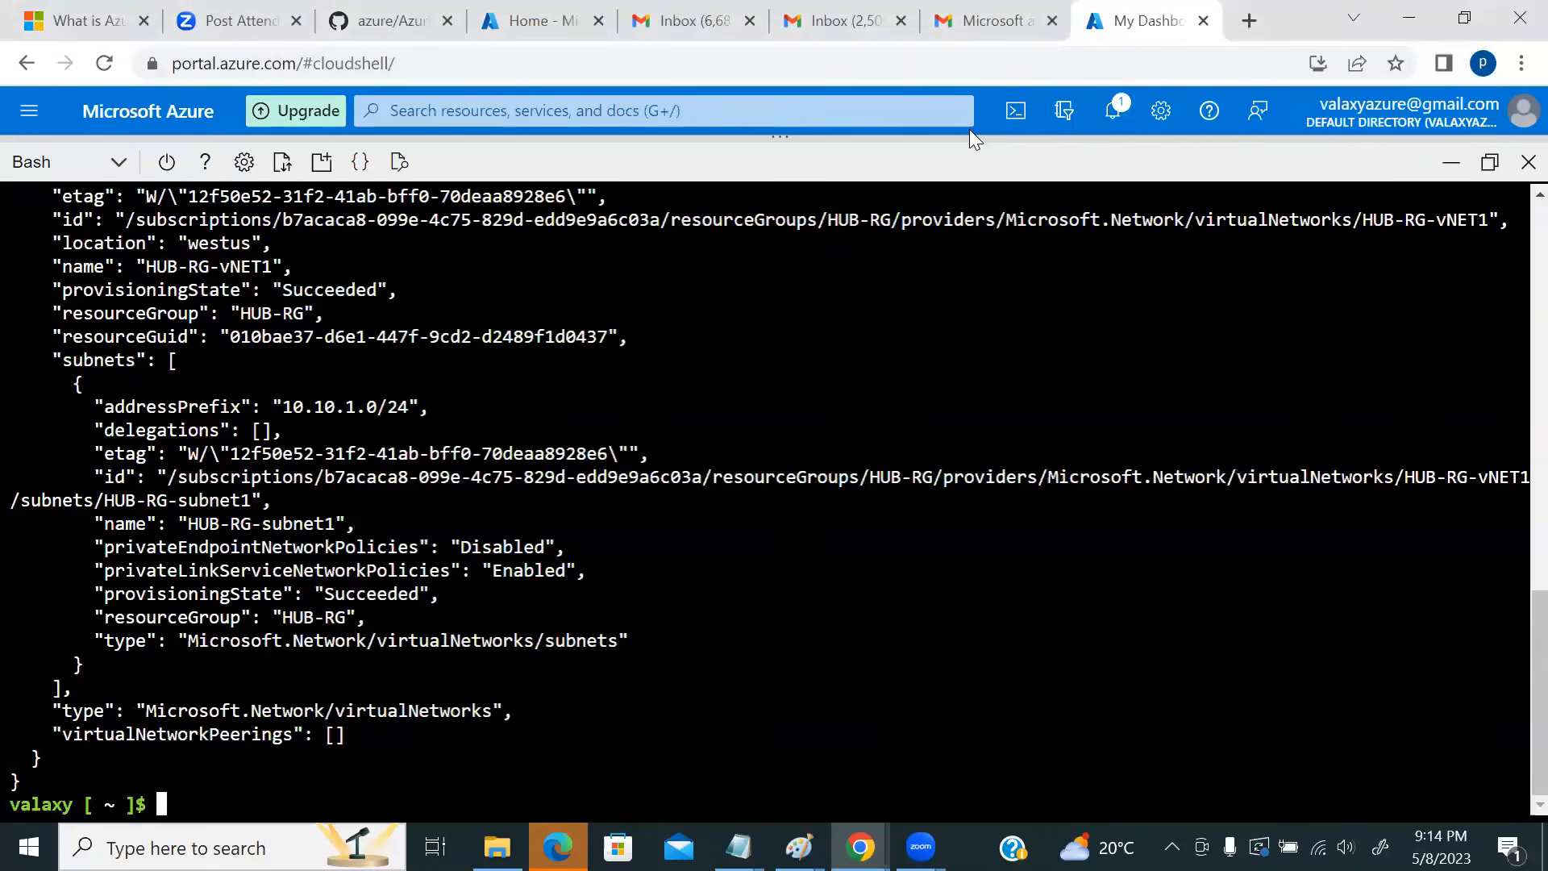
Create Proj-01-vNET1 with subnet 172.16.1.0/24 using the line 10 command from GitHub.
click(375, 20)
drag(115, 358, 1238, 358)
key(super+c)
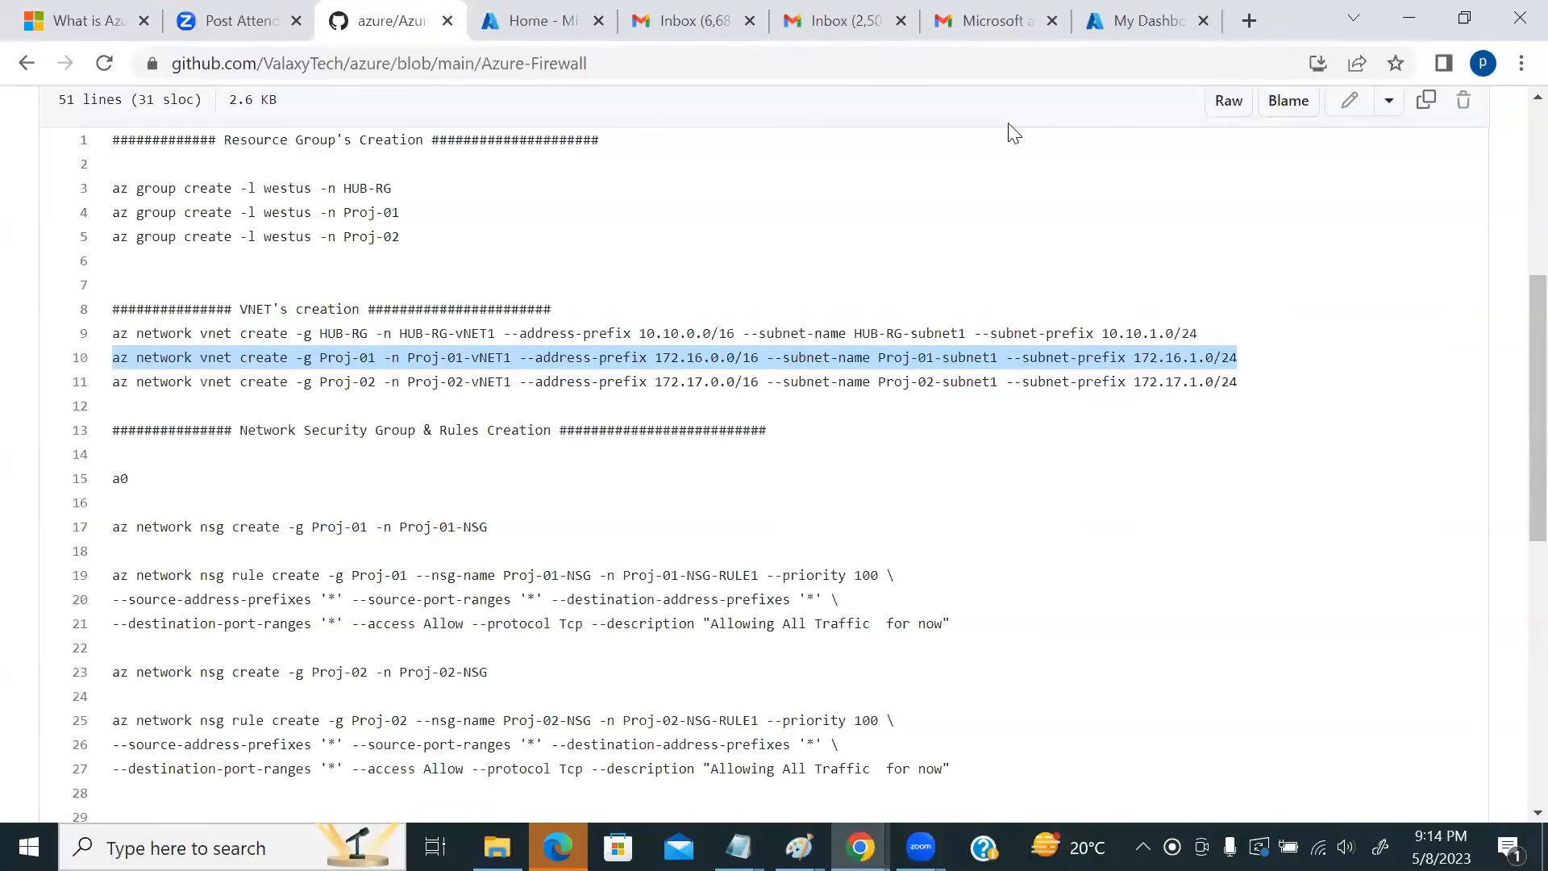
click(1123, 16)
right_click(751, 137)
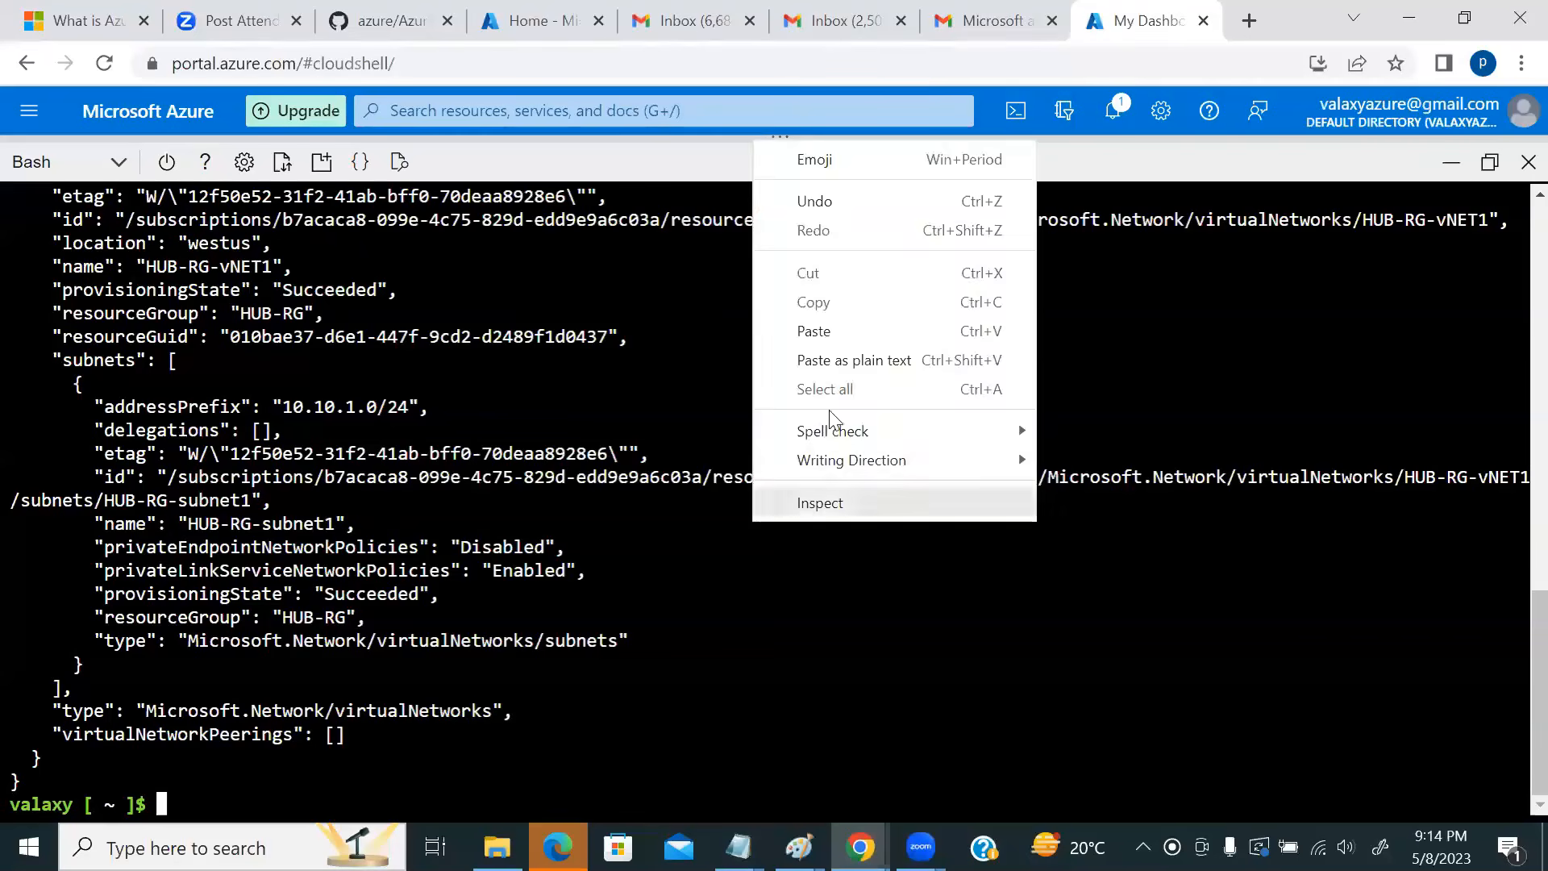
click(848, 341)
key(Return)
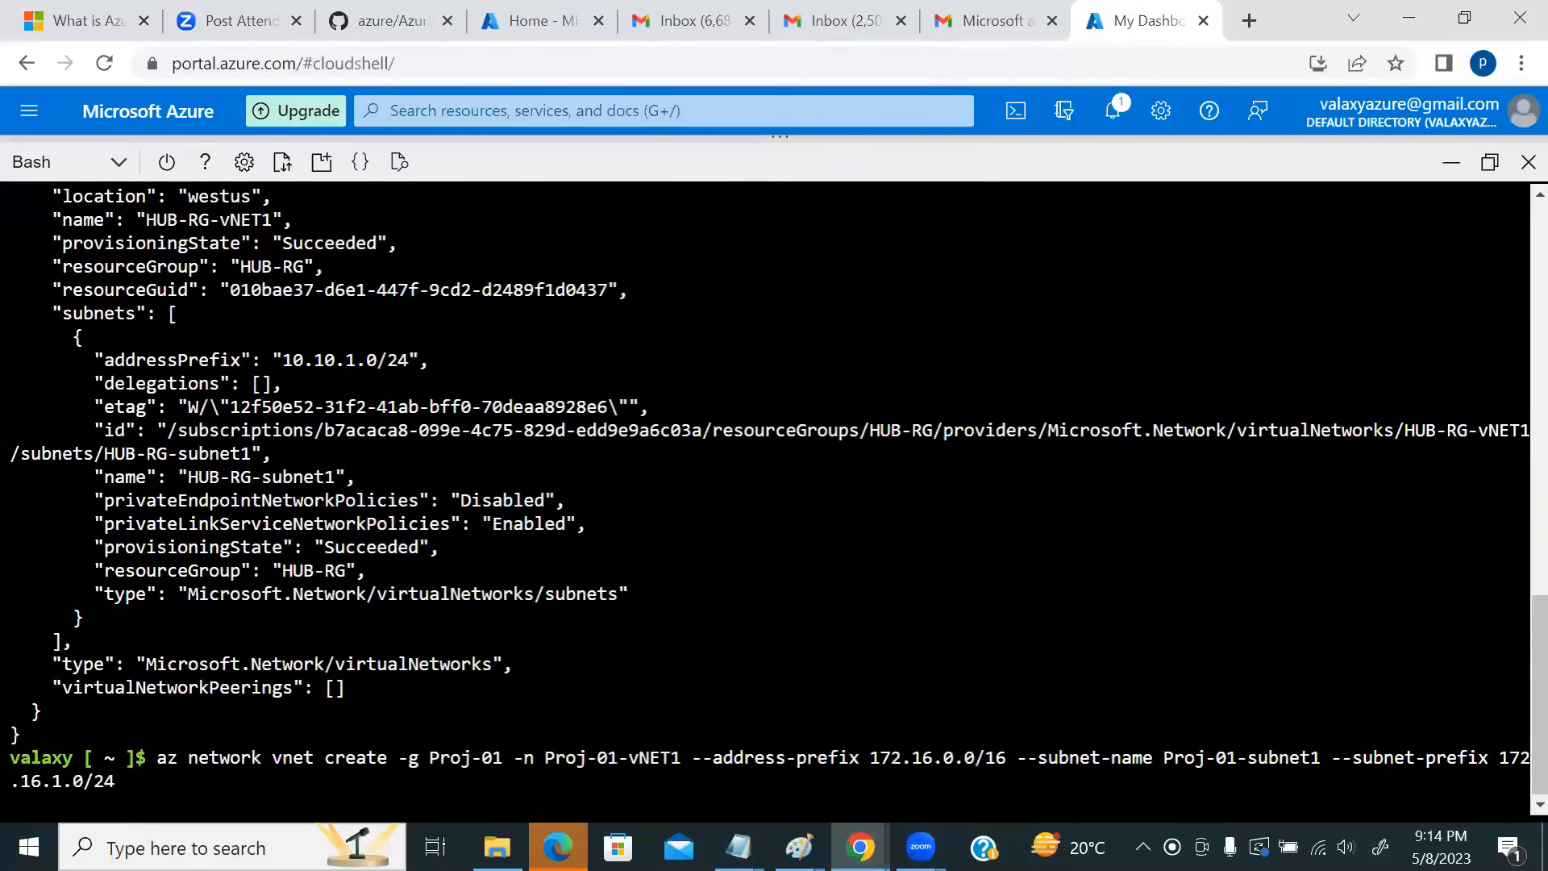
Copy the line 11 Proj-02-vNET1 command from GitHub and run it in Cloud Shell.
click(379, 23)
drag(112, 382, 1246, 388)
key(super+c)
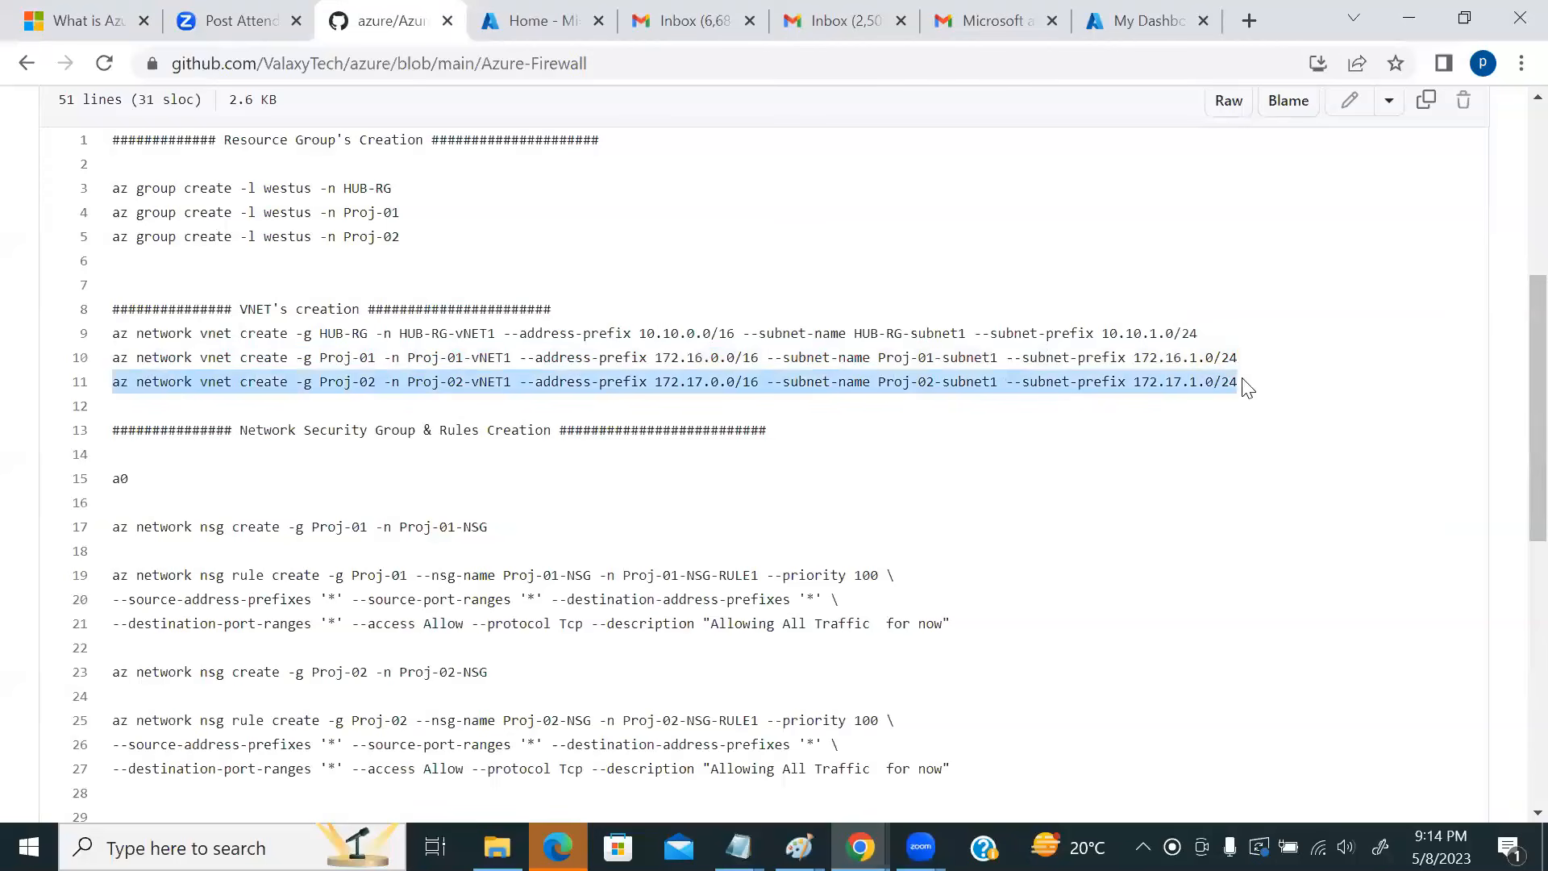
click(1145, 20)
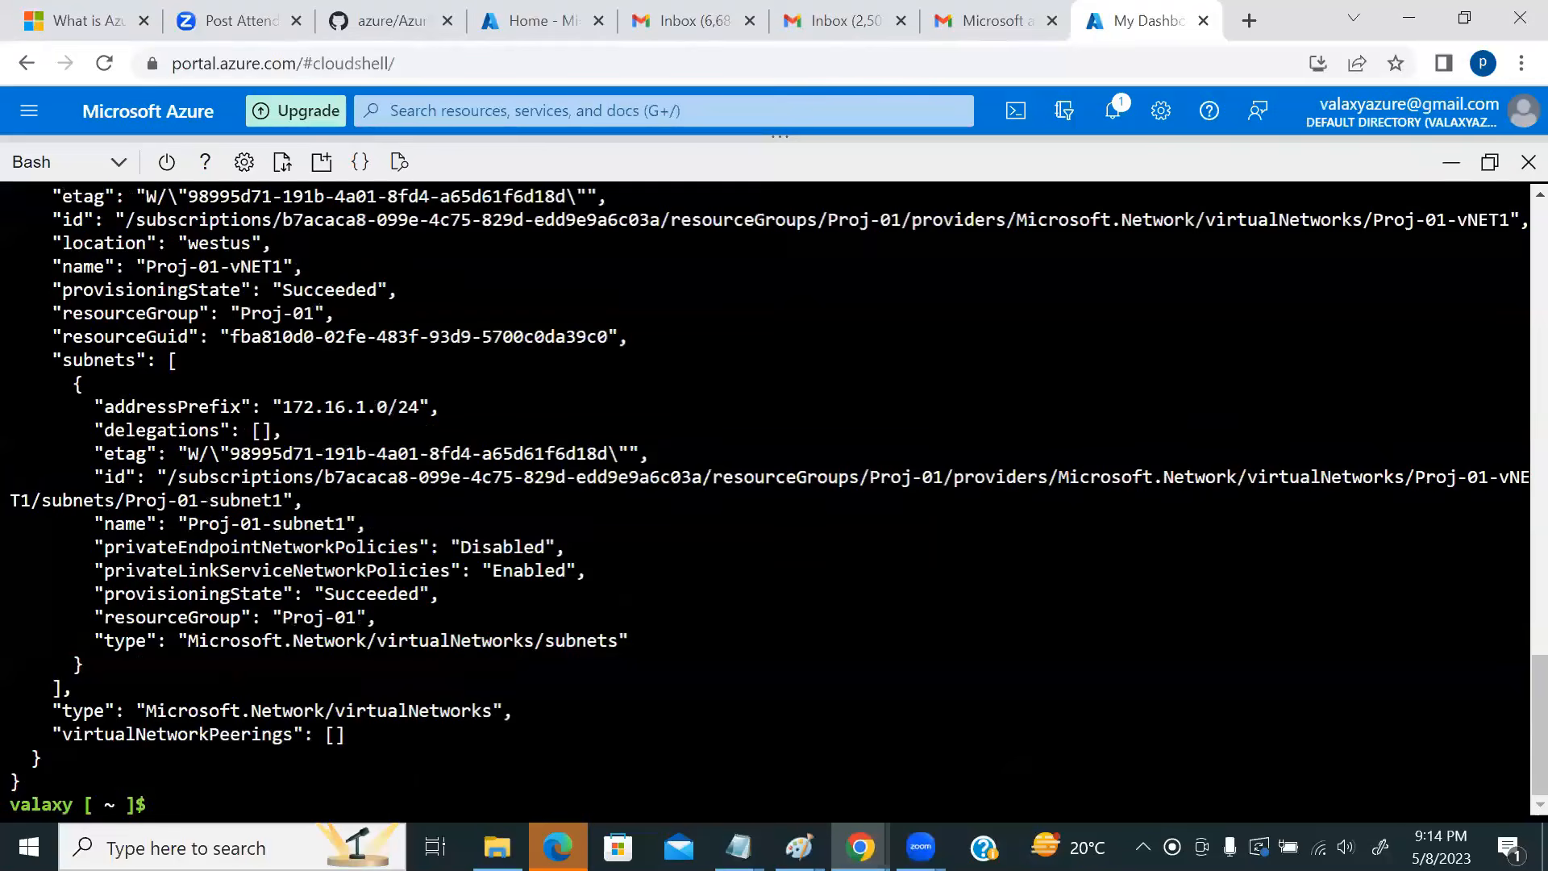
right_click(749, 589)
click(811, 399)
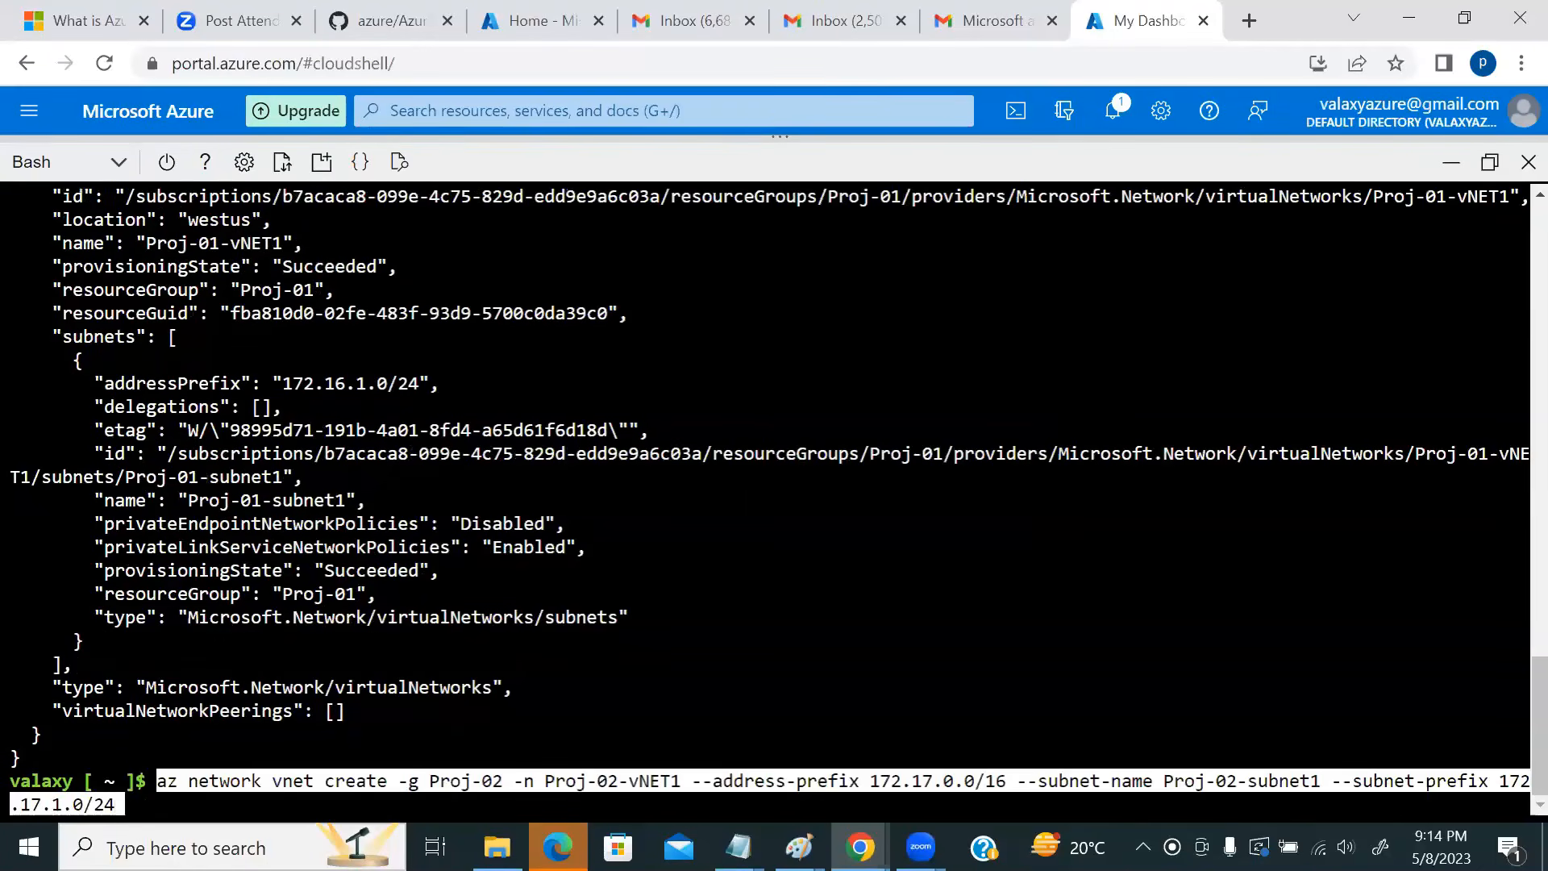
key(Return)
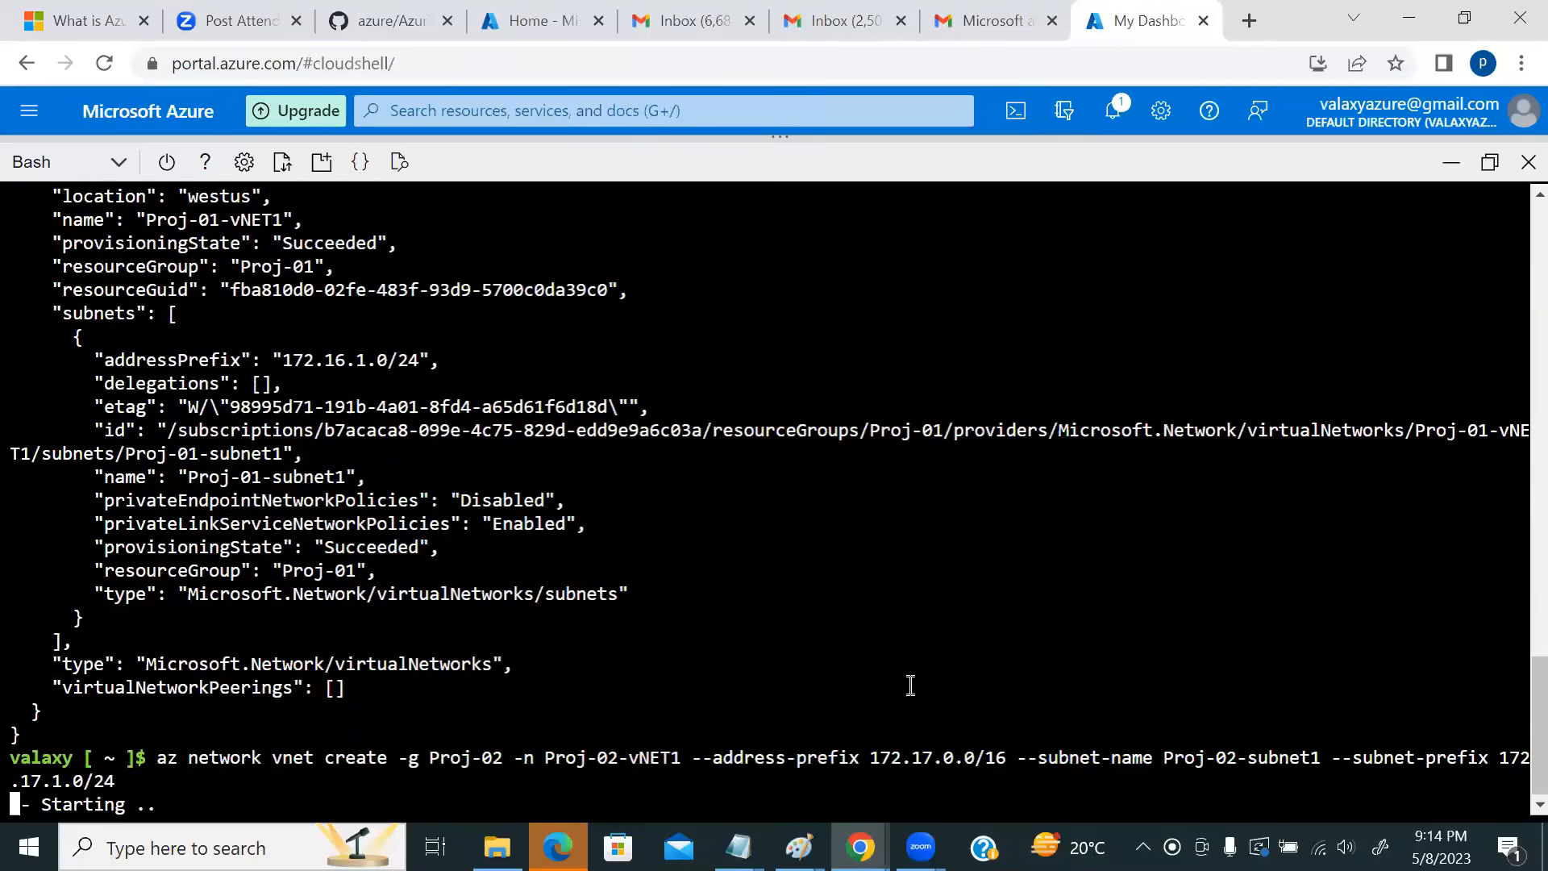
key(alt+Tab)
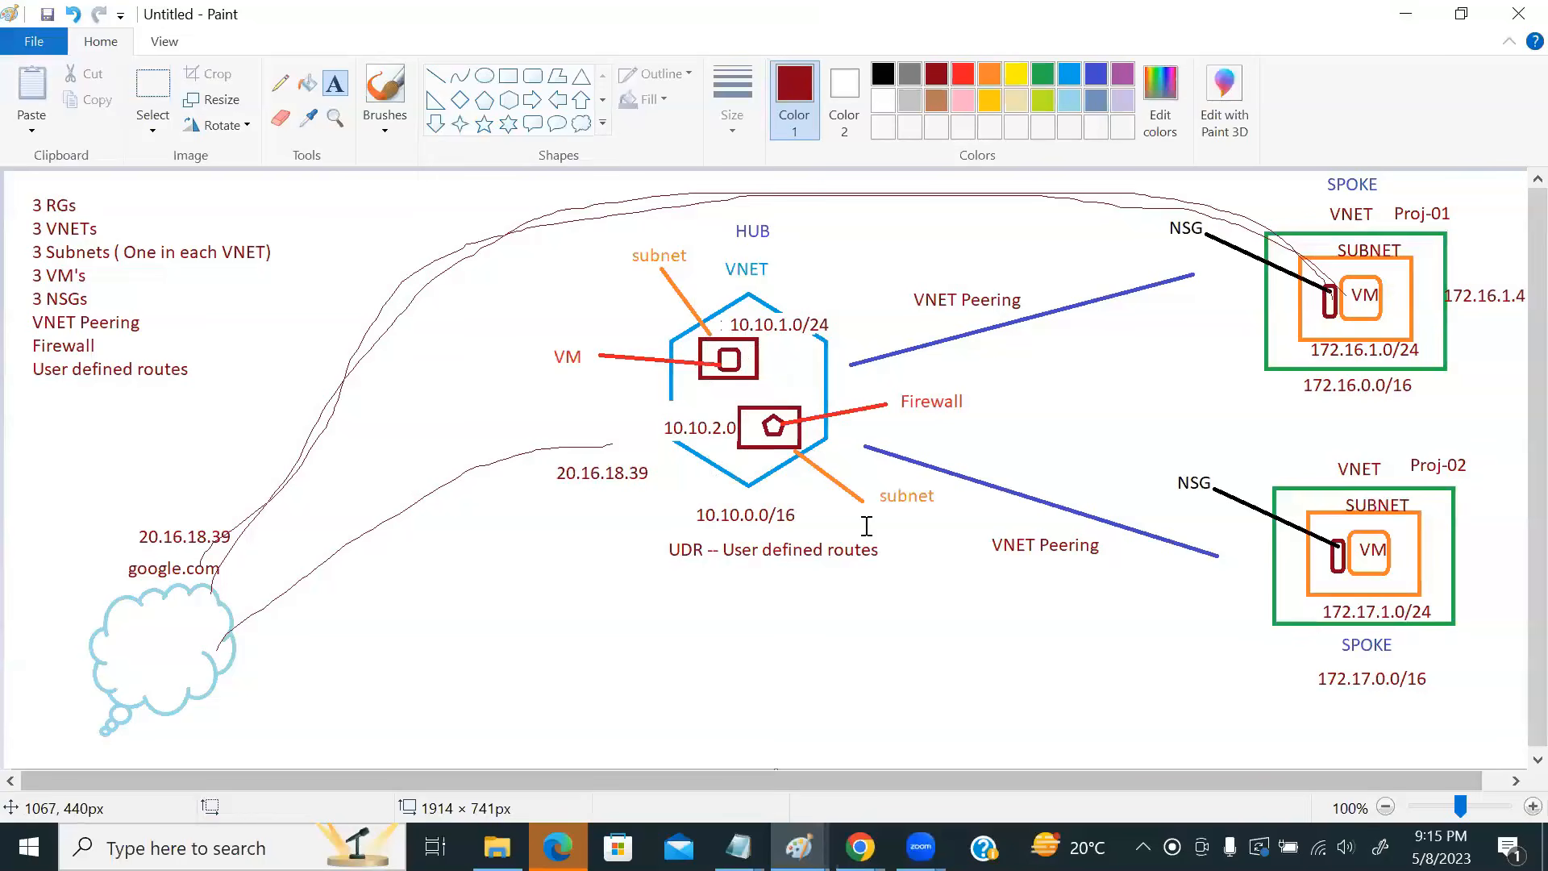
Compare the Paint hub-and-spoke diagram with the hub VNet address prefixes on line 9 of the GitHub script.
key(alt+Tab)
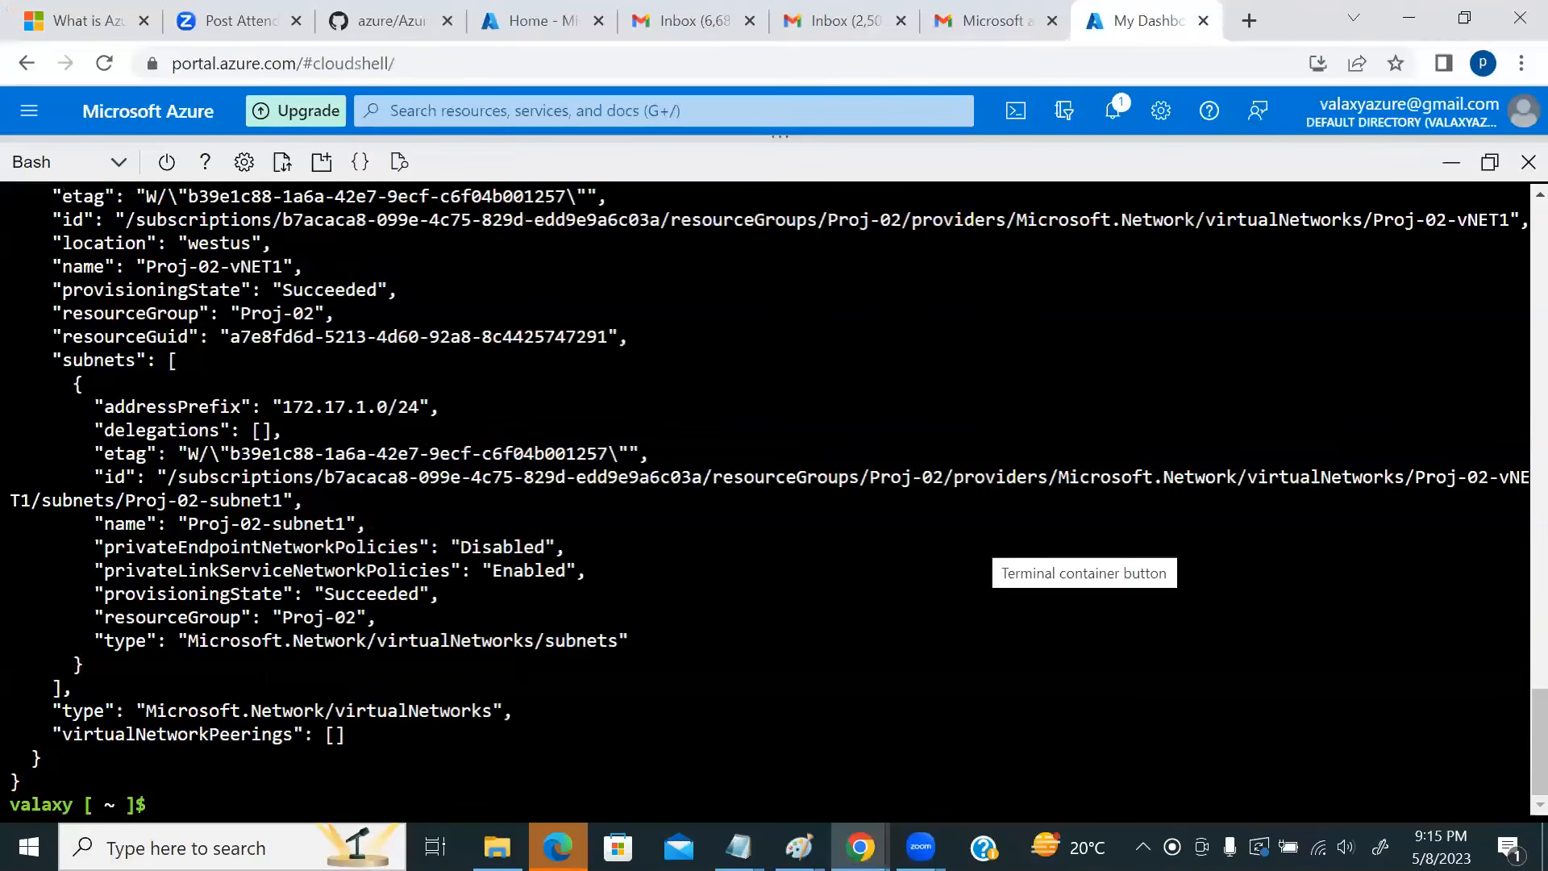
key(alt+Tab)
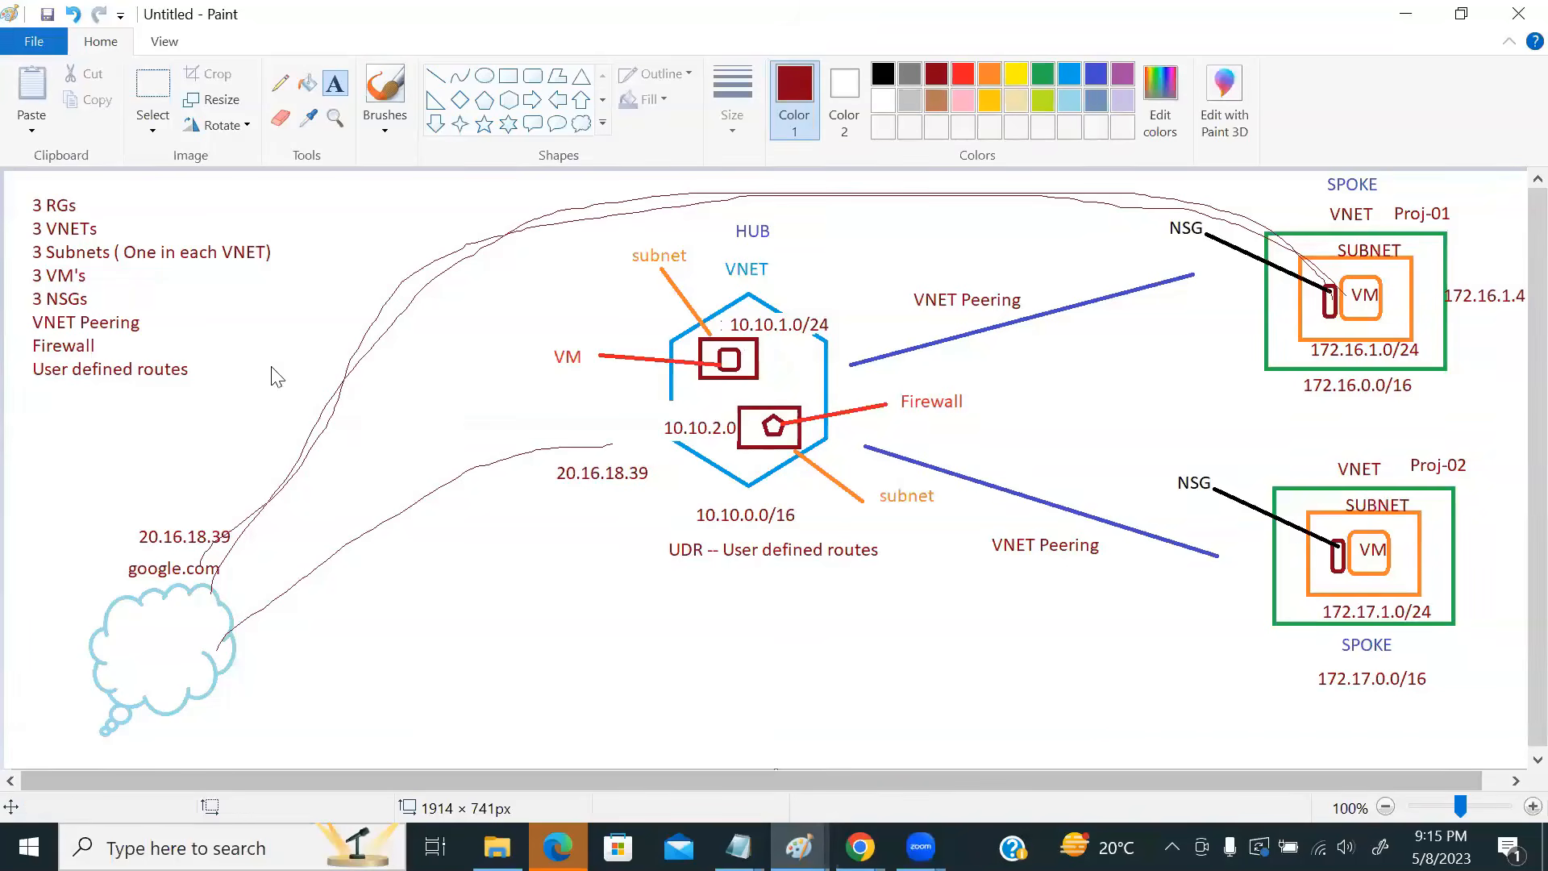
key(alt+Tab)
drag(296, 333, 1193, 333)
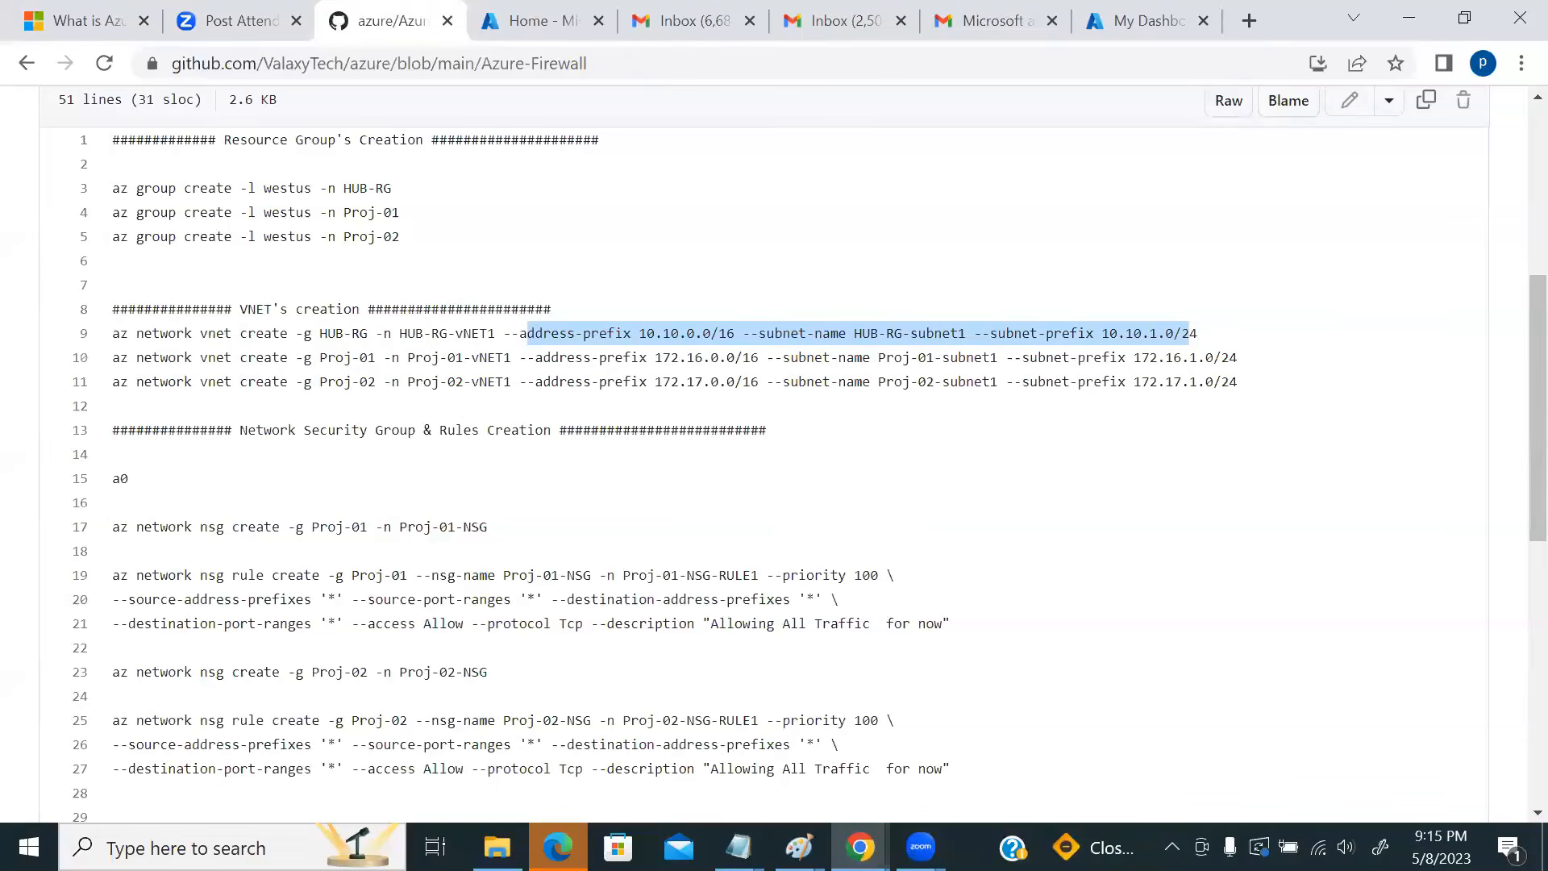
click(799, 847)
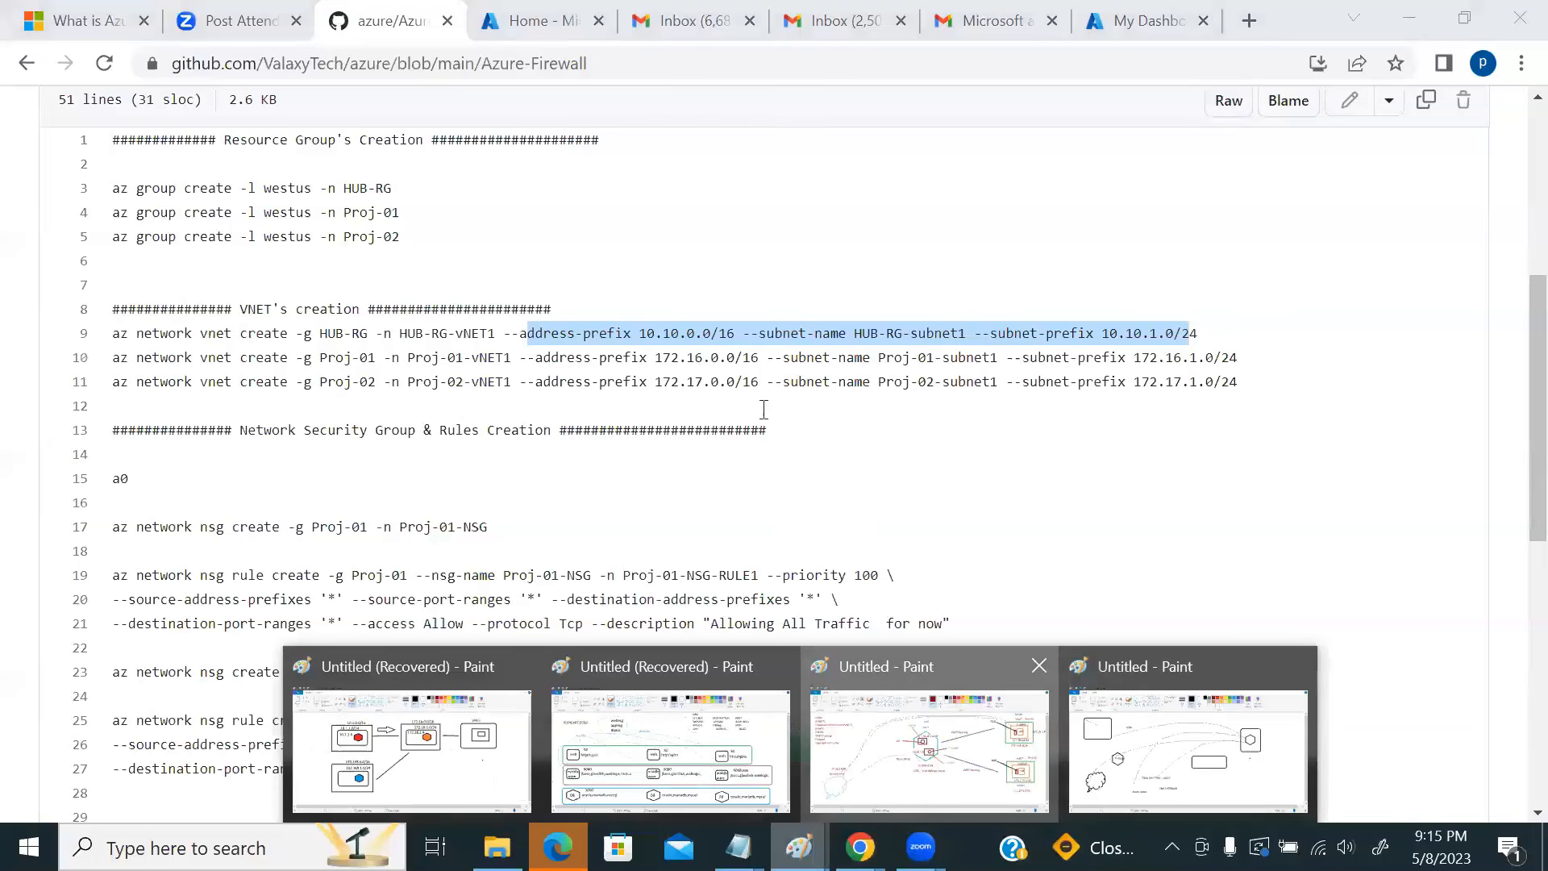
key(Return)
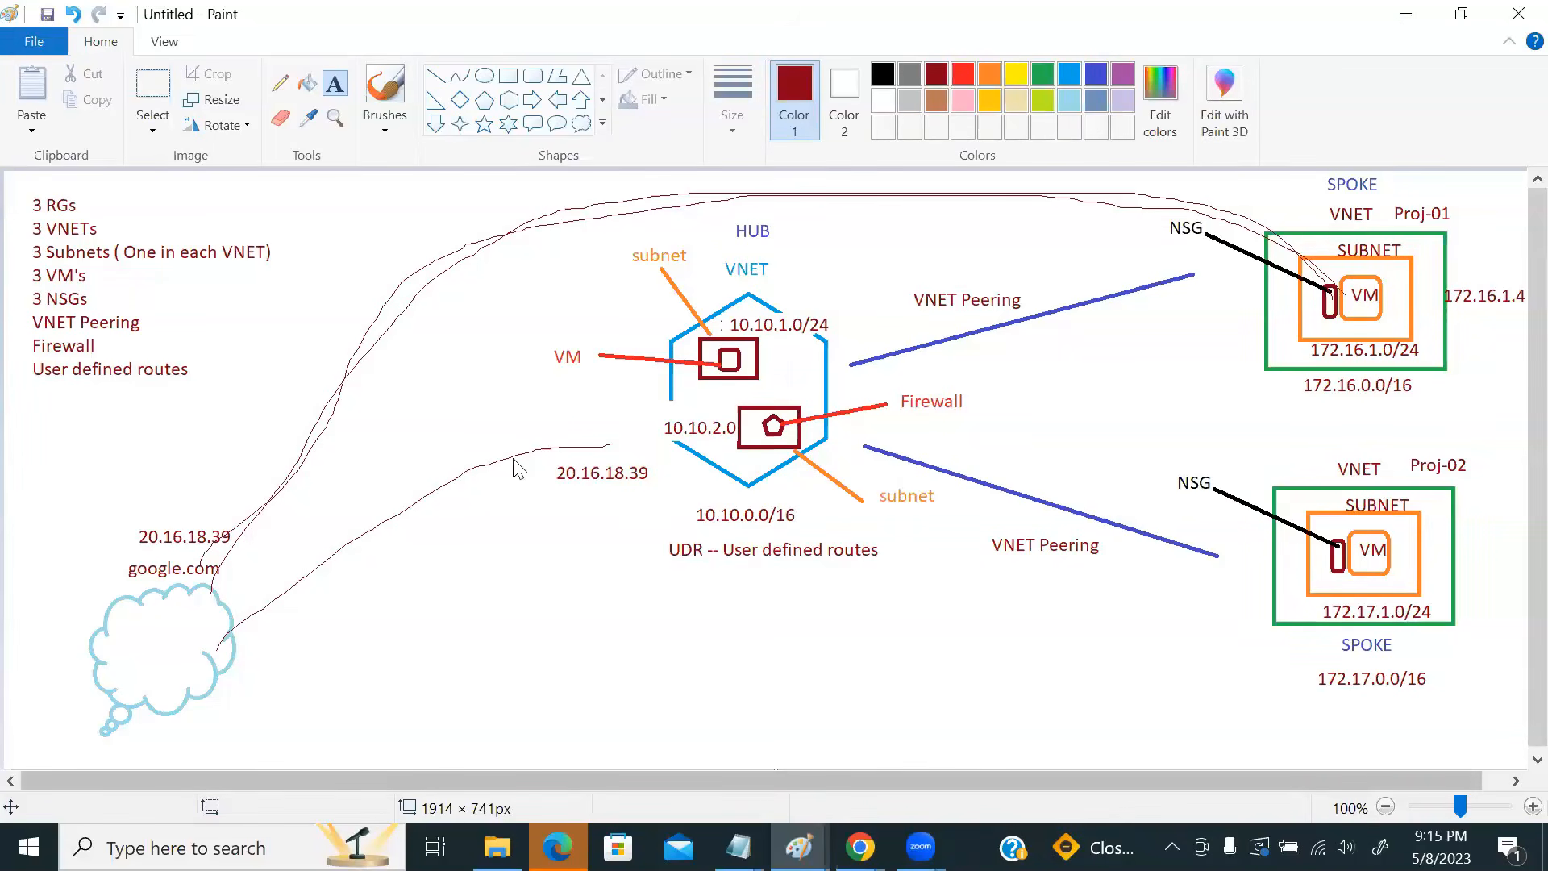
key(alt+Tab)
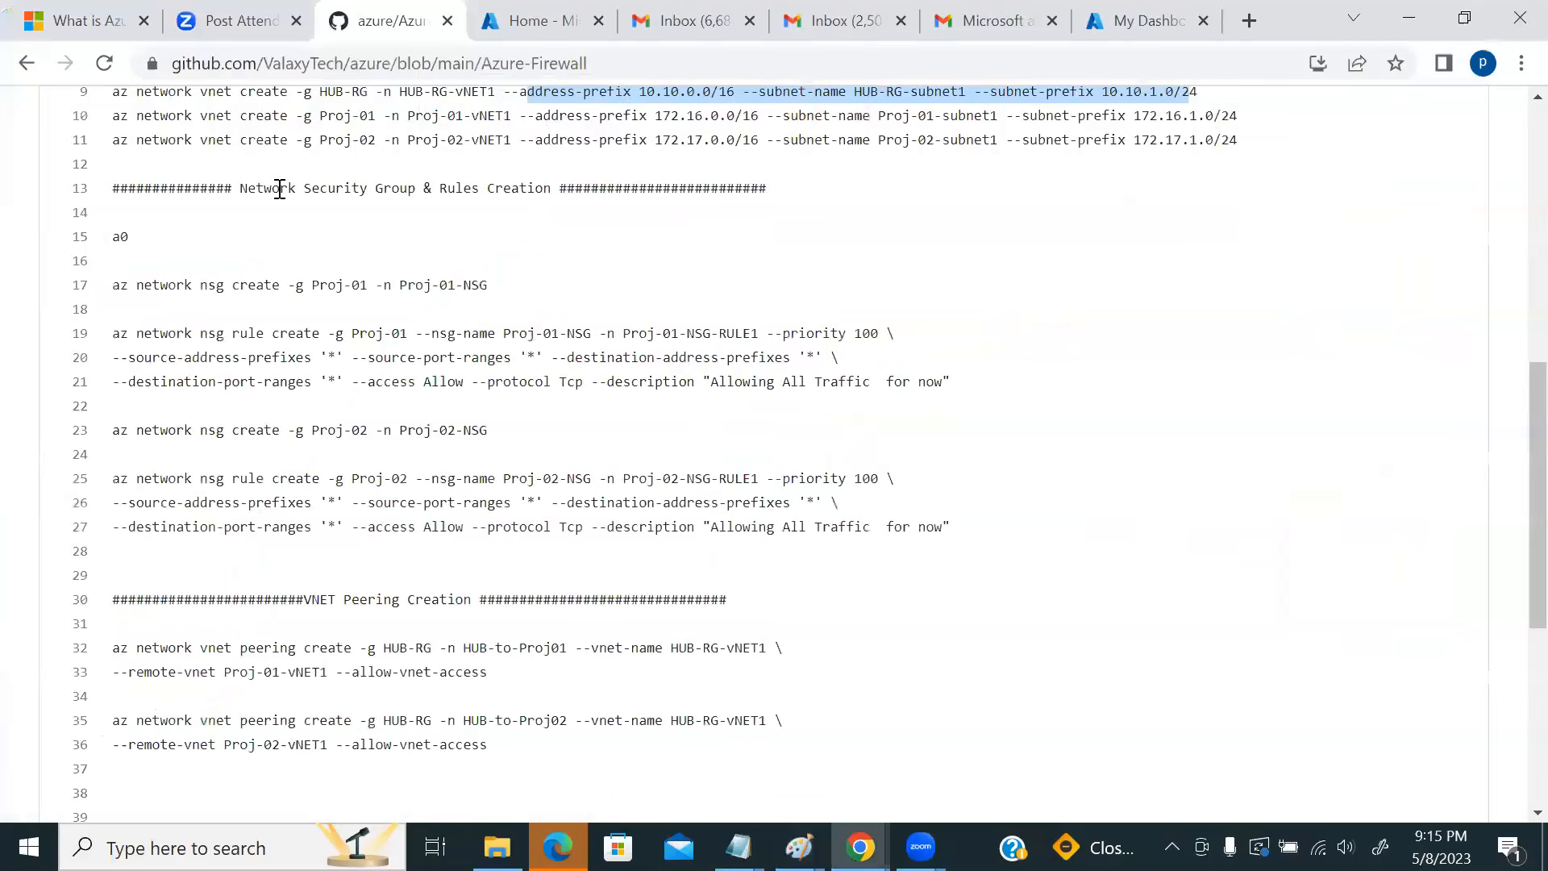
Create Proj-01-NSG with the line 17 command from GitHub, then clear the terminal.
drag(113, 285, 486, 291)
key(super+c)
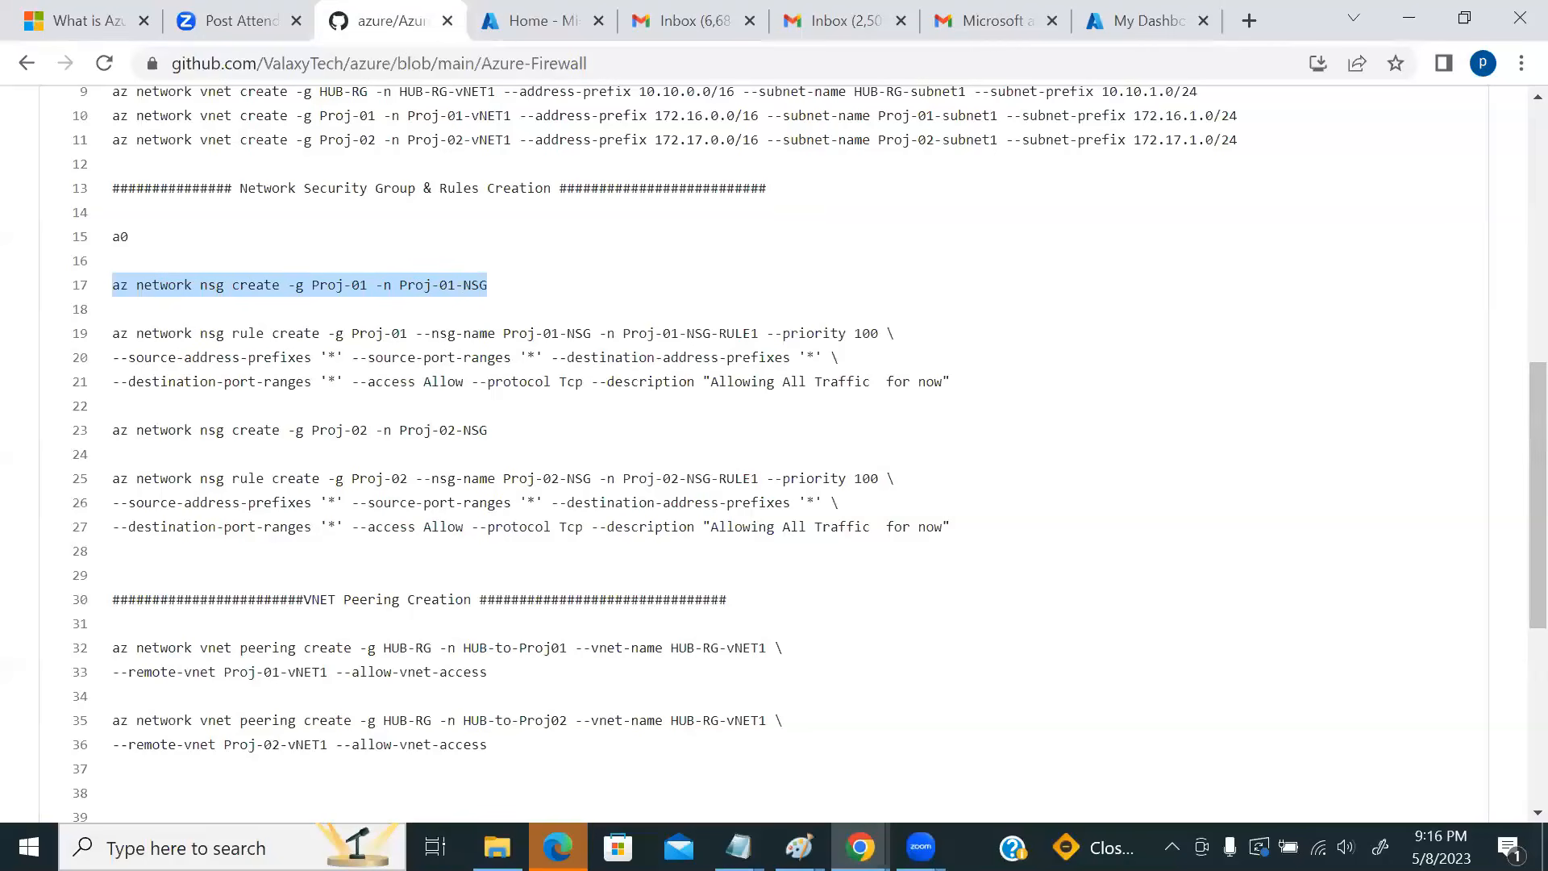
click(1149, 22)
key(ctrl+l)
key(Return)
key(Return)
right_click(399, 265)
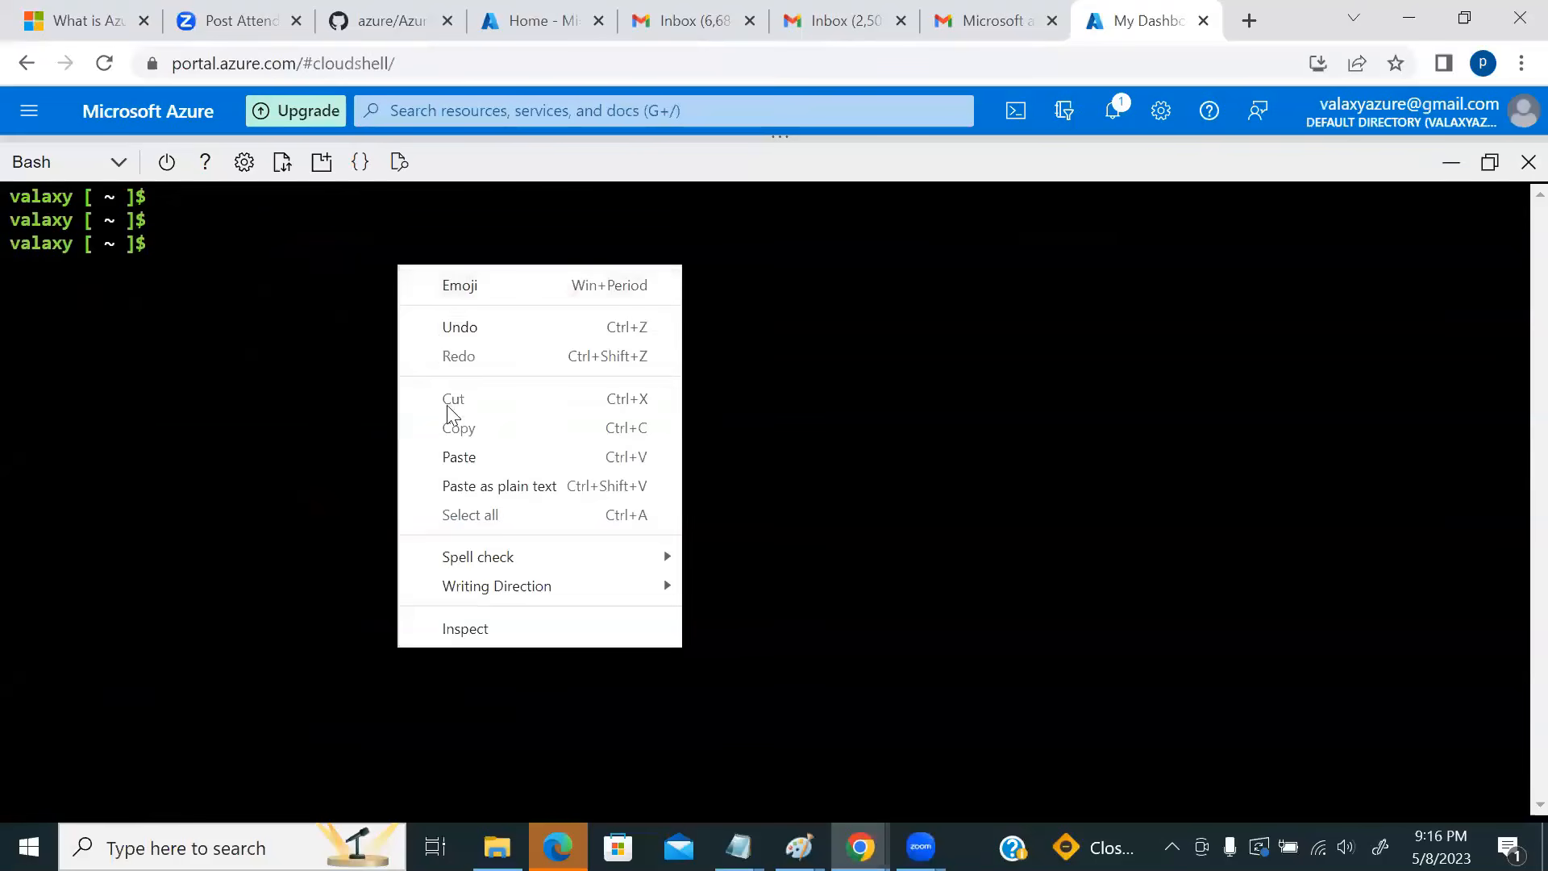
click(457, 457)
key(Return)
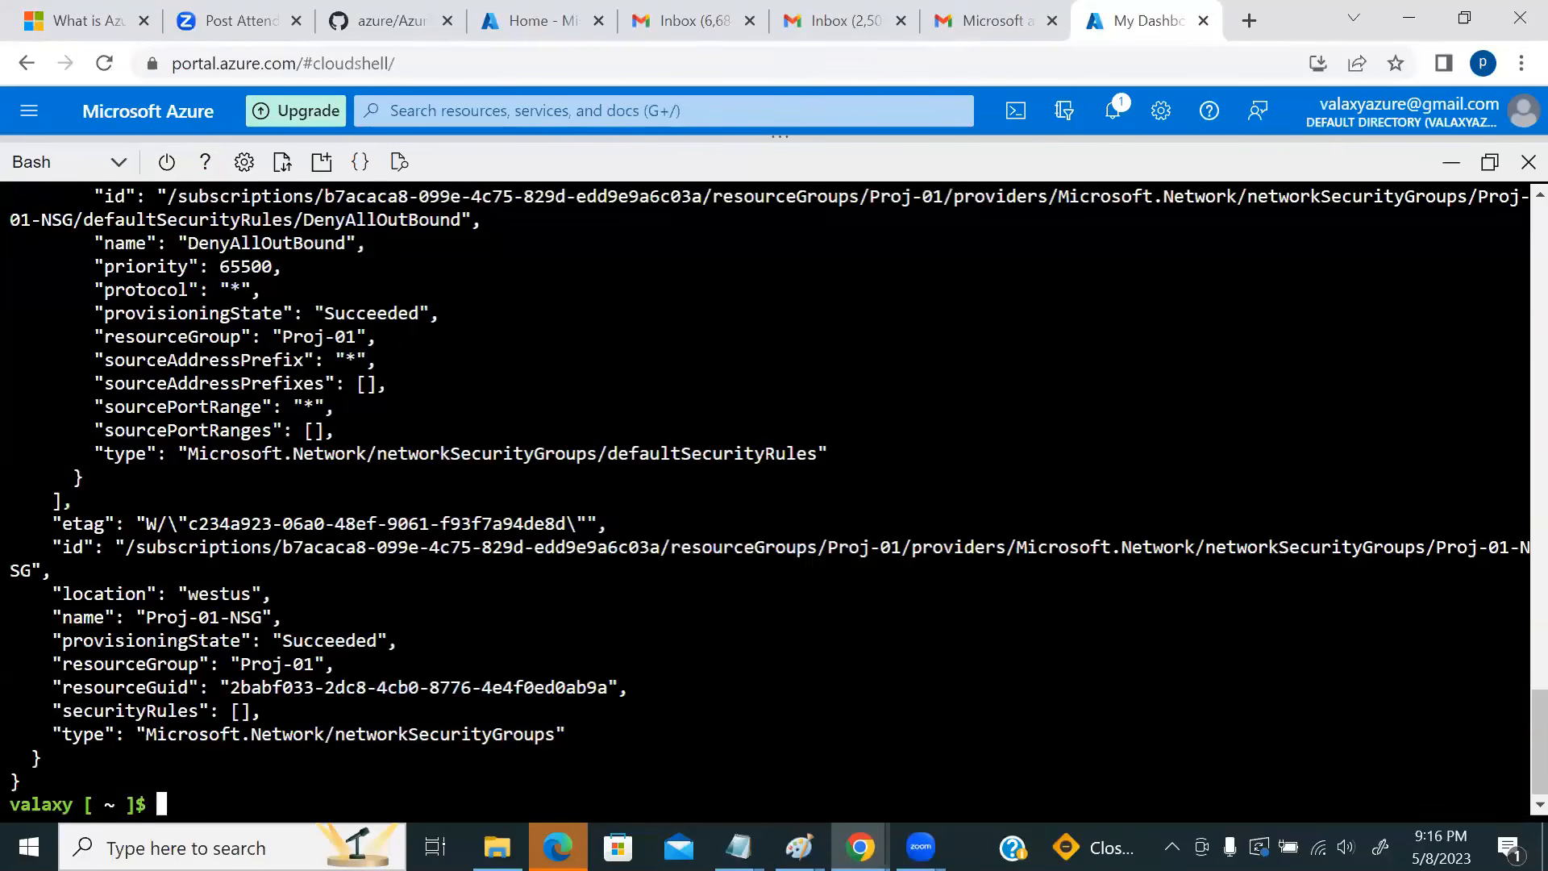
text(clear)
key(Return)
key(Return)
key(Return)
Add rule Proj-01-NSG-RULE1 allowing all inbound TCP at priority 100, from lines 19–21.
key(alt+Tab)
key(alt+Tab)
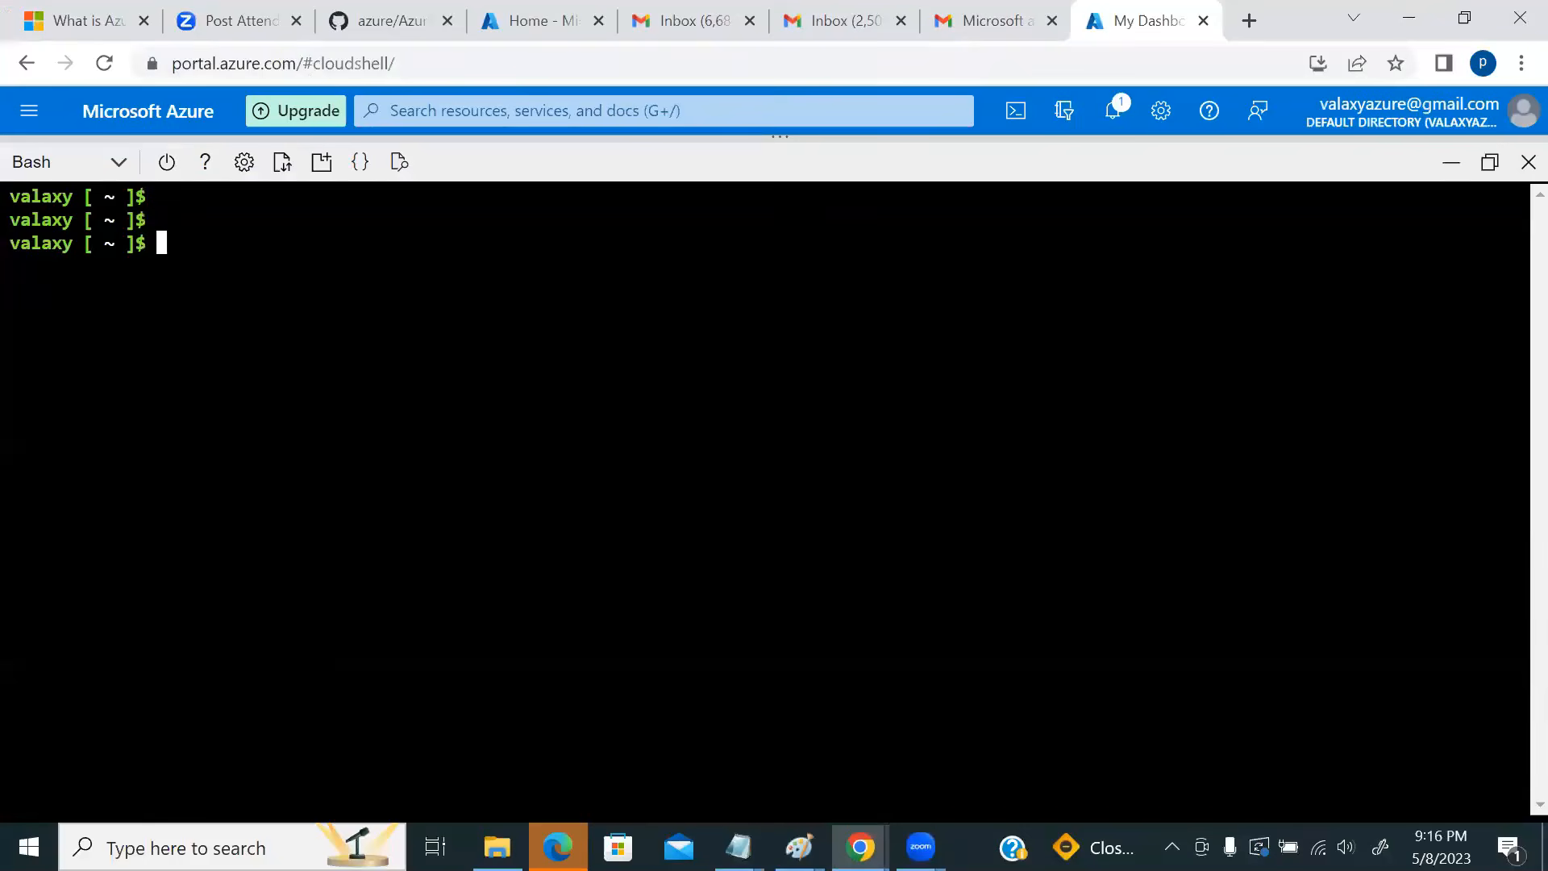
click(404, 10)
drag(114, 331, 943, 382)
key(super+c)
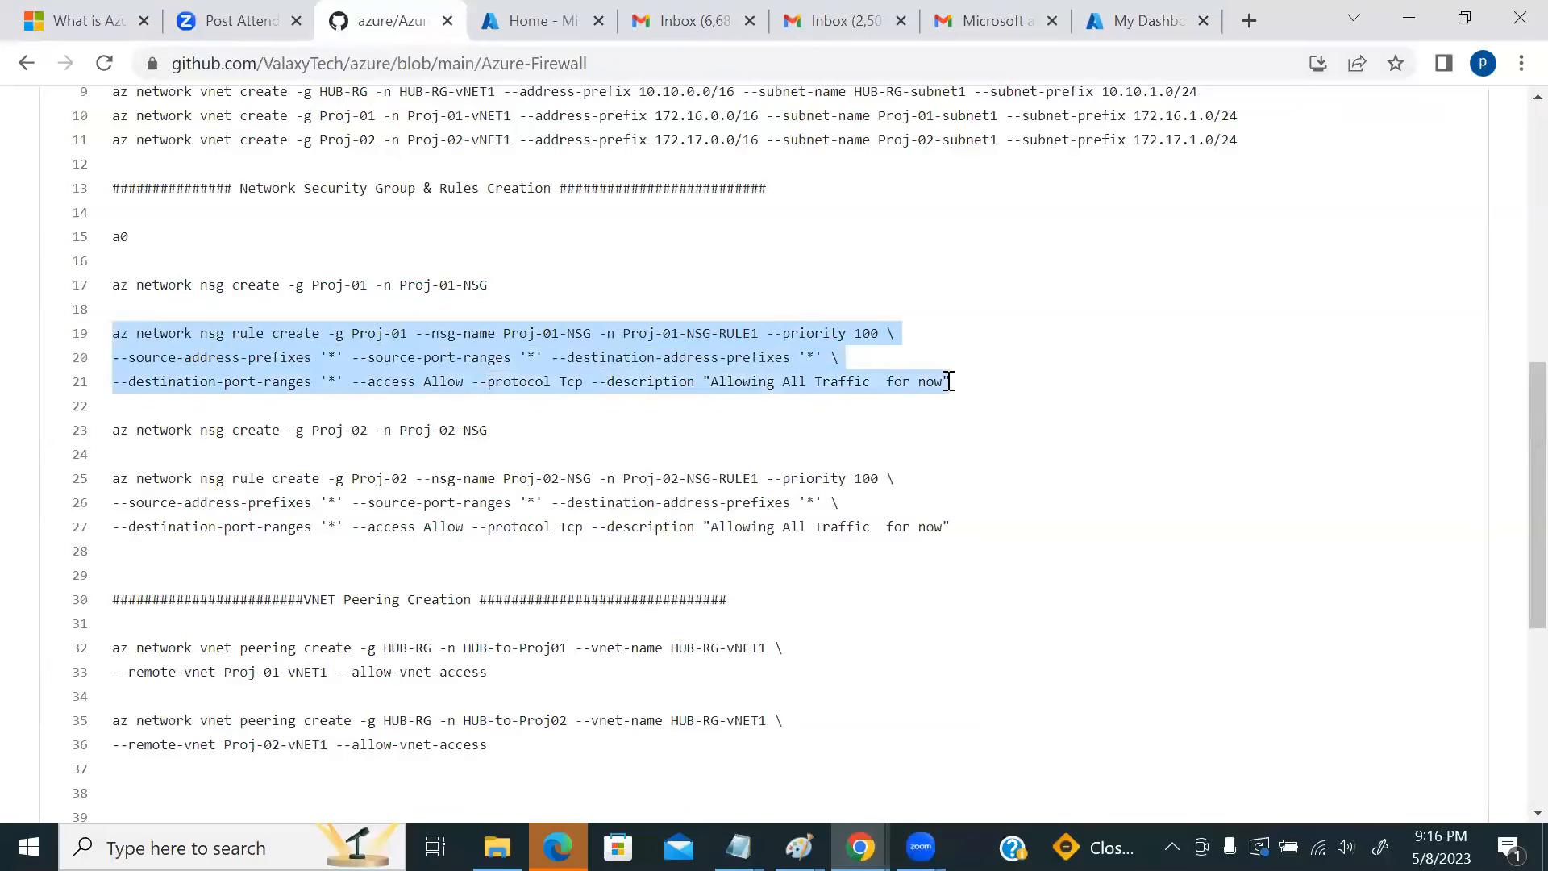
key(alt+Tab)
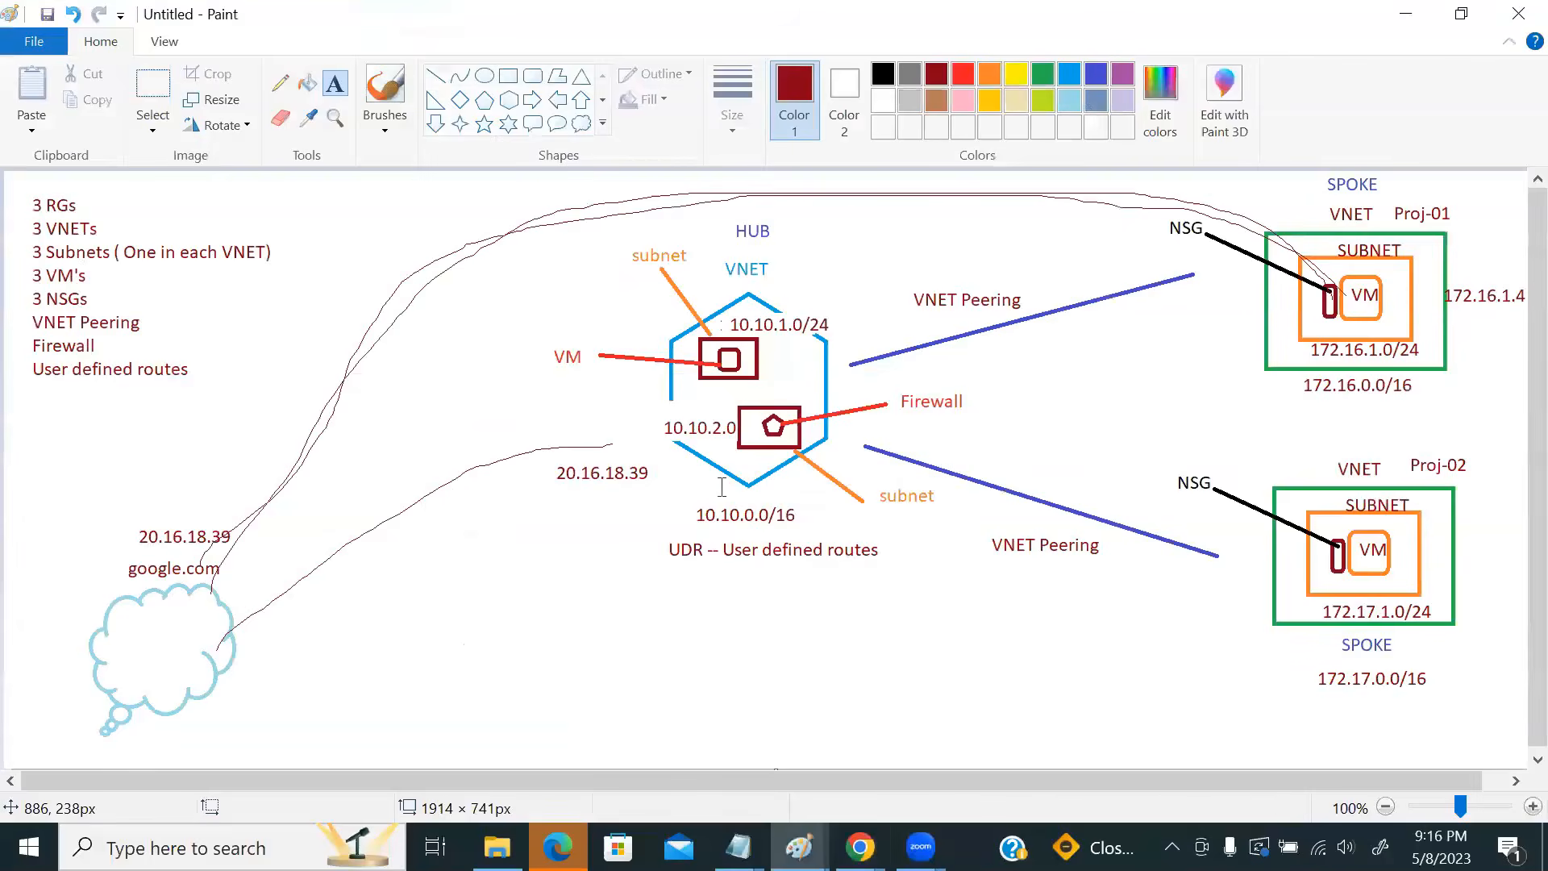
key(alt+Tab)
key(ctrl+9)
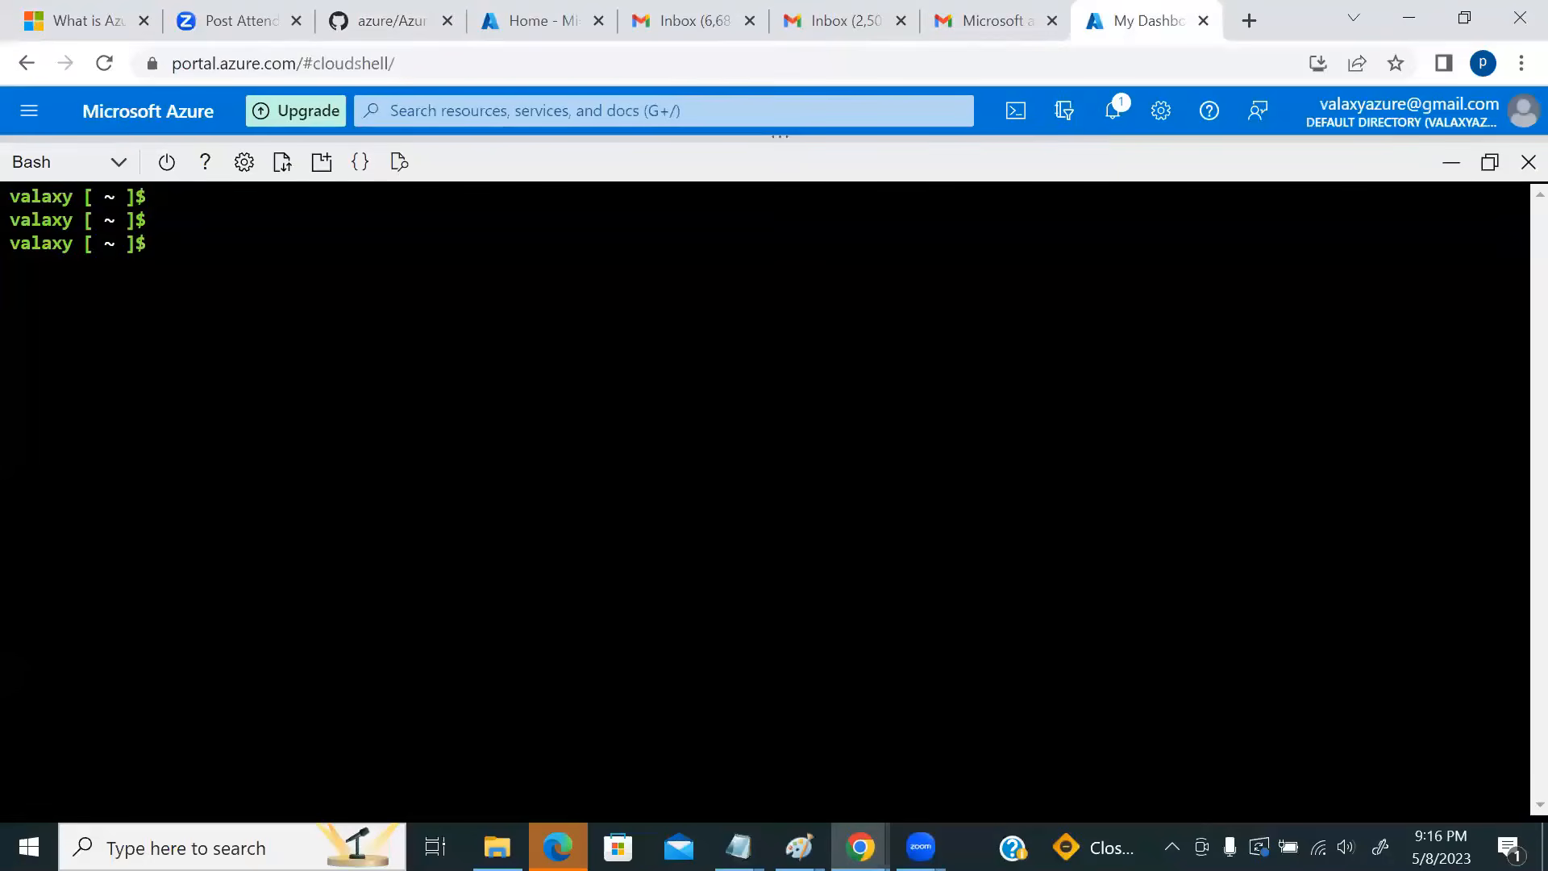
right_click(548, 301)
click(632, 488)
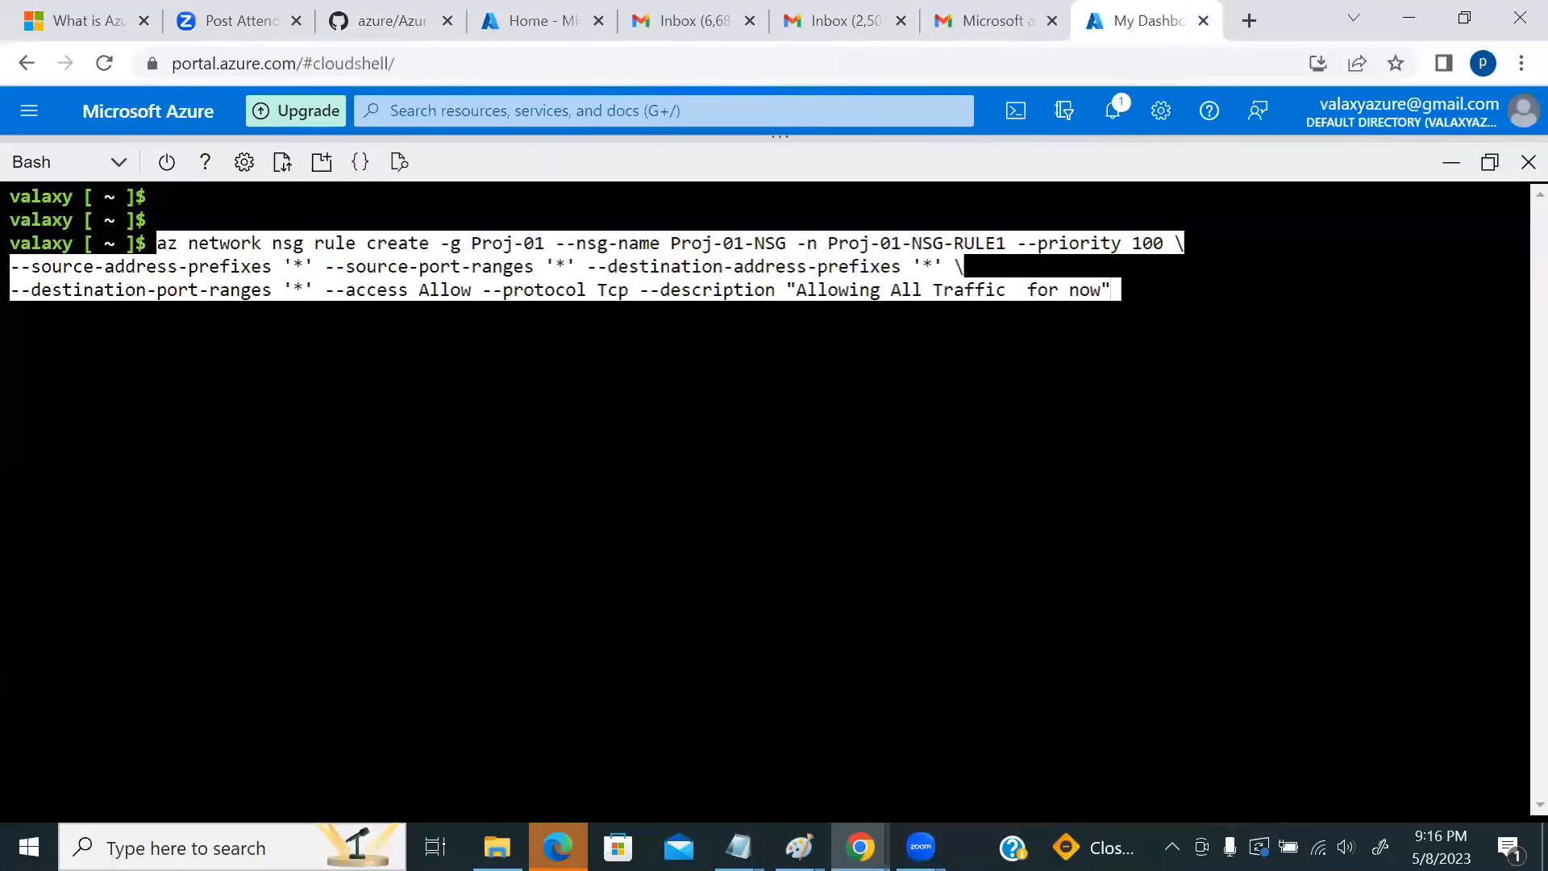
key(Return)
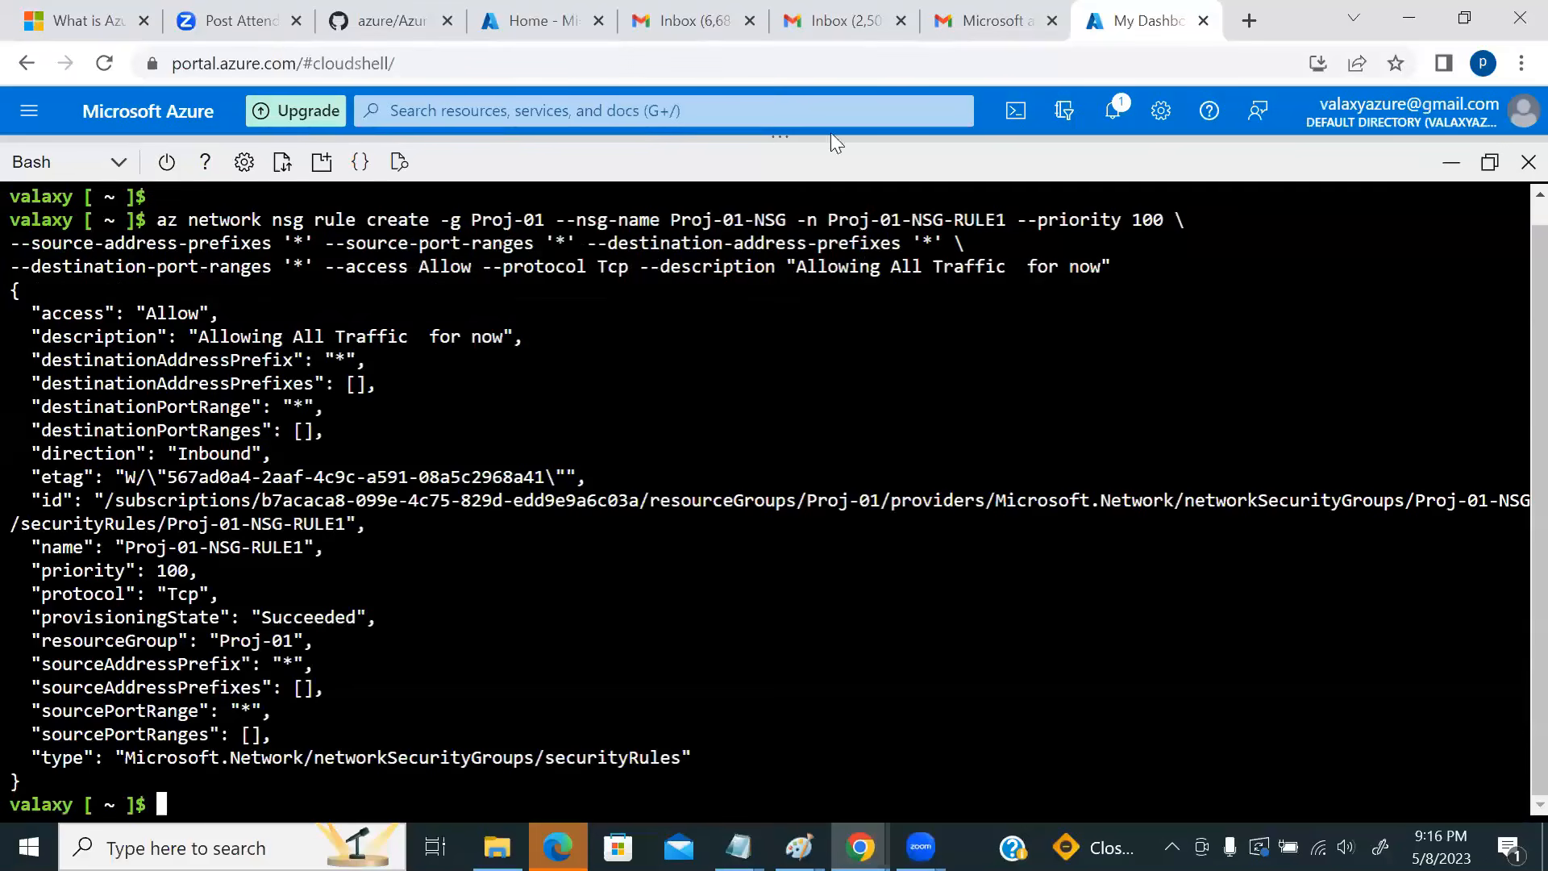
click(401, 16)
Create Proj-02-NSG with the line 23 command from GitHub in a cleared terminal.
drag(113, 430, 490, 436)
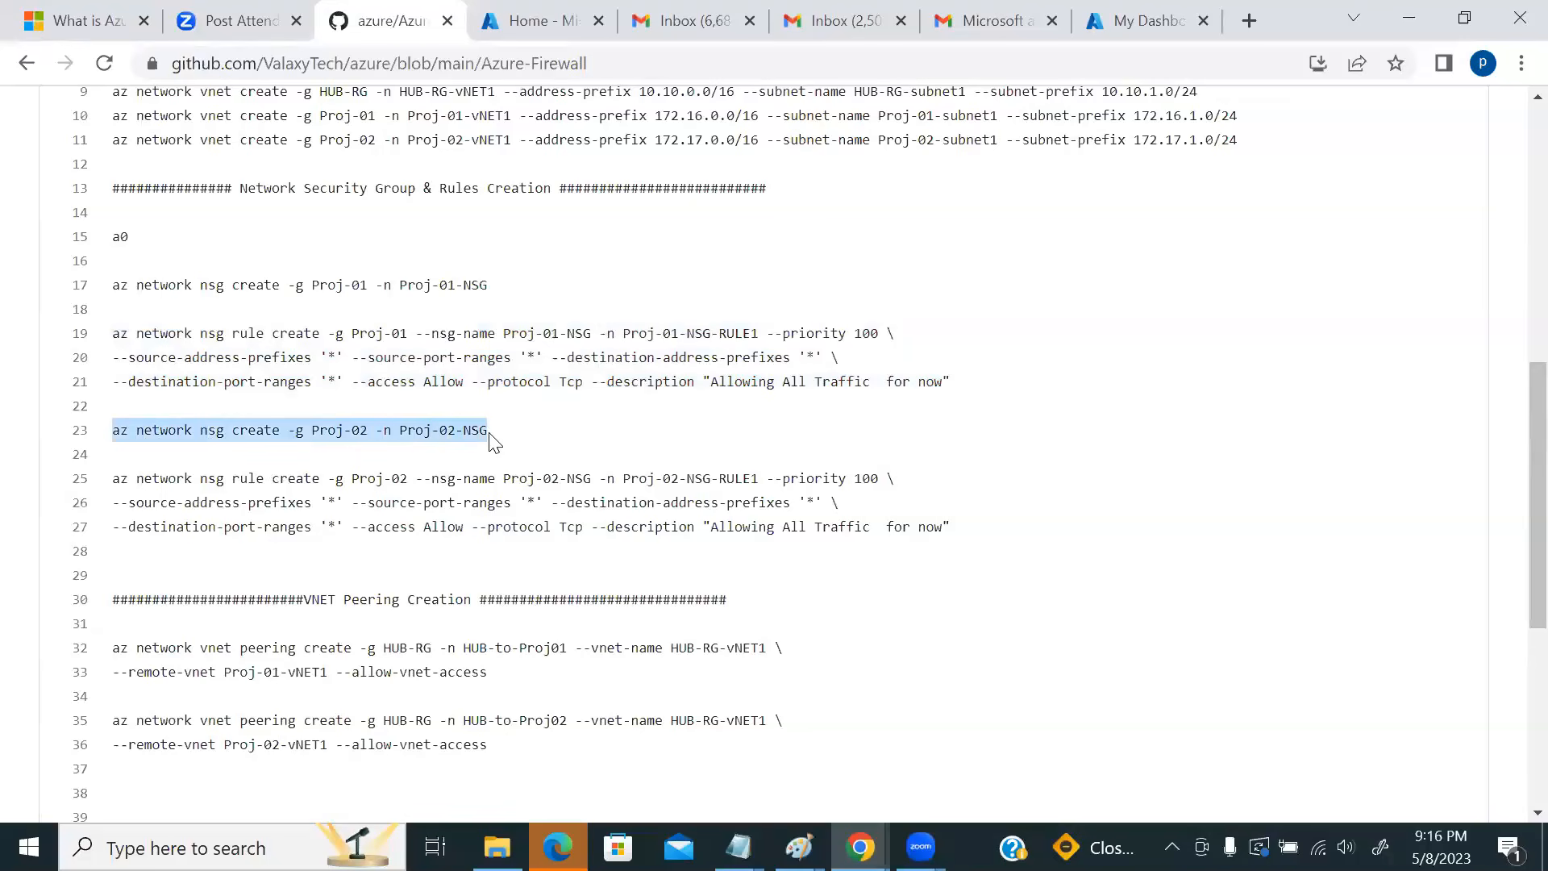
click(1127, 18)
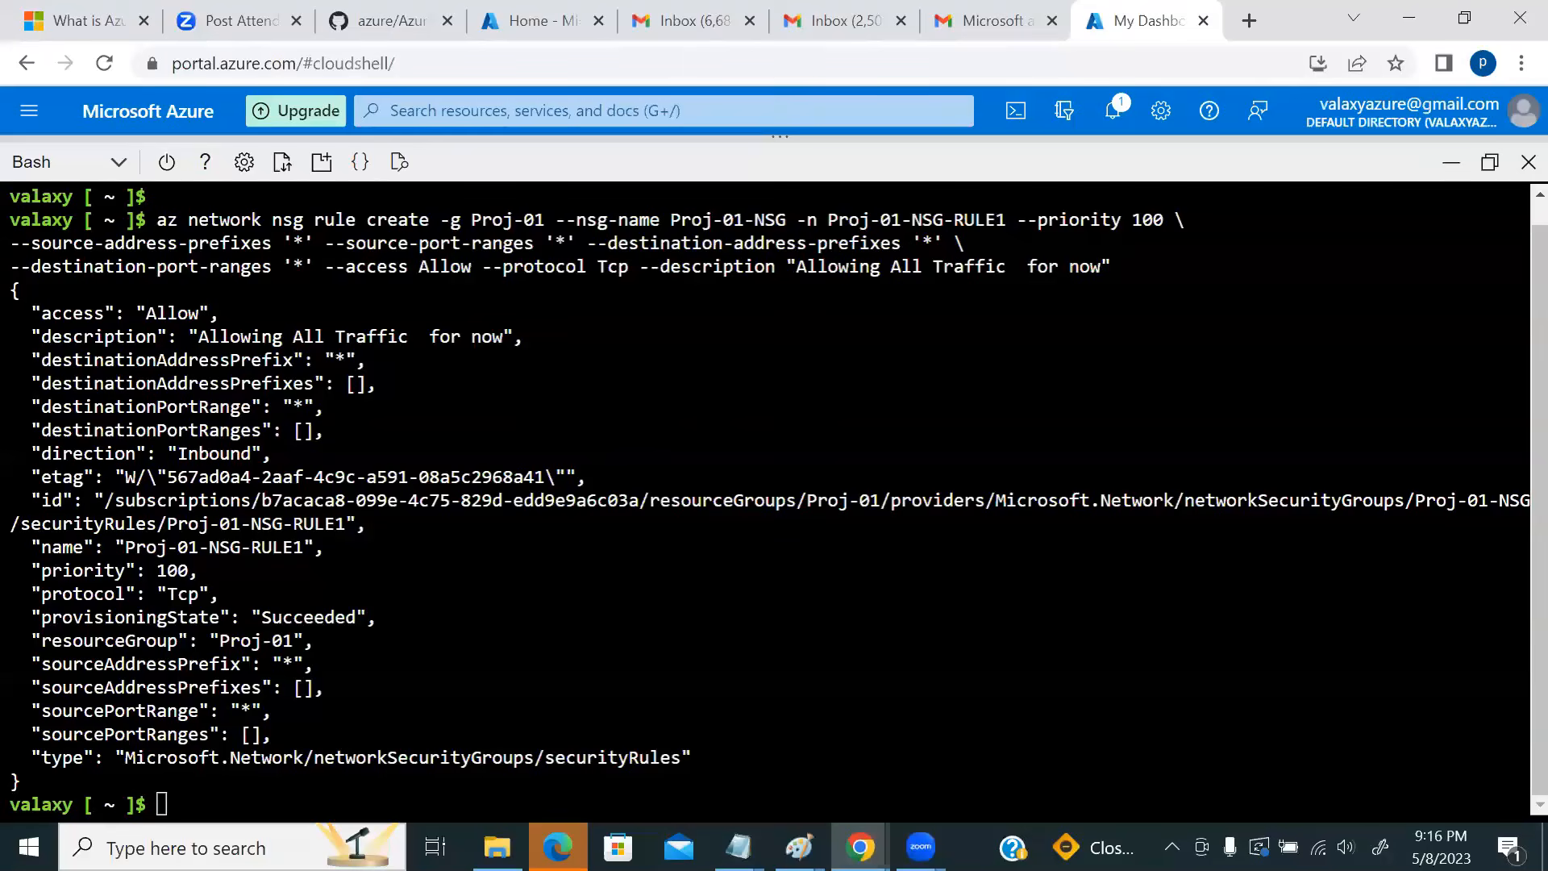
text(clear)
key(Return)
key(Return)
key(Return)
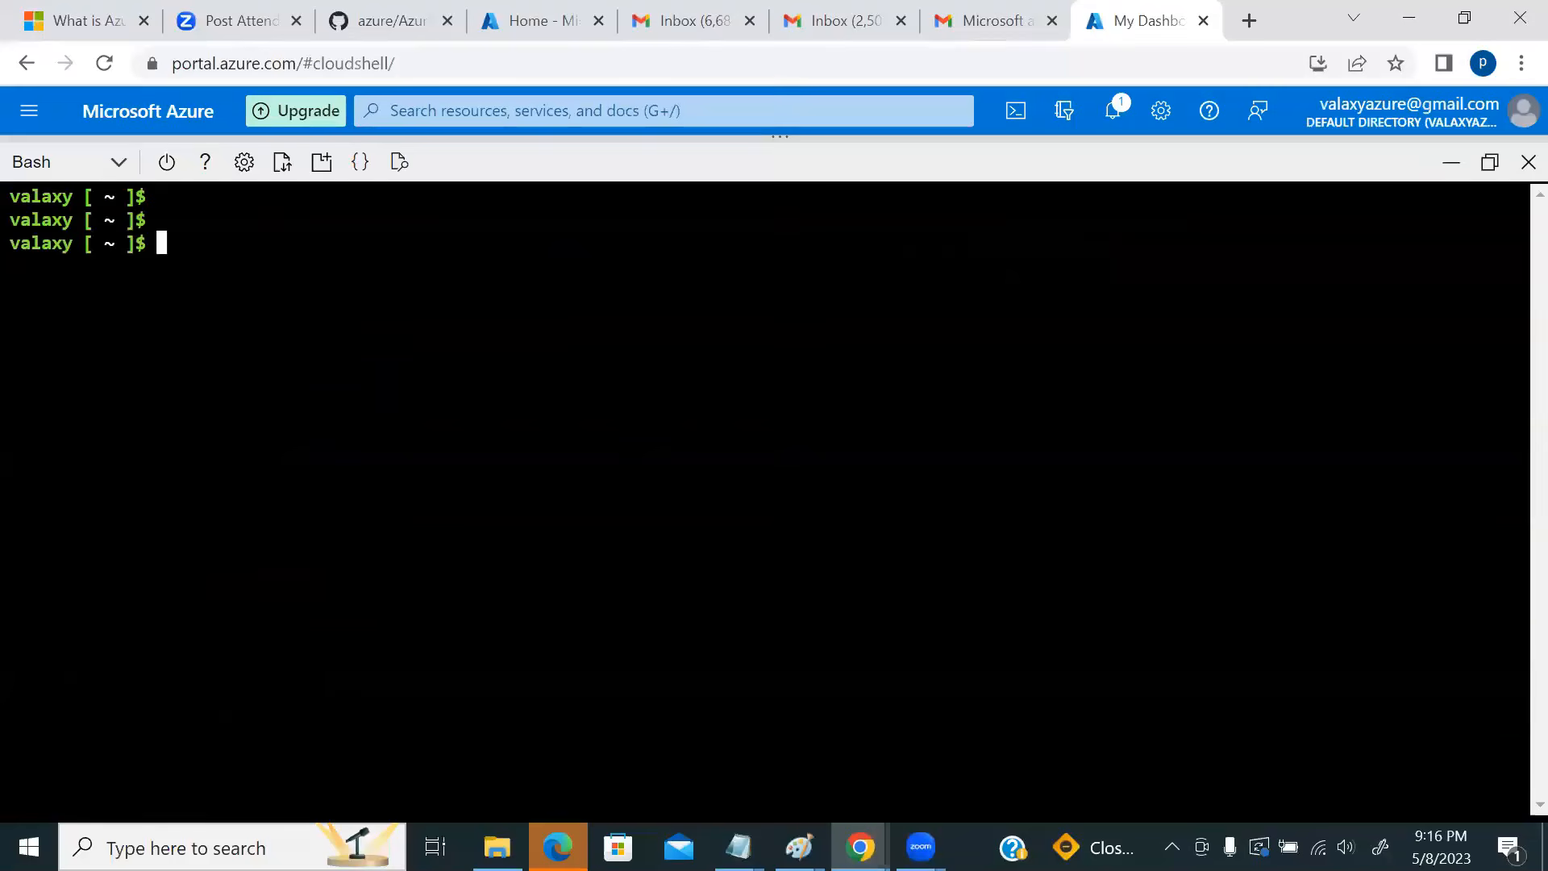
right_click(542, 271)
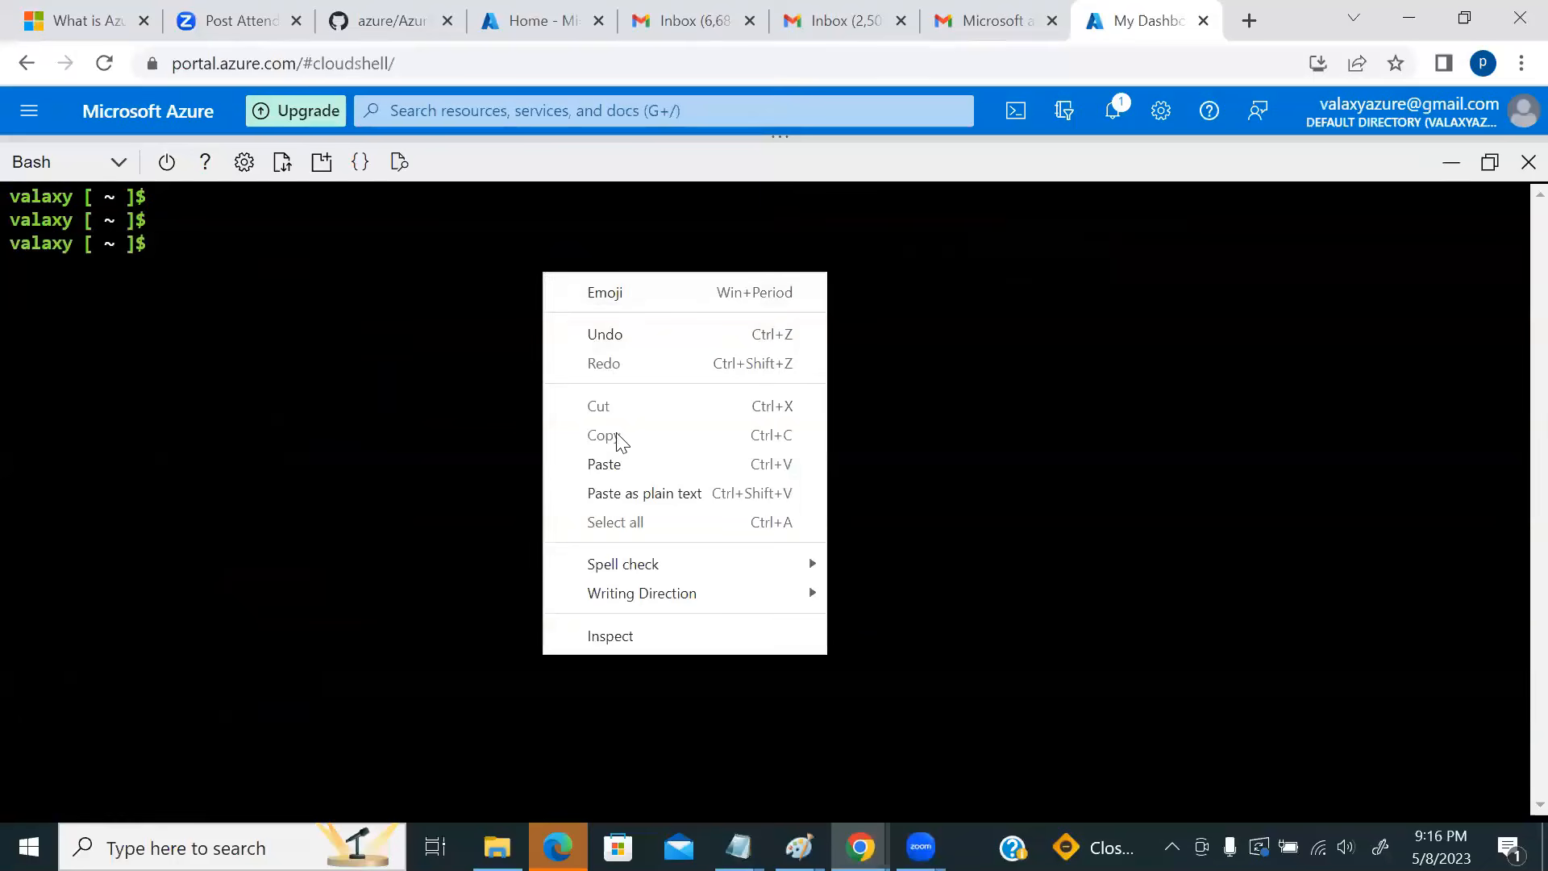
click(617, 461)
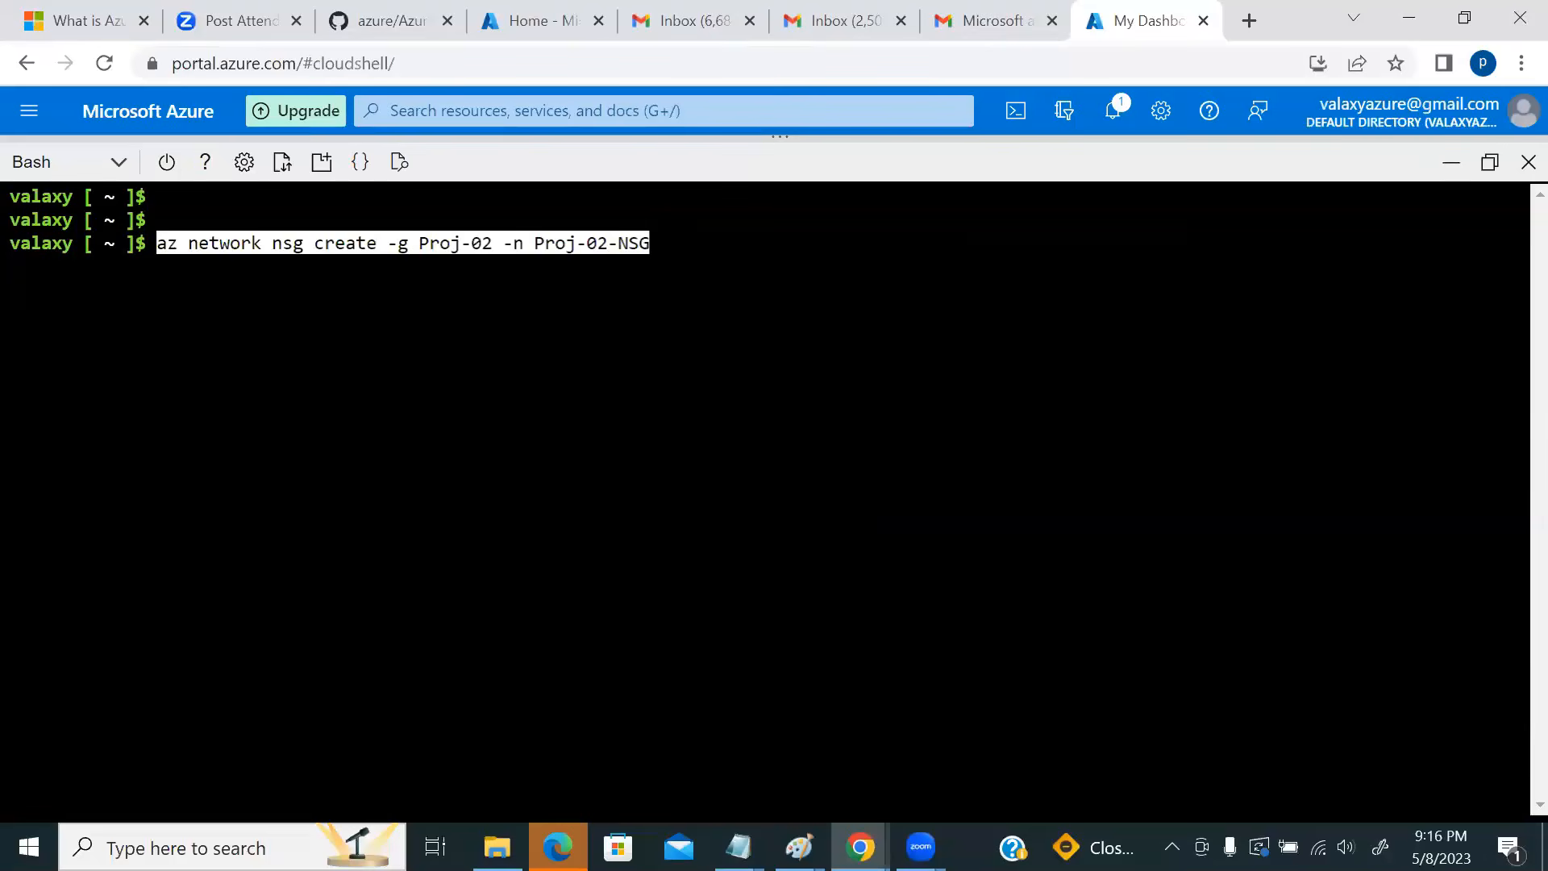
key(Return)
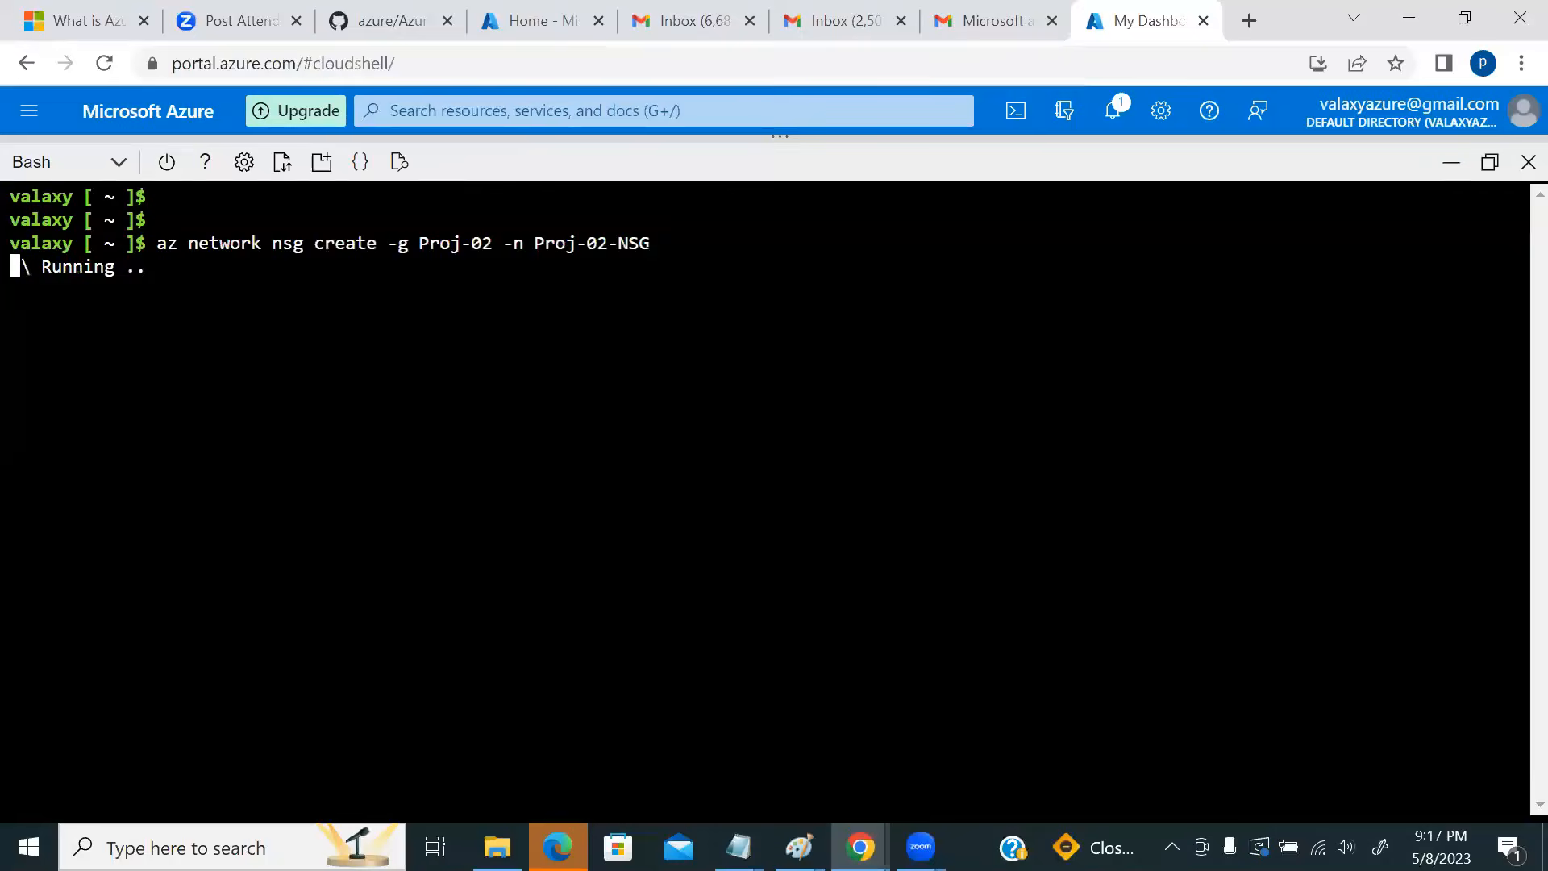
Add rule Proj-02-NSG-RULE1 allowing all TCP at priority 100, from lines 25–27.
key(alt+Tab)
key(alt+Tab)
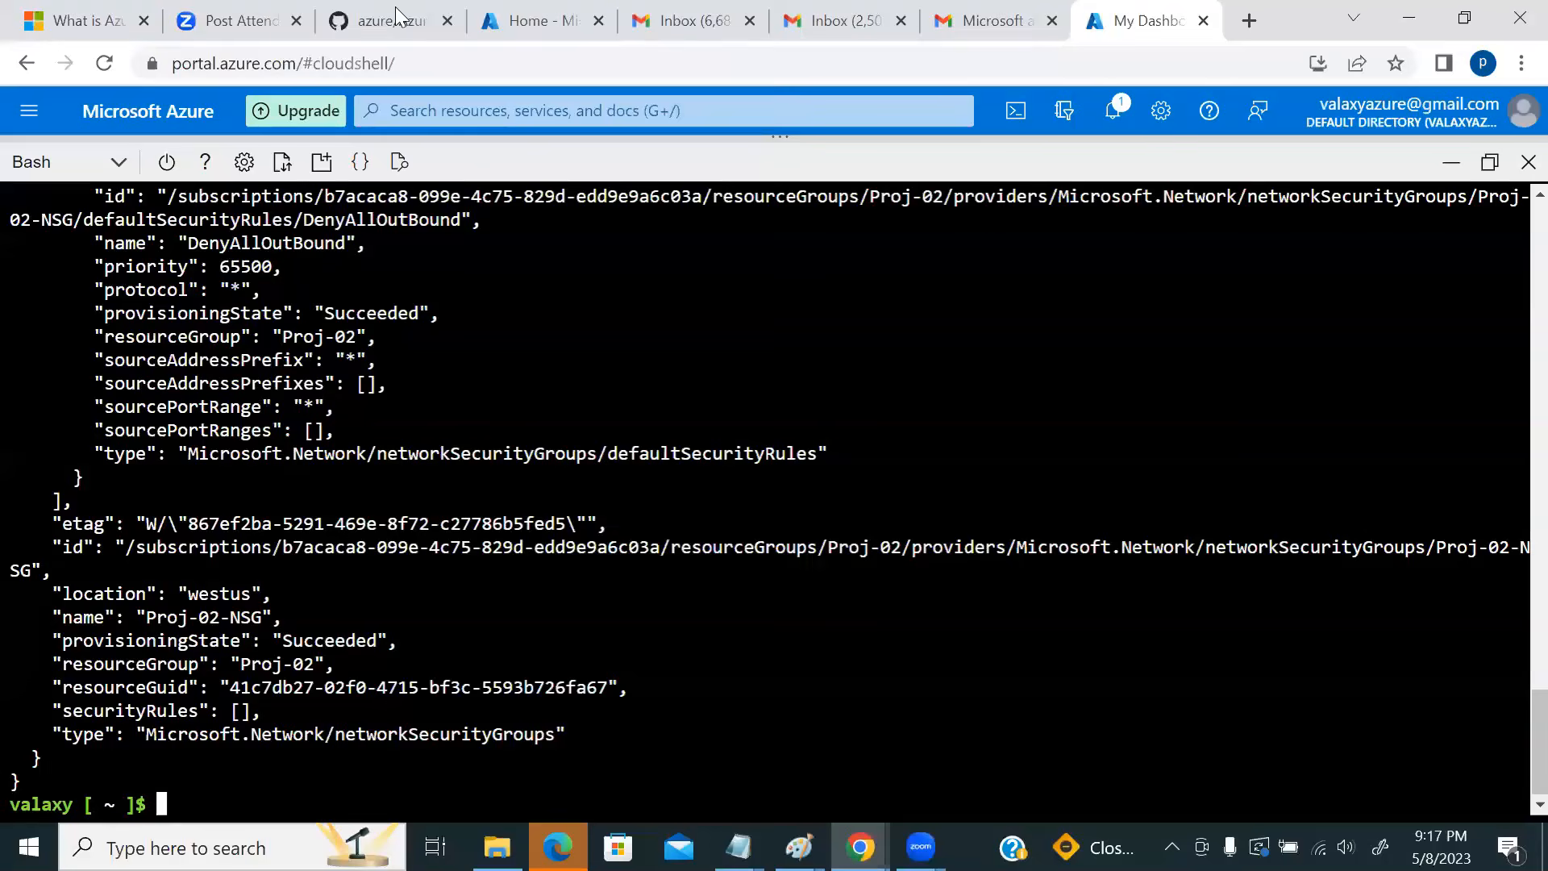
key(ctrl+3)
drag(112, 479, 960, 526)
key(super+c)
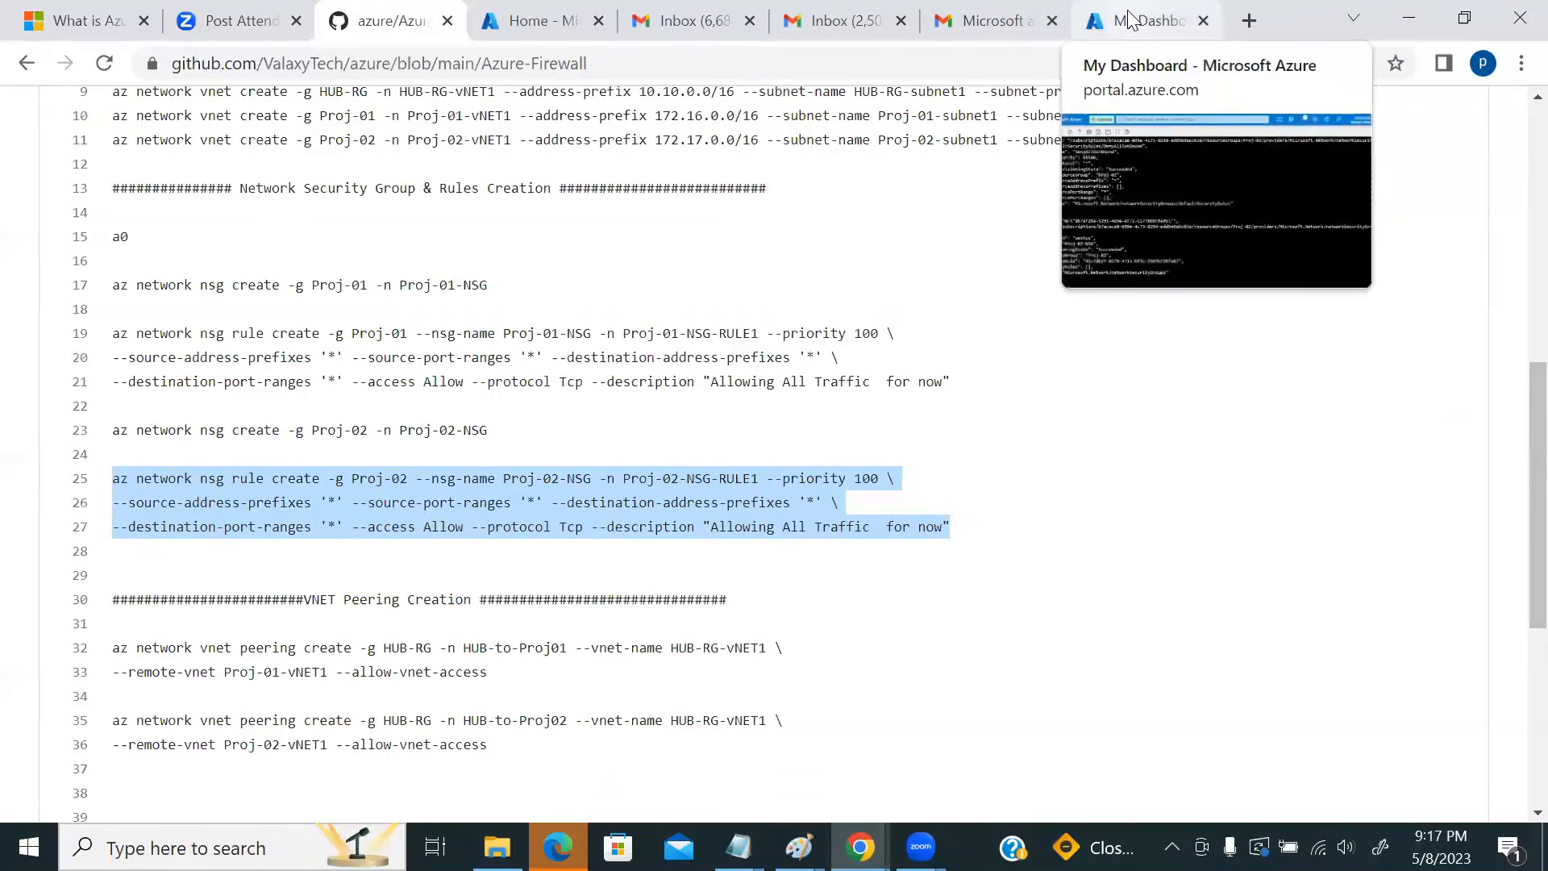
key(ctrl+8)
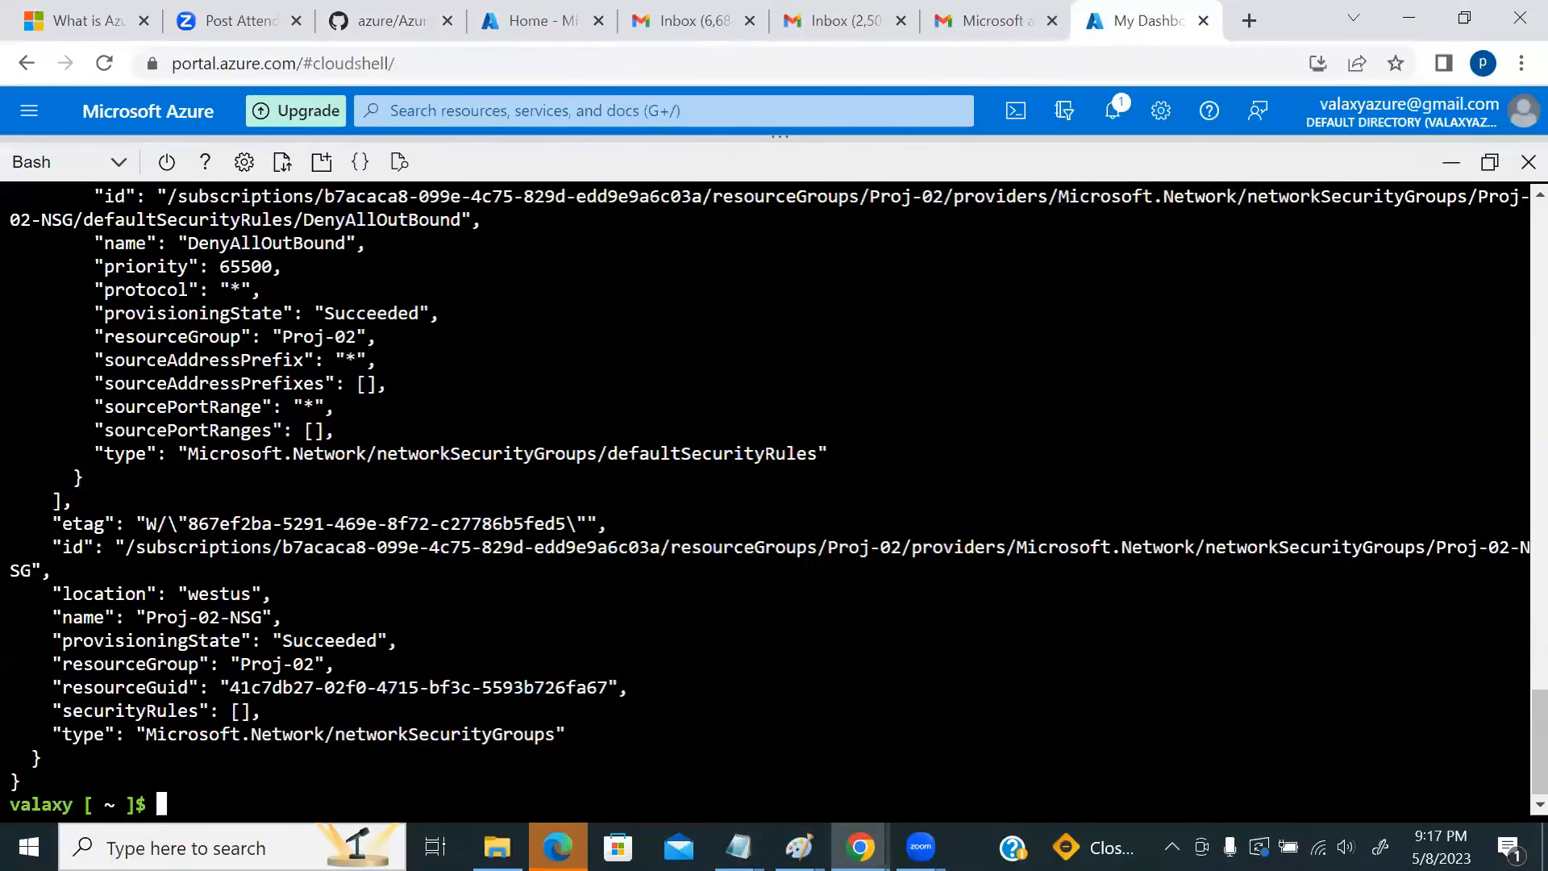
text(clear)
key(Return)
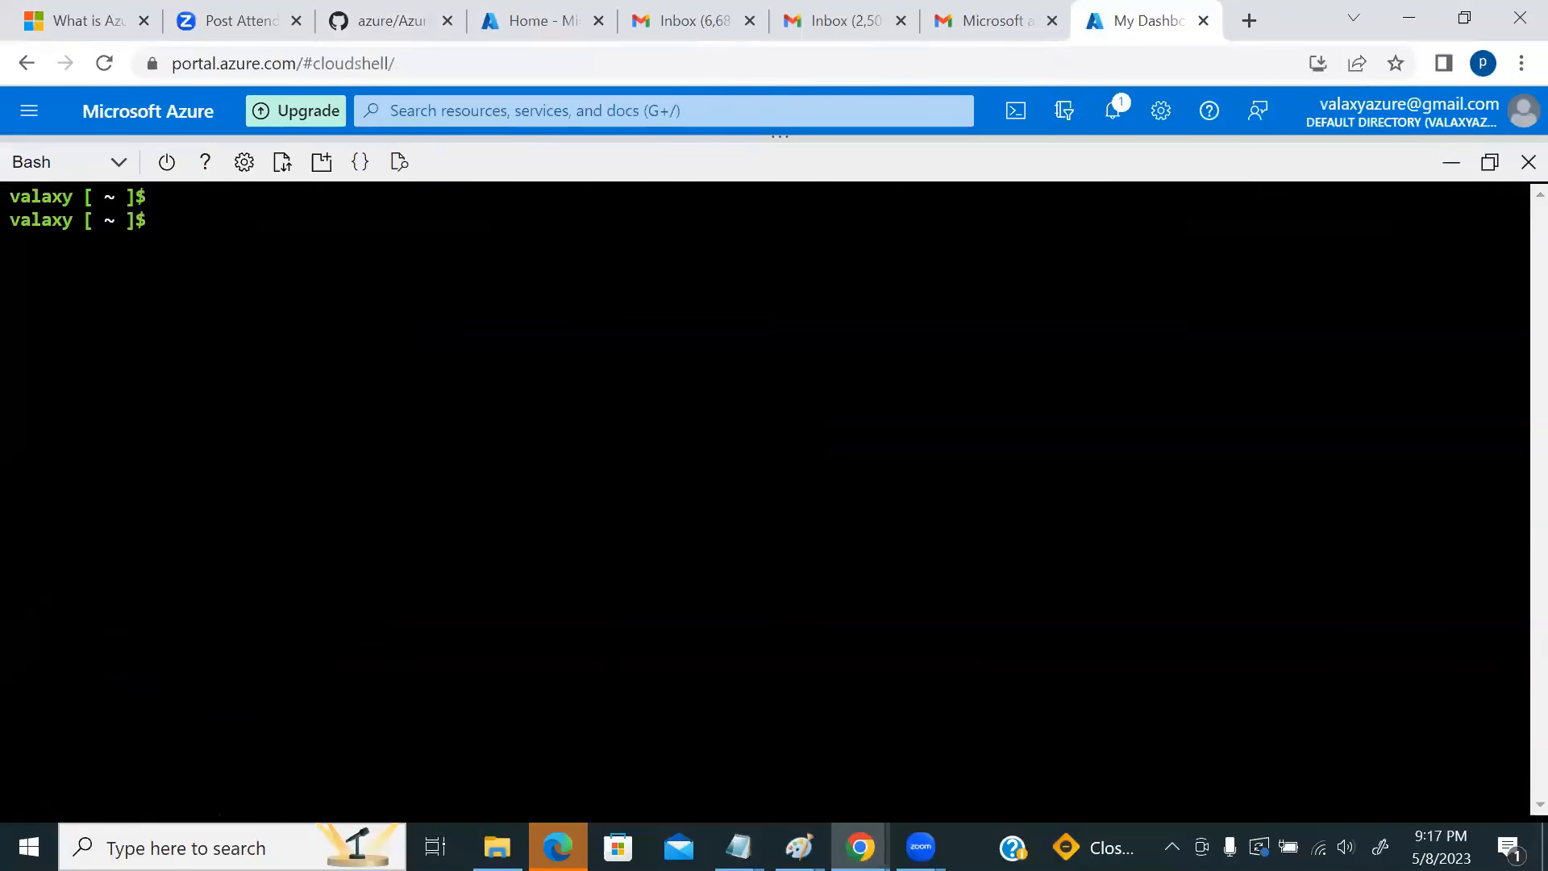
right_click(742, 333)
click(817, 524)
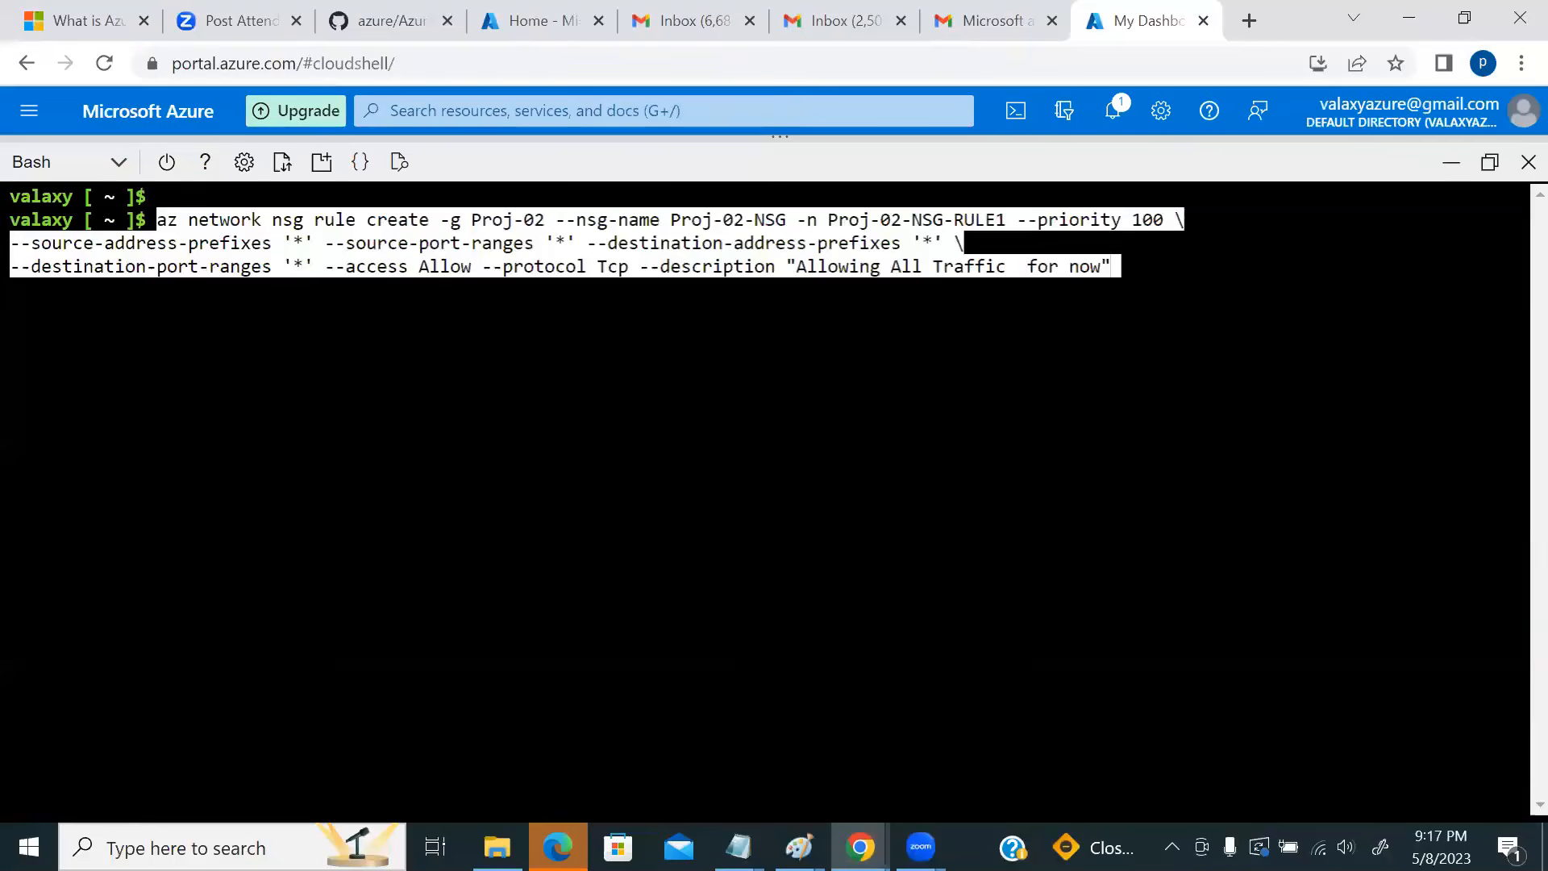
key(Return)
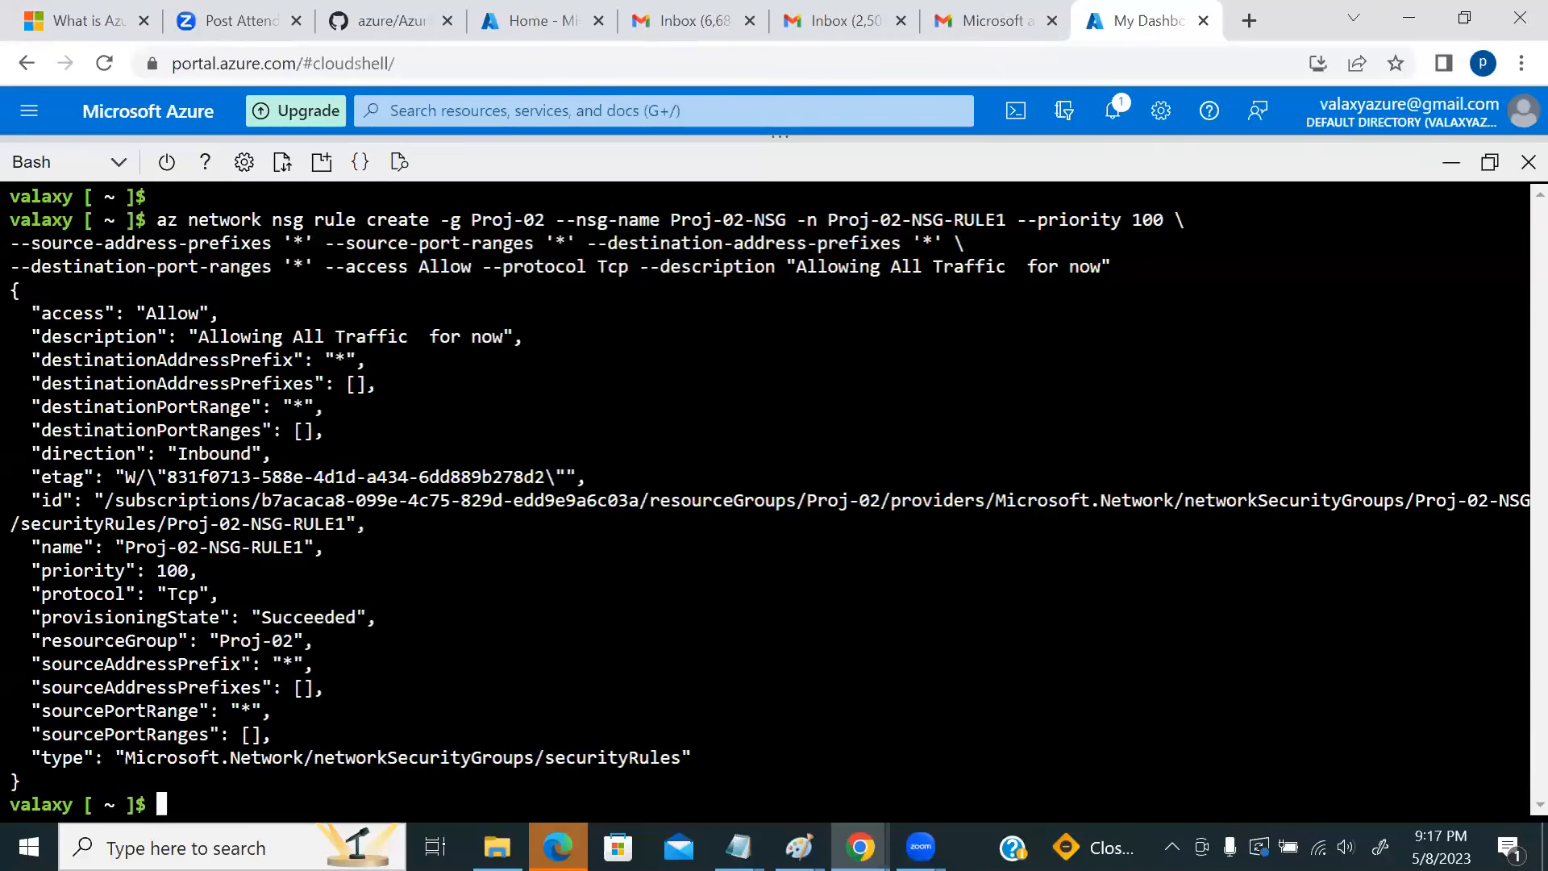
Run az network --help and locate the nsg subgroup in its output.
text(az network)
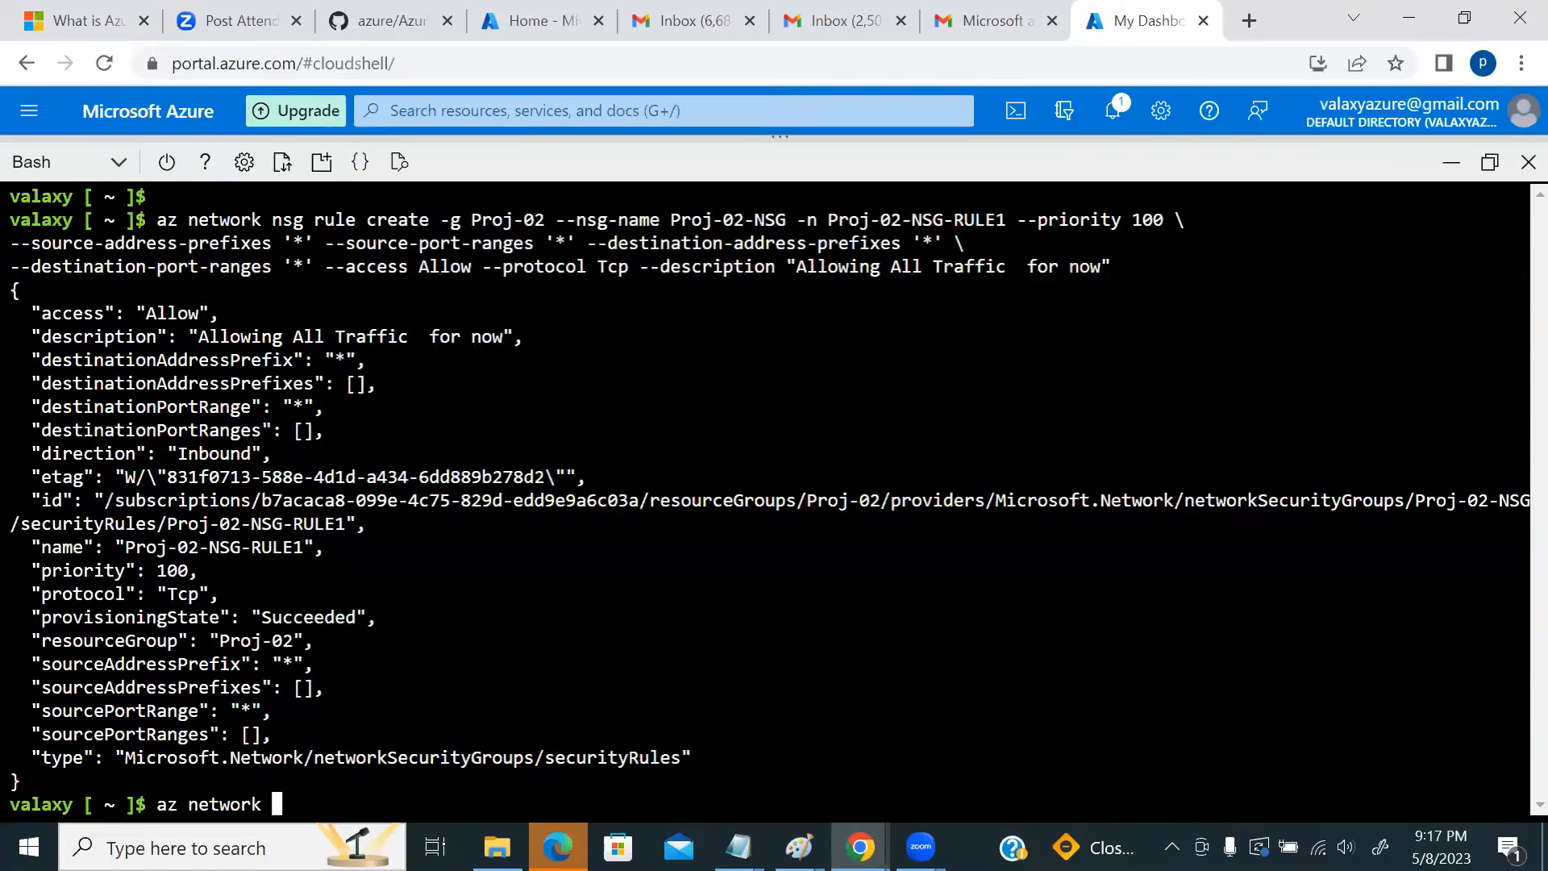
text(--help)
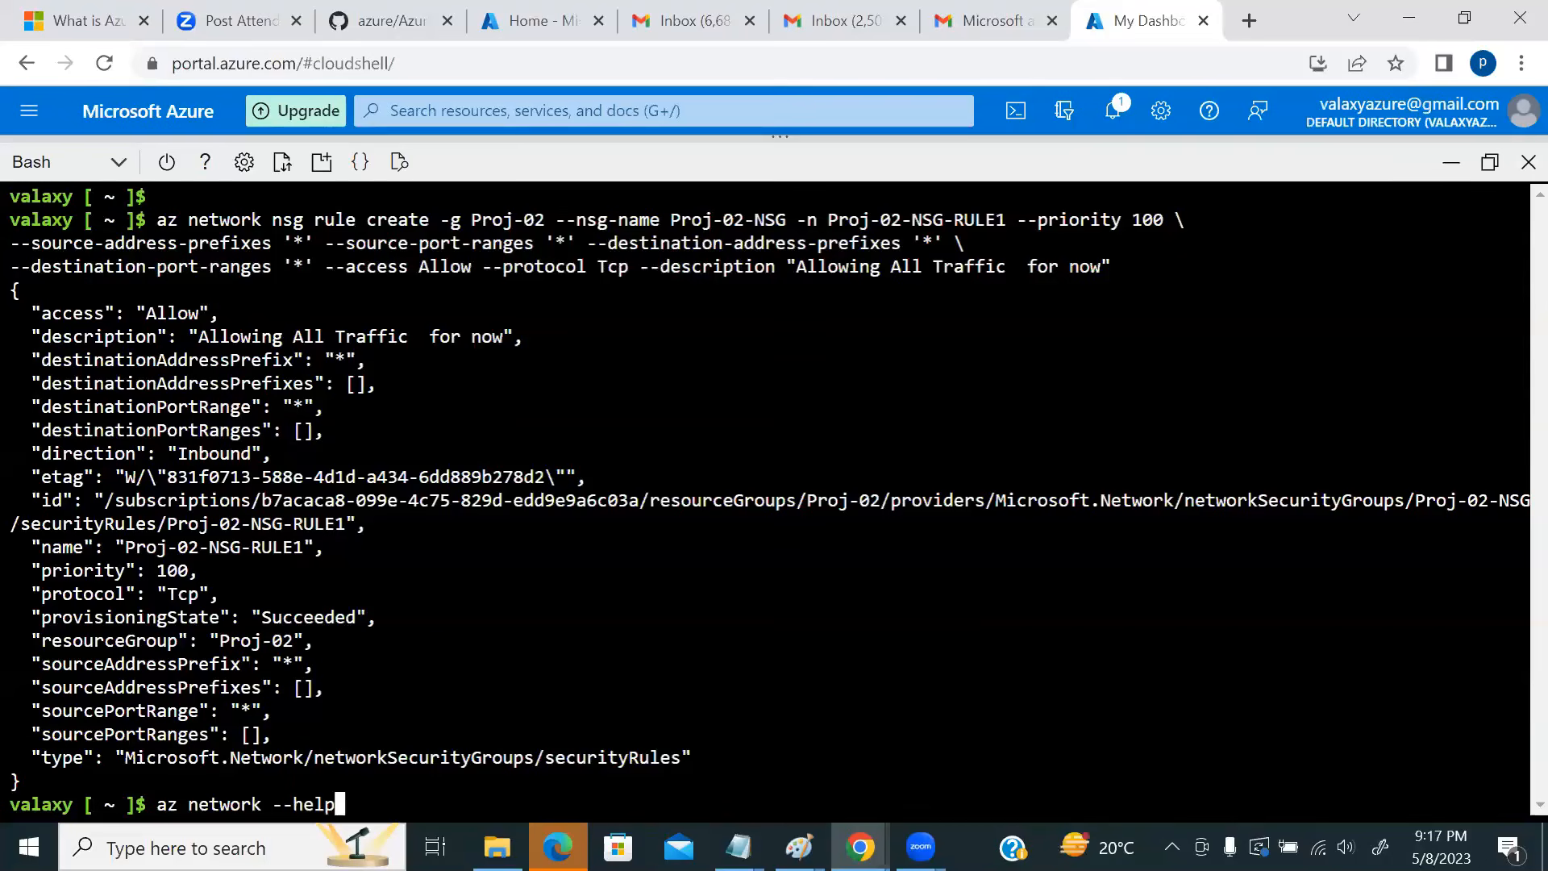
key(Return)
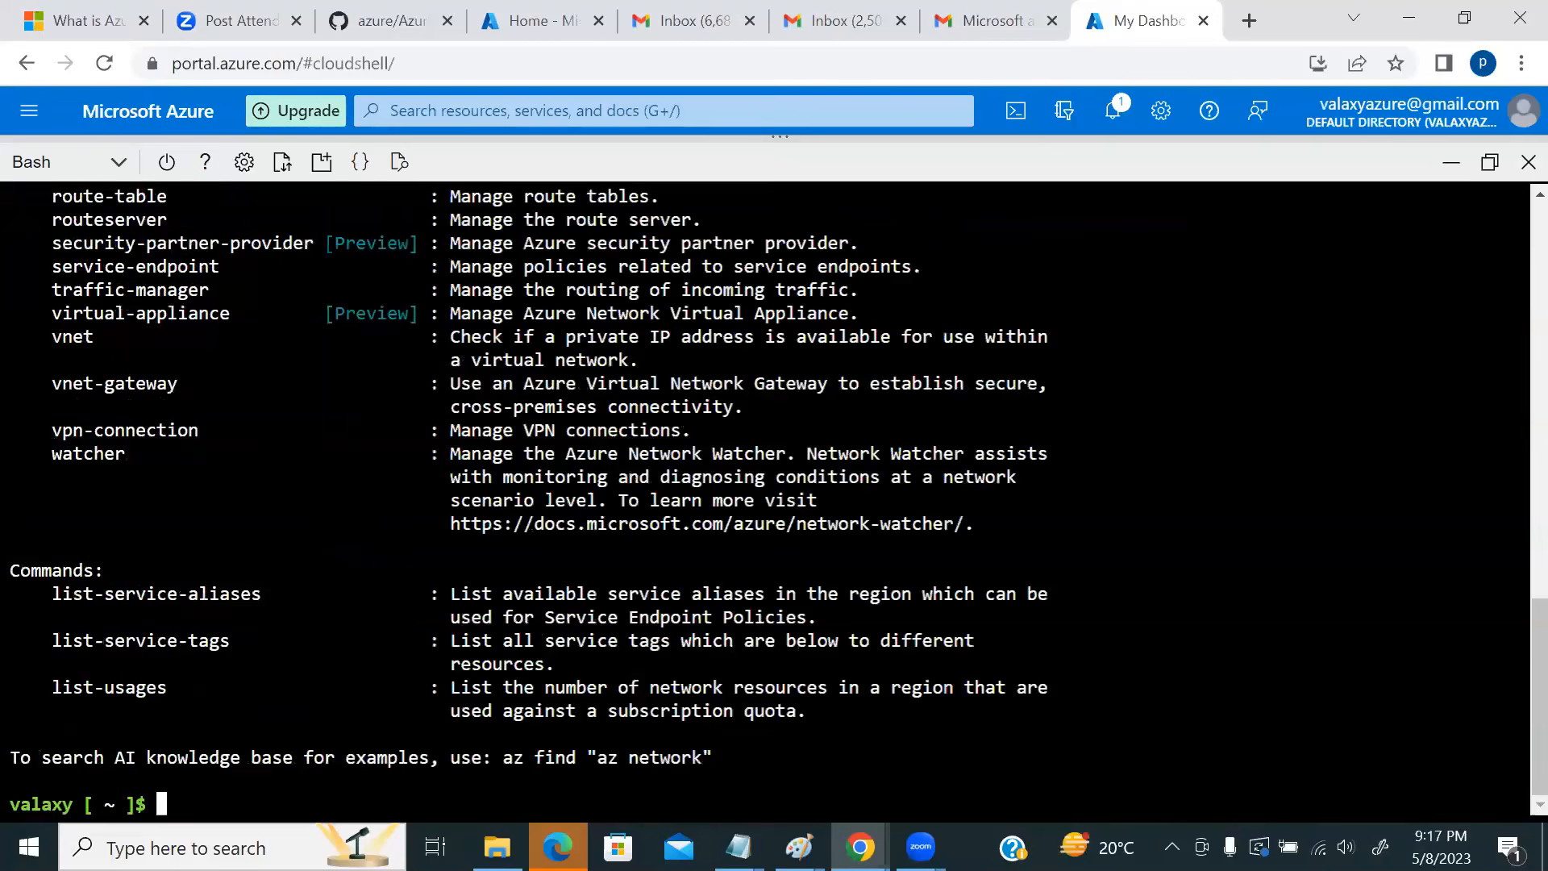
scroll(766, 500, up, 10)
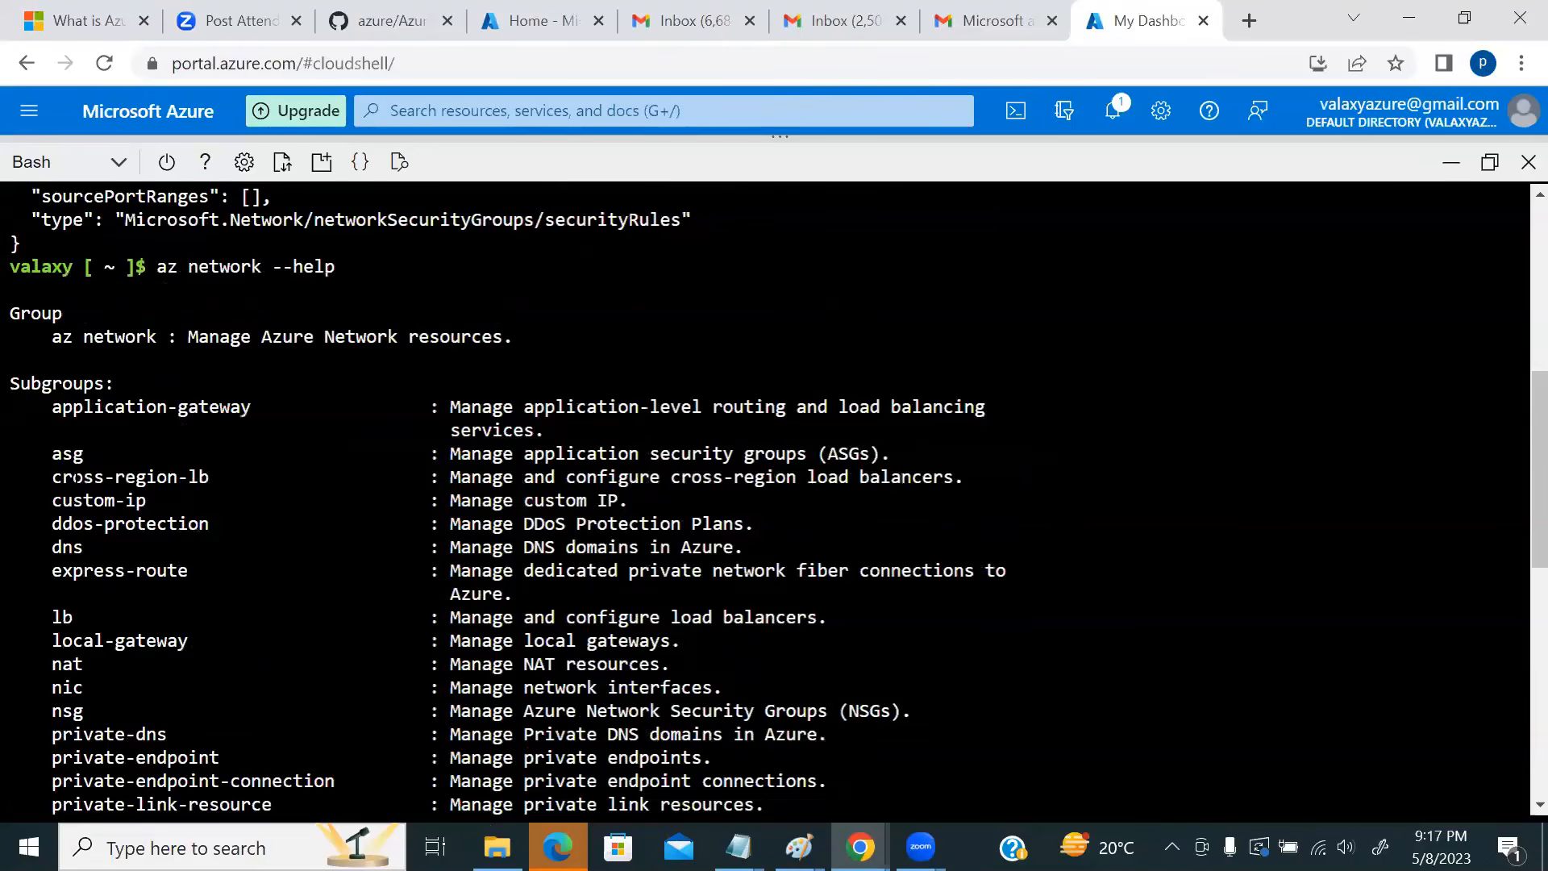
scroll(766, 500, down, 3)
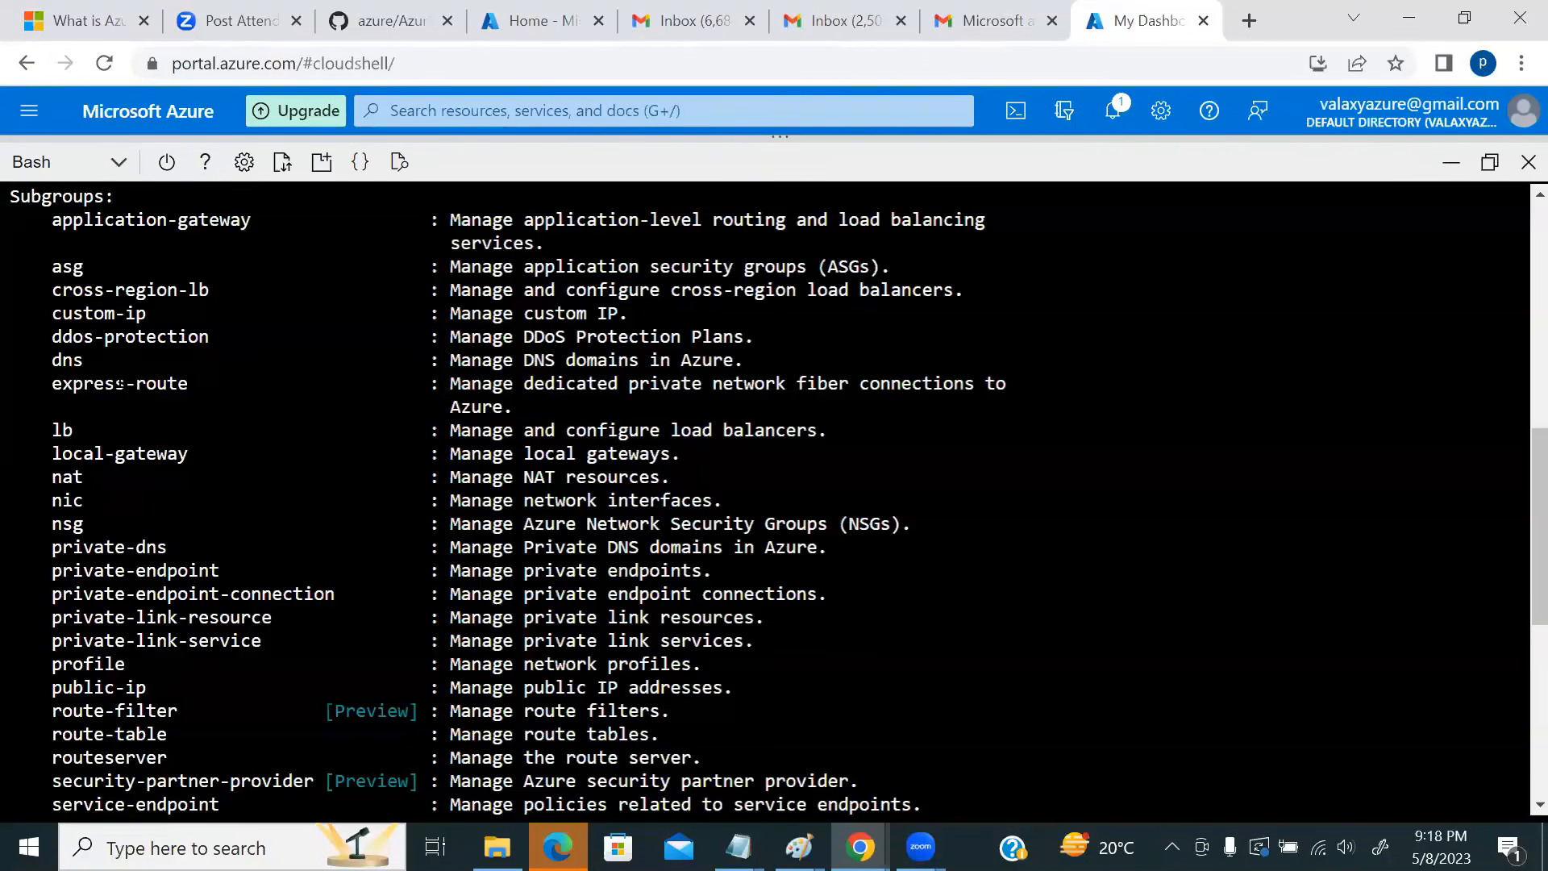
double_click(67, 524)
scroll(766, 500, down, 8)
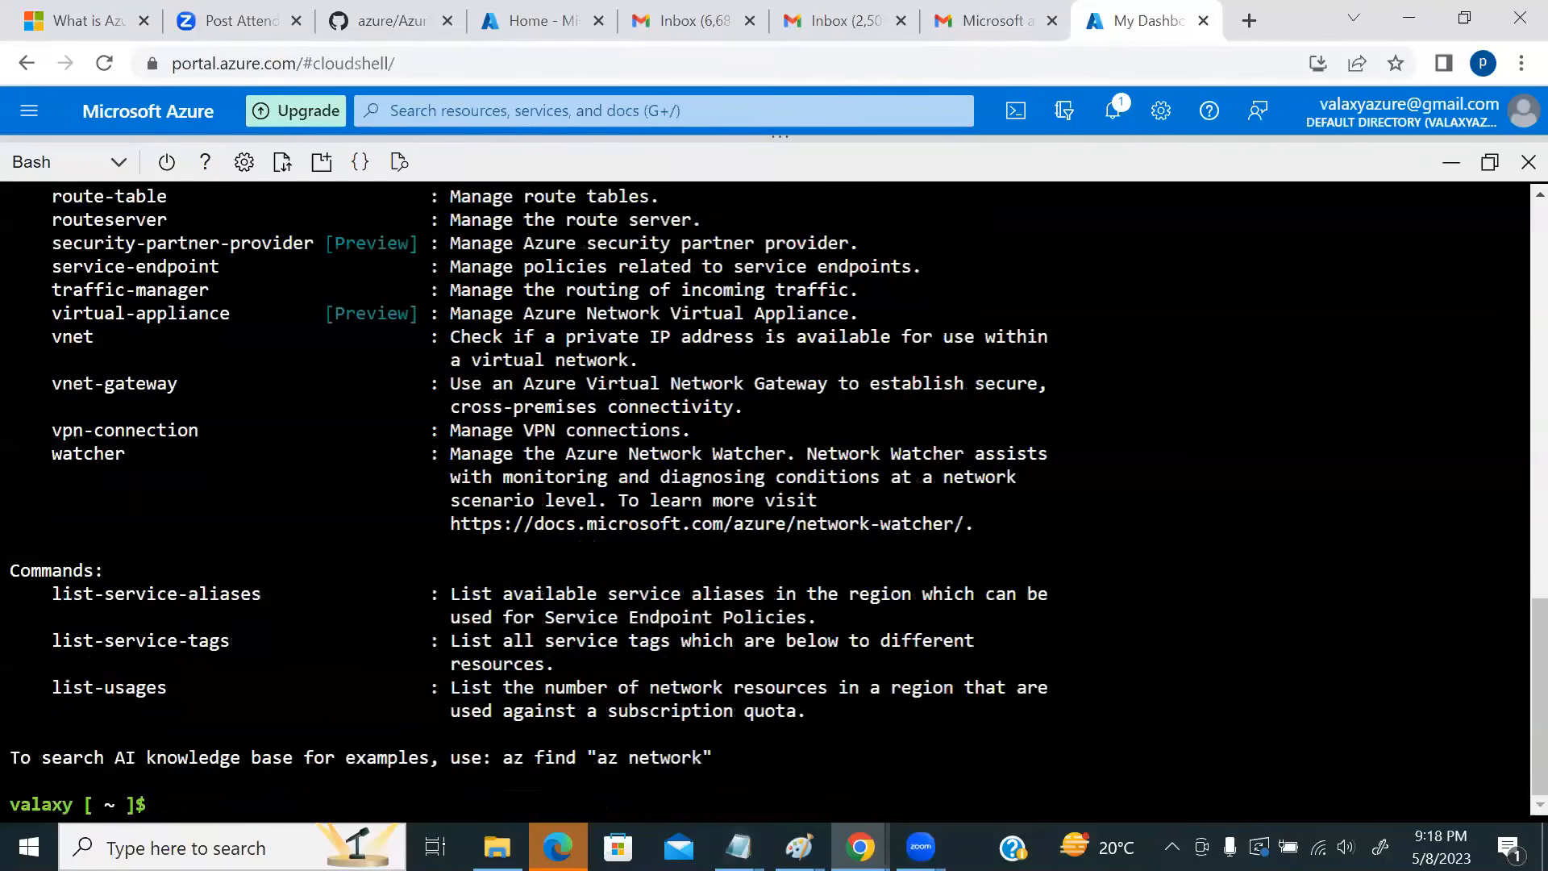
Clear the terminal and start typing az network nsg at a fresh prompt.
text(clear)
key(Return)
key(Return)
text(a)
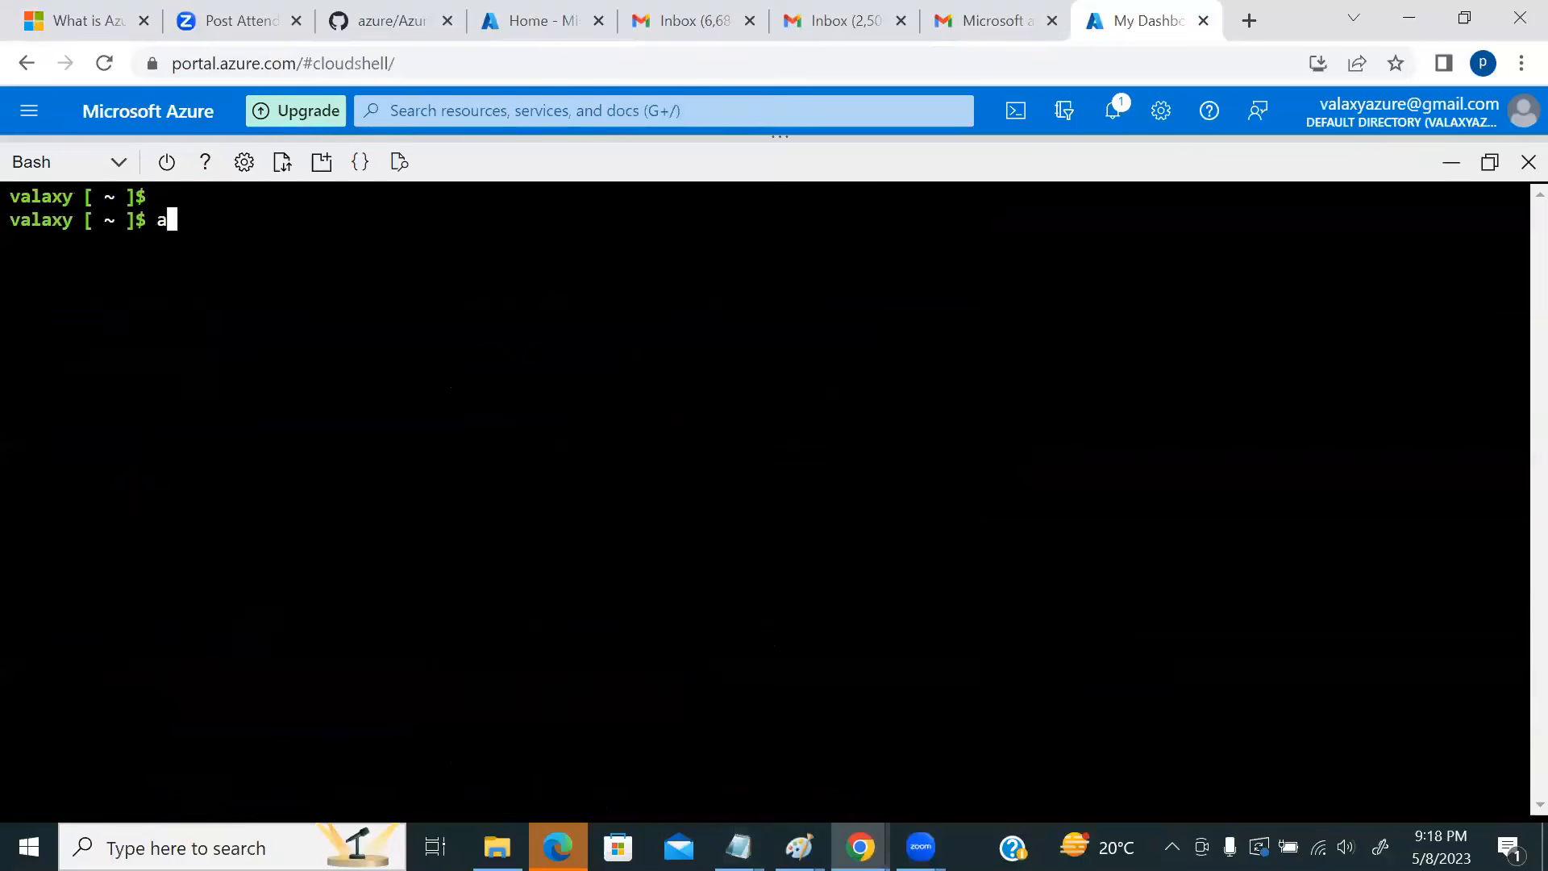
text(z network n)
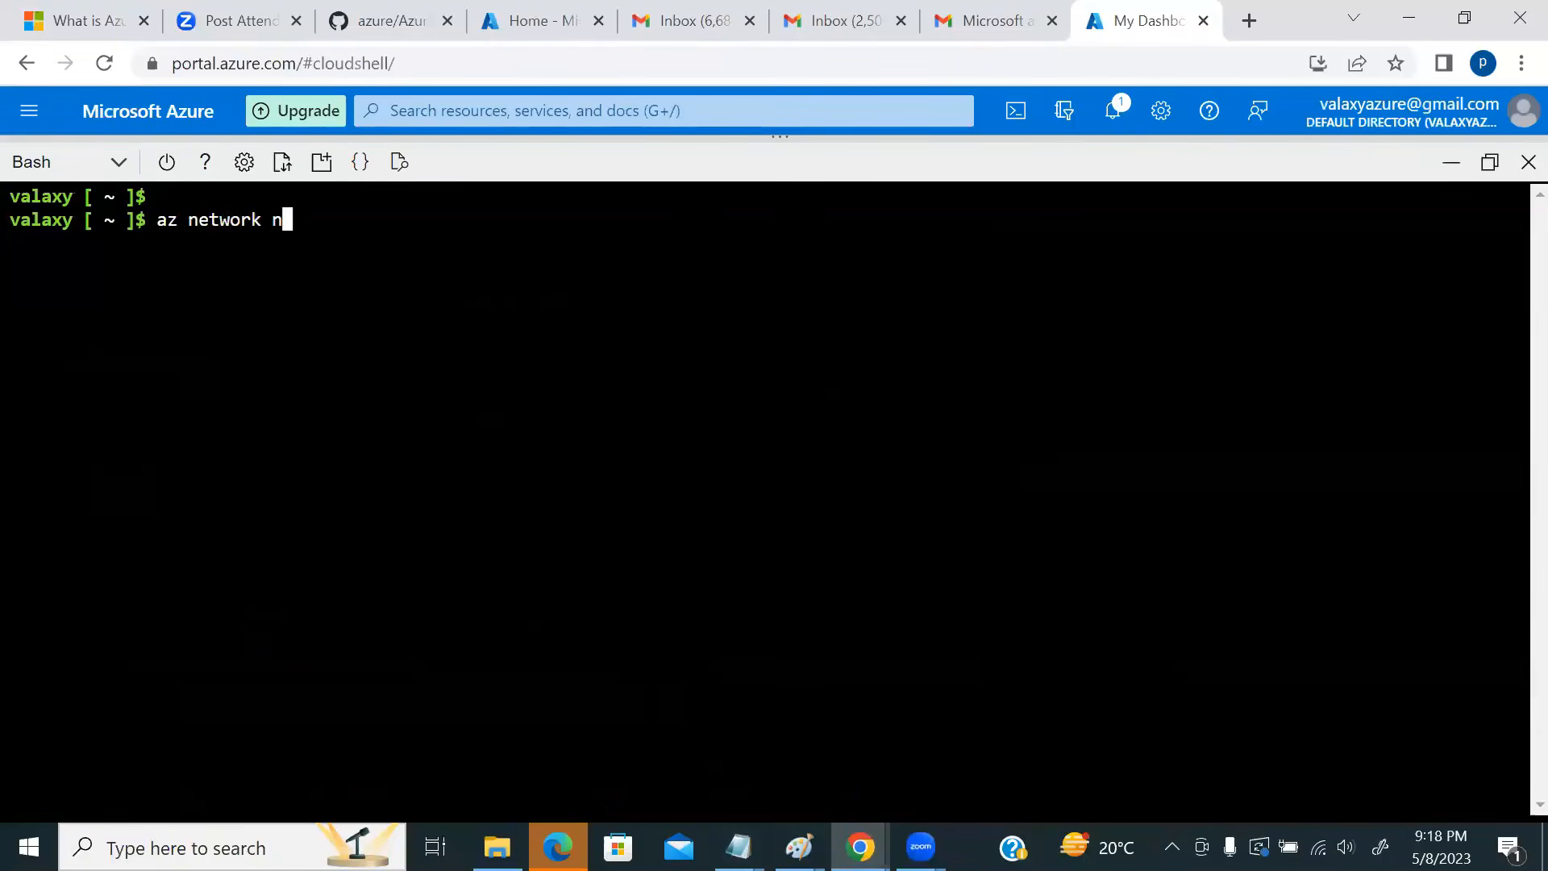
text(sg)
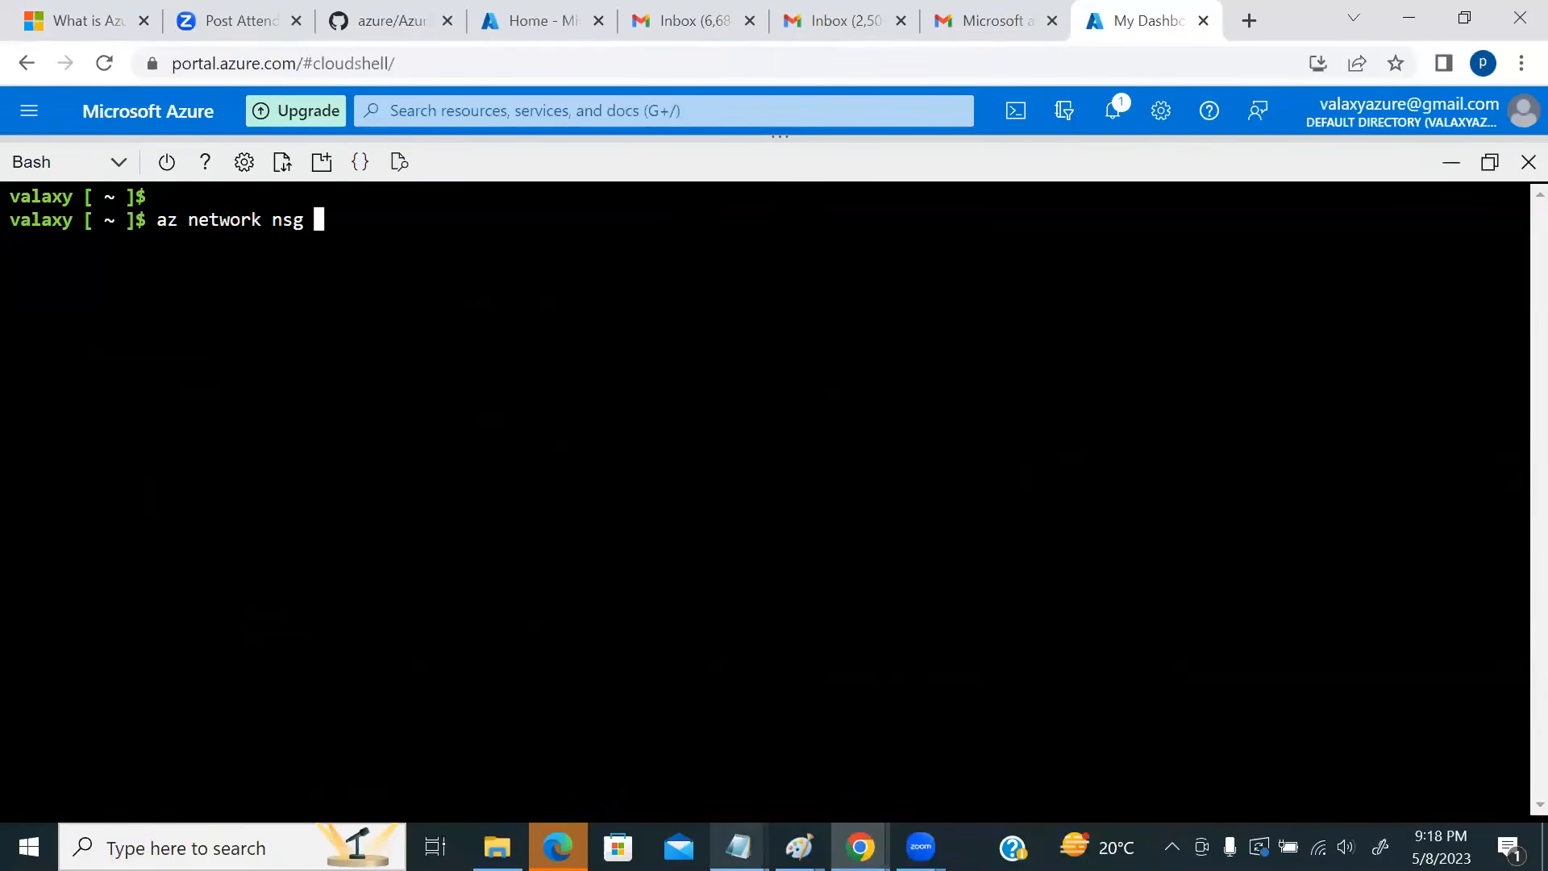
click(385, 10)
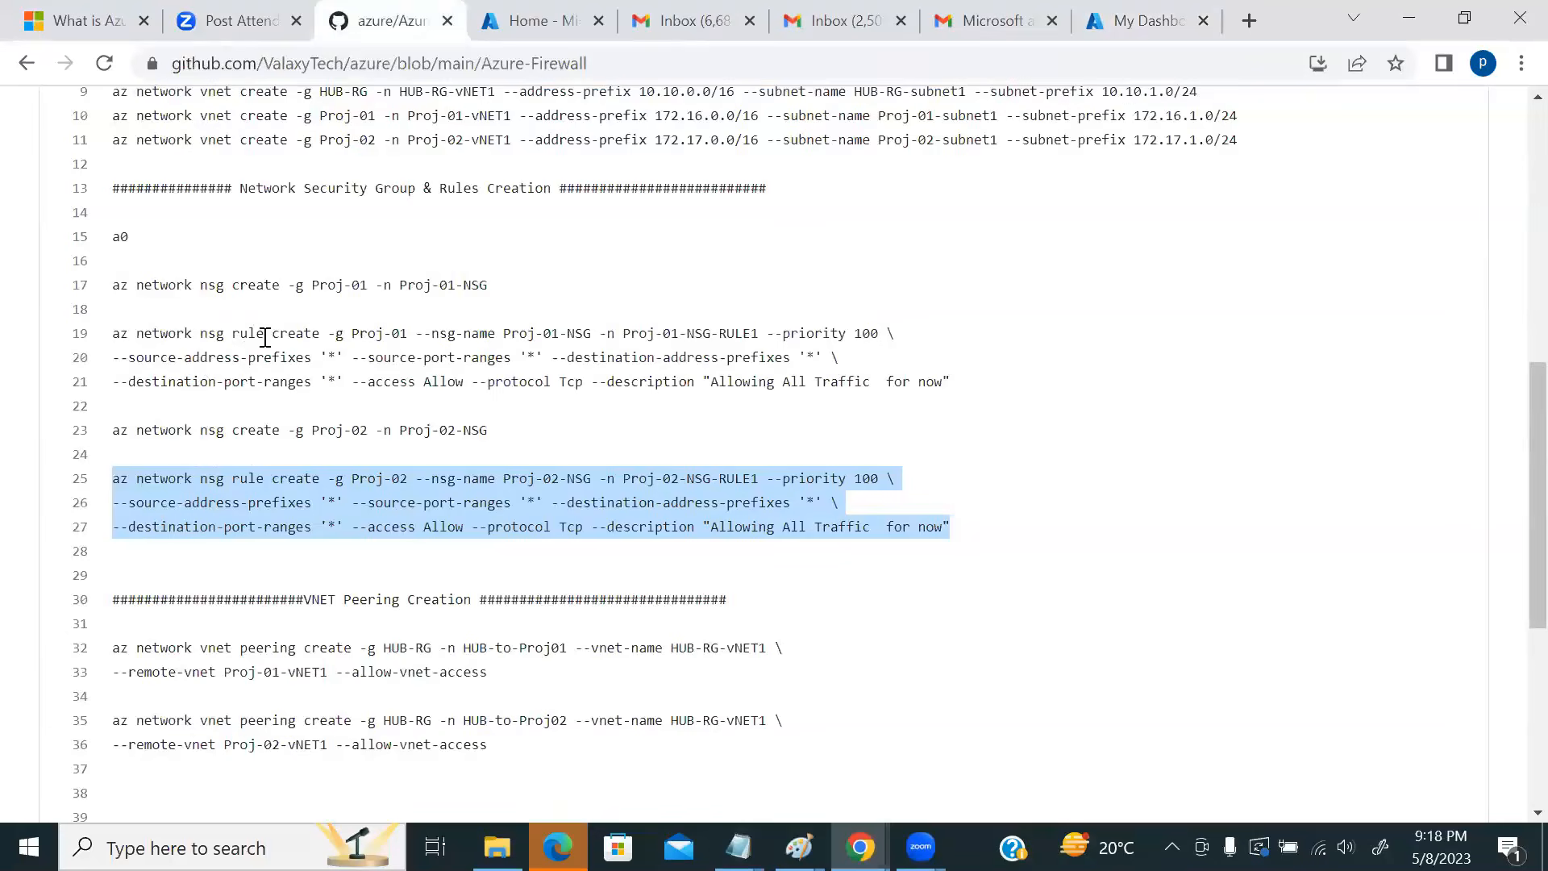
key(alt+Tab)
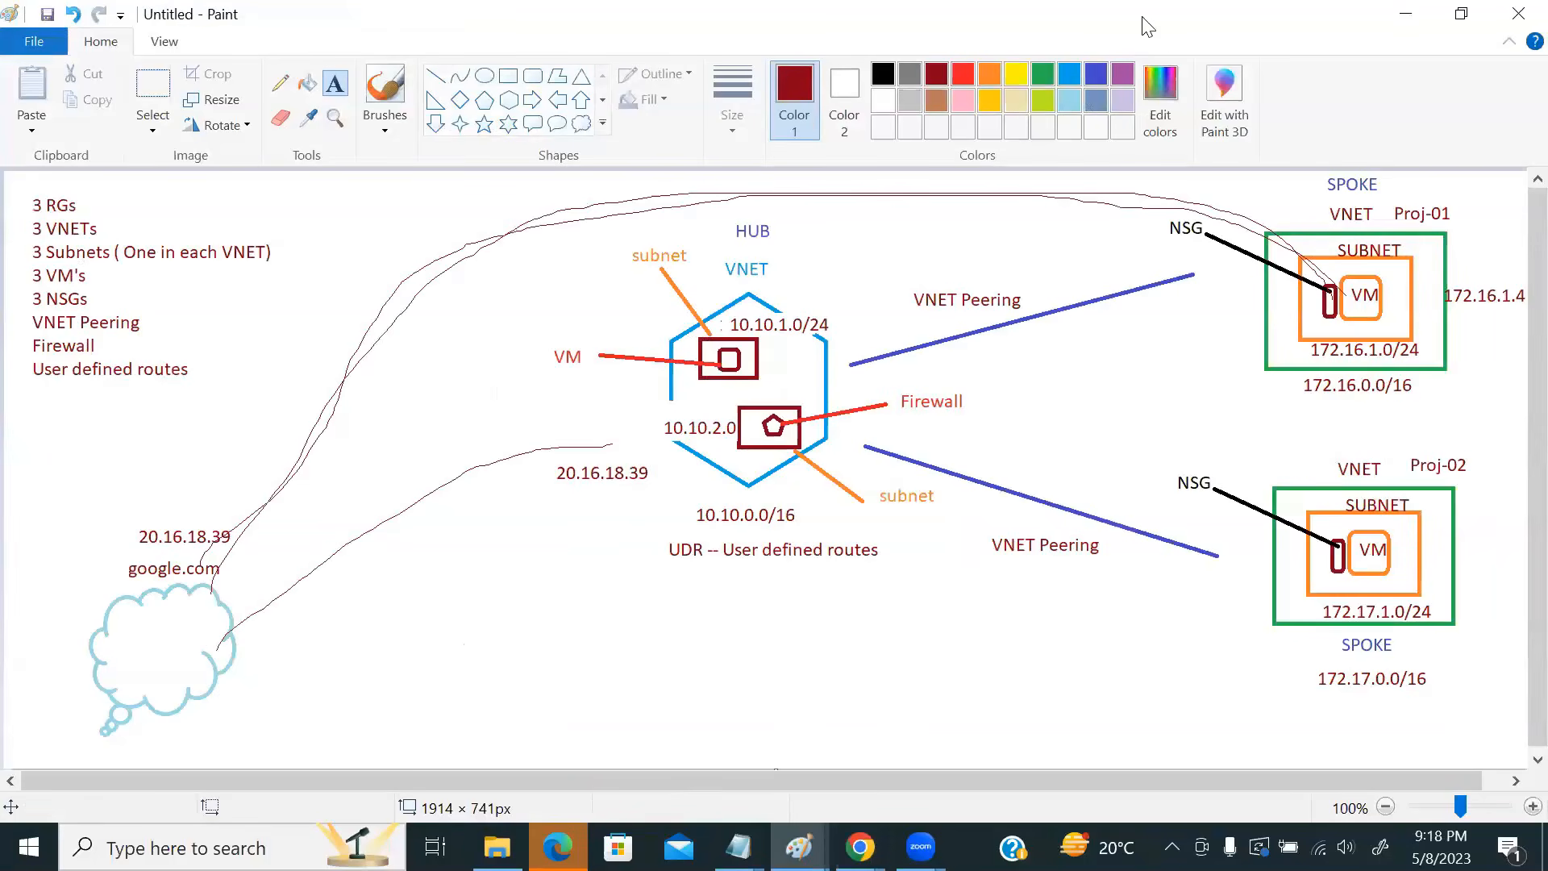
Run az network nsg --help and find the rule subgroup.
key(alt+Tab)
text(he;lp)
key(BackSpace)
key(BackSpace)
key(BackSpace)
text(lp)
key(Return)
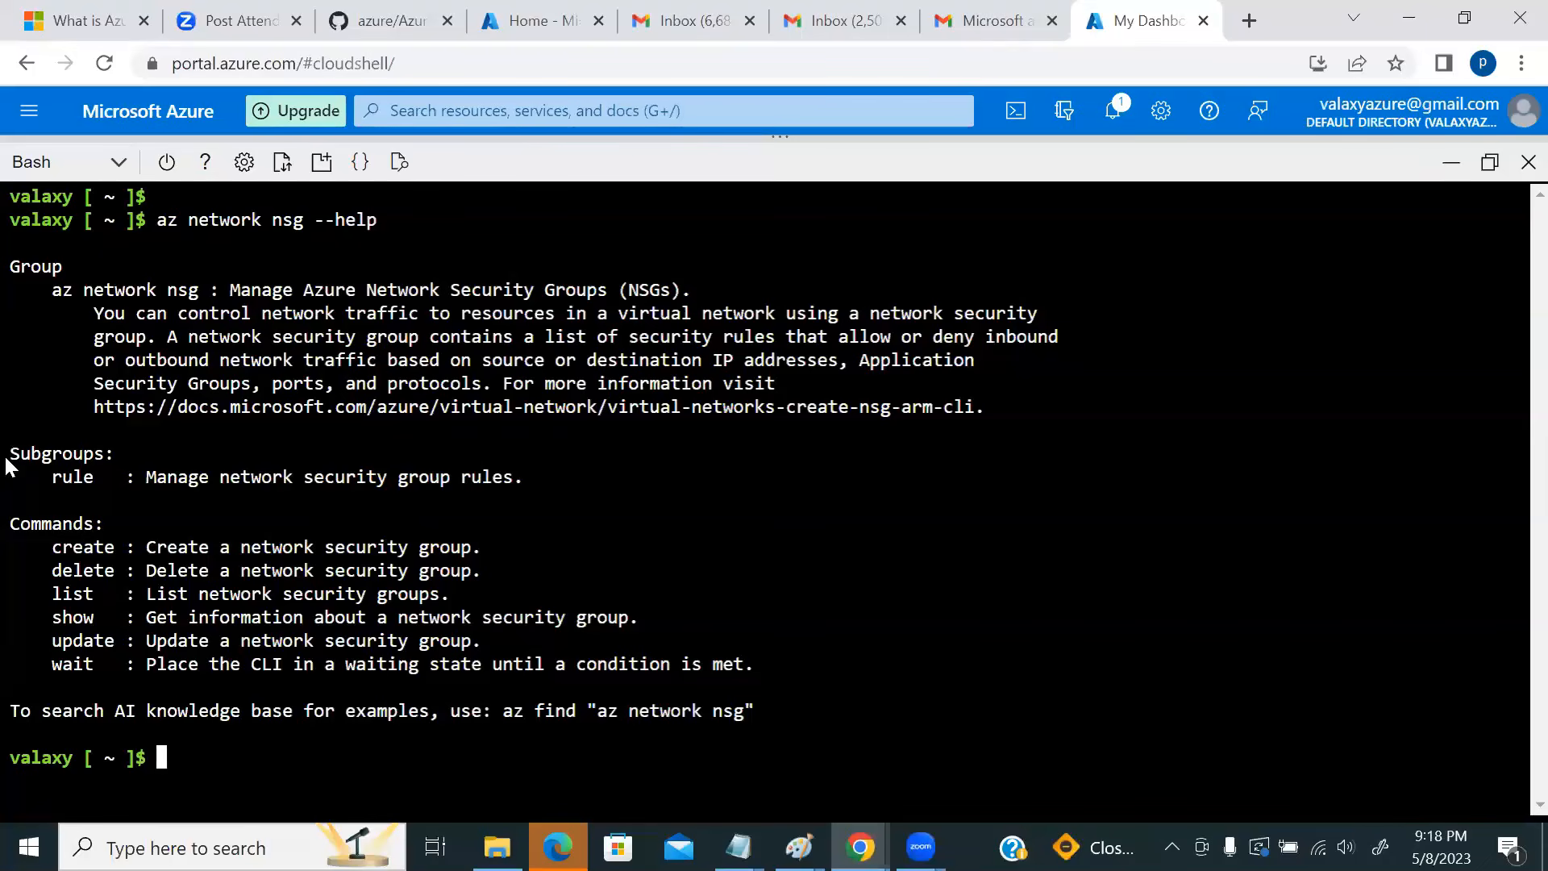
drag(9, 454, 103, 454)
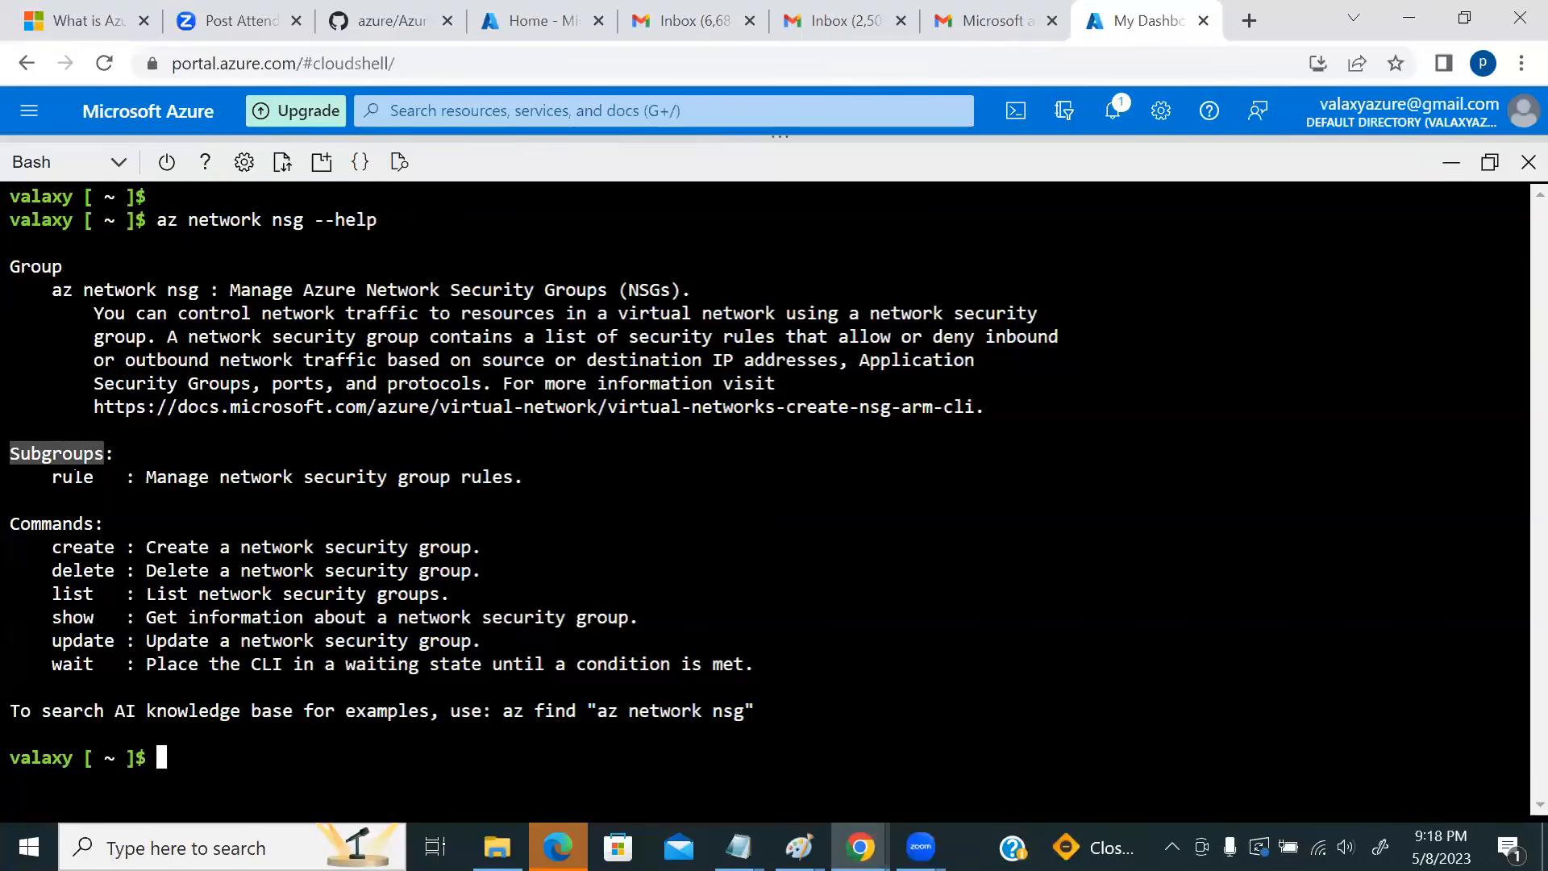
double_click(69, 477)
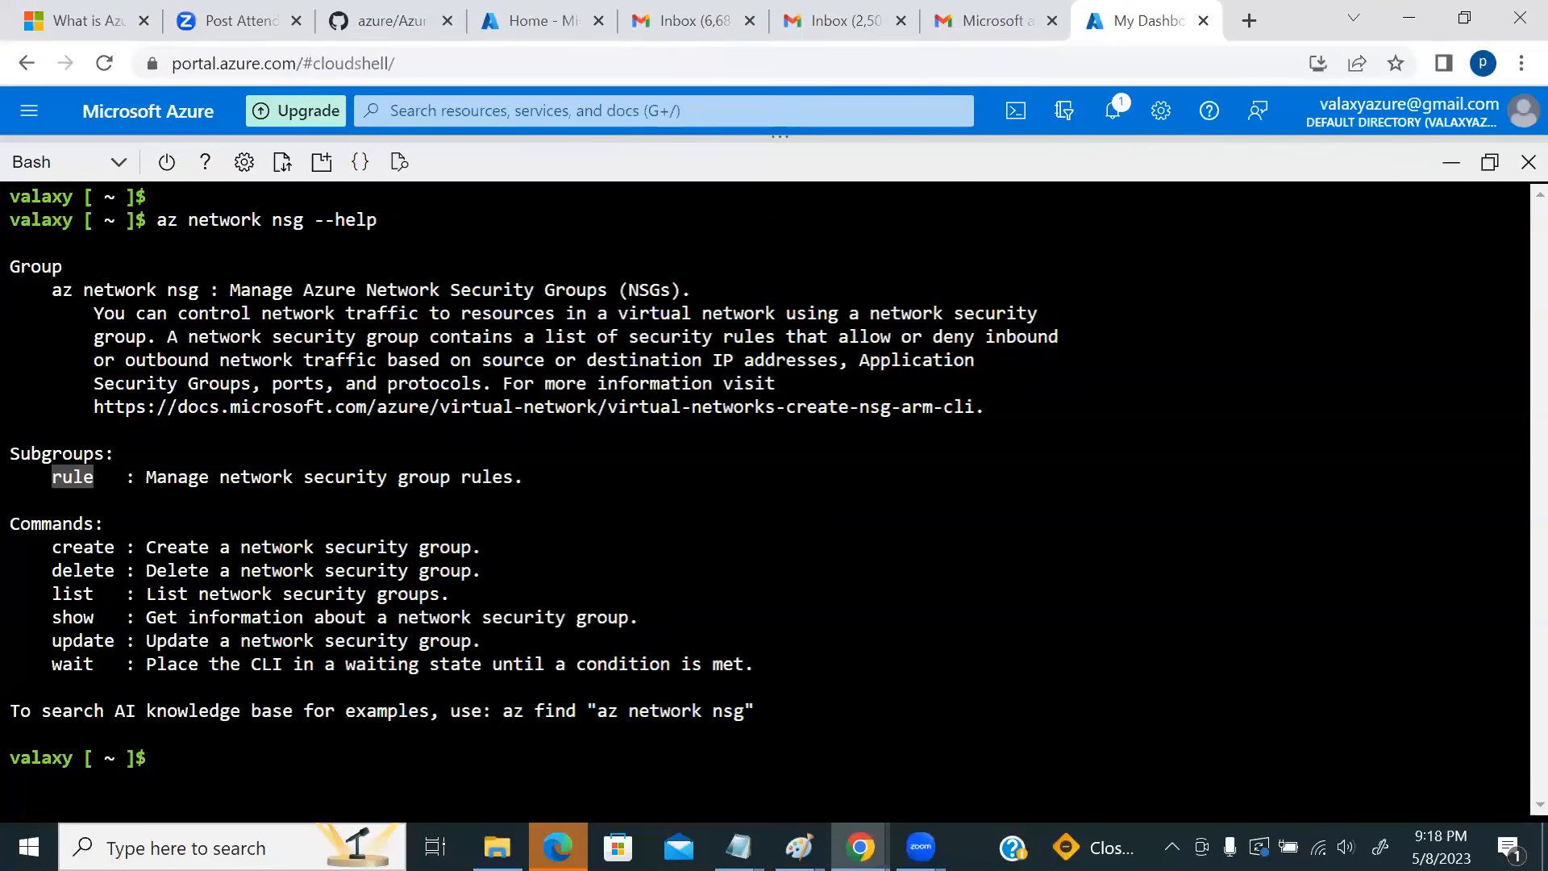
Run az network nsg rule --help, checking the create subcommand against the GitHub script.
click(372, 12)
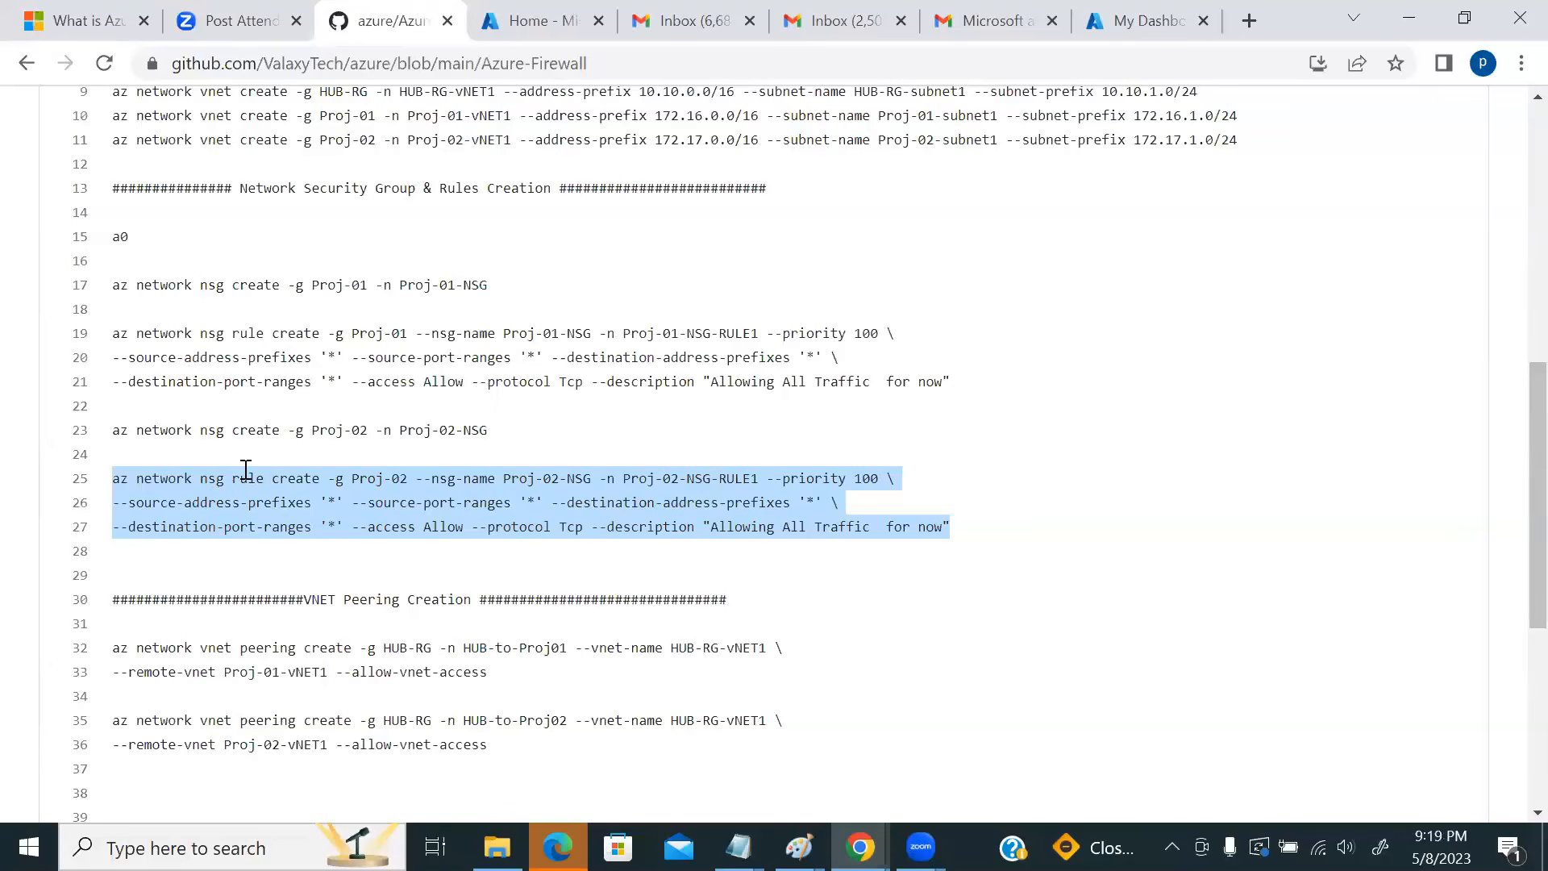
double_click(255, 429)
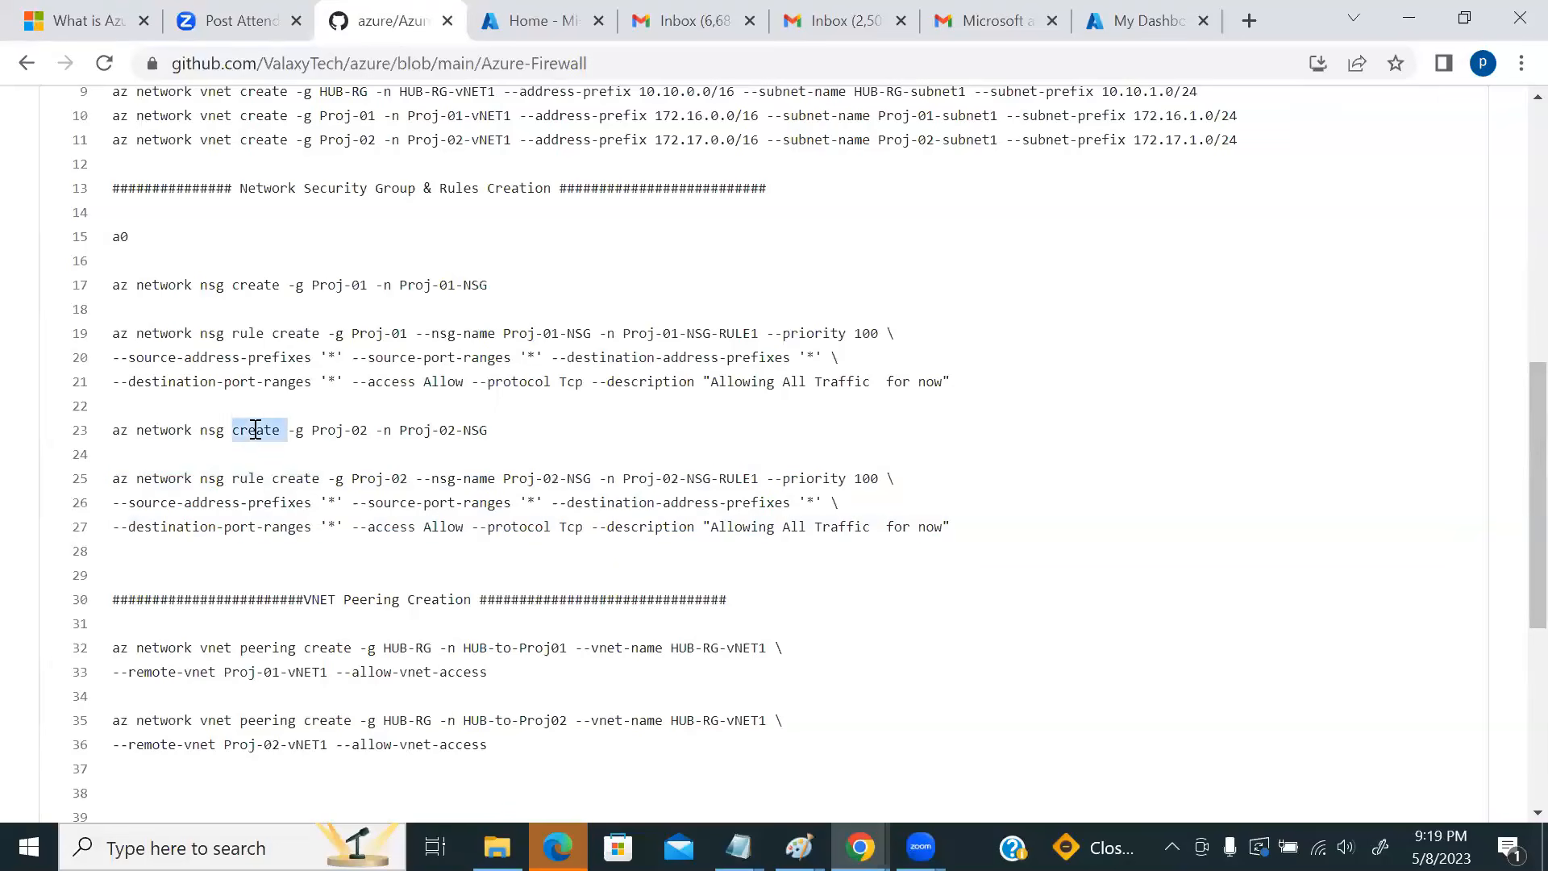
click(1103, 40)
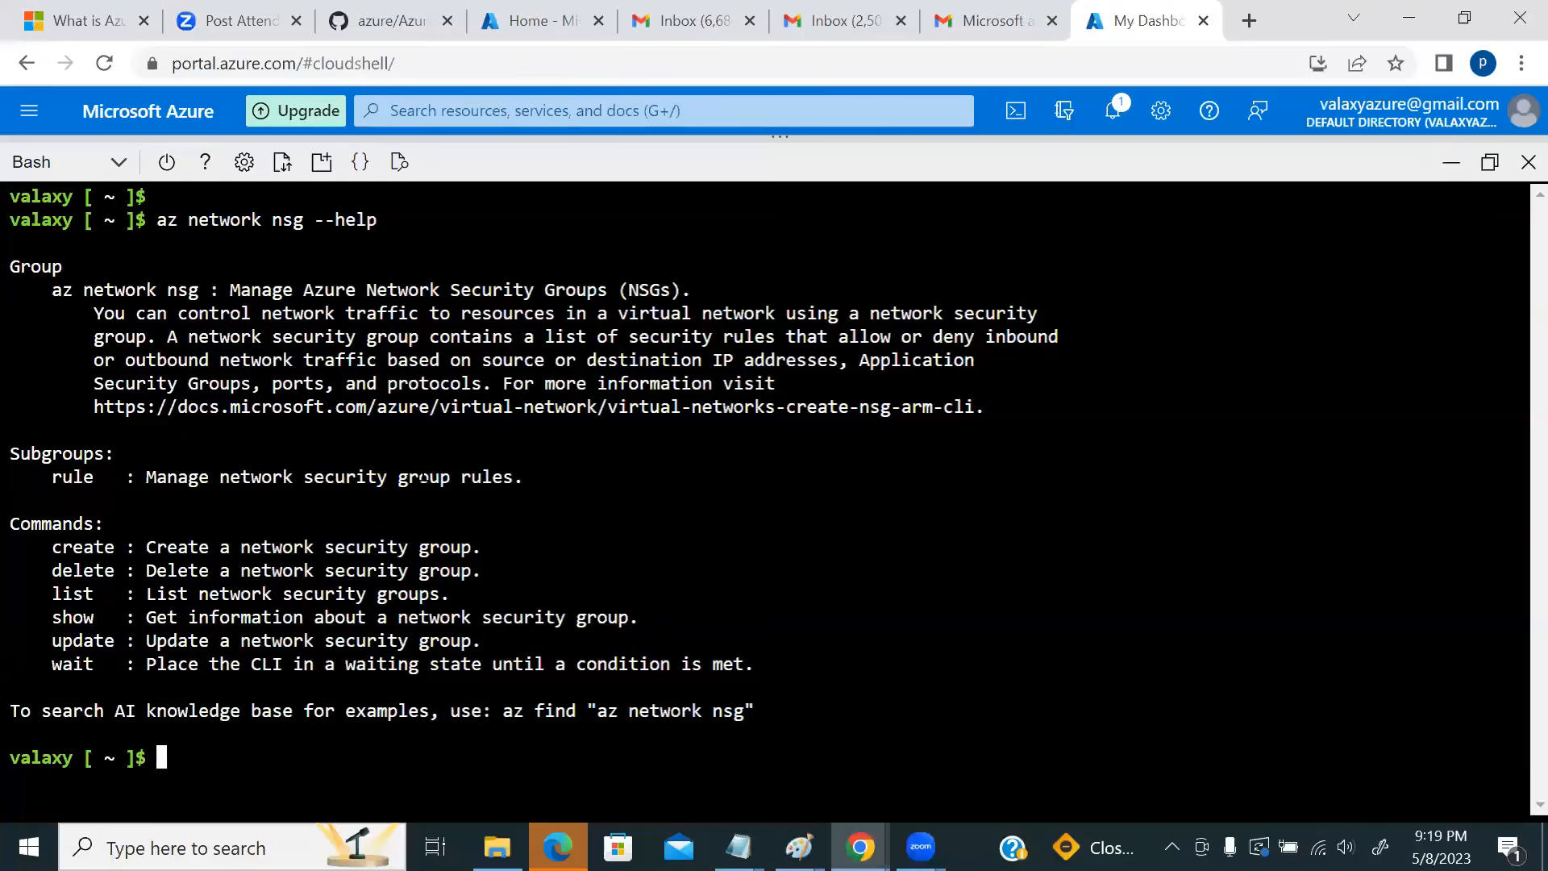
key(Up)
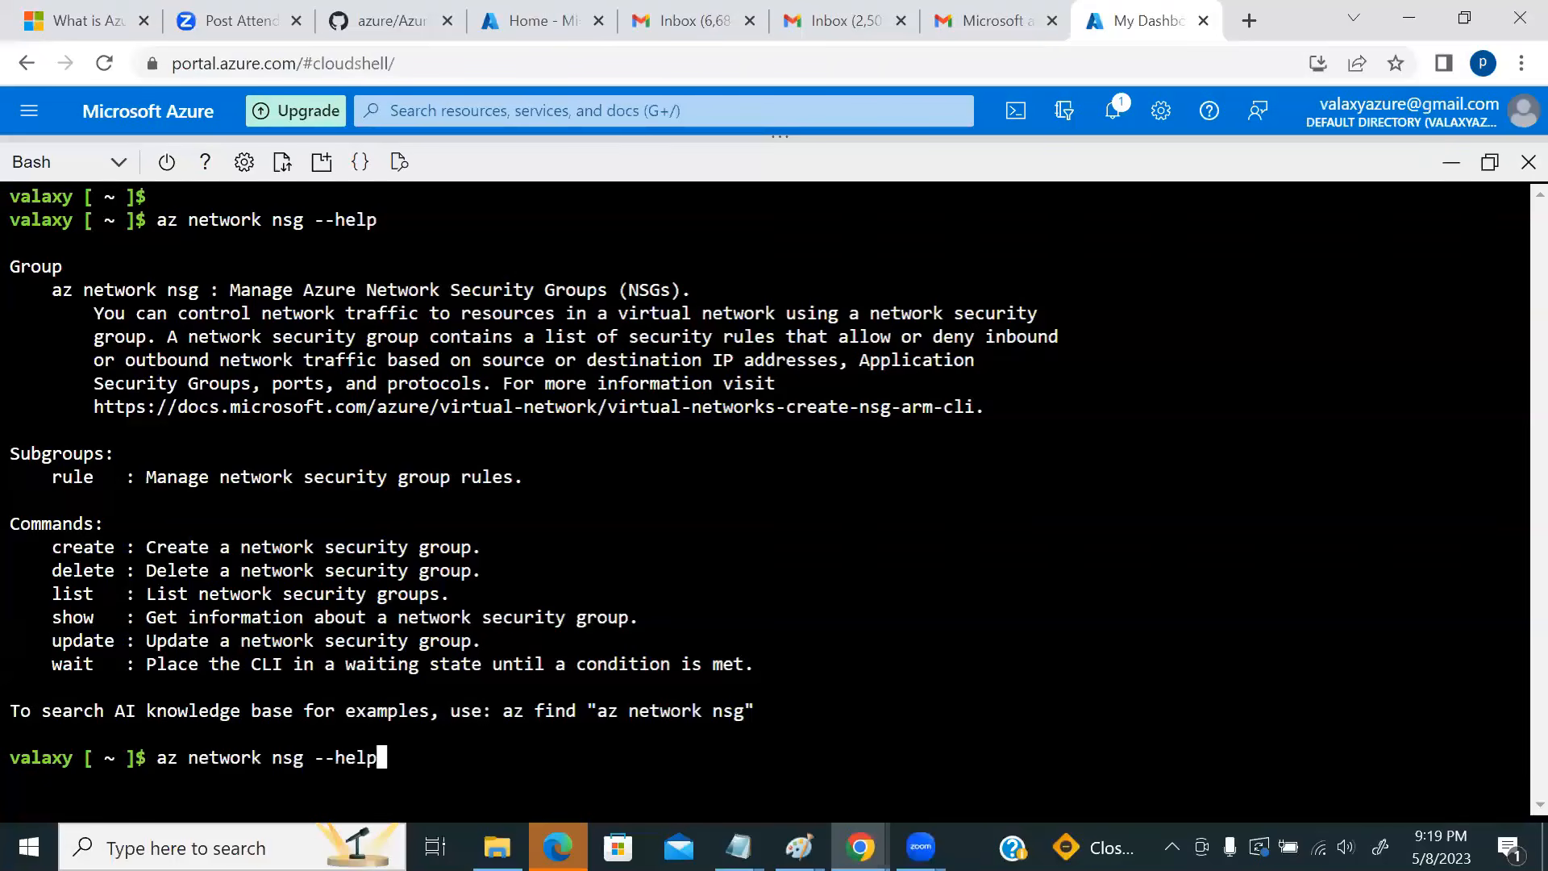
key(BackSpace)
key(BackSpace)
key(BackSpace)
key(BackSpace)
key(BackSpace)
key(BackSpace)
text(rule)
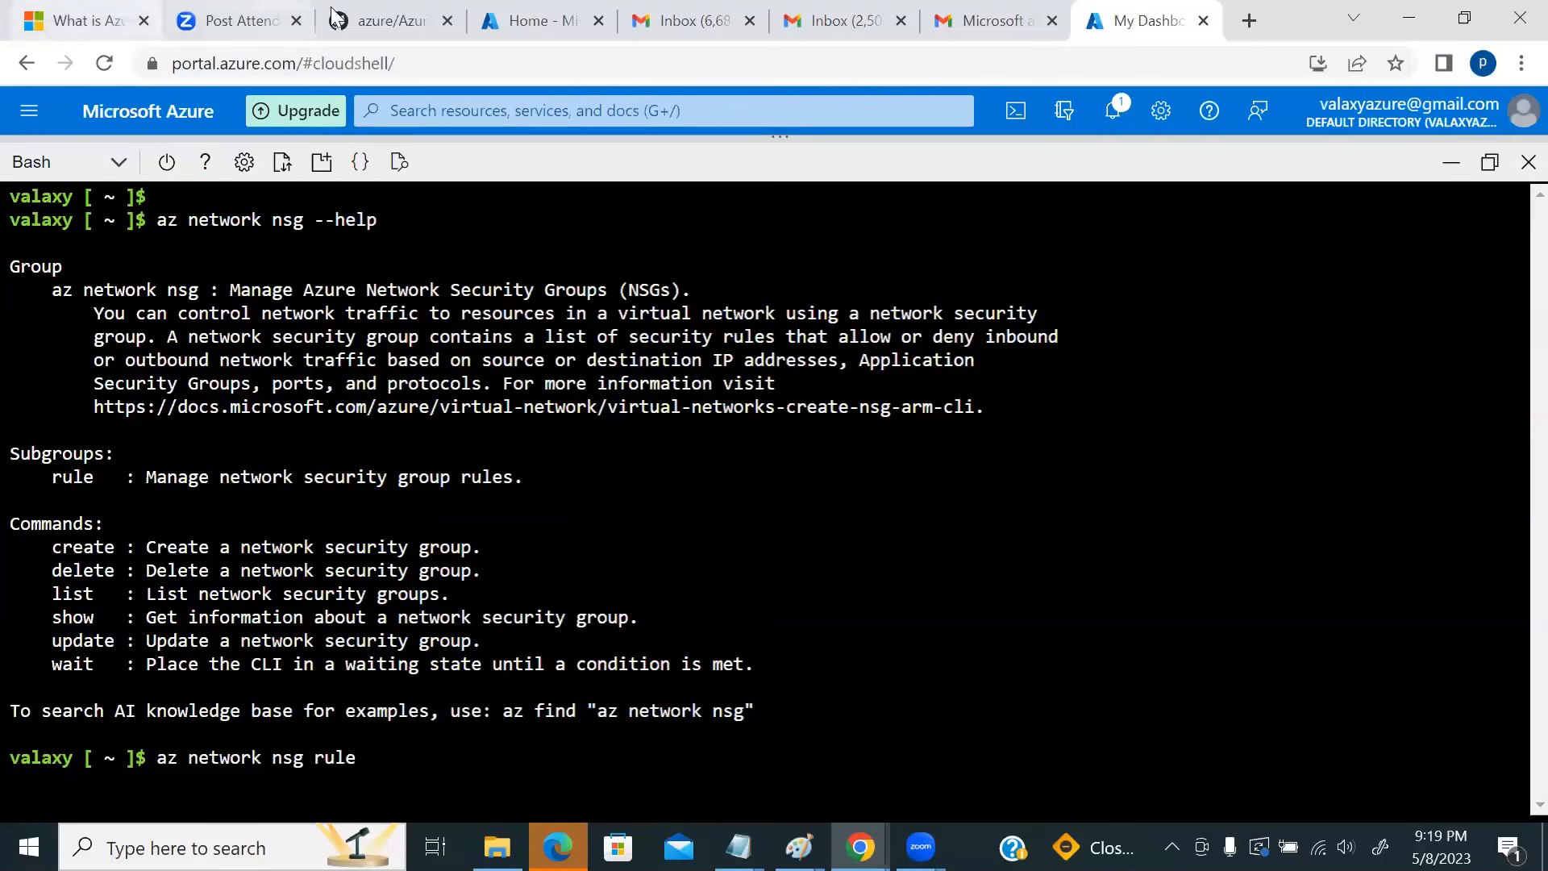
click(379, 20)
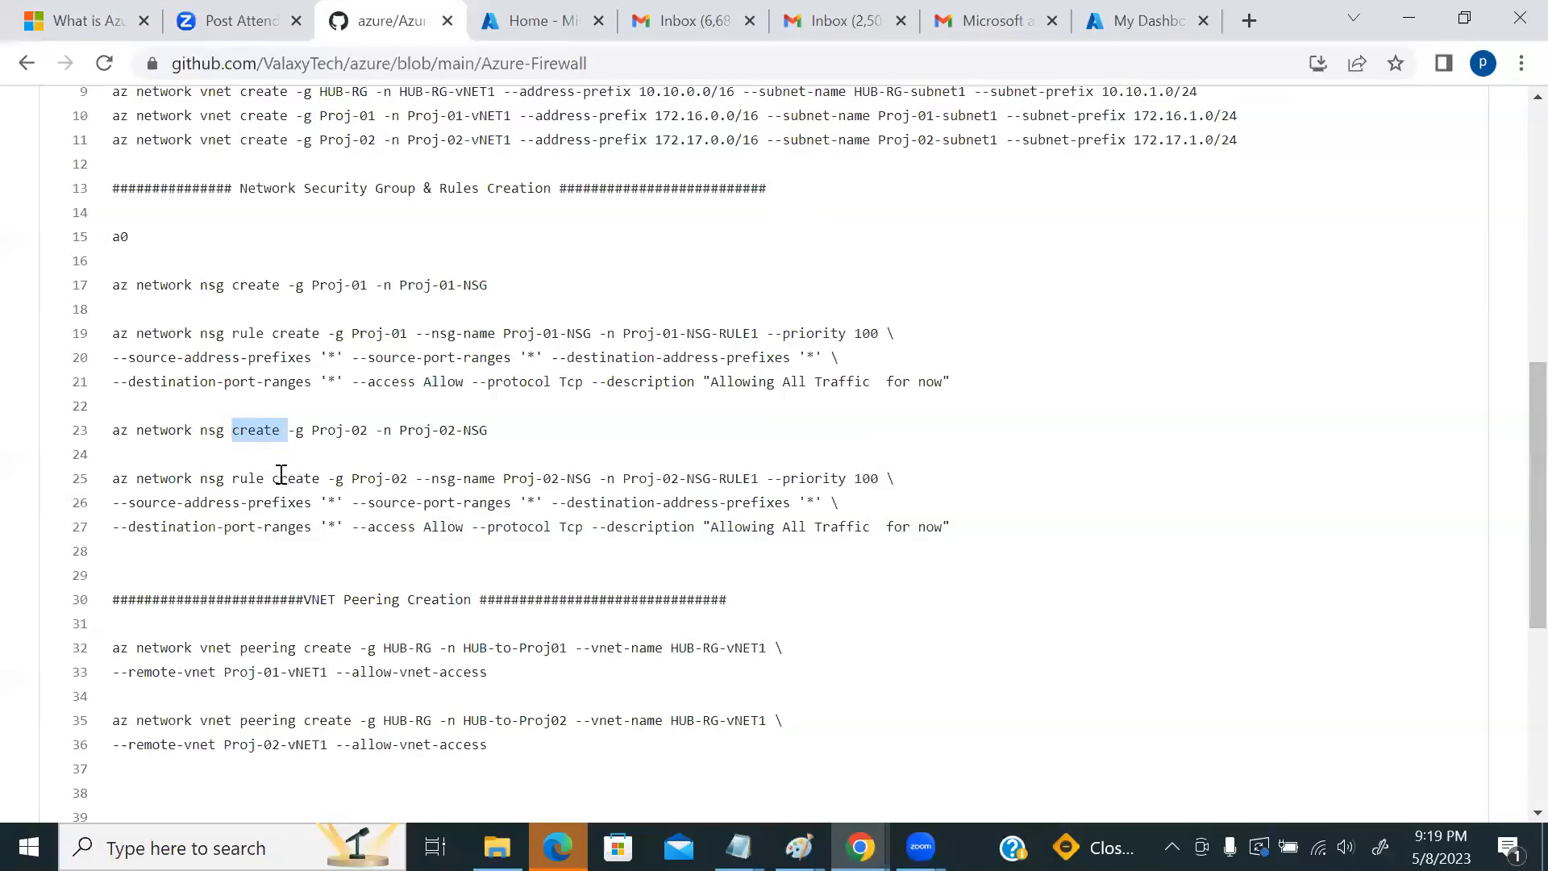
drag(274, 477, 313, 479)
click(1137, 27)
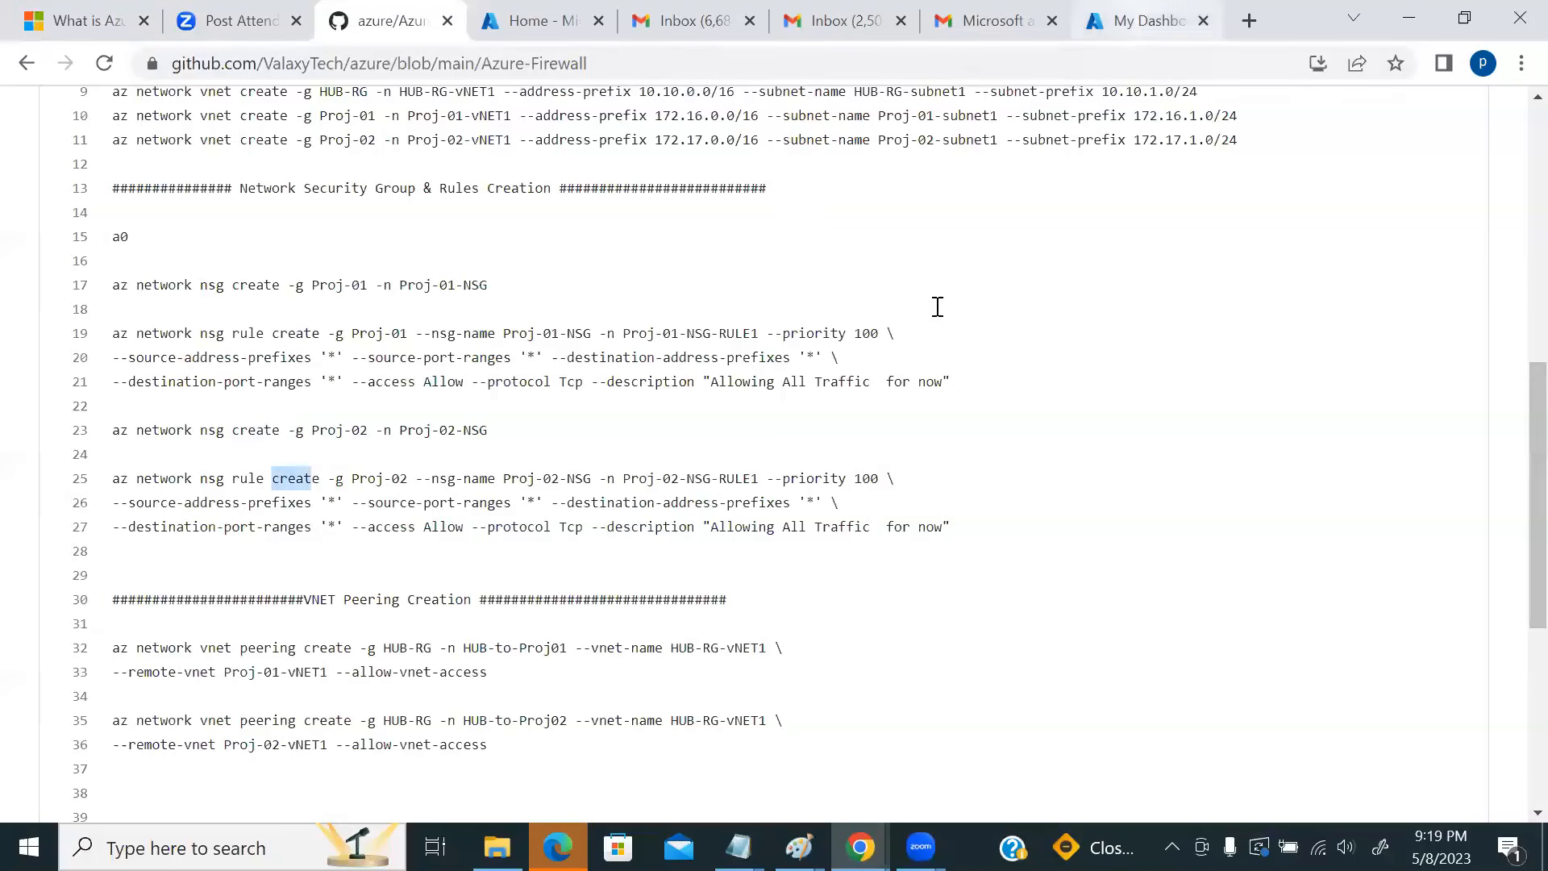
text(--help)
key(Return)
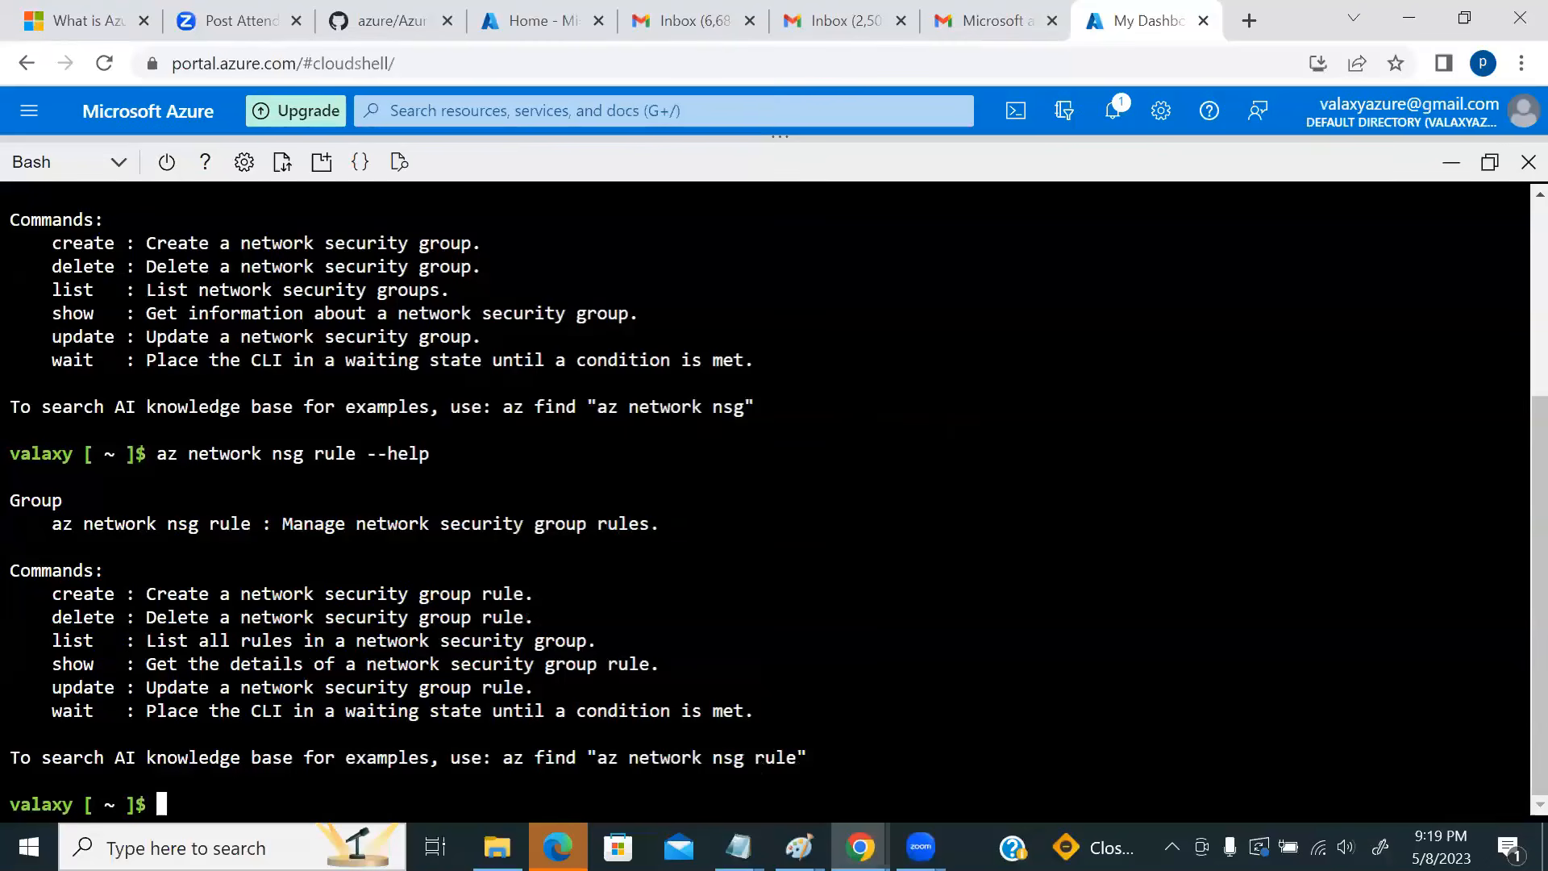
Run az network nsg rule create --help and scroll through its parameters and examples.
key(Up)
key(BackSpace)
key(BackSpace)
key(BackSpace)
key(BackSpace)
key(BackSpace)
key(BackSpace)
text(create --hel)
key(BackSpace)
key(BackSpace)
key(BackSpace)
text(help)
key(Return)
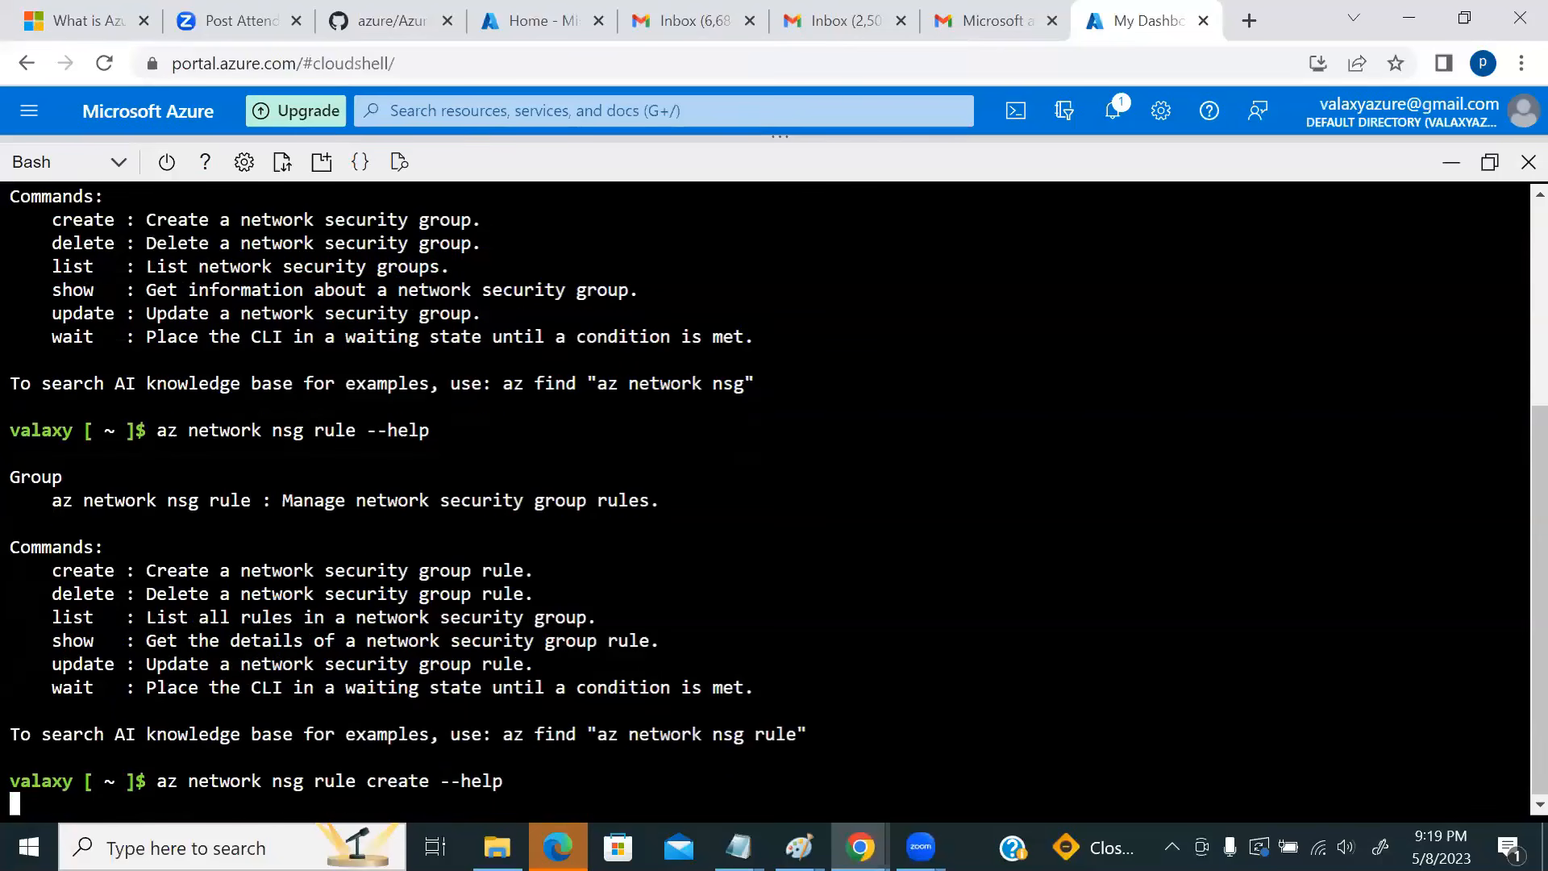
scroll(766, 500, up, 5)
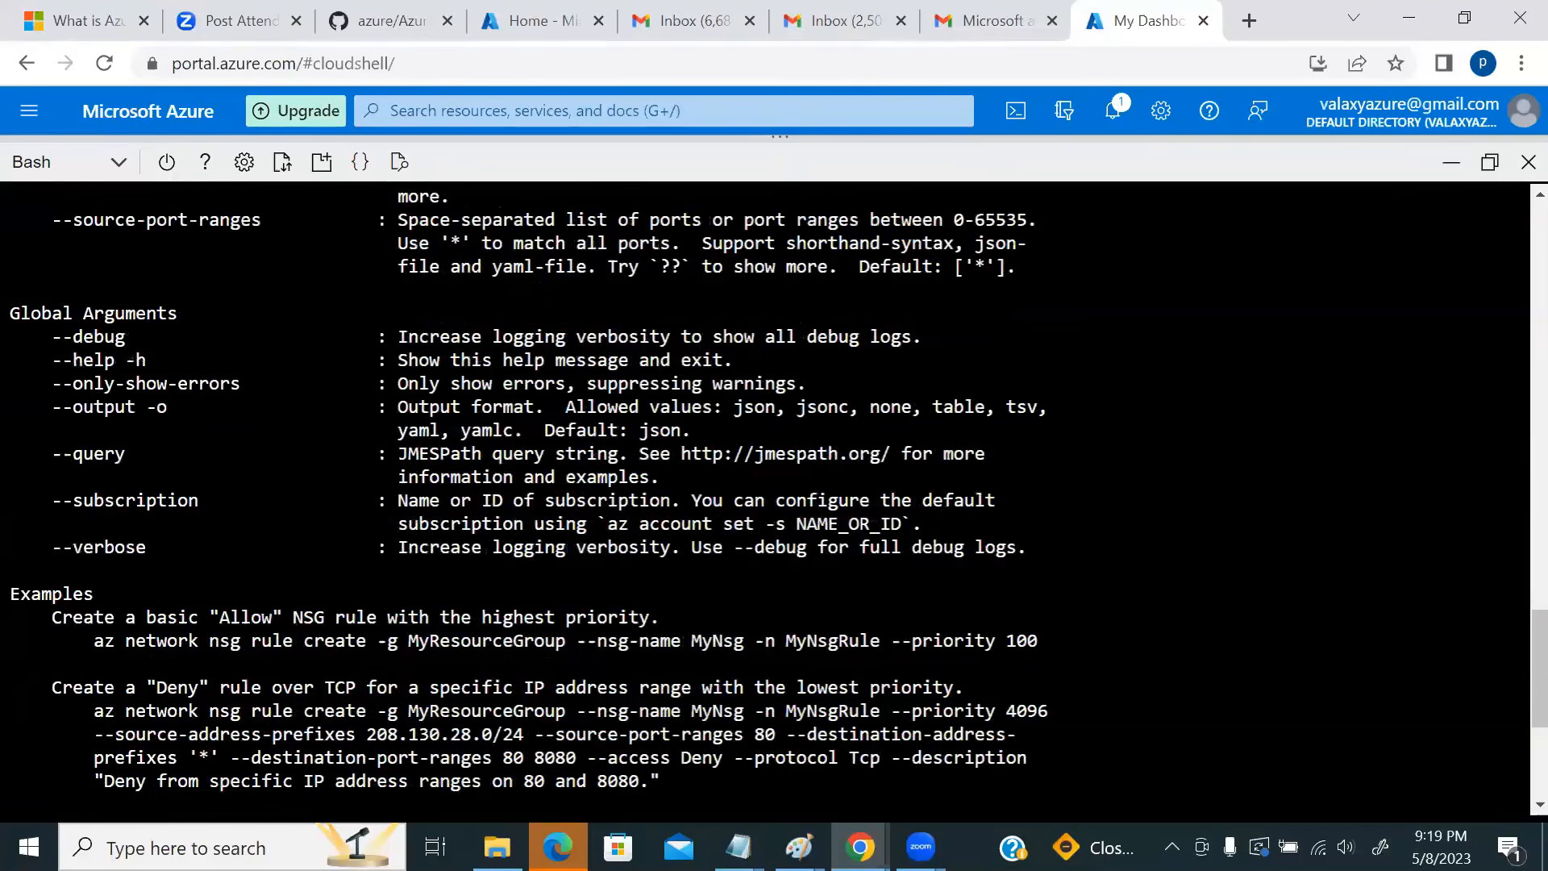
scroll(766, 500, up, 2)
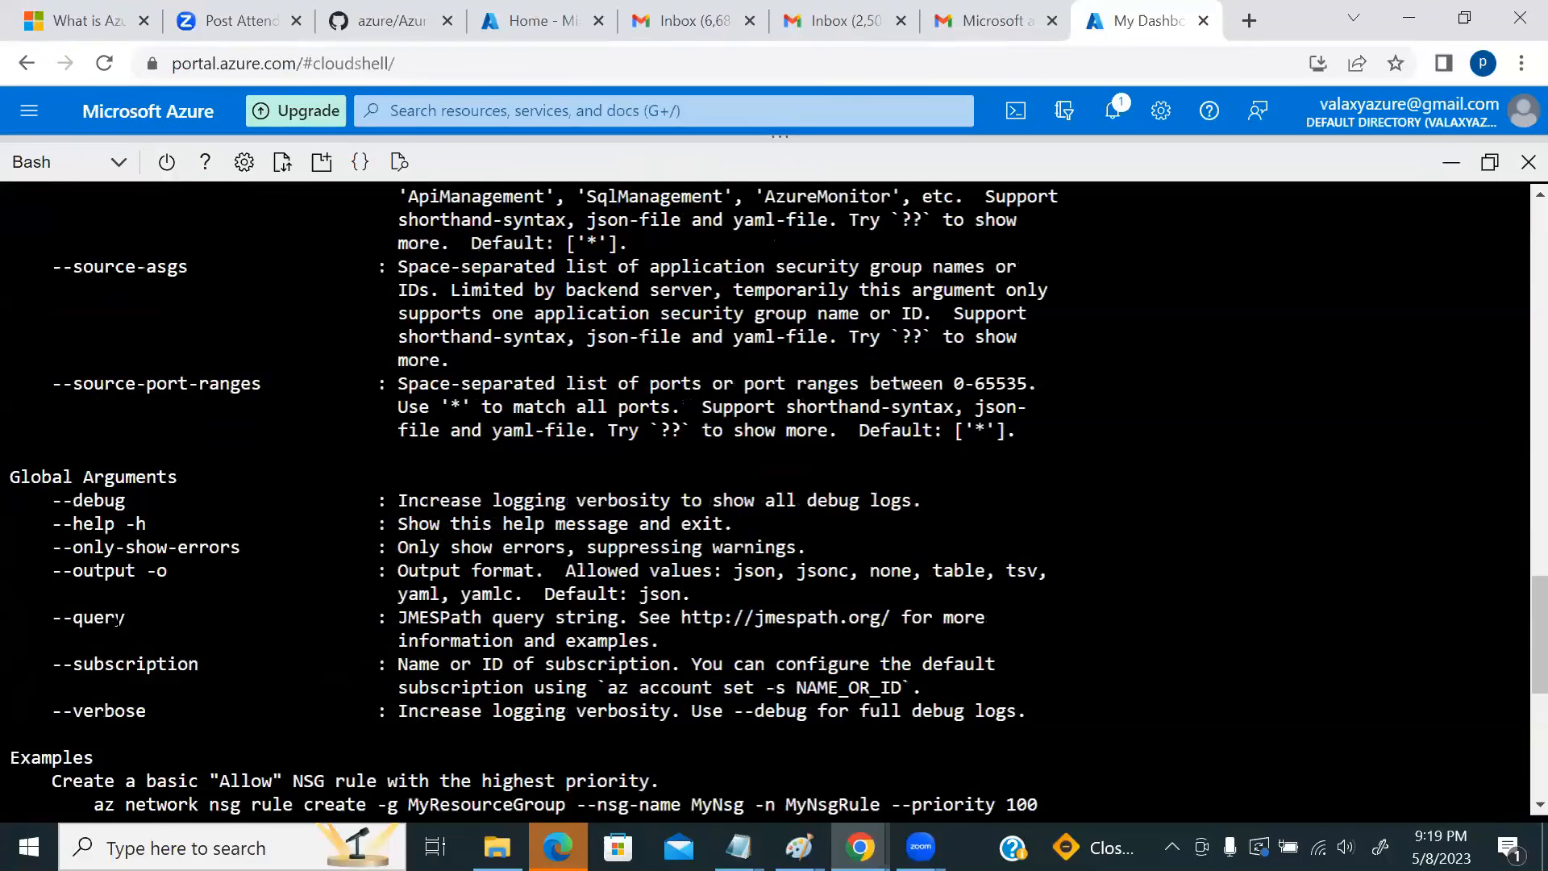
scroll(766, 500, up, 8)
scroll(76, 431, up, 2)
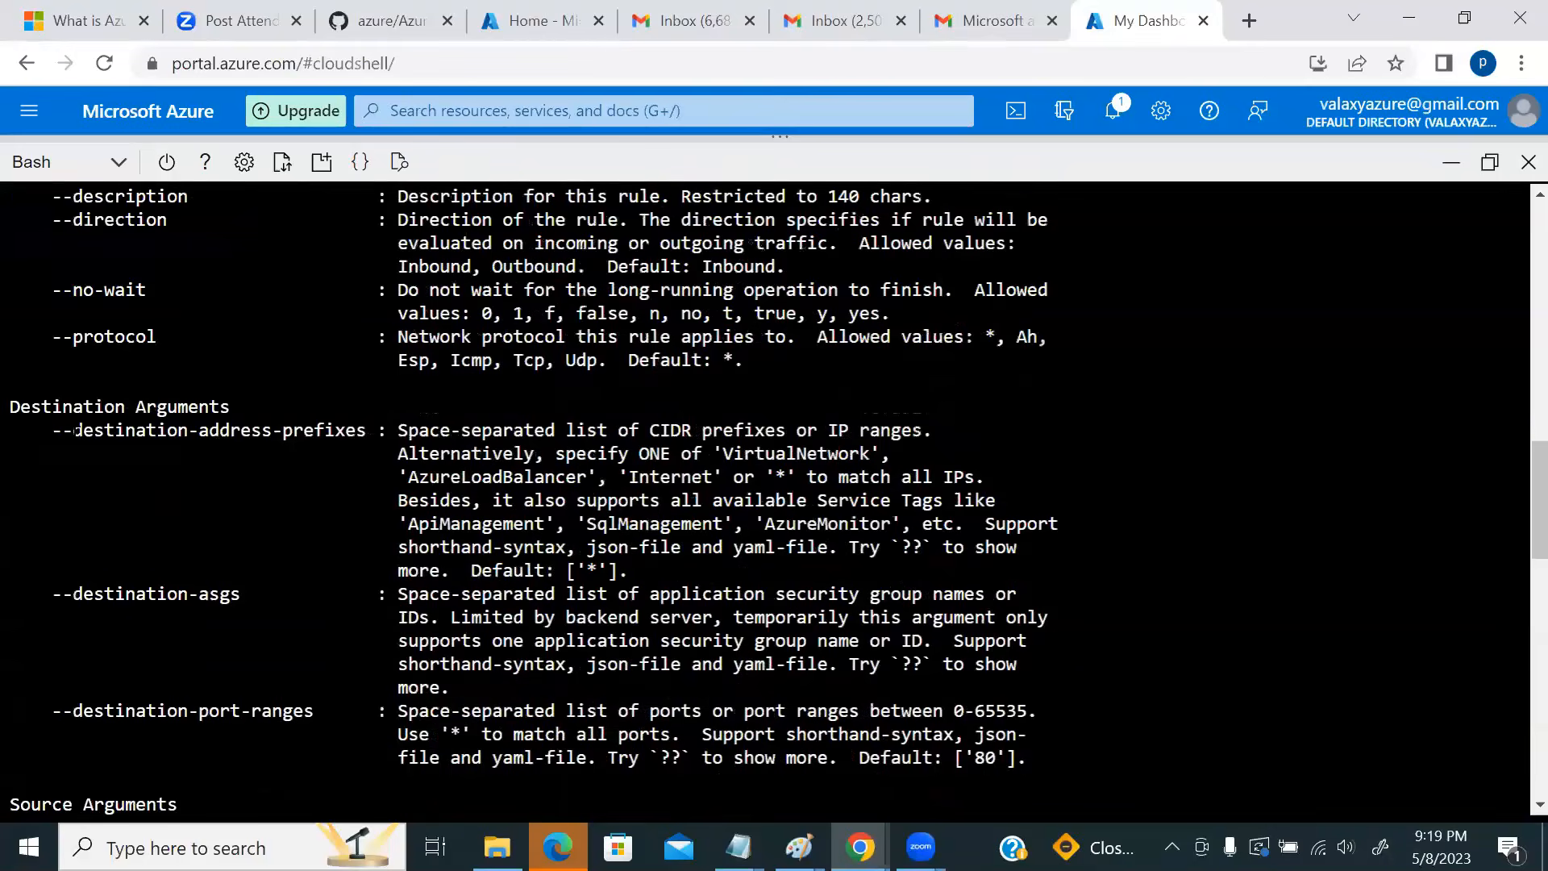
scroll(766, 500, up, 2)
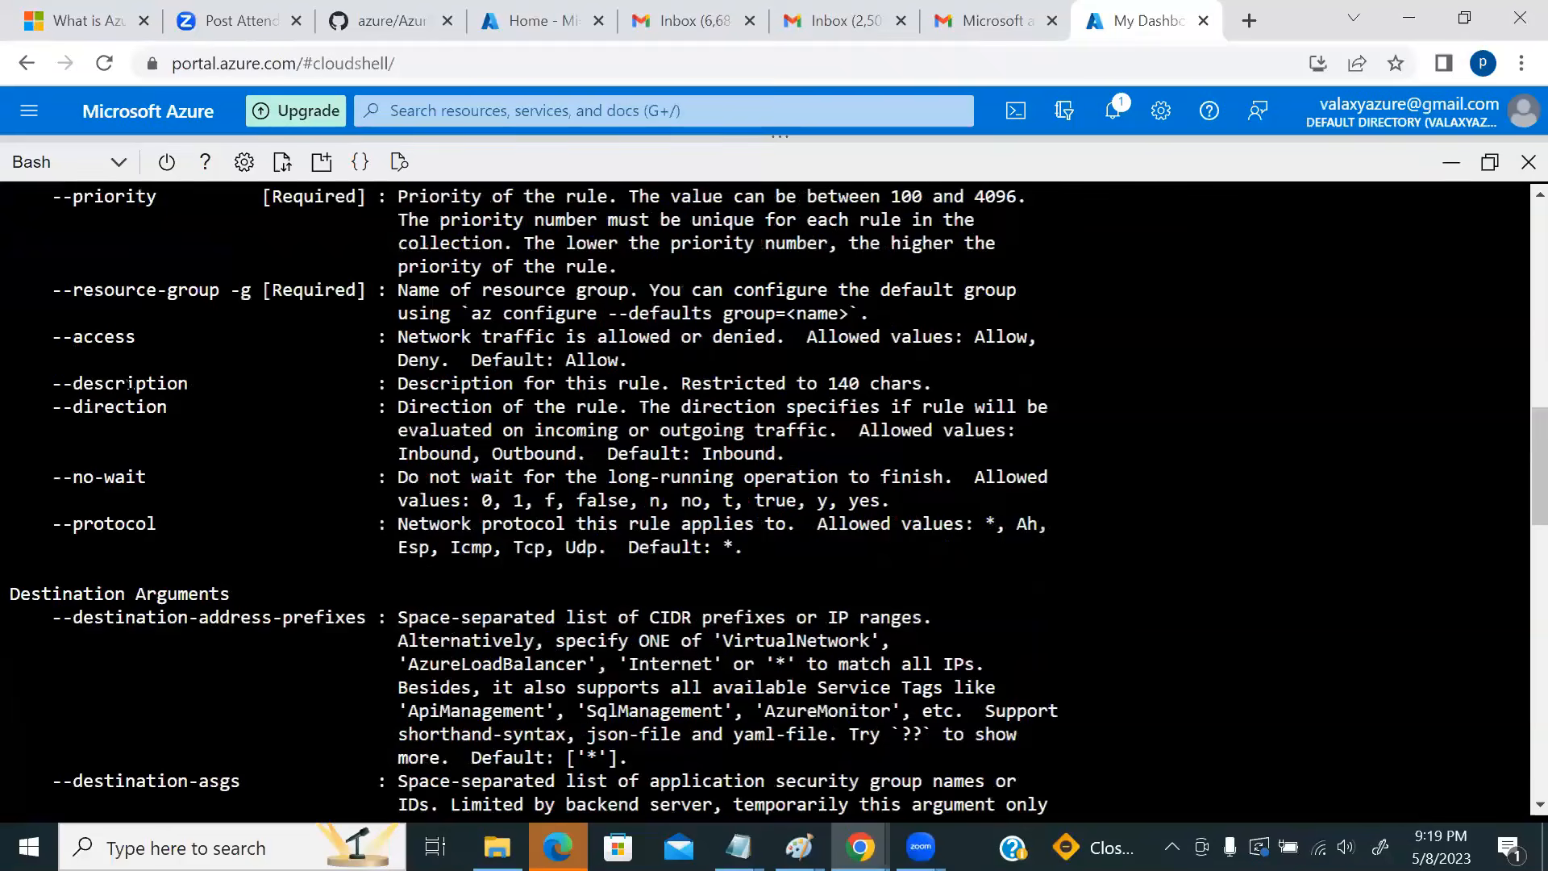
scroll(129, 387, up, 5)
scroll(766, 500, down, 15)
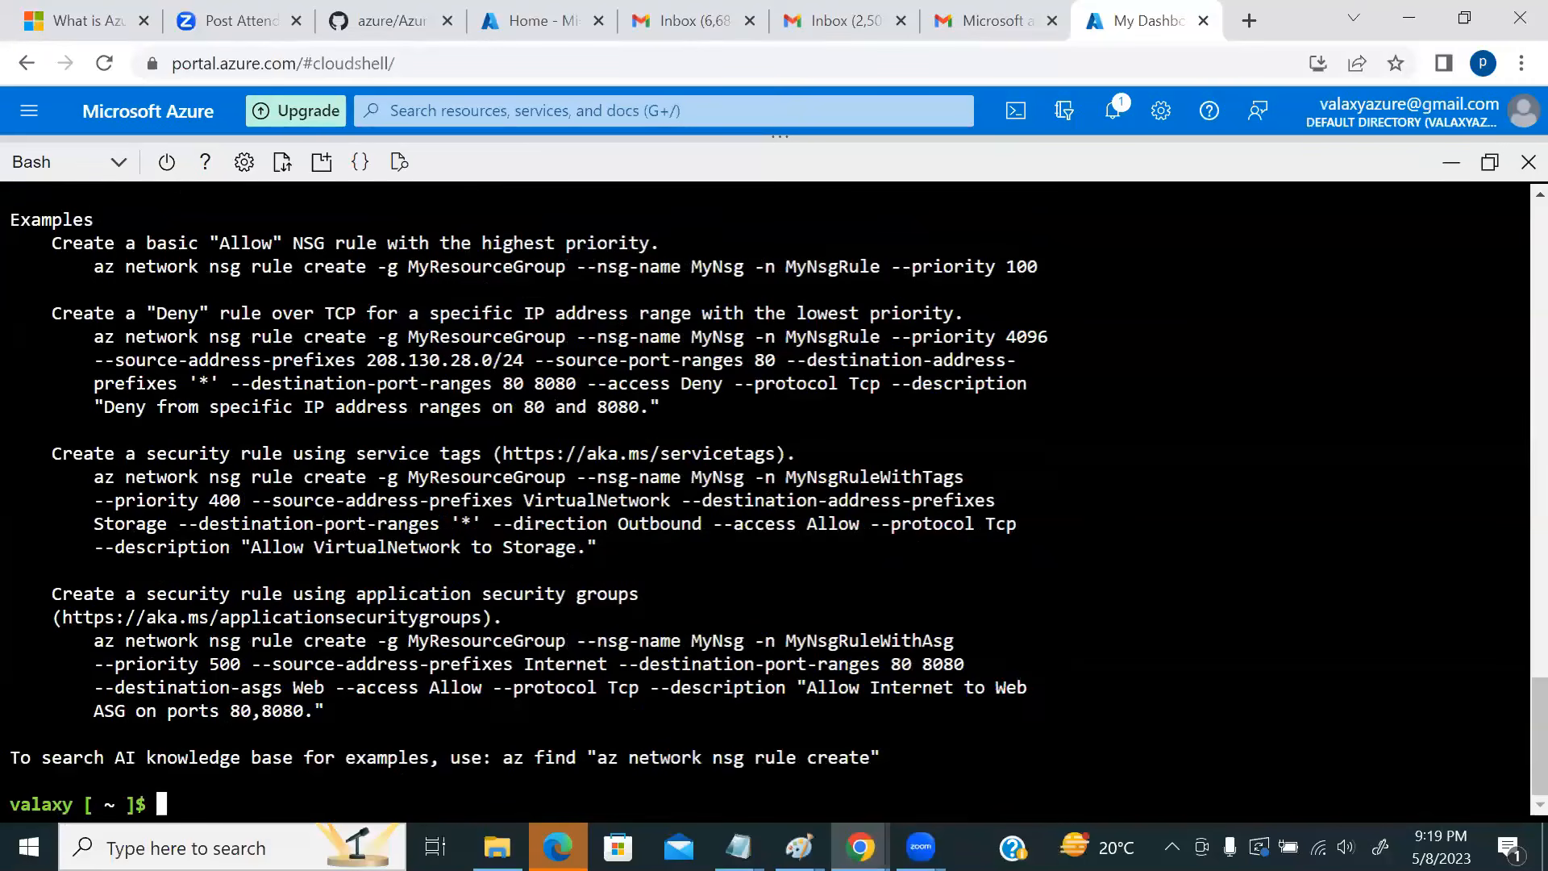
Select the Proj-02 NSG rule command in the script and clear the Cloud Shell terminal.
click(375, 18)
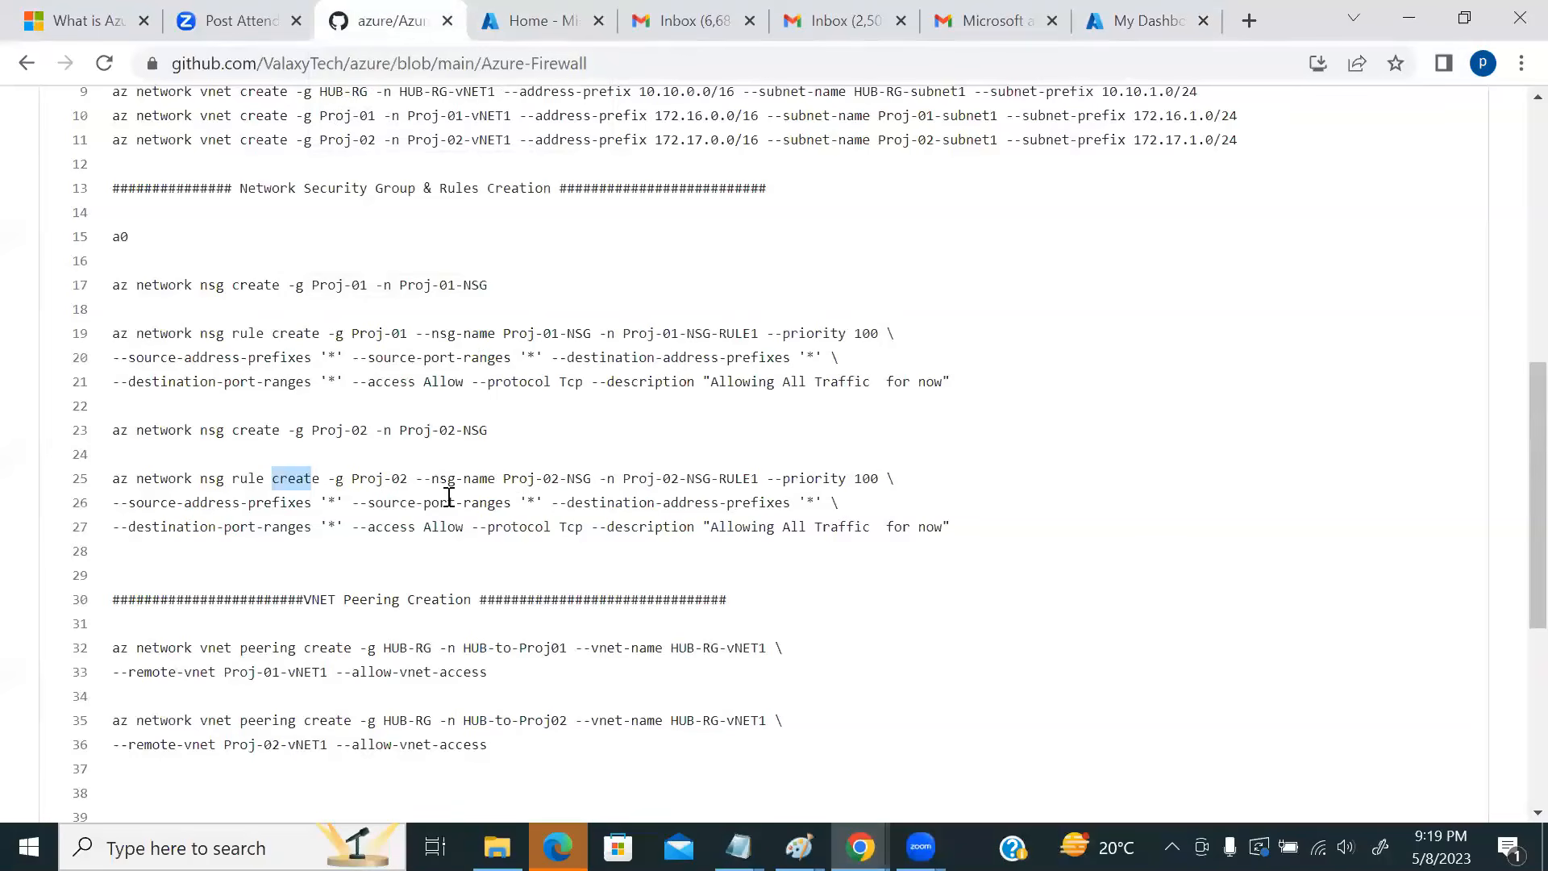
click(1153, 427)
drag(114, 476, 961, 530)
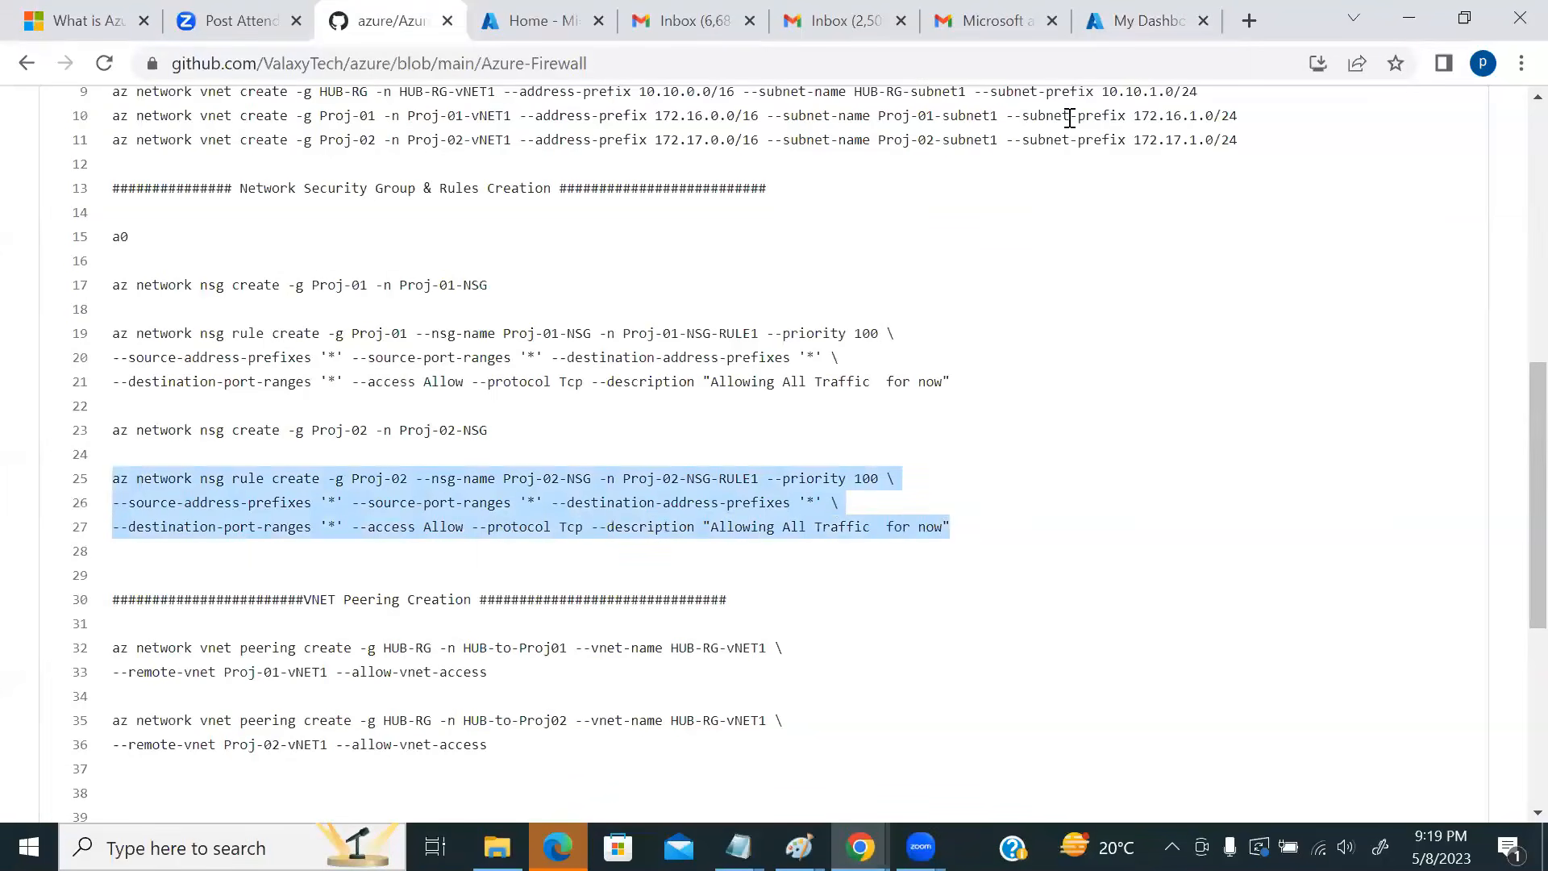
click(1133, 21)
text(clear)
key(Return)
key(Return)
key(Return)
right_click(369, 314)
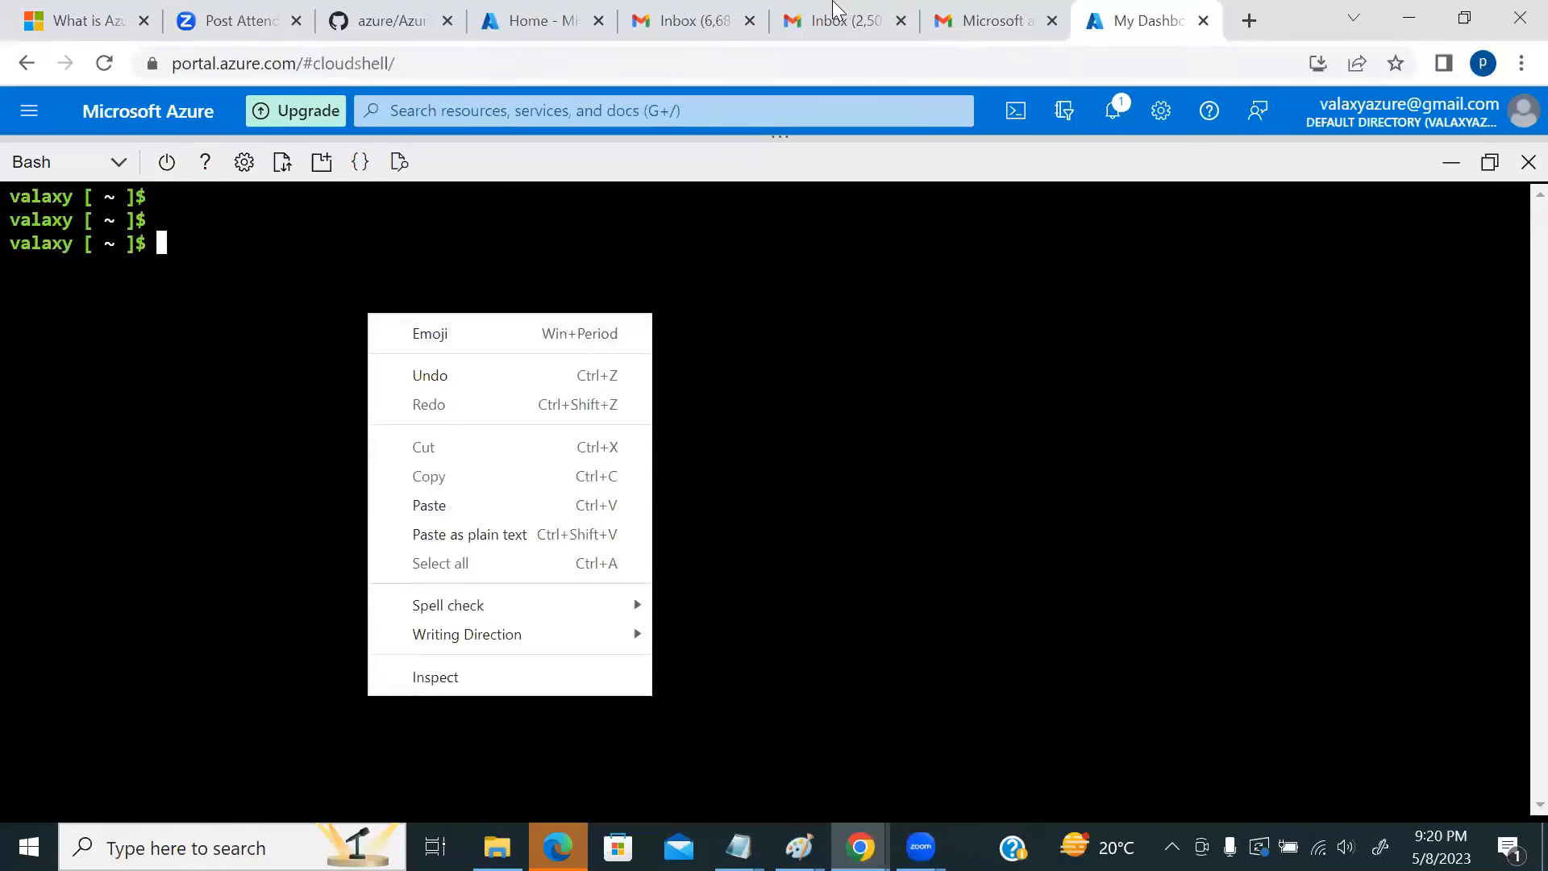
click(385, 9)
Create Proj-02-NSG by pasting and running the az network nsg create command.
click(387, 10)
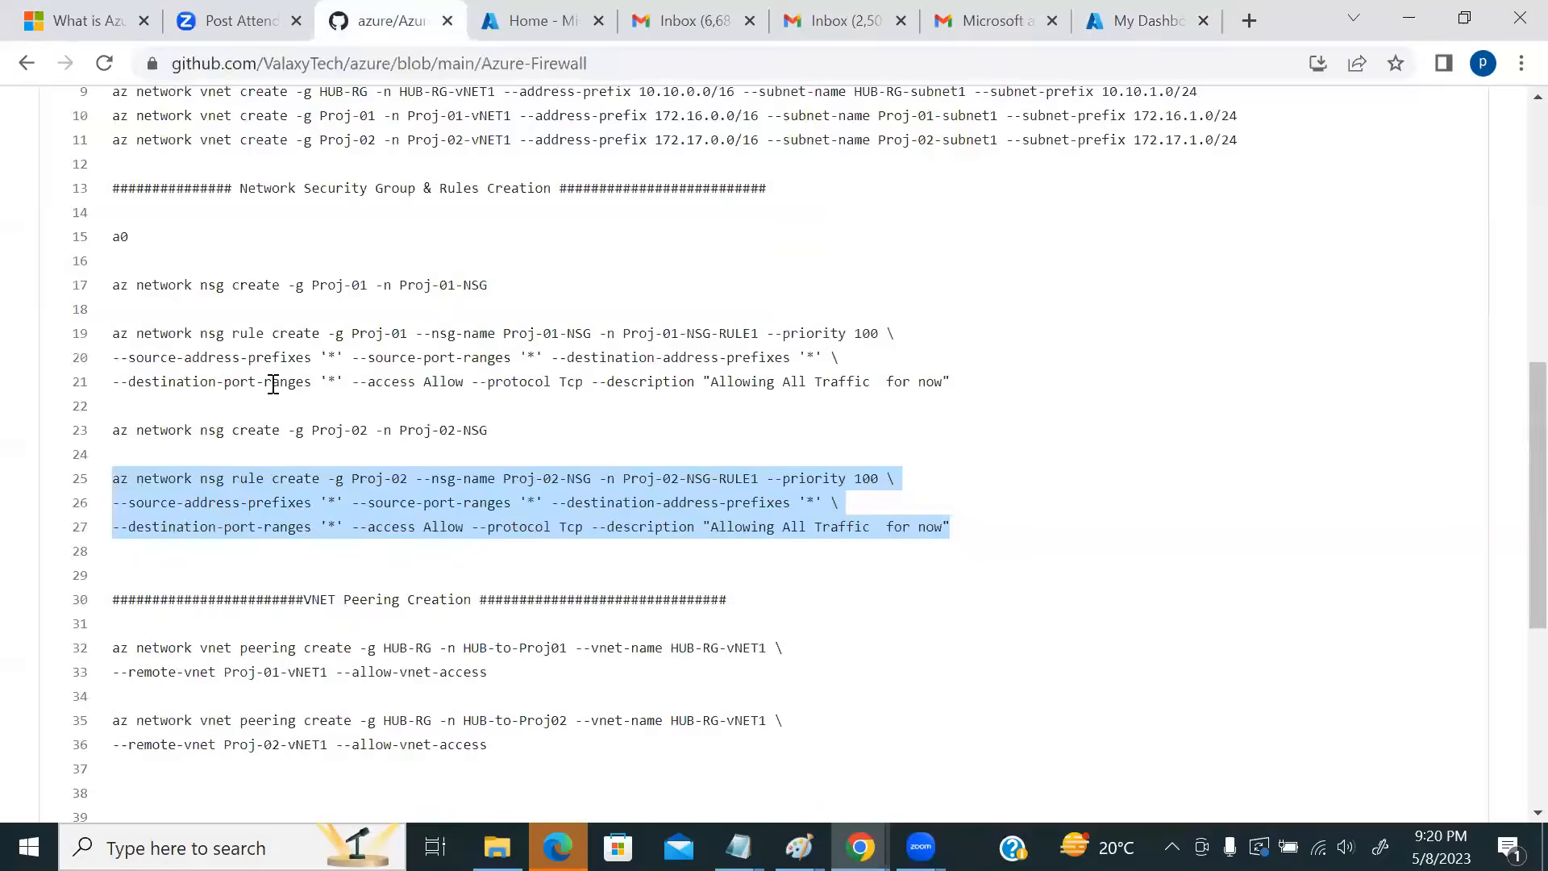
drag(112, 430, 498, 443)
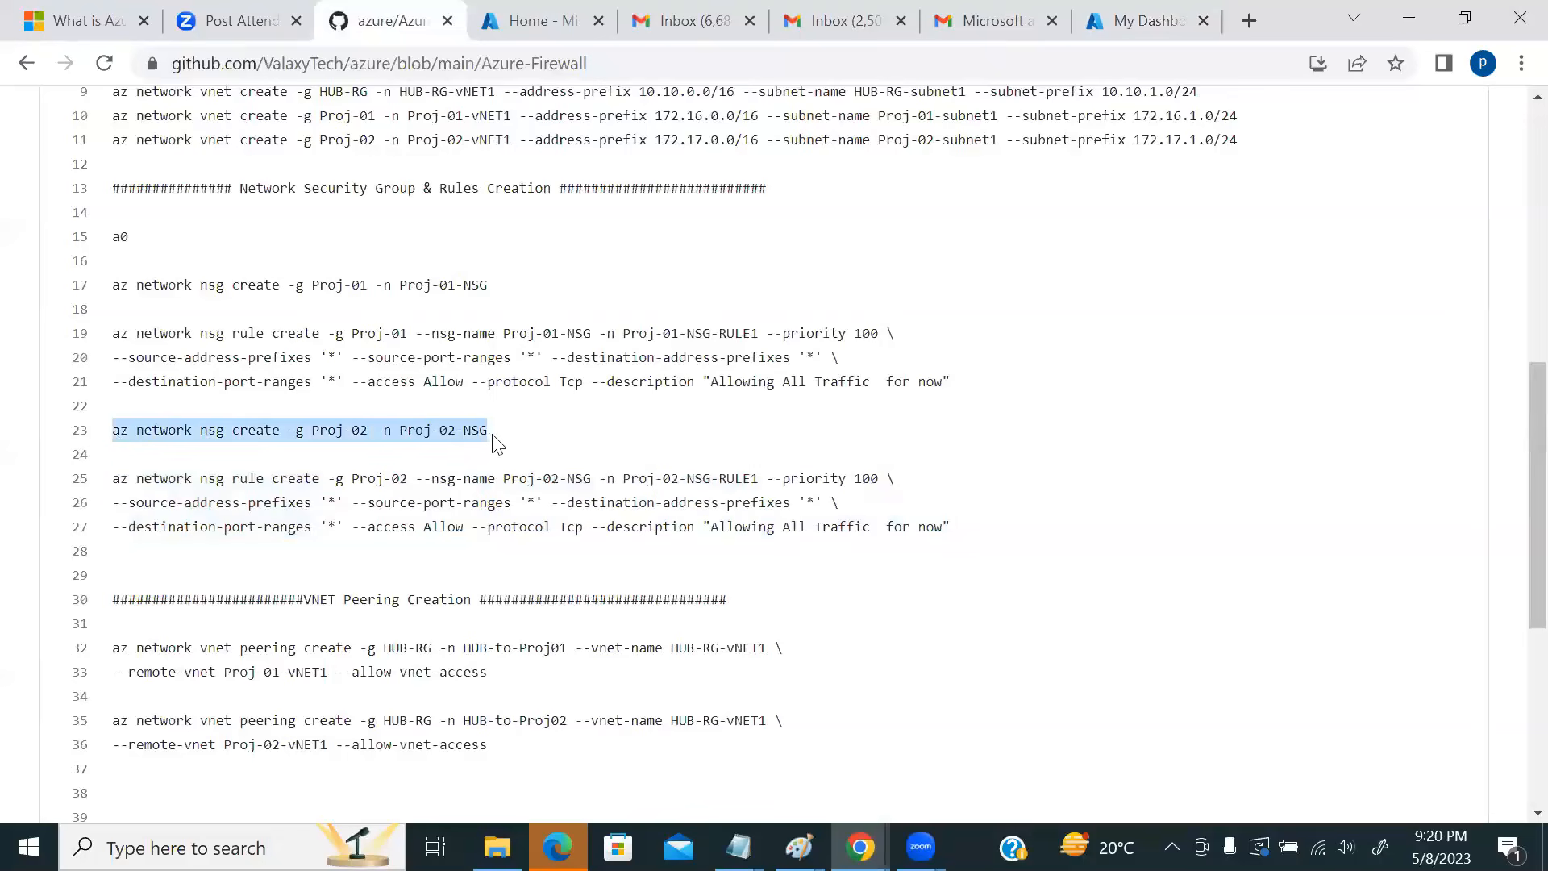
click(1145, 21)
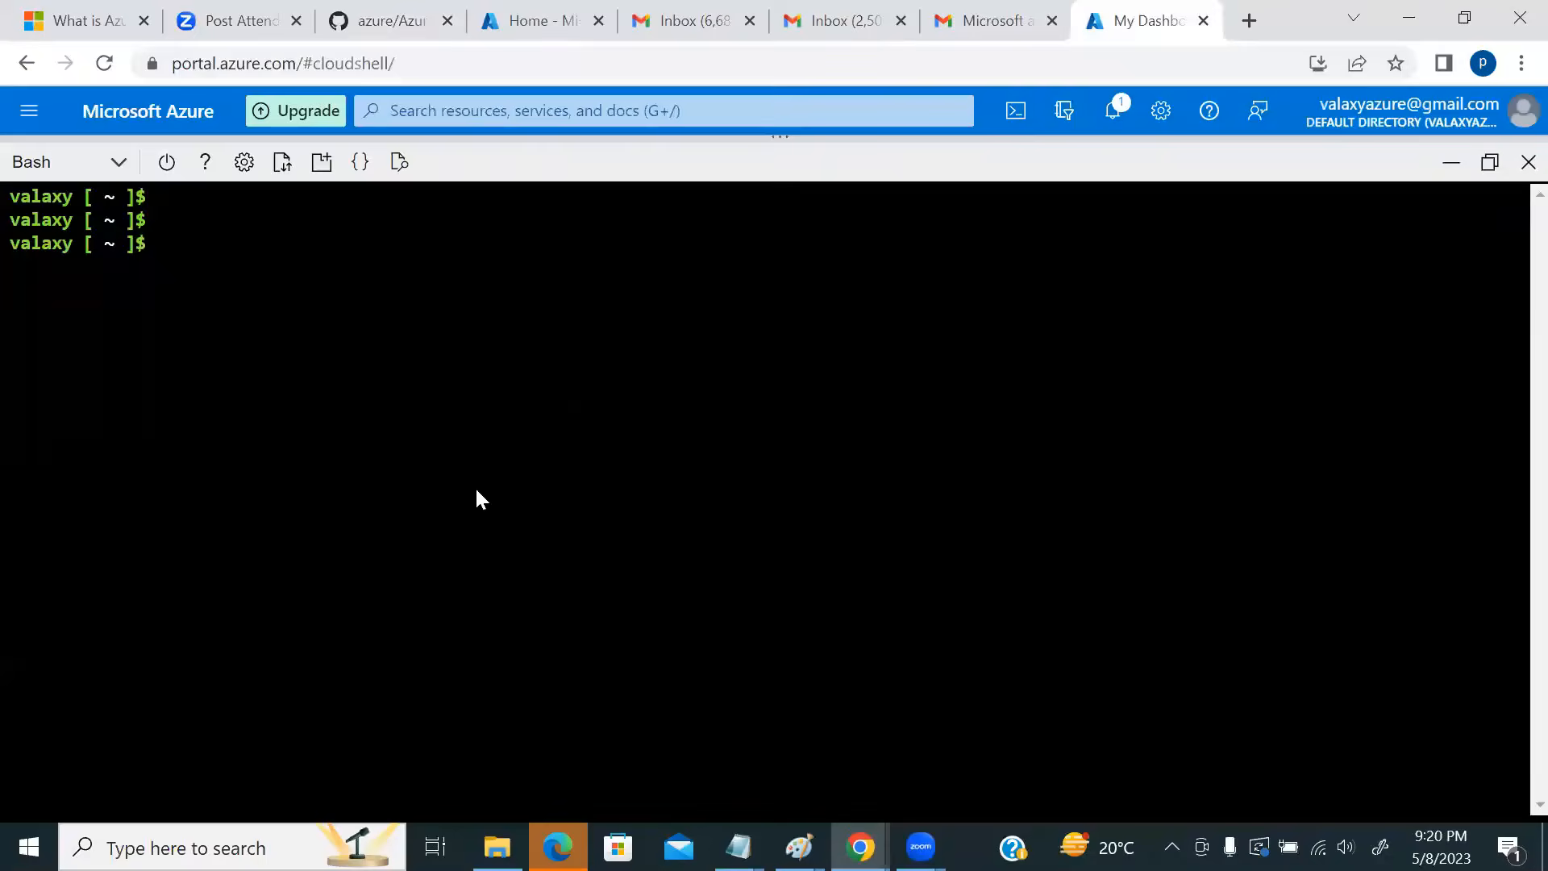
right_click(379, 373)
click(460, 564)
key(Return)
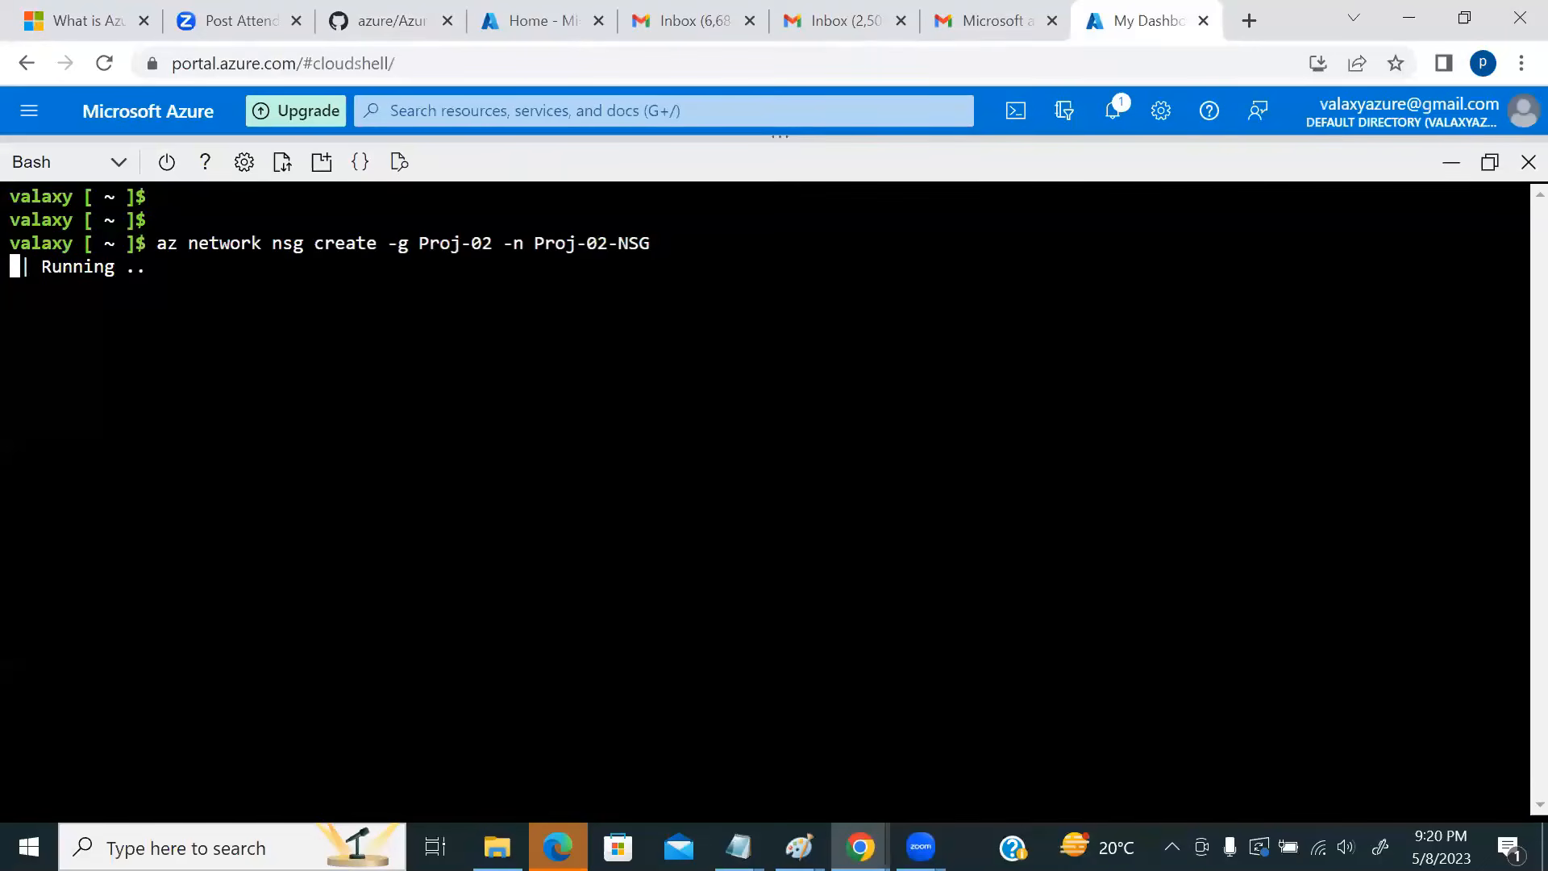
Create rule Proj-02-NSG-RULE1 allowing all inbound TCP traffic at priority 100.
click(379, 20)
drag(113, 481, 968, 536)
key(super+c)
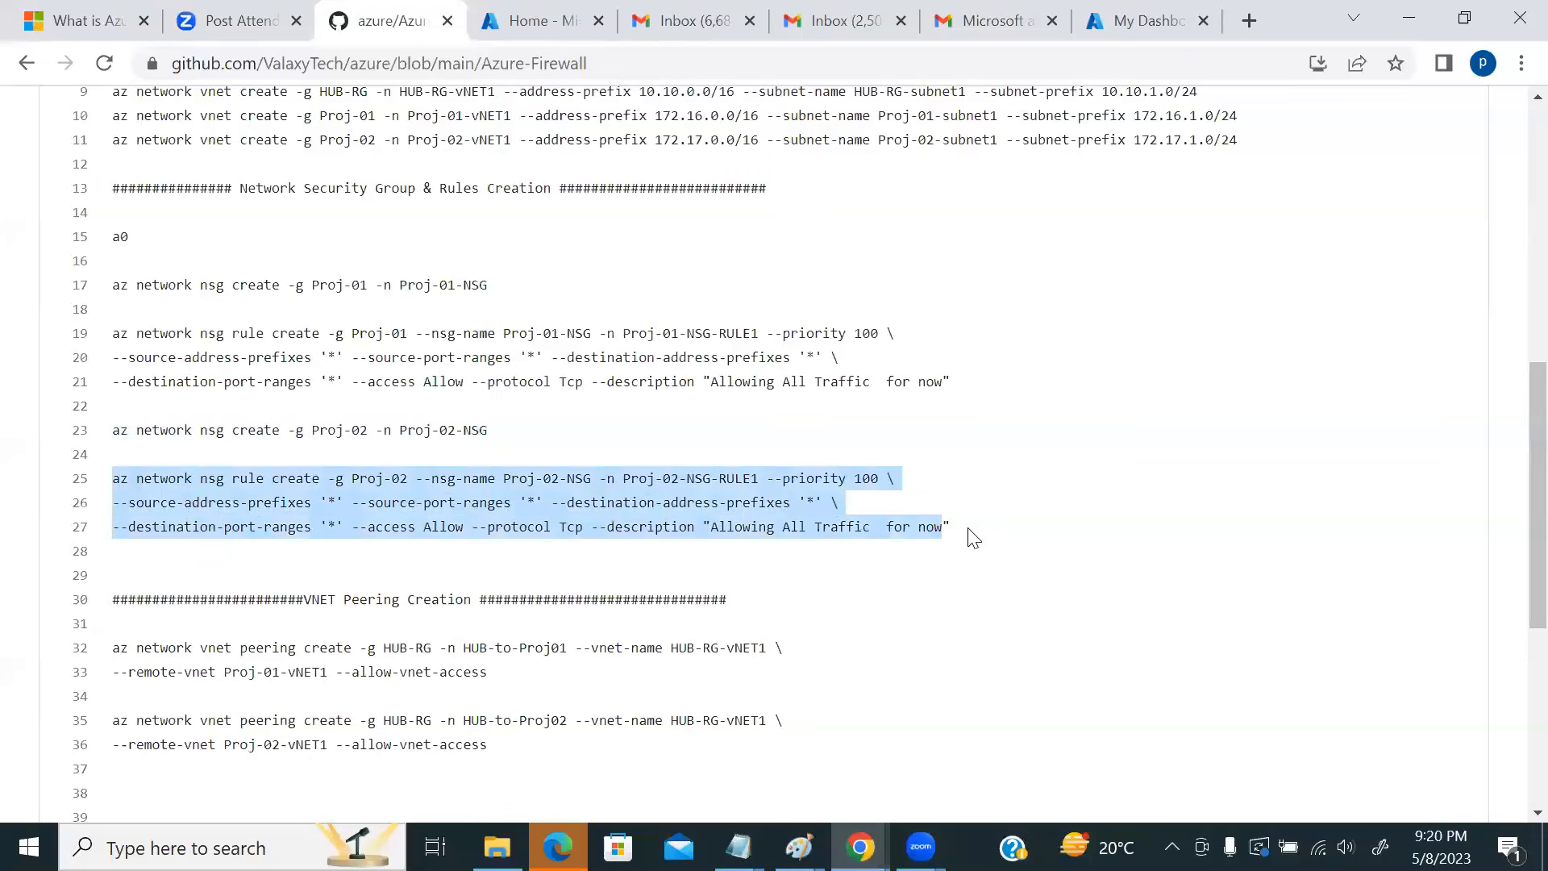
click(1141, 28)
text(clear)
key(Return)
key(Return)
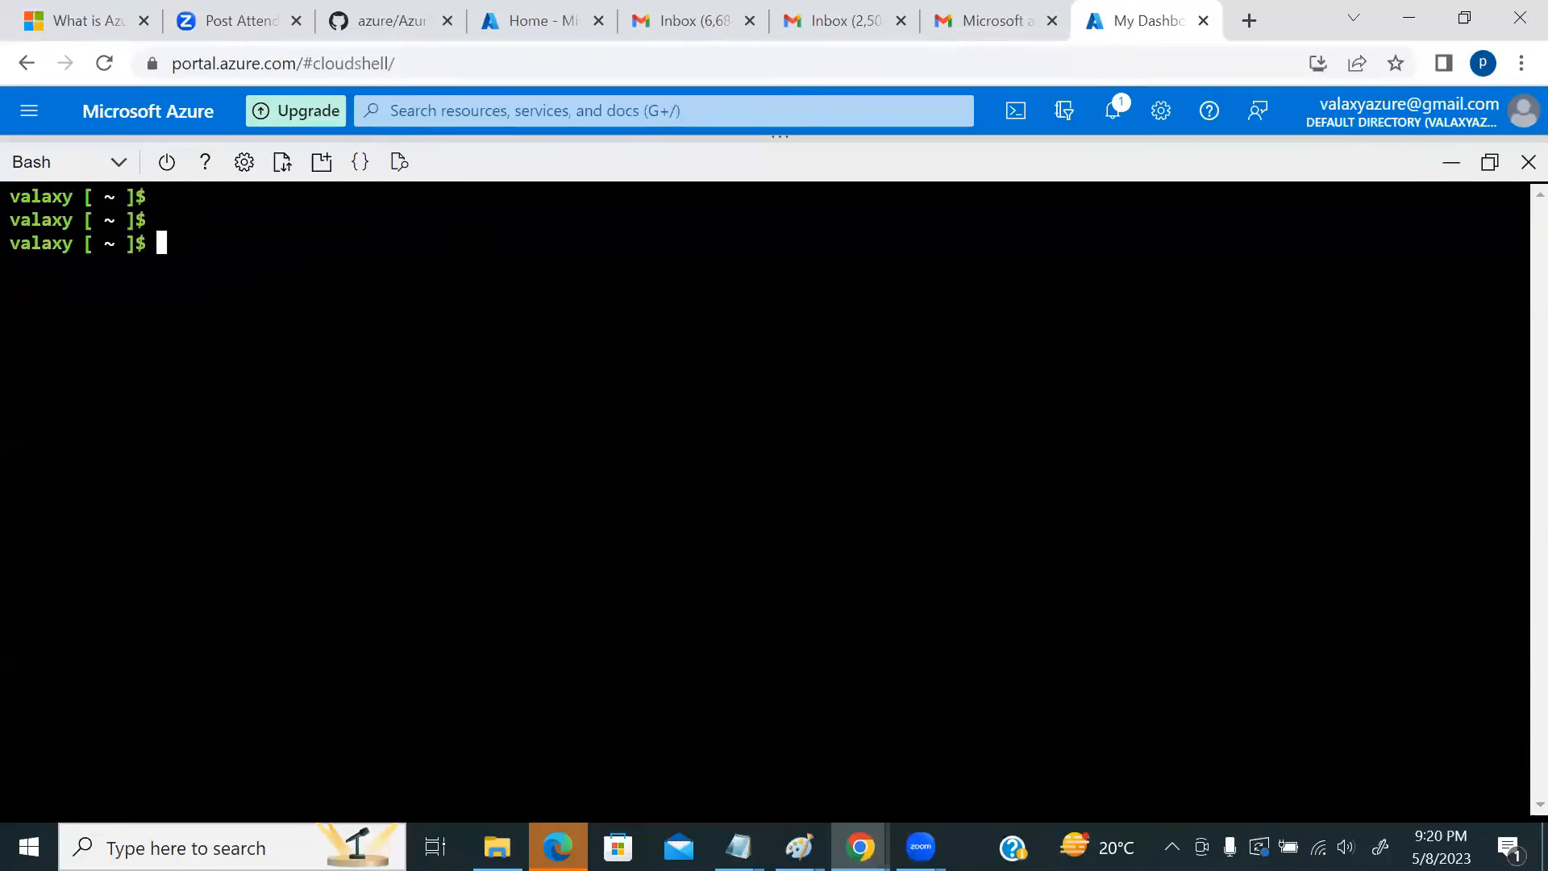
right_click(444, 260)
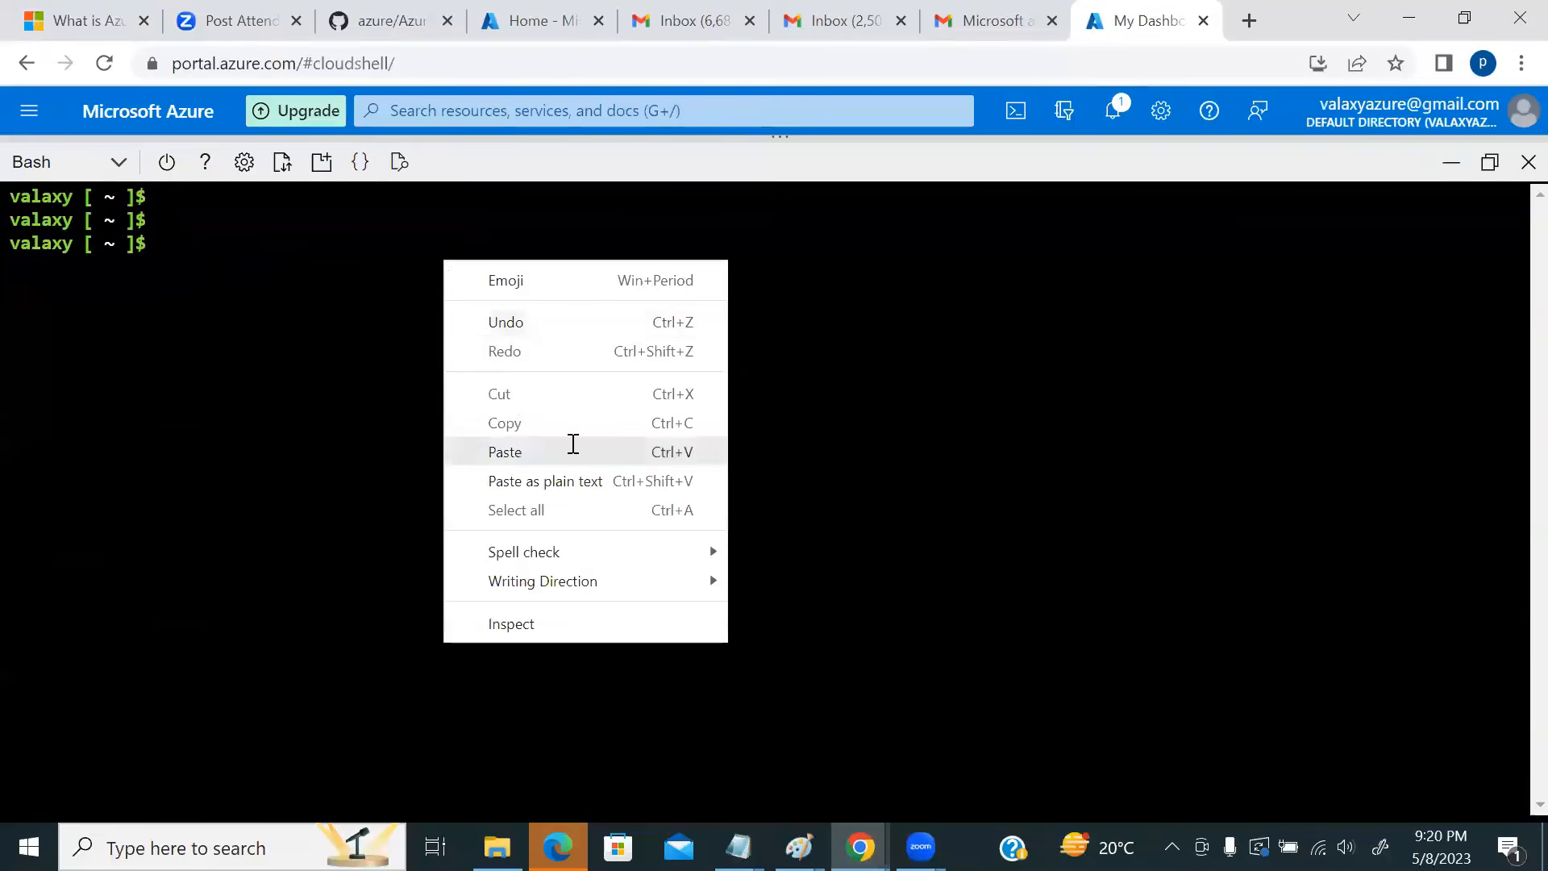
click(522, 442)
key(Return)
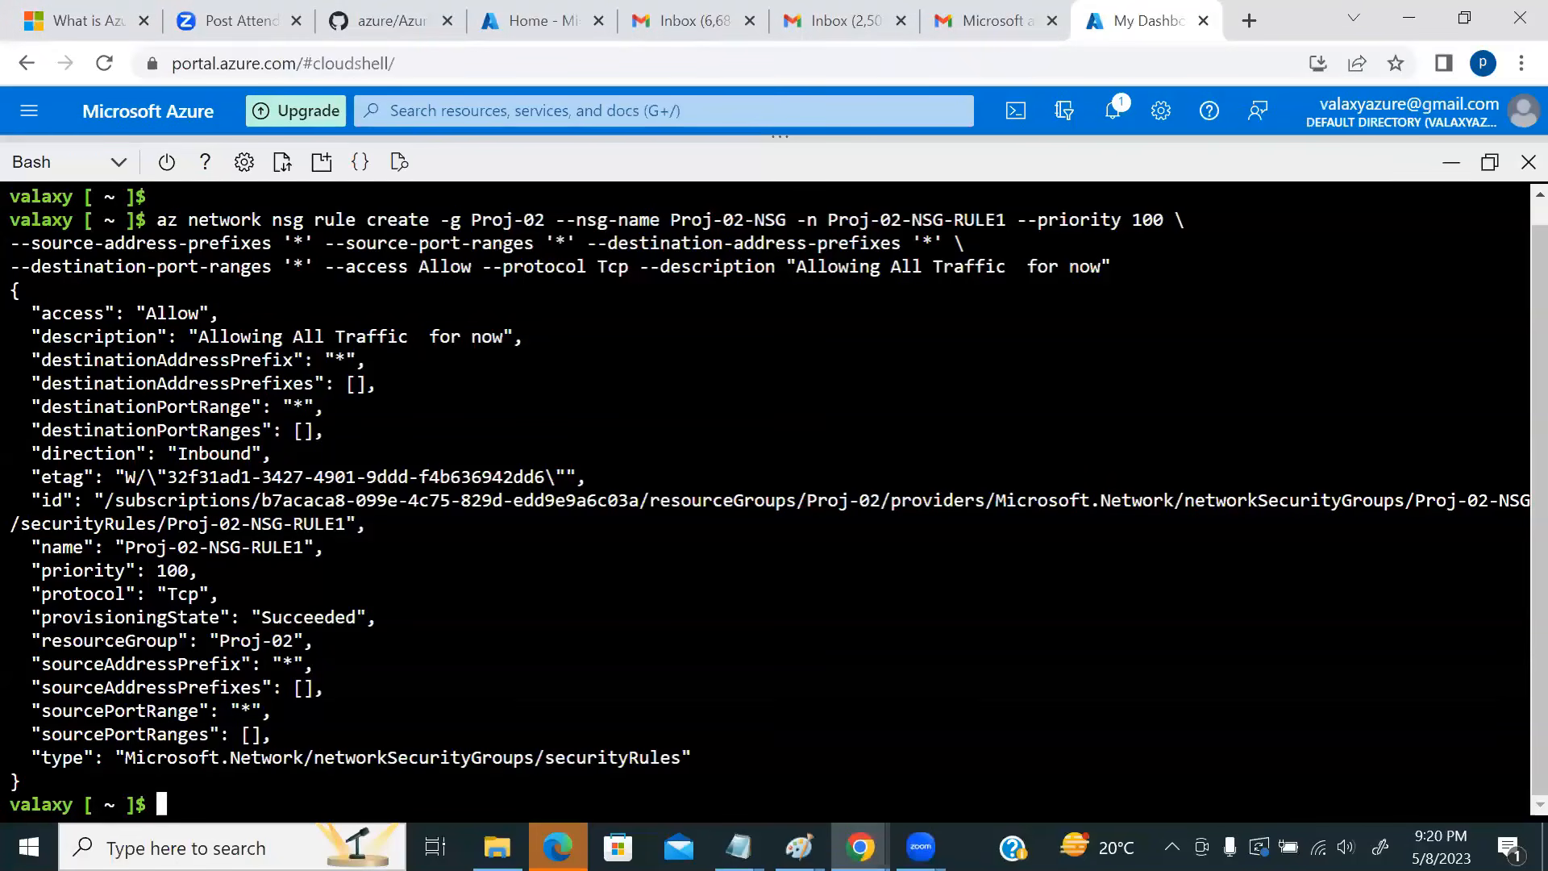
click(385, 21)
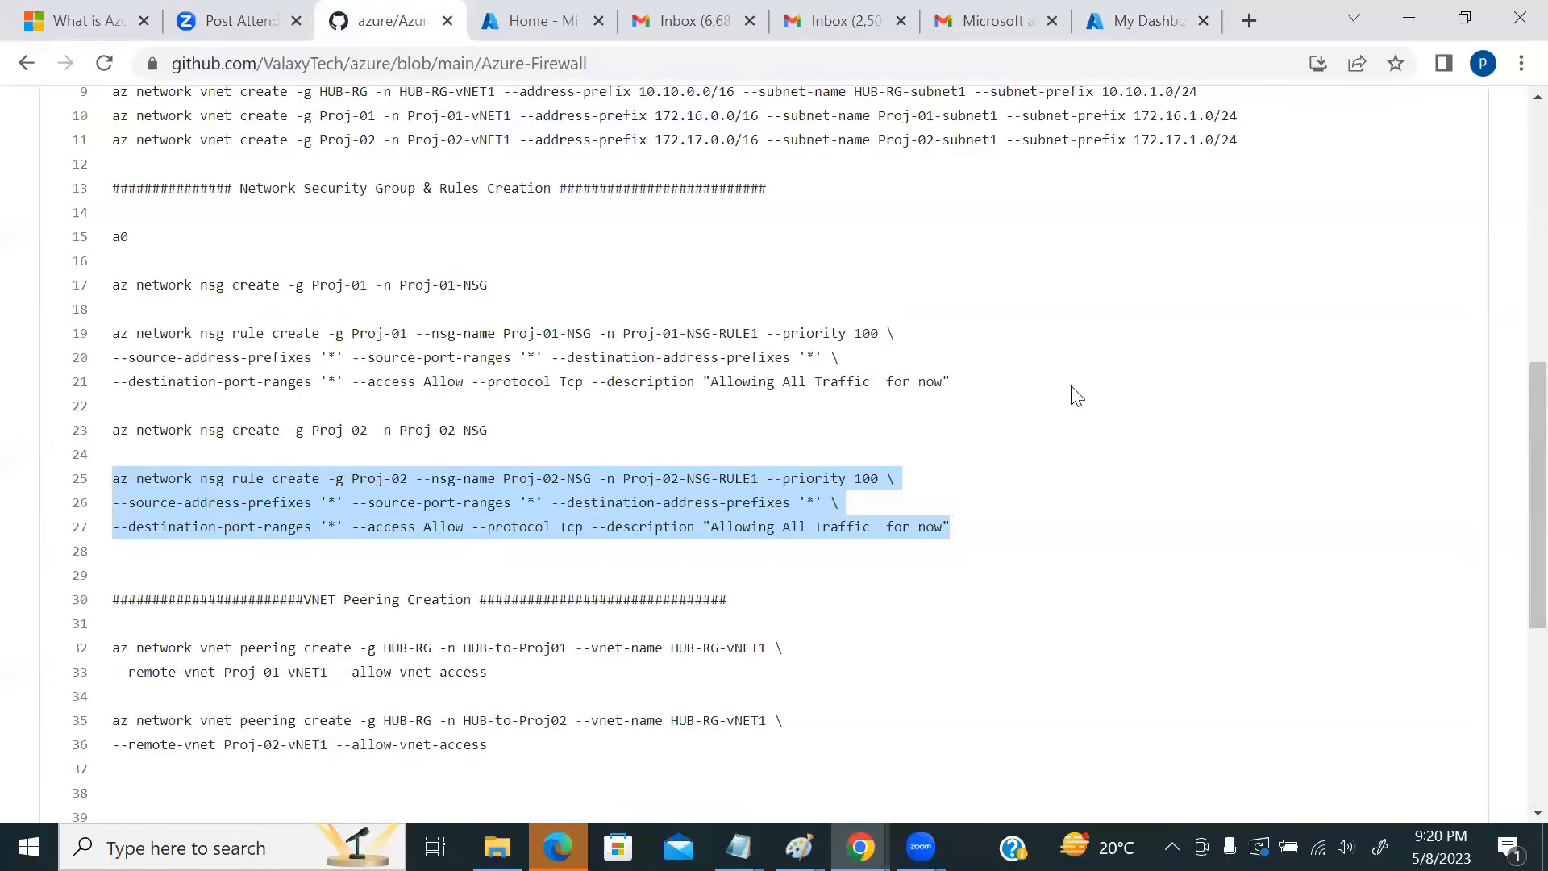
Select the HUB-RG VM creation command on lines 41–42 of the script.
scroll(1077, 396, down, 2)
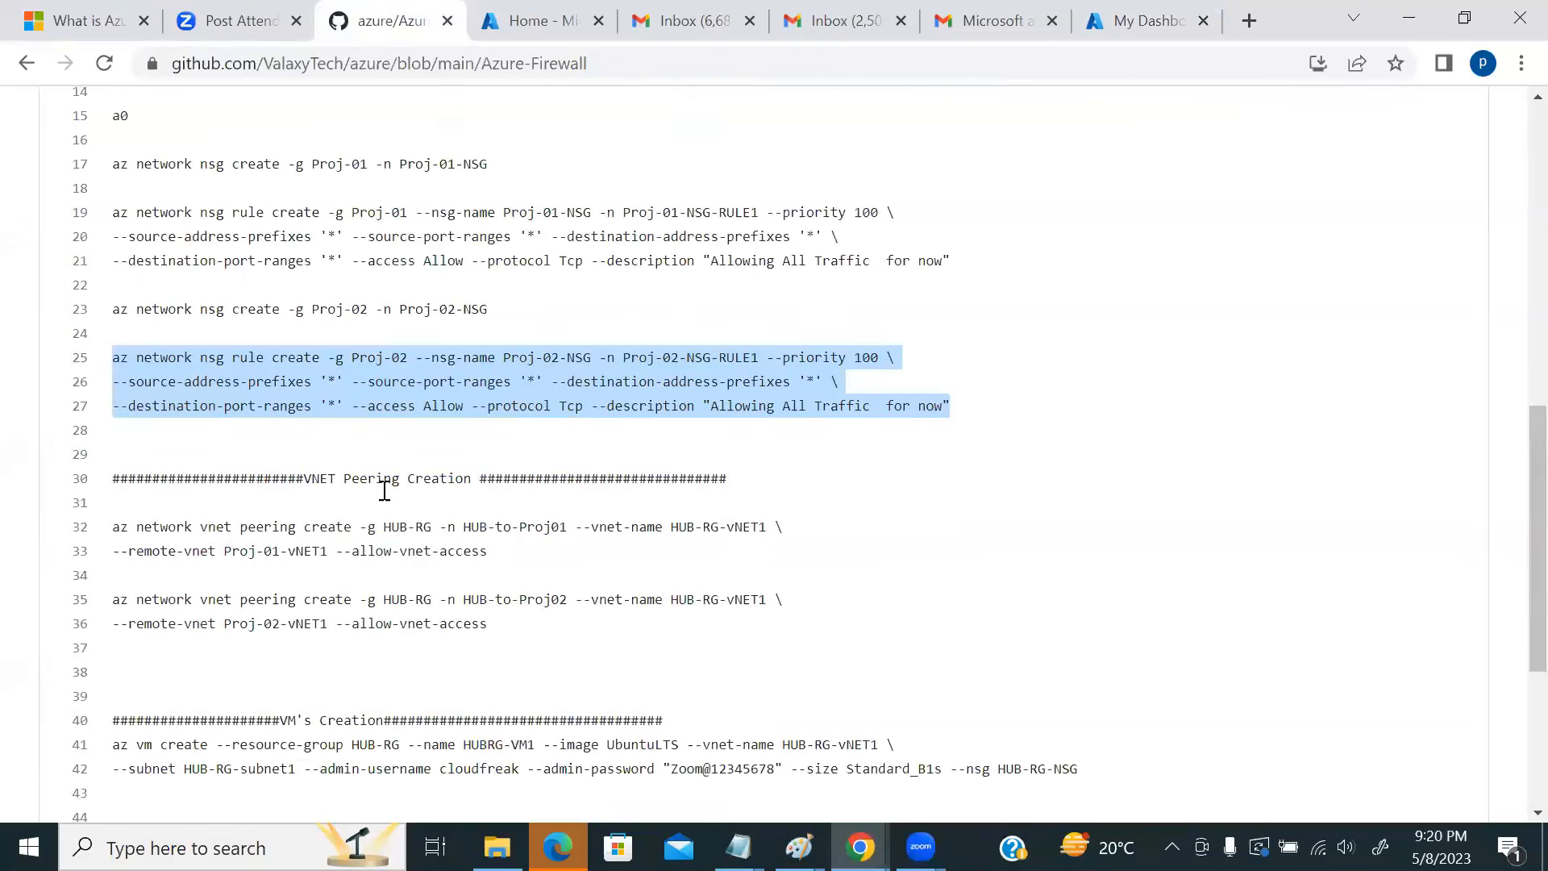
scroll(401, 512, down, 5)
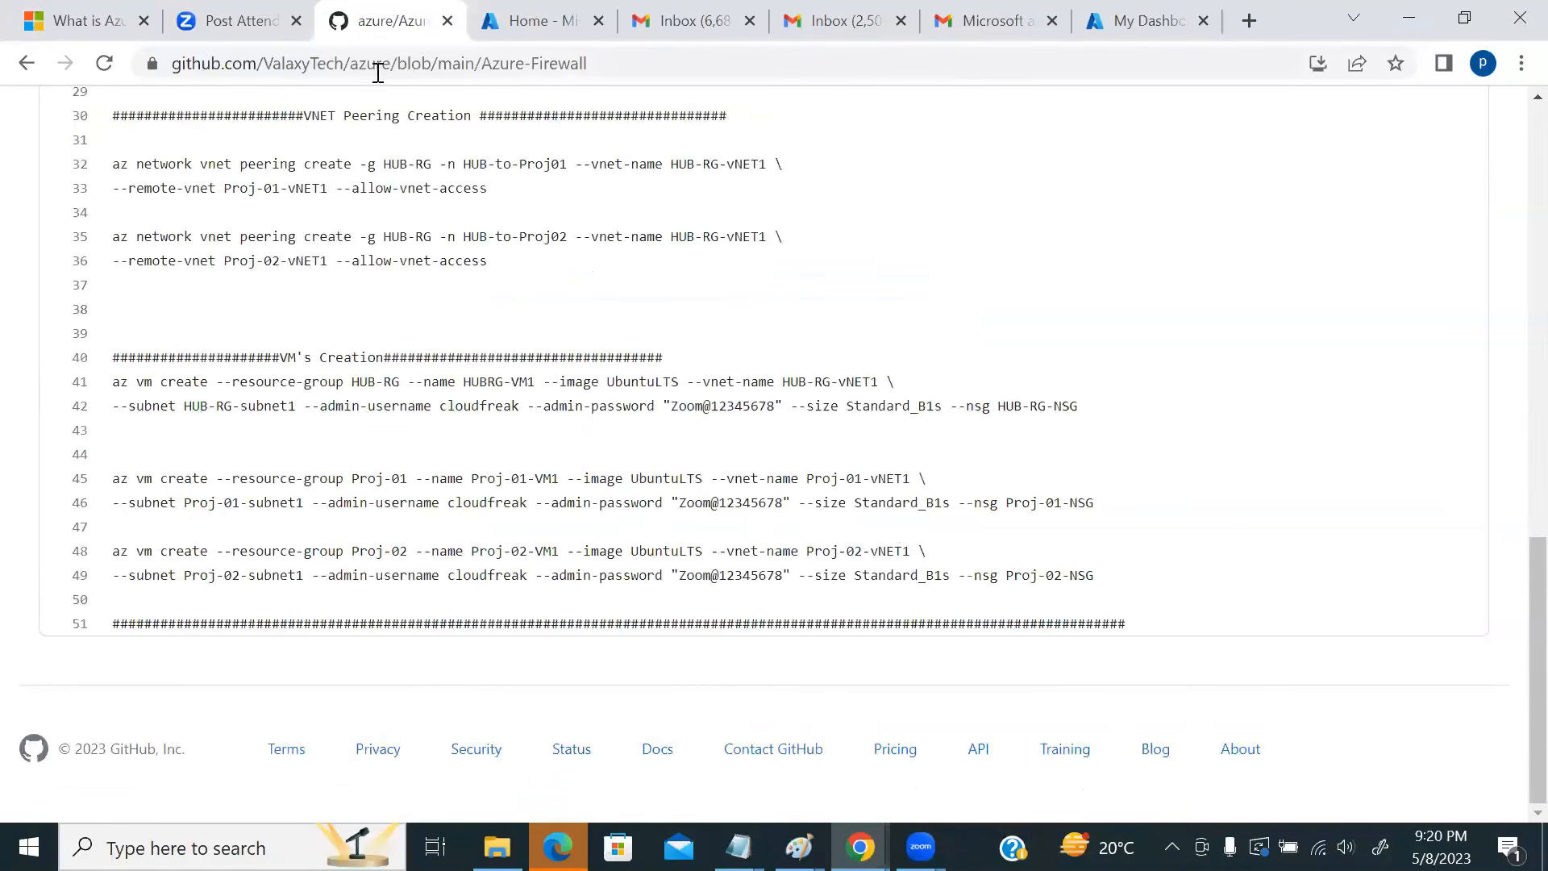
scroll(398, 243, up, 2)
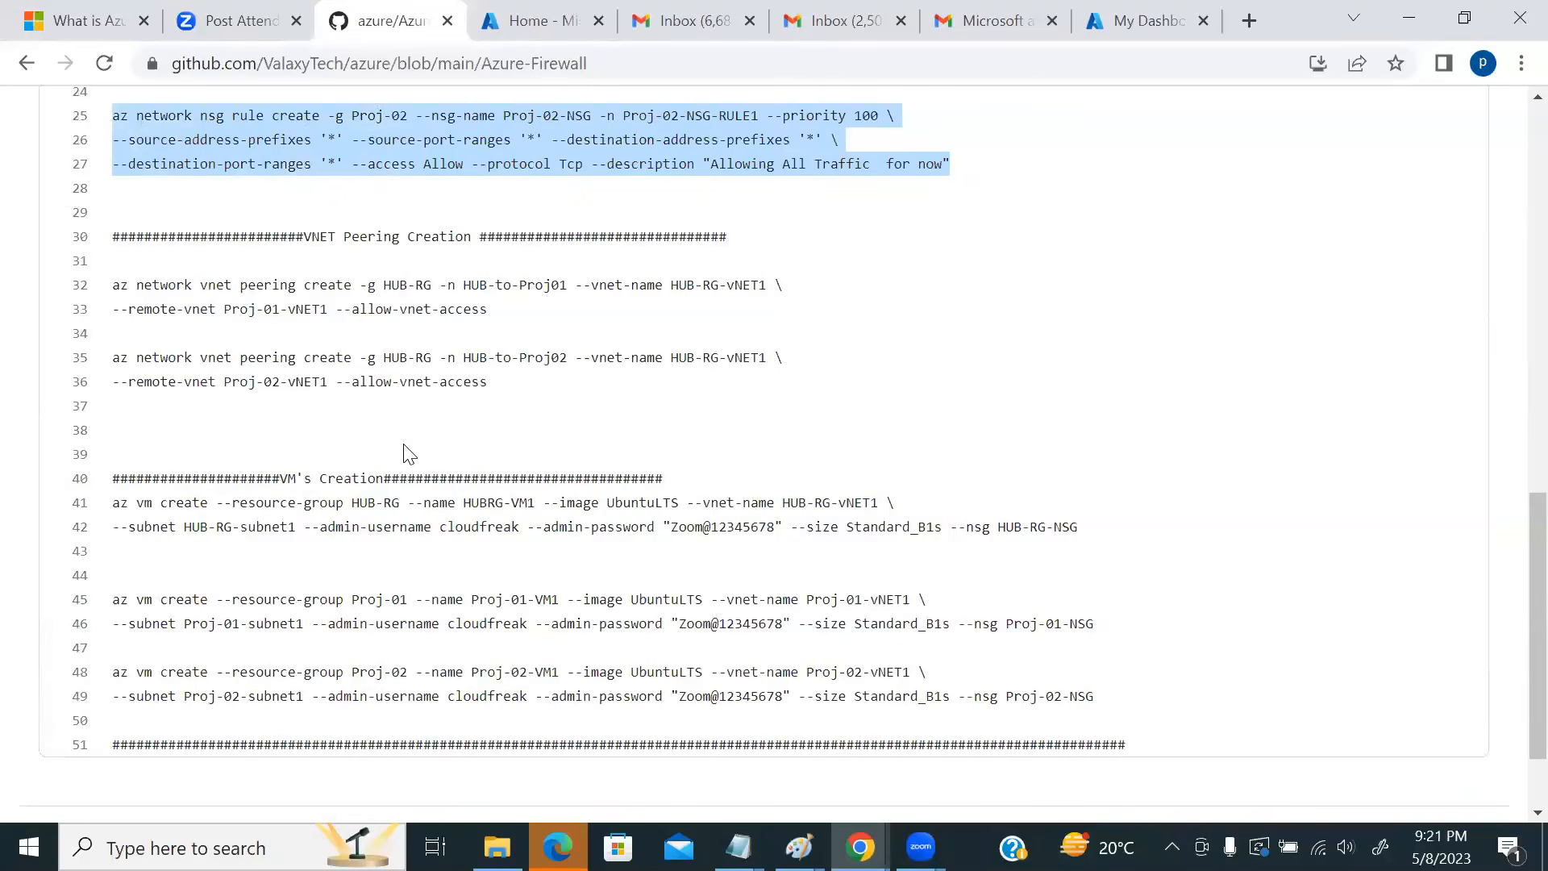
drag(113, 502, 1086, 528)
key(super+c)
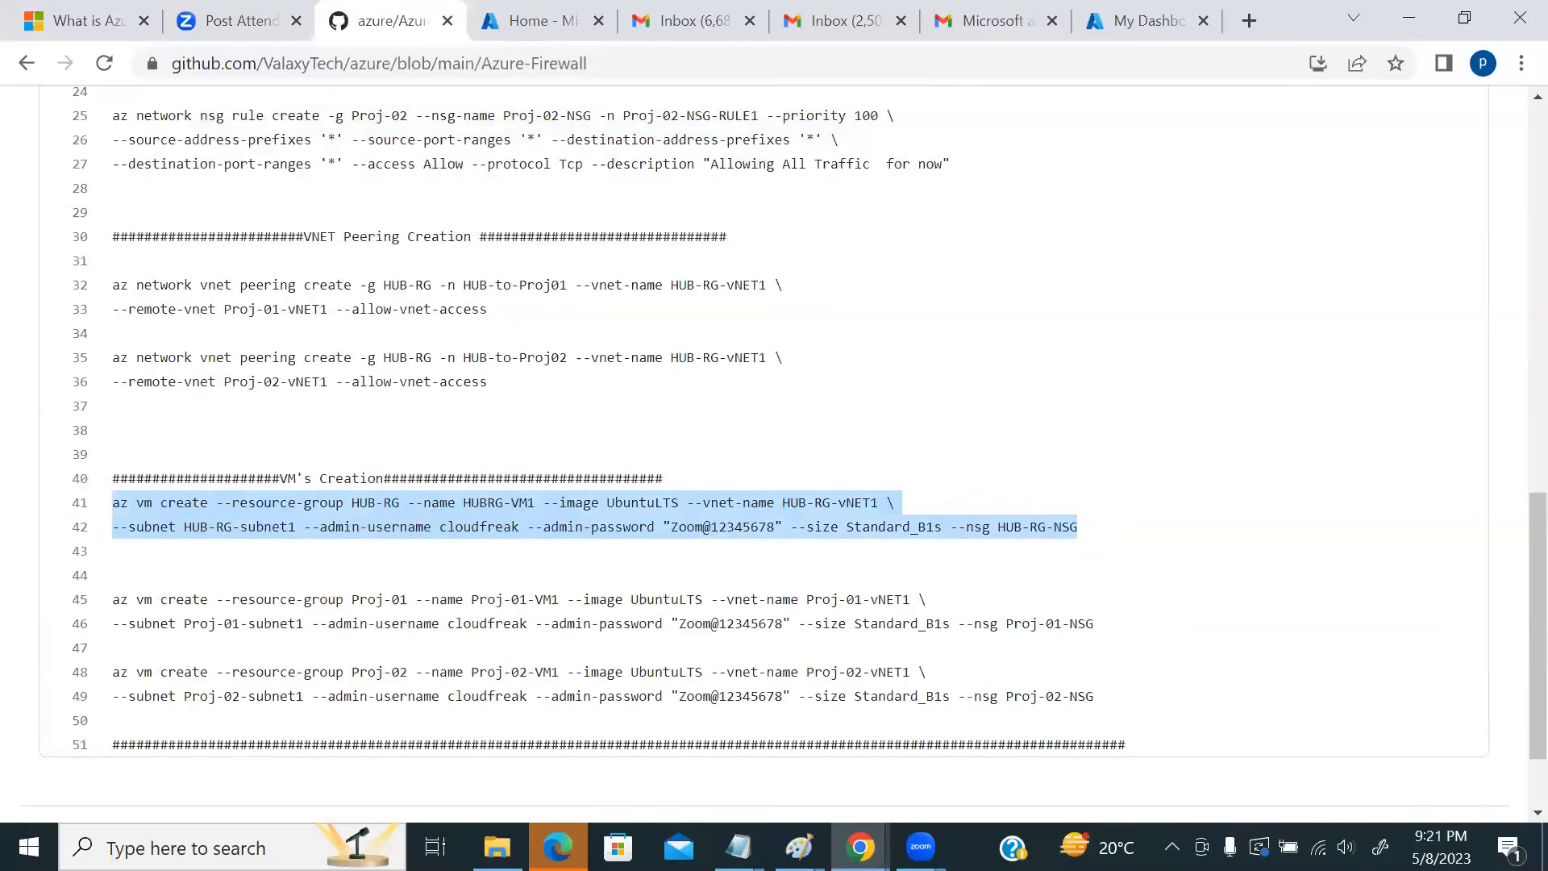
Label the hub VM 'maangement' in the Paint diagram, then return to Cloud Shell.
key(alt+Tab)
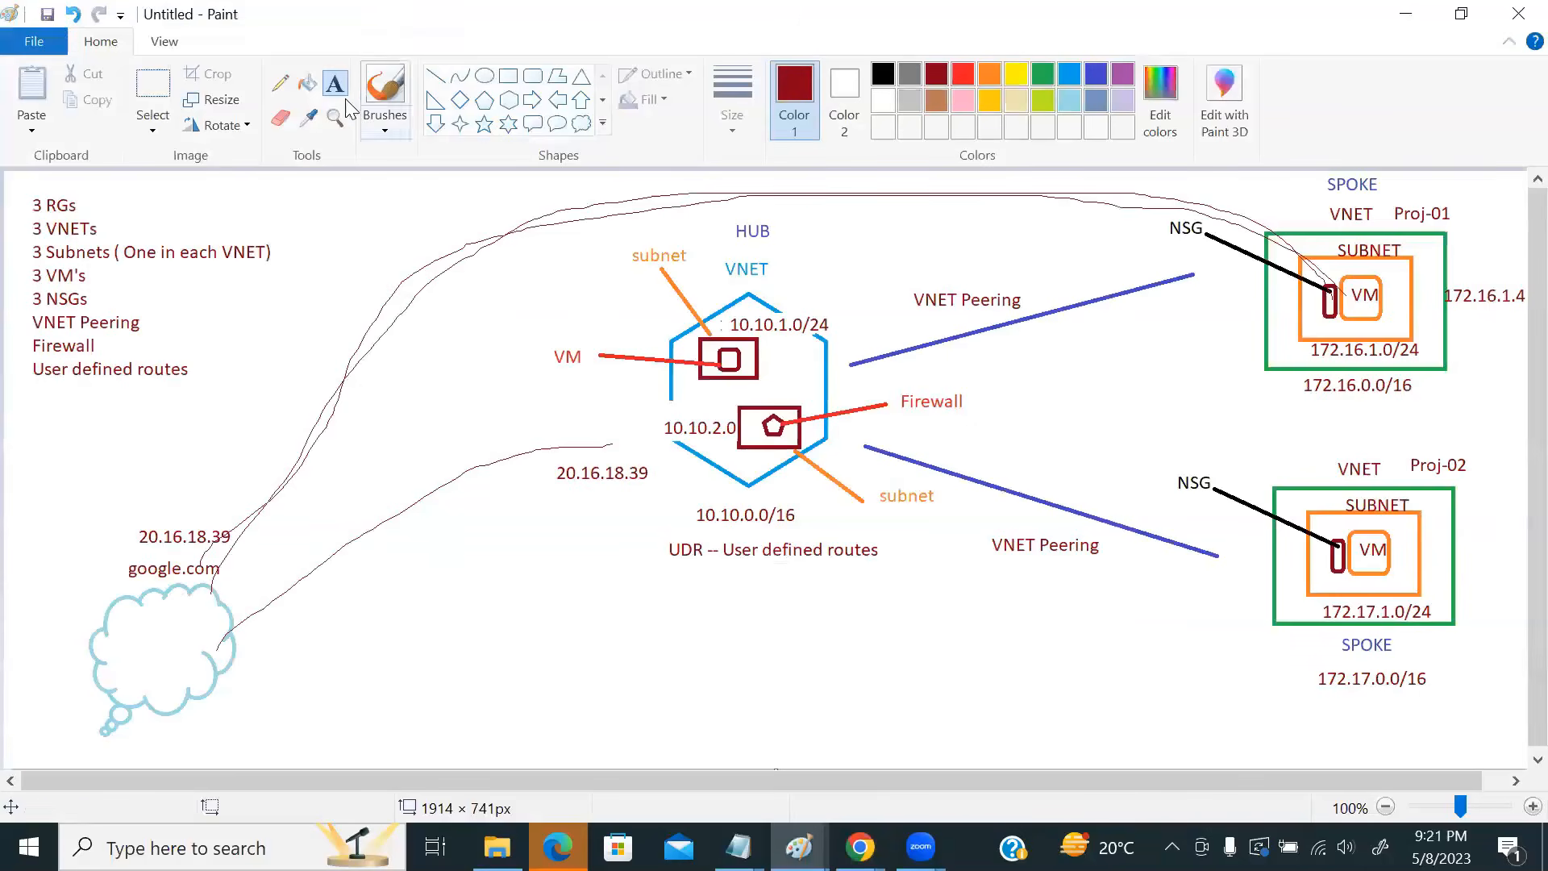
click(437, 357)
text(maangement)
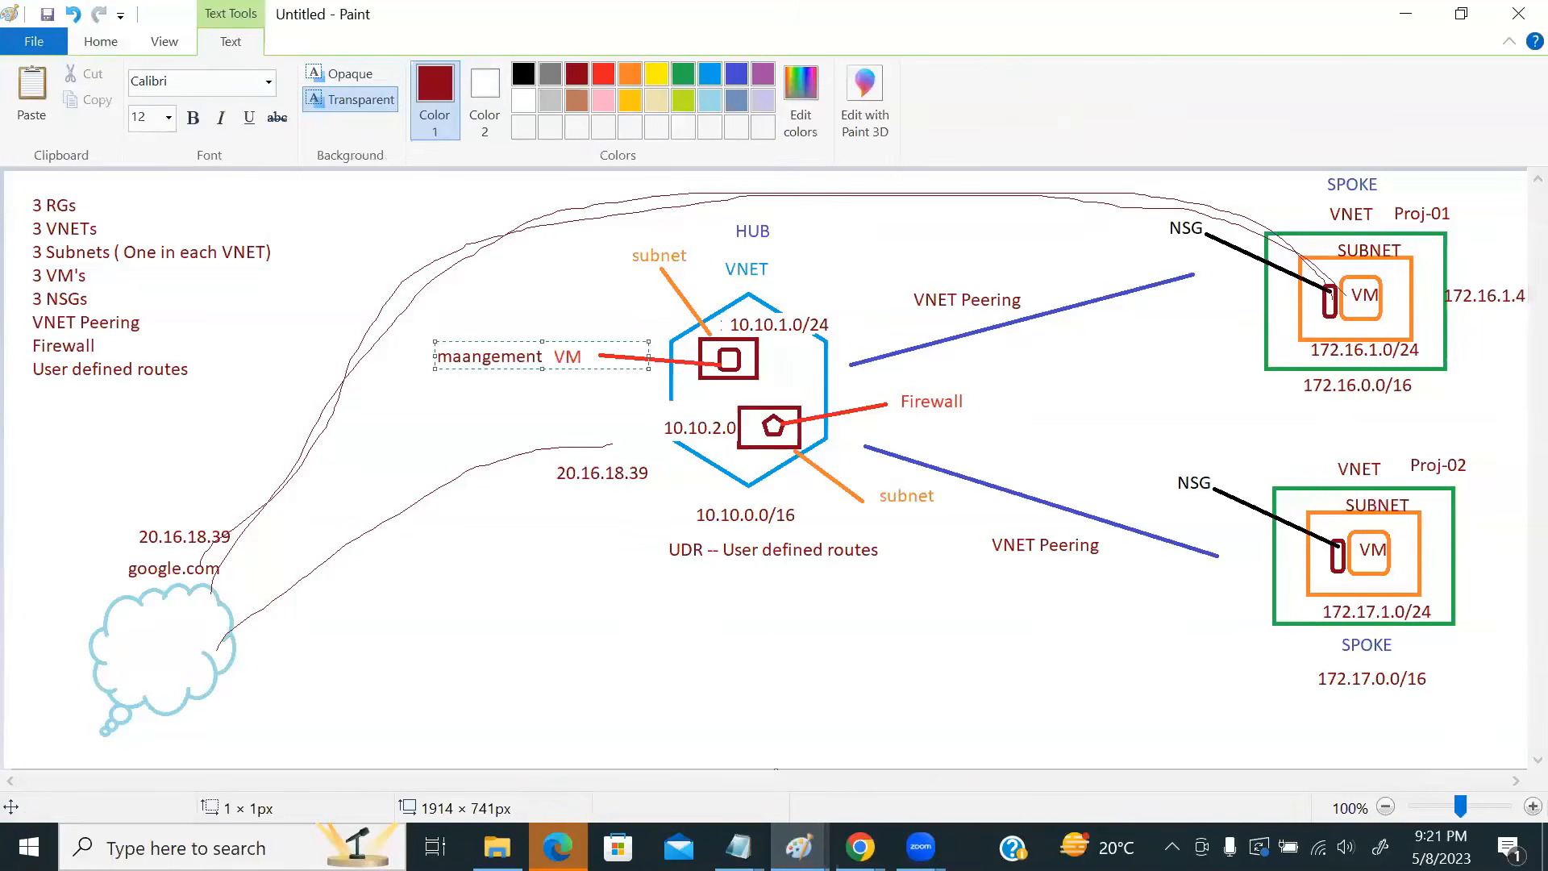
click(535, 403)
key(alt+Tab)
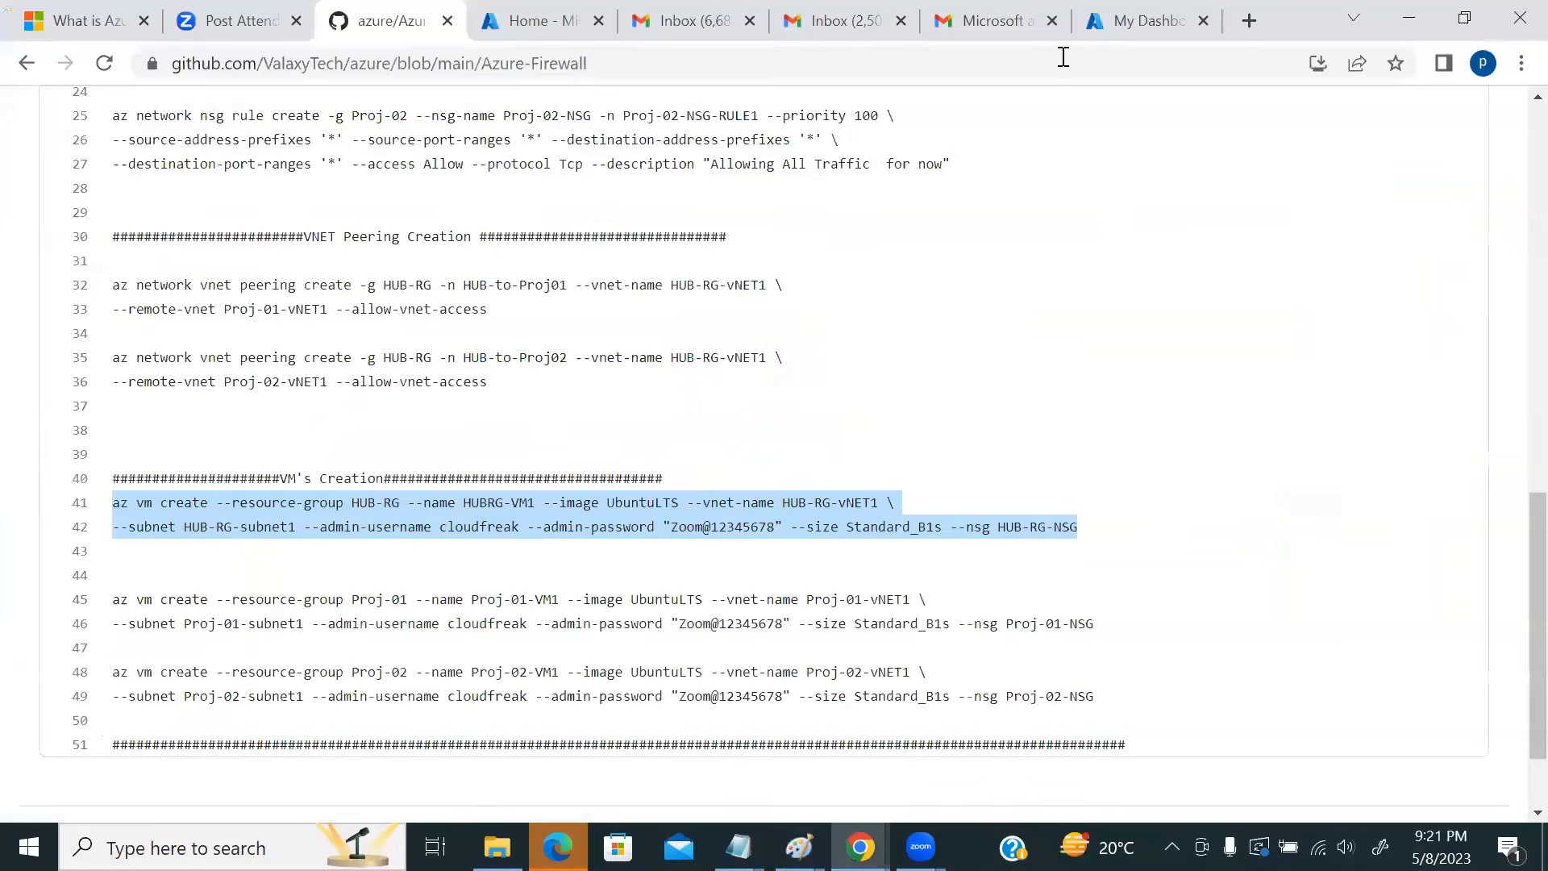
click(1137, 20)
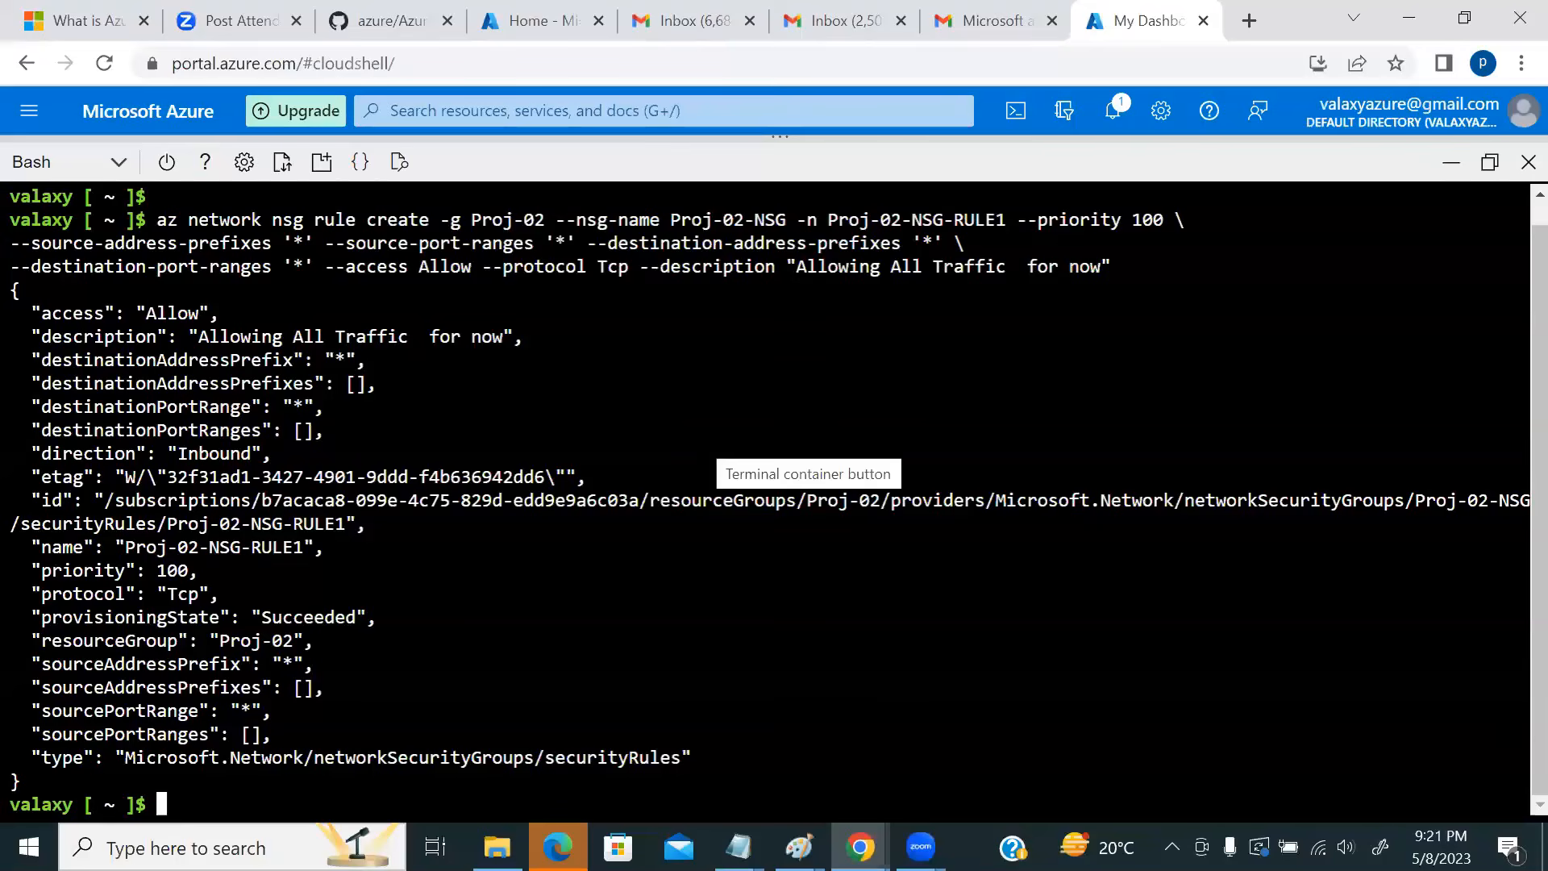
Create HUBRG-VM1 in HUB-RG by pasting and running the az vm create command.
right_click(710, 421)
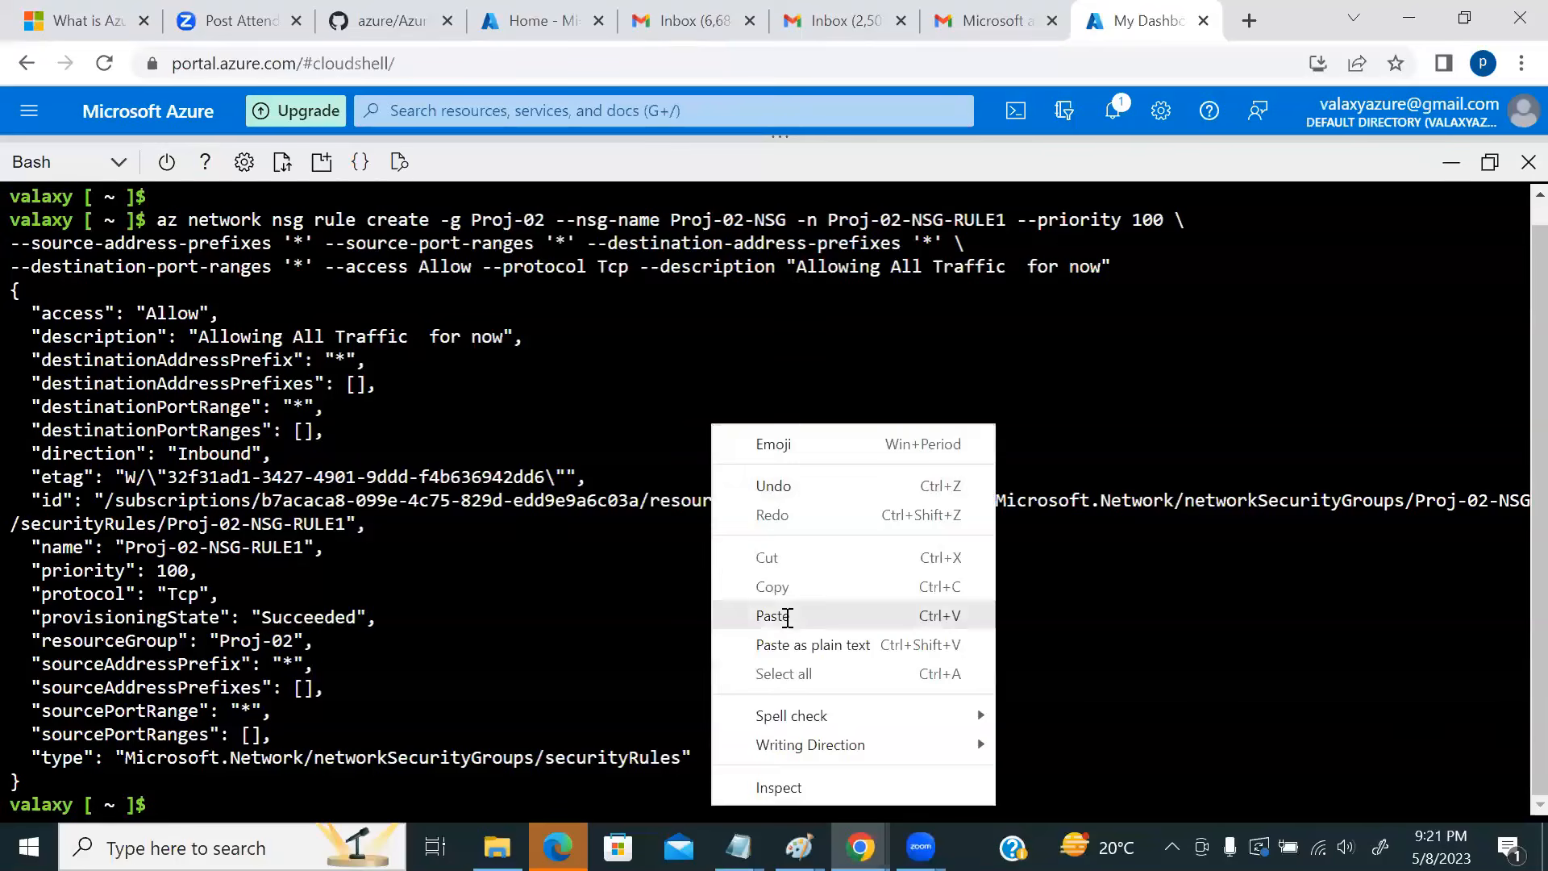
click(787, 617)
key(Return)
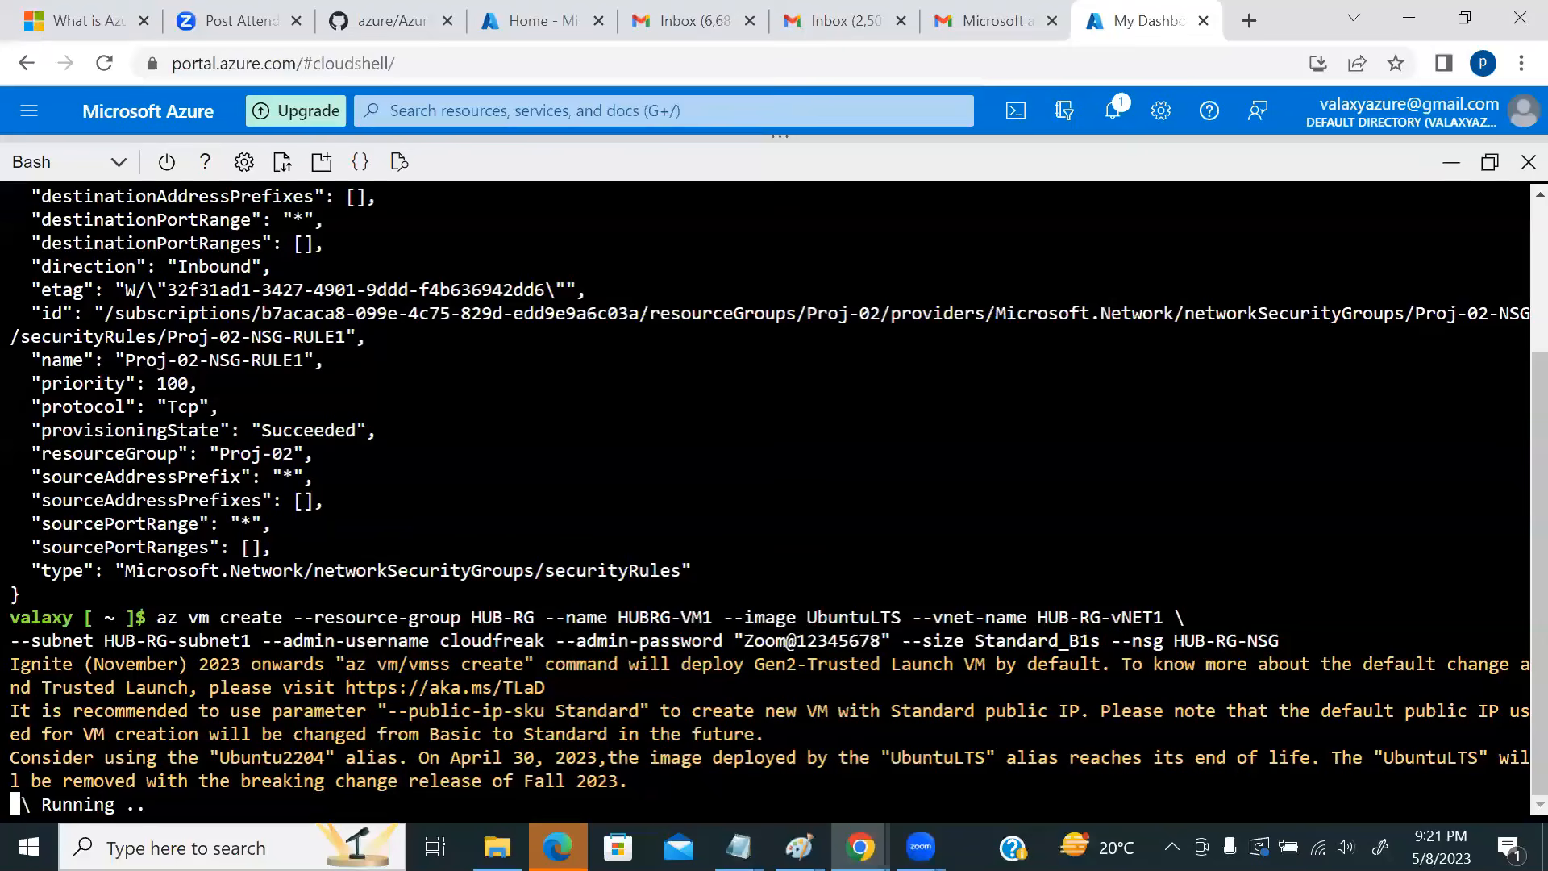
Review the Notepad task list's Create Peering and Create VMs with CLI items.
key(alt+Tab)
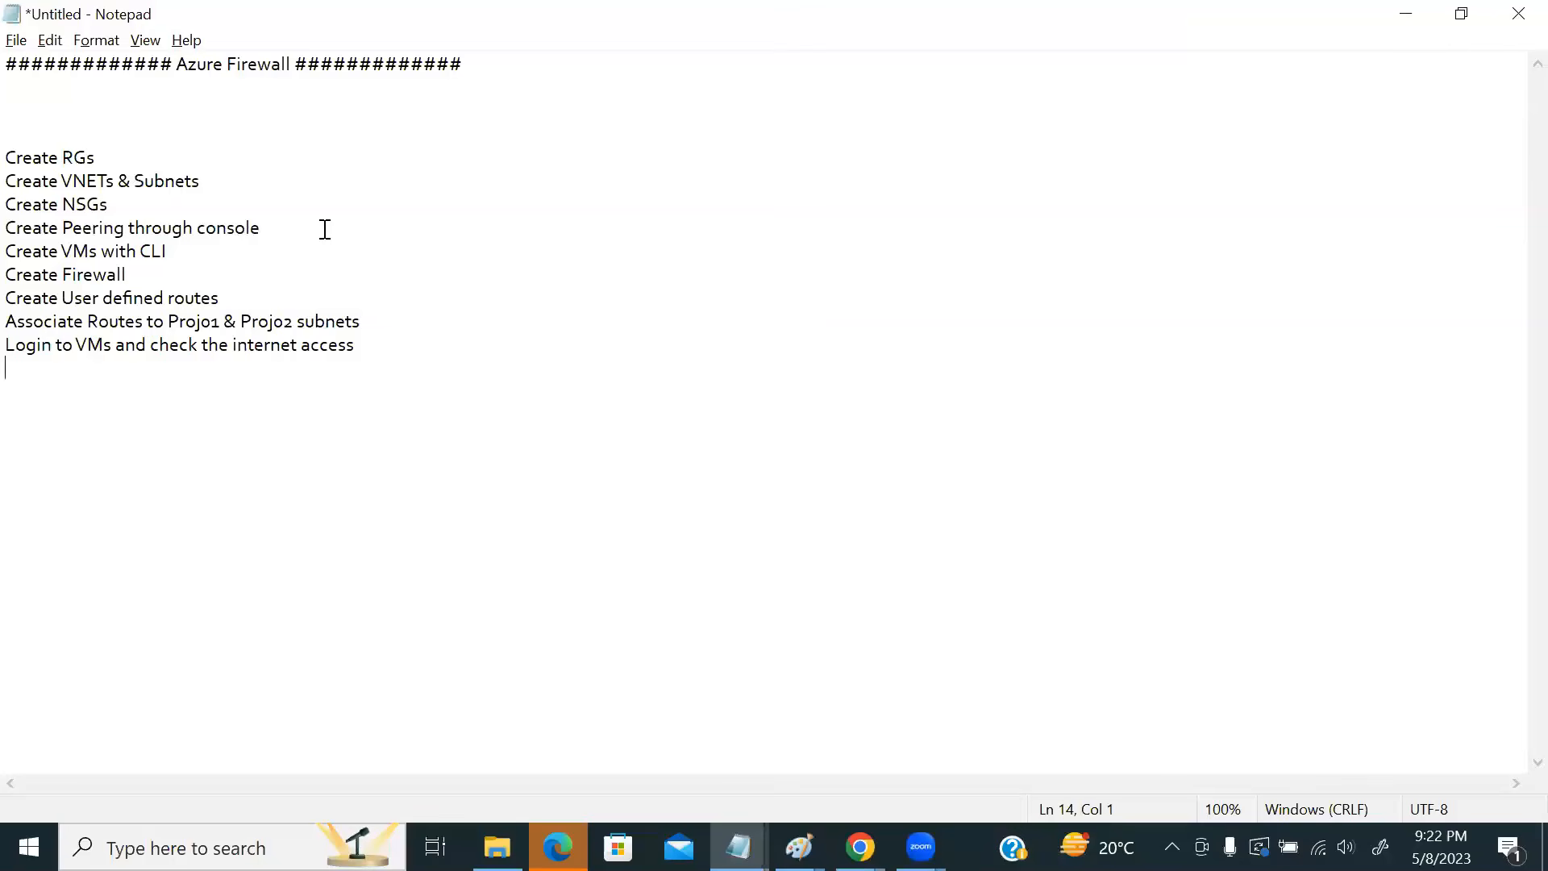
click(262, 227)
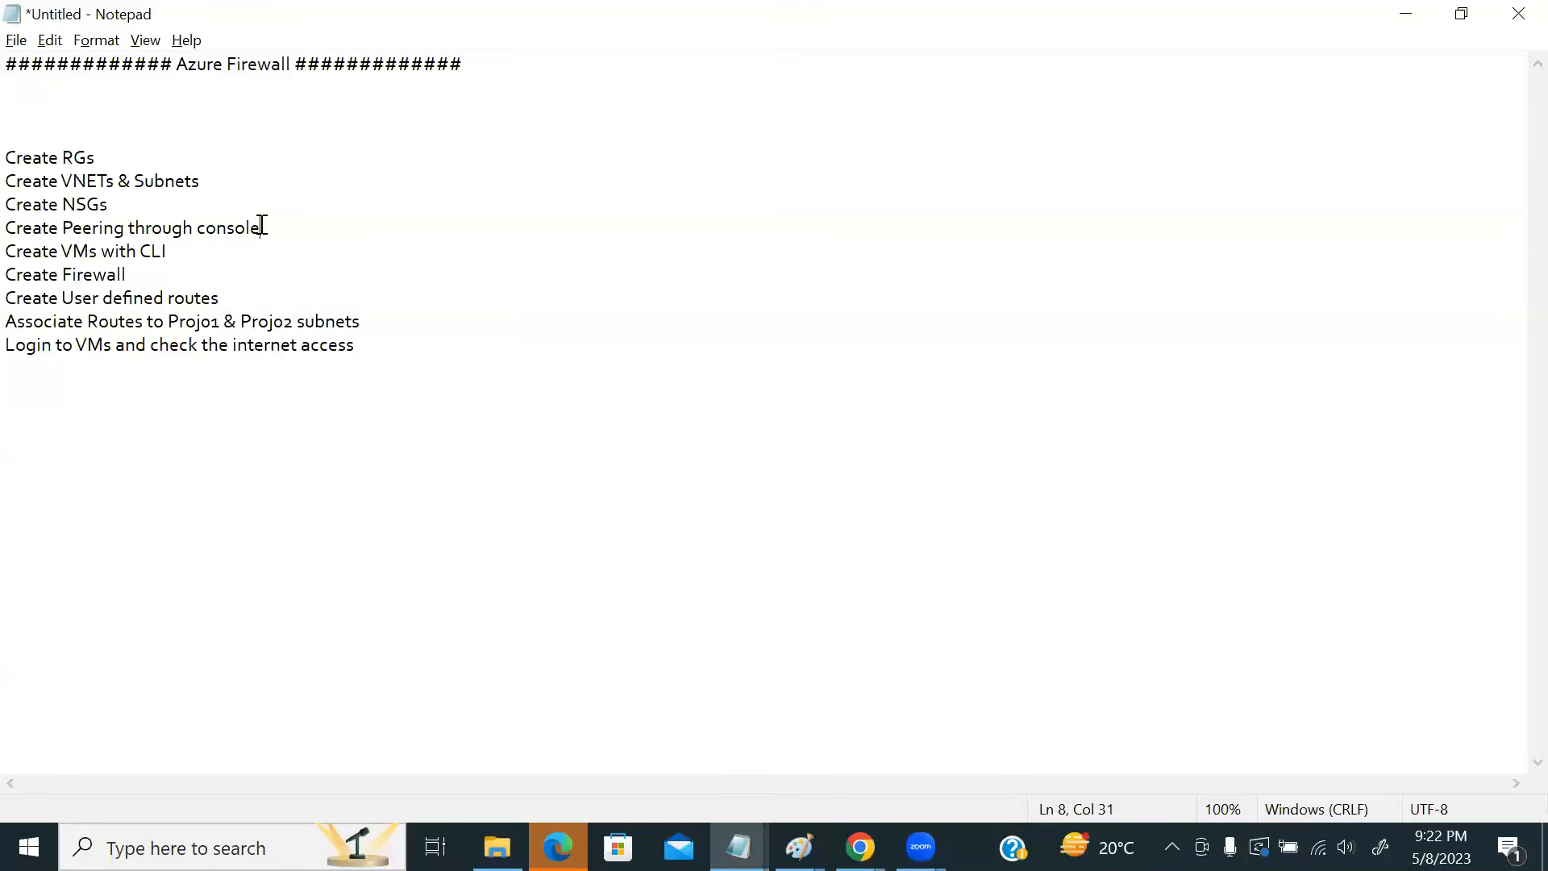
click(167, 250)
click(1405, 15)
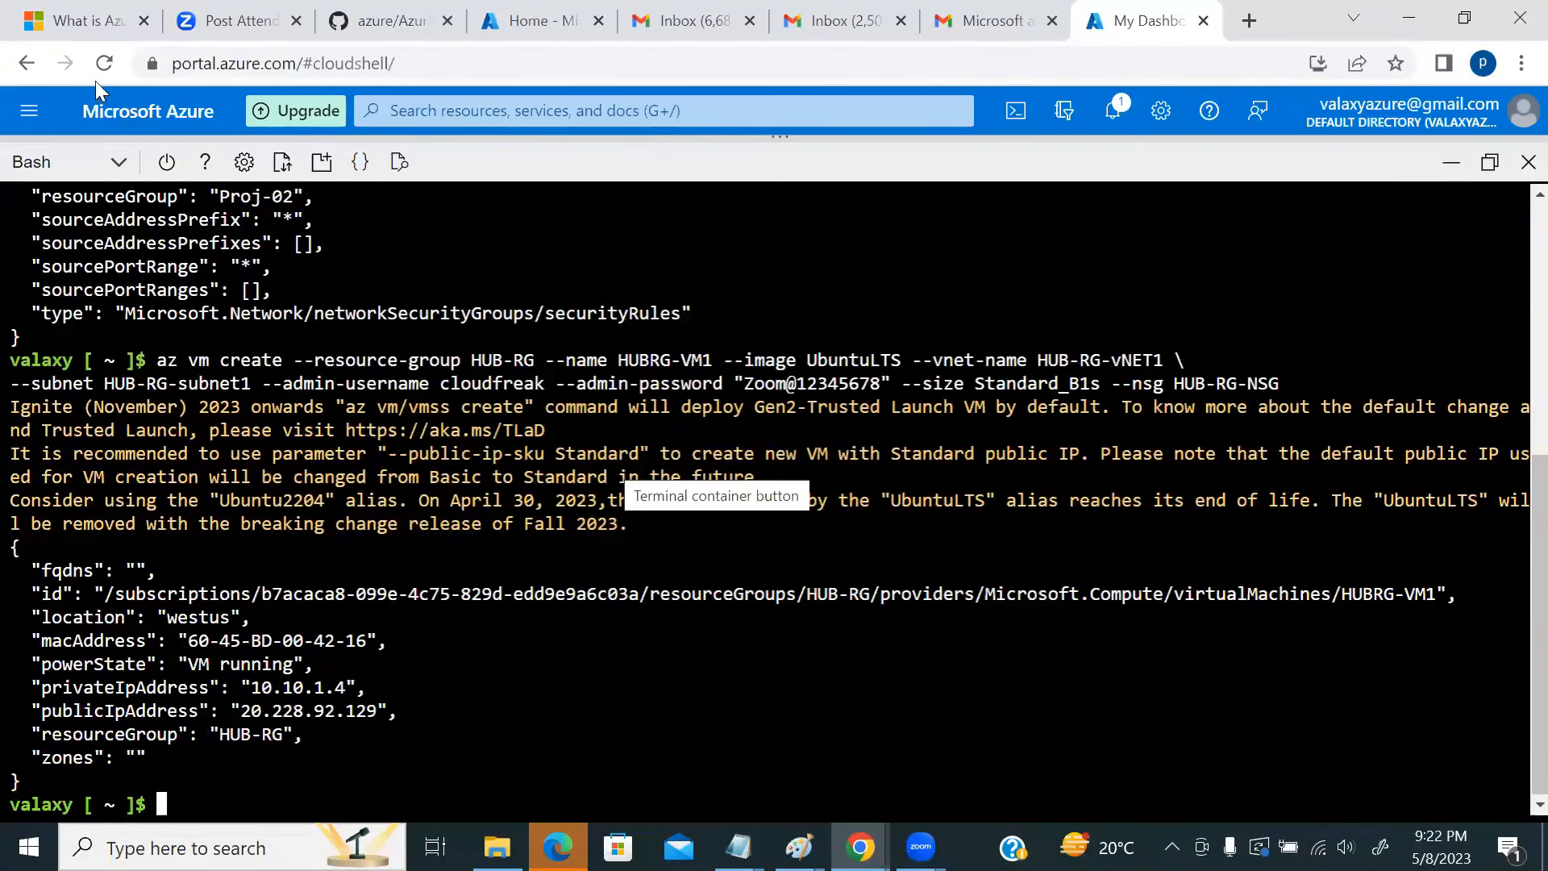
Start creating Proj-01-VM1 in Proj-01 with the command from lines 45–46.
click(374, 6)
scroll(242, 504, down, 3)
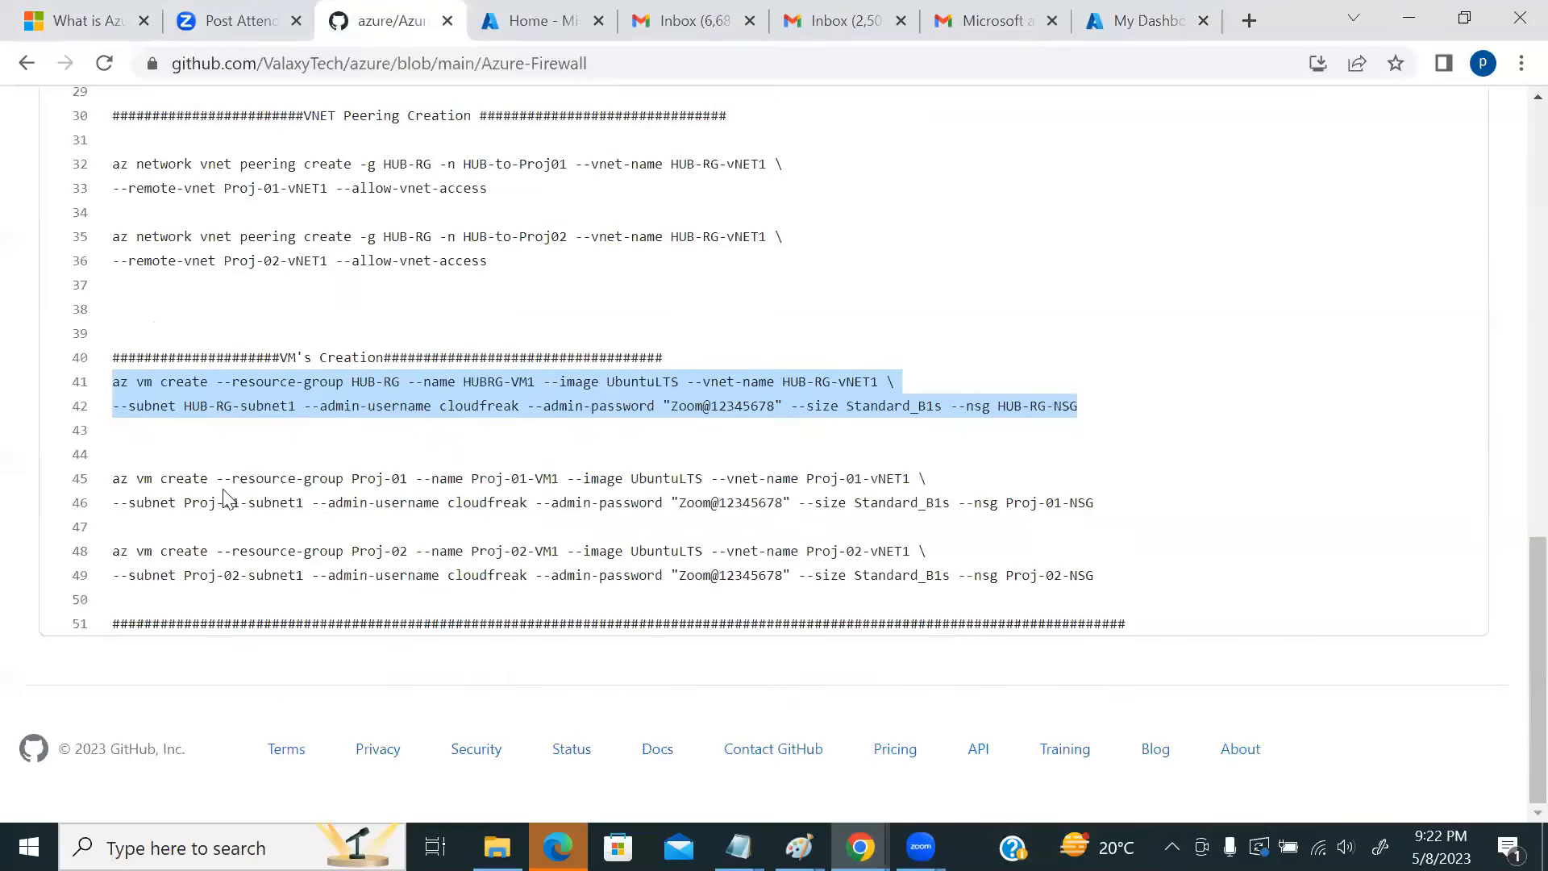
drag(114, 478, 1101, 529)
key(super+c)
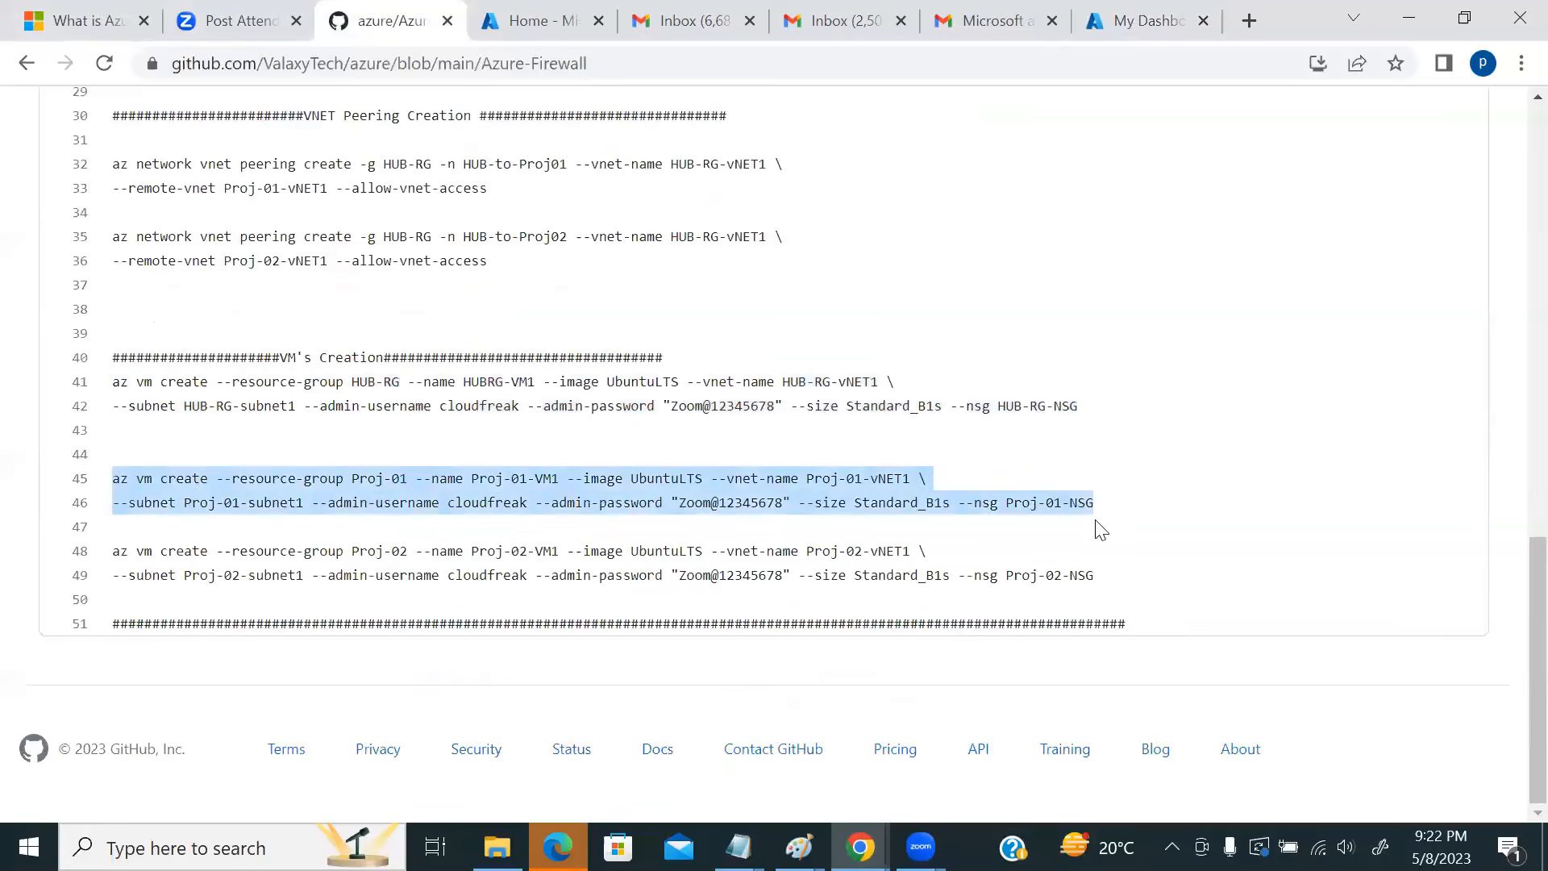
click(1139, 20)
right_click(702, 540)
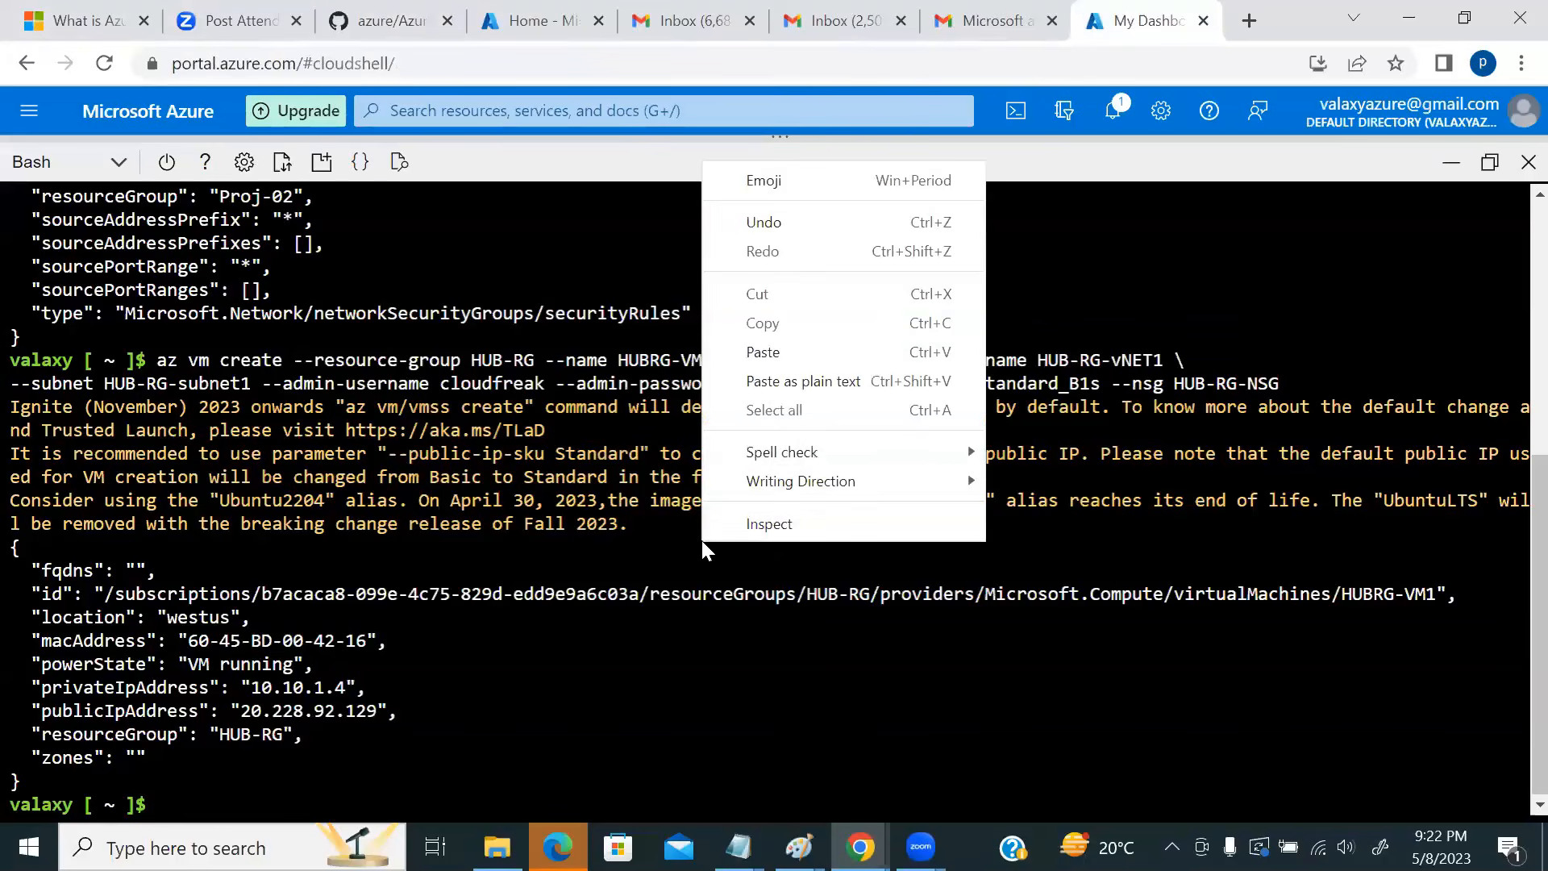
click(773, 355)
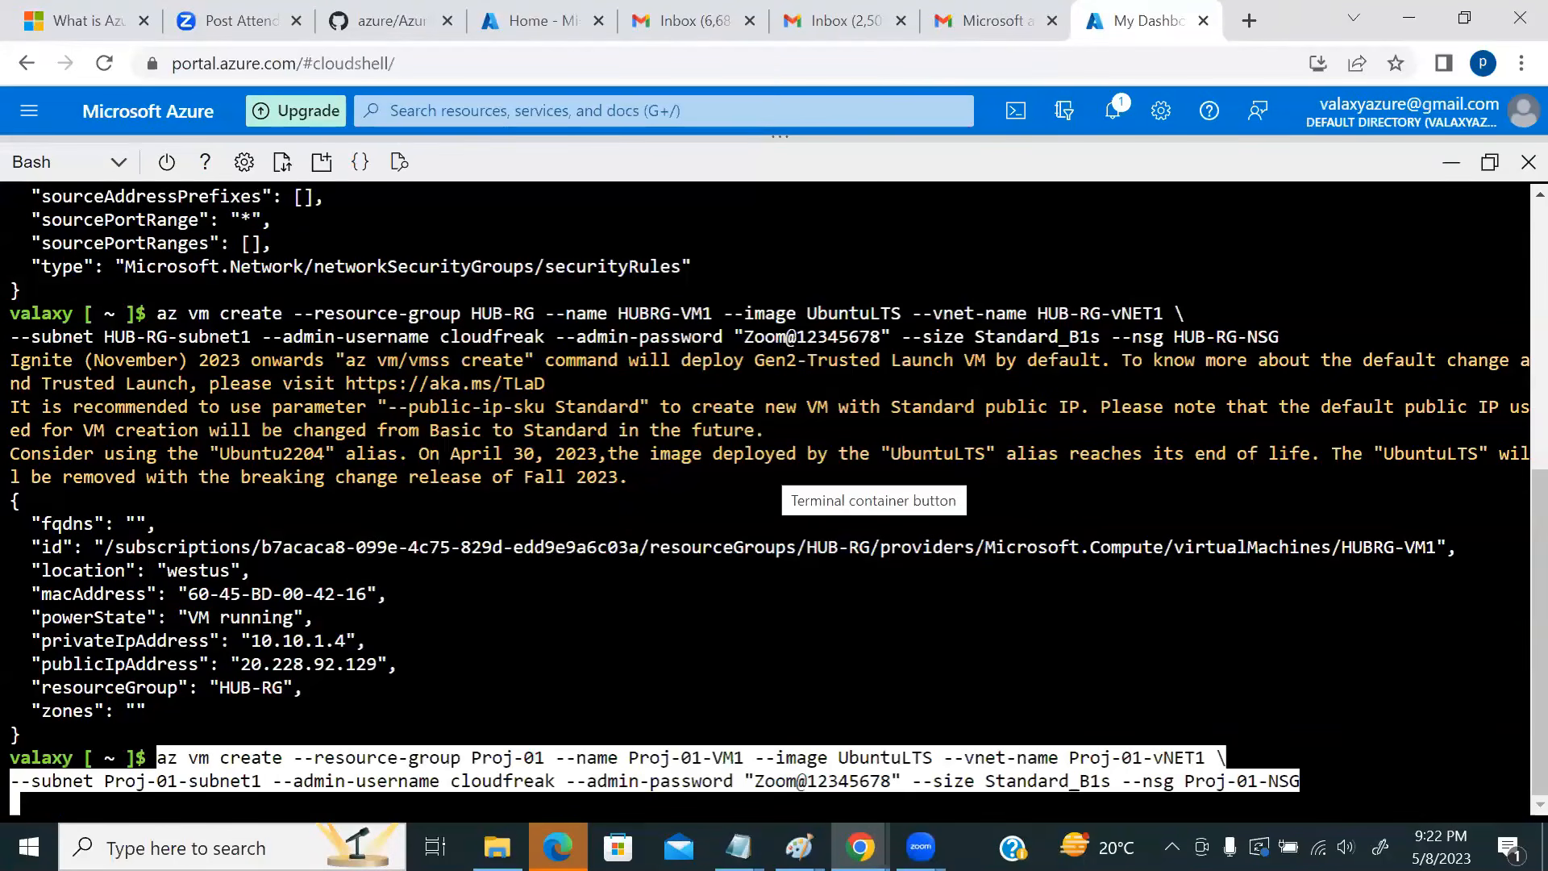
key(Return)
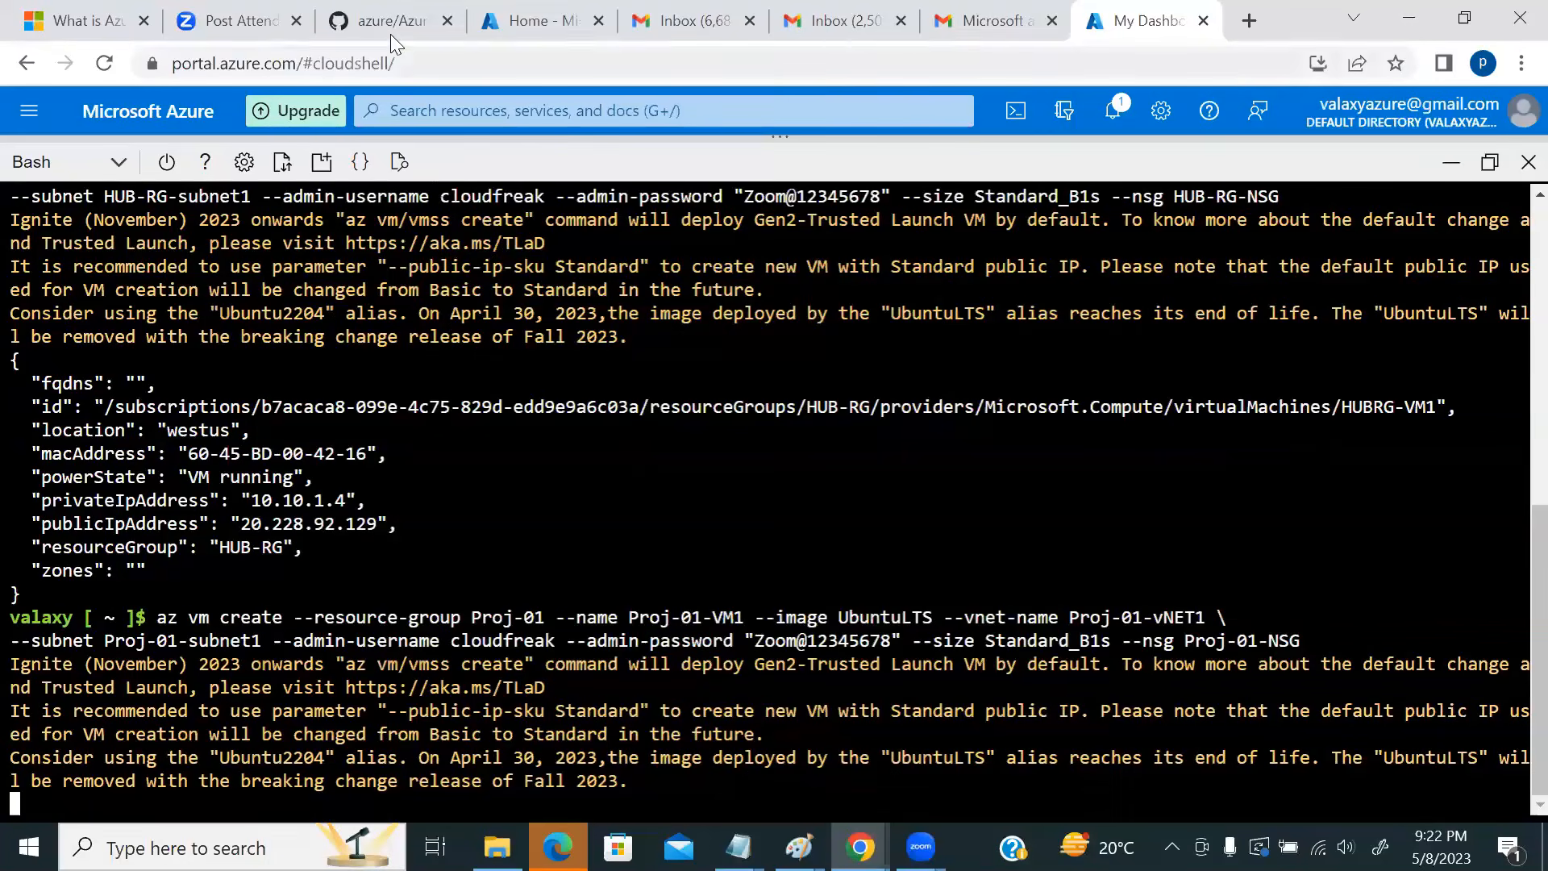
Copy the Proj-02 VM creation command on lines 48–49 from the script.
click(391, 31)
drag(112, 551, 1098, 581)
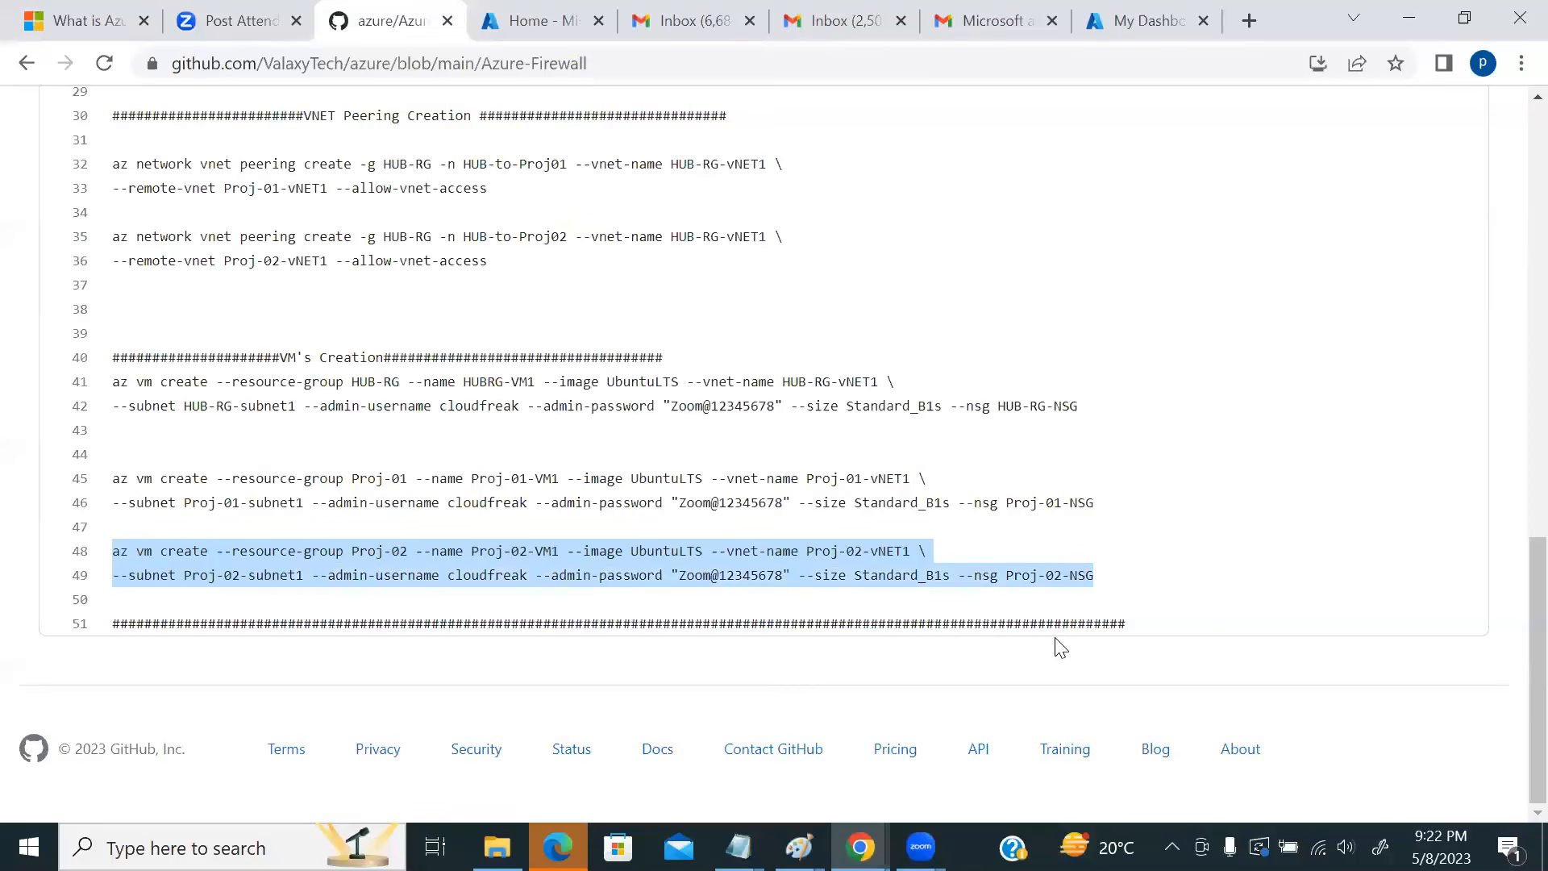
click(1136, 30)
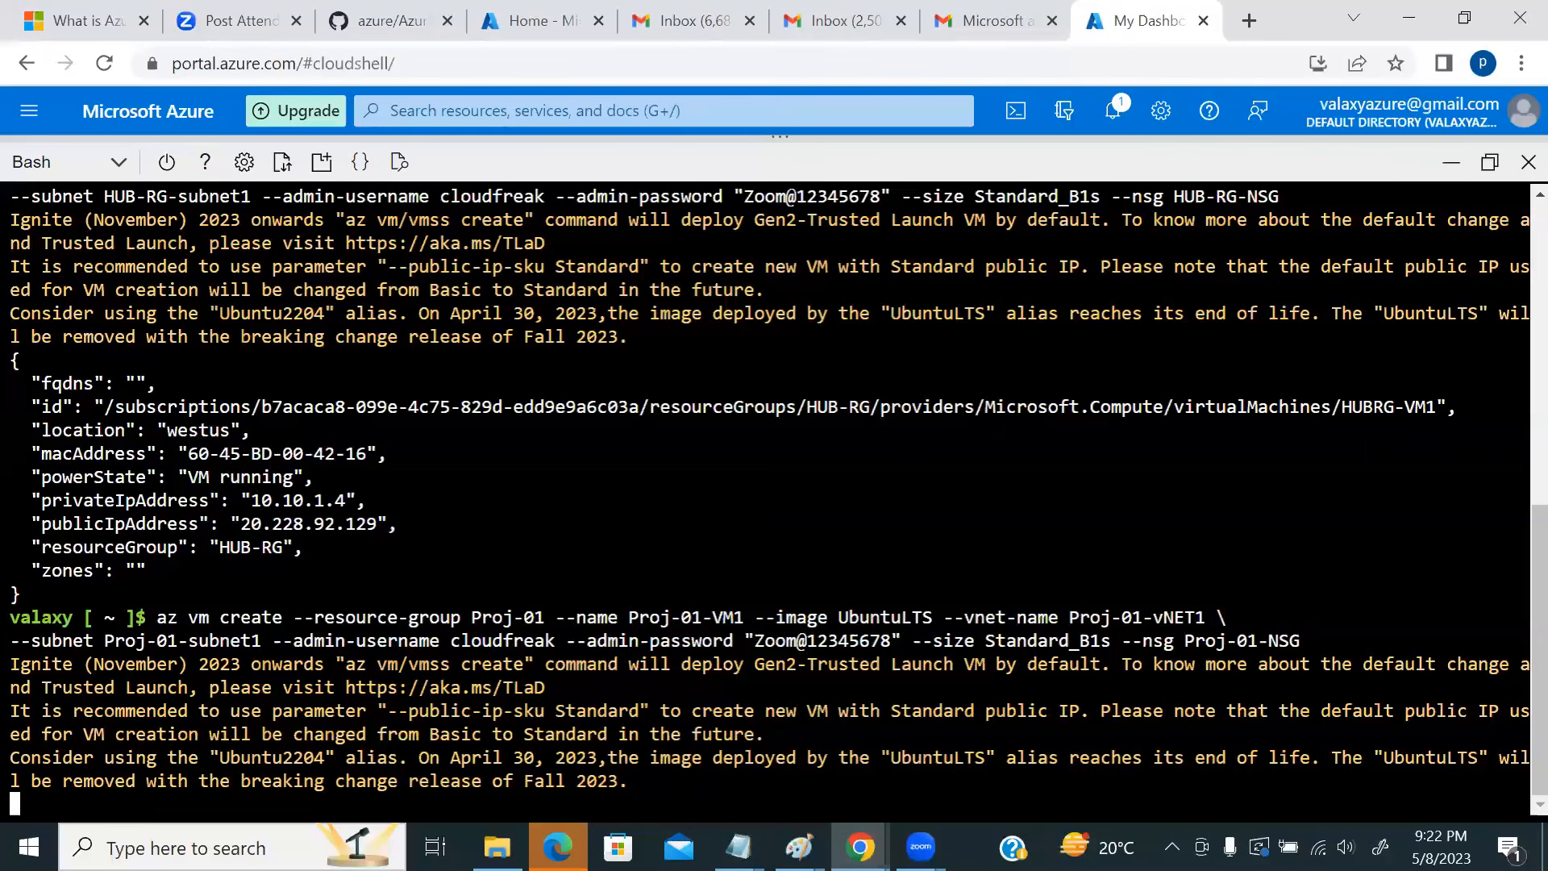
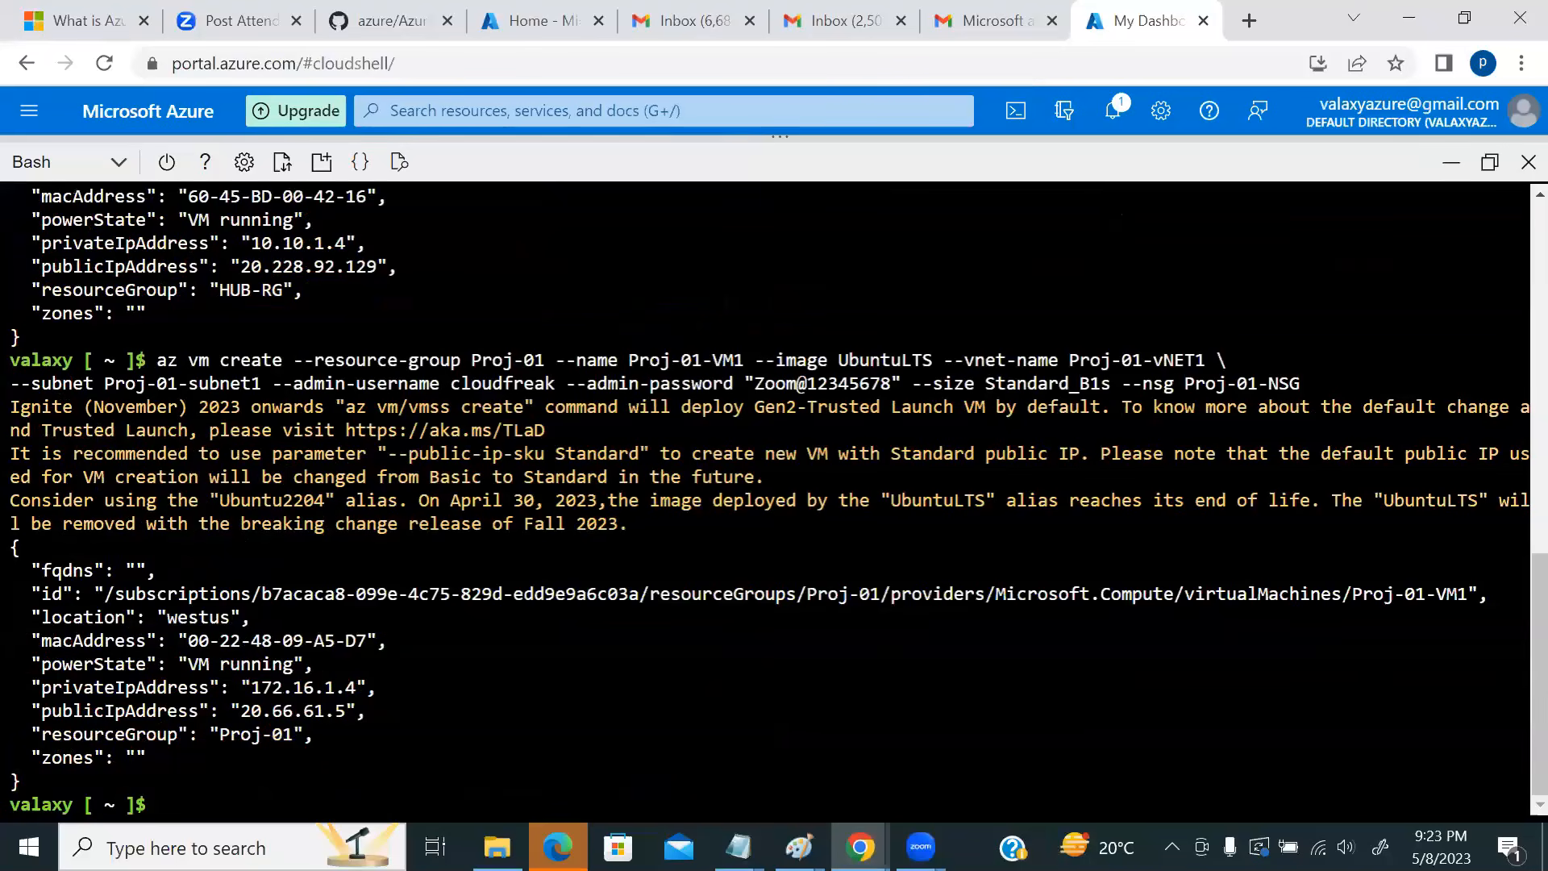
Paste and run the az vm create command for Proj-02-VM1 in Cloud Shell.
right_click(773, 556)
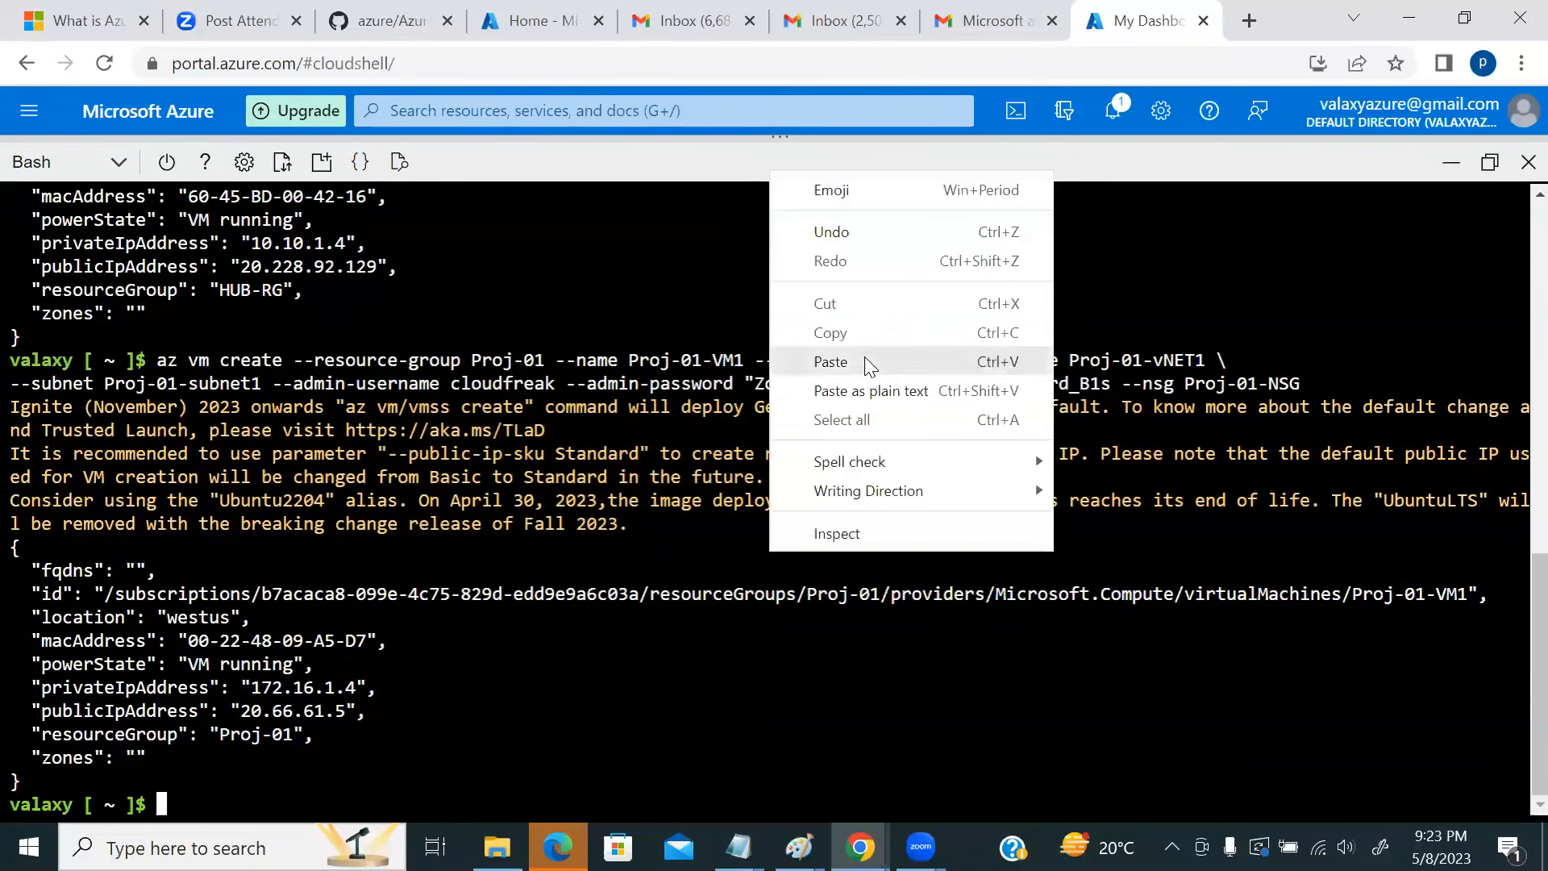
click(864, 360)
key(Return)
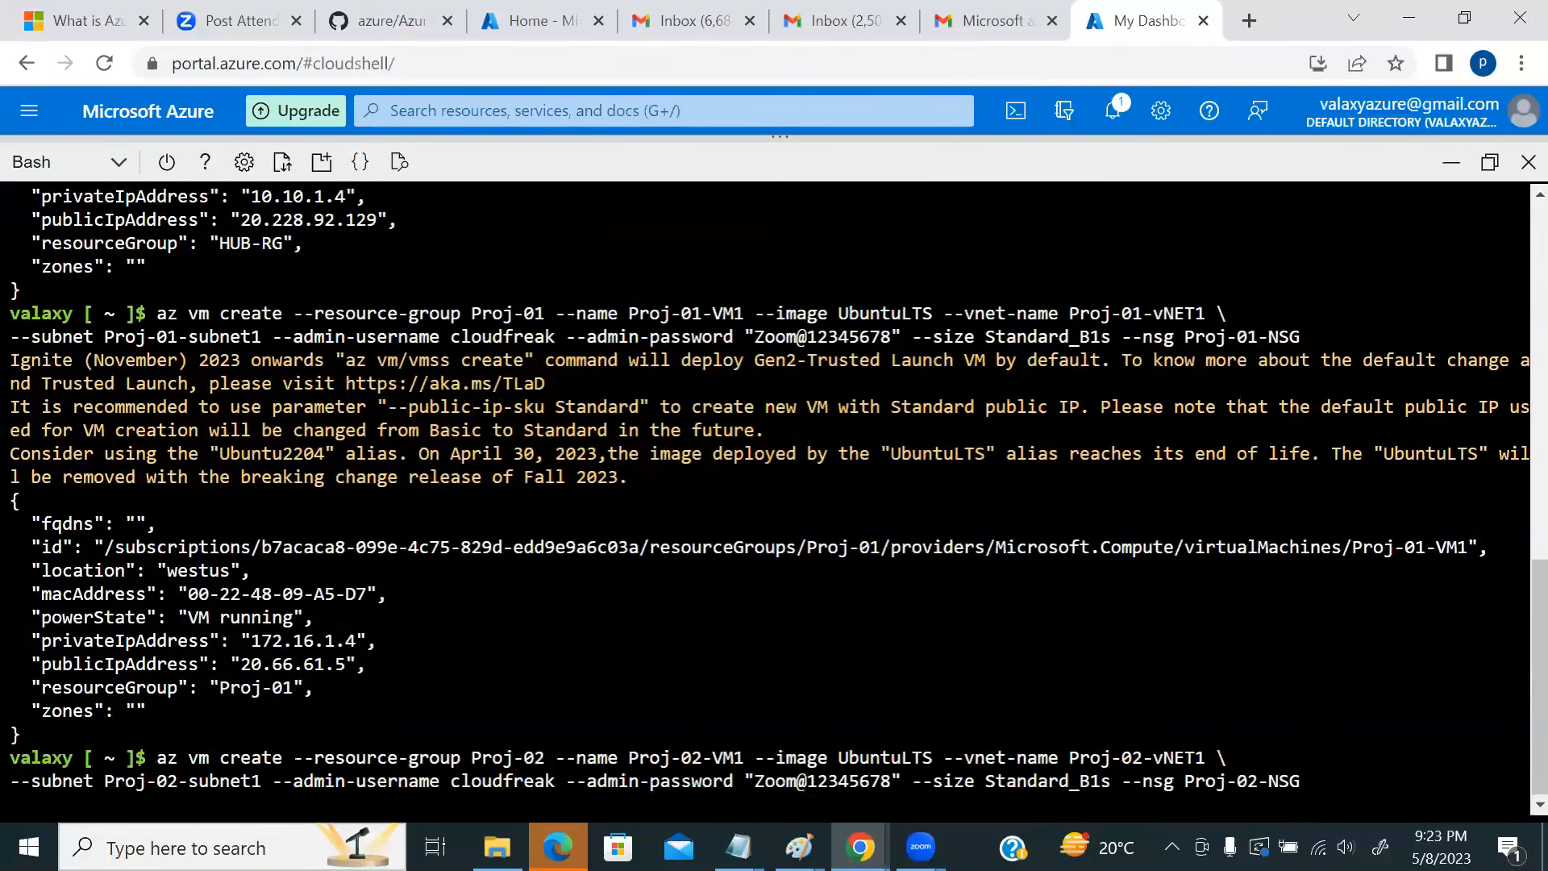
mouse_move(799, 847)
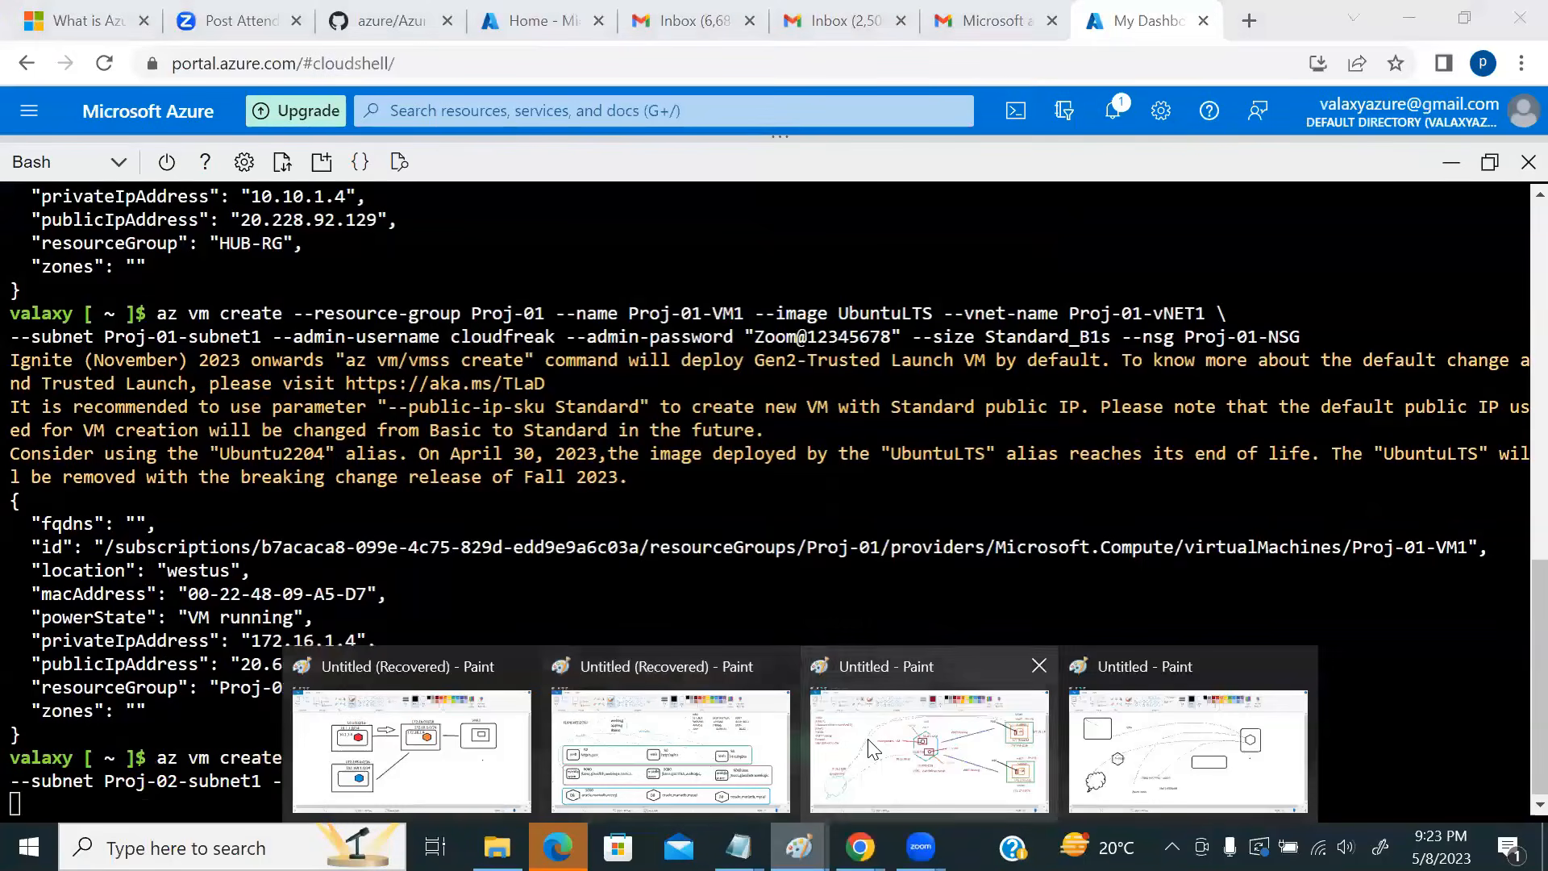
click(874, 750)
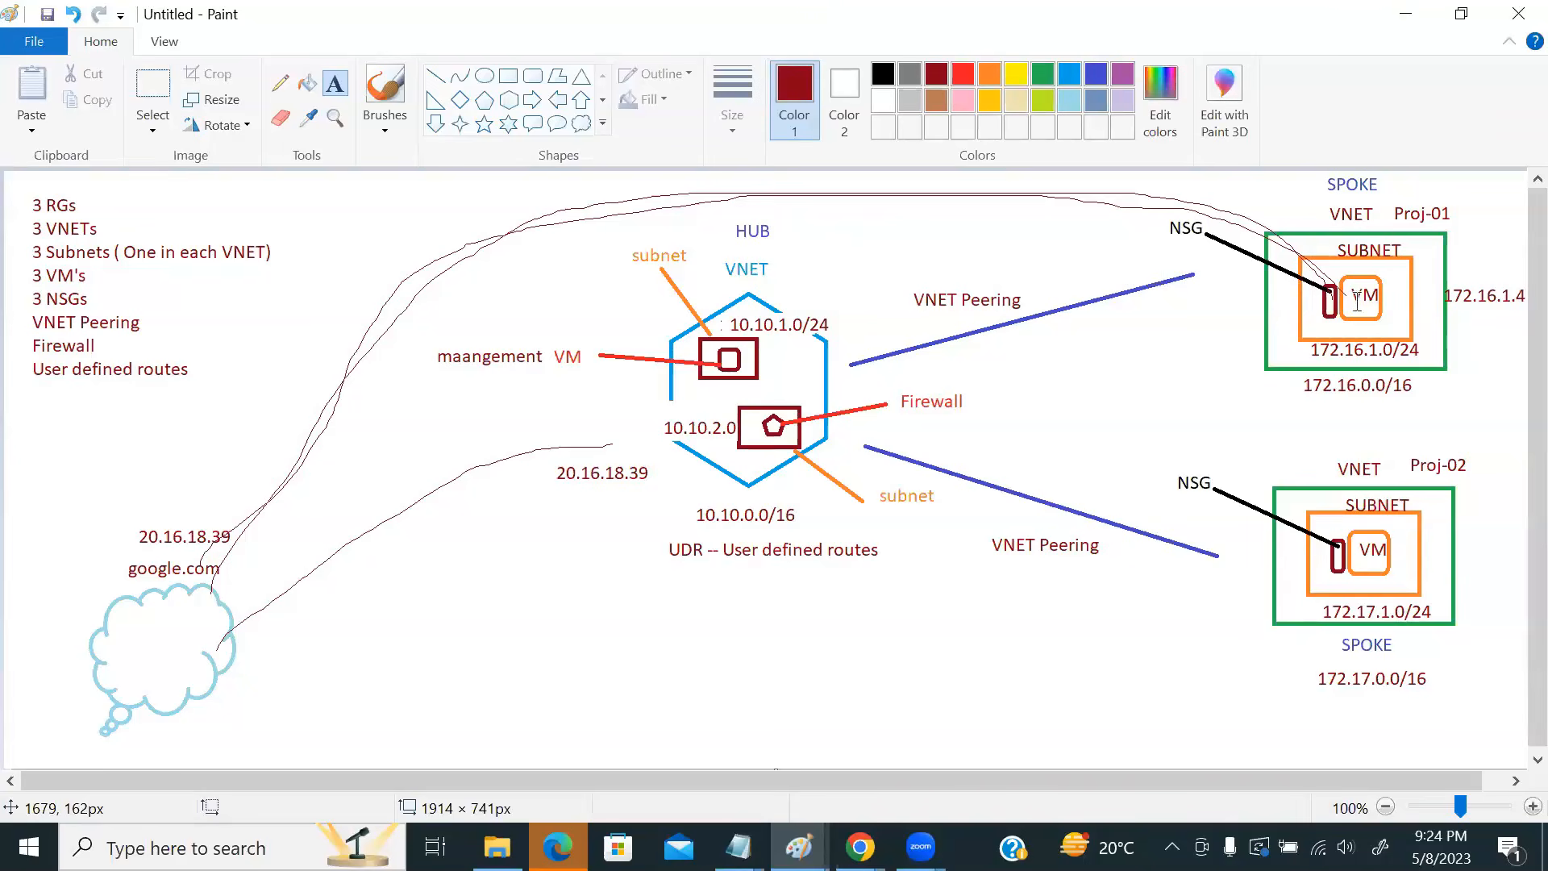
Return from the hub-and-spoke diagram to the Cloud Shell still creating Proj-02-VM1.
key(alt+Tab)
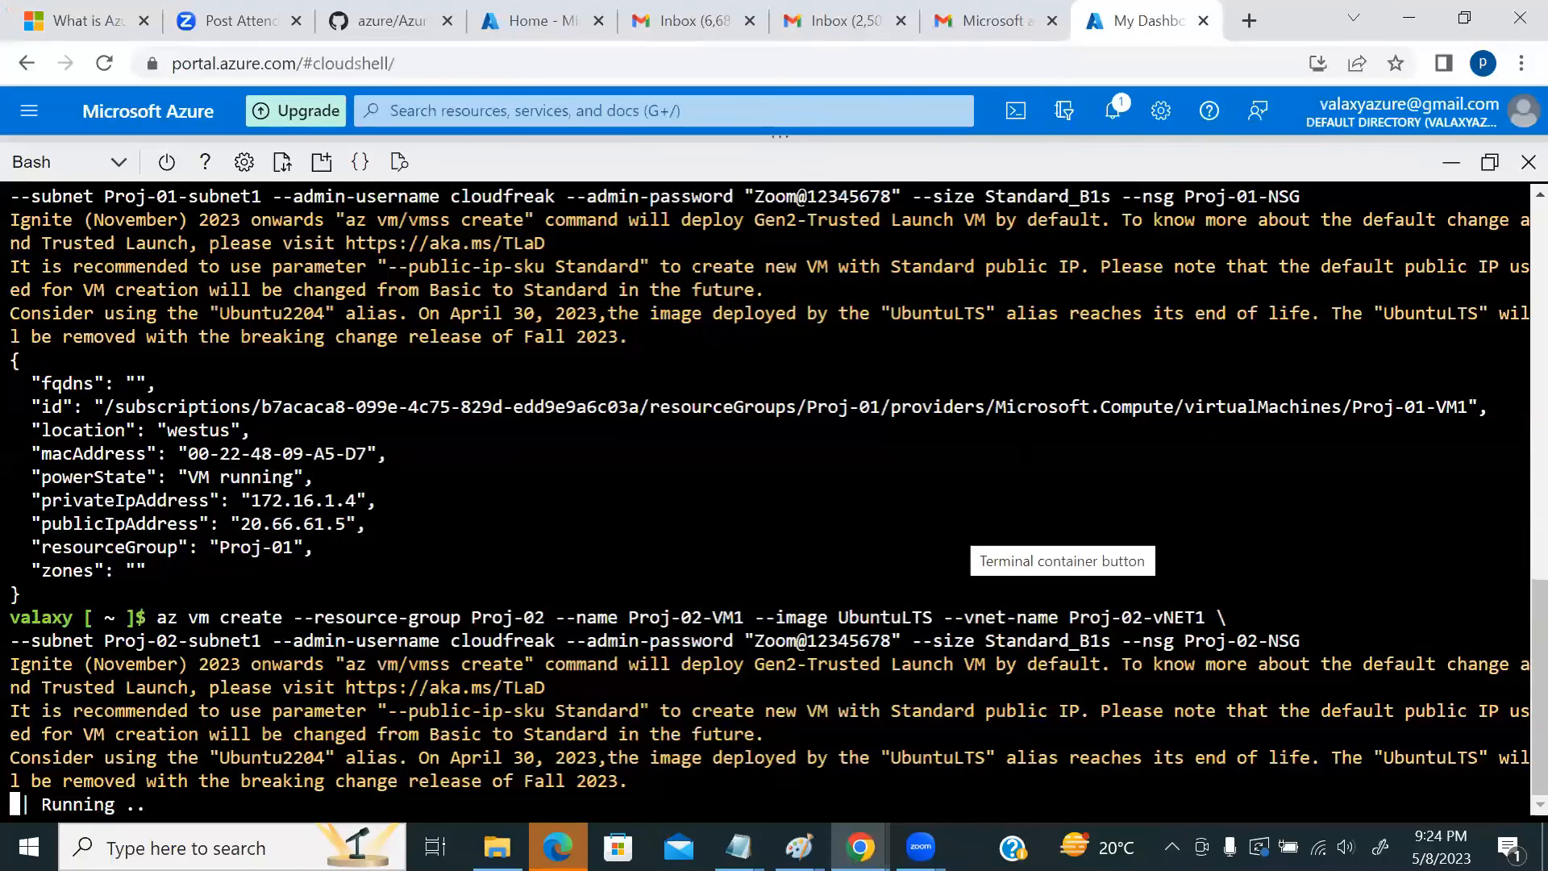
Open Proj-01-VM1's overview, copy its public IP 20.66.61.5, and search for MobaXterm.
click(532, 20)
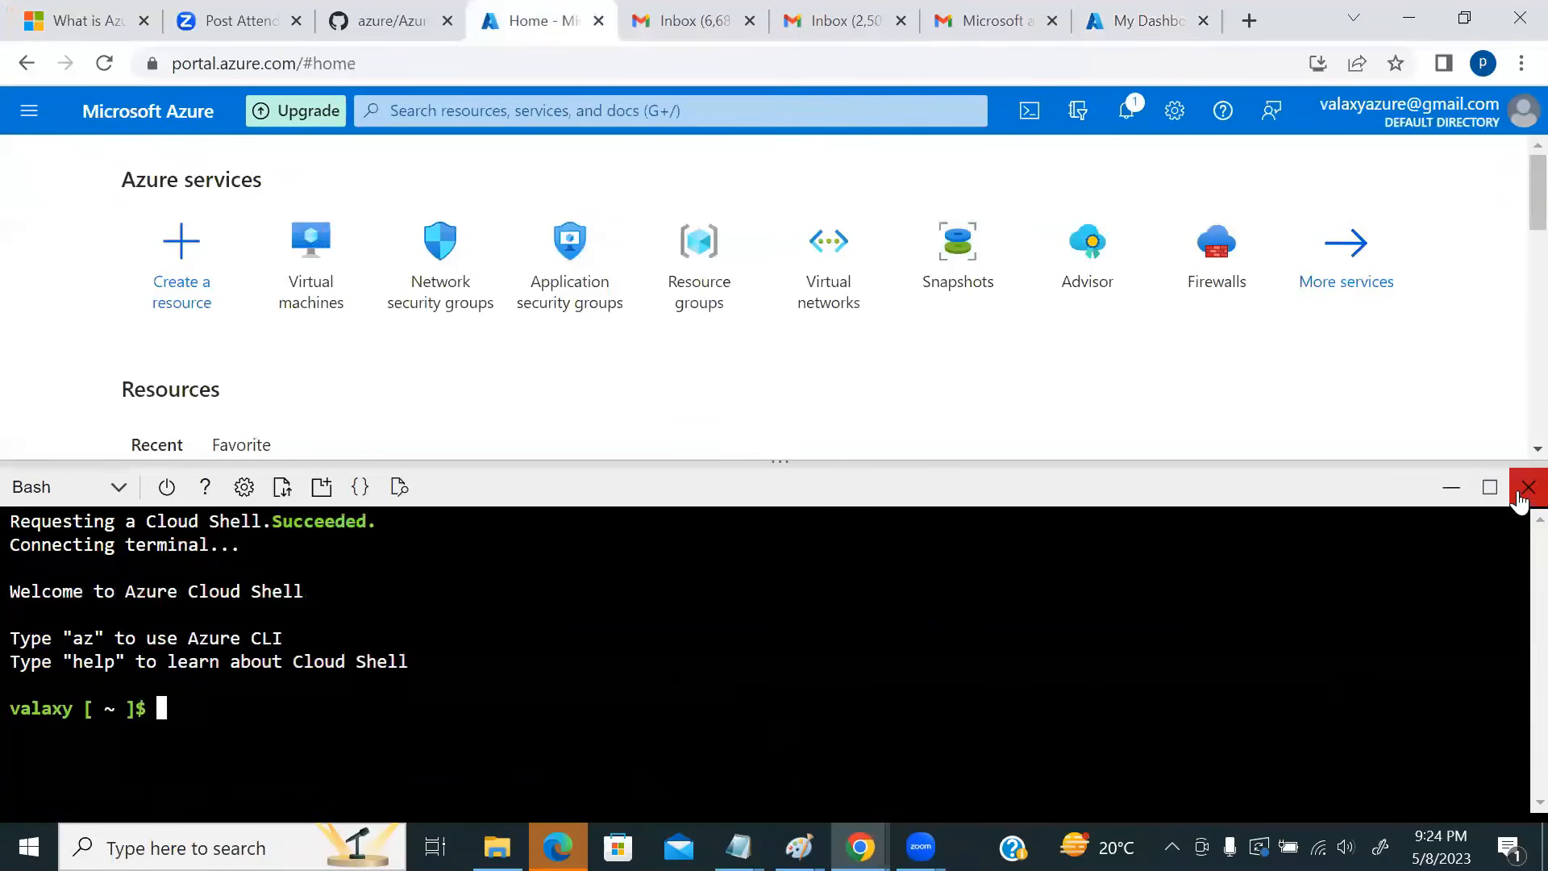
click(1528, 487)
click(310, 254)
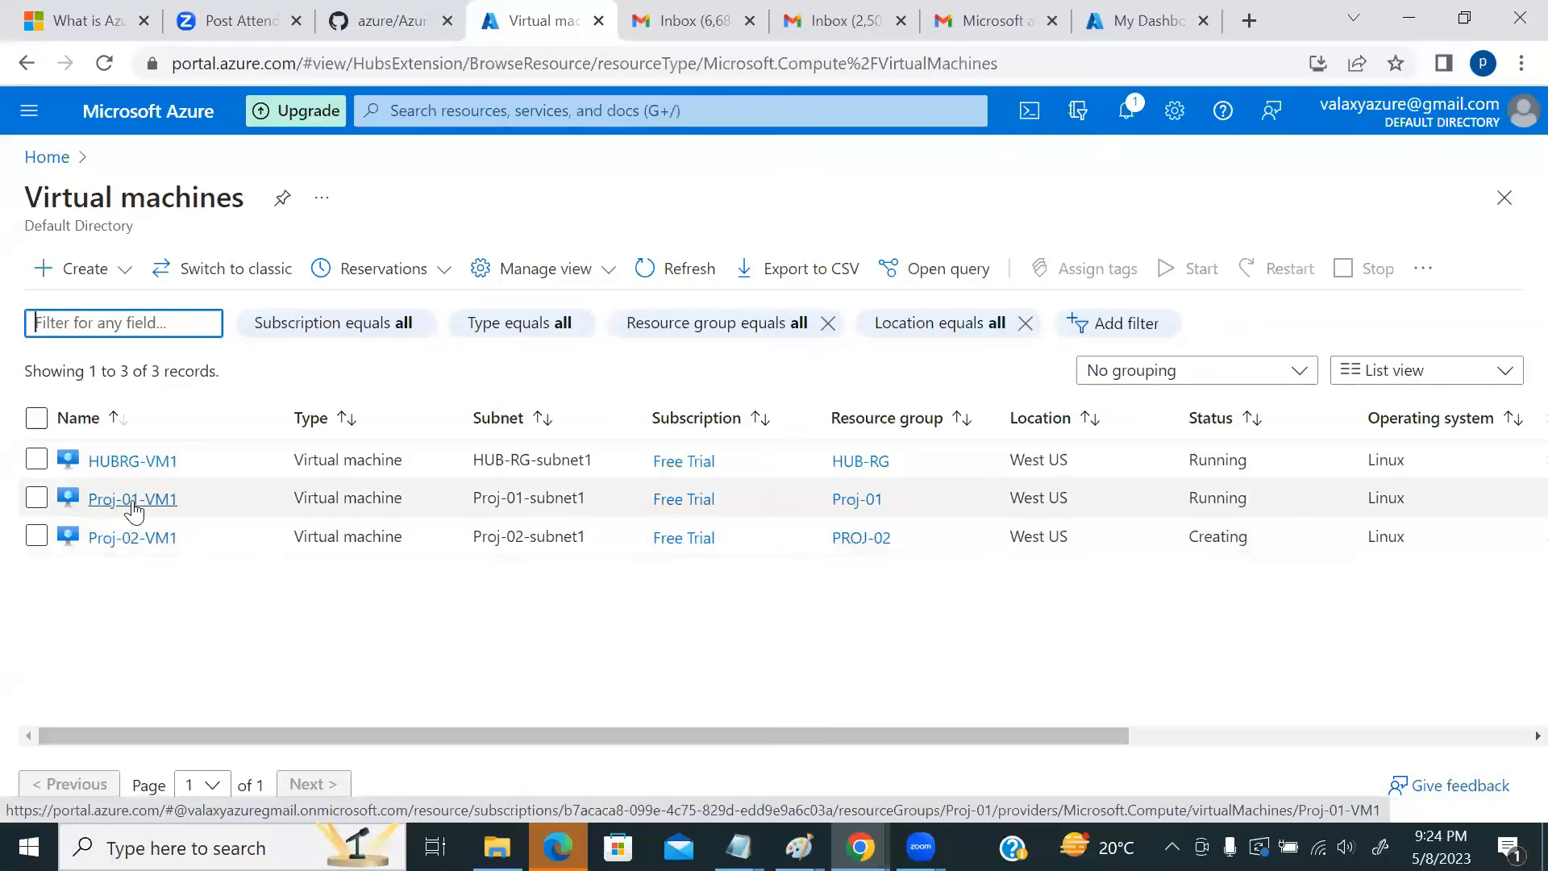
click(132, 500)
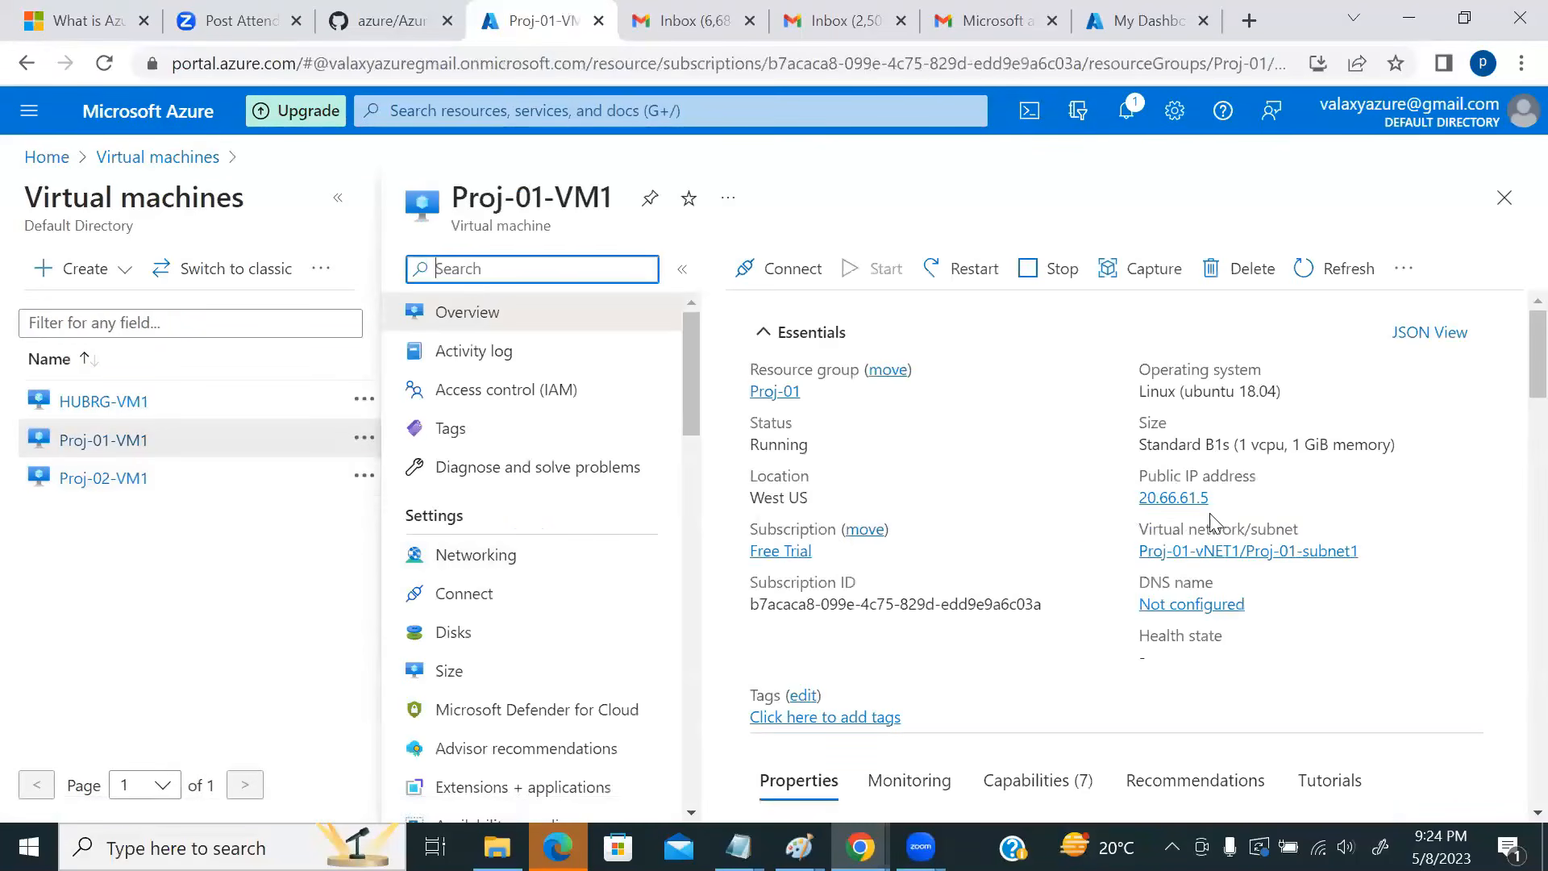
click(1223, 497)
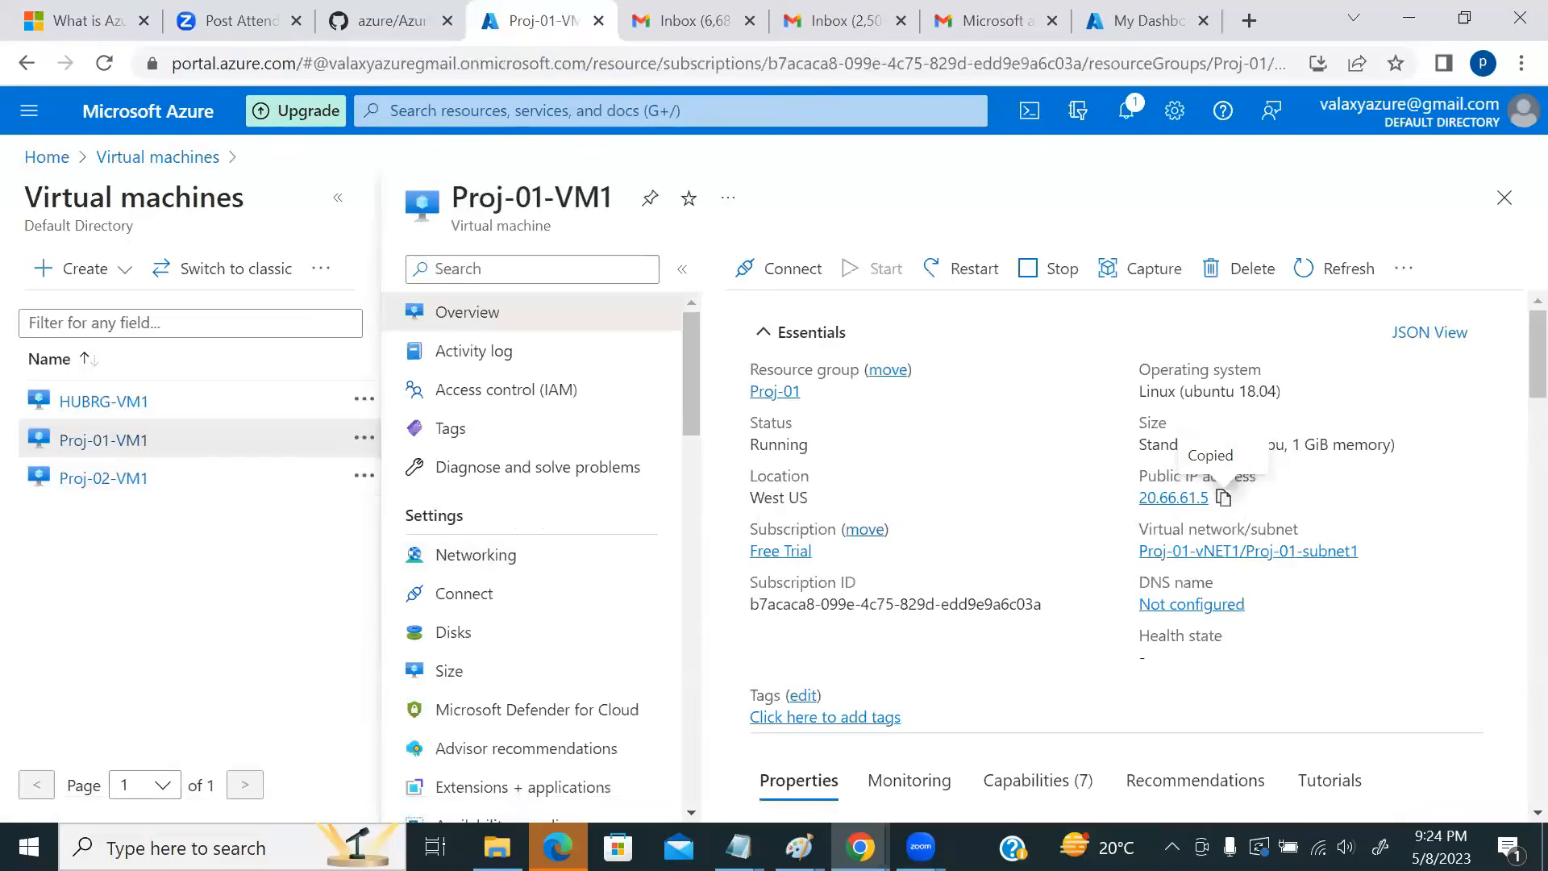
click(208, 836)
text(moba)
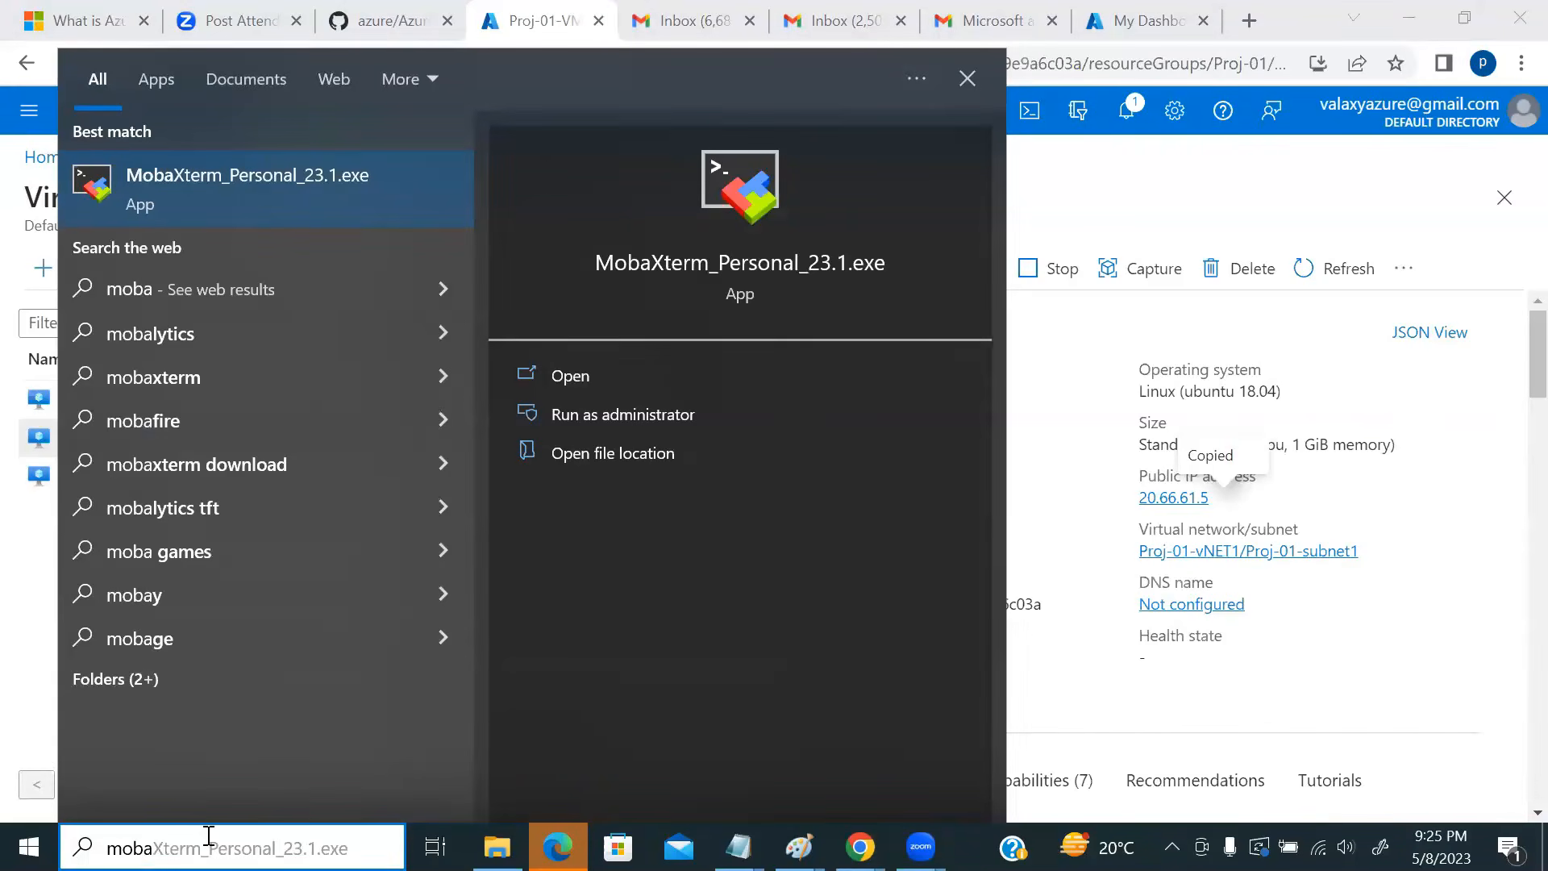
Create an SSH session to 20.66.61.5 with the VM's admin username specified.
click(190, 206)
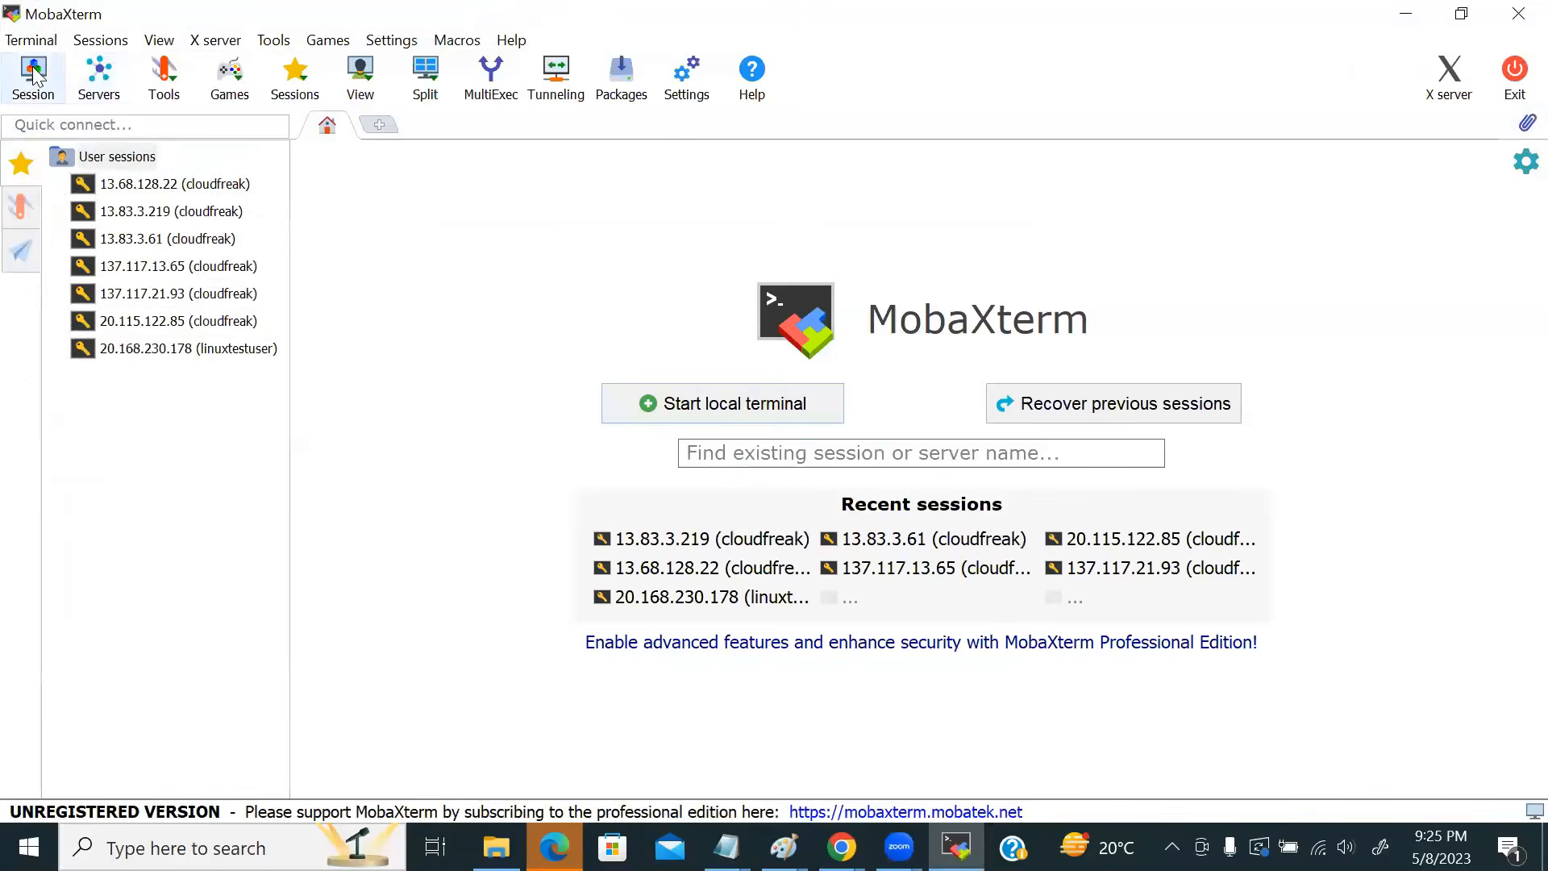
click(34, 74)
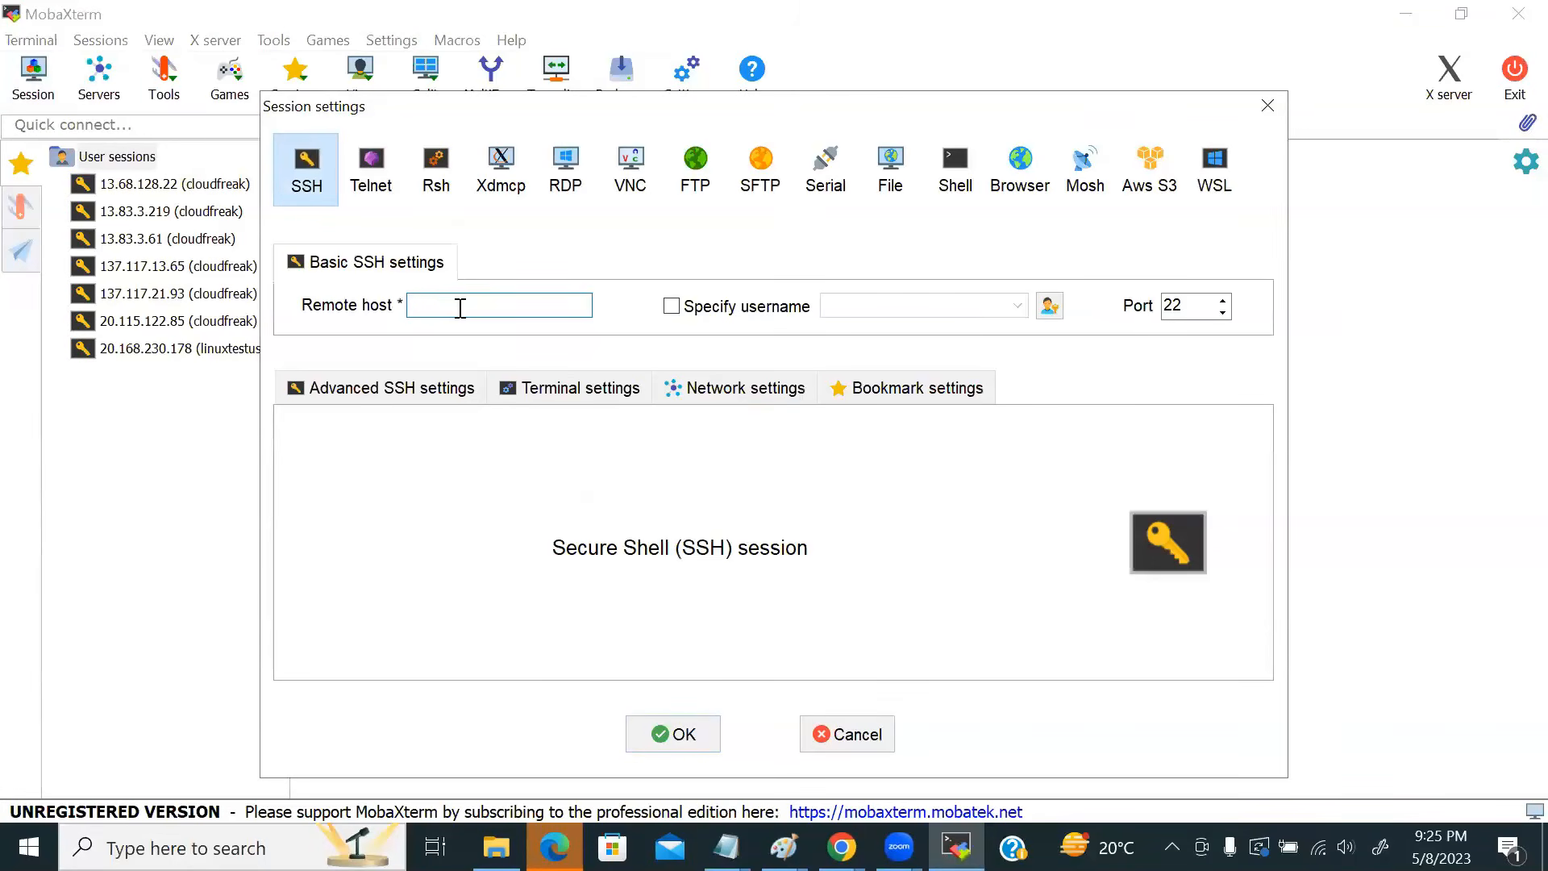
text(20.66.61.5)
key(Tab)
key(space)
key(Tab)
text(cloudfreak)
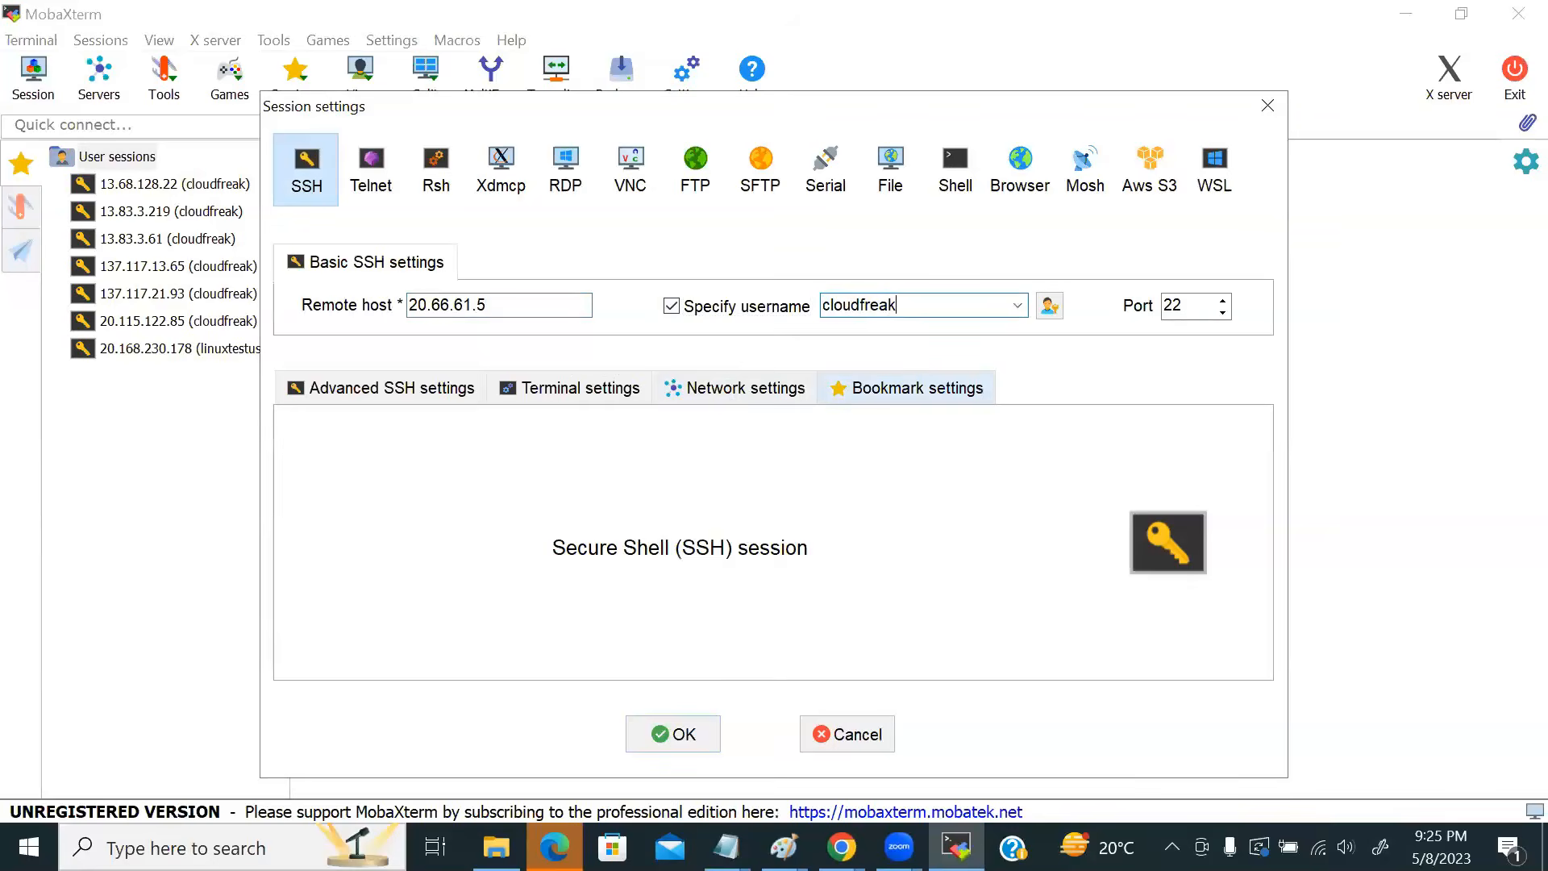
key(Return)
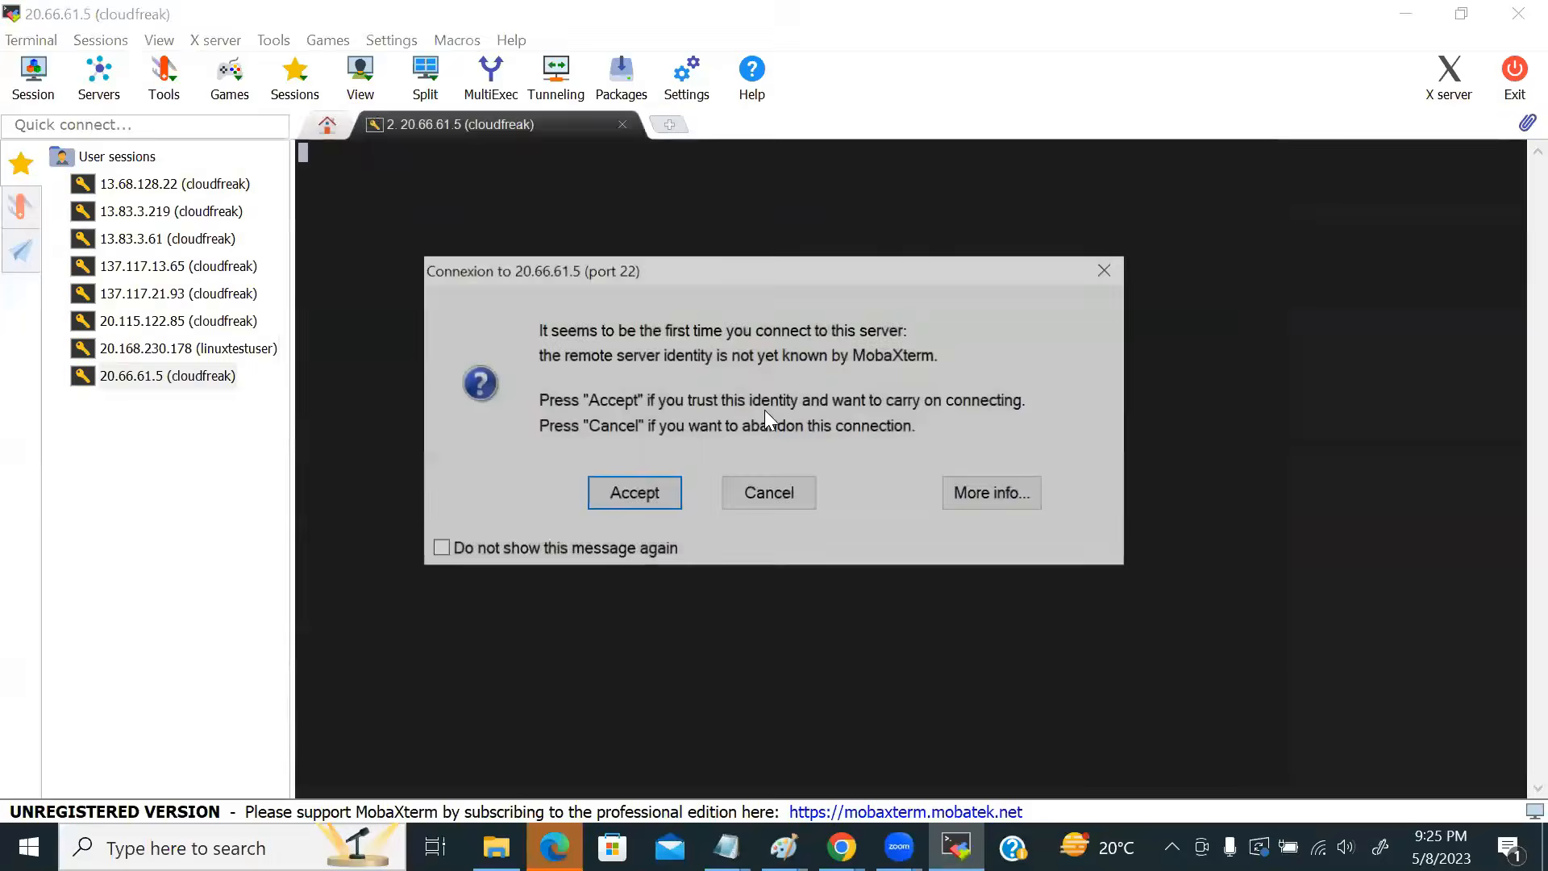
Accept the host key, log in with the password copied from GitHub, and decline saving it.
click(656, 490)
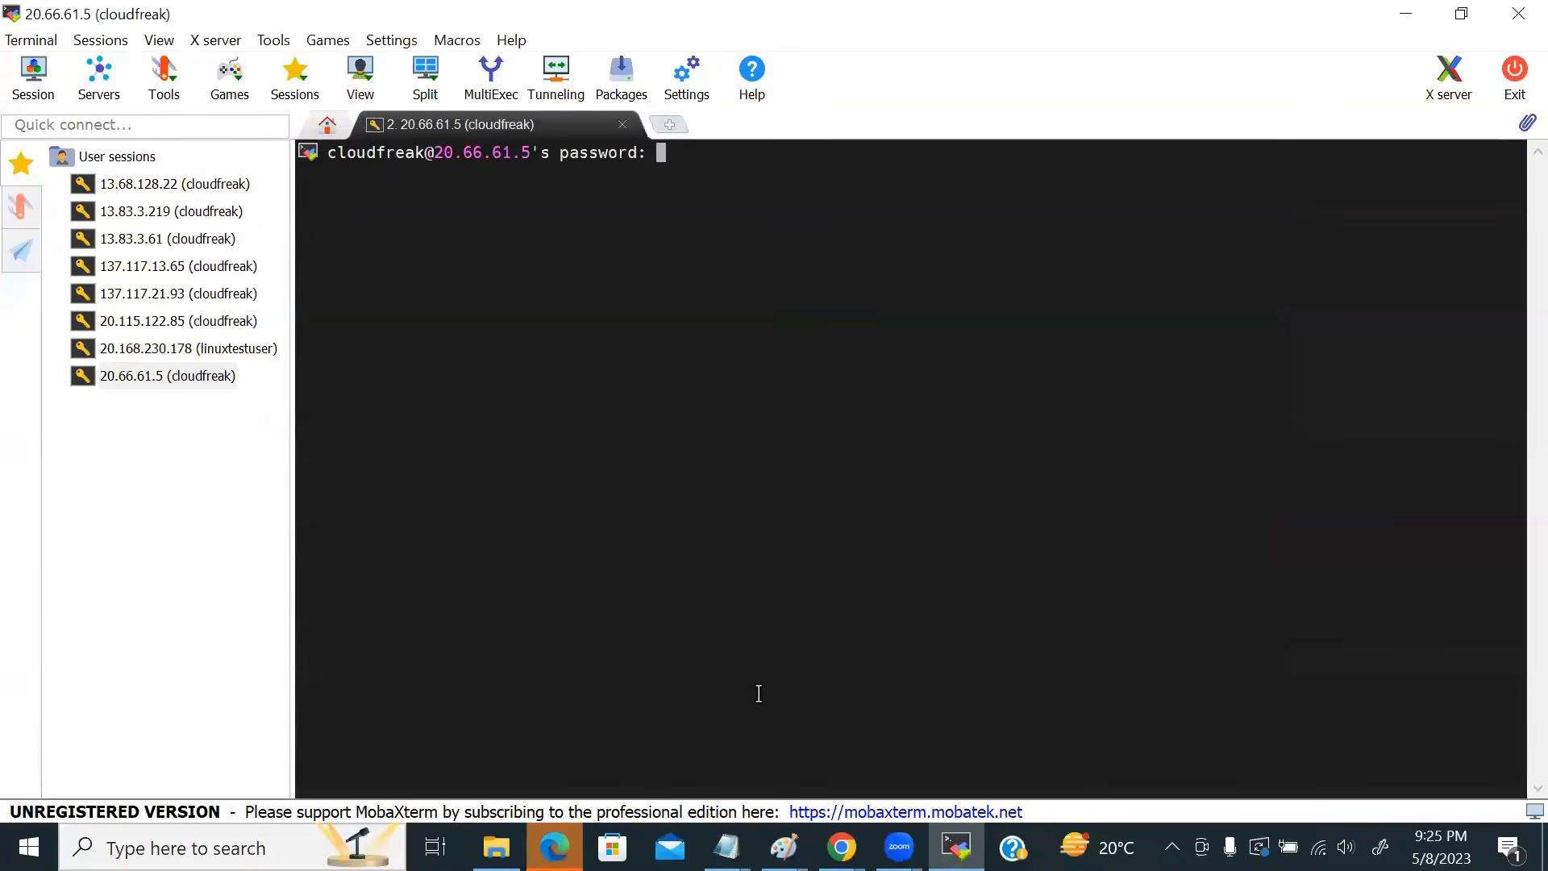
mouse_move(842, 847)
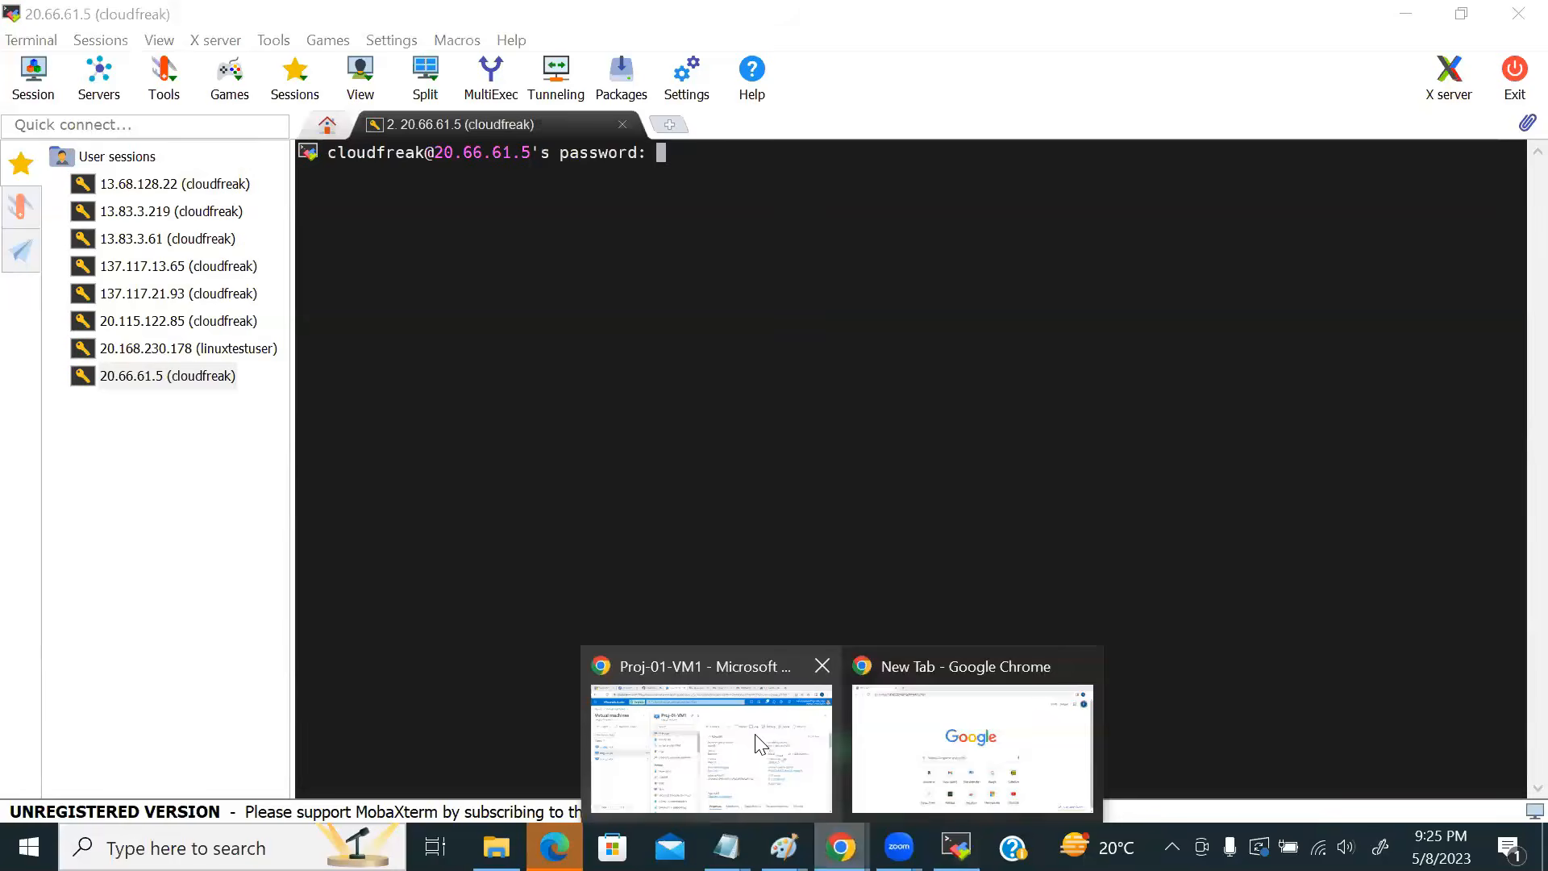
click(763, 742)
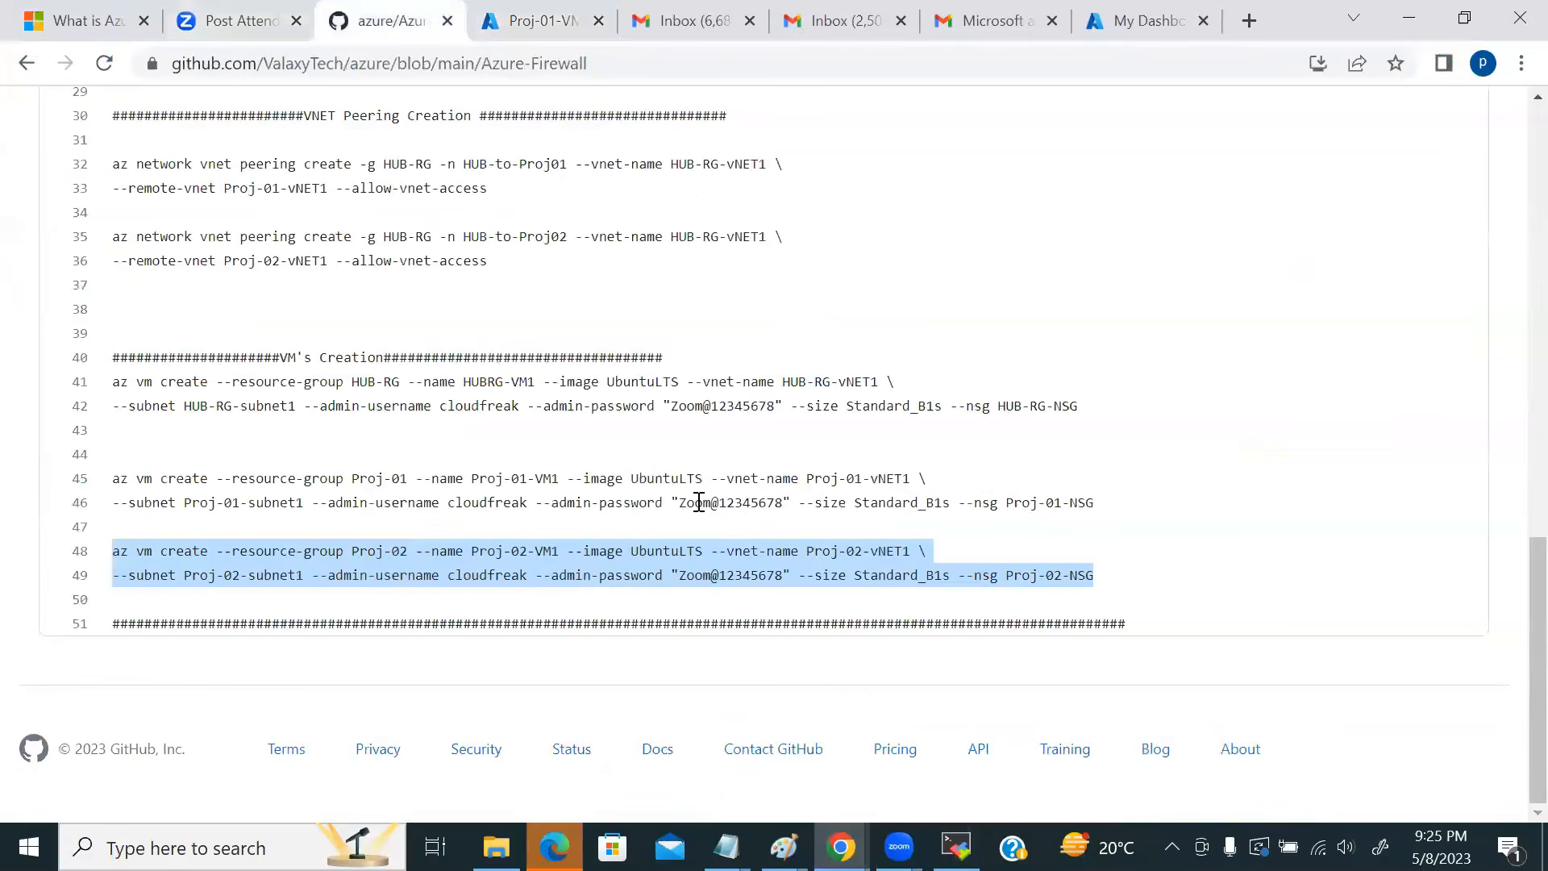
drag(680, 502, 785, 508)
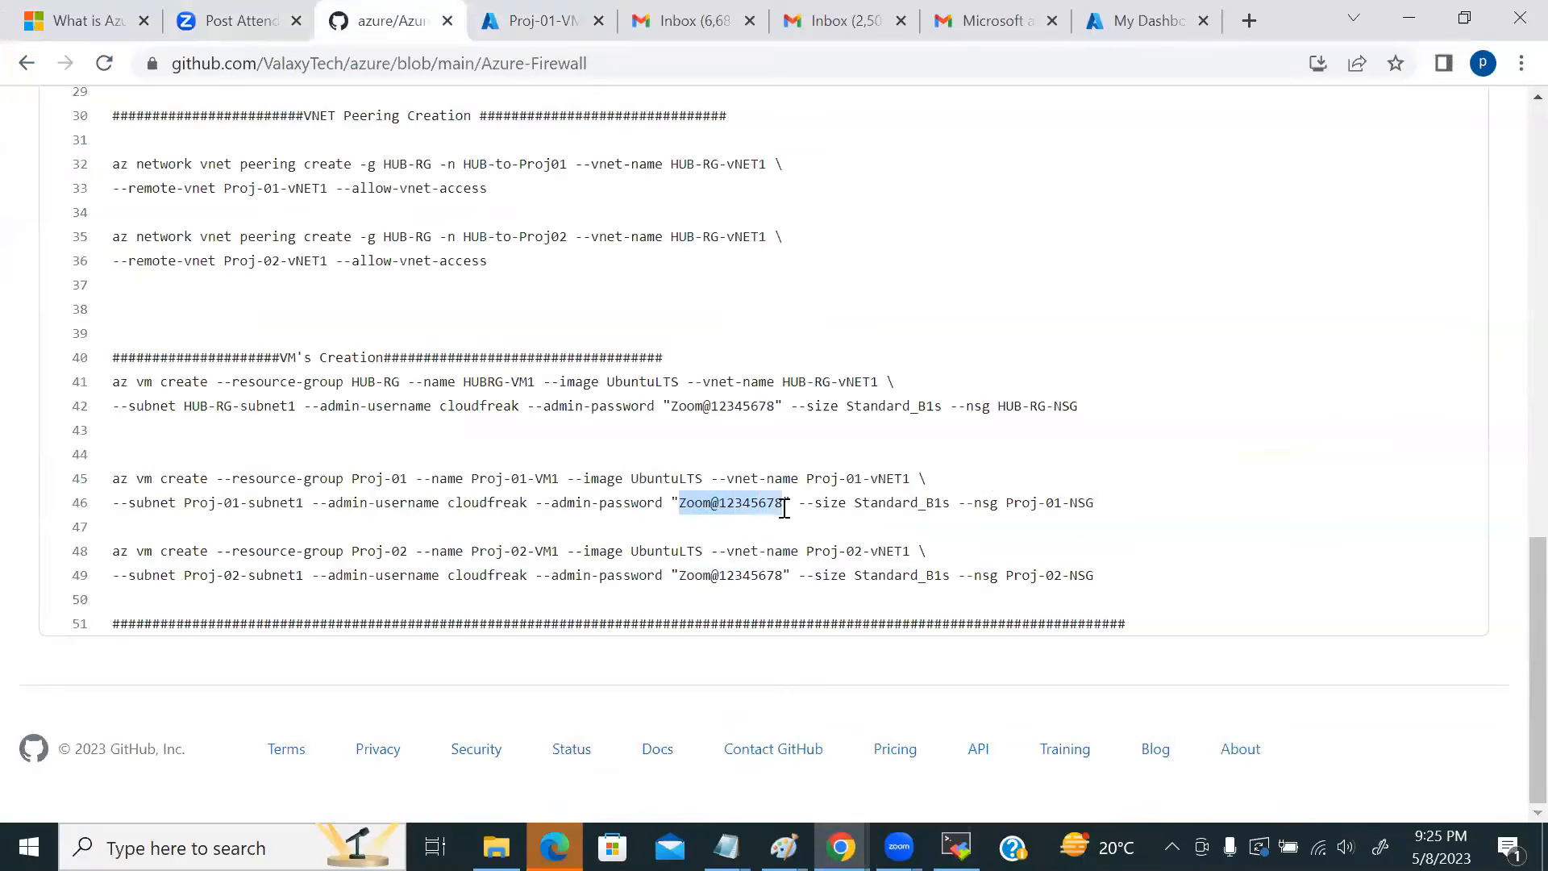
key(alt+Tab)
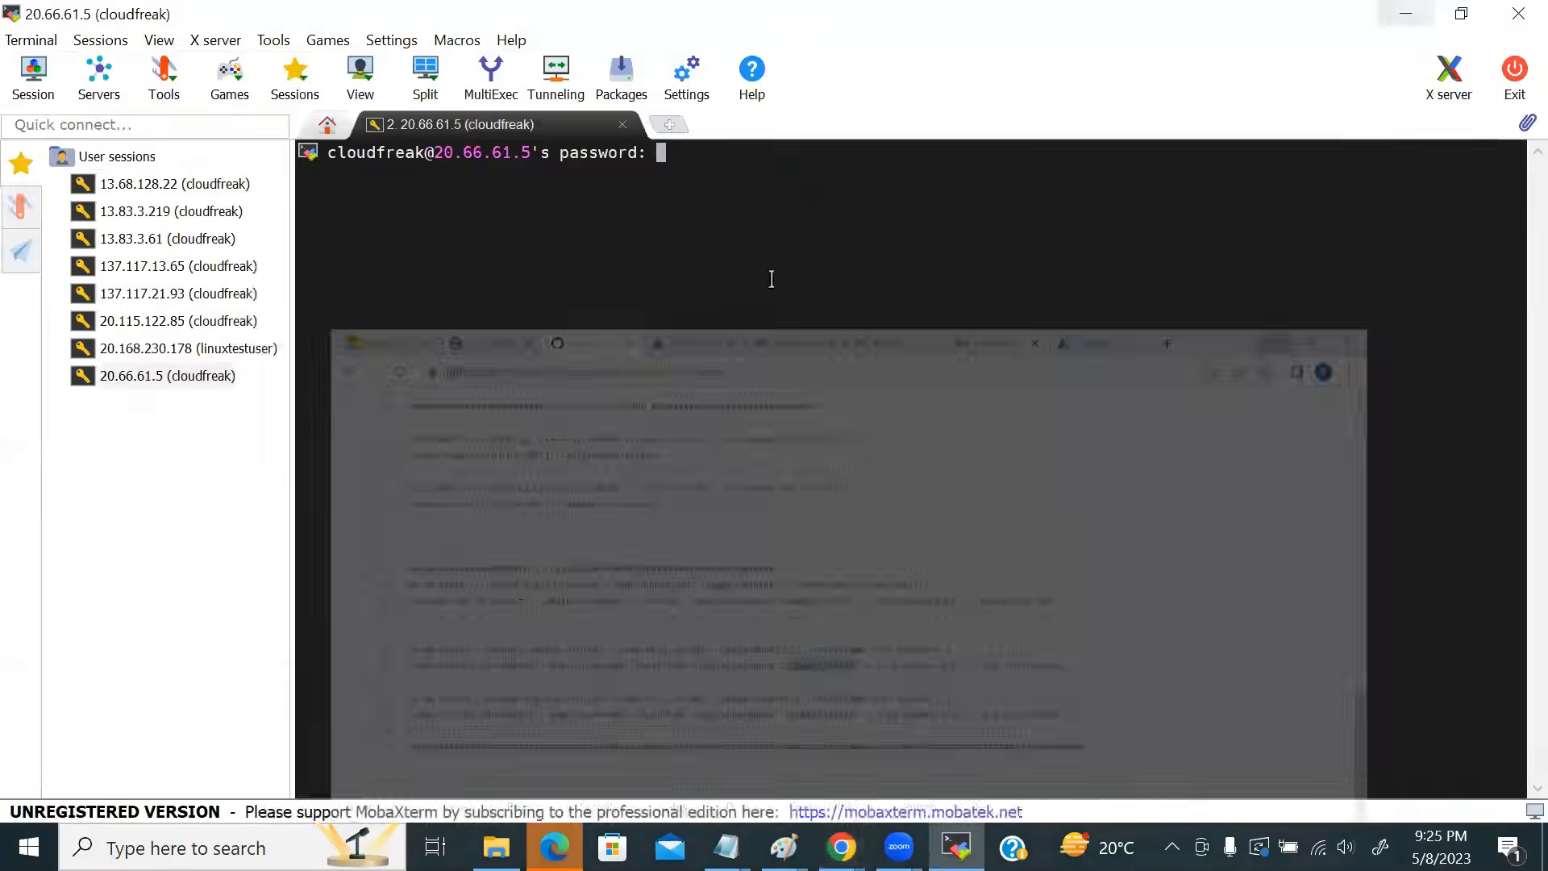
right_click(787, 266)
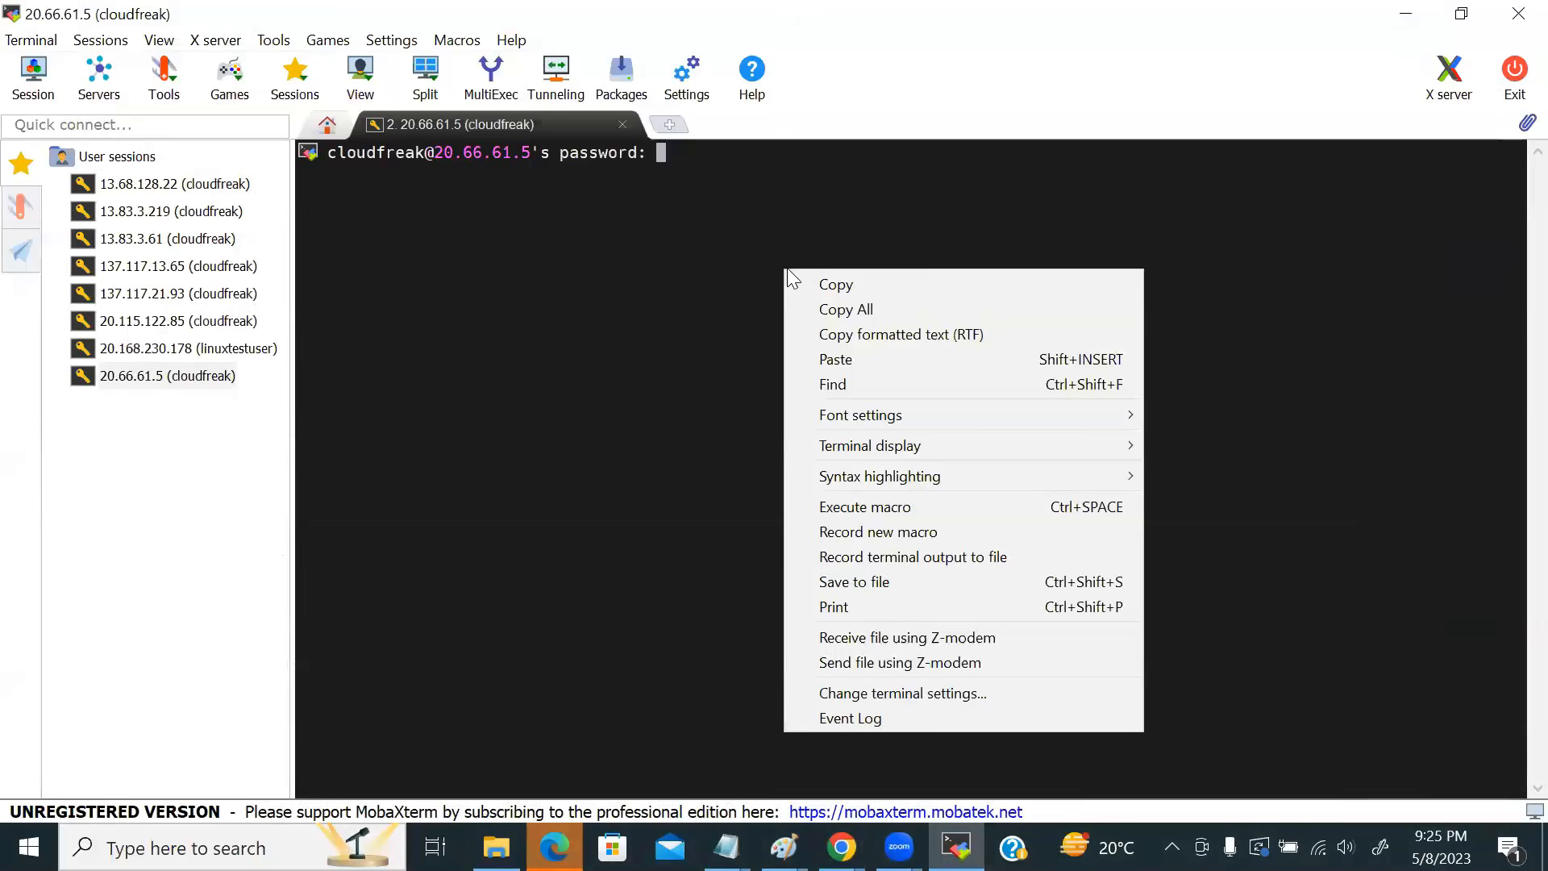
click(833, 359)
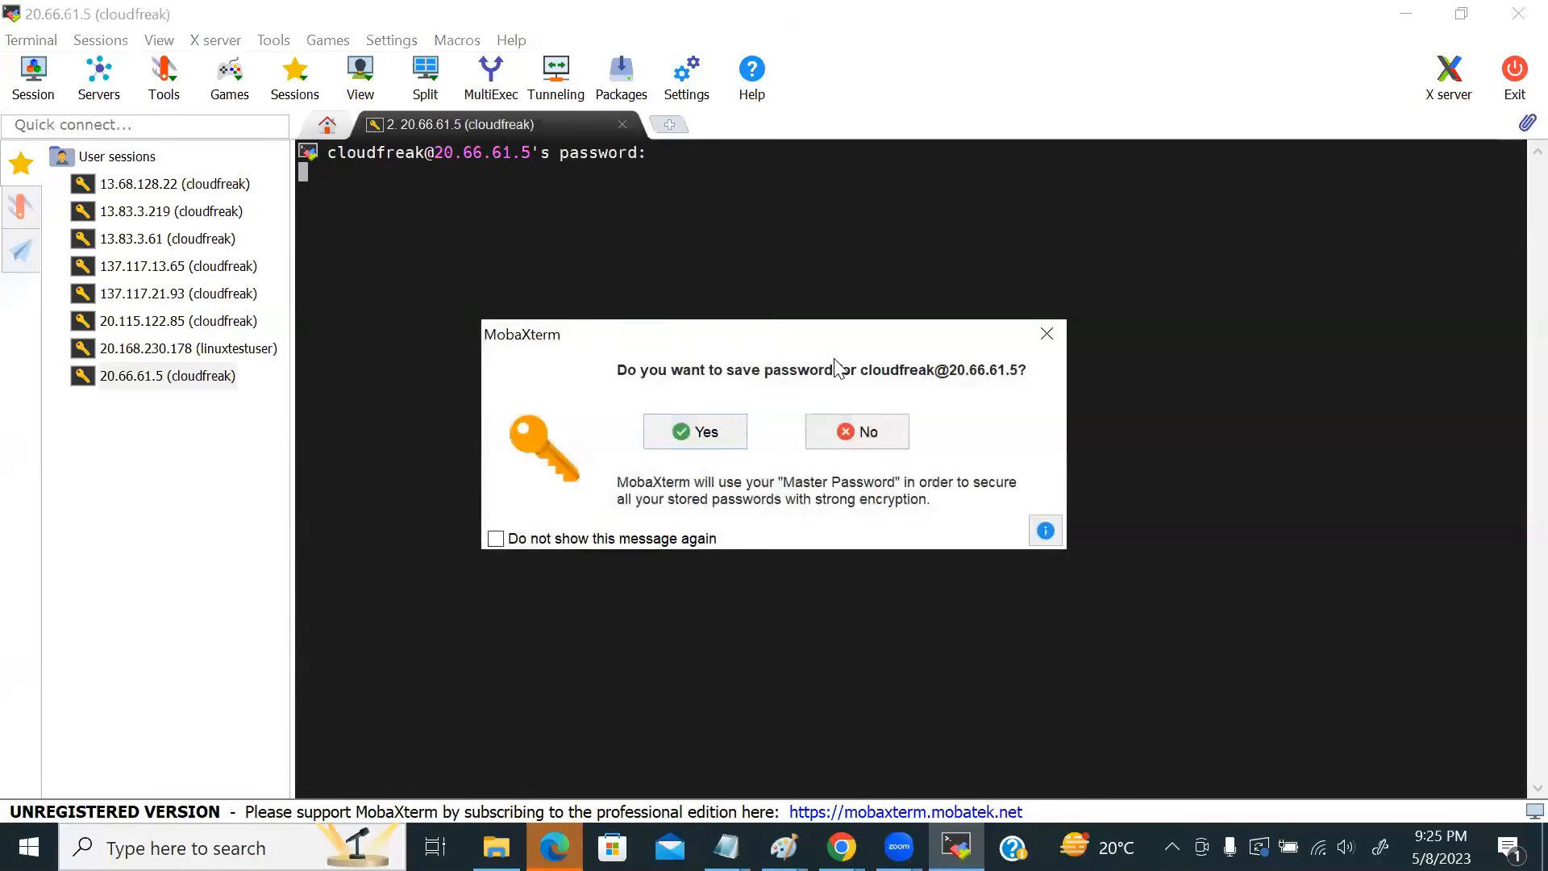
click(851, 432)
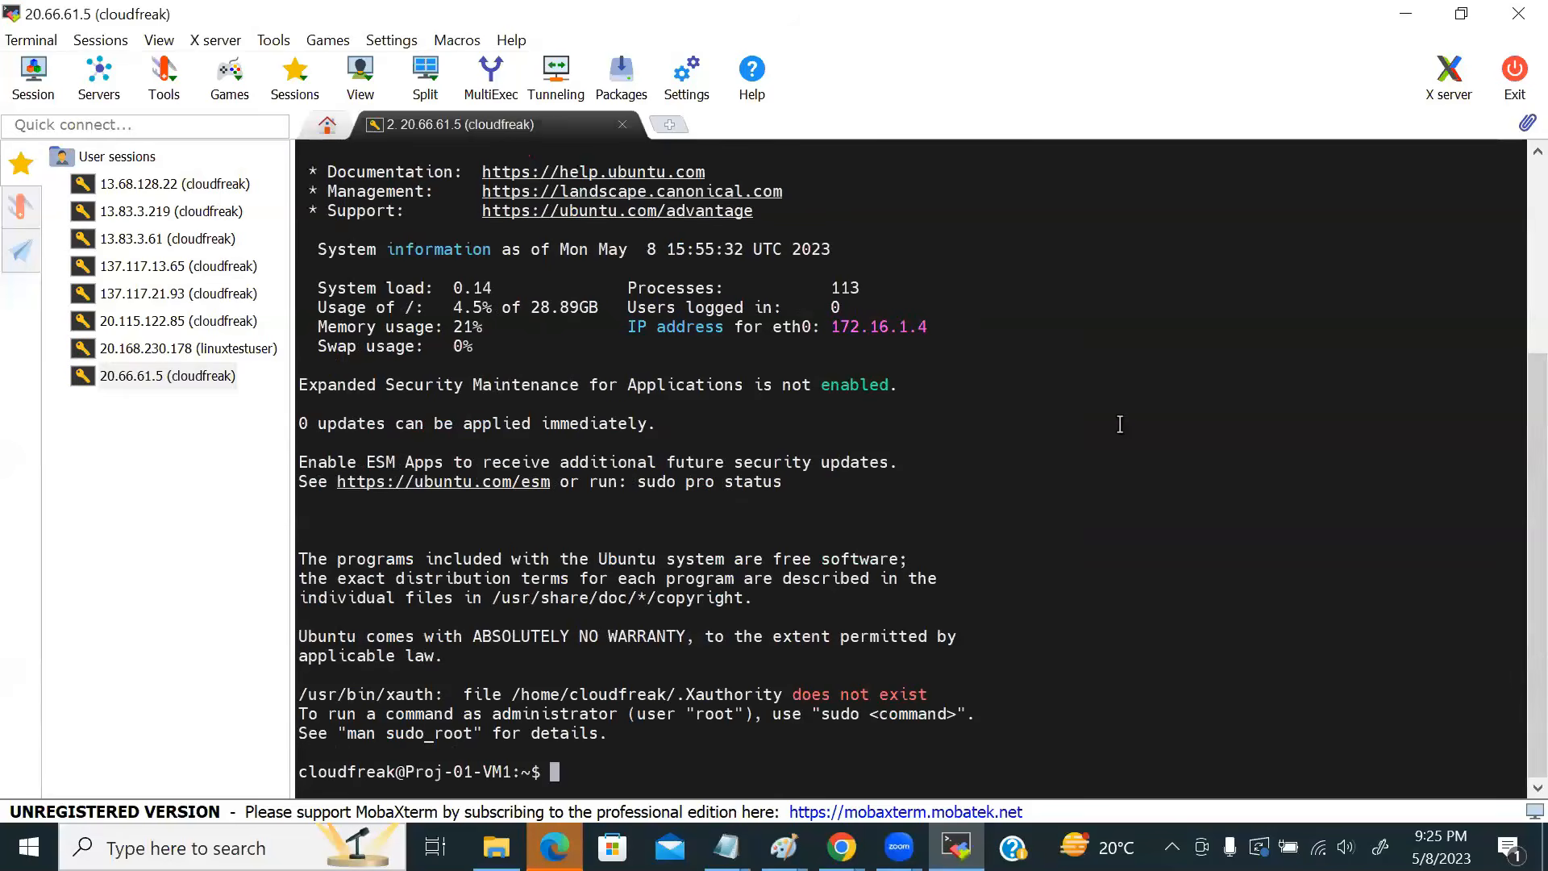
Clear the terminal and run curl google.com, getting a 301 Moved response.
text(clear)
key(Return)
key(Return)
key(Return)
key(Return)
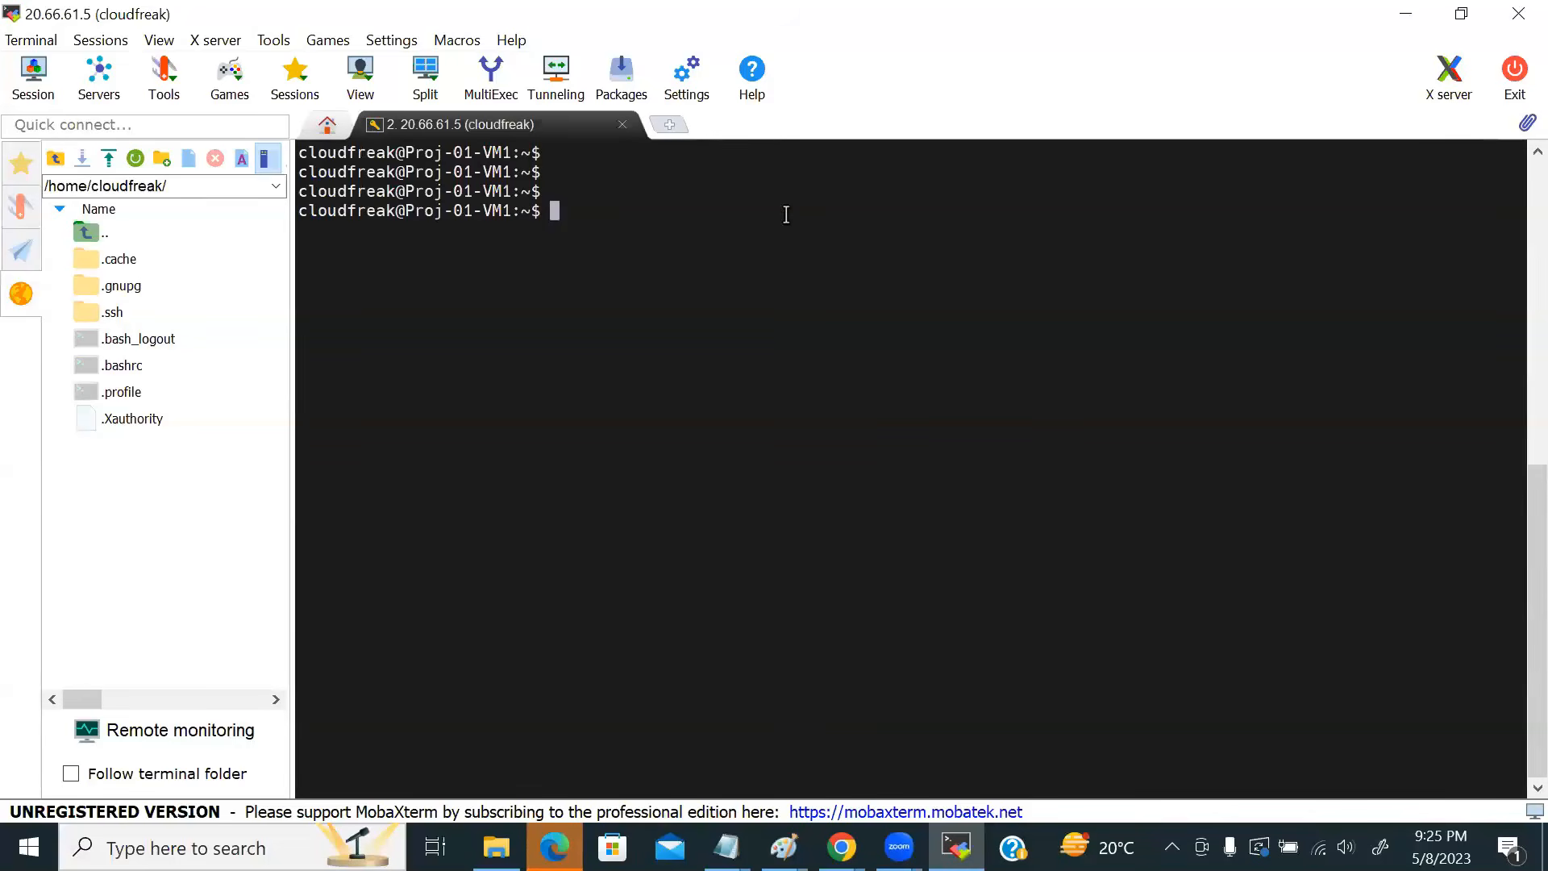
text(curl google.com)
key(Return)
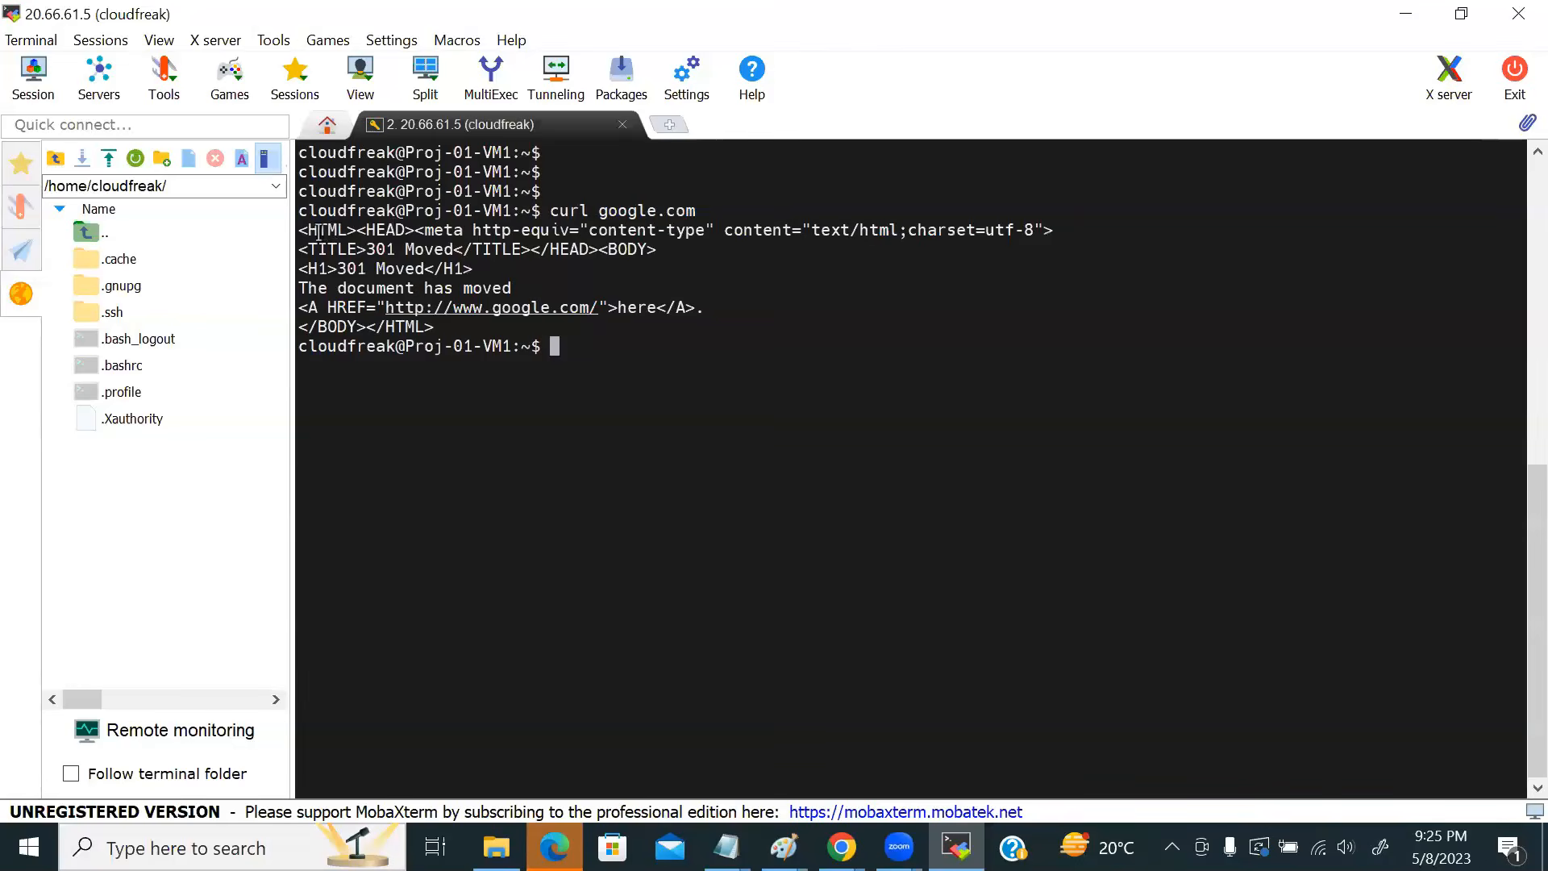
drag(301, 228, 630, 319)
click(519, 266)
drag(307, 226, 650, 321)
click(690, 379)
Try traceroute 8.8.8.8, which is not found, then become root with sudo su -.
text(traceroute 8)
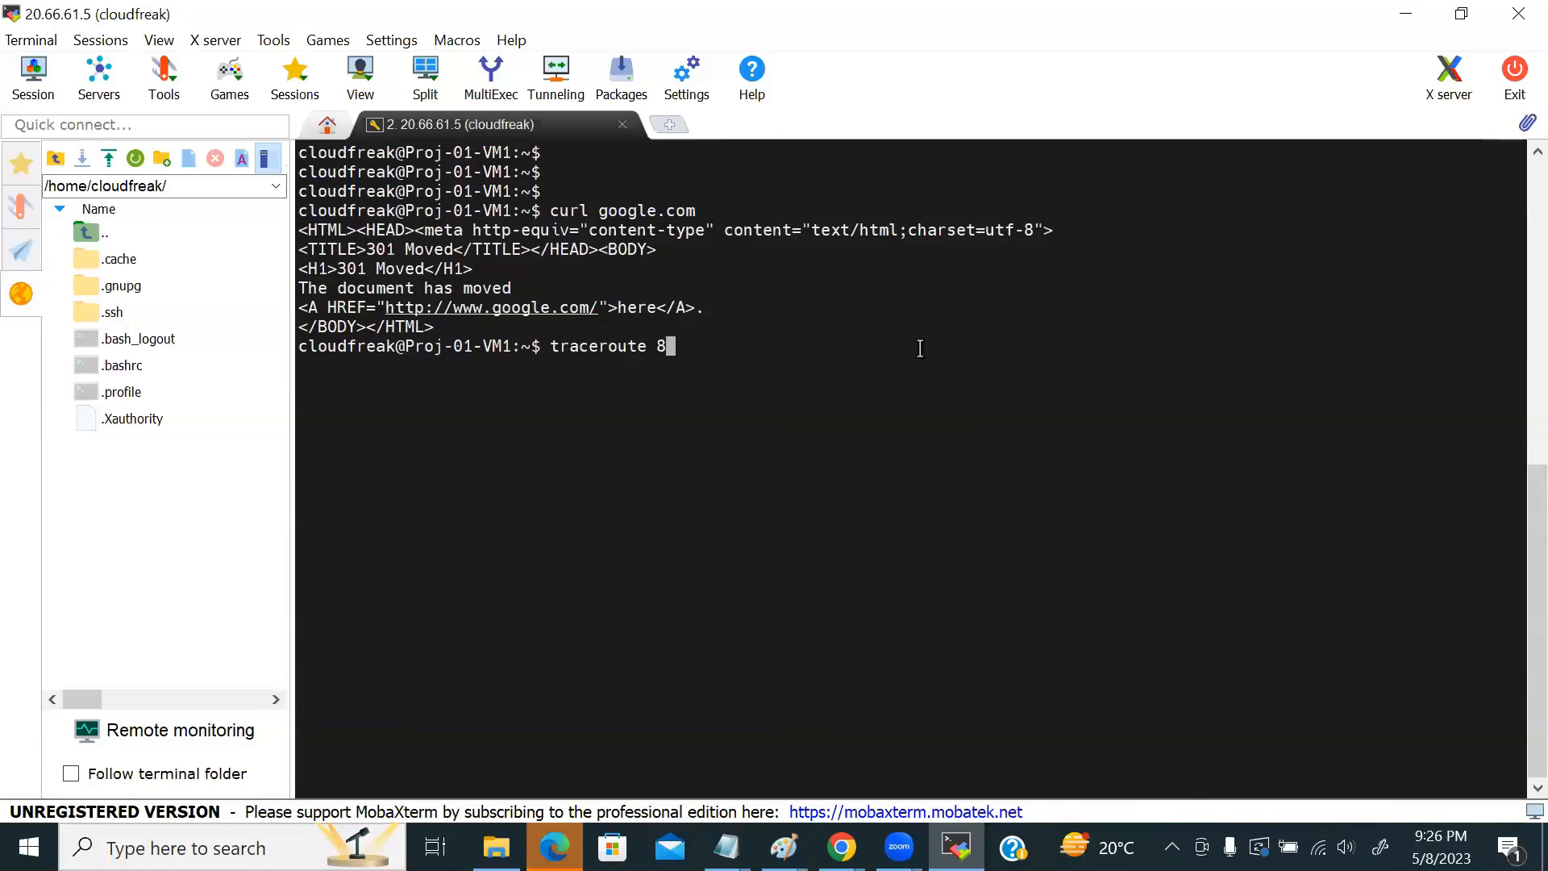
text(.8.8.8)
key(Return)
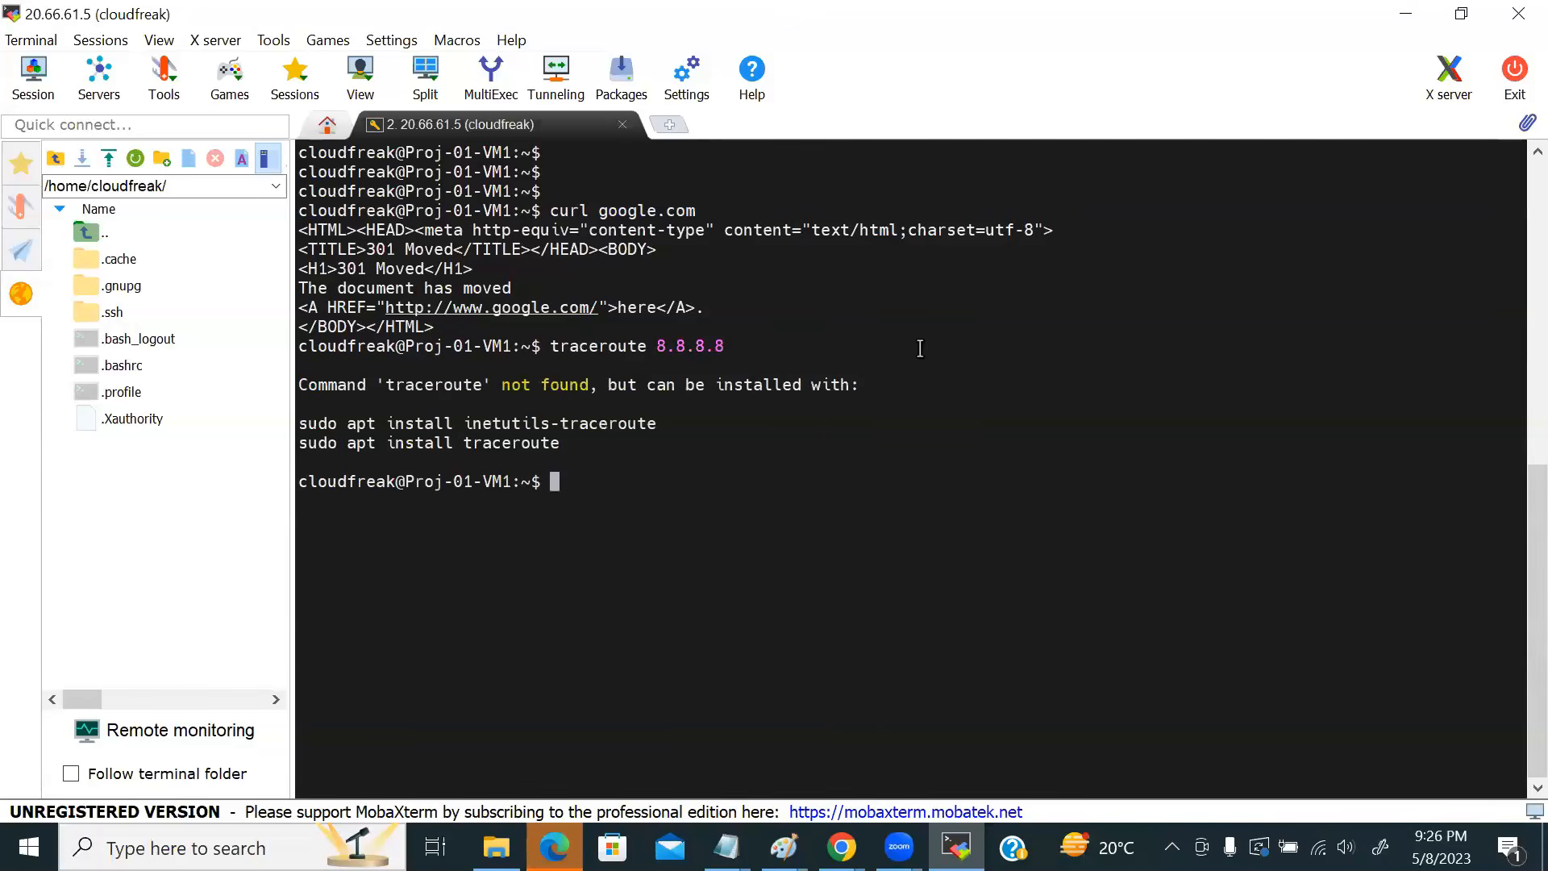
text(sudo su -)
key(Return)
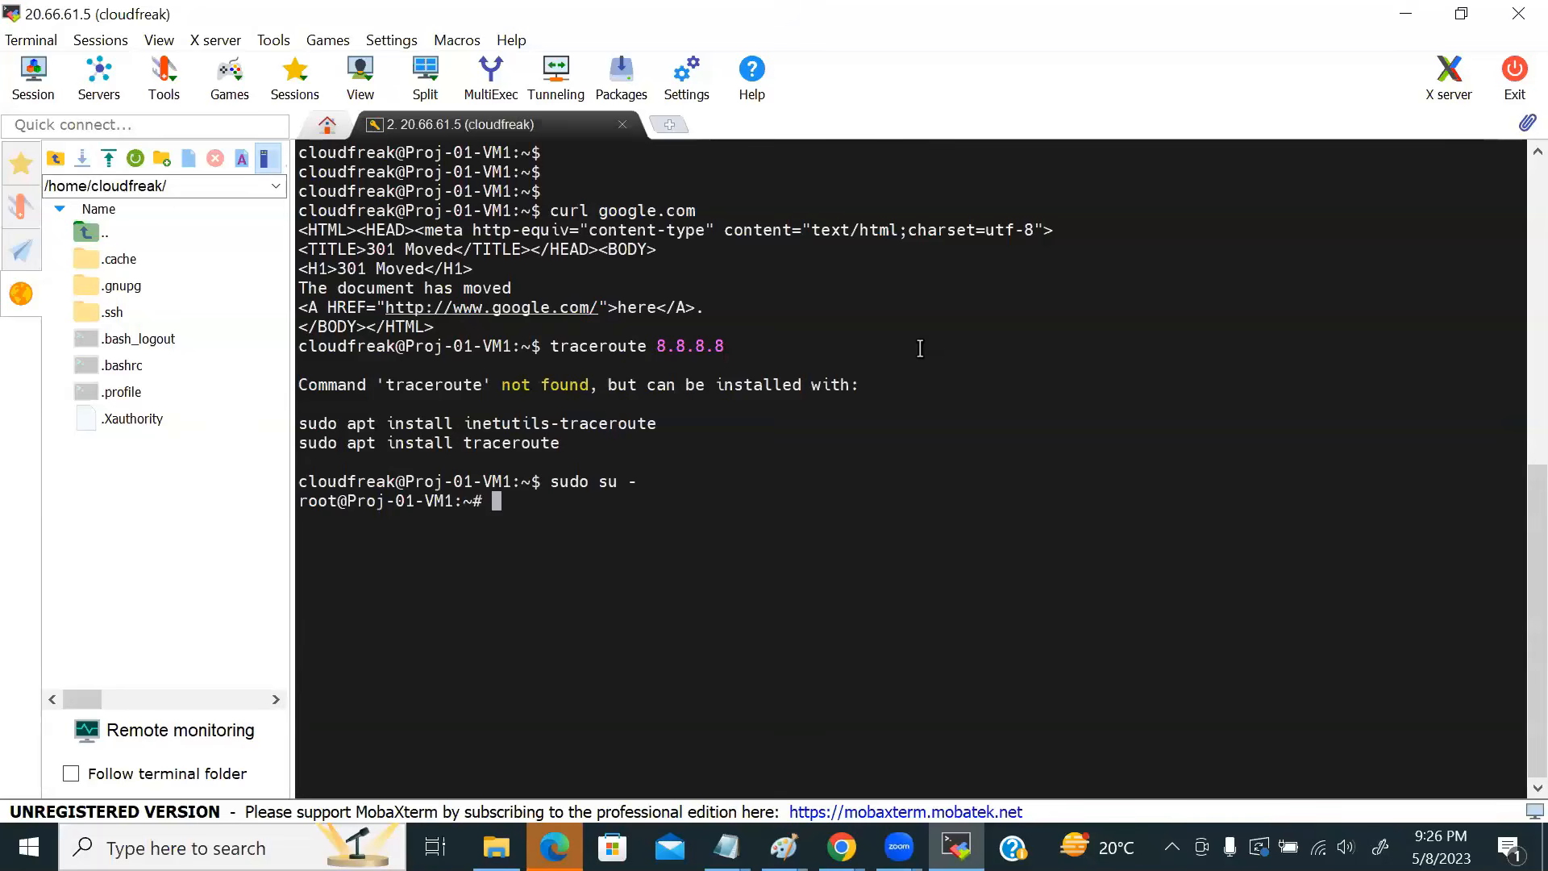
Clear the root terminal and refresh package lists with apt update.
text(clear)
key(Return)
key(Return)
key(Return)
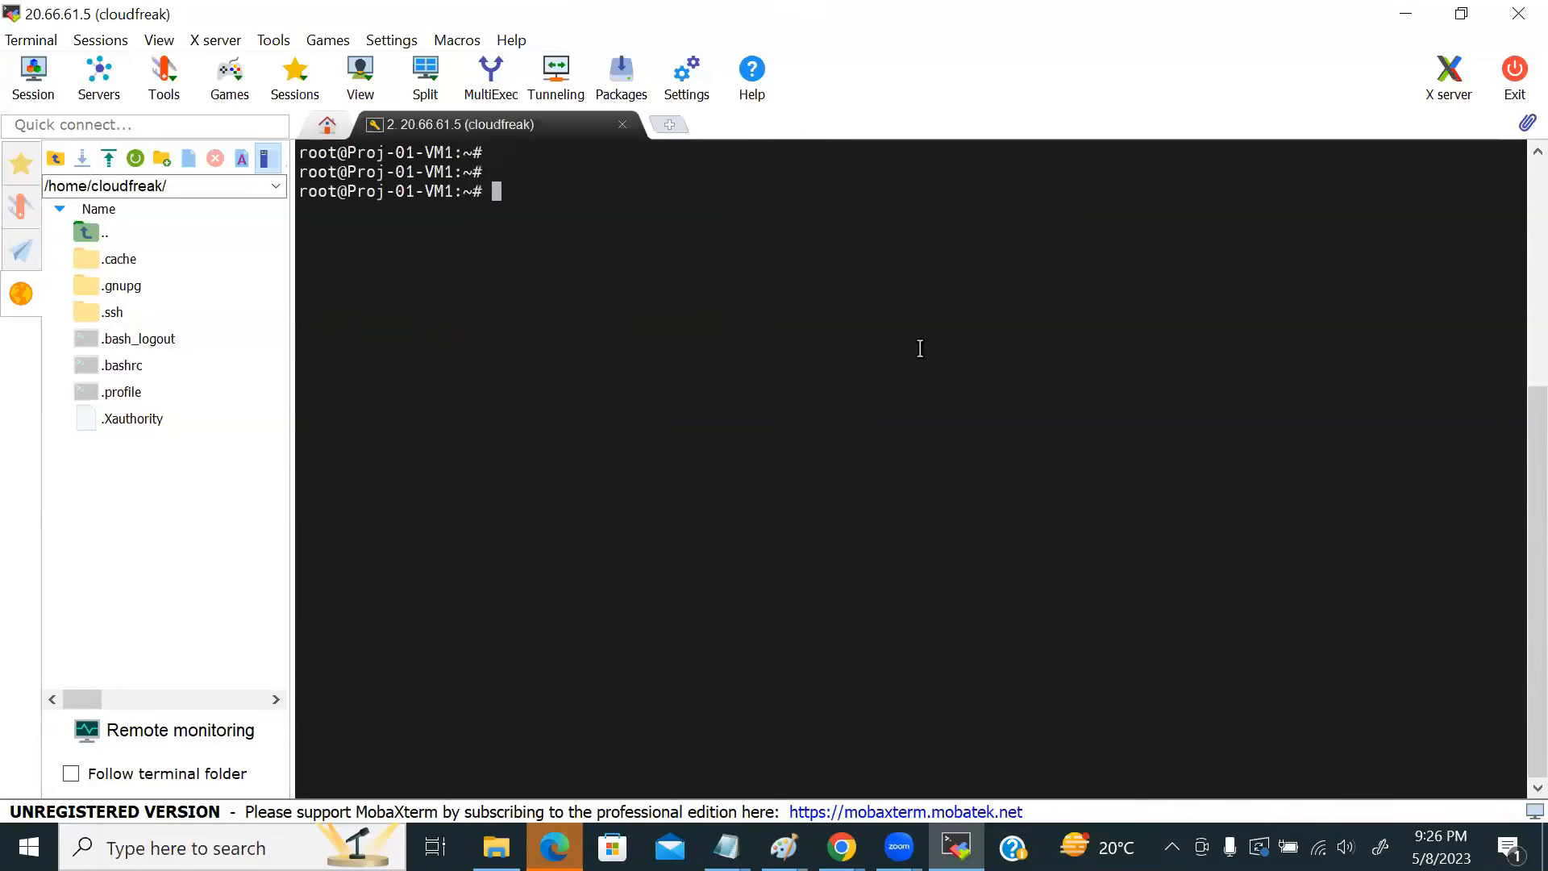
text(apt update)
key(Return)
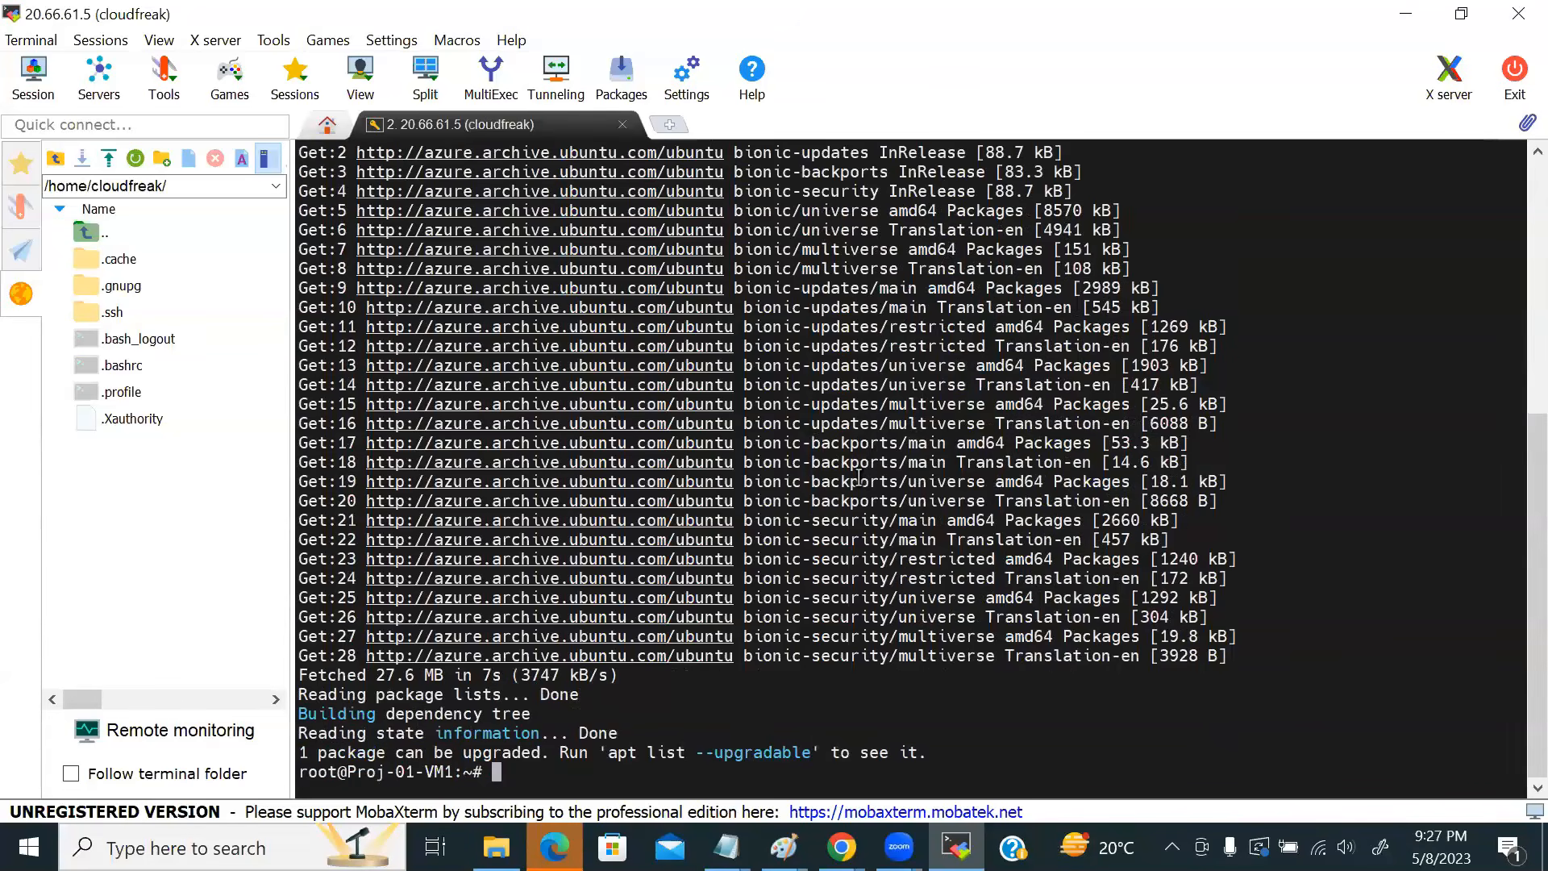
key(Return)
key(Return)
key(Return)
key(Return)
key(Return)
key(Return)
text(clear)
key(Return)
key(Return)
key(Return)
key(Return)
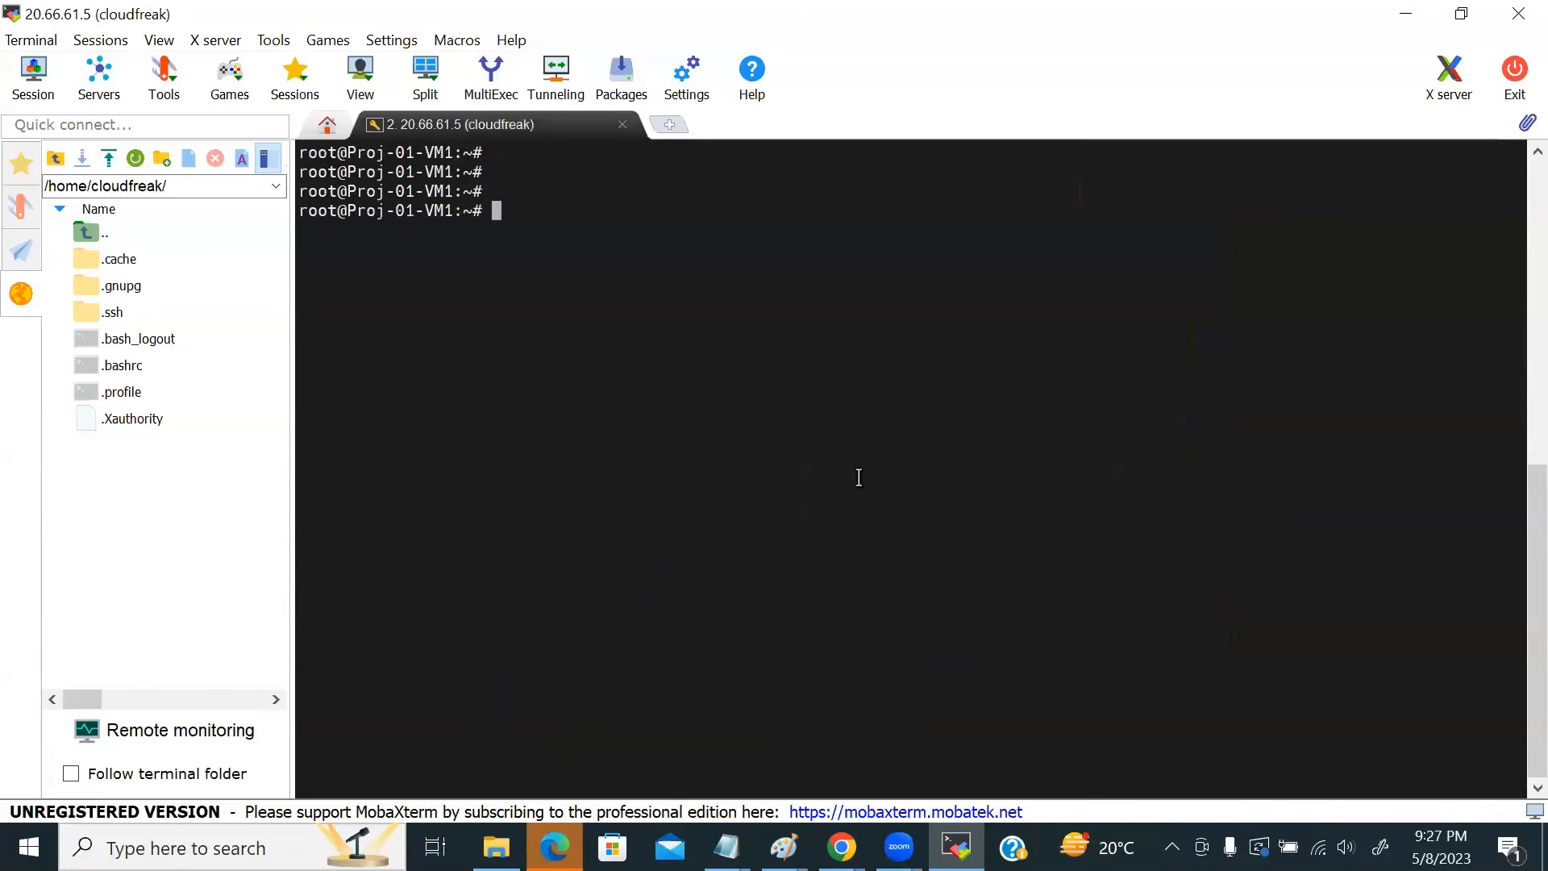
Install traceroute with apt, check its usage output, and clear the screen.
text(apt)
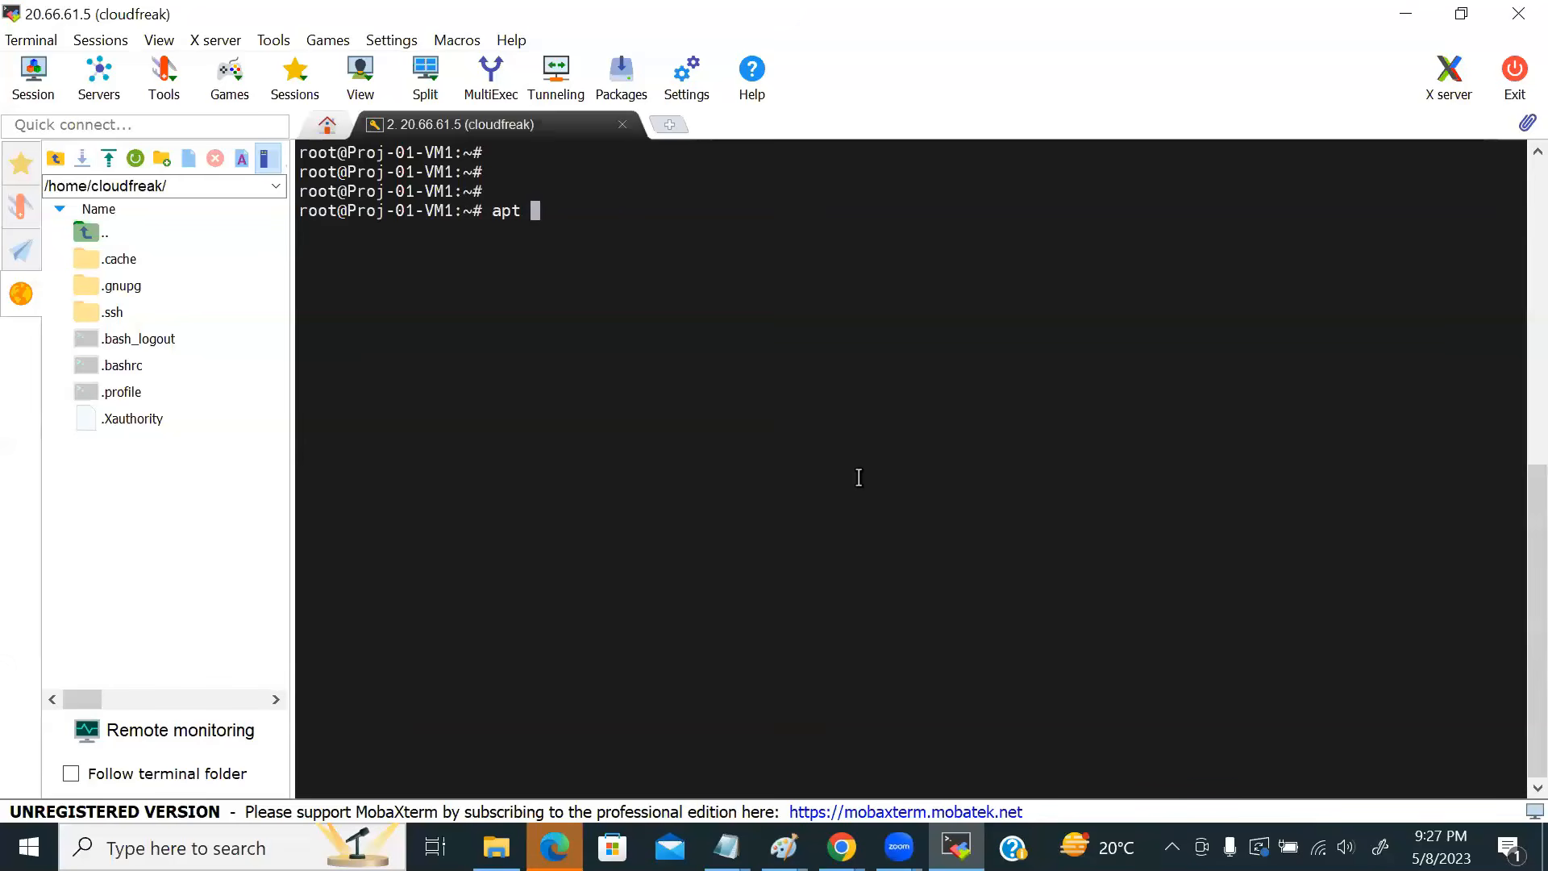
text(install traceroute)
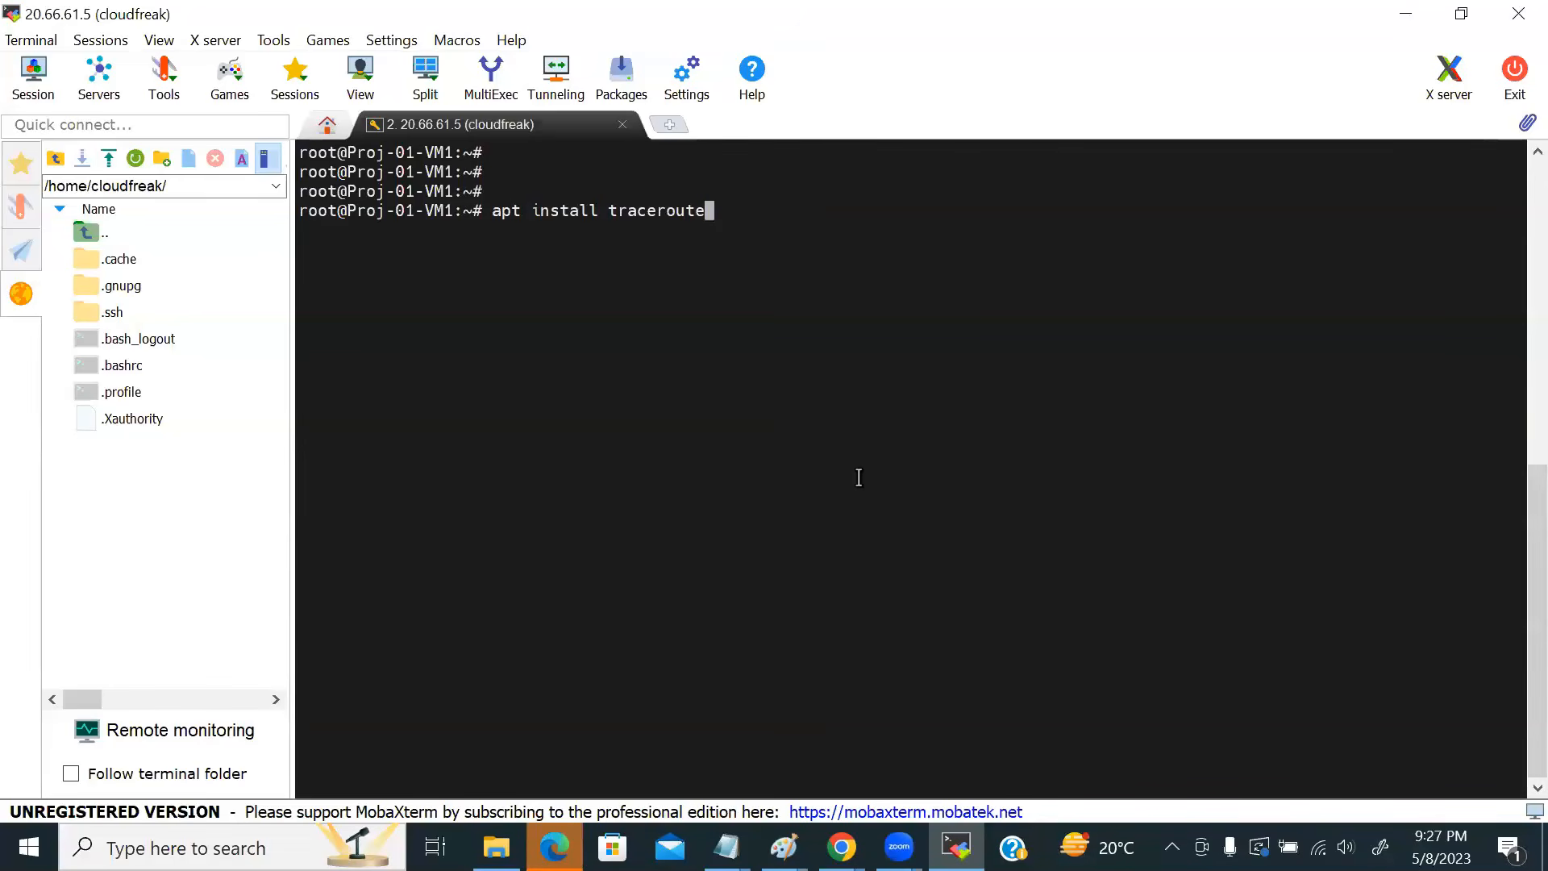
key(Return)
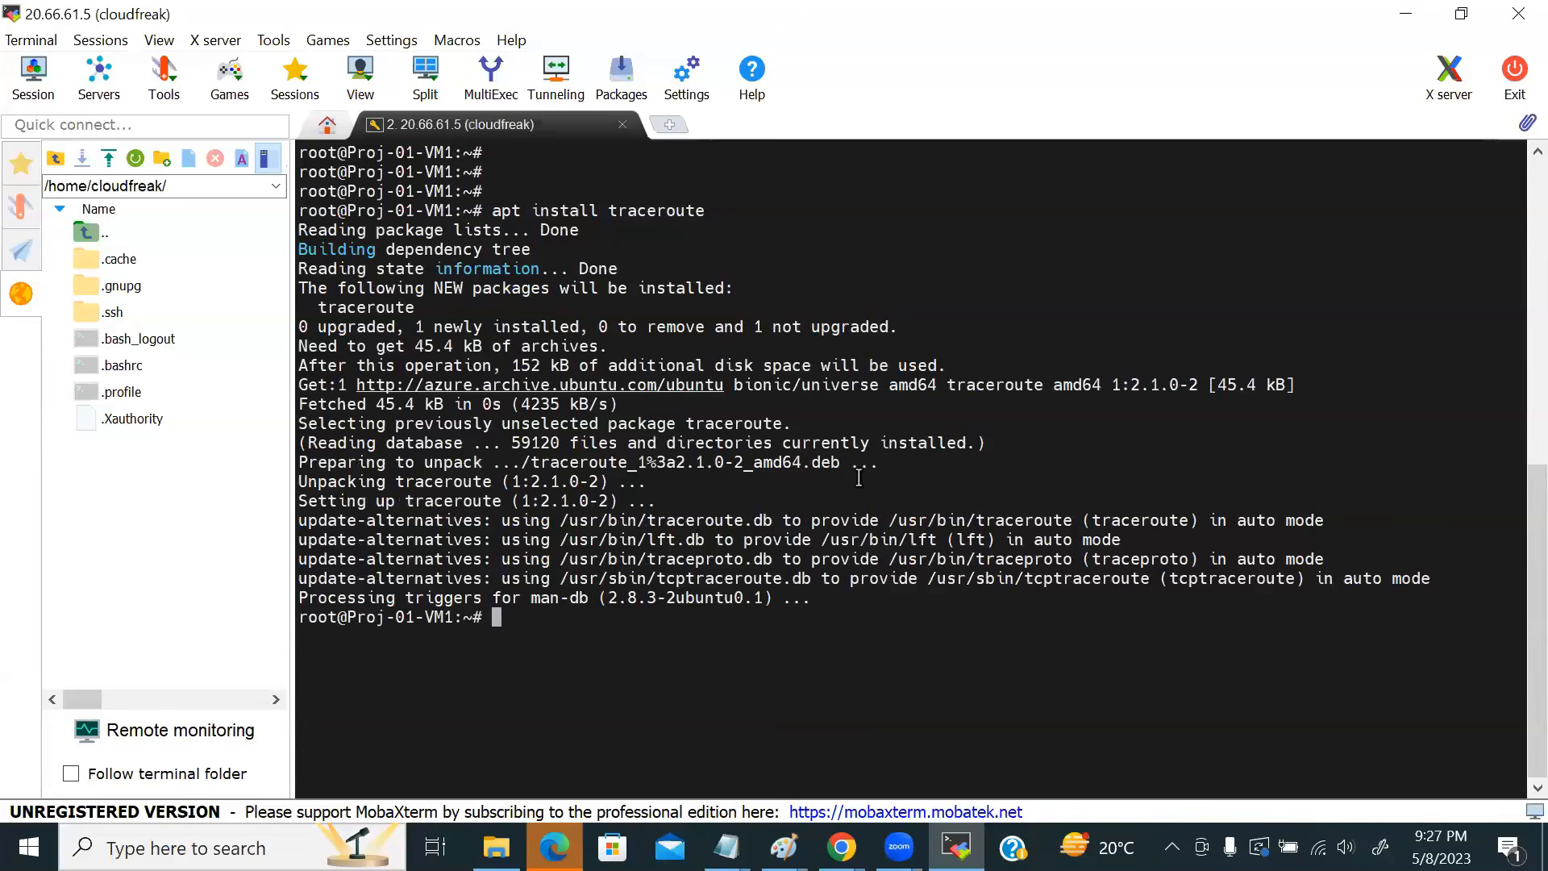
text(traceroute)
key(Return)
text(clear)
key(Return)
key(Return)
key(Return)
key(Return)
key(Return)
key(Up)
key(Up)
key(Up)
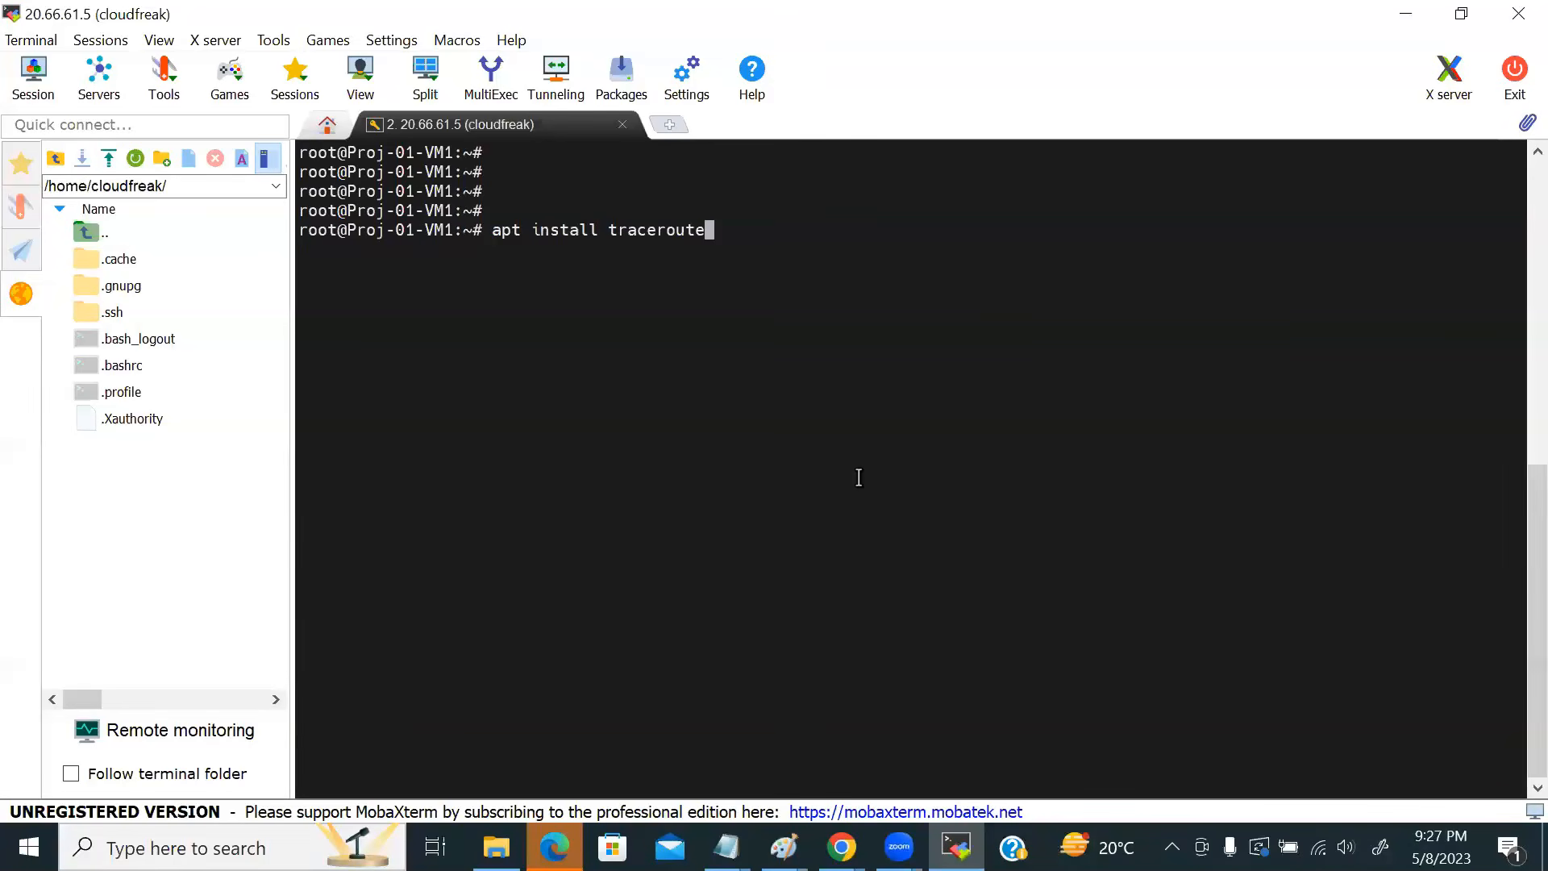
Run traceroute 8.8.8.8 from Proj-01-VM1, with every hop timing out as asterisks.
key(BackSpace)
key(BackSpace)
key(BackSpace)
key(BackSpace)
key(BackSpace)
key(BackSpace)
key(BackSpace)
key(BackSpace)
key(BackSpace)
key(BackSpace)
key(BackSpace)
key(BackSpace)
key(BackSpace)
key(BackSpace)
key(BackSpace)
key(BackSpace)
key(BackSpace)
key(BackSpace)
key(BackSpace)
key(BackSpace)
text(tracerou)
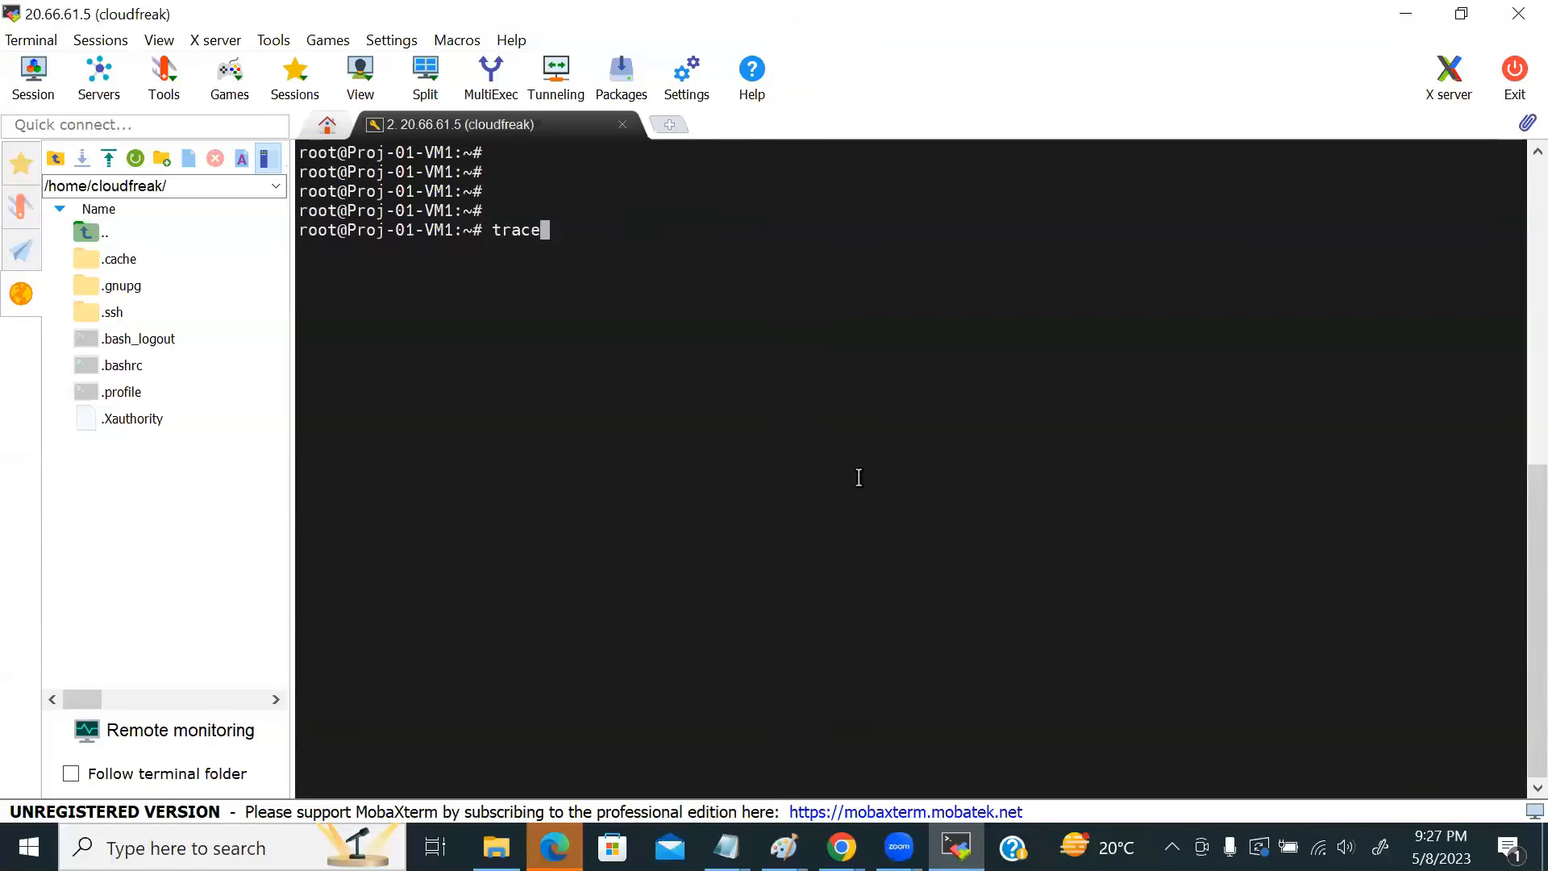
key(BackSpace)
key(BackSpace)
key(BackSpace)
text(route 8.8.8.8)
key(Return)
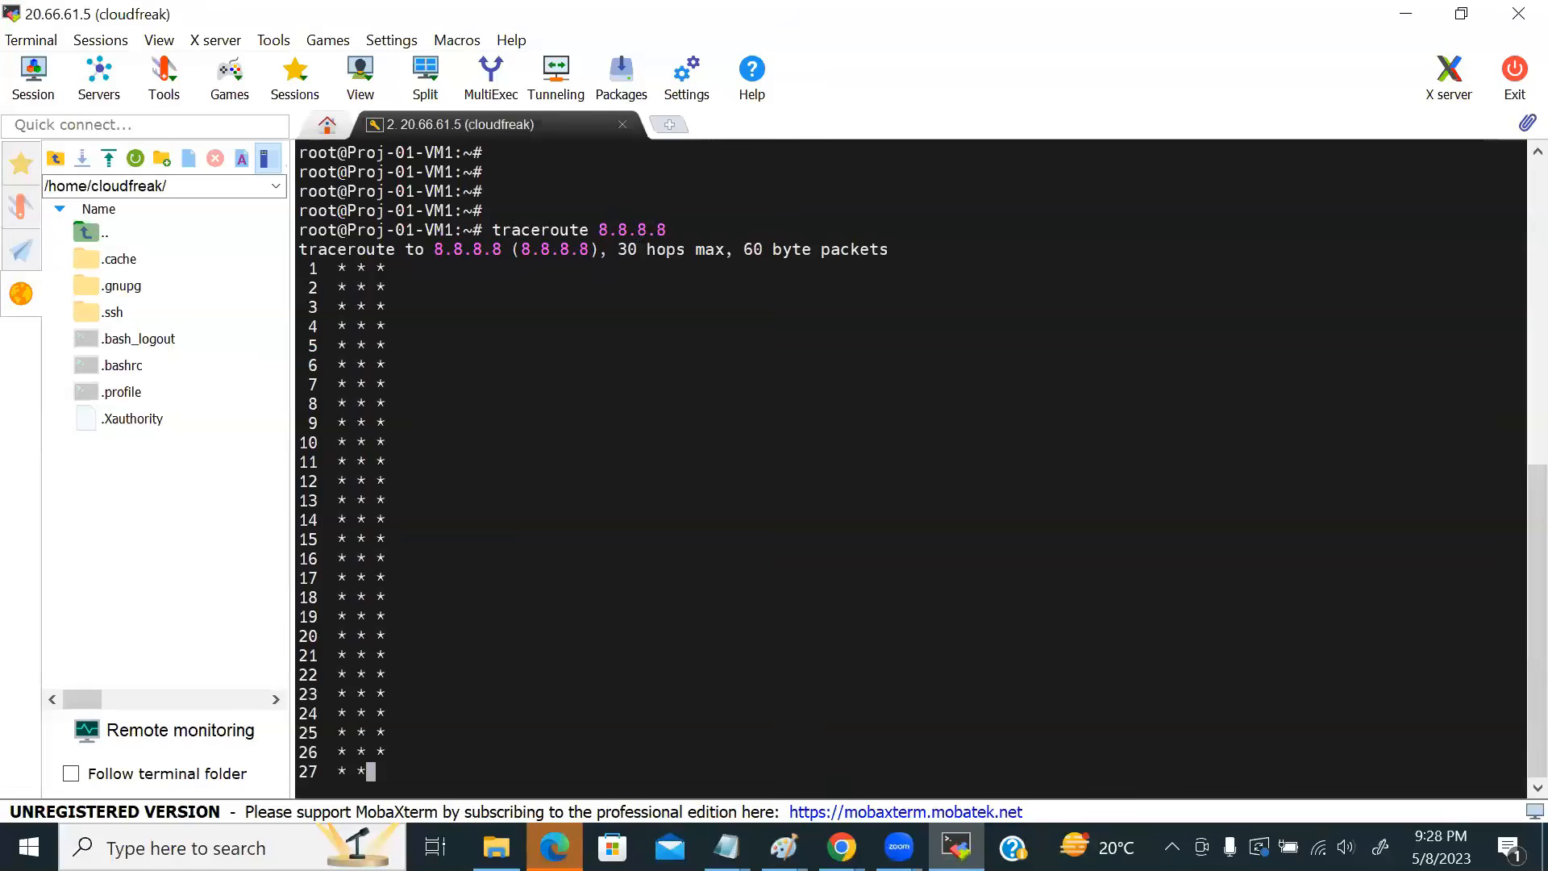
click(783, 847)
Draw a dark-red line from the Proj-01 VM to google.com on the Paint diagram.
click(976, 773)
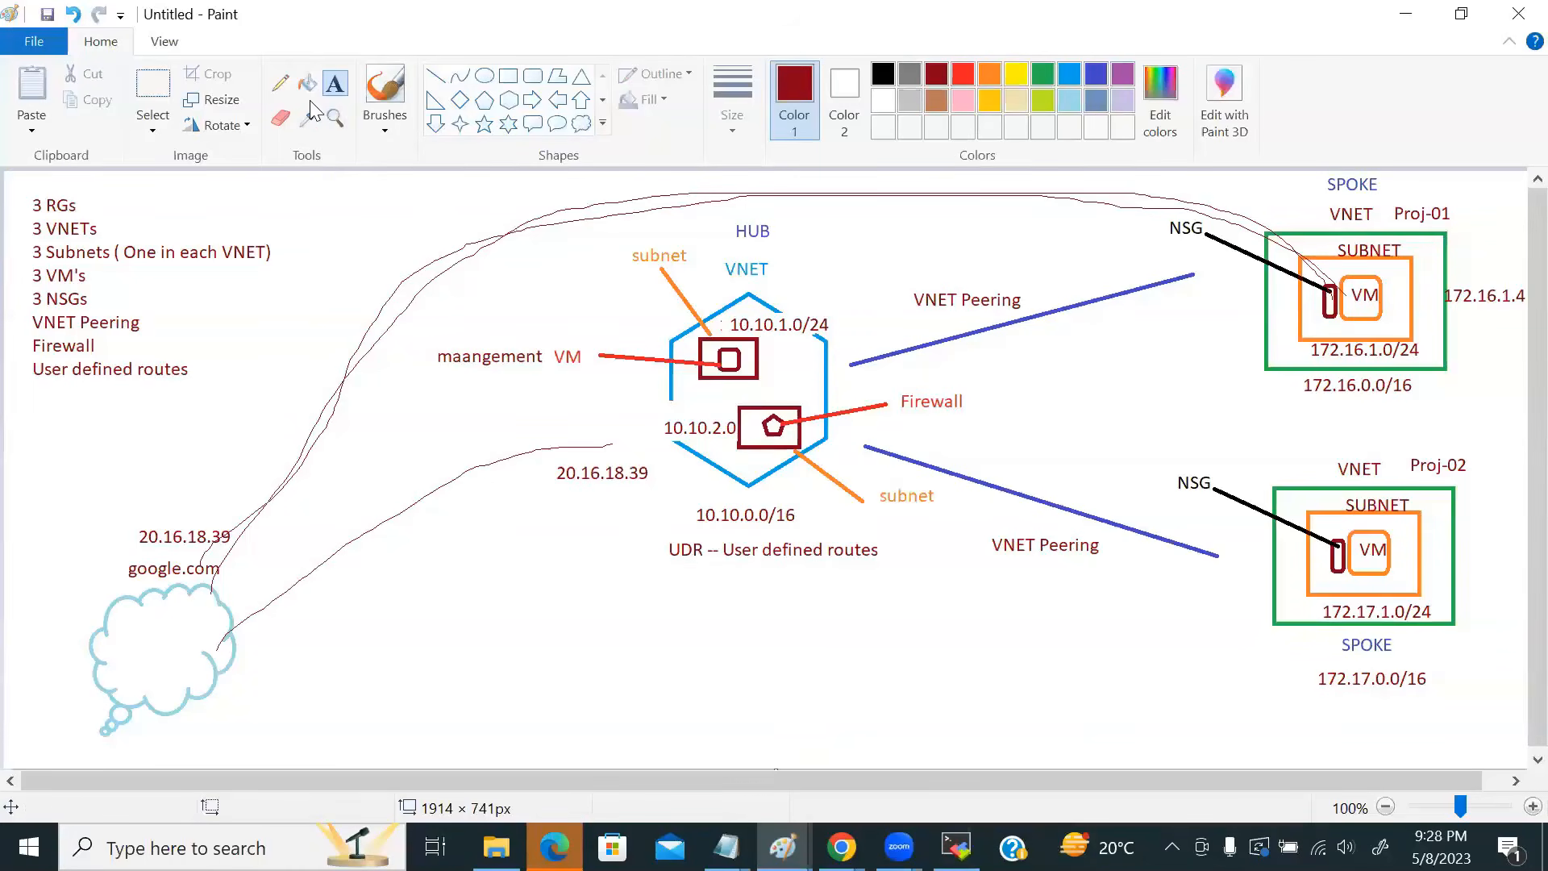
mouse_move(1329, 292)
mouse_down()
mouse_move(1076, 165)
mouse_move(451, 328)
mouse_move(198, 566)
mouse_up()
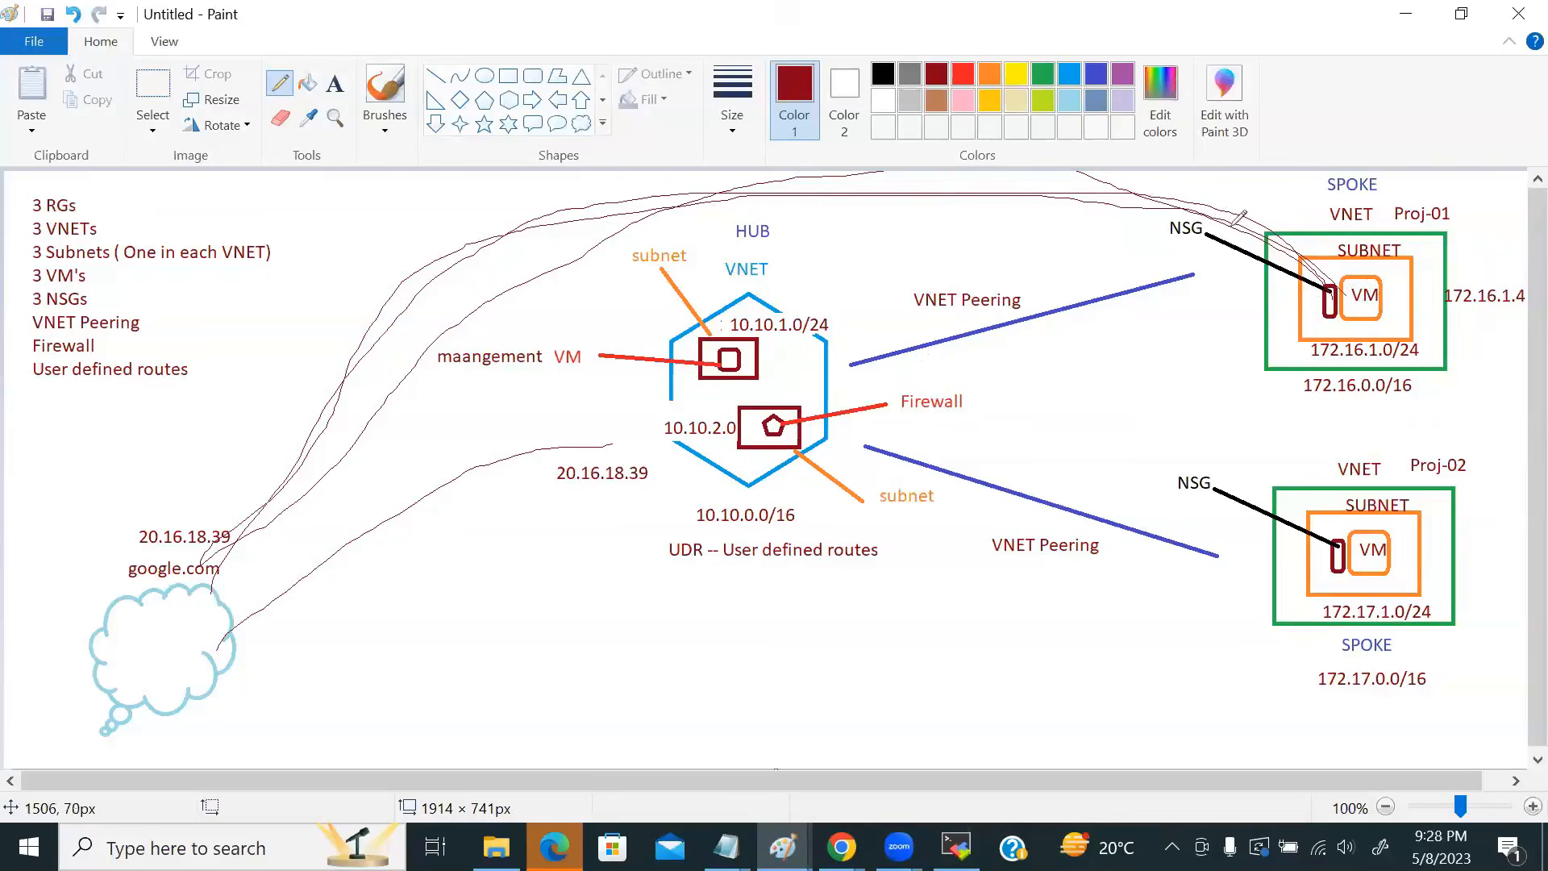
click(1408, 19)
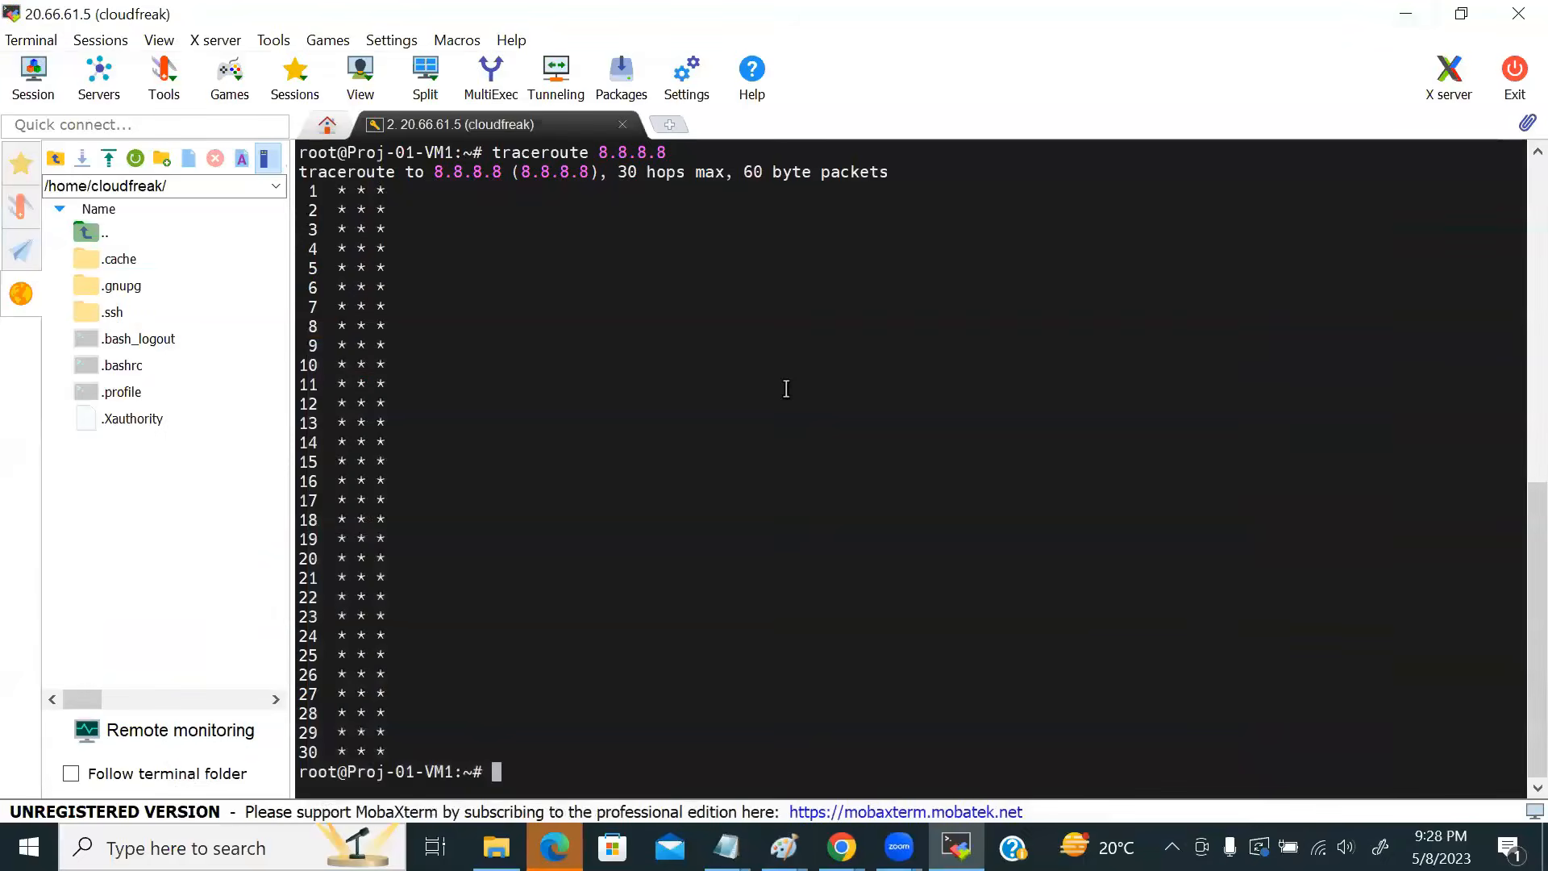
text(:)
text(q)
key(Return)
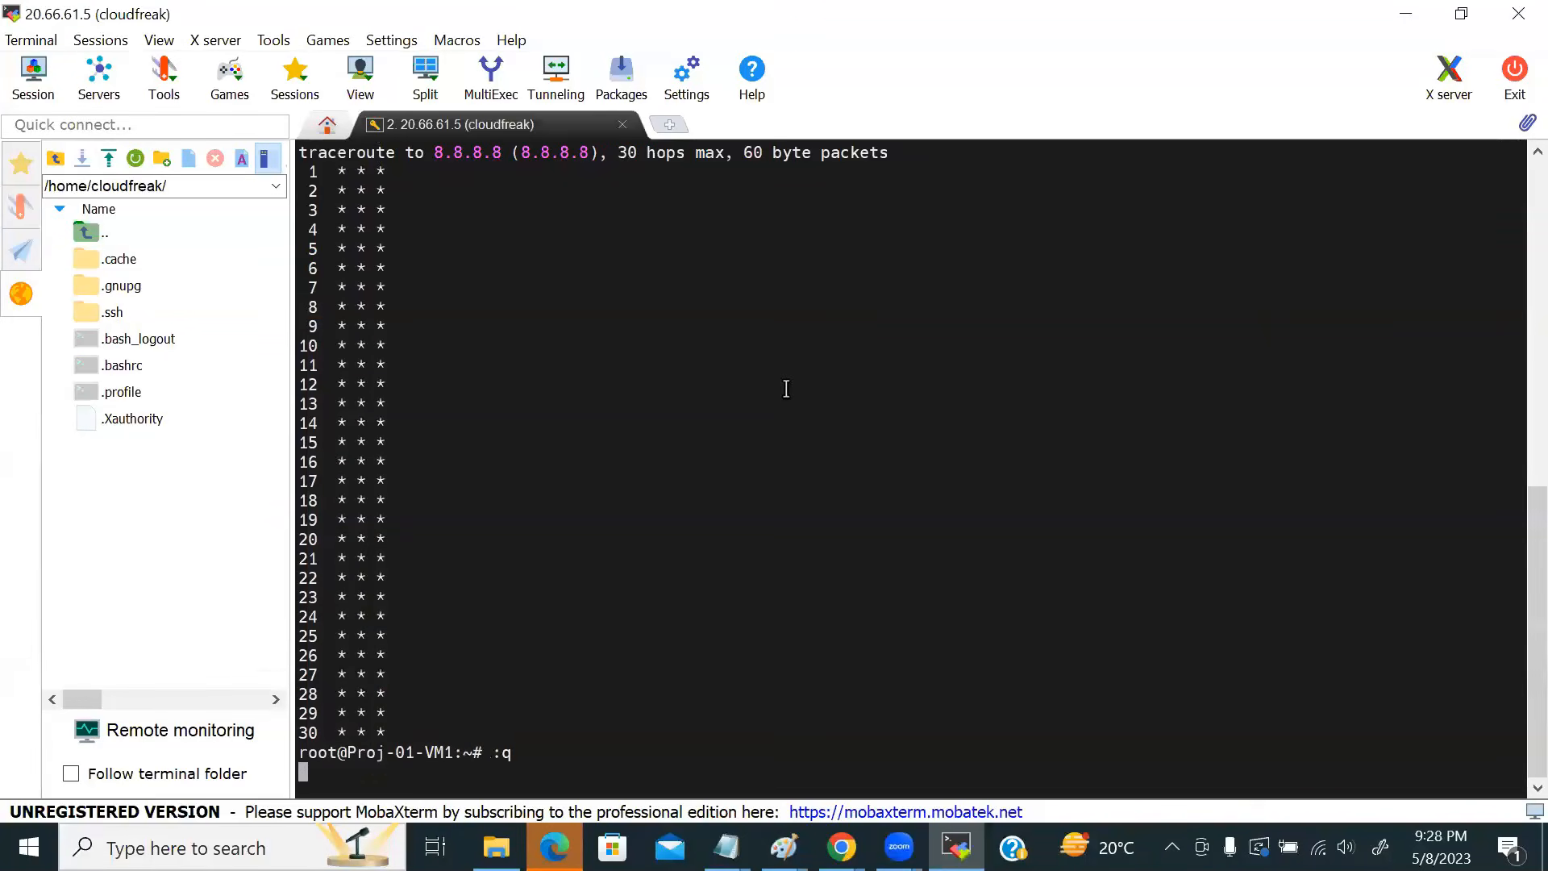
key(ctrl+c)
Clear the terminal and curl google.com and gmail.com, both returning 301 Moved pages.
text(clear)
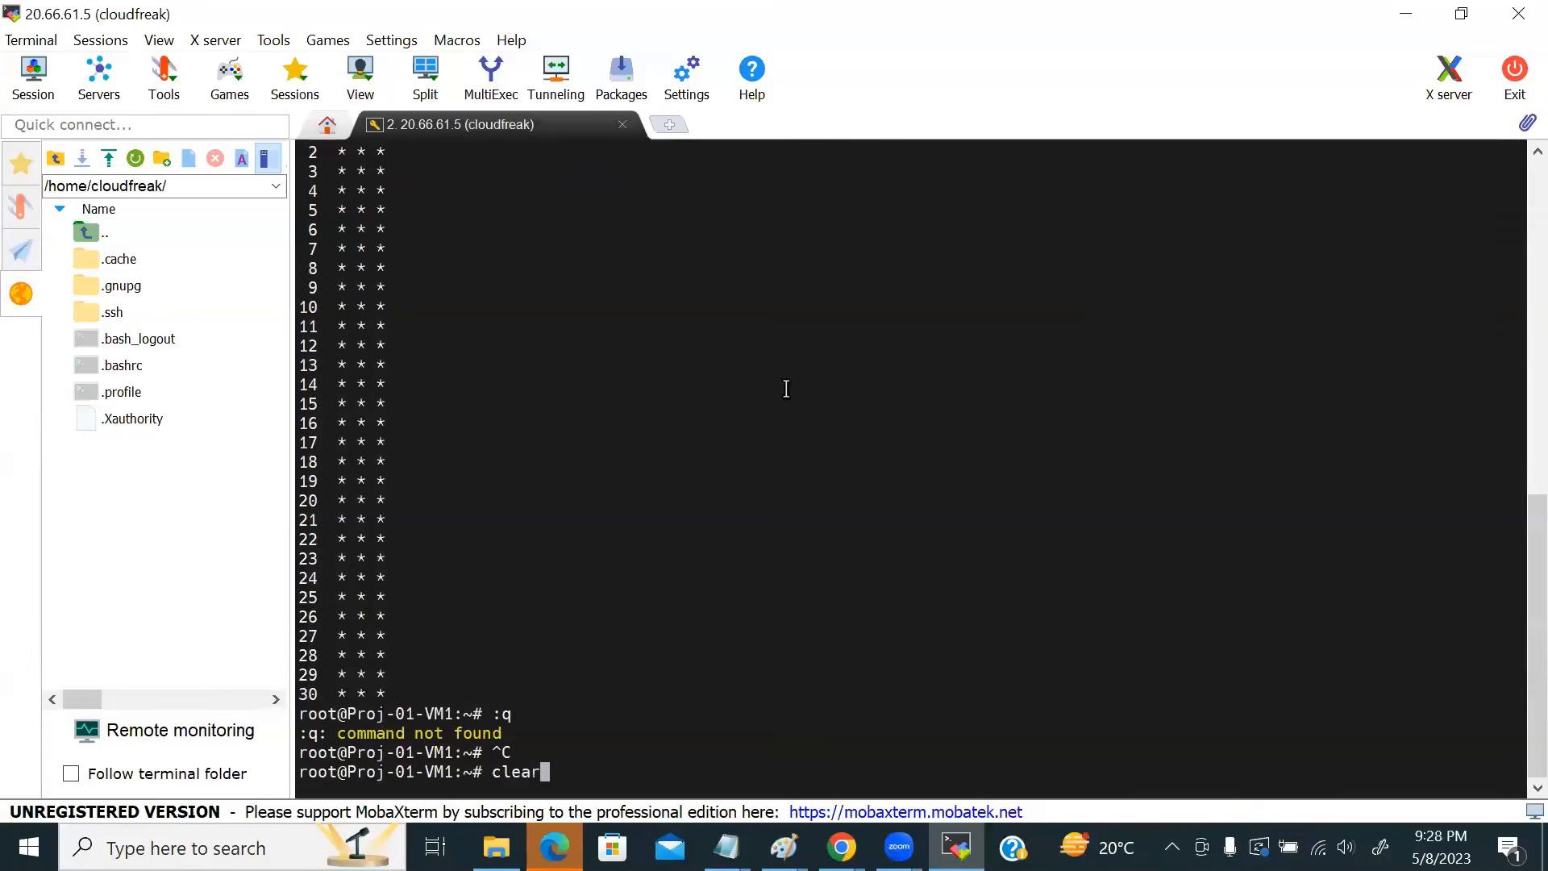
key(Return)
key(Return)
key(Return)
key(Return)
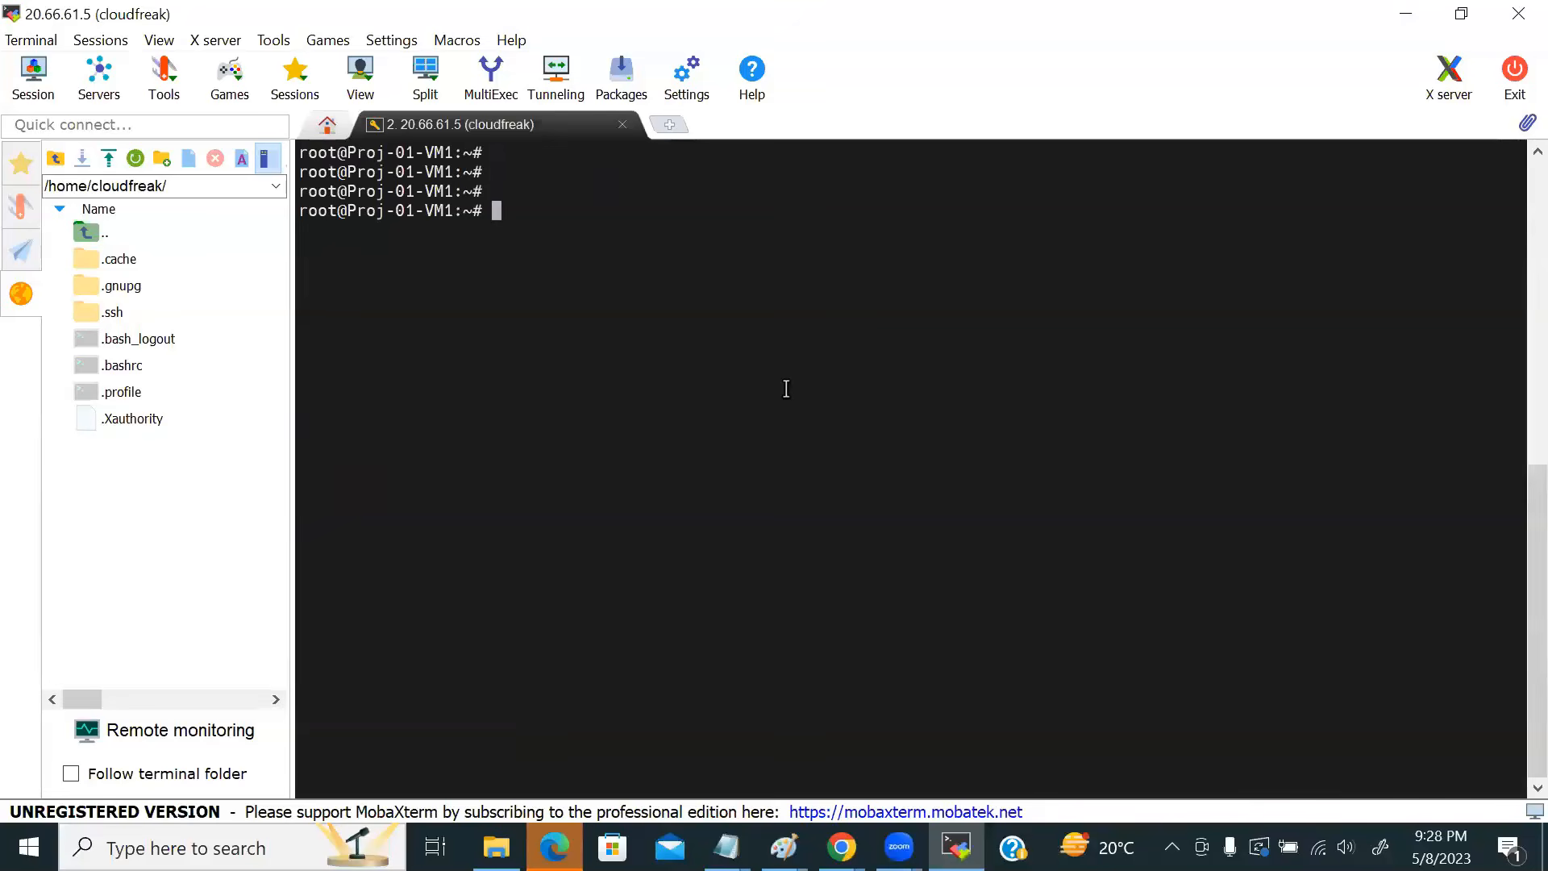
text(curl google.co)
text(m)
key(Return)
text(curl gmail.com)
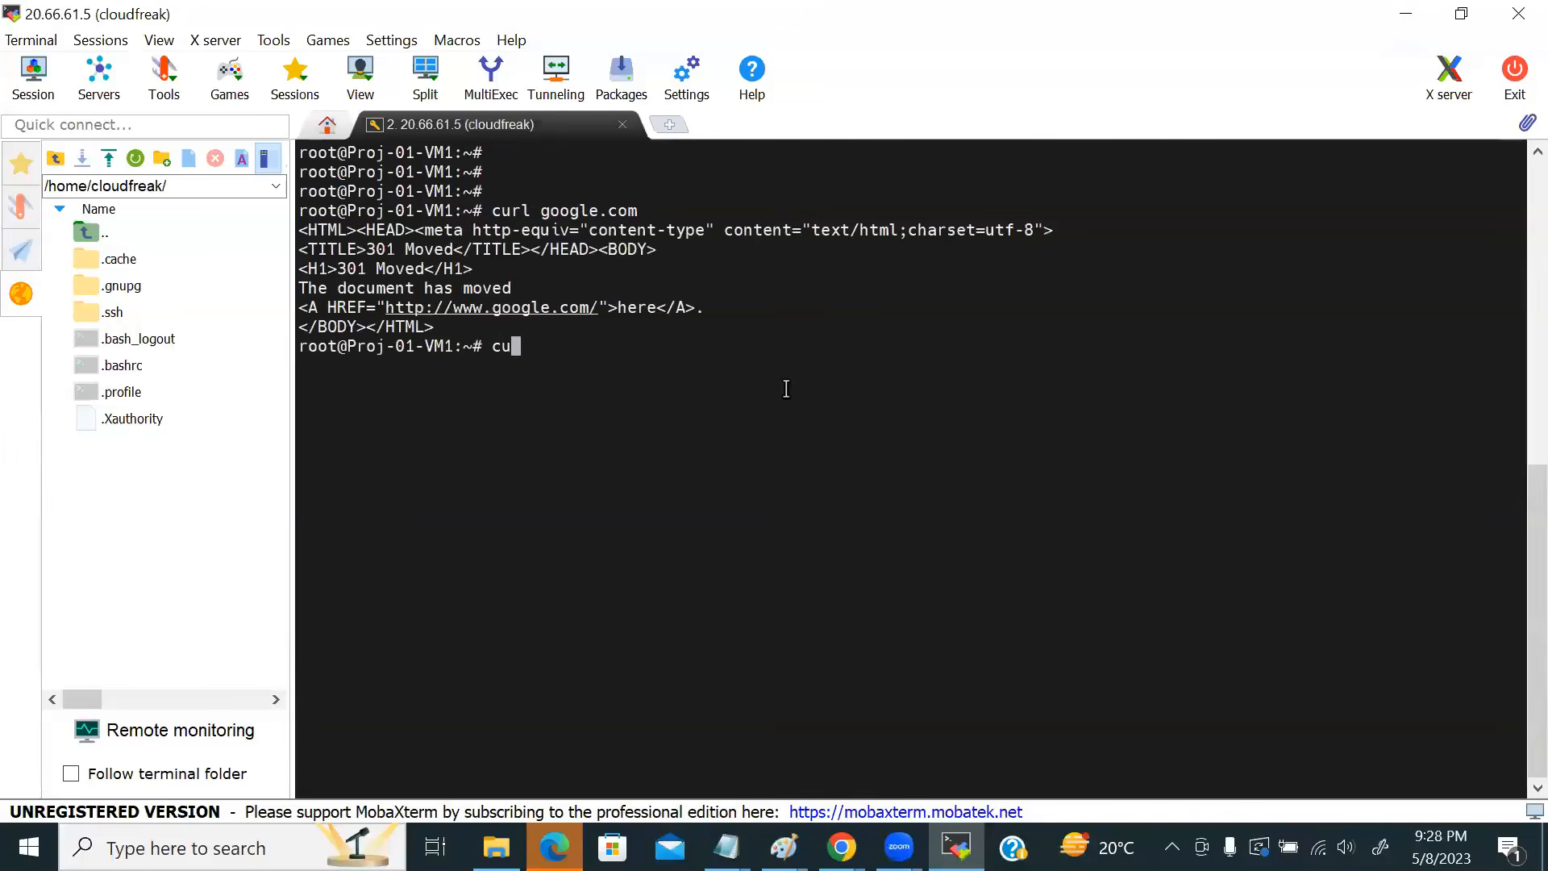
key(Return)
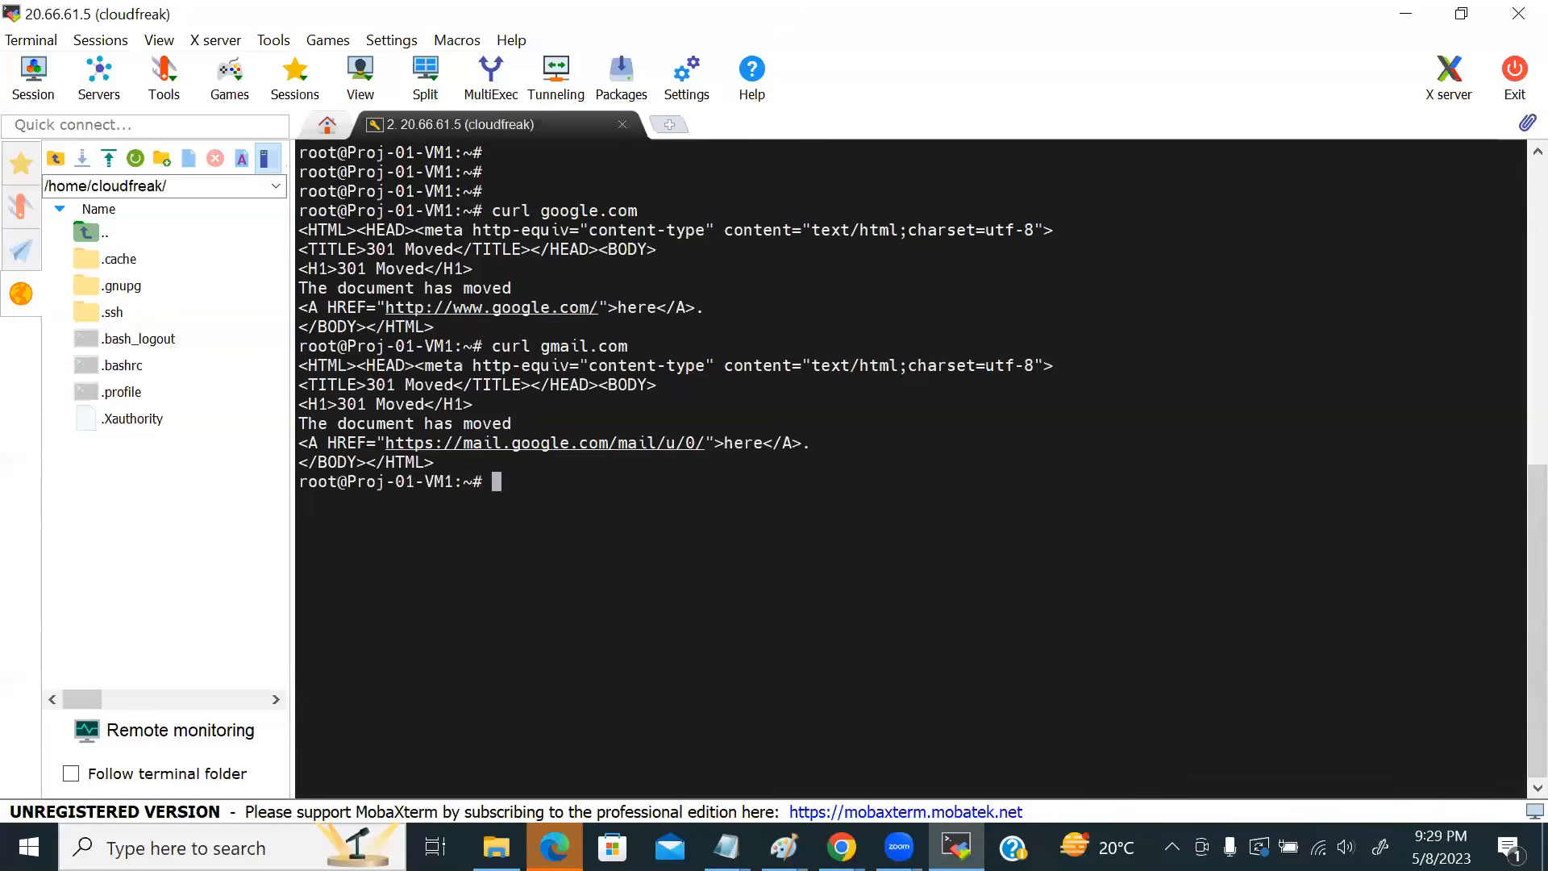
click(841, 847)
Check the top of the Azure-Firewall script on GitHub.
click(805, 751)
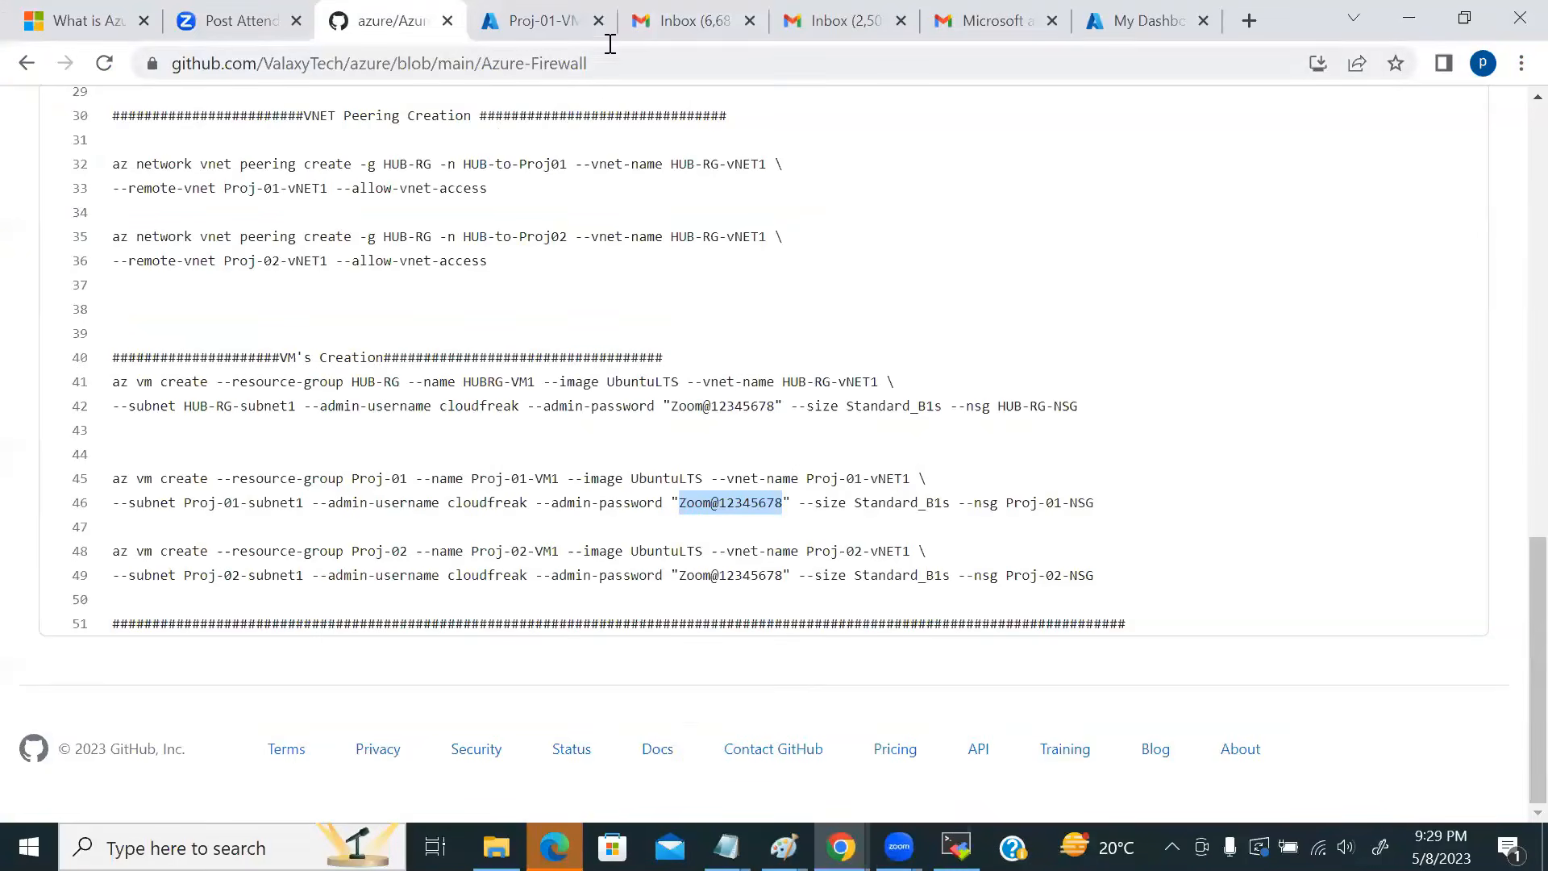
scroll(558, 103, up, 5)
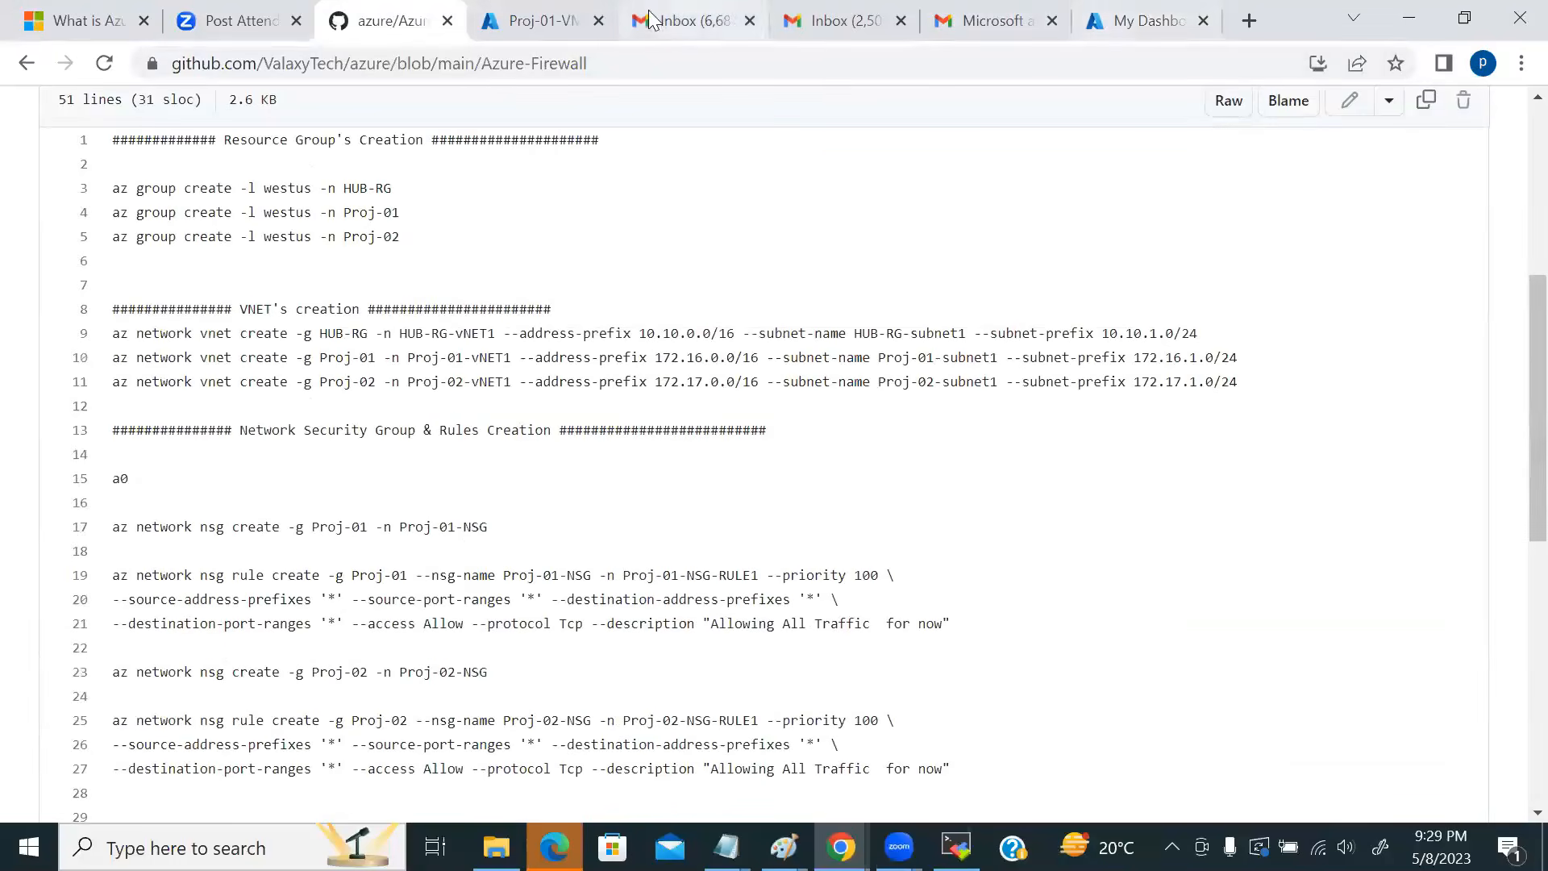
click(536, 20)
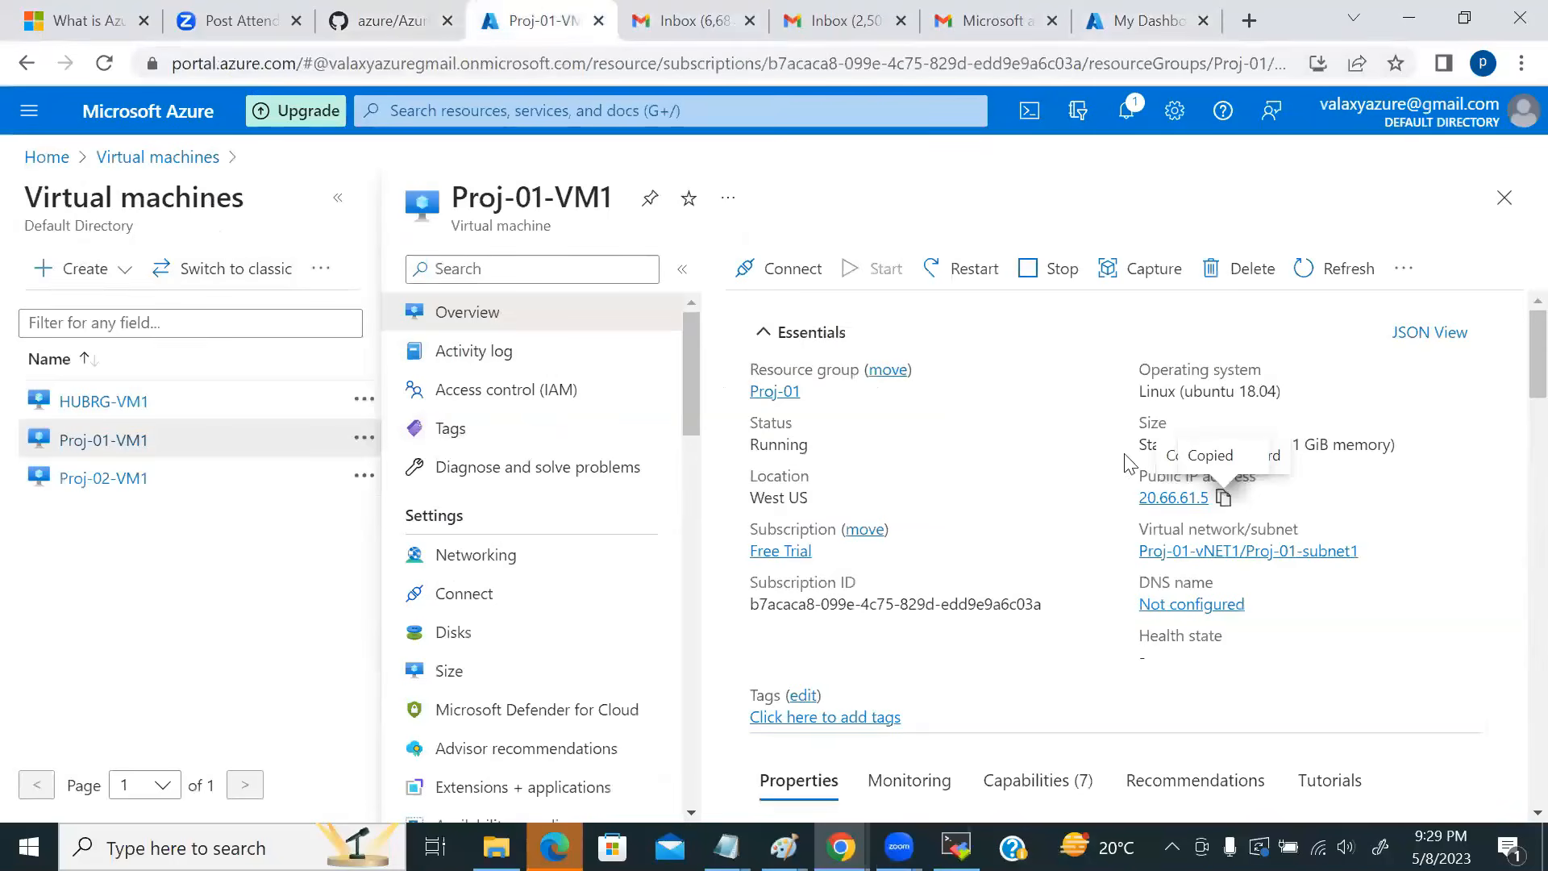
Review the Create Peering line in the Notepad lab steps, then return to the Azure Home page.
click(726, 847)
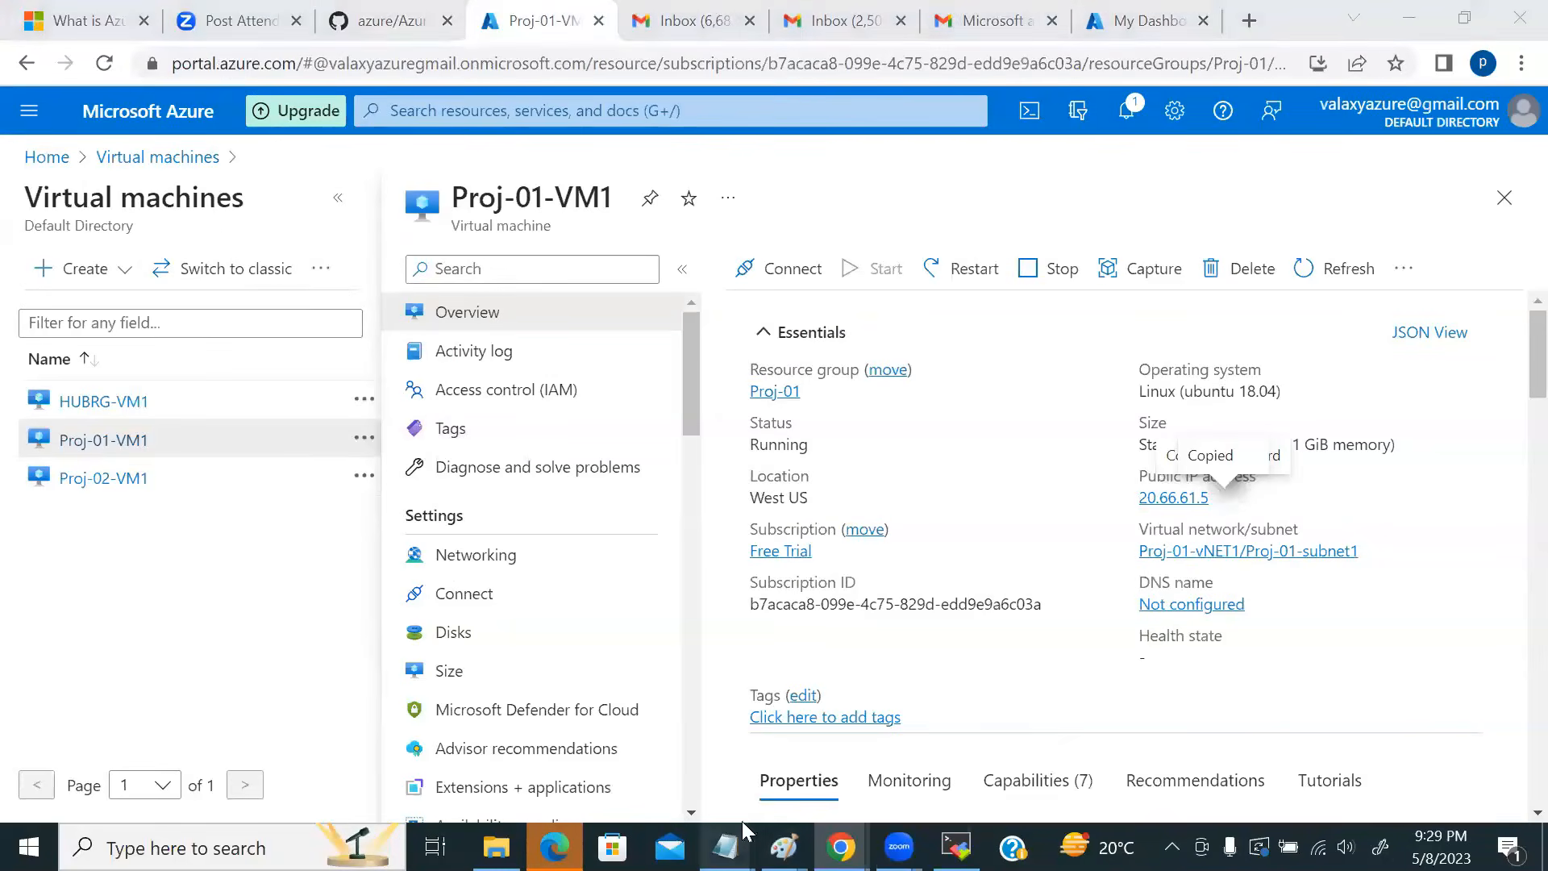
click(925, 749)
drag(261, 228, 8, 230)
click(338, 267)
click(1405, 15)
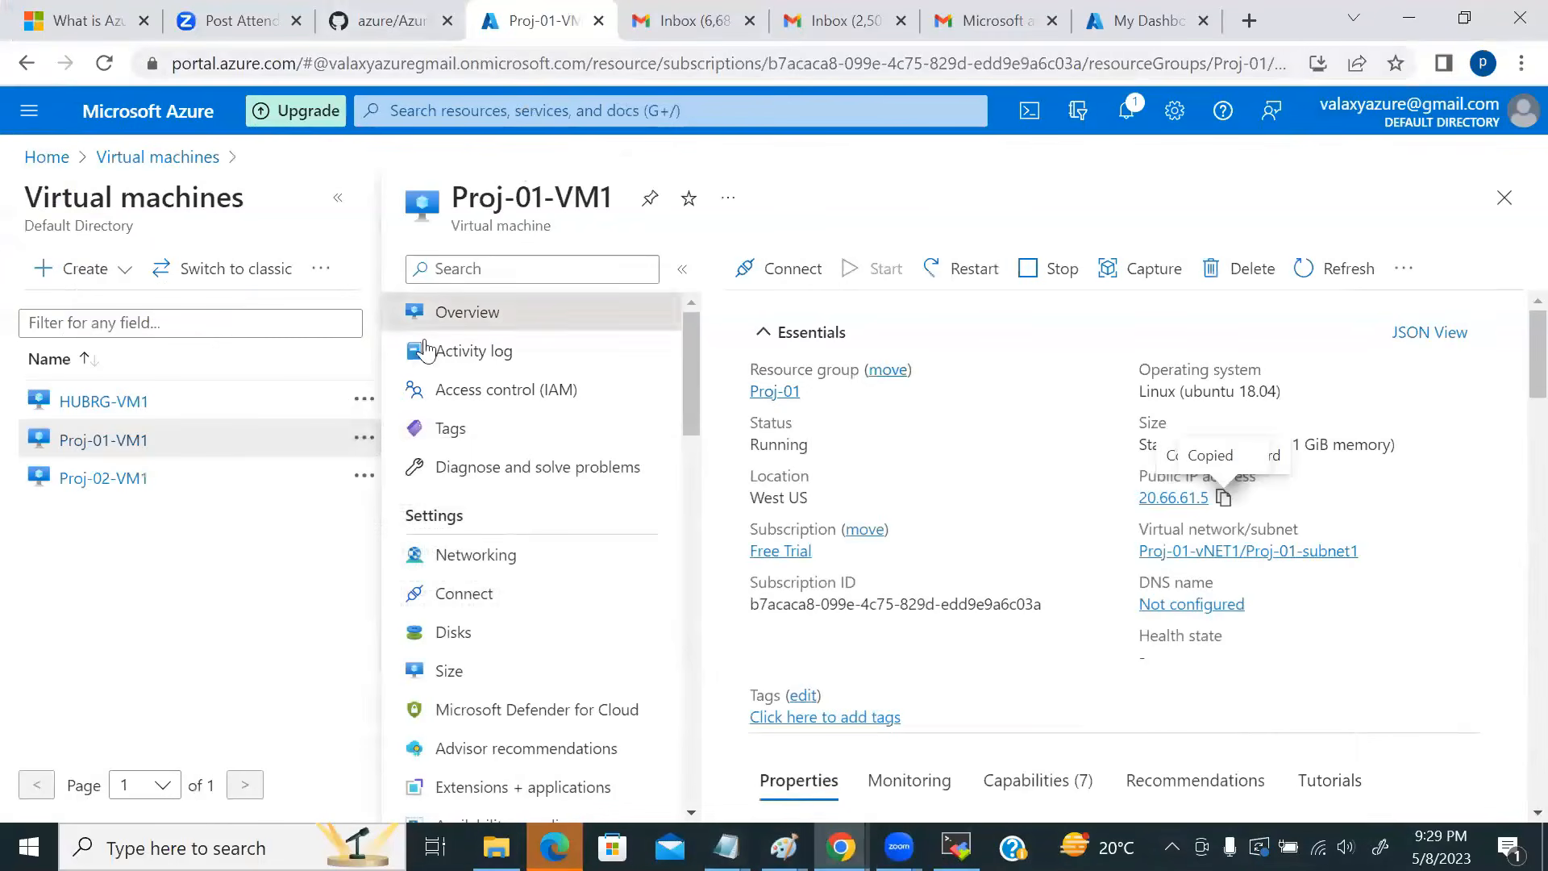
click(58, 162)
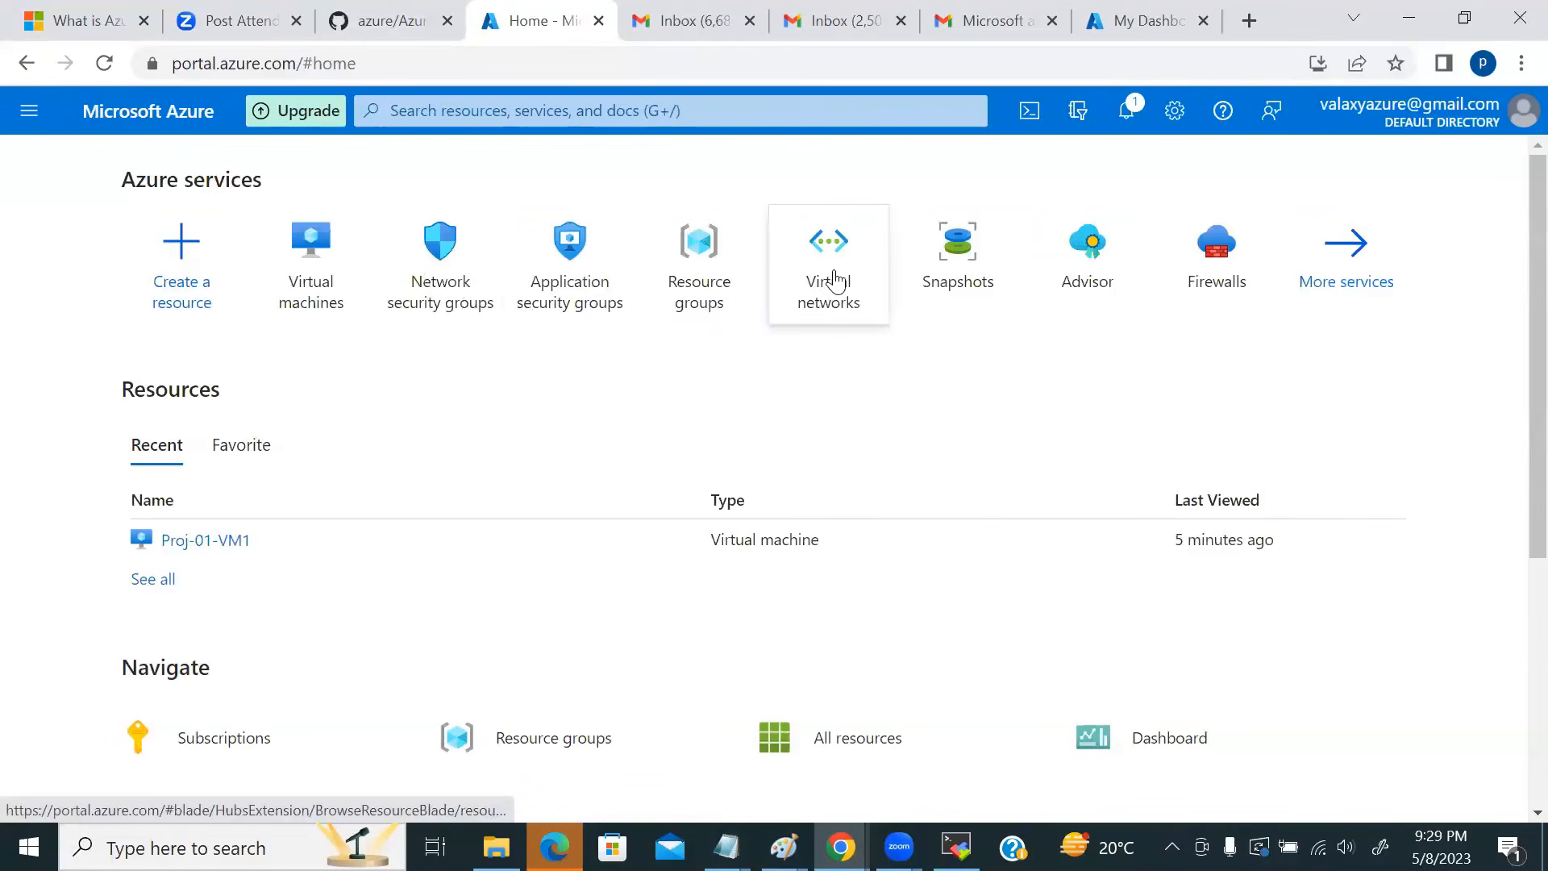
Go to Virtual networks, open HUB-RG-vNET1 and show its empty Peerings page.
click(829, 282)
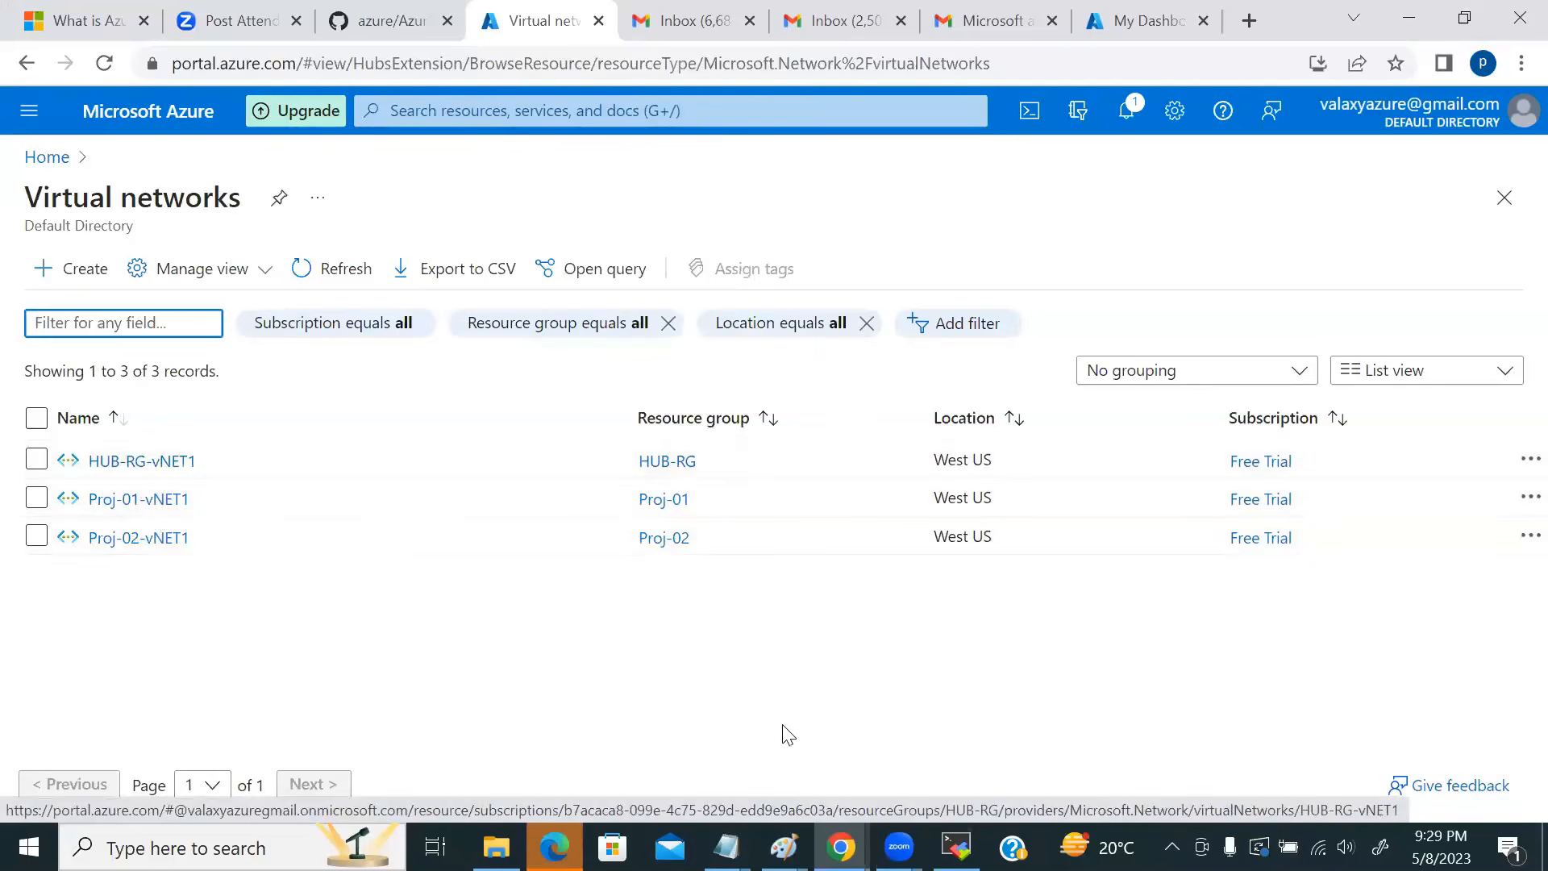
mouse_move(784, 847)
click(992, 770)
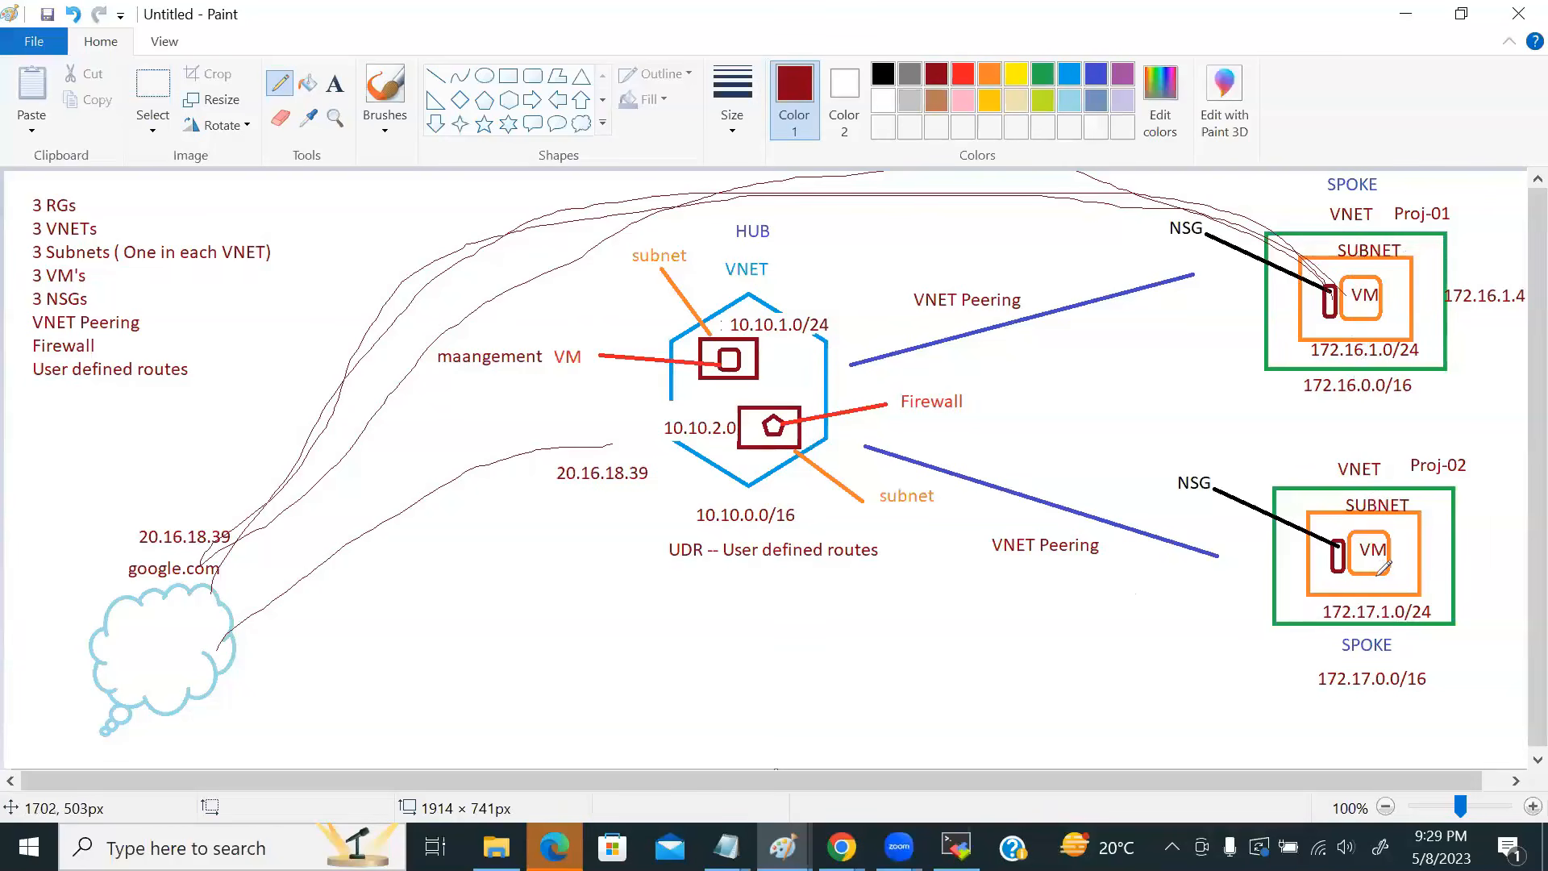
key(alt+Tab)
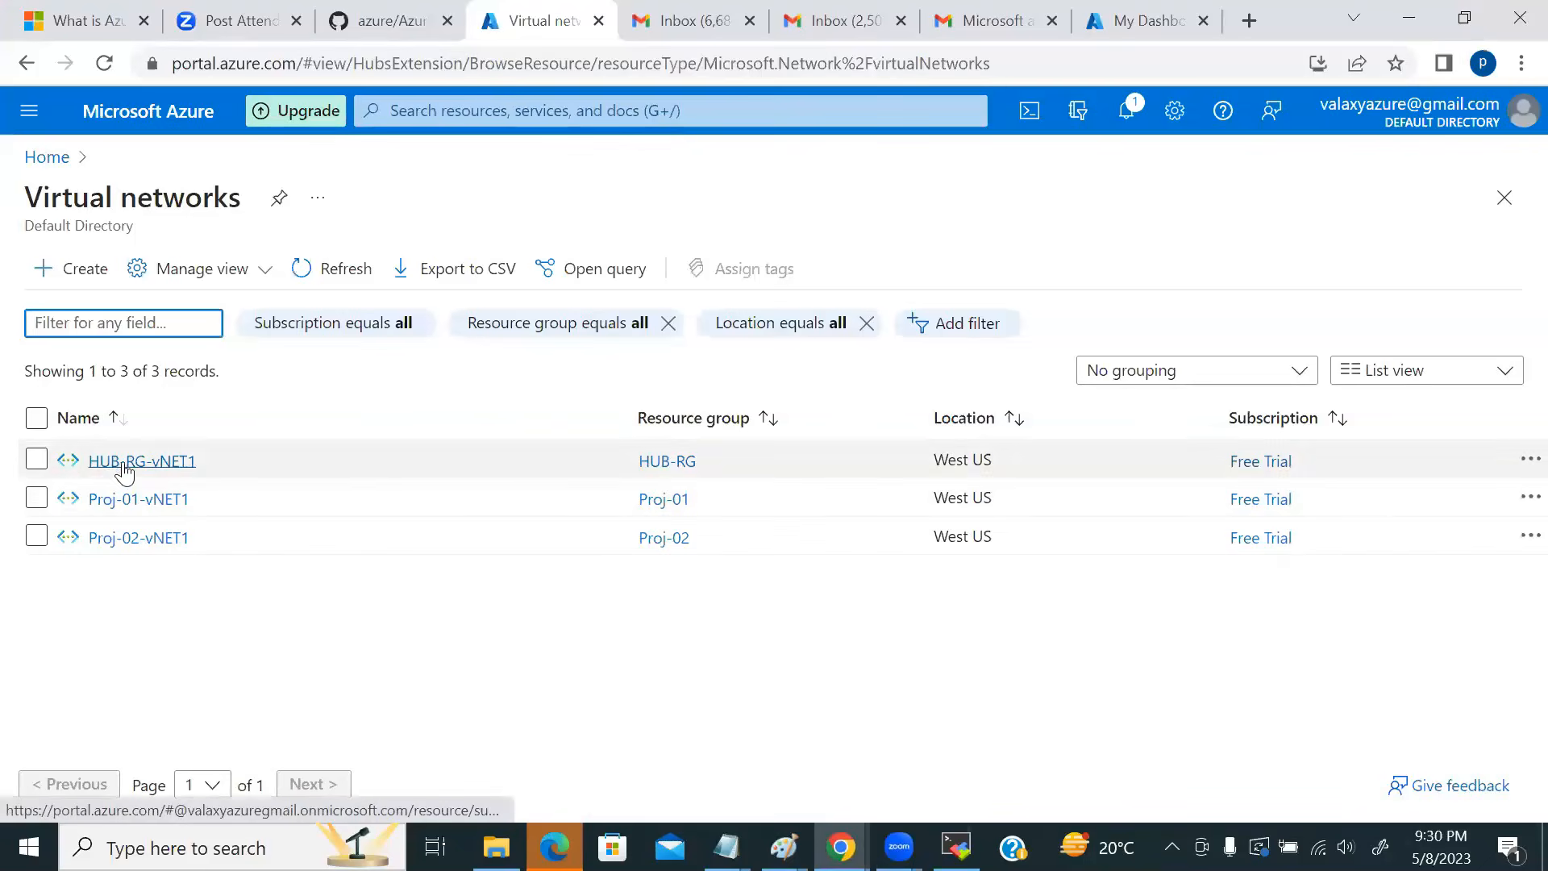
click(123, 465)
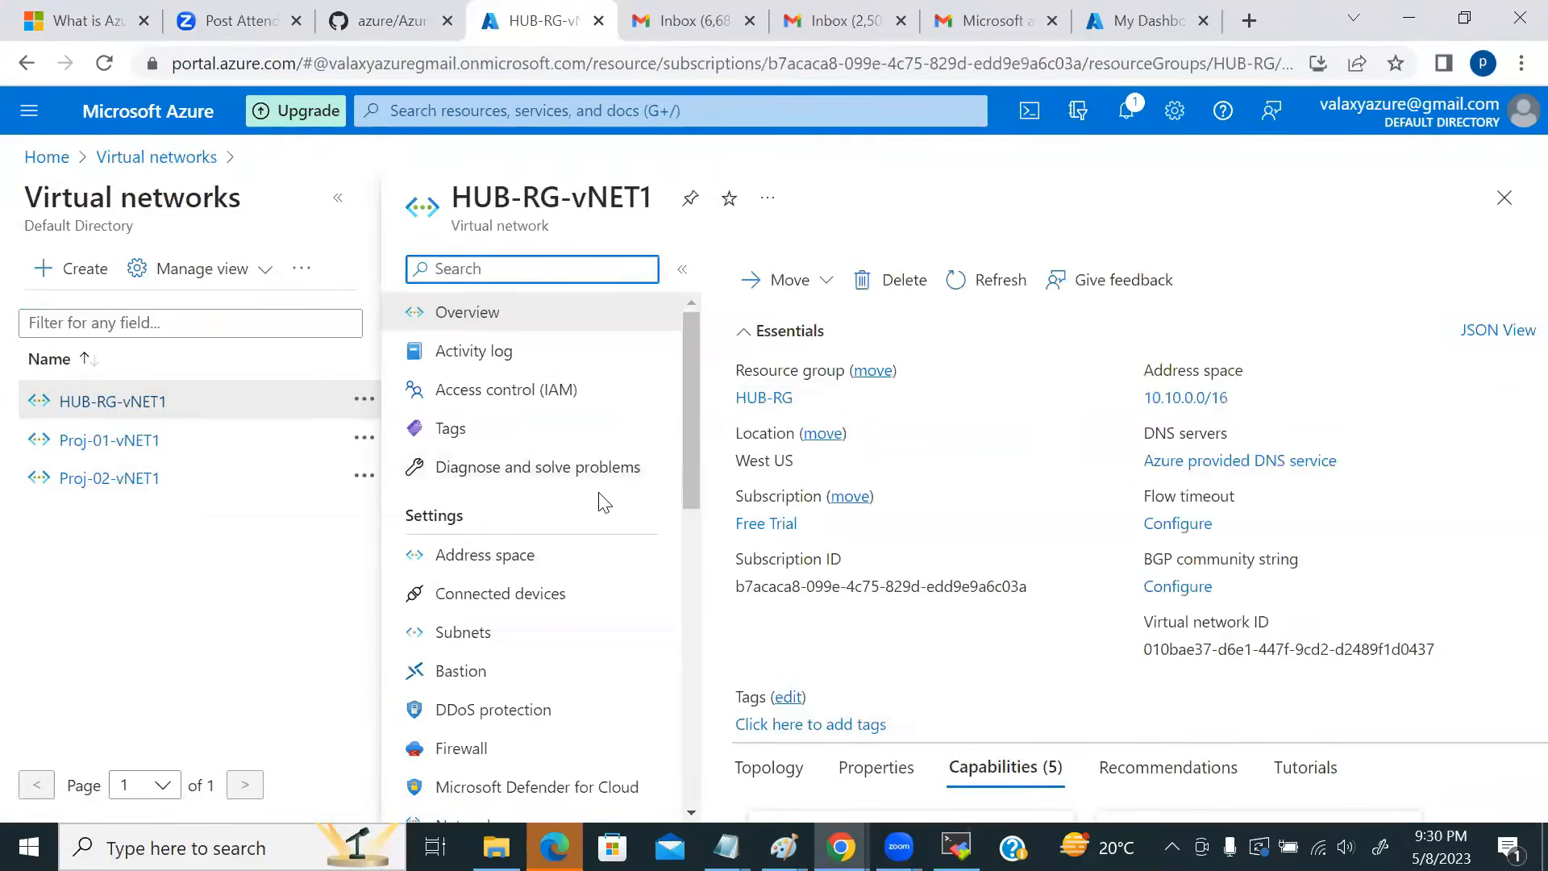
scroll(597, 501, down, 3)
click(460, 657)
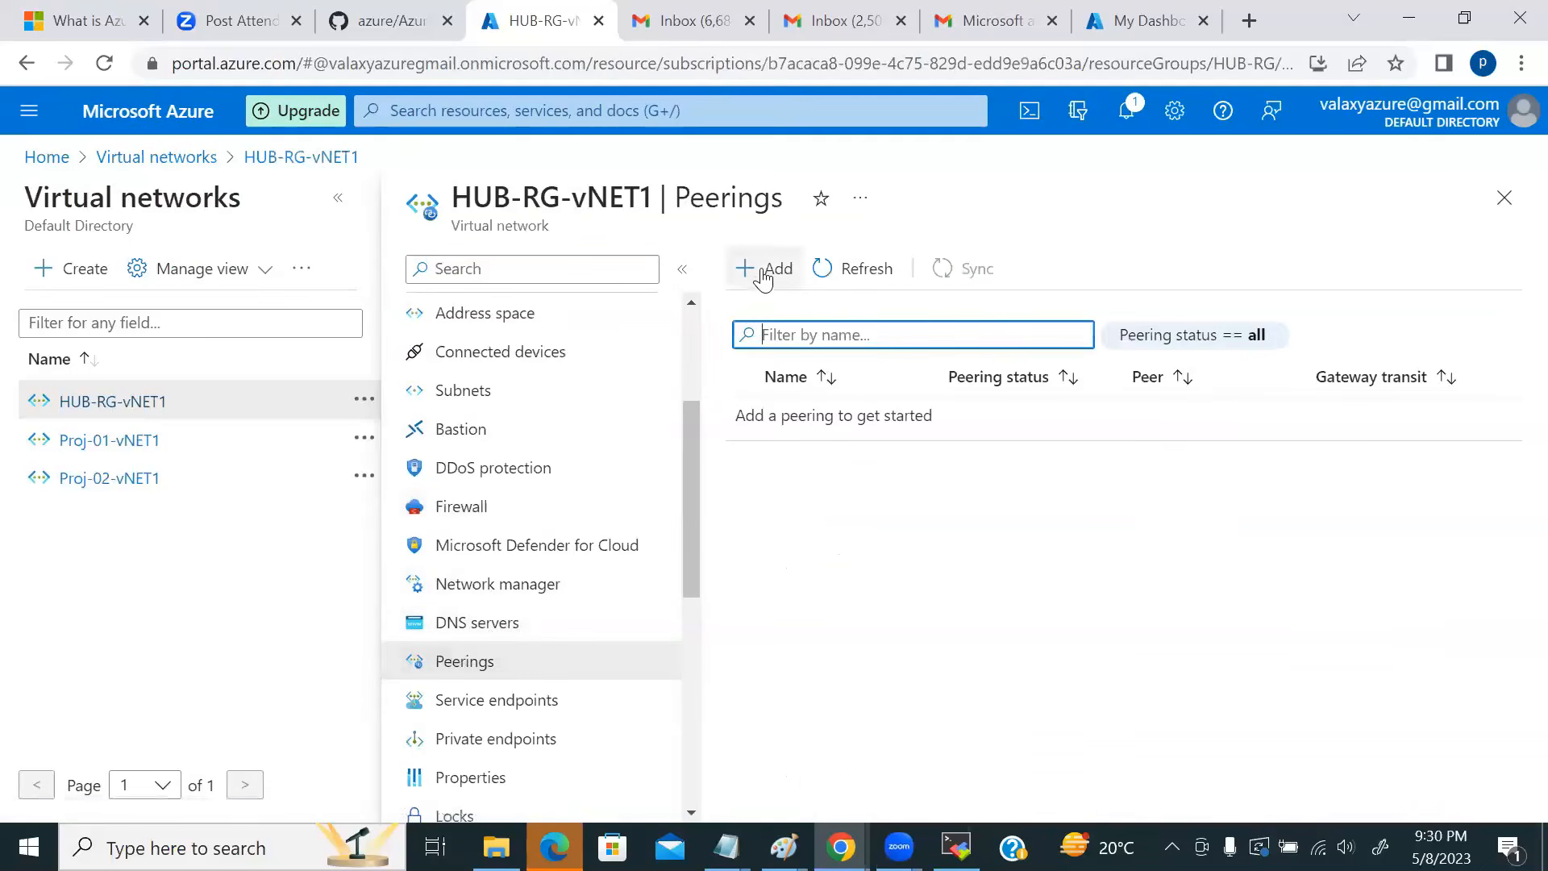
Add a peering named hub-to-proj01 with remote link name proj01-to-hub.
click(764, 272)
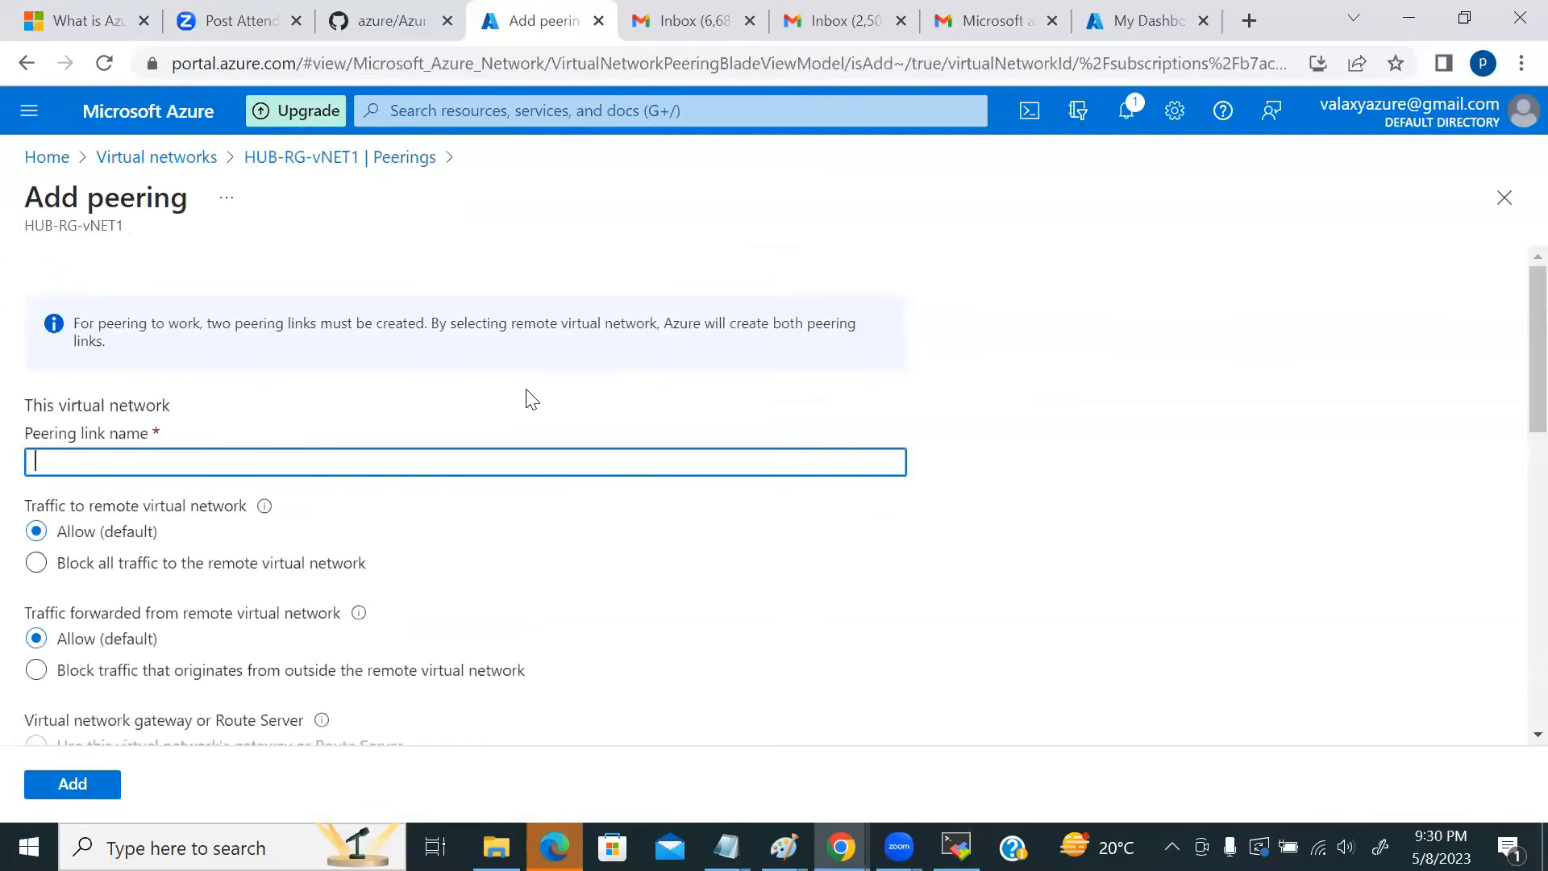
text(hub-to-)
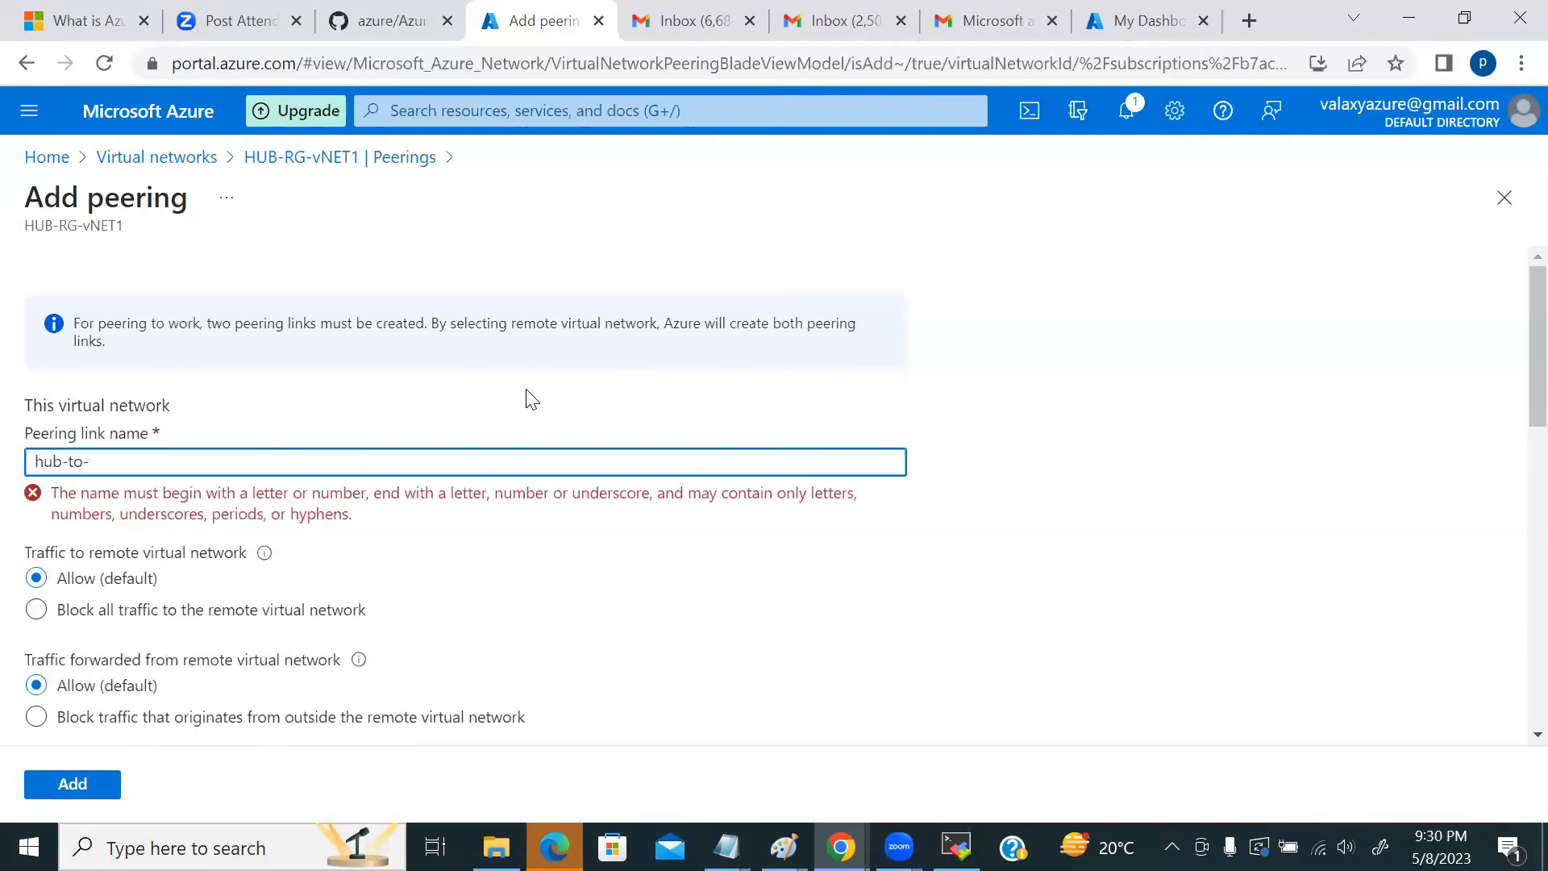
text(proj)
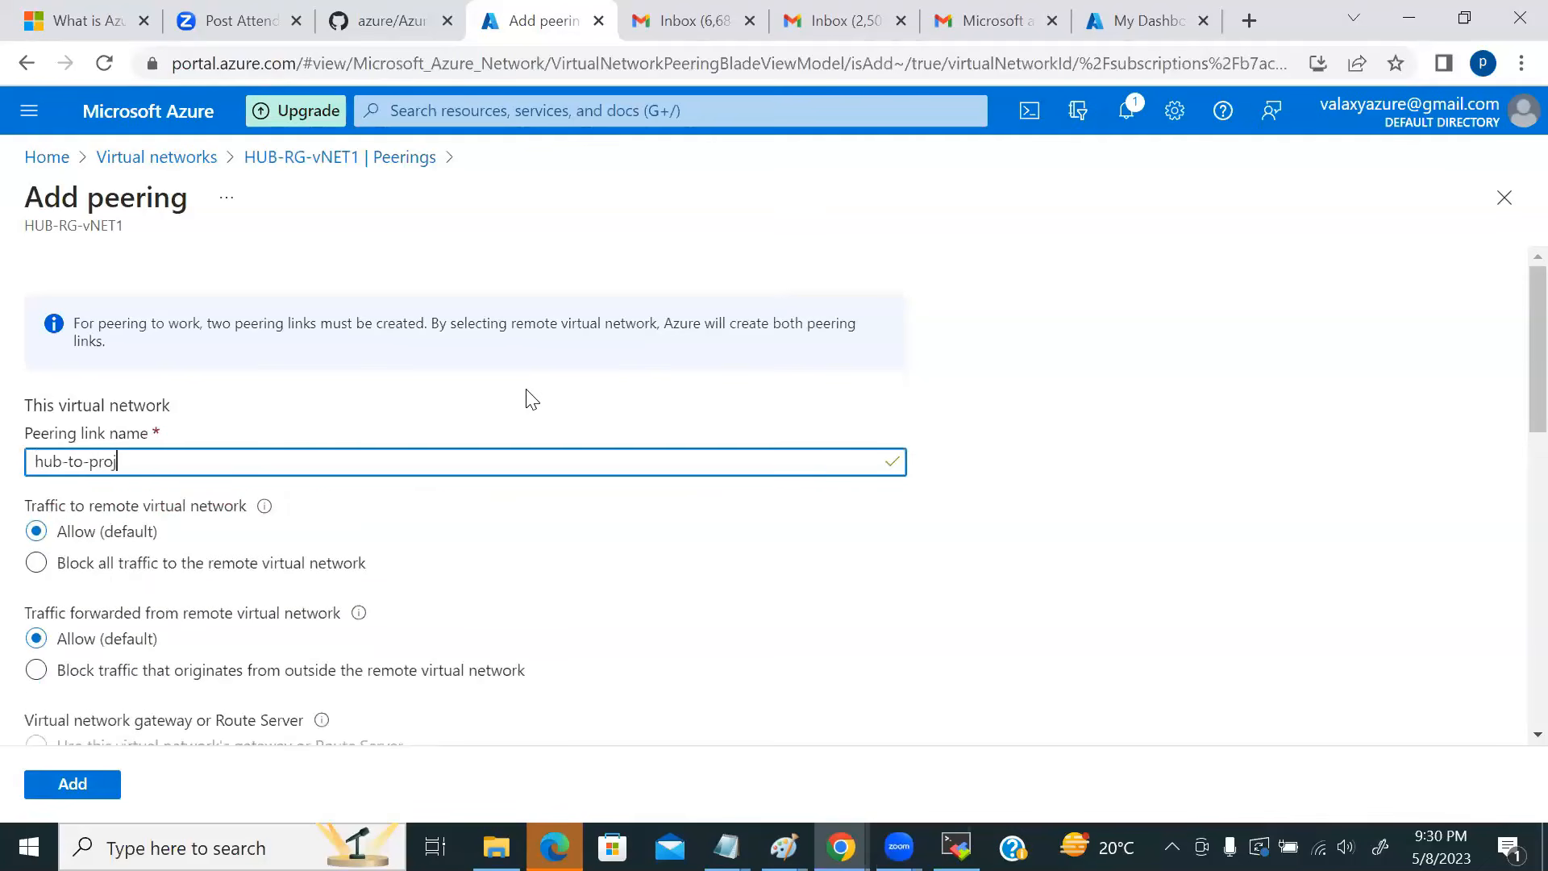
text(01)
scroll(367, 383, down, 5)
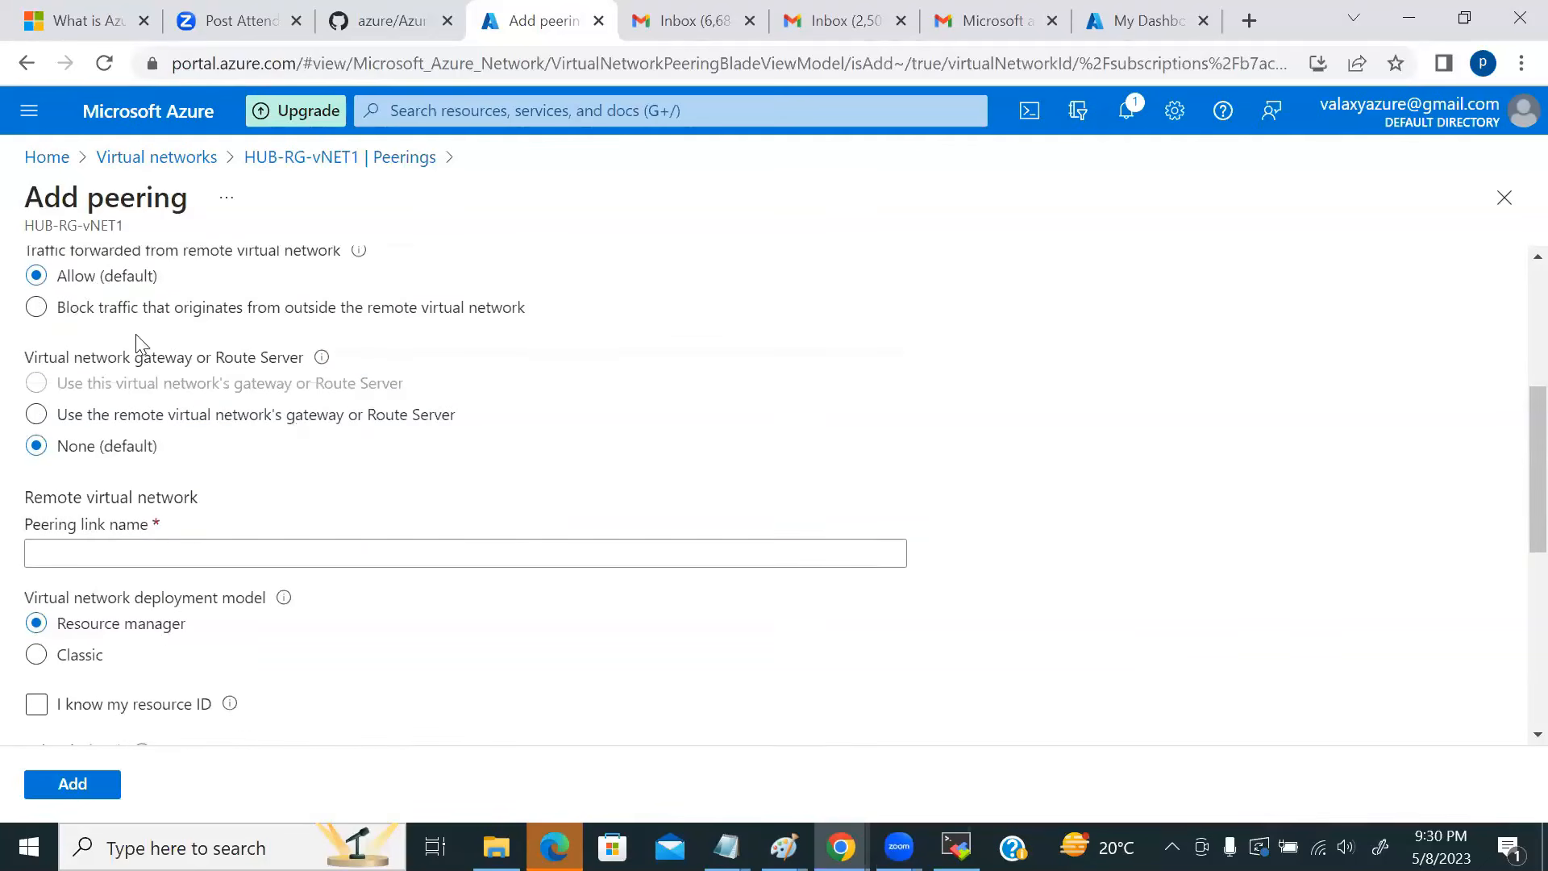
click(105, 555)
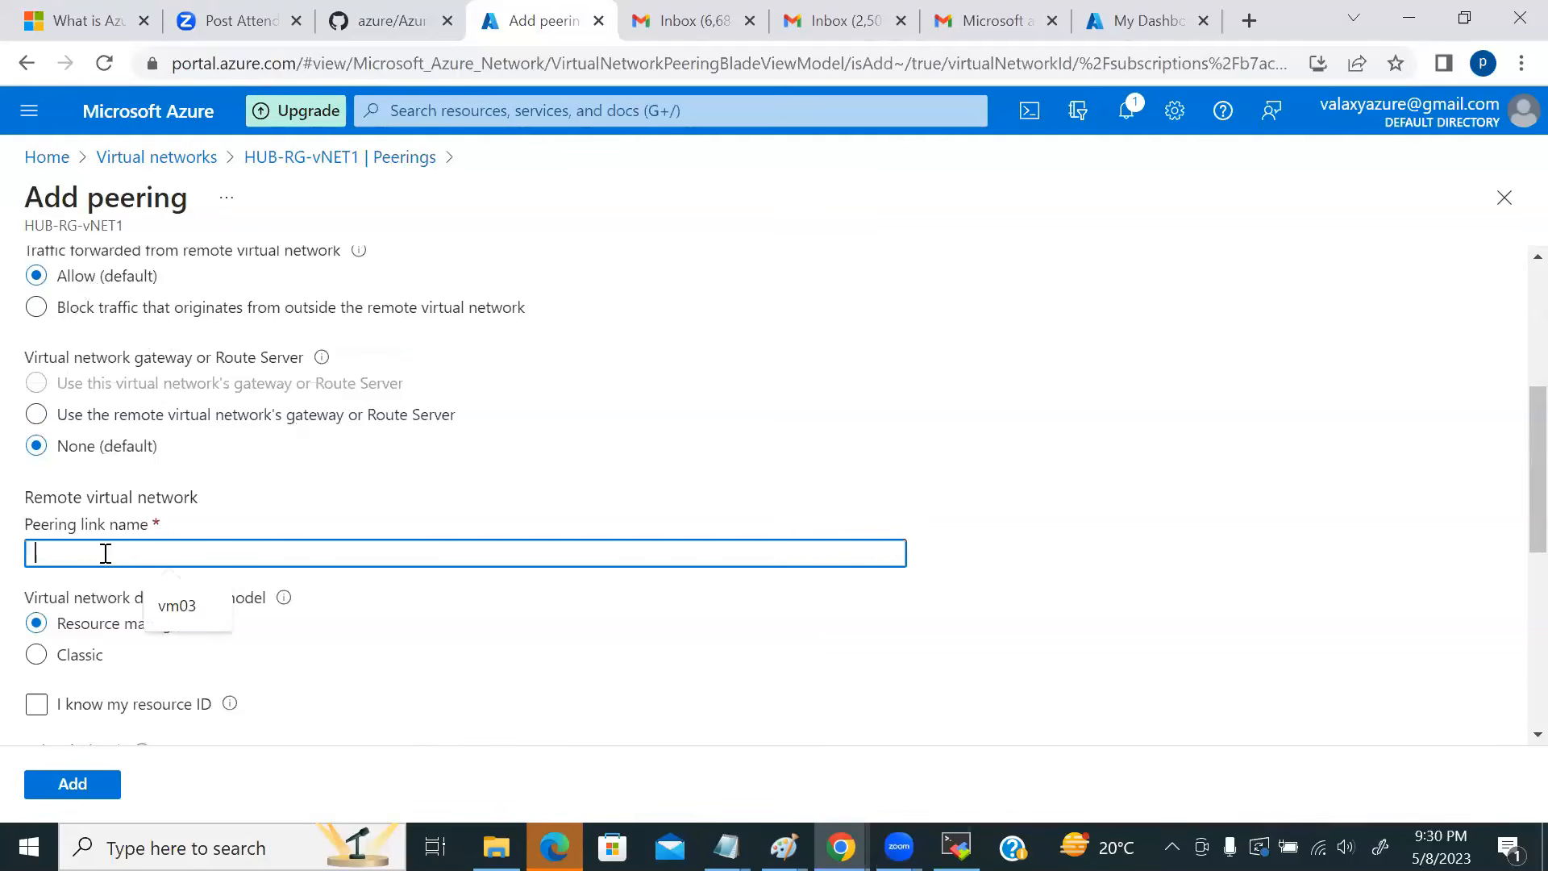
text(proj)
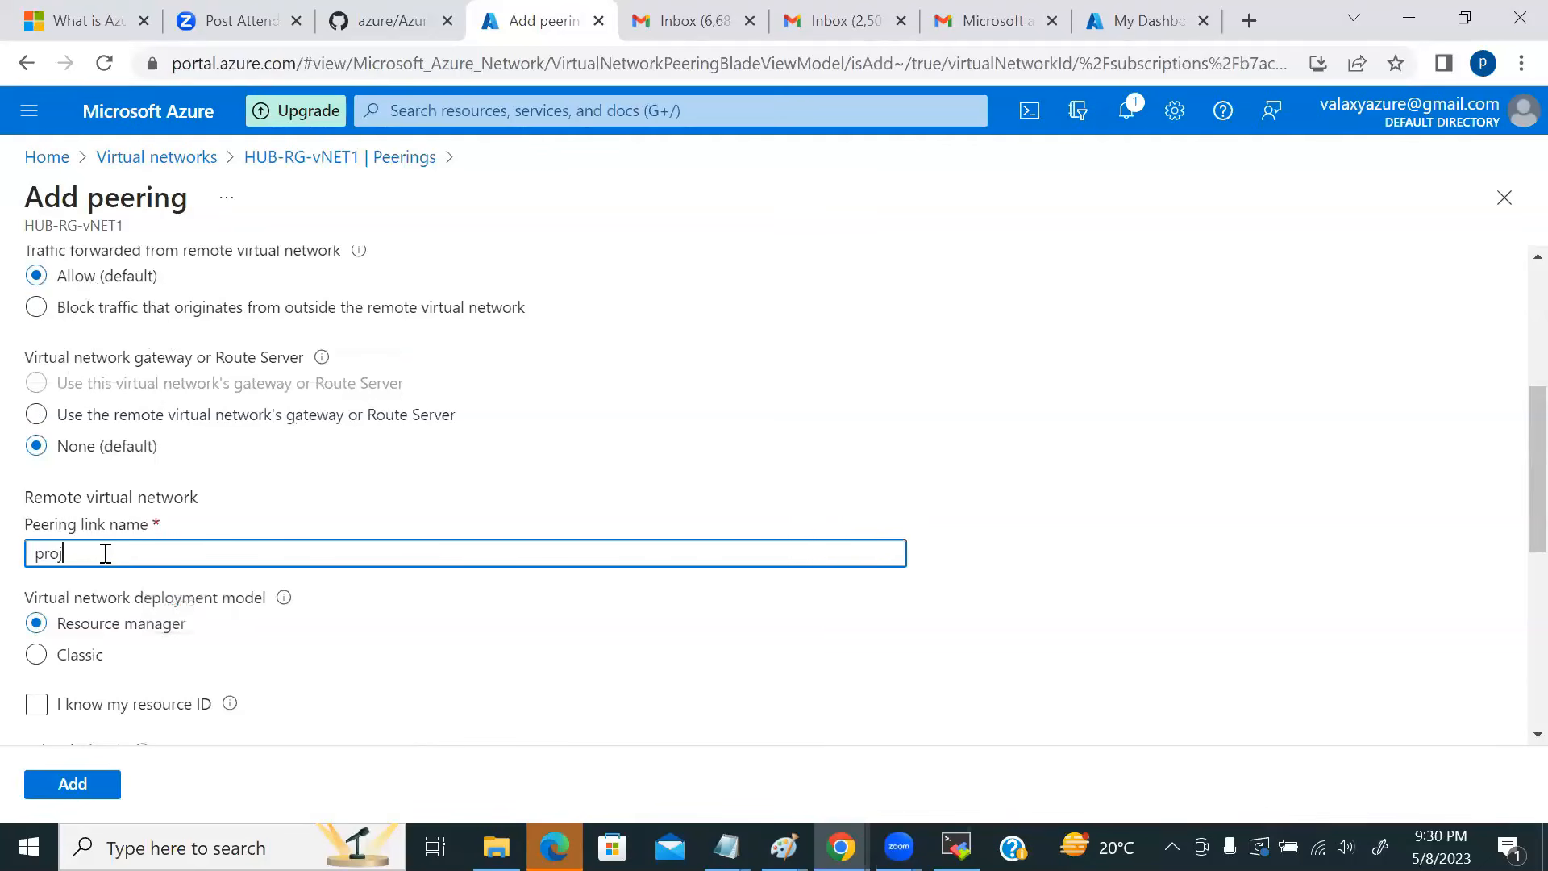
text(01-to-)
Choose Proj-01-vNET1 as the remote network and create the peering.
scroll(194, 511, down, 1)
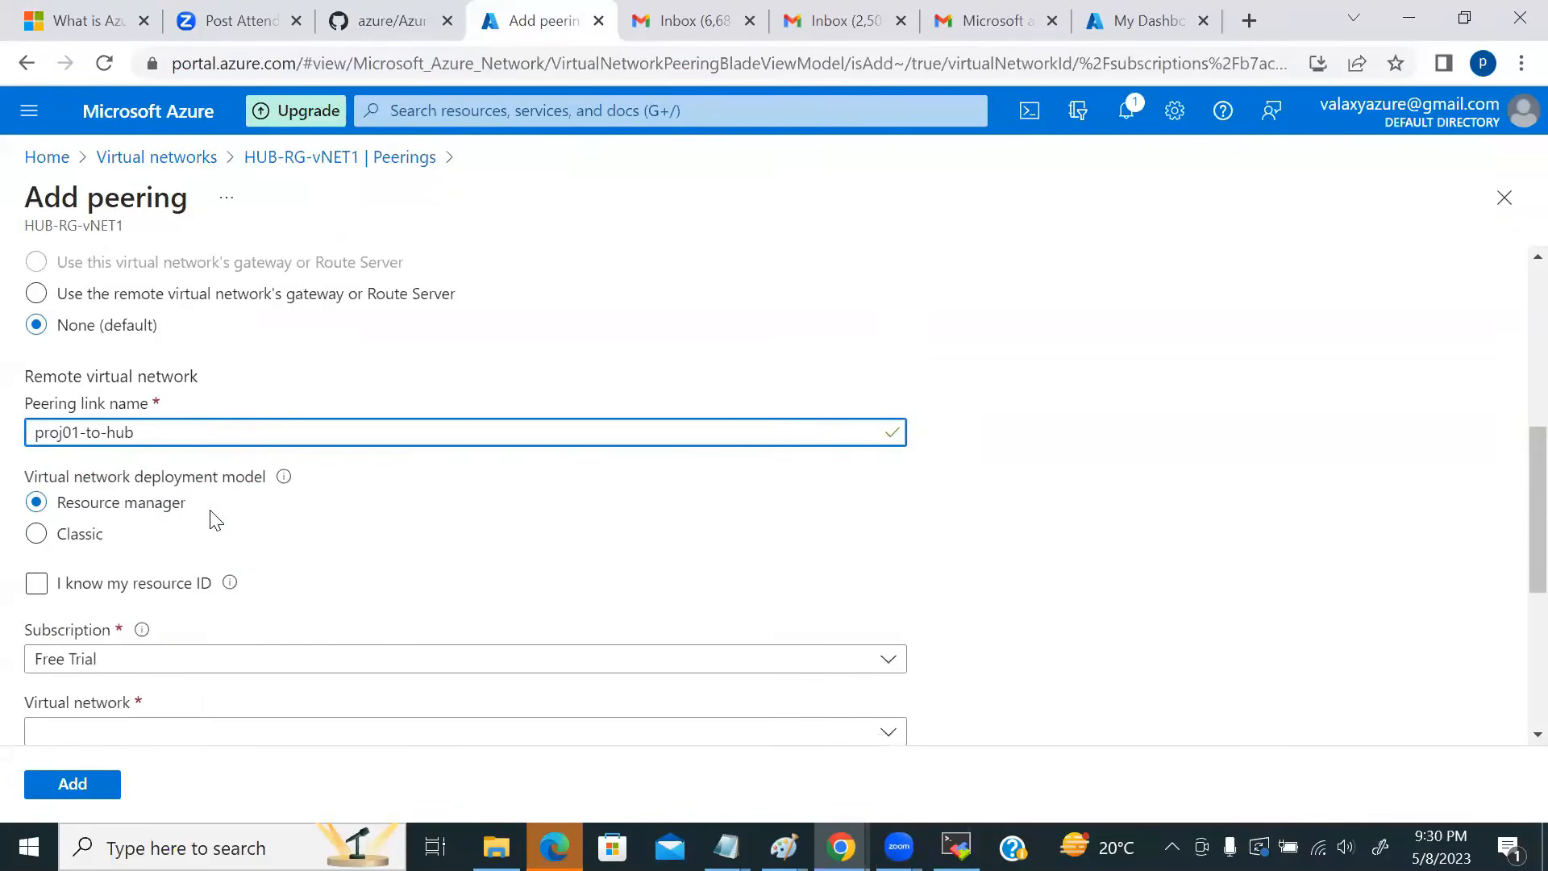
scroll(216, 520, down, 2)
click(246, 493)
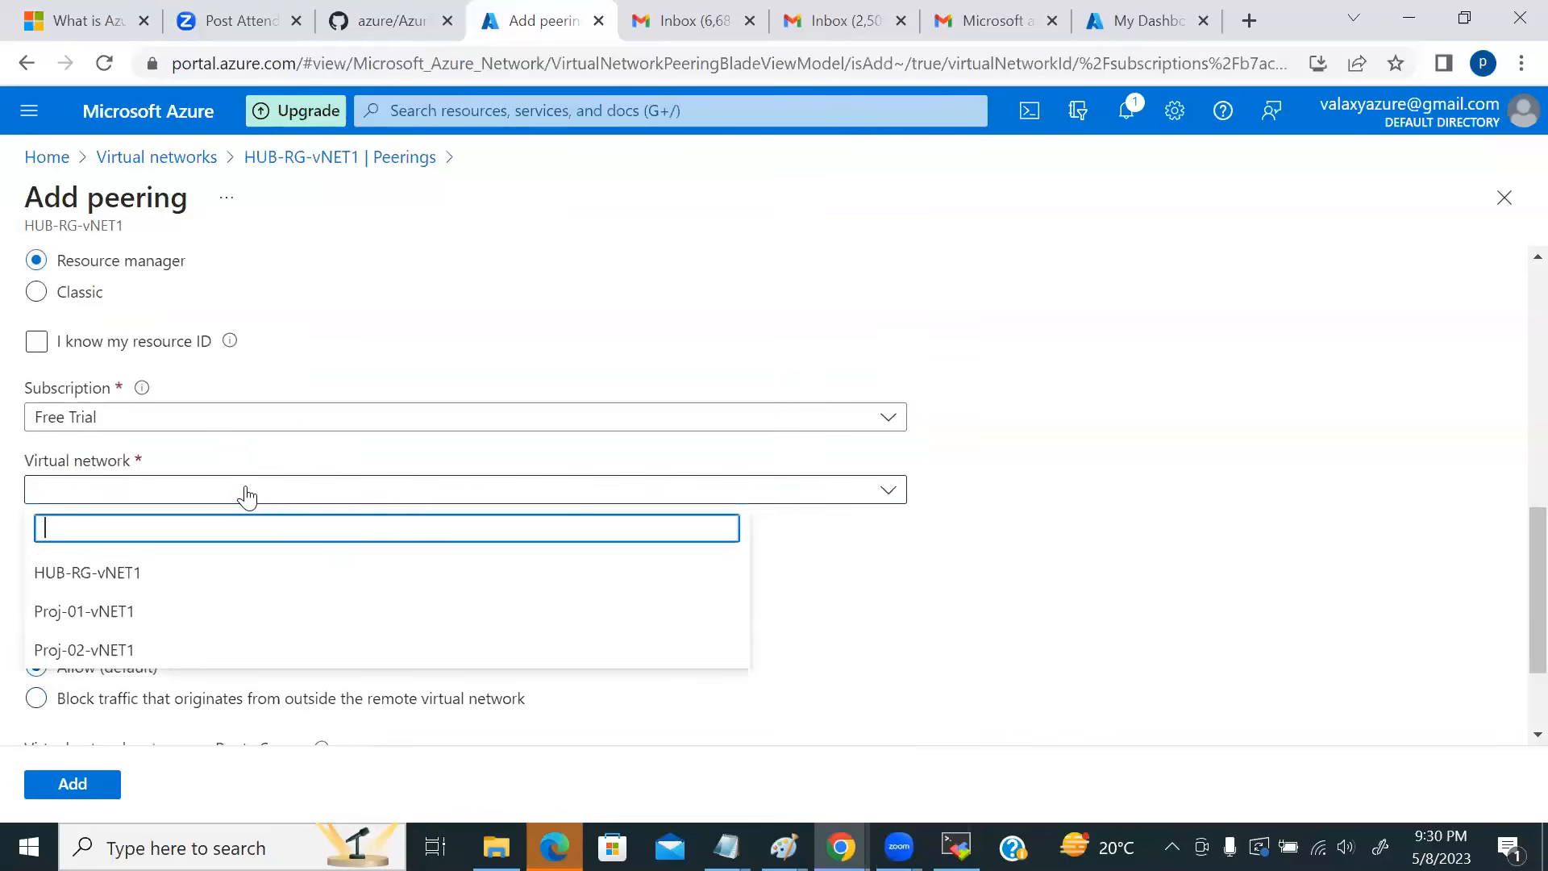
click(90, 620)
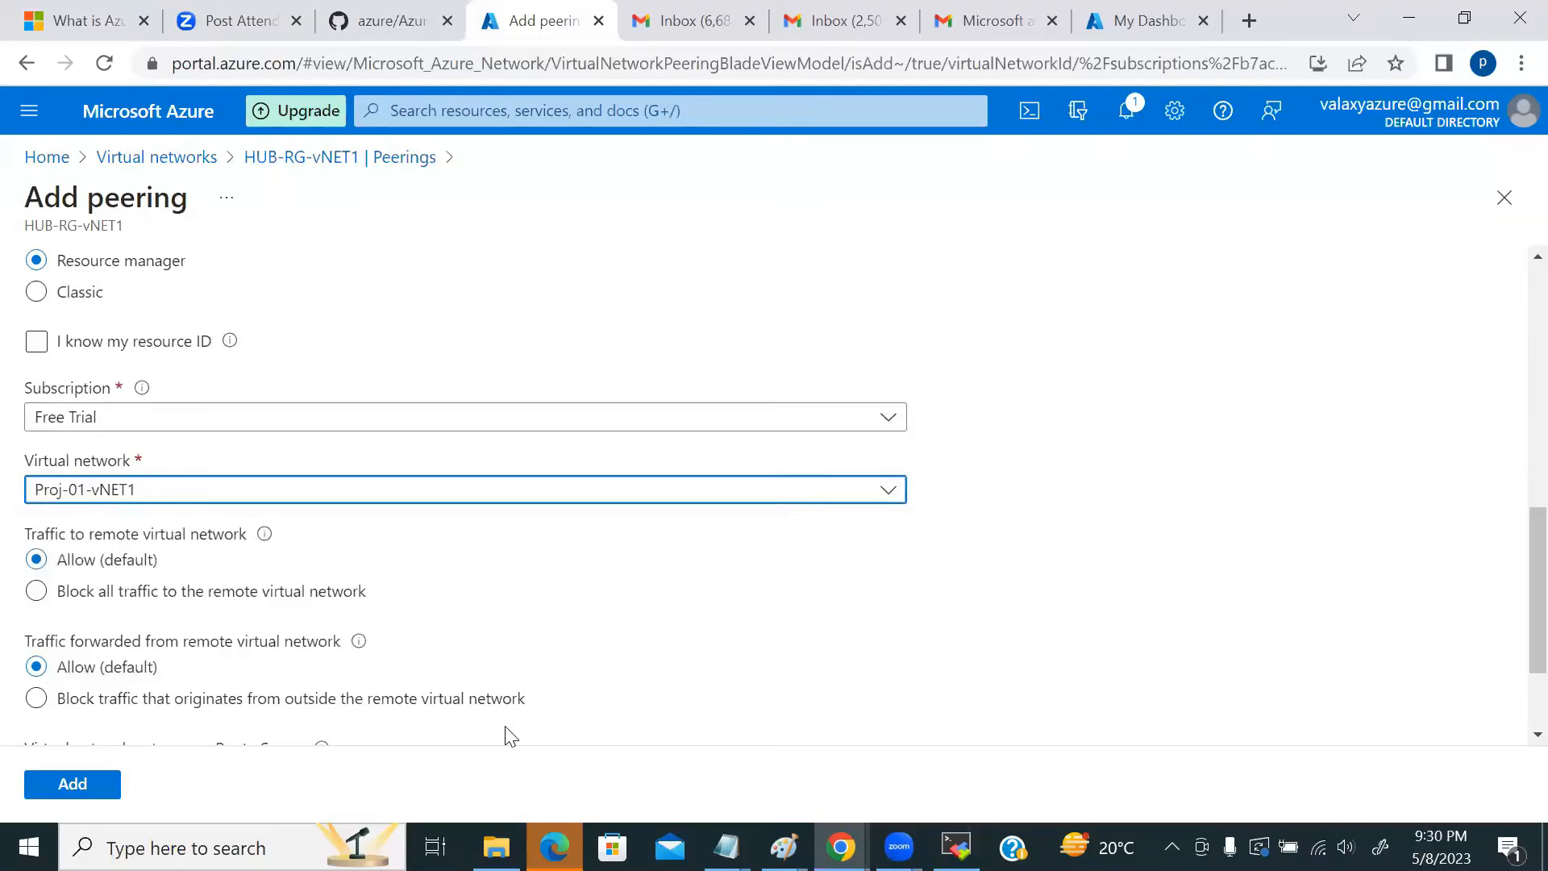
mouse_move(783, 847)
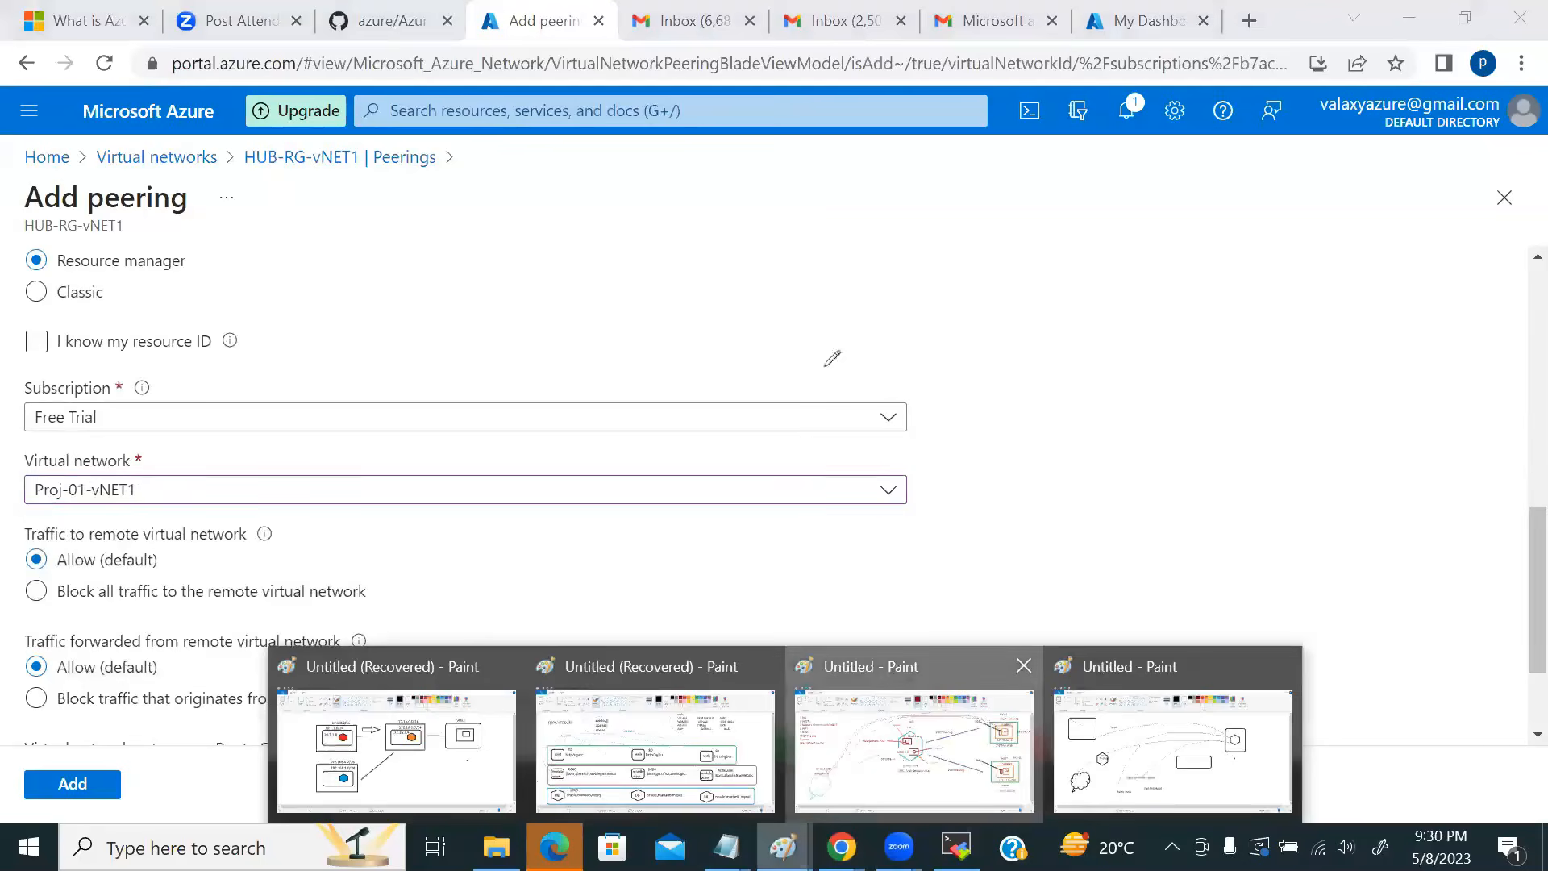
click(912, 750)
click(1408, 17)
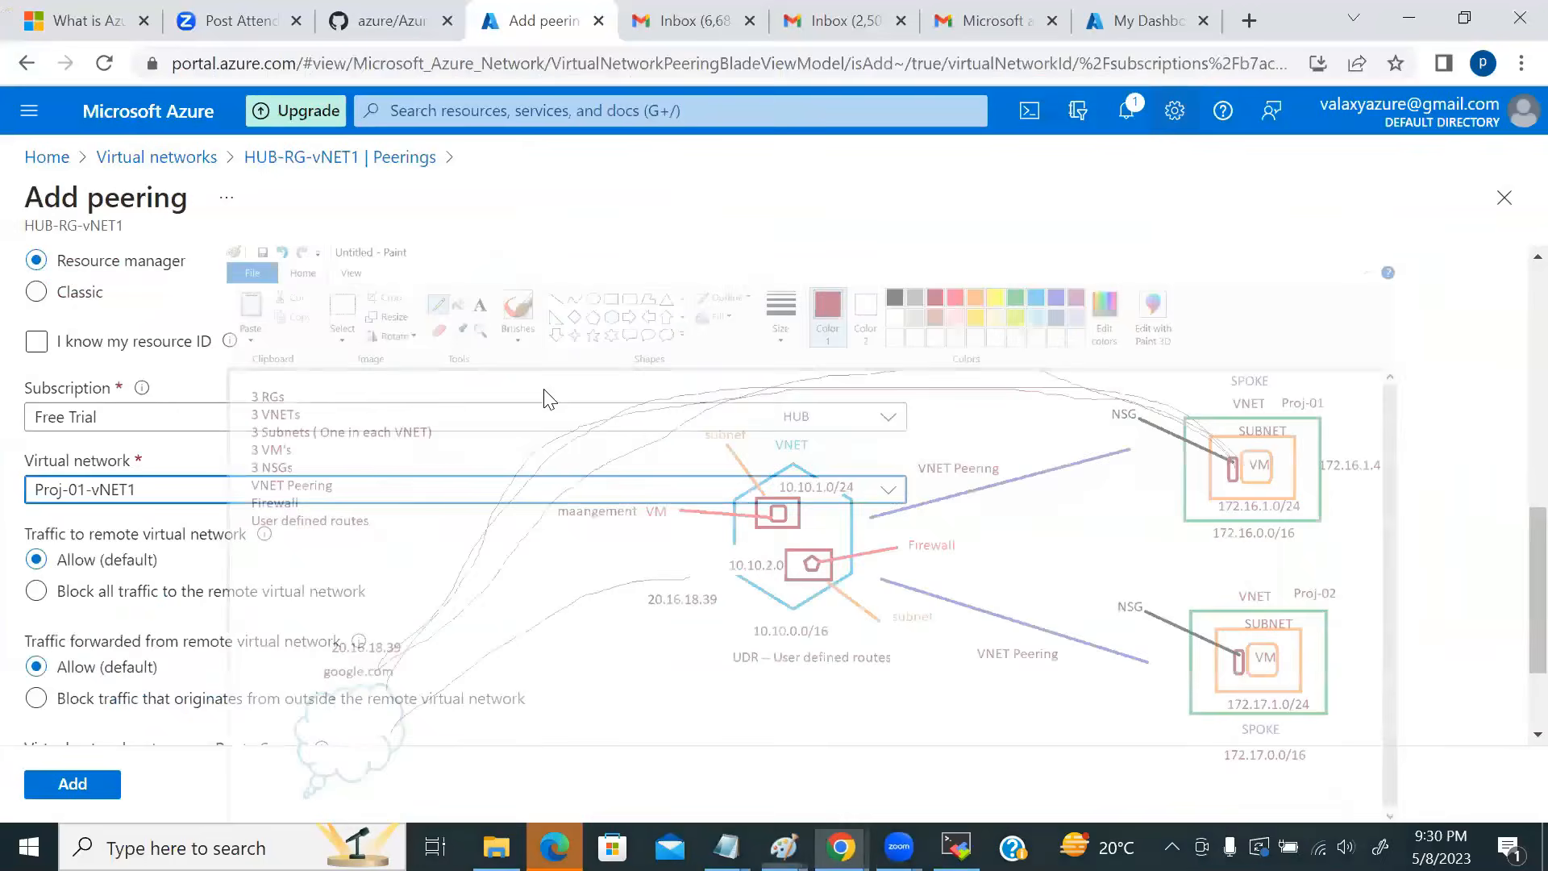
scroll(197, 525, down, 2)
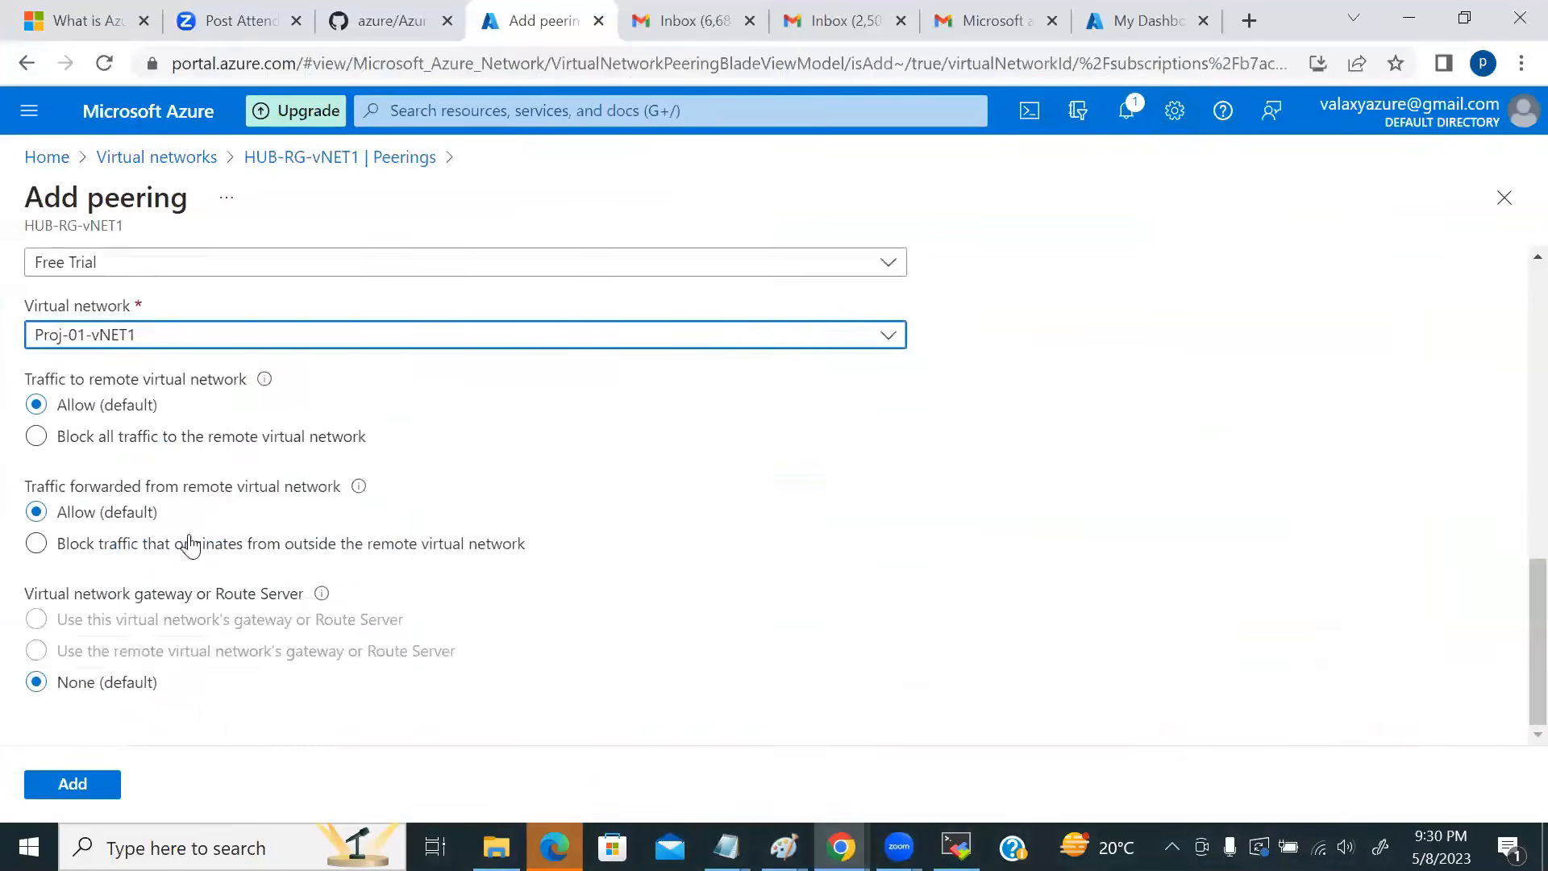
click(73, 784)
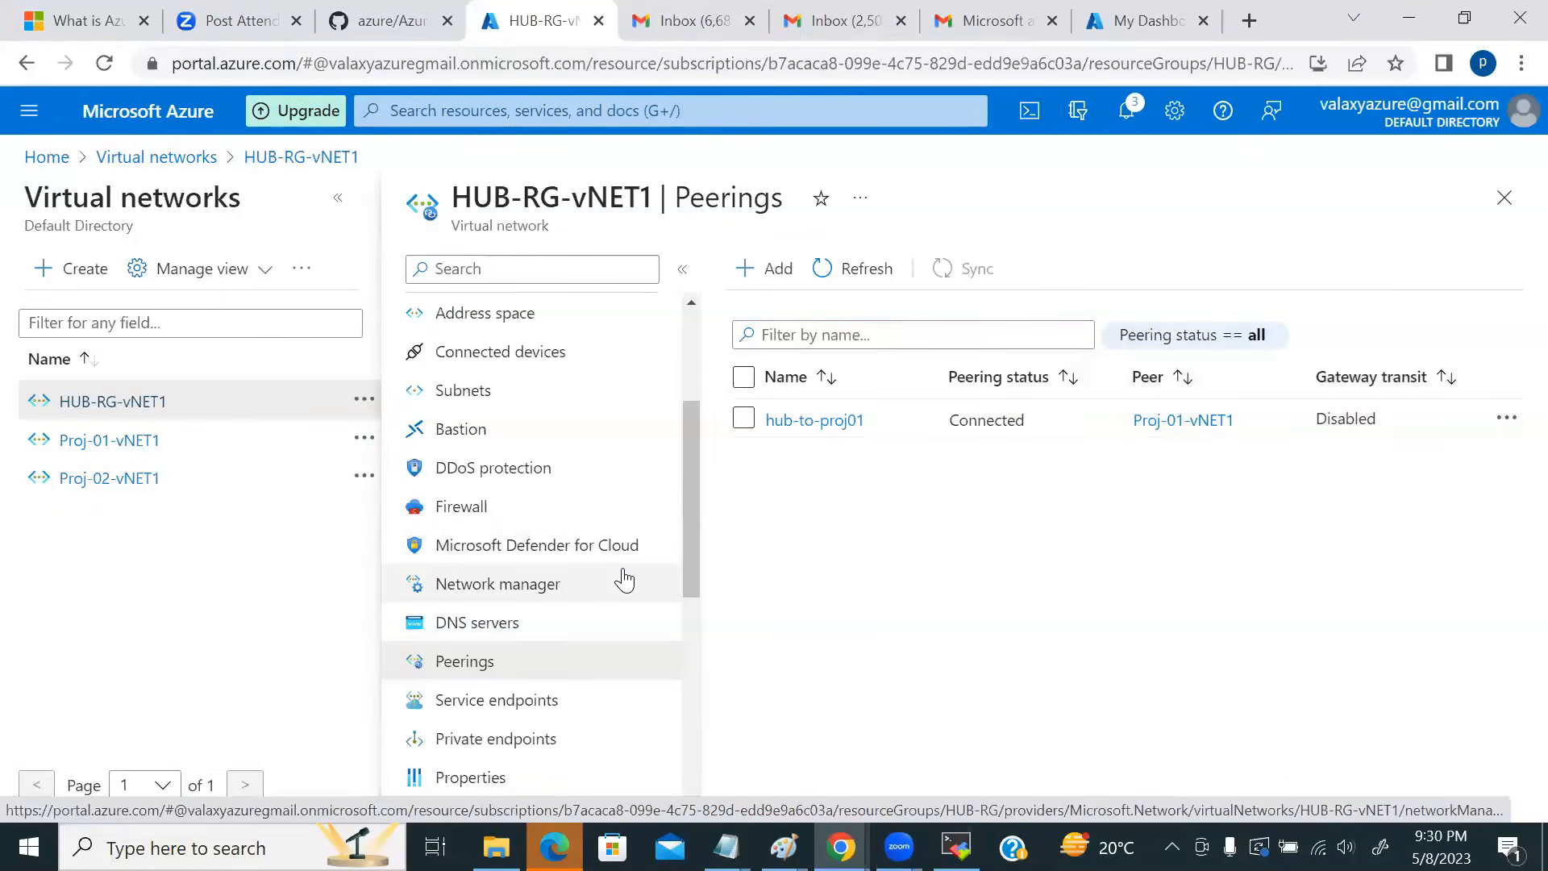
Add a second peering named hub-to-proj02 with remote link name proj02-to-hub.
click(764, 271)
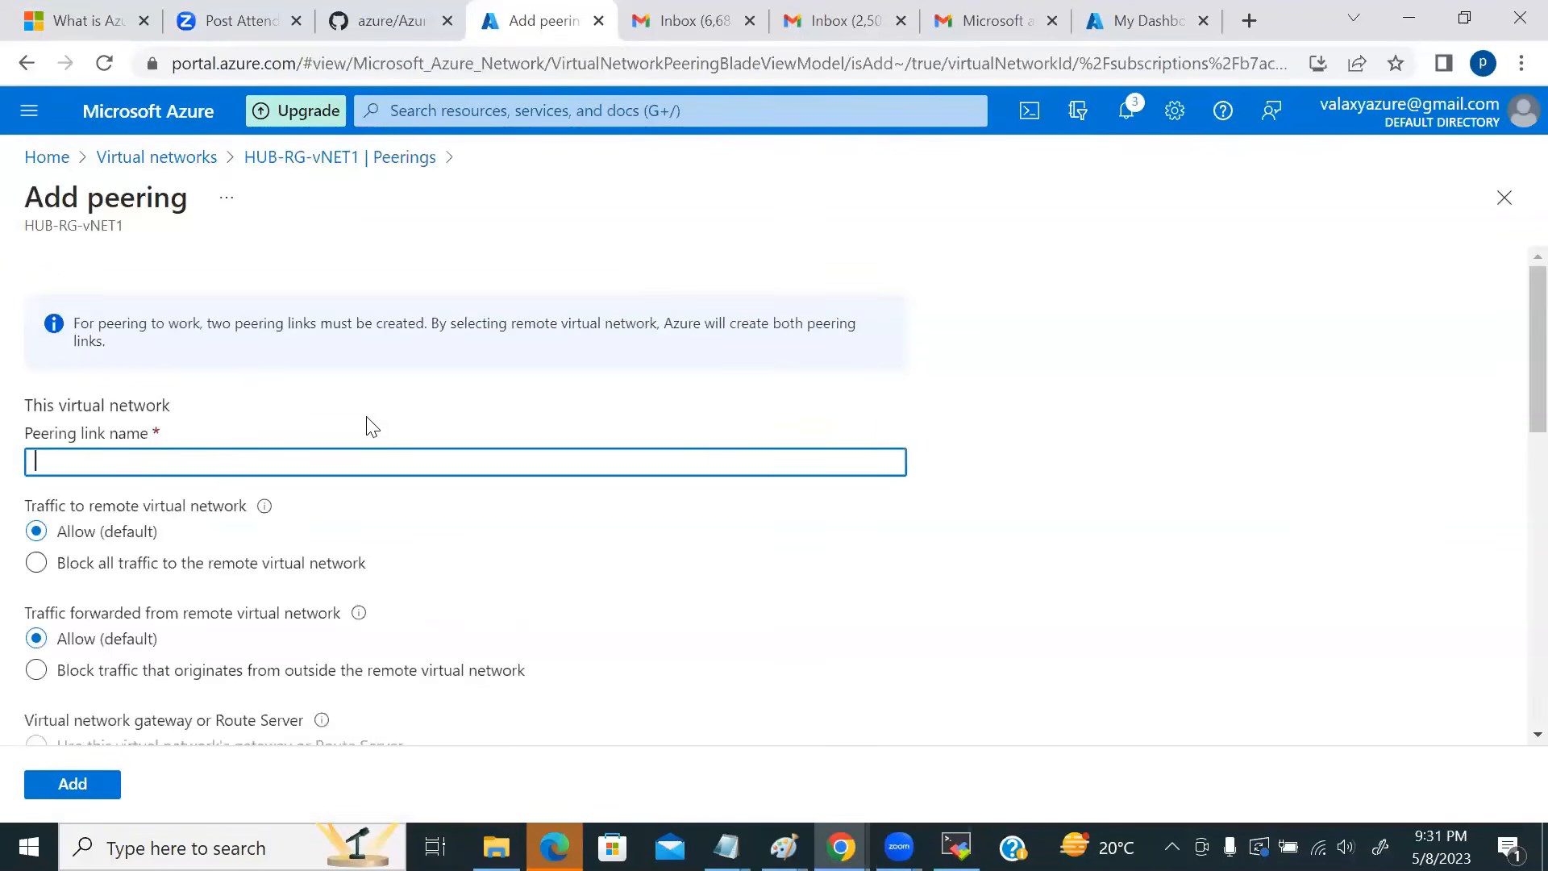
text(hub-to-proj)
scroll(304, 475, down, 4)
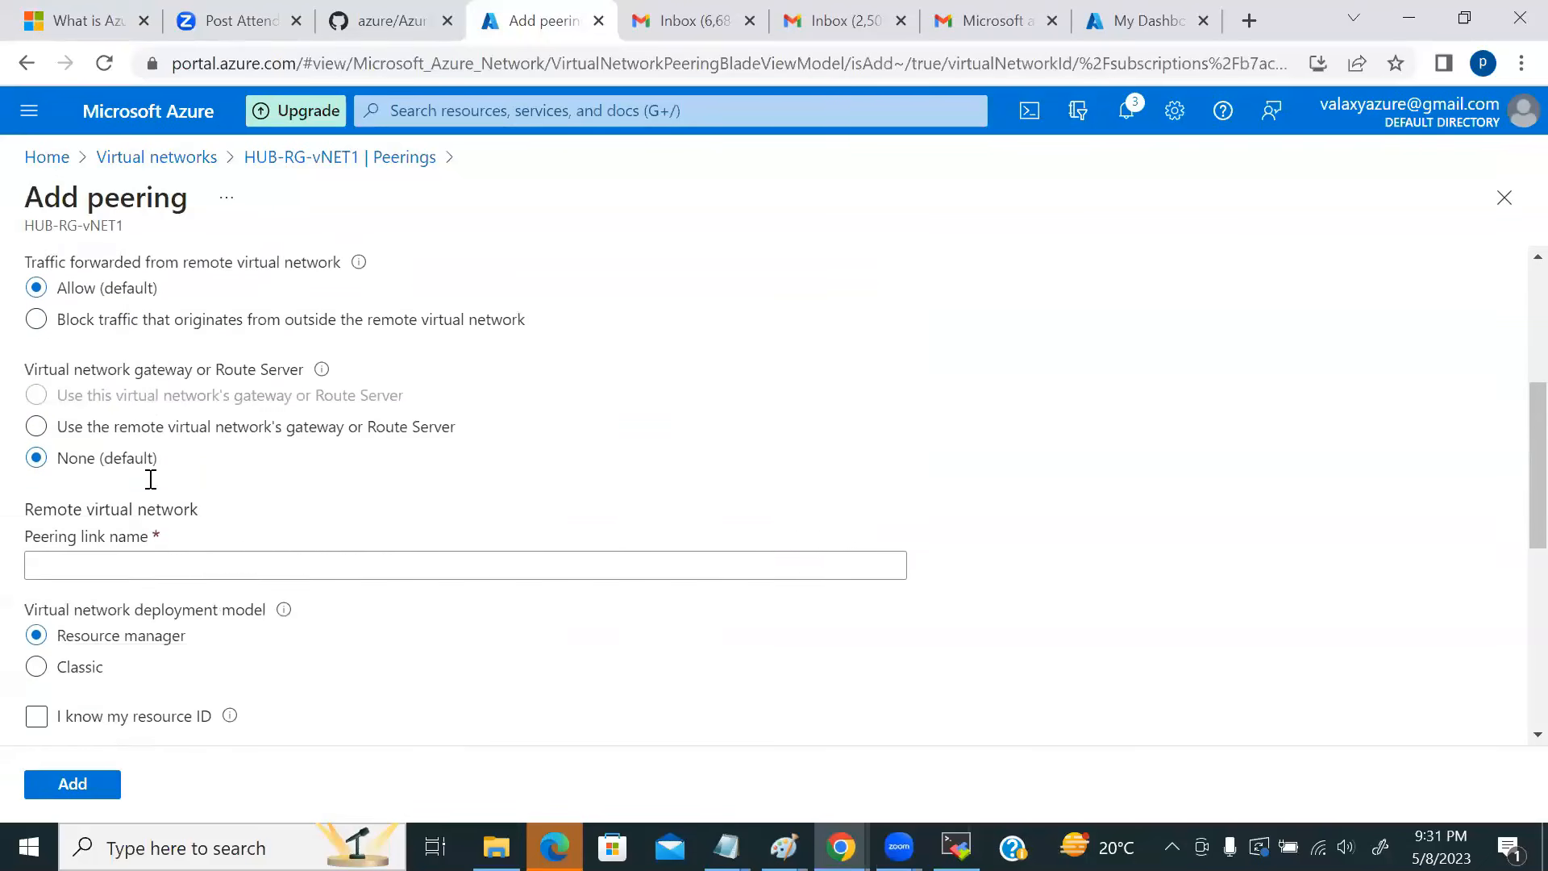
scroll(151, 479, down, 2)
click(109, 430)
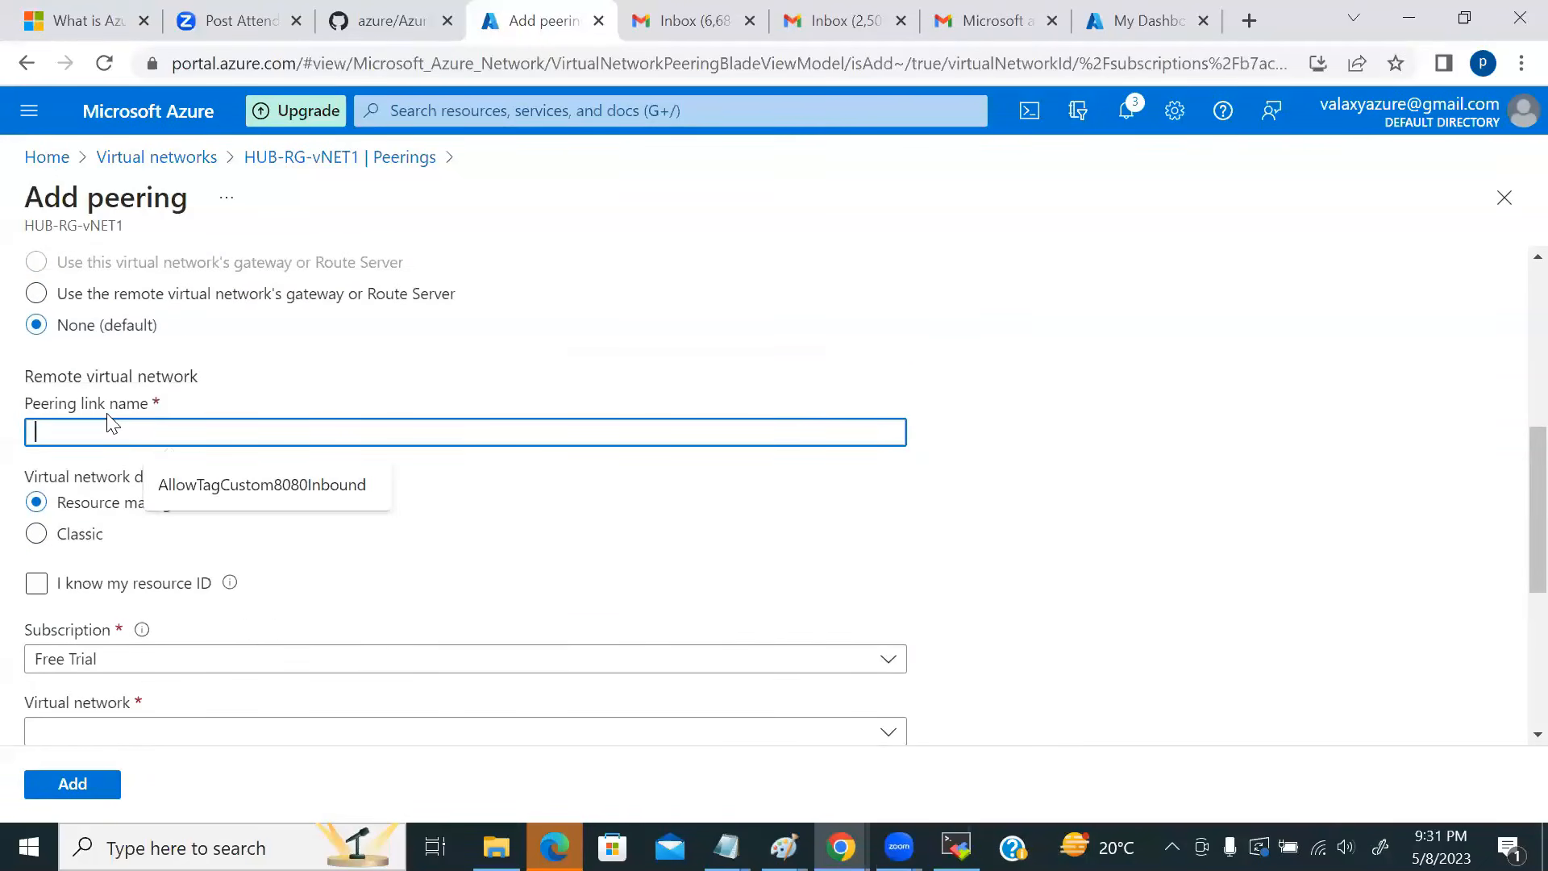
text(proj0)
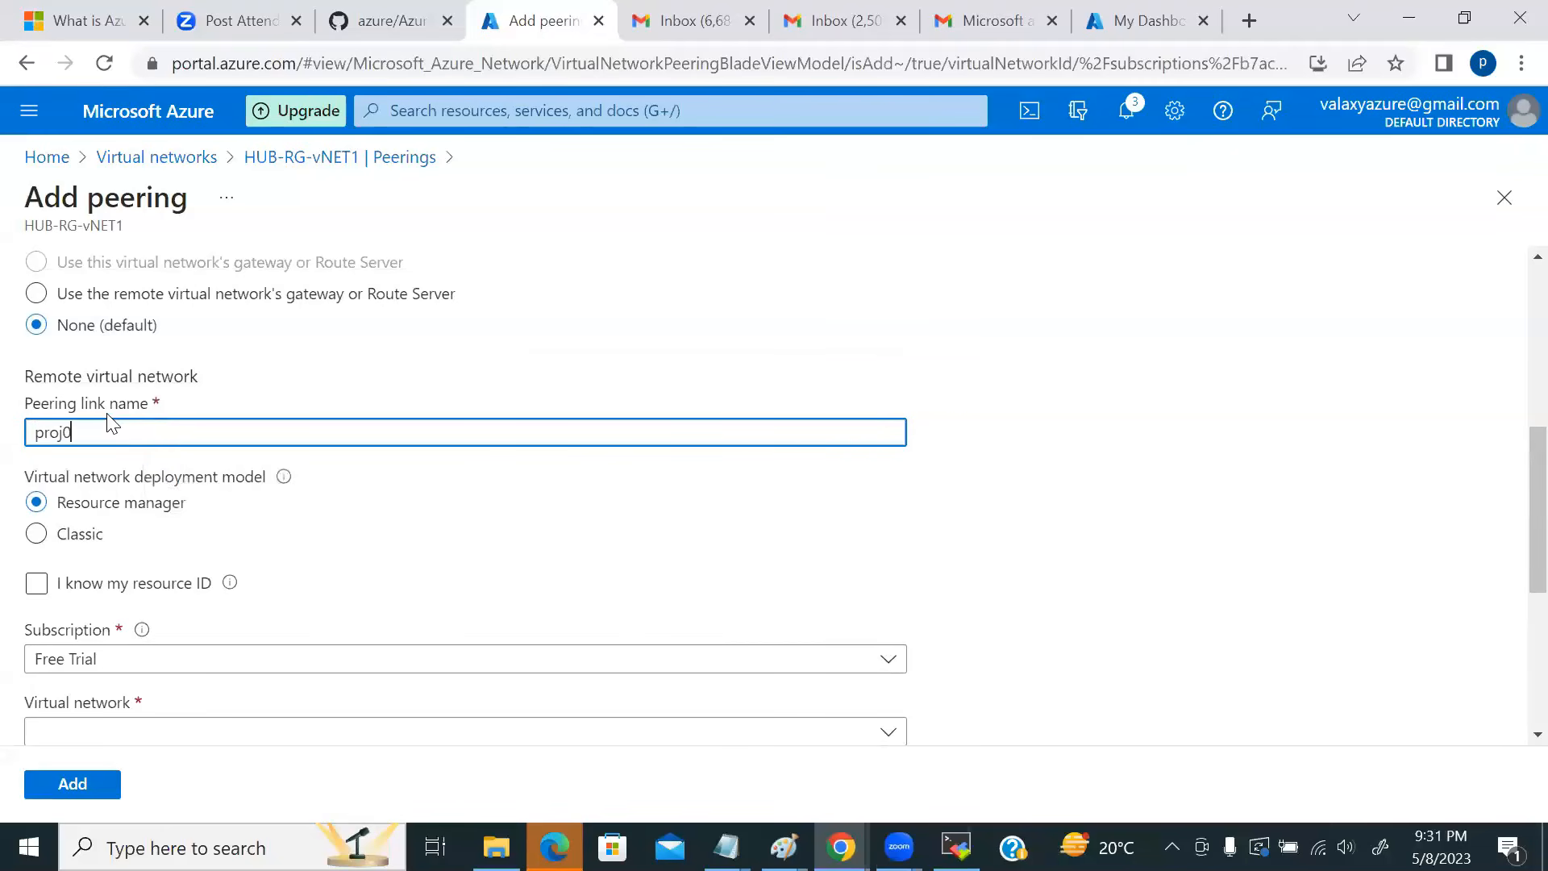
text(2-)
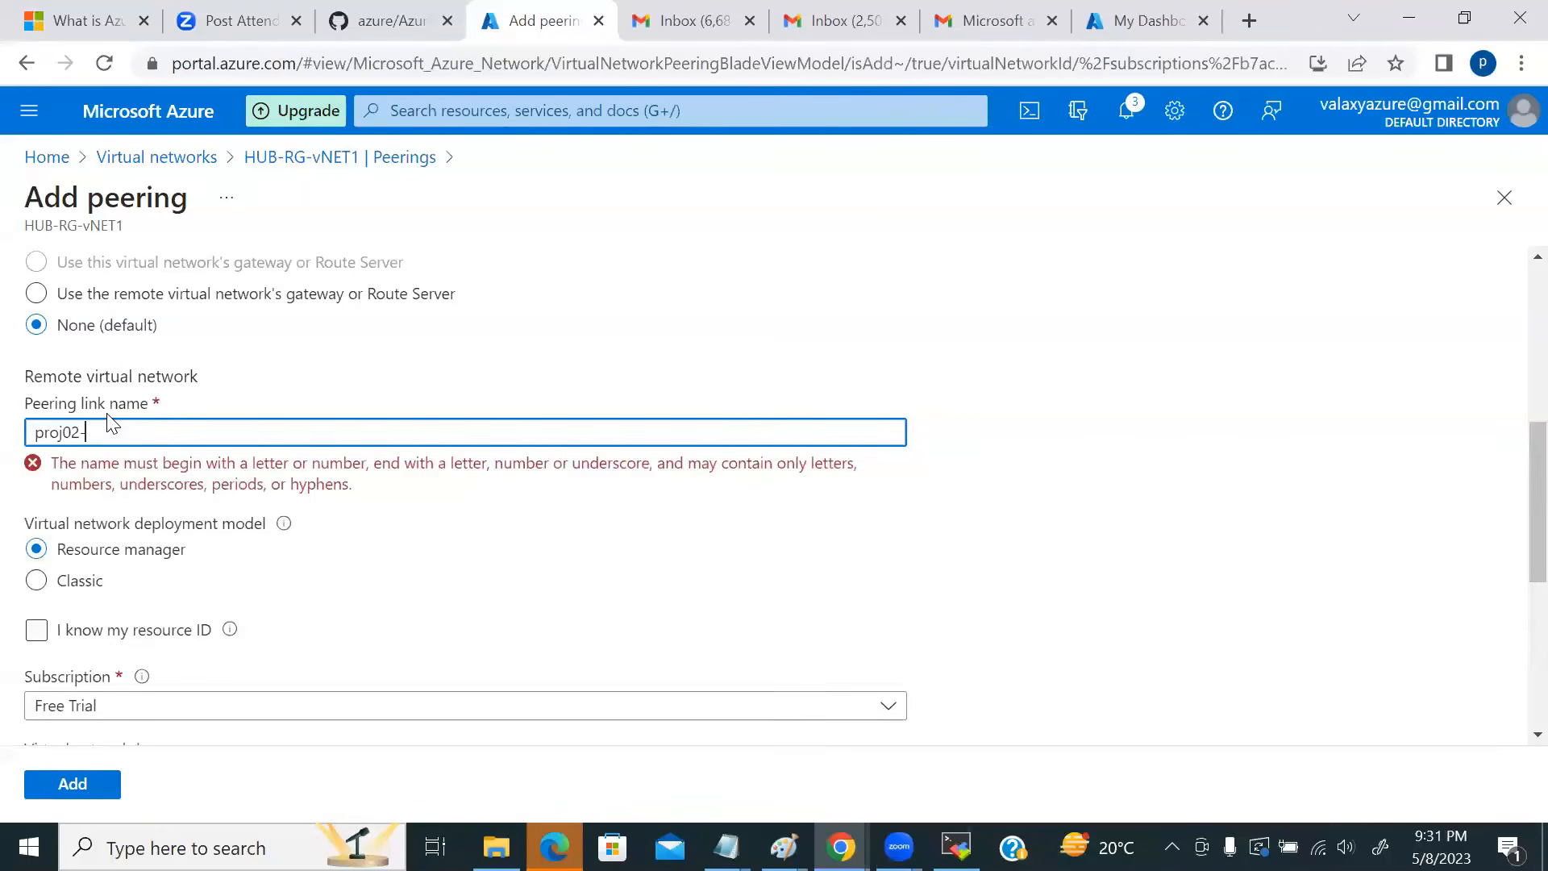
text(50-hub)
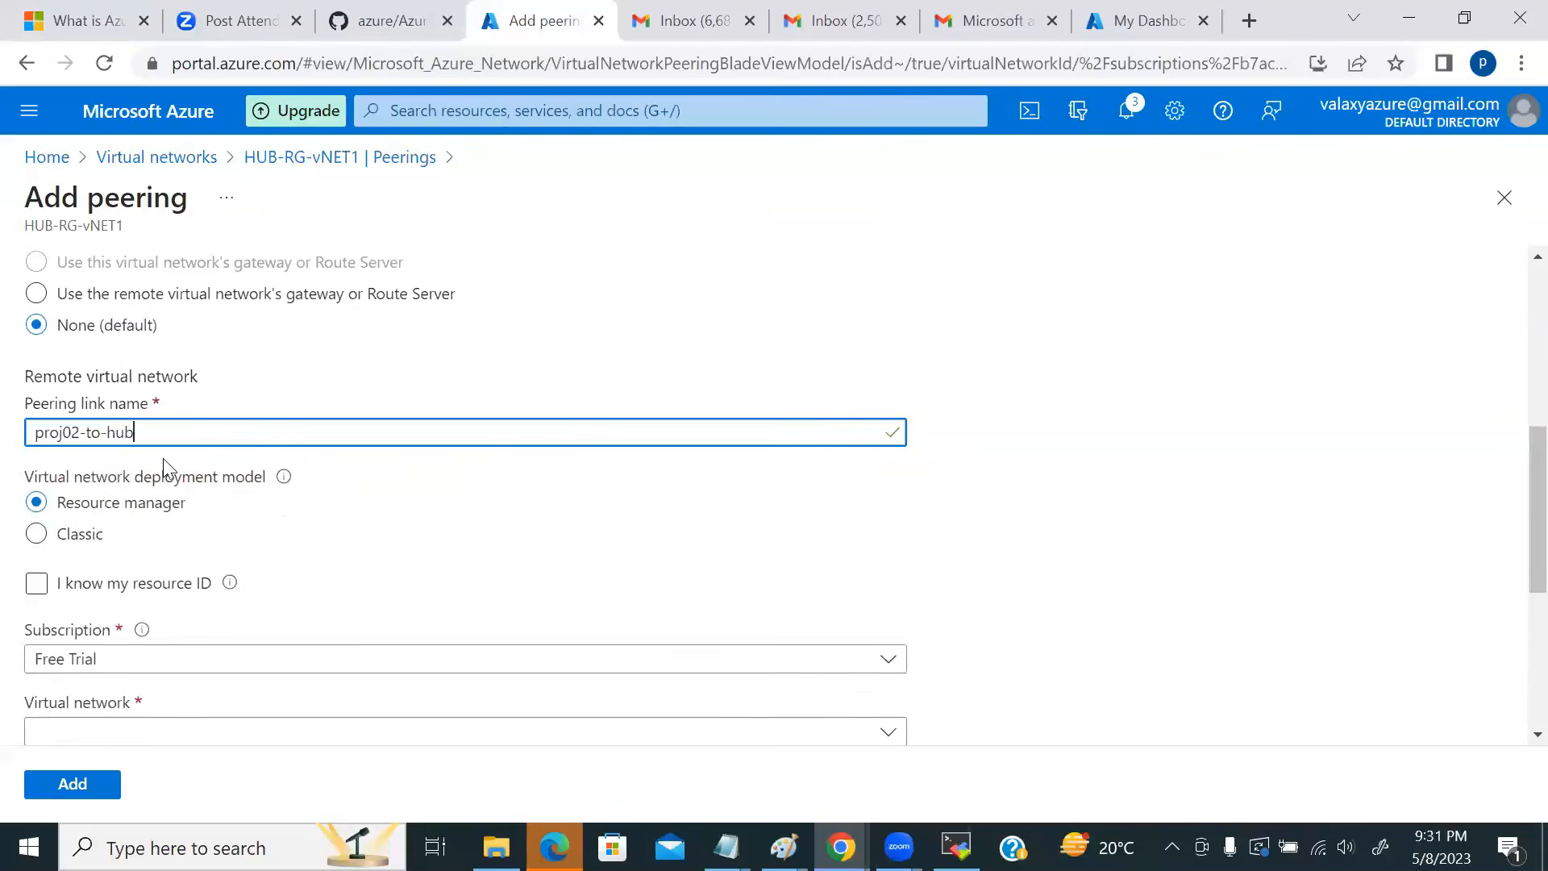
Choose Proj-02-vNET1 as the remote network and create the peering.
scroll(165, 467, down, 3)
click(148, 490)
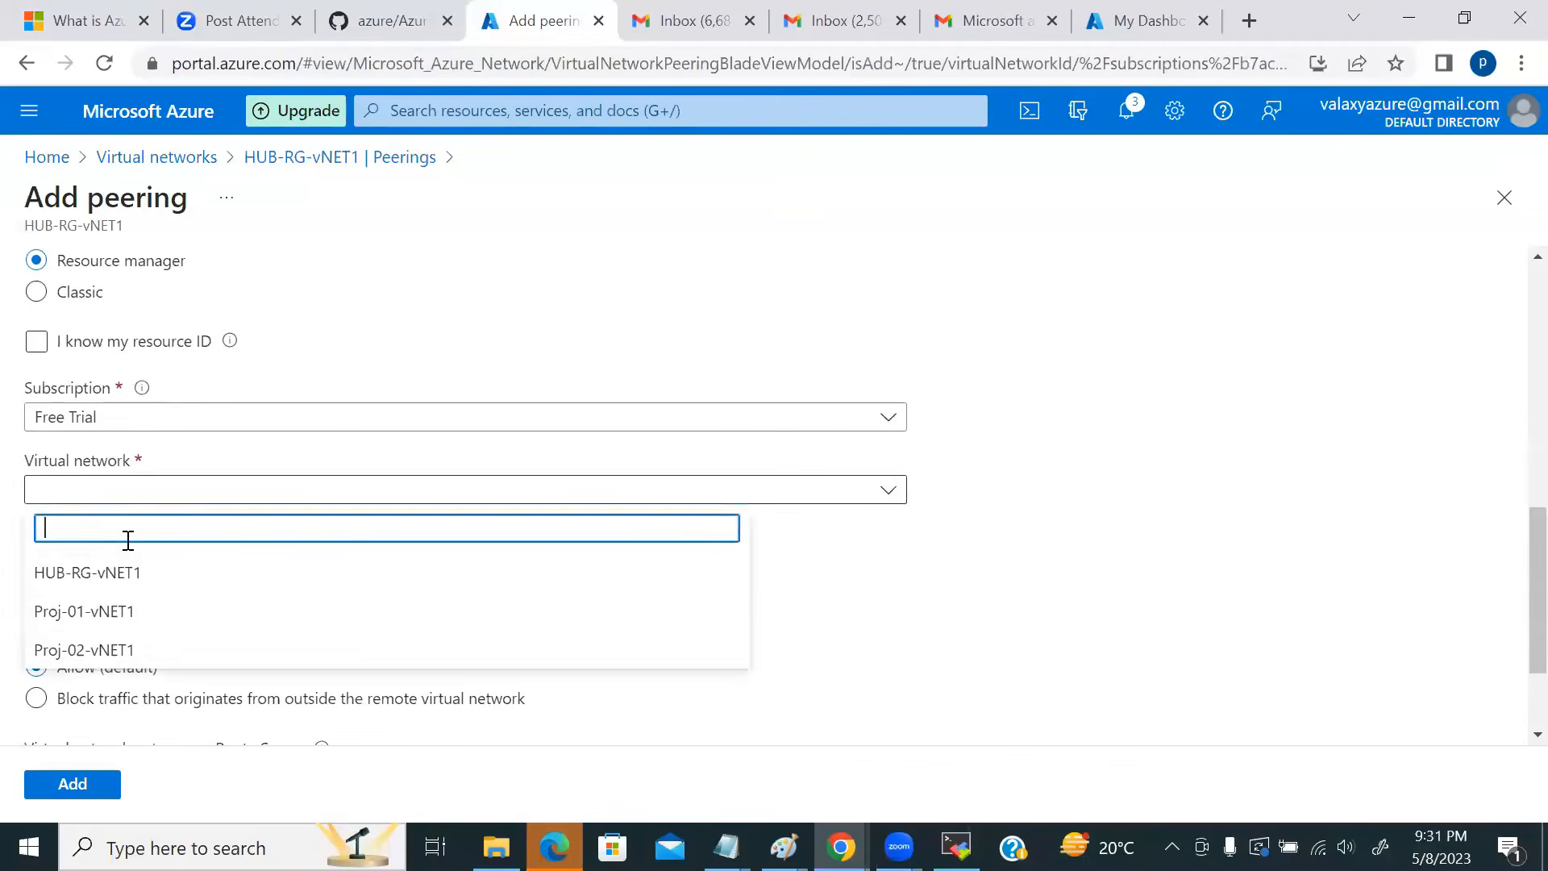
click(97, 646)
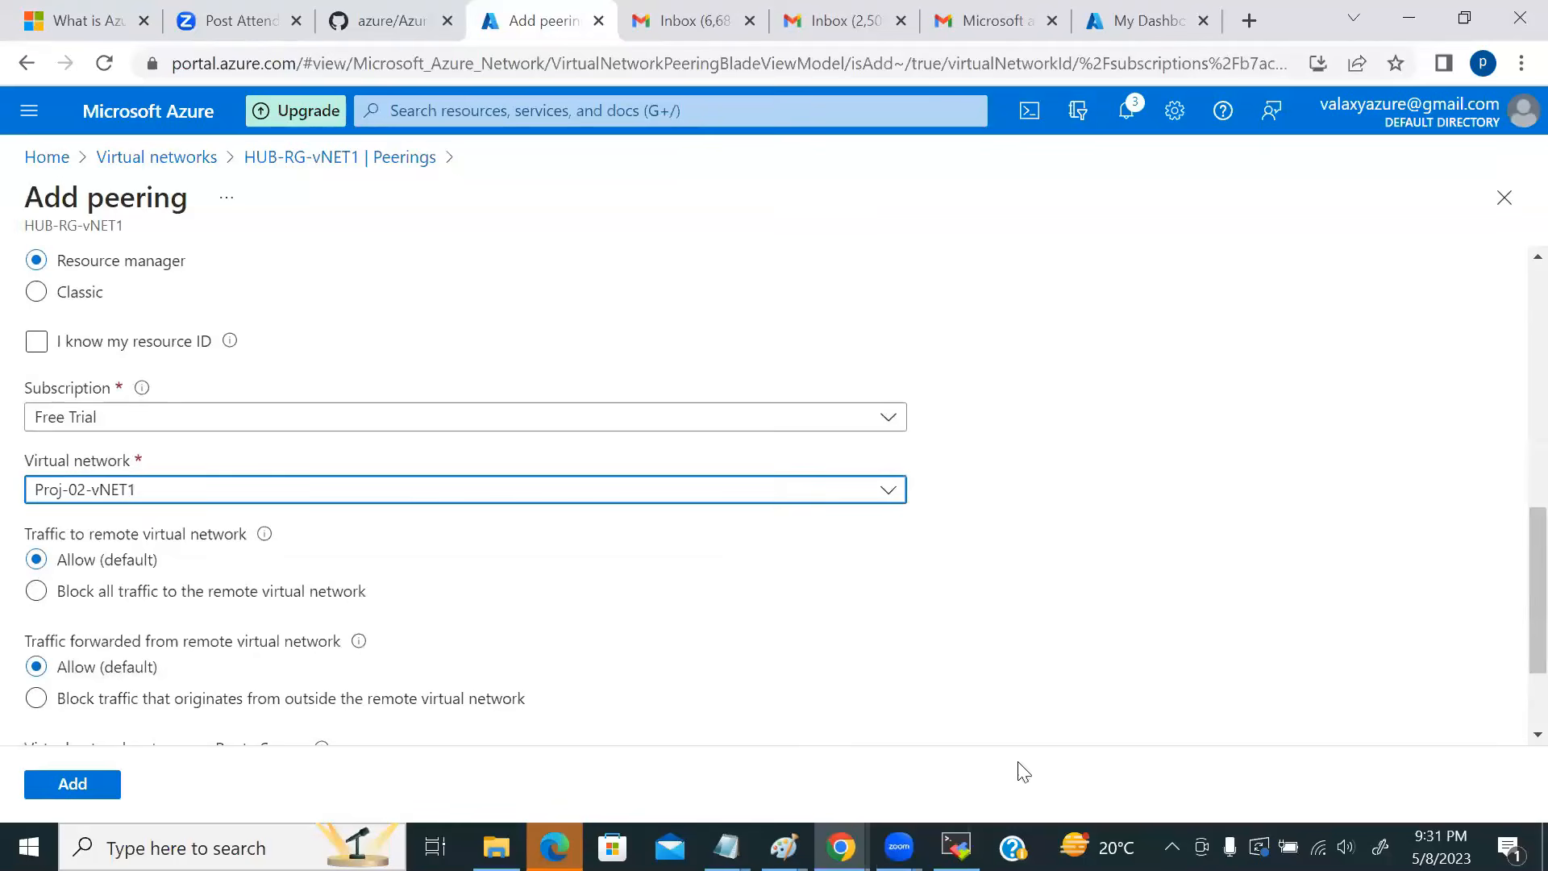
click(784, 847)
click(914, 750)
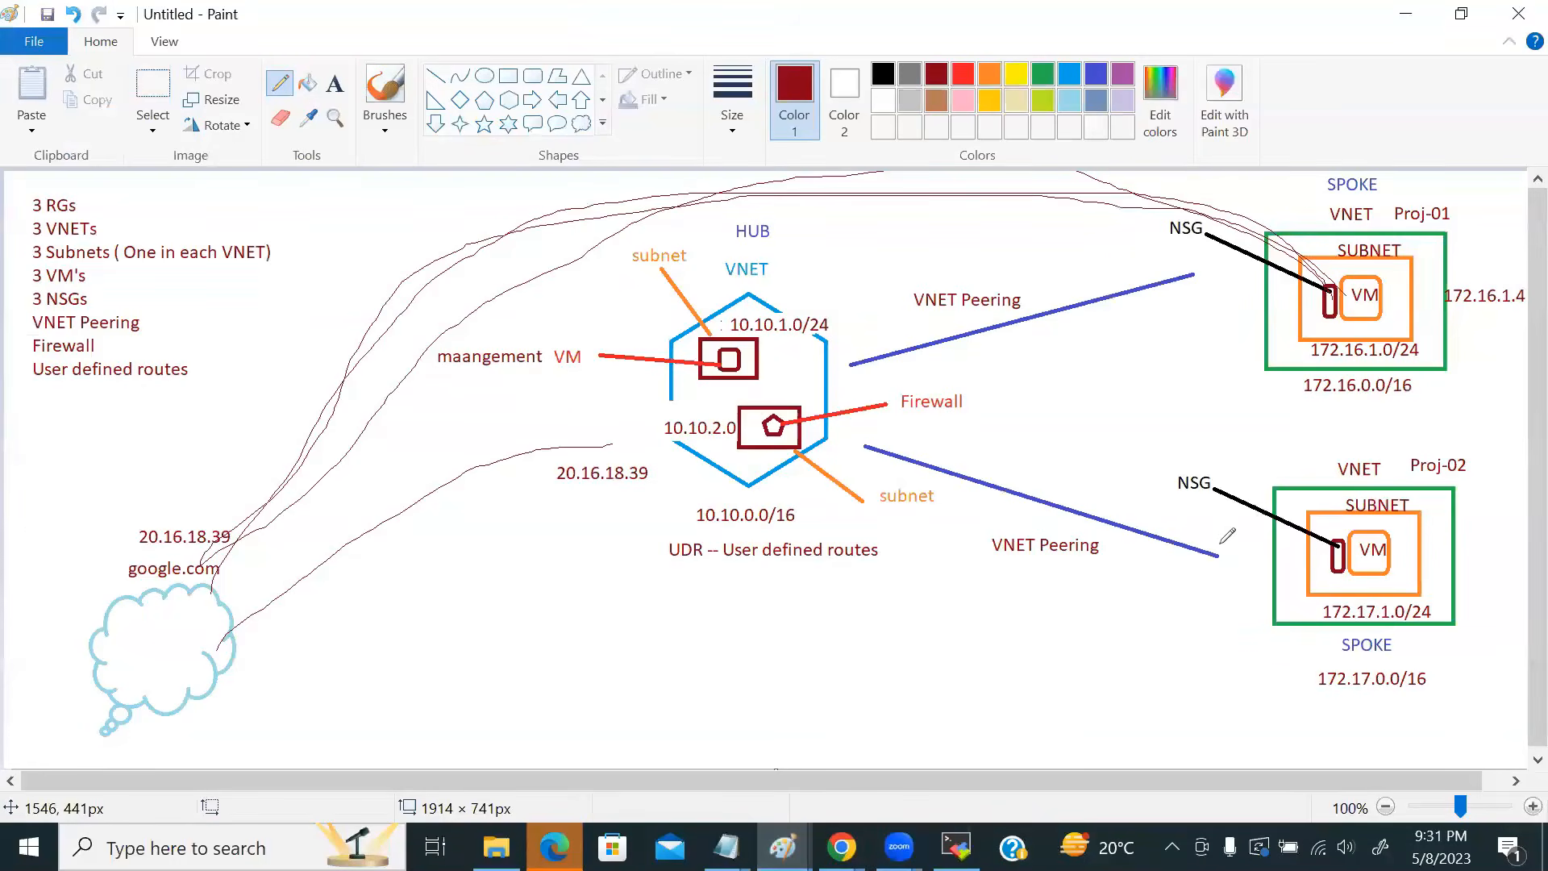
key(alt+Tab)
scroll(329, 576, down, 2)
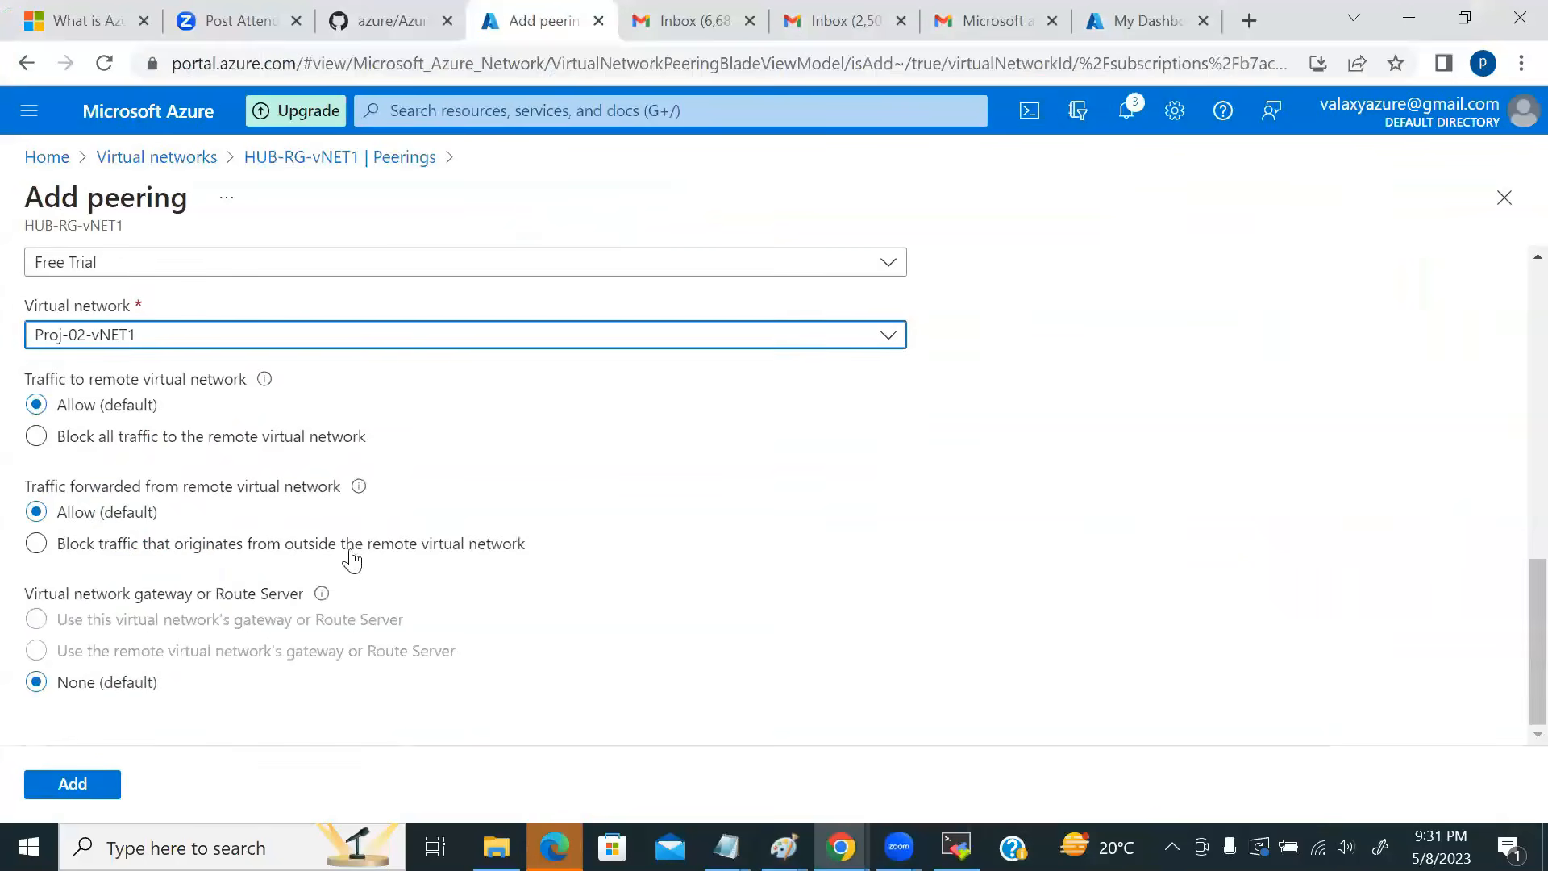
click(80, 784)
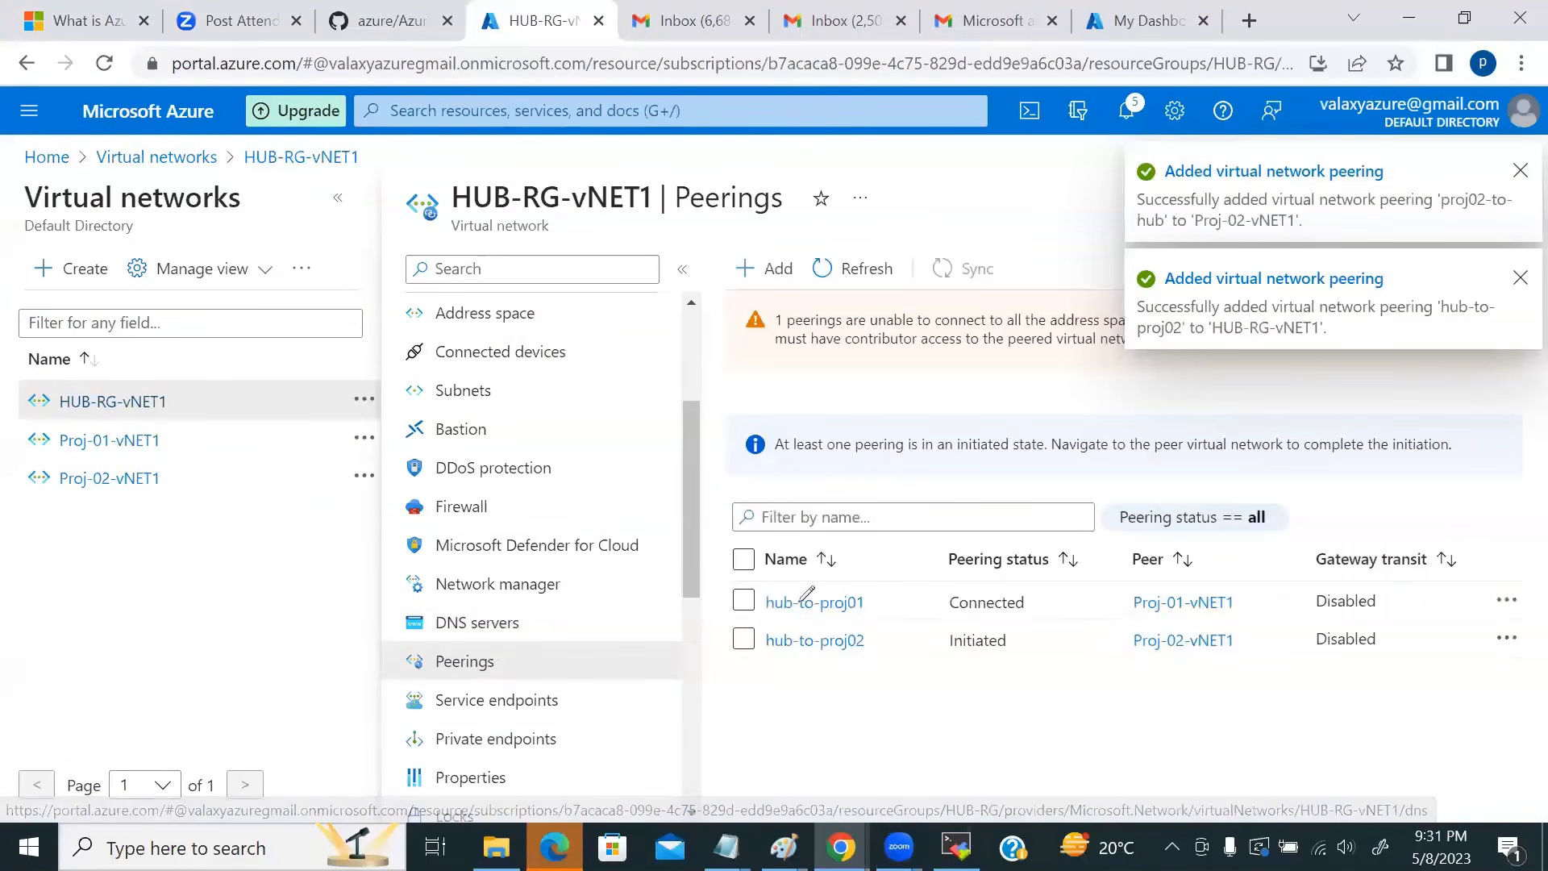
Compare the peerings with the network diagram, then close the HUB-RG-vNET1 Peerings view.
key(alt+Tab)
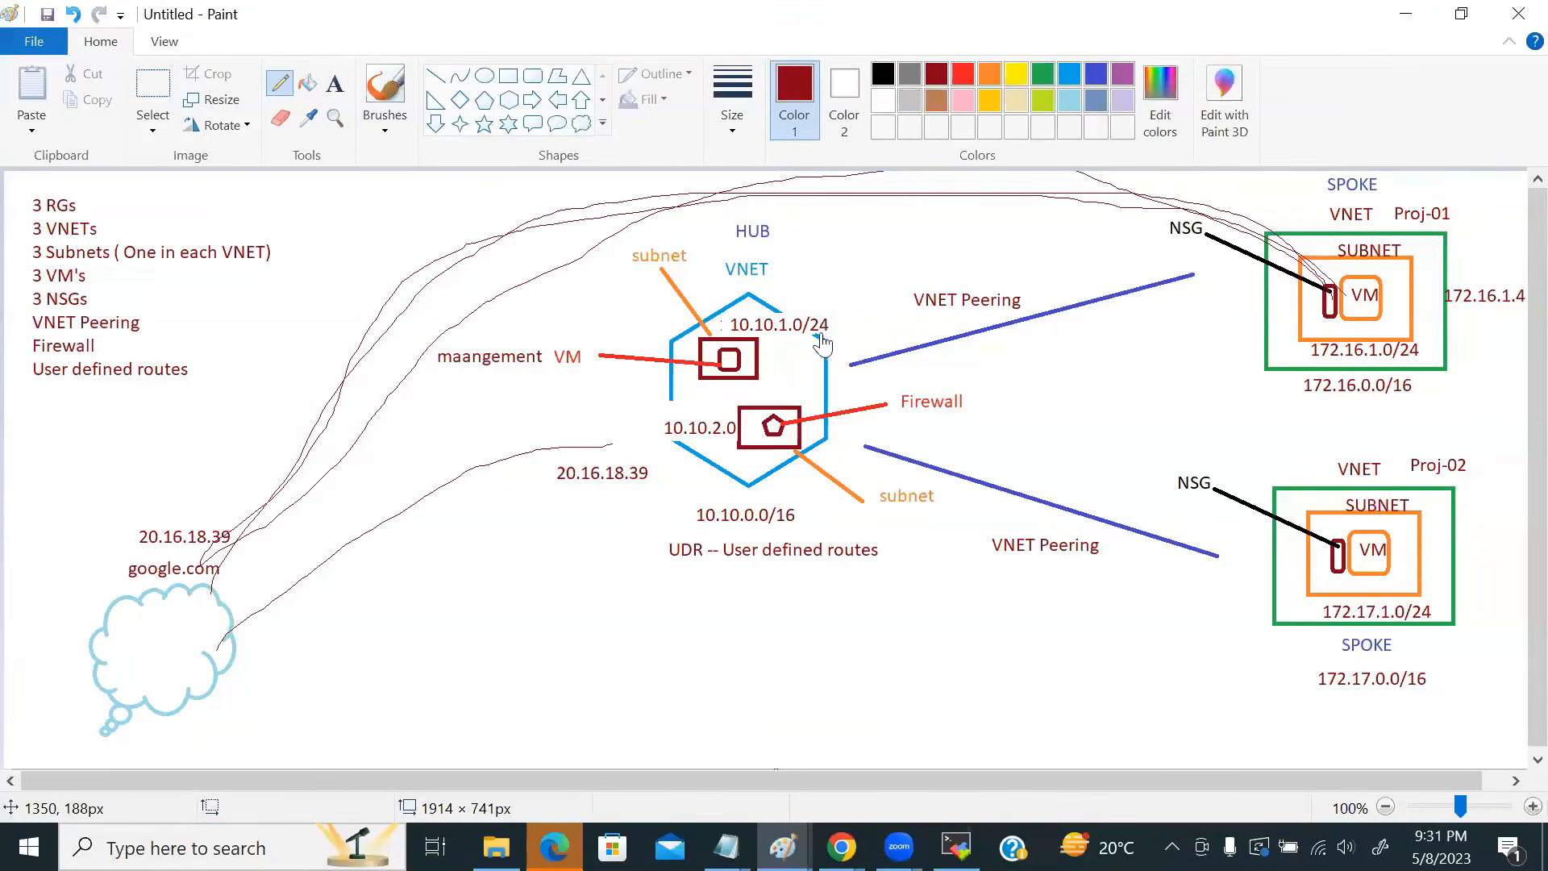
key(alt+Tab)
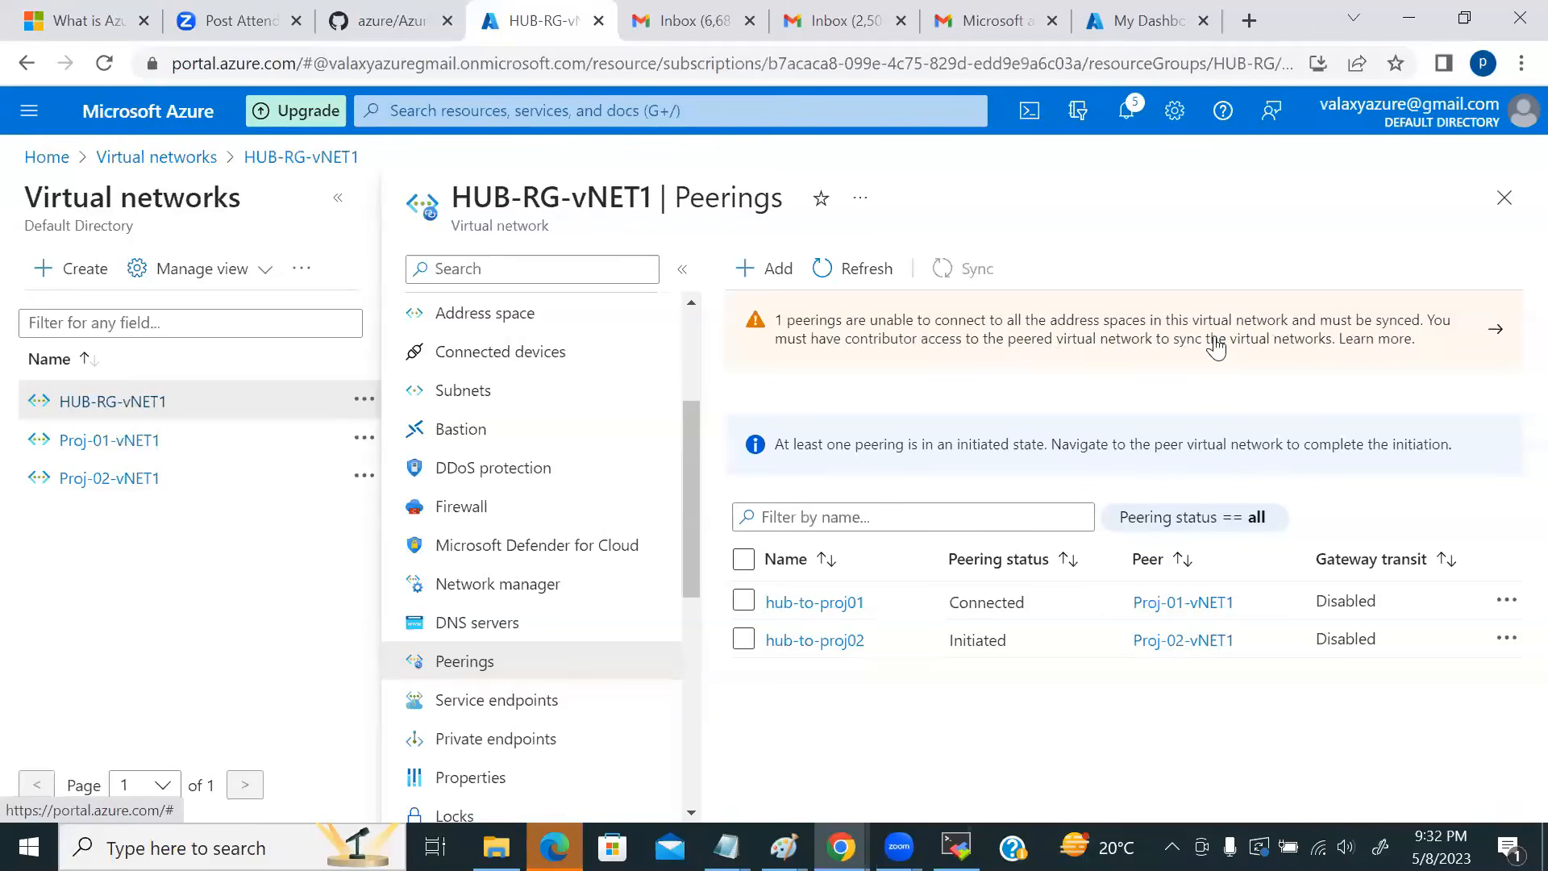
click(1505, 199)
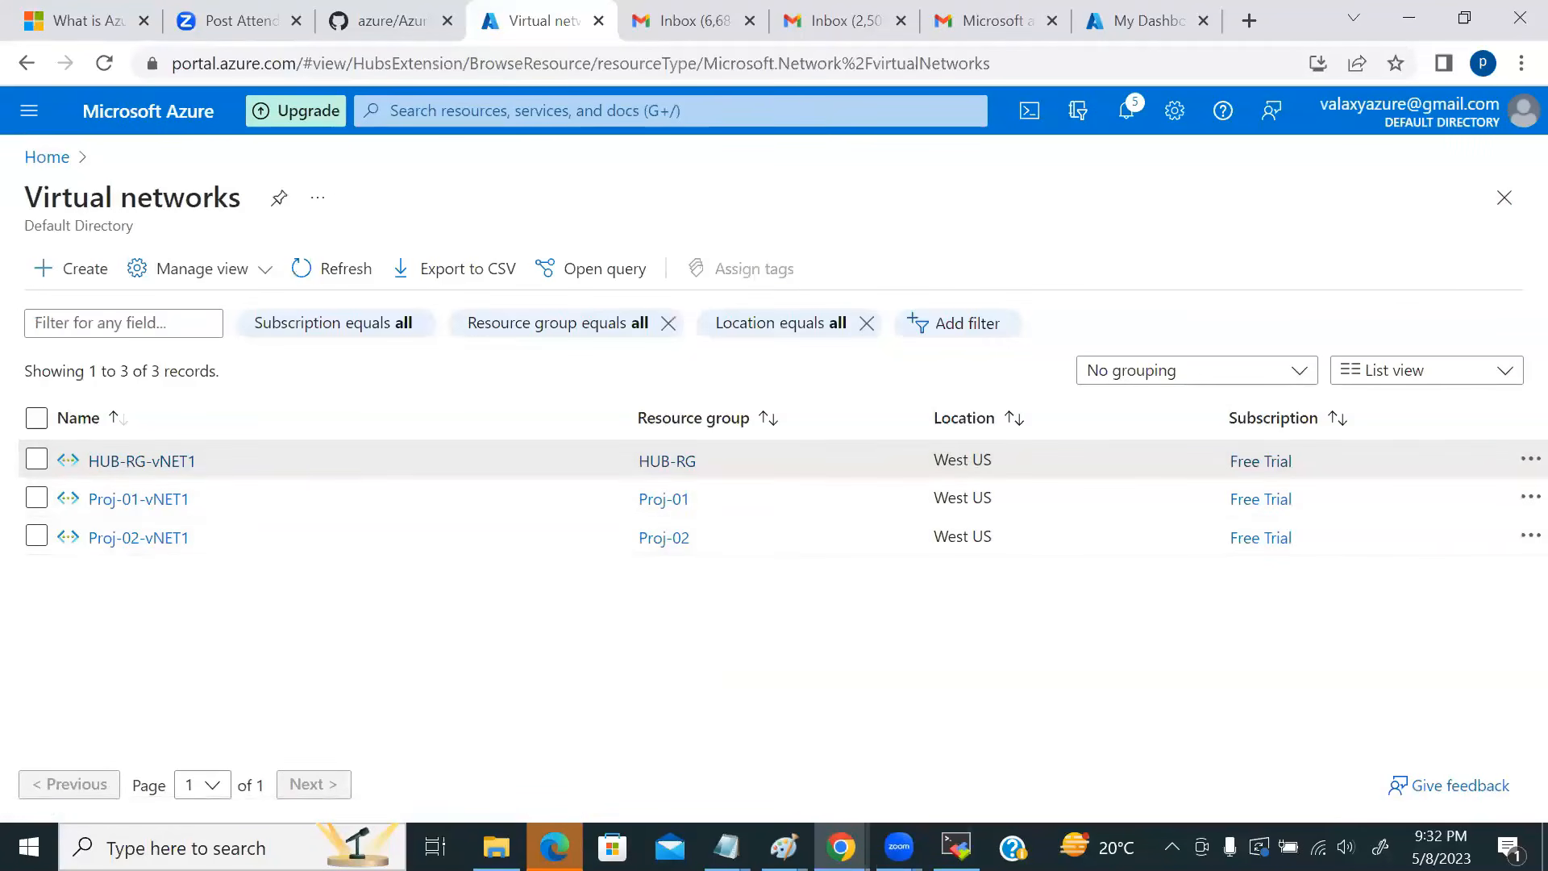
Mark the Create Firewall step in the lab checklist notes.
key(super+5)
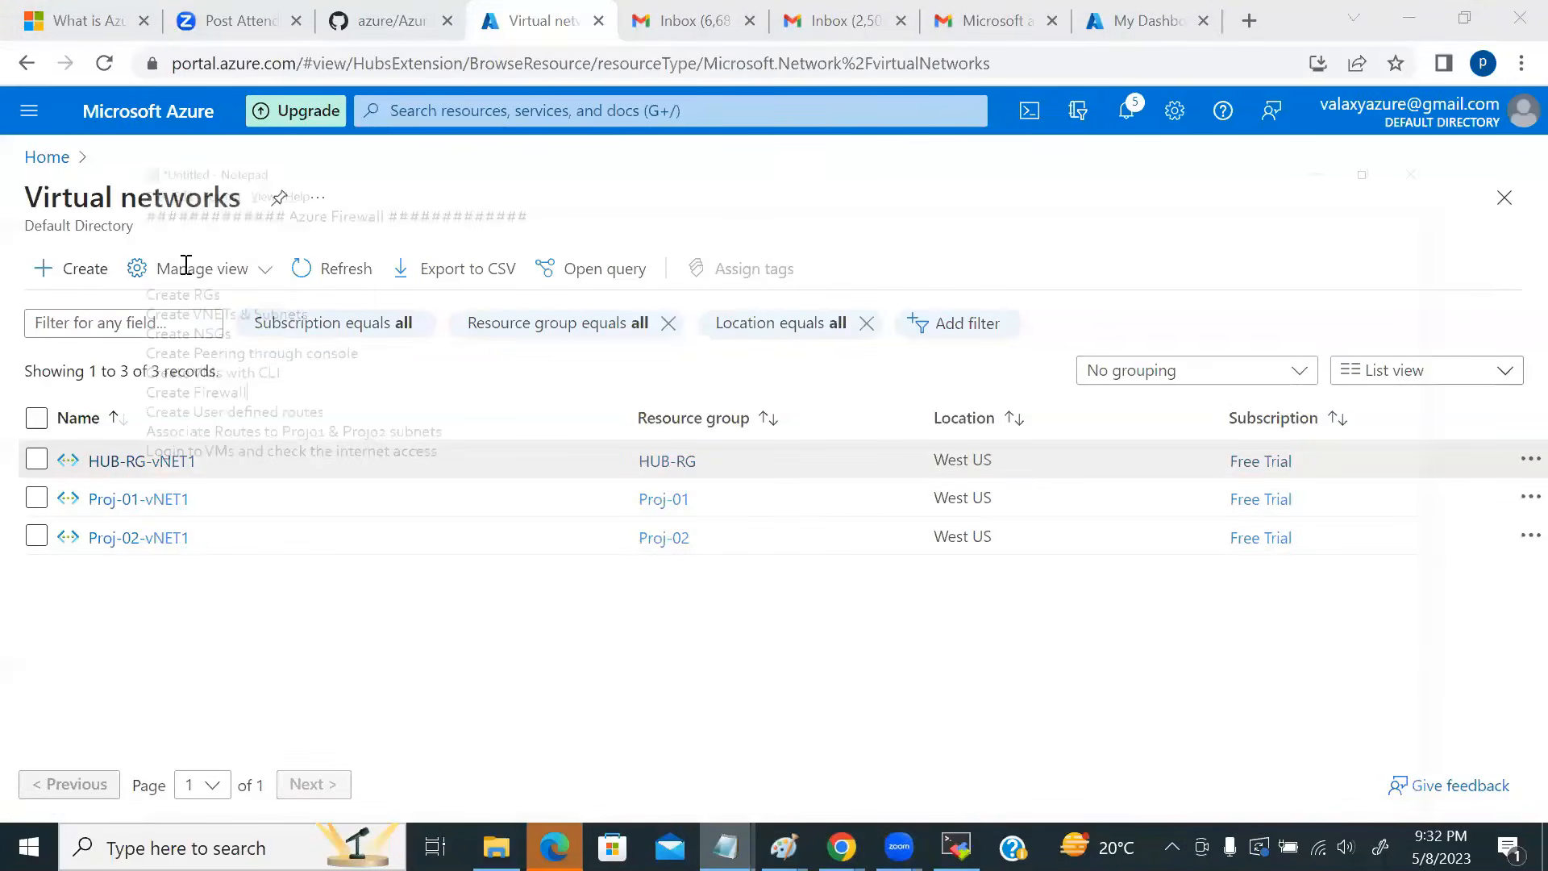
drag(191, 279, 7, 274)
click(225, 280)
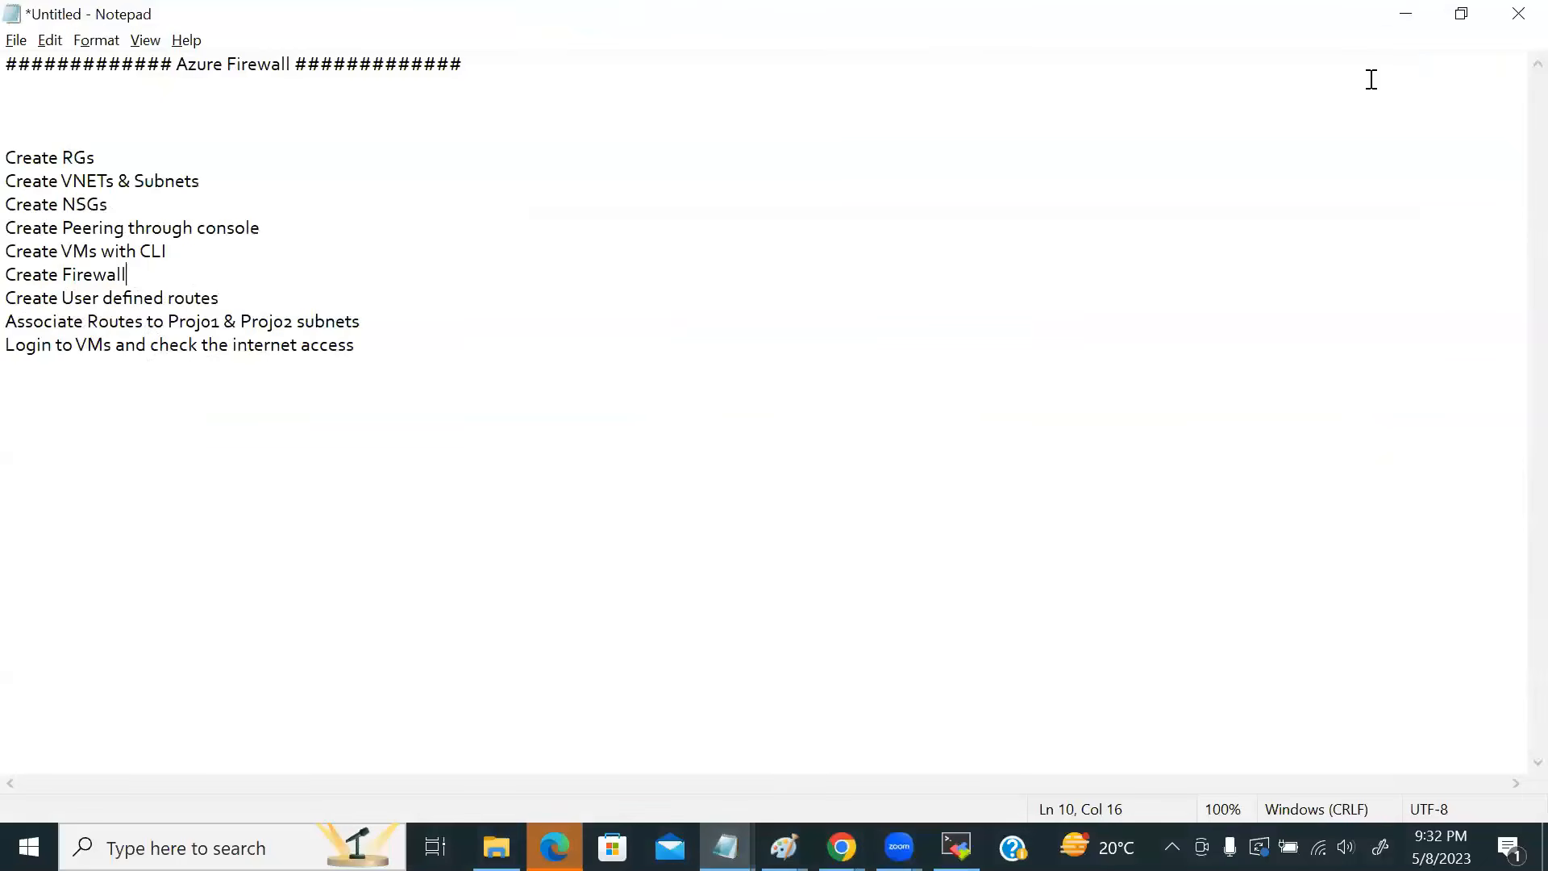
click(1406, 14)
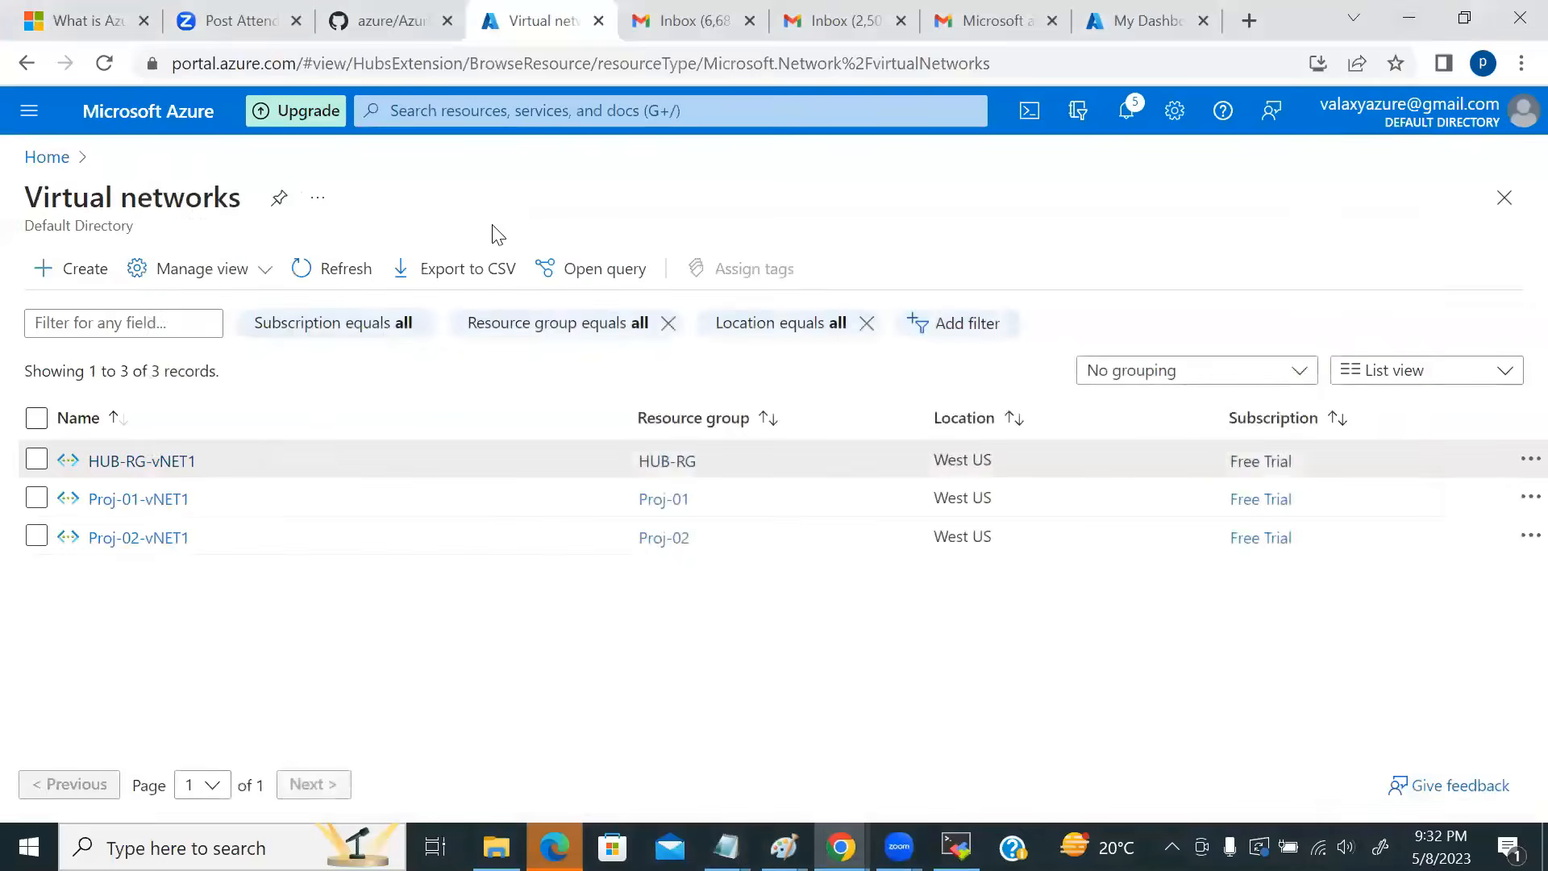
Return to the Azure home page and search for 'firewall'.
click(47, 157)
click(434, 107)
text(f)
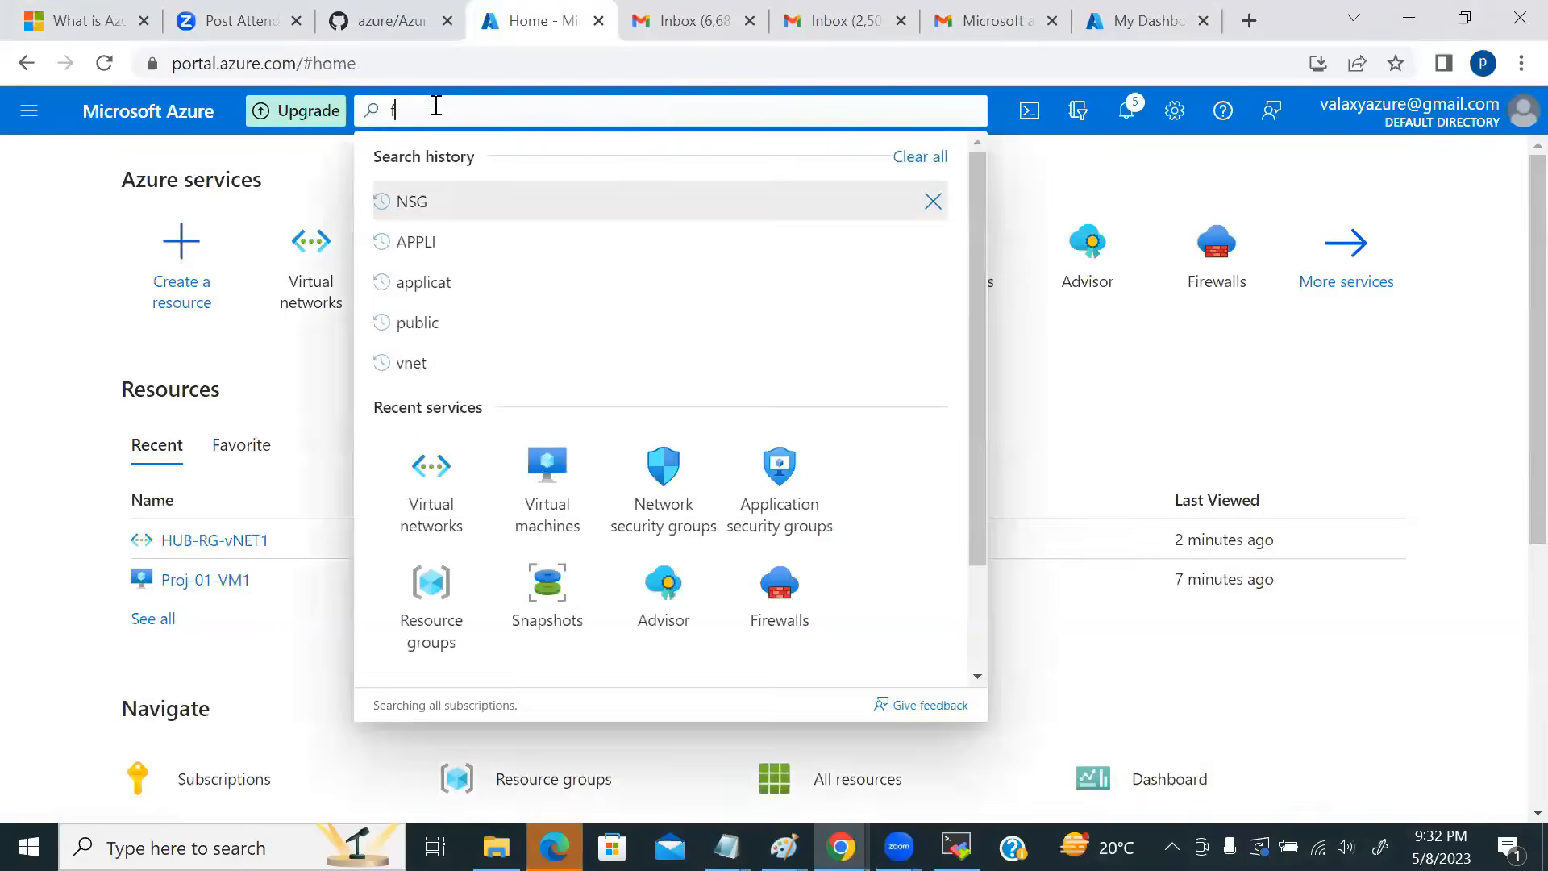
text(irewall)
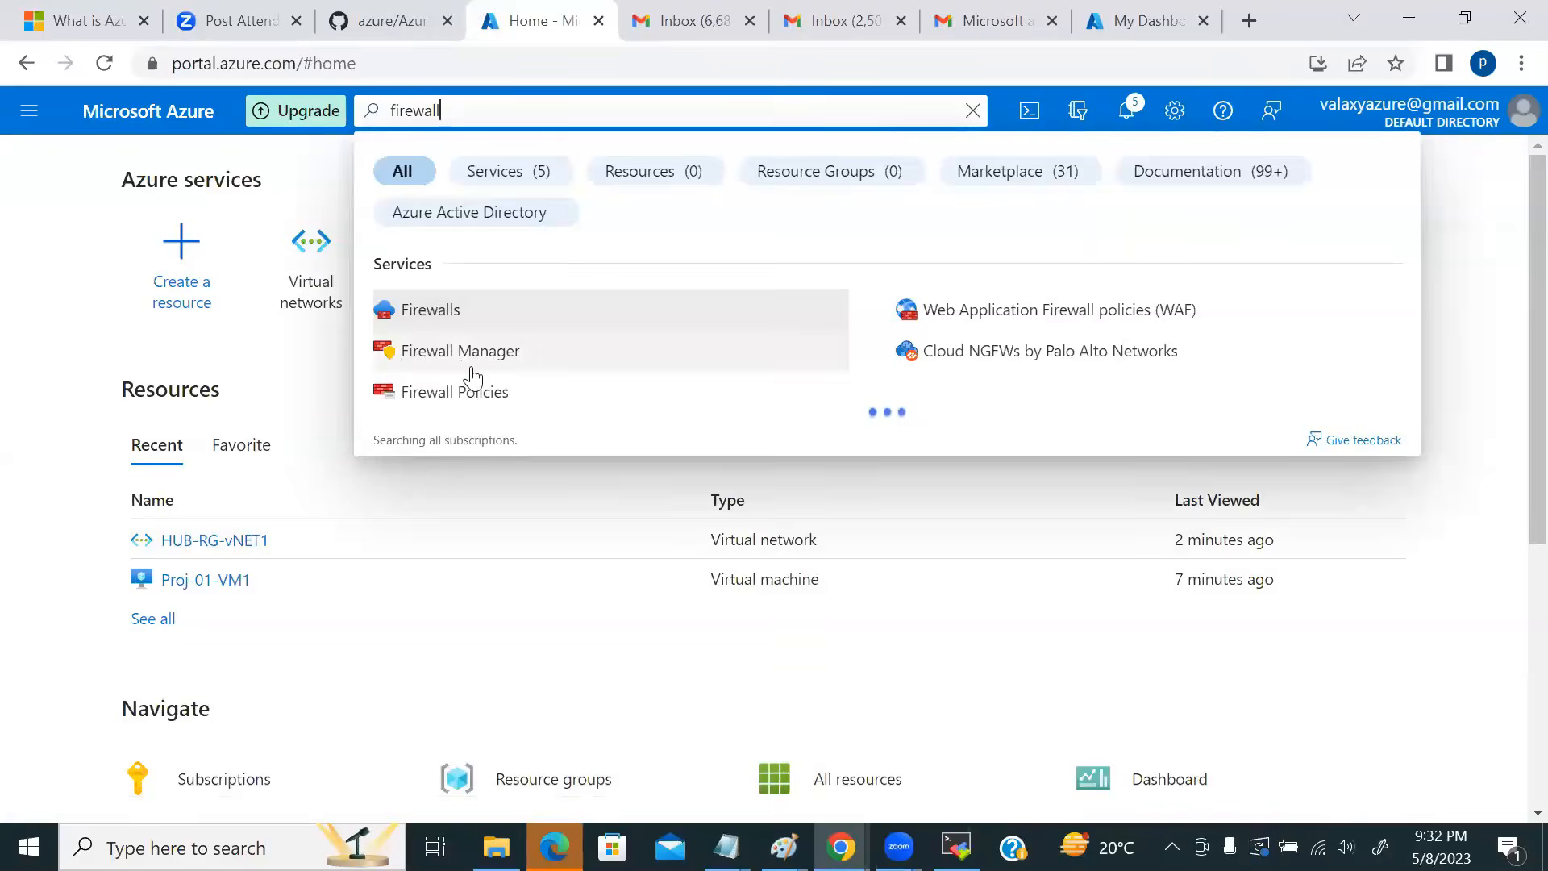
Start a new firewall from the Firewalls list and place it in resource group HUB-RG.
click(441, 316)
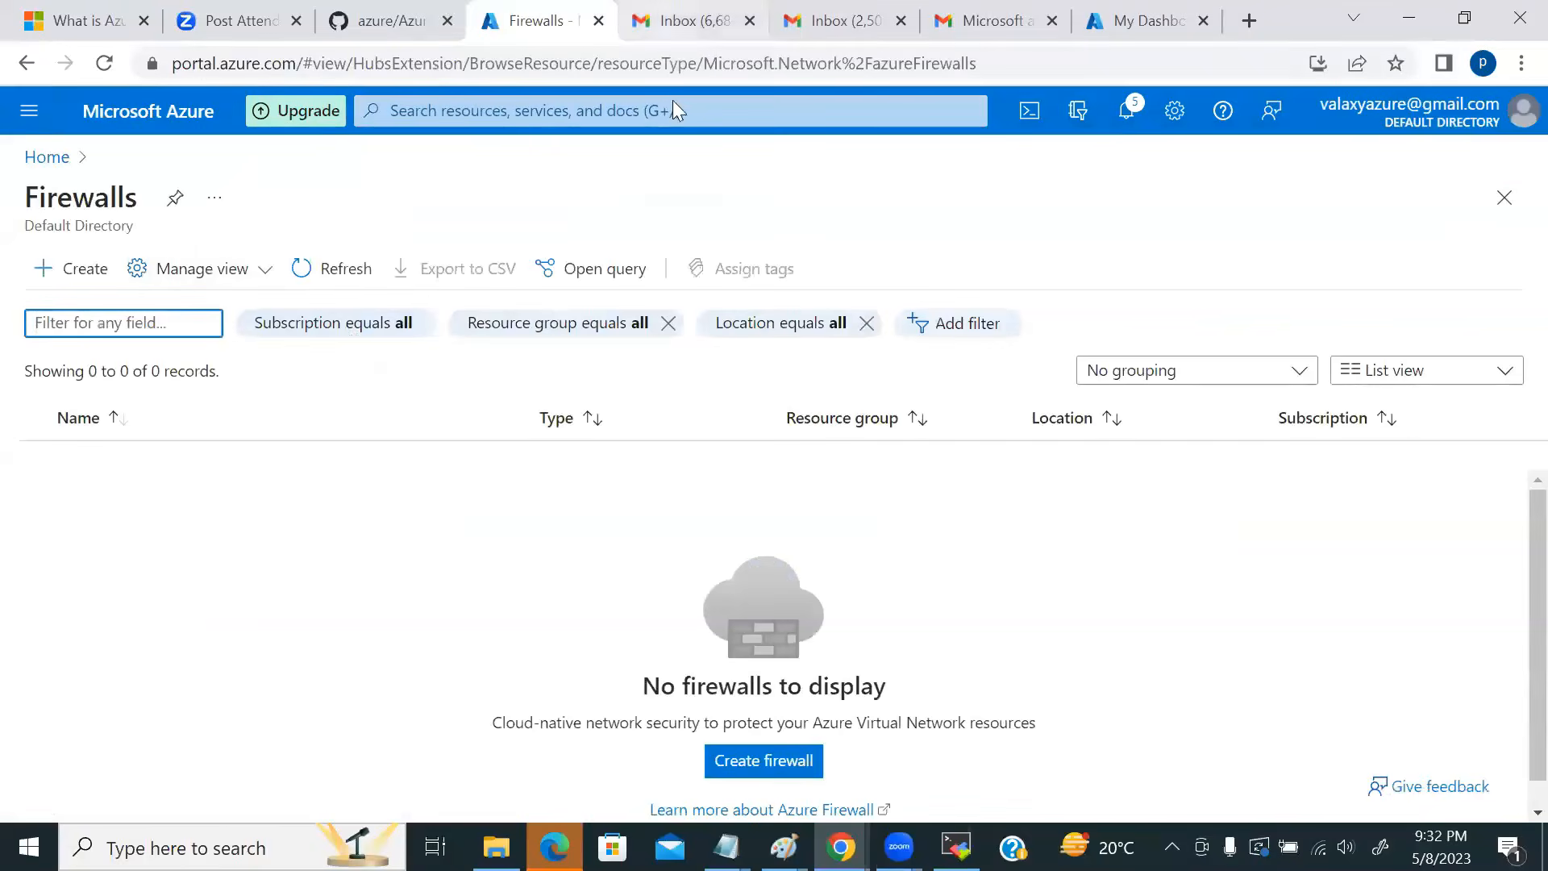
click(86, 273)
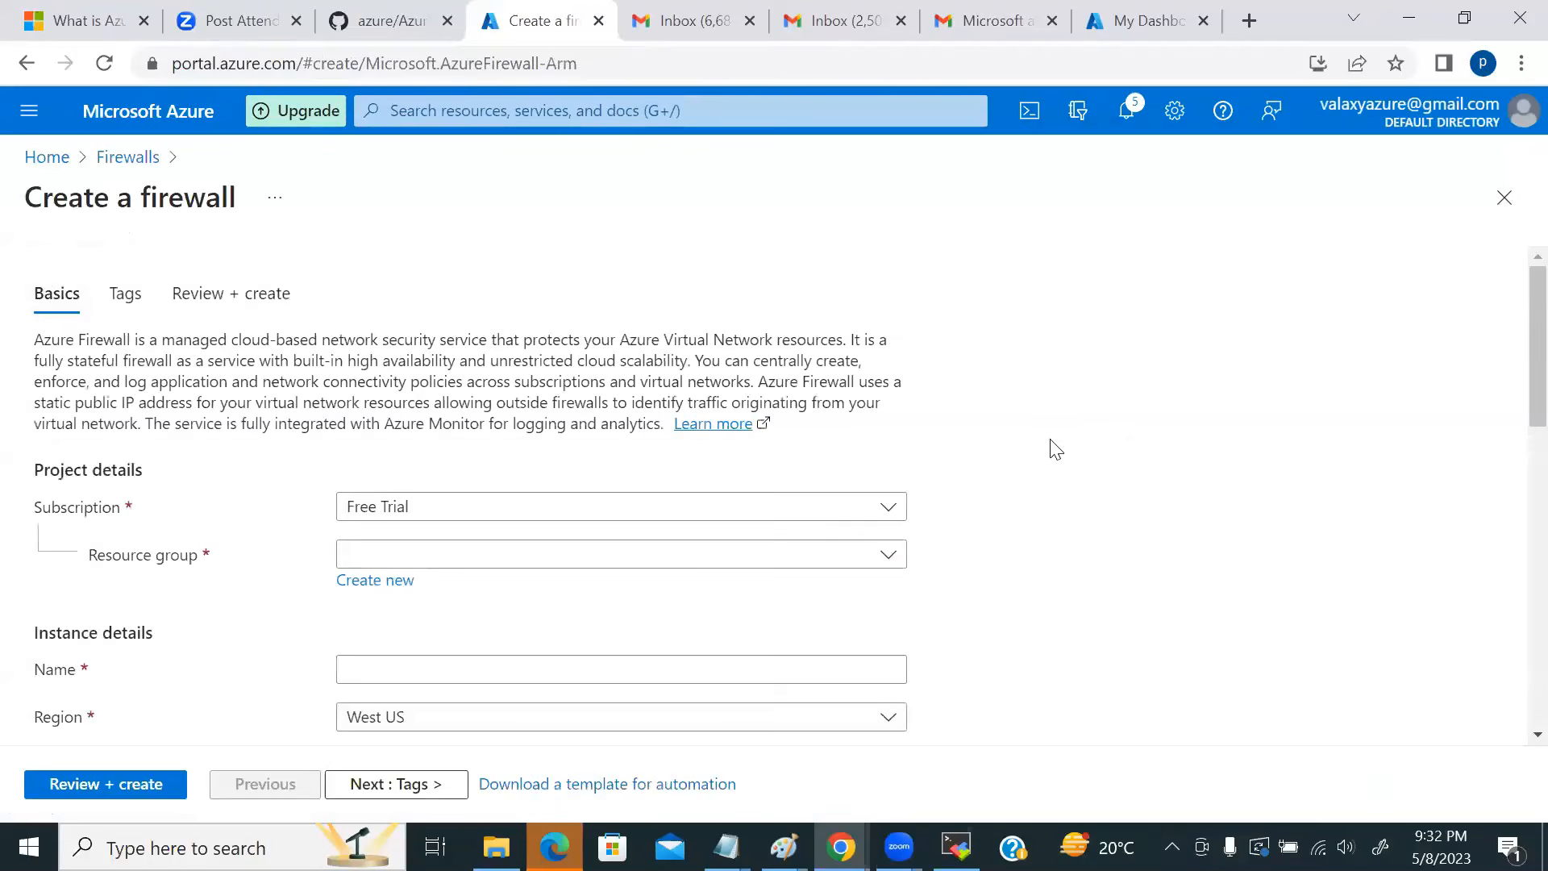
scroll(1057, 449, down, 2)
click(449, 436)
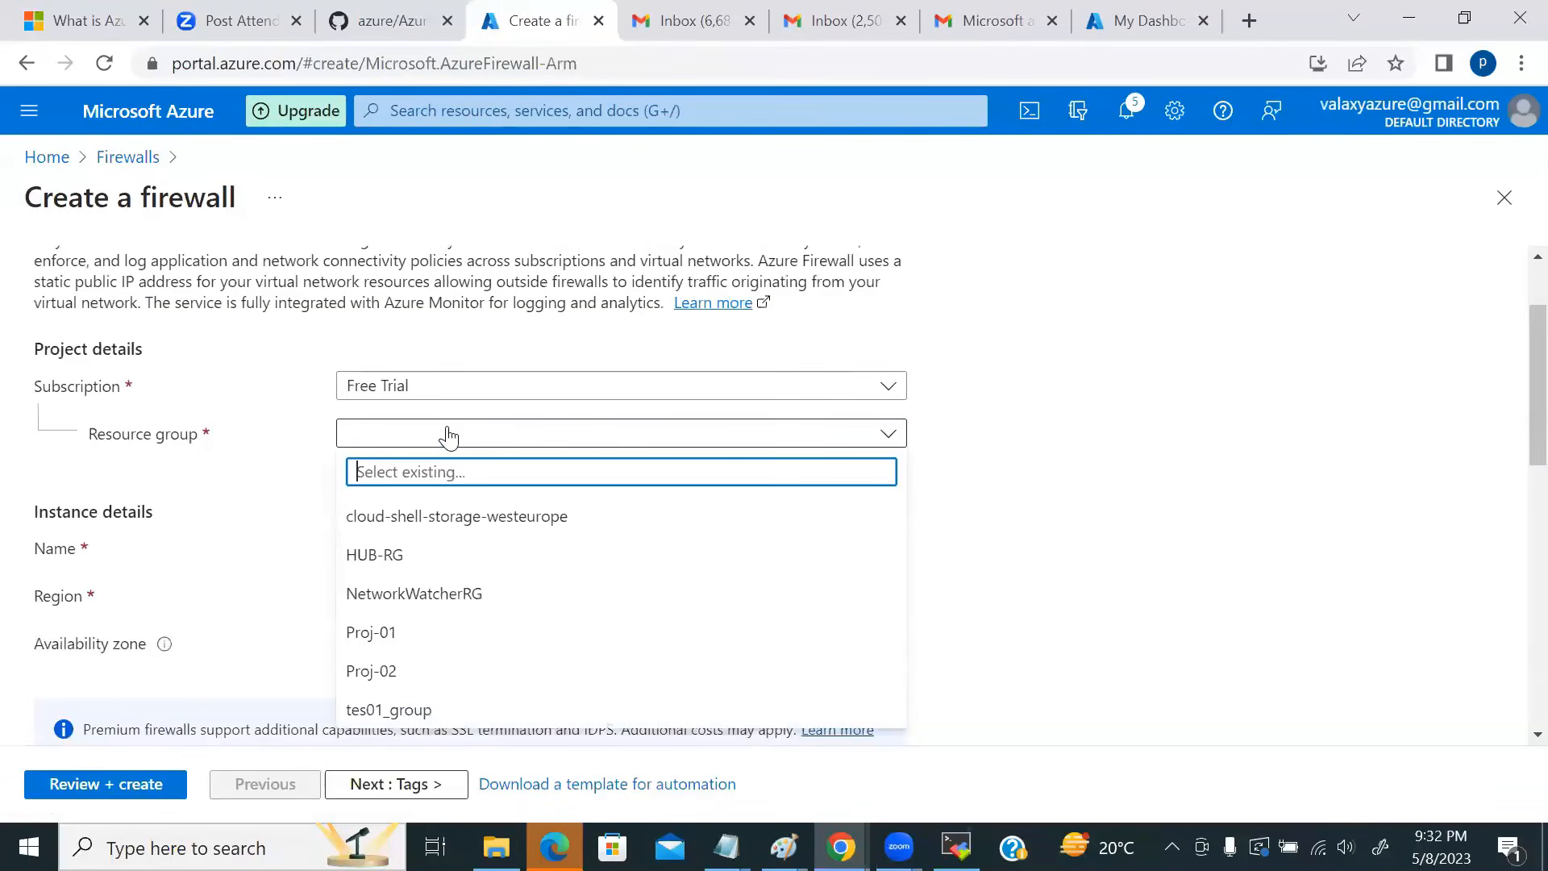
click(387, 555)
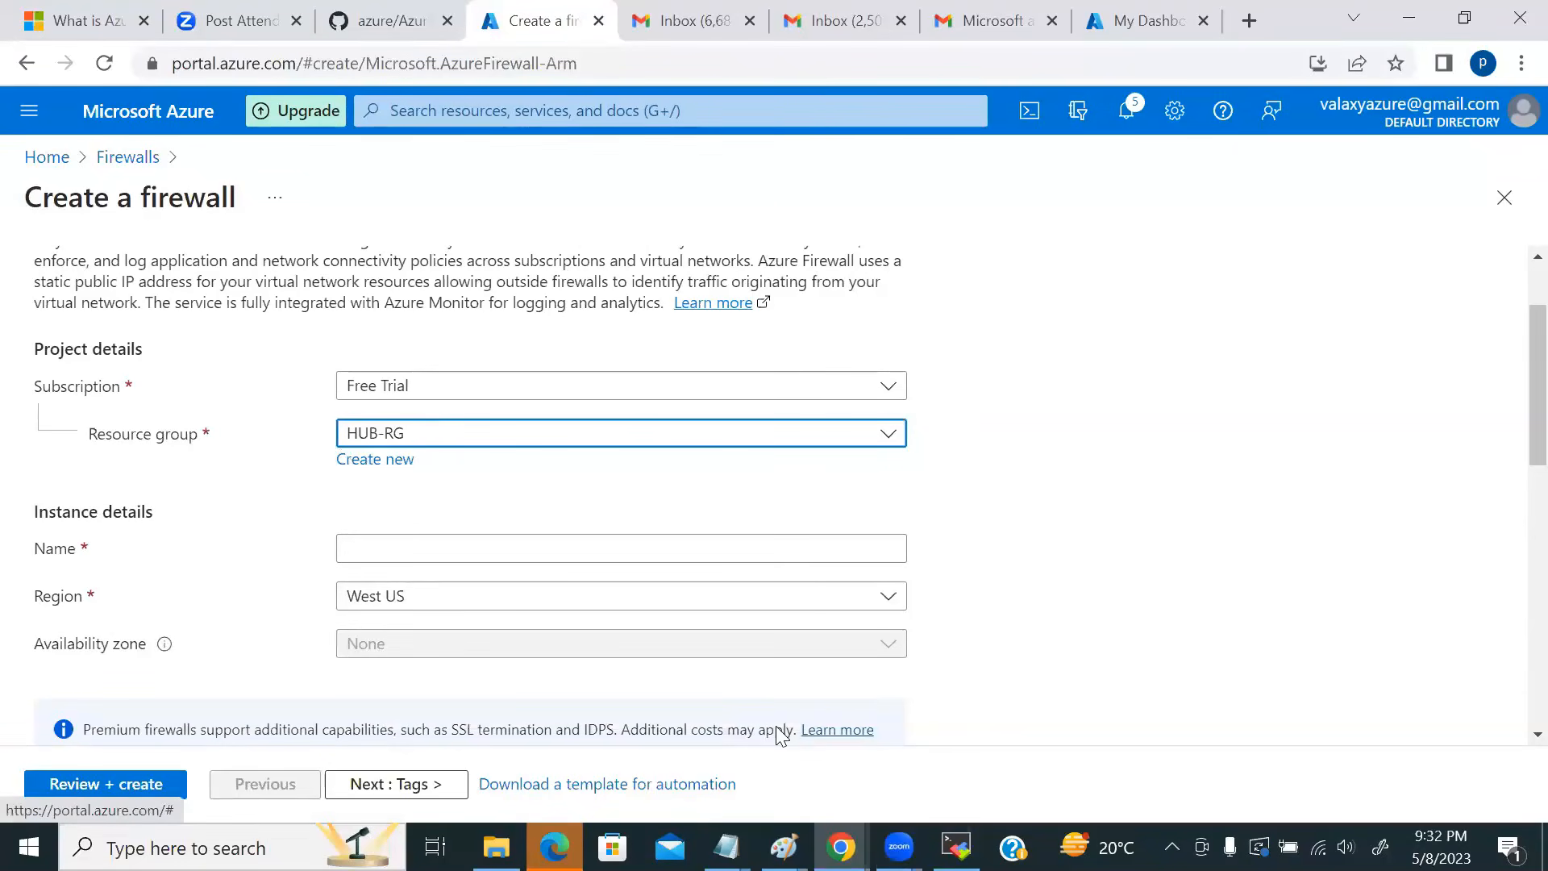
Name the firewall Firewall01, keeping region West US.
click(783, 846)
click(857, 760)
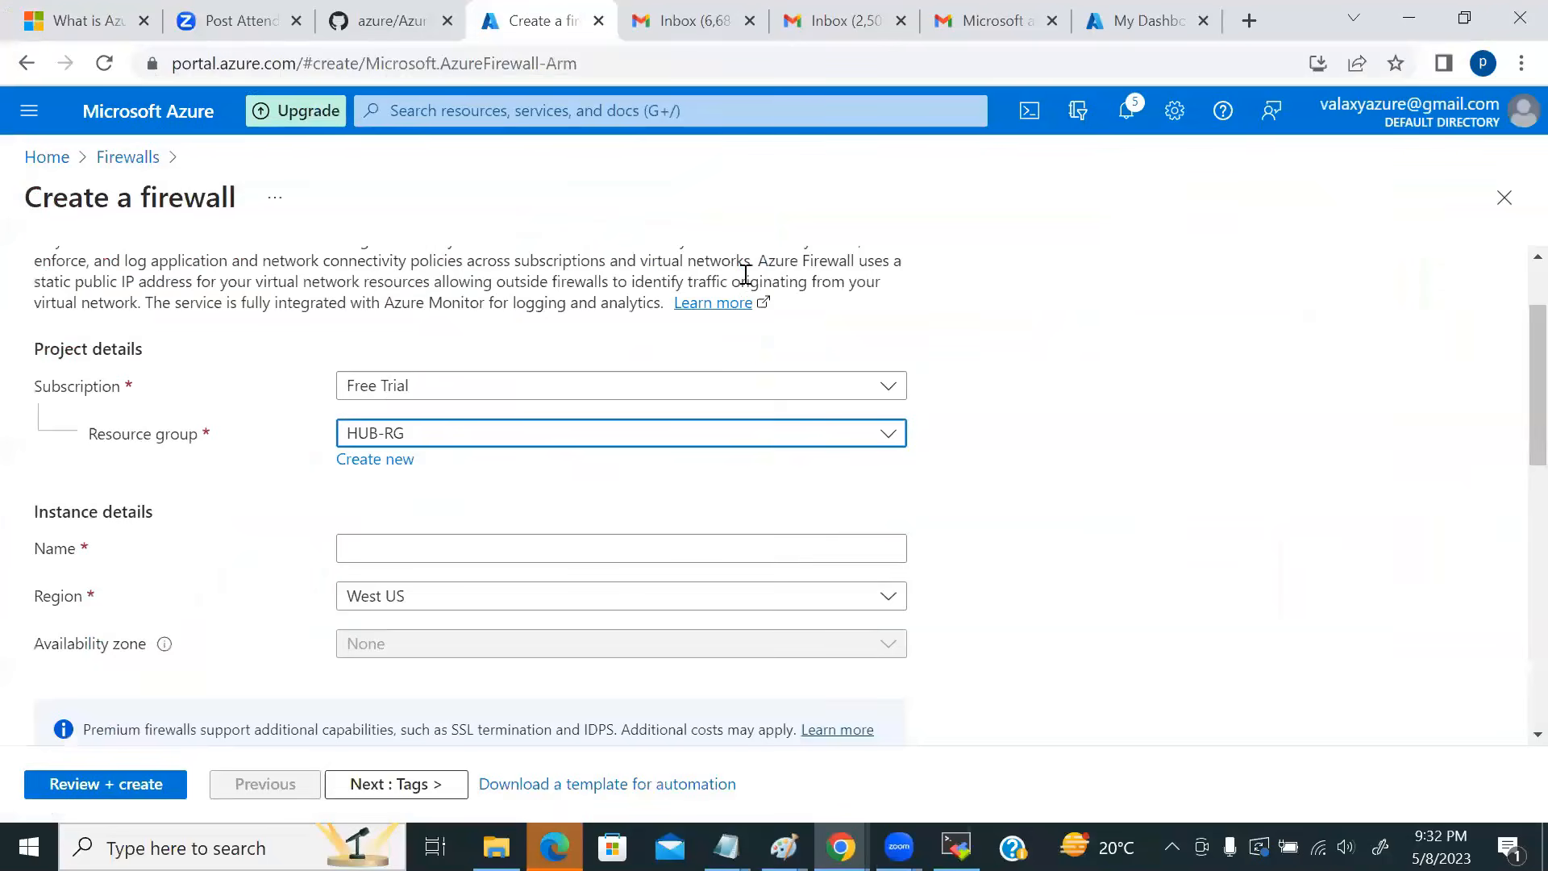
key(alt+Tab)
click(590, 547)
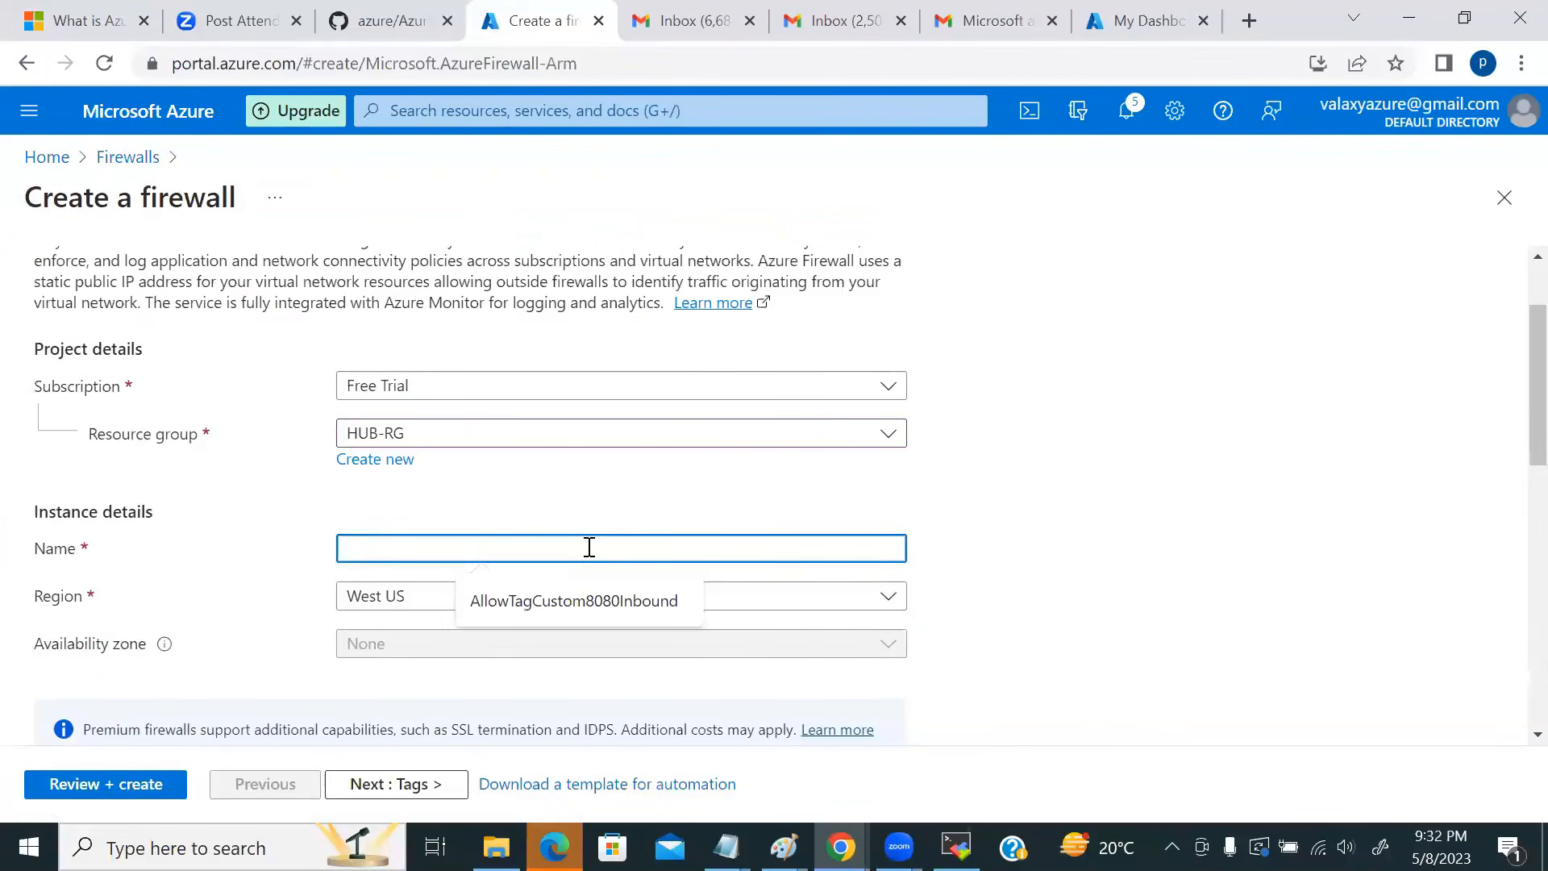
text(Firewall01)
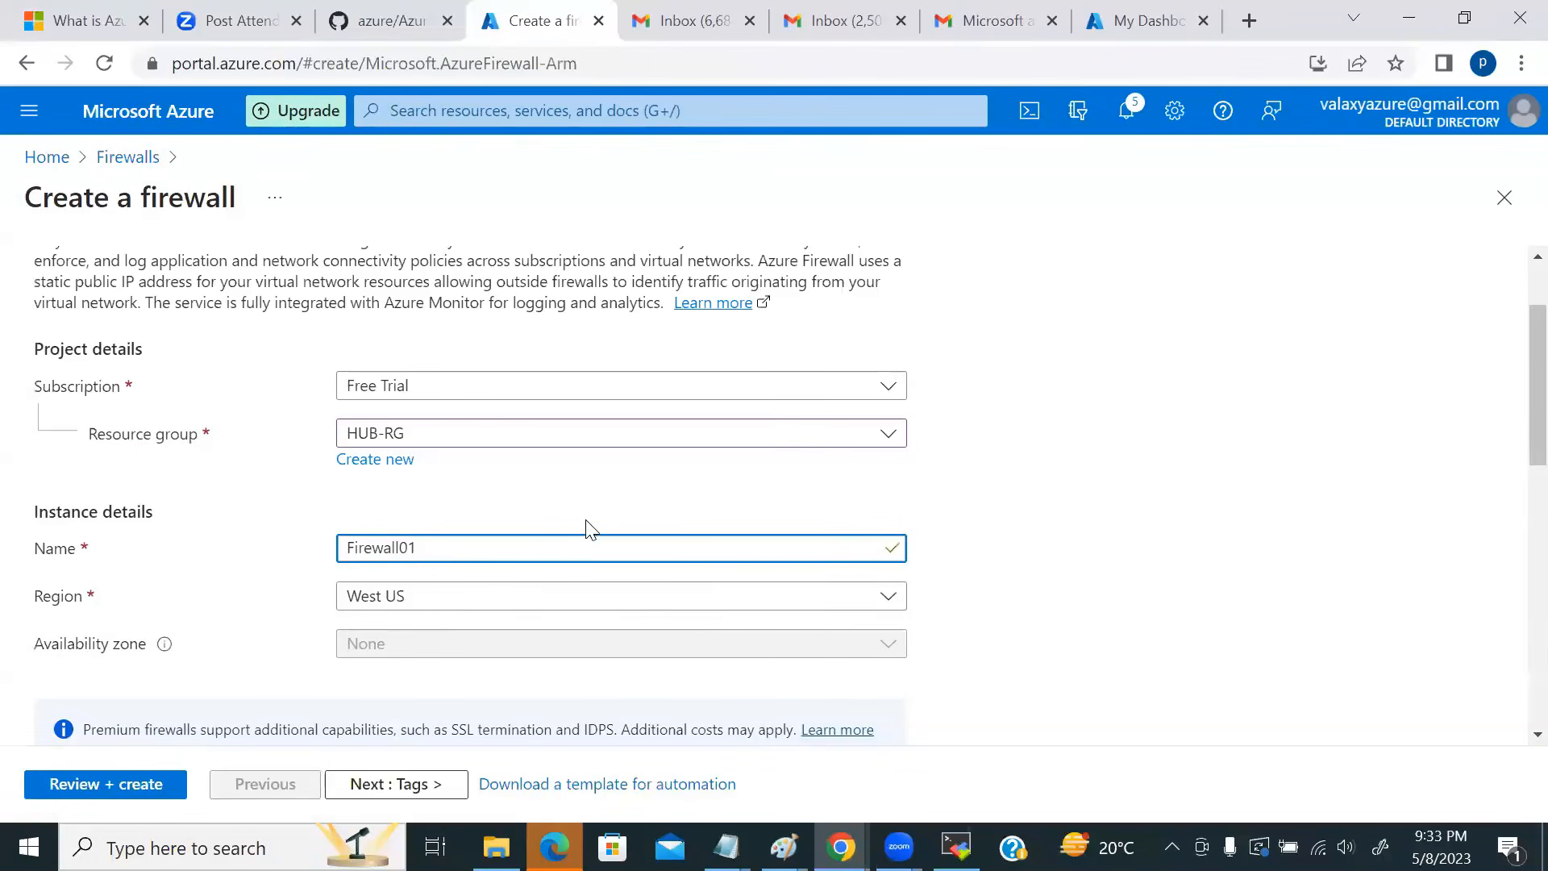
scroll(589, 525, down, 1)
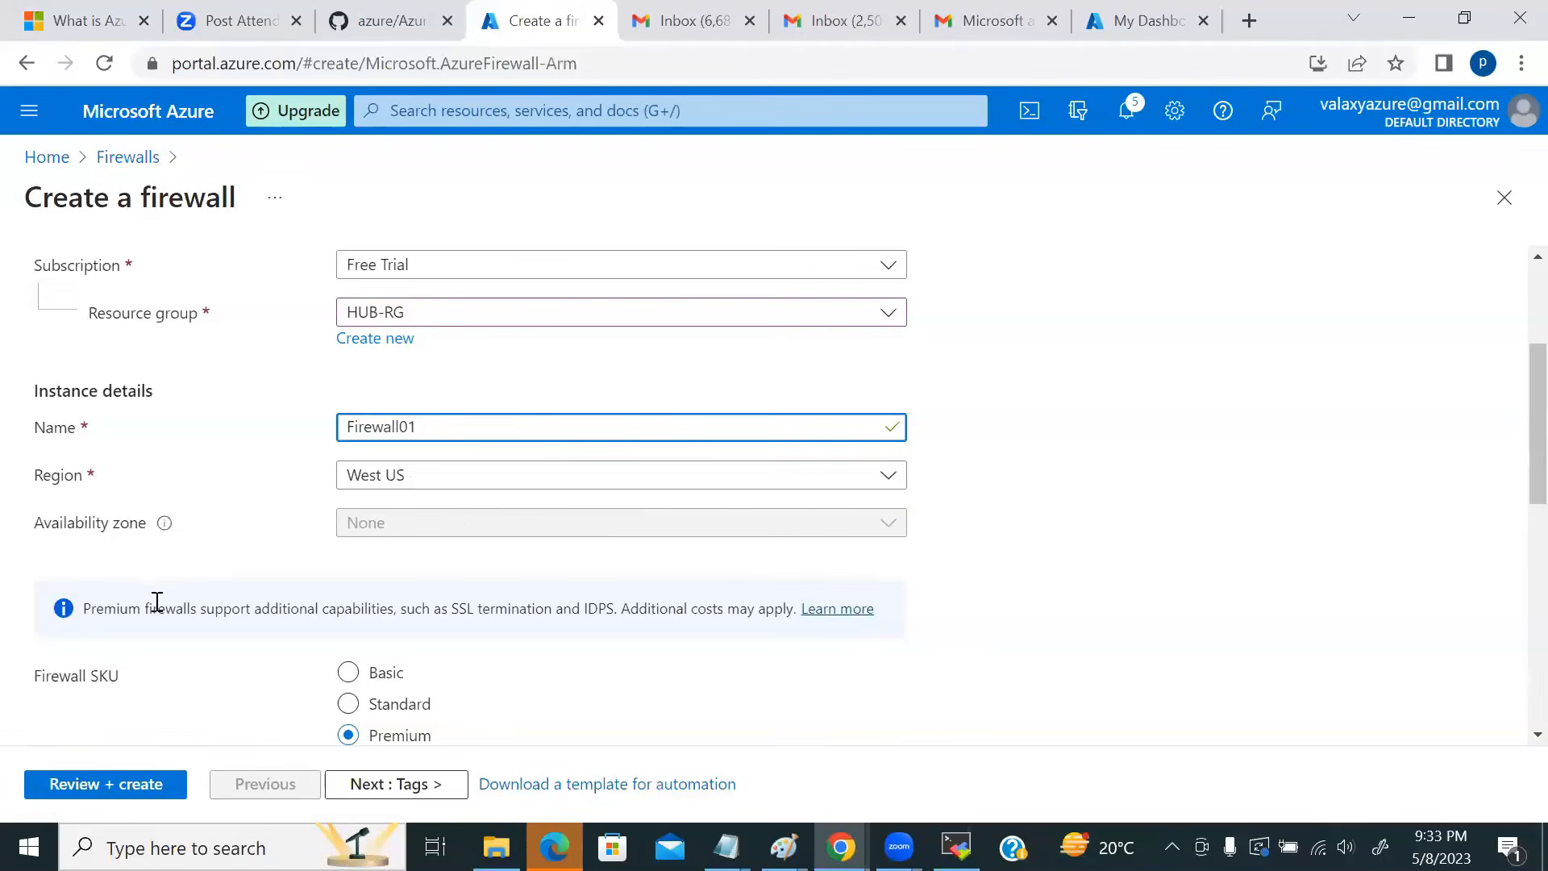
scroll(706, 518, down, 1)
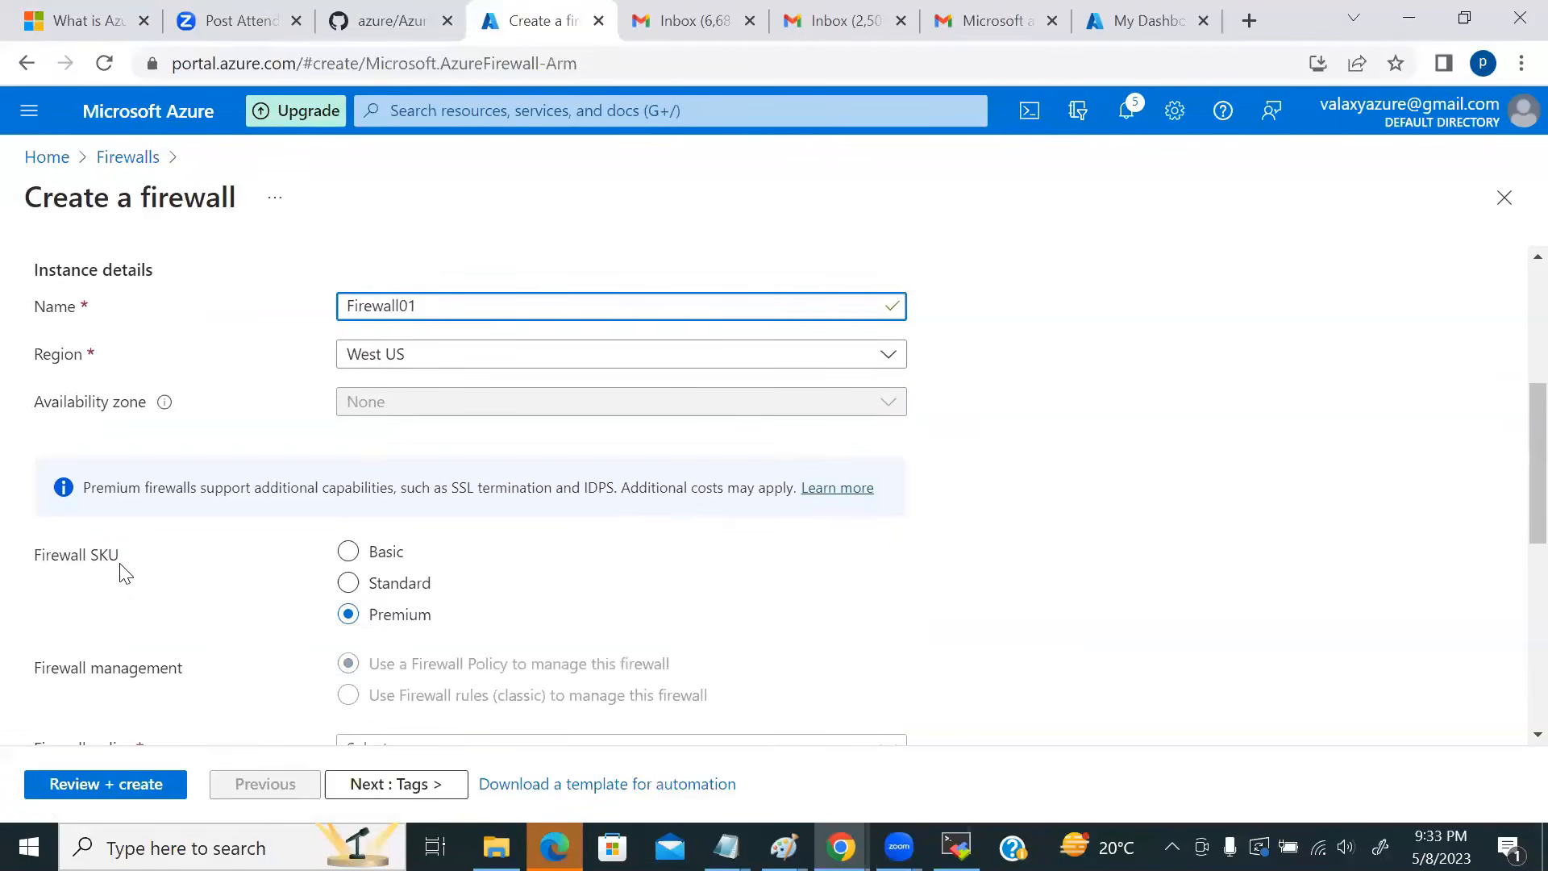
scroll(632, 535, down, 1)
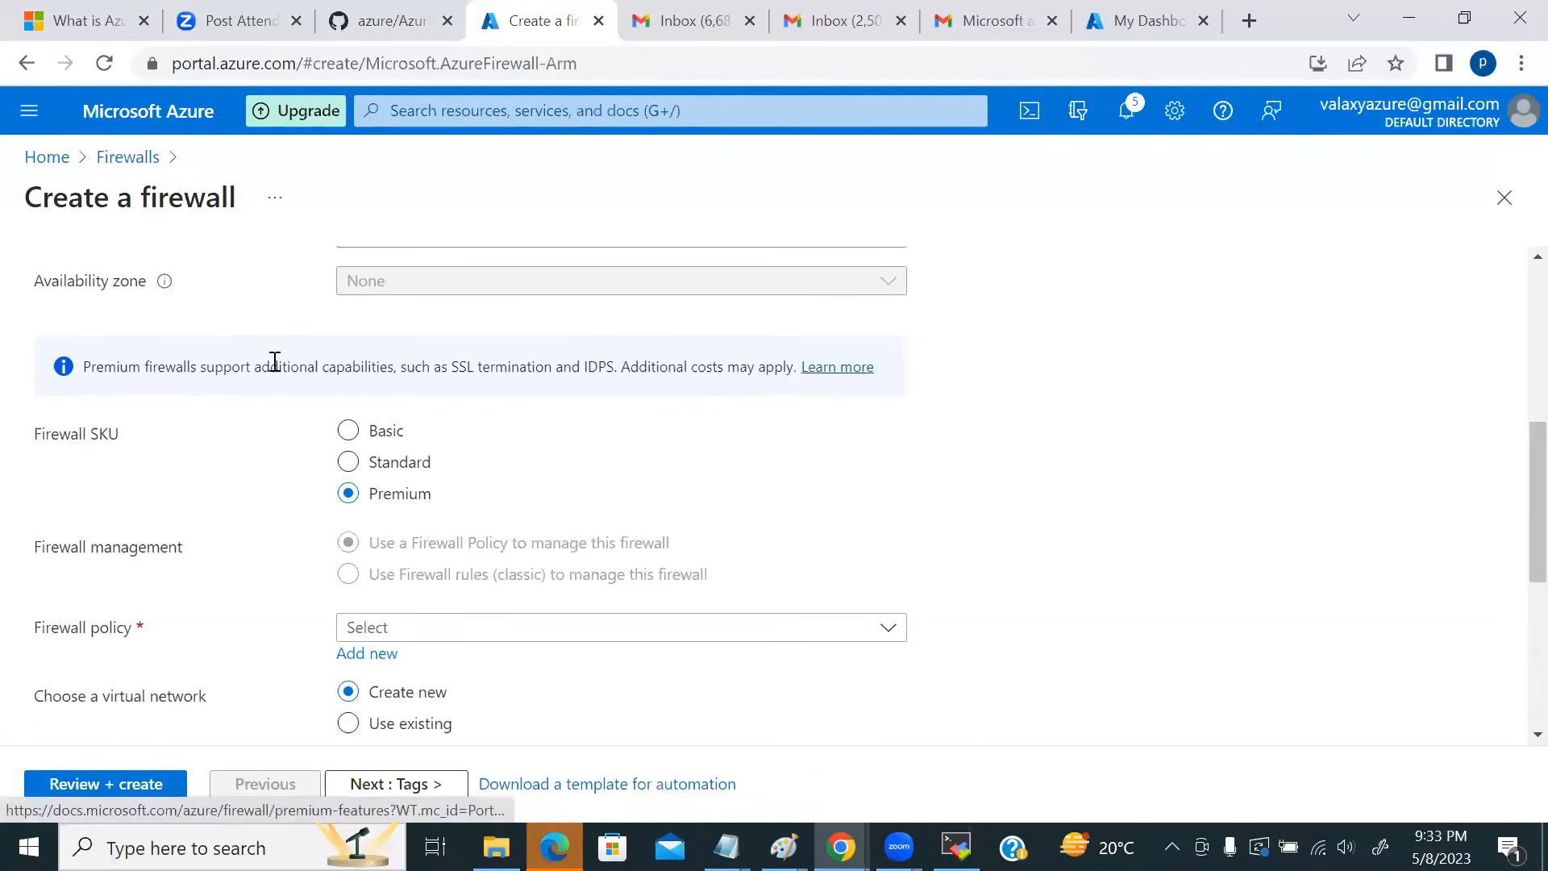
scroll(900, 464, down, 1)
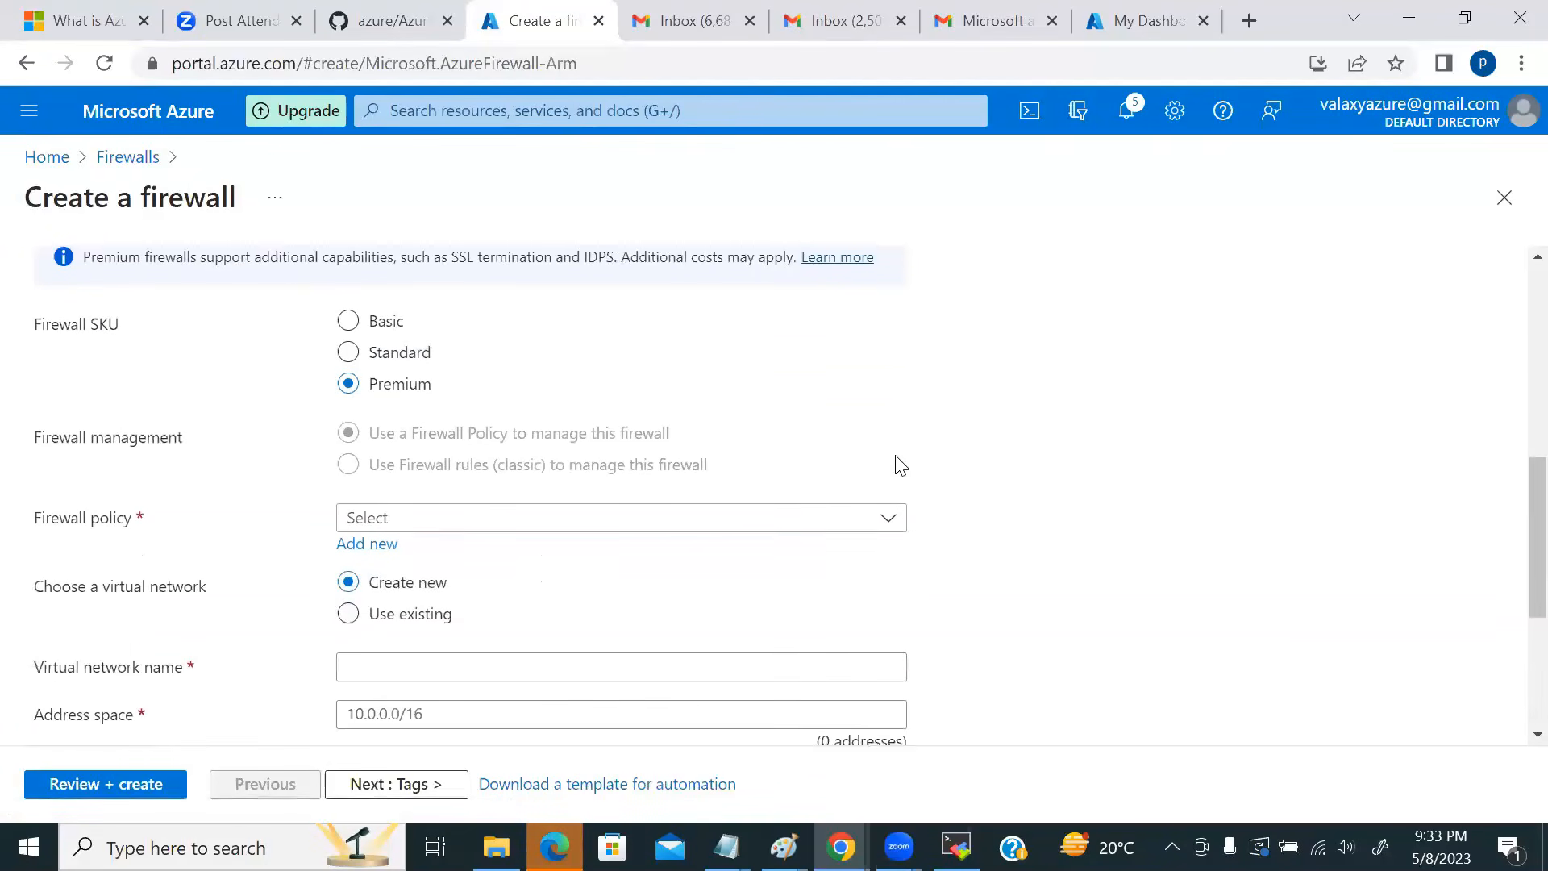
Select the Standard SKU and manage the firewall with classic Firewall rules.
click(347, 341)
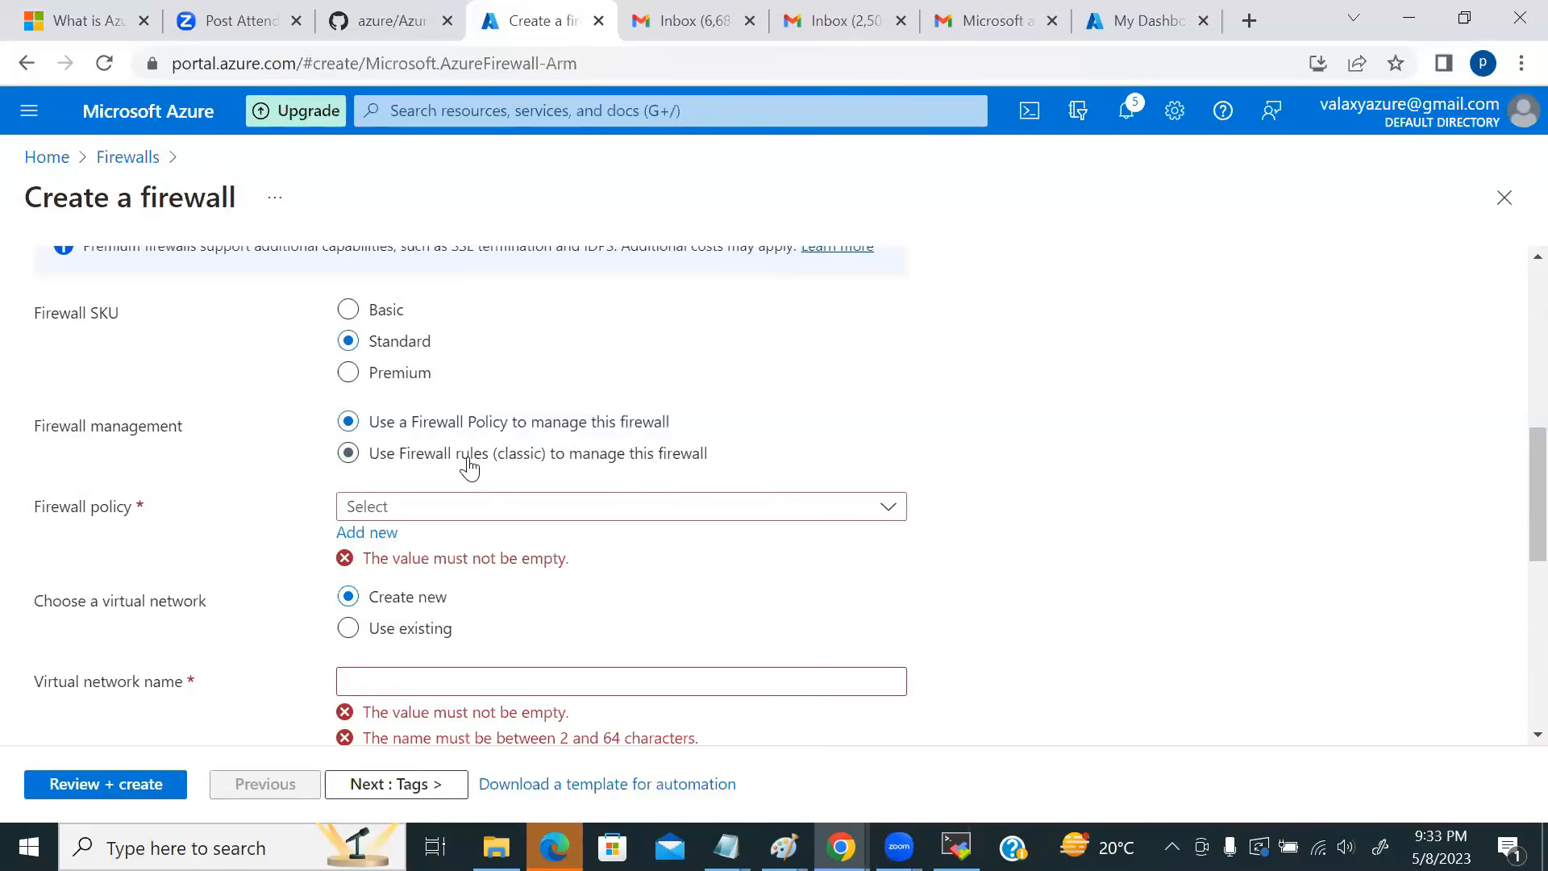
click(349, 456)
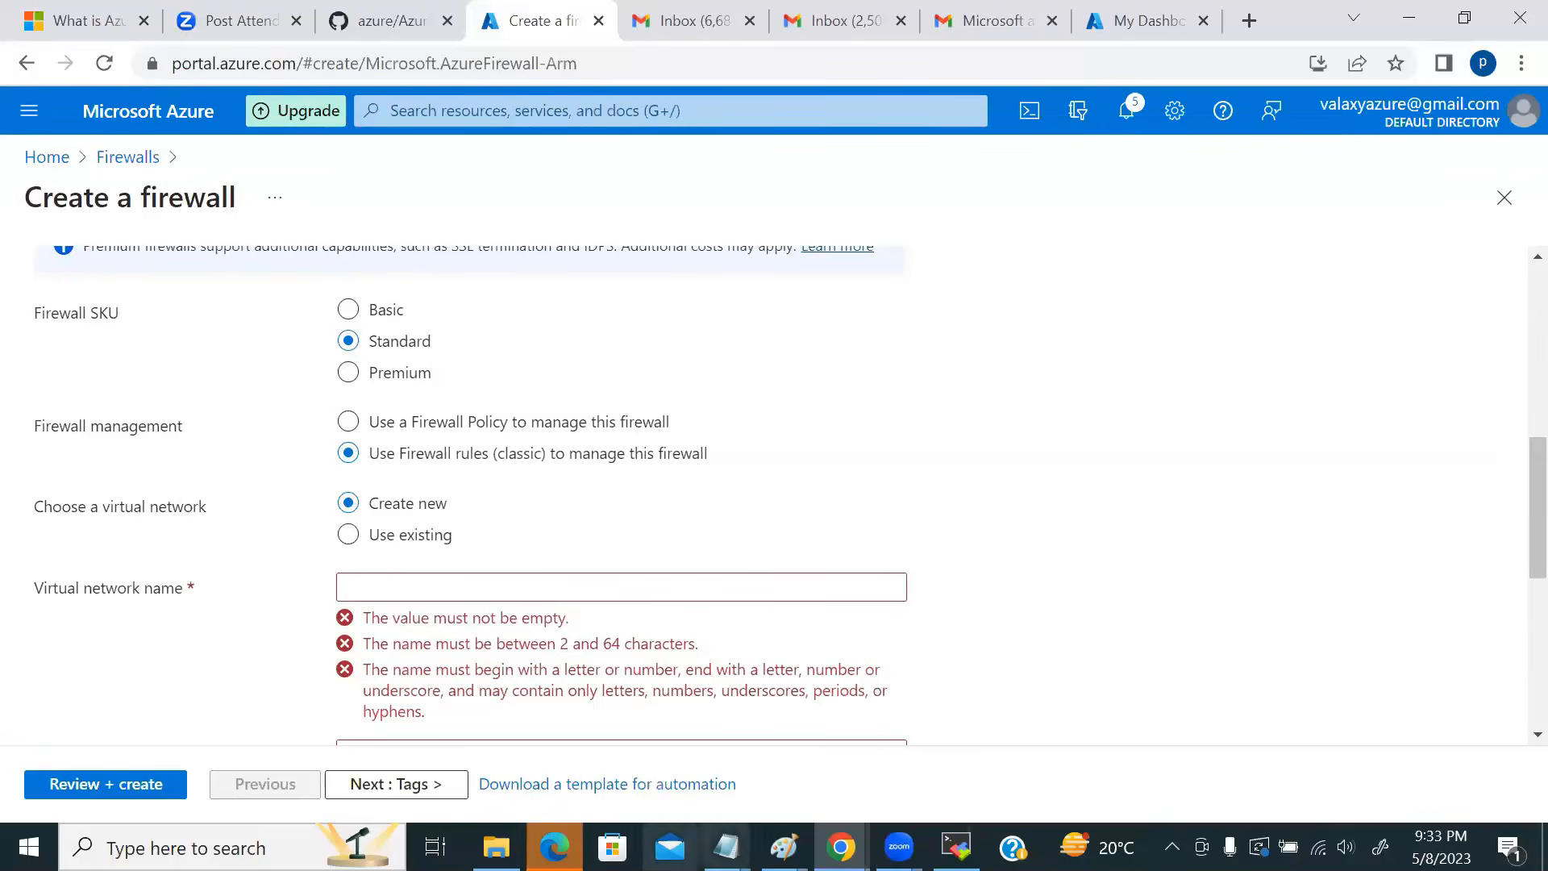
click(783, 847)
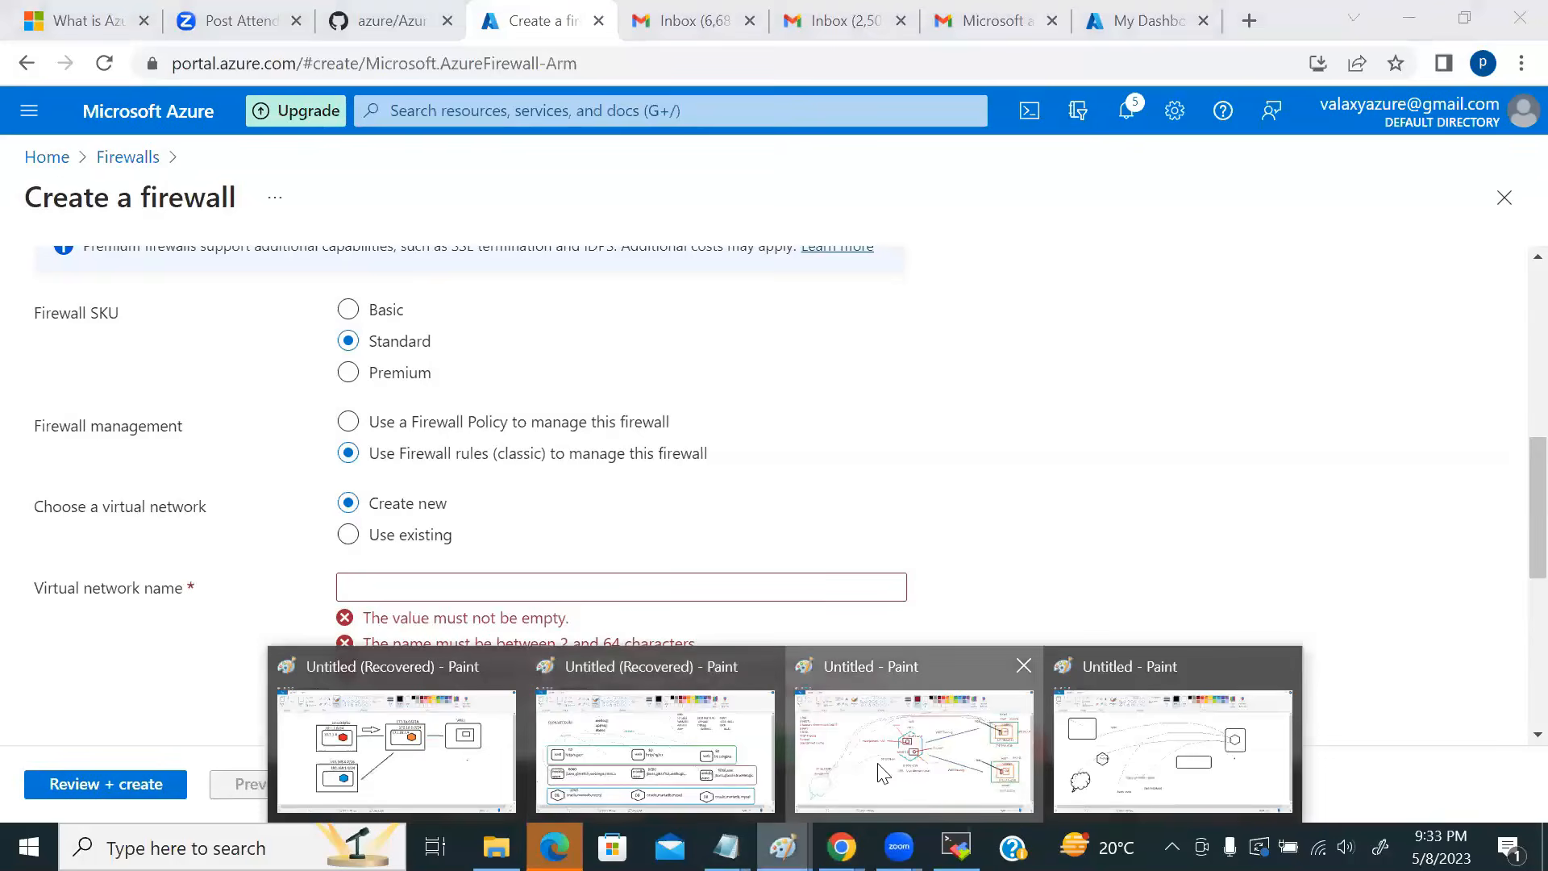
click(884, 774)
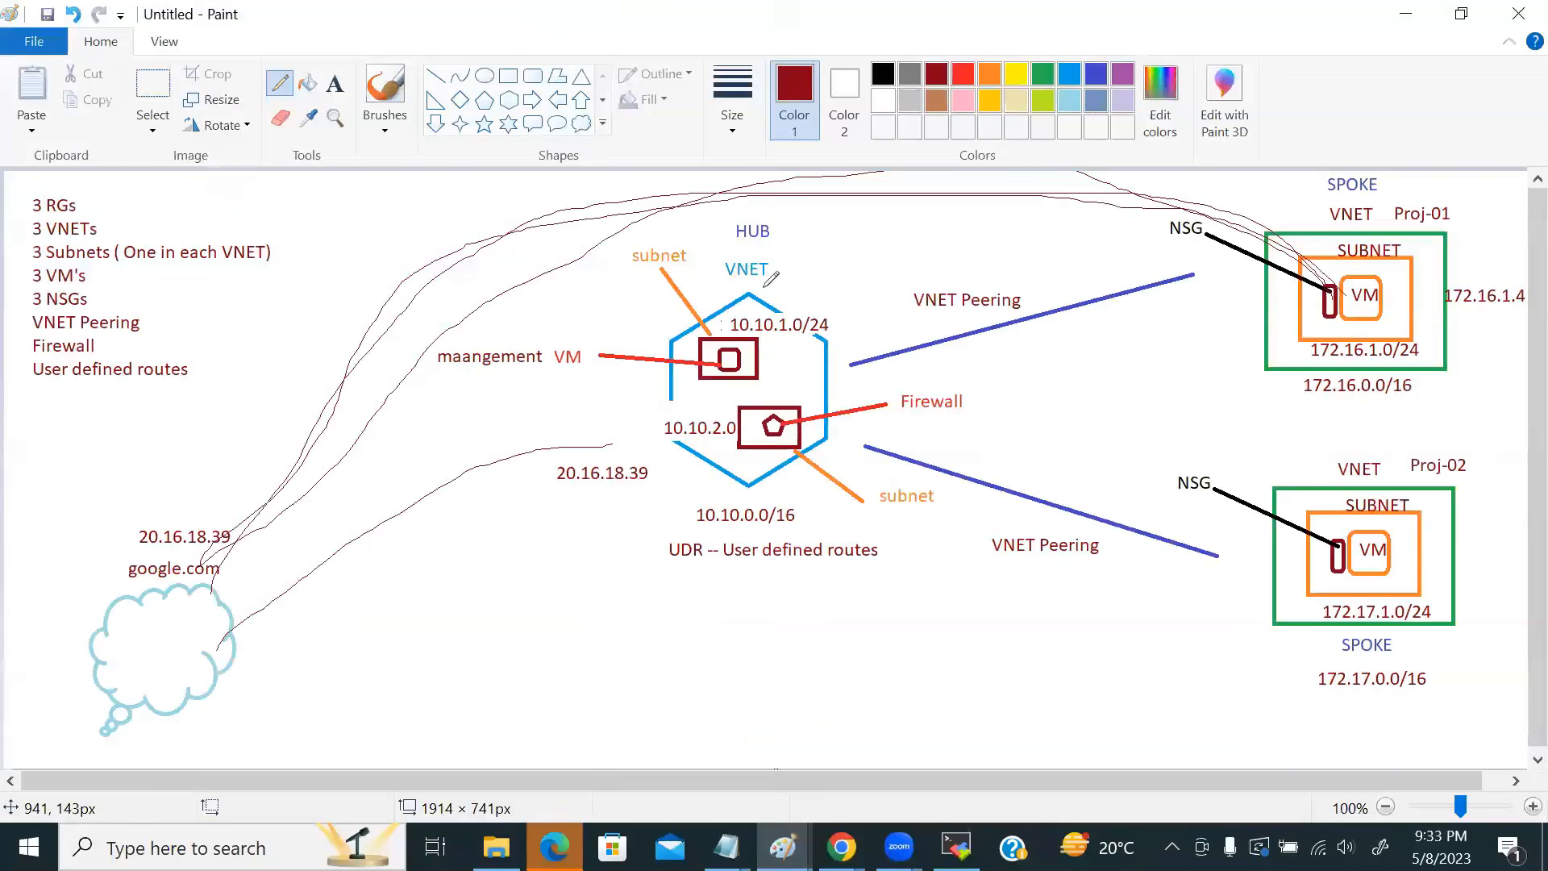
key(alt+Tab)
Choose to use an existing virtual network for the firewall.
click(537, 593)
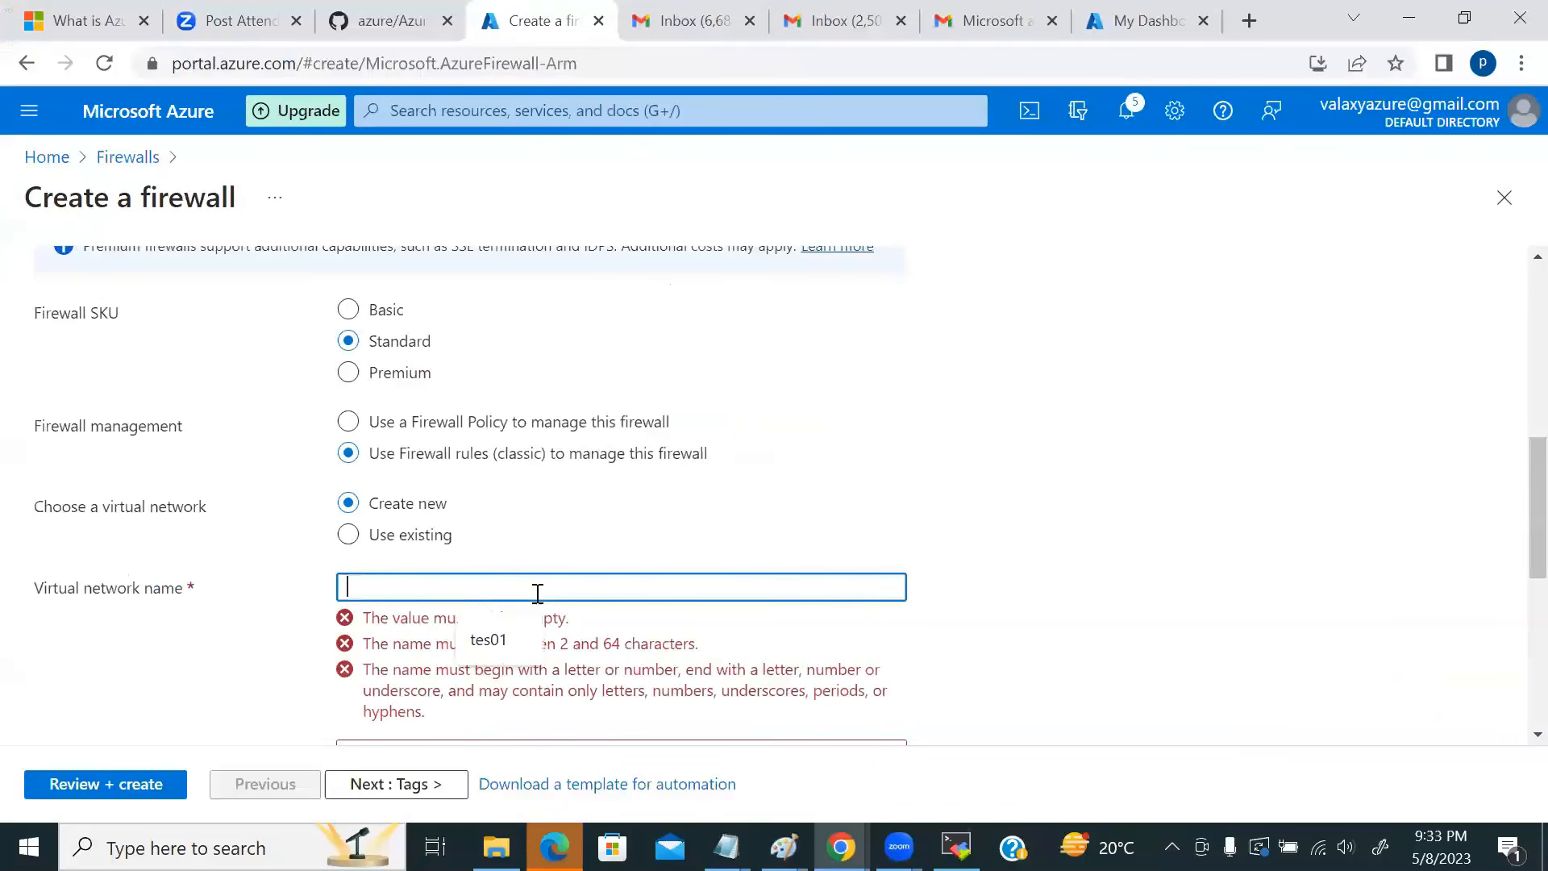
scroll(926, 542, down, 2)
scroll(926, 543, up, 1)
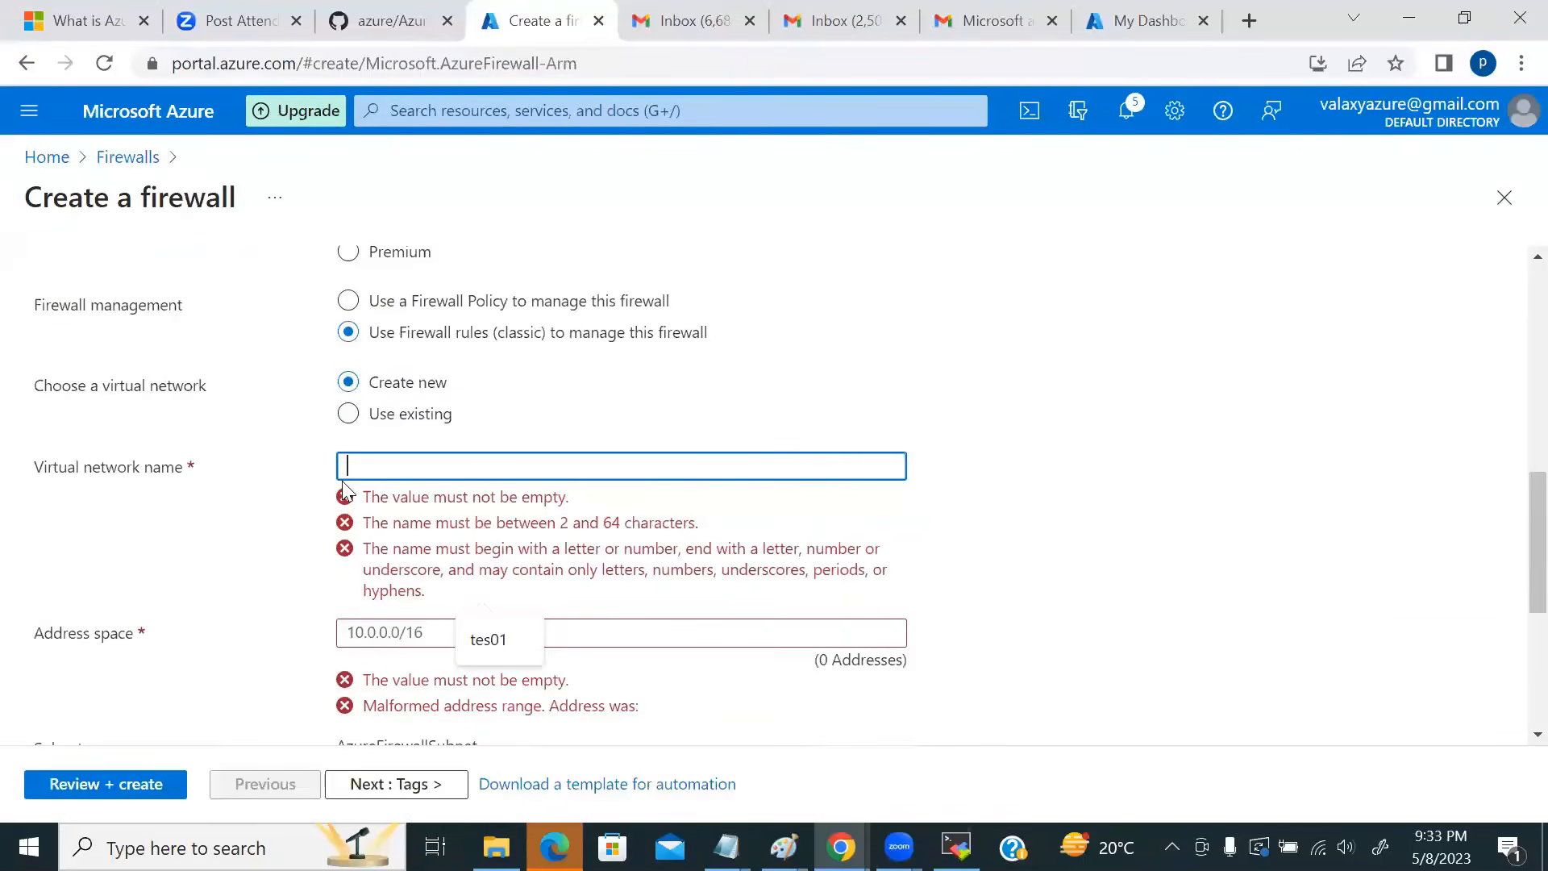
click(402, 459)
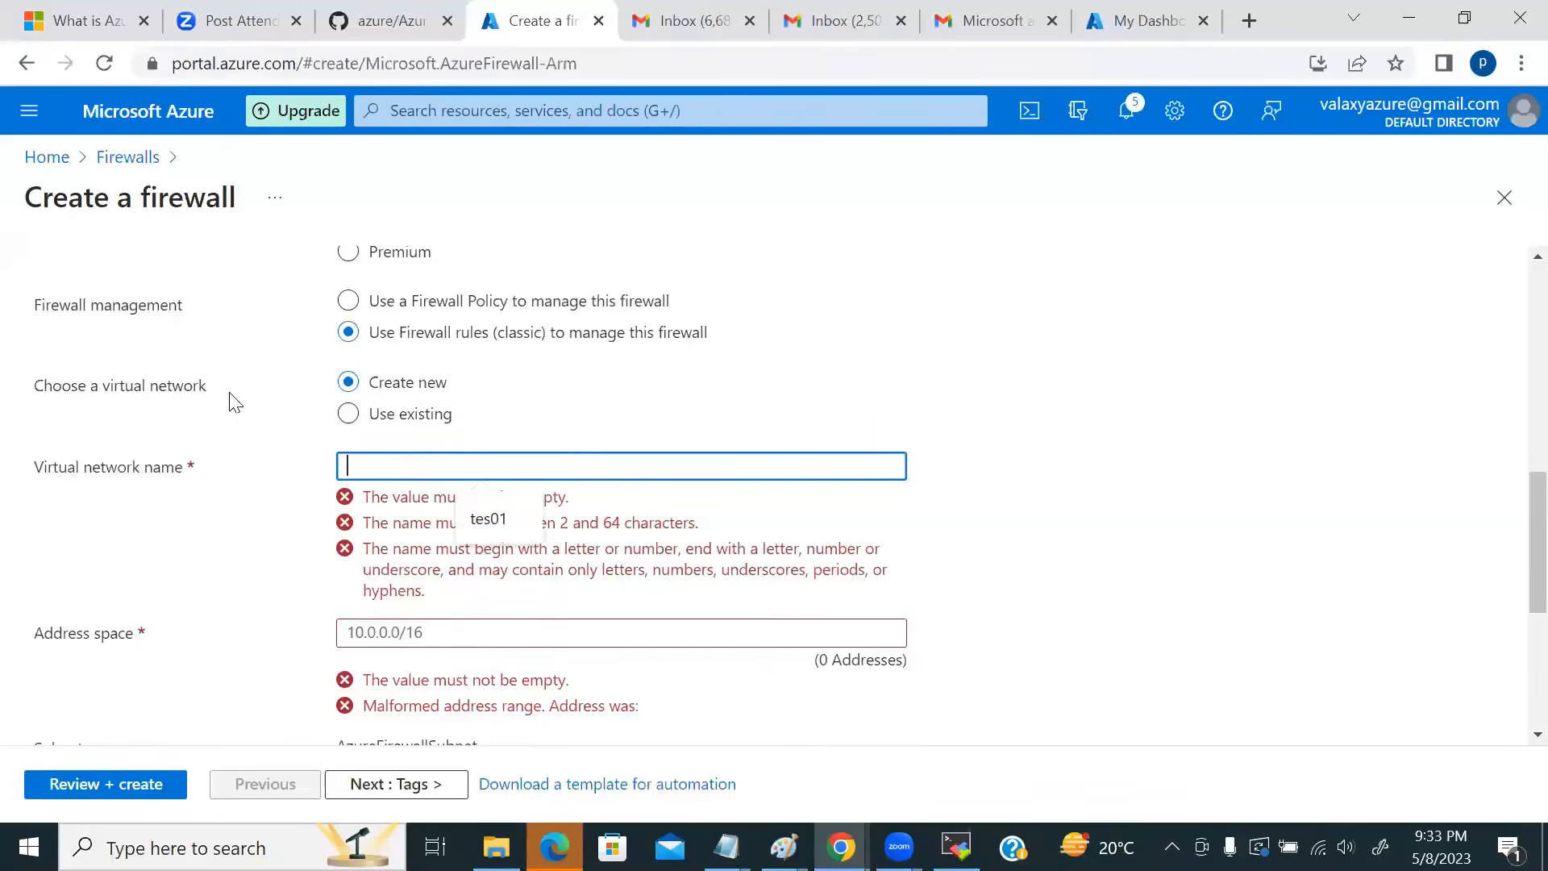
click(349, 413)
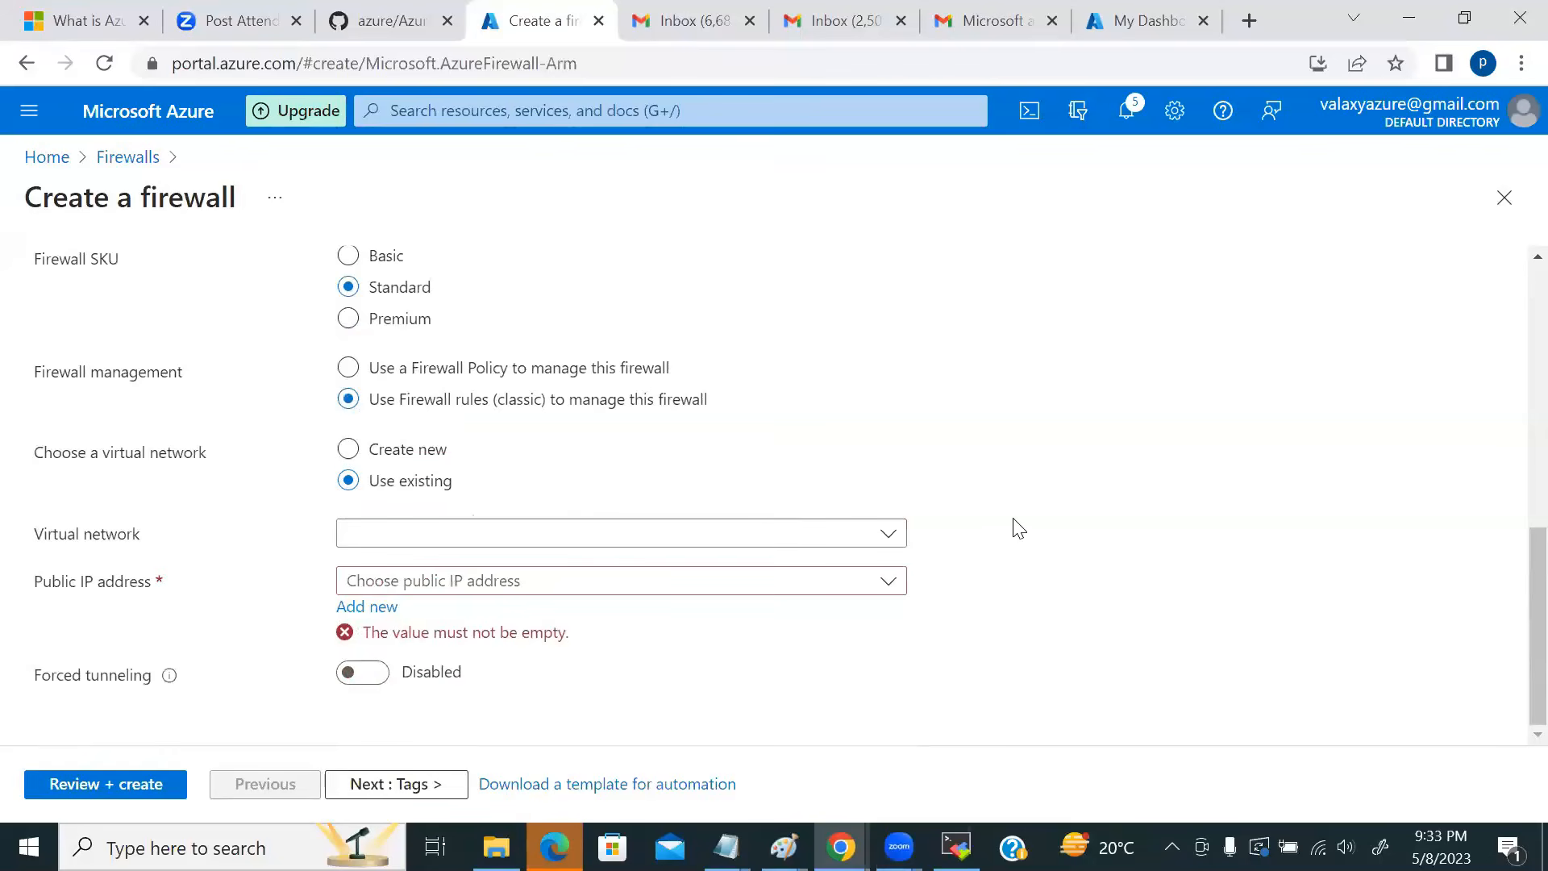
Select HUB-RG-vNET1 (HUB-RG) as the firewall's virtual network and check the diagram.
click(716, 539)
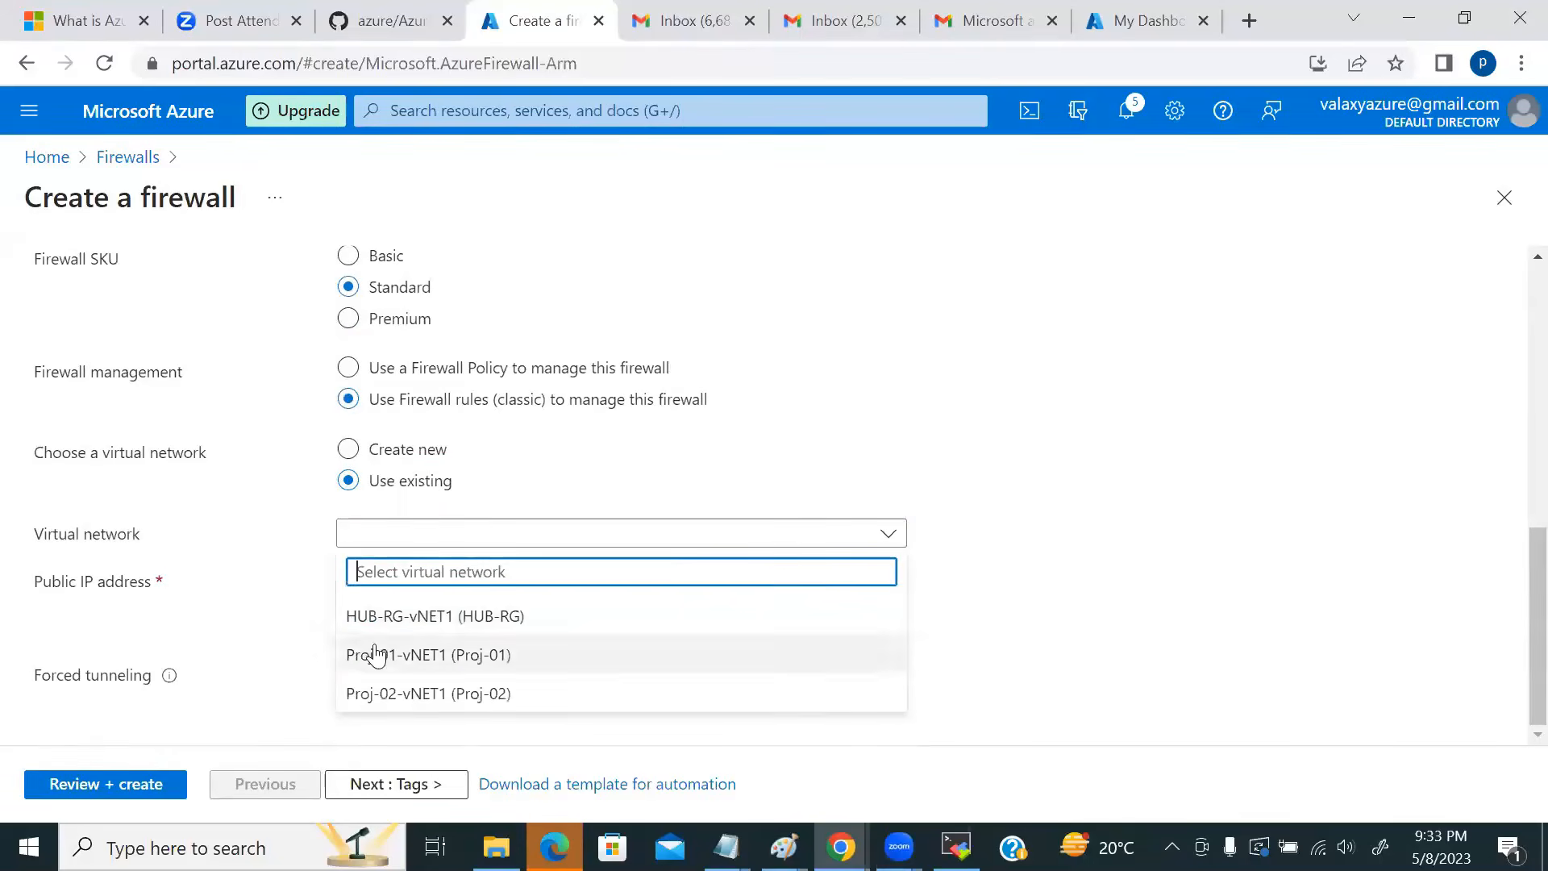
click(485, 622)
scroll(1083, 612, down, 1)
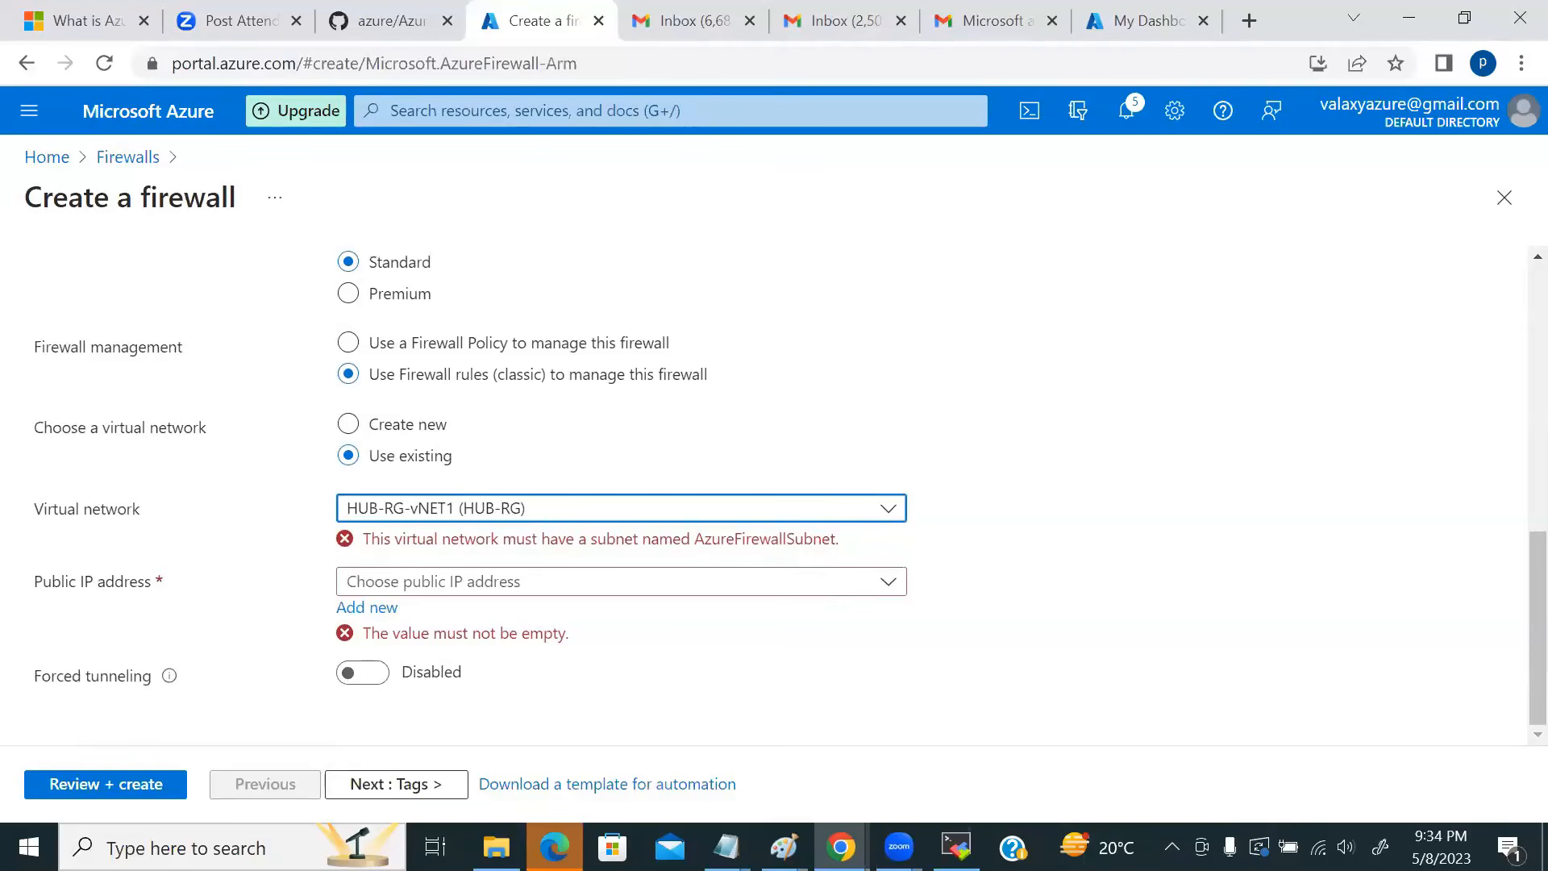
click(783, 847)
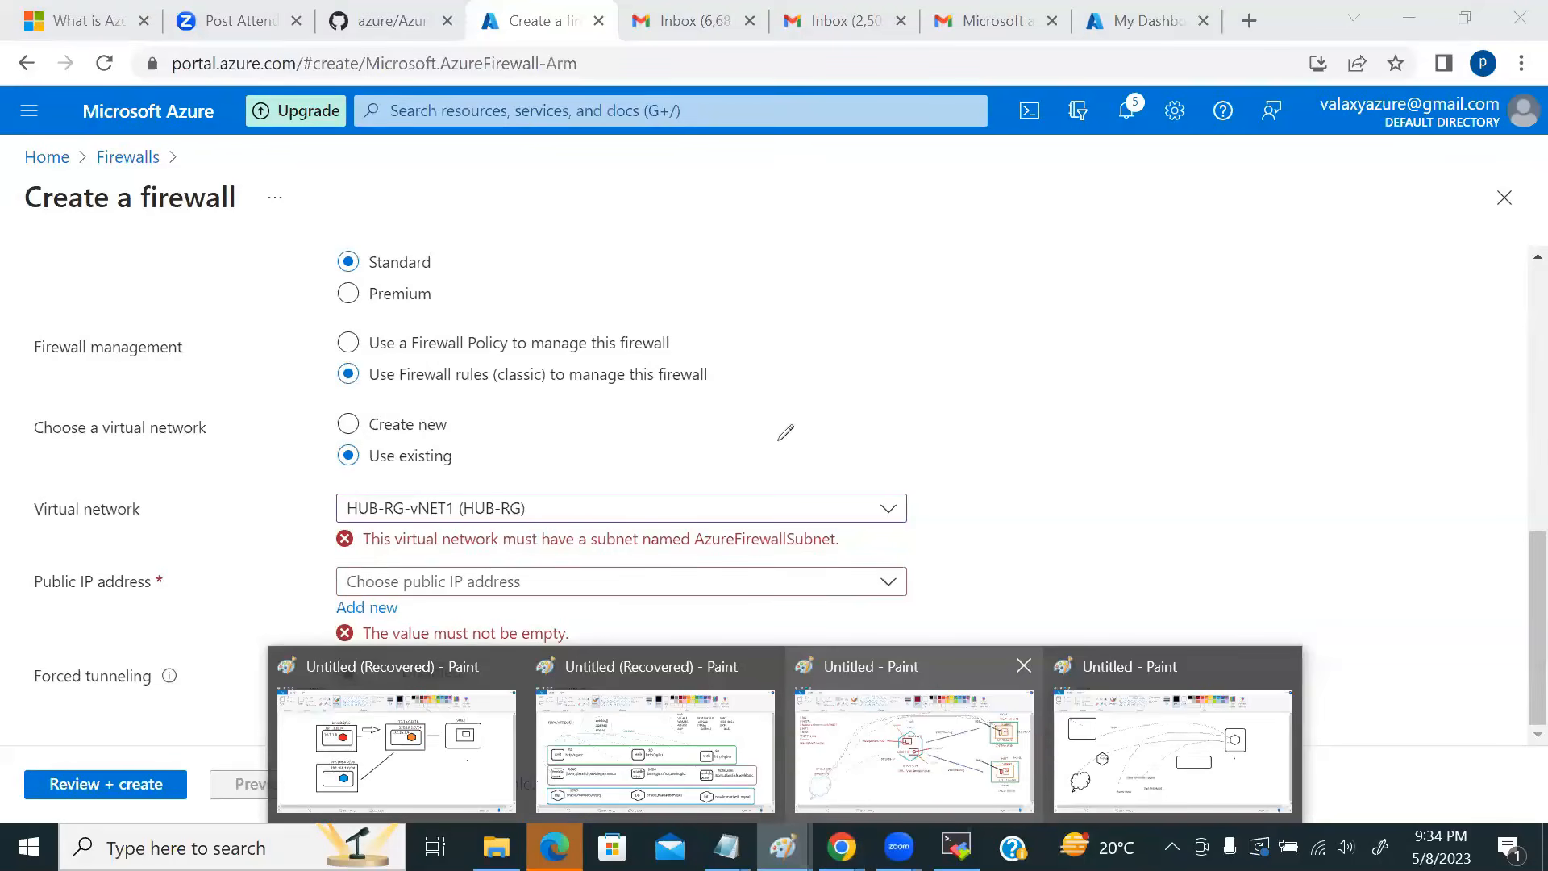
key(Return)
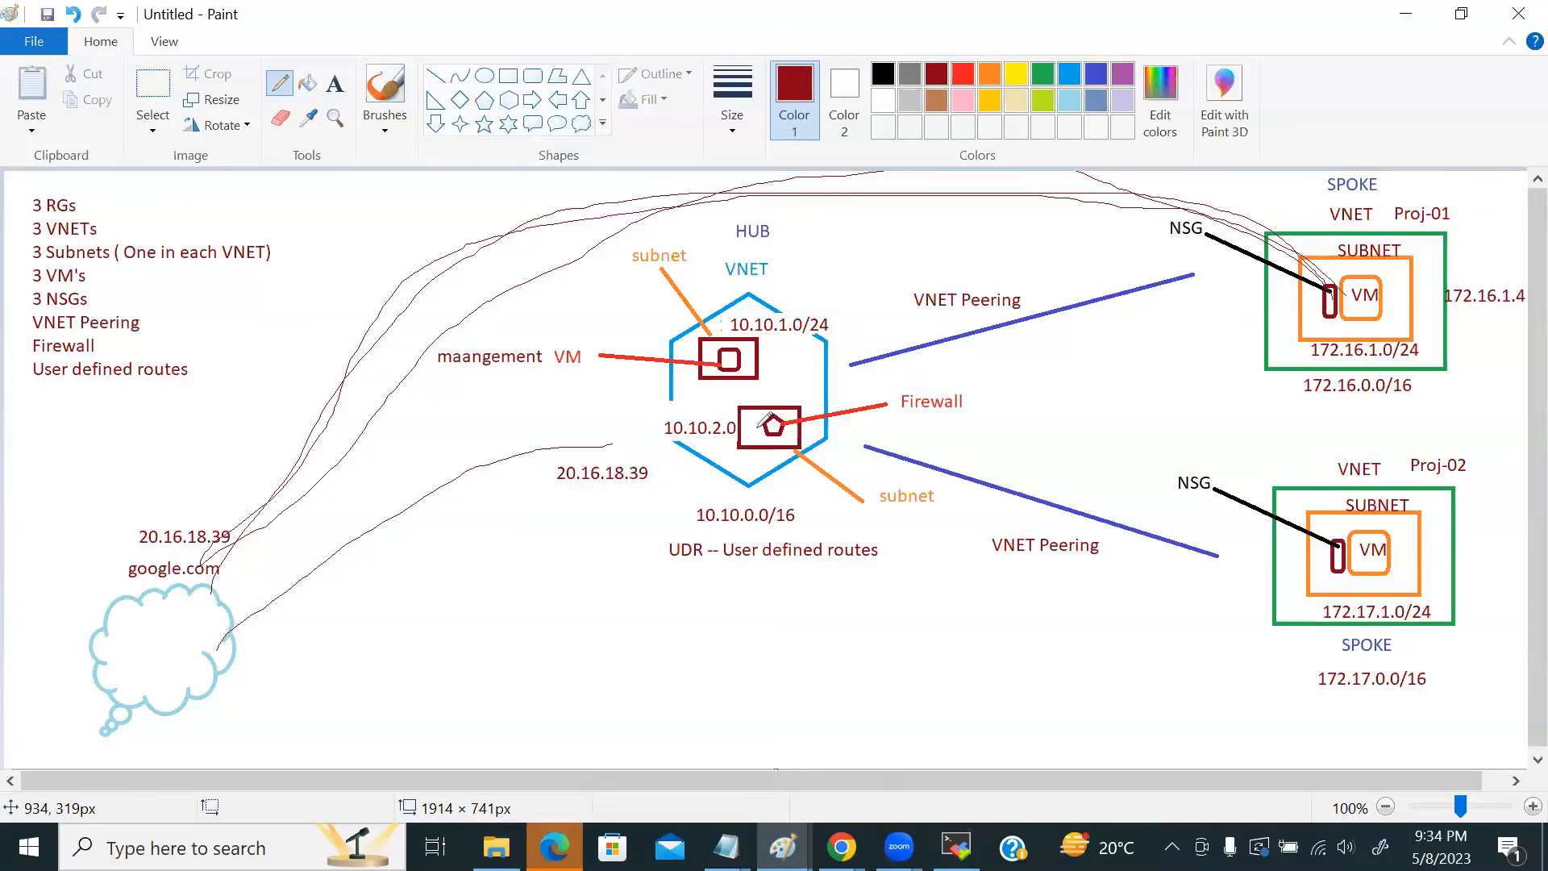
key(alt+Tab)
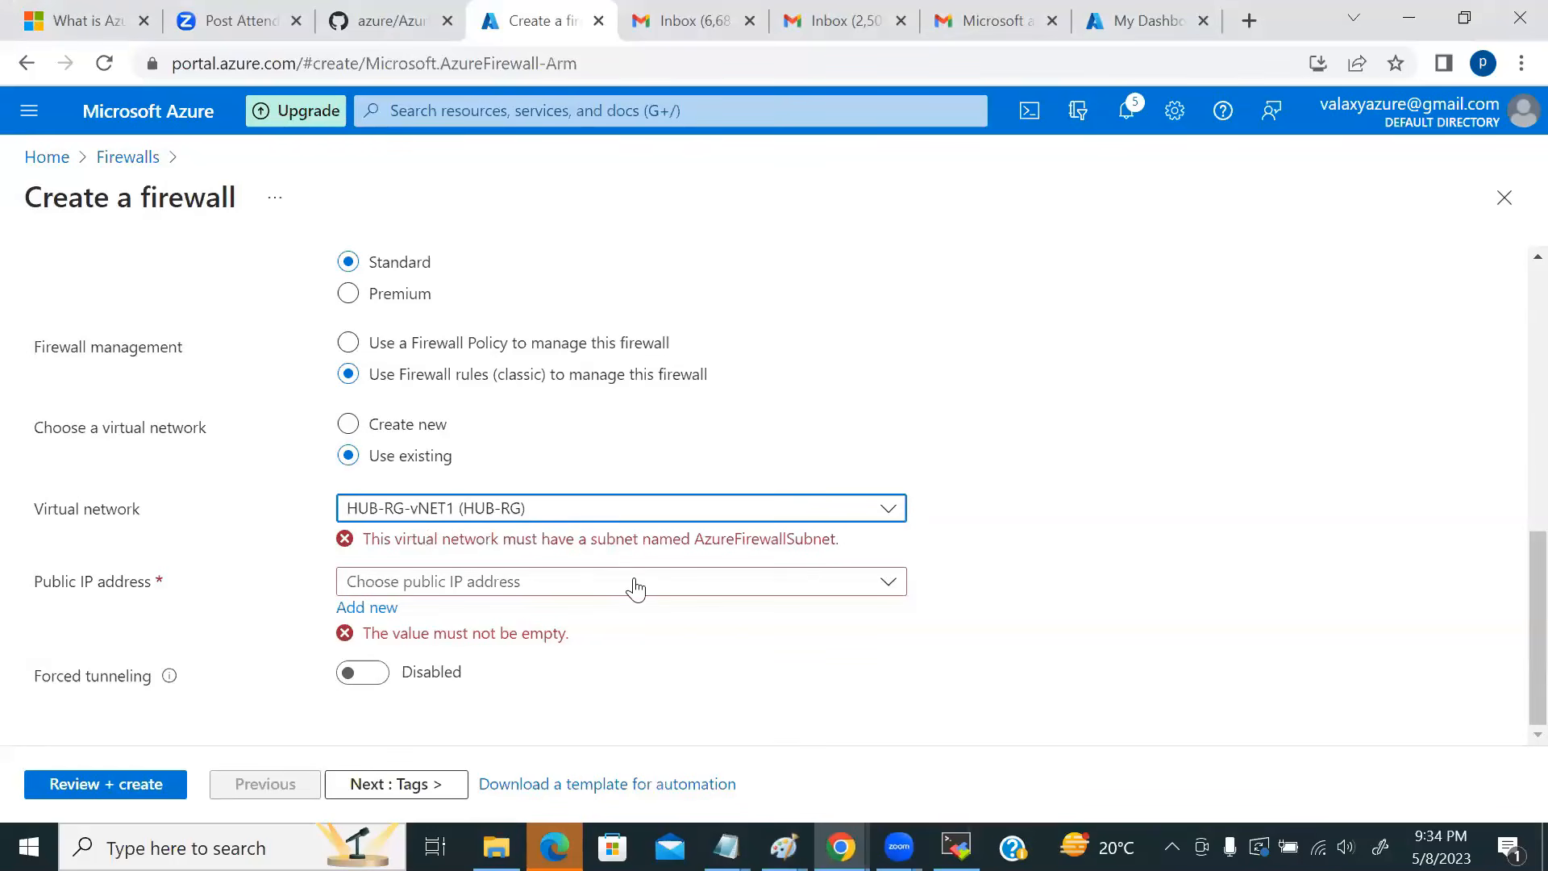
click(703, 541)
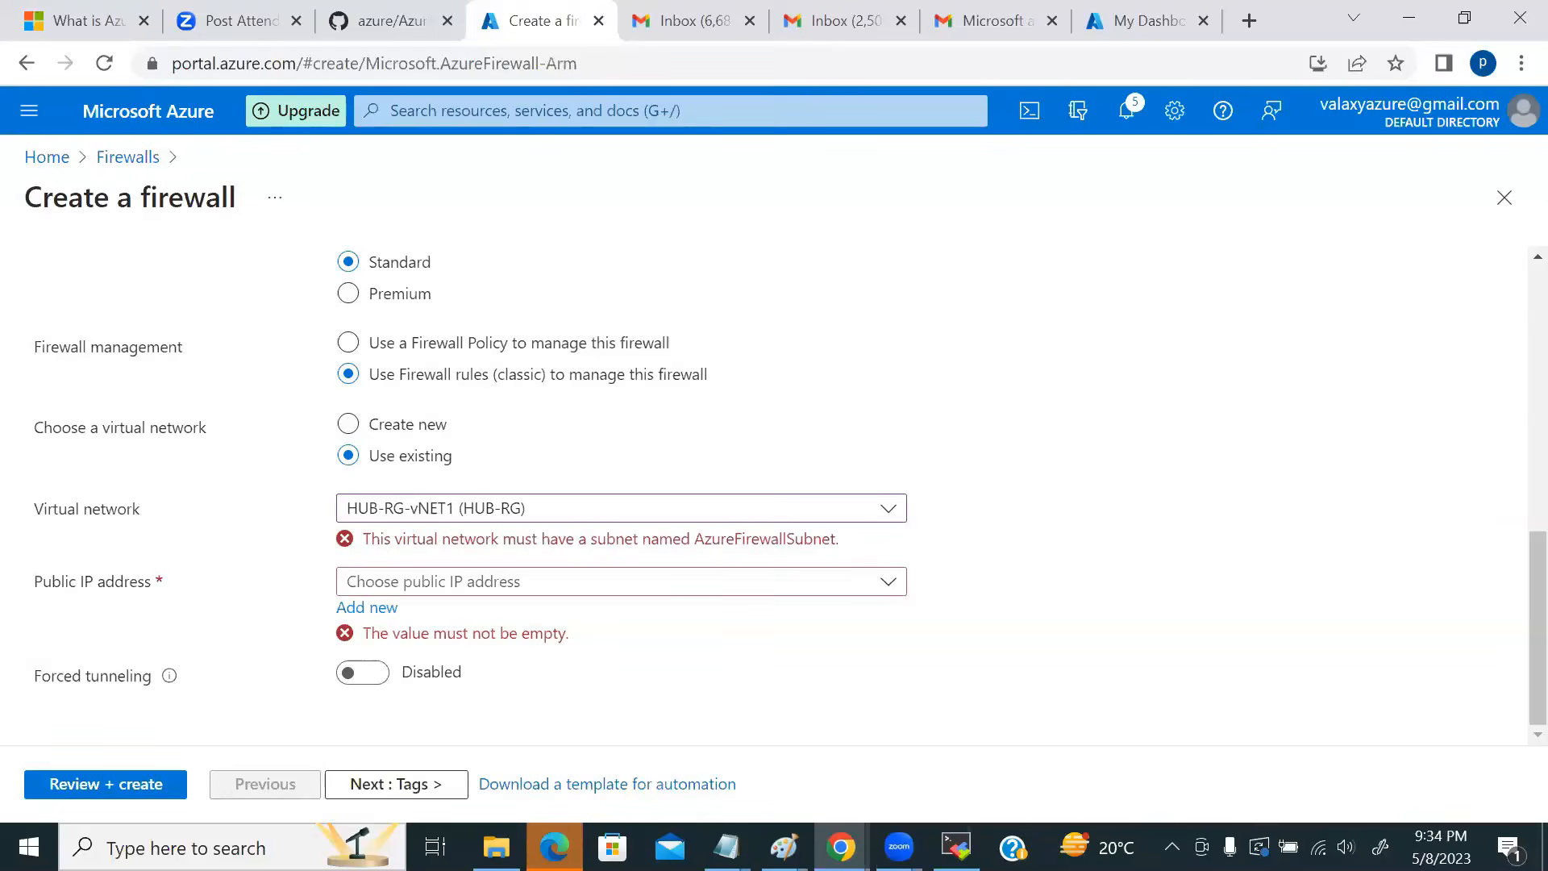
click(903, 769)
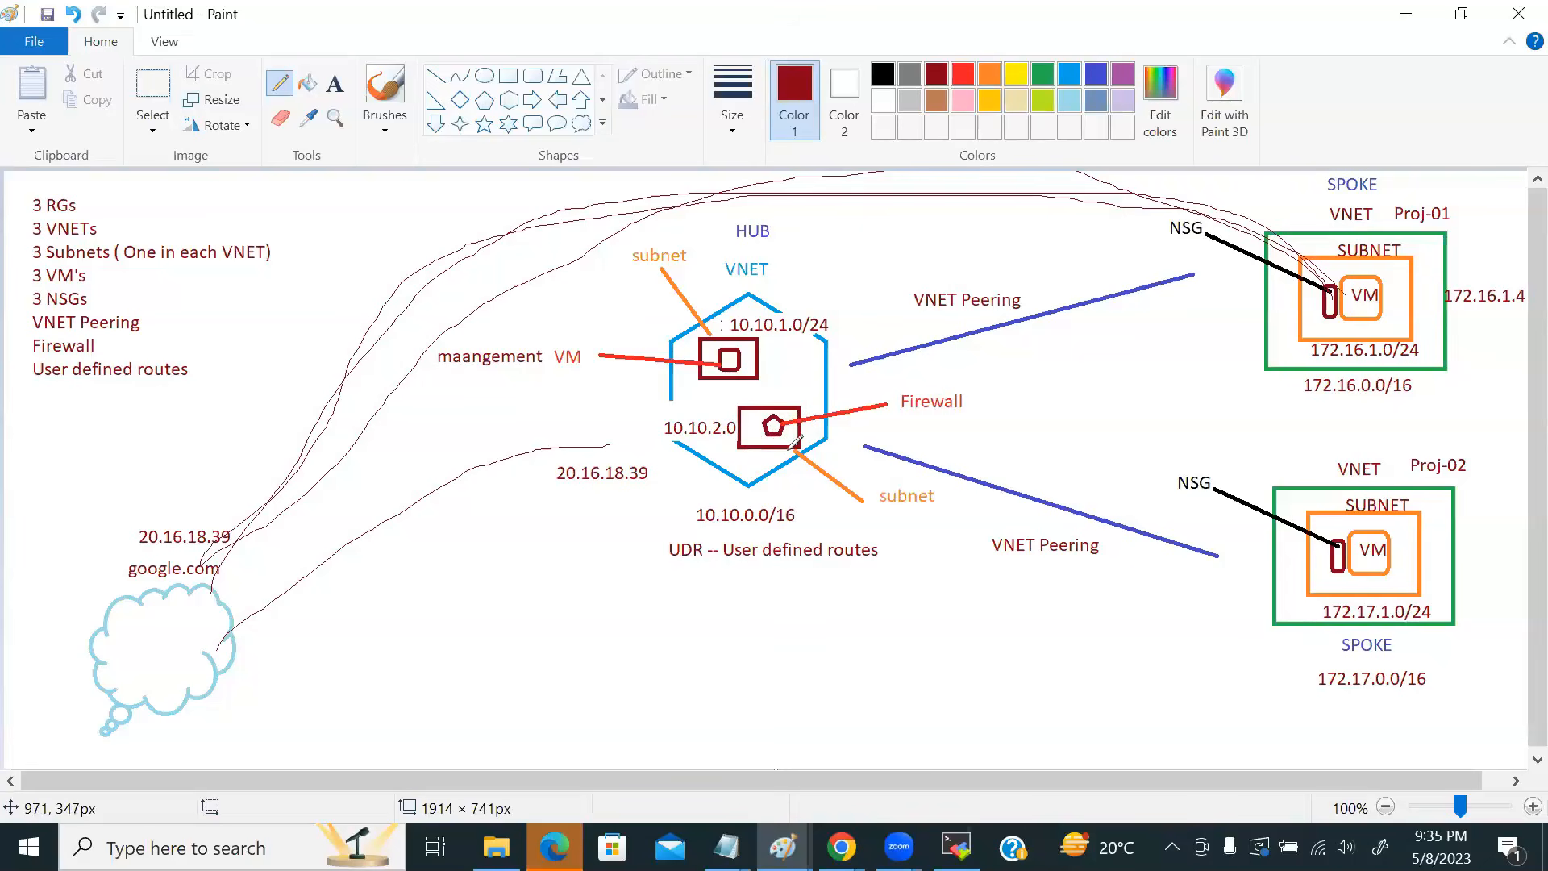
key(alt+Tab)
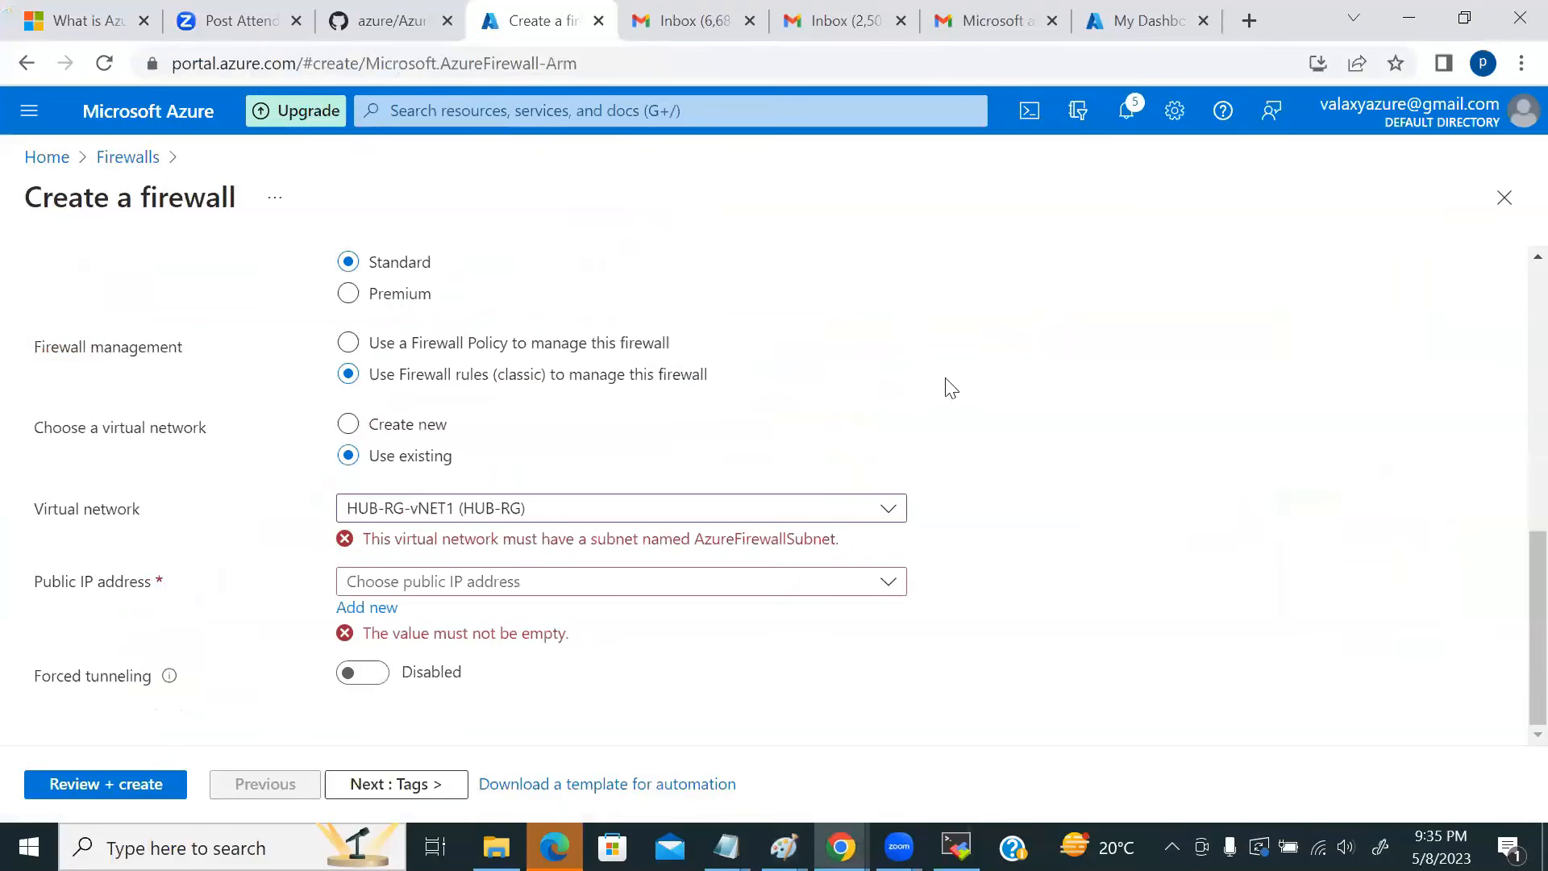
In a new portal tab, start adding a subnet to HUB-RG-vNET1.
middle_click(46, 156)
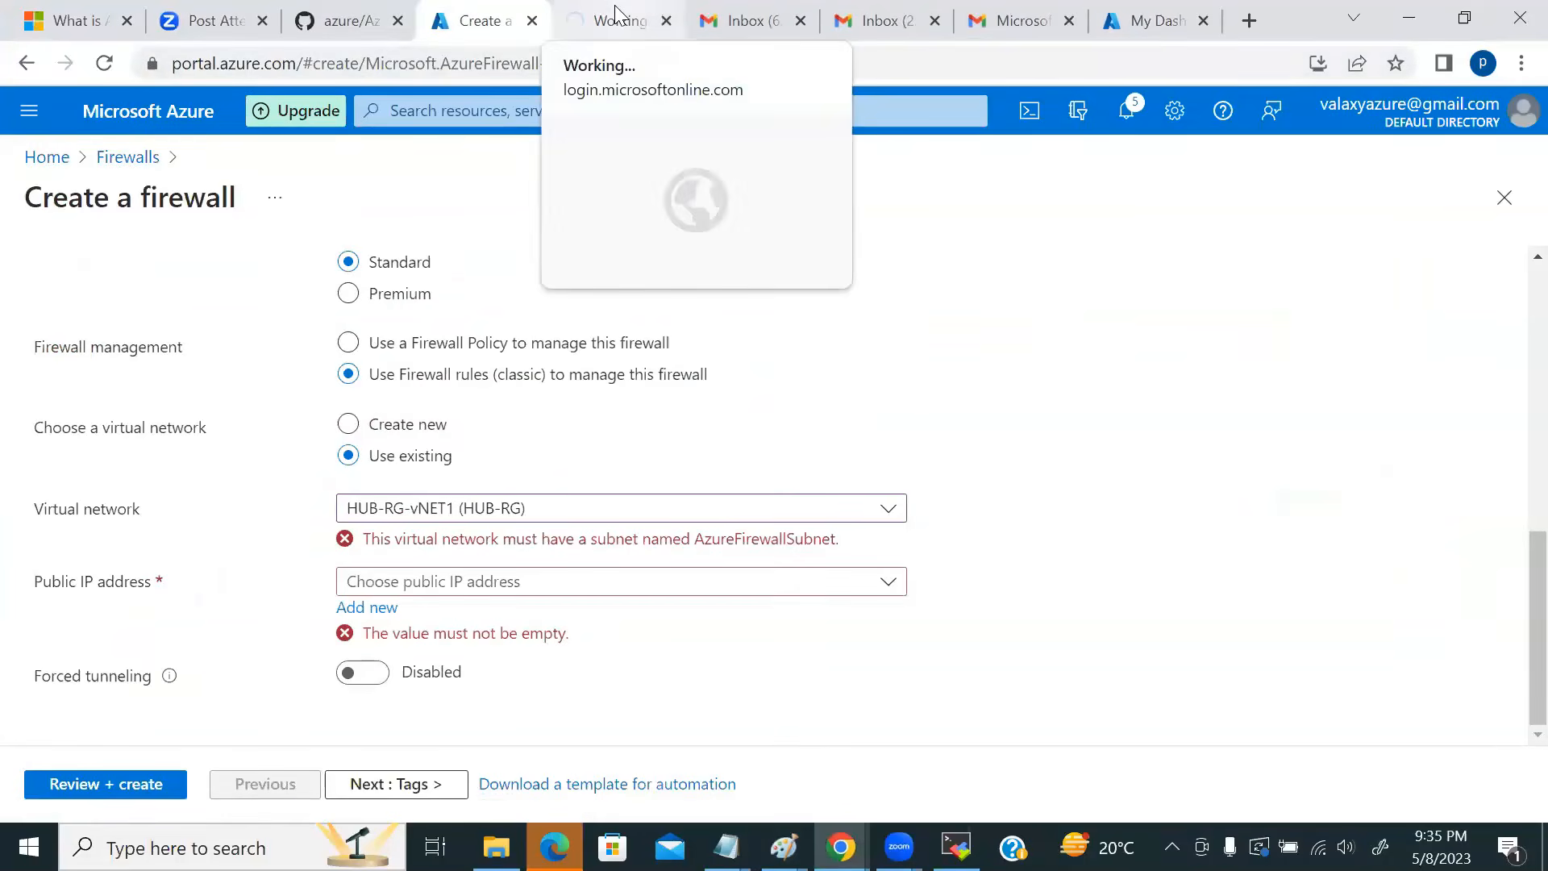
click(615, 16)
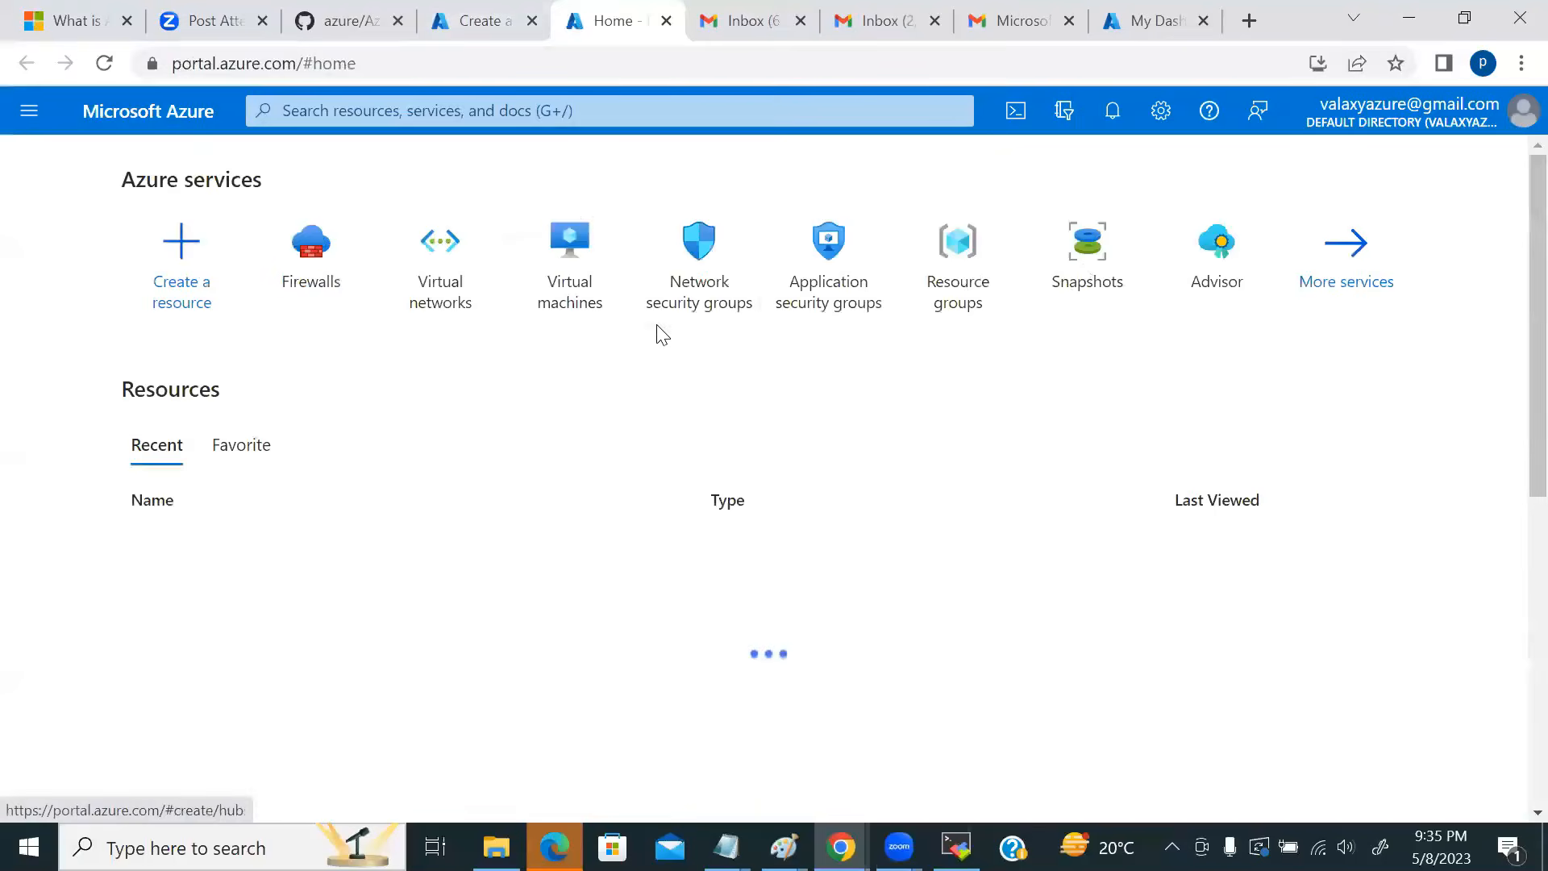
click(454, 264)
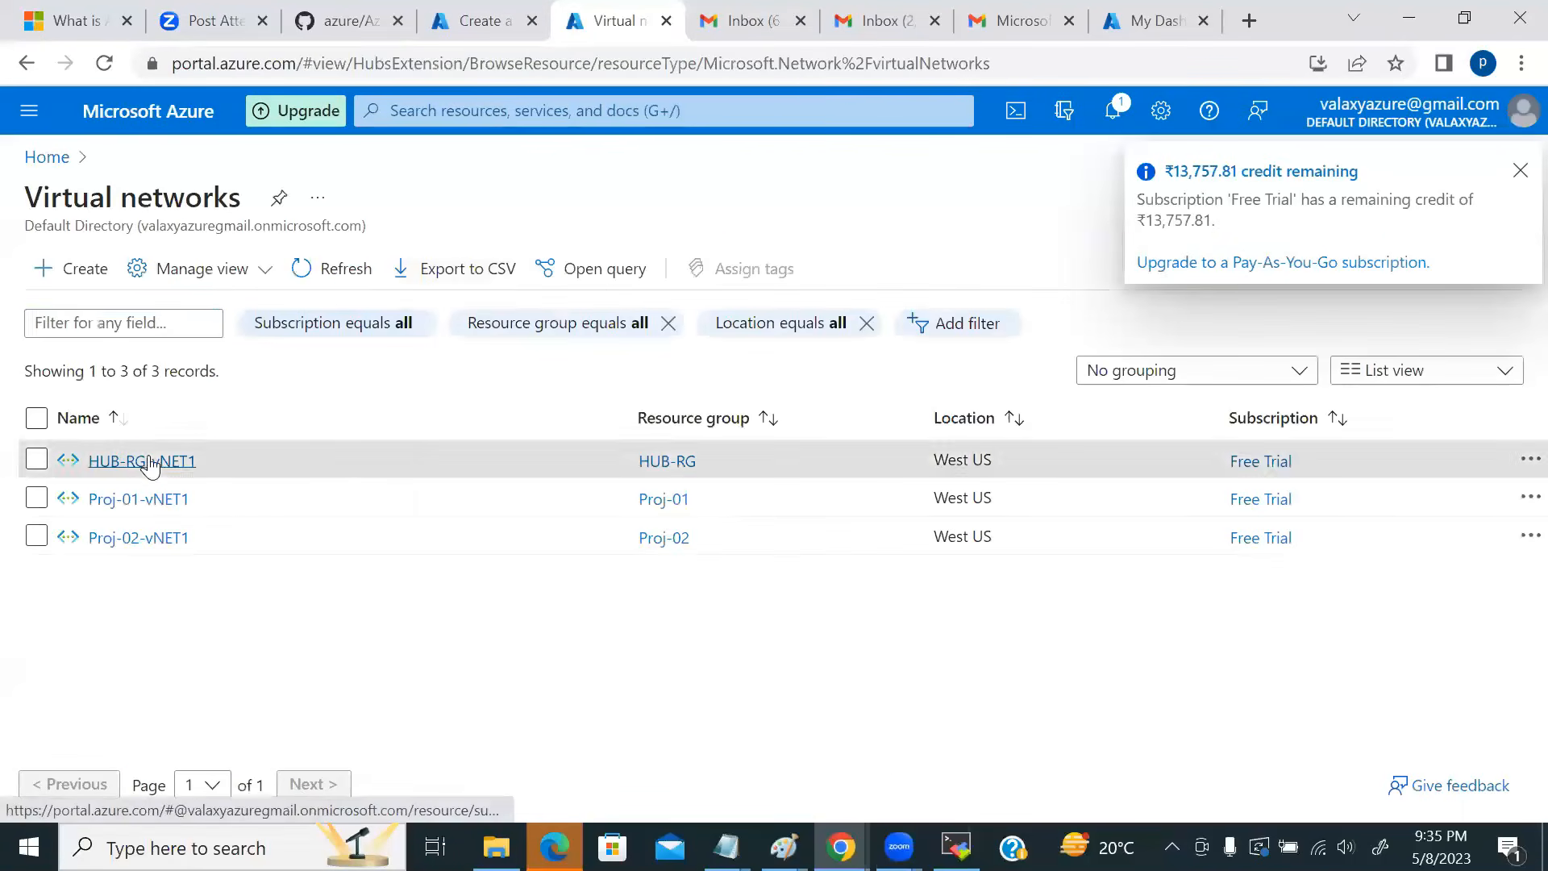
click(155, 461)
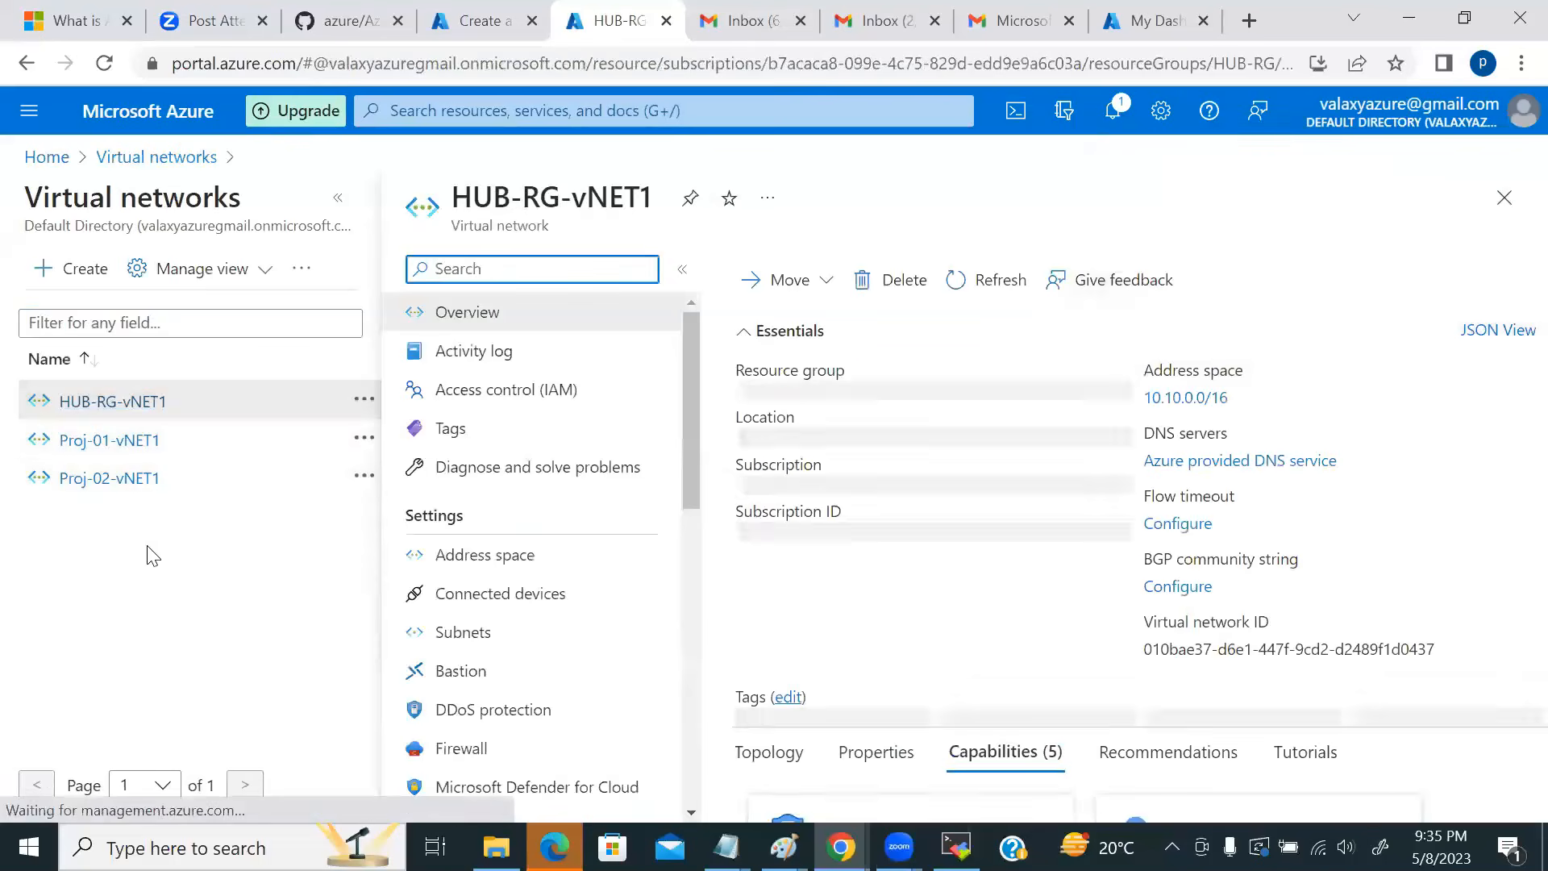
click(460, 632)
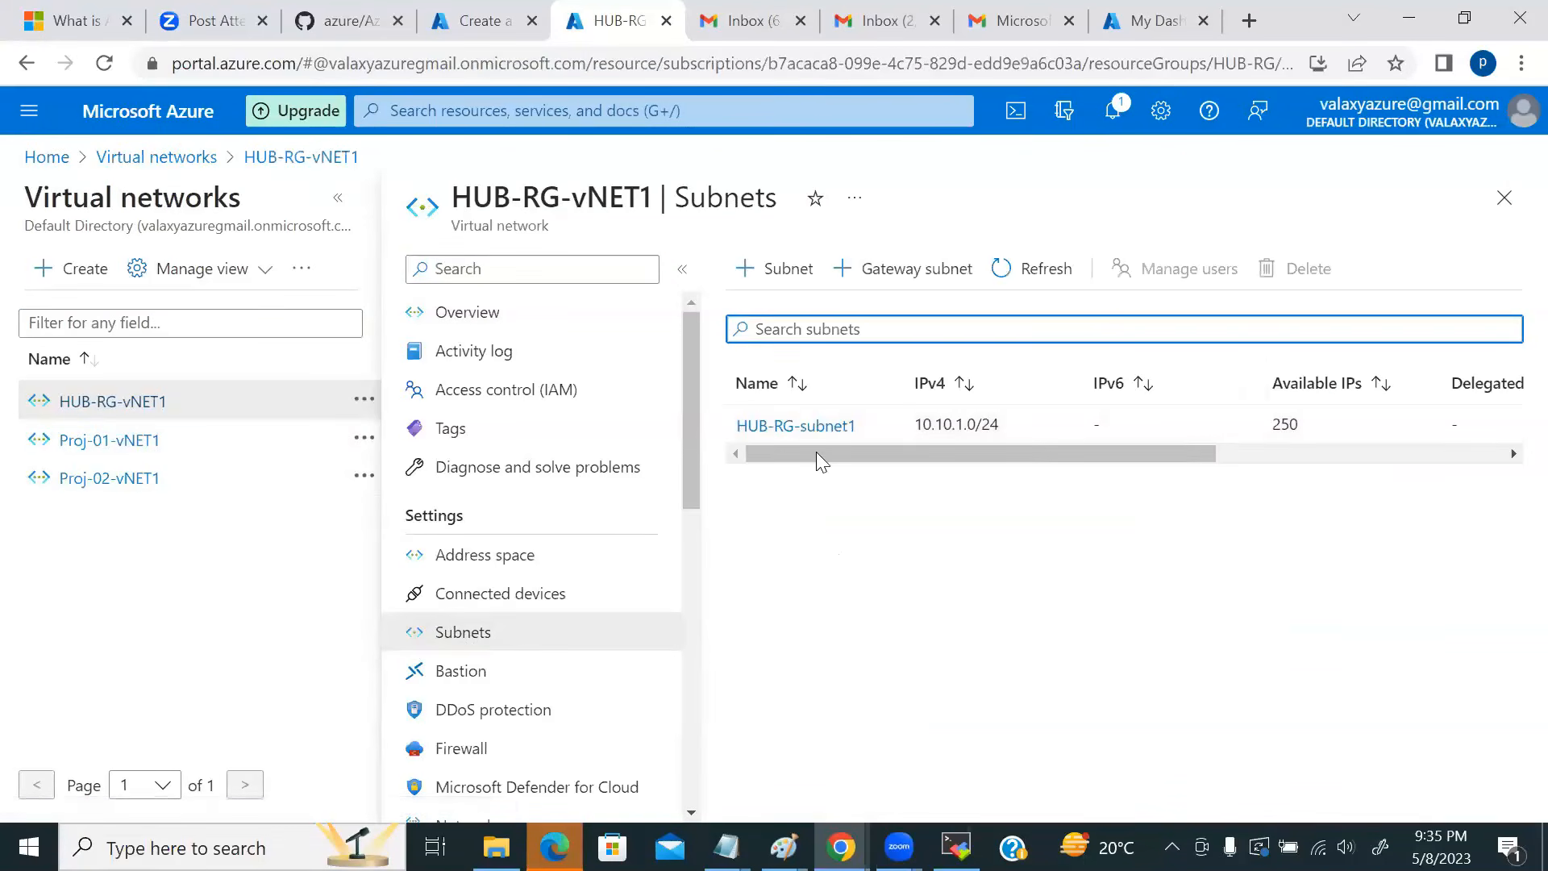
click(767, 269)
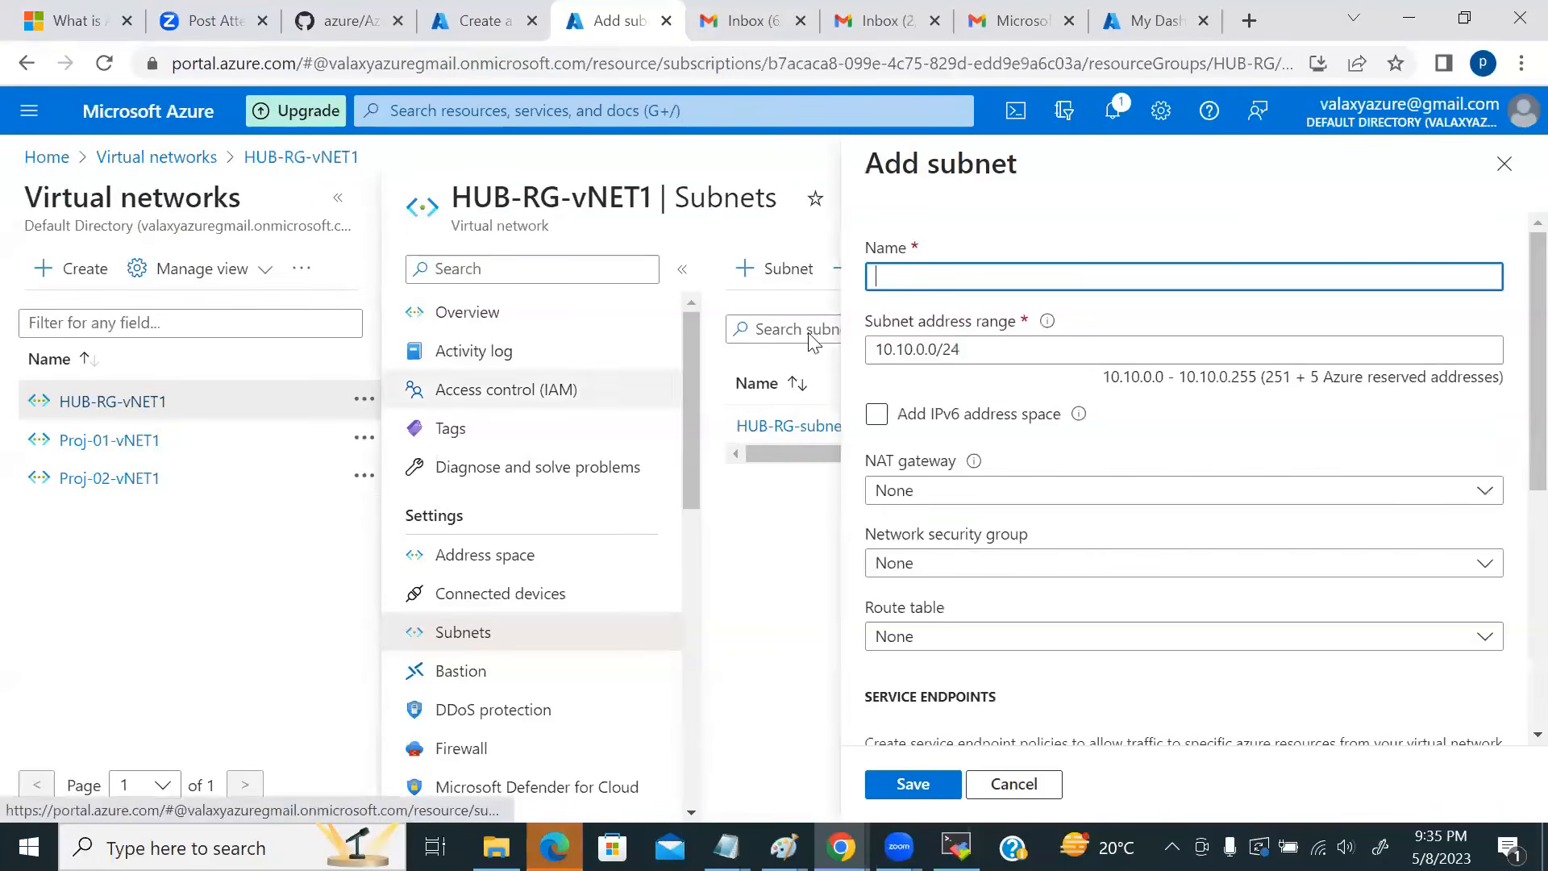
click(464, 18)
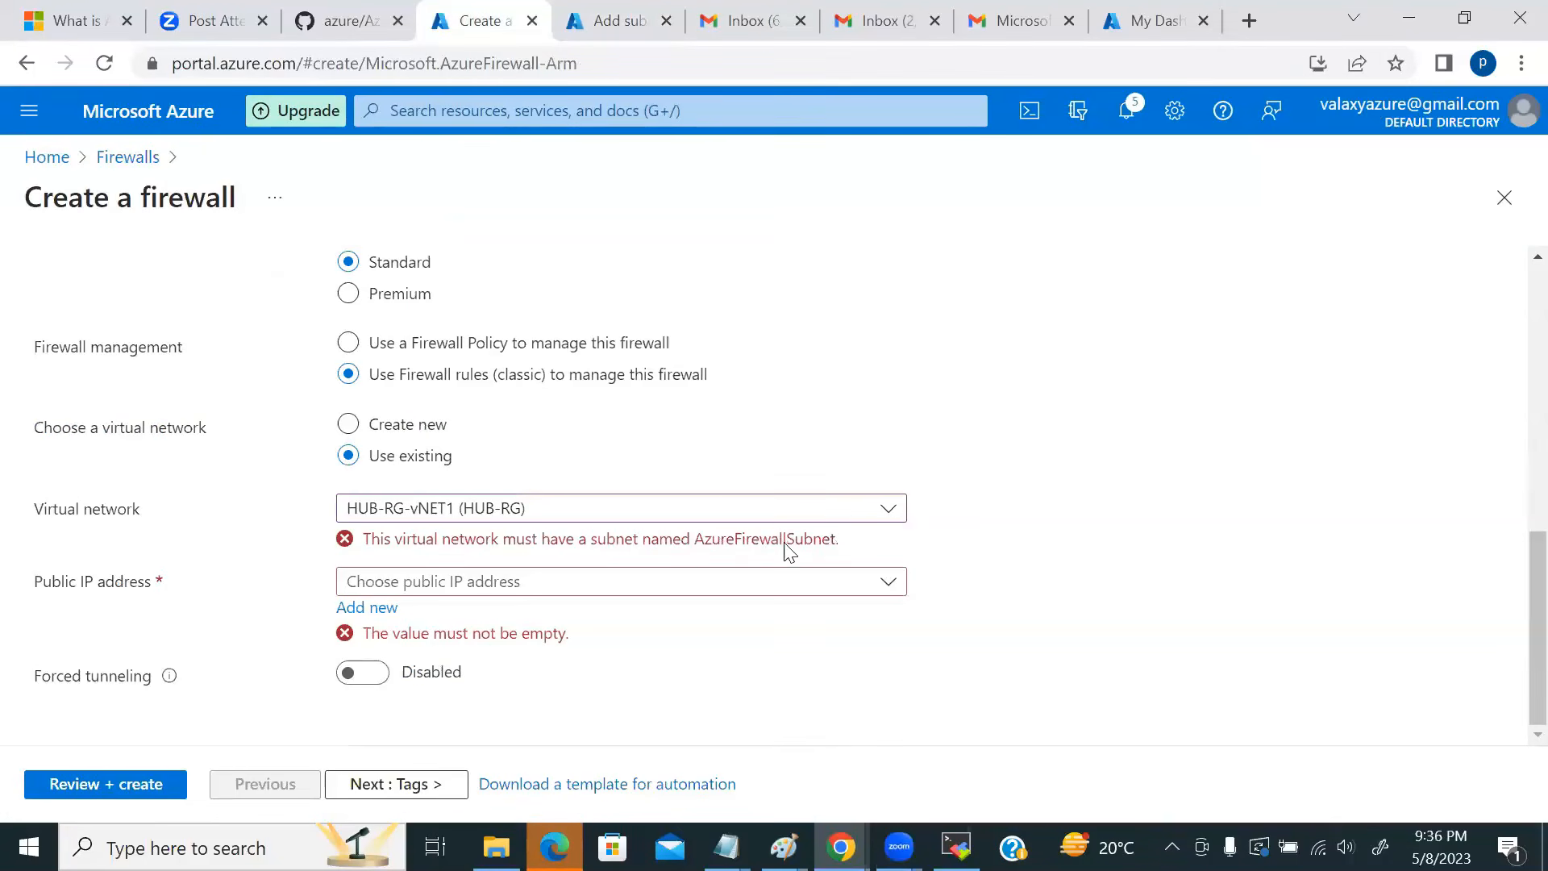
click(617, 11)
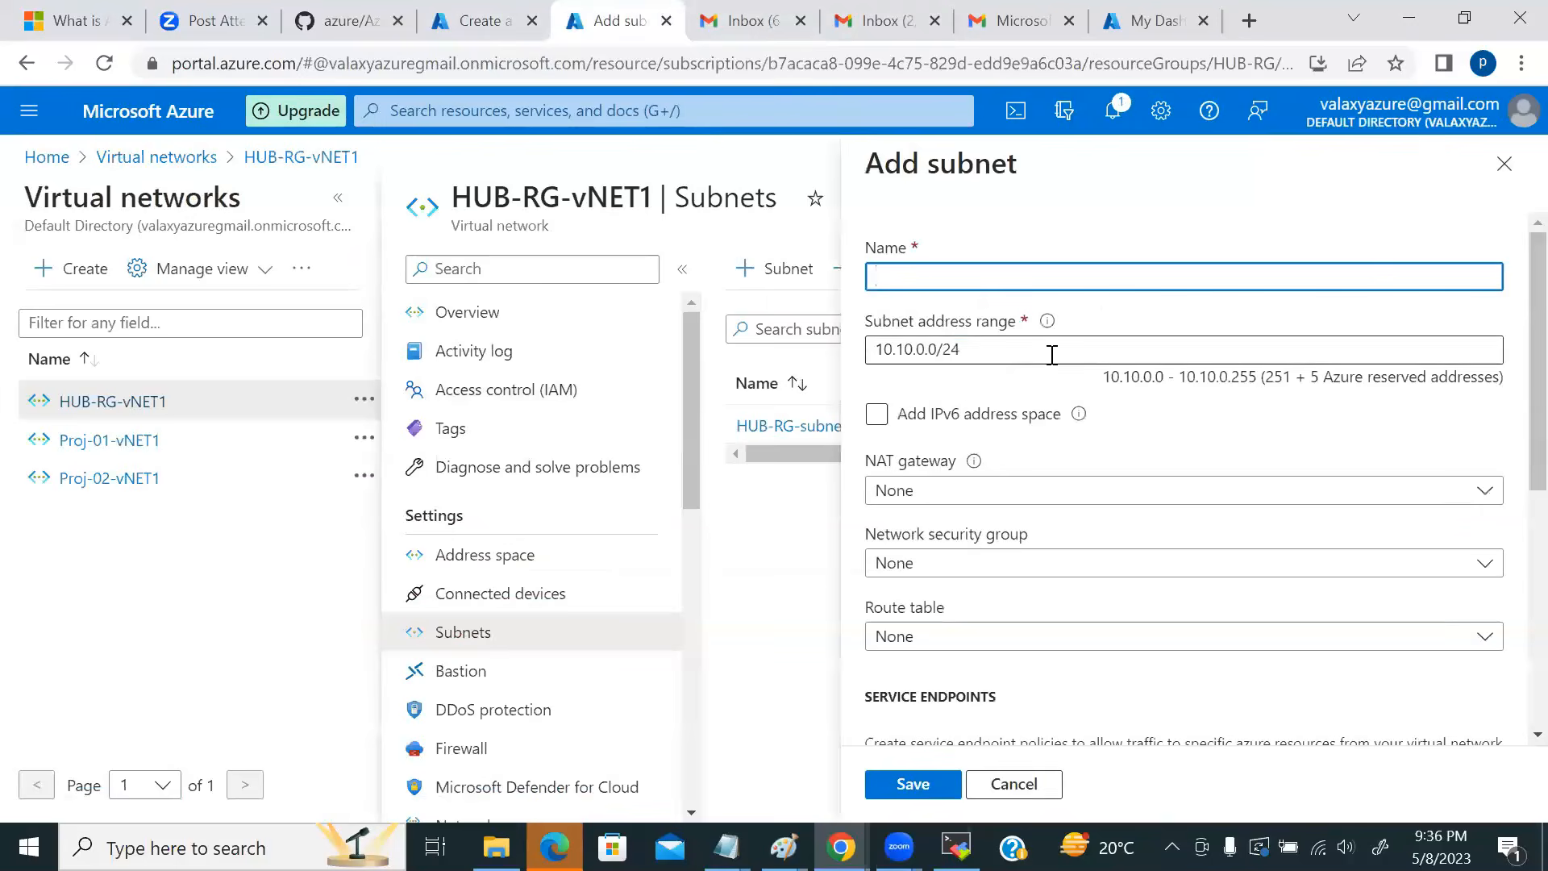
Name the subnet AzureFirewallSubnet and set its address range to 10.10.2.0/24.
text(Azure)
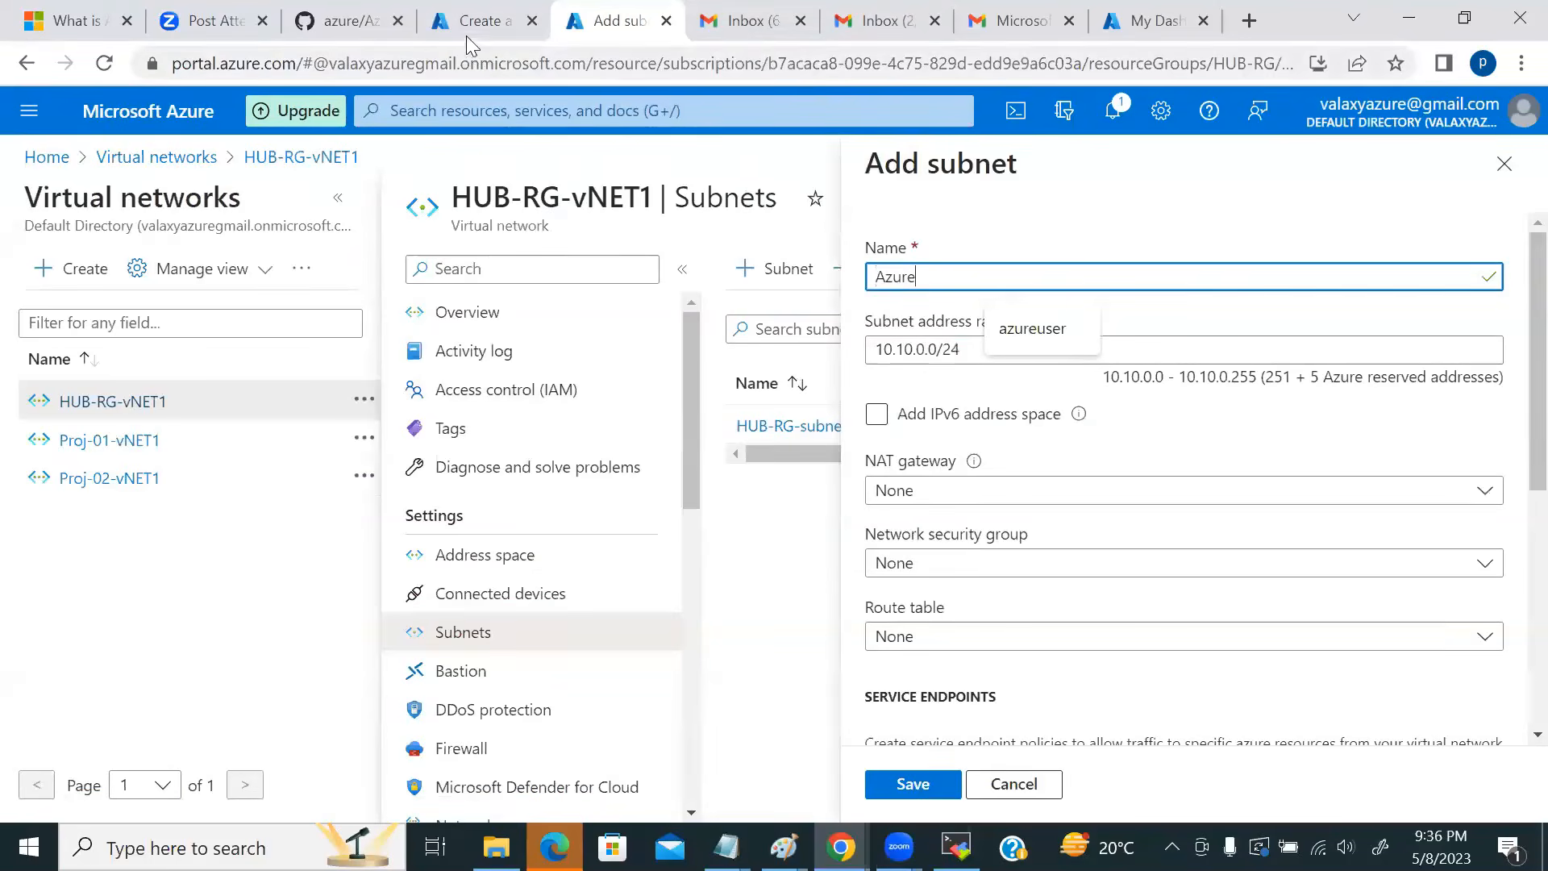
click(478, 20)
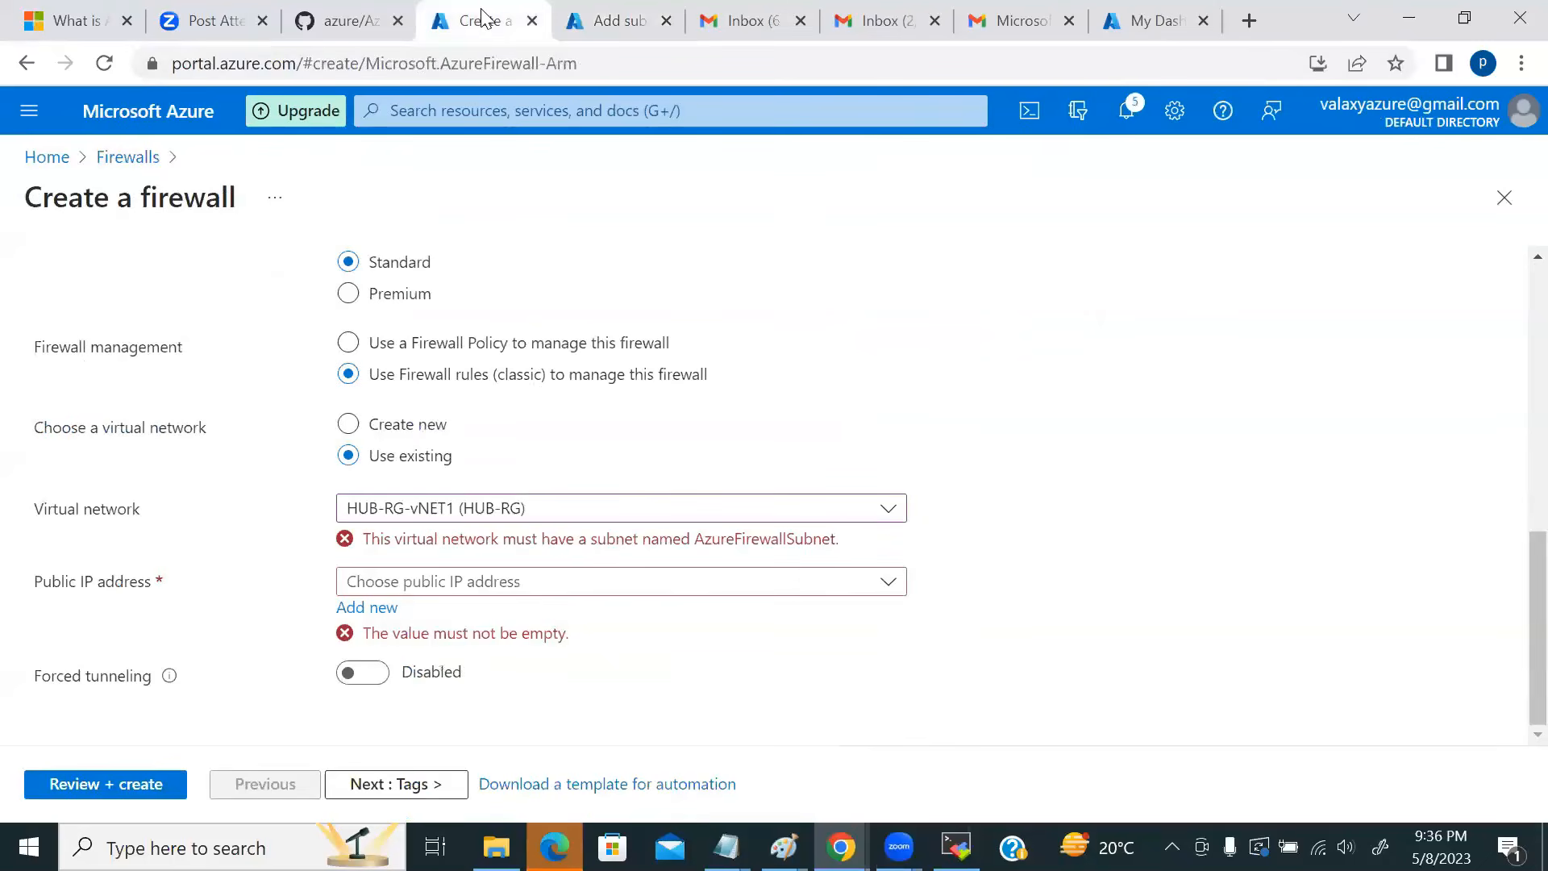
click(641, 30)
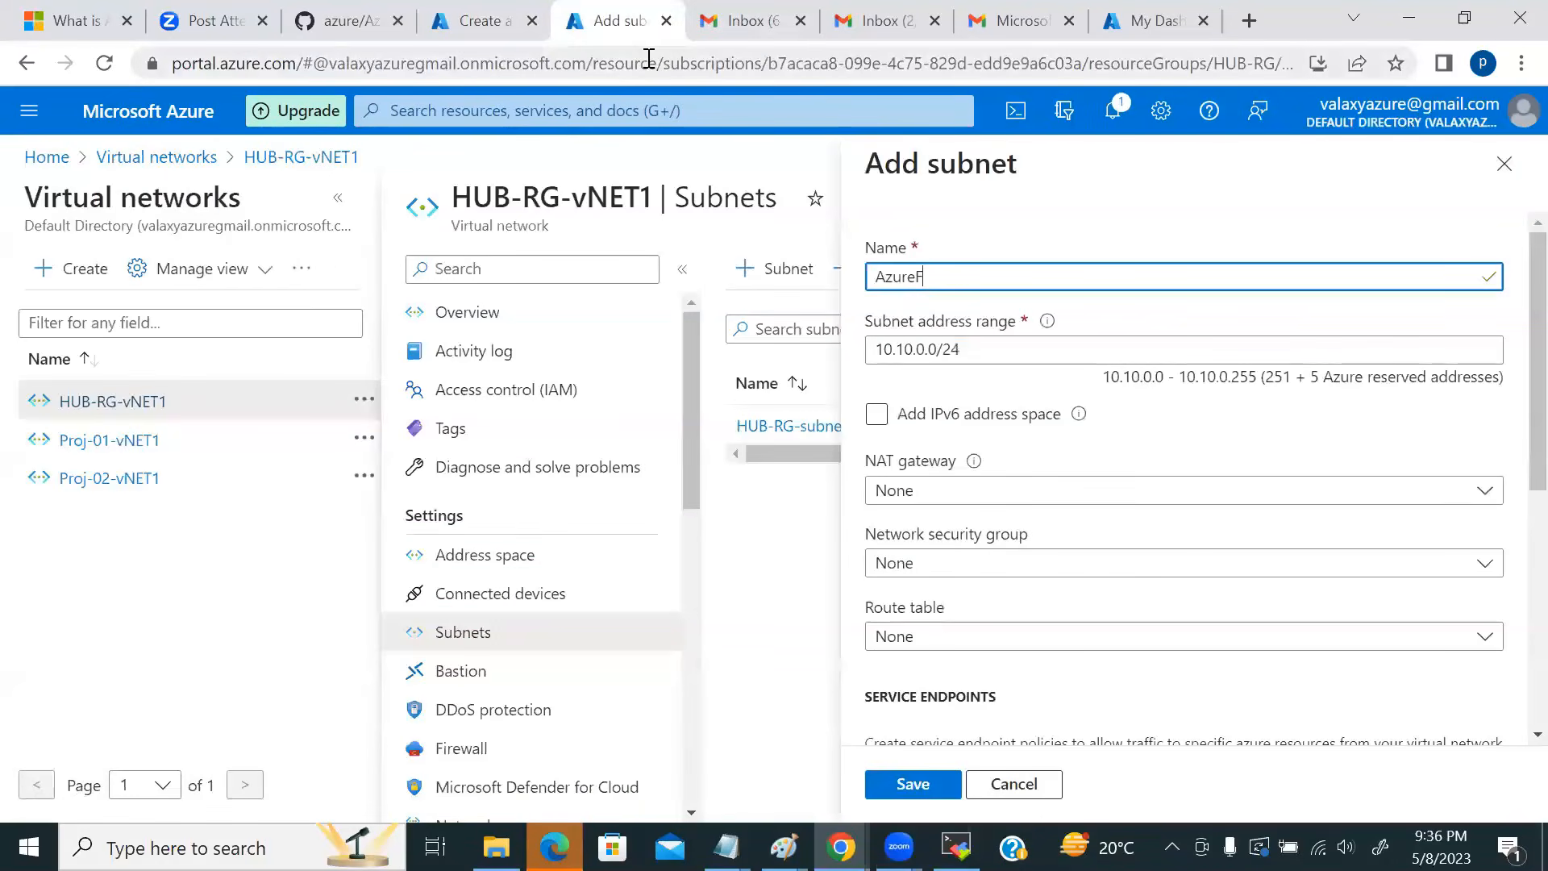
text(FirewallSubnet)
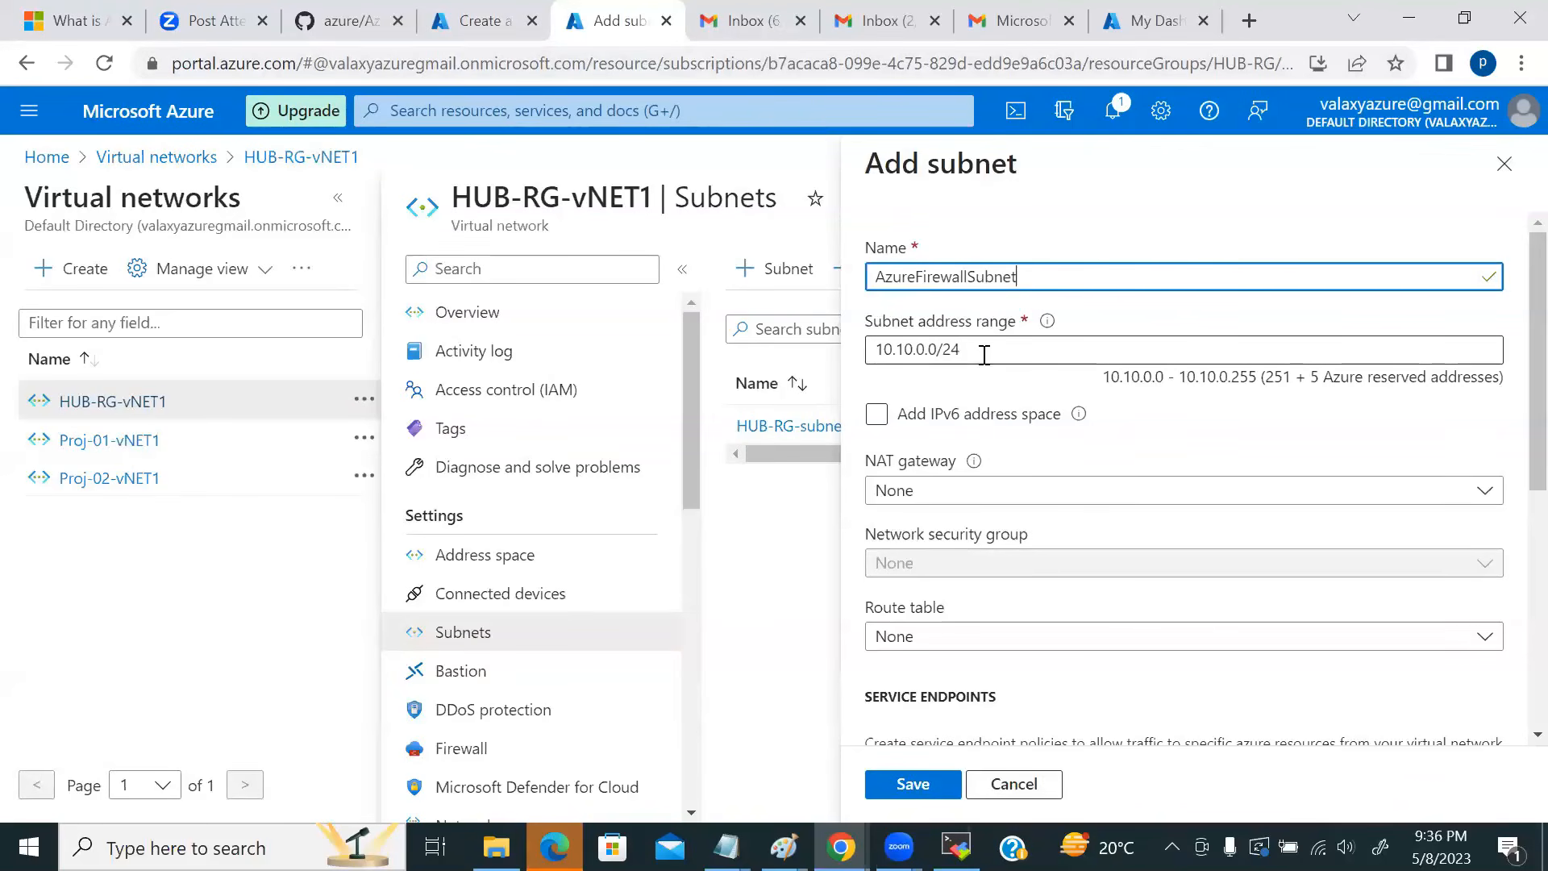
click(991, 349)
key(BackSpace)
key(BackSpace)
key(BackSpace)
key(BackSpace)
key(BackSpace)
key(BackSpace)
key(BackSpace)
key(BackSpace)
key(BackSpace)
key(BackSpace)
key(BackSpace)
key(BackSpace)
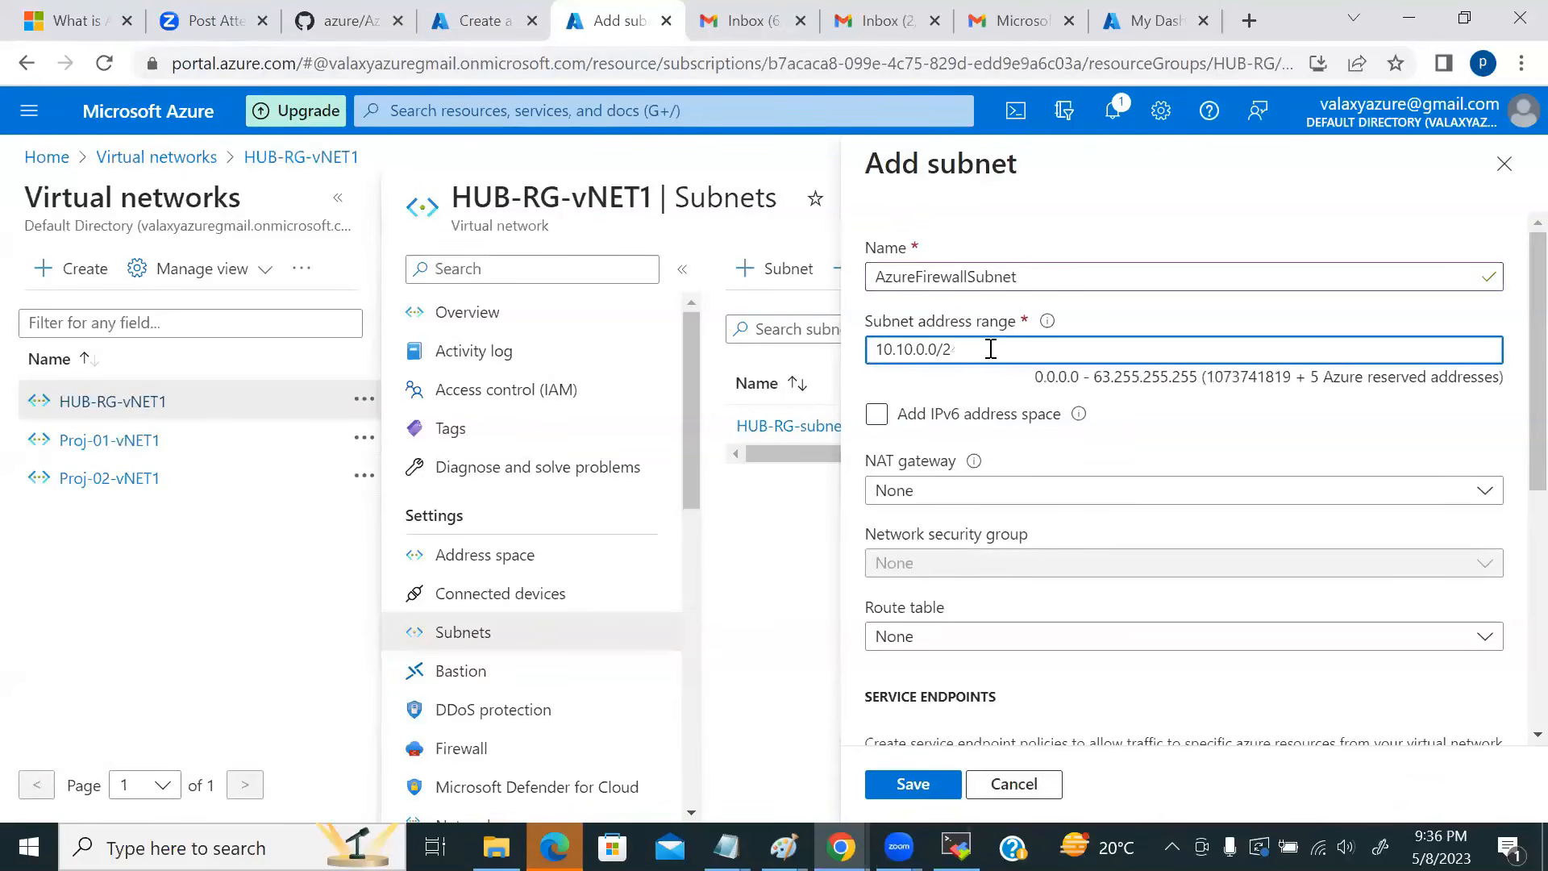
click(783, 847)
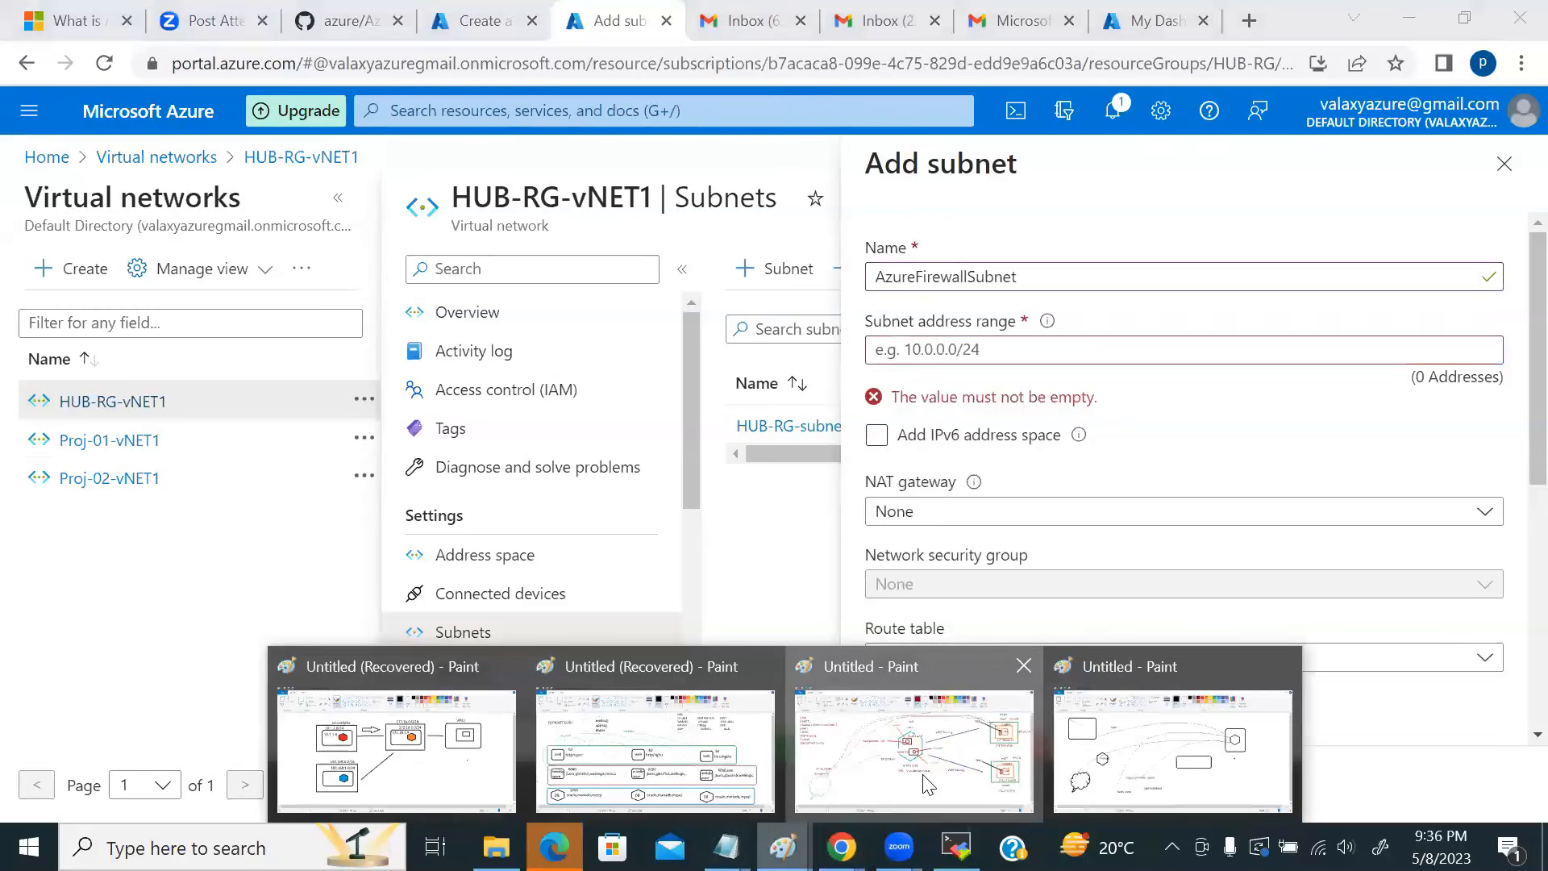
click(855, 750)
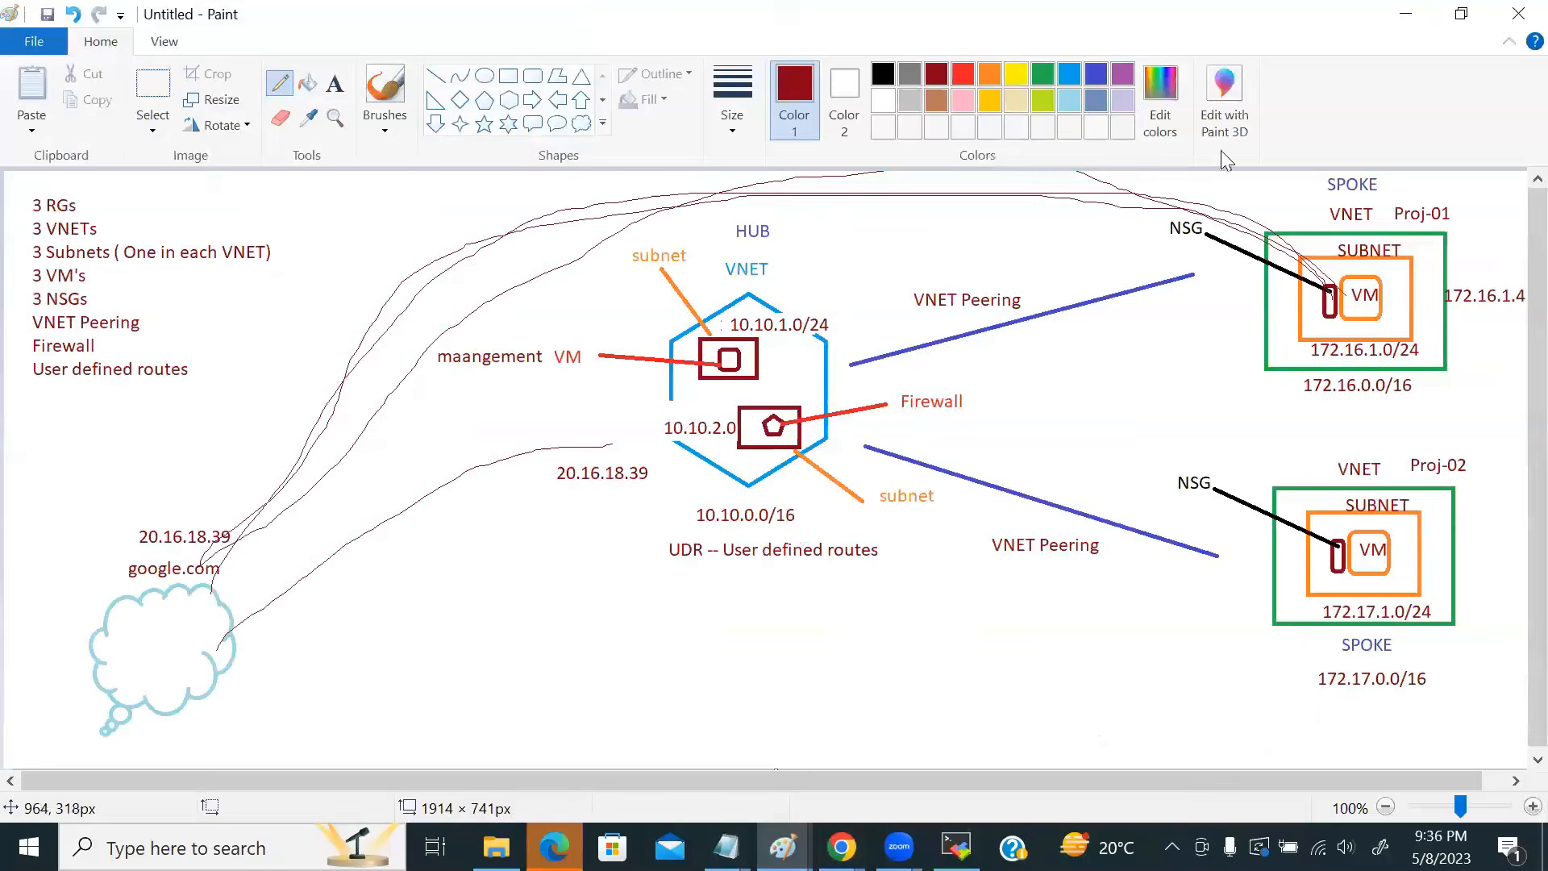
key(alt+Tab)
text(1)
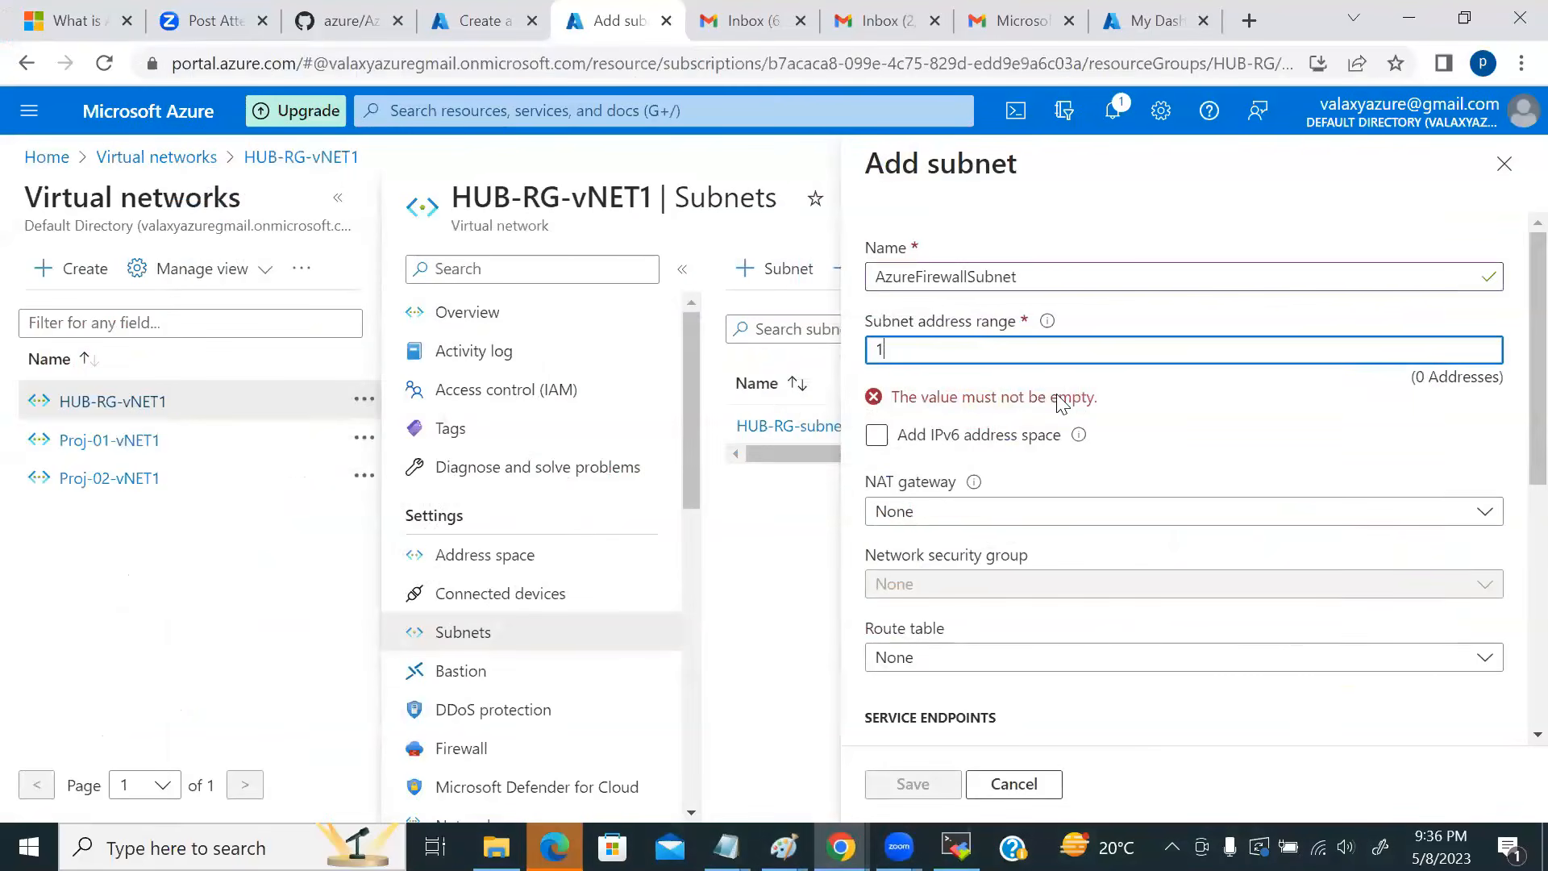
text(0.10.2.0/24)
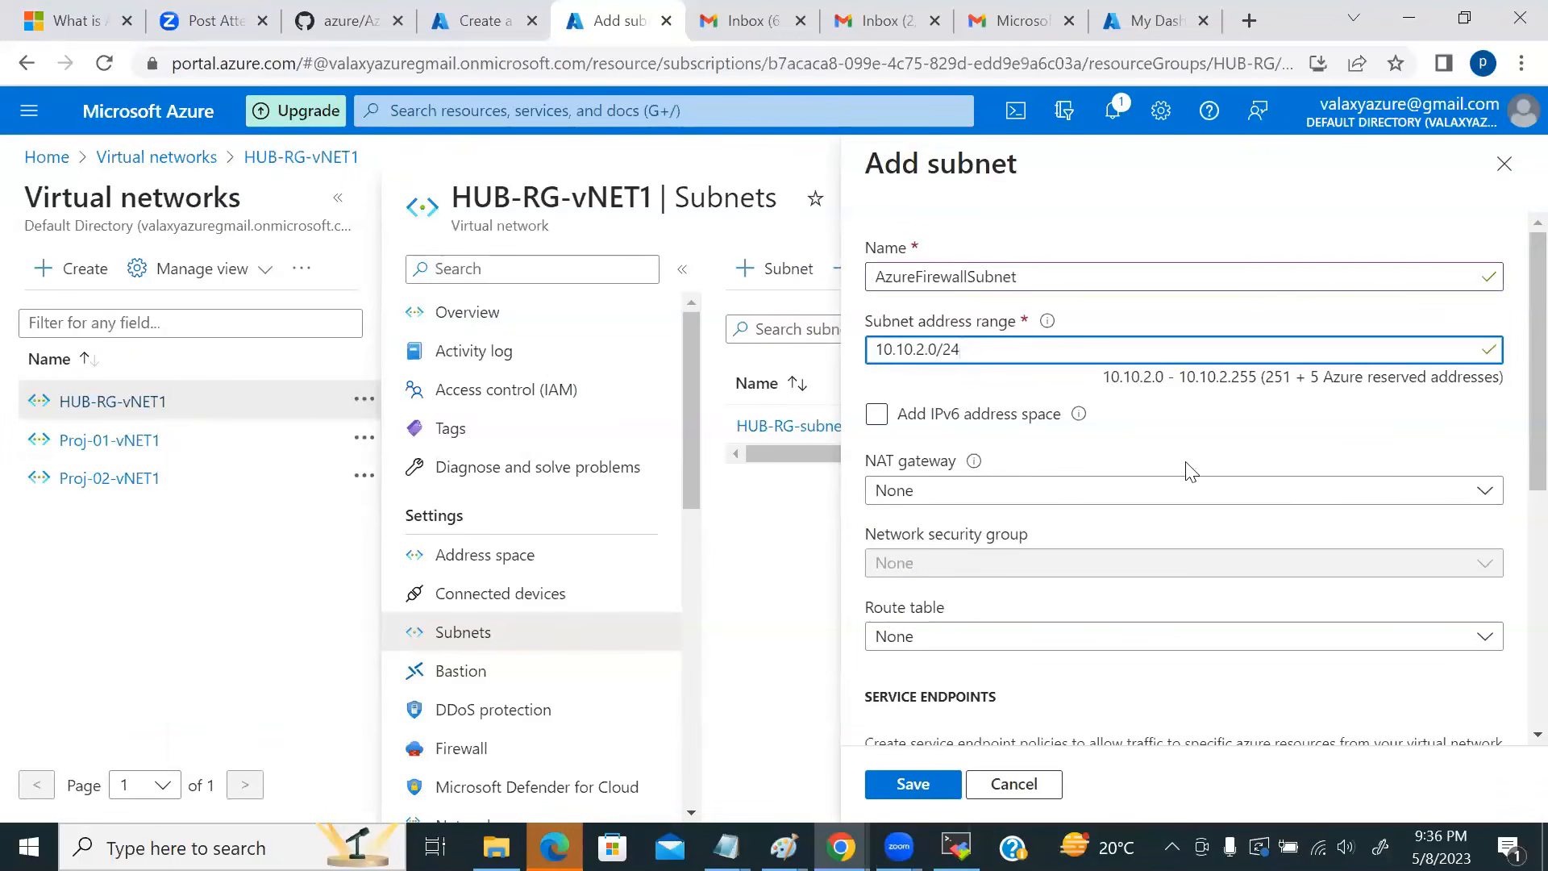
Save AzureFirewallSubnet and reload the Subnets page to confirm it.
scroll(1205, 563, down, 2)
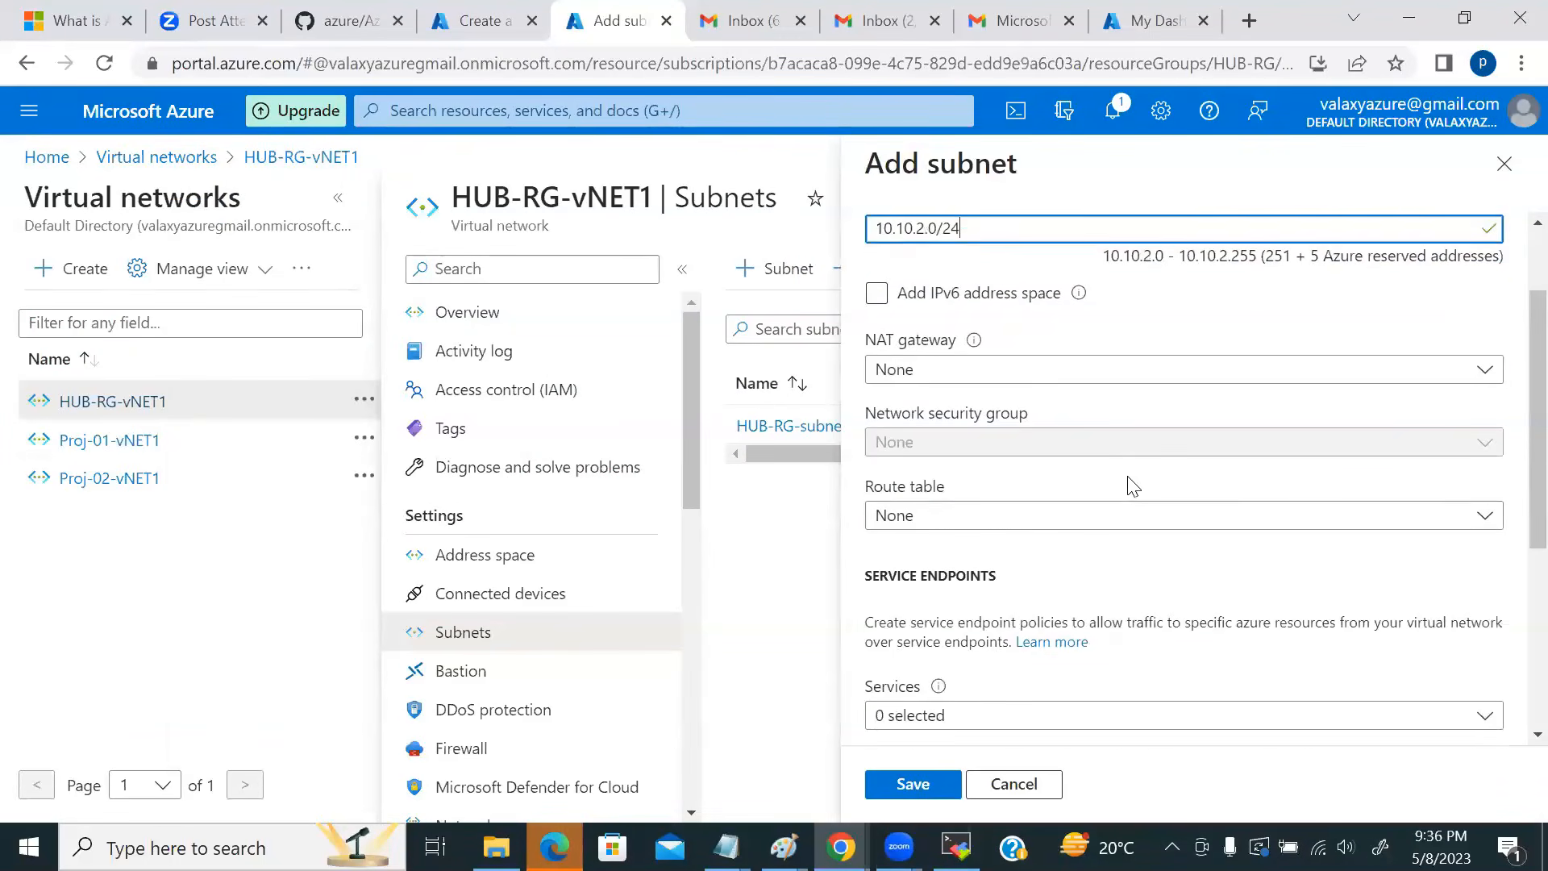
scroll(1158, 476, down, 3)
scroll(1155, 483, down, 2)
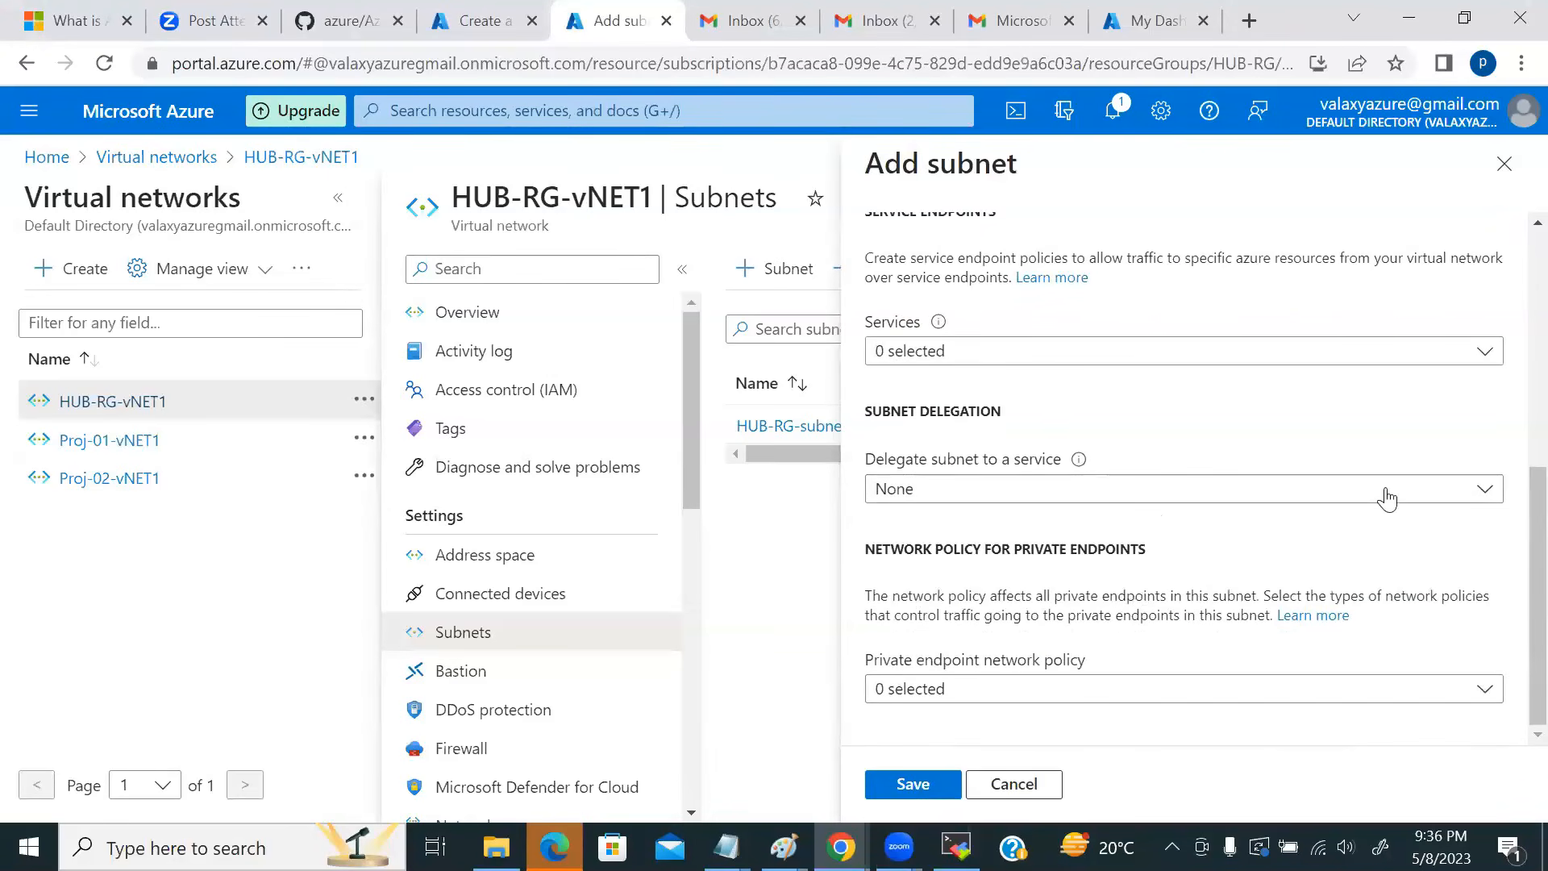
click(912, 784)
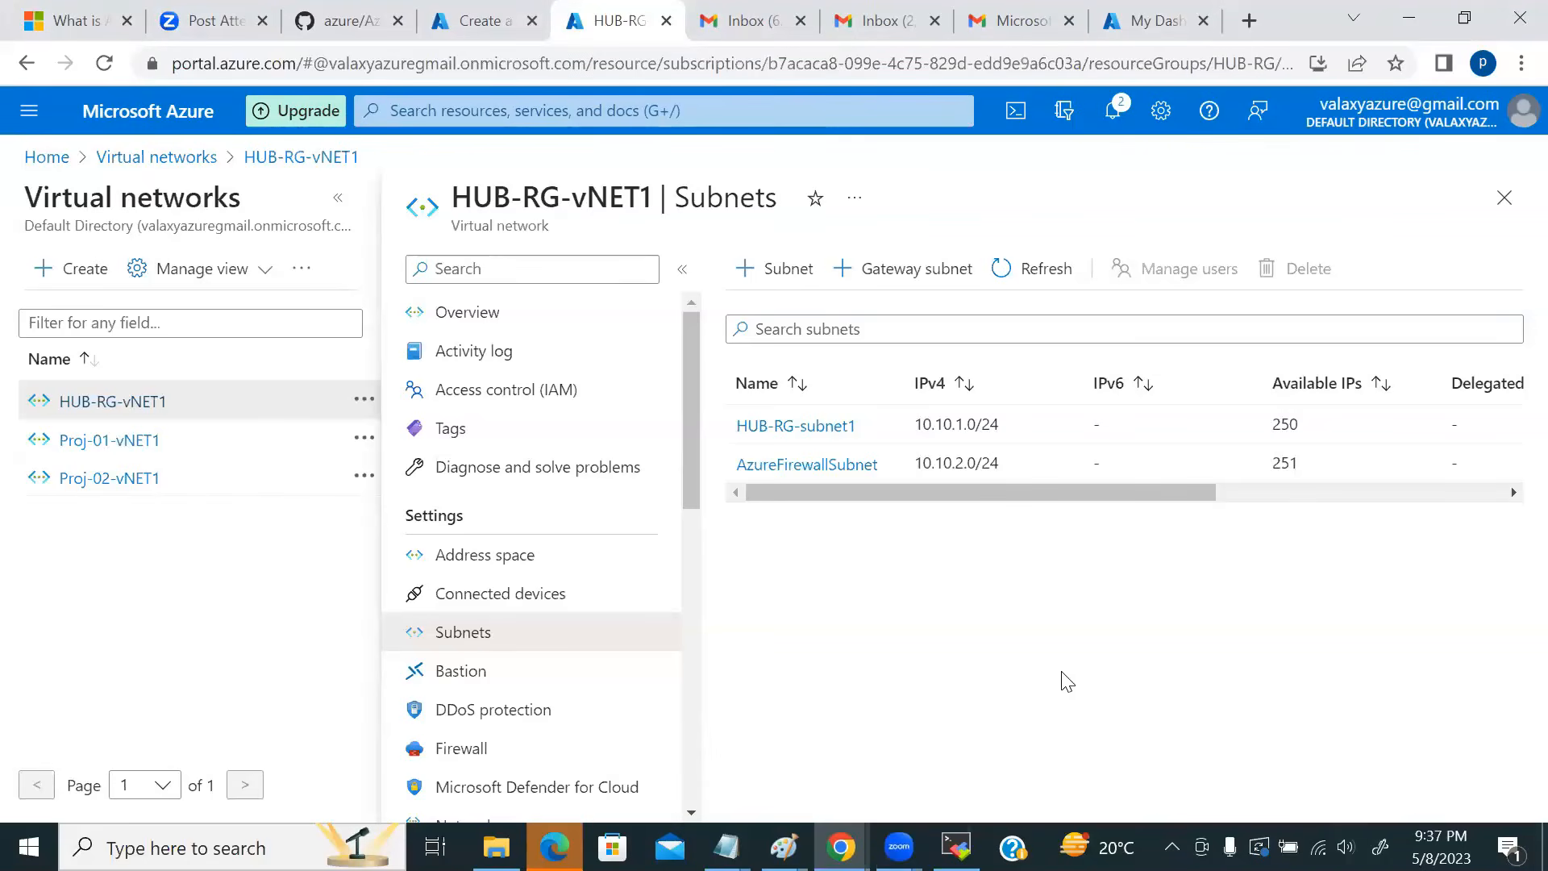
click(489, 65)
key(Return)
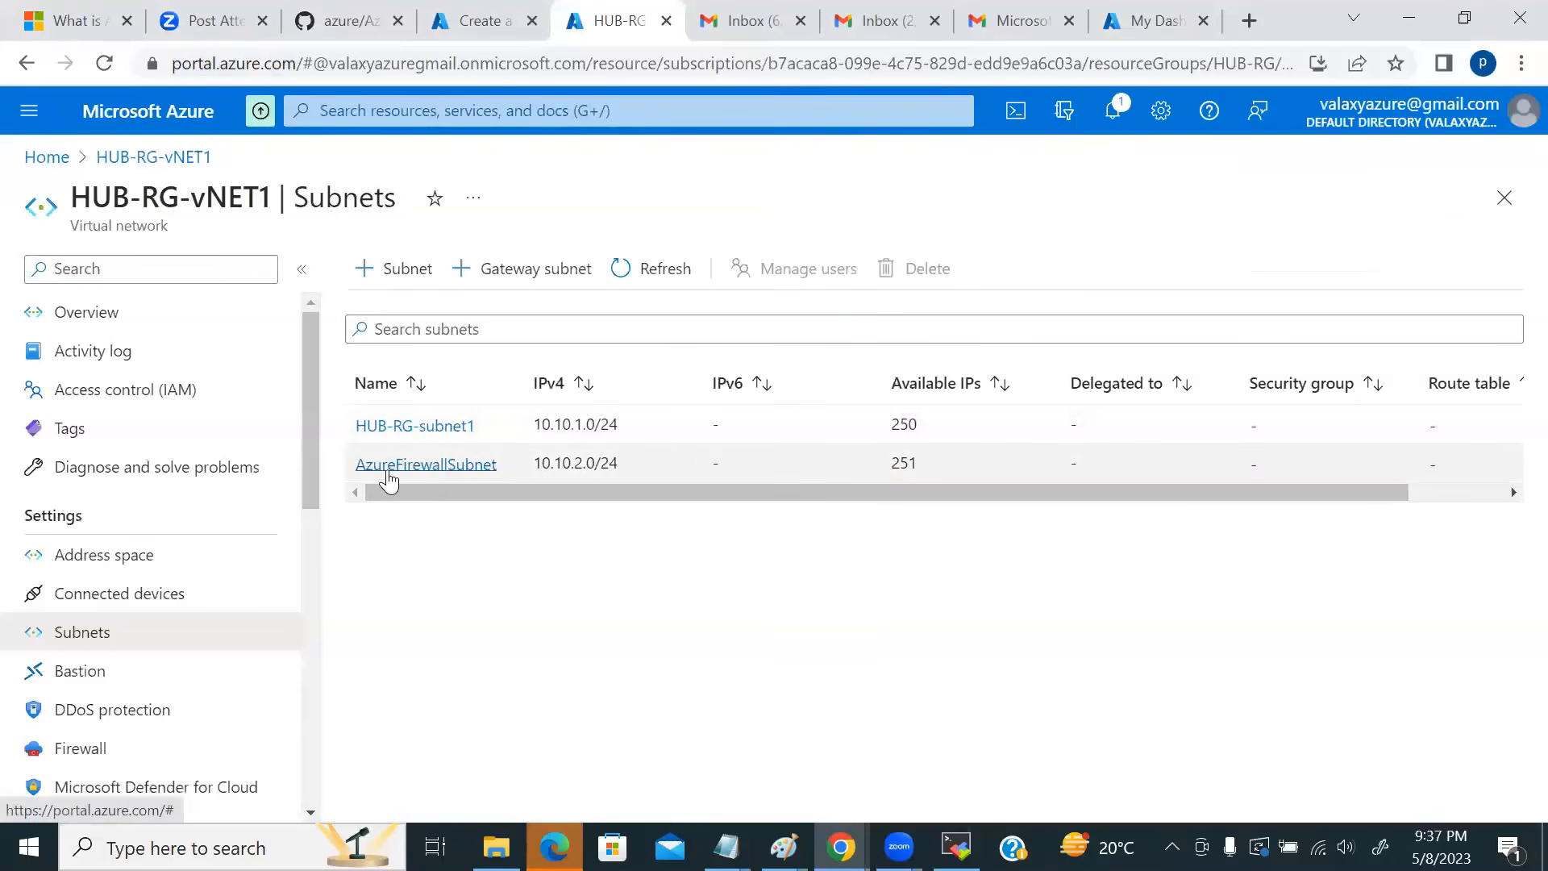
click(451, 22)
Reload the Create a firewall form and re-enter resource group HUB-RG and name Firewall01.
click(408, 63)
key(Return)
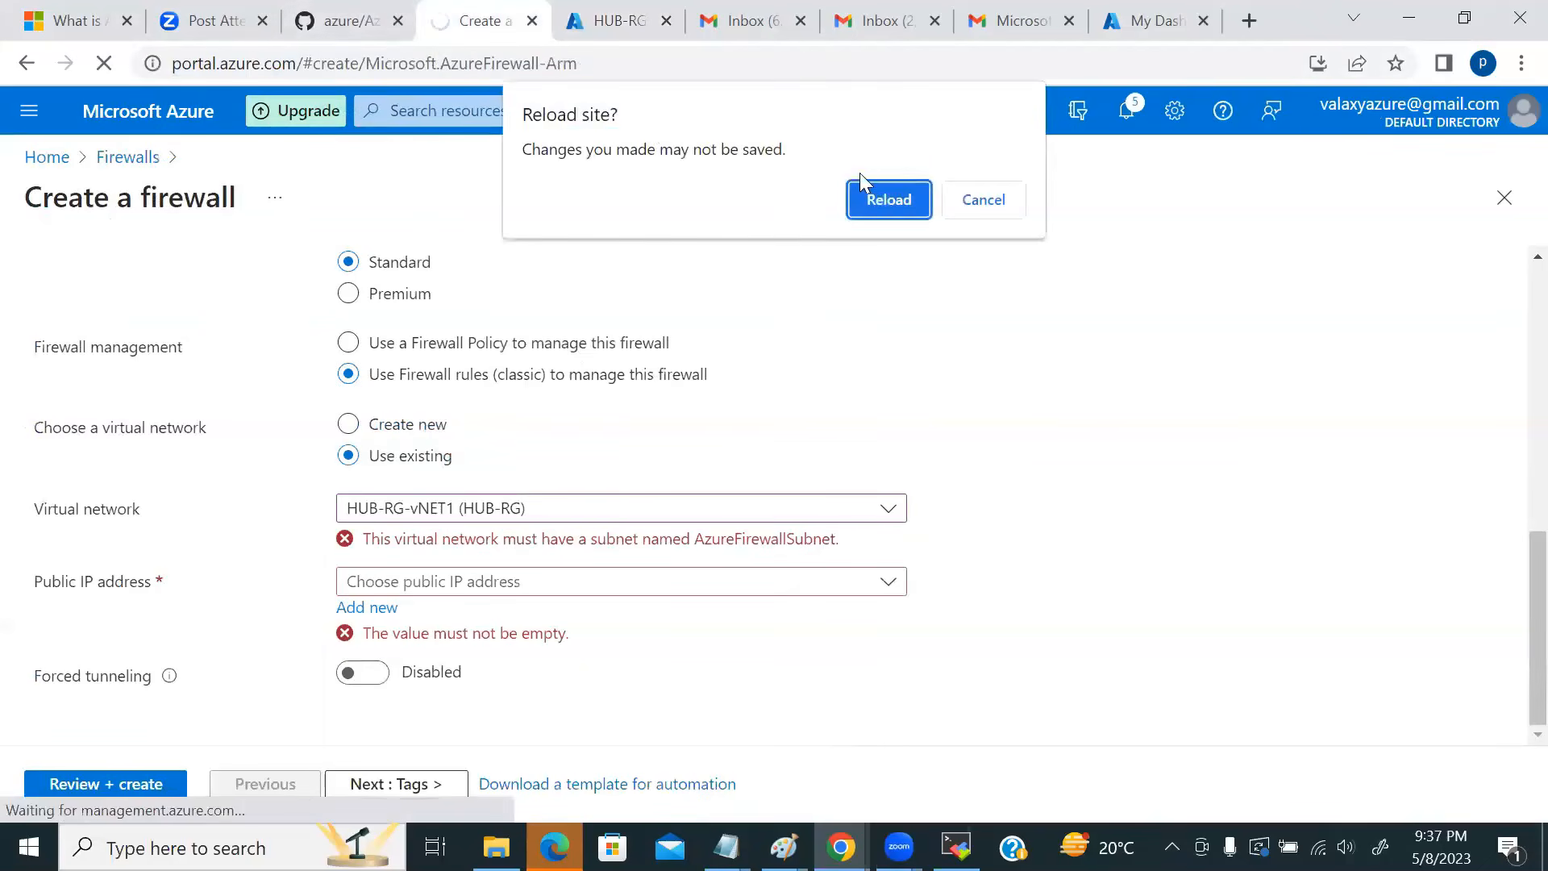
click(881, 200)
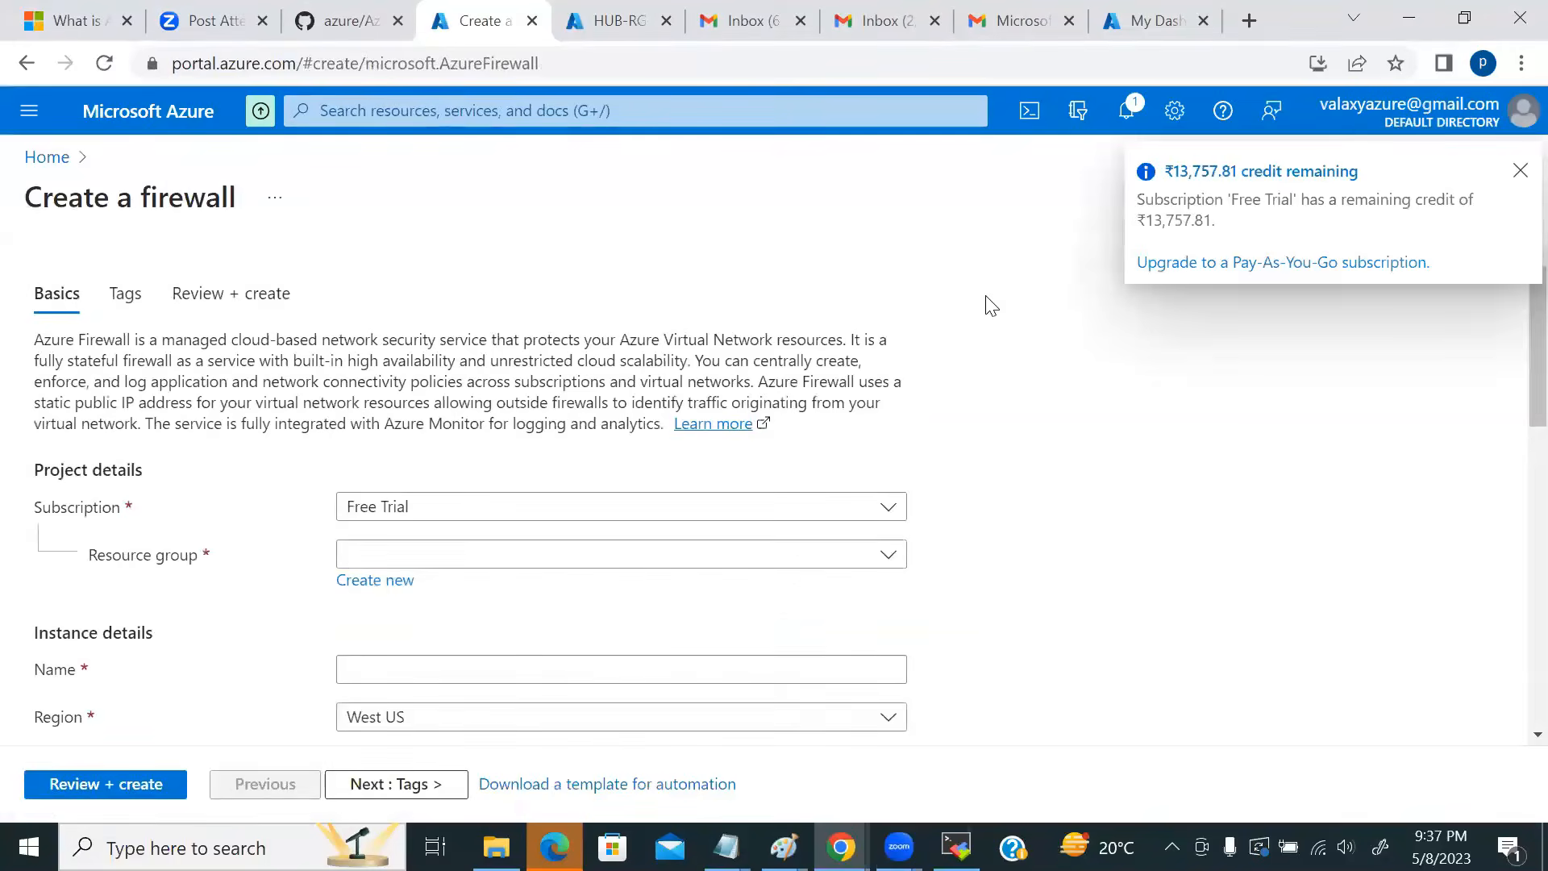
scroll(915, 528, down, 2)
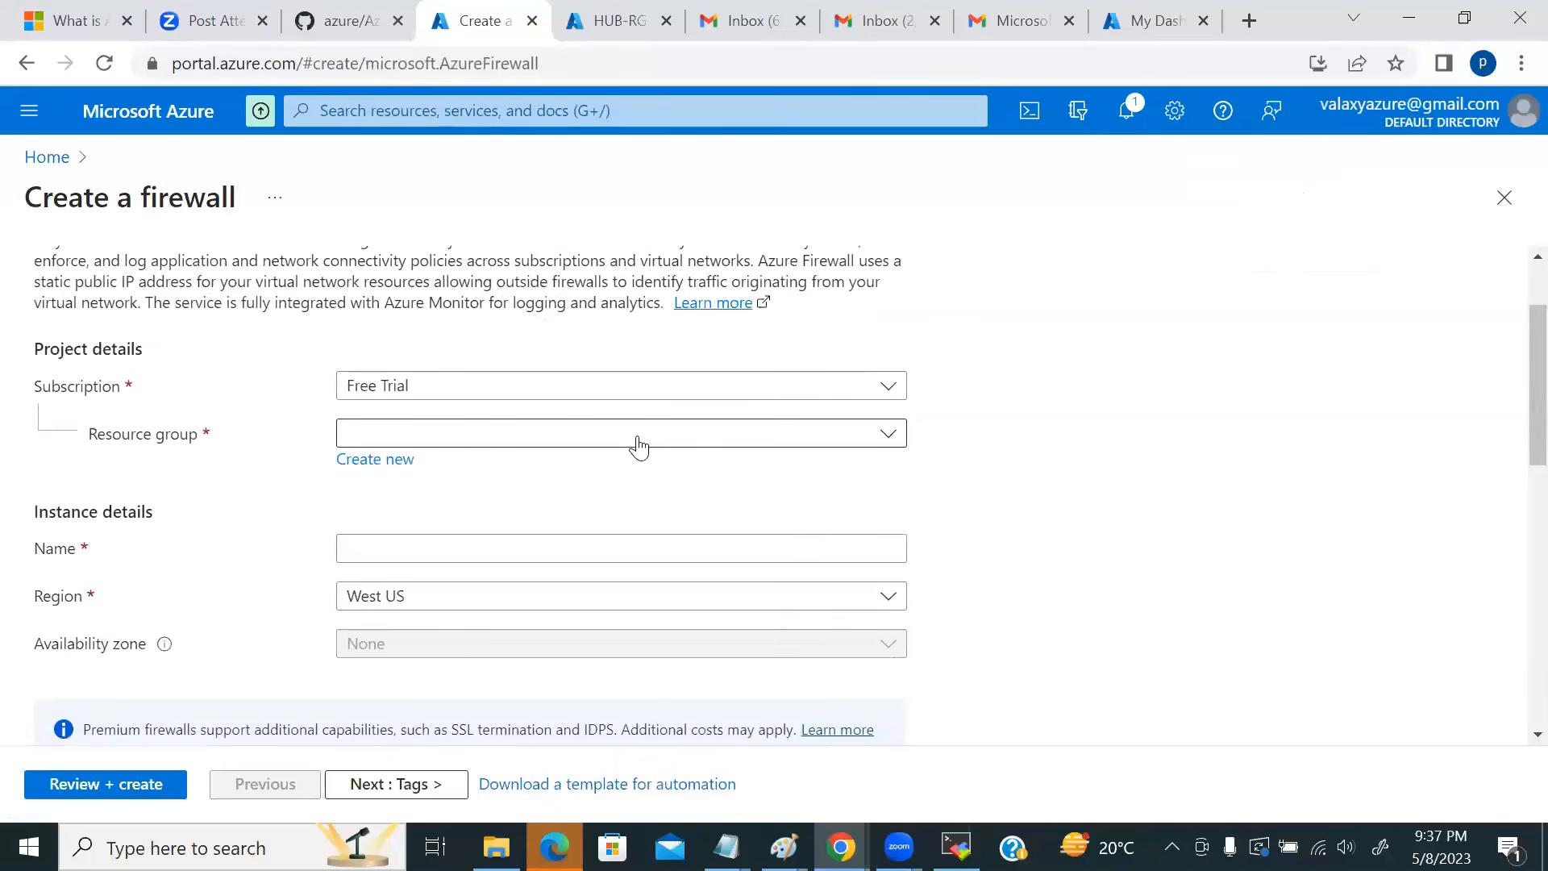
click(641, 439)
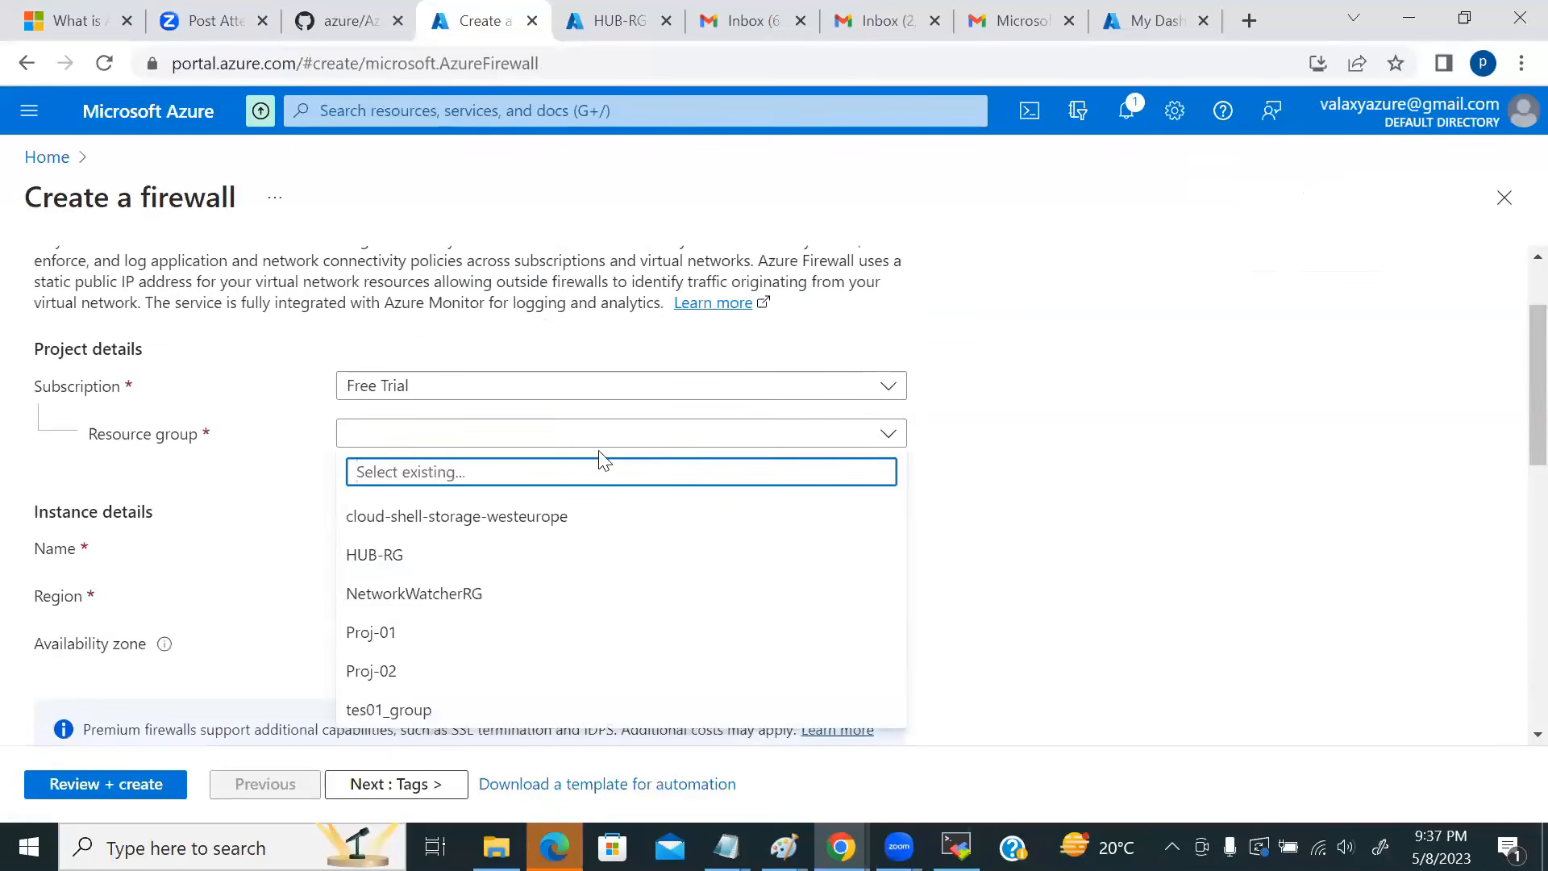
click(443, 553)
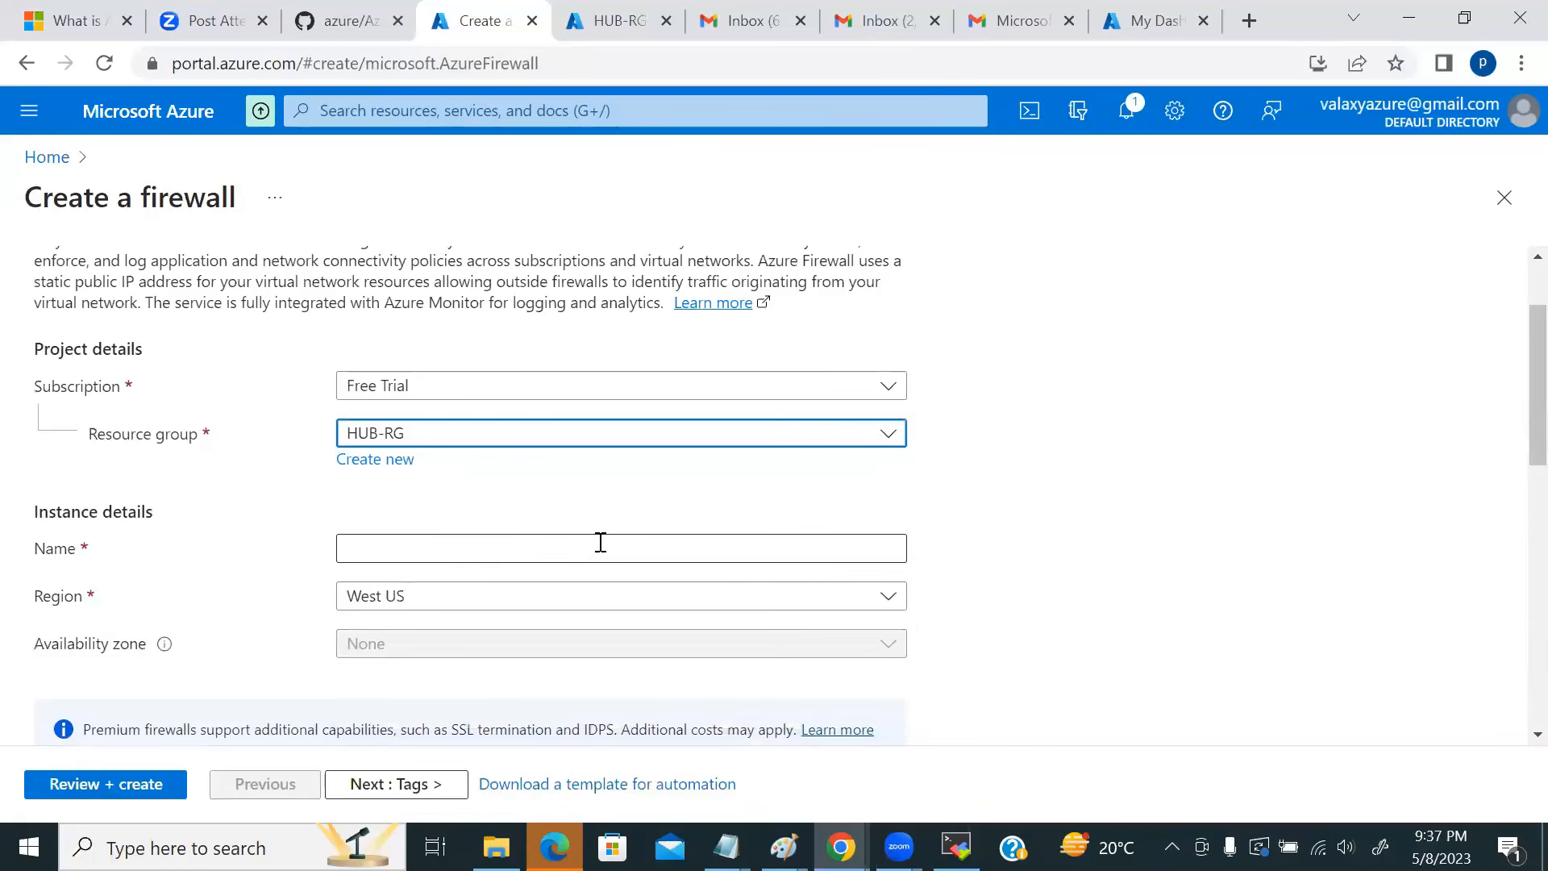
click(499, 551)
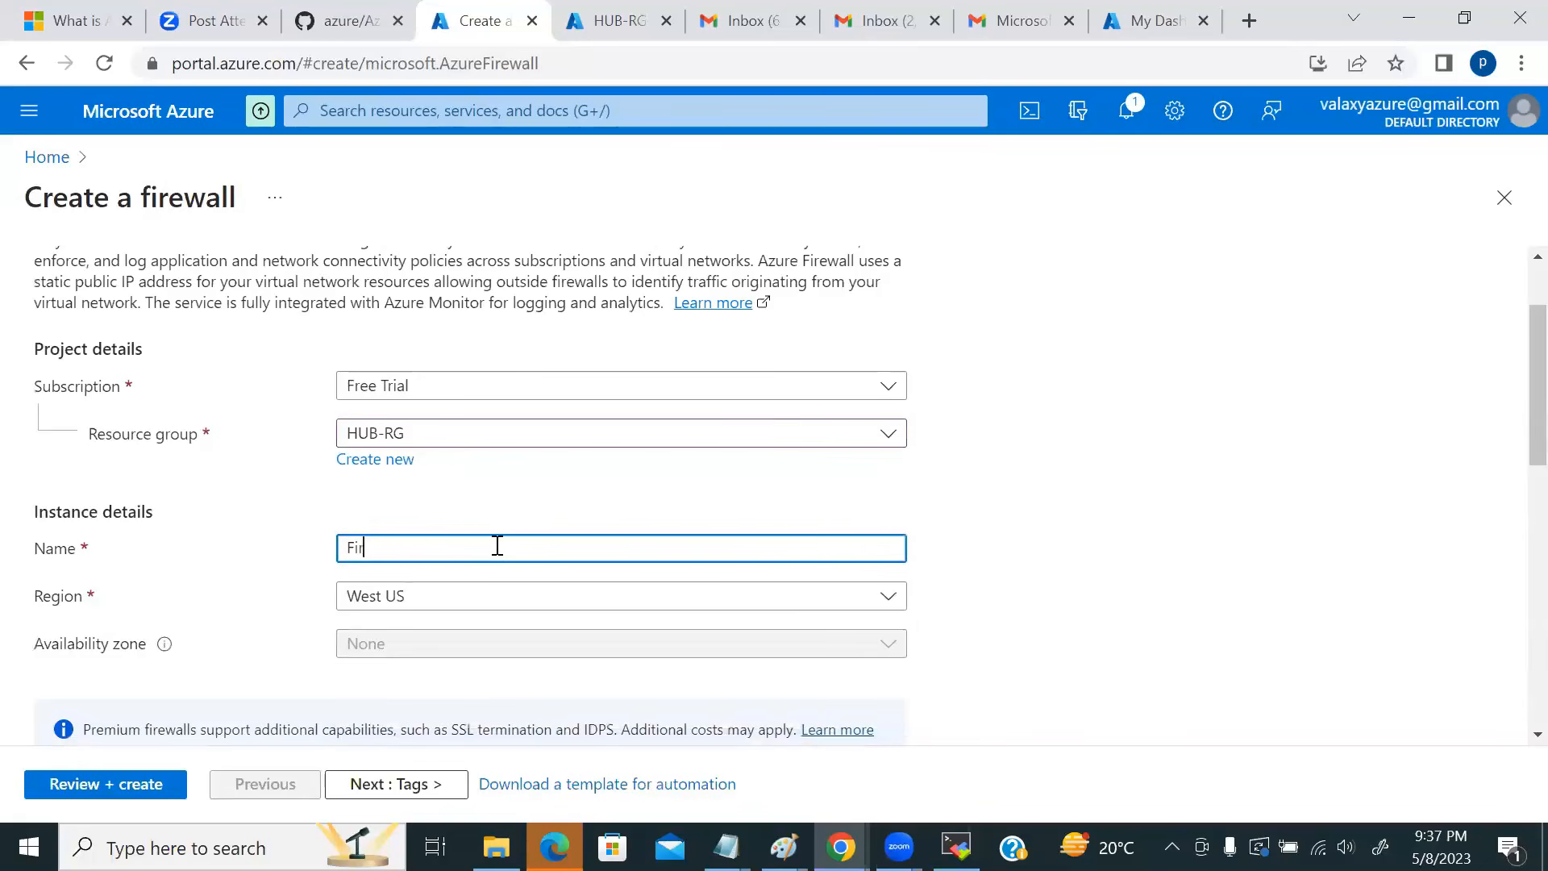
scroll(588, 497, down, 5)
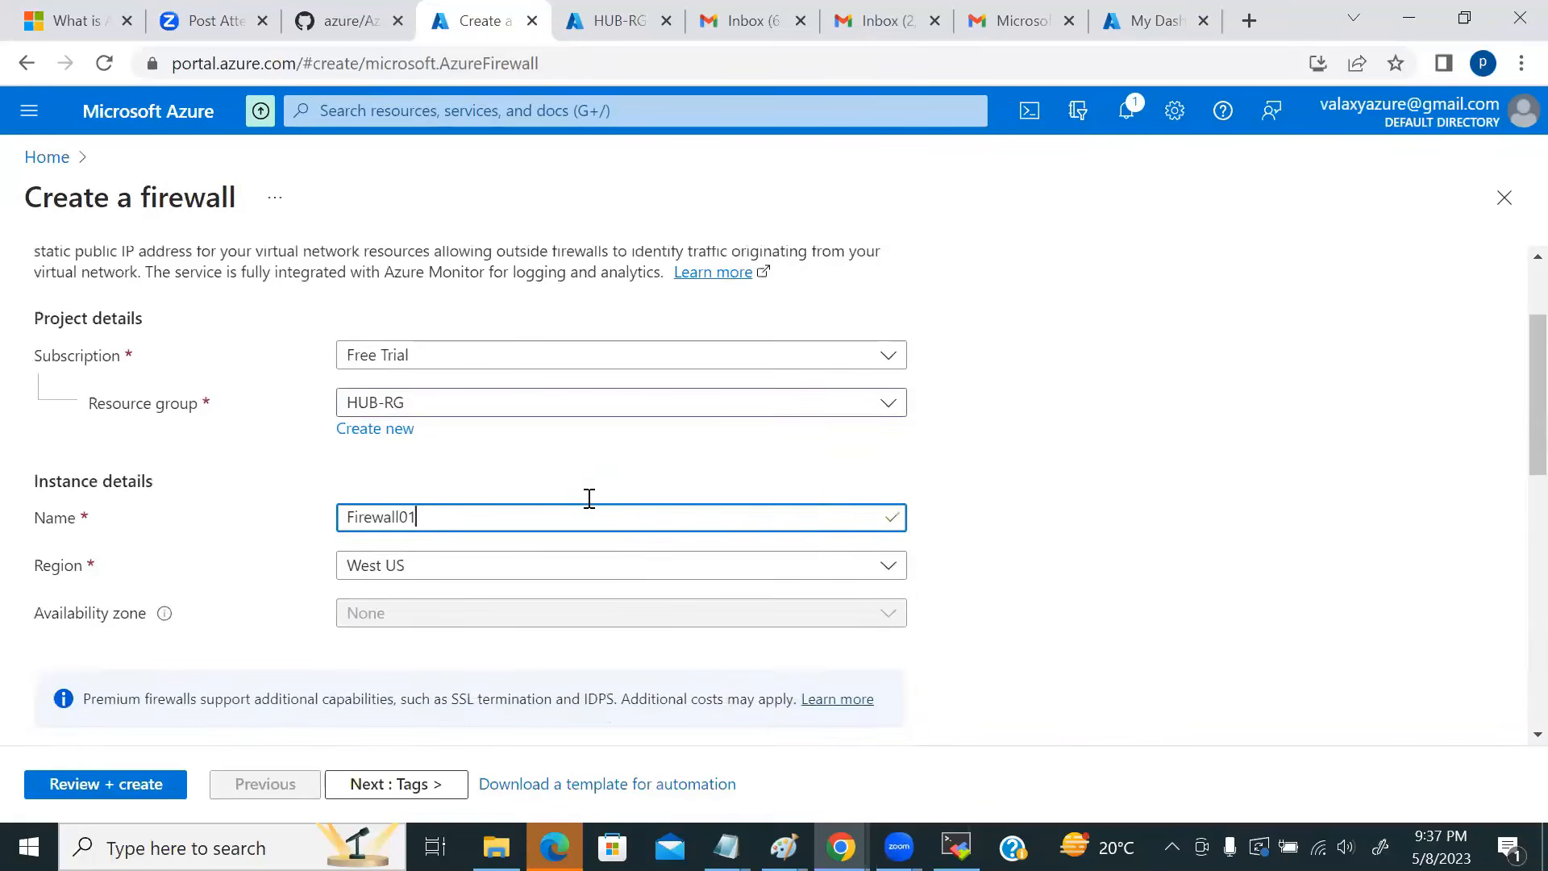
Reselect Standard SKU, classic firewall rules and existing network HUB-RG-vNET1.
click(348, 462)
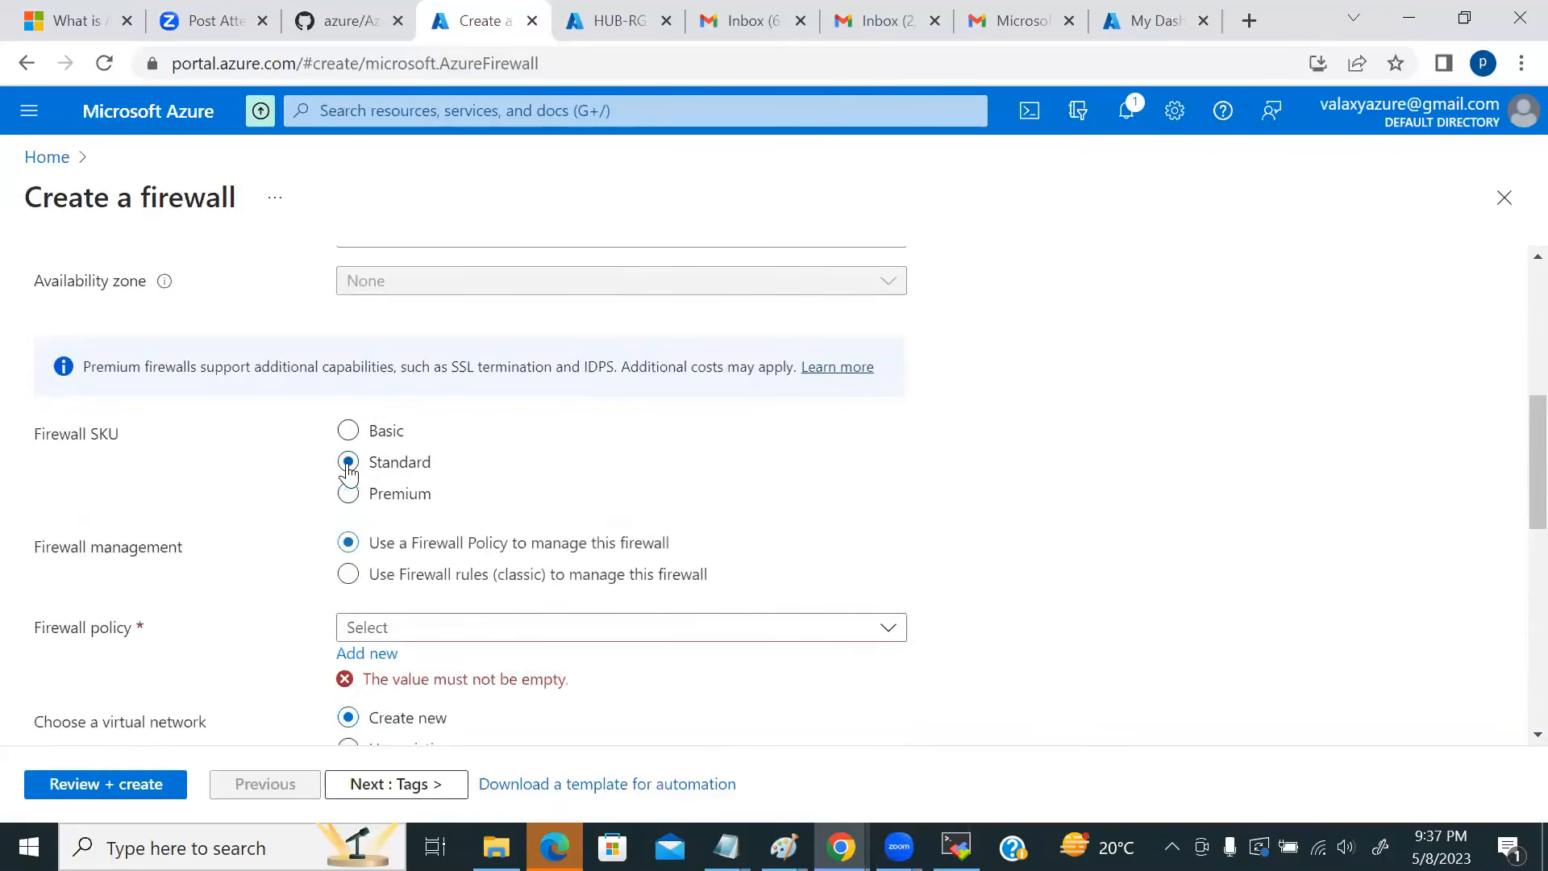
scroll(871, 476, down, 2)
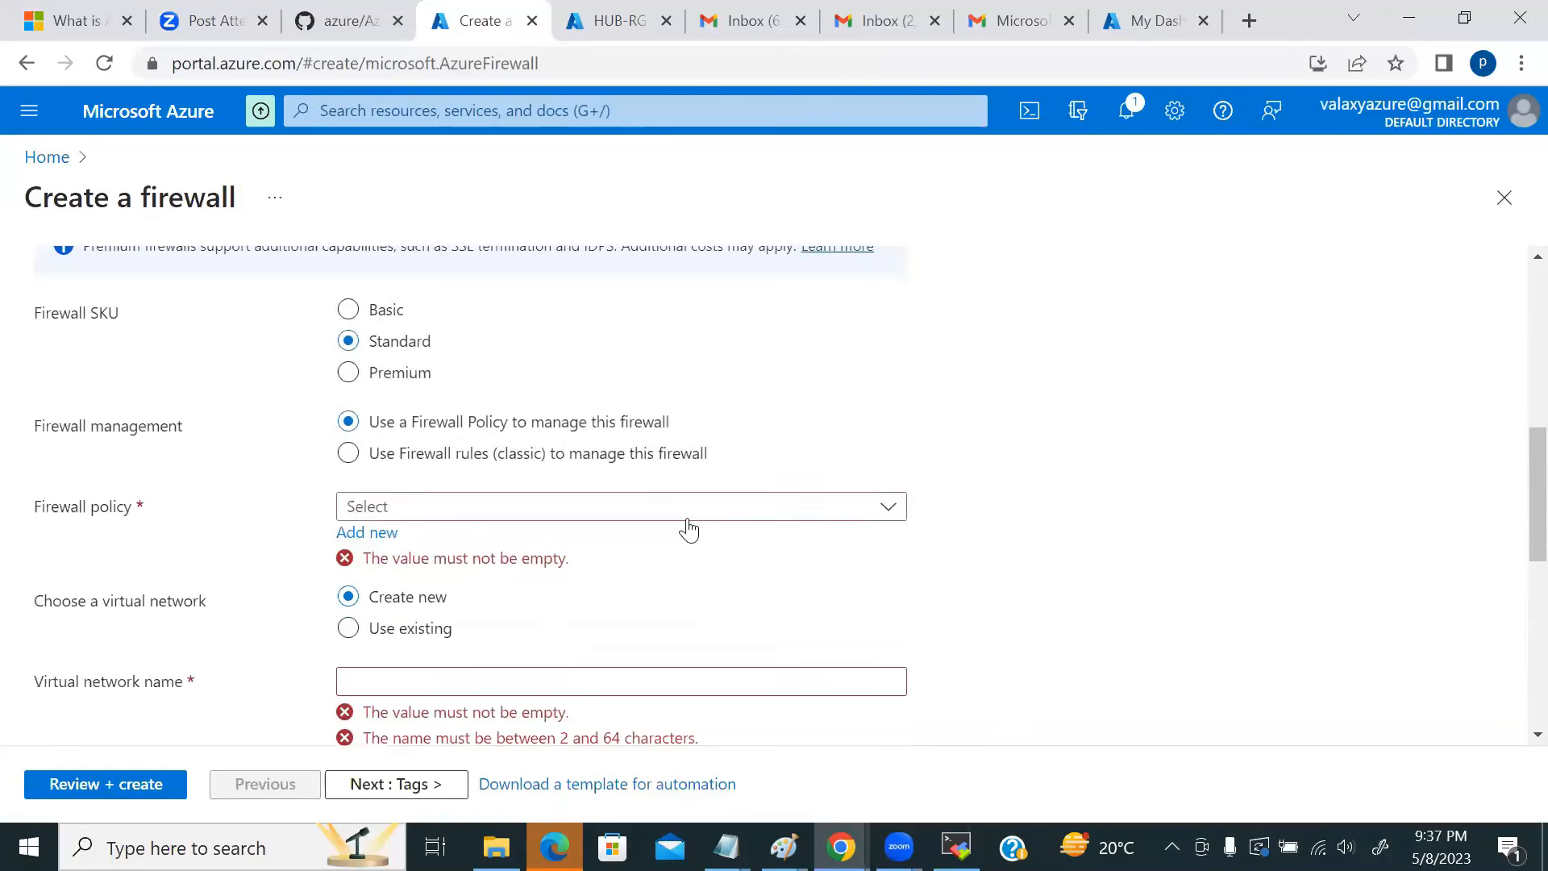
click(662, 509)
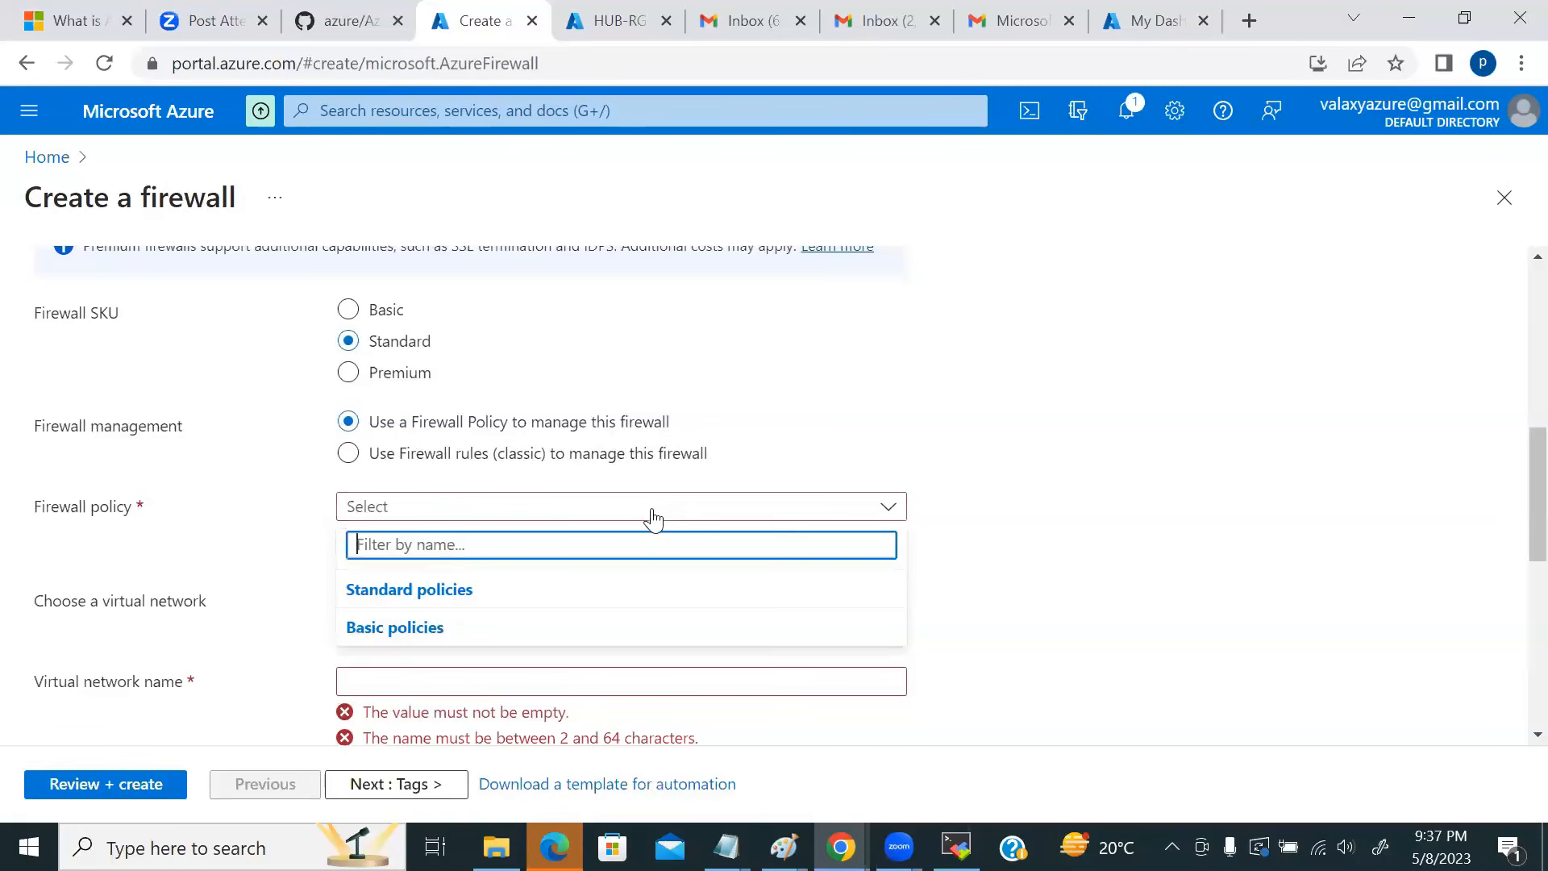
click(651, 511)
click(366, 458)
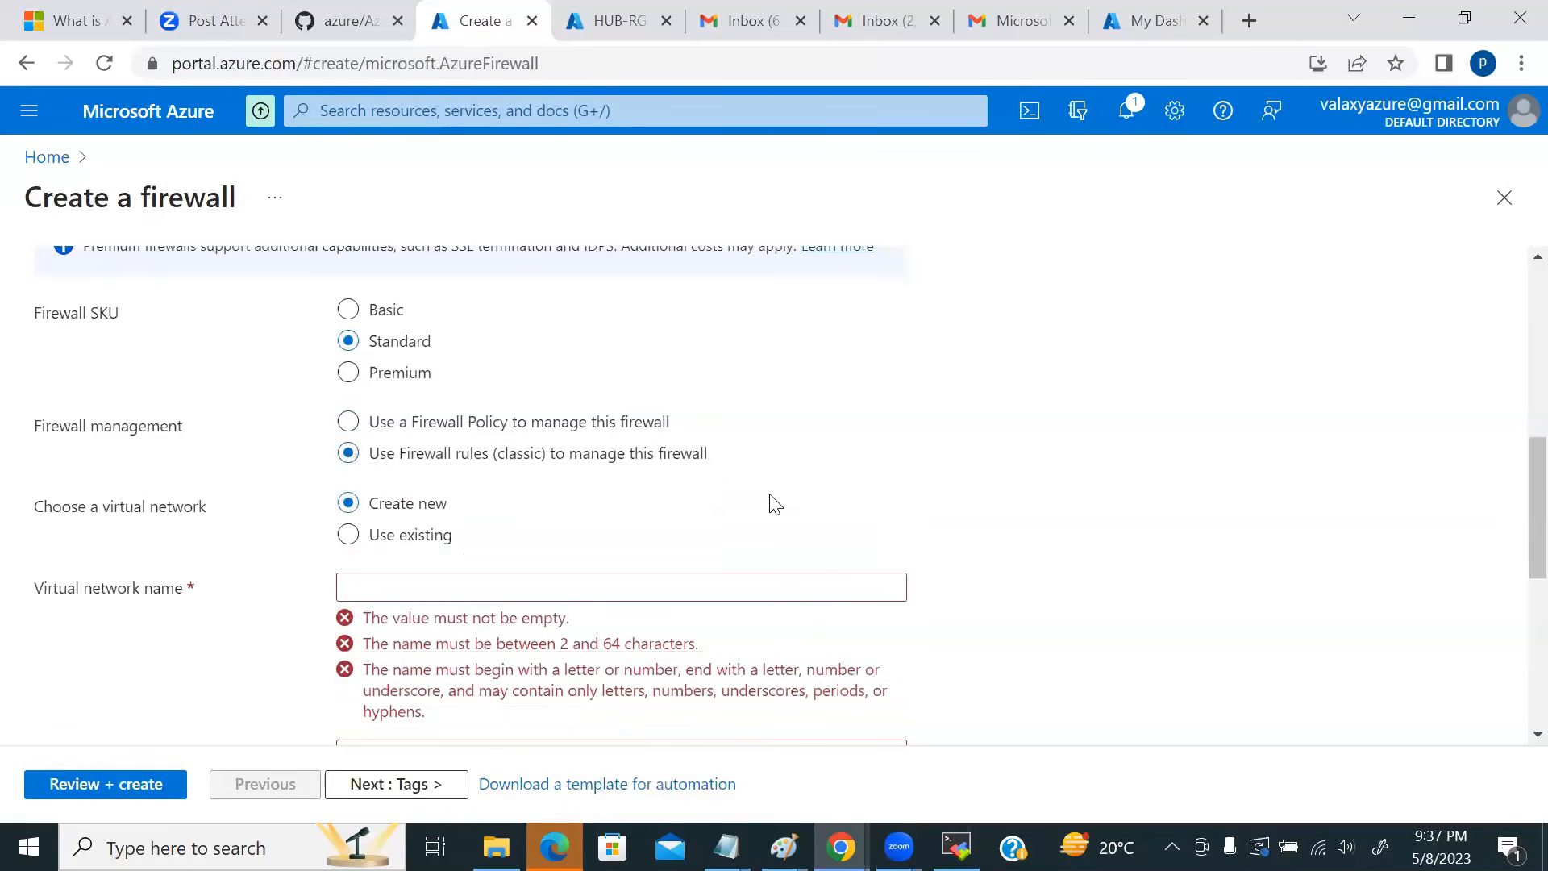
scroll(1061, 471, down, 3)
click(347, 297)
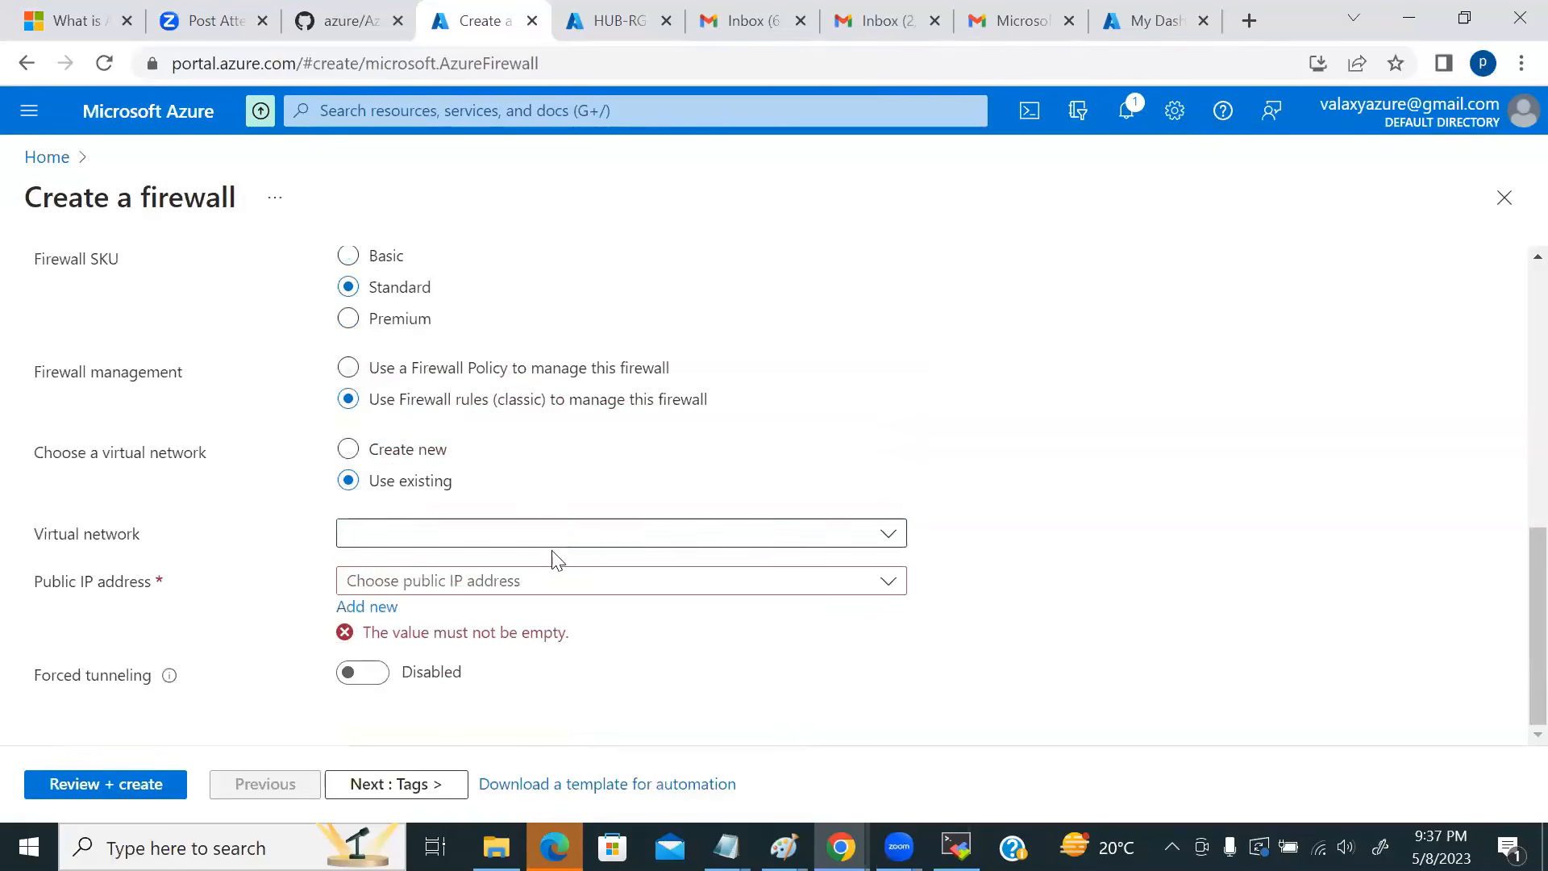
click(571, 545)
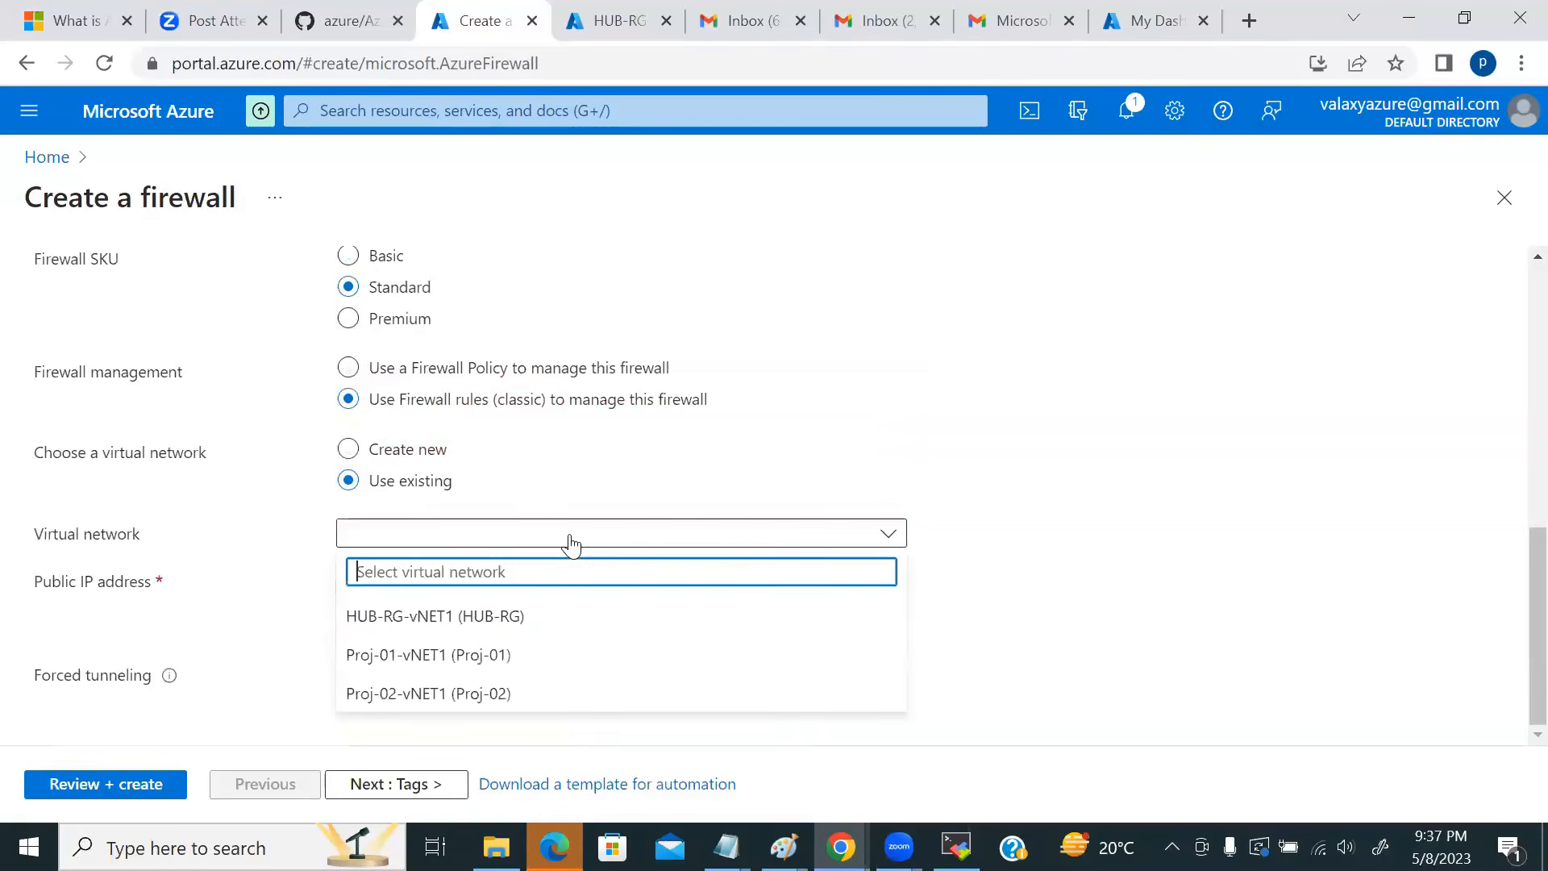
click(462, 616)
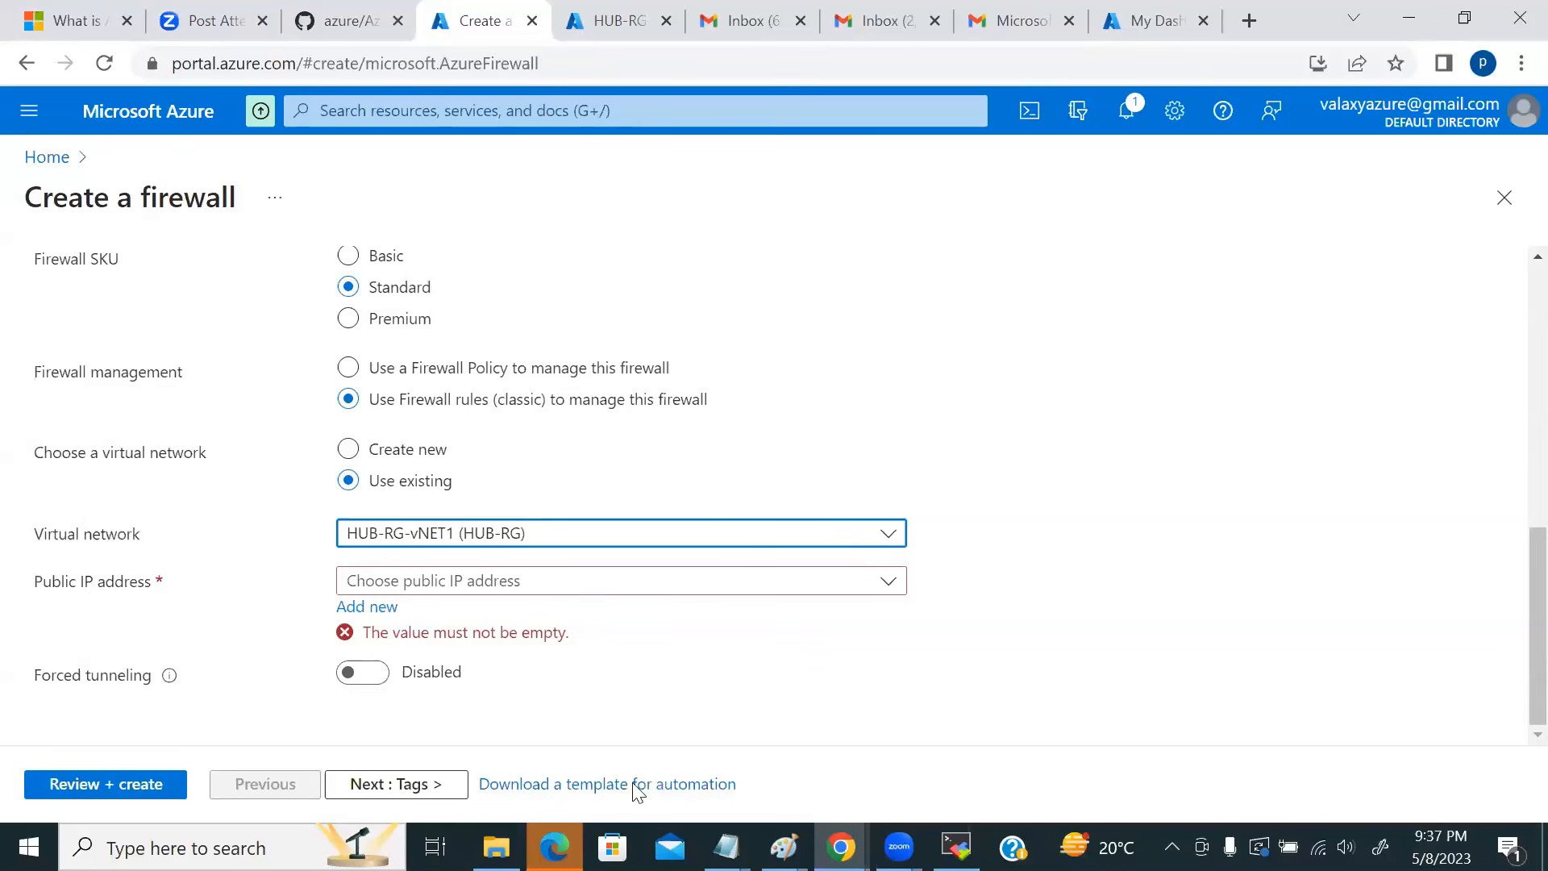
Check the Paint diagram showing the firewall at 10.10.2.0 in the hub VNET, then return to the browser.
key(super+6)
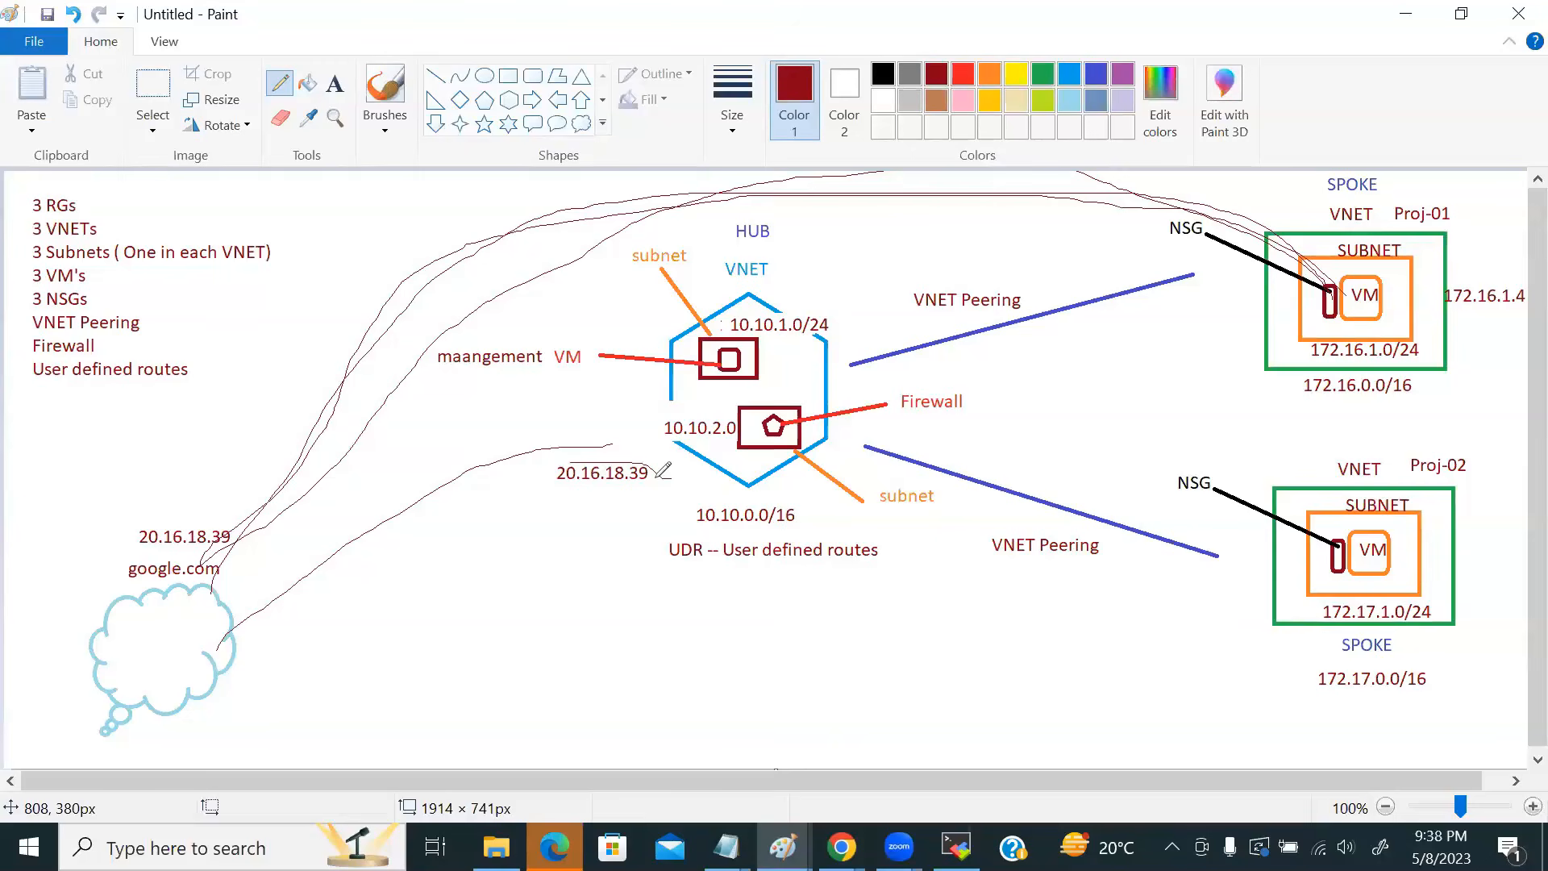
key(alt+Tab)
Add a new public IP named firewallpubip to the firewall and run Review + create validation.
click(532, 584)
click(530, 583)
click(370, 608)
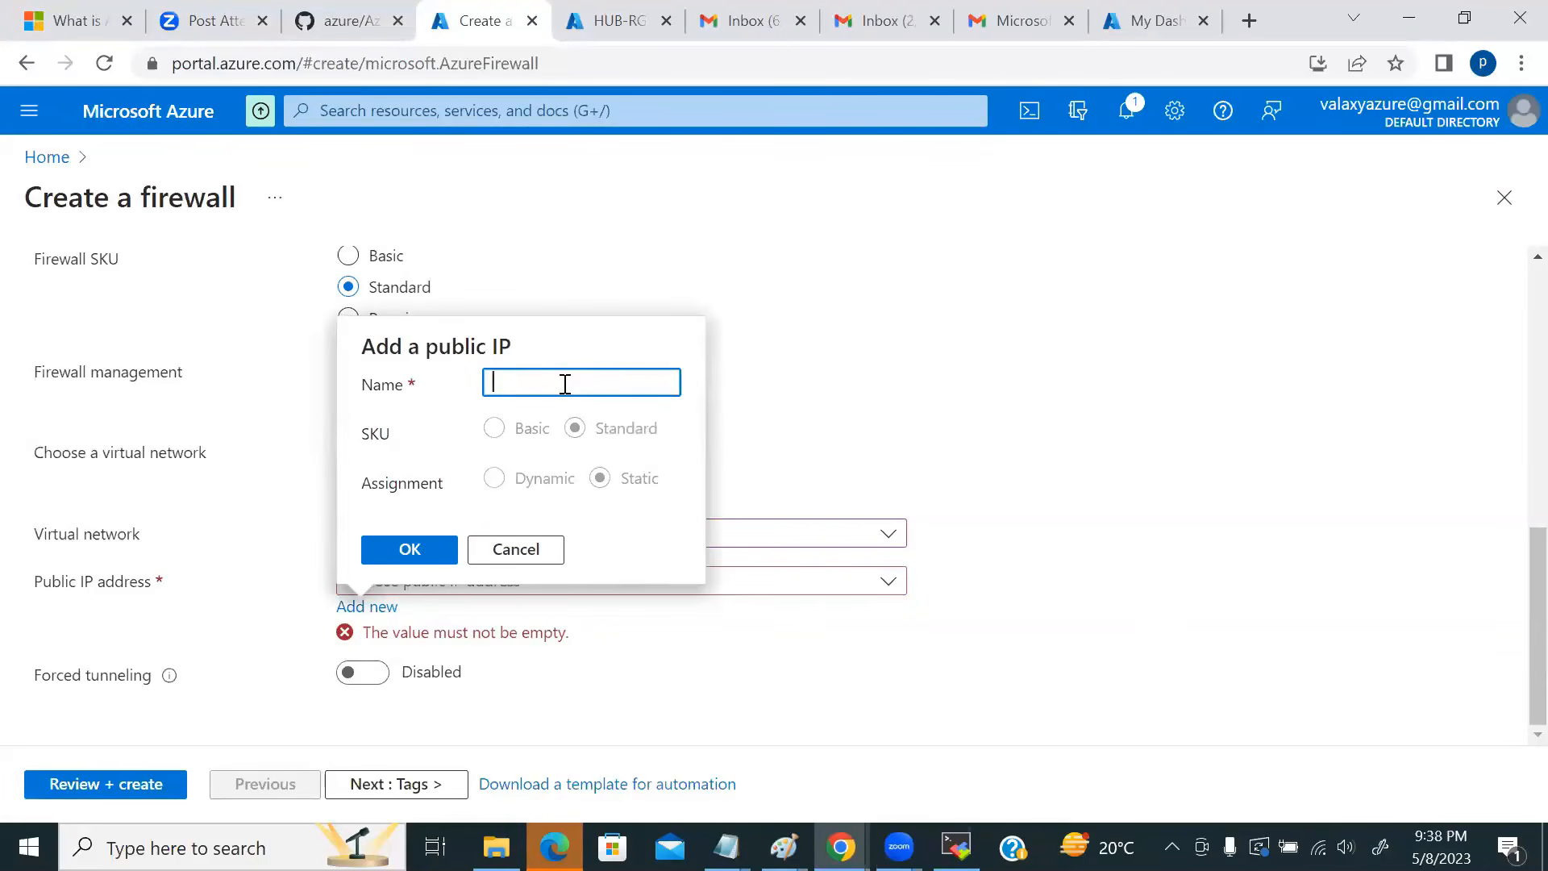
text(firewallp)
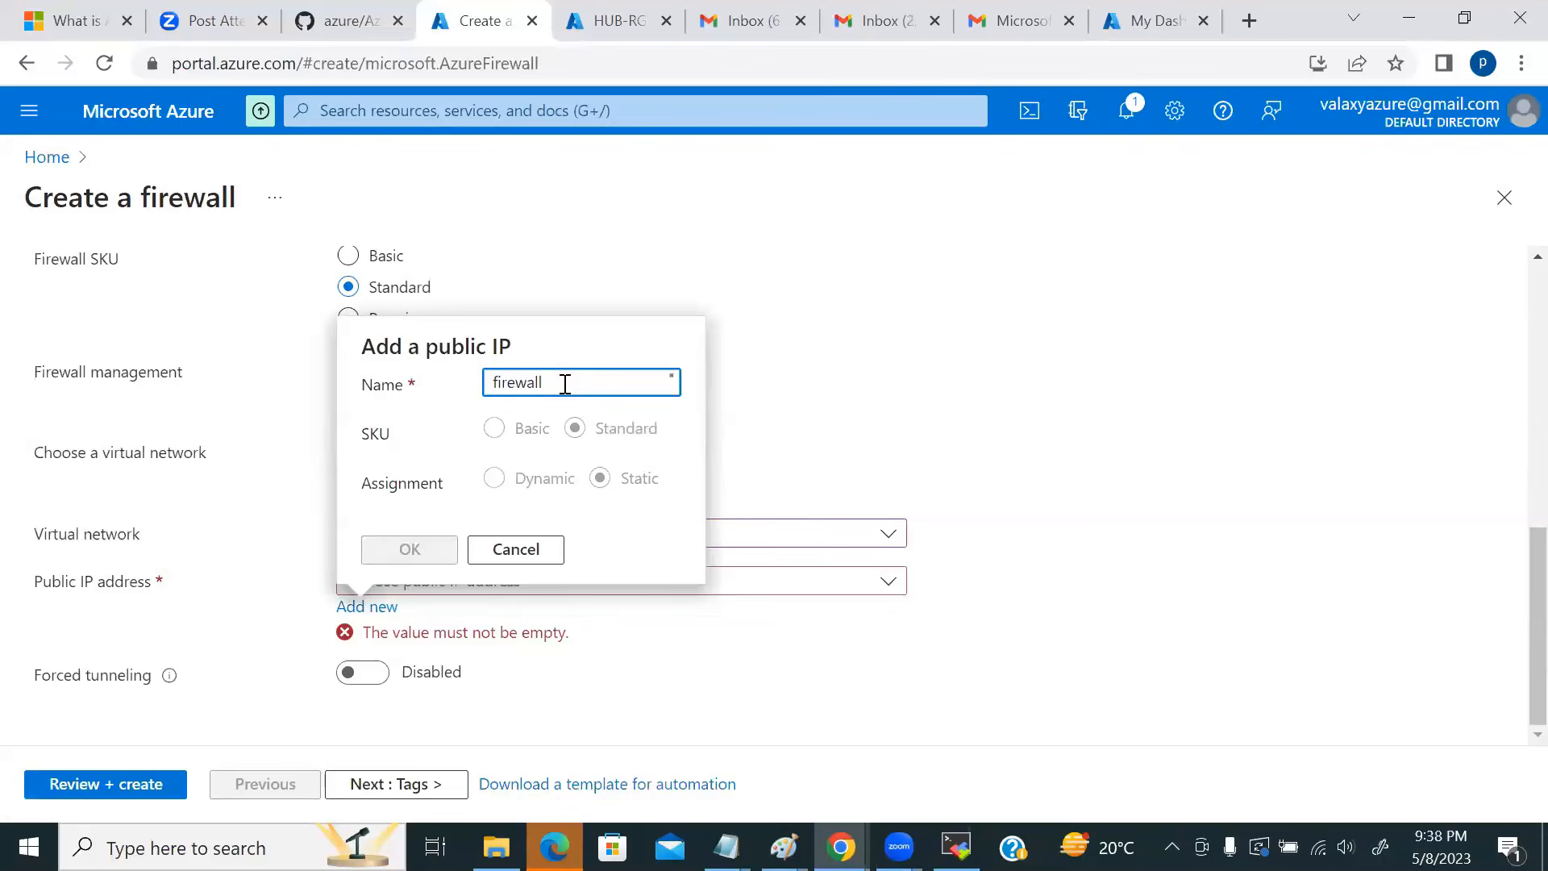
key(BackSpace)
text(publ)
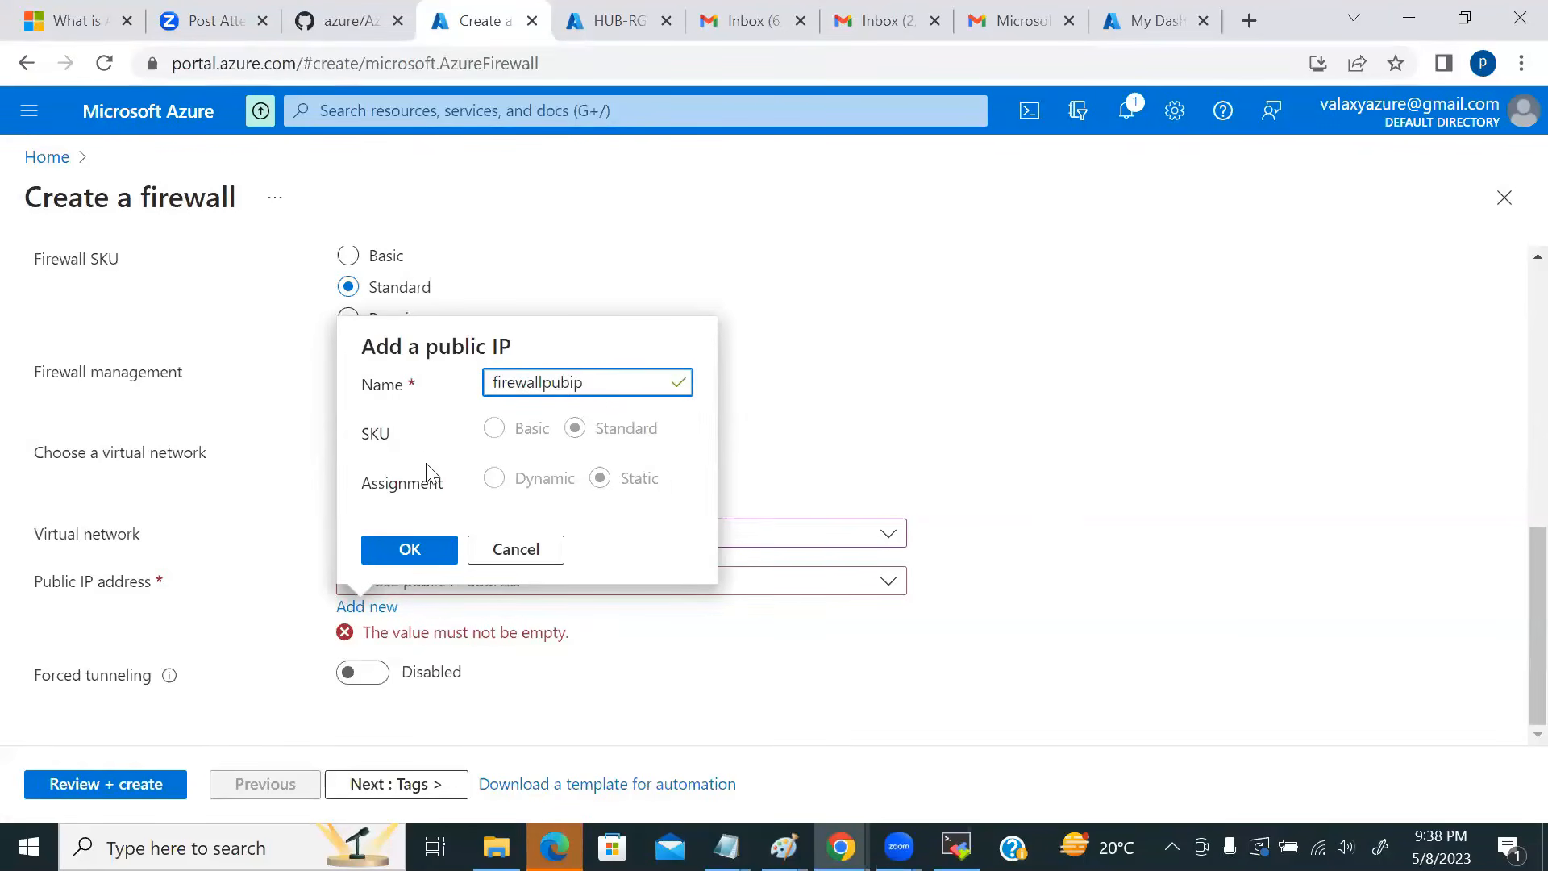
click(410, 551)
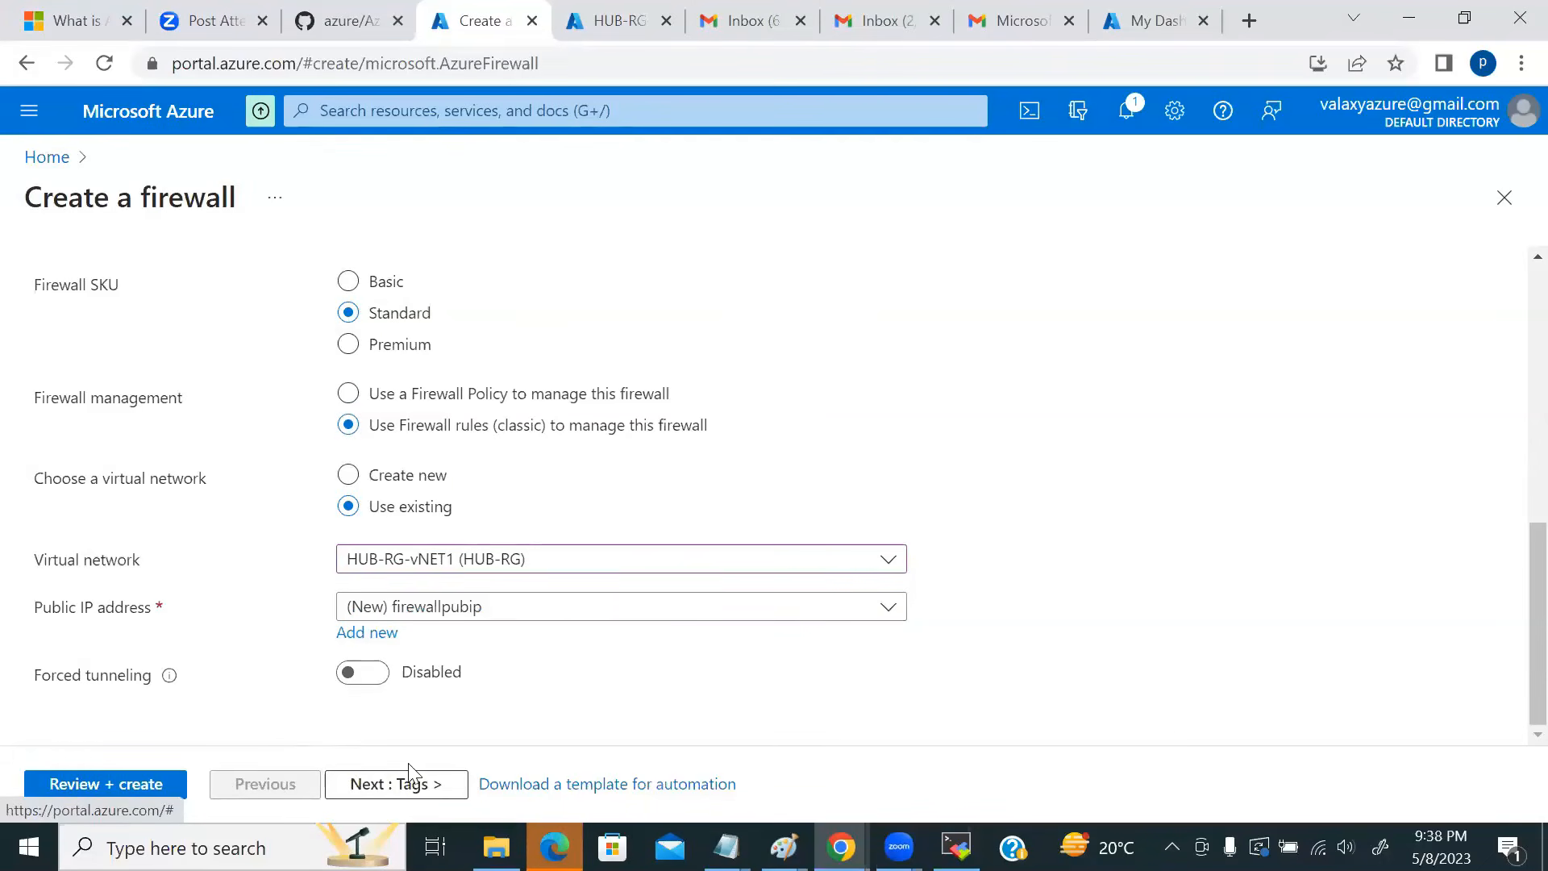
click(155, 789)
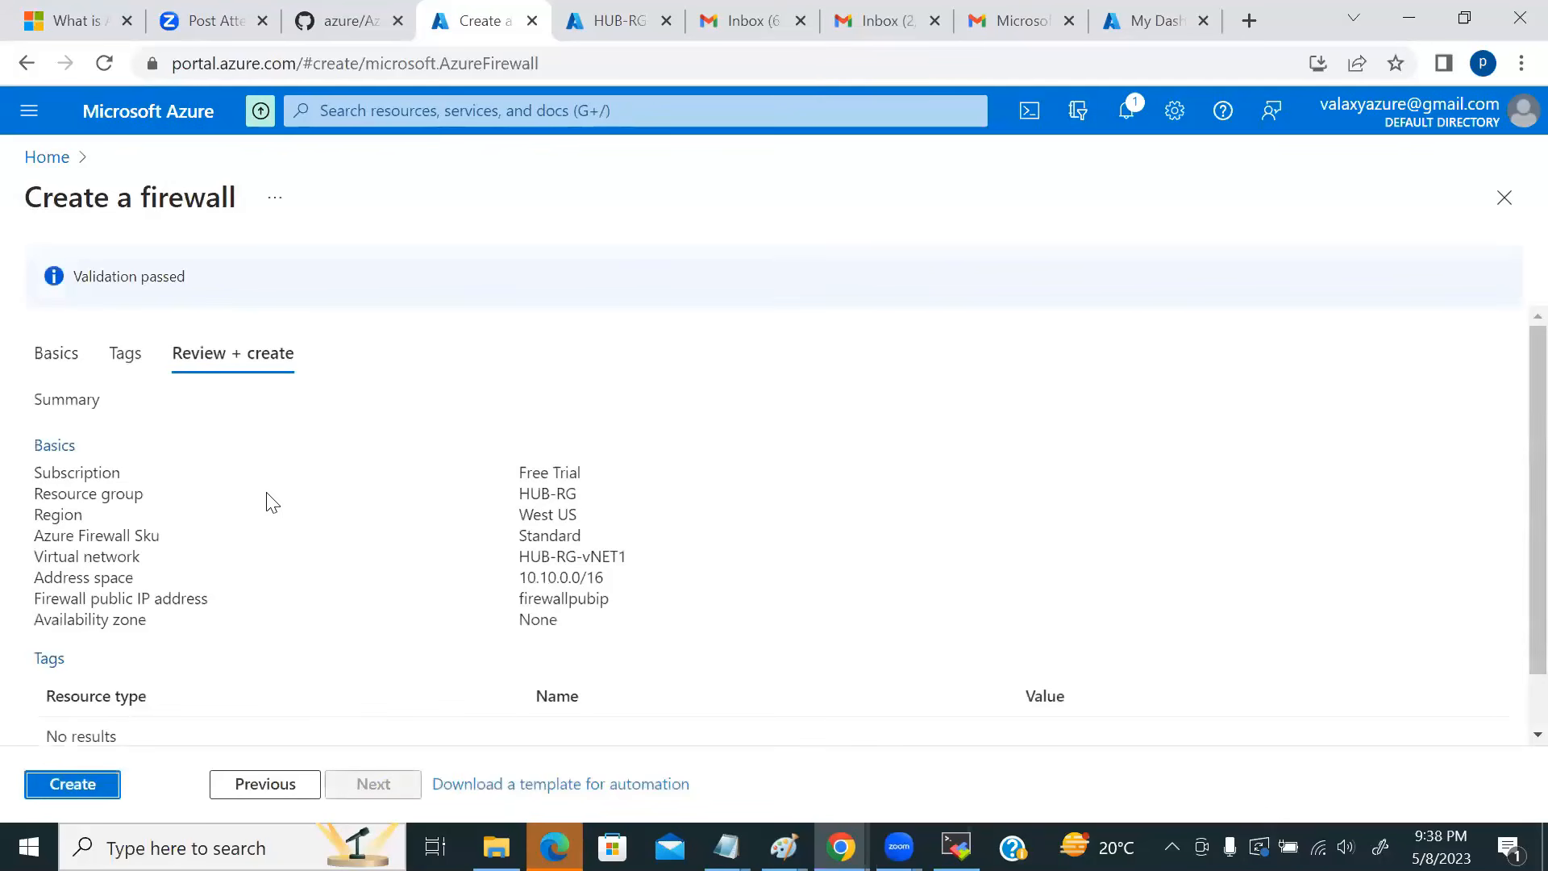
Deploy the firewall, read the PublicIPCountLimitReached failure details, and start deleting the failed deployment.
click(71, 784)
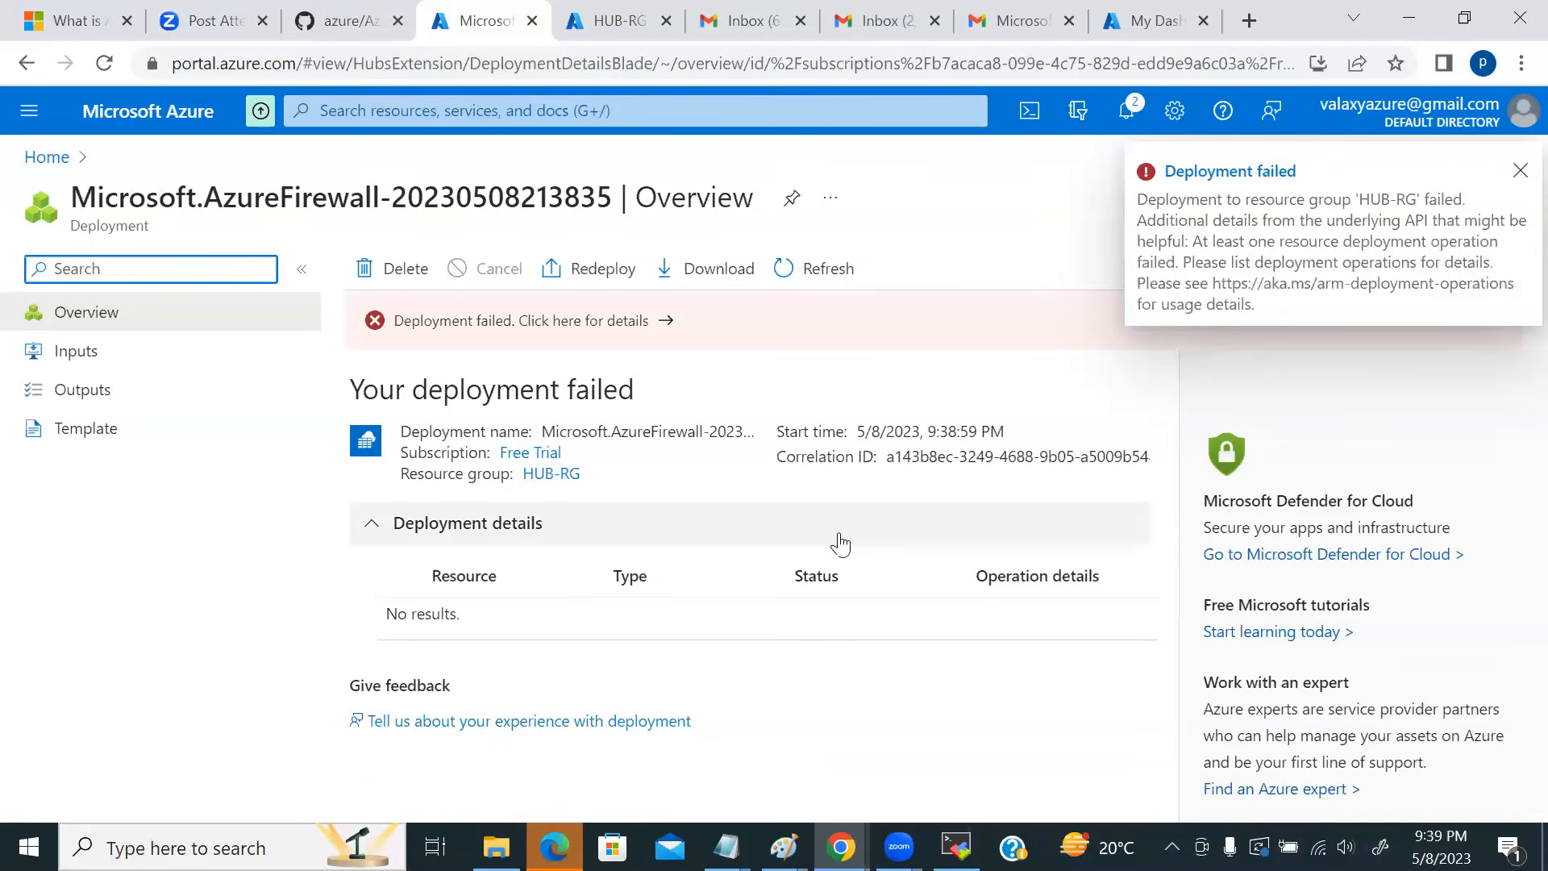
click(667, 323)
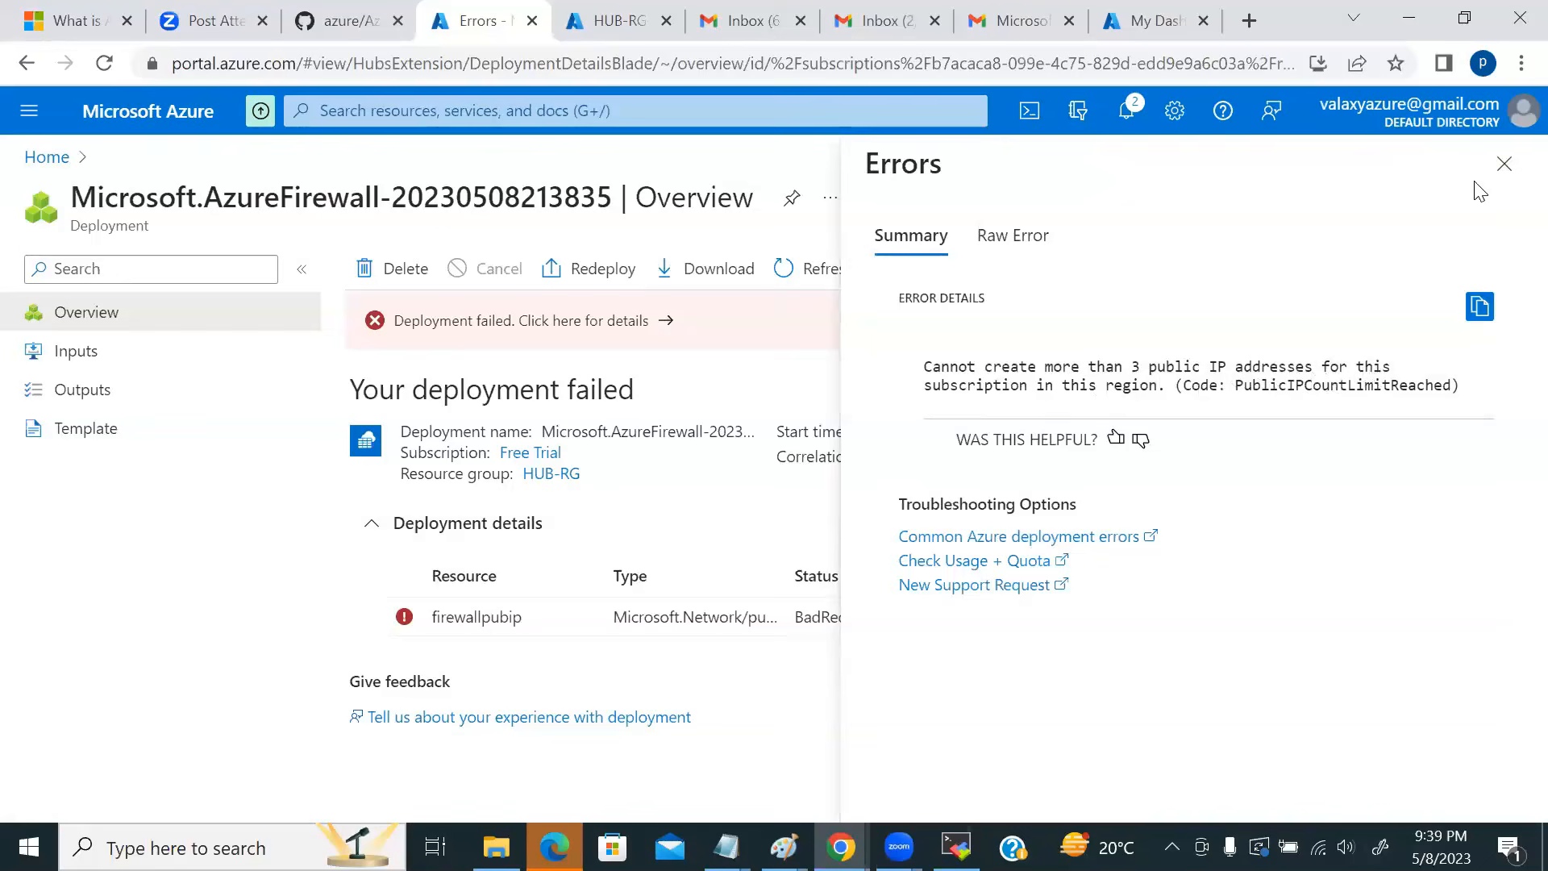
click(1504, 171)
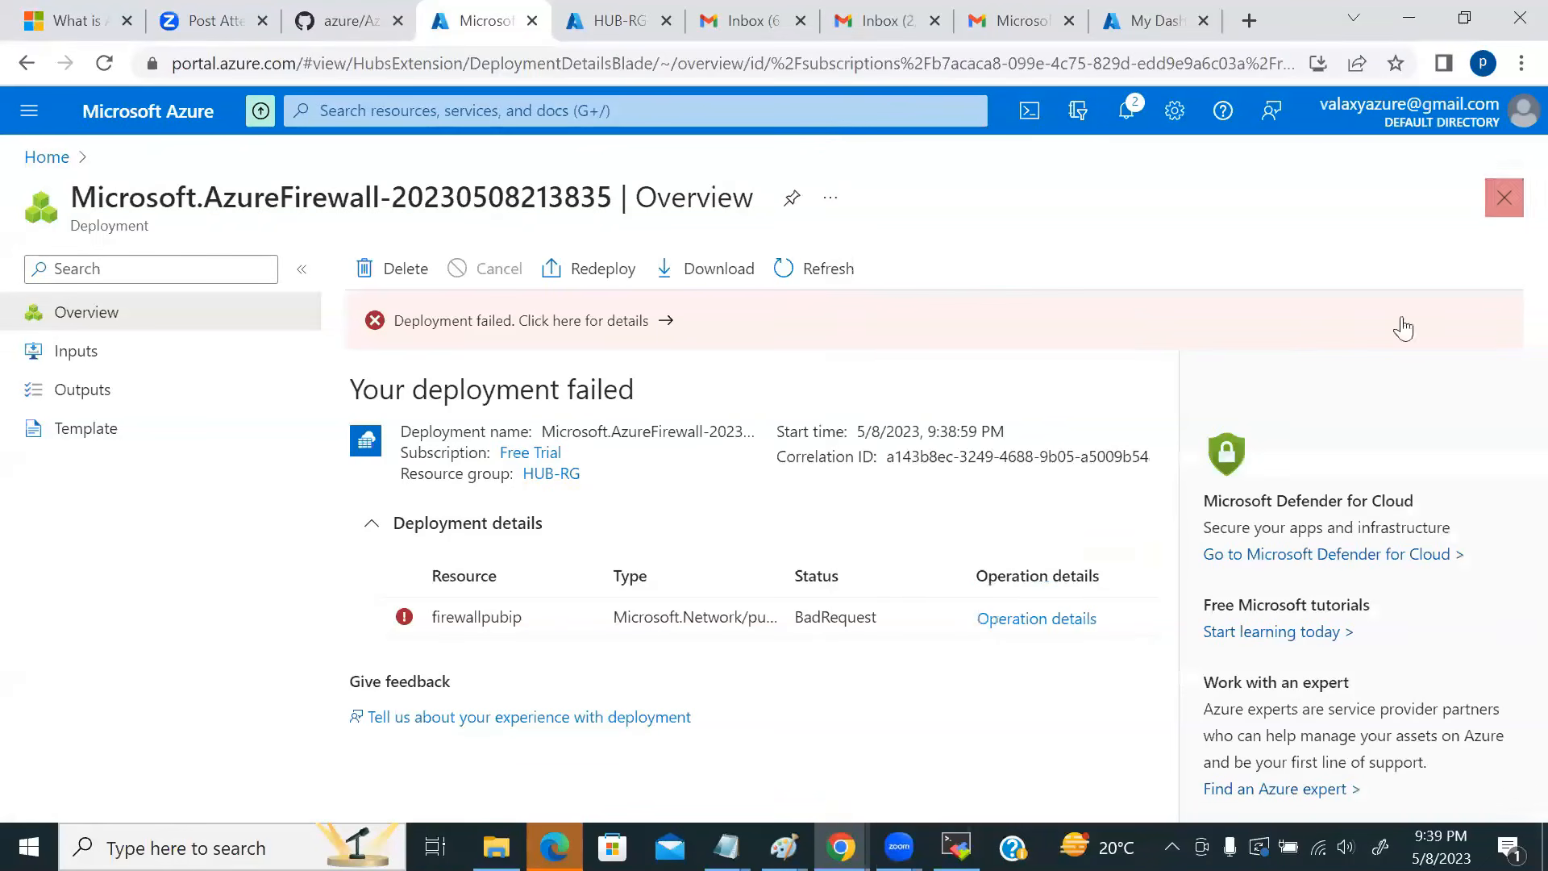
click(415, 276)
Delete the failed deployment and start a new firewall in the HUB-RG resource group.
click(510, 418)
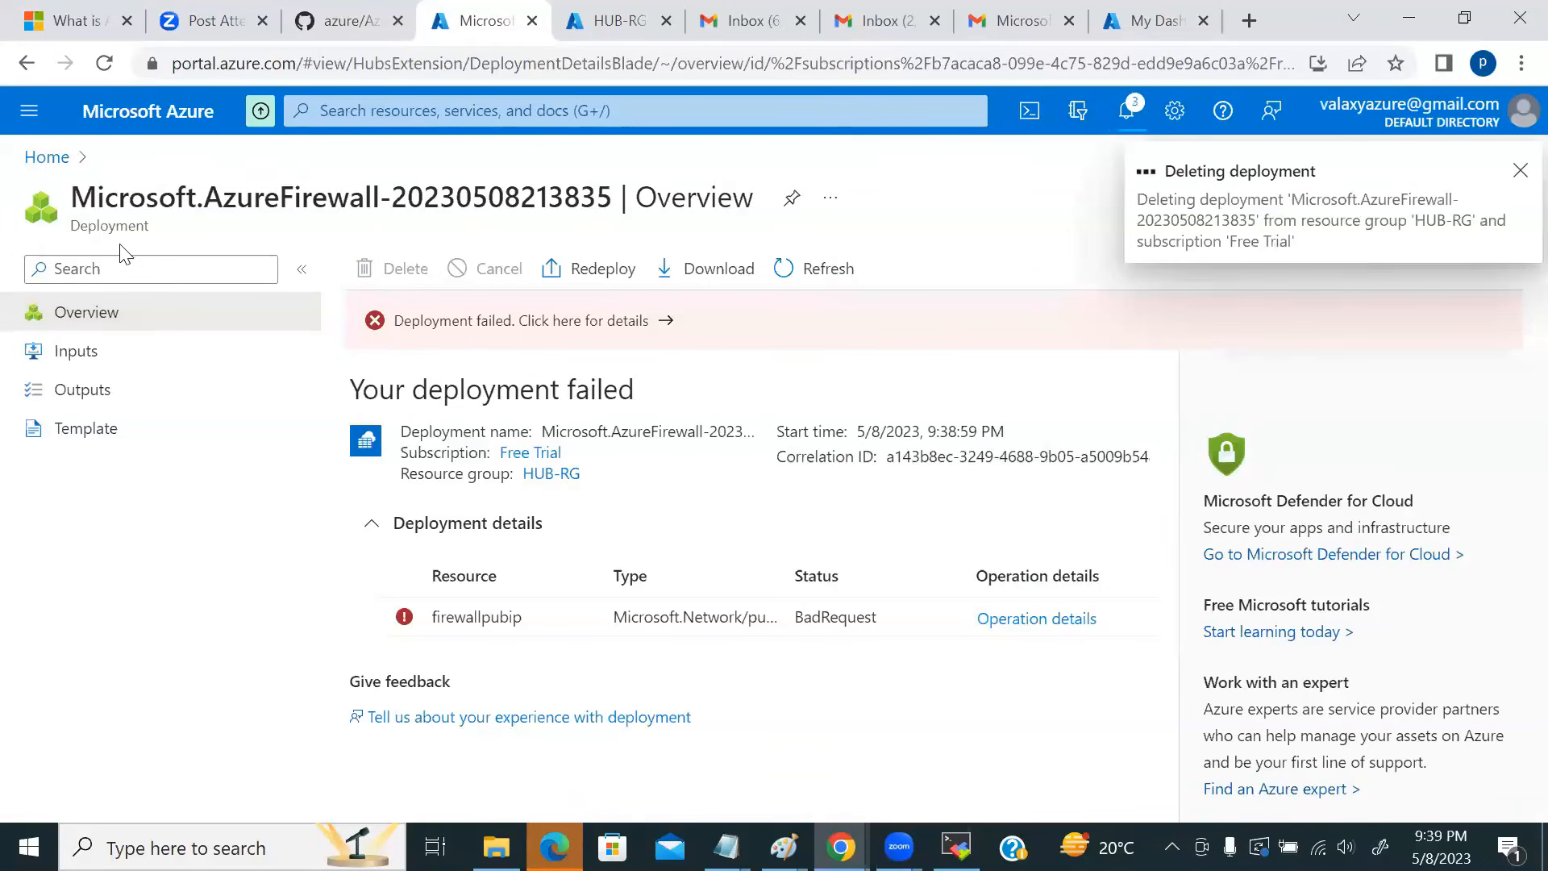
click(50, 160)
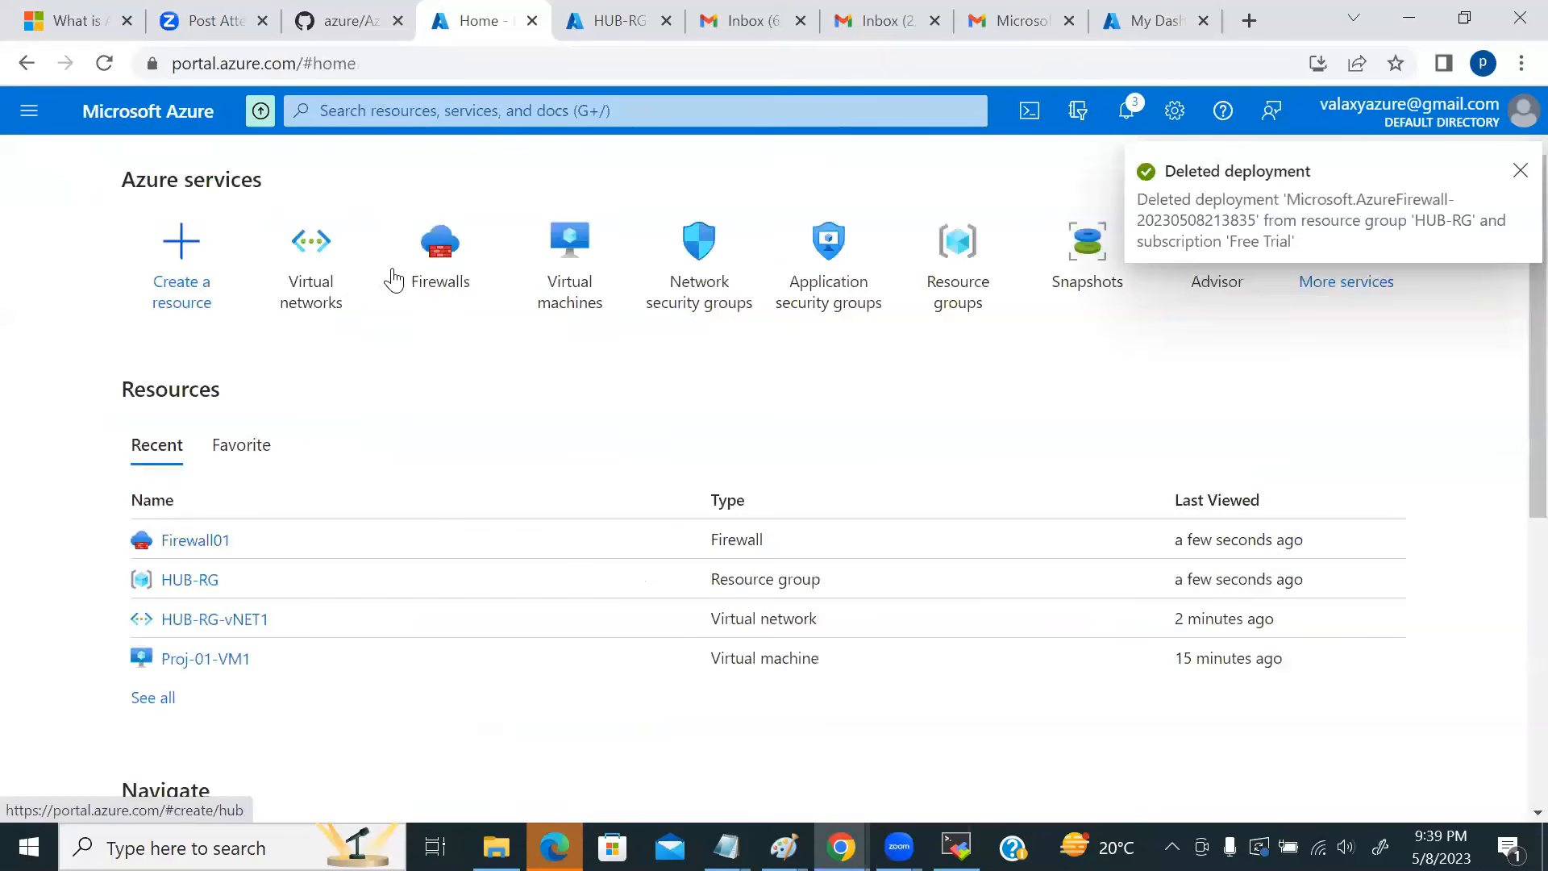
click(441, 264)
click(69, 270)
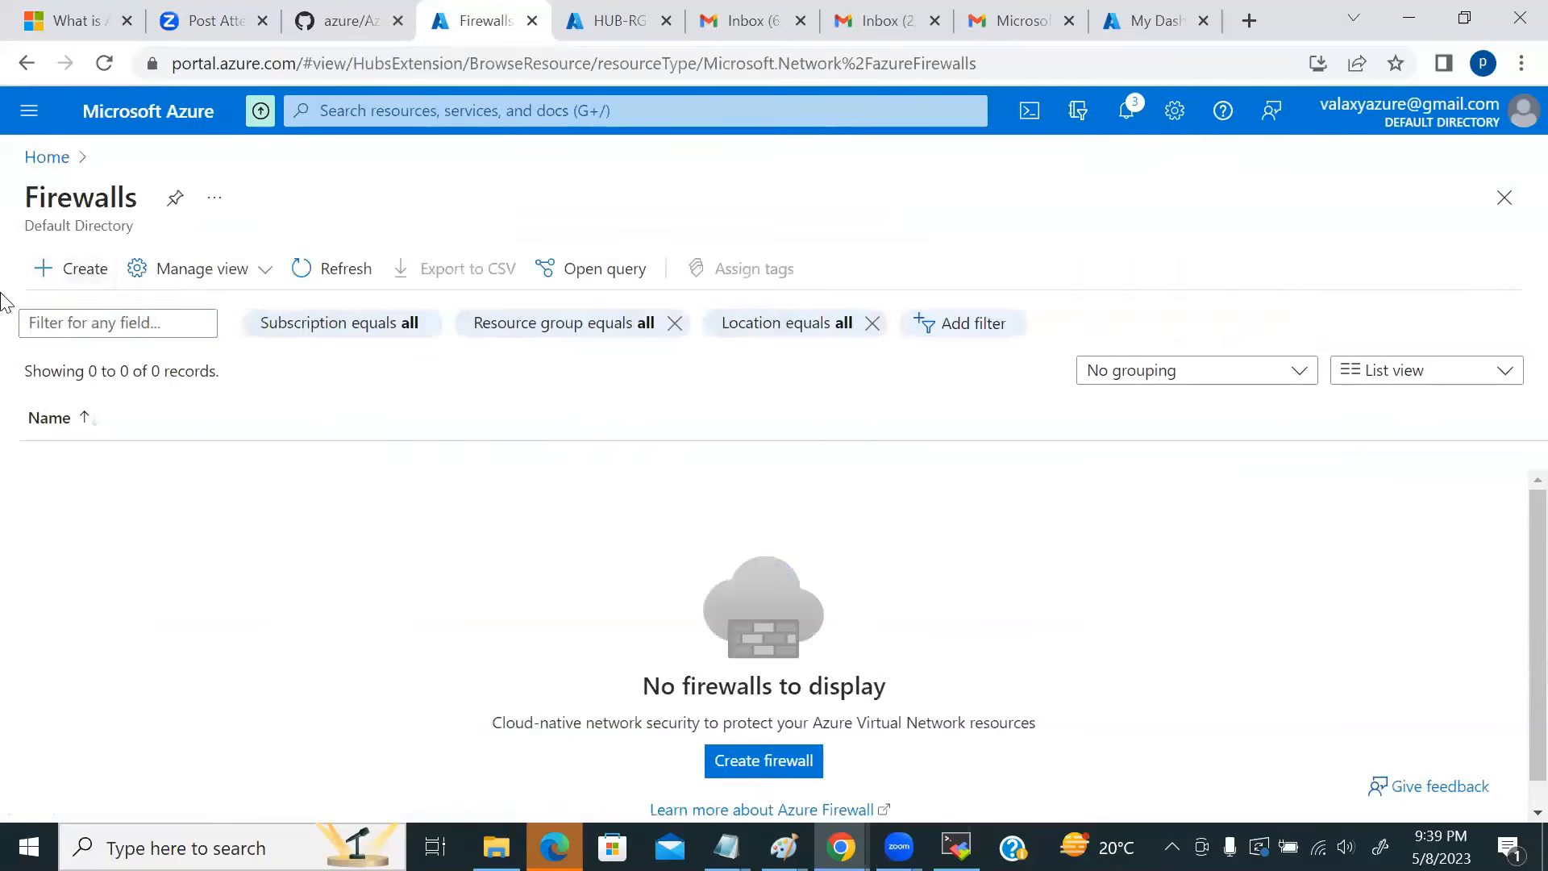
scroll(548, 484, down, 2)
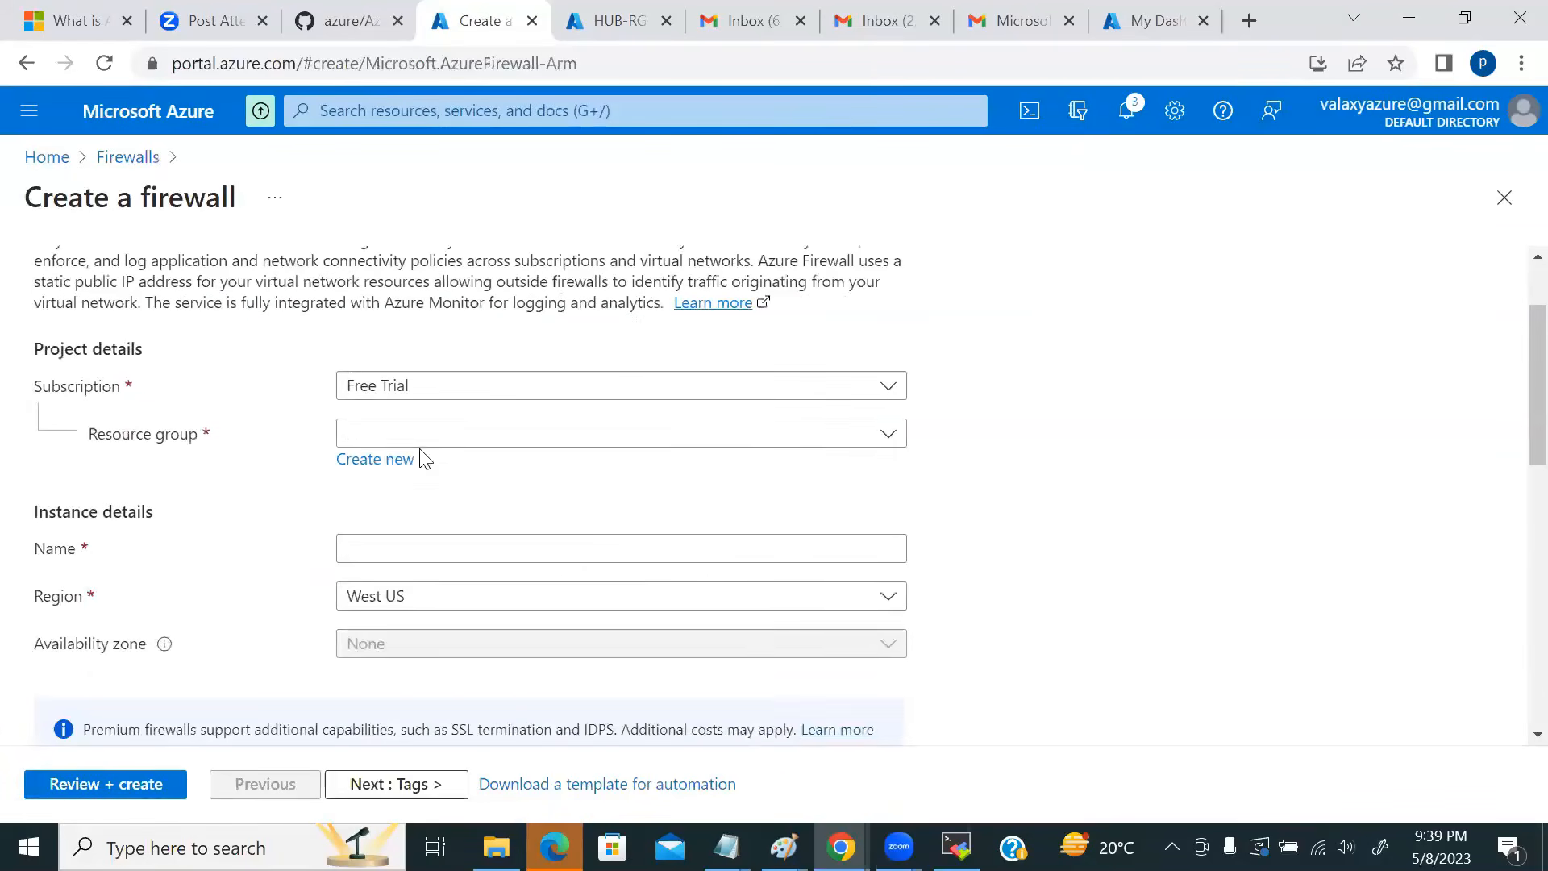
click(447, 434)
click(429, 557)
Name the firewall Firewall01 and choose the Standard tier.
click(474, 540)
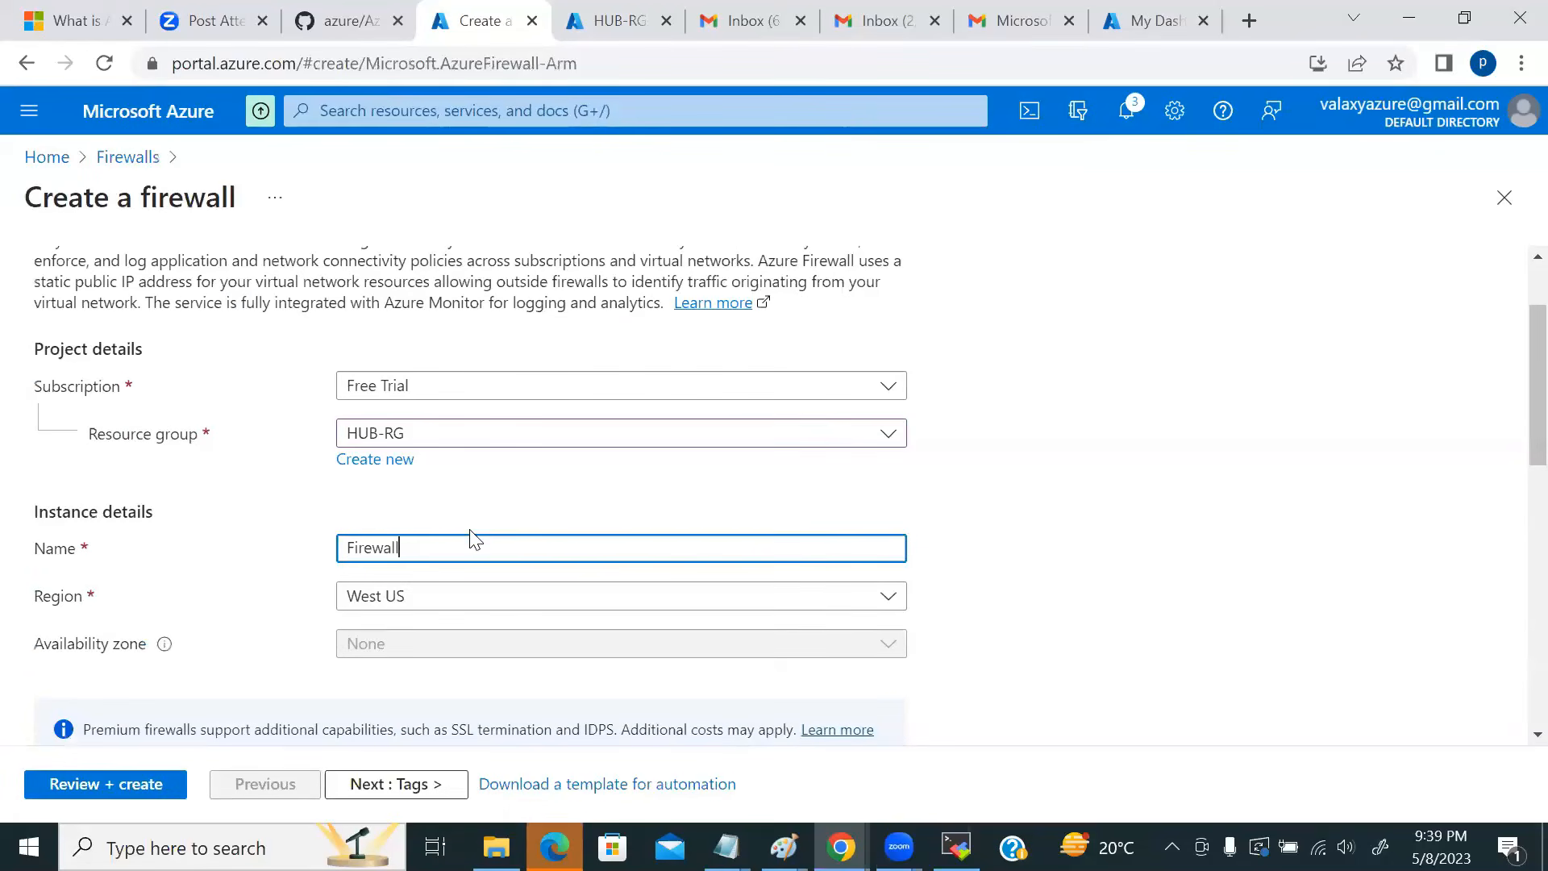
scroll(448, 512, down, 3)
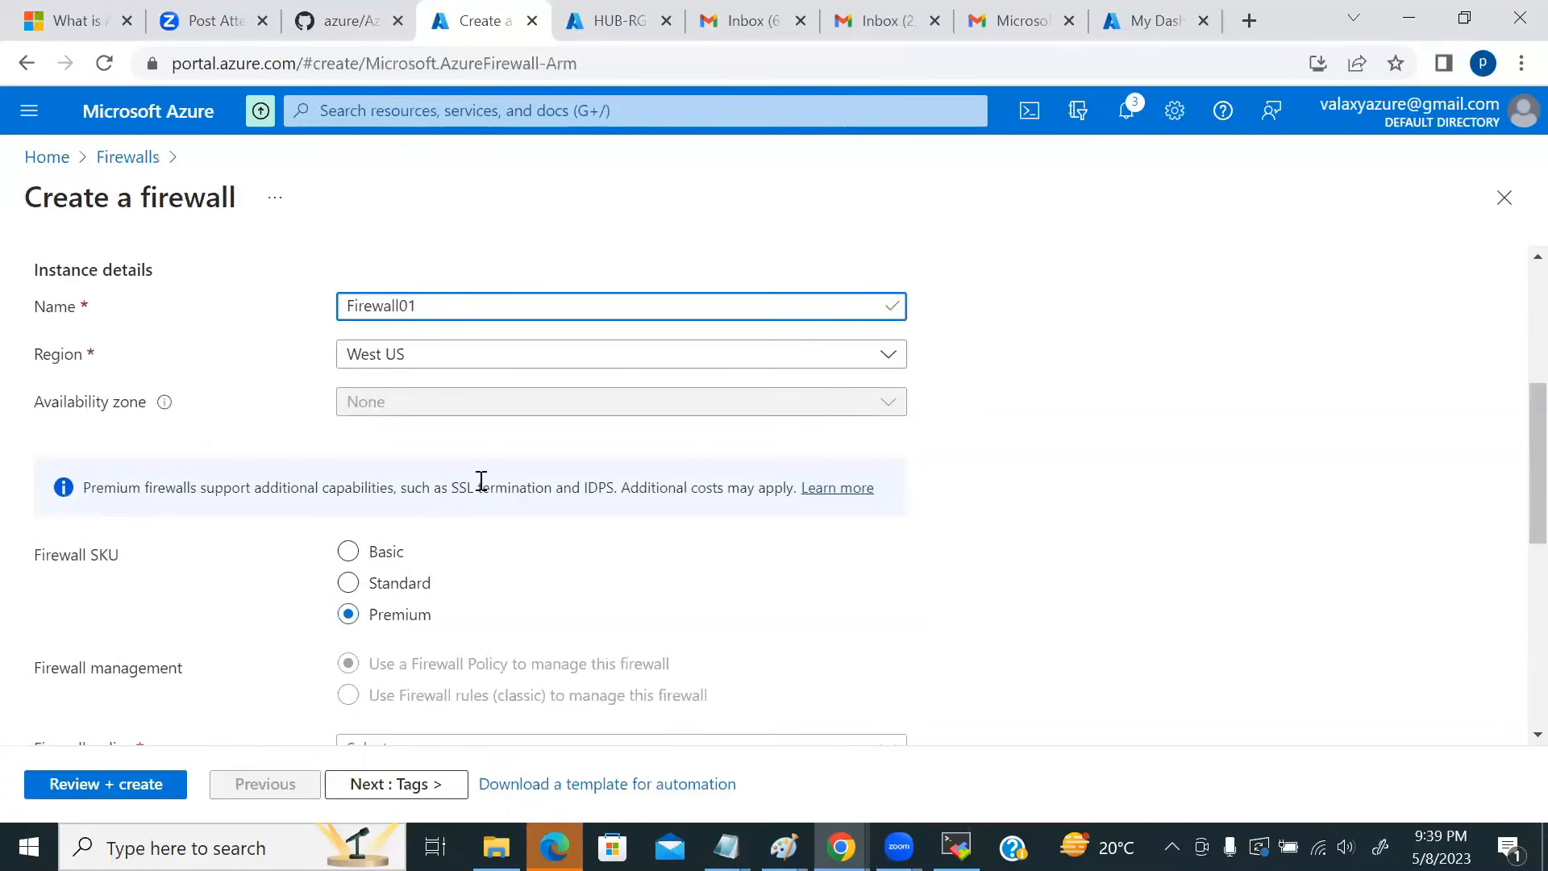
scroll(476, 484, down, 2)
click(348, 461)
scroll(484, 500, up, 3)
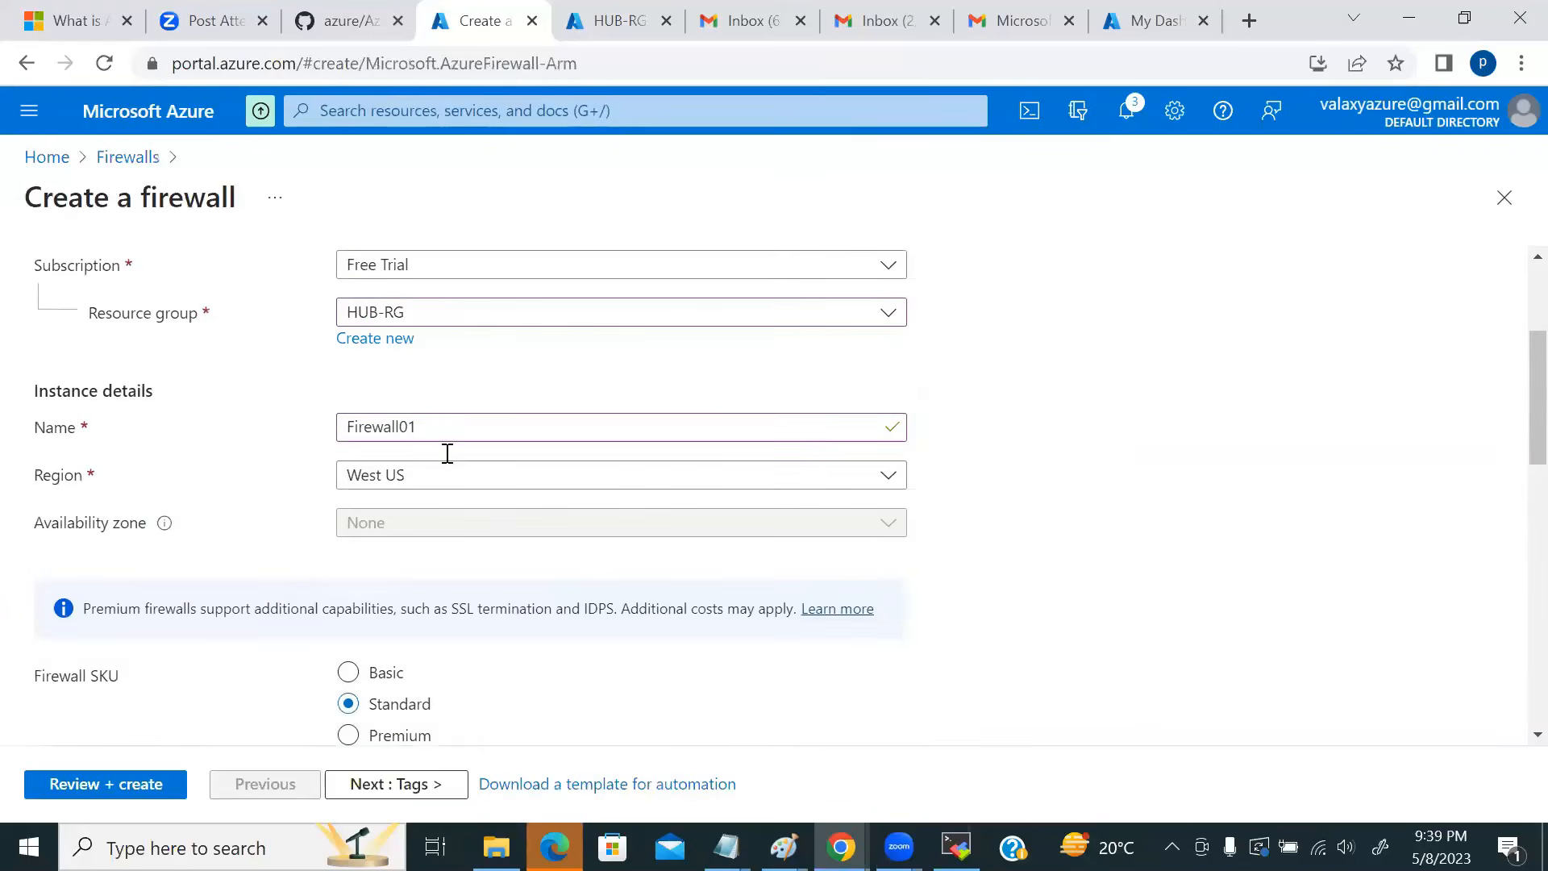
click(450, 433)
scroll(529, 484, down, 4)
scroll(540, 476, down, 3)
scroll(542, 477, up, 10)
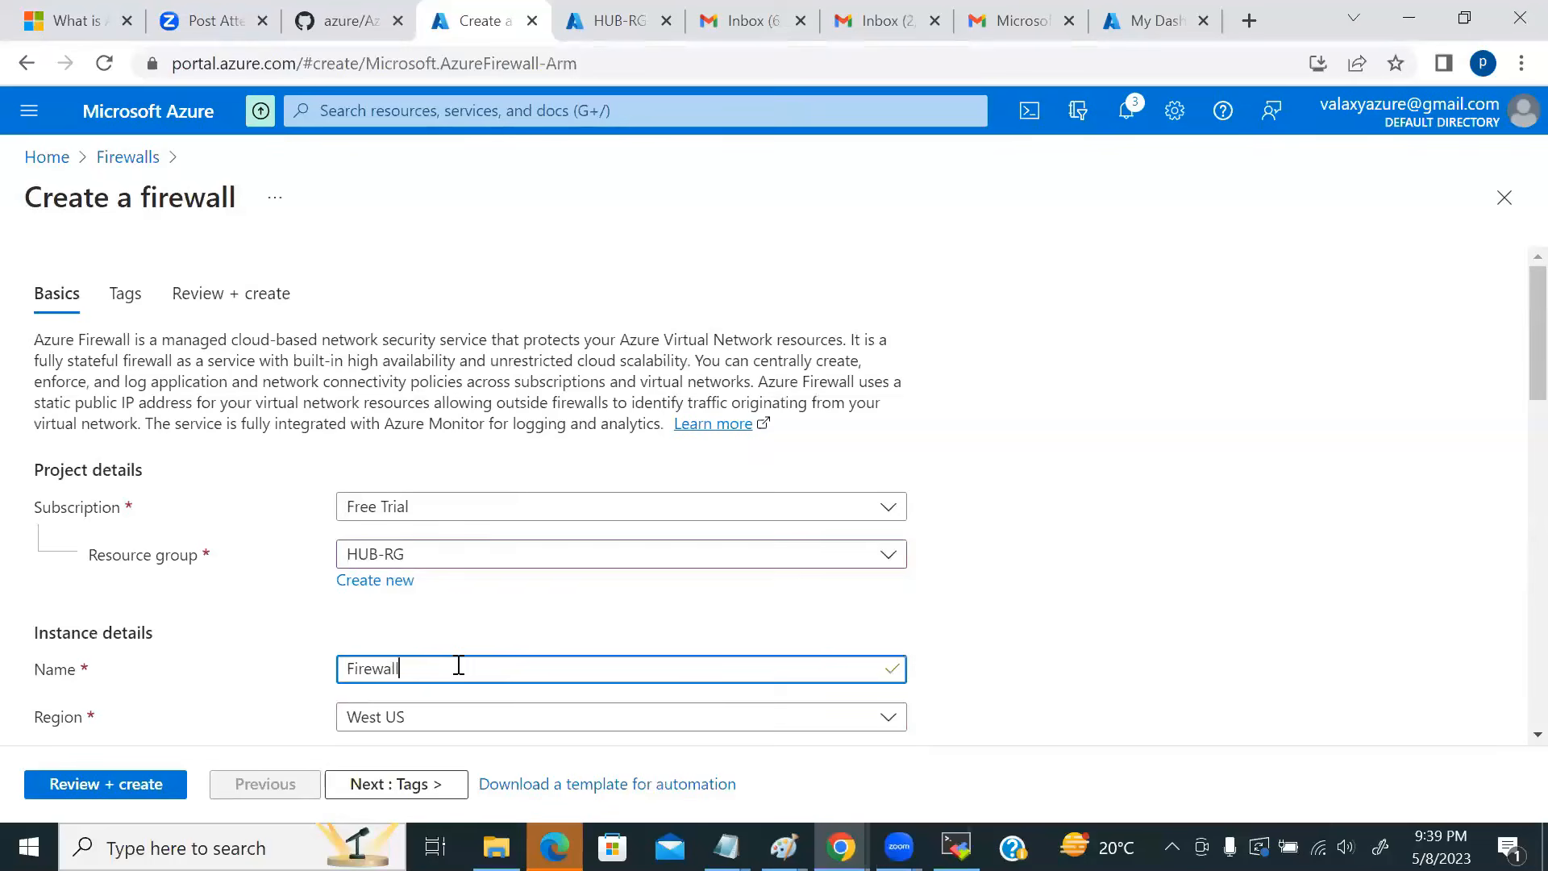
scroll(564, 605, down, 8)
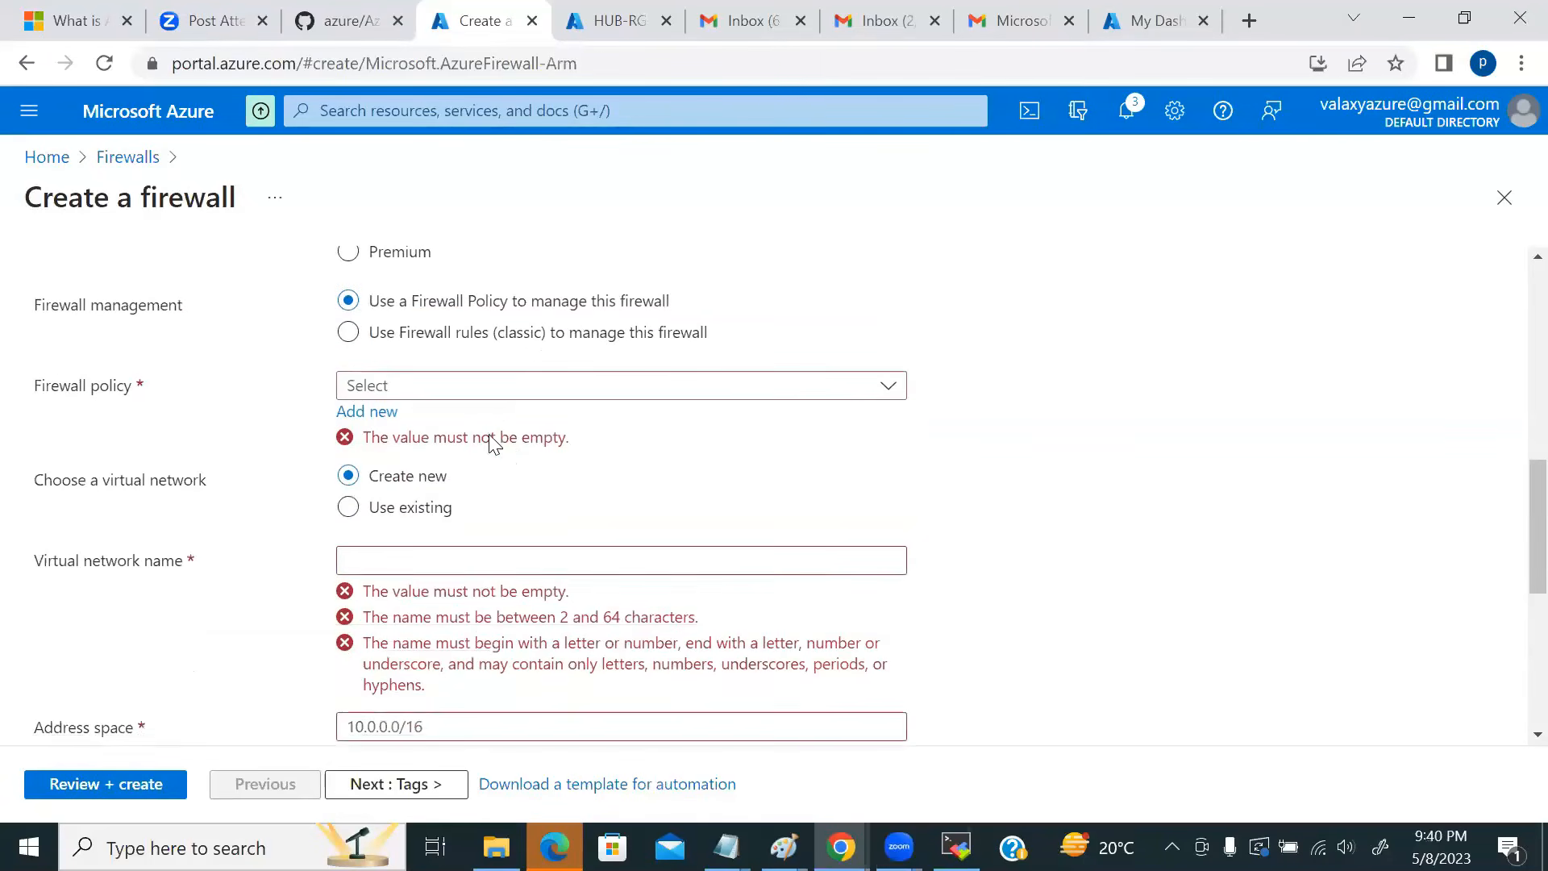
Use classic firewall rules and the existing HUB-RG-vNET1 network, leaving the public IP unset.
click(347, 332)
scroll(565, 424, down, 1)
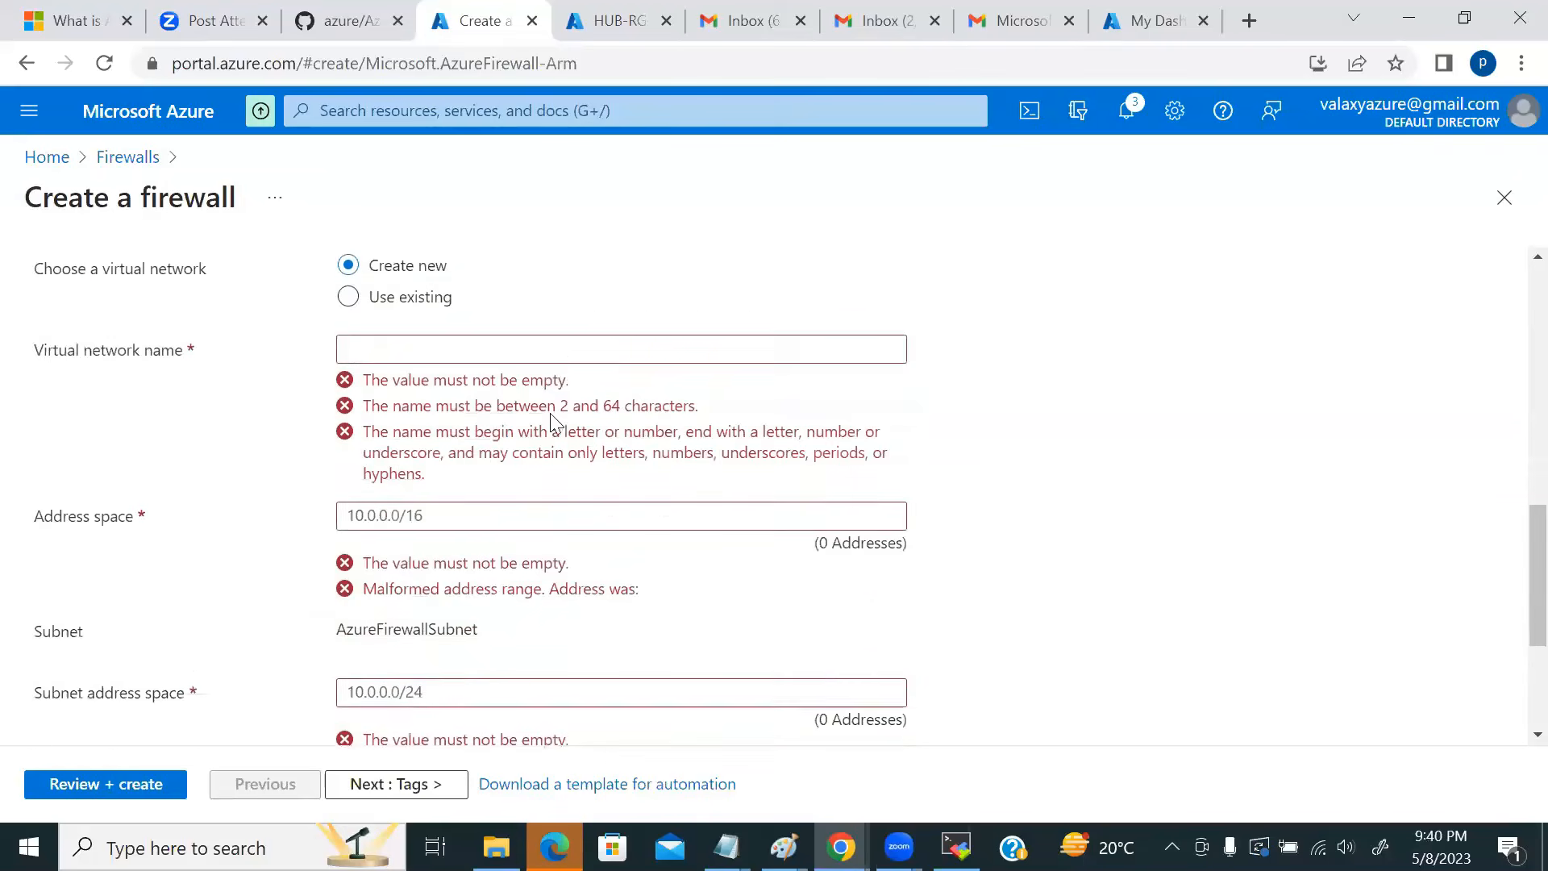
click(347, 297)
click(463, 532)
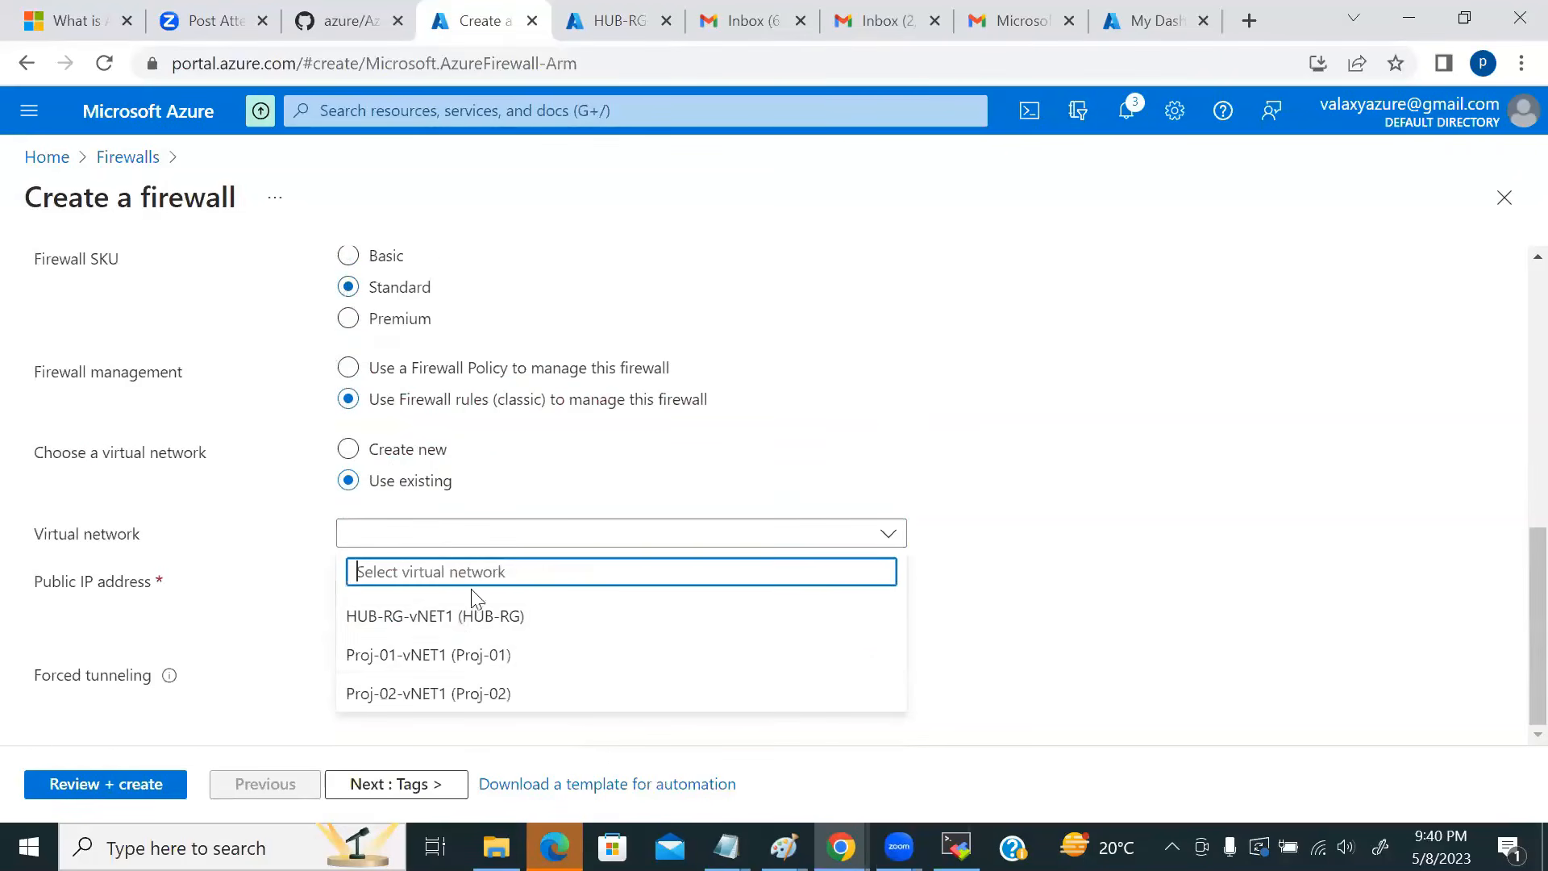
click(468, 625)
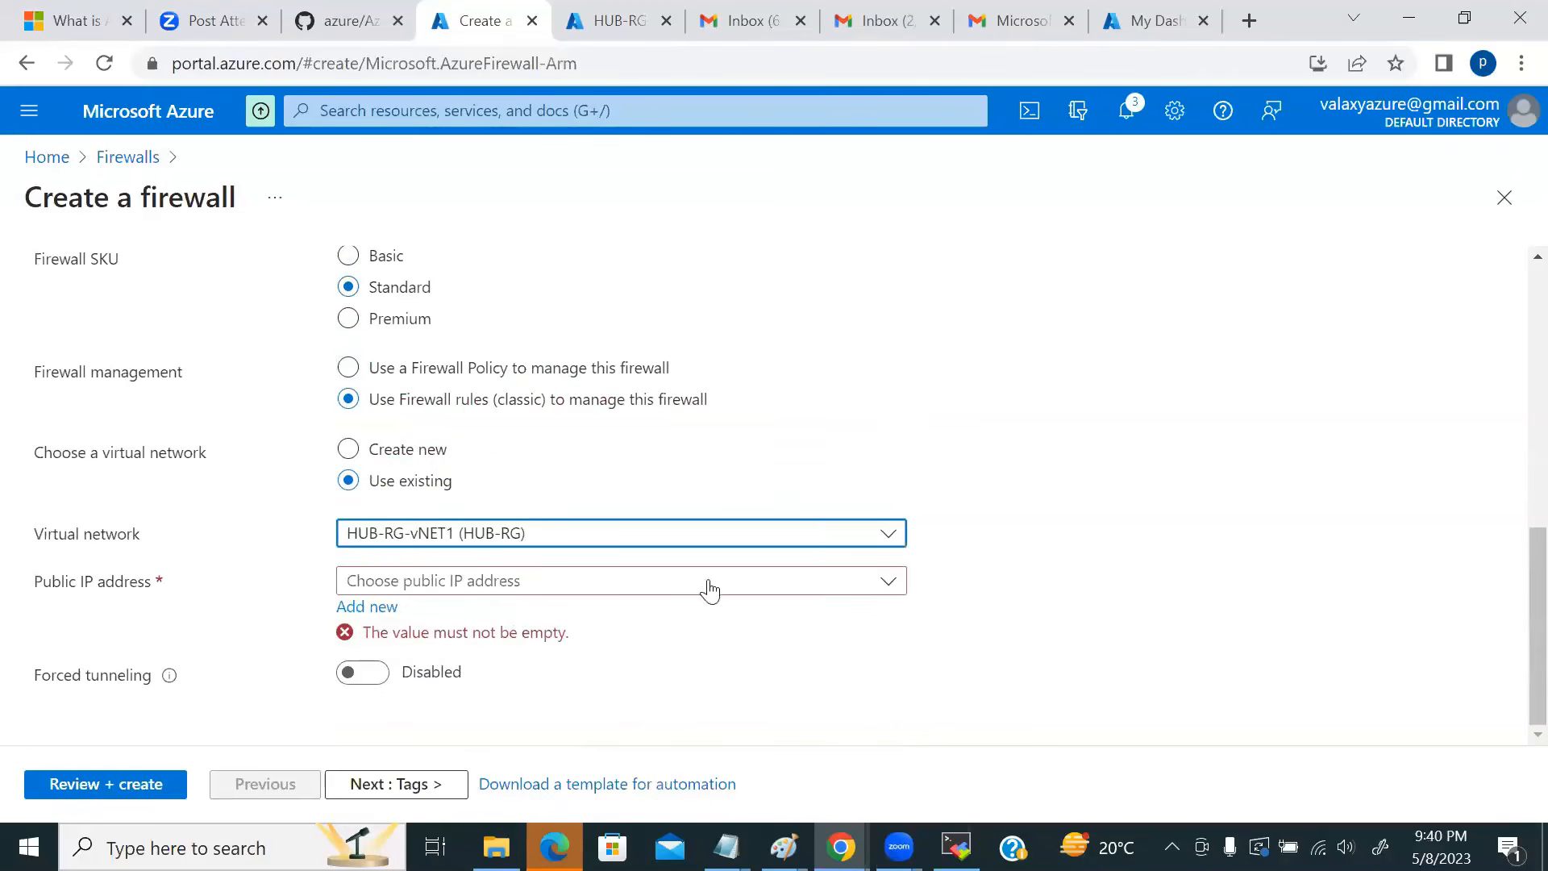
click(673, 591)
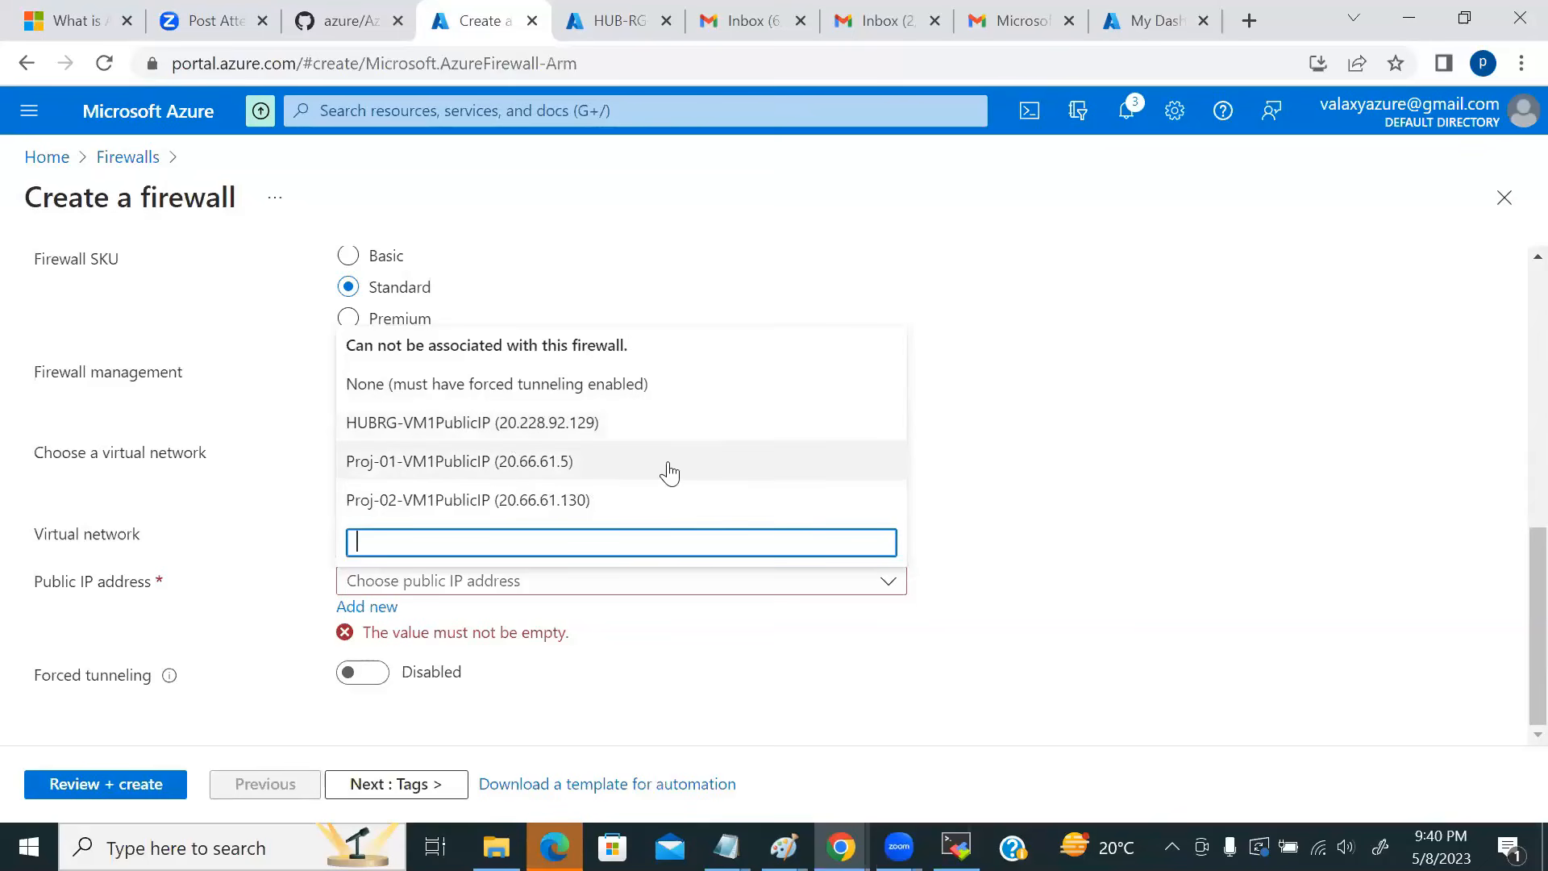
click(1138, 439)
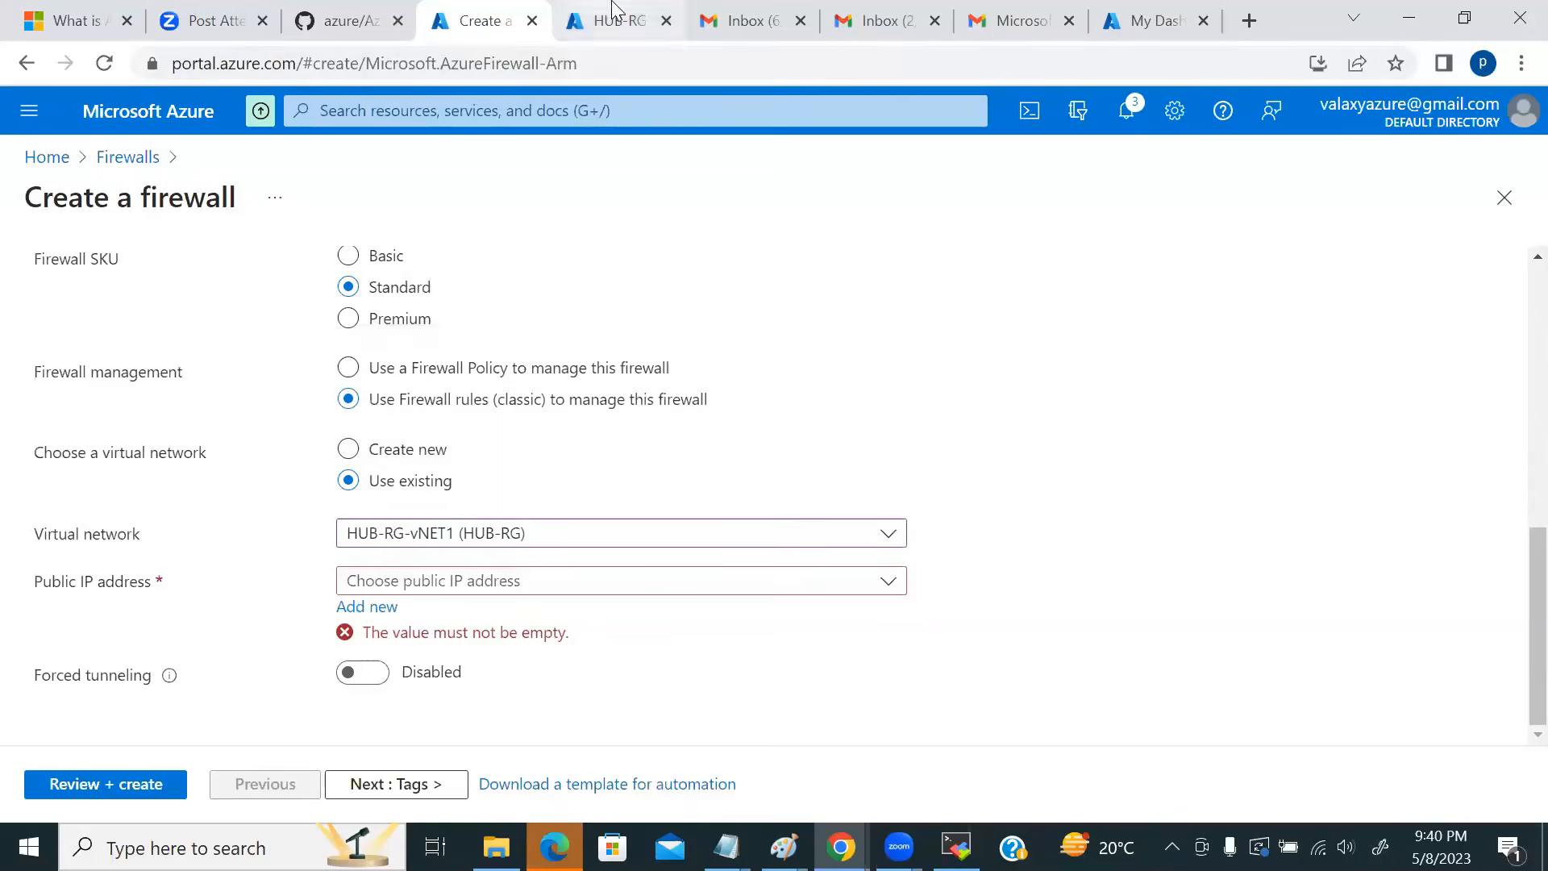
In the other tab, open Proj-02-VM1's networking and its public IP Proj-02-VM1PublicIP (20.66.61.130).
click(613, 22)
click(48, 158)
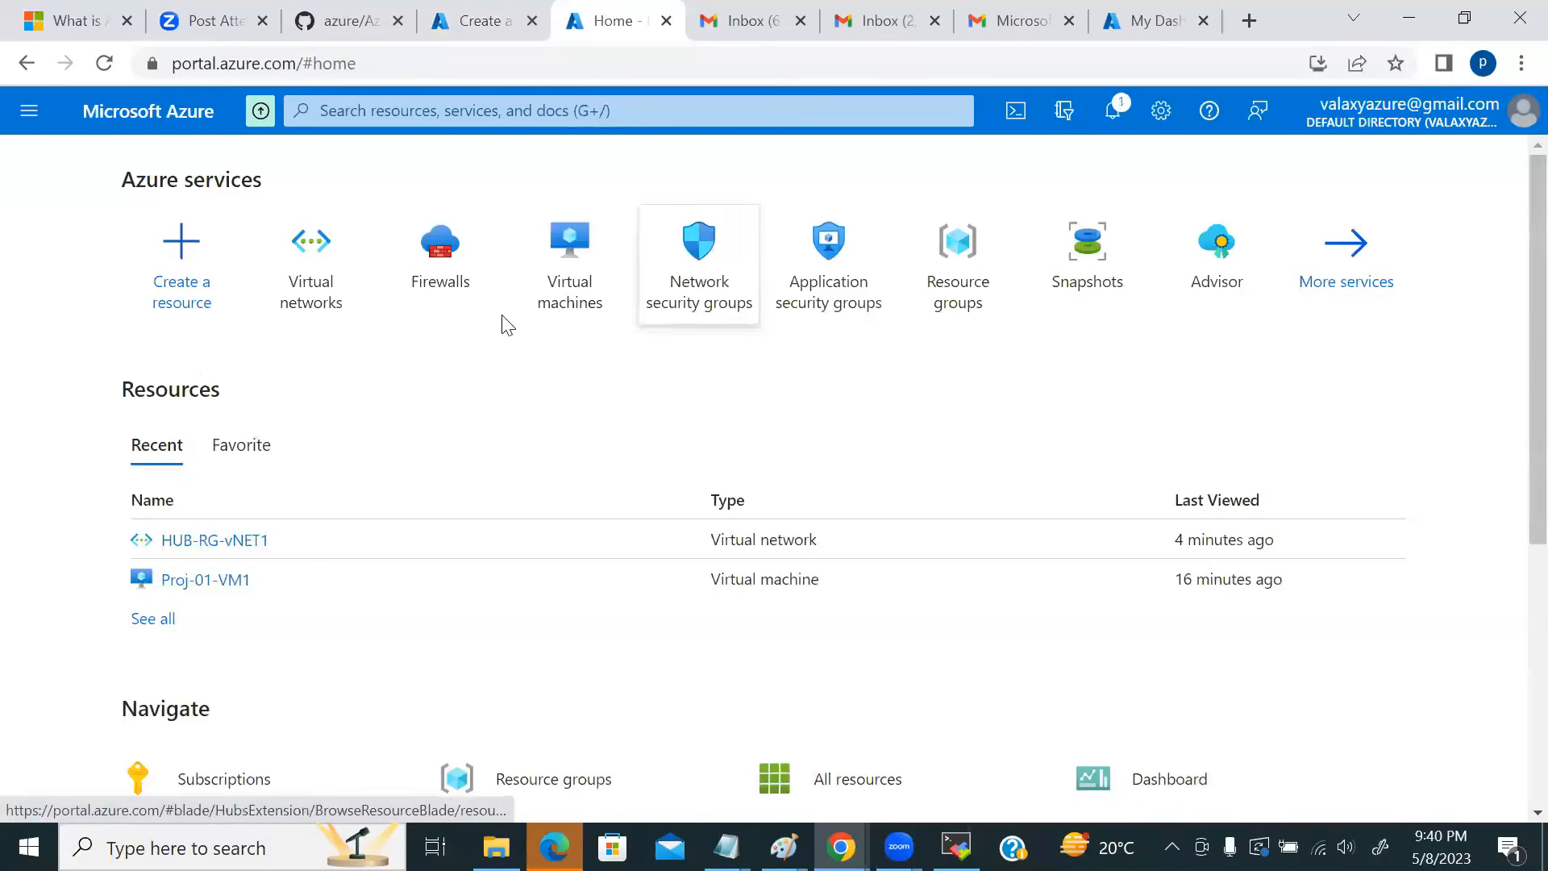
click(578, 277)
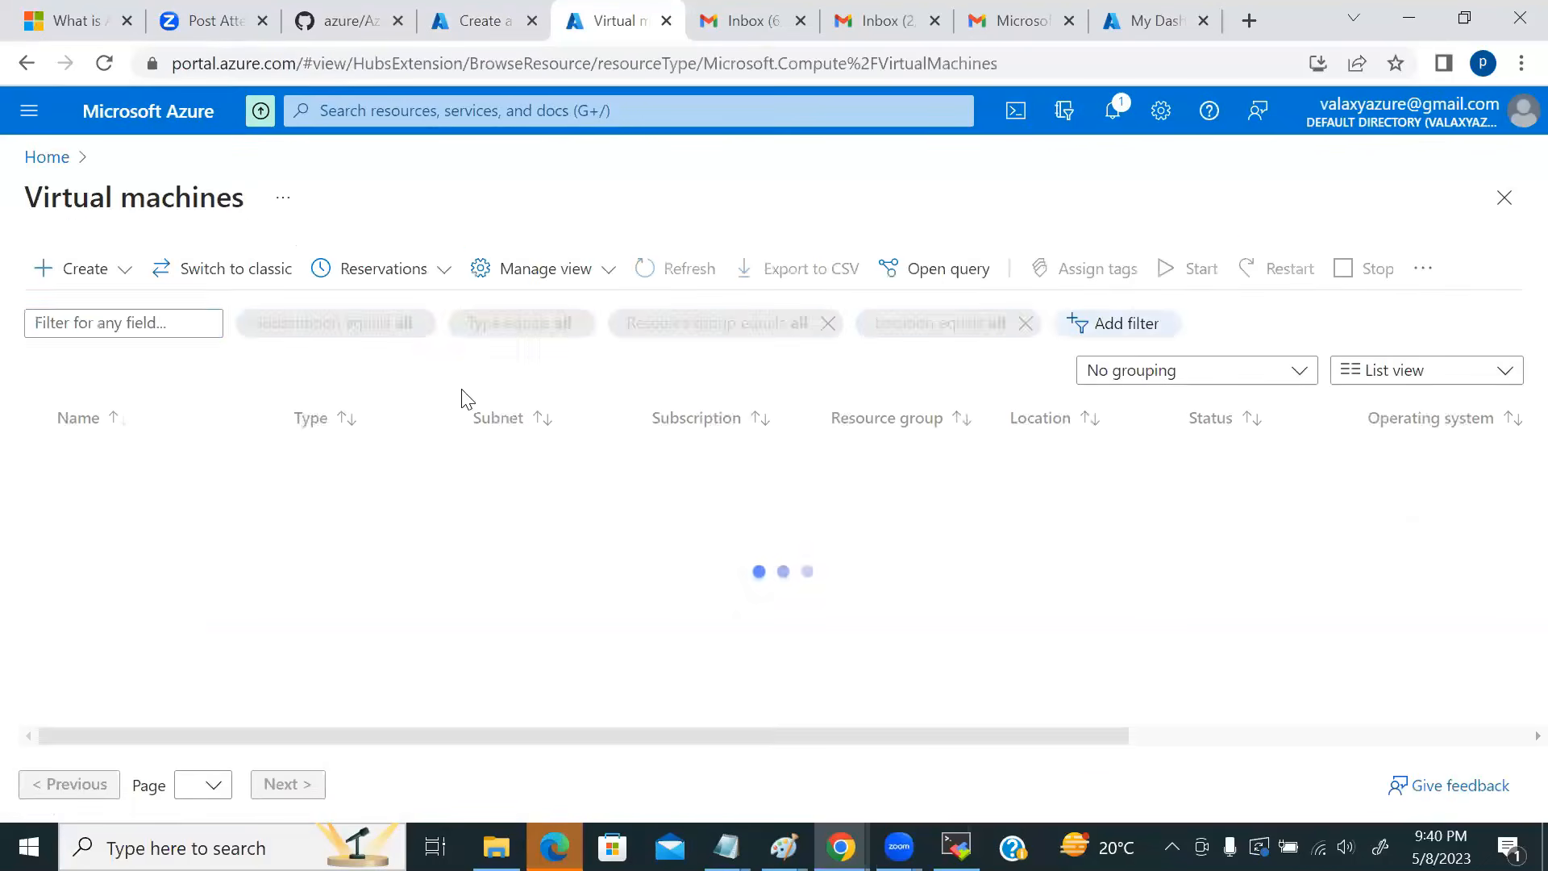
click(133, 538)
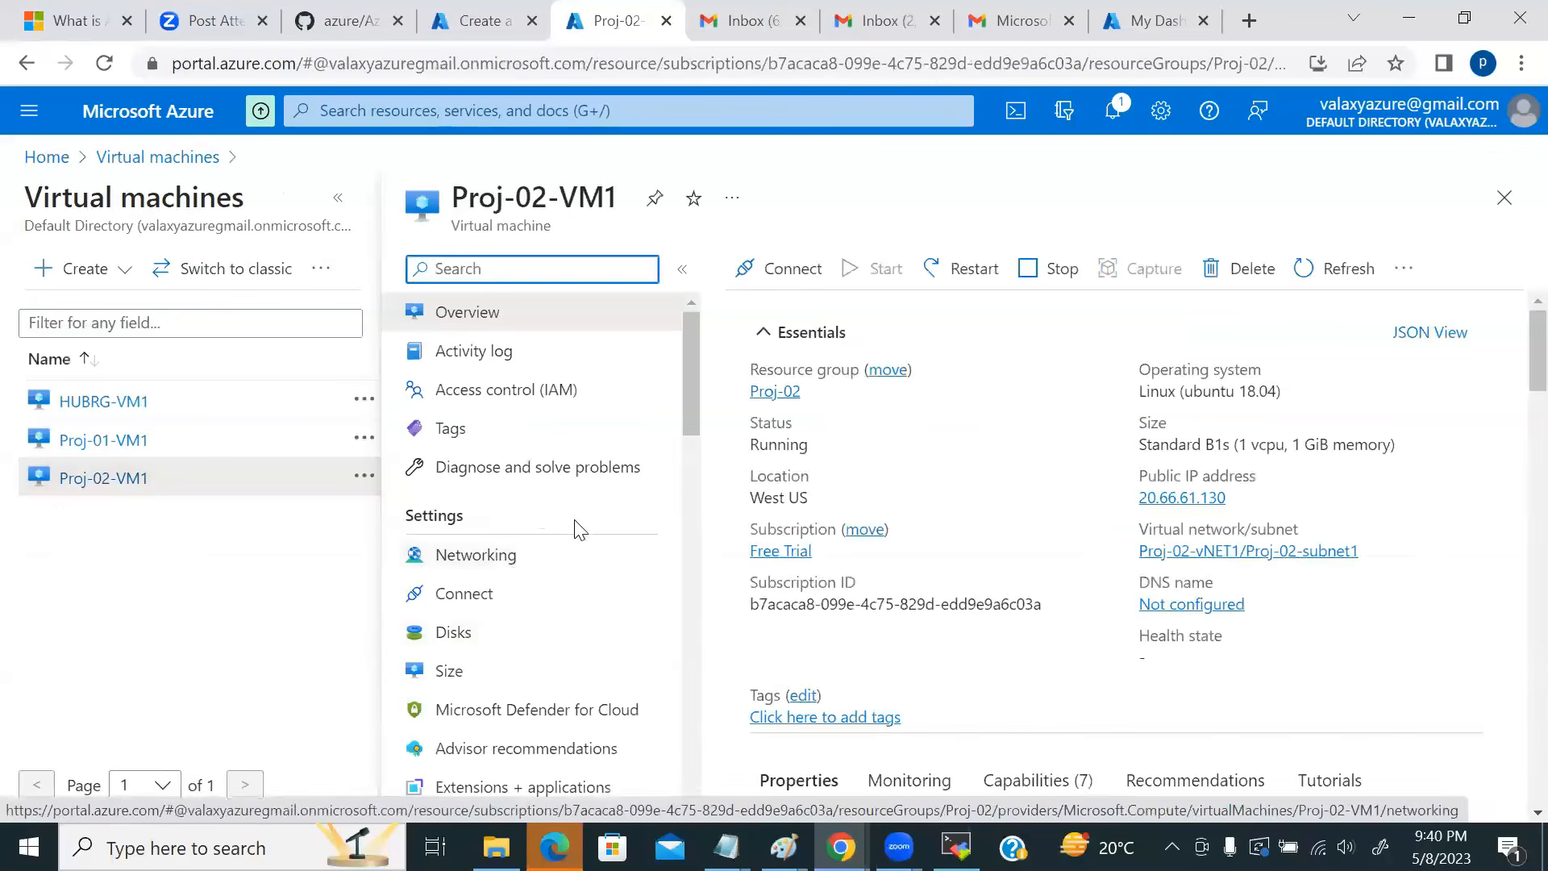
scroll(613, 492, down, 2)
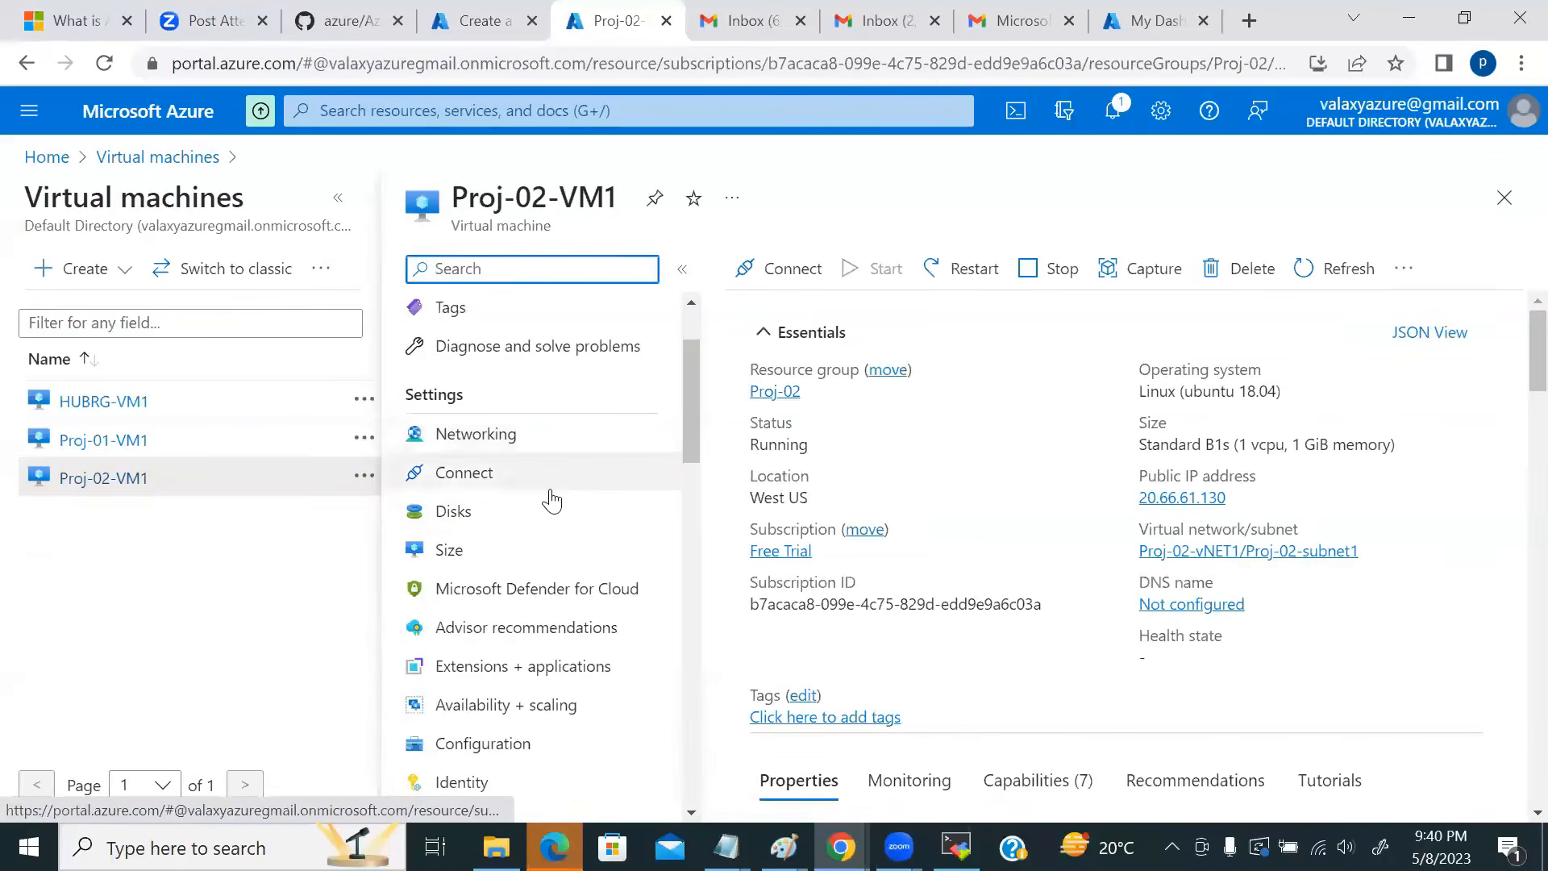
click(537, 436)
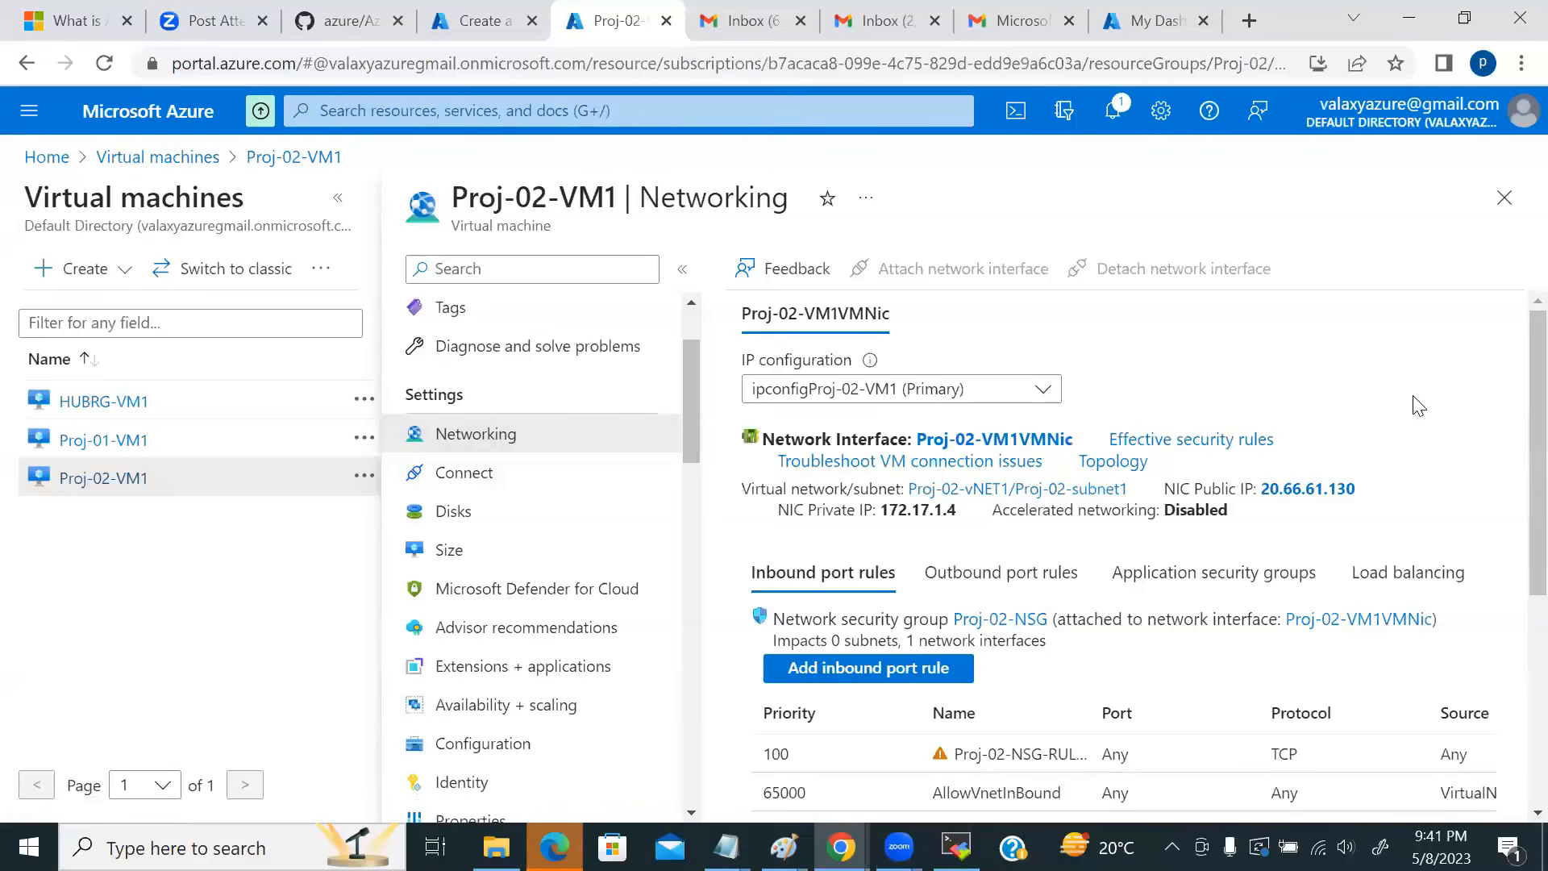
scroll(1420, 407, down, 2)
click(1327, 364)
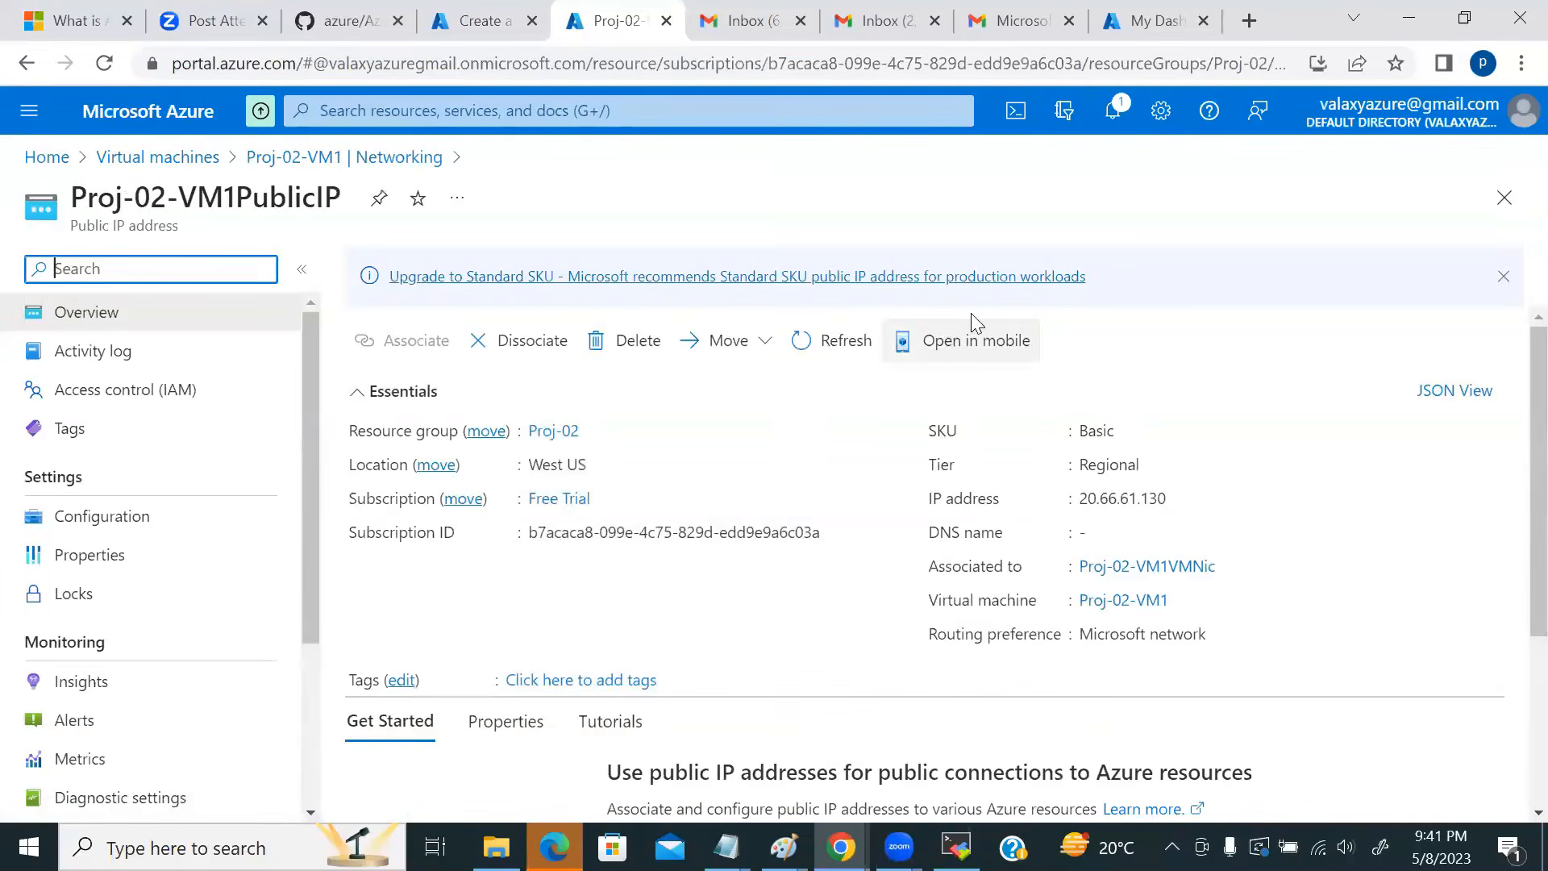
Dissociate Proj-02-VM1PublicIP from the VM's network interface and confirm success in Notifications.
click(532, 343)
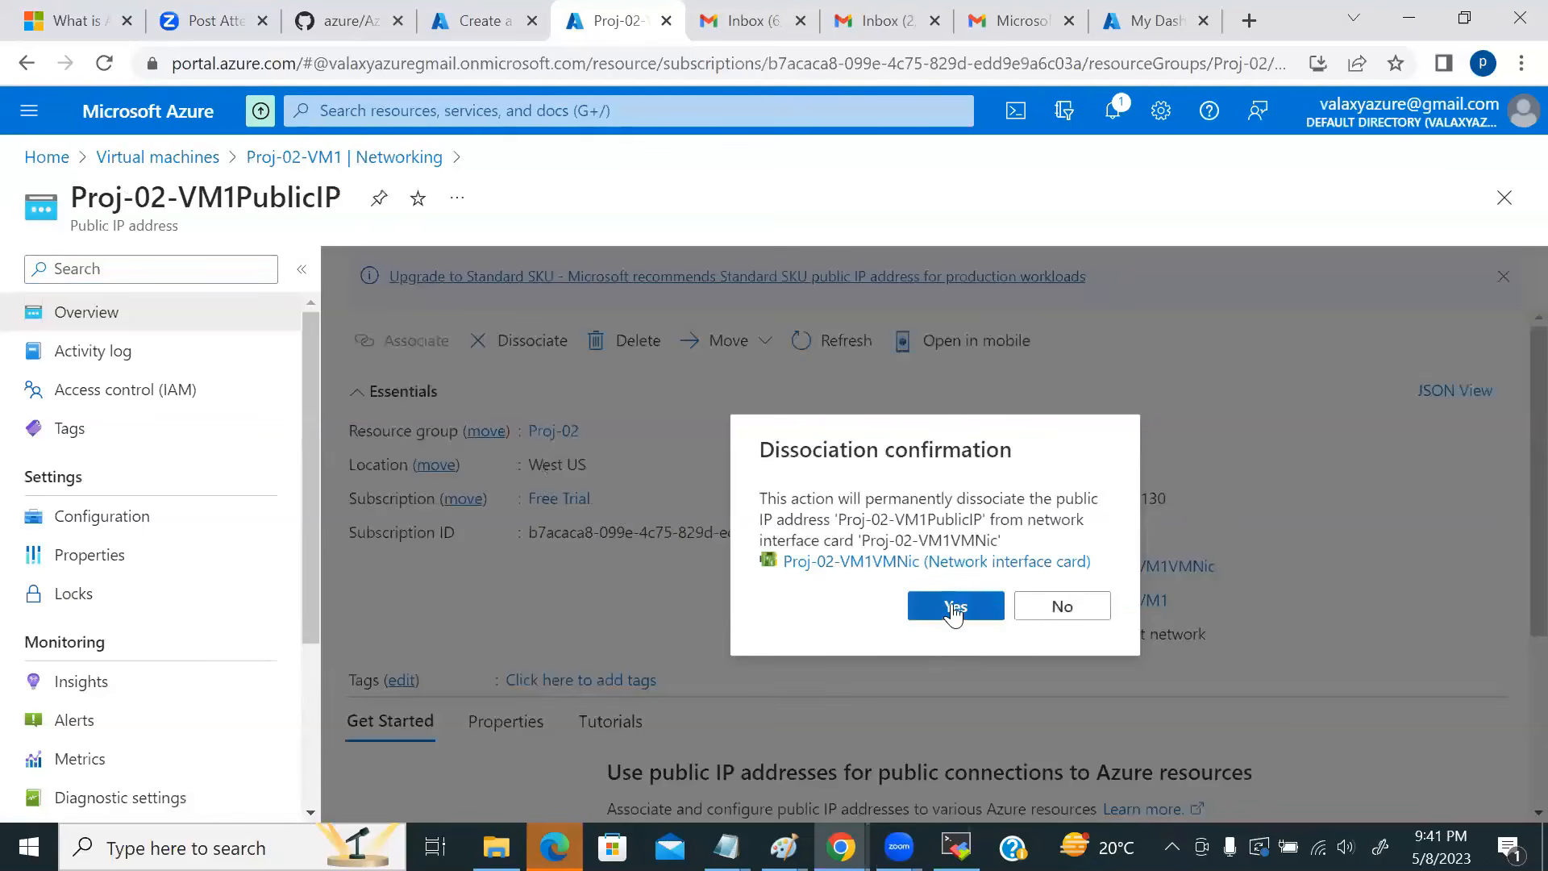
click(954, 611)
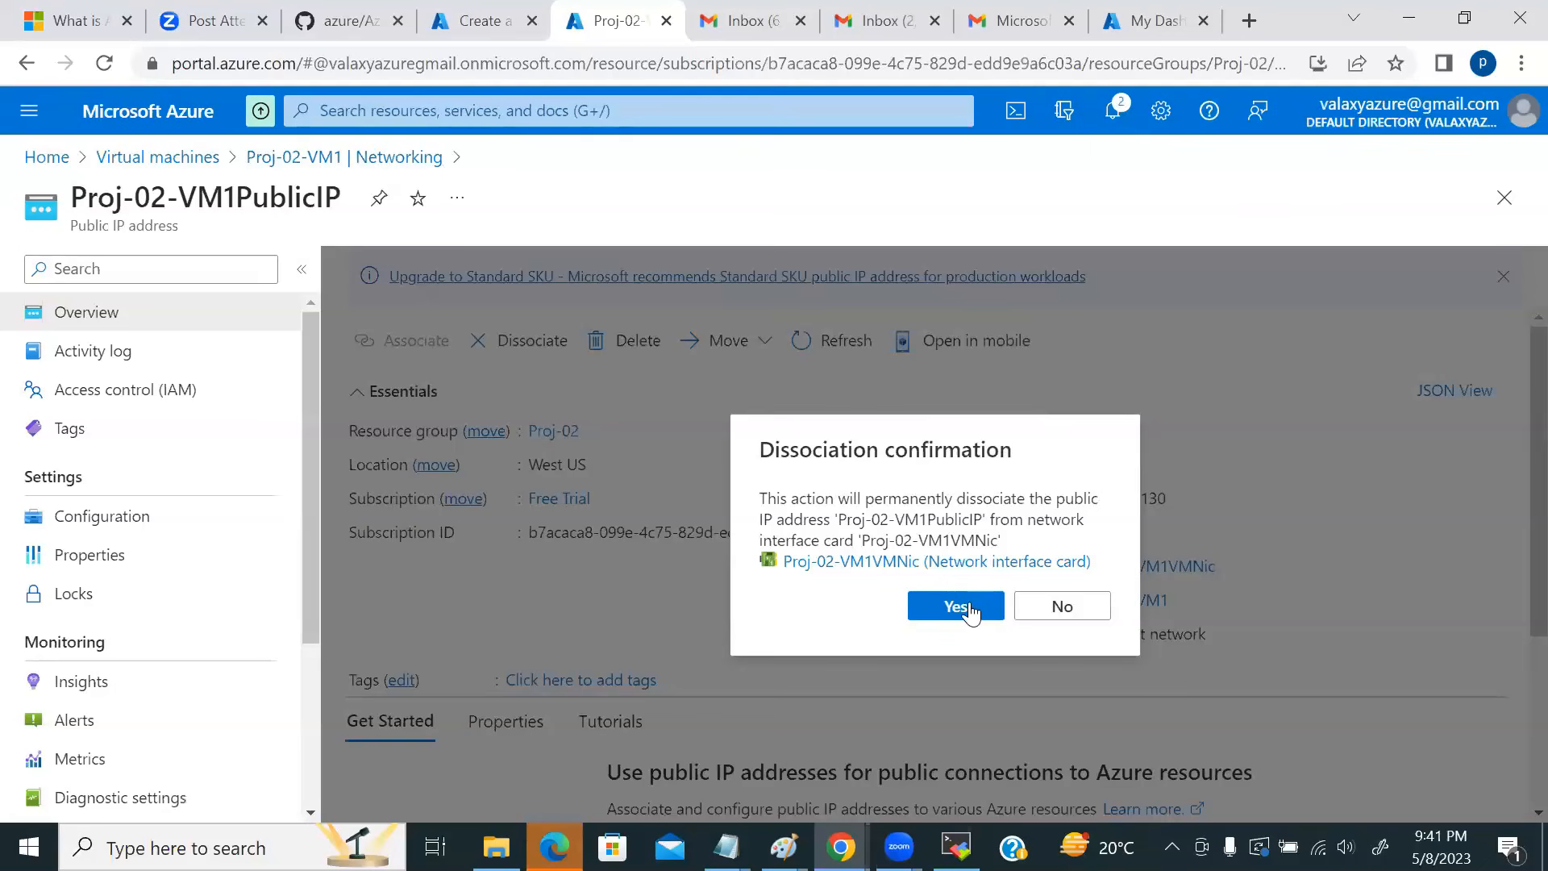
click(969, 611)
click(979, 609)
click(1123, 108)
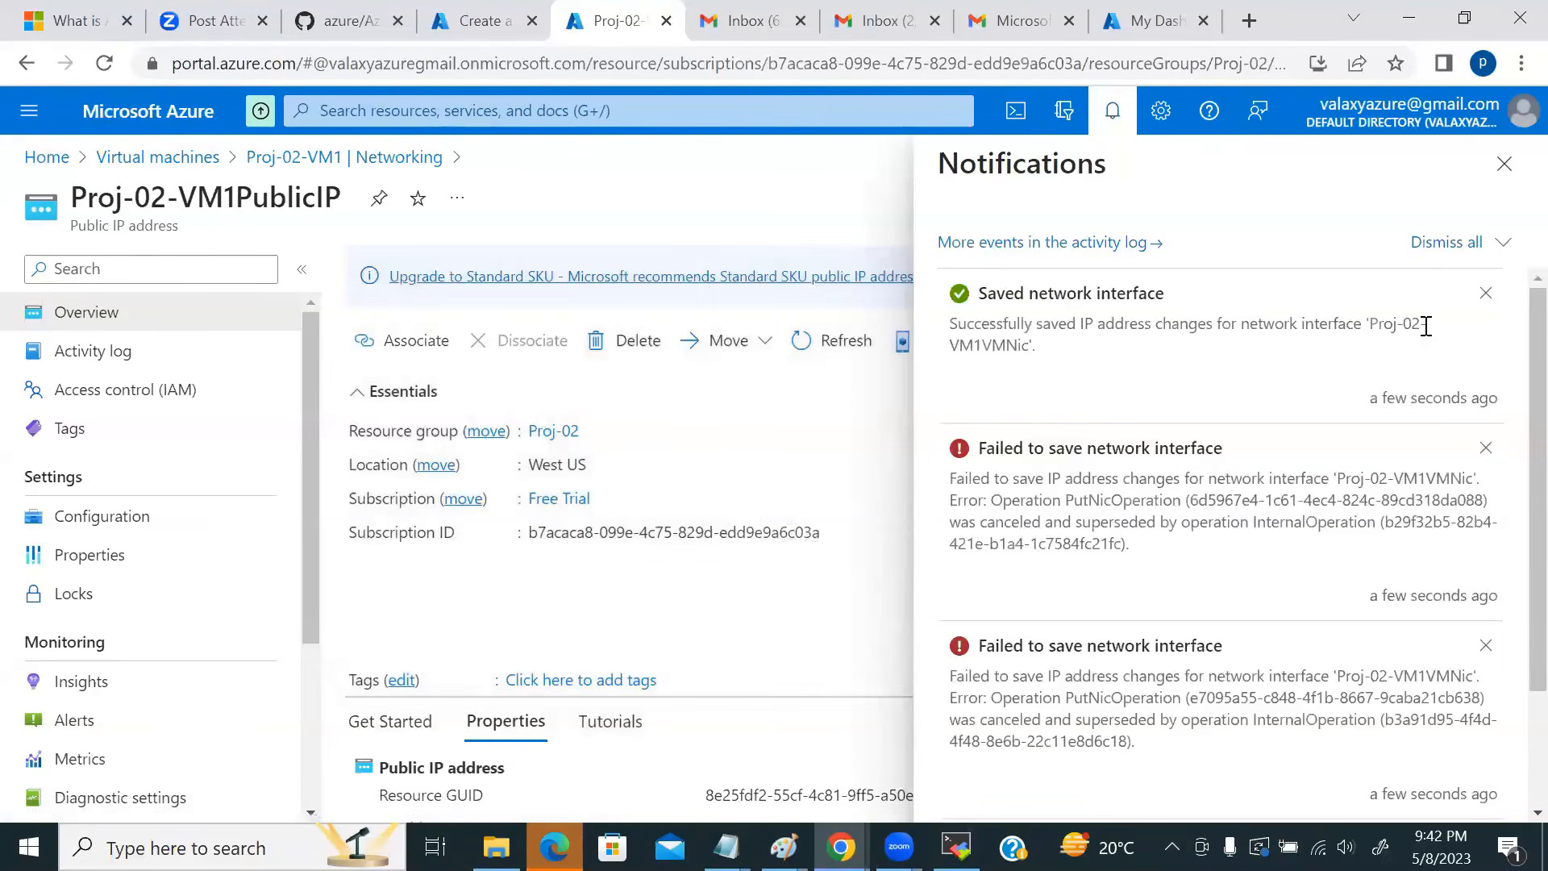
click(1505, 164)
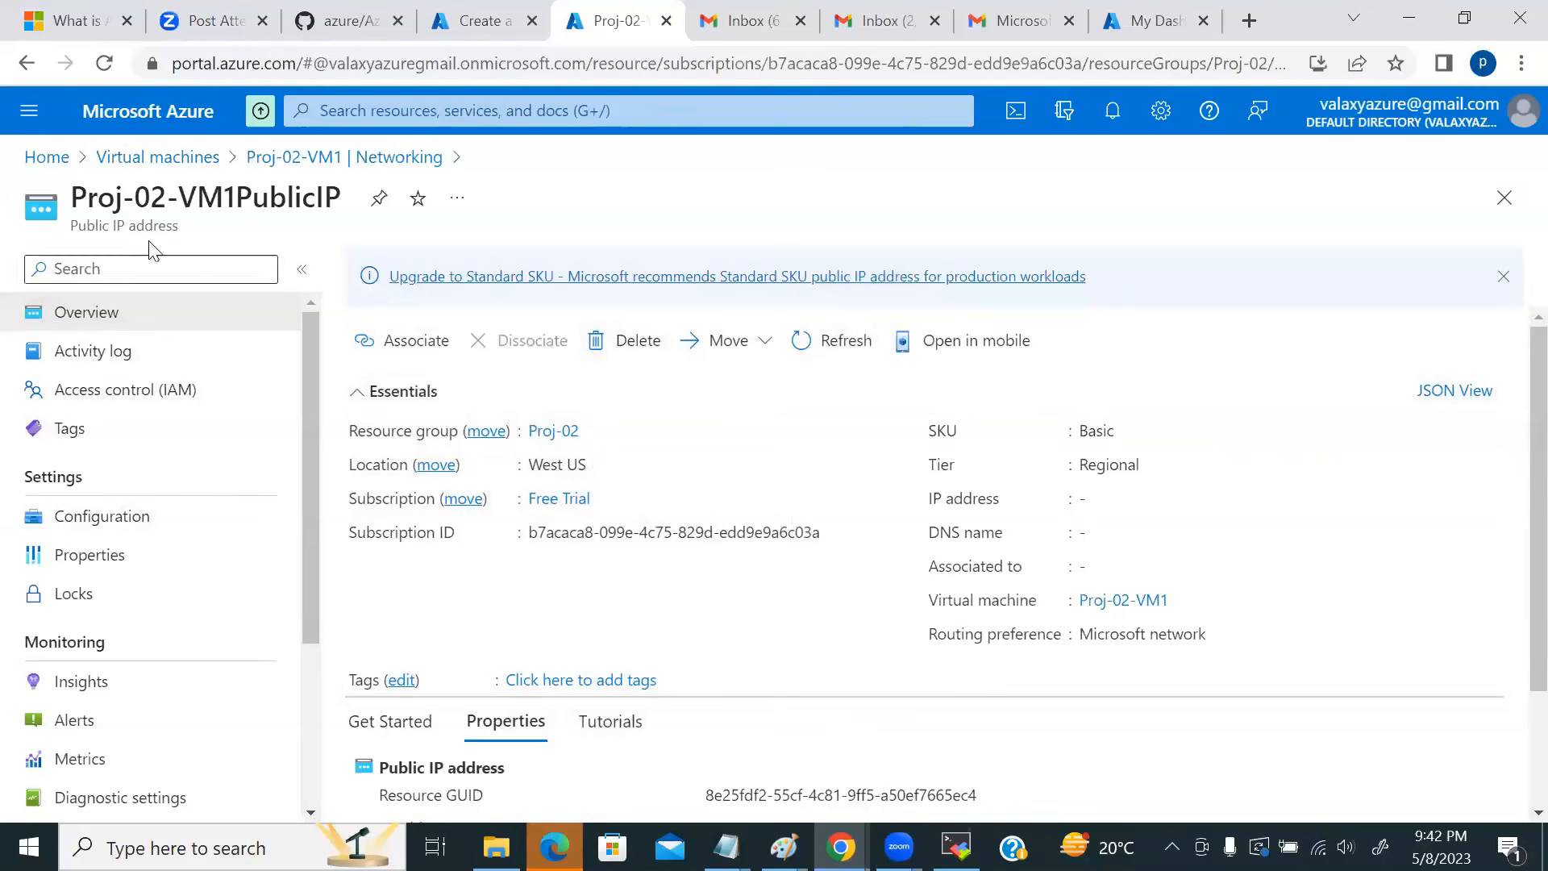
Verify Proj-02-VM1 has no public IP, then return to the Create a firewall form.
click(181, 163)
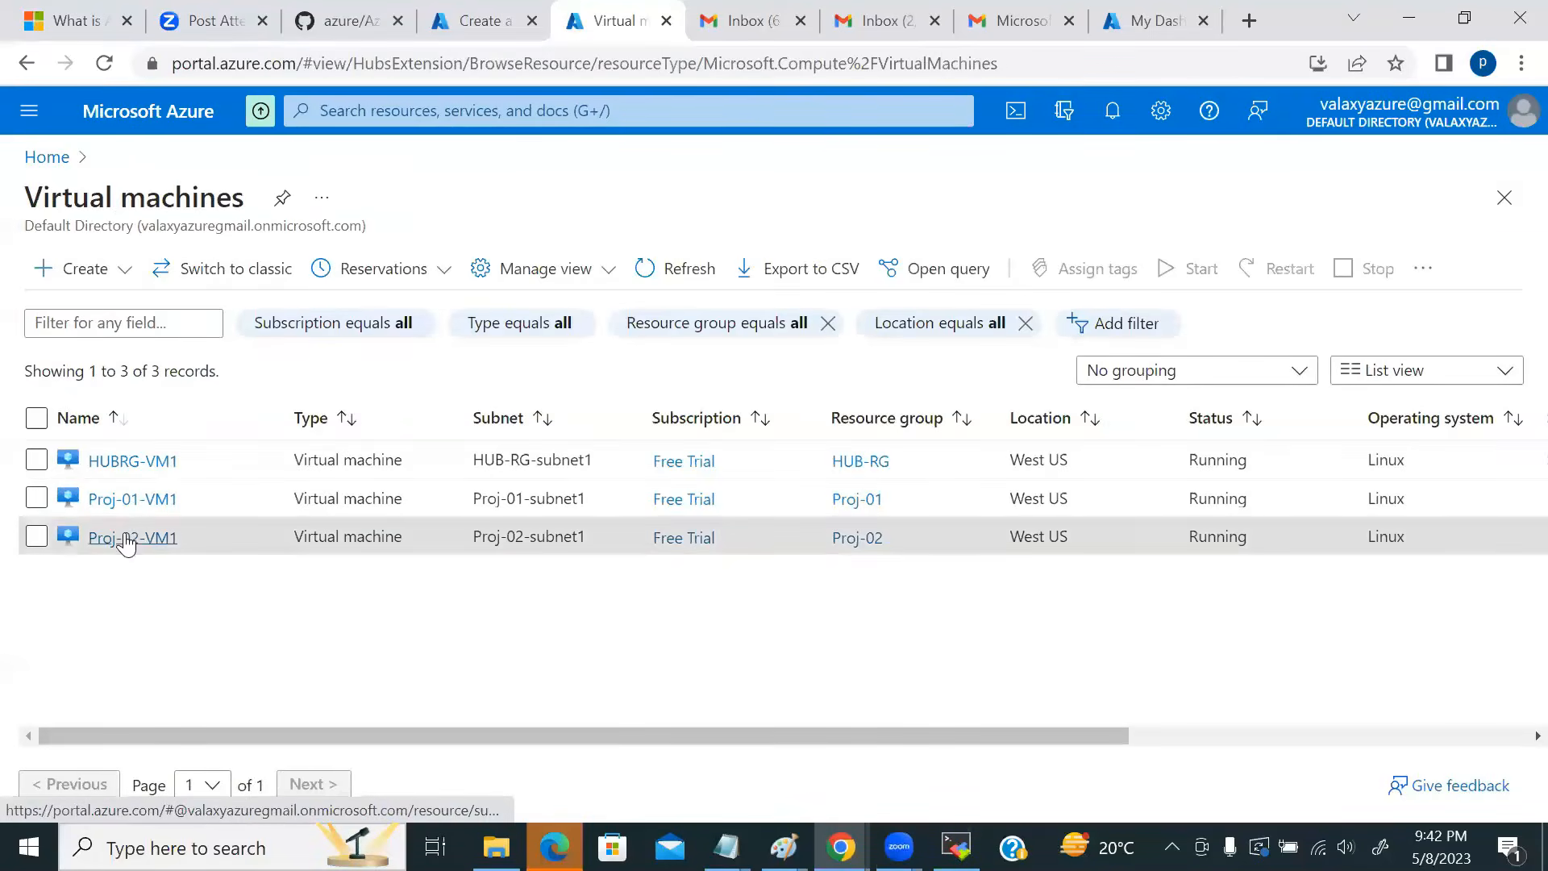
click(124, 537)
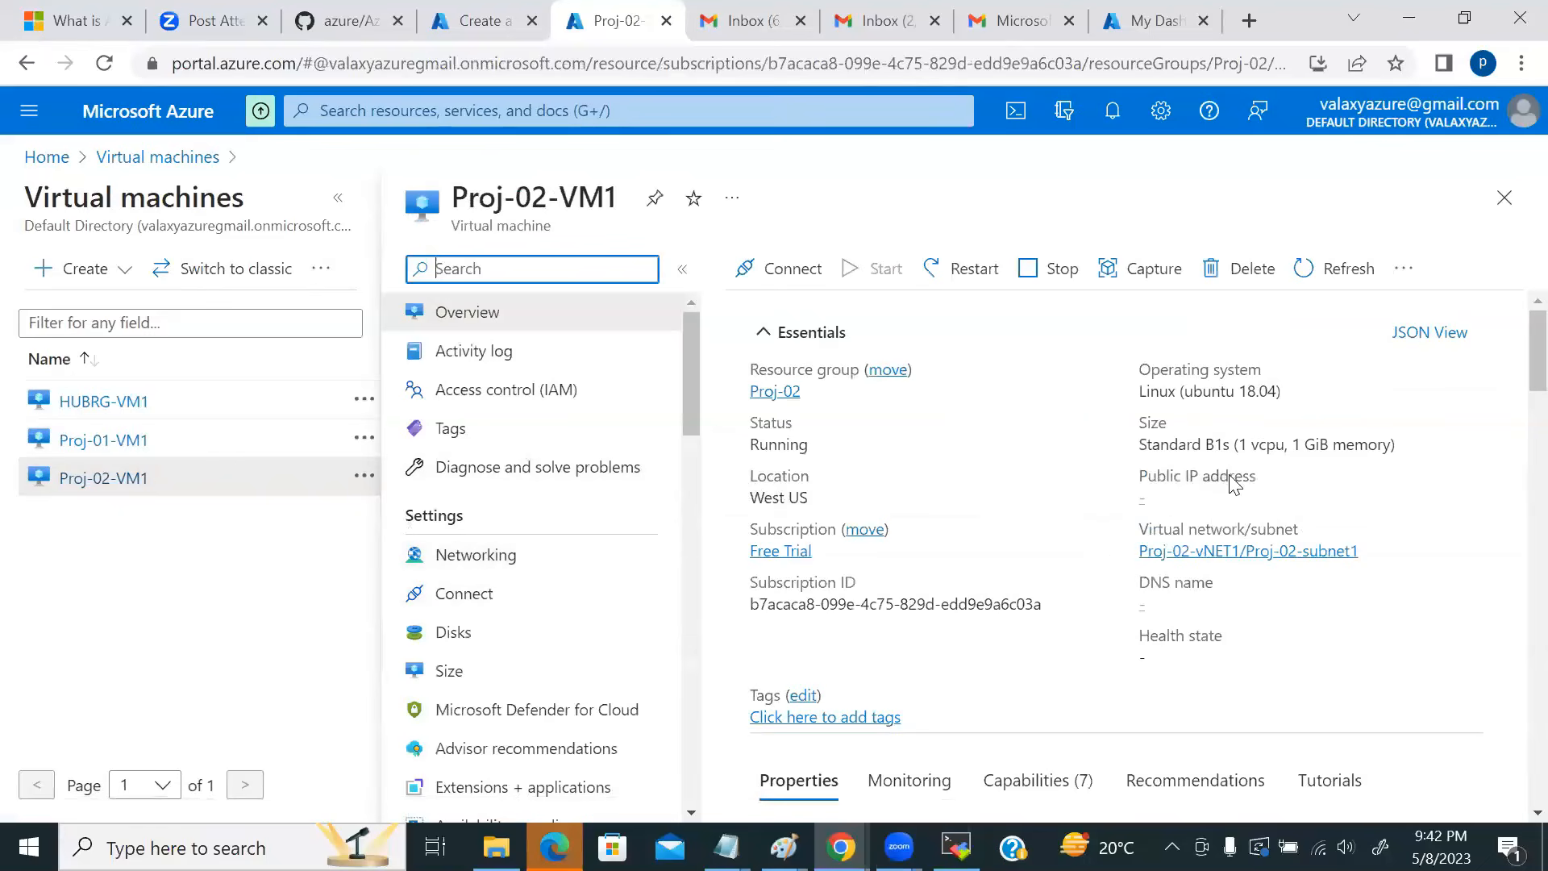
click(481, 14)
click(485, 582)
Reload the firewall creation page, discarding unsaved changes, and dismiss the credit notification.
click(485, 582)
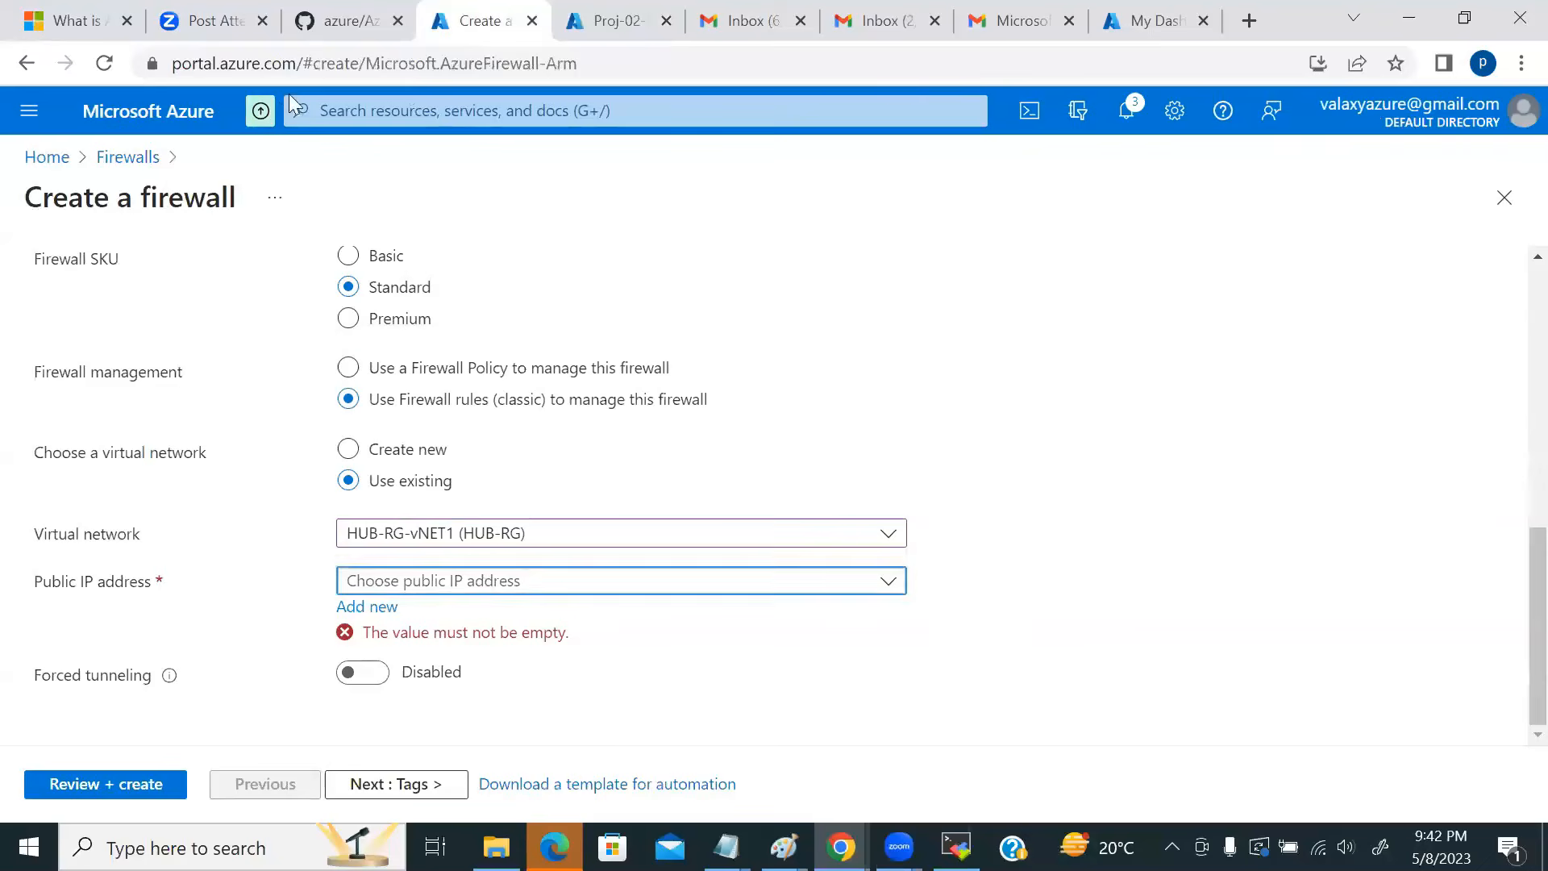
click(329, 65)
key(Return)
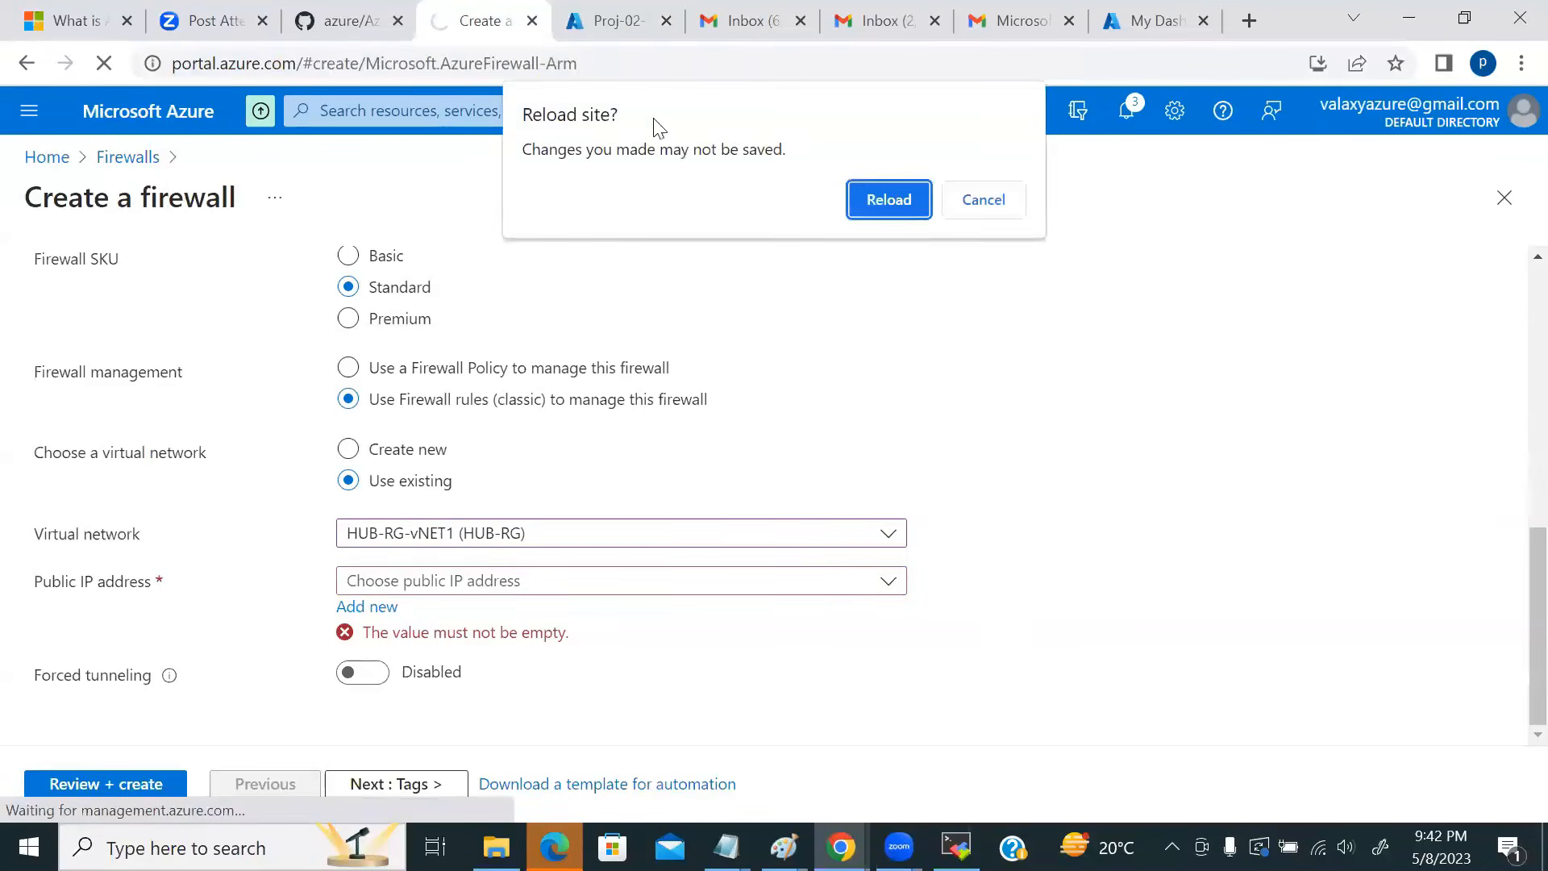
click(888, 206)
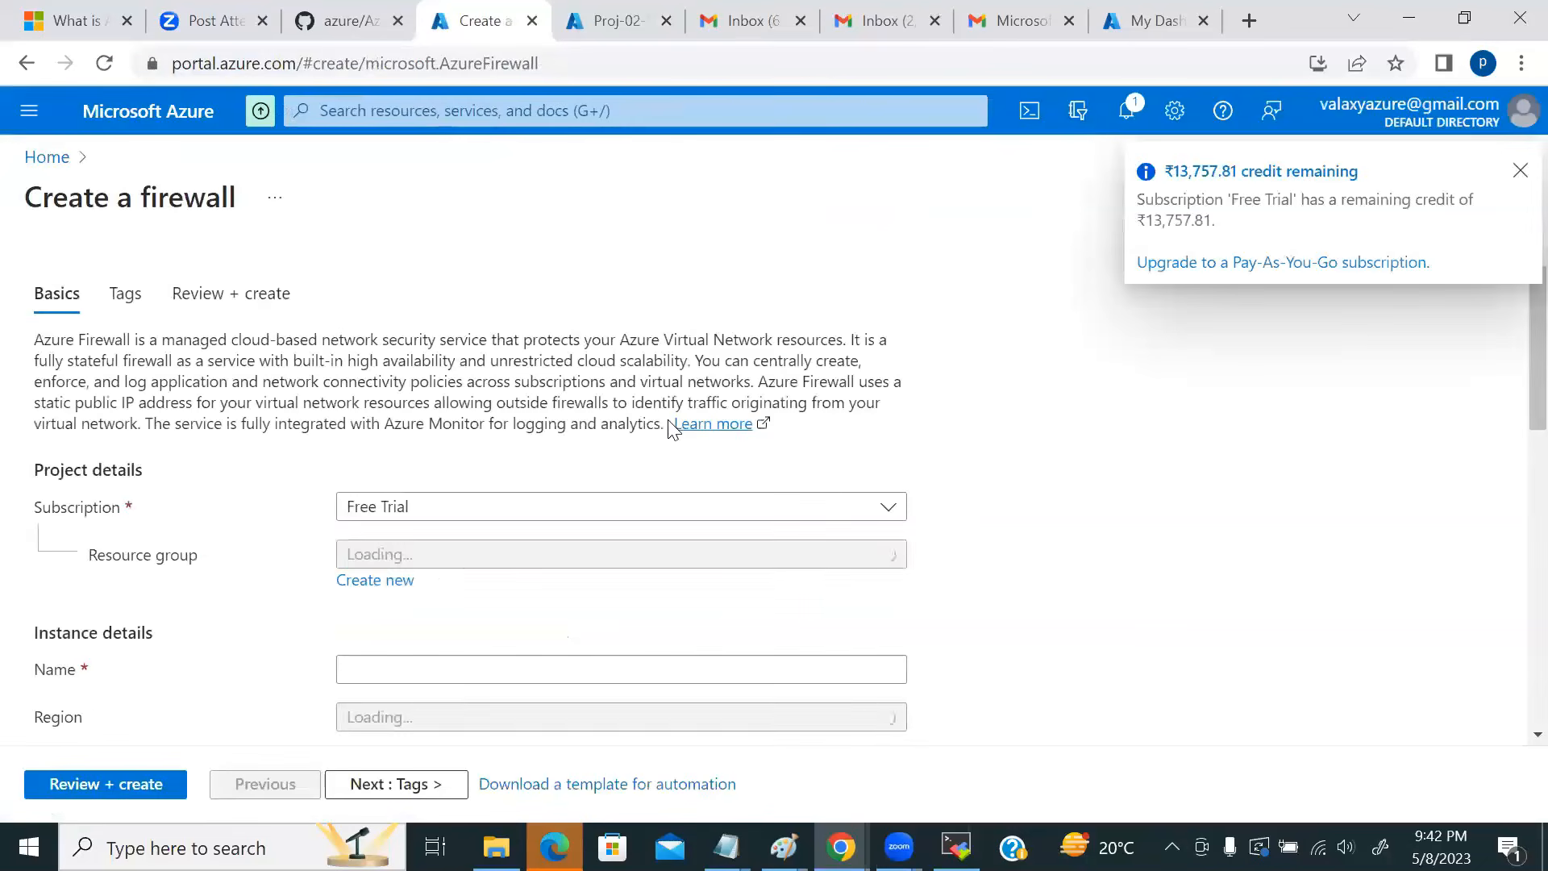
click(1520, 170)
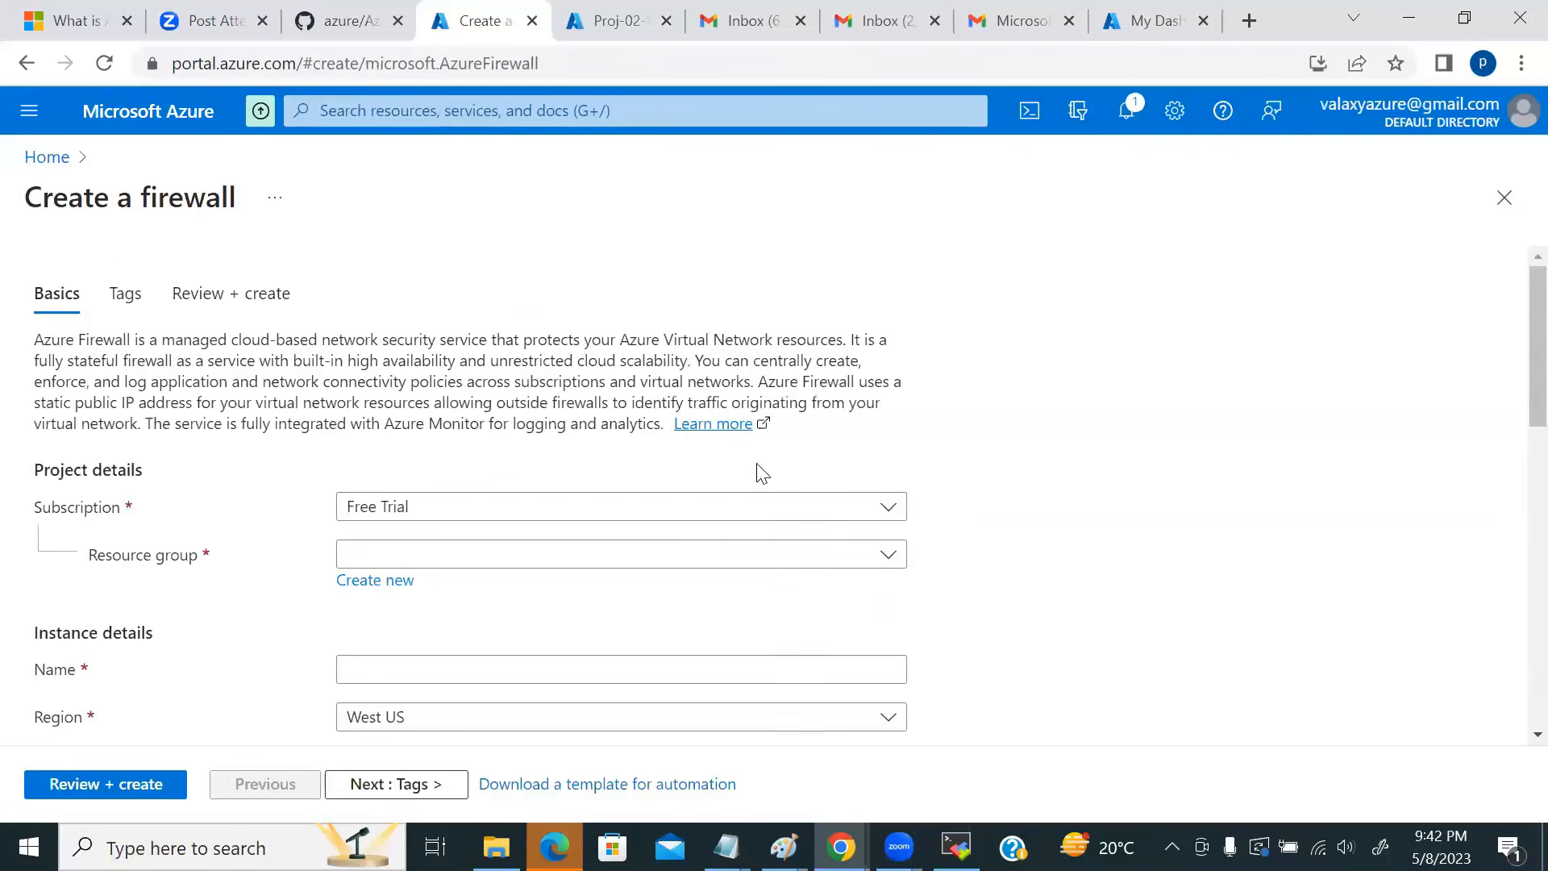
Place the firewall in HUB-RG, name it Firewall001, and choose the Standard tier.
scroll(495, 446, down, 3)
click(453, 313)
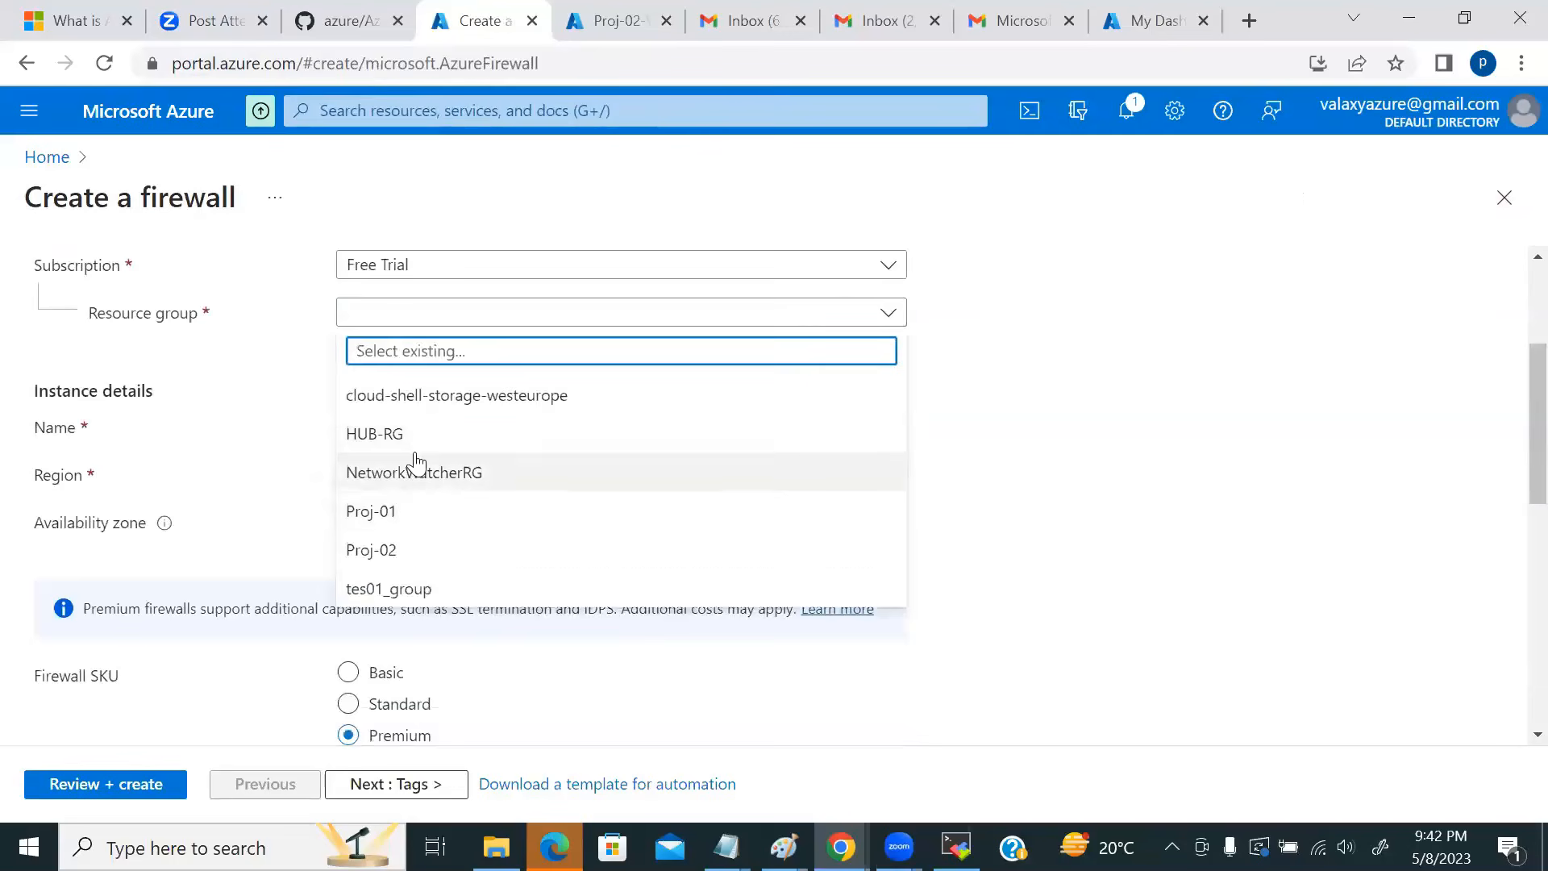
click(411, 436)
click(422, 428)
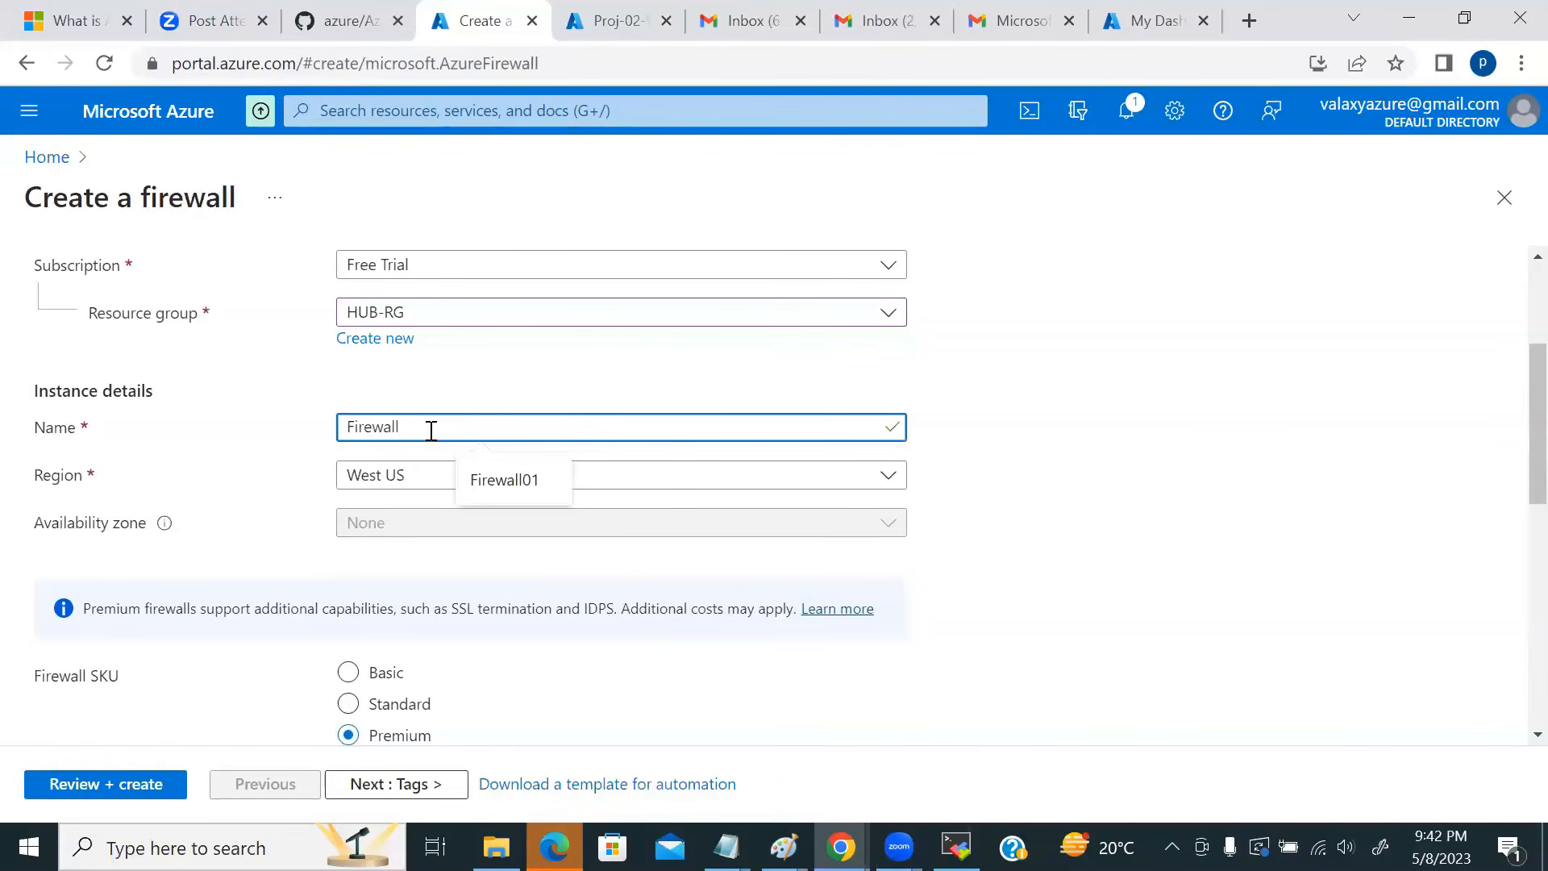
text(Firewall001)
scroll(443, 439, down, 3)
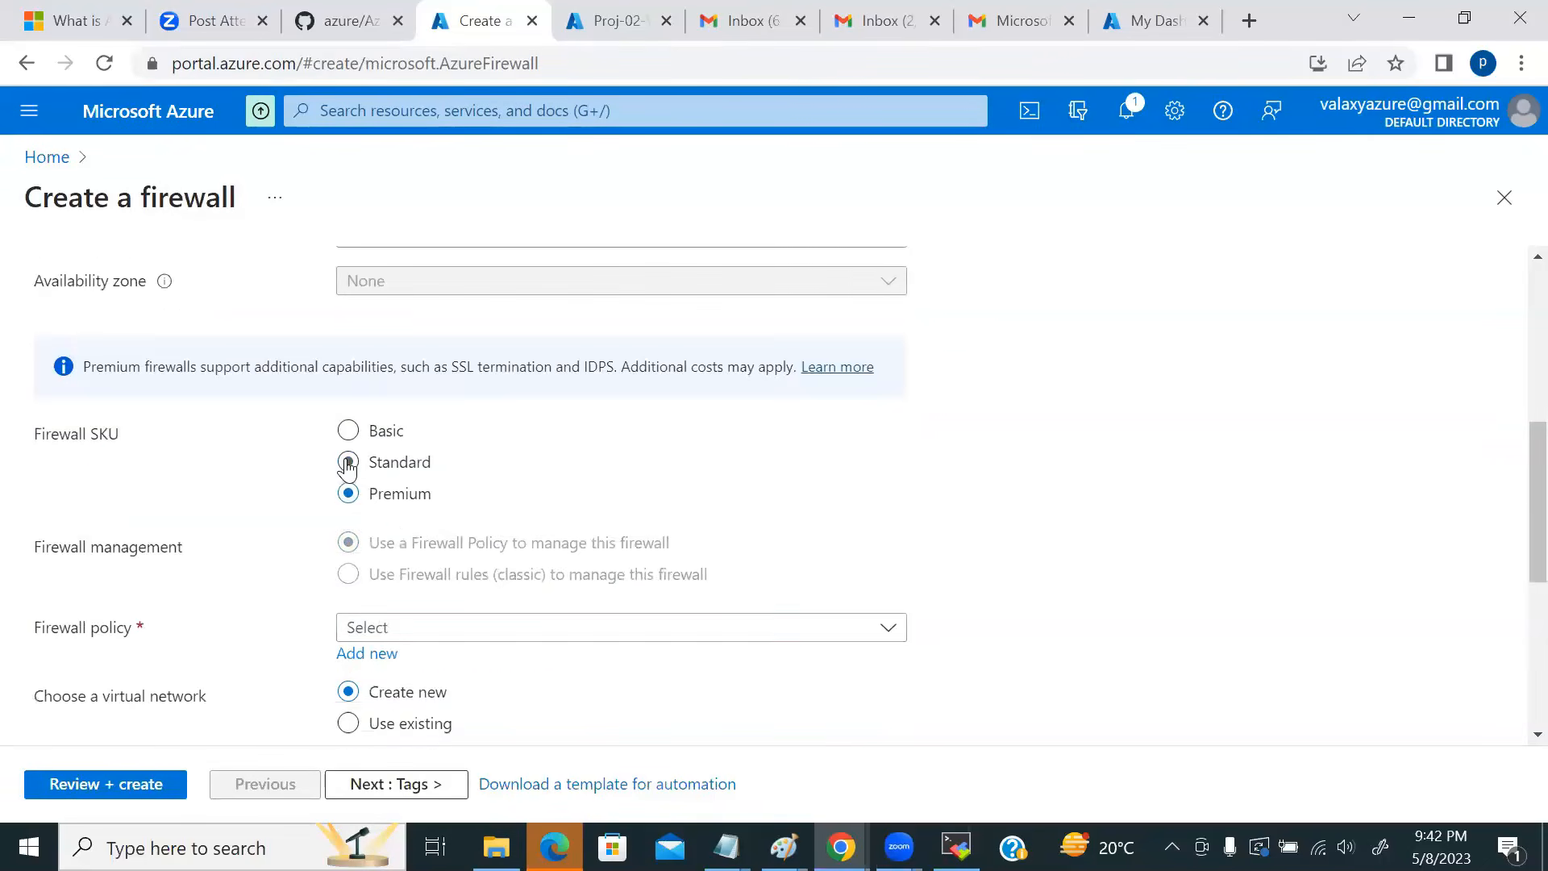
click(347, 463)
Use classic rules and the existing HUB-RG-vNET1 network, leaving the public IP empty.
scroll(687, 529, down, 3)
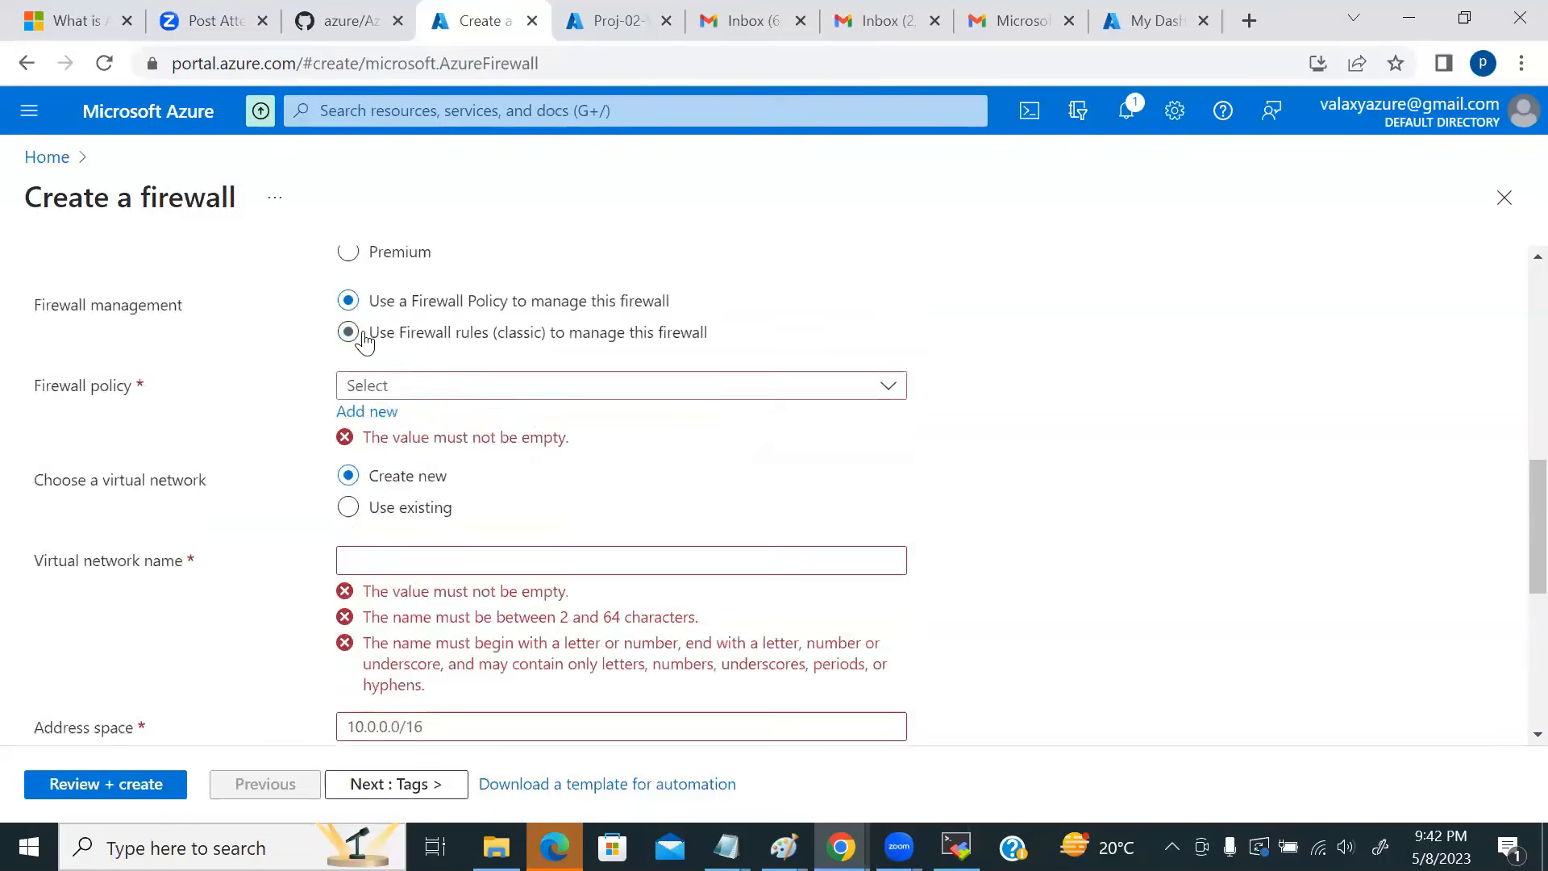
click(363, 339)
click(416, 462)
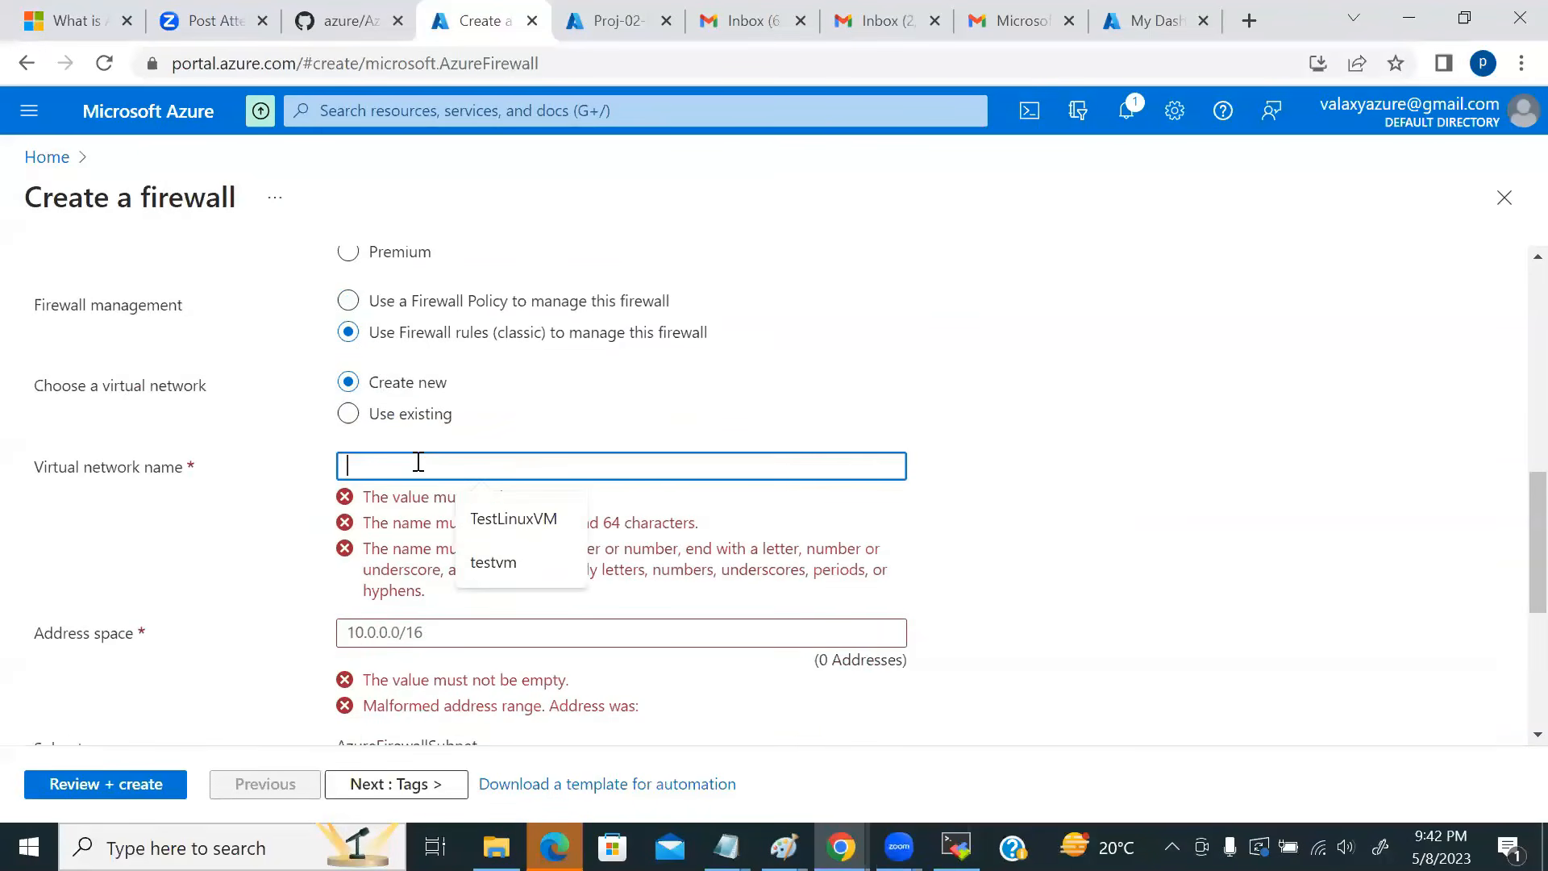
click(382, 417)
click(474, 533)
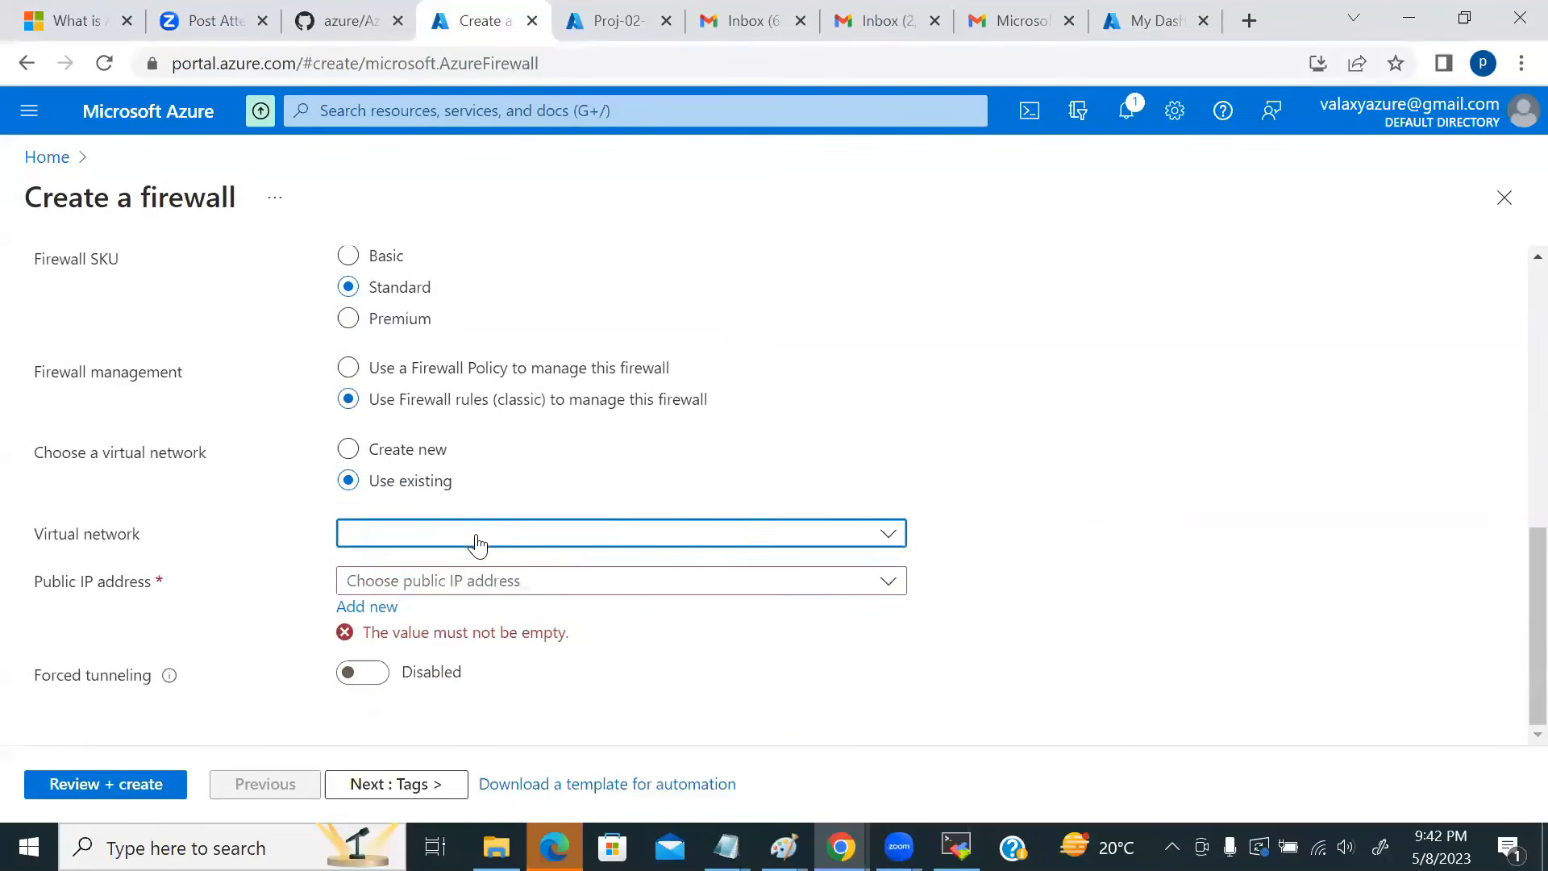
click(443, 617)
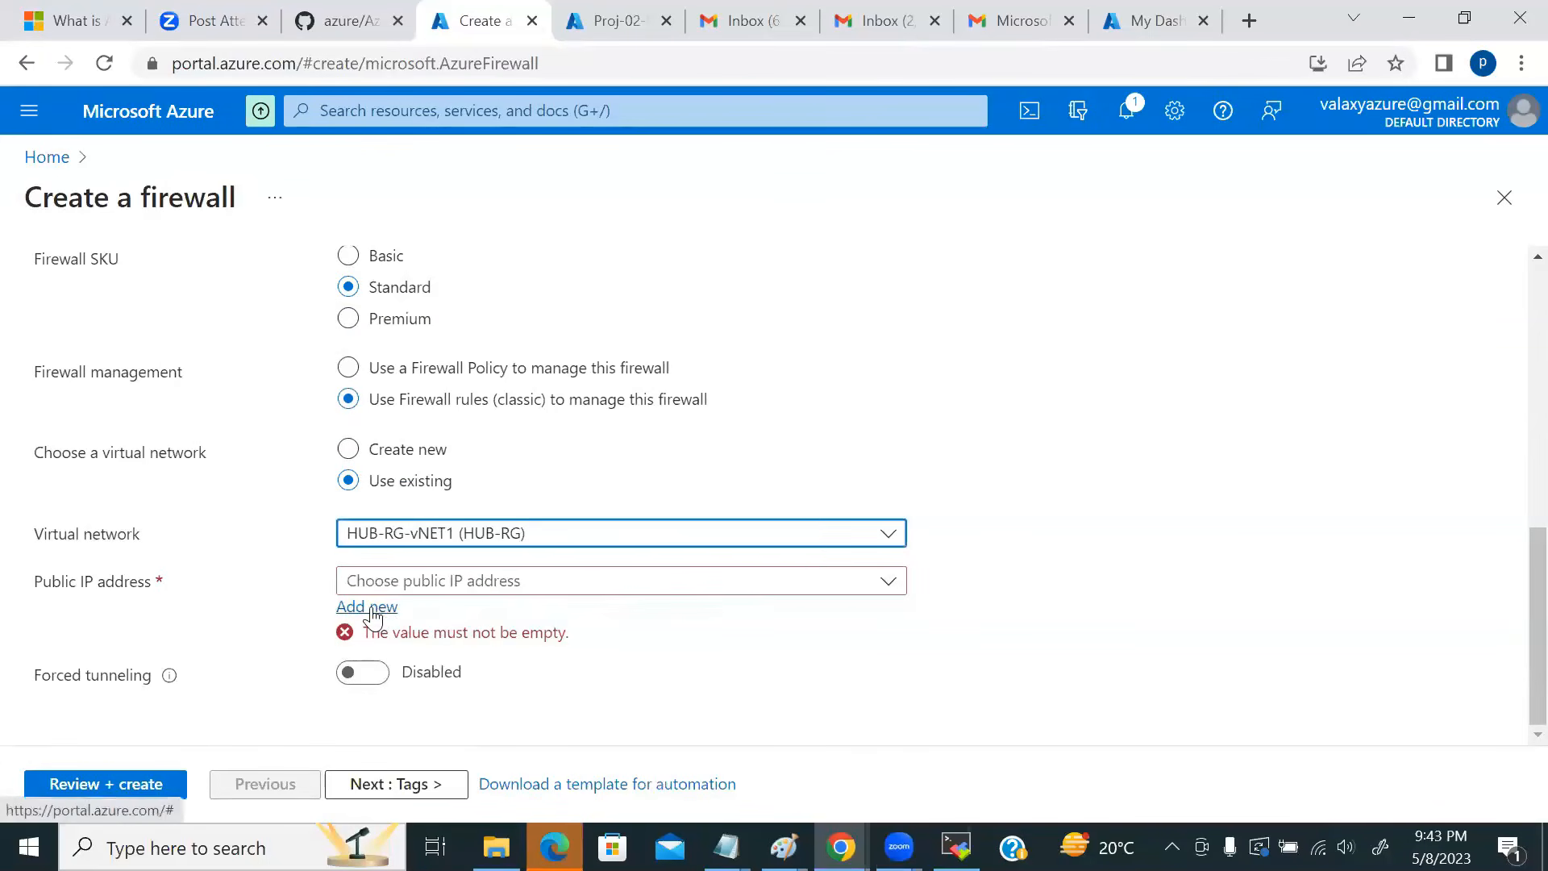
click(375, 609)
click(513, 552)
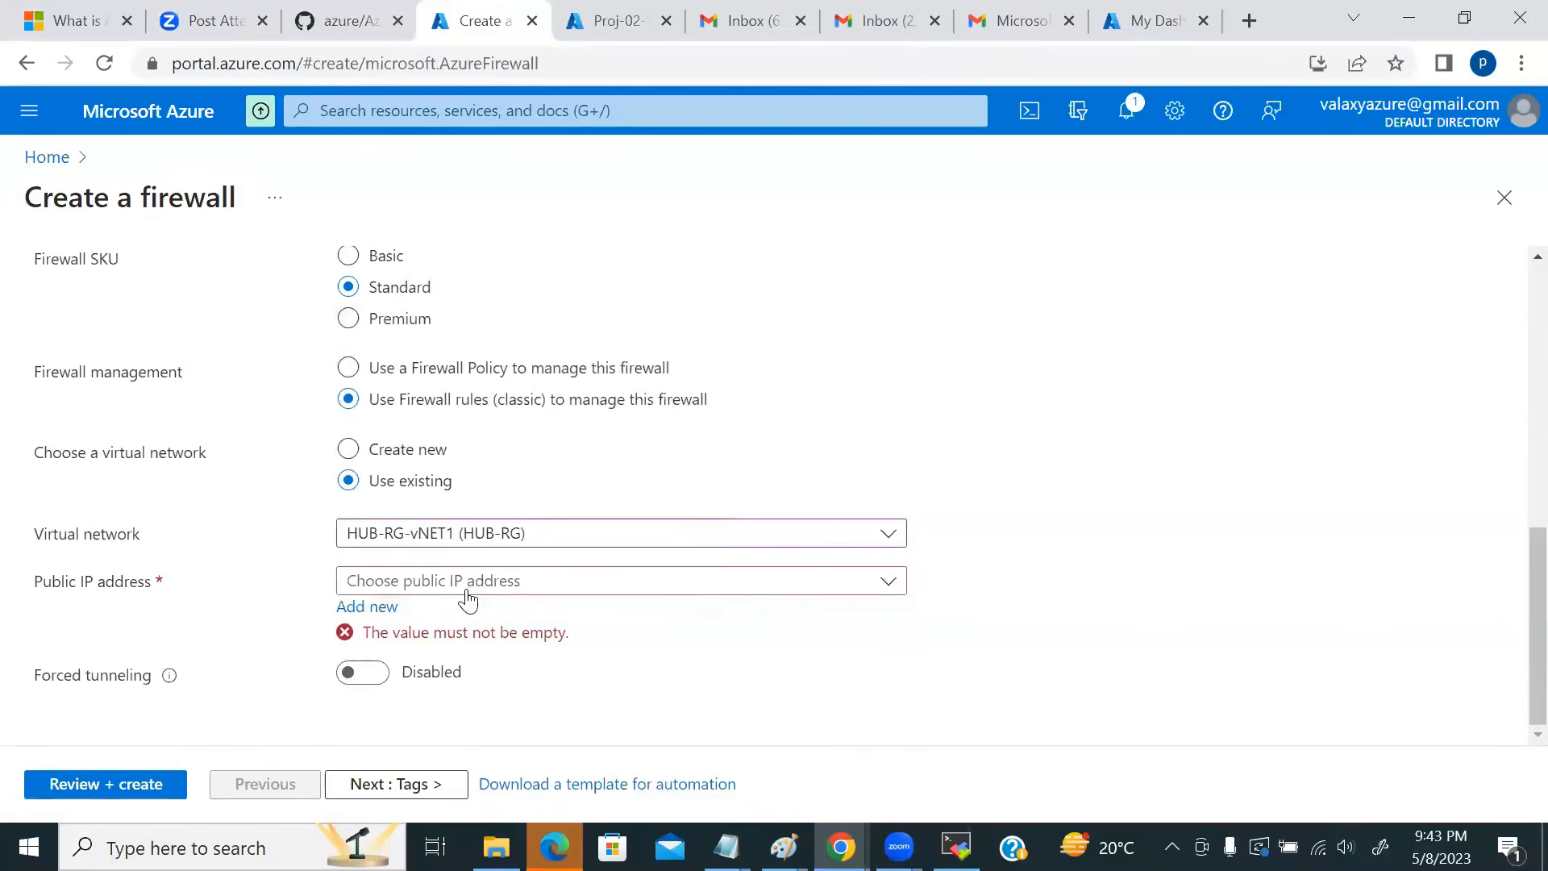
click(470, 586)
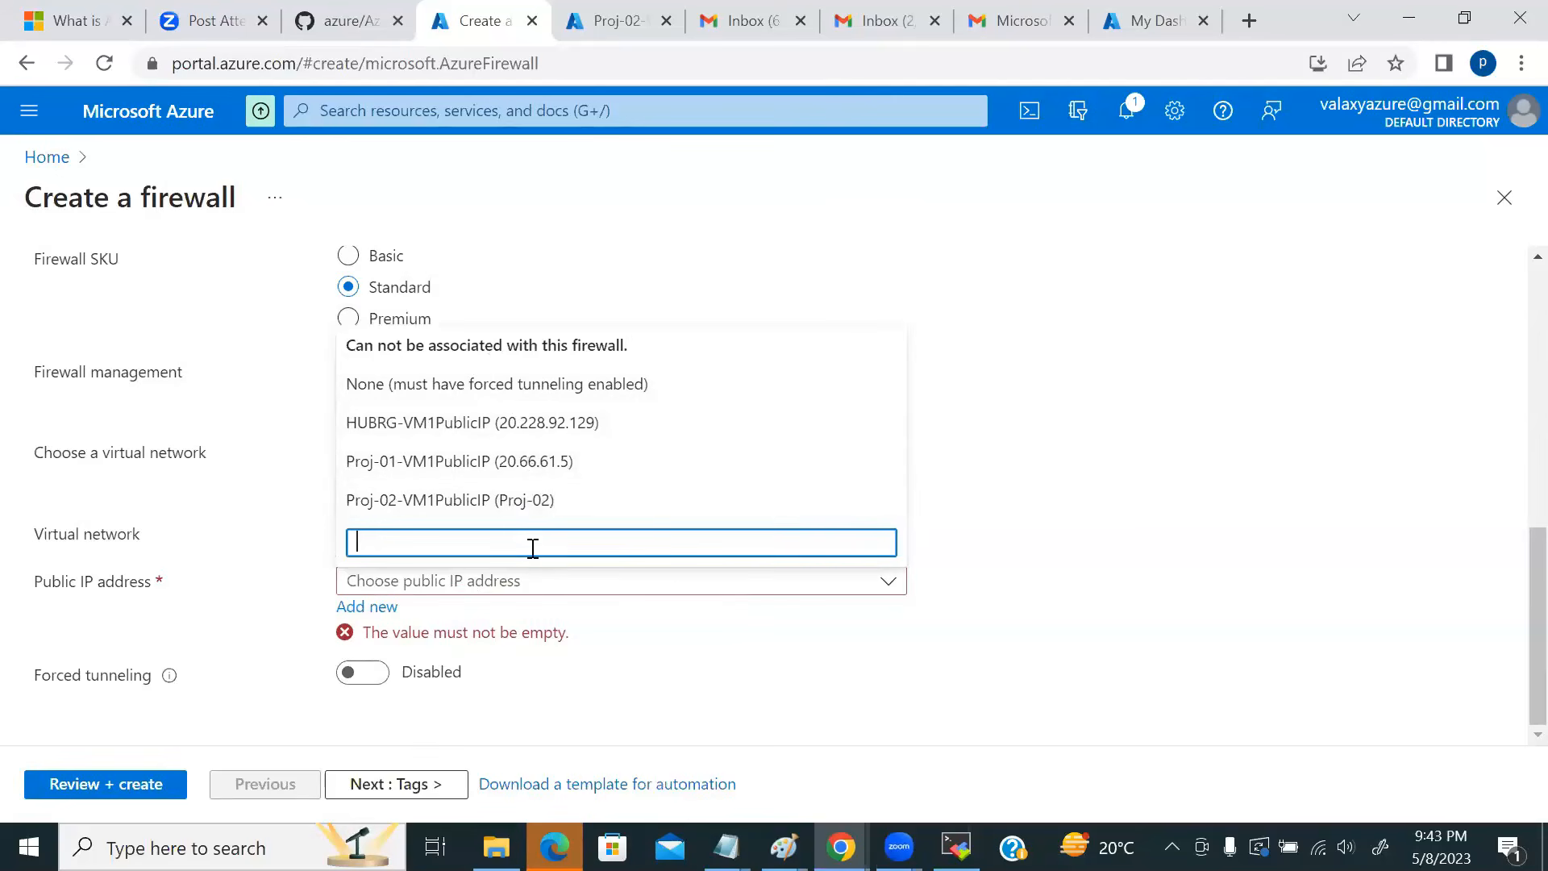
click(748, 722)
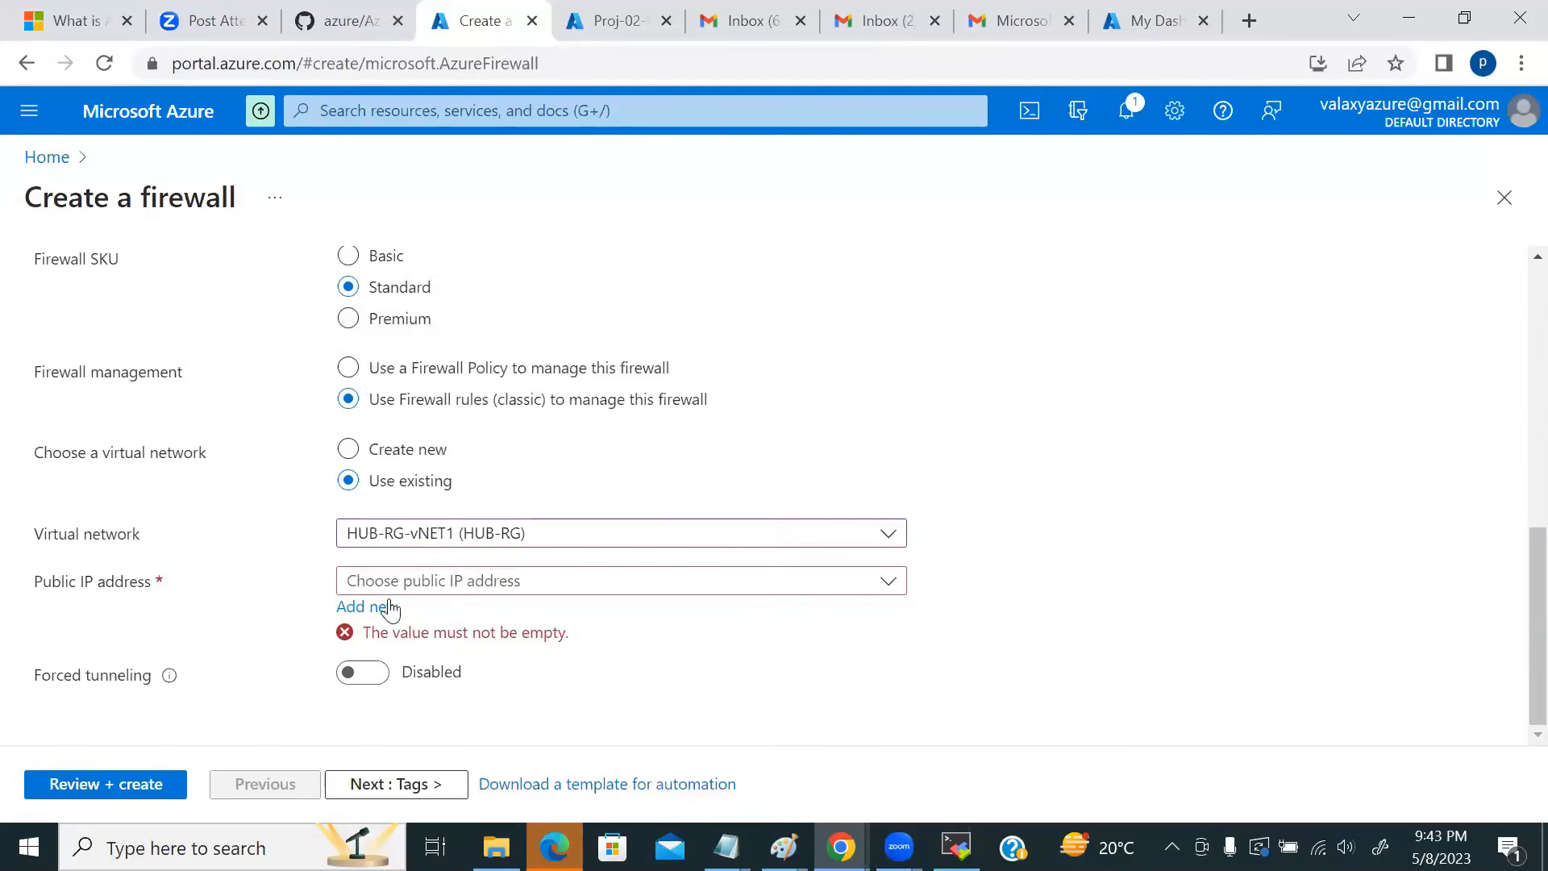
Add new public IP firewallpubip and pass Review + create validation for the Standard firewall.
click(380, 609)
text(firewall)
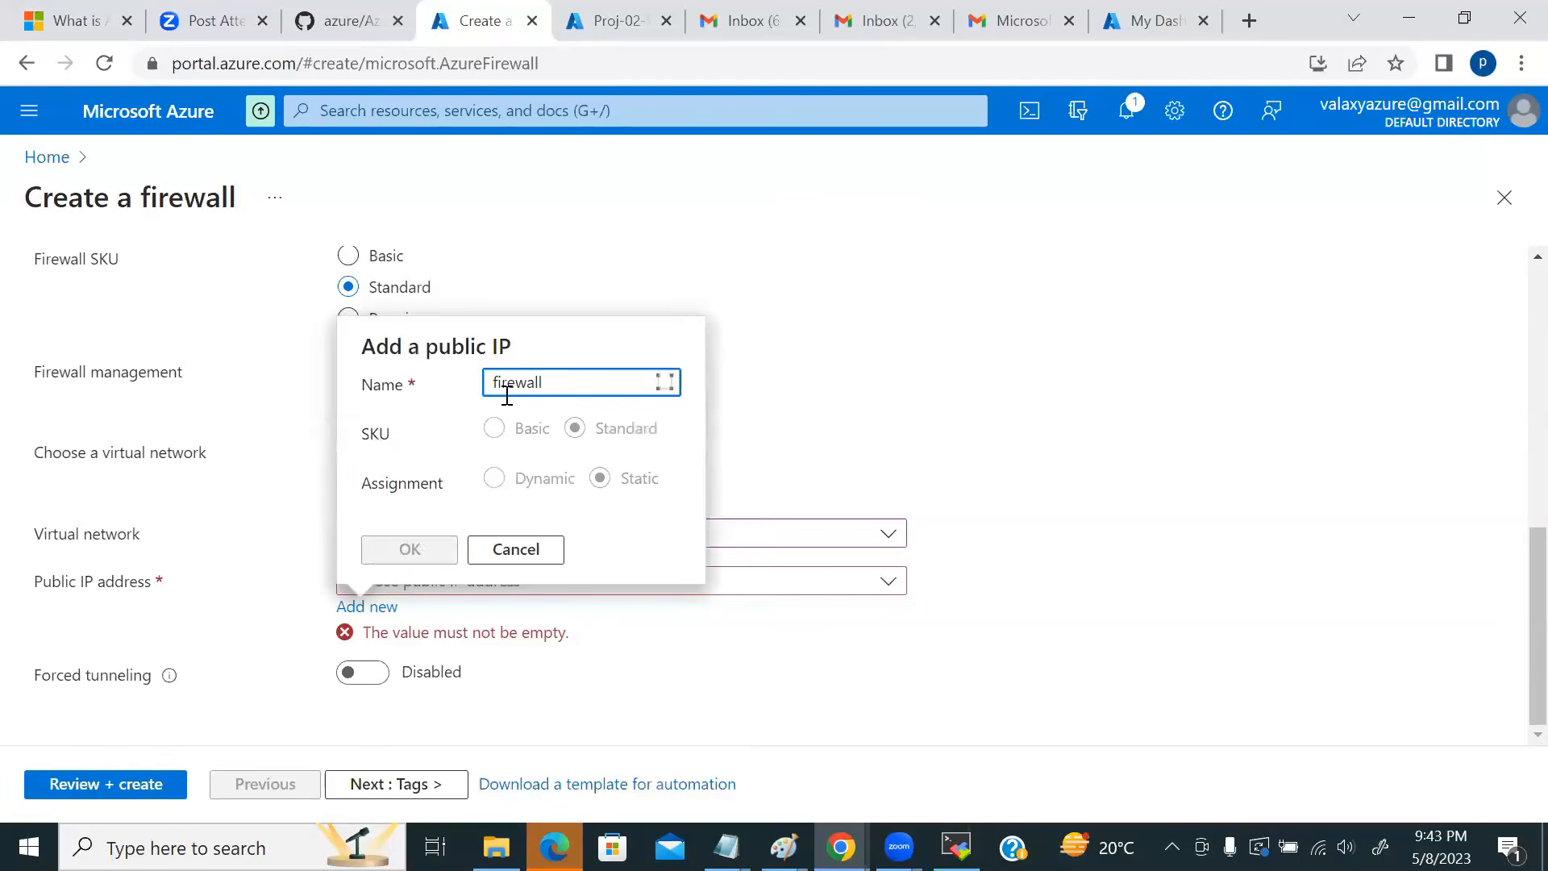
text(pubip)
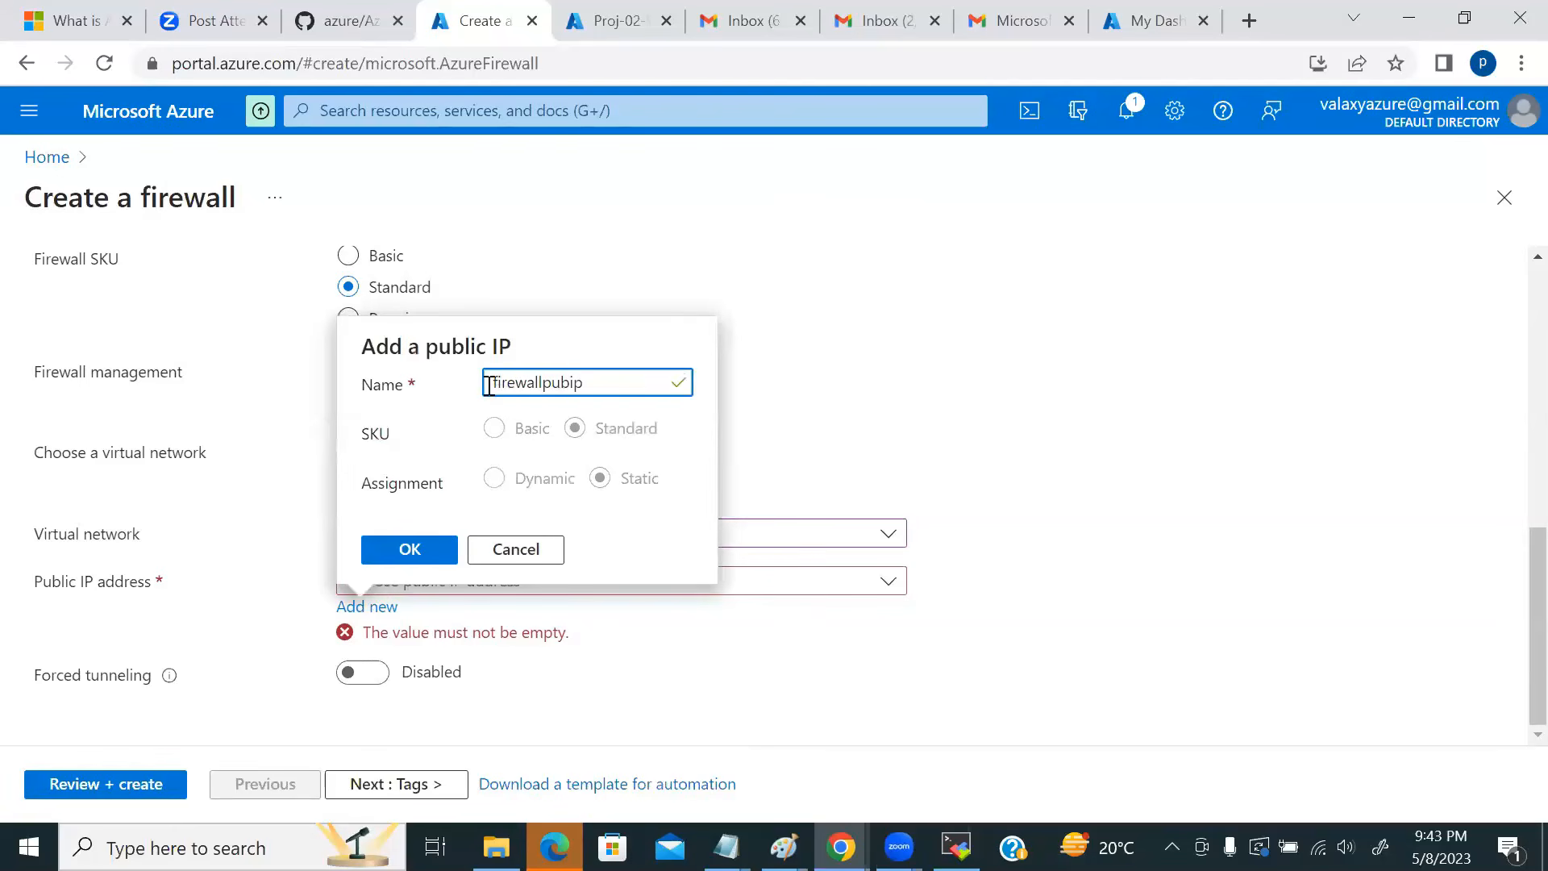
click(416, 552)
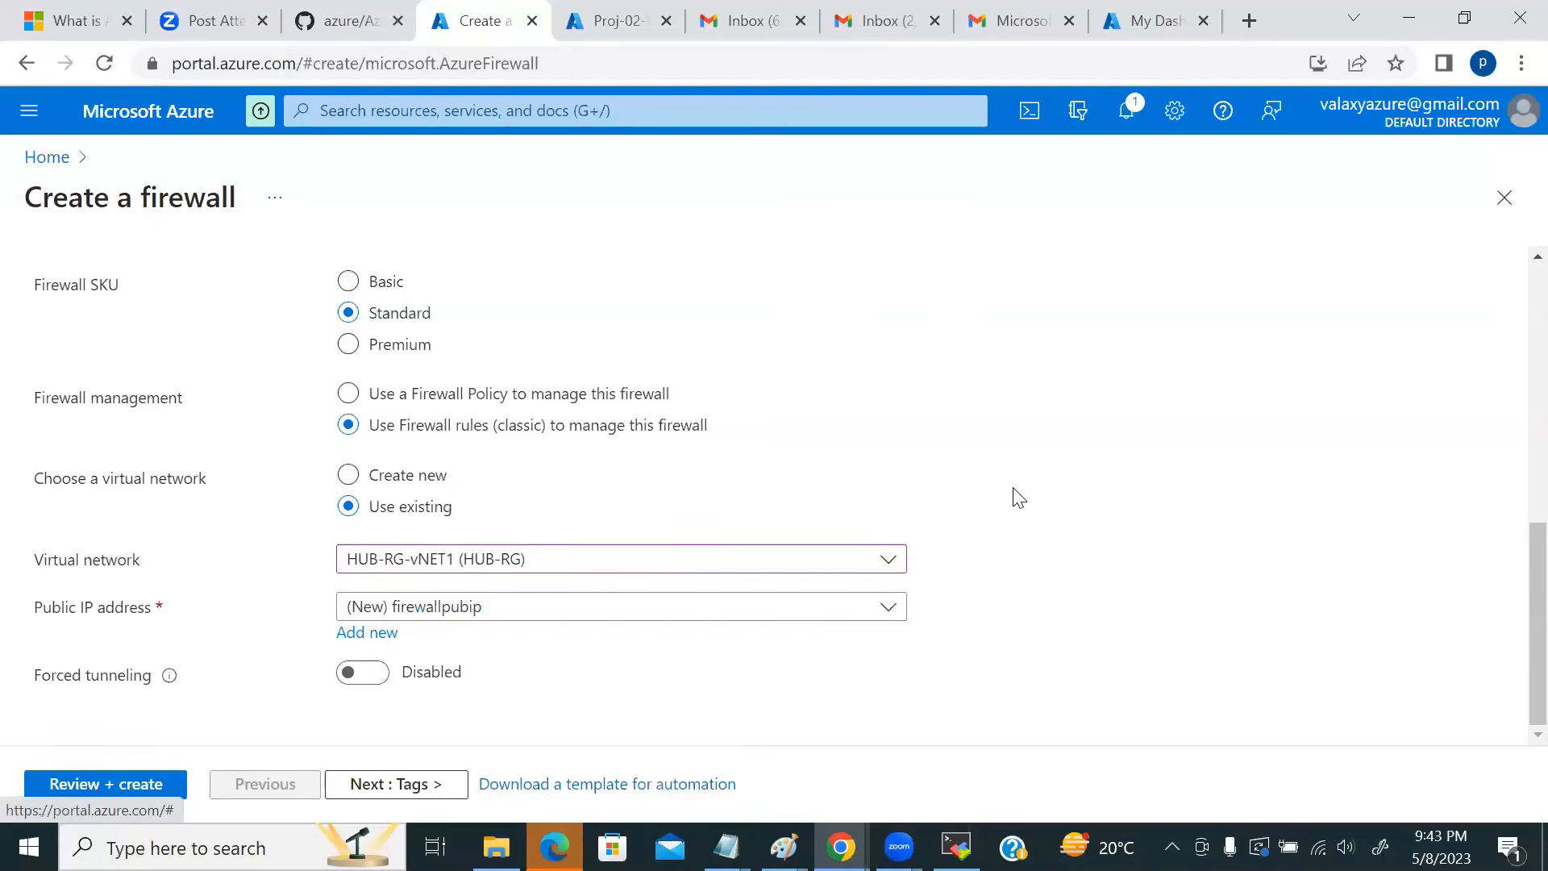
scroll(301, 726, up, 2)
scroll(420, 653, down, 2)
click(100, 786)
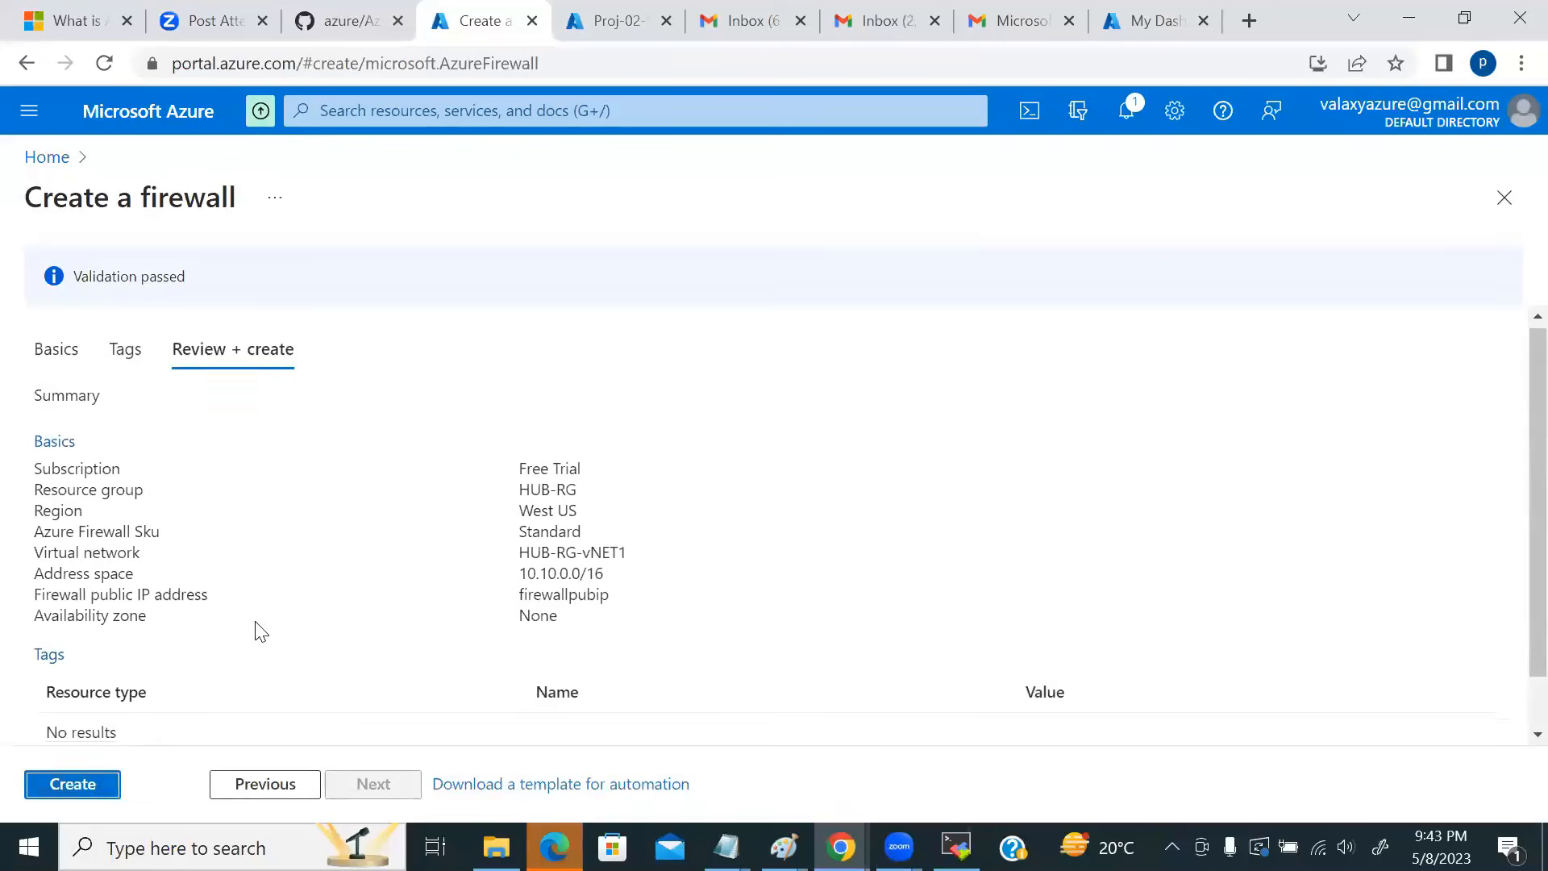
scroll(252, 629, down, 2)
Deploy the firewall, briefly check the Paint diagram, then open the PublicIPCountLimitReached failure details.
click(83, 787)
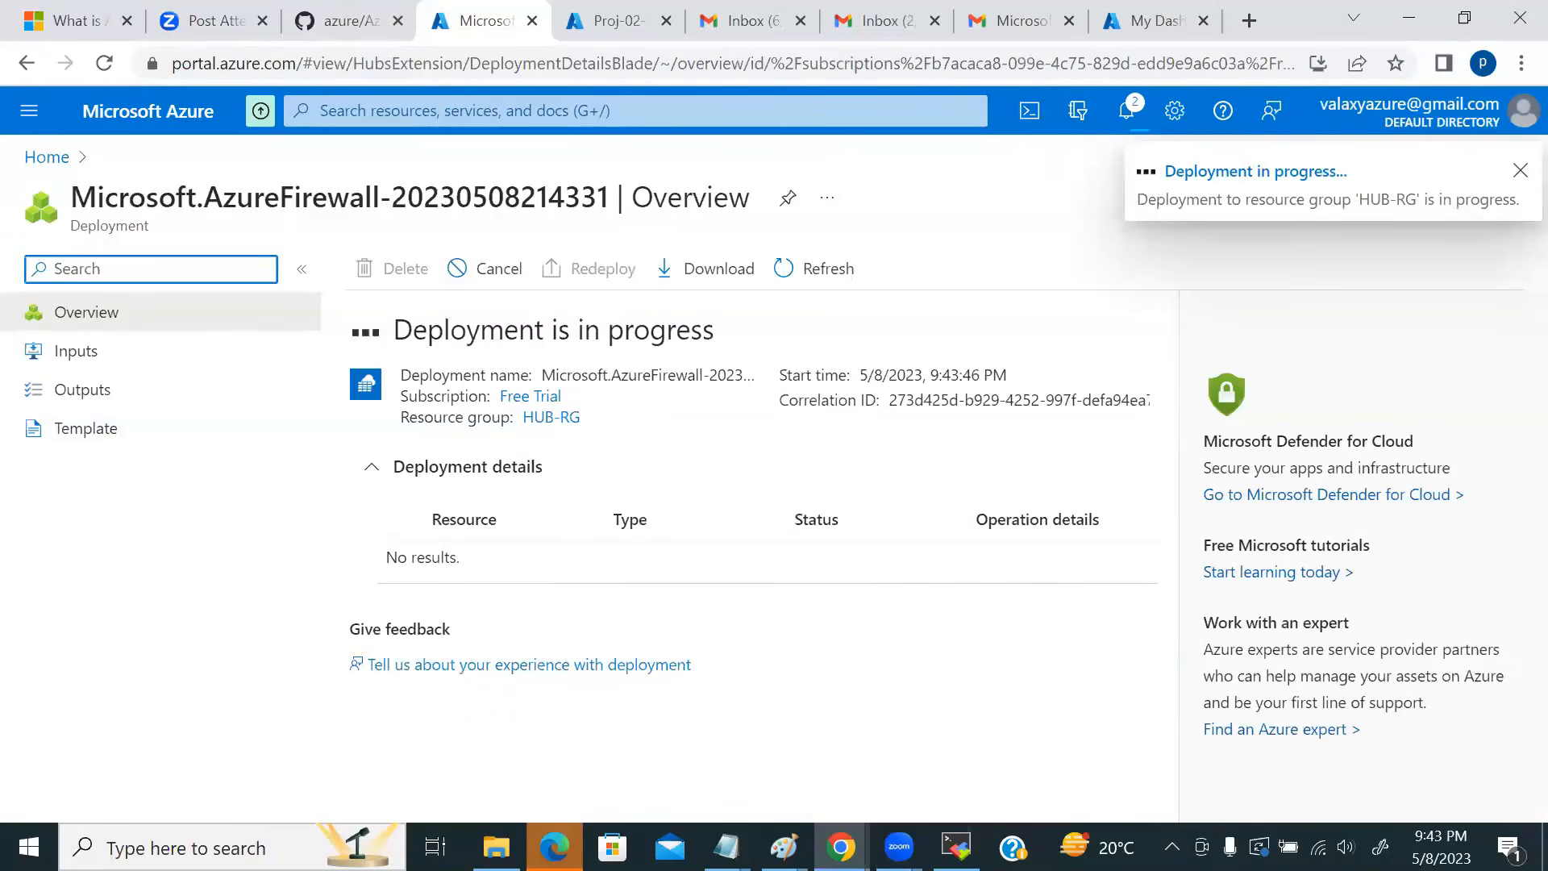
mouse_move(783, 846)
click(858, 791)
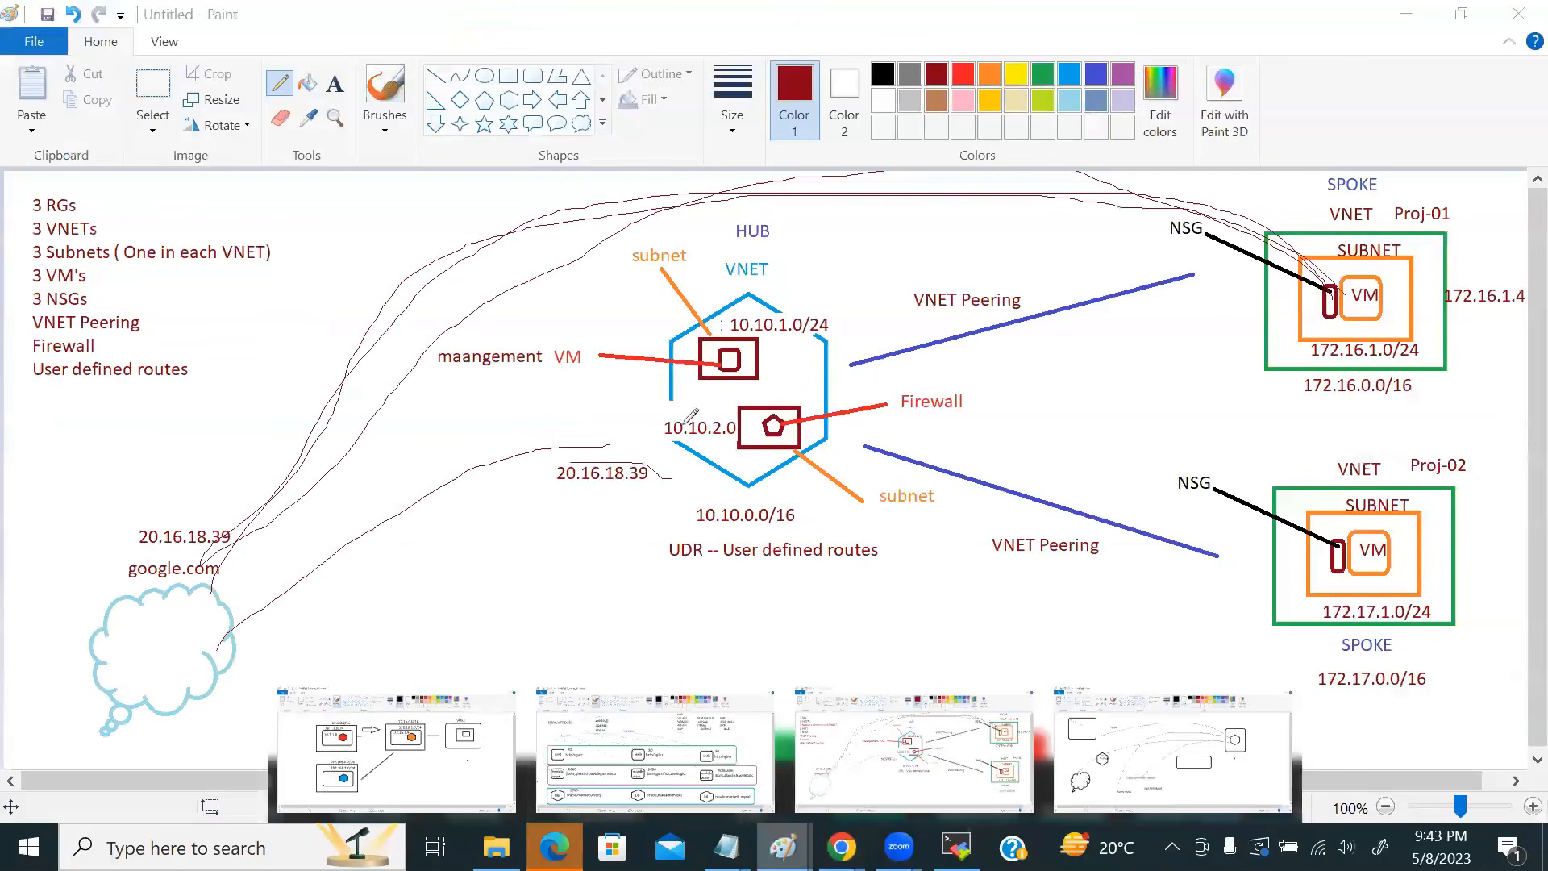
click(1405, 14)
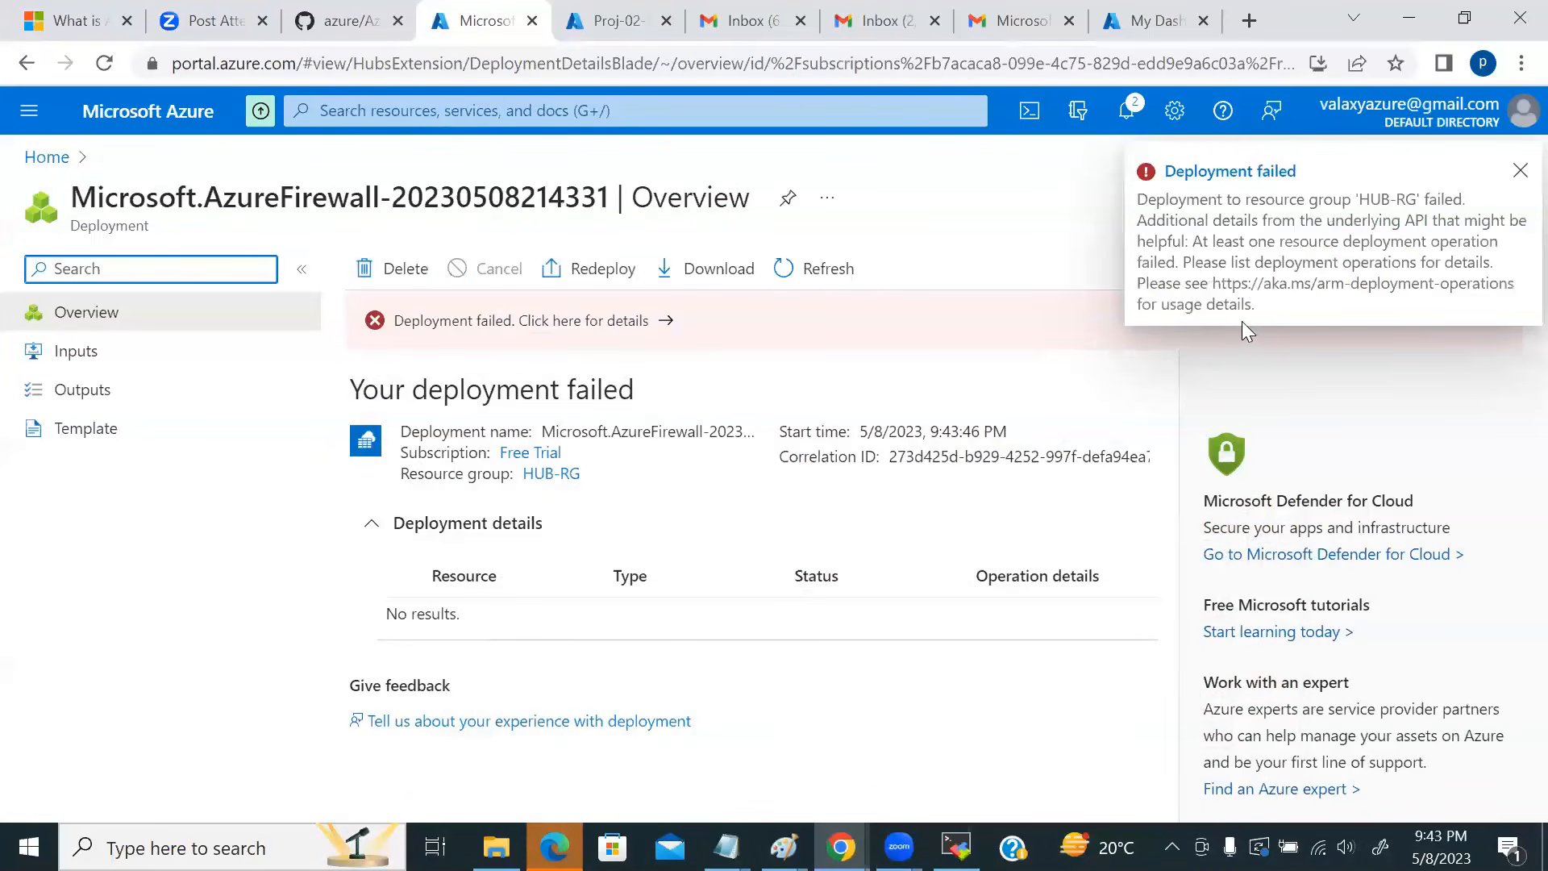
click(657, 322)
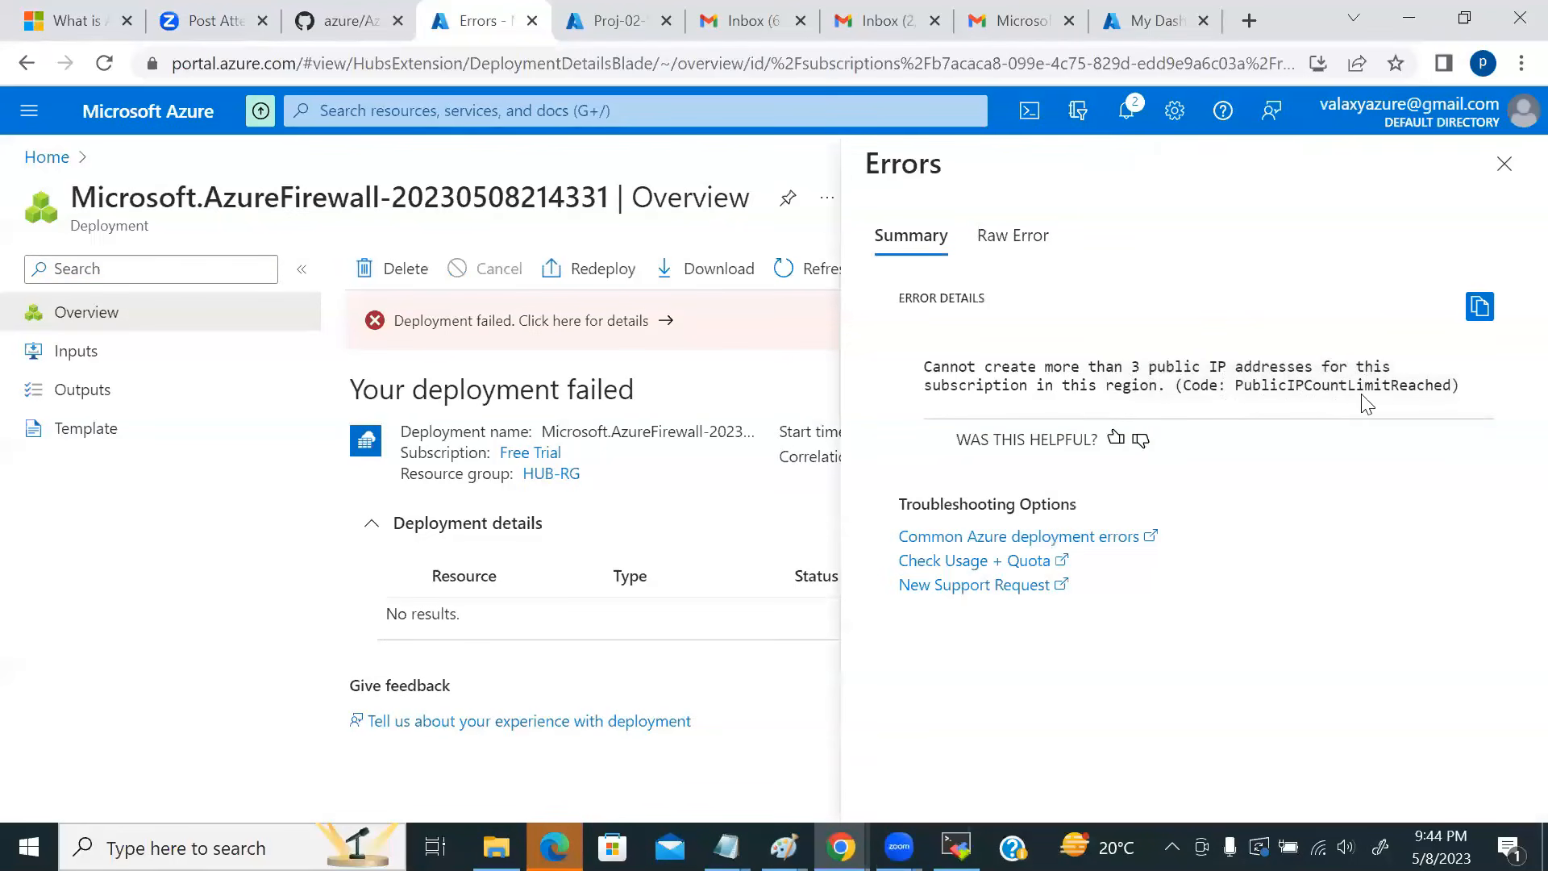
Close the Errors pane to show the deployment overview with firewallpubip marked BadRequest.
click(1505, 166)
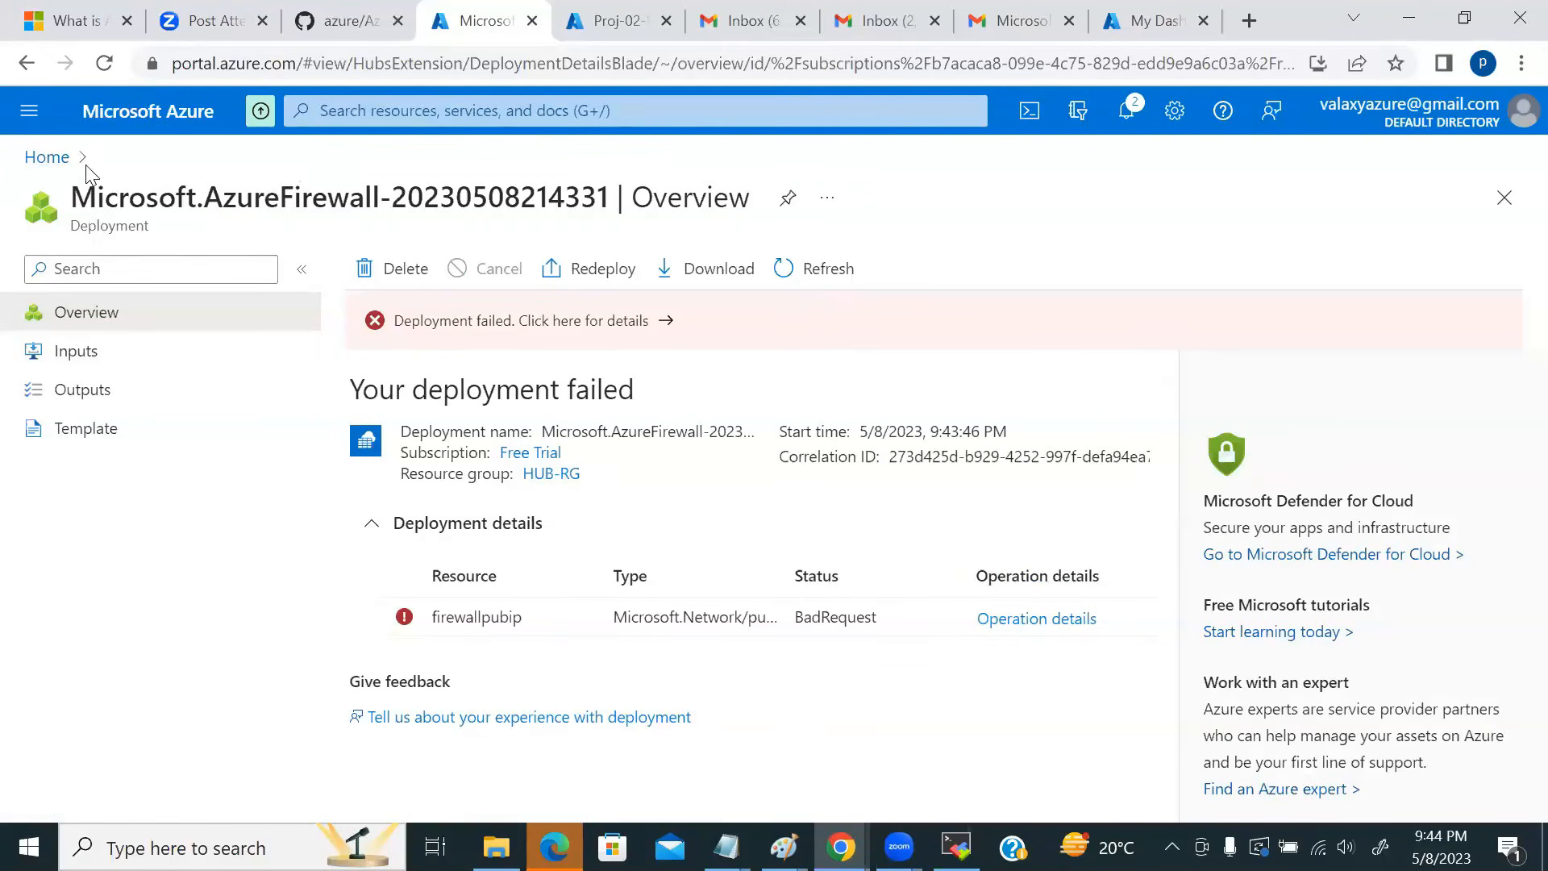
Search for public IP addresses and open the Proj-02-VM1PublicIP resource.
click(338, 111)
text(public)
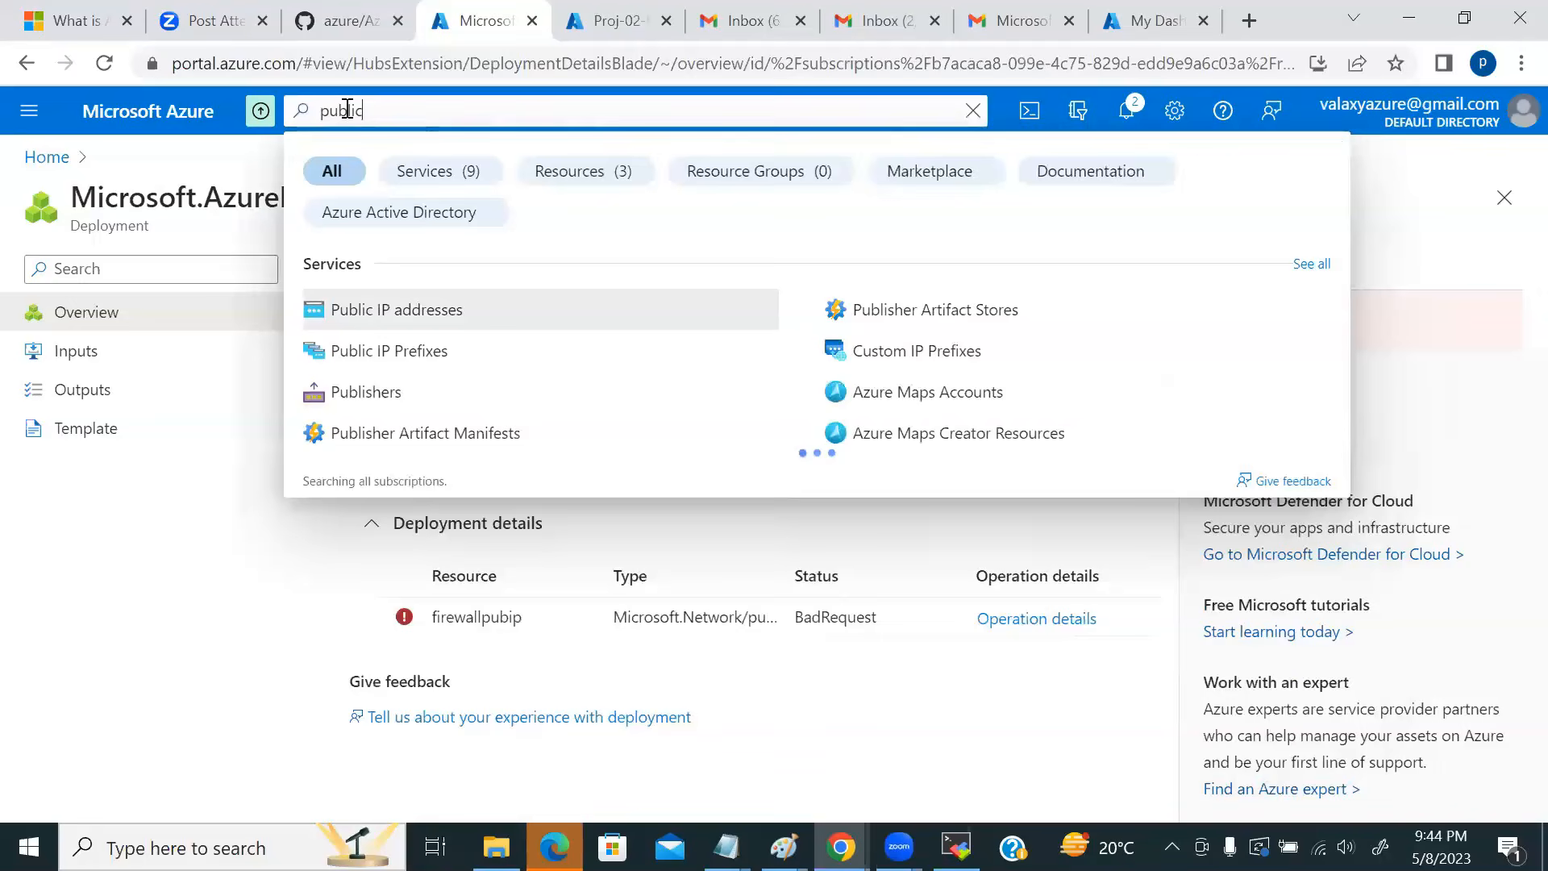
click(441, 316)
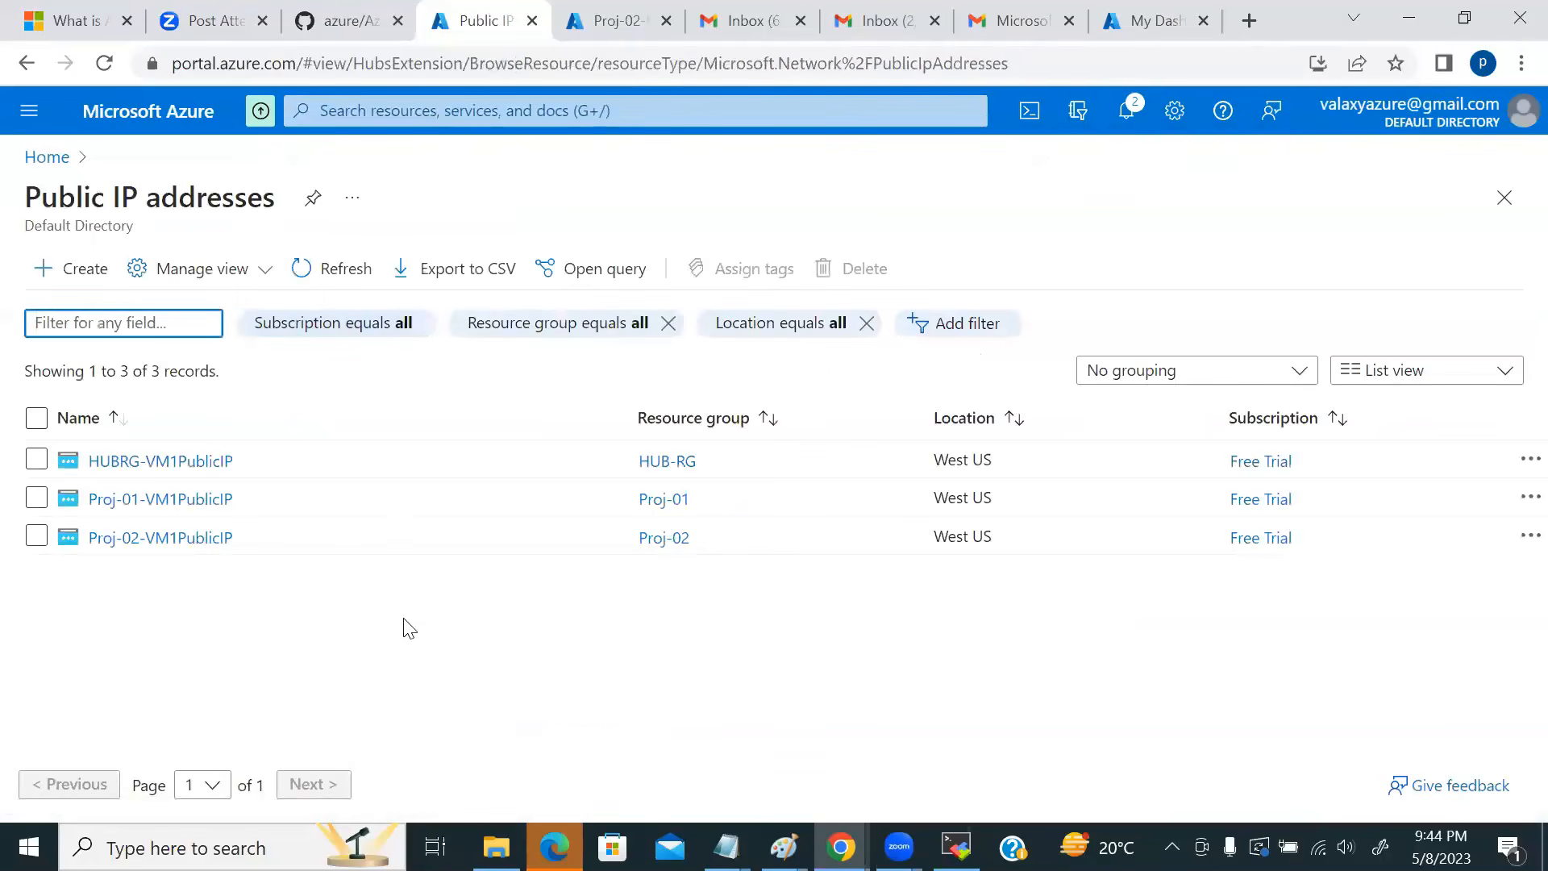
click(200, 542)
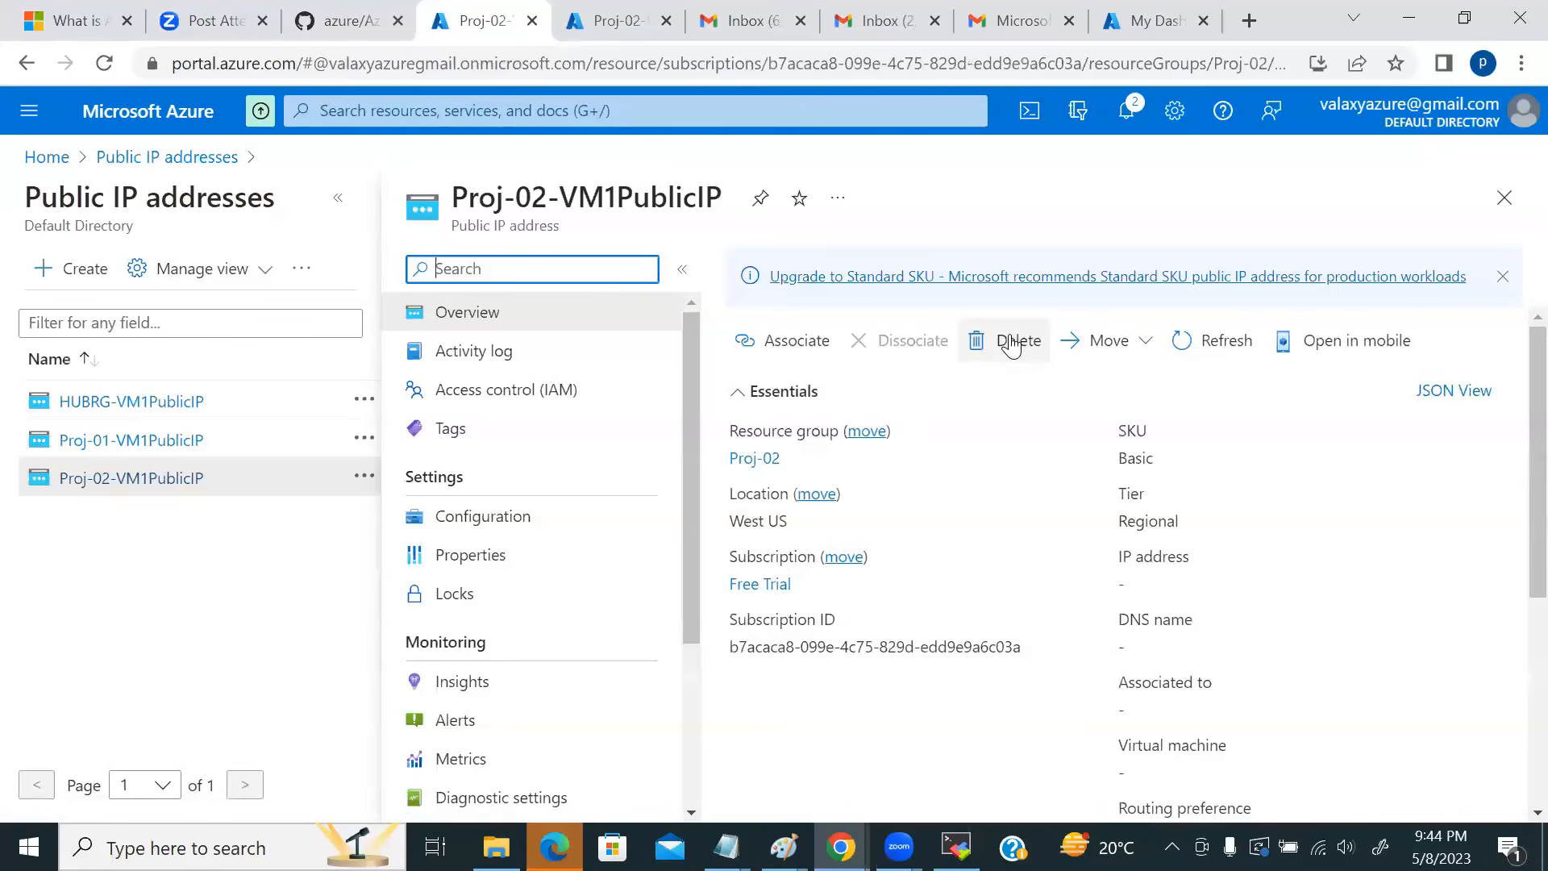
Delete Proj-02-VM1PublicIP and dismiss the deletion notifications.
click(1012, 344)
click(1119, 586)
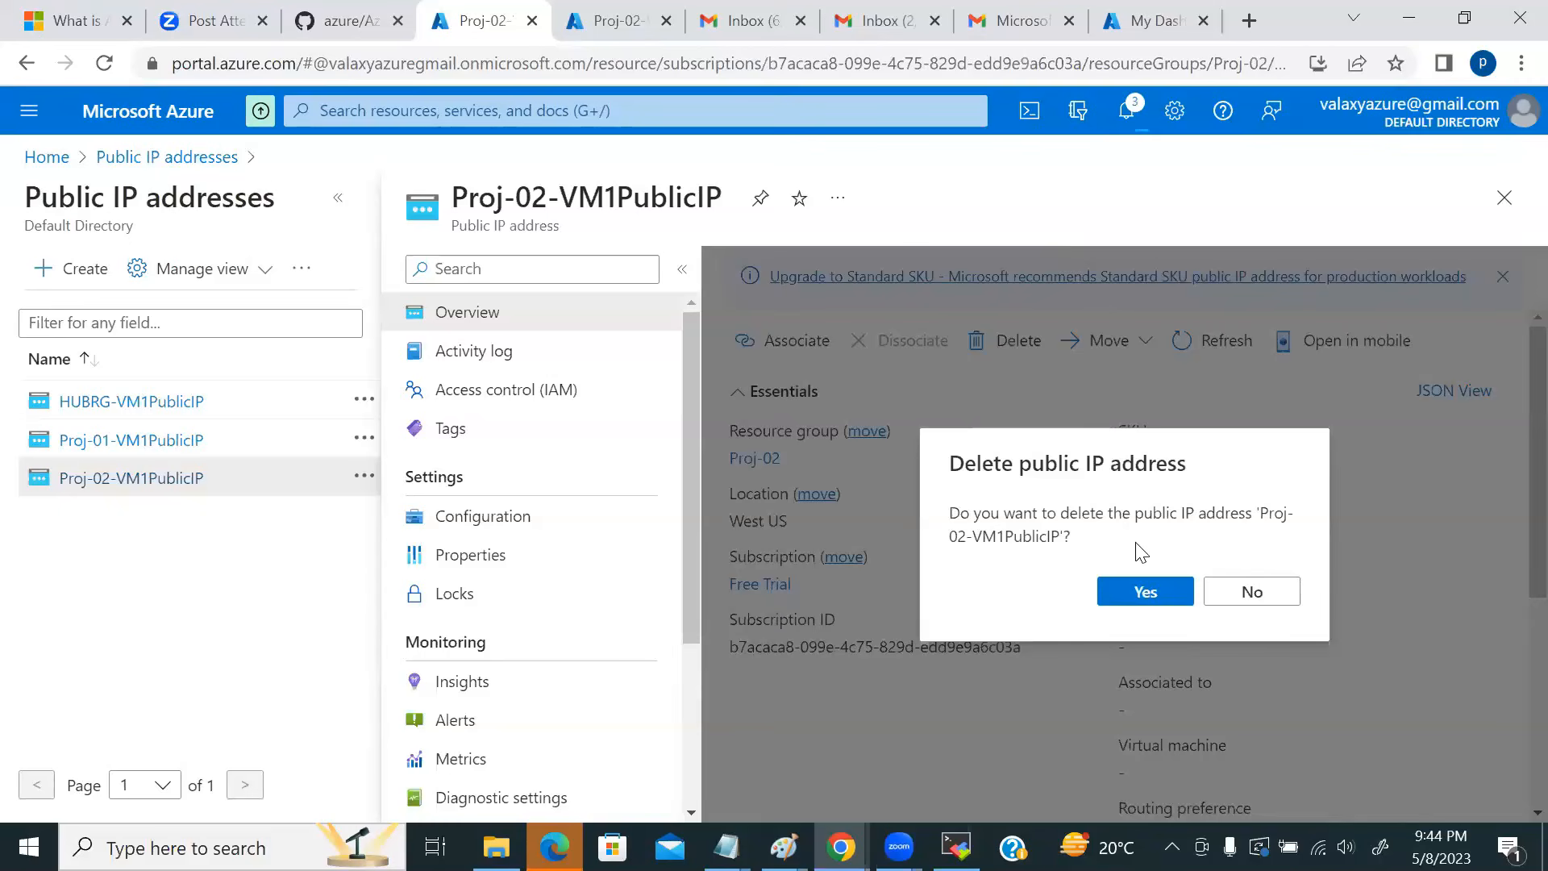
click(1134, 591)
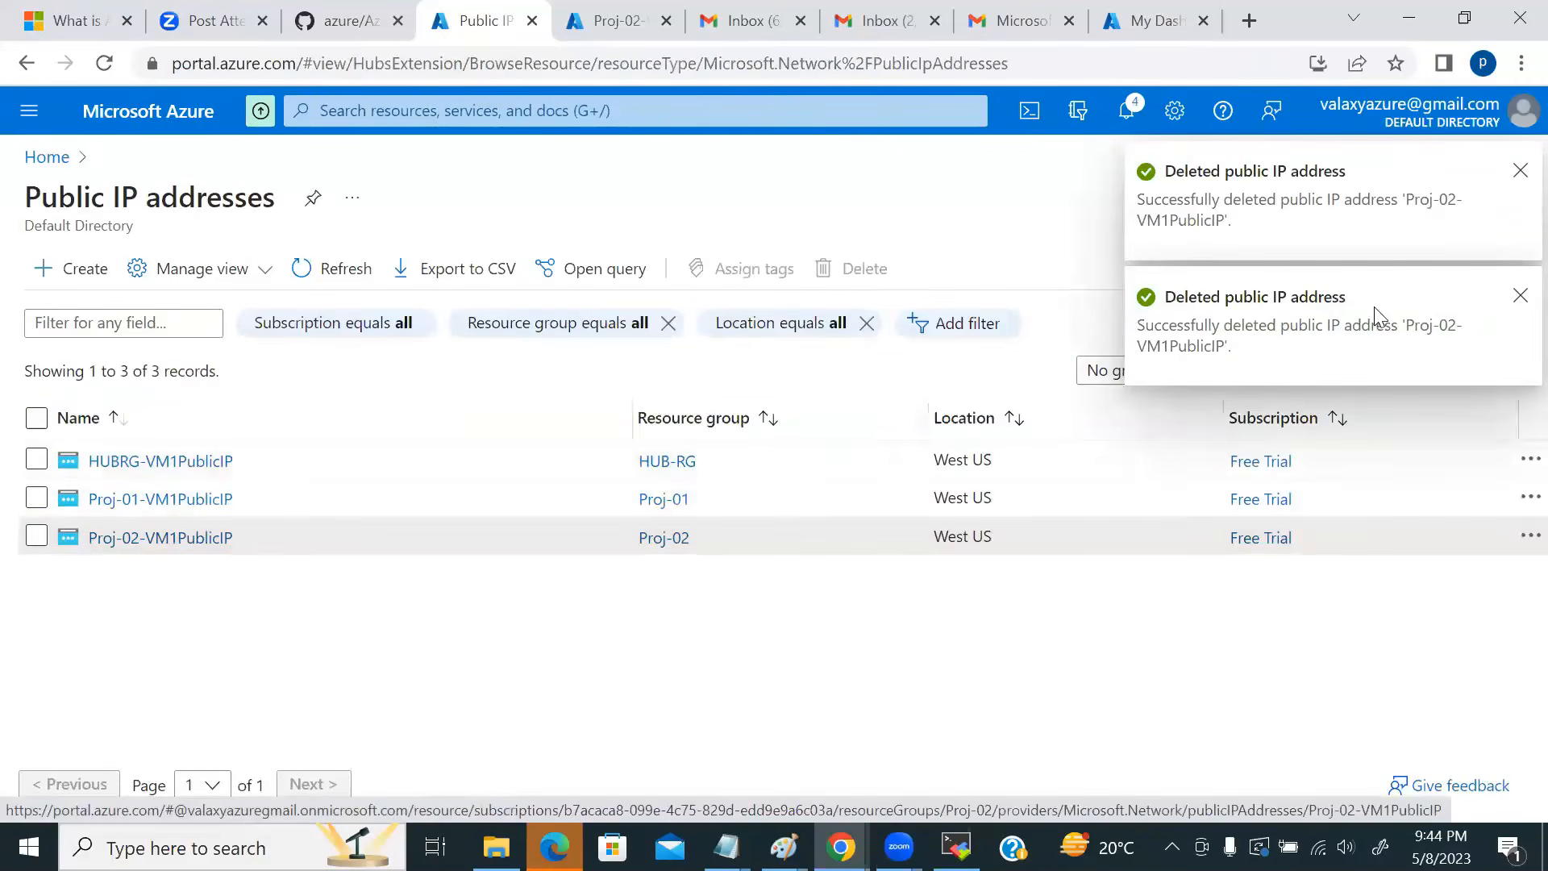
click(1519, 297)
click(1519, 172)
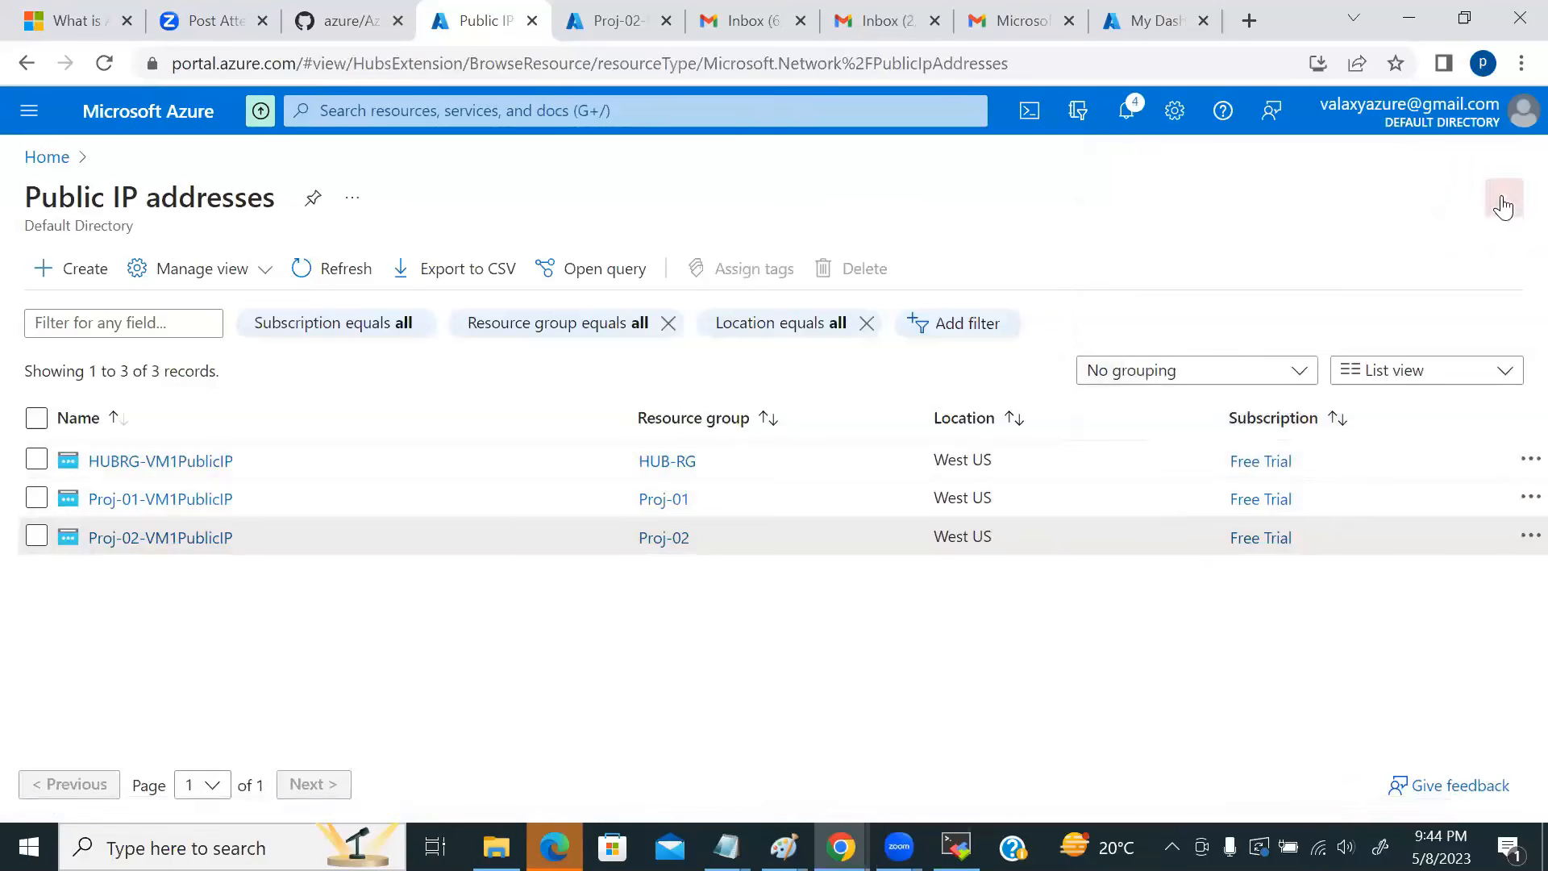
Reload the public IP list and confirm Proj-02-VM1PublicIP no longer exists.
click(393, 66)
key(Return)
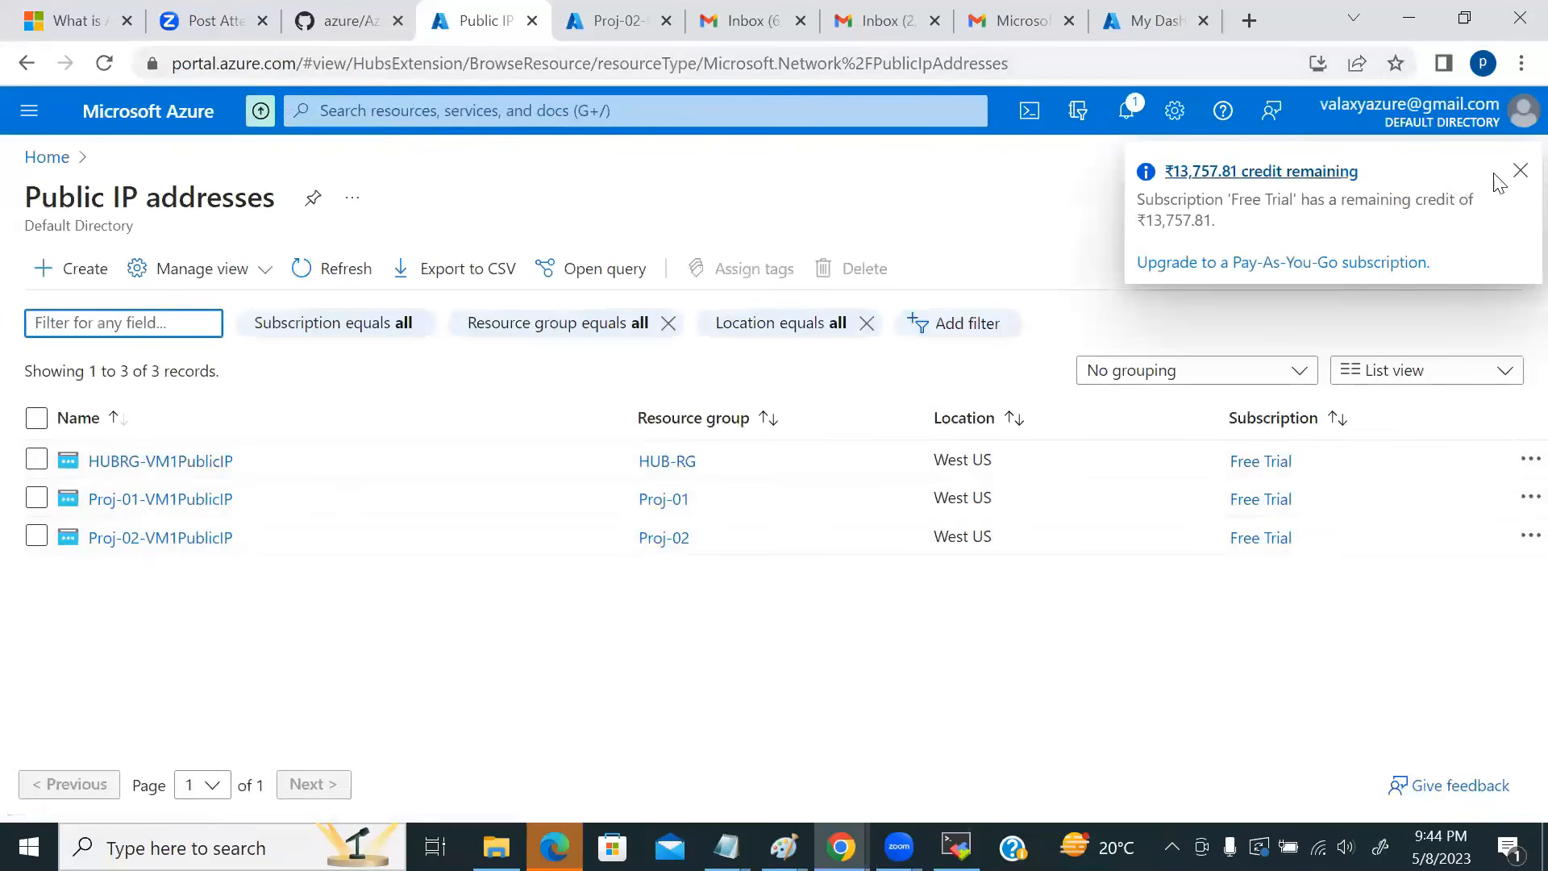
click(1520, 172)
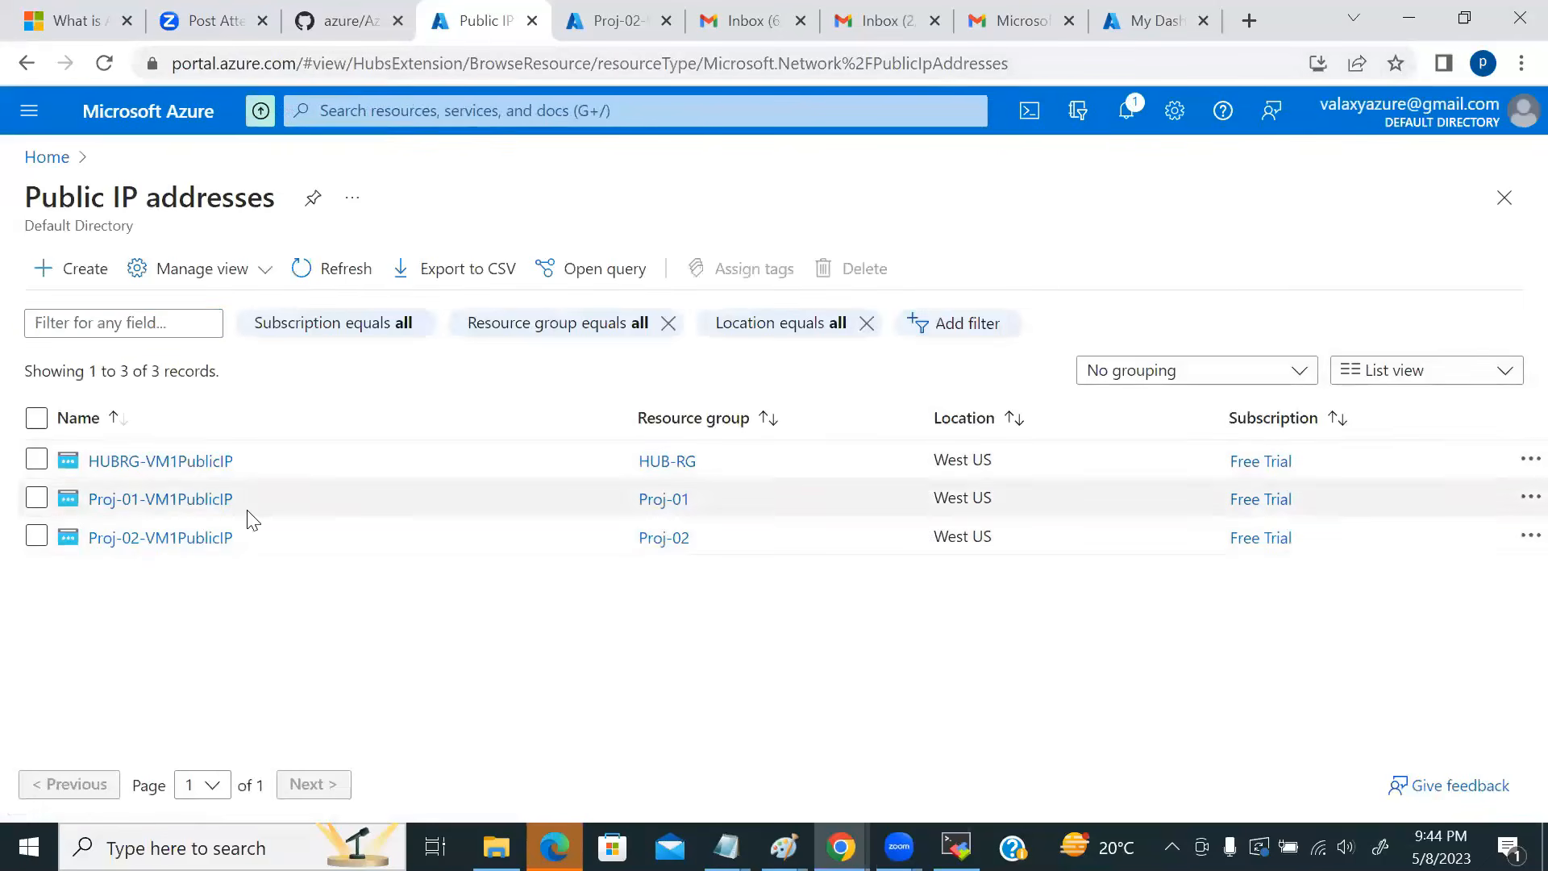
click(179, 539)
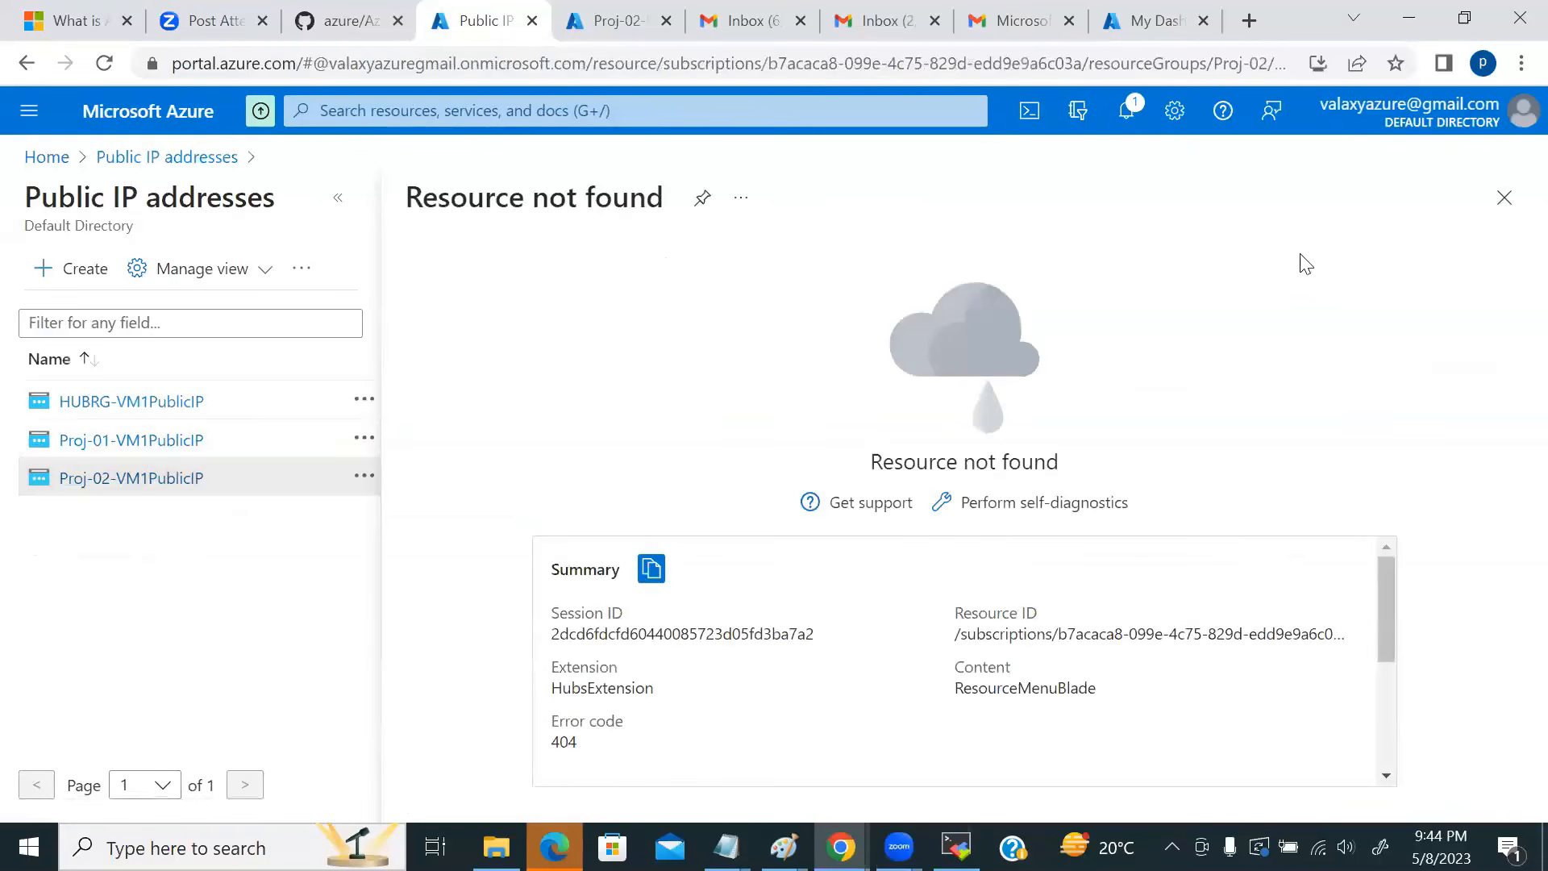
click(1502, 201)
click(584, 49)
key(Return)
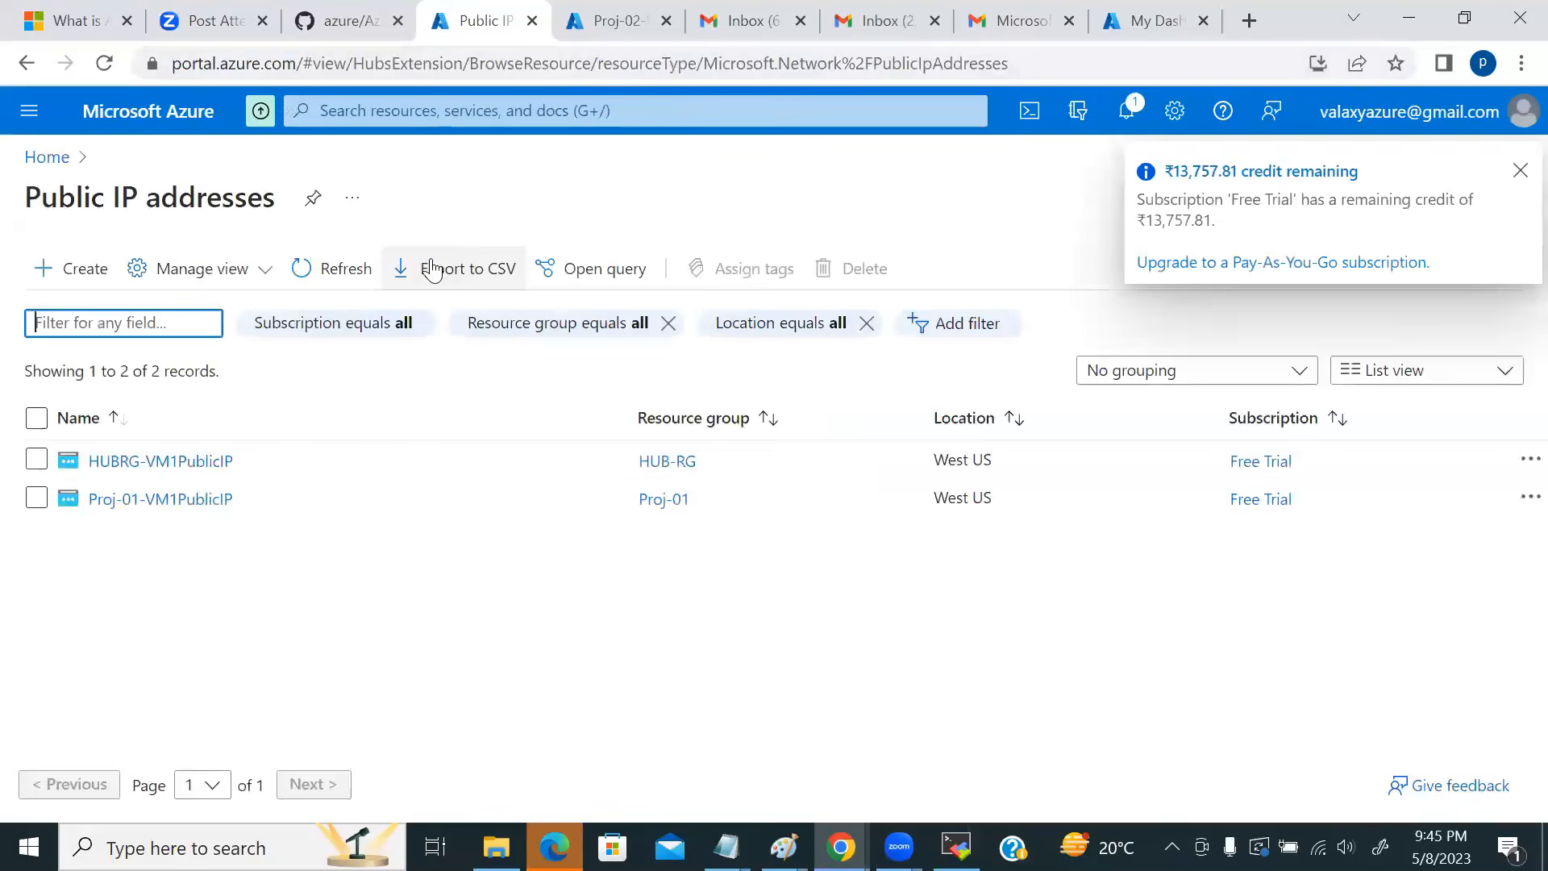
Verify only the HUB-RG and Proj-01 VM public IPs remain, then return to Home.
click(618, 20)
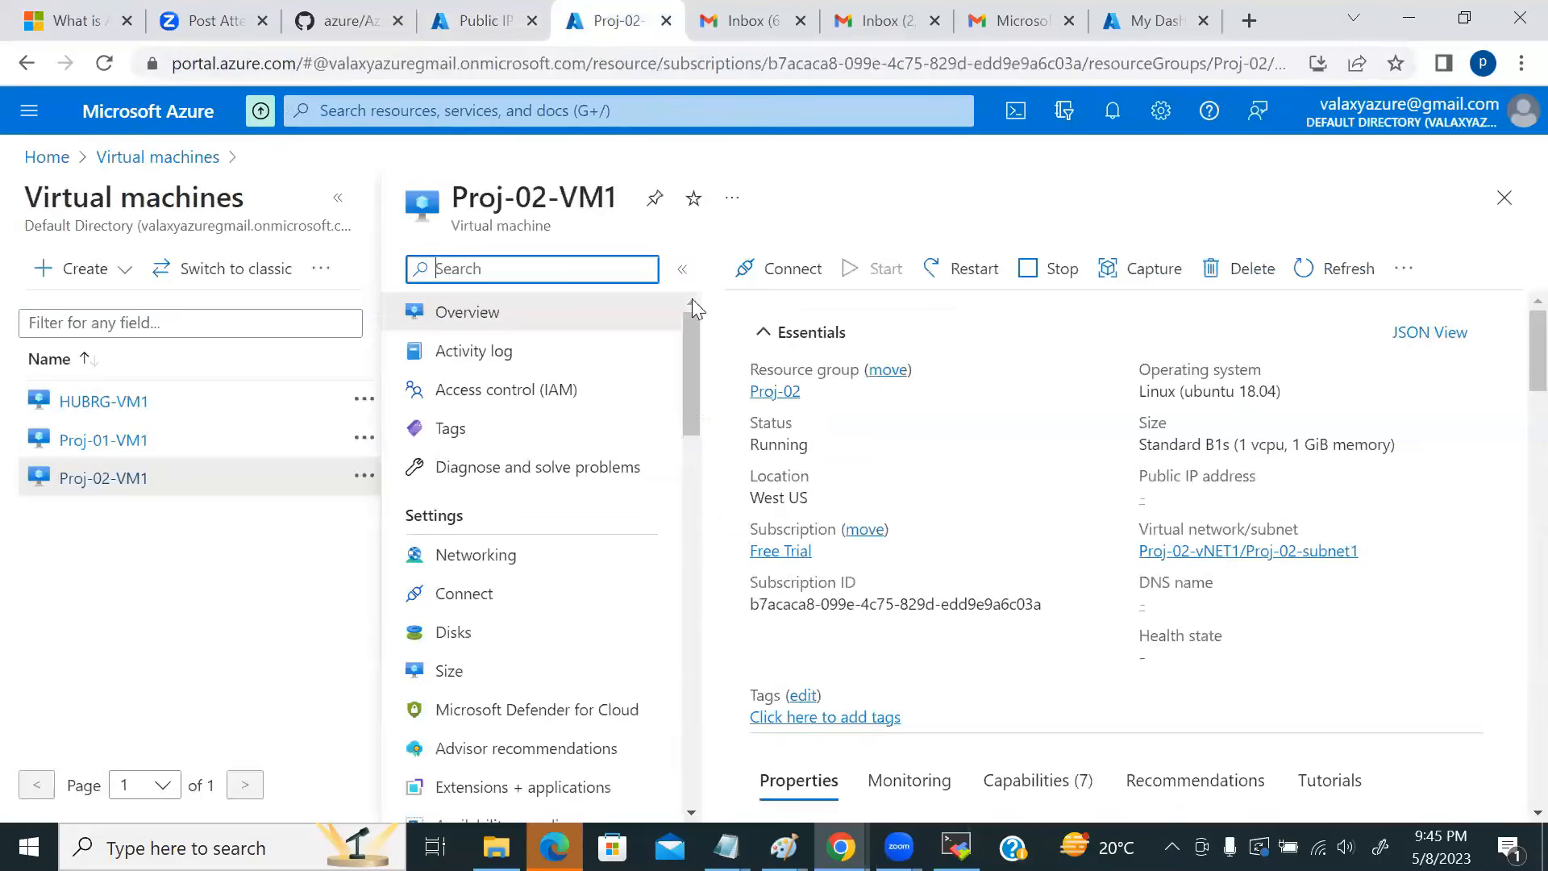
click(467, 22)
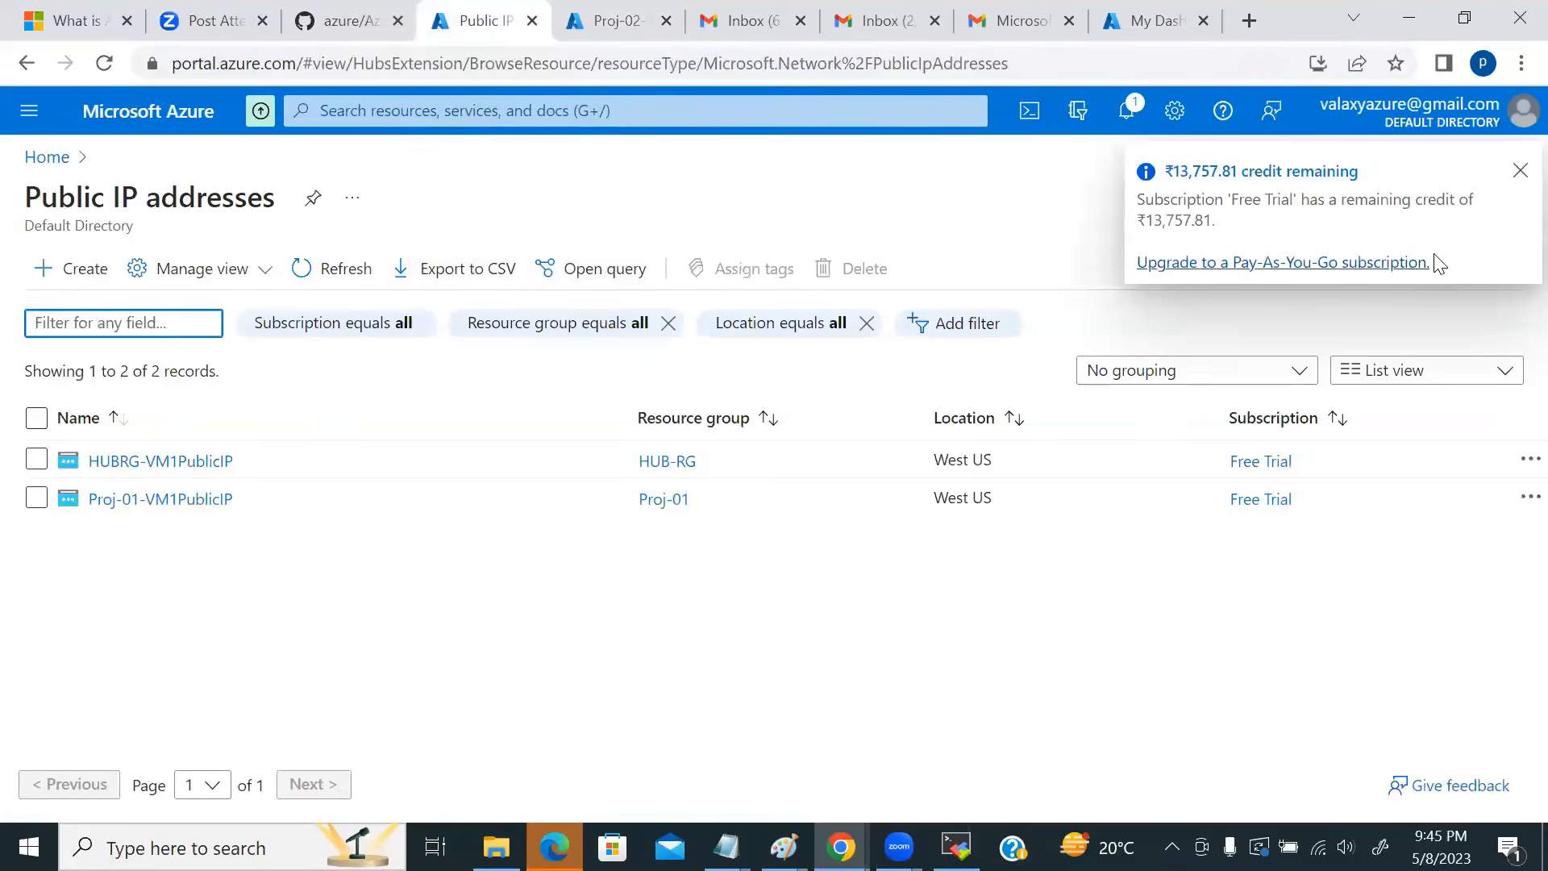
click(1516, 178)
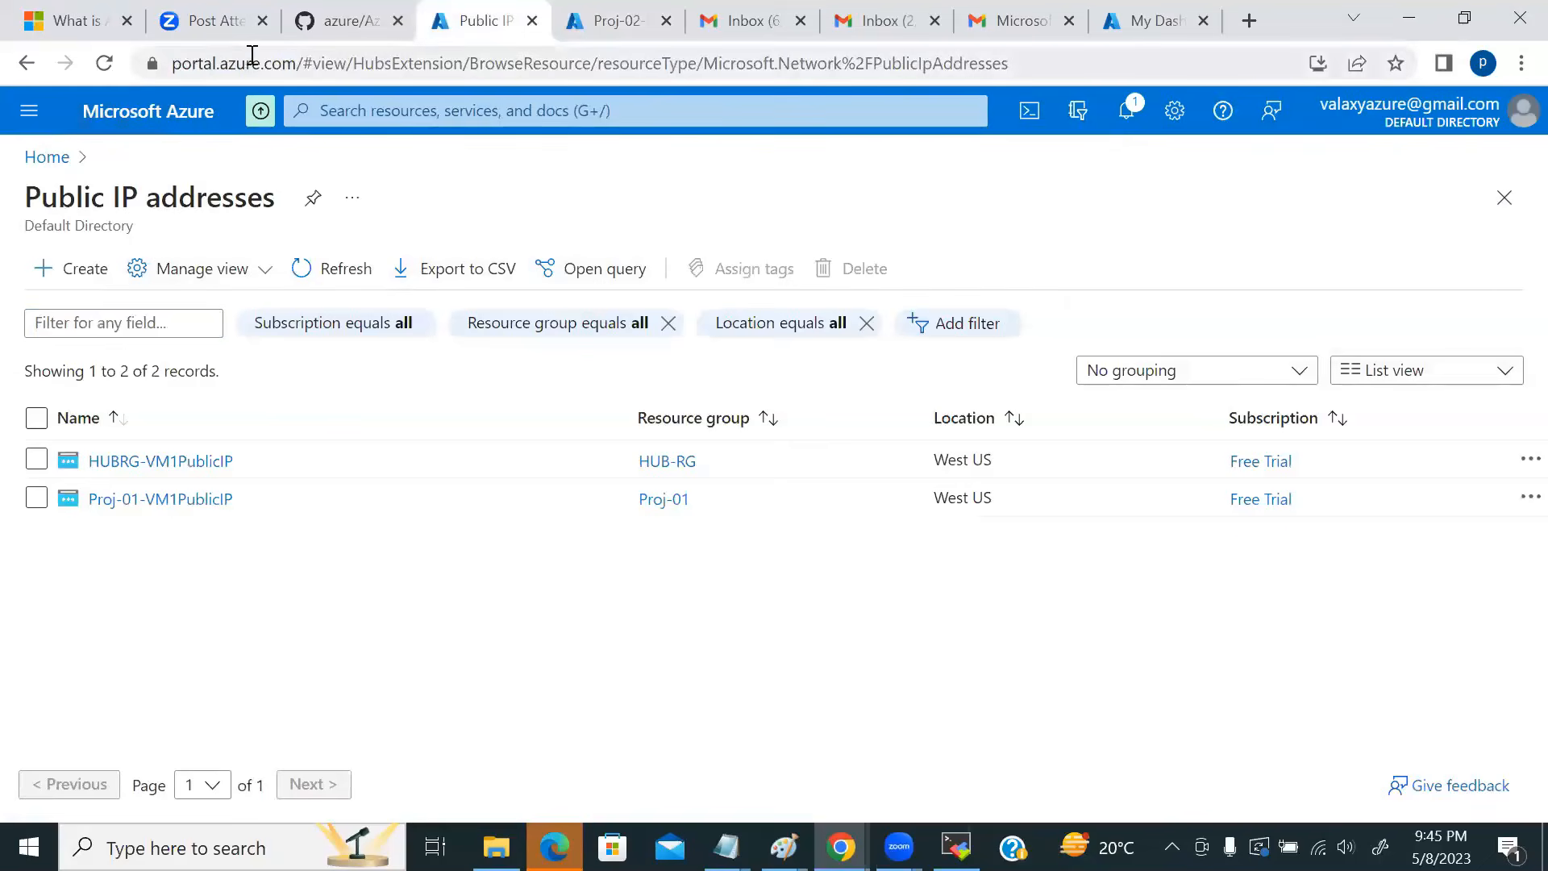
click(47, 156)
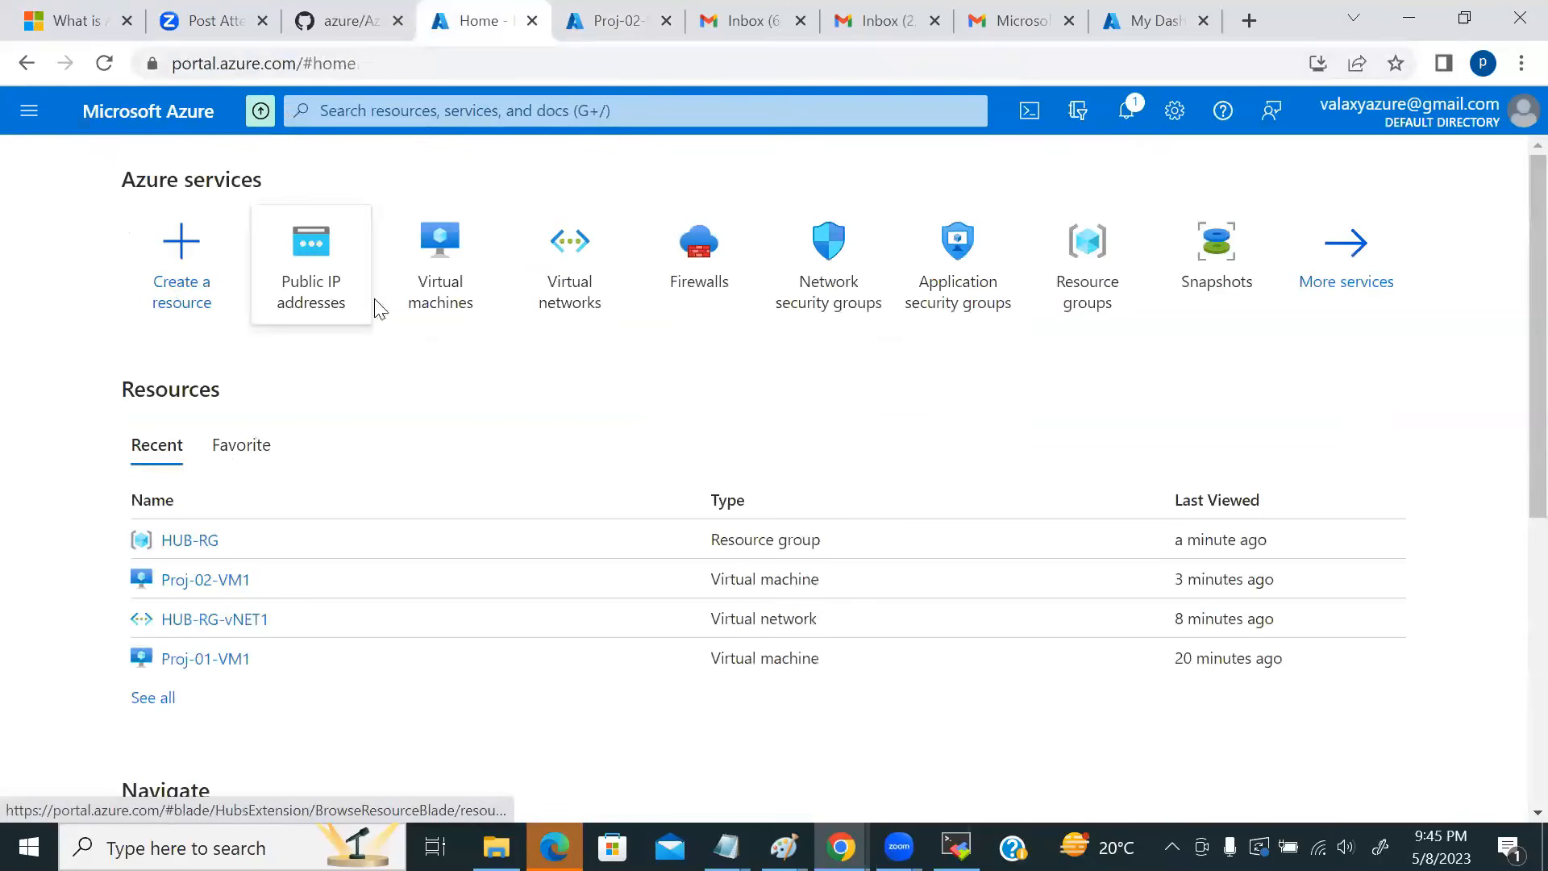
Start a new firewall in resource group HUB-RG named Firewall01.
click(695, 260)
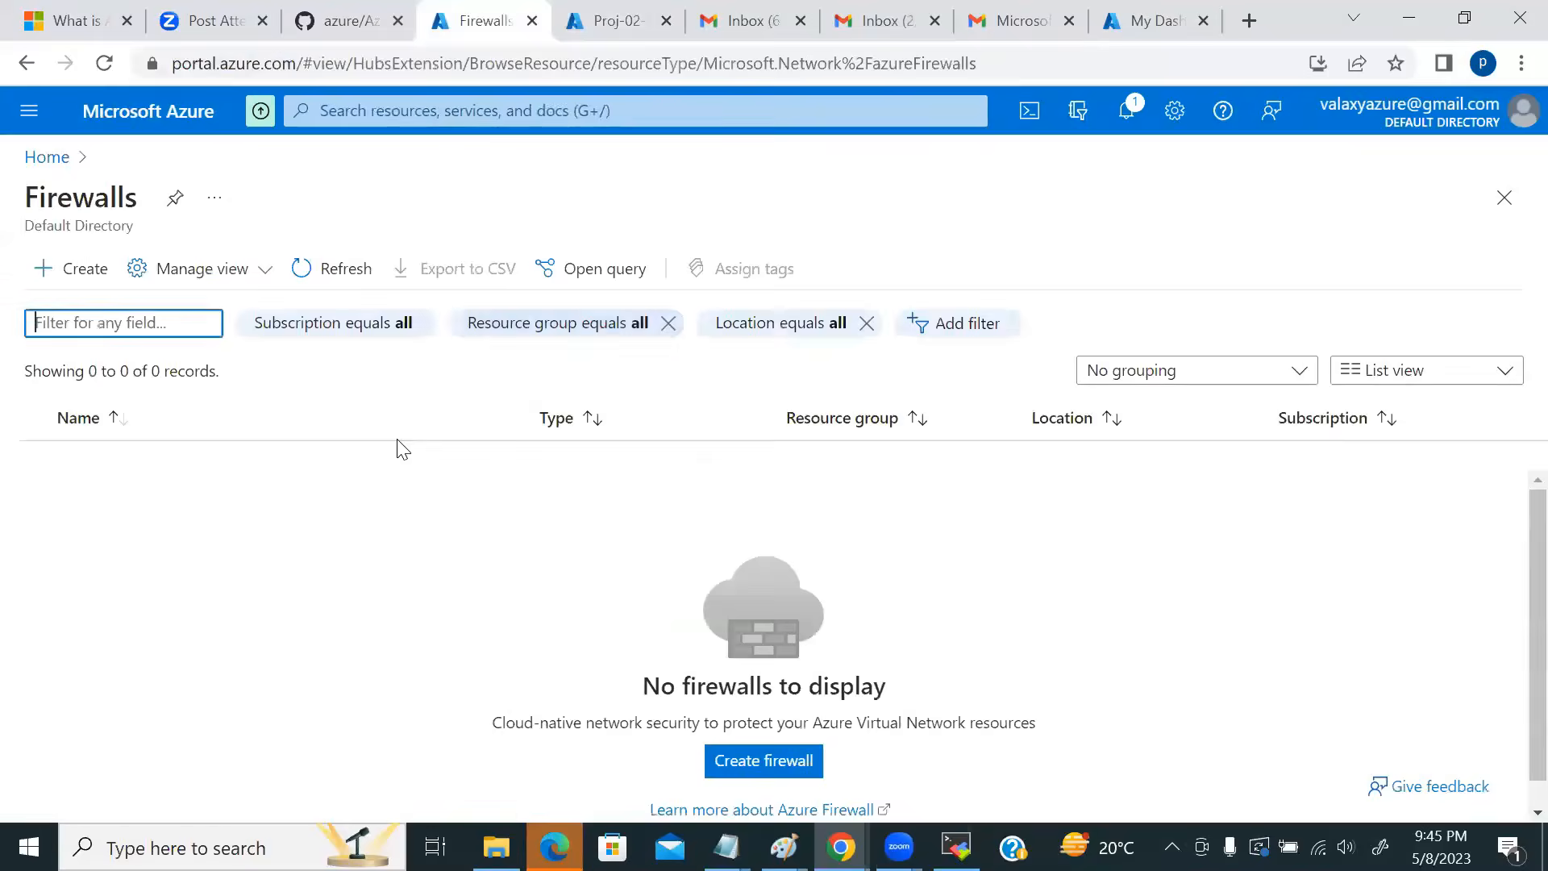
click(74, 274)
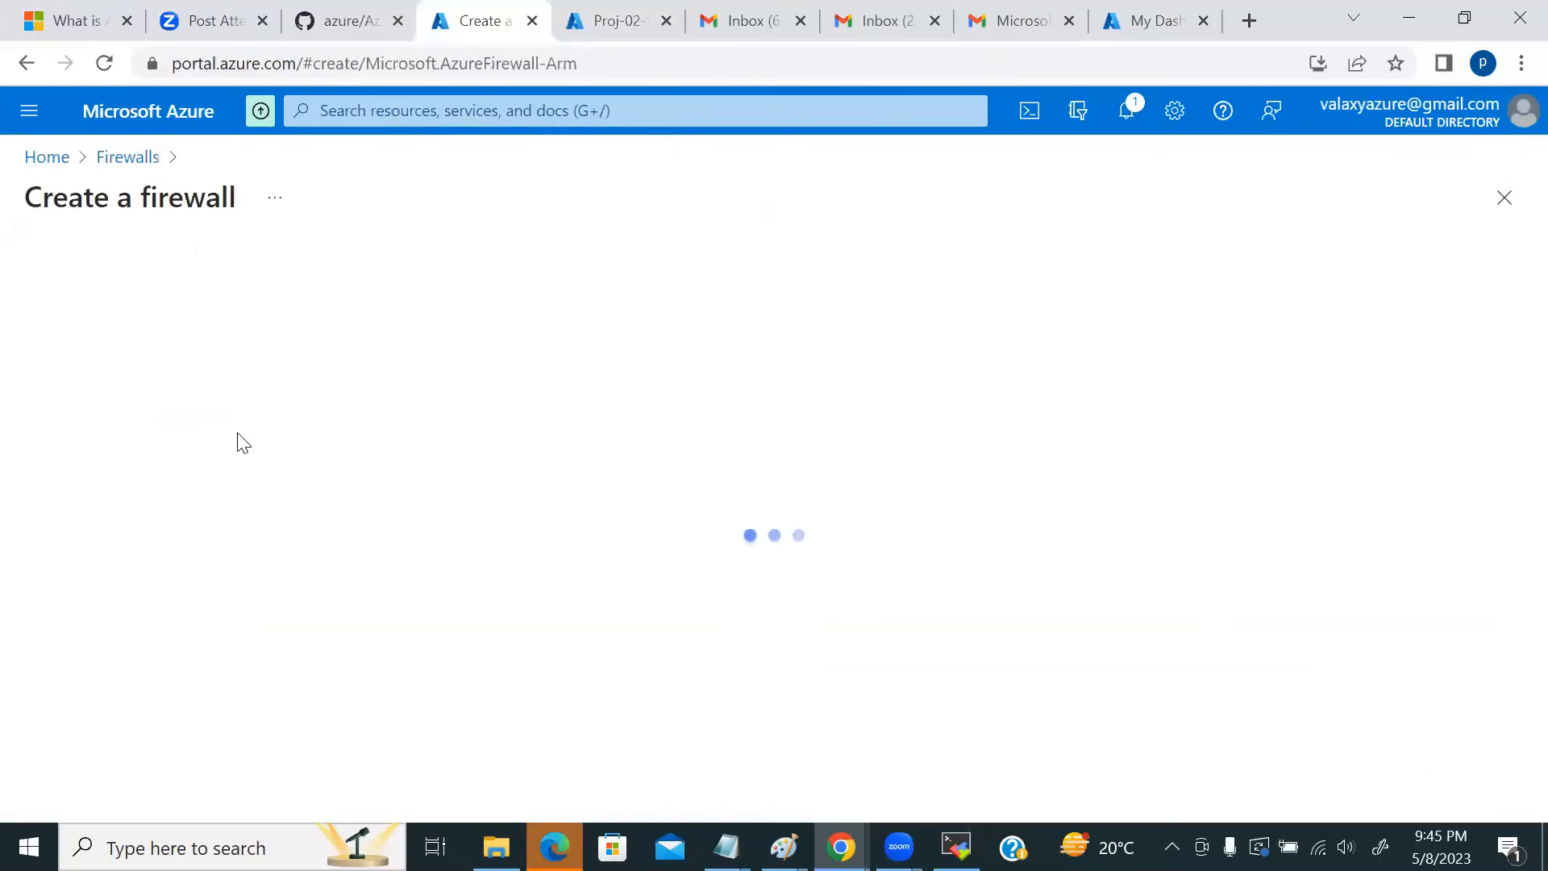
scroll(500, 496, down, 2)
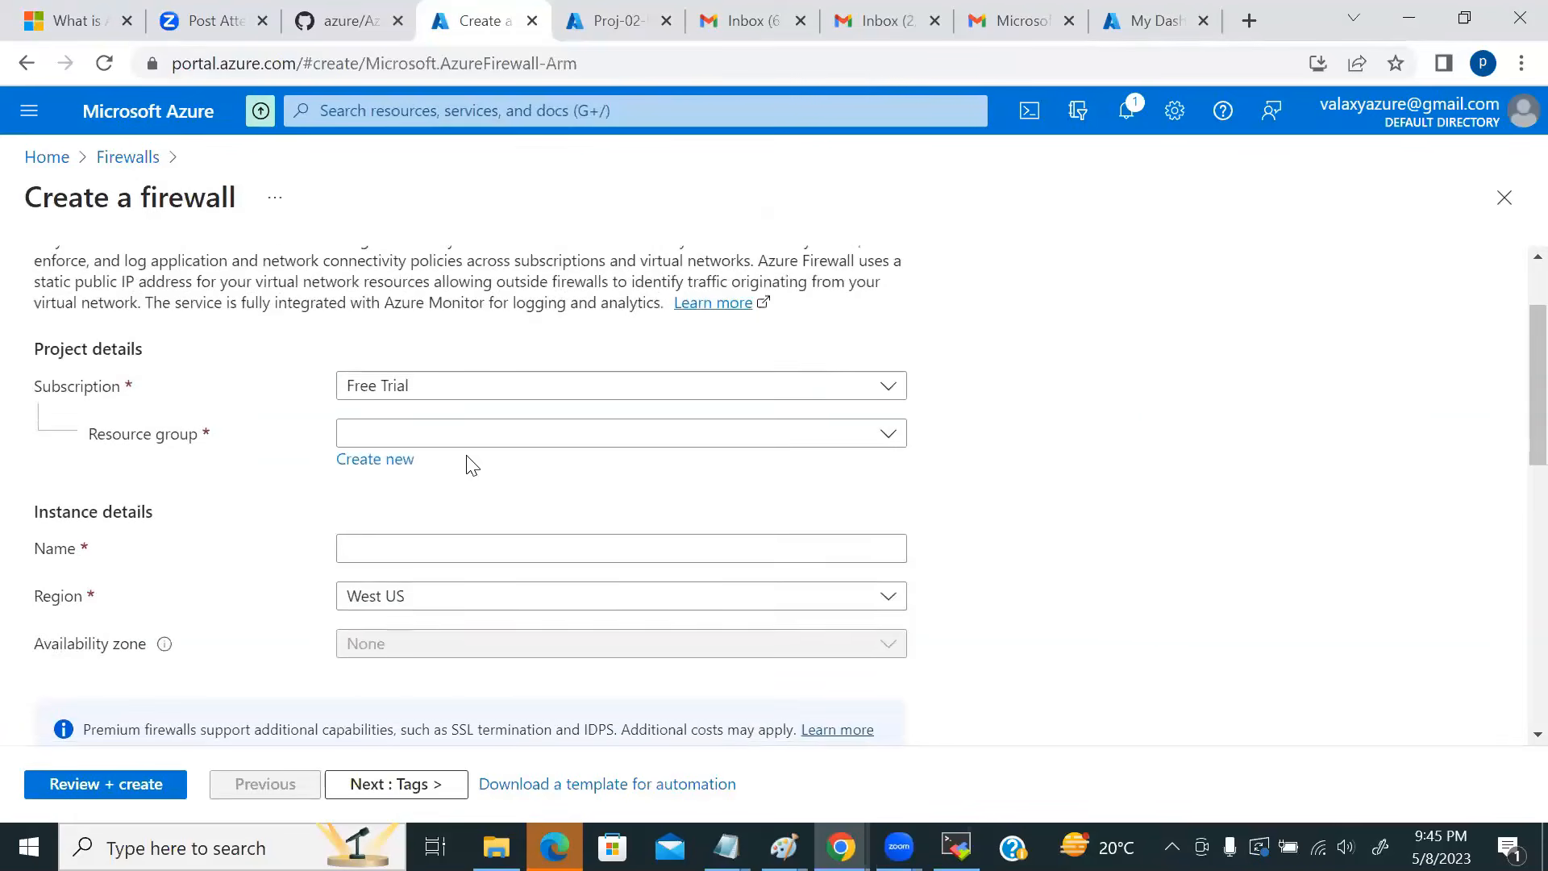
click(465, 442)
click(425, 549)
scroll(771, 484, down, 2)
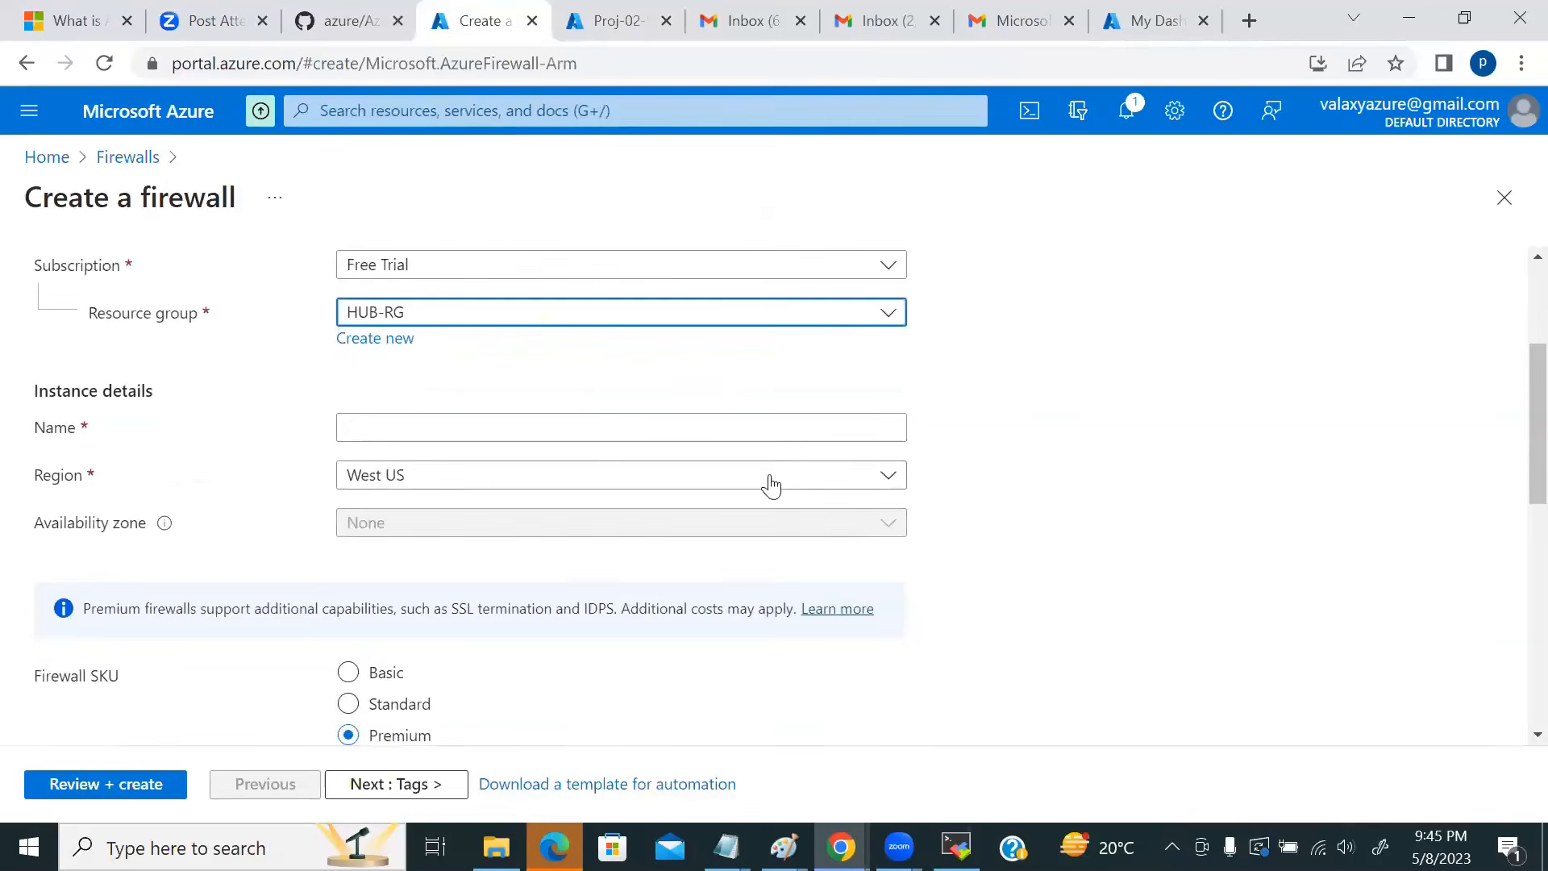
click(601, 425)
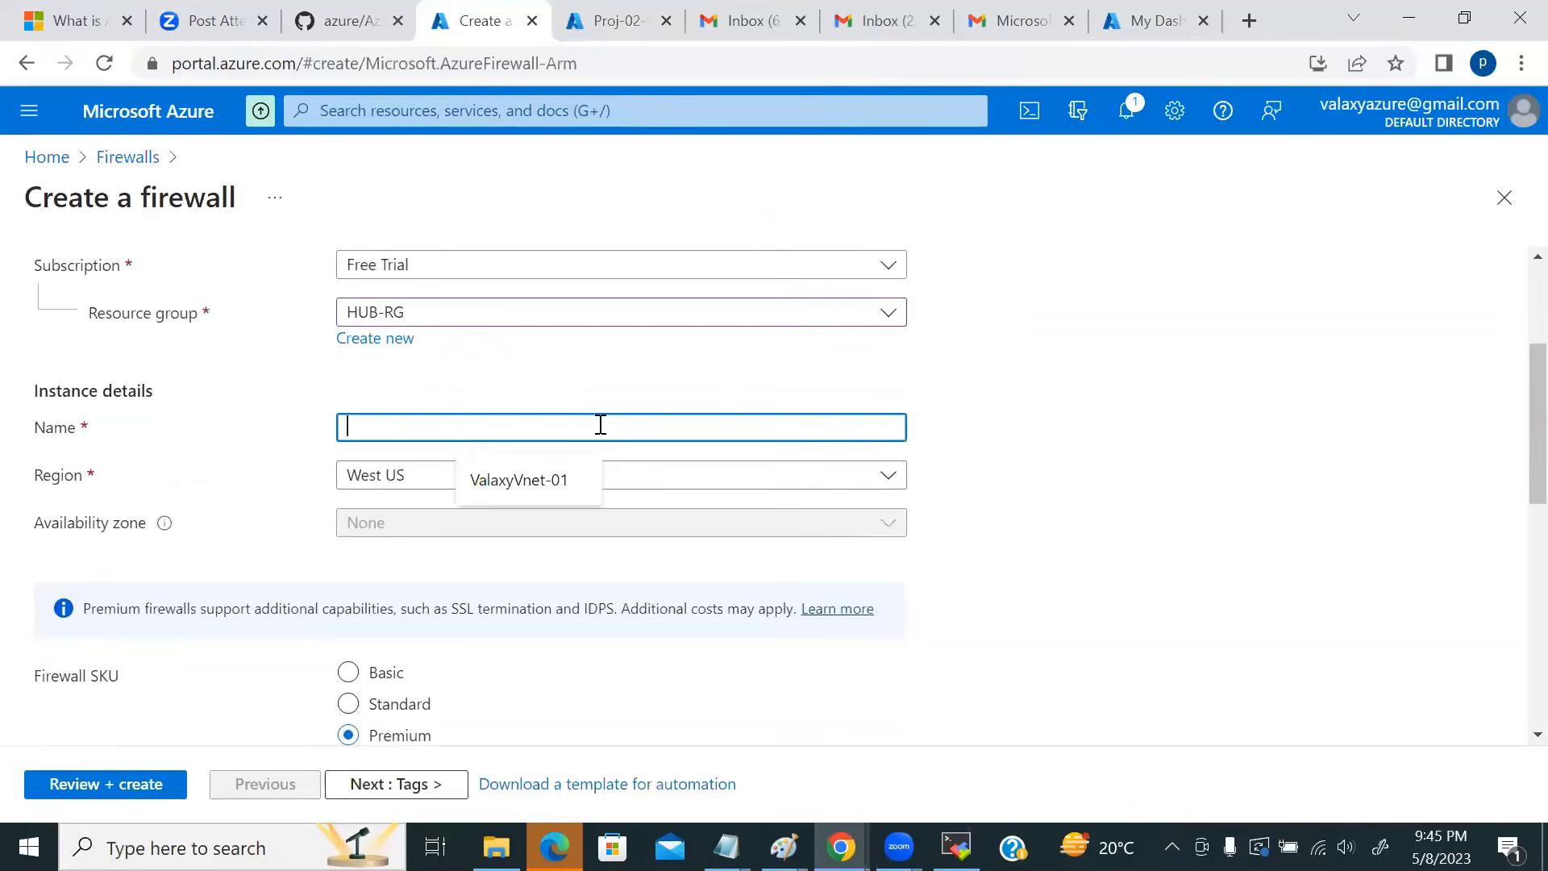
text(Firewall01)
Set the firewall tier to Standard, managed with classic firewall rules.
scroll(456, 501, down, 3)
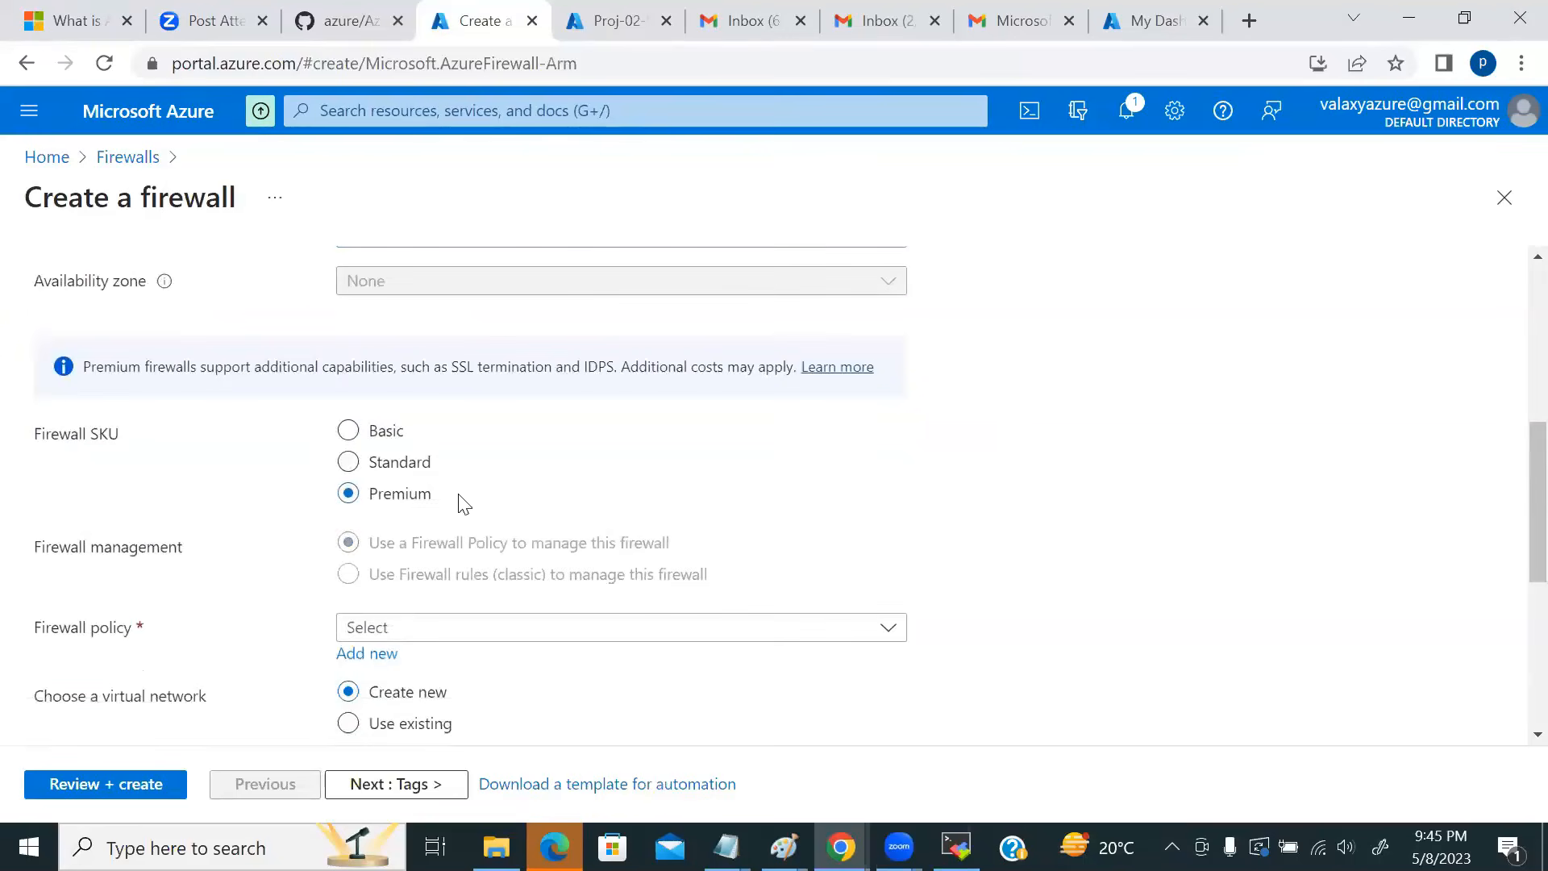
click(358, 472)
scroll(786, 471, down, 3)
click(531, 388)
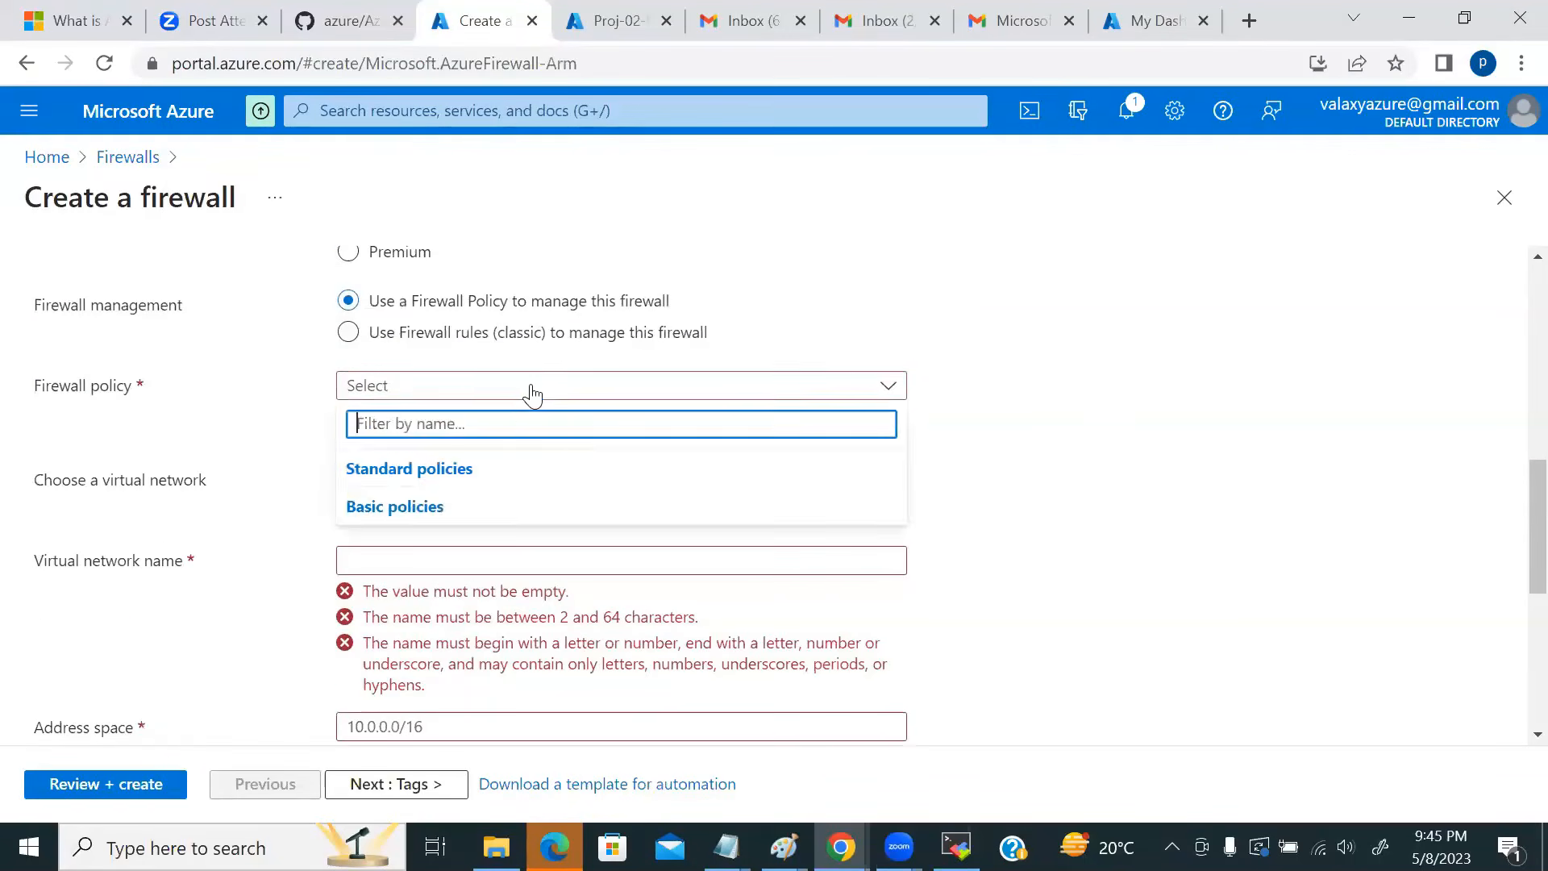
click(1116, 418)
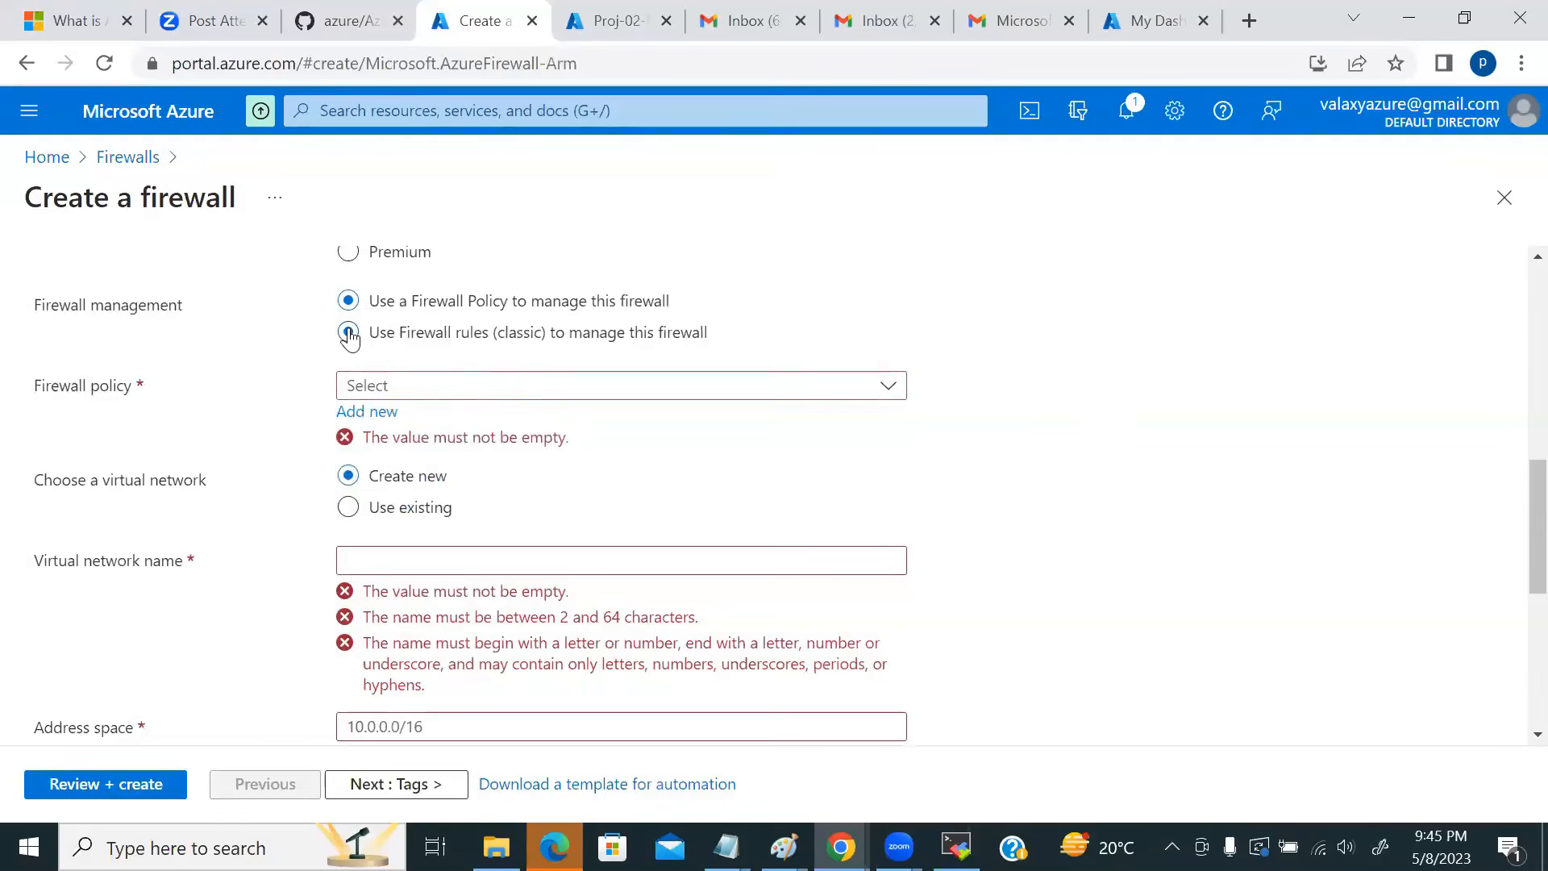
click(349, 334)
Use existing network HUB-RG-vNET1, add new public IP firewallpubip, and validate the firewall.
click(348, 411)
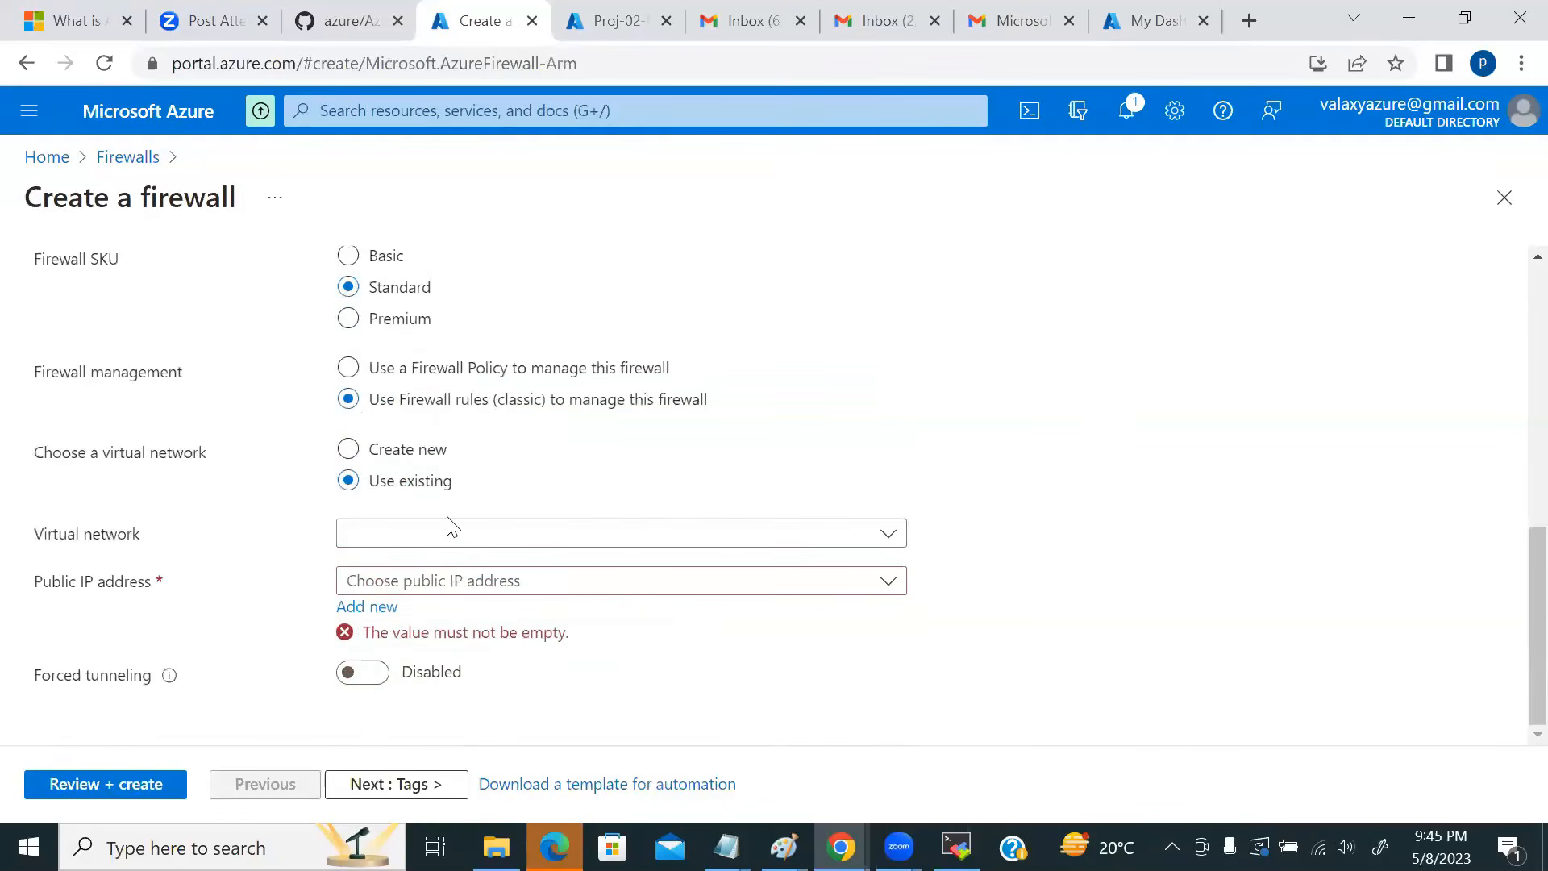
click(456, 536)
click(445, 615)
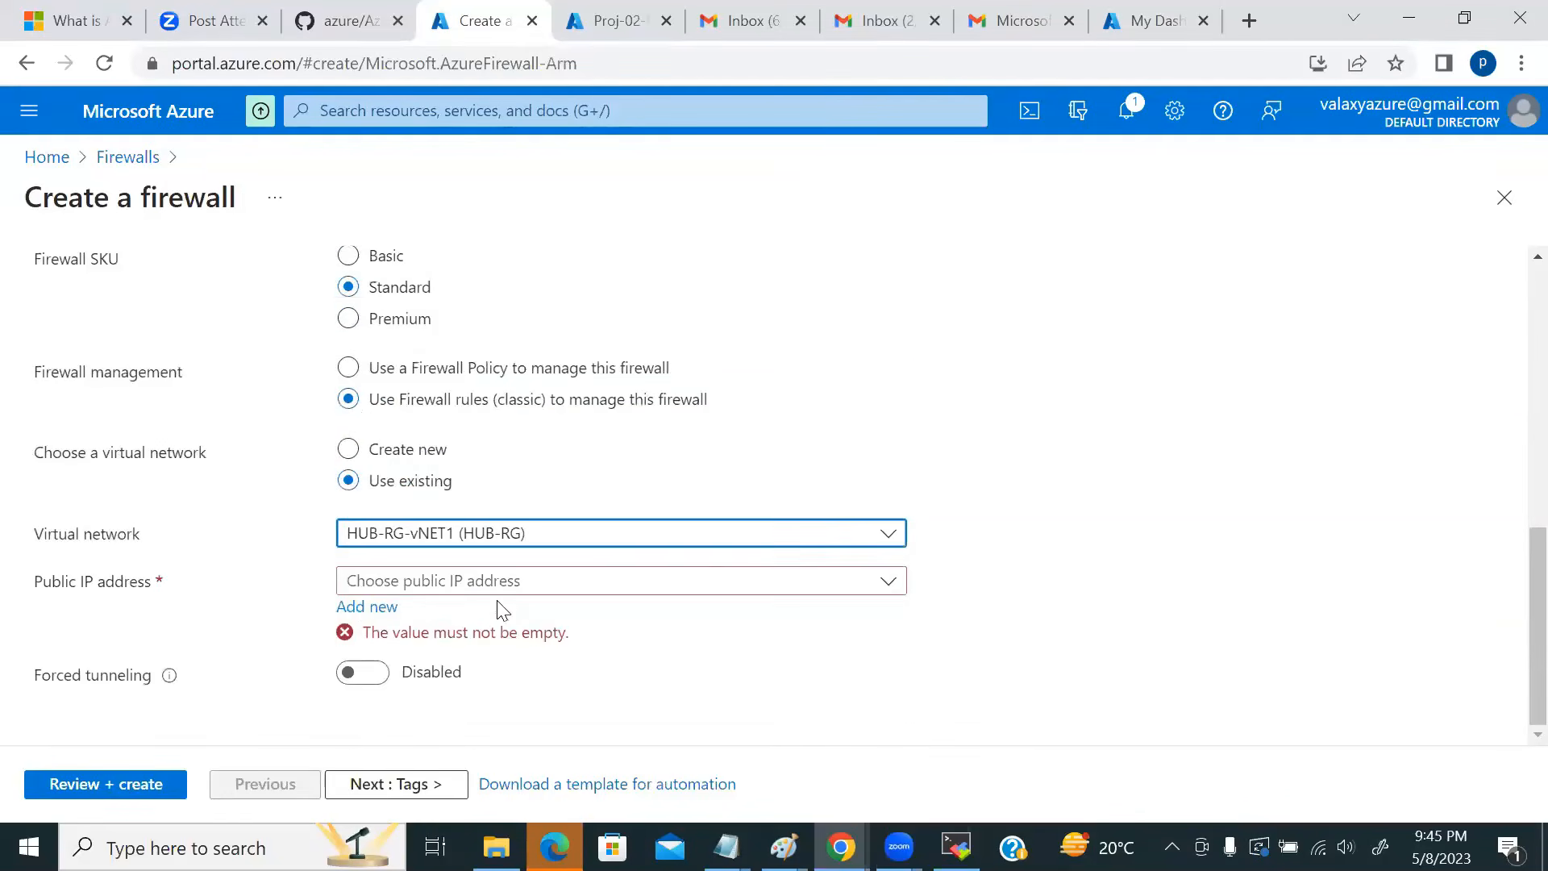
click(364, 606)
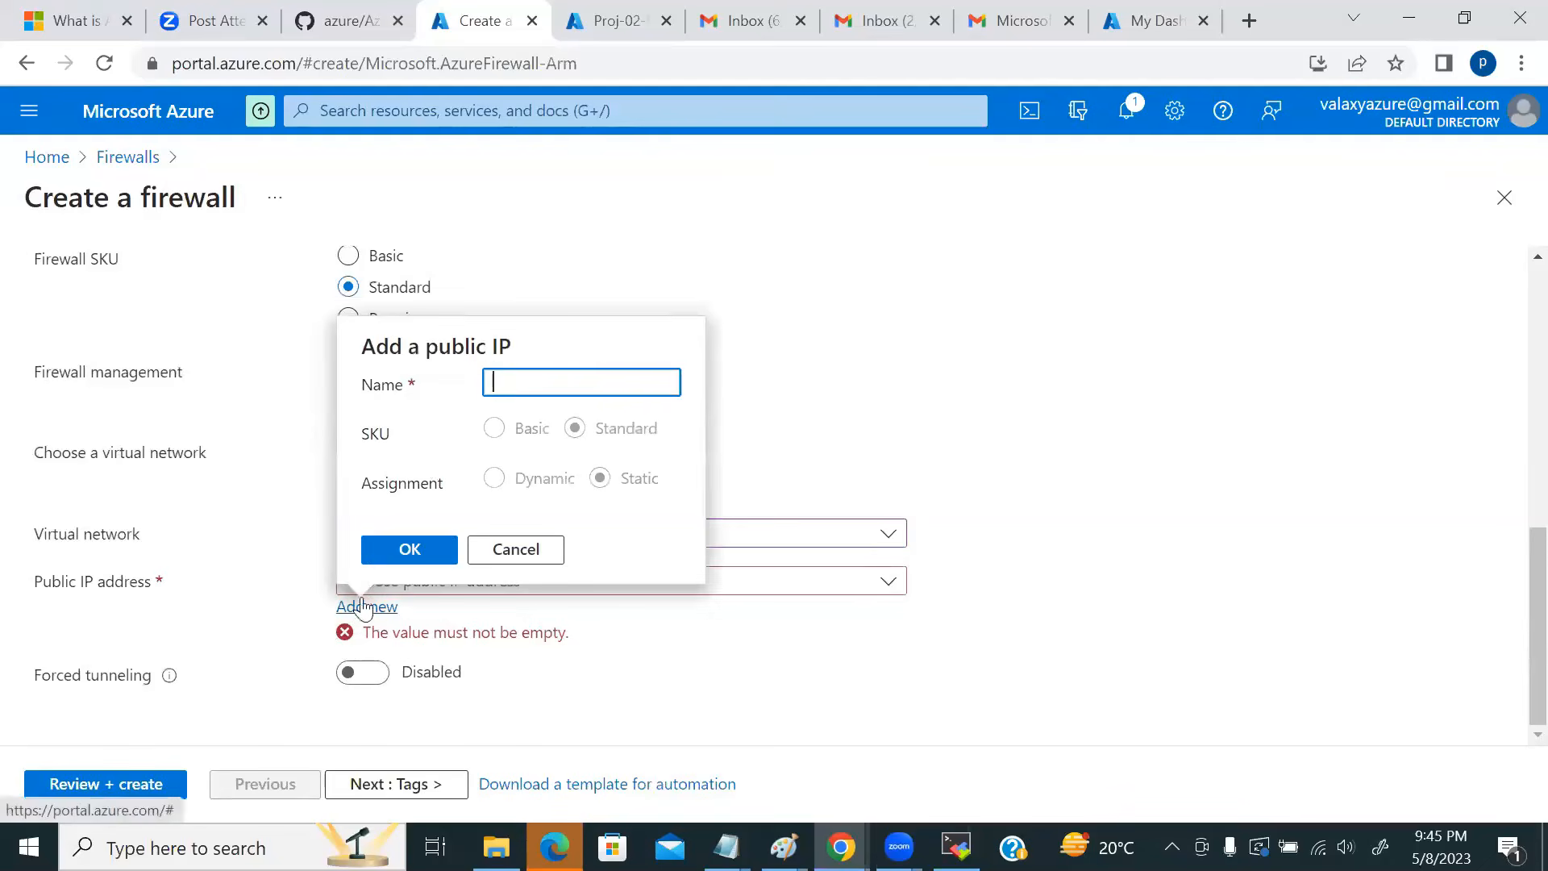
text(firewall)
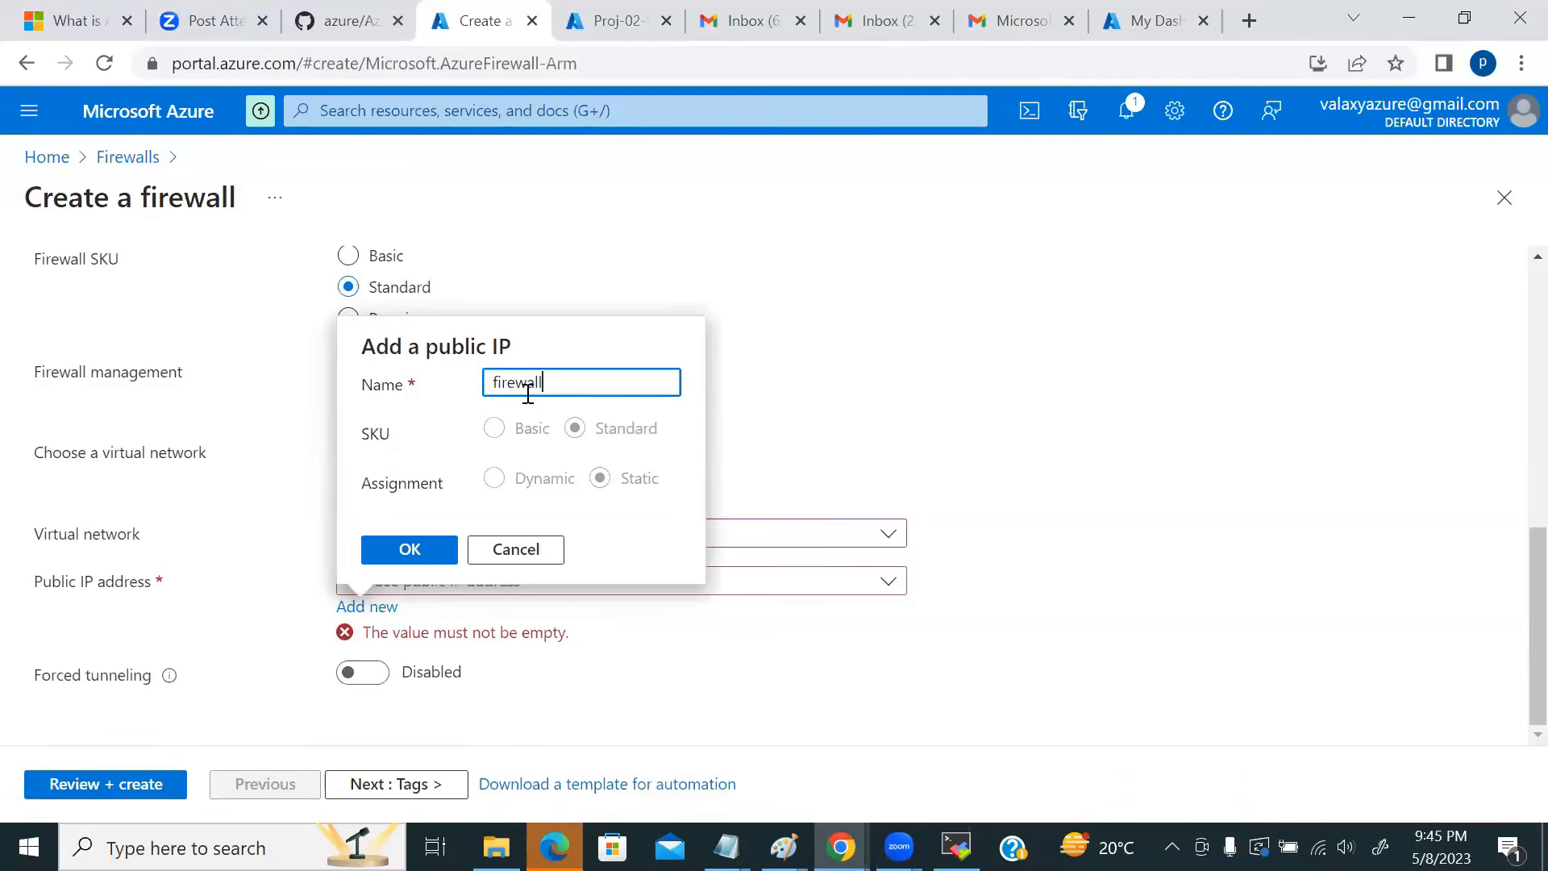
text(pubip)
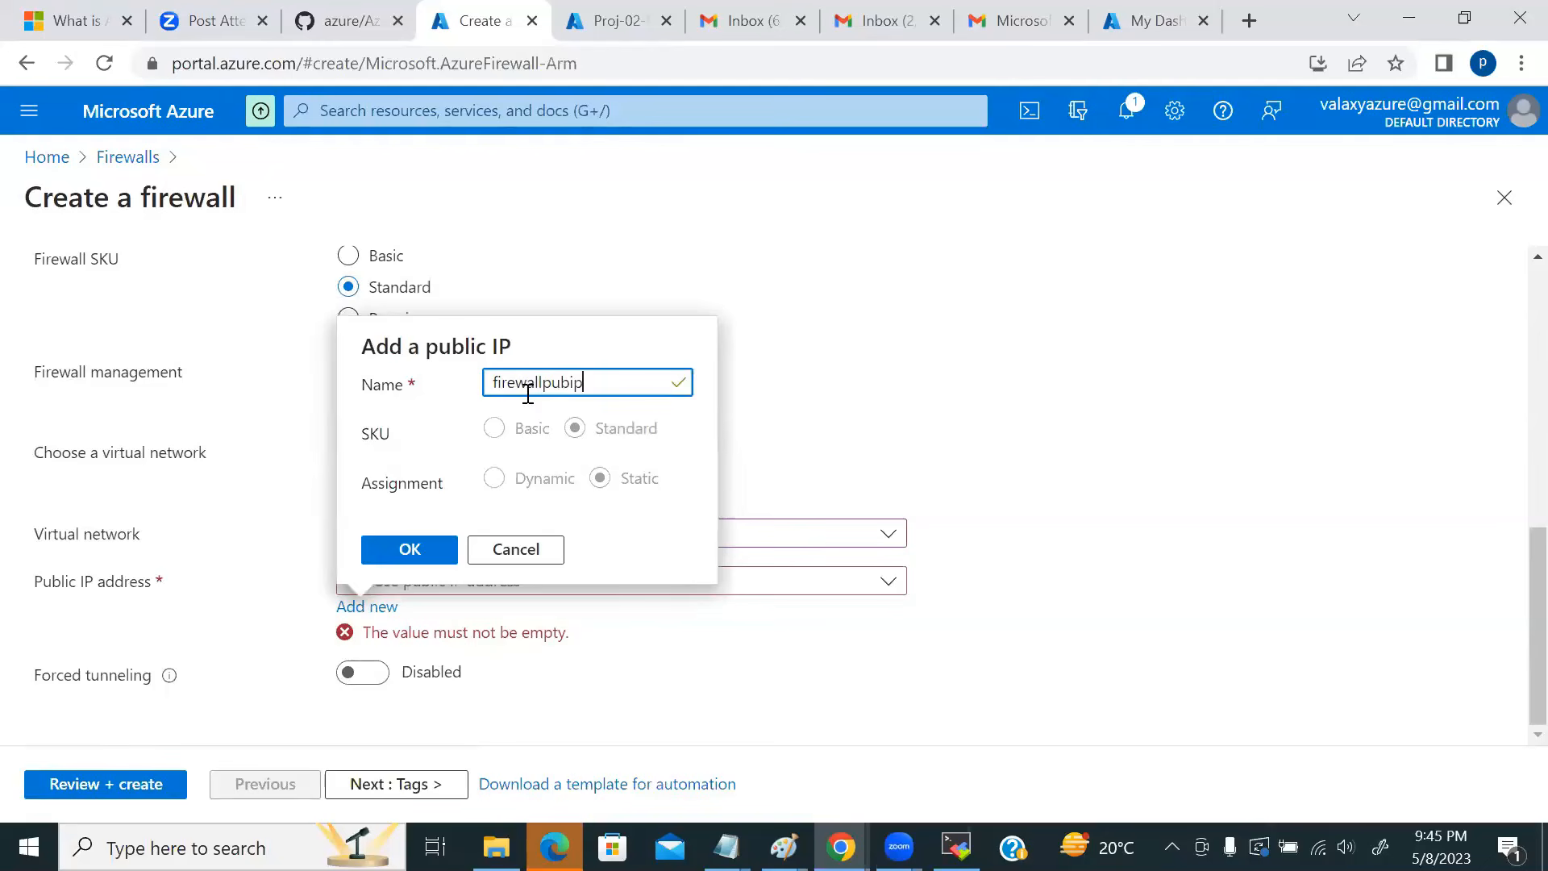
click(410, 554)
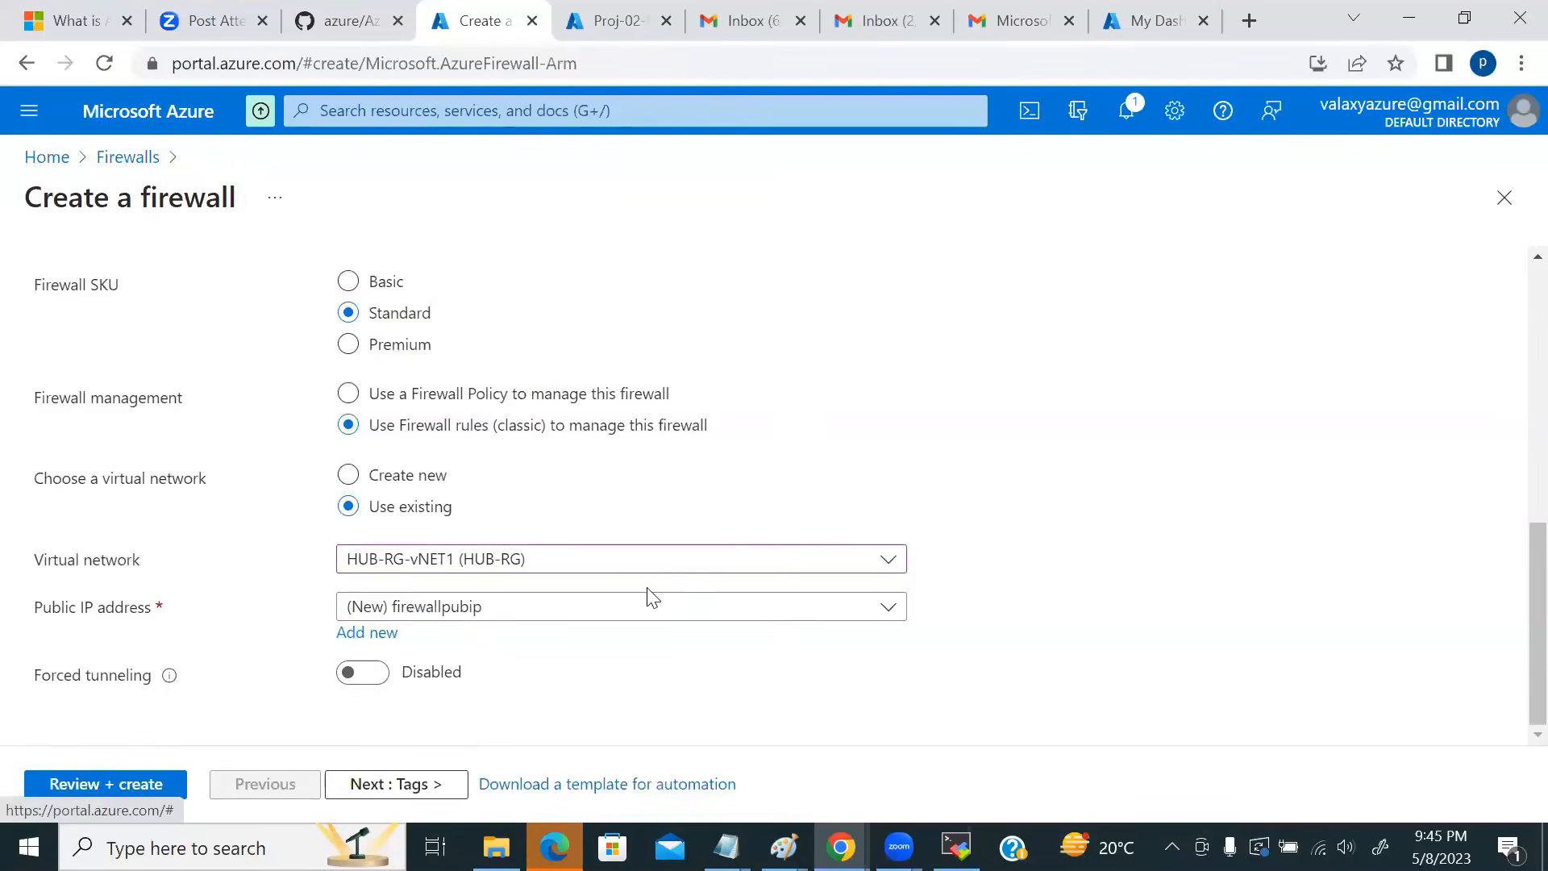
click(94, 792)
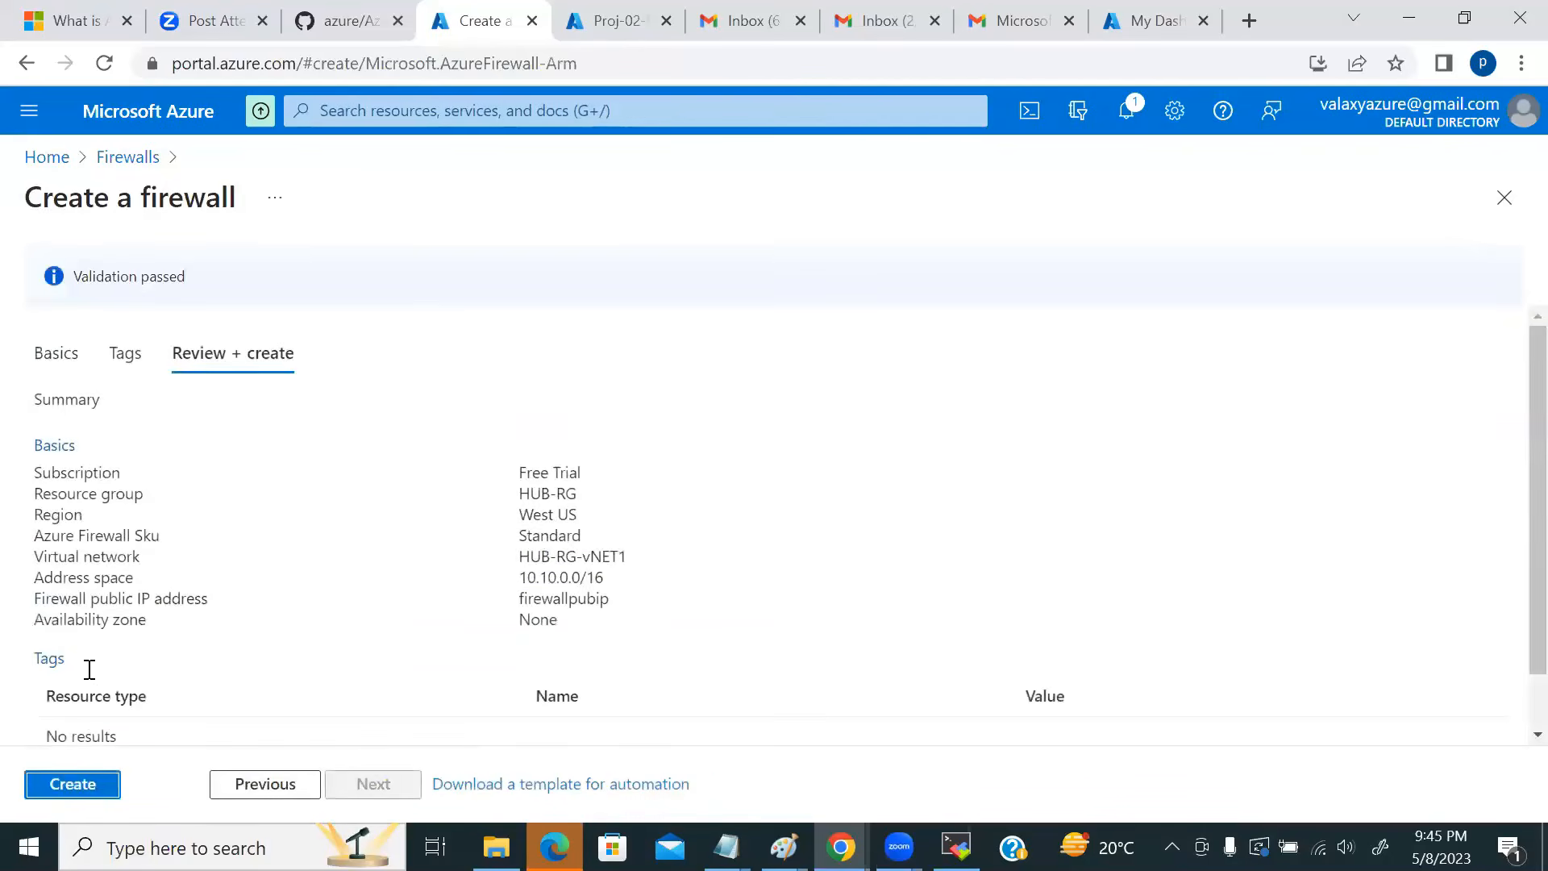
Create the Firewall001 firewall and wait while its HUB-RG deployment progresses.
click(80, 786)
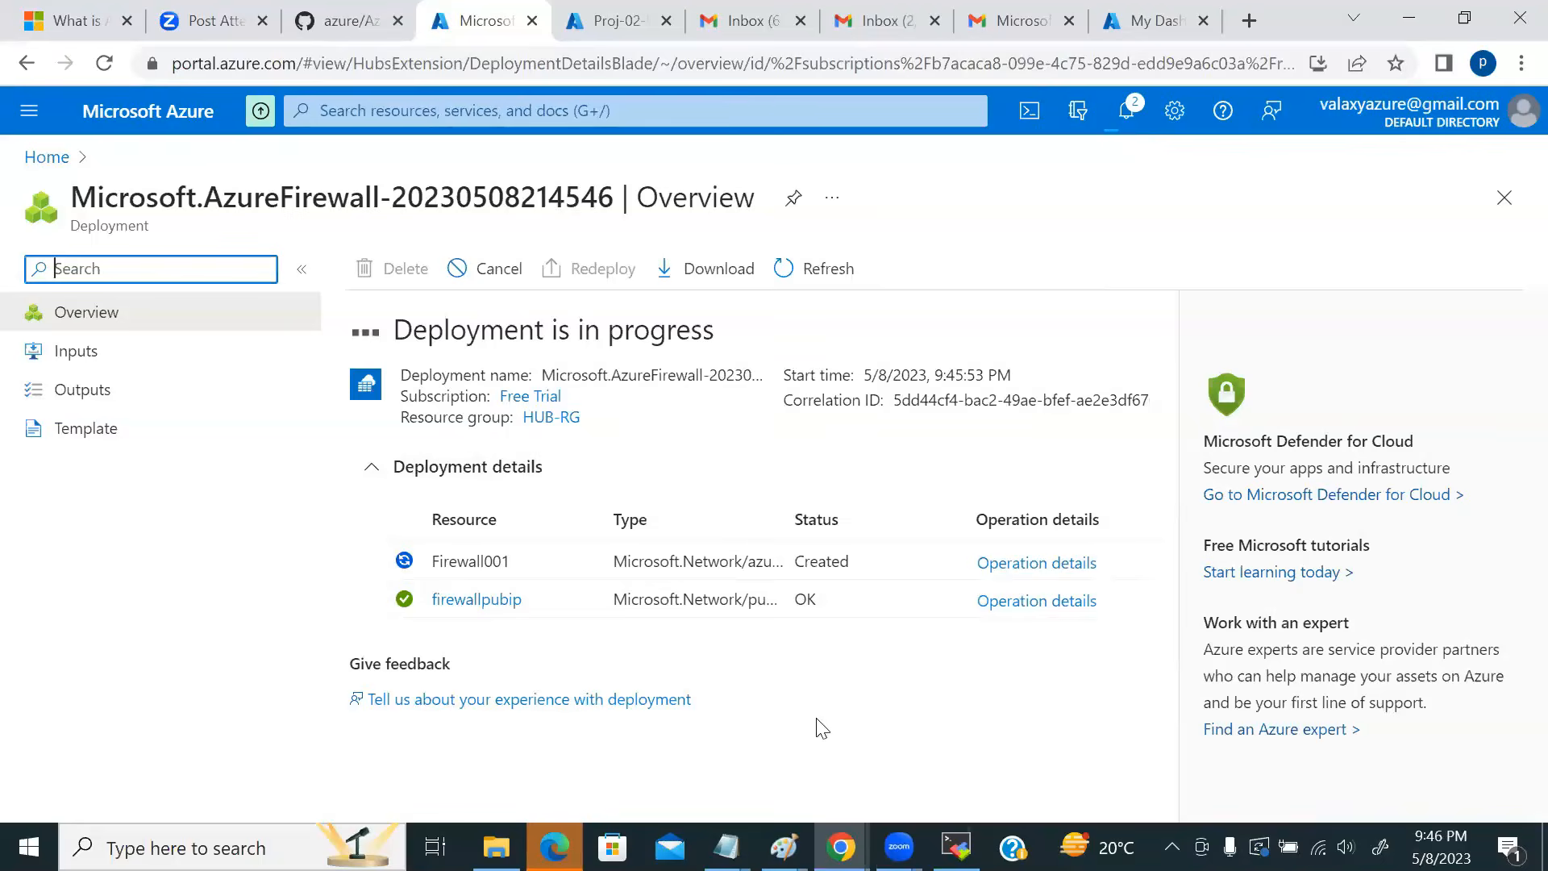
mouse_move(783, 847)
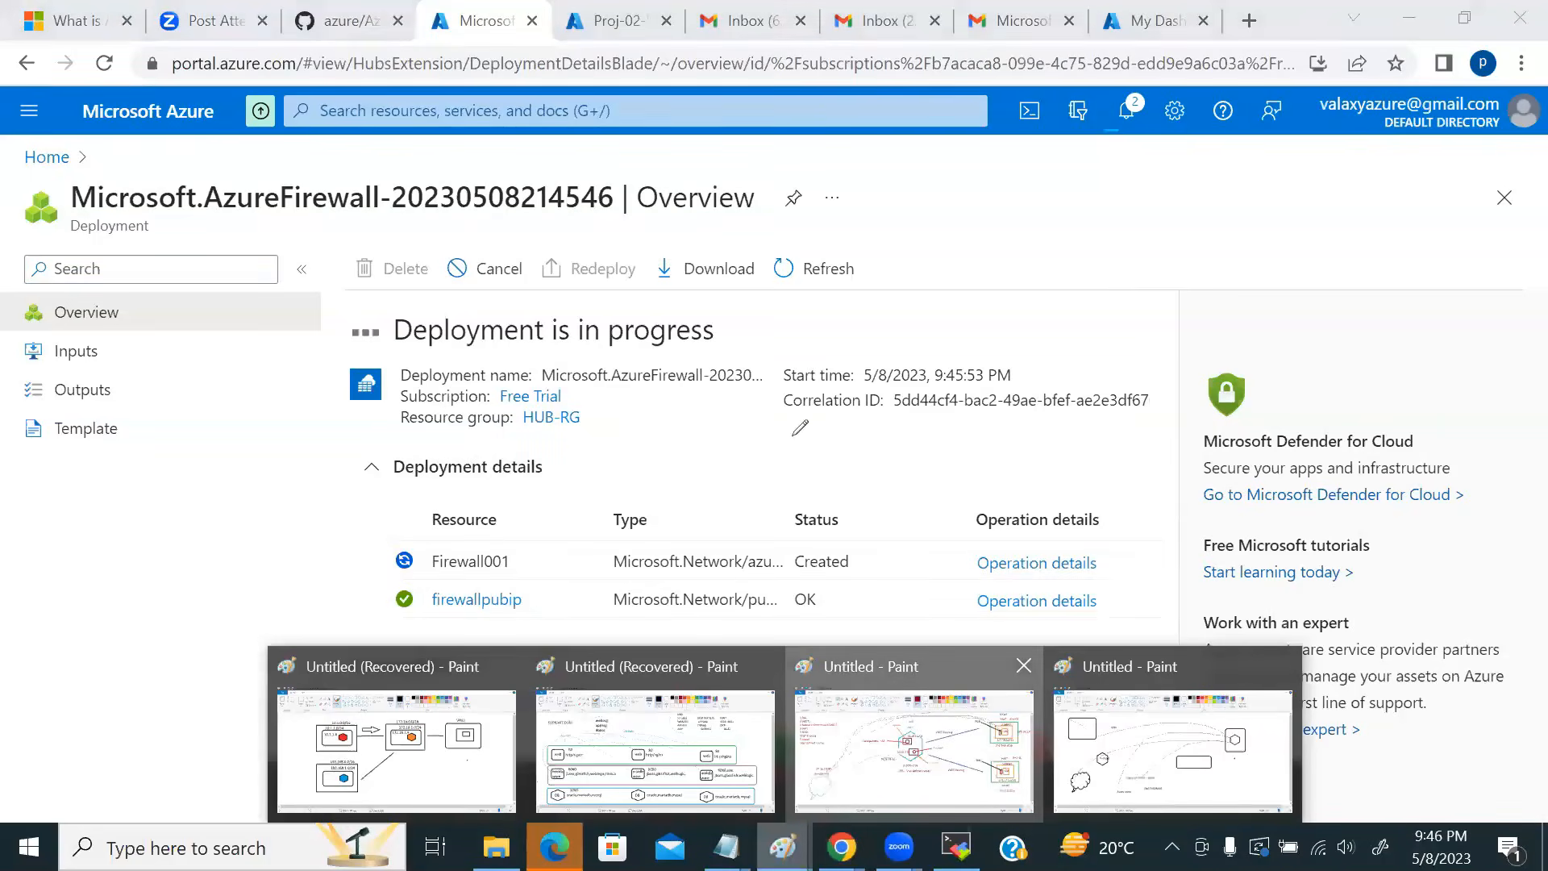
click(891, 770)
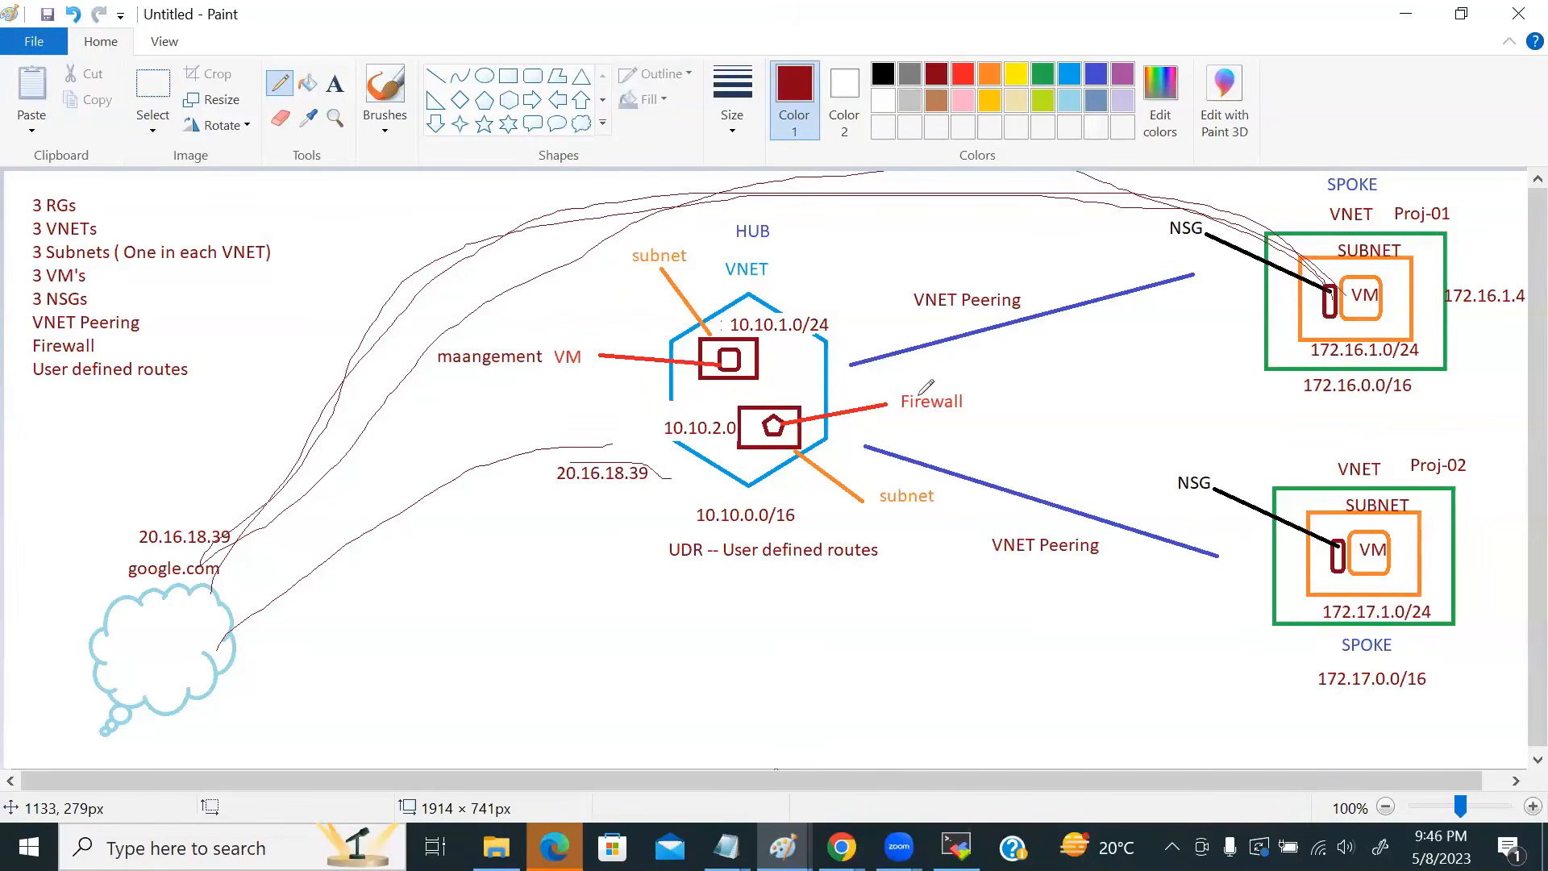
click(1405, 13)
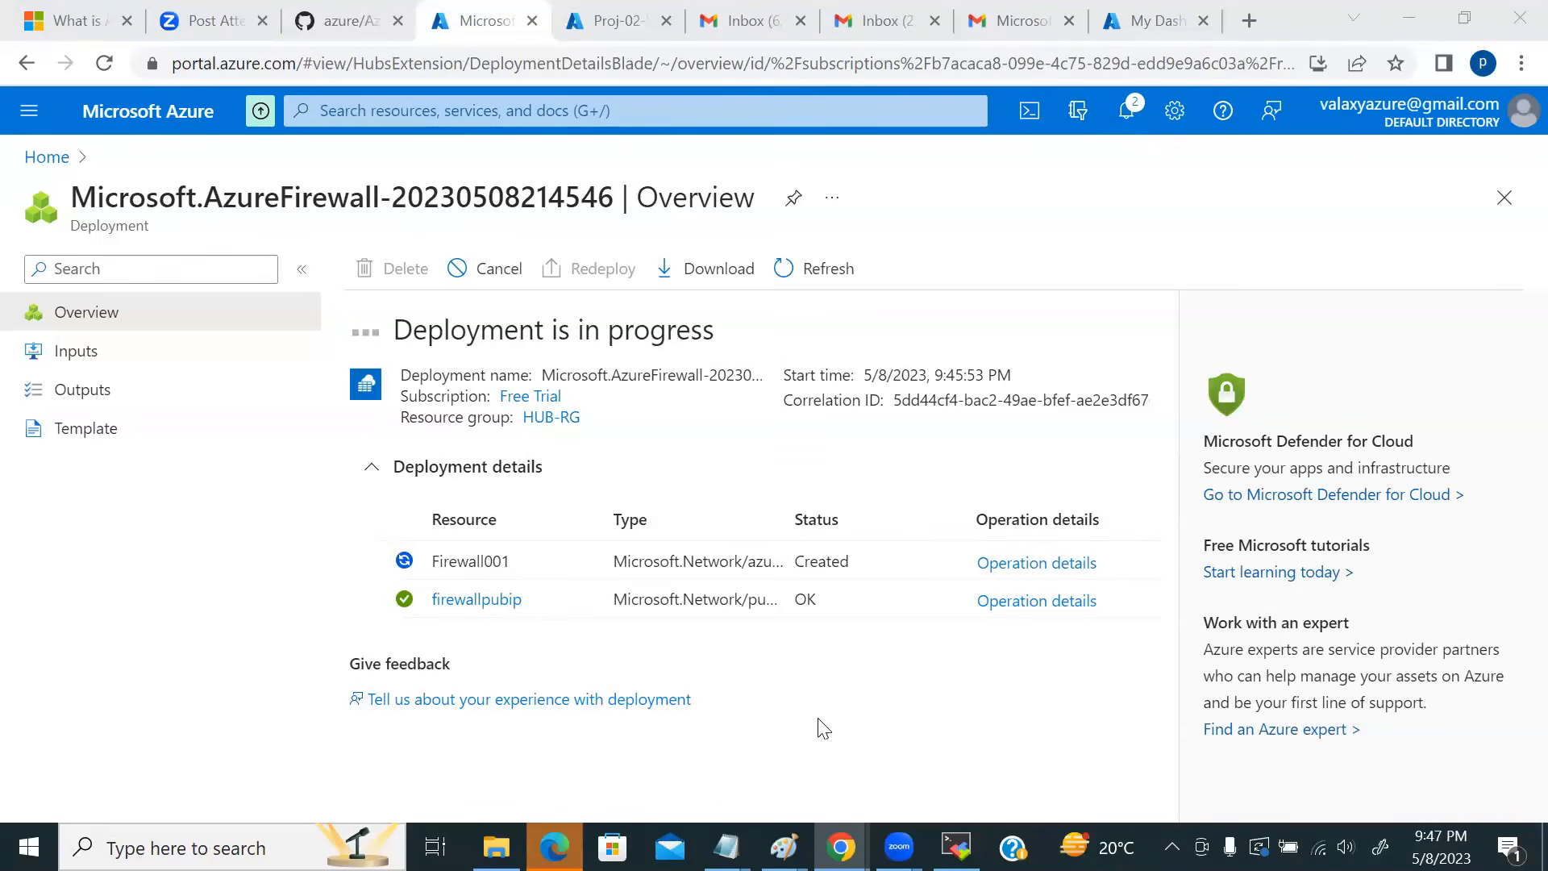
Bring the Untitled - Paint hub-and-spoke diagram back to the front.
click(783, 847)
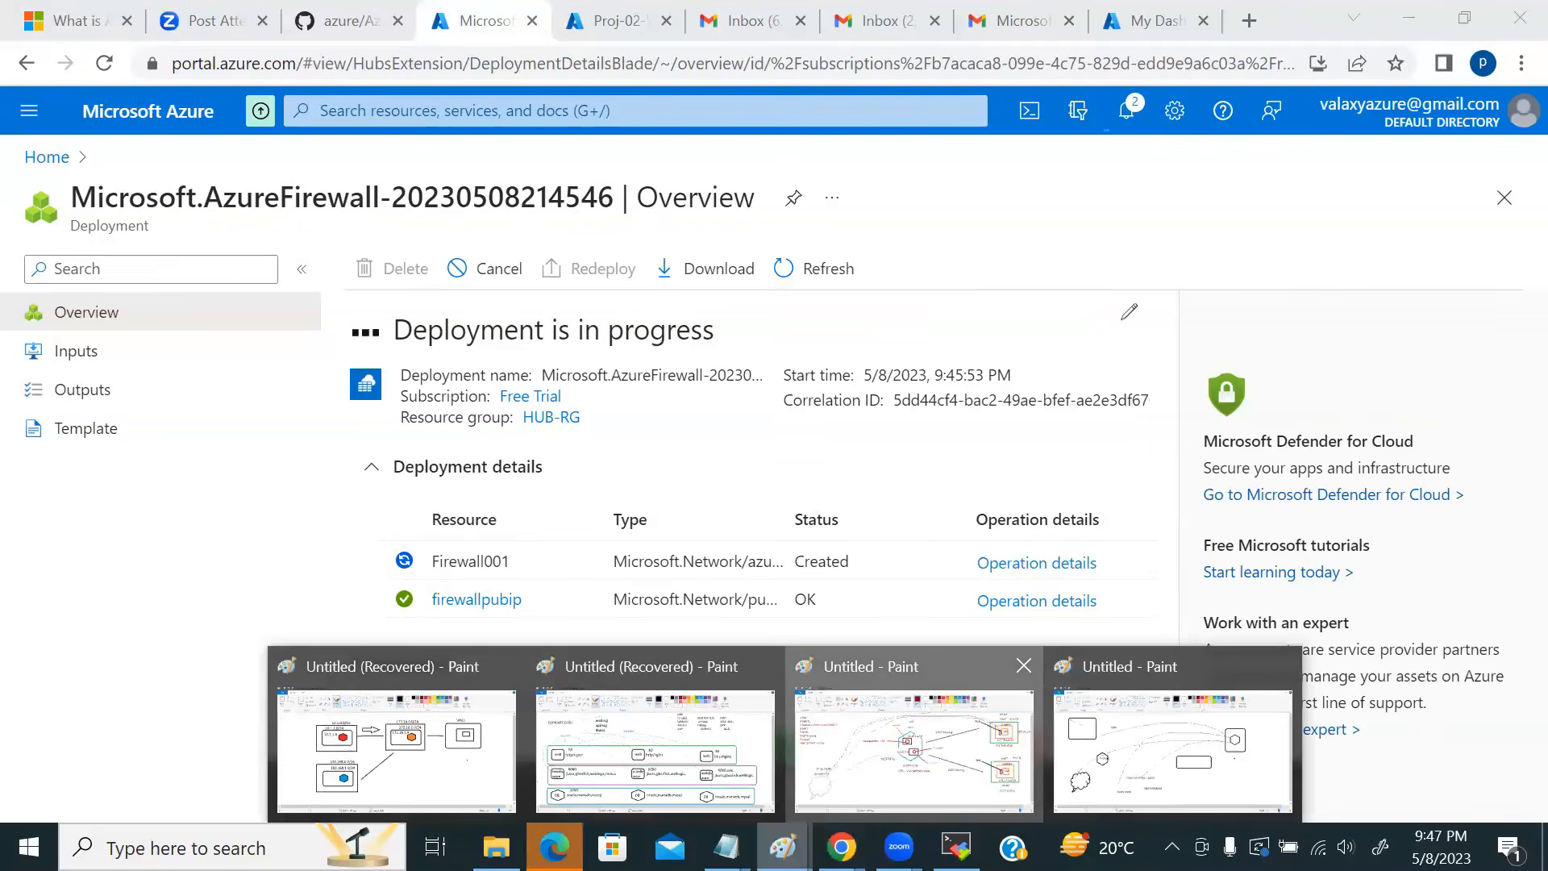
click(915, 750)
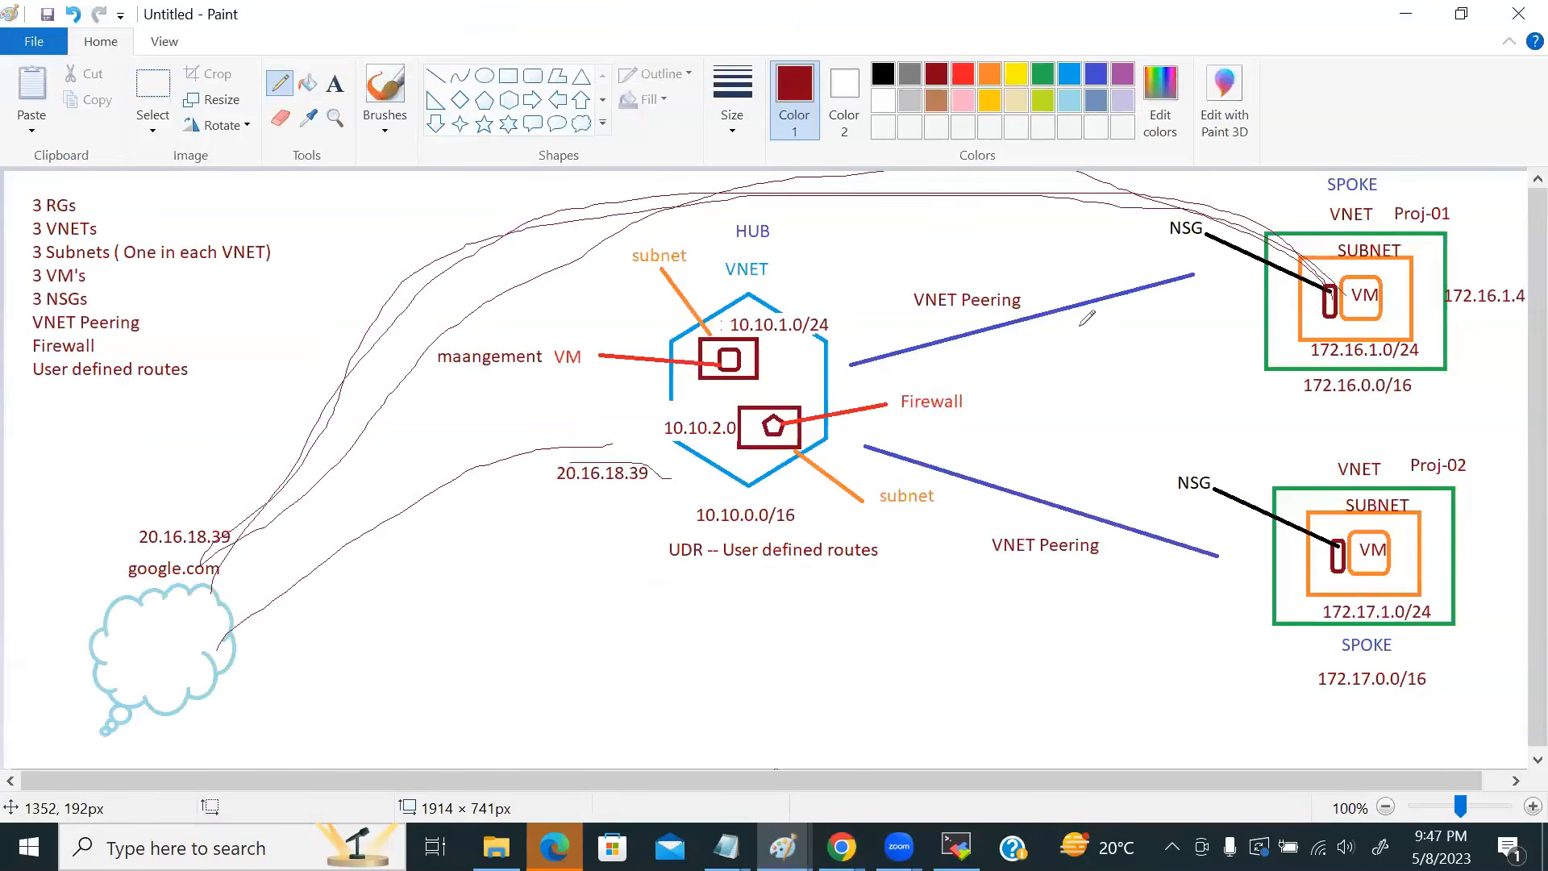
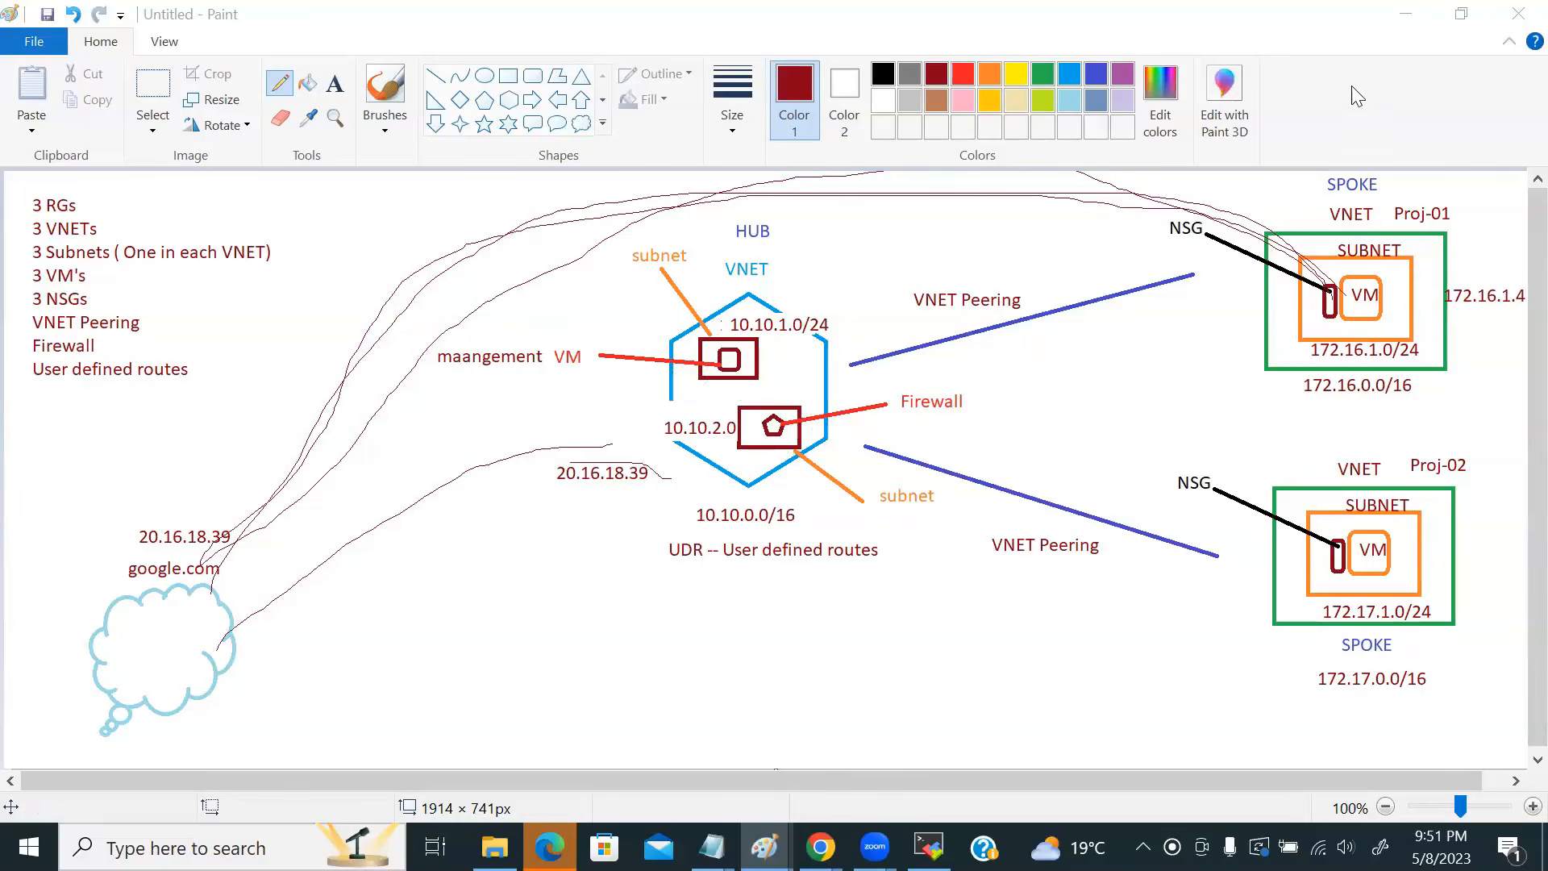
click(1407, 14)
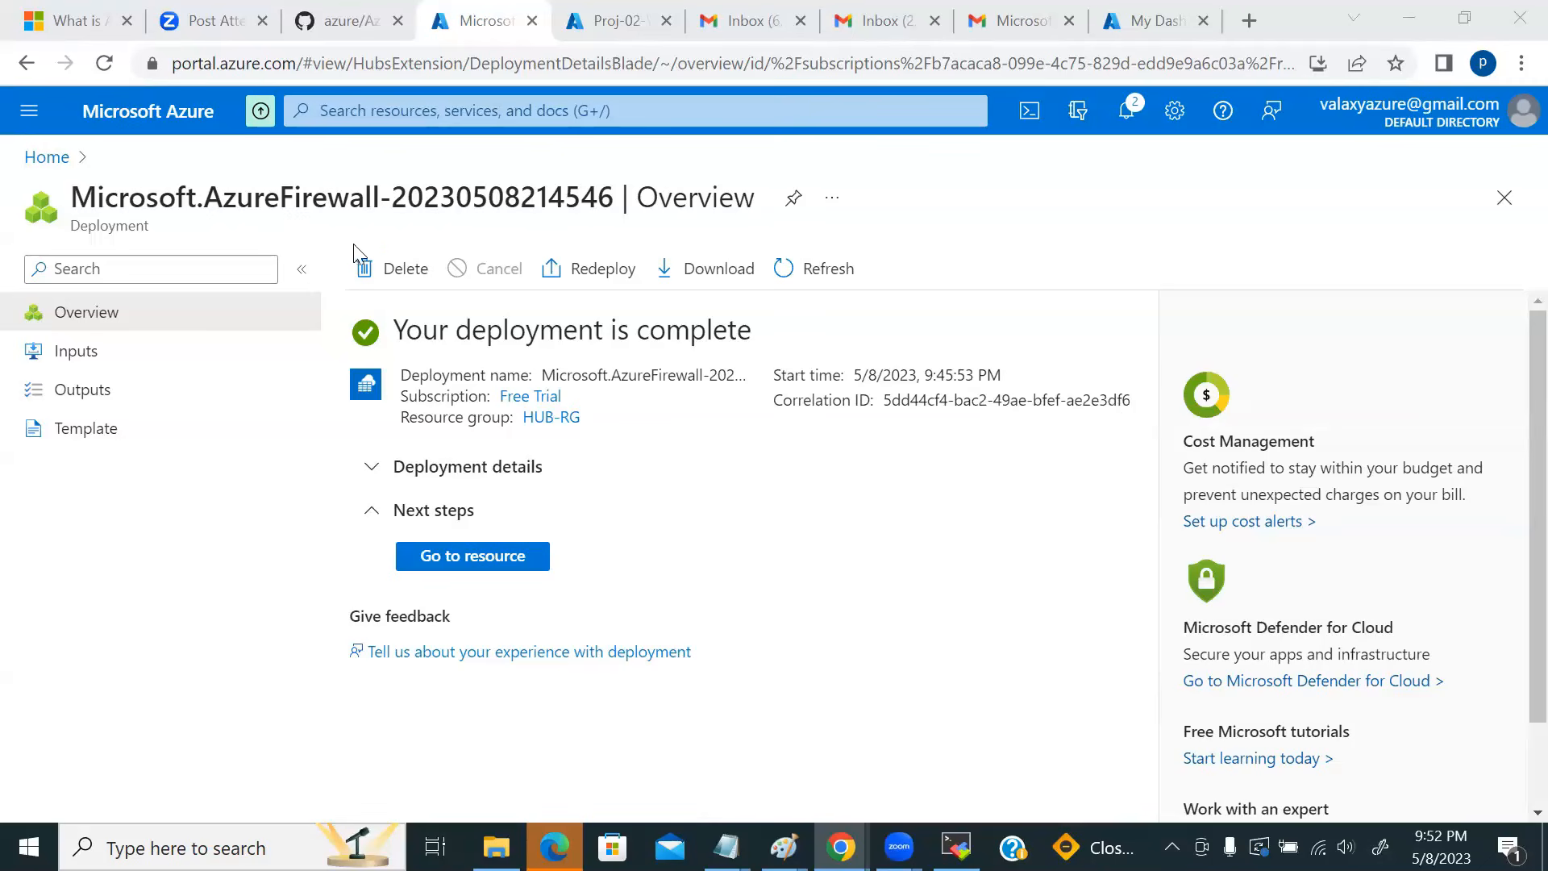
Switch to the GitHub azure/Azure-Firewall tab showing the firewall CLI script.
click(307, 30)
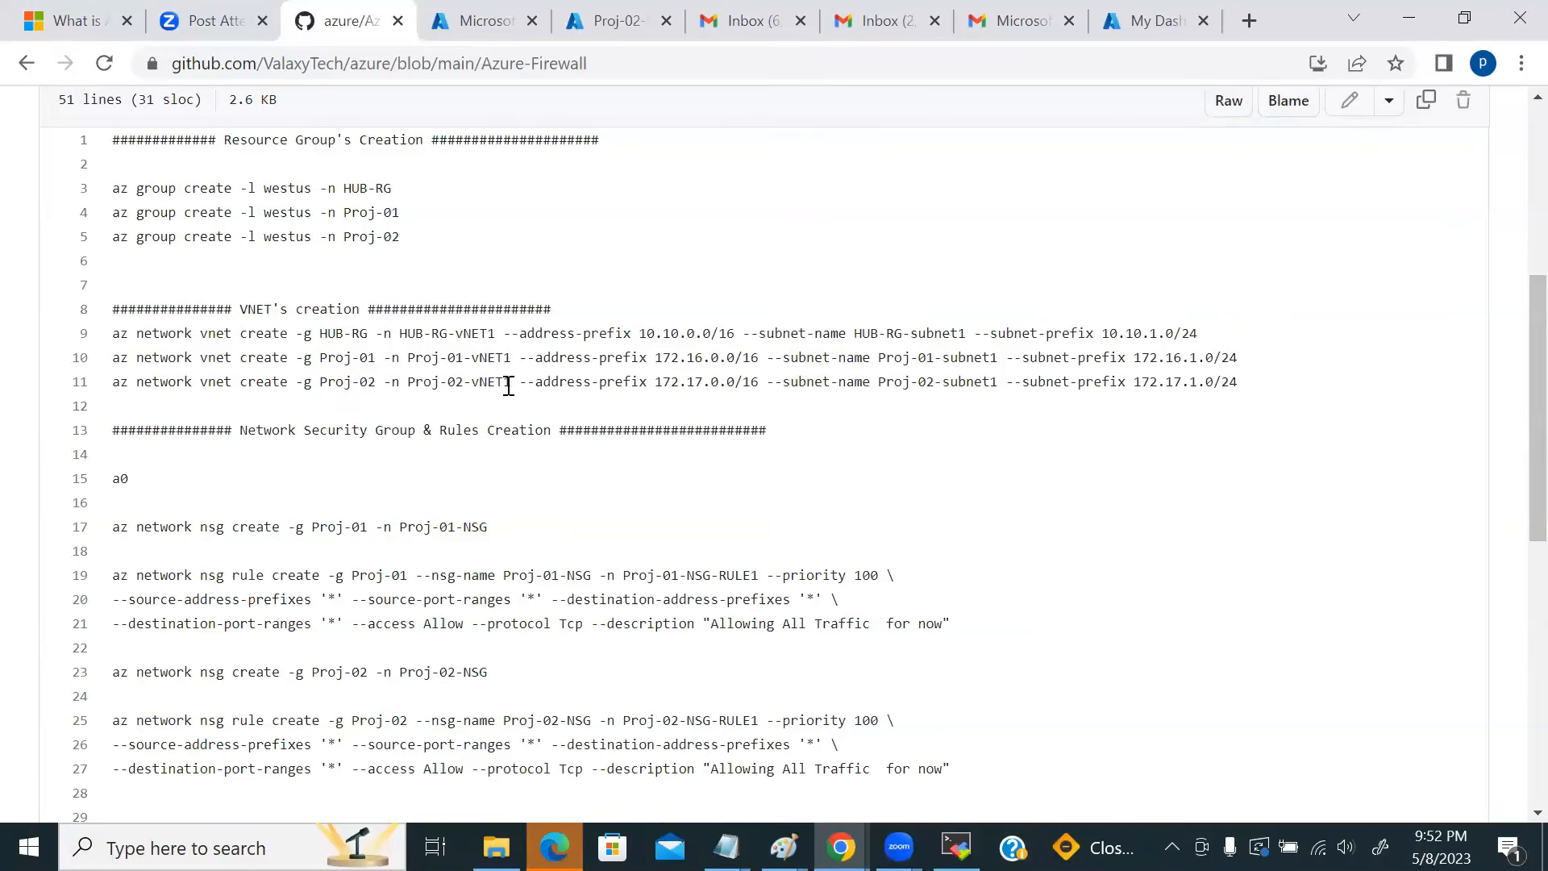
Switch to the Azure portal tab with the Proj-02-VM1 virtual machine overview.
click(595, 18)
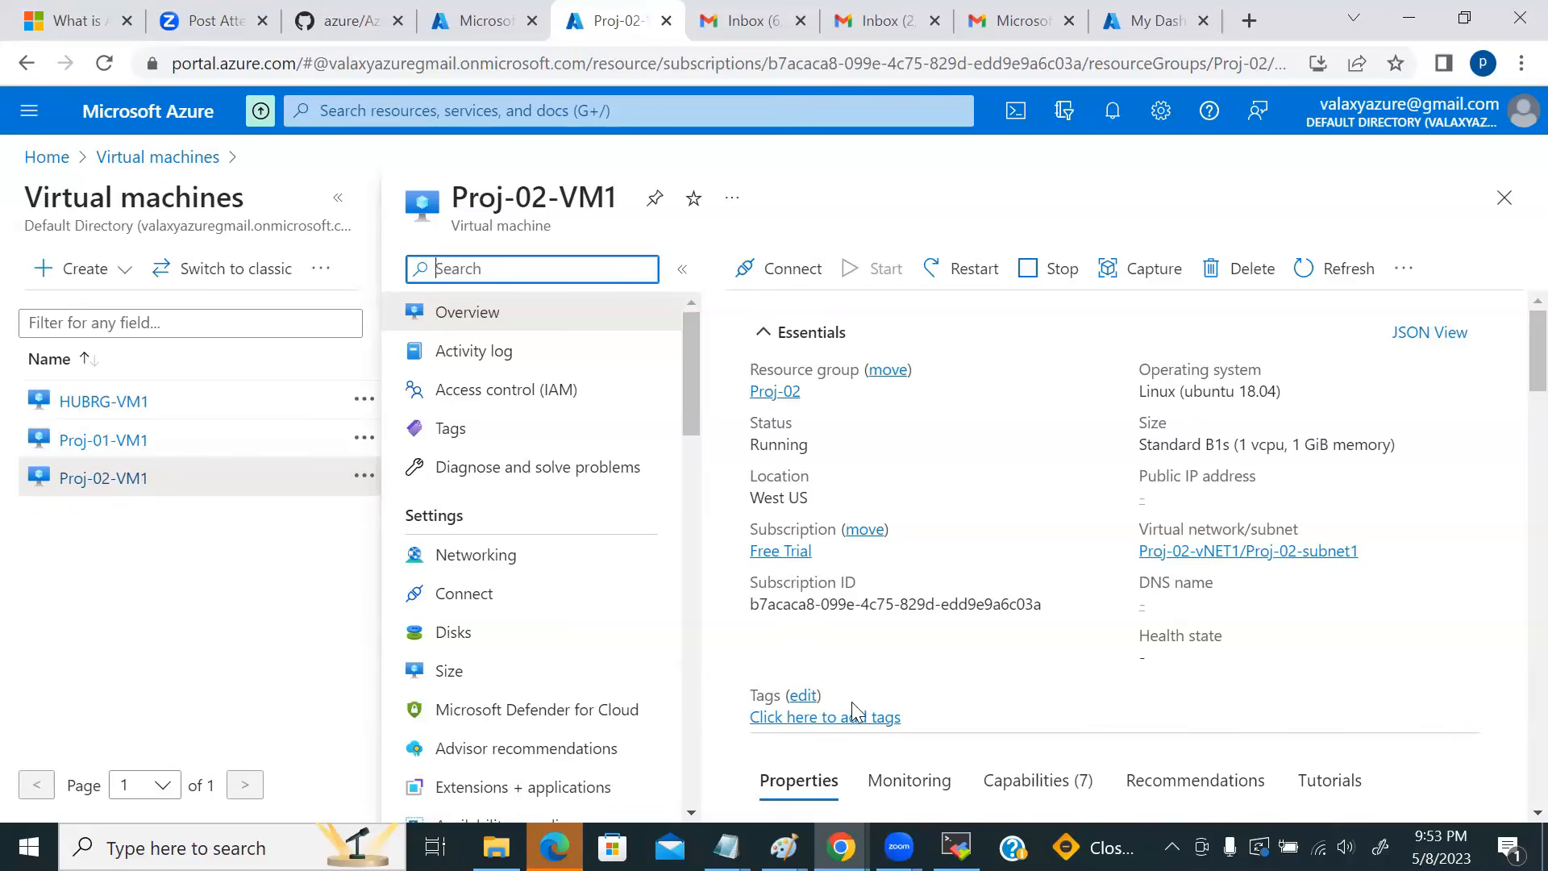
Bring forward the rough Paint sketch of VPN, firewall, Azure cloud and VNET peering.
click(783, 847)
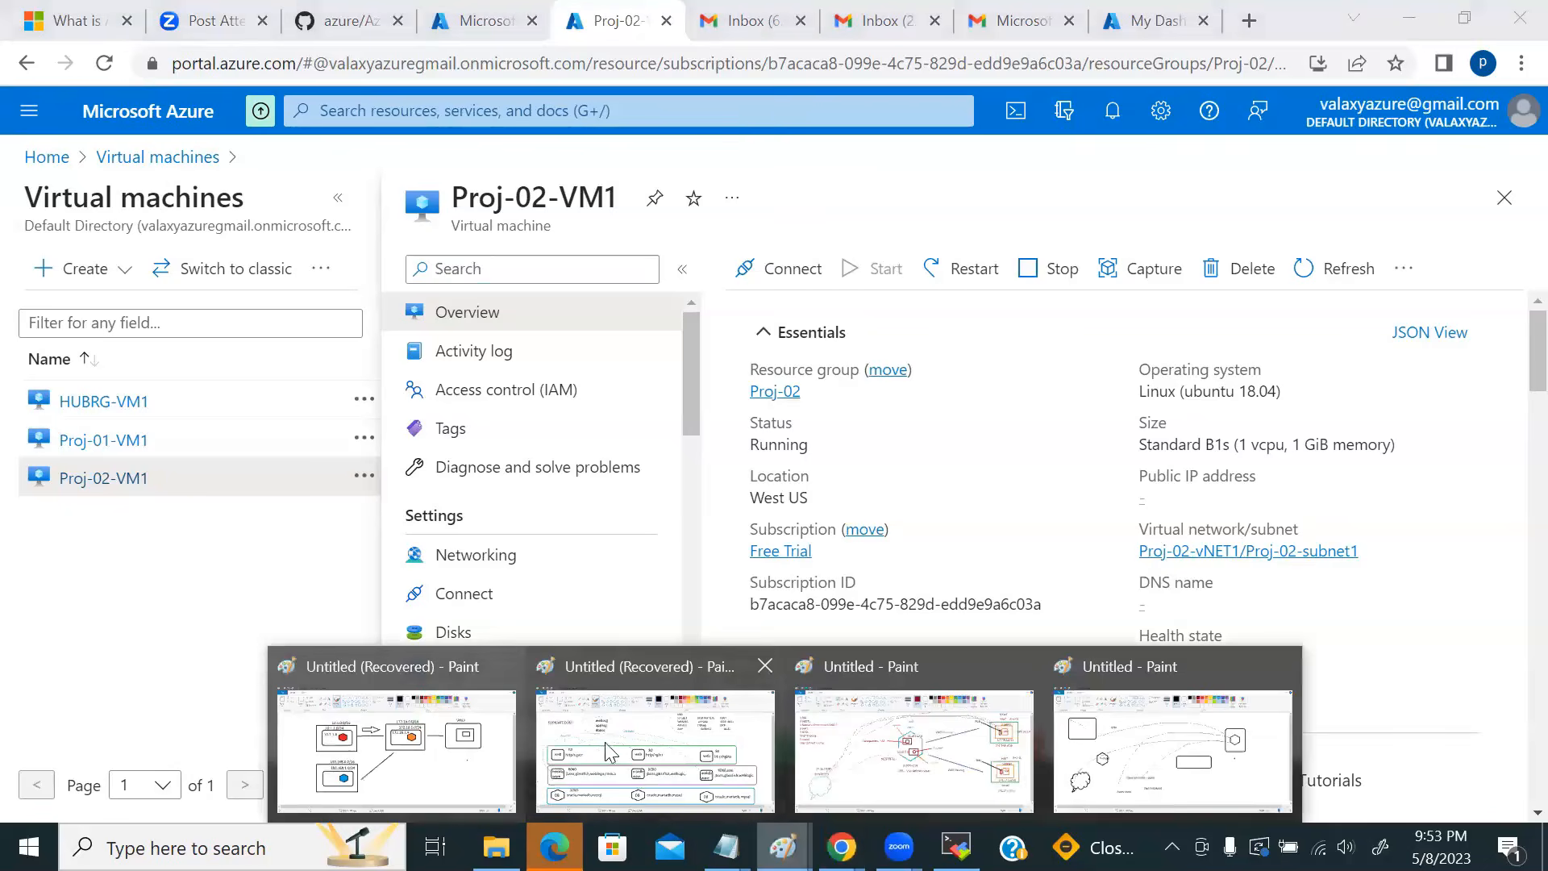
click(878, 754)
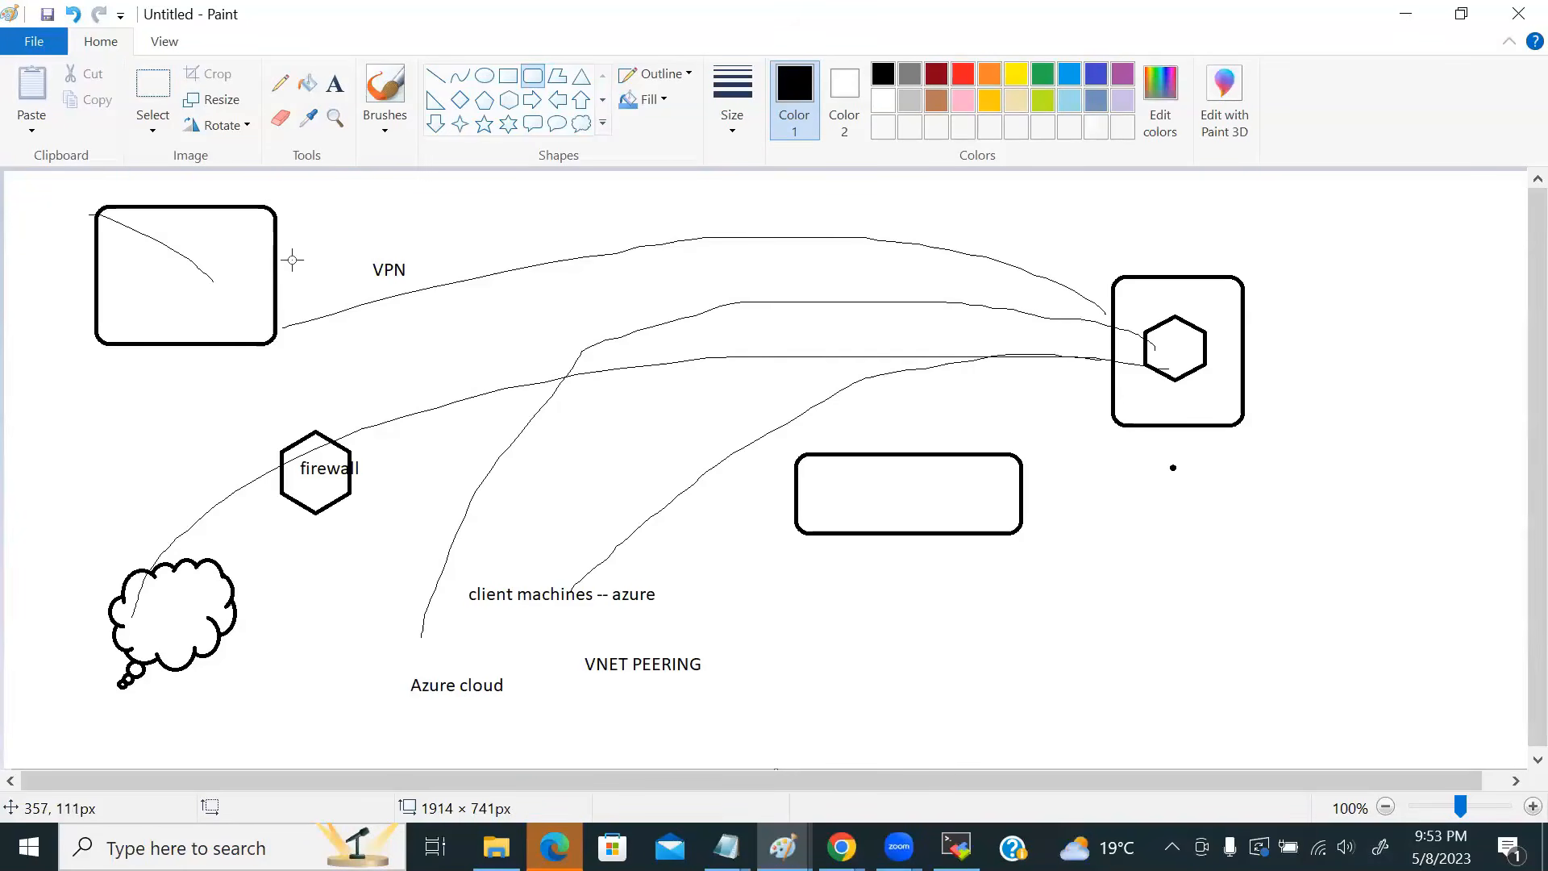
Replace the rough sketch with the detailed hub-and-spoke diagram showing the firewall and two spoke VNETs.
click(1407, 15)
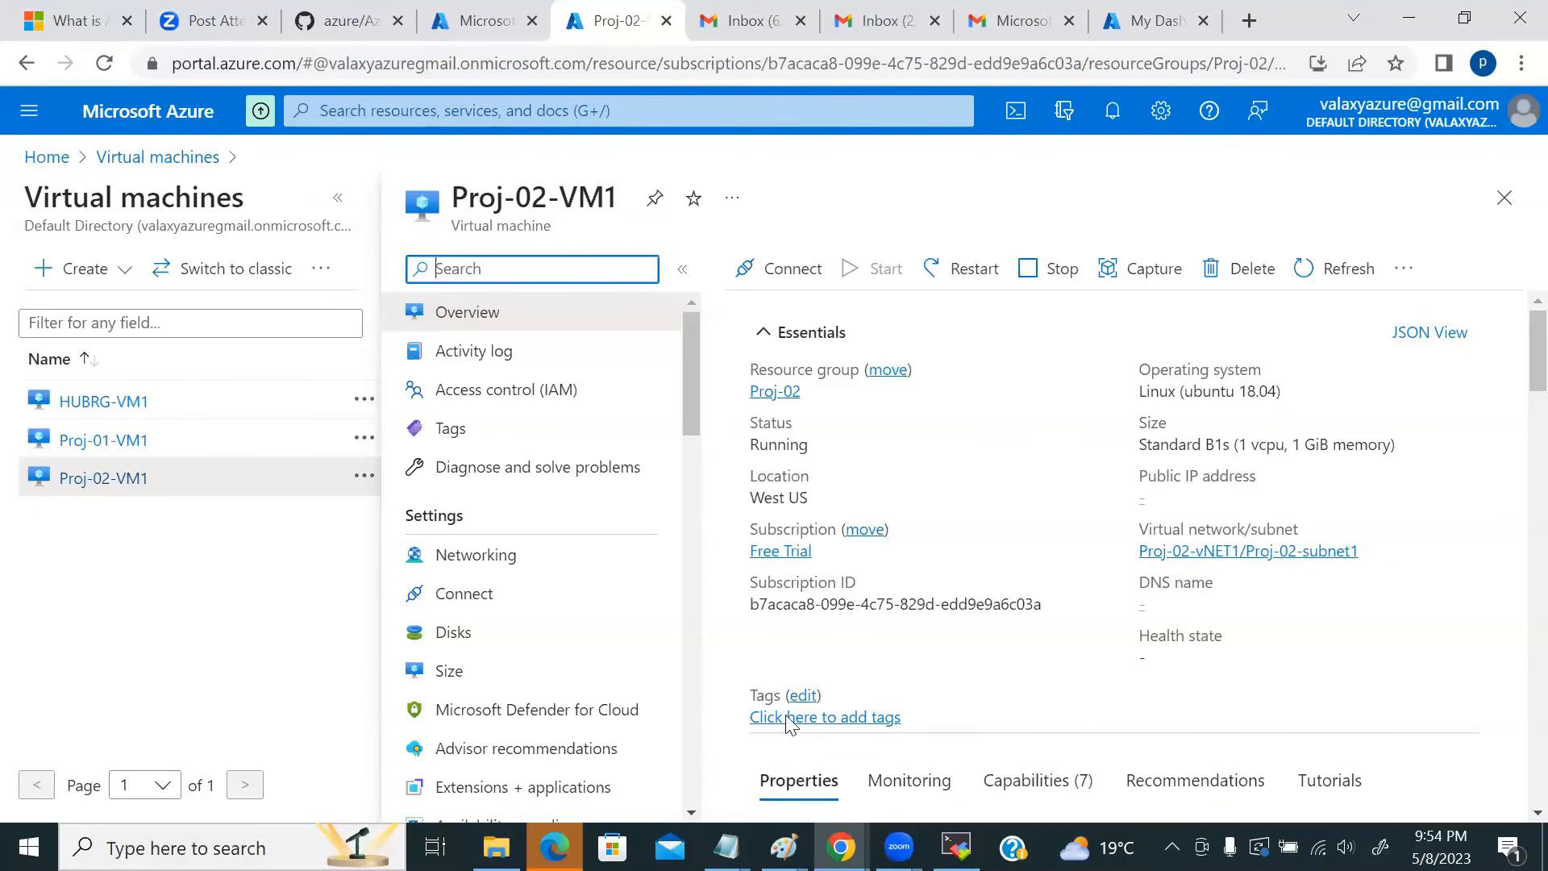
mouse_move(784, 846)
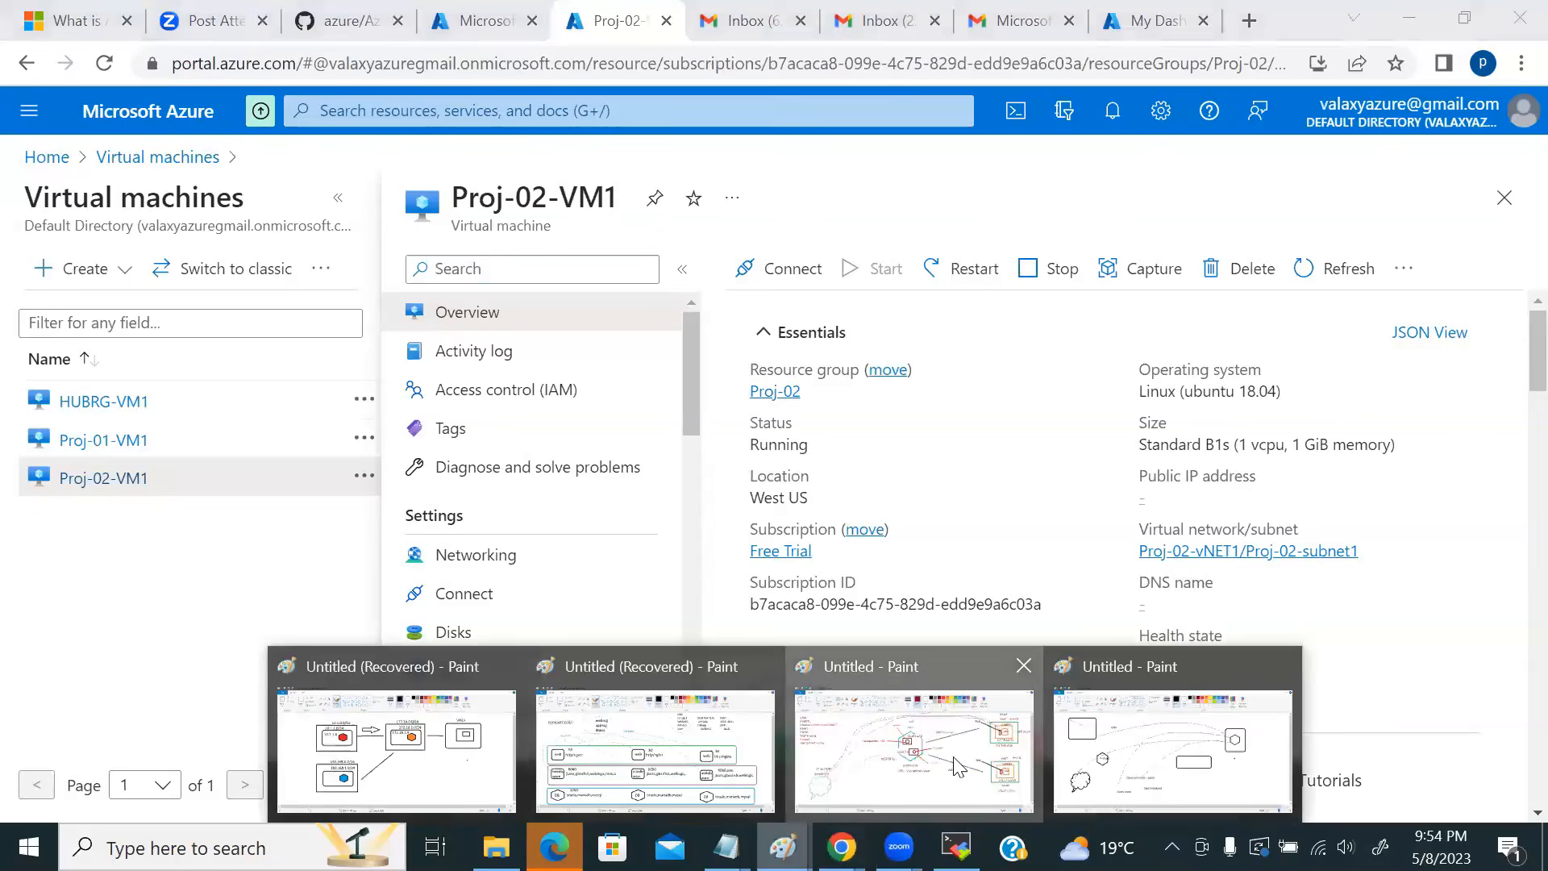
click(959, 762)
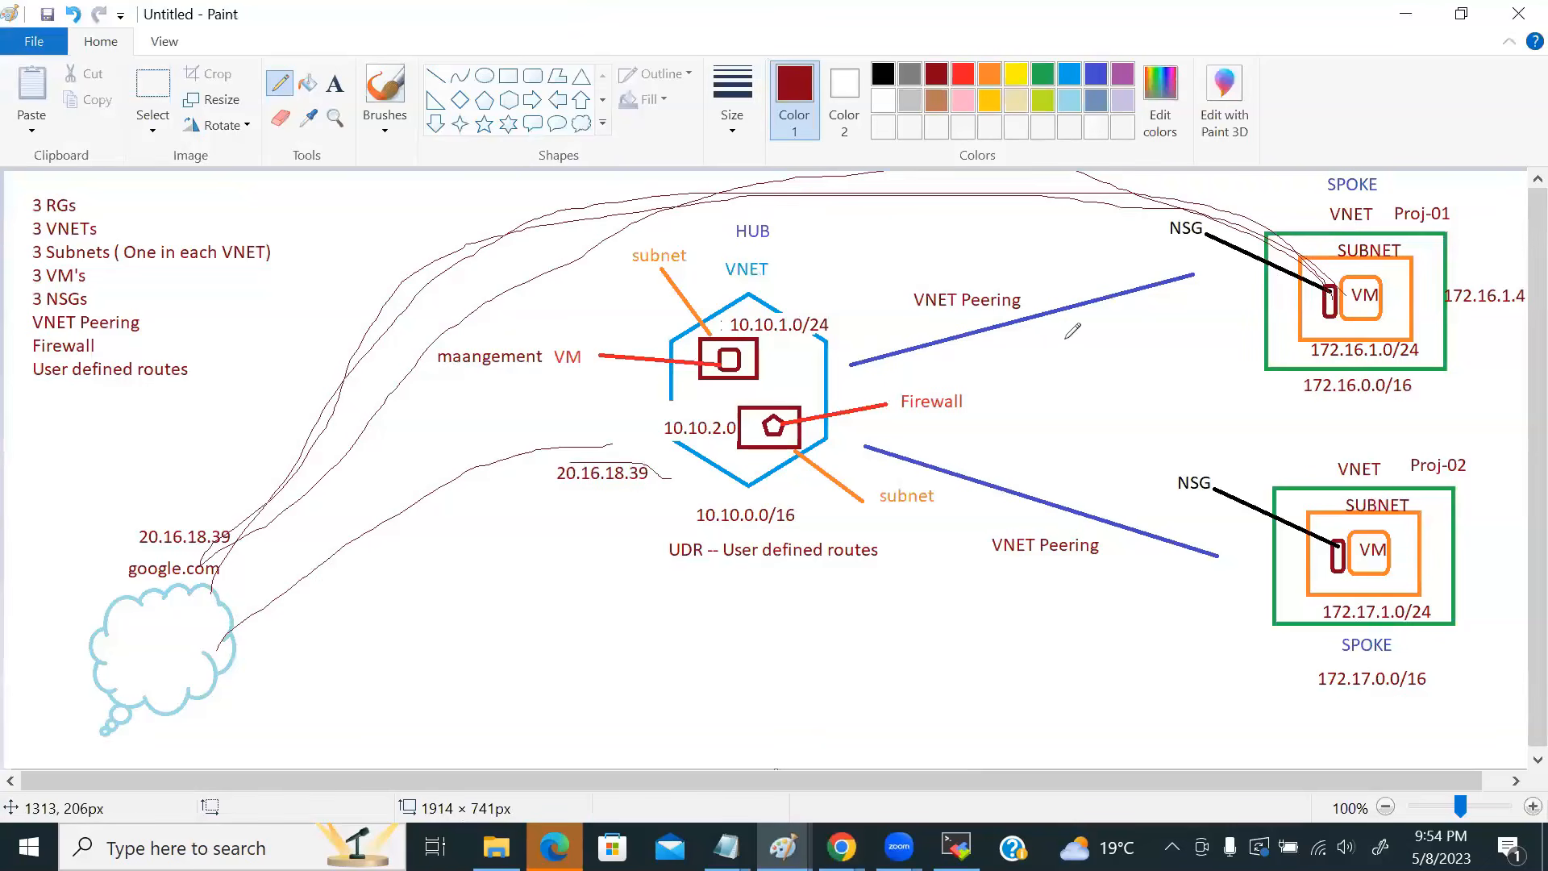